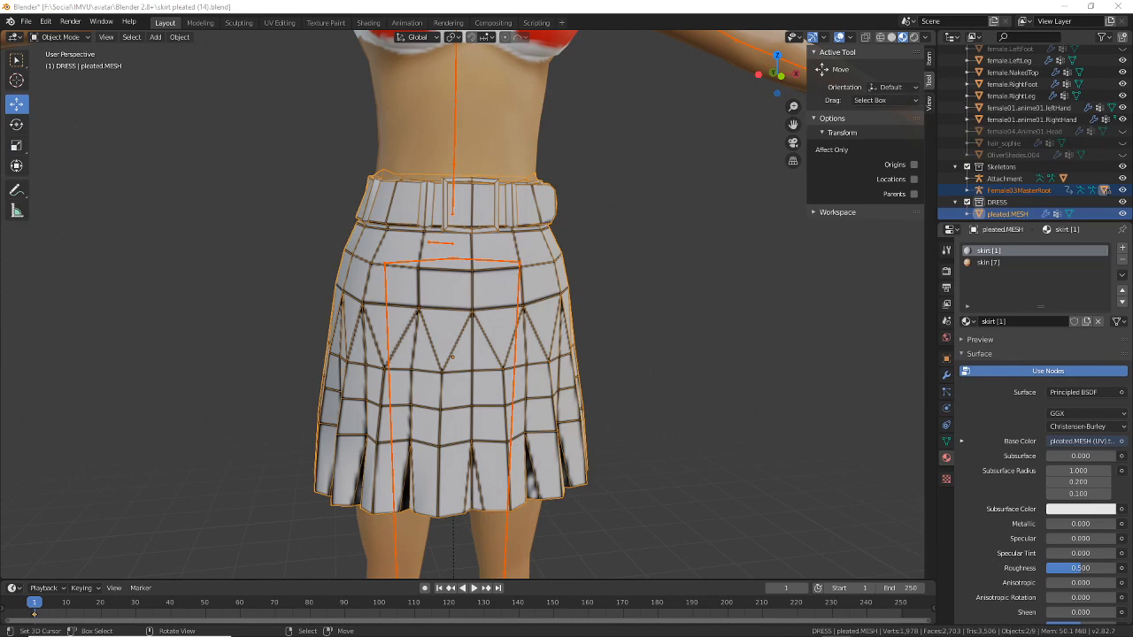
- Inspect the pleated skirt mesh, switch to the IMVU editor, and examine the skirt's deformation on the seated avatar from both sides
{"action": "middle_click_drag", "start_coordinate": [380, 360], "coordinate": [431, 357]}
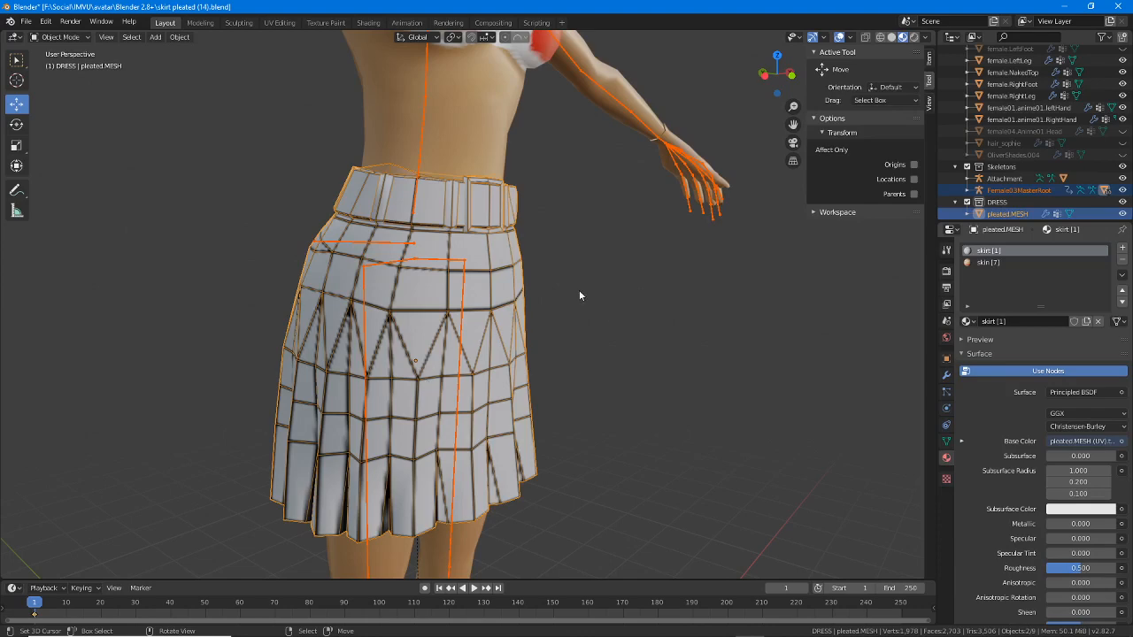
{"action": "middle_click_drag", "start_coordinate": [579, 296], "coordinate": [634, 557]}
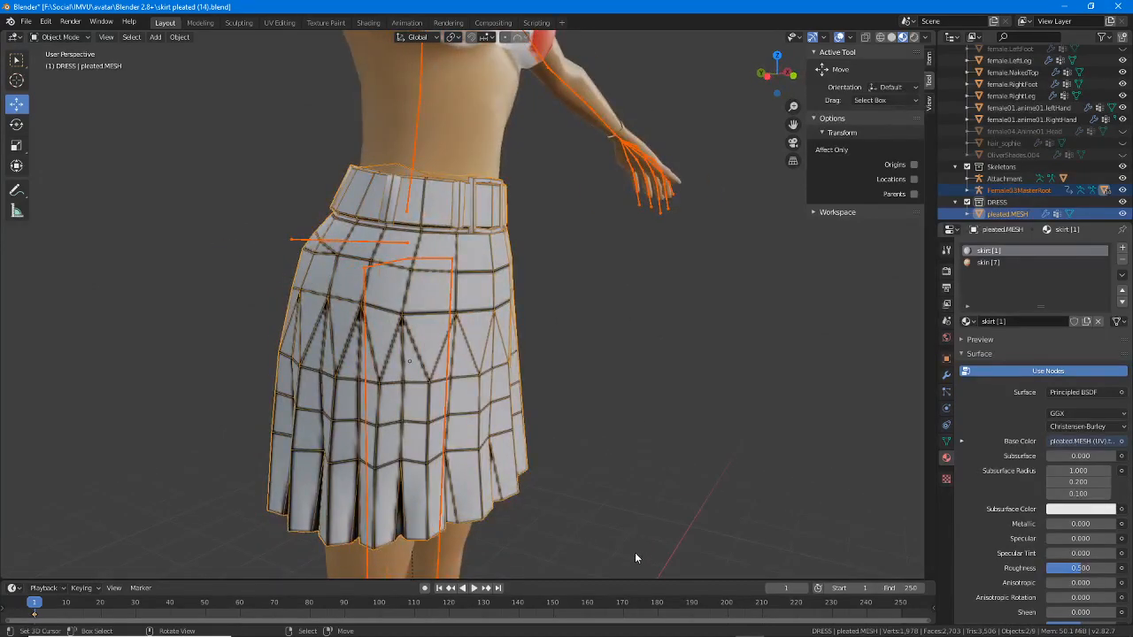
{"action": "left_click", "coordinate": [777, 625]}
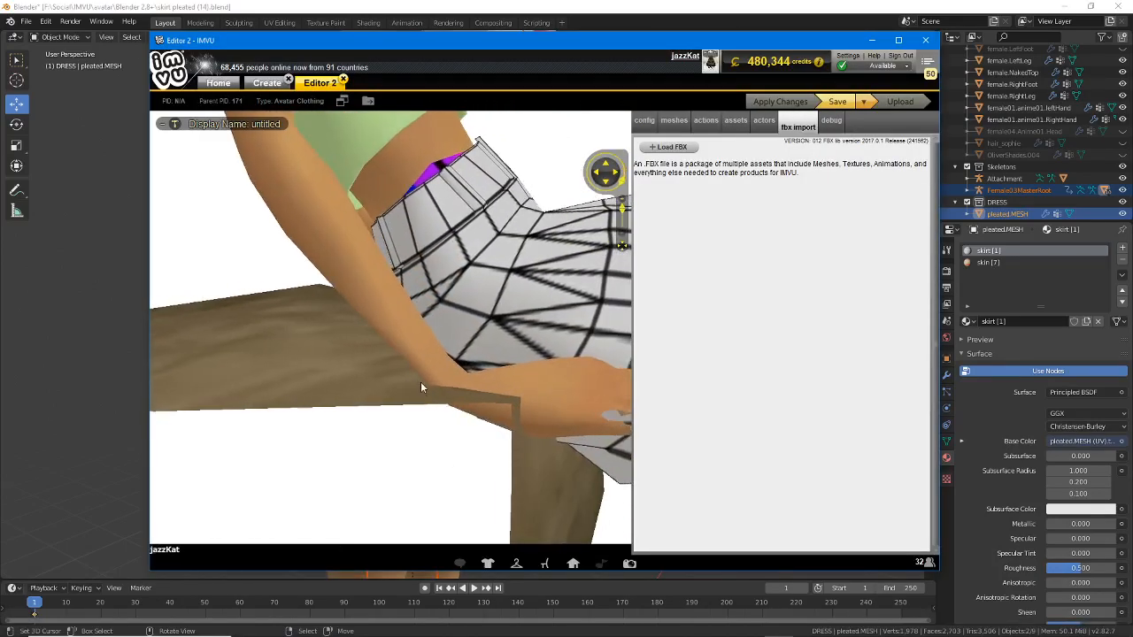
{"action": "left_click_drag", "start_coordinate": [410, 337], "coordinate": [387, 402]}
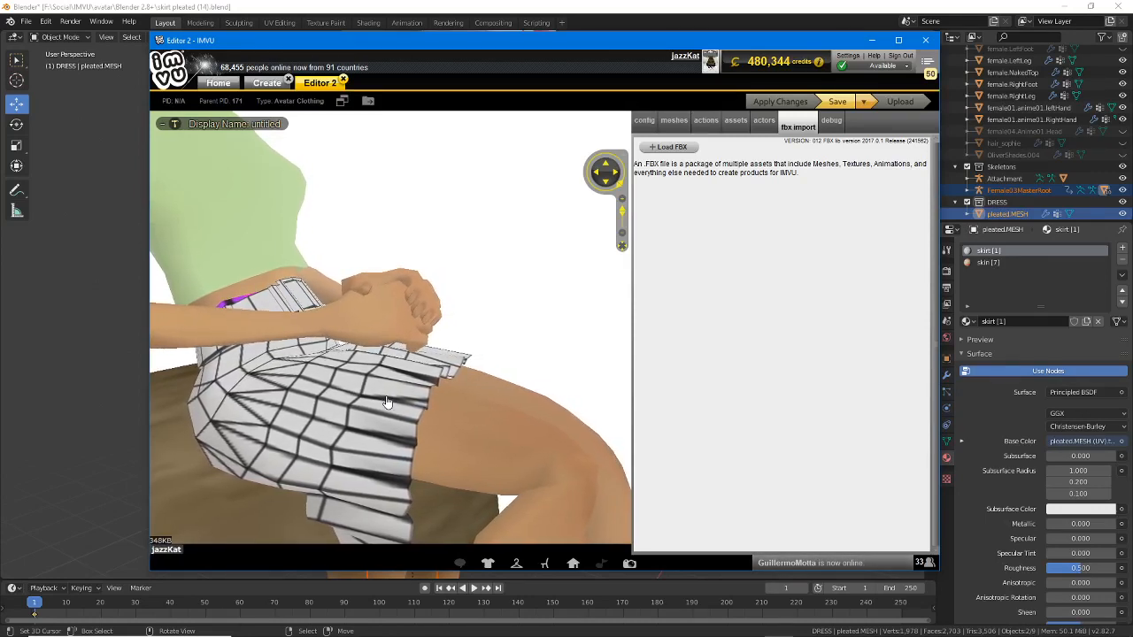
{"action": "left_click_drag", "start_coordinate": [386, 402], "coordinate": [406, 399]}
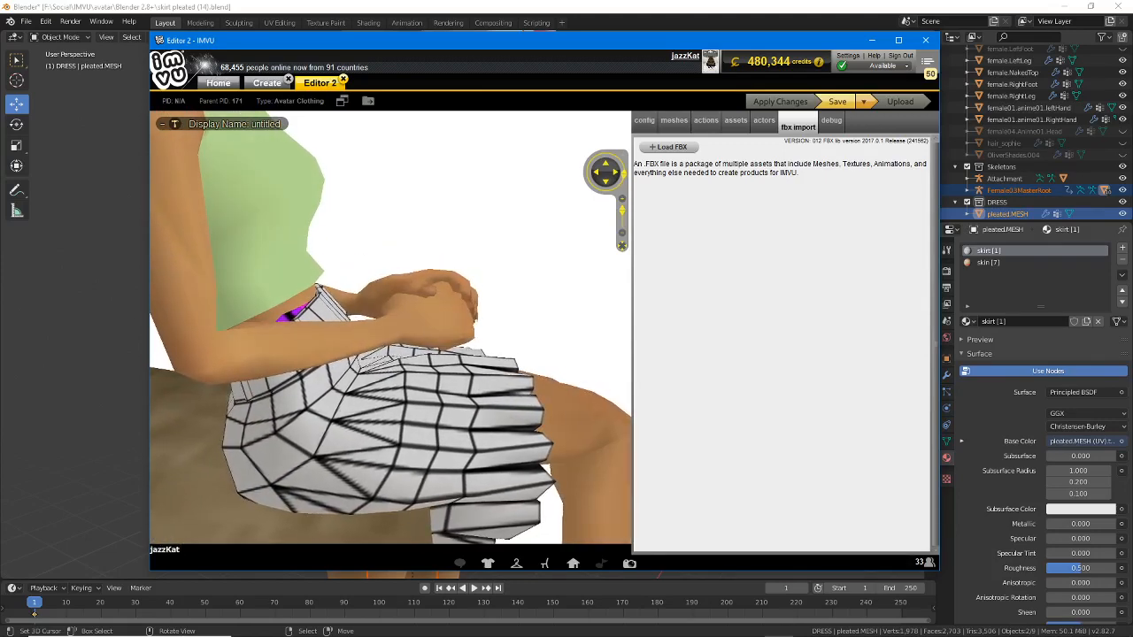
{"action": "left_click", "coordinate": [384, 434]}
{"action": "left_click_drag", "start_coordinate": [392, 410], "coordinate": [384, 312]}
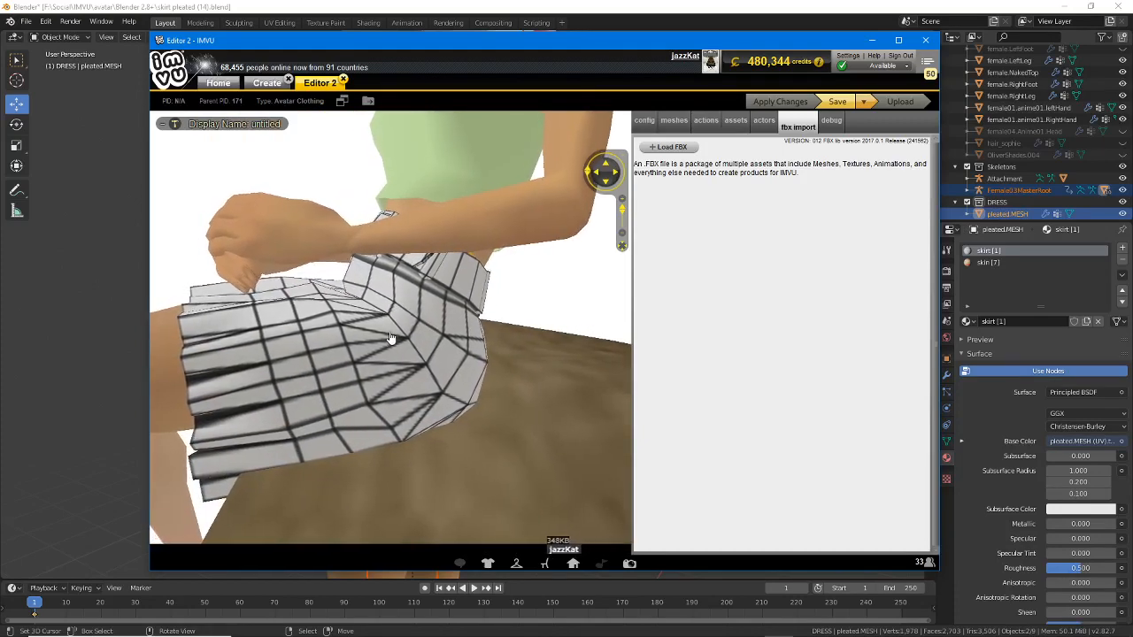
{"action": "left_click_drag", "start_coordinate": [384, 313], "coordinate": [460, 352]}
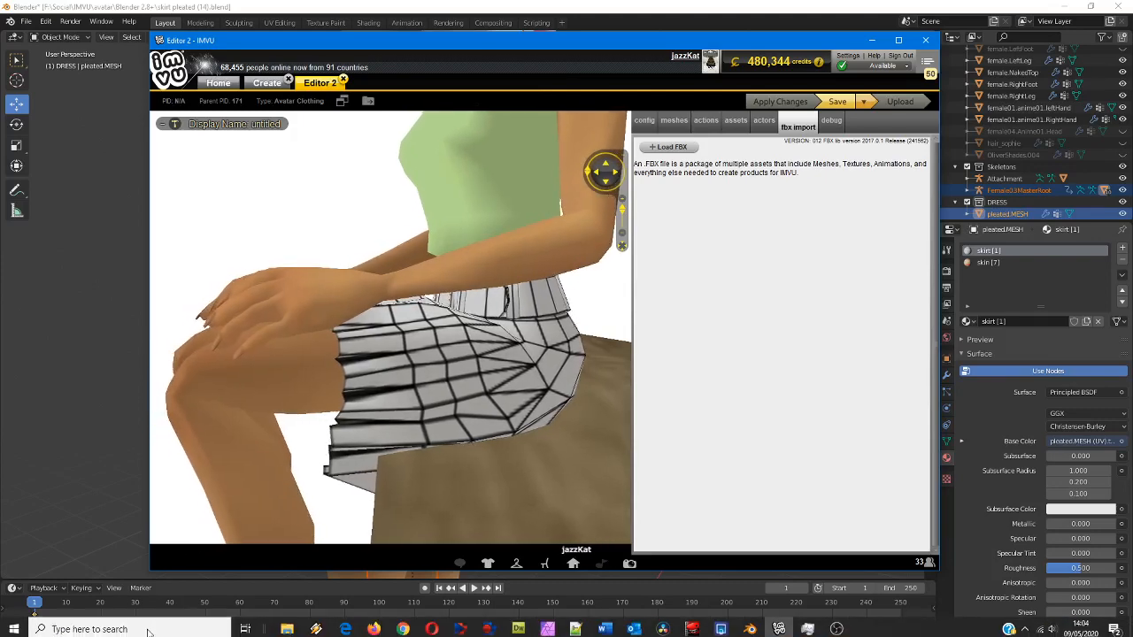
- Launch ZoomIt for on-screen annotation and return to the IMVU editor
{"action": "left_click", "coordinate": [13, 626]}
{"action": "type", "text": "zoomi"}
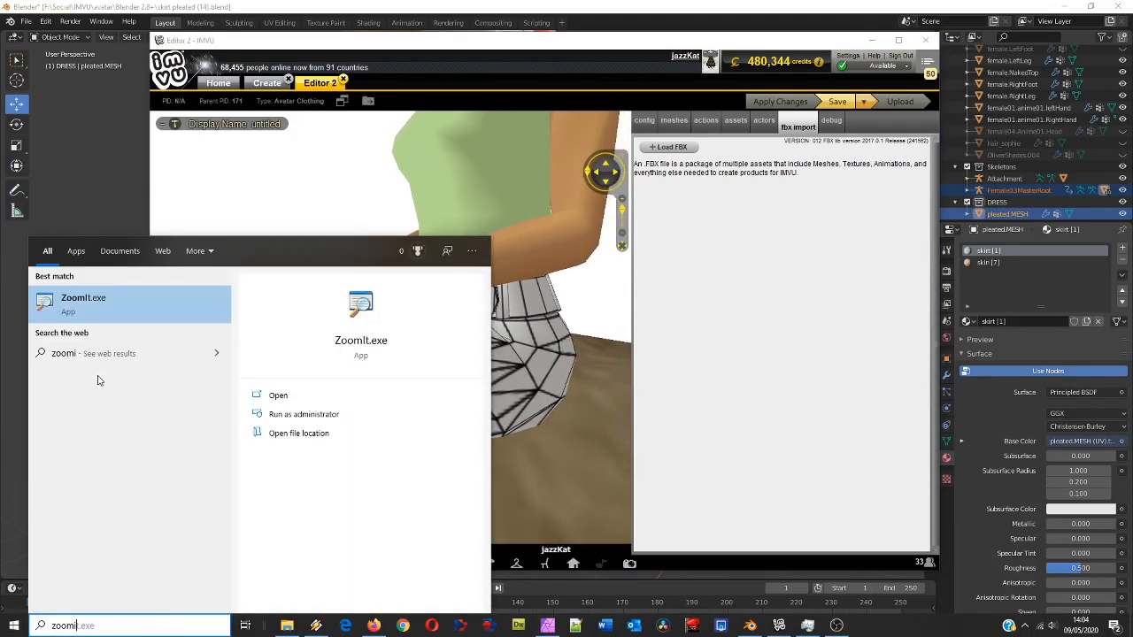
{"action": "left_click", "coordinate": [91, 306]}
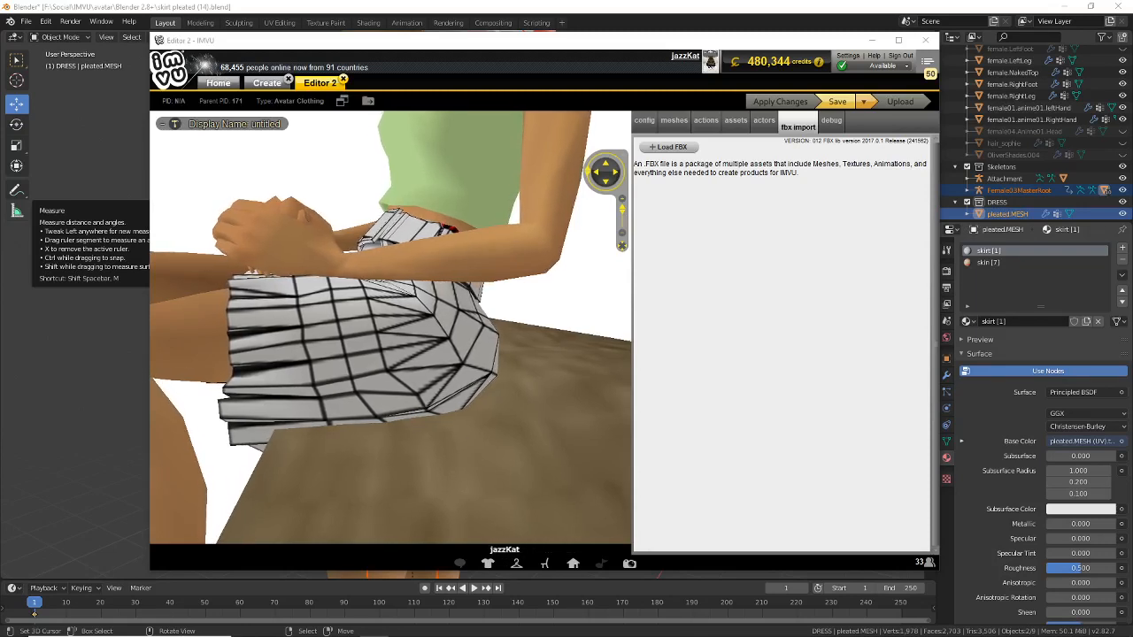
{"action": "key", "text": "alt+Tab"}
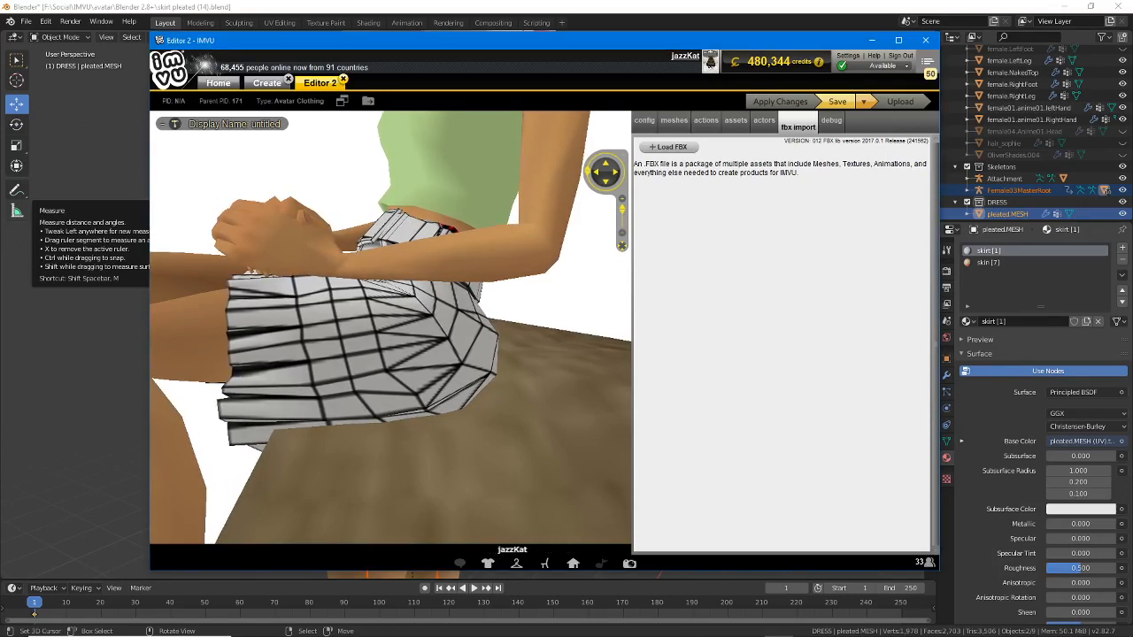
{"action": "key", "text": "alt+Tab"}
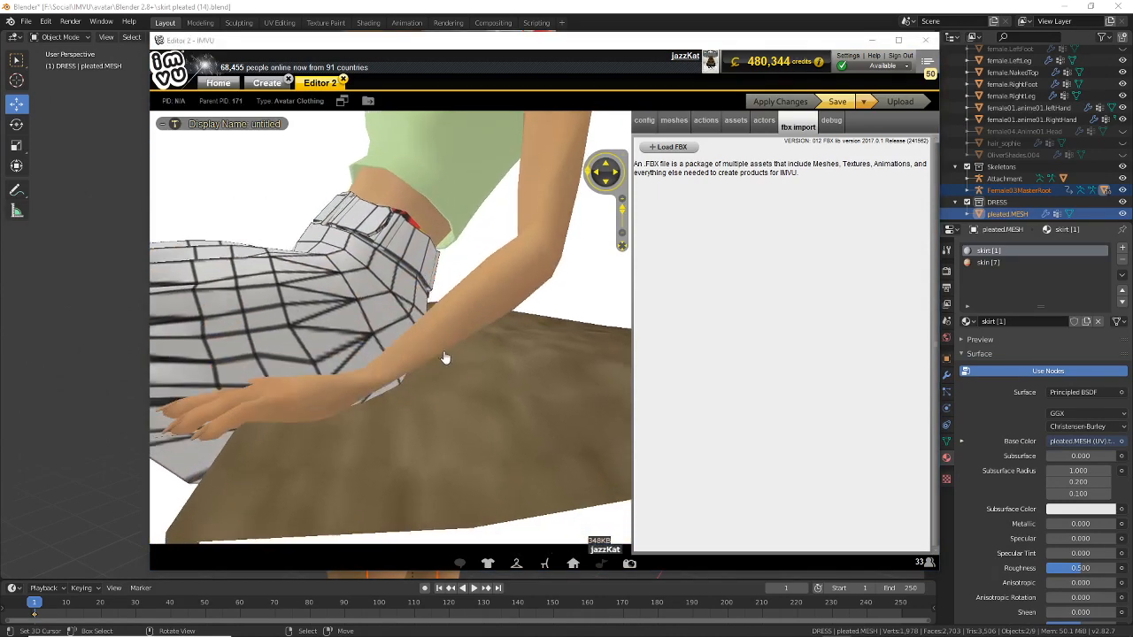
- Mark the skirt's waist and hip creases in green and examine them from both sides of the seated avatar
{"action": "left_click", "coordinate": [424, 356]}
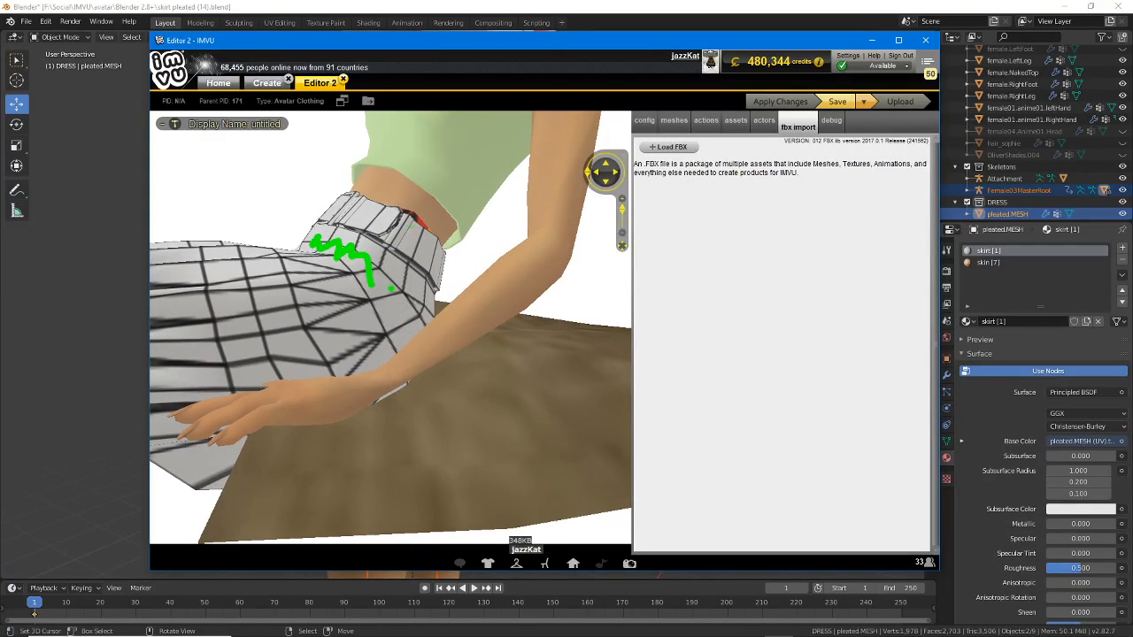
{"action": "key", "text": "Escape"}
{"action": "mouse_move", "coordinate": [364, 413]}
{"action": "left_mouse_down"}
{"action": "mouse_move", "coordinate": [493, 417]}
{"action": "mouse_move", "coordinate": [476, 420]}
{"action": "mouse_move", "coordinate": [455, 382]}
{"action": "mouse_move", "coordinate": [388, 403]}
{"action": "mouse_move", "coordinate": [433, 398]}
{"action": "mouse_move", "coordinate": [373, 348]}
{"action": "mouse_move", "coordinate": [399, 392]}
{"action": "mouse_move", "coordinate": [304, 412]}
{"action": "mouse_move", "coordinate": [299, 399]}
{"action": "mouse_move", "coordinate": [348, 407]}
{"action": "mouse_move", "coordinate": [337, 409]}
{"action": "left_mouse_up"}
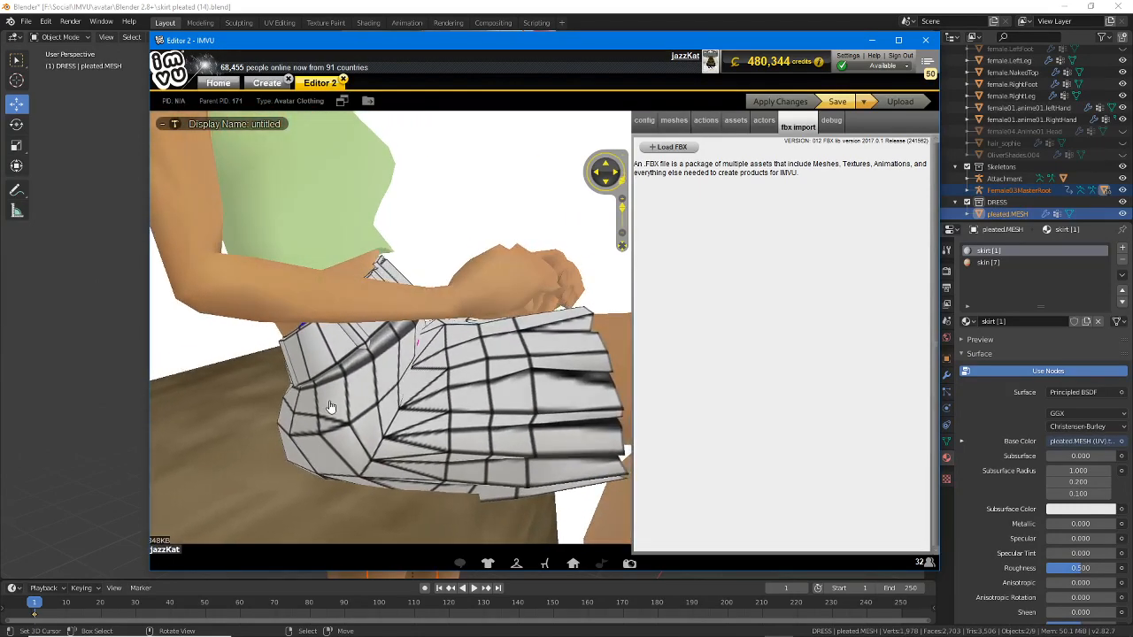
{"action": "left_click_drag", "start_coordinate": [418, 332], "coordinate": [415, 336]}
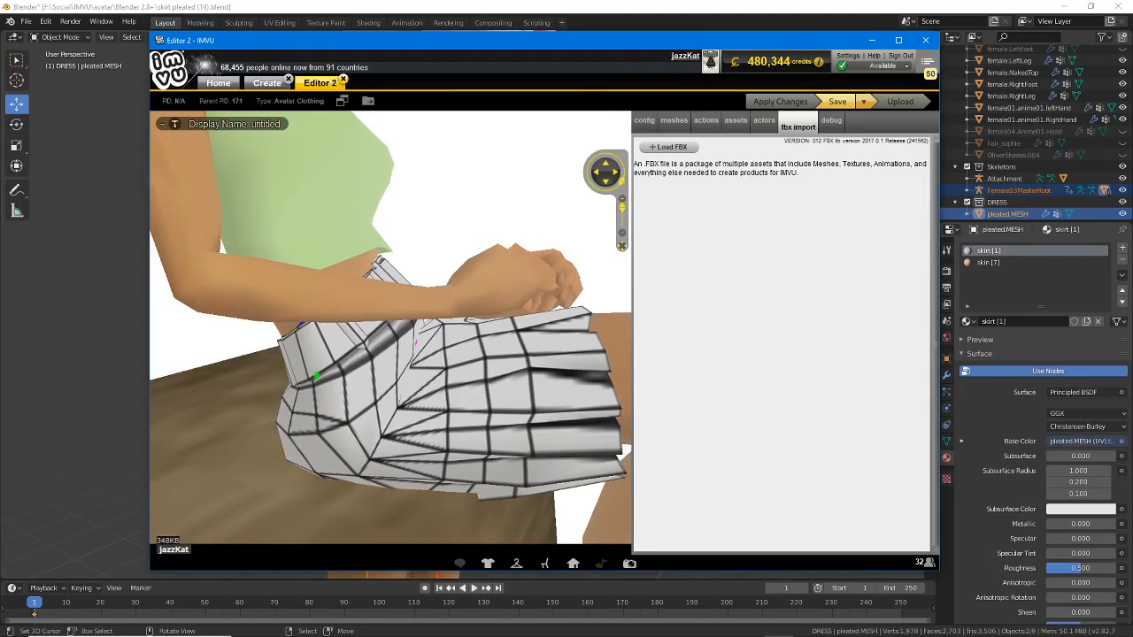
{"action": "mouse_move", "coordinate": [411, 333]}
{"action": "left_mouse_down"}
{"action": "mouse_move", "coordinate": [415, 359]}
{"action": "mouse_move", "coordinate": [386, 322]}
{"action": "left_mouse_up"}
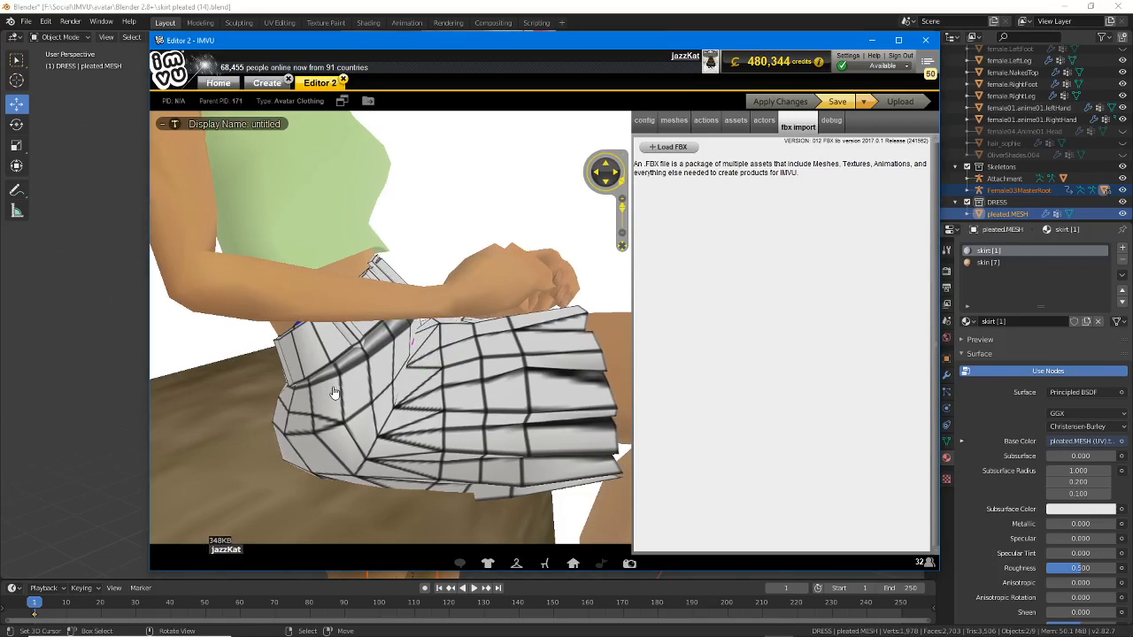
- Derive a new 3D product from the female avatar using product ID 80
{"action": "left_click", "coordinate": [268, 86]}
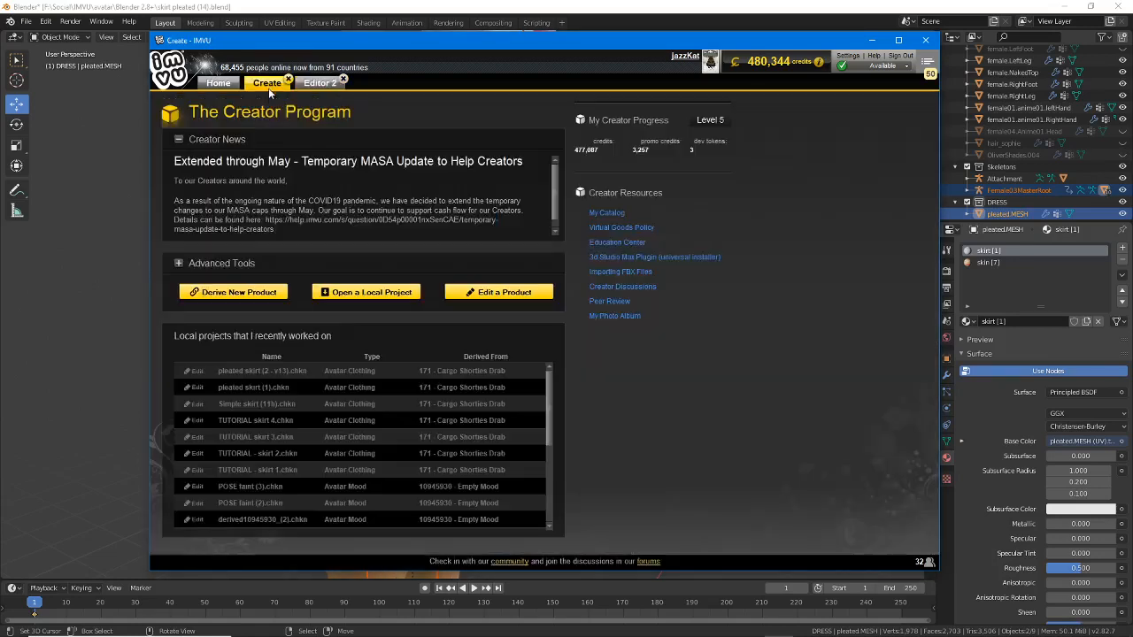
{"action": "left_click", "coordinate": [228, 293]}
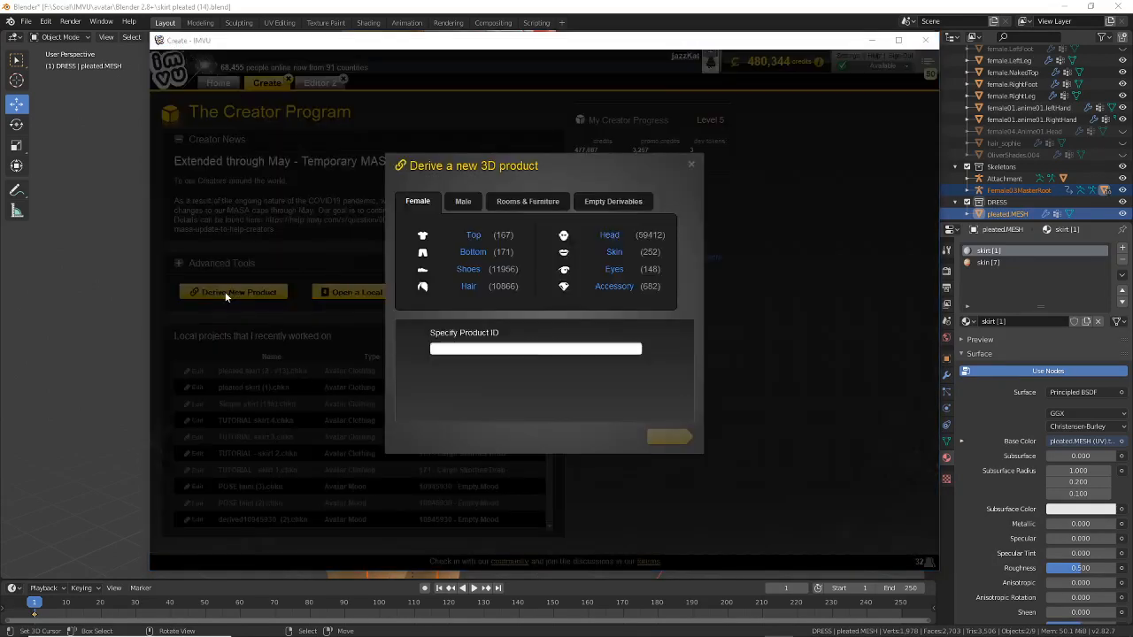
{"action": "left_click", "coordinate": [473, 349]}
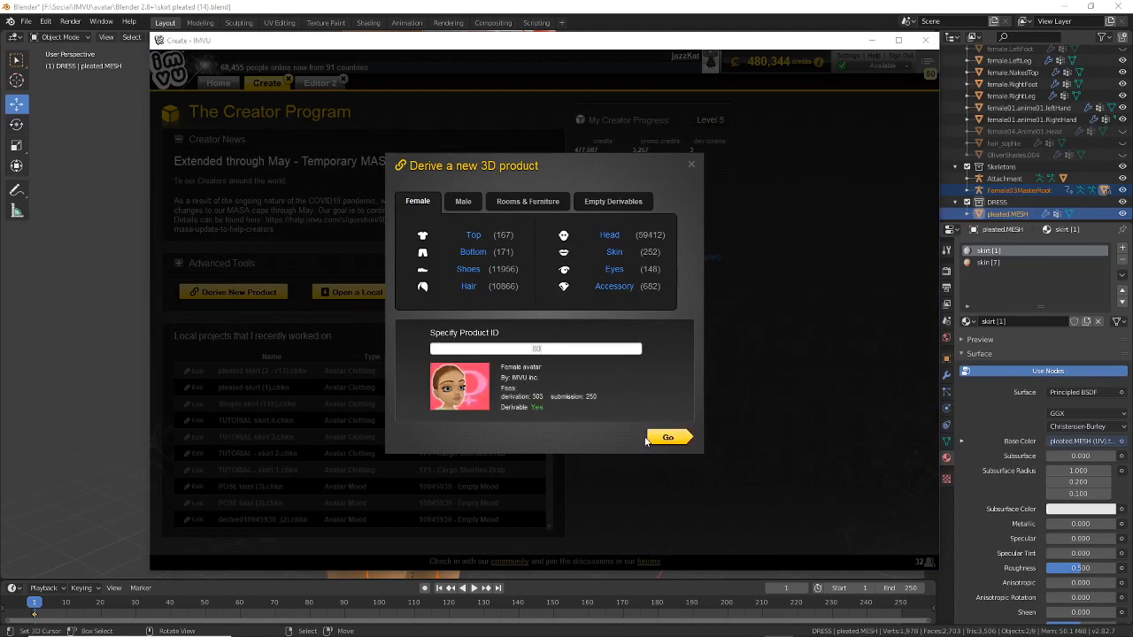
{"action": "left_click", "coordinate": [668, 437]}
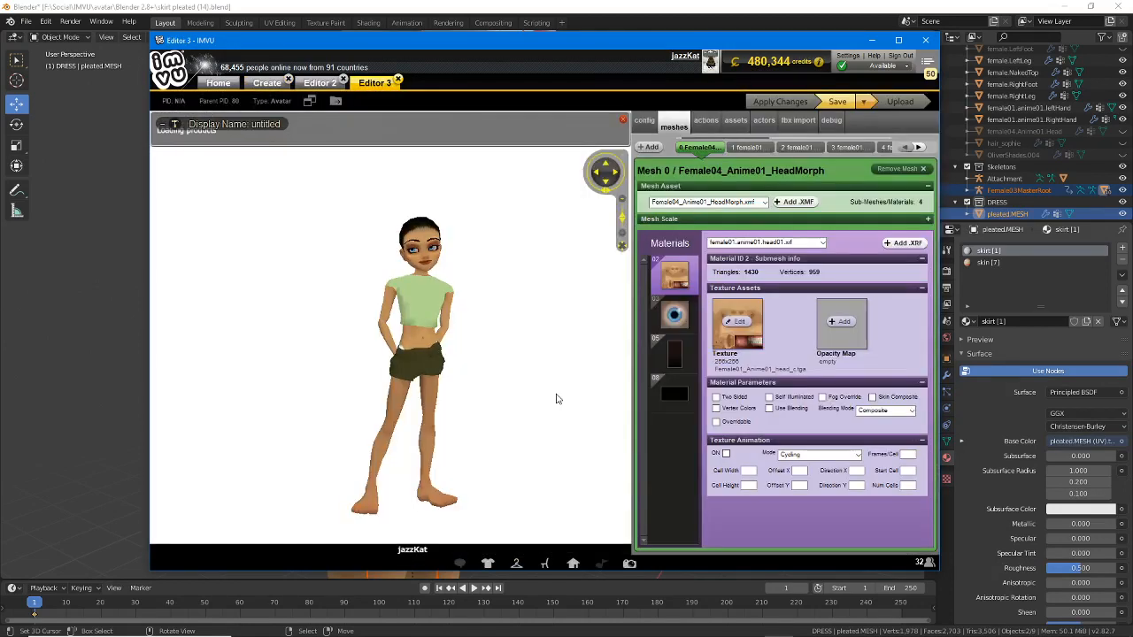
- Review the derived avatar's actions, including stance.Standing, stance.Sitting, blink and wave, and return to Action 0
{"action": "left_click", "coordinate": [705, 124]}
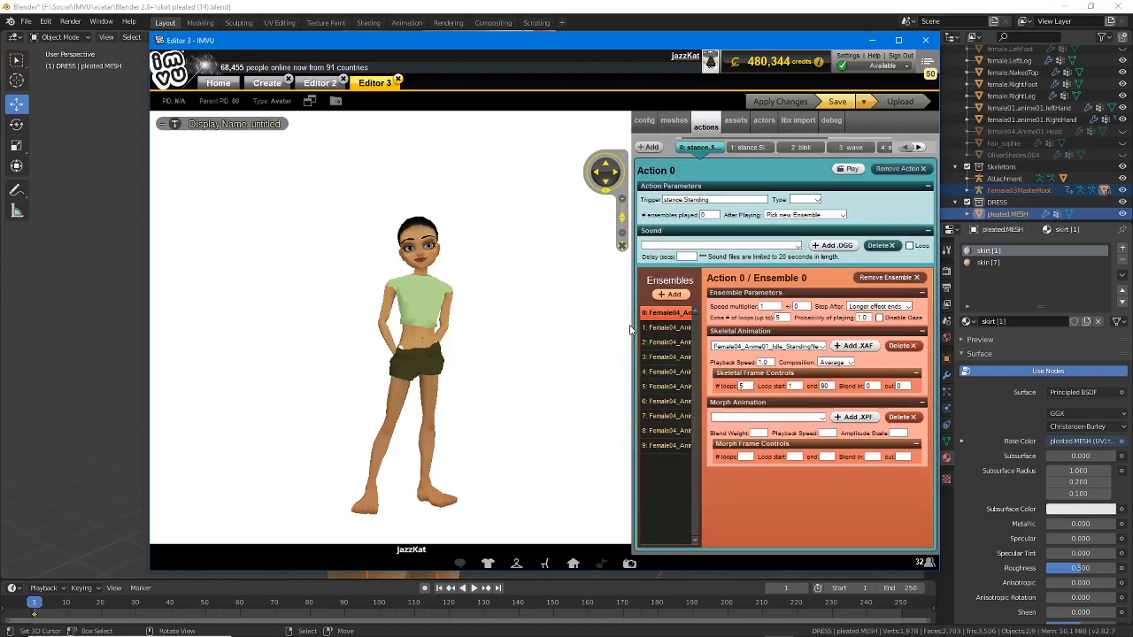
{"action": "scroll", "coordinate": [420, 343], "scroll_direction": "up", "scroll_amount": 3}
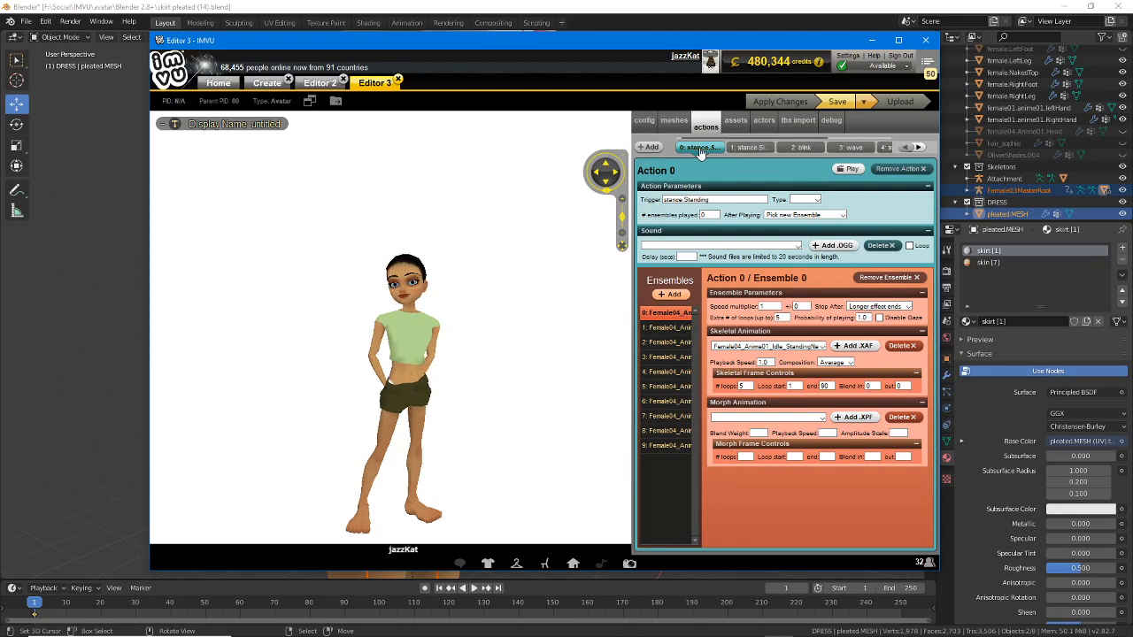
{"action": "left_click", "coordinate": [749, 149]}
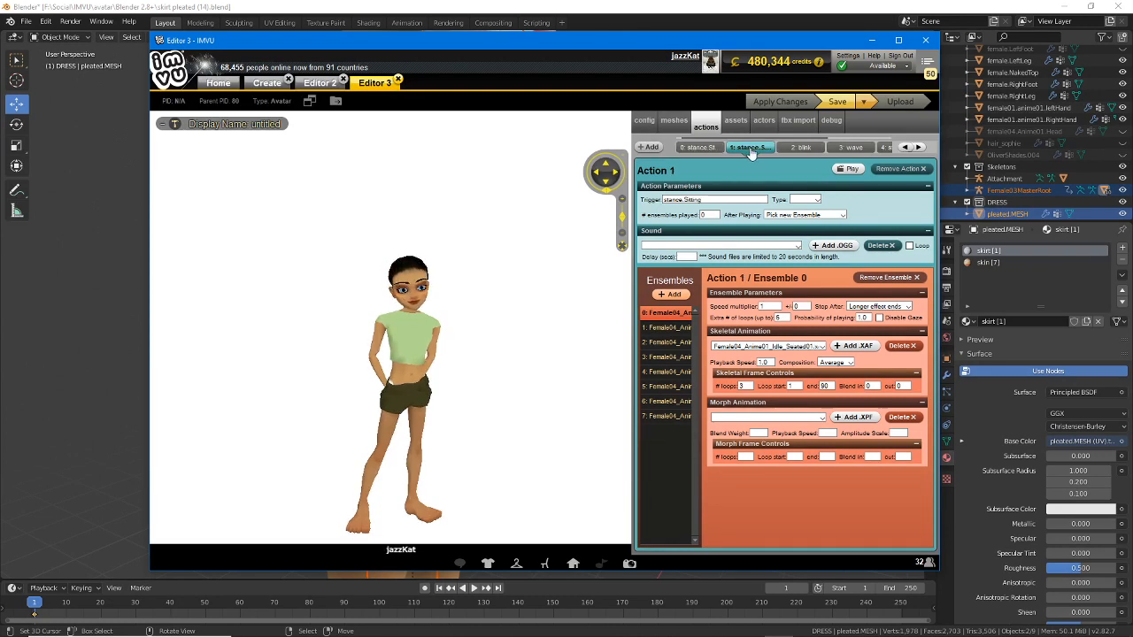
{"action": "left_click", "coordinate": [803, 149]}
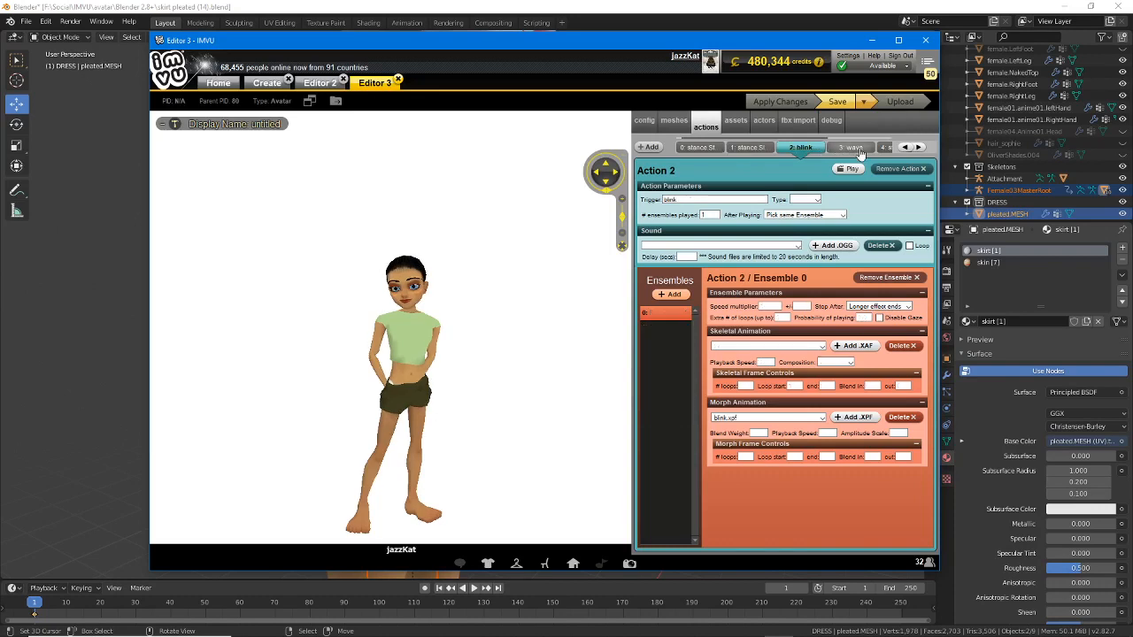
{"action": "left_click", "coordinate": [852, 147]}
{"action": "left_click", "coordinate": [919, 147]}
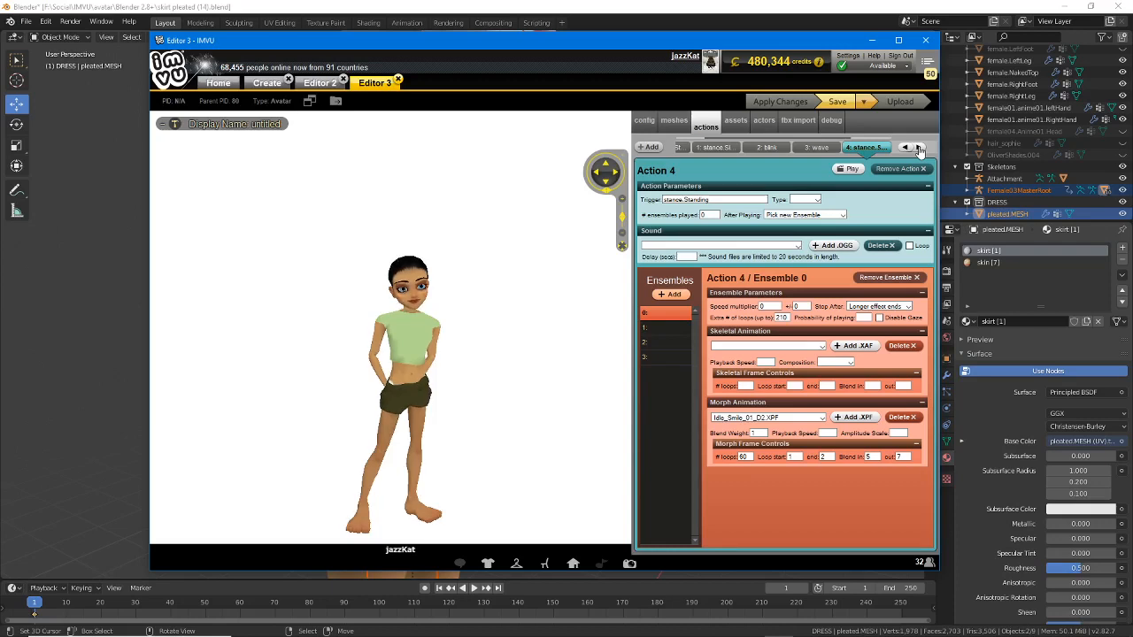
{"action": "left_click", "coordinate": [919, 148]}
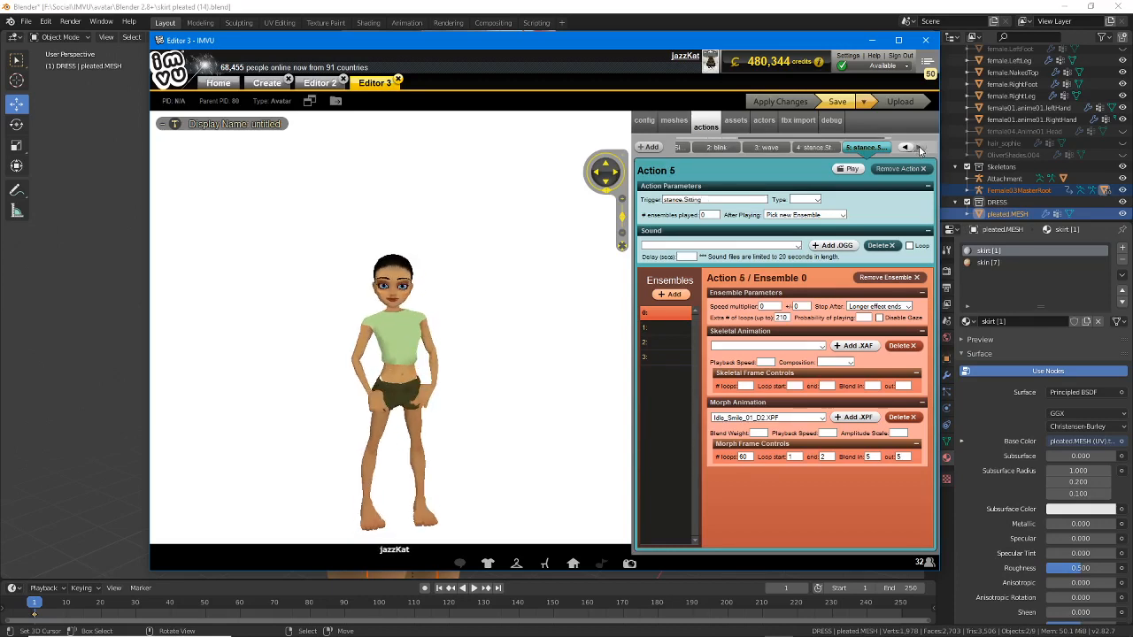
{"action": "left_click", "coordinate": [906, 148]}
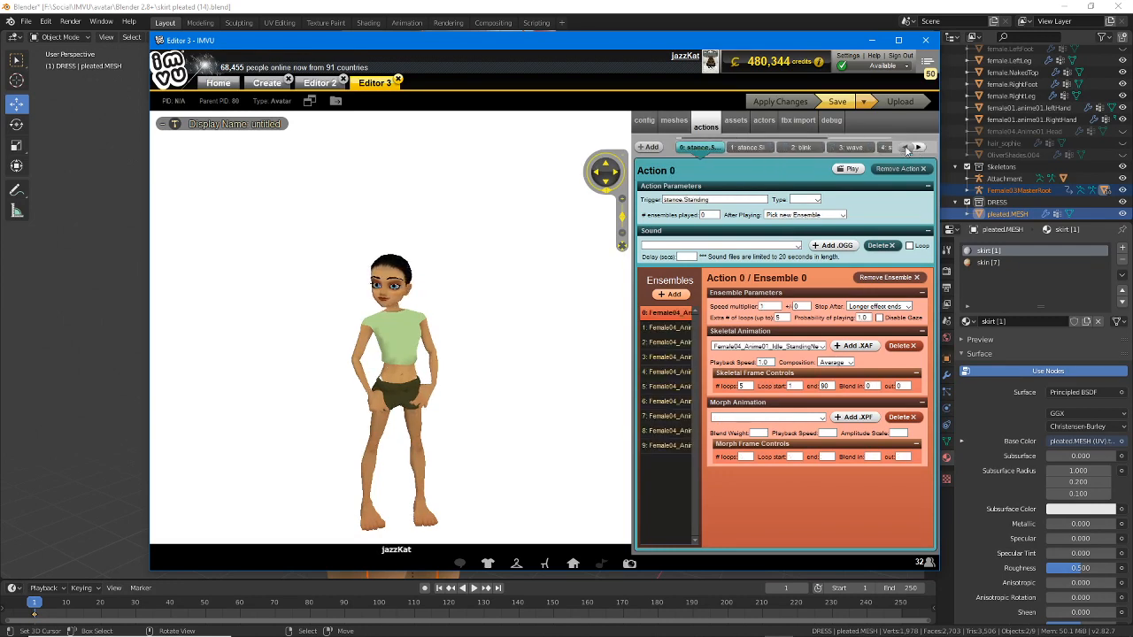
- Look through ensembles 1 to 4 of the stance.Standing action and view the avatar's idle pose closer
{"action": "left_click", "coordinate": [664, 330]}
{"action": "left_click", "coordinate": [664, 343]}
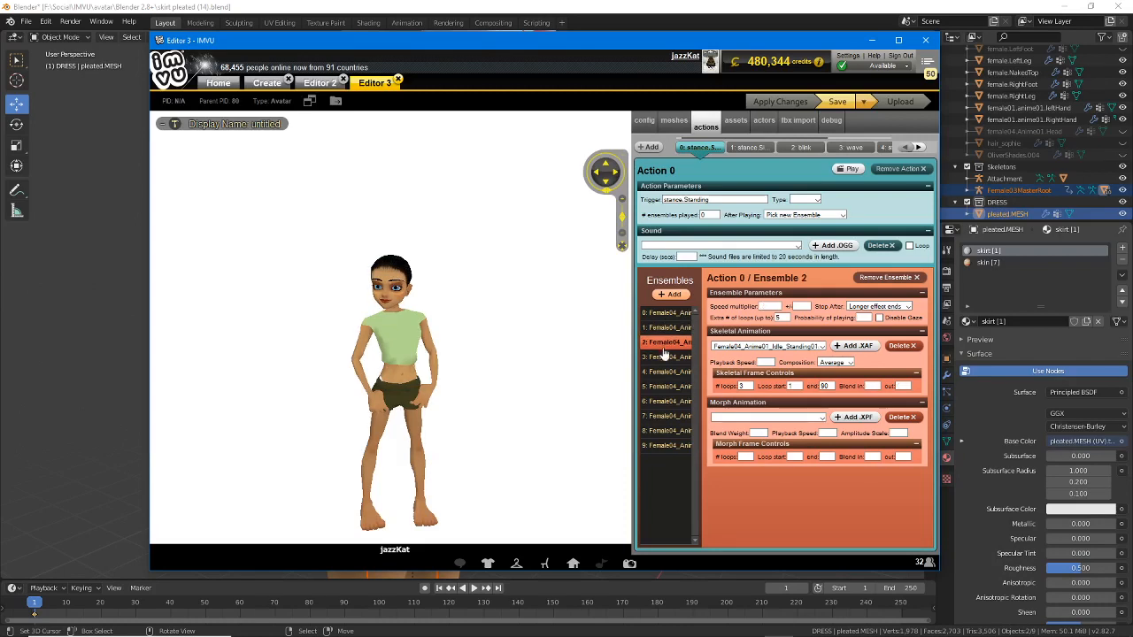
{"action": "left_click", "coordinate": [665, 359]}
{"action": "left_click", "coordinate": [665, 372]}
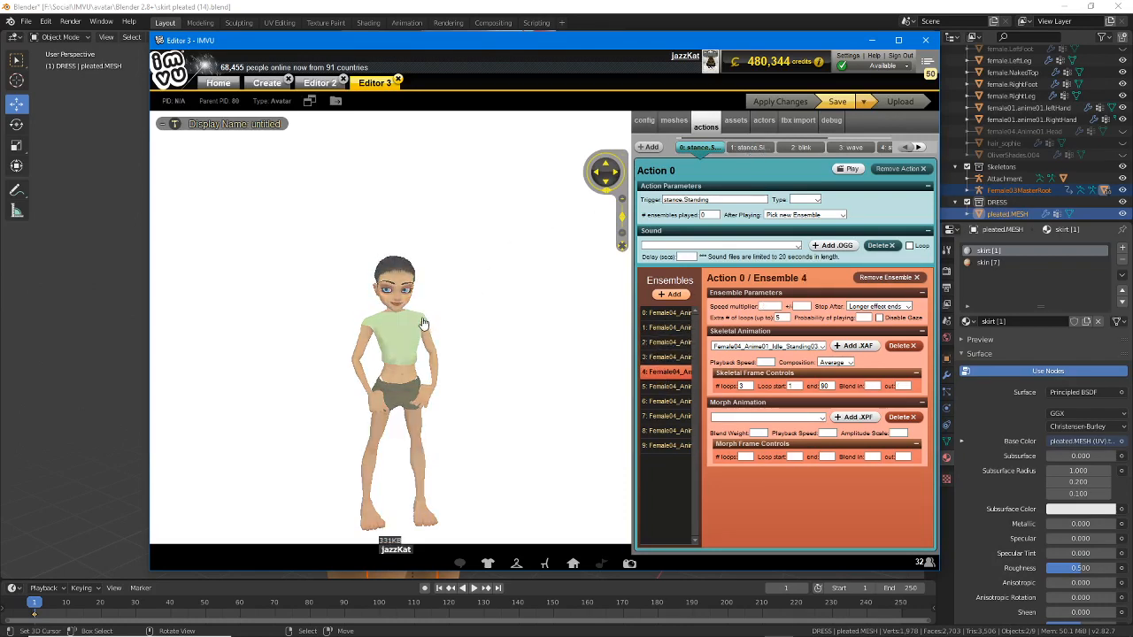
{"action": "scroll", "coordinate": [423, 390], "scroll_direction": "up", "scroll_amount": 1}
{"action": "left_click_drag", "start_coordinate": [420, 378], "coordinate": [427, 362]}
- Set the skeletal loop count to 0 for ensemble 4 of the stance.Sitting action
{"action": "left_click", "coordinate": [748, 147]}
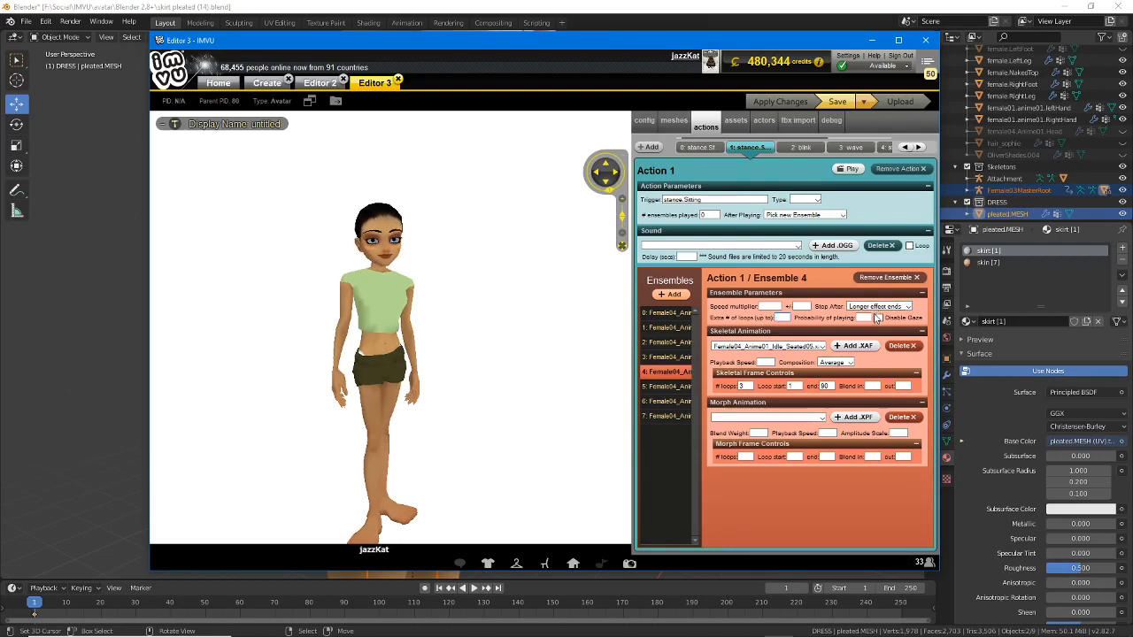
{"action": "left_click", "coordinate": [744, 386]}
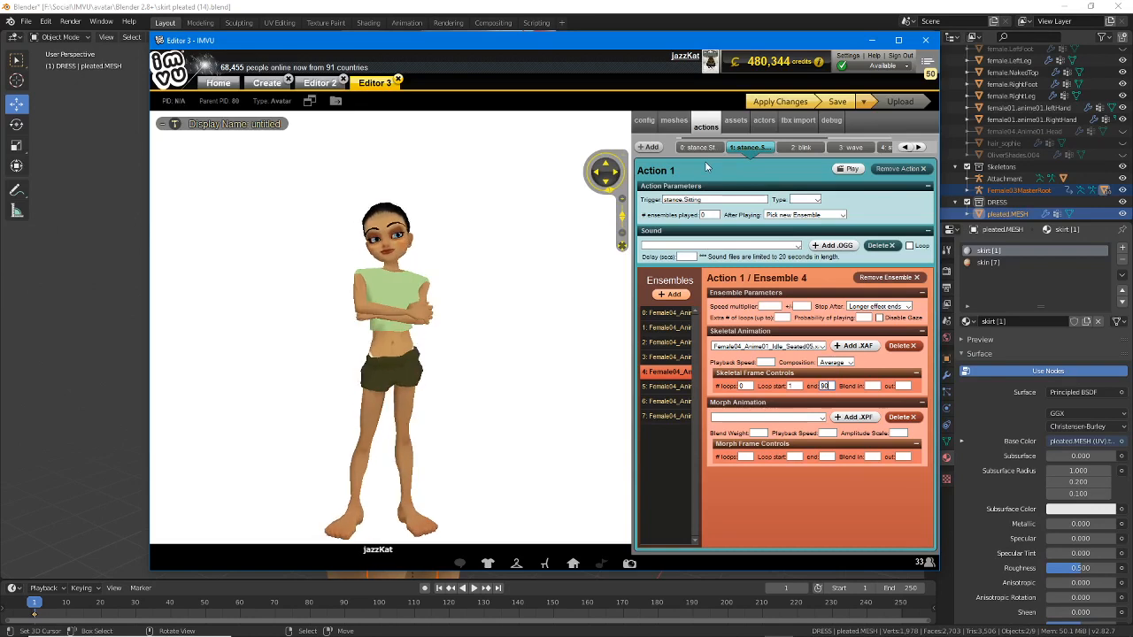
{"action": "left_click", "coordinate": [707, 199]}
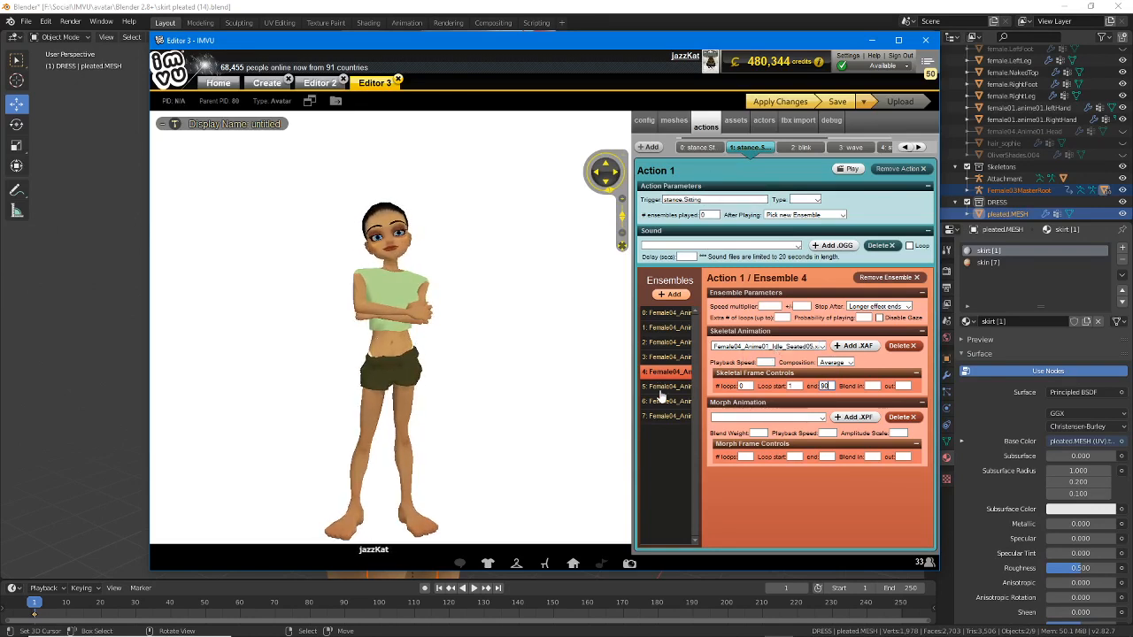
- Add the first seat from the filtered My Furniture items to the scene and seat the avatar on it
{"action": "left_click", "coordinate": [544, 564]}
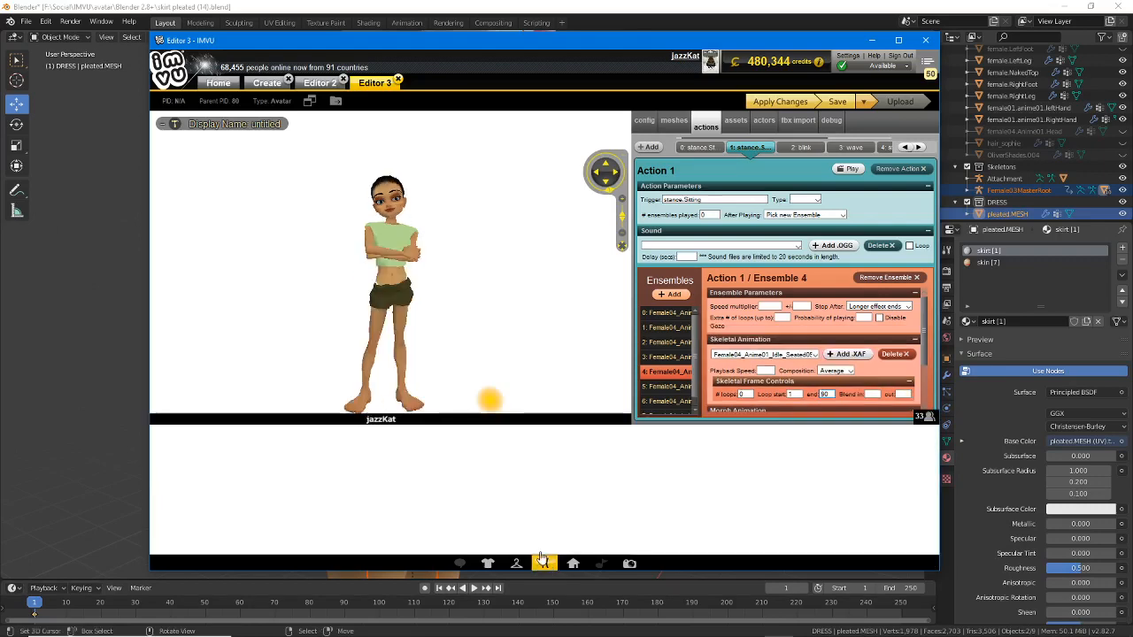
{"action": "left_click", "coordinate": [546, 564]}
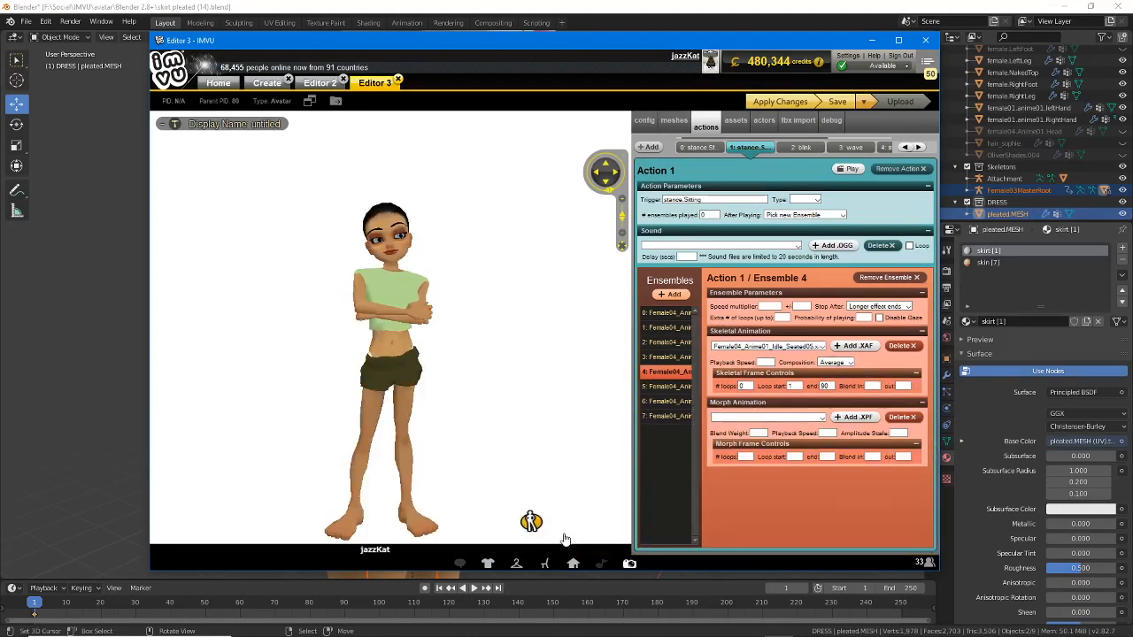
{"action": "left_click", "coordinate": [546, 565]}
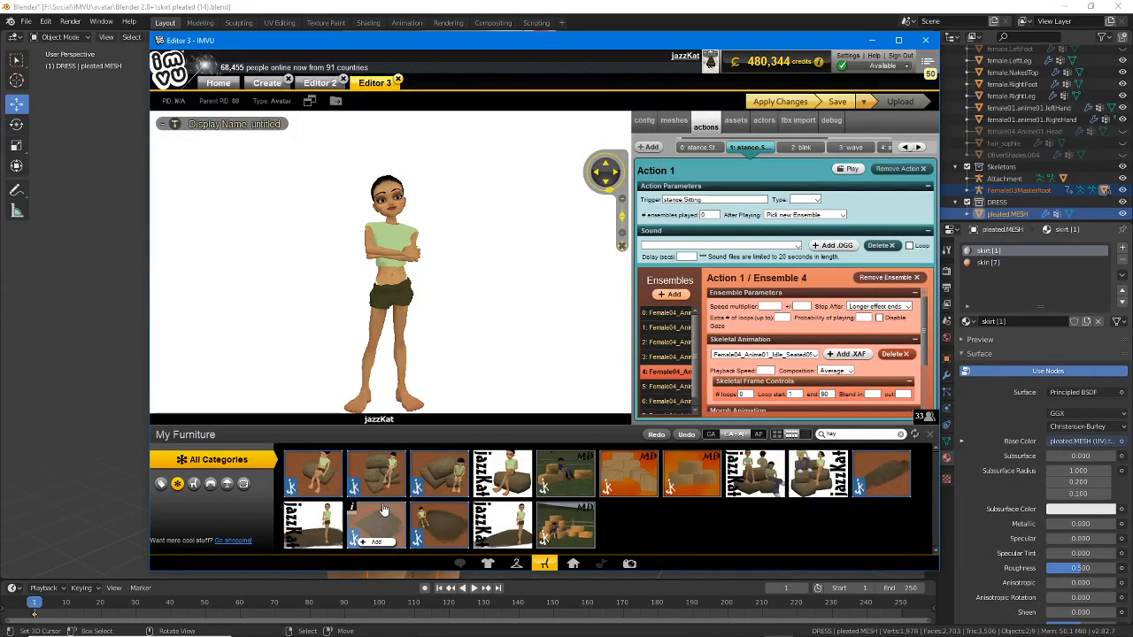
{"action": "left_click", "coordinate": [322, 492]}
{"action": "left_click", "coordinate": [456, 299]}
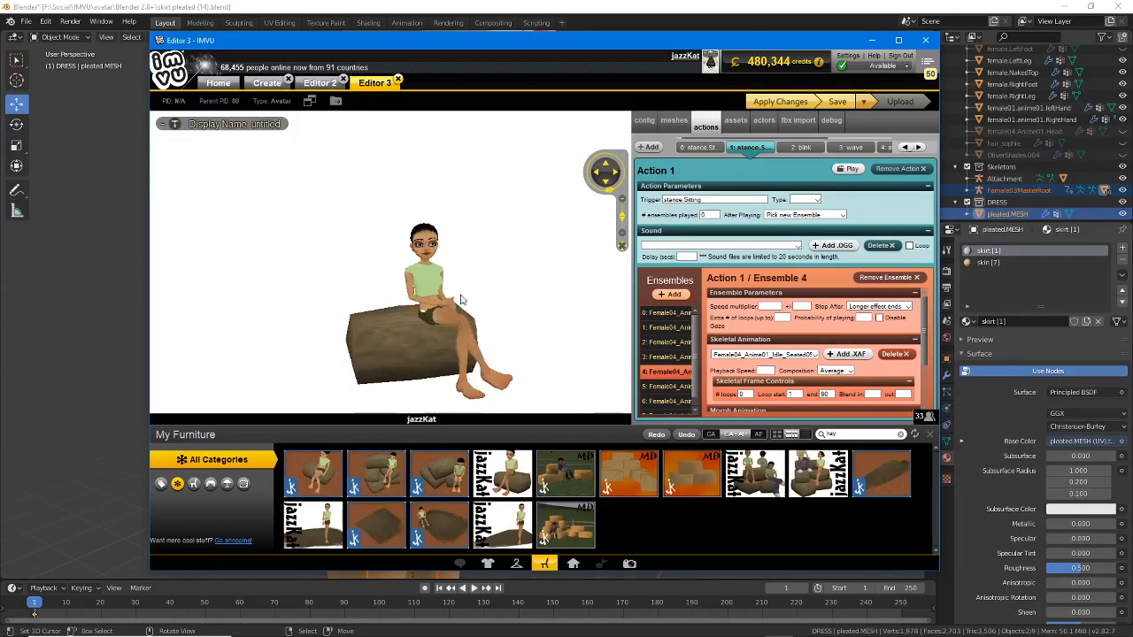
- Look through ensembles 0 to 7 of the stance.Sitting action, hiding the furniture inventory to see the full list
{"action": "left_click", "coordinate": [668, 314]}
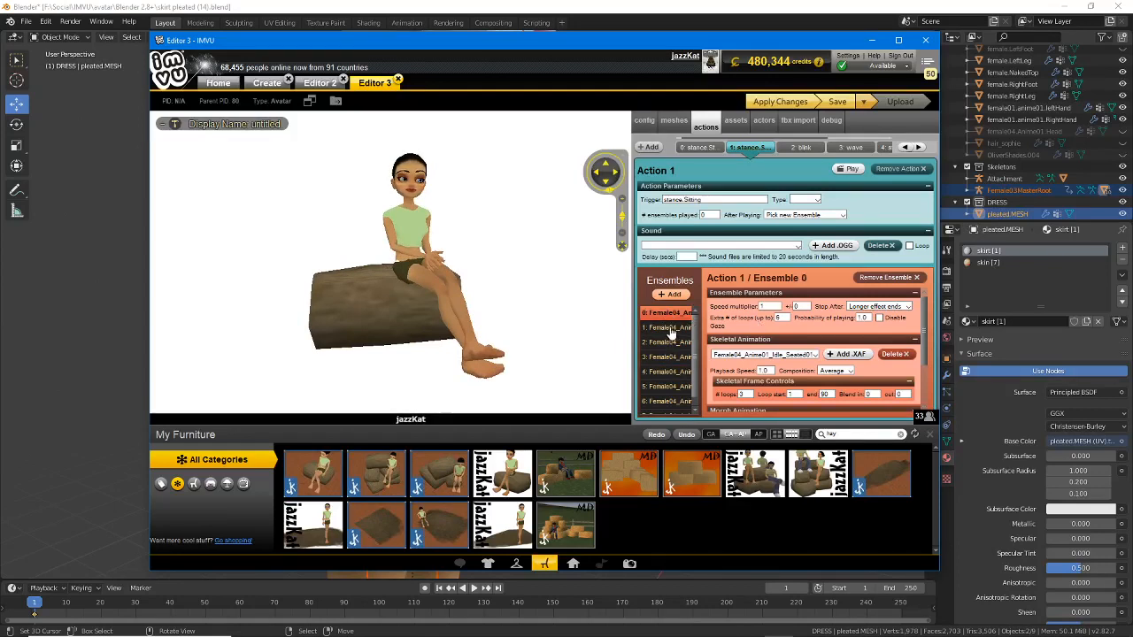
{"action": "left_click", "coordinate": [672, 330]}
{"action": "left_click", "coordinate": [668, 344]}
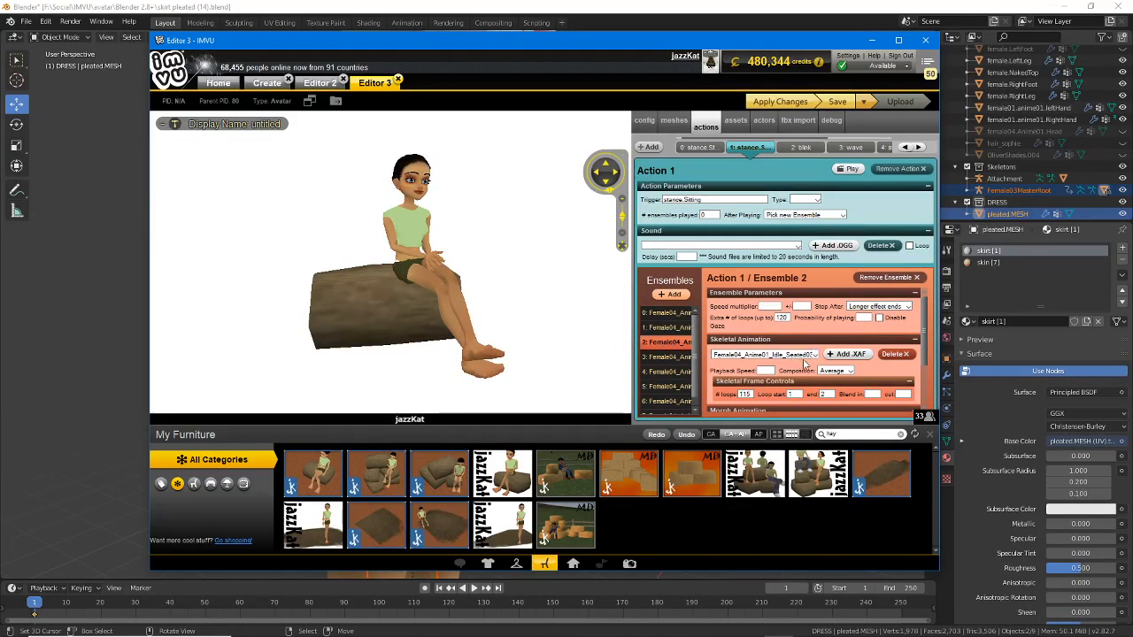
{"action": "left_click", "coordinate": [669, 357]}
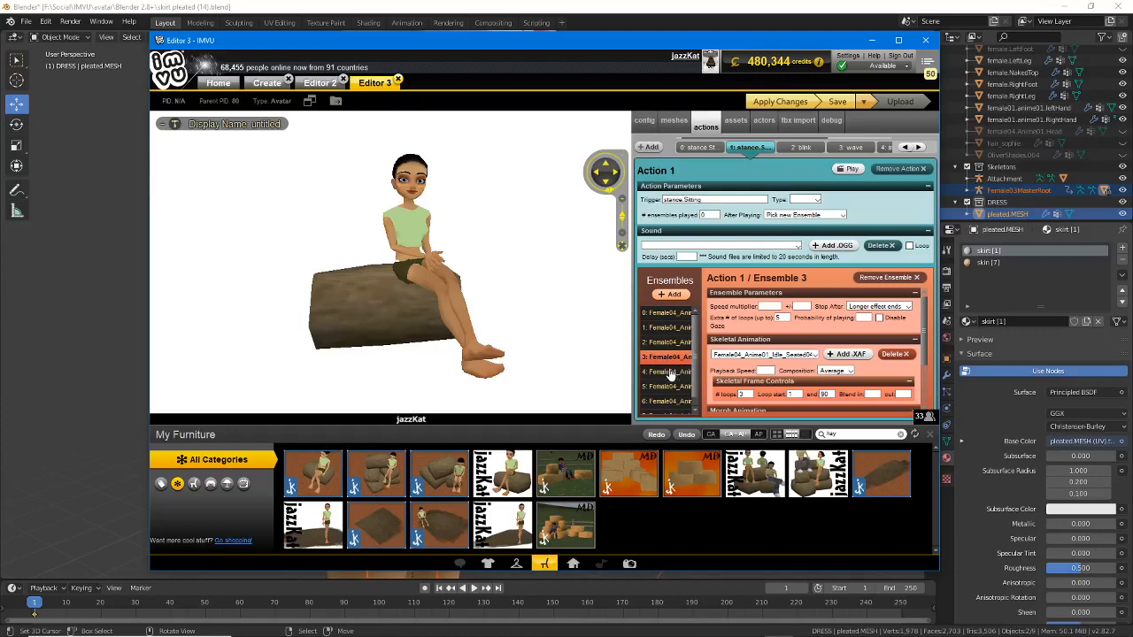
{"action": "left_click", "coordinate": [930, 437]}
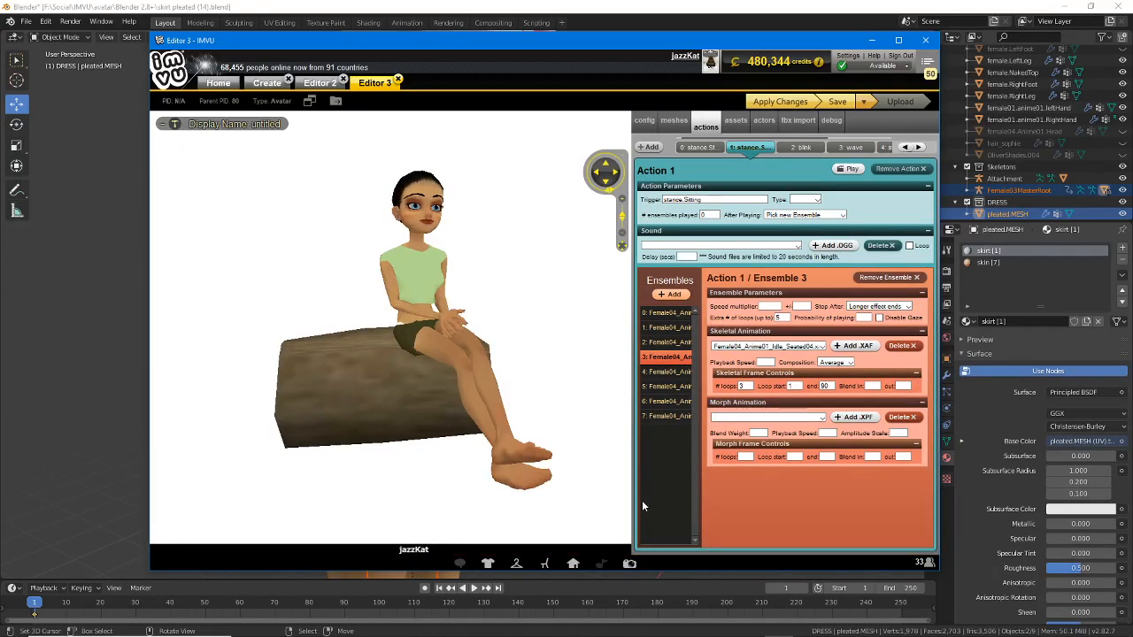
{"action": "left_click", "coordinate": [666, 372]}
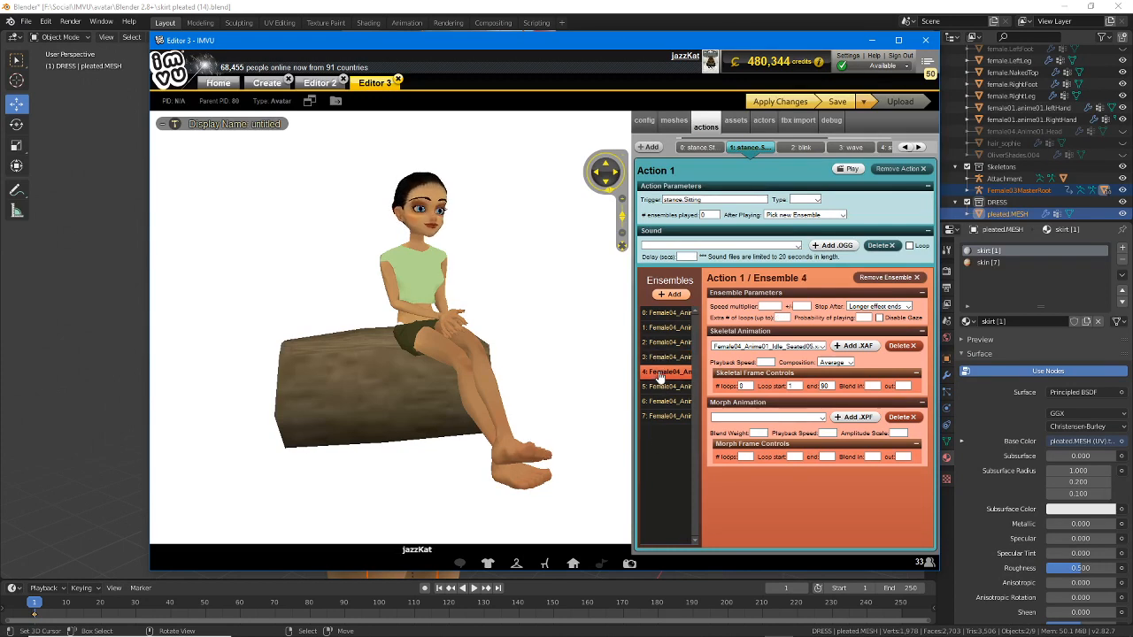
{"action": "left_click", "coordinate": [664, 387]}
{"action": "left_click", "coordinate": [665, 401]}
{"action": "left_click", "coordinate": [665, 415]}
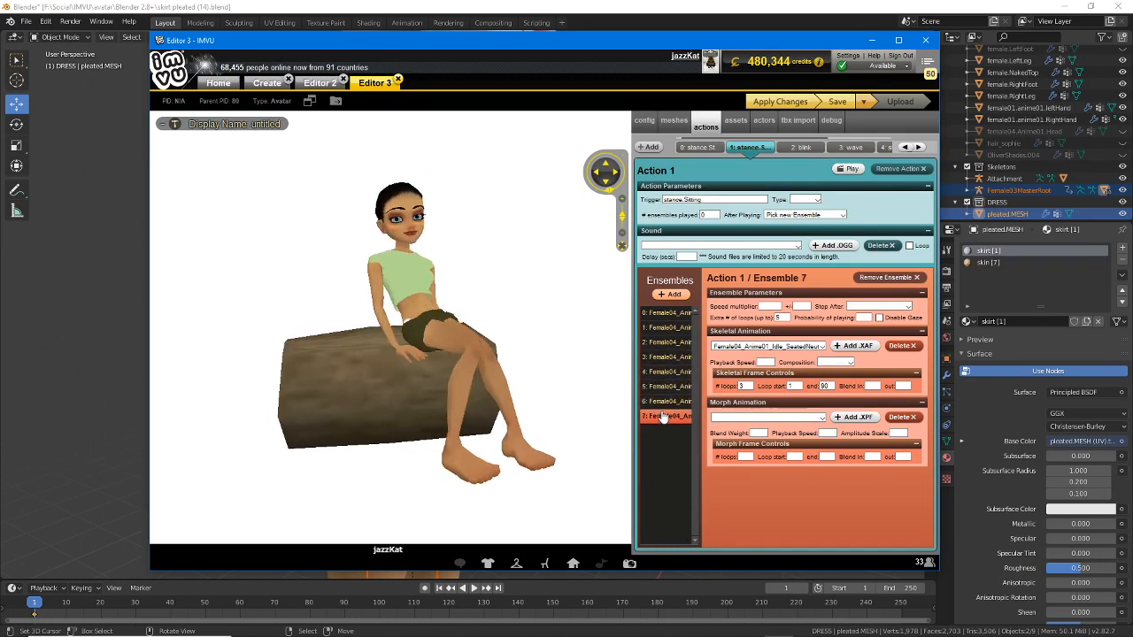
{"action": "left_click", "coordinate": [664, 404]}
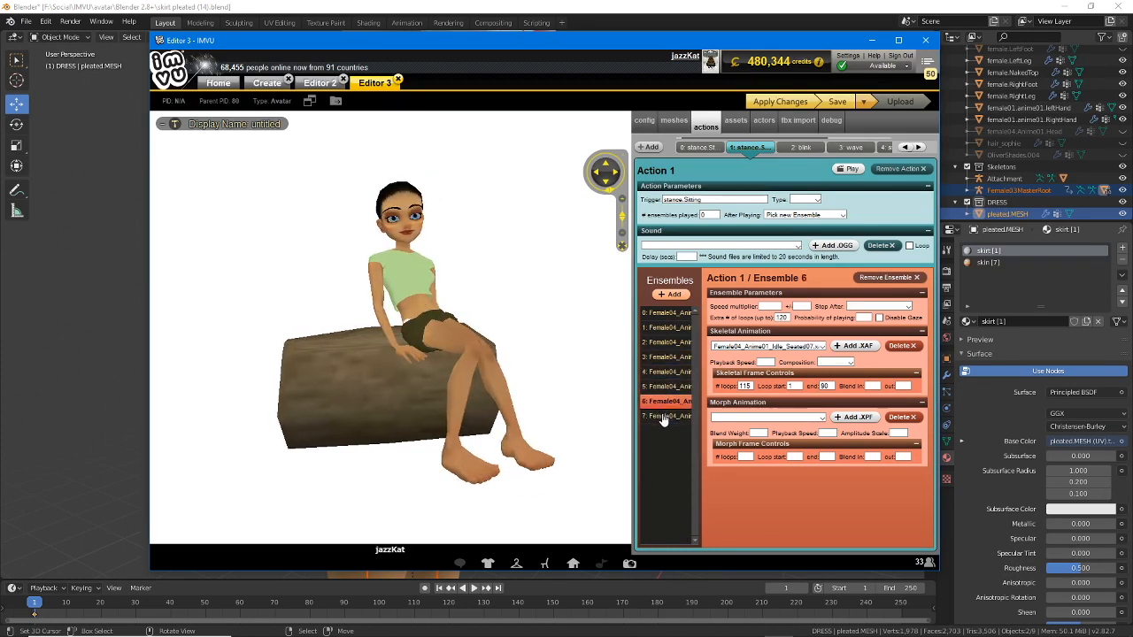
- Go through the seated ensembles once more from the first to the last and return to ensemble 0
{"action": "left_click", "coordinate": [664, 314]}
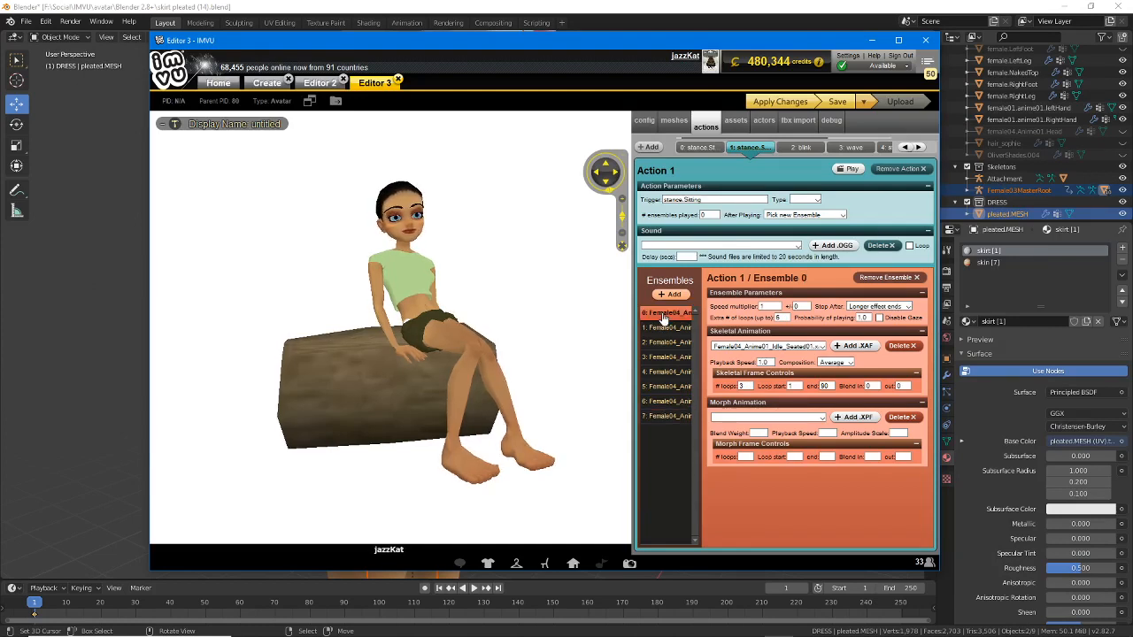
{"action": "left_click", "coordinate": [664, 330]}
{"action": "left_click", "coordinate": [665, 344]}
{"action": "left_click", "coordinate": [666, 359]}
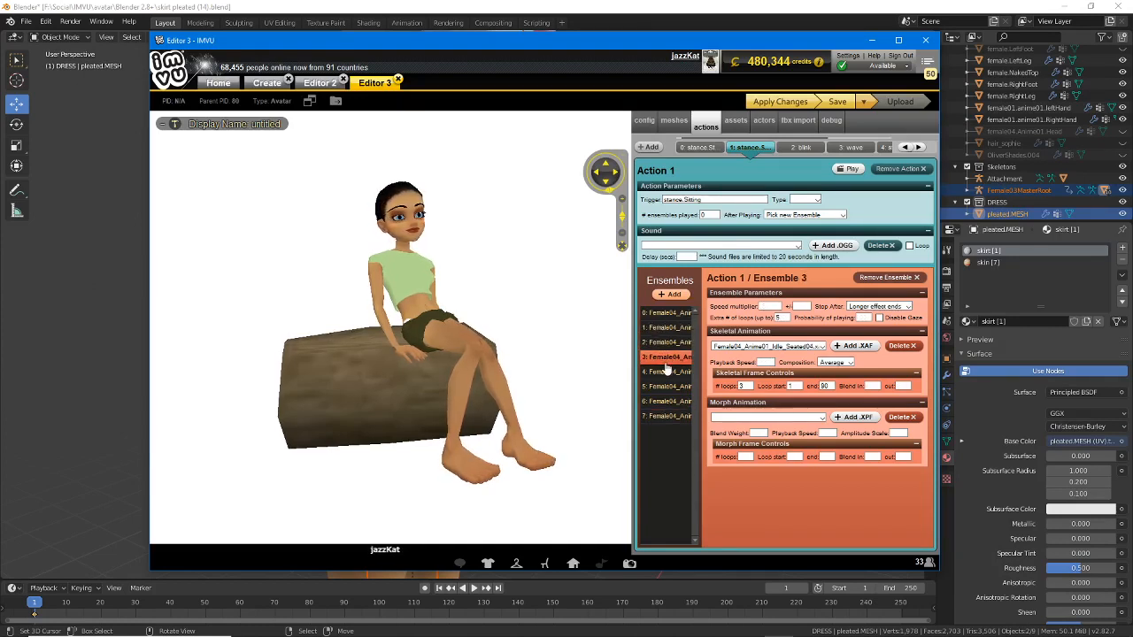
{"action": "left_click", "coordinate": [666, 373]}
{"action": "left_click", "coordinate": [667, 389]}
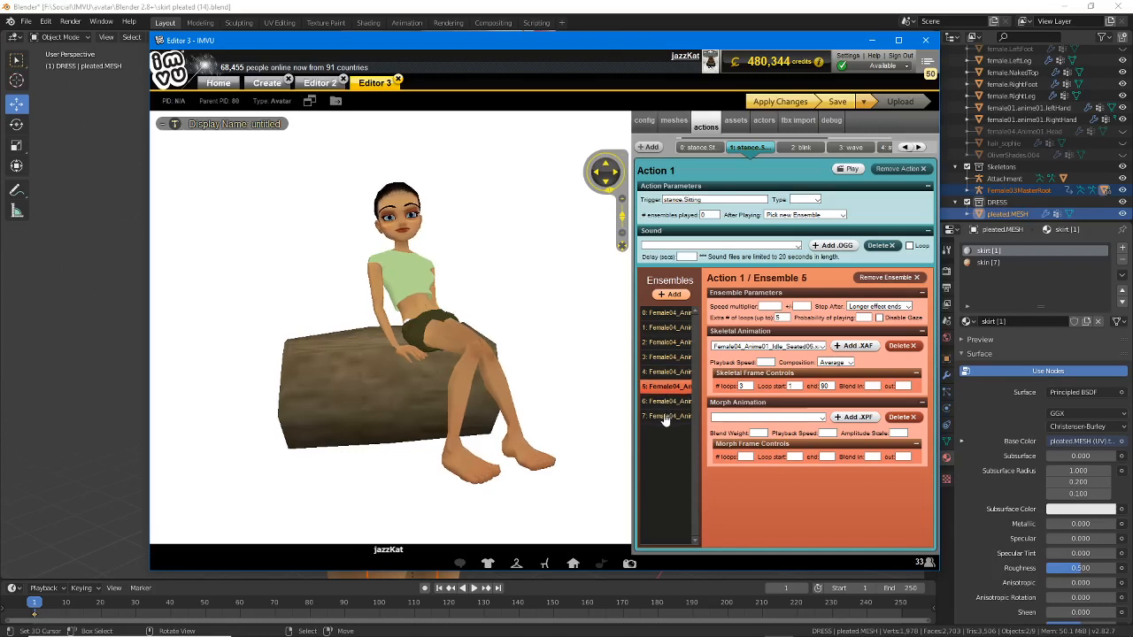
{"action": "left_click", "coordinate": [666, 416]}
{"action": "left_click", "coordinate": [666, 402]}
{"action": "left_click", "coordinate": [669, 315]}
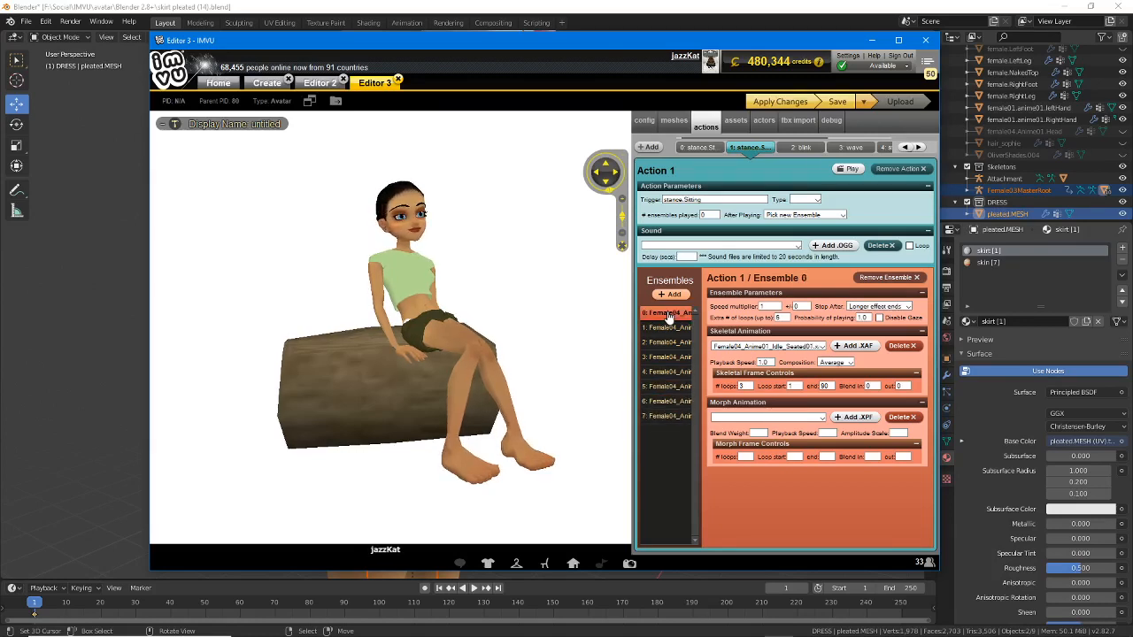
- Check the After Playing options of Action 1 and change its trigger to sit1
{"action": "left_click", "coordinate": [805, 217]}
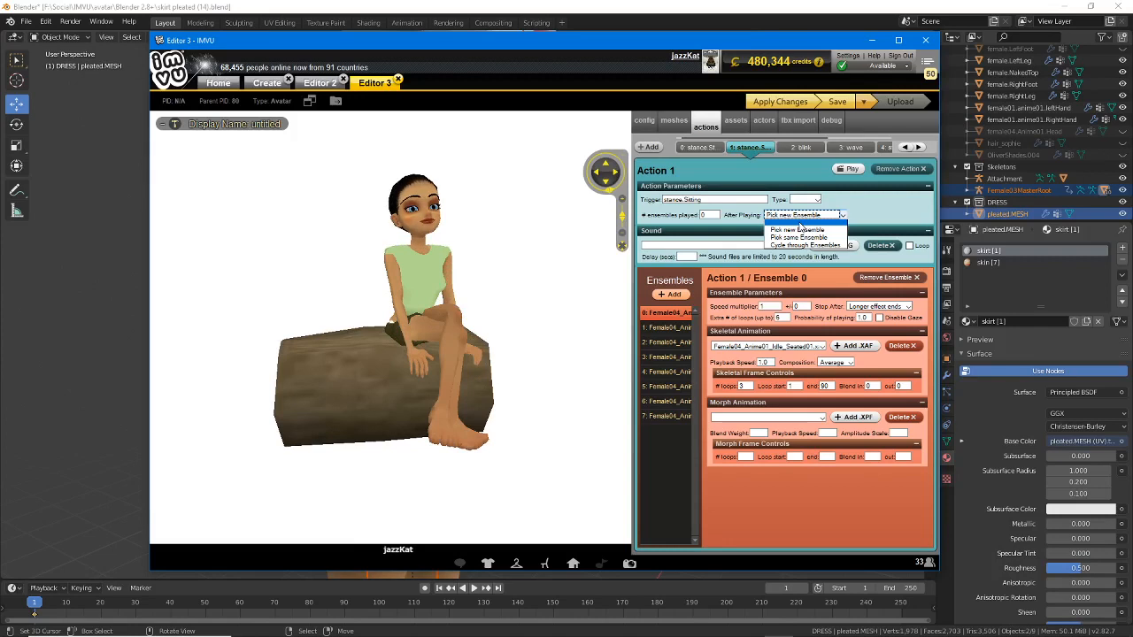
{"action": "left_click", "coordinate": [668, 328]}
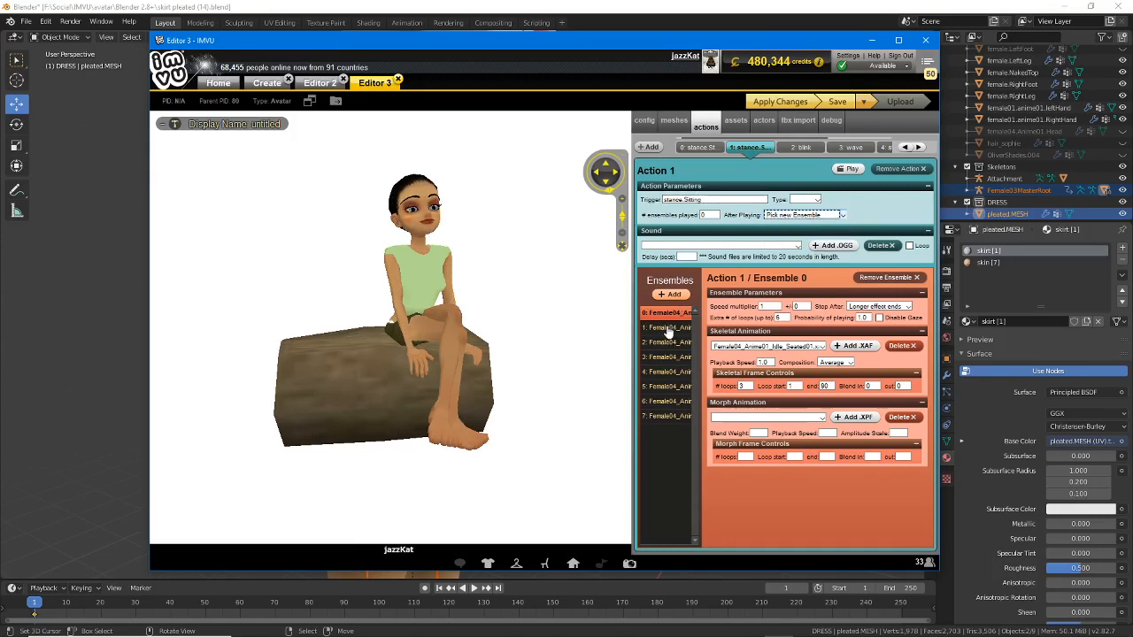
{"action": "left_click", "coordinate": [667, 318]}
{"action": "left_click_drag", "start_coordinate": [711, 200], "coordinate": [637, 203]}
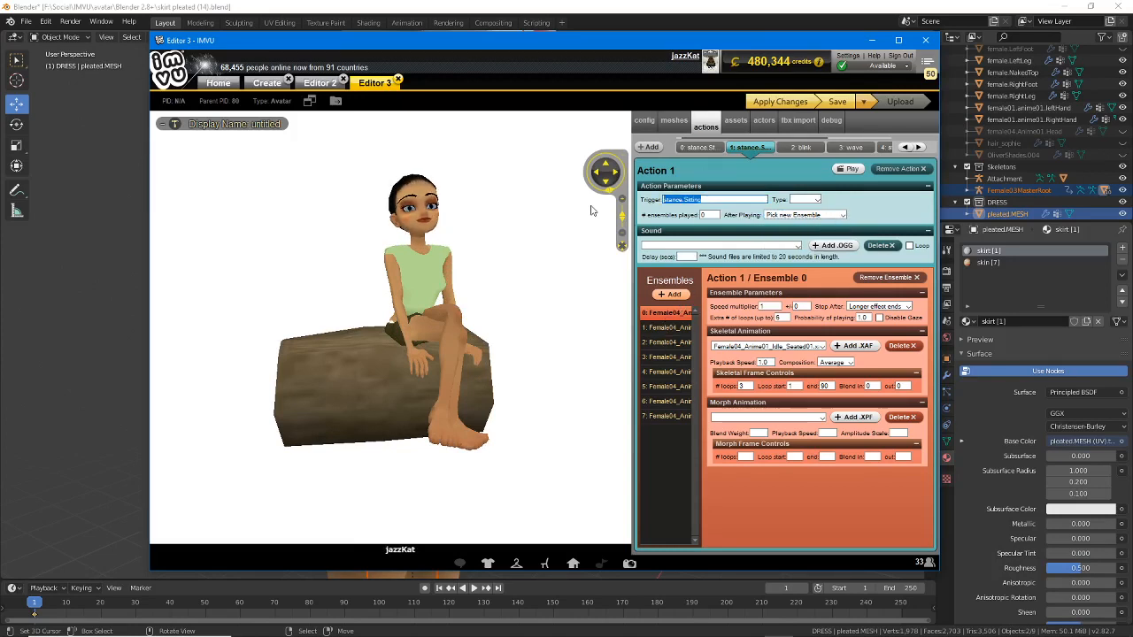
{"action": "type", "text": "sit"}
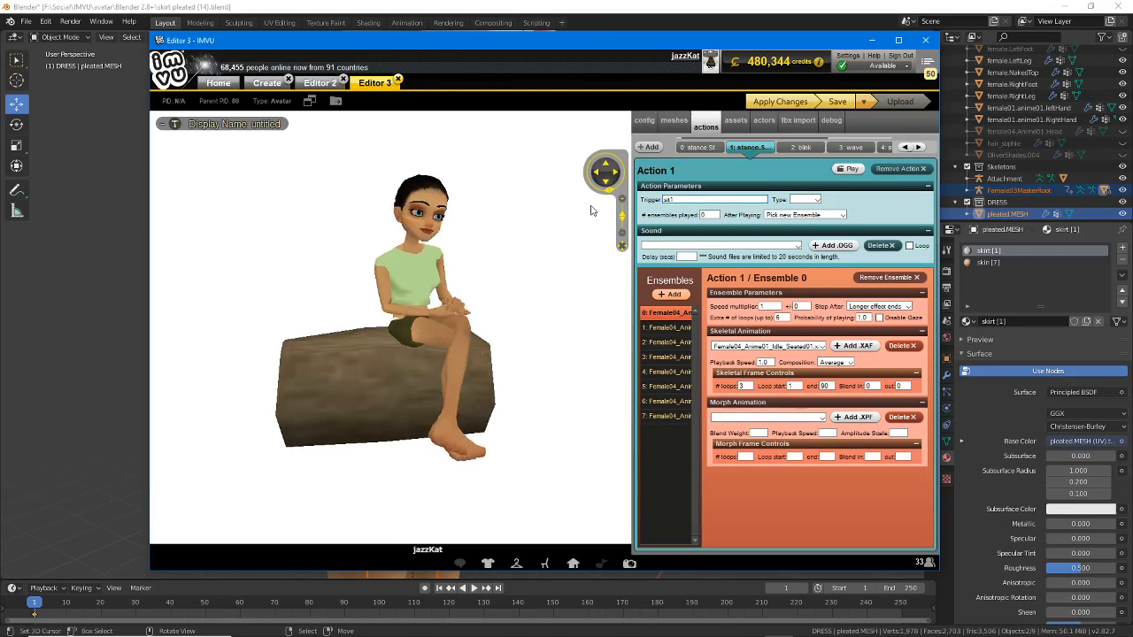
- Compare ensembles 0 to 3 of Action 1 and view the skeletal animation files available for ensemble 0
{"action": "left_click", "coordinate": [668, 327]}
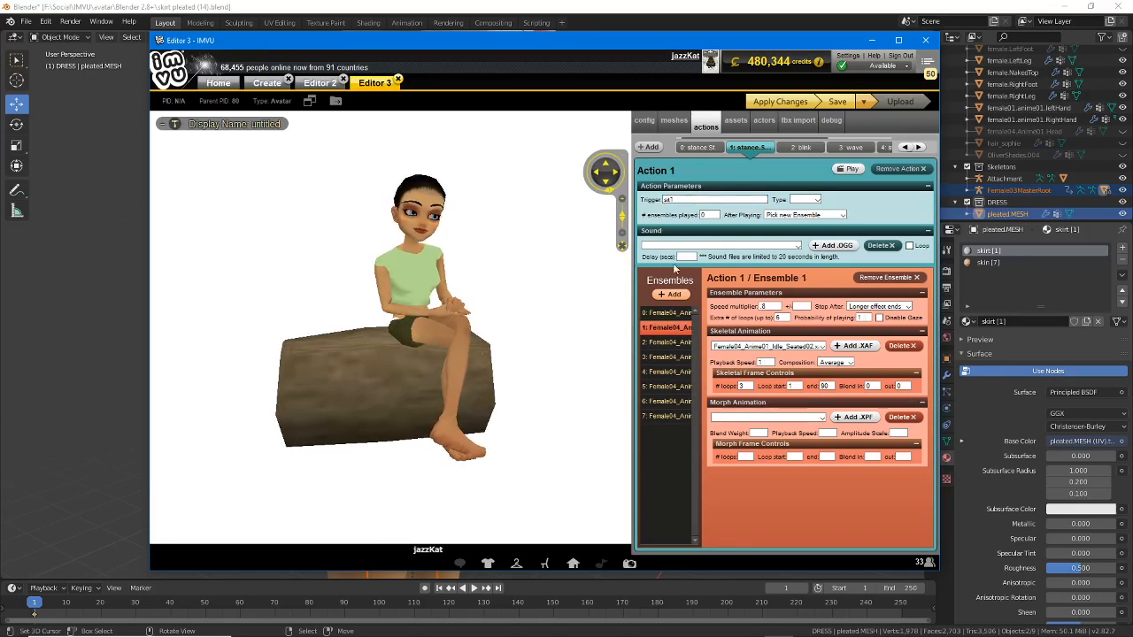
{"action": "left_click", "coordinate": [667, 313]}
{"action": "left_click", "coordinate": [673, 199]}
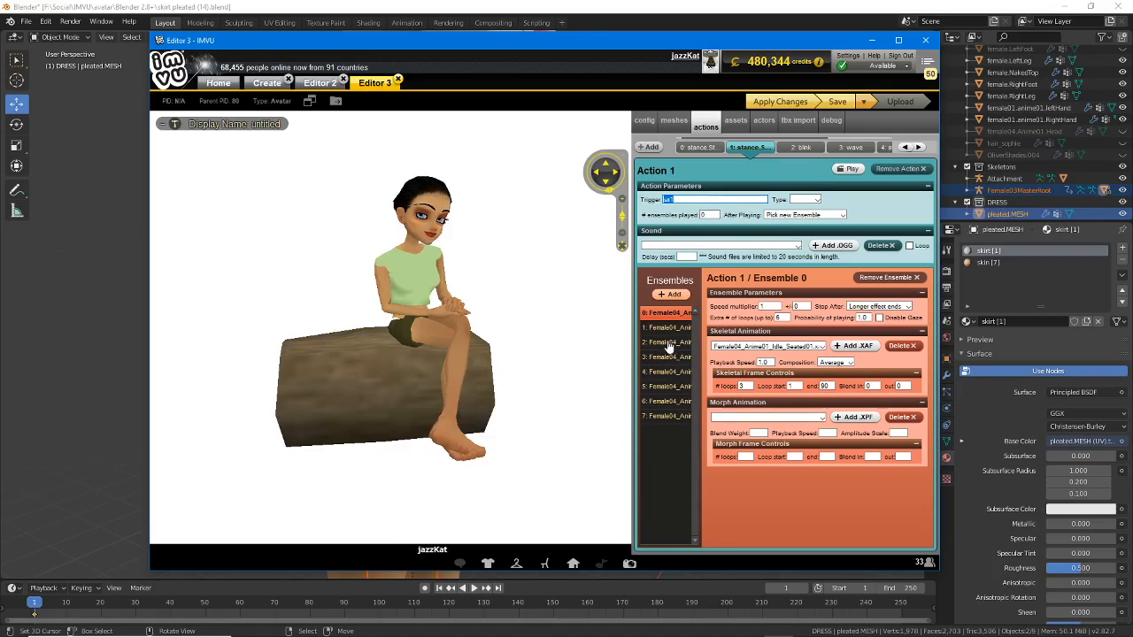
{"action": "left_click", "coordinate": [759, 348]}
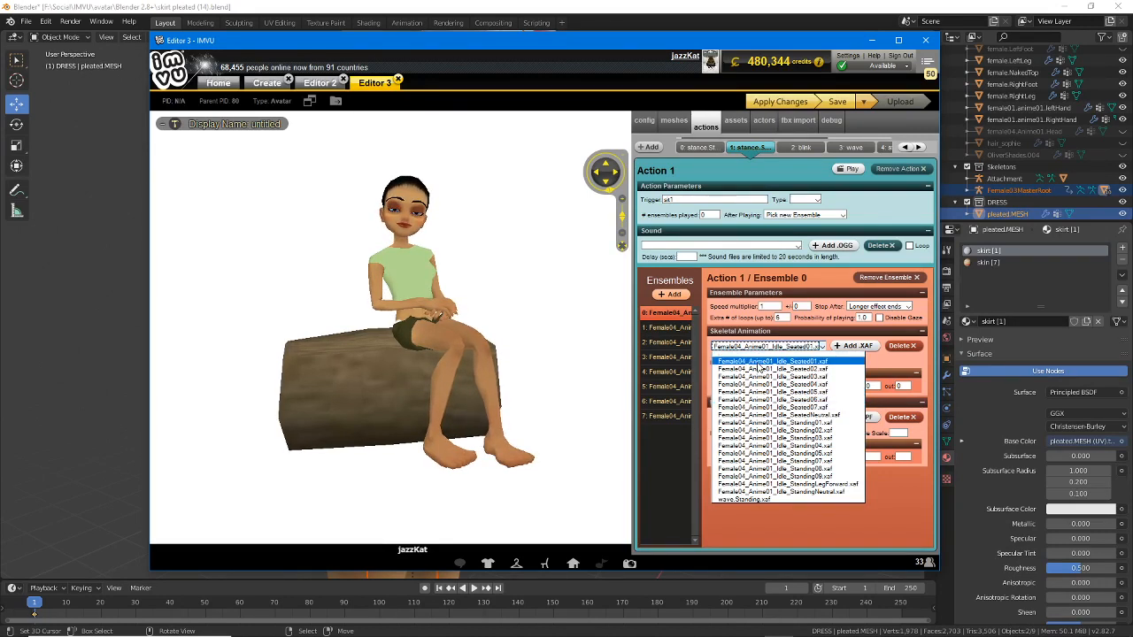
{"action": "left_click", "coordinate": [670, 200]}
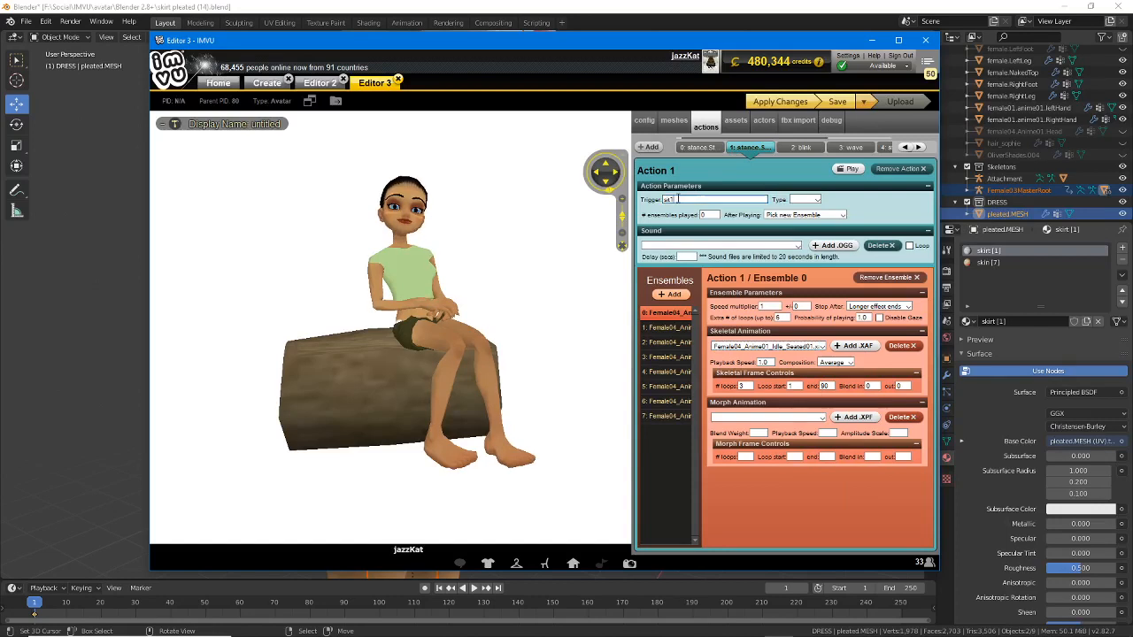
{"action": "left_click", "coordinate": [671, 329]}
{"action": "left_click", "coordinate": [668, 343]}
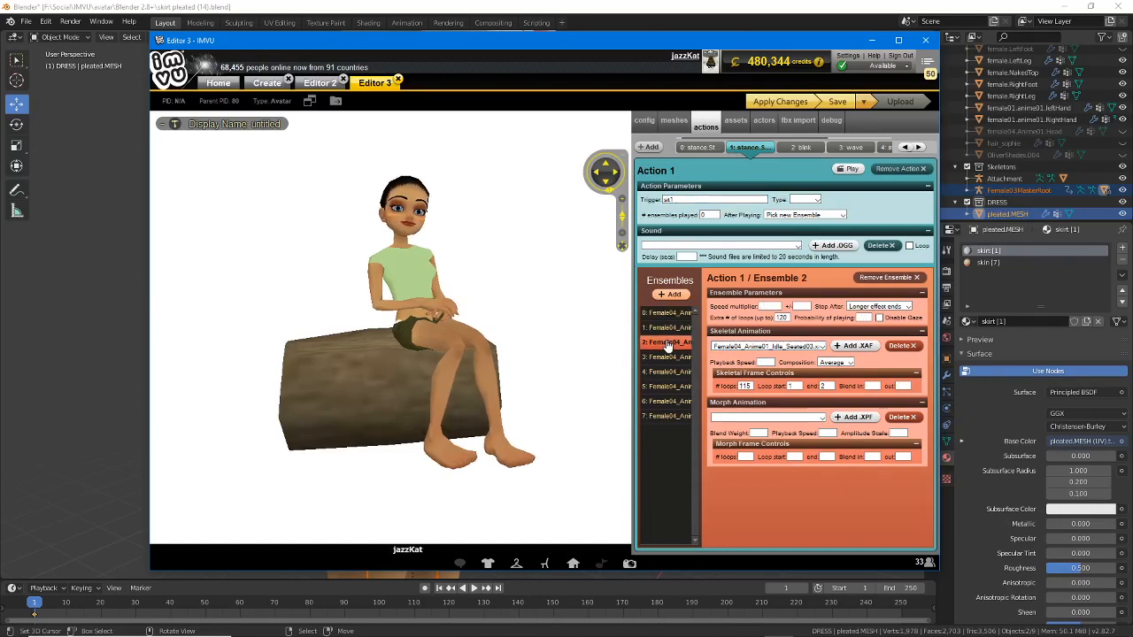
{"action": "left_click", "coordinate": [669, 357]}
{"action": "left_click", "coordinate": [671, 328]}
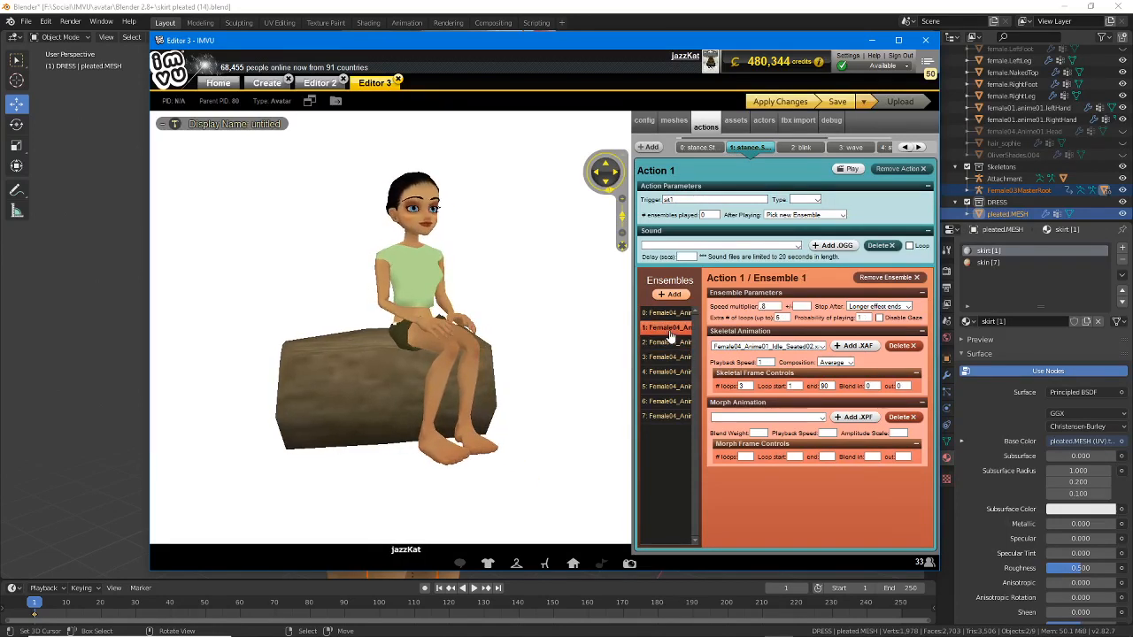
- Remove ensembles 1 to 7 from Action 1, keeping only ensemble 0
{"action": "left_click", "coordinate": [666, 402]}
{"action": "left_click", "coordinate": [670, 418]}
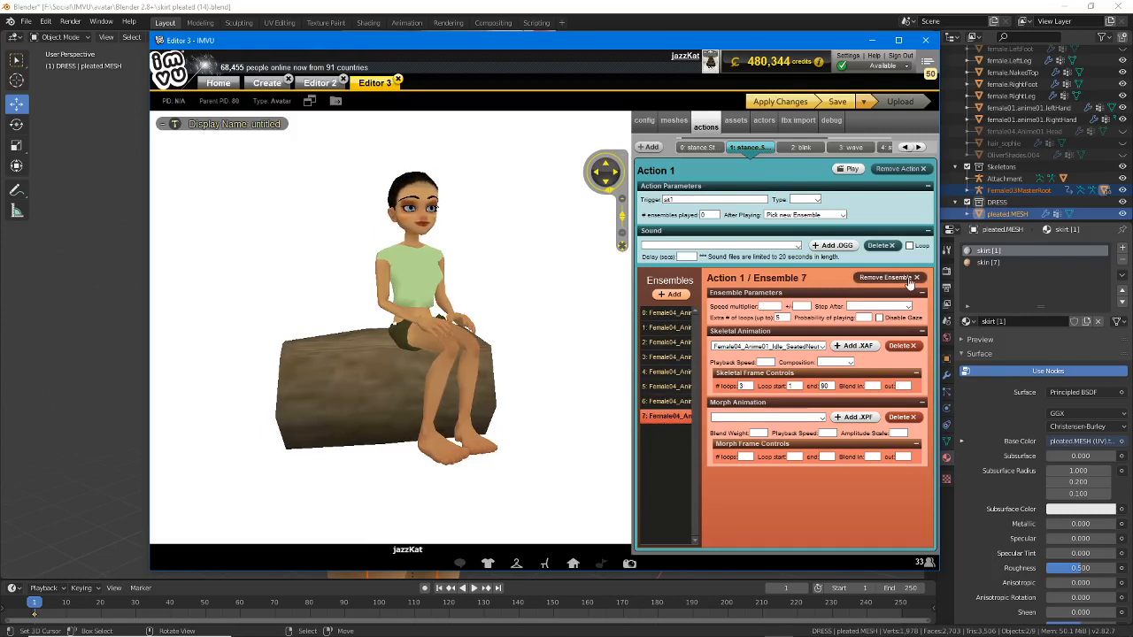
{"action": "left_click", "coordinate": [902, 278]}
{"action": "left_click", "coordinate": [909, 279]}
{"action": "left_click", "coordinate": [910, 280]}
{"action": "left_click", "coordinate": [910, 280]}
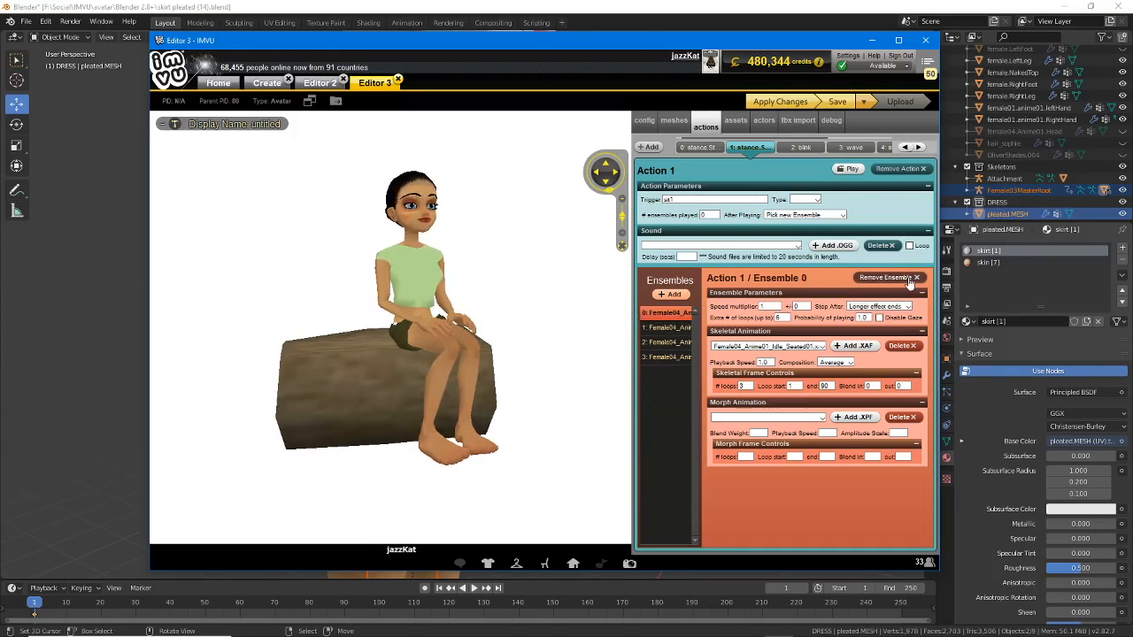
{"action": "left_click", "coordinate": [909, 280]}
{"action": "left_click", "coordinate": [909, 280]}
{"action": "left_click", "coordinate": [909, 279]}
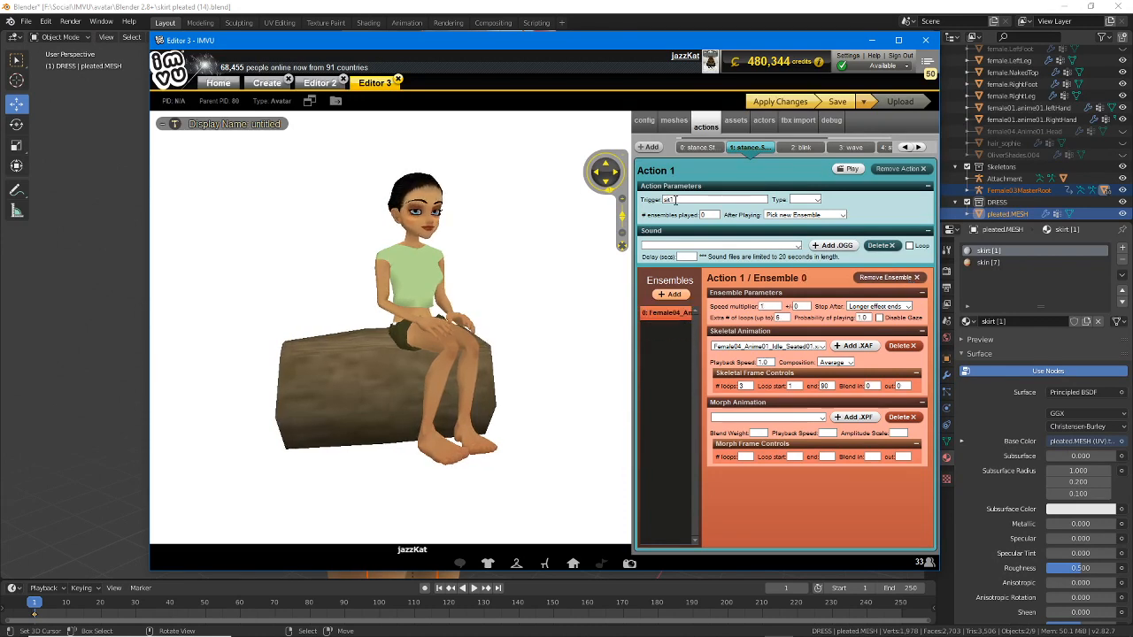
- Apply the changes and inspect the avatar's sit1 pose on the seat
{"action": "left_click", "coordinate": [777, 102]}
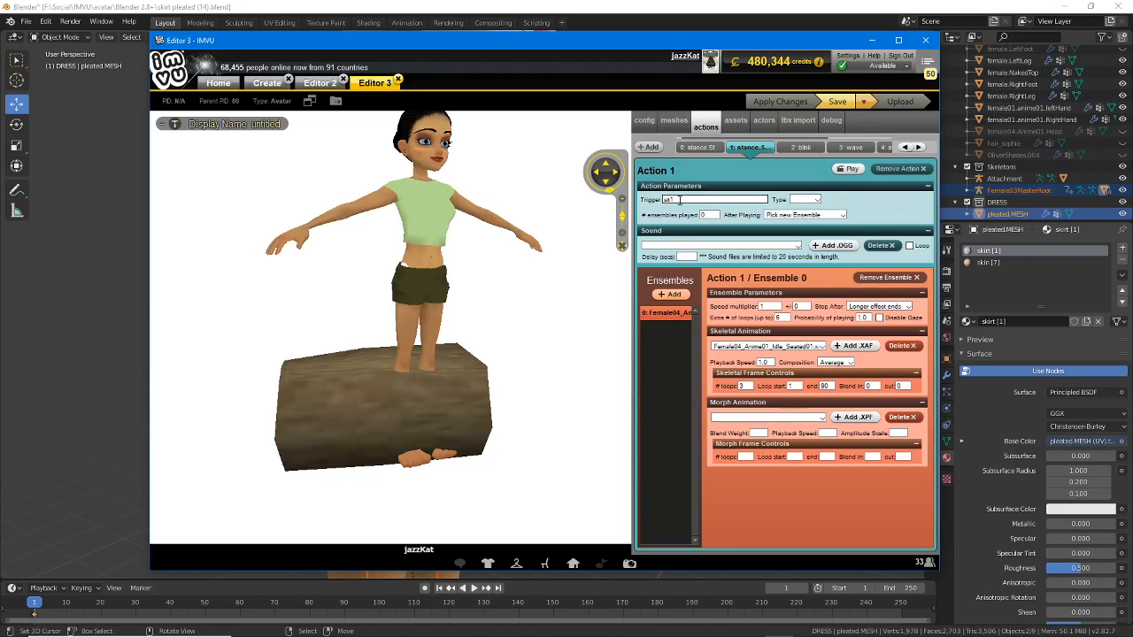
{"action": "scroll", "coordinate": [515, 332], "scroll_direction": "down", "scroll_amount": 1}
{"action": "scroll", "coordinate": [516, 332], "scroll_direction": "up", "scroll_amount": 2}
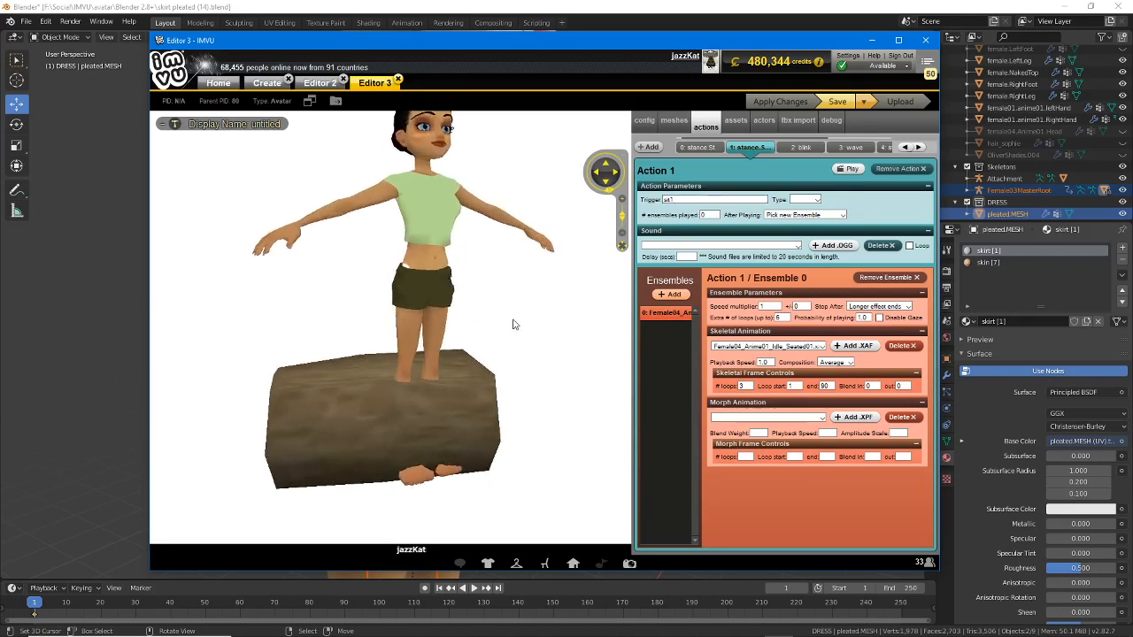
{"action": "left_click_drag", "start_coordinate": [530, 351], "coordinate": [511, 361]}
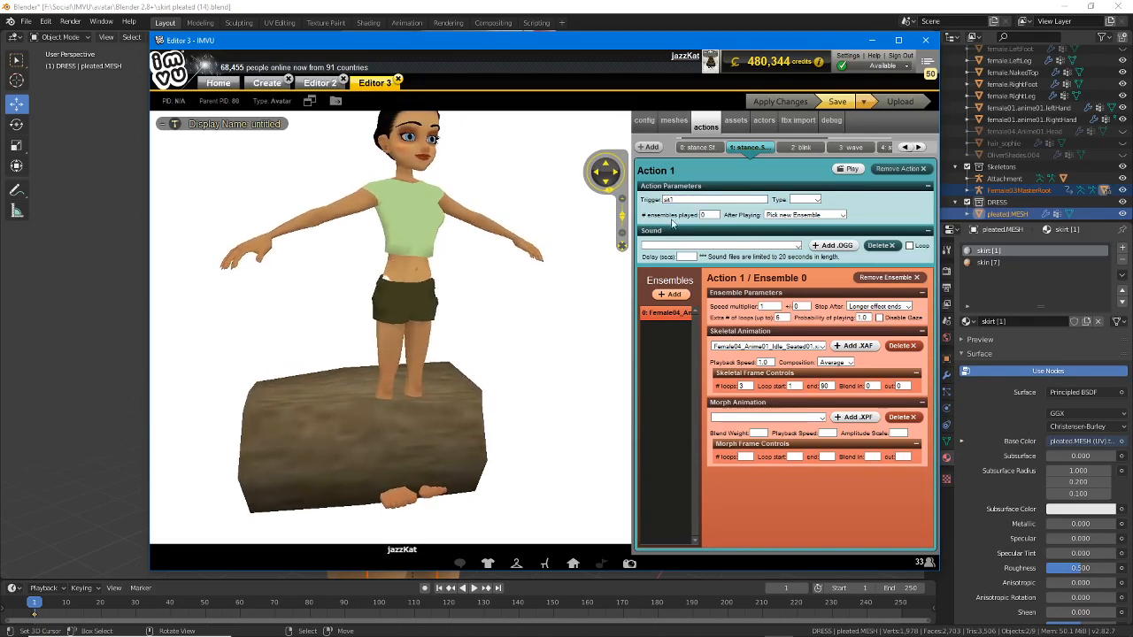
{"action": "left_click_drag", "start_coordinate": [676, 199], "coordinate": [640, 200]}
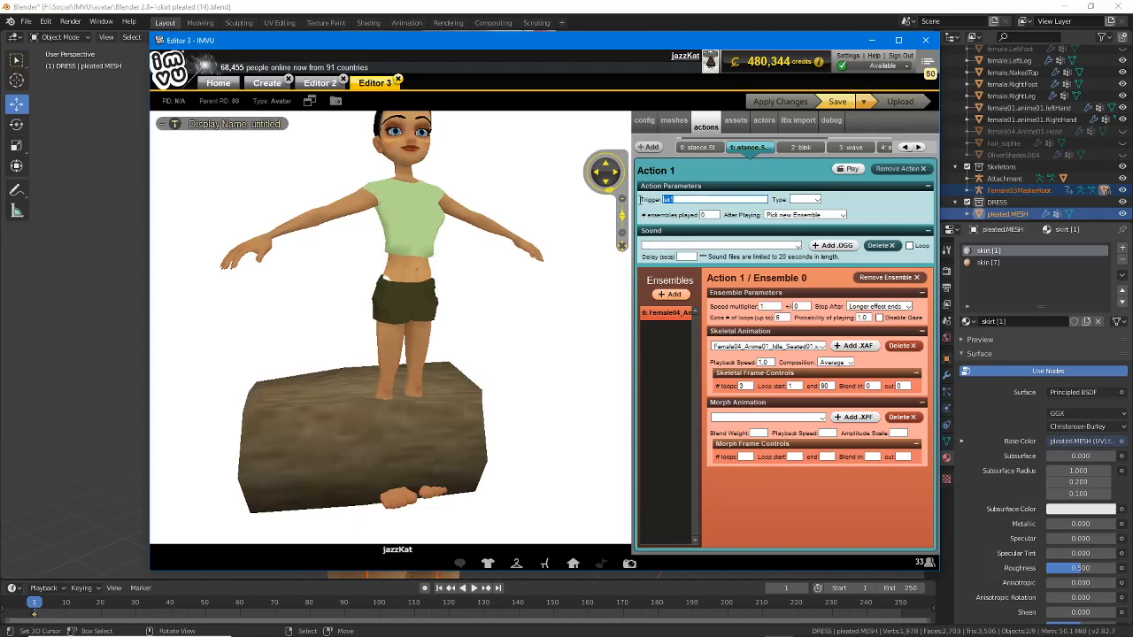
{"action": "left_click", "coordinate": [514, 433]}
{"action": "scroll", "coordinate": [514, 438], "scroll_direction": "down", "scroll_amount": 1}
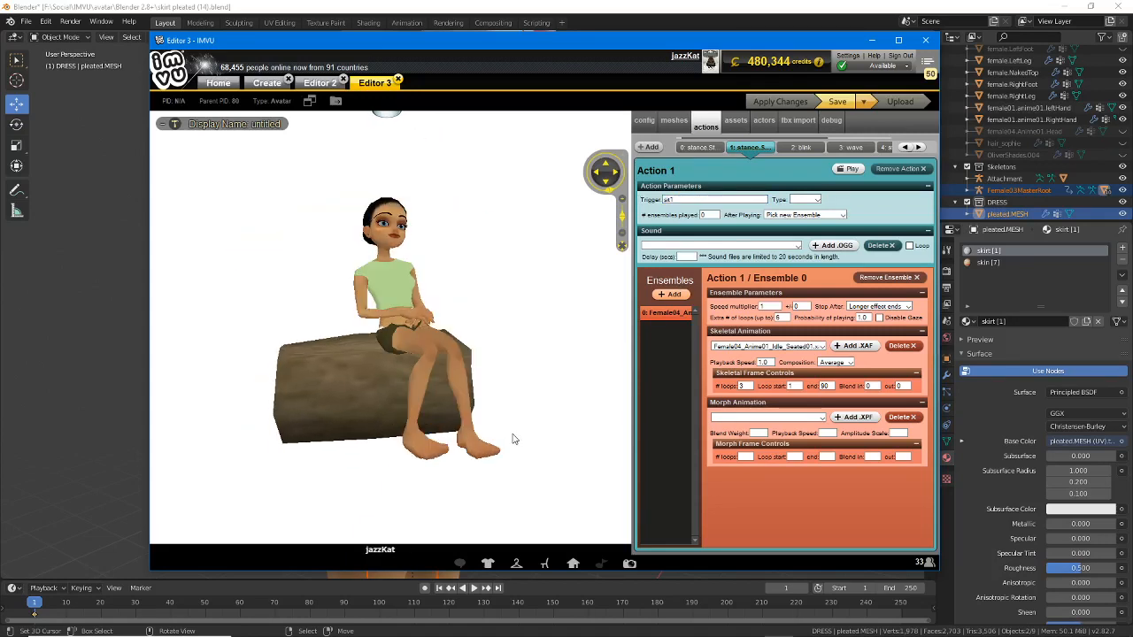
{"action": "left_click_drag", "start_coordinate": [498, 387], "coordinate": [518, 354]}
- Set Action 1 to Pick same Ensemble after playing with type Avatar, and apply the changes
{"action": "left_click", "coordinate": [806, 215]}
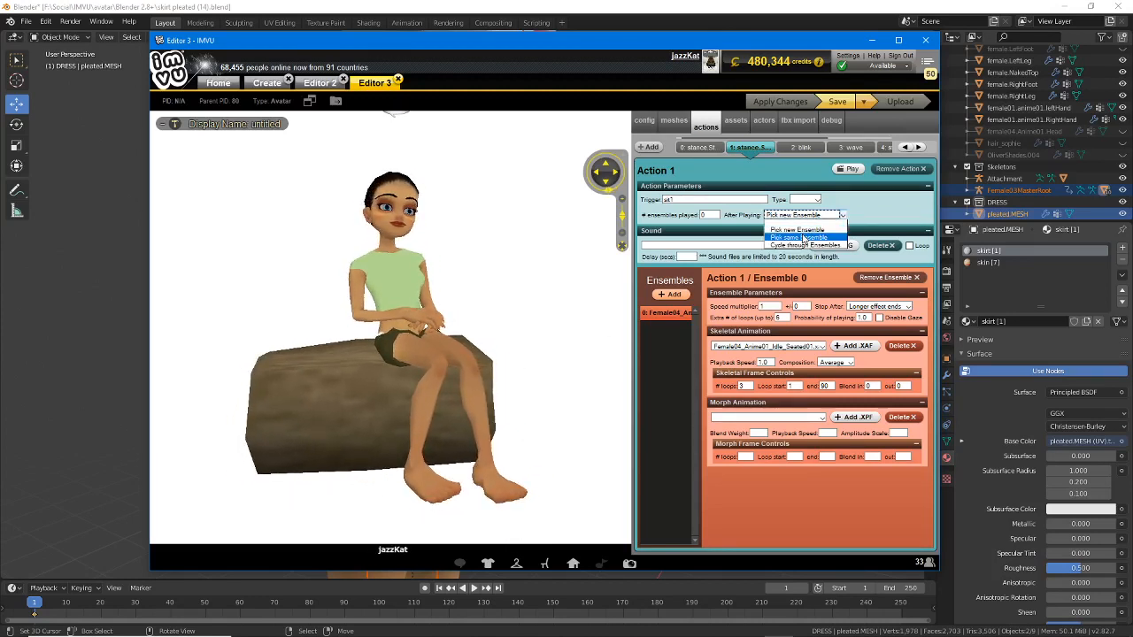
{"action": "left_click", "coordinate": [802, 241]}
{"action": "left_click", "coordinate": [806, 199]}
{"action": "left_click", "coordinate": [807, 220]}
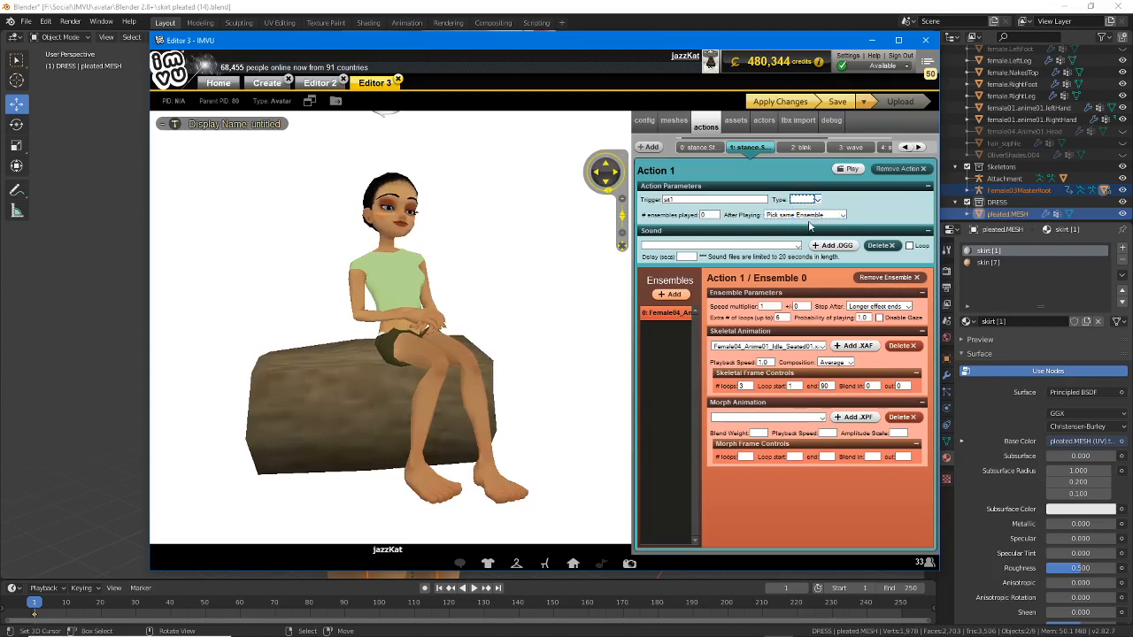
{"action": "left_click", "coordinate": [781, 102]}
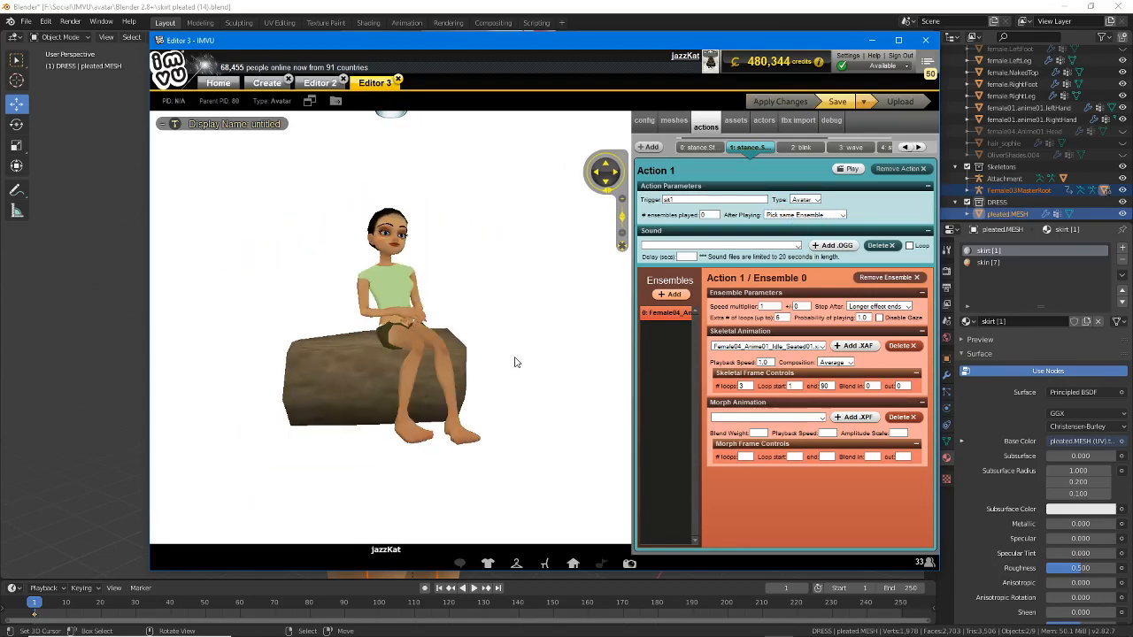
- Add a new action with the trigger sit2 and assign Female04_Anime01_Idle_Seated02.xaf as its skeletal animation
{"action": "left_click", "coordinate": [648, 147]}
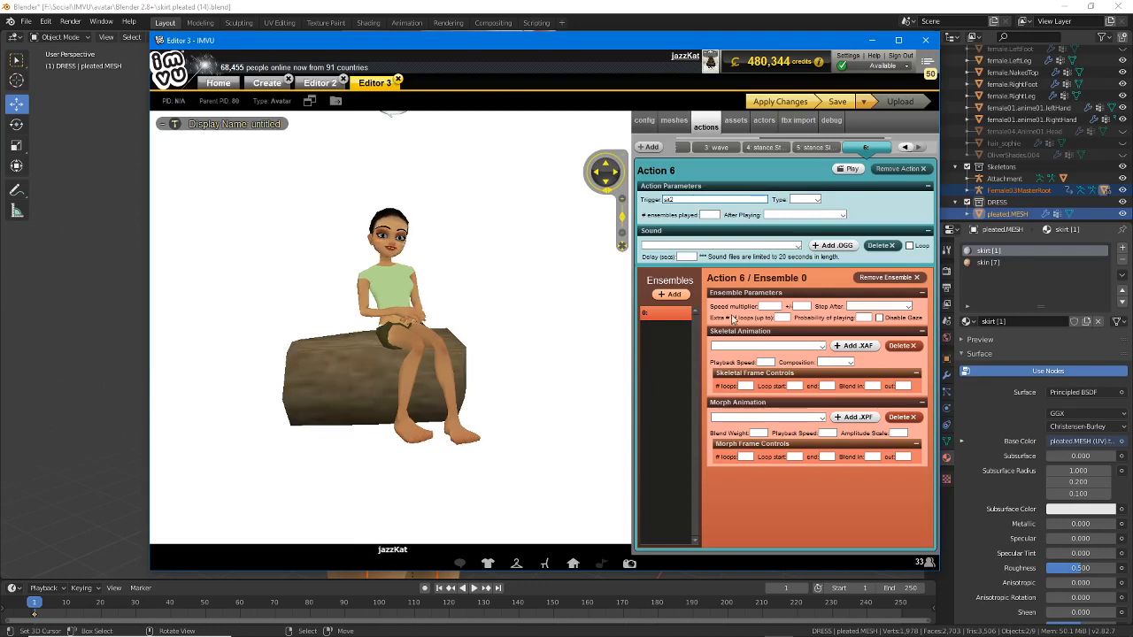
{"action": "left_click", "coordinate": [741, 346]}
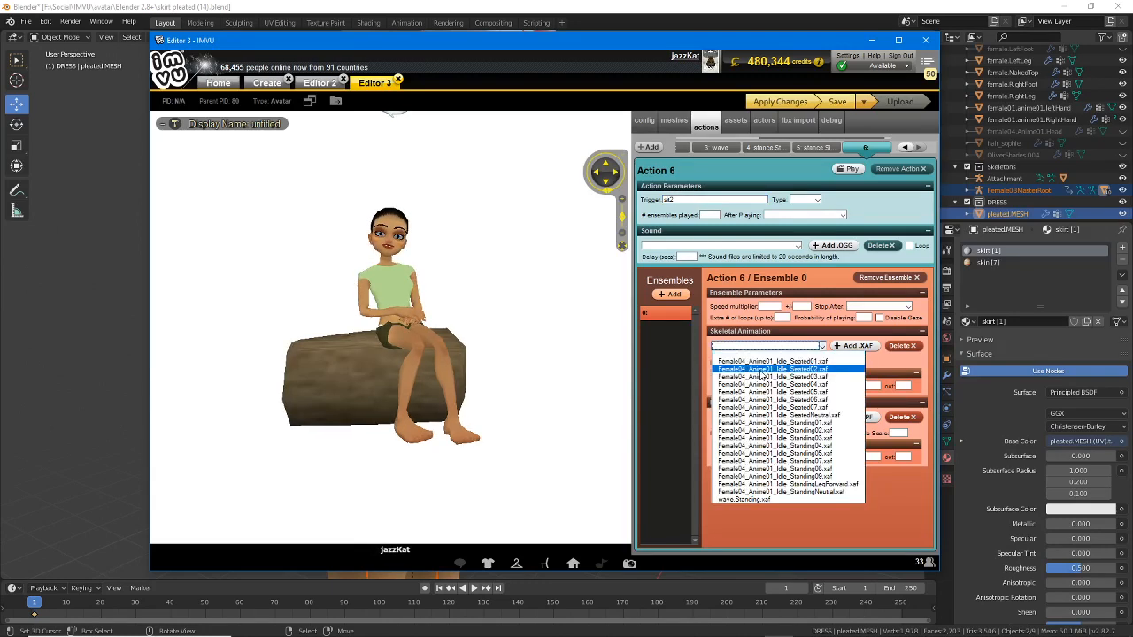
{"action": "left_click", "coordinate": [761, 370]}
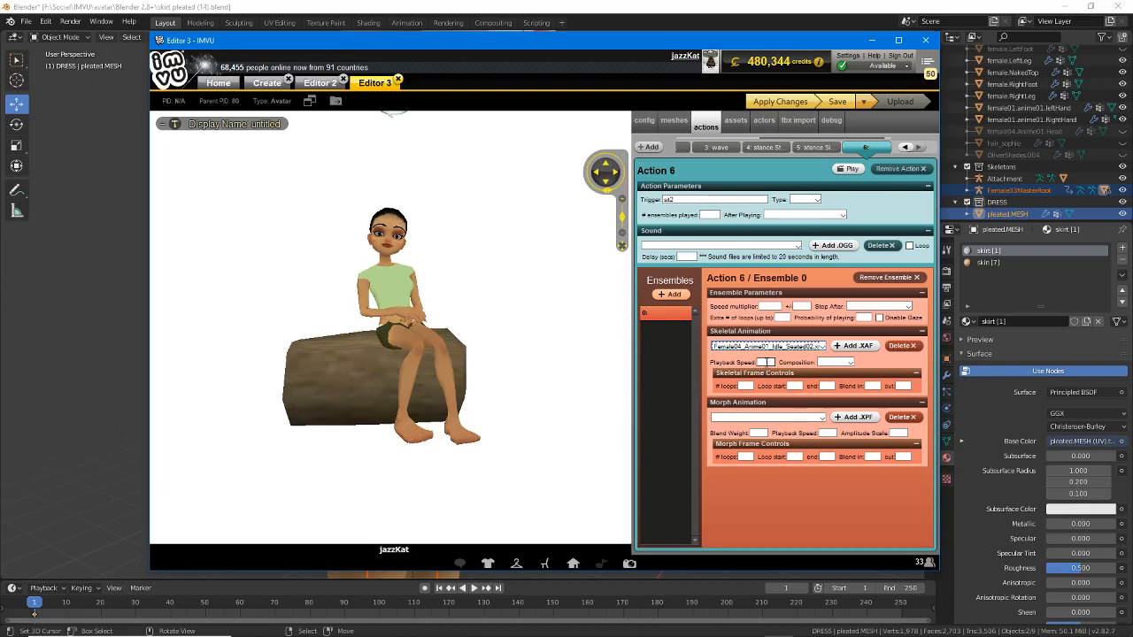
- Set the sit2 action's type to Avatar and After Playing to Pick same Ensemble, and apply the changes
{"action": "left_click", "coordinate": [766, 362]}
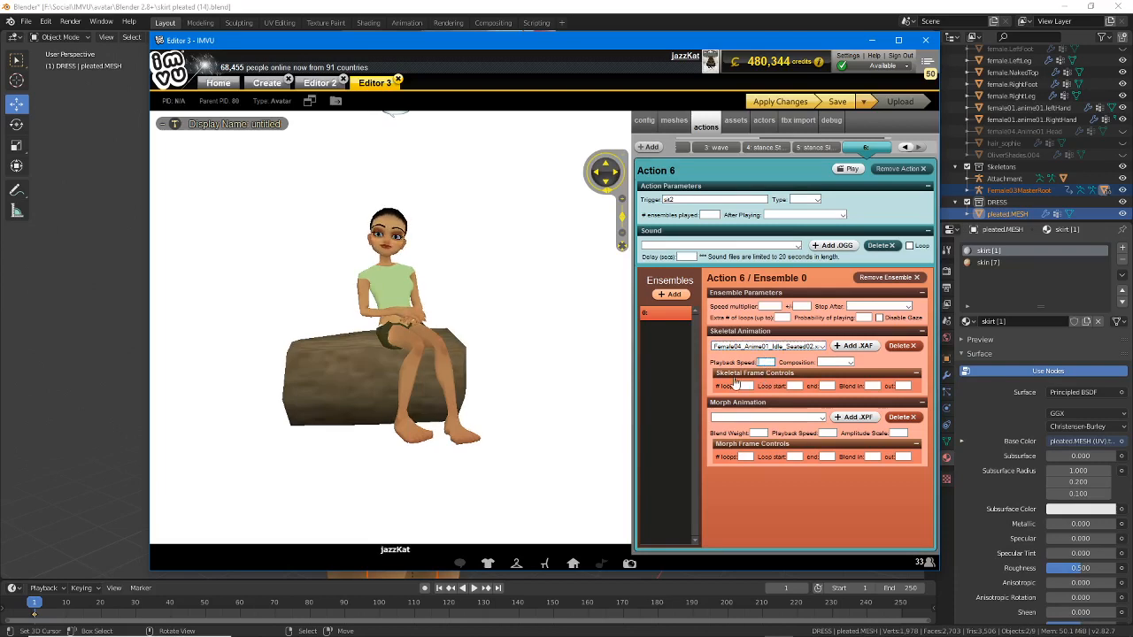
{"action": "left_click", "coordinate": [786, 103]}
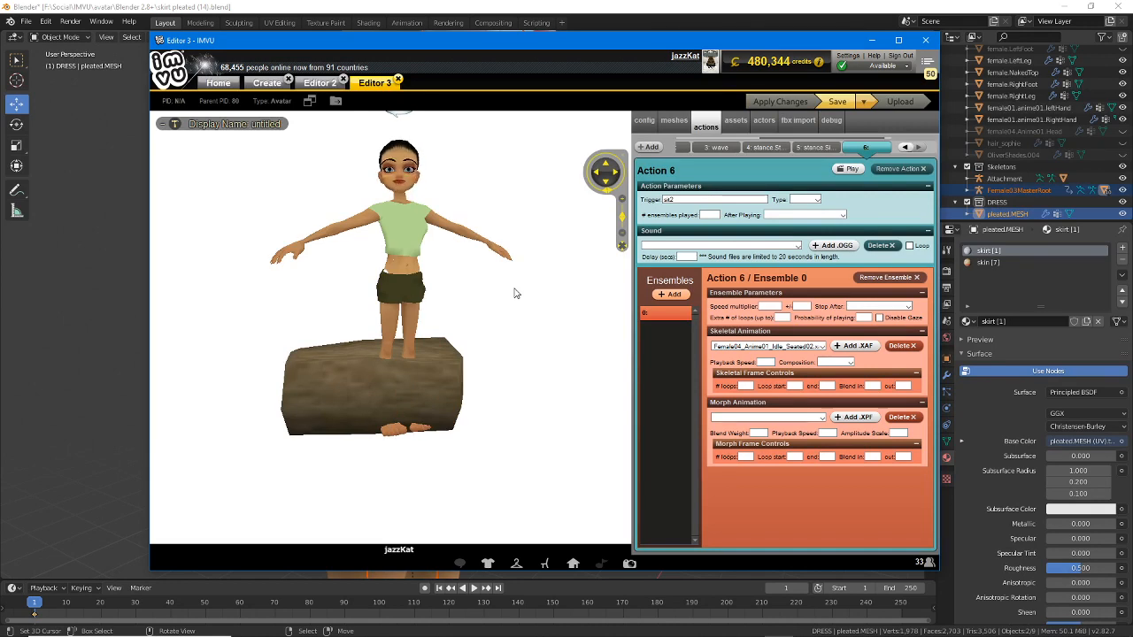
{"action": "left_click", "coordinate": [805, 199]}
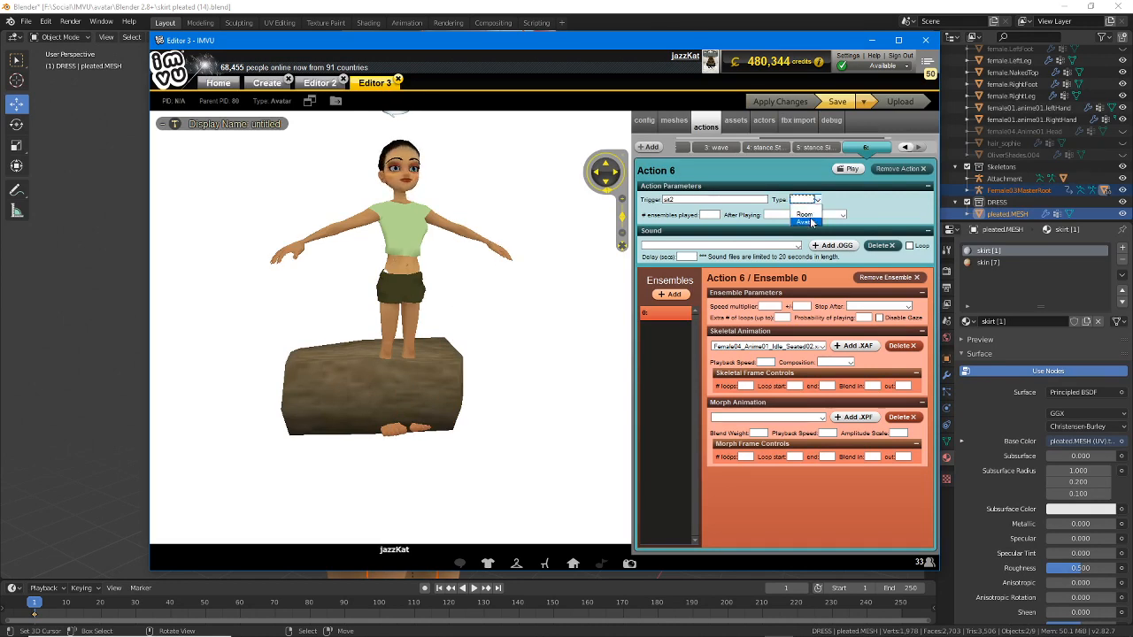
{"action": "left_click", "coordinate": [811, 222]}
{"action": "left_click", "coordinate": [808, 215]}
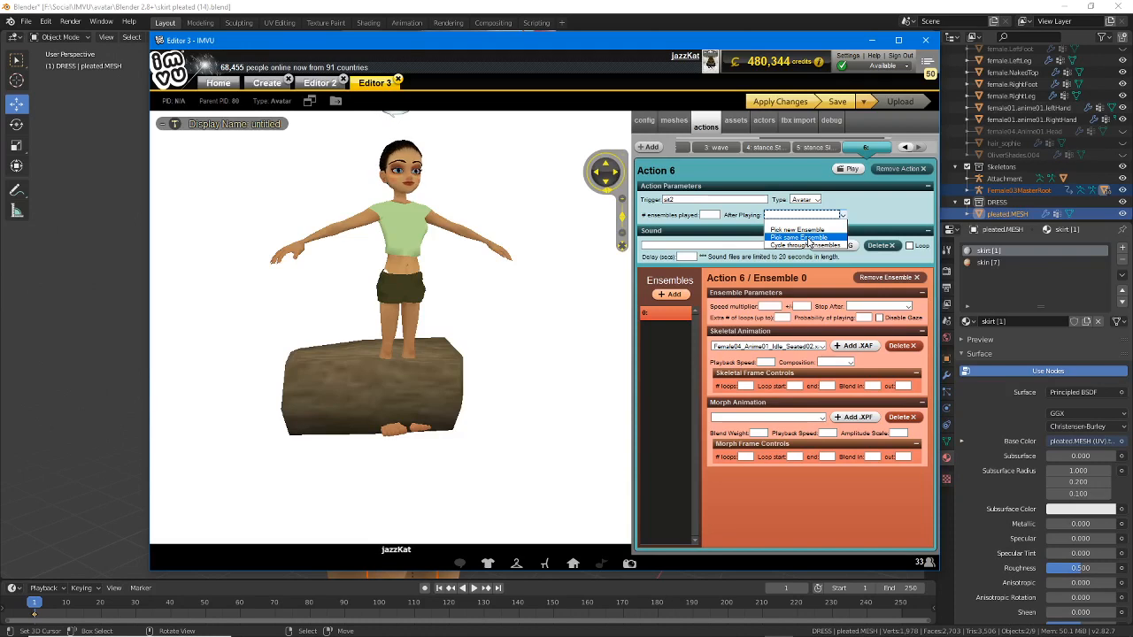
{"action": "left_click", "coordinate": [801, 237]}
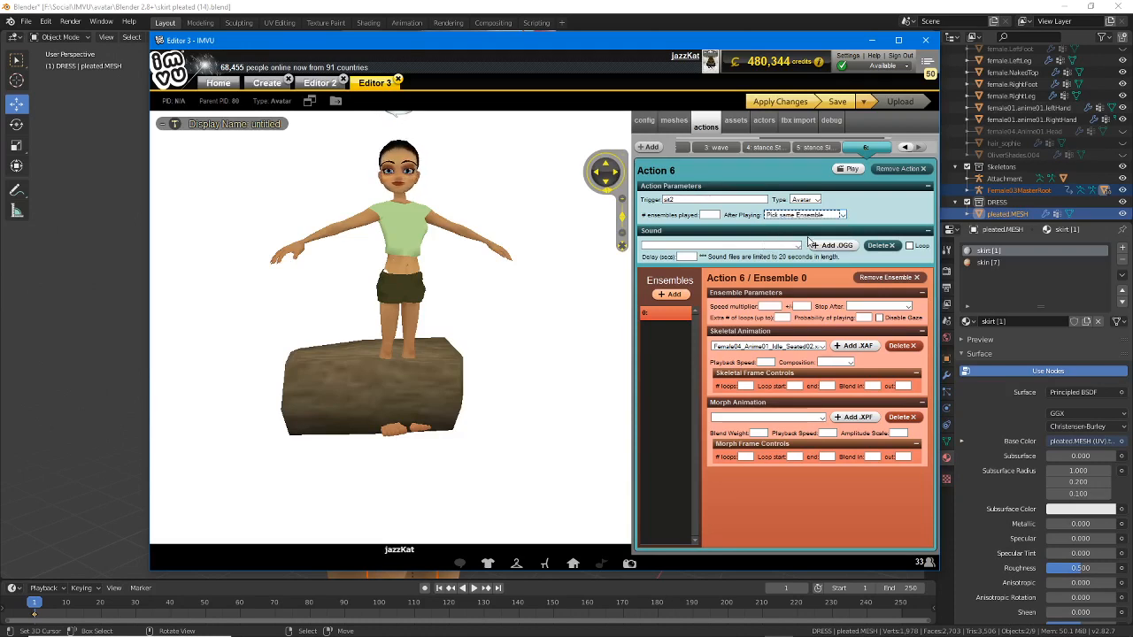
{"action": "left_click", "coordinate": [786, 105]}
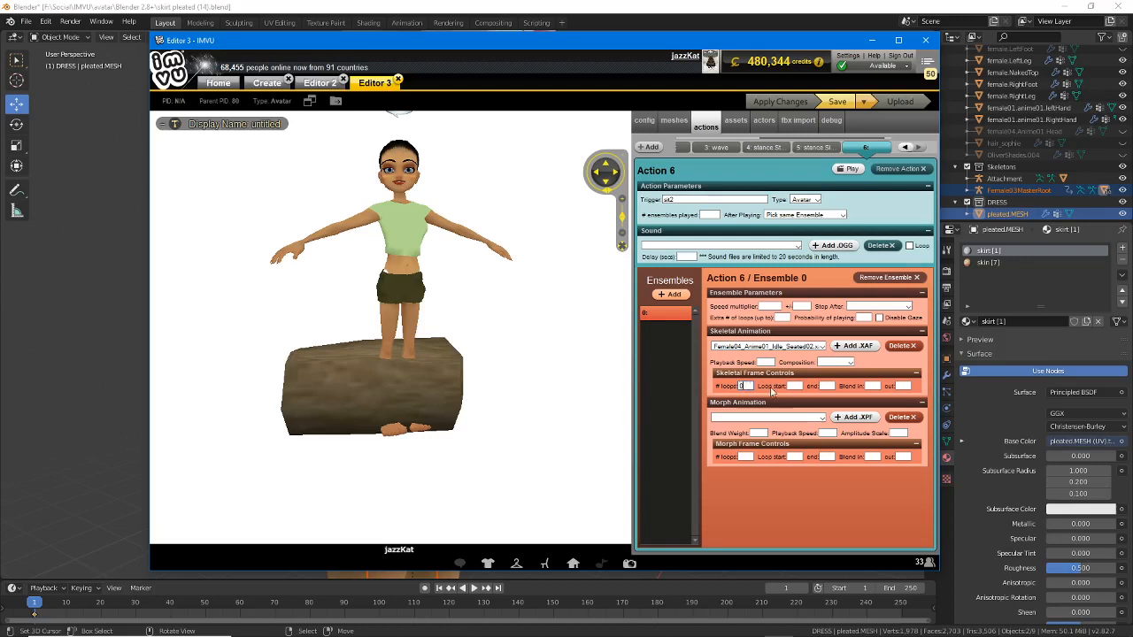
- Set the sit2 skeletal animation's number of loops to 0 and inspect the avatar's sit2 pose on the log seat
{"action": "left_click", "coordinate": [846, 363]}
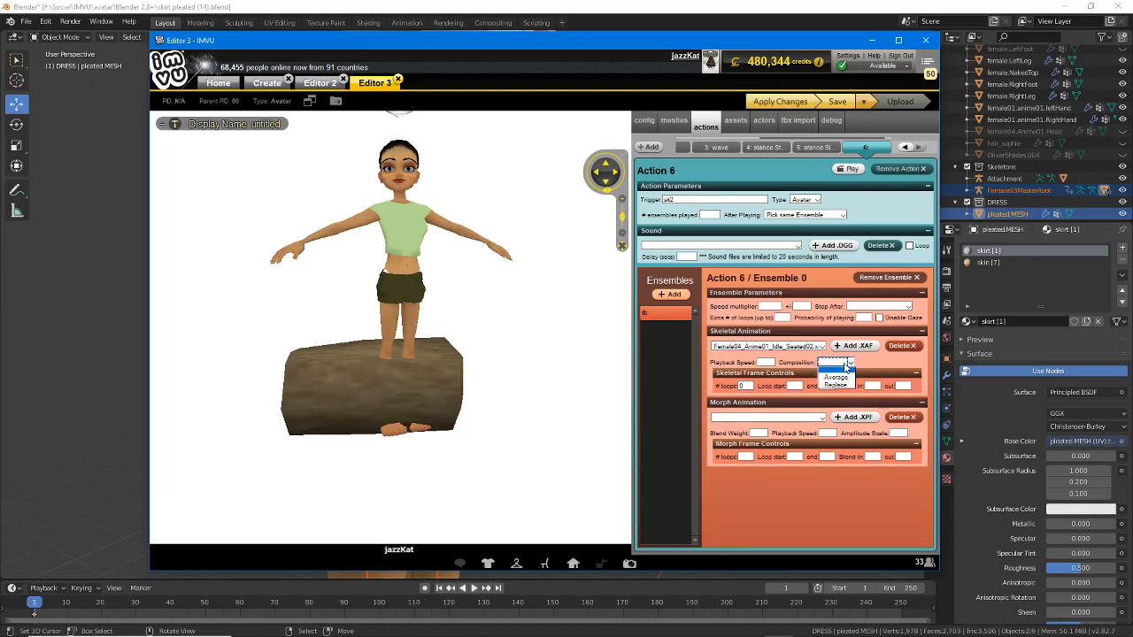
{"action": "left_click", "coordinate": [846, 368]}
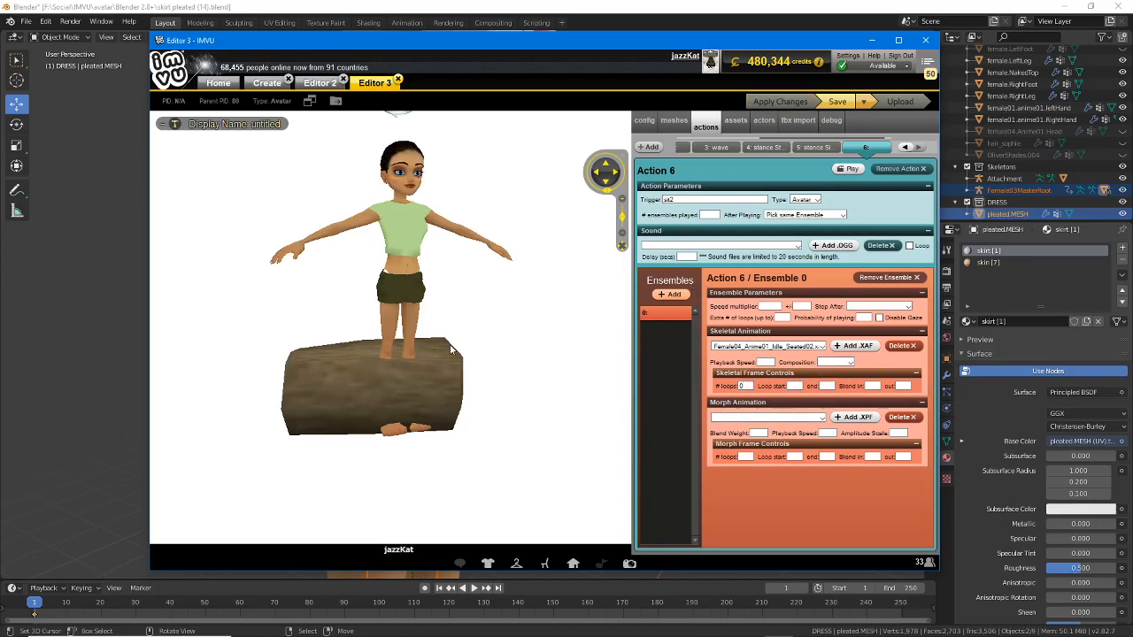
{"action": "scroll", "coordinate": [450, 349], "scroll_direction": "up", "scroll_amount": 1}
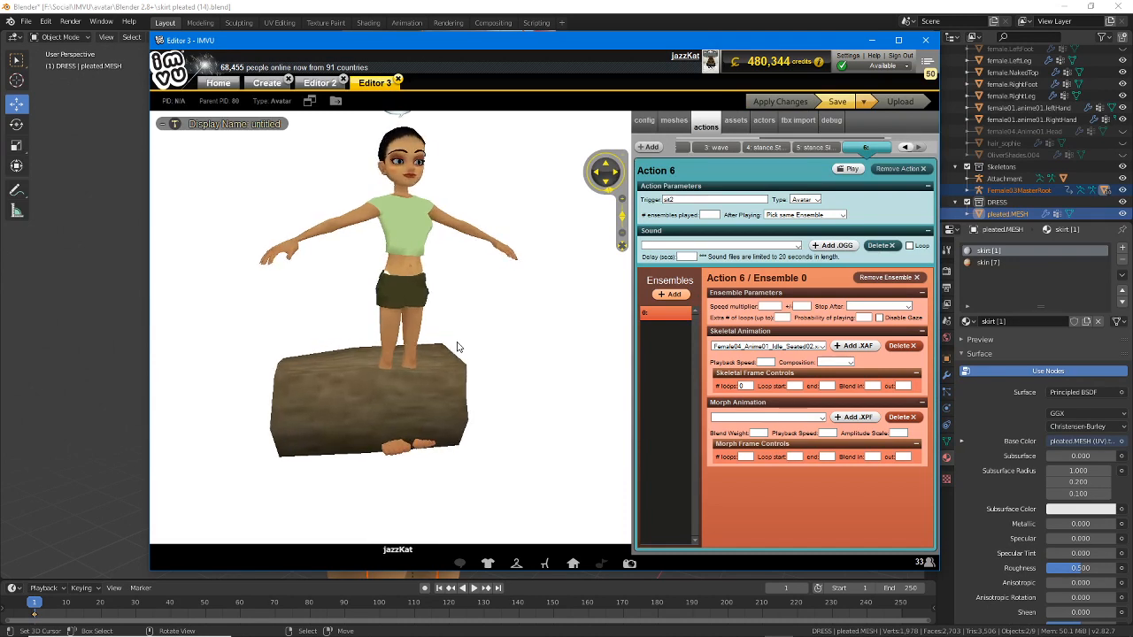
{"action": "left_click", "coordinate": [457, 346]}
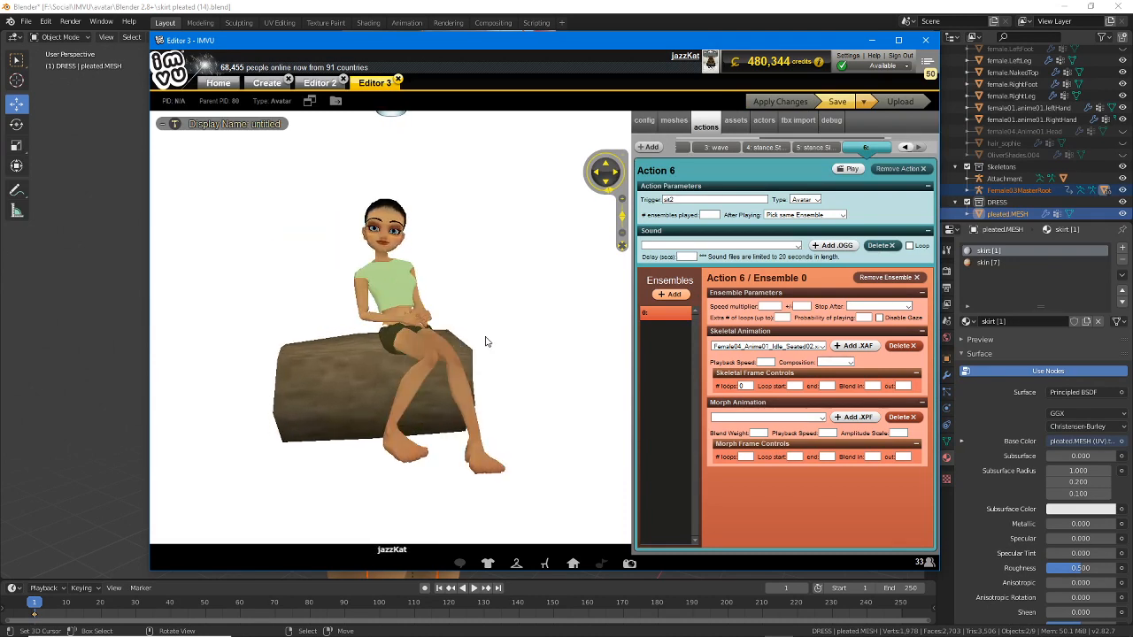
{"action": "scroll", "coordinate": [483, 341], "scroll_direction": "up", "scroll_amount": 2}
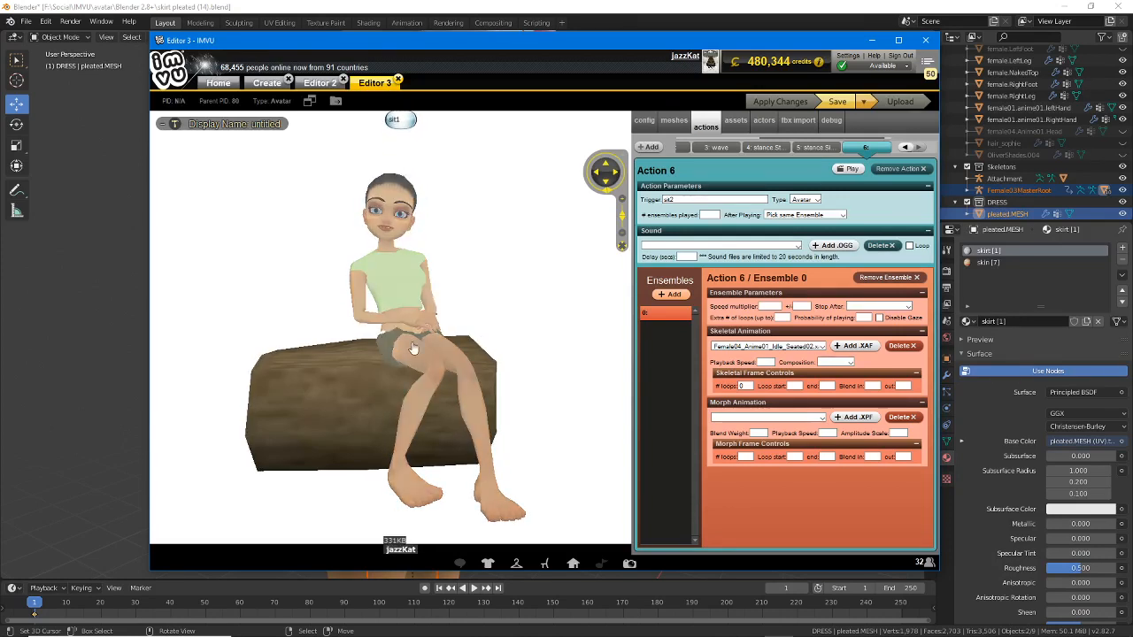
{"action": "scroll", "coordinate": [513, 351], "scroll_direction": "down", "scroll_amount": 1}
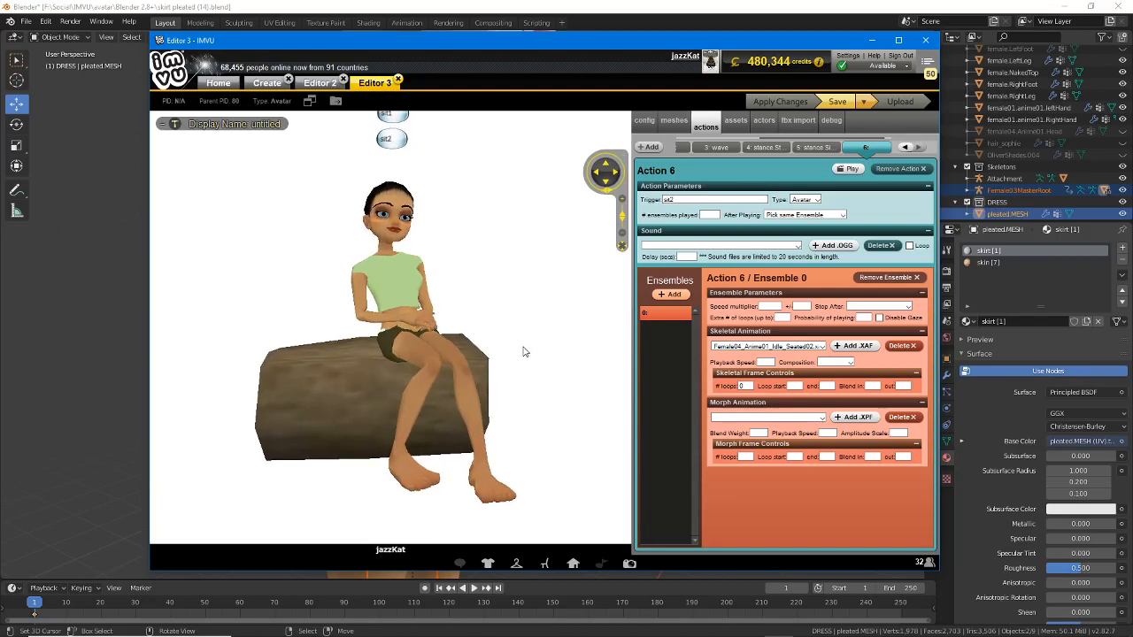
{"action": "mouse_move", "coordinate": [533, 330]}
{"action": "left_mouse_down"}
{"action": "mouse_move", "coordinate": [506, 328]}
{"action": "mouse_move", "coordinate": [541, 329]}
{"action": "left_mouse_up"}
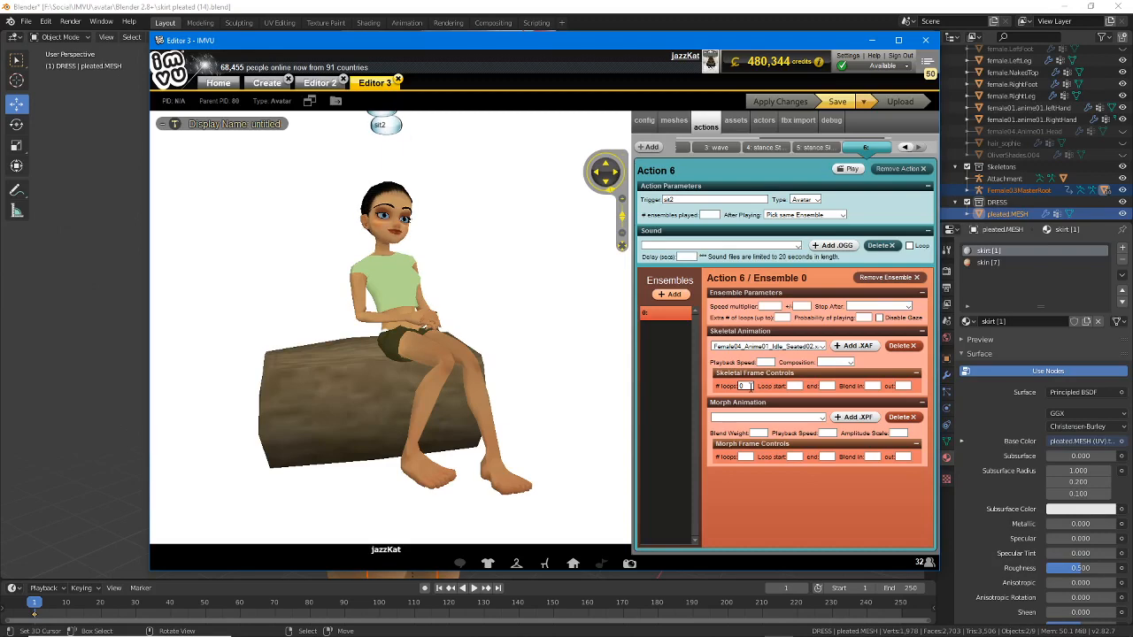
- Derive a new product from the default Female avatar, product ID 80, in another editor
{"action": "left_click", "coordinate": [267, 82]}
{"action": "left_click", "coordinate": [230, 294]}
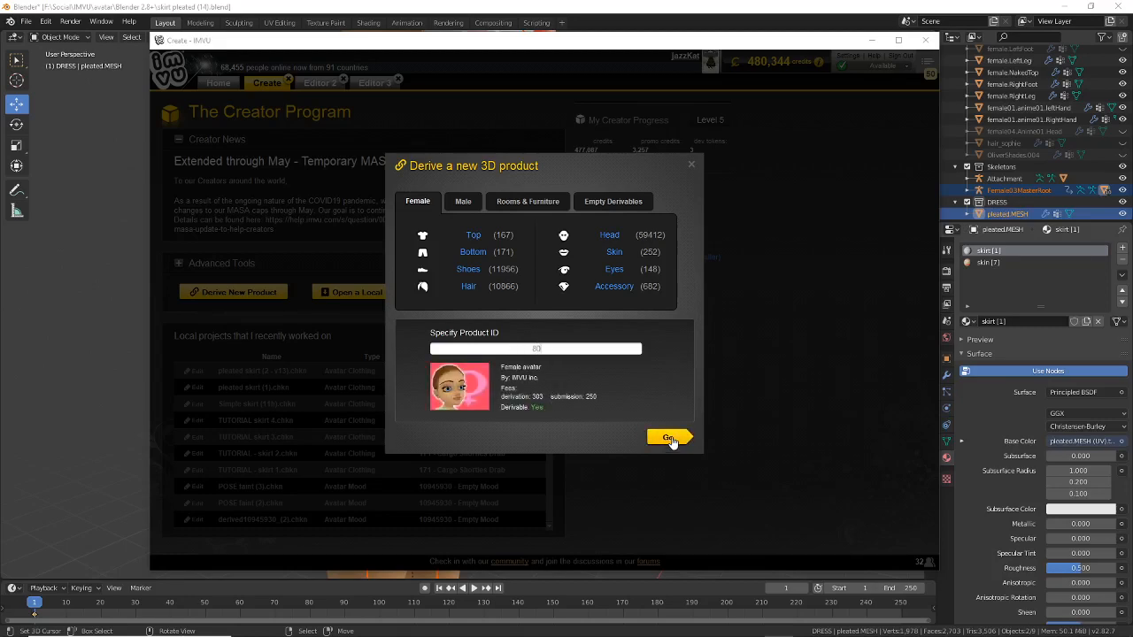
{"action": "left_click", "coordinate": [668, 439]}
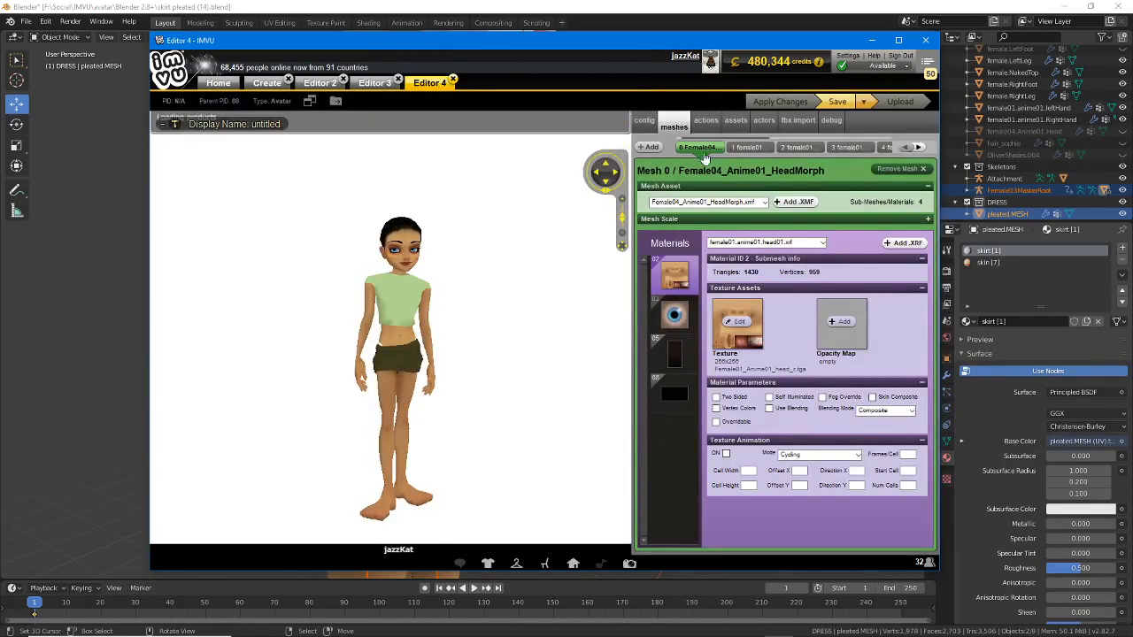
- Examine the original avatar's stance.Sitting ensembles, comparing the loop and frame settings of the seated idle animations
{"action": "left_click", "coordinate": [705, 124]}
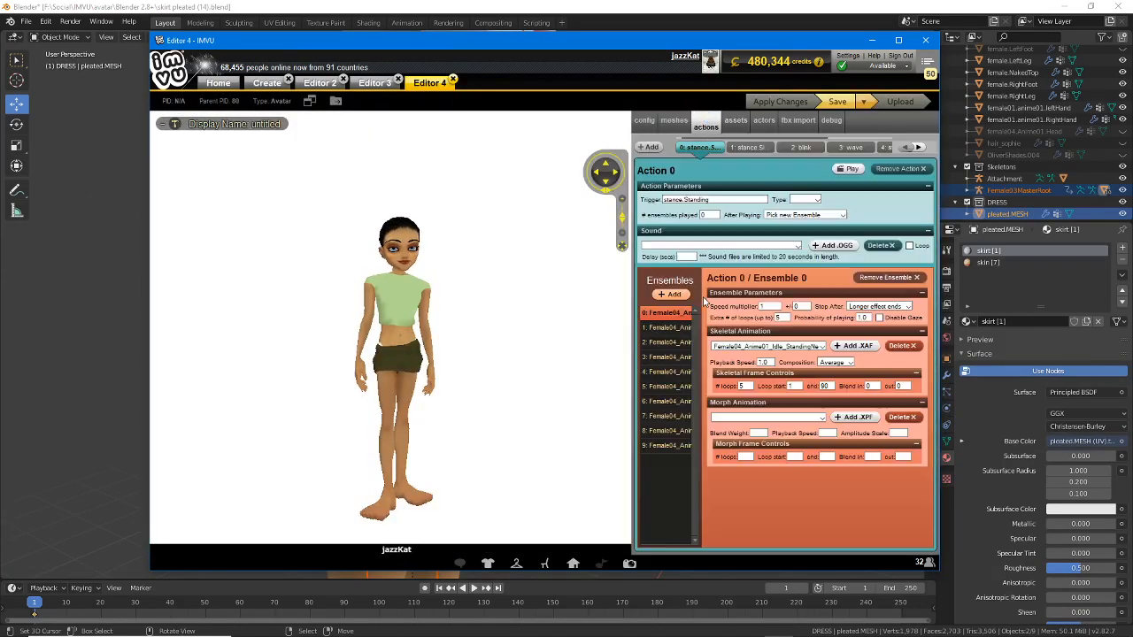
{"action": "left_click", "coordinate": [666, 328]}
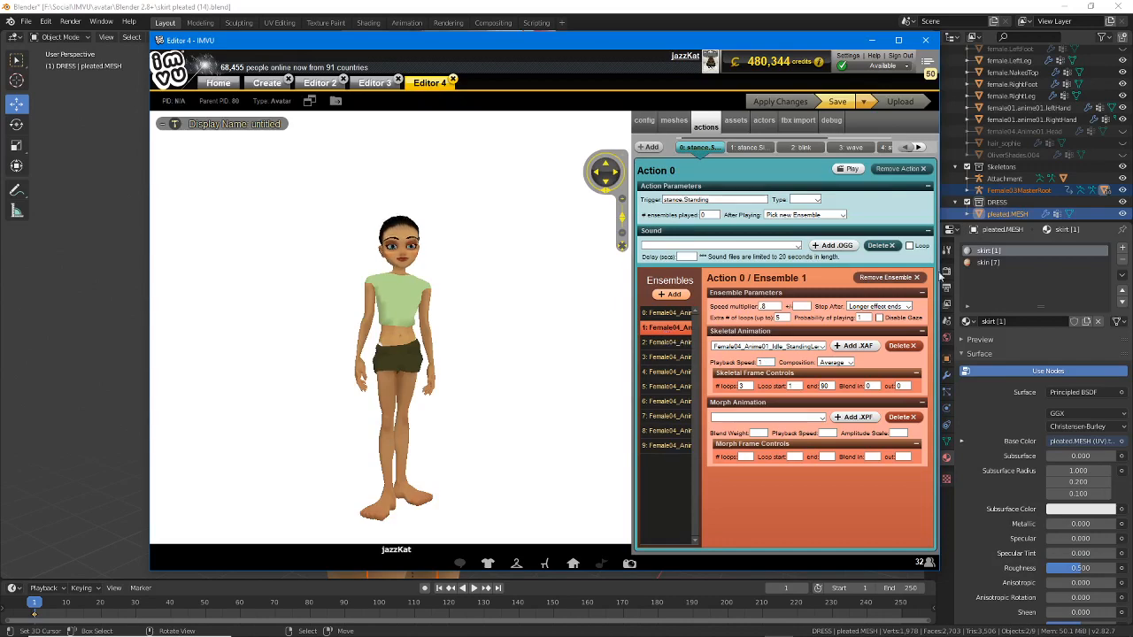
{"action": "left_click", "coordinate": [899, 40]}
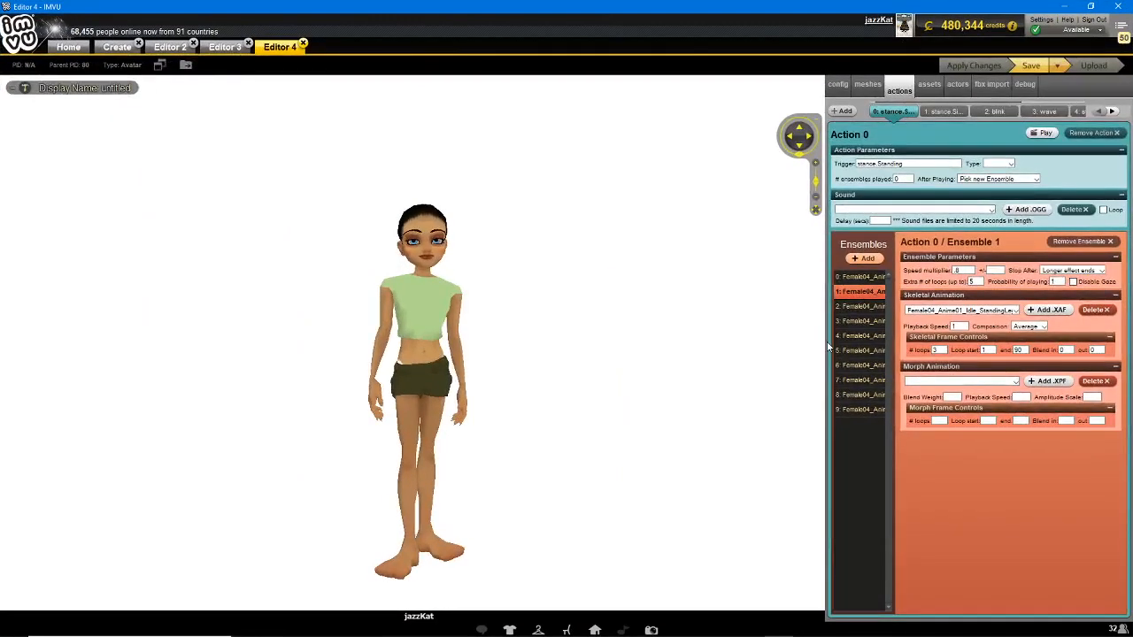
{"action": "left_click", "coordinate": [864, 306]}
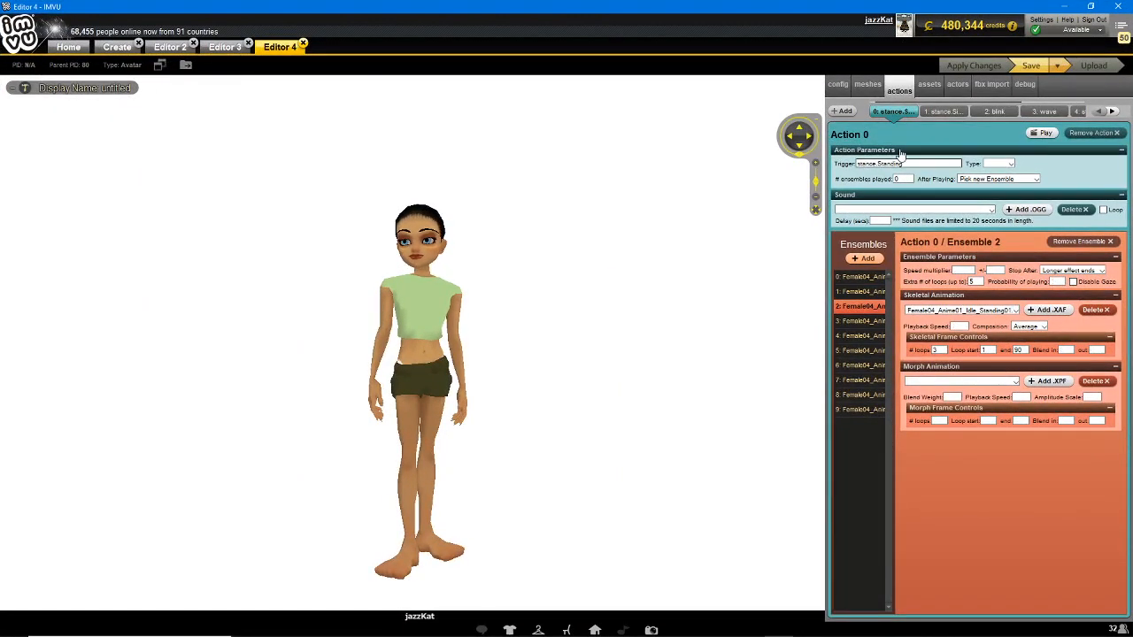
{"action": "left_click", "coordinate": [944, 112]}
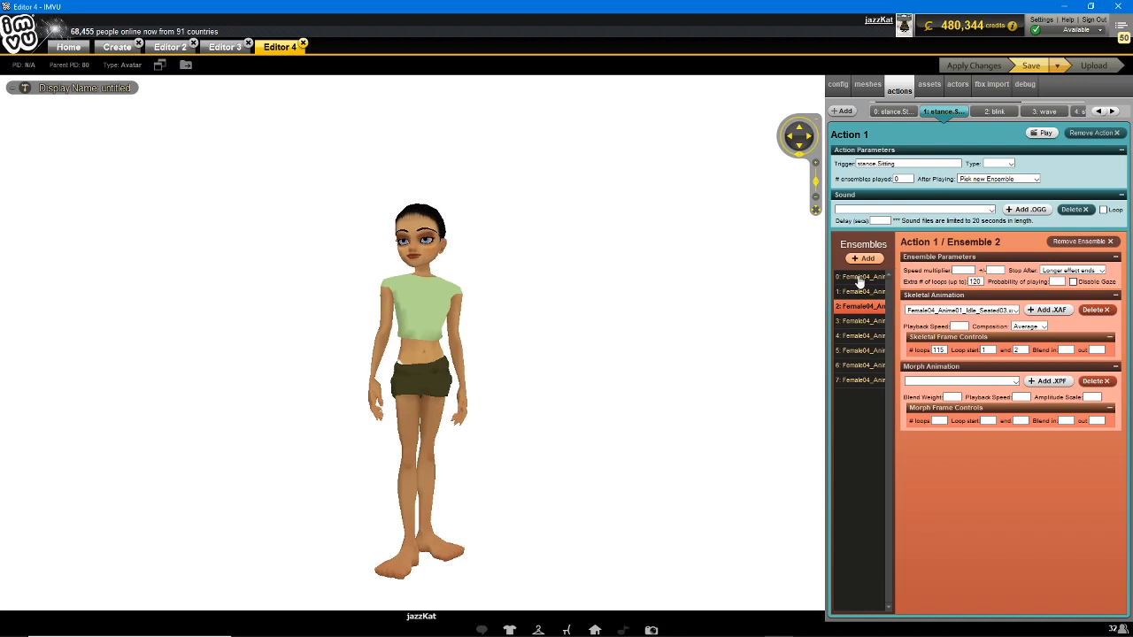
{"action": "left_click", "coordinate": [859, 278]}
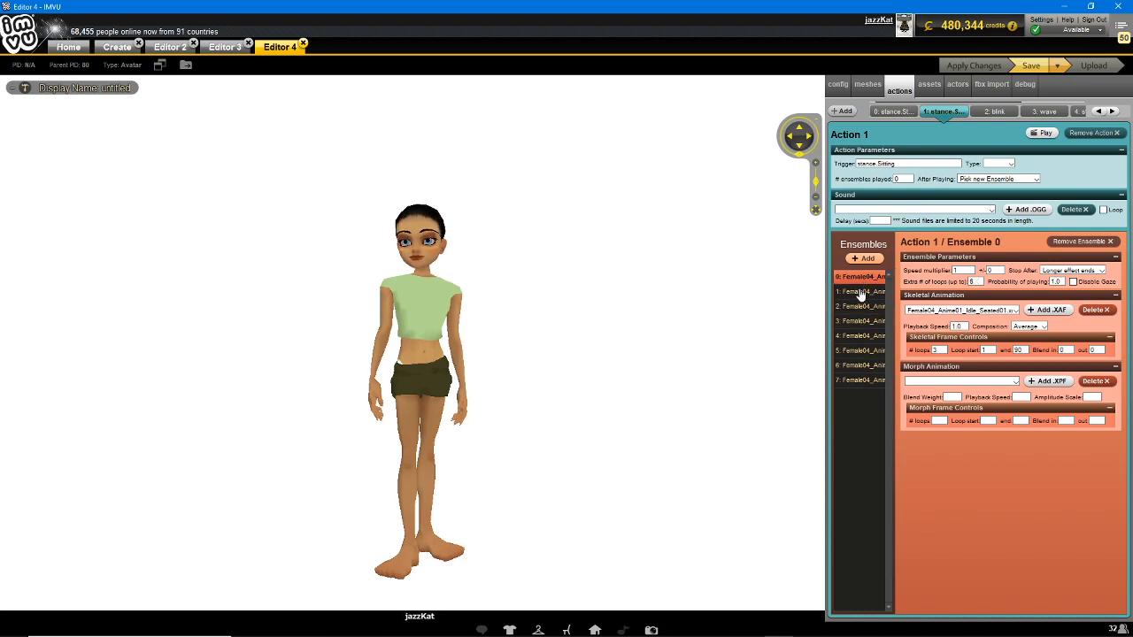
{"action": "left_click", "coordinate": [860, 293]}
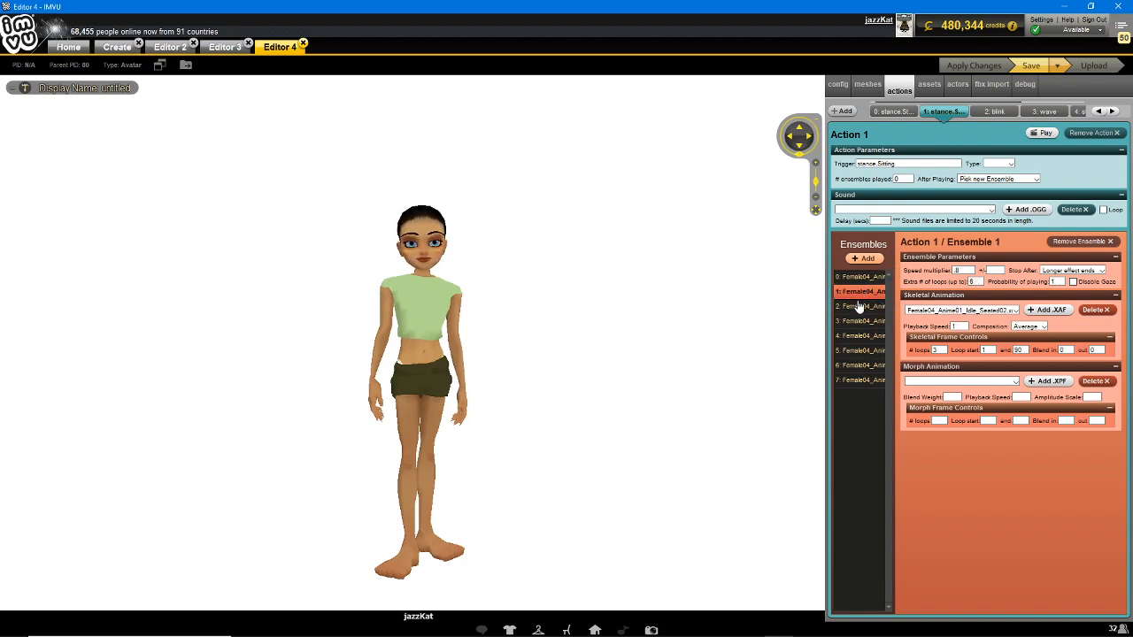
{"action": "left_click", "coordinate": [858, 307]}
{"action": "left_click", "coordinate": [860, 292]}
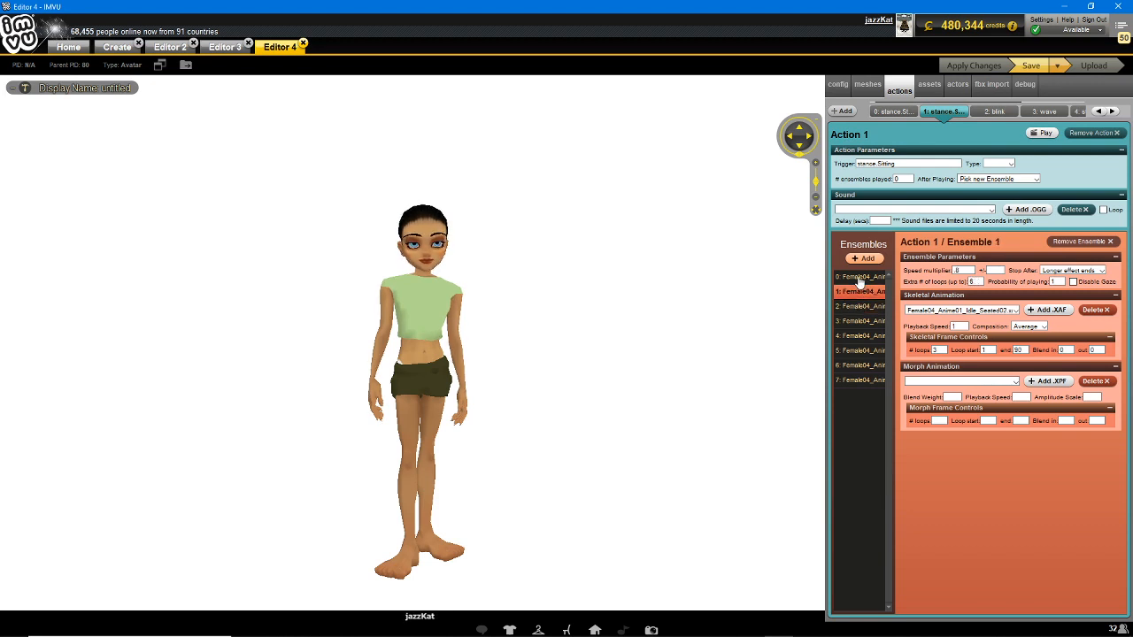
{"action": "left_click", "coordinate": [859, 277]}
{"action": "left_click", "coordinate": [859, 292]}
- Return to the edited avatar in Editor 3, set the sit2 animation's loop start to 1 and end to 90, and apply the changes
{"action": "left_click", "coordinate": [227, 51]}
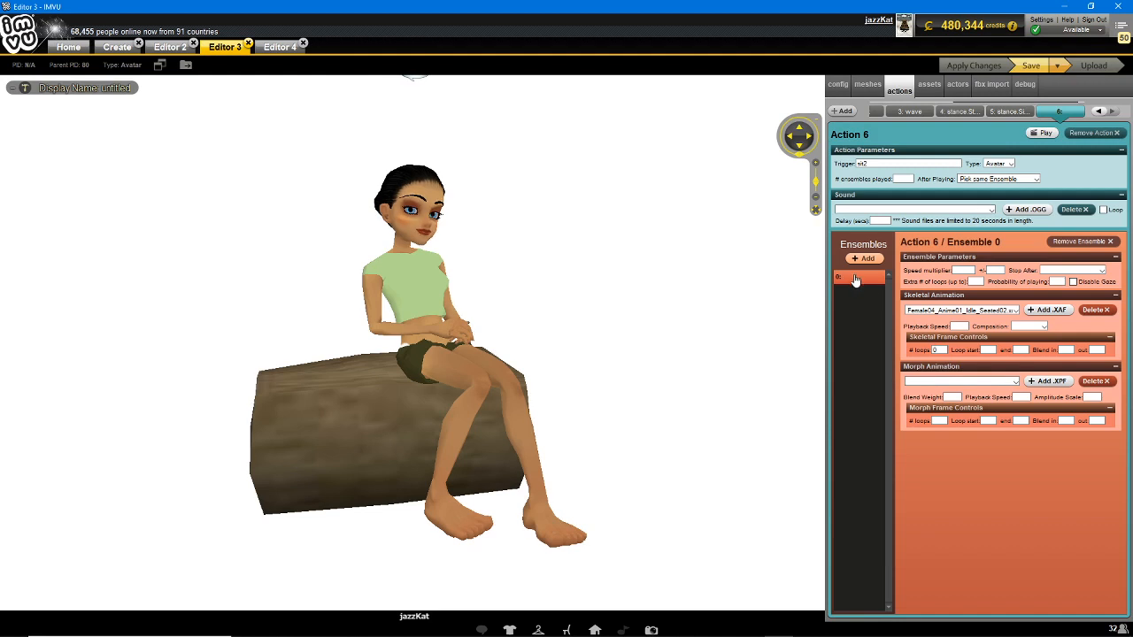
{"action": "left_click", "coordinate": [994, 350]}
{"action": "type", "text": "1"}
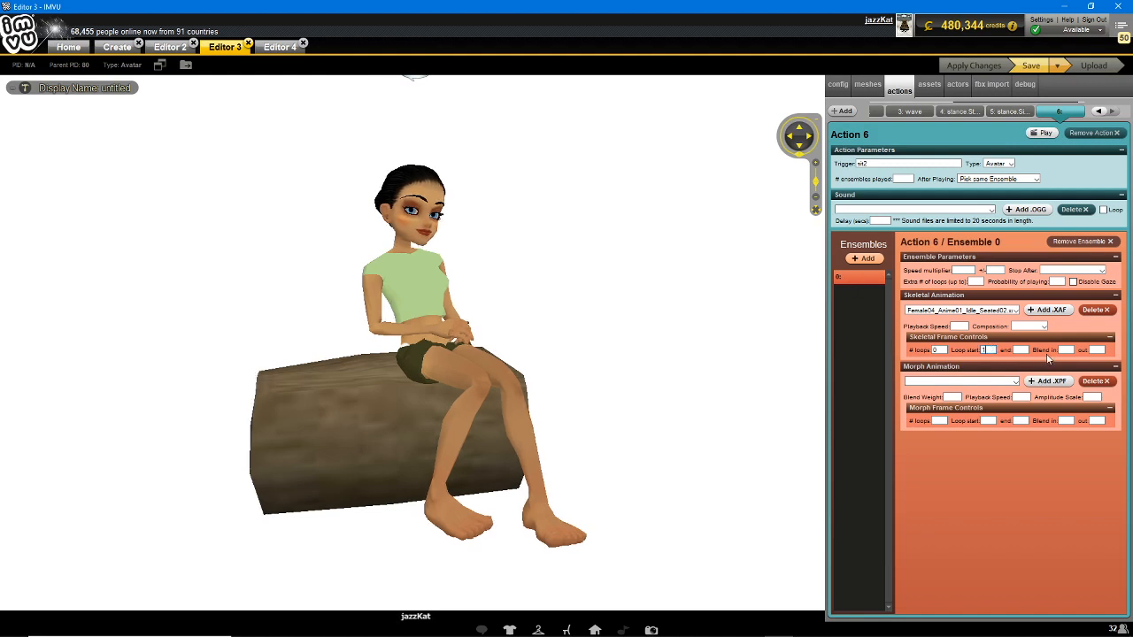
{"action": "key", "text": "Tab"}
{"action": "type", "text": "90"}
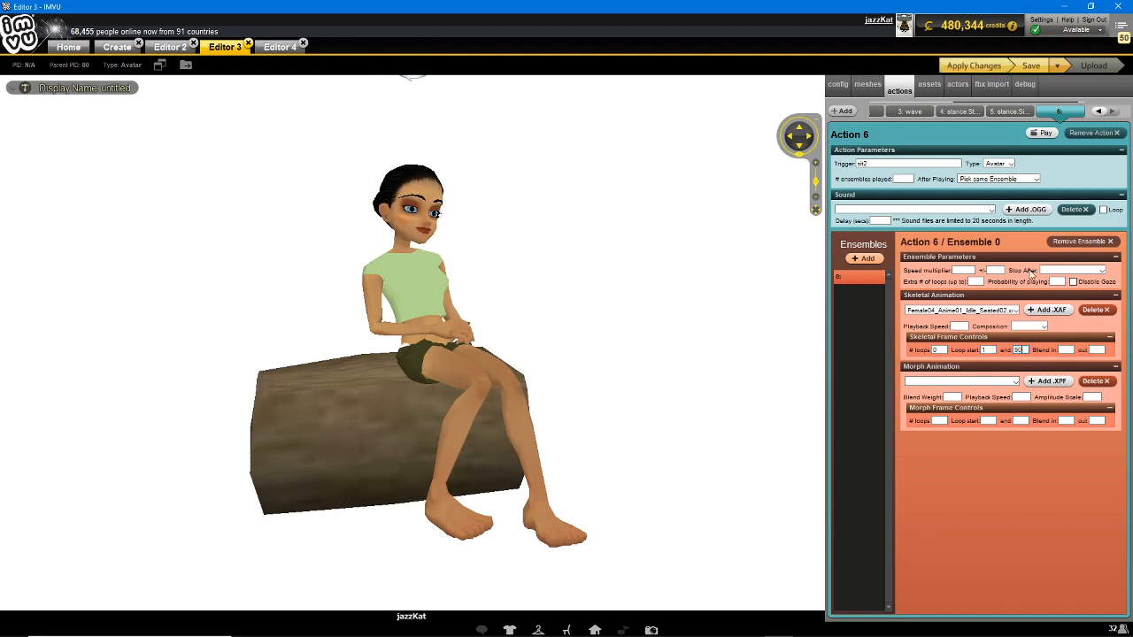
{"action": "left_click", "coordinate": [974, 66]}
- Remove the stance.Sitting, wave and blink actions from the avatar
{"action": "left_click", "coordinate": [1009, 113]}
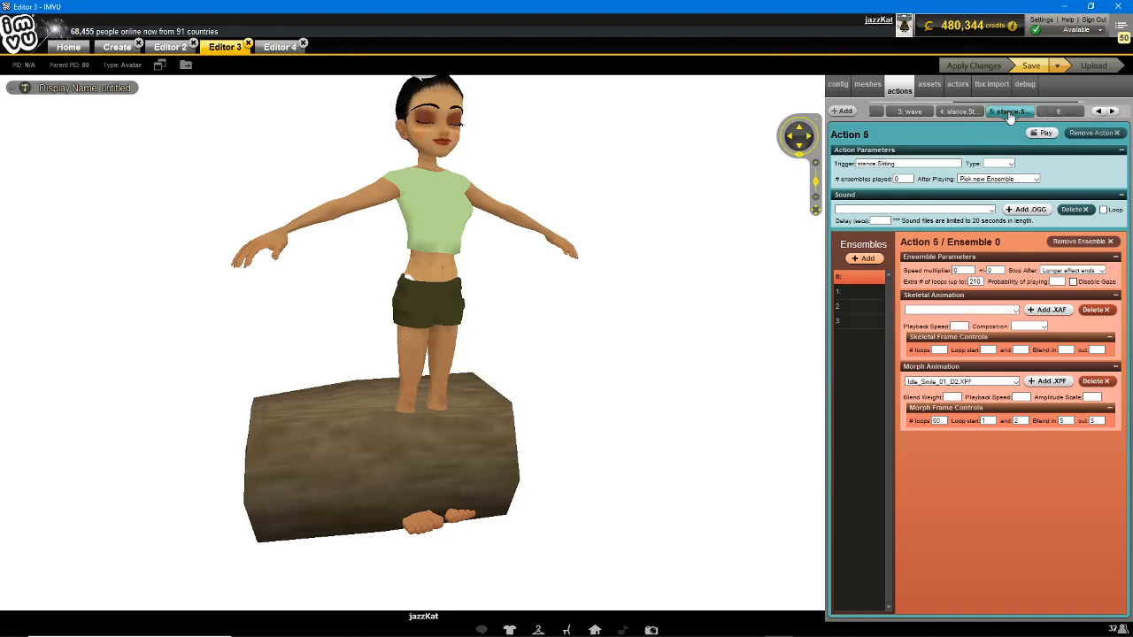
{"action": "left_click", "coordinate": [904, 165]}
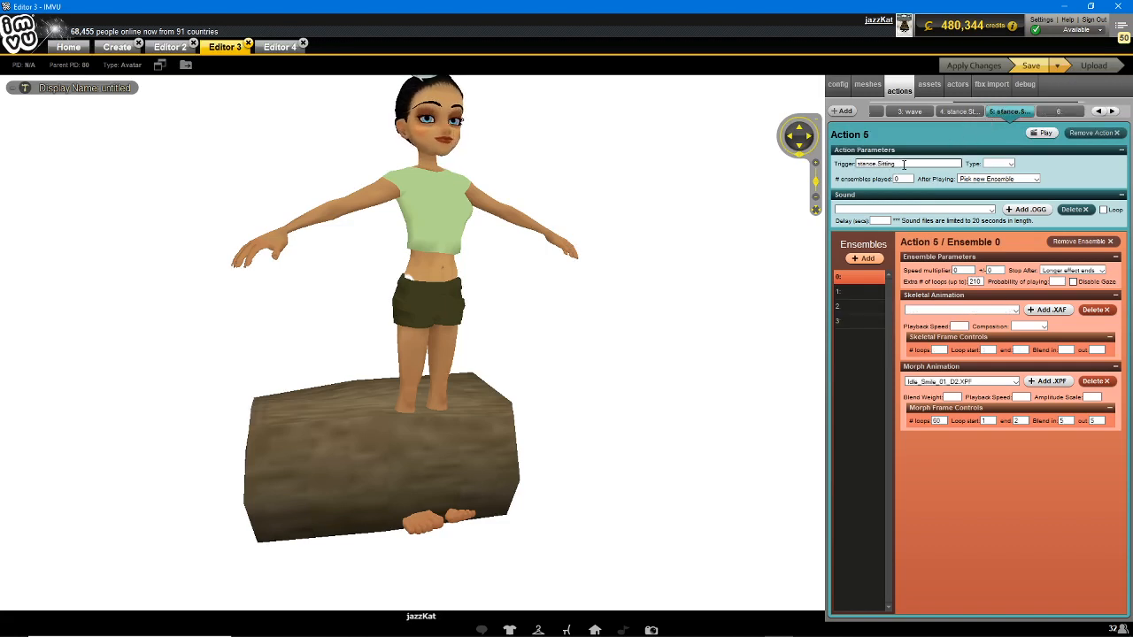
{"action": "left_click", "coordinate": [1096, 134]}
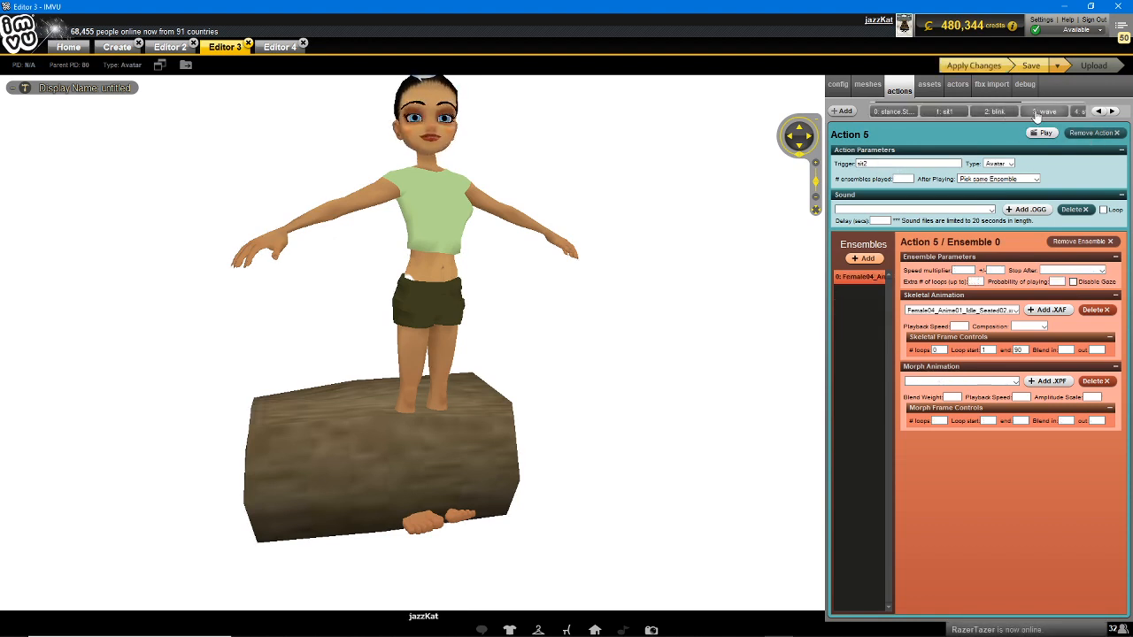
{"action": "left_click", "coordinate": [1042, 112]}
{"action": "left_click", "coordinate": [1092, 134]}
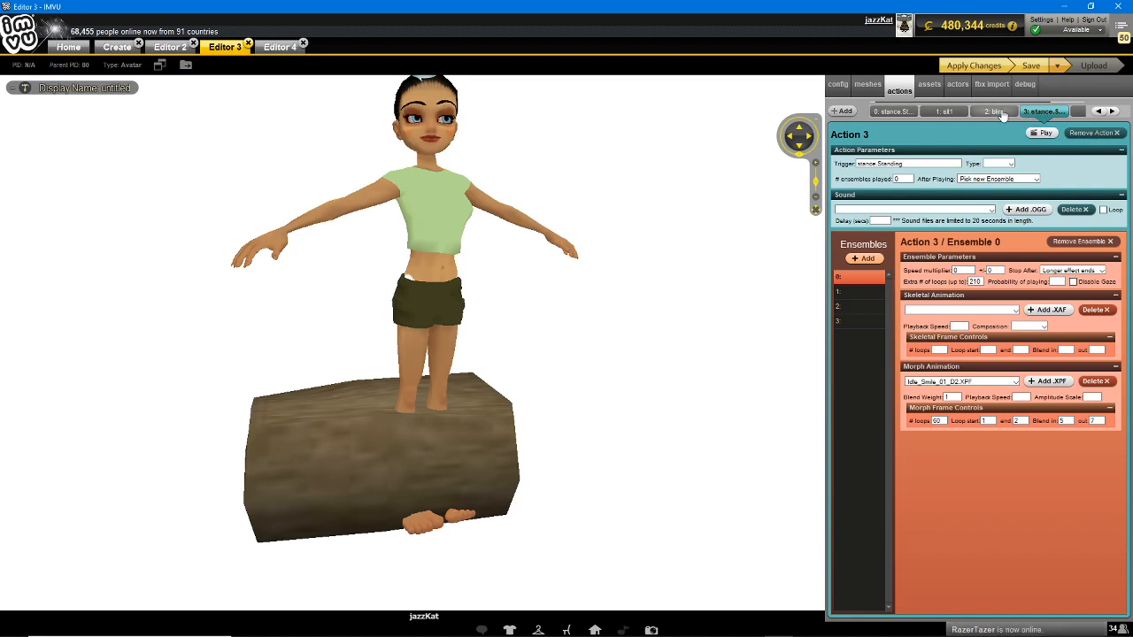
{"action": "left_click", "coordinate": [1104, 134]}
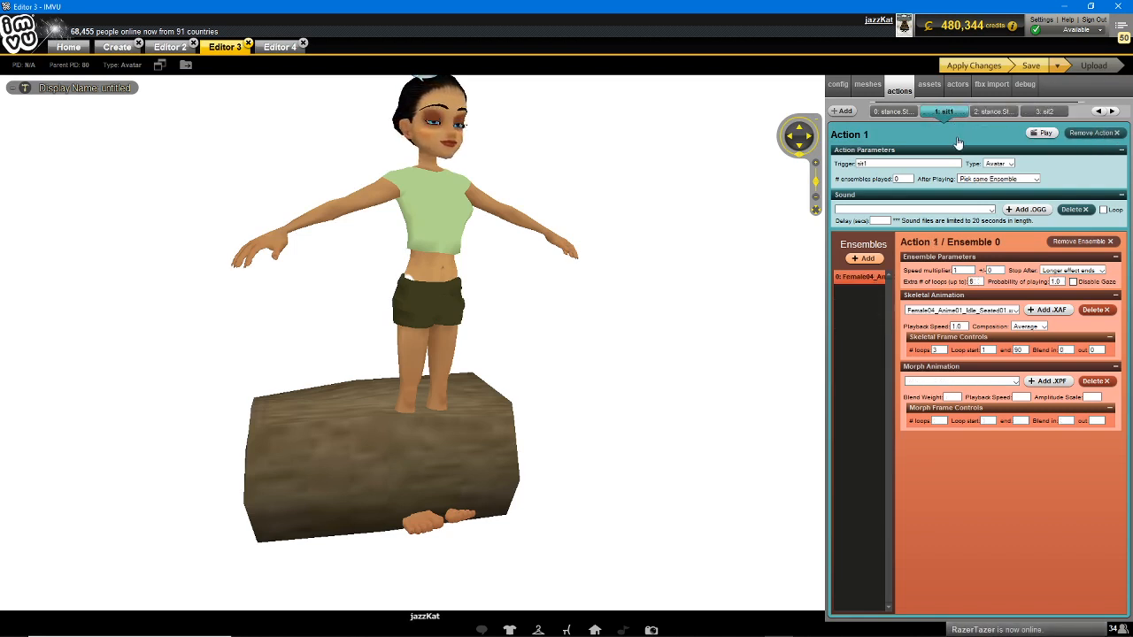
- Remove the second stance.Standing action that uses the Idle_Smile_01_D2.XPF morph, and check the remaining stance.Standing action
{"action": "left_click", "coordinate": [899, 115]}
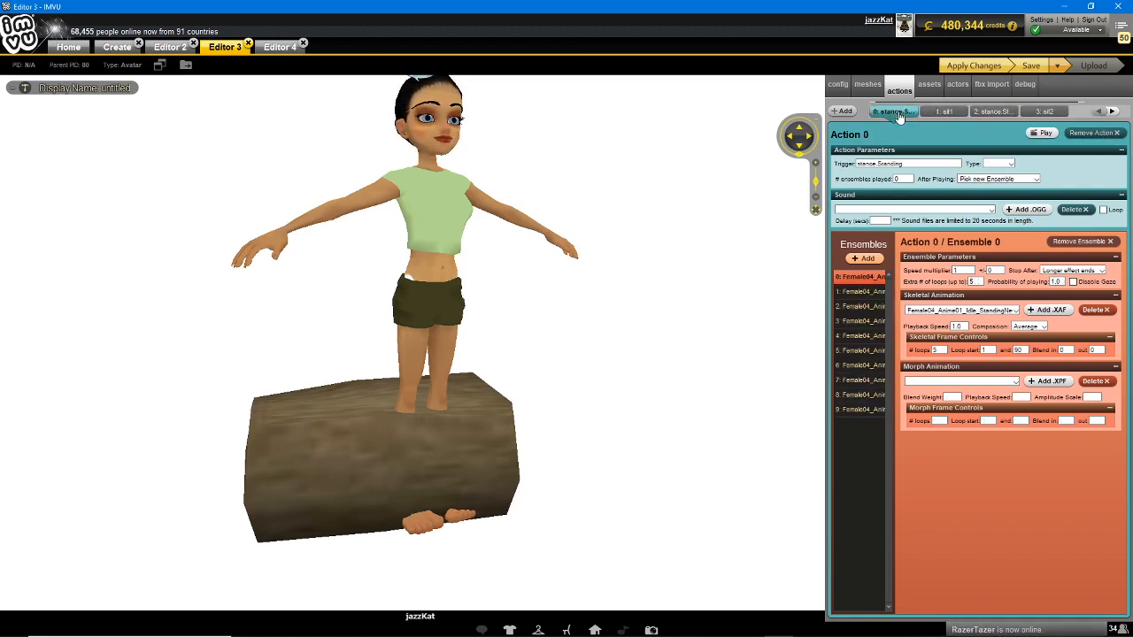
{"action": "left_click", "coordinate": [948, 113]}
{"action": "left_click", "coordinate": [991, 113]}
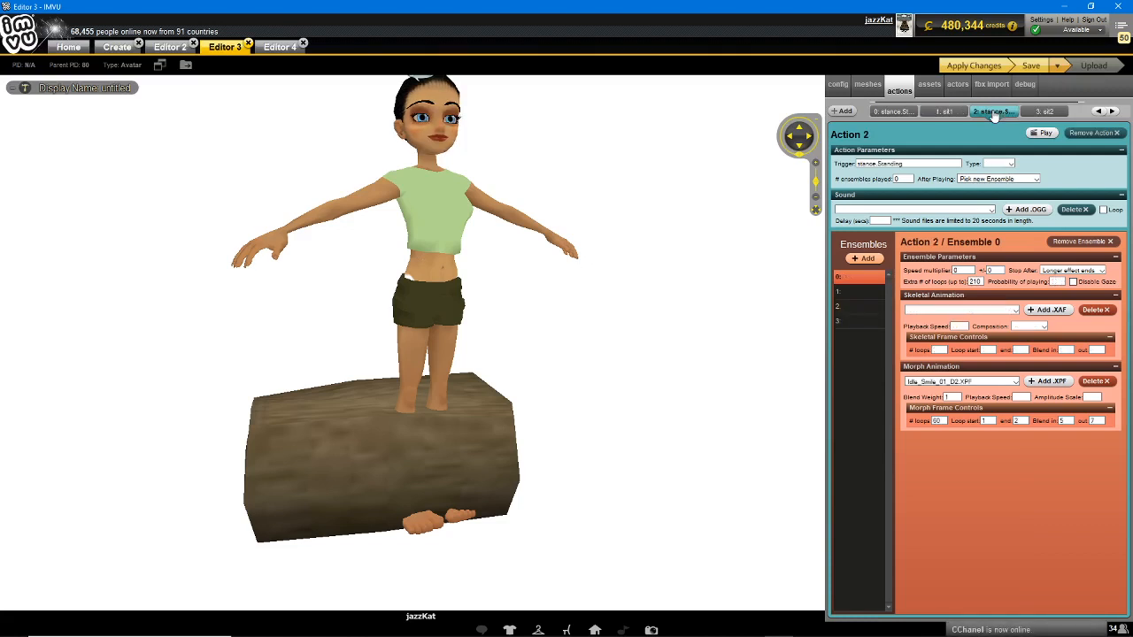
{"action": "left_click", "coordinate": [1095, 133]}
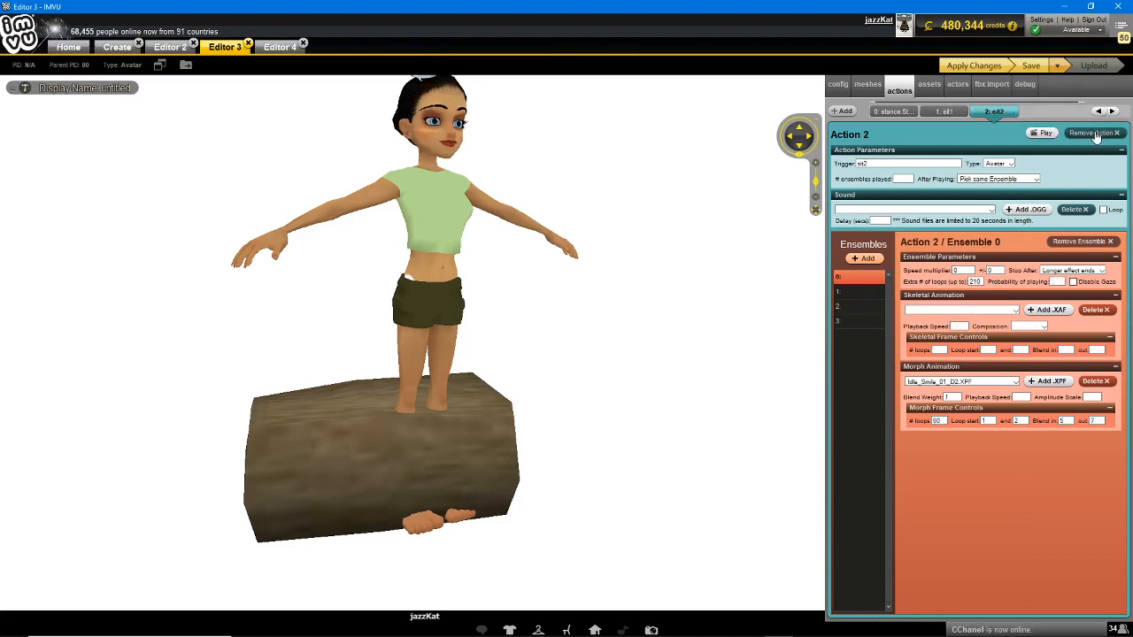
{"action": "left_click", "coordinate": [891, 113]}
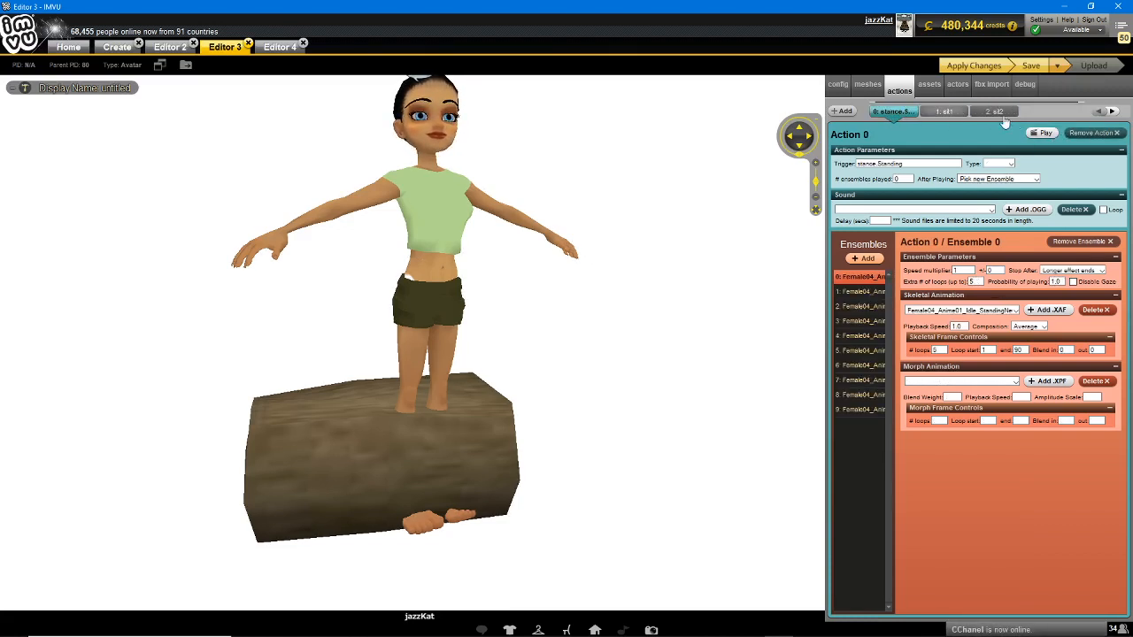
- Check the remaining actions and remove the stance.Standing action from the avatar
{"action": "left_click", "coordinate": [1114, 111]}
{"action": "left_click", "coordinate": [1114, 112]}
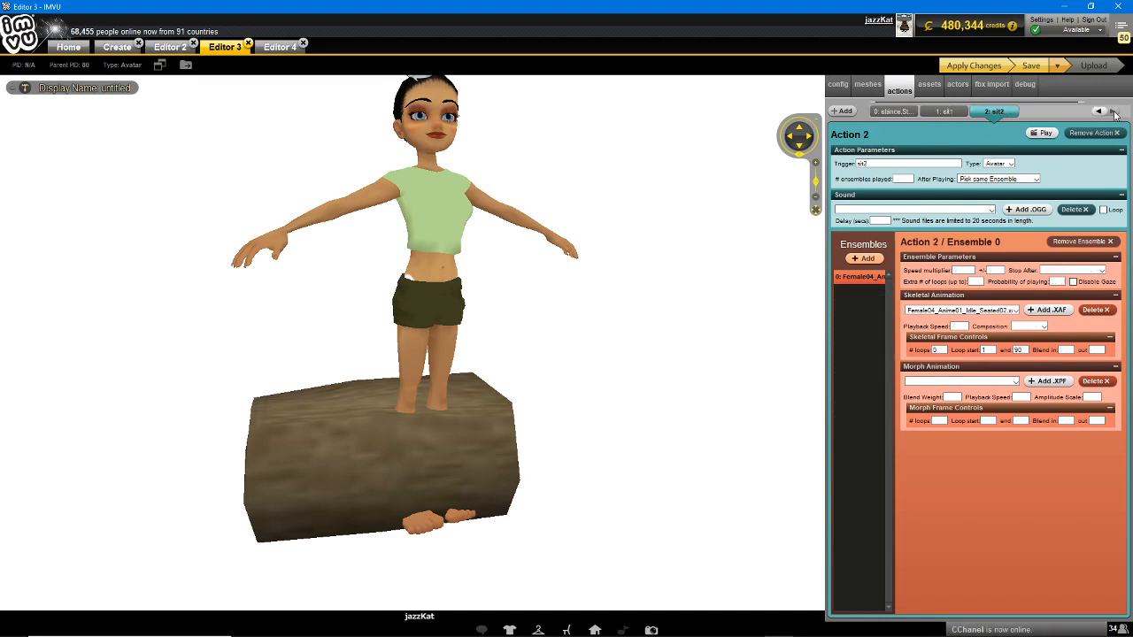
{"action": "left_click", "coordinate": [894, 112]}
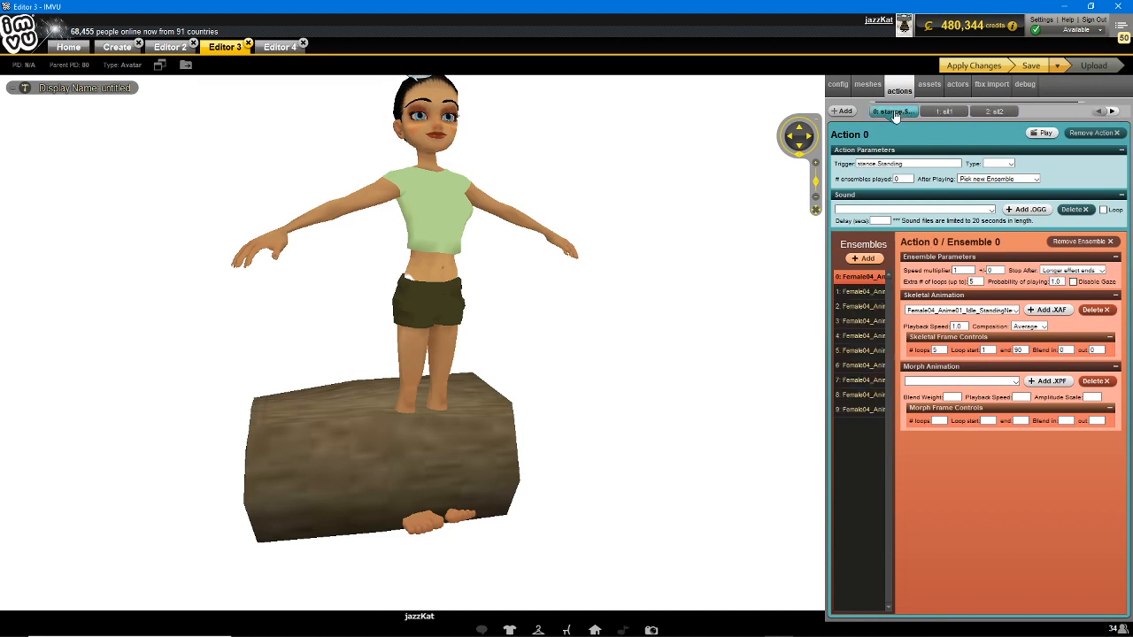
{"action": "left_click", "coordinate": [1096, 134]}
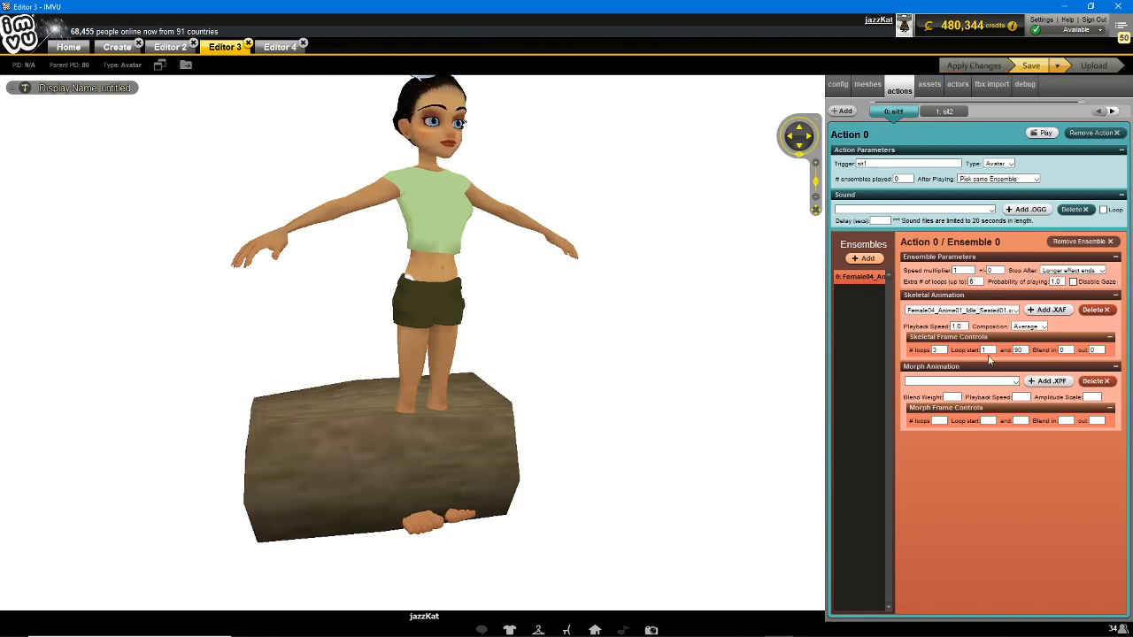
- Clear sit1's ensemble parameters, playback speed and skeletal blend values to match sit2, and set its number of loops to 0
{"action": "left_click", "coordinate": [945, 111]}
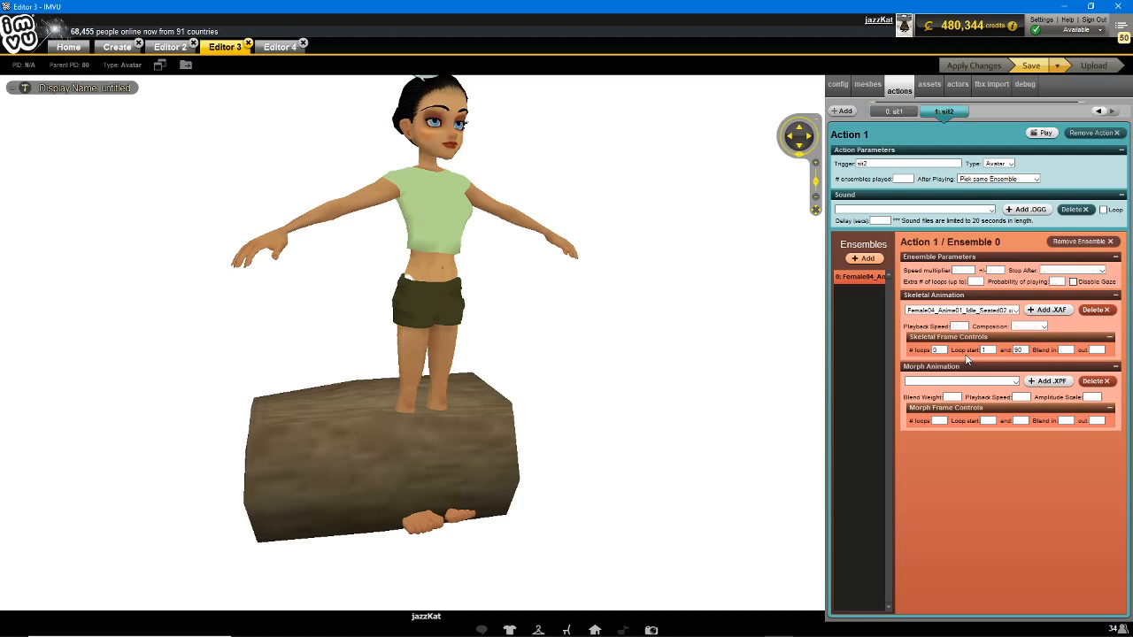
{"action": "left_click", "coordinate": [898, 112]}
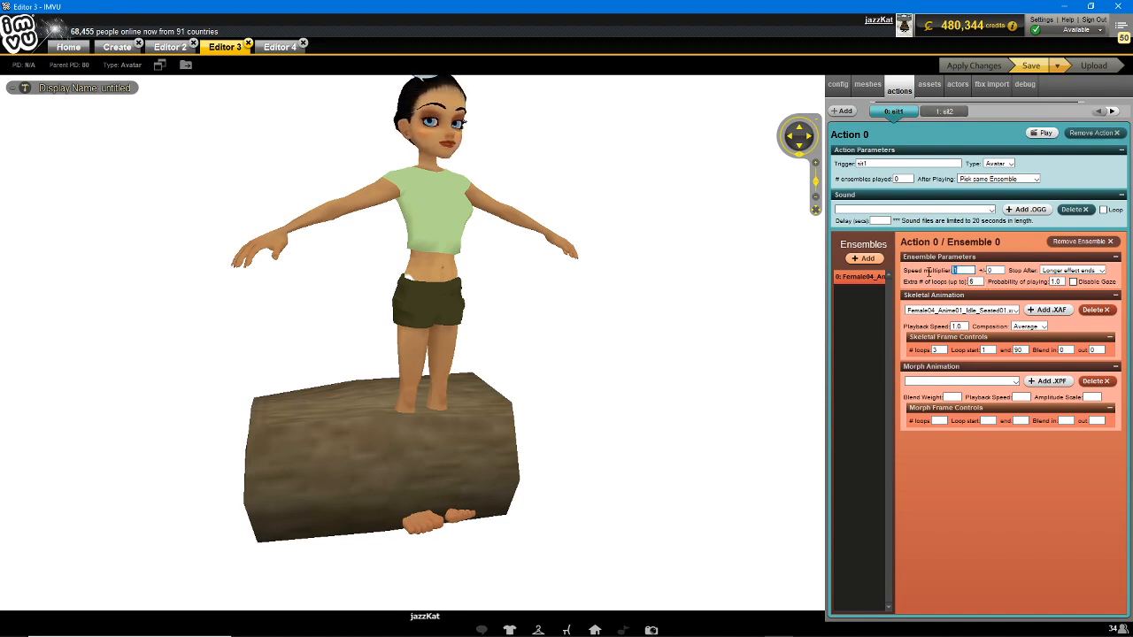
{"action": "left_click_drag", "start_coordinate": [998, 270], "coordinate": [958, 279]}
{"action": "key", "text": "BackSpace"}
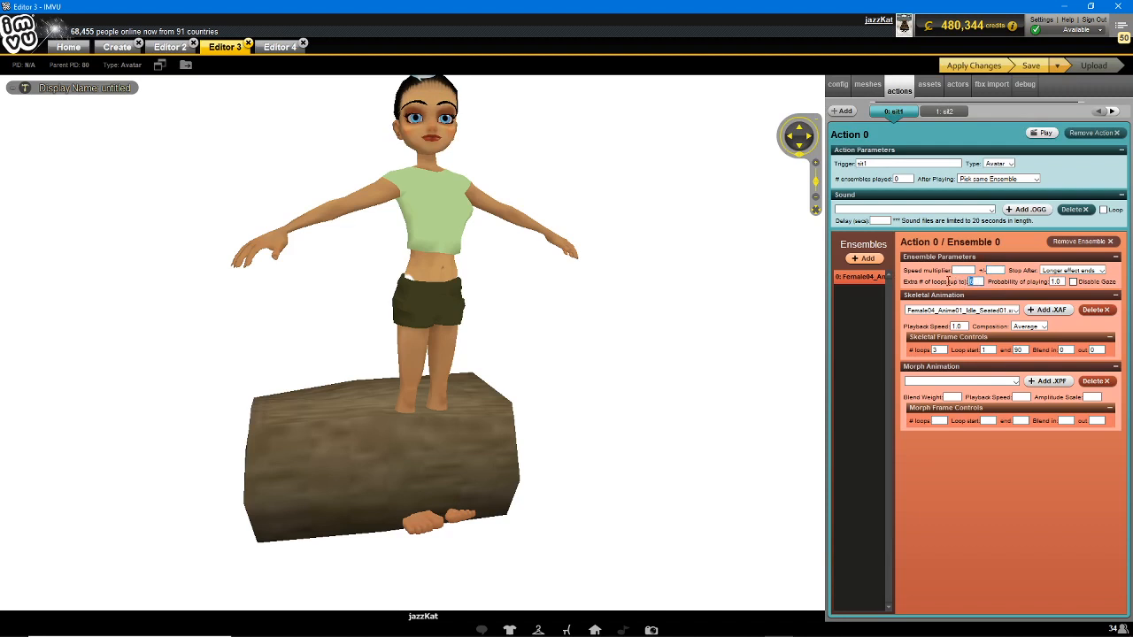
{"action": "left_click", "coordinate": [1073, 270]}
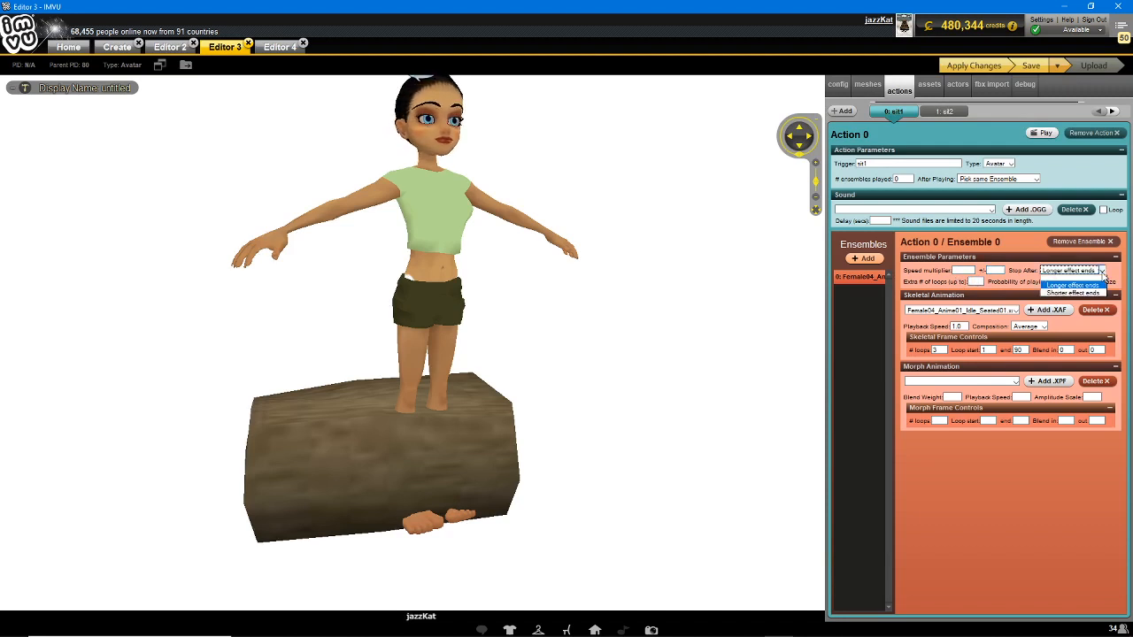
{"action": "left_click", "coordinate": [1072, 280]}
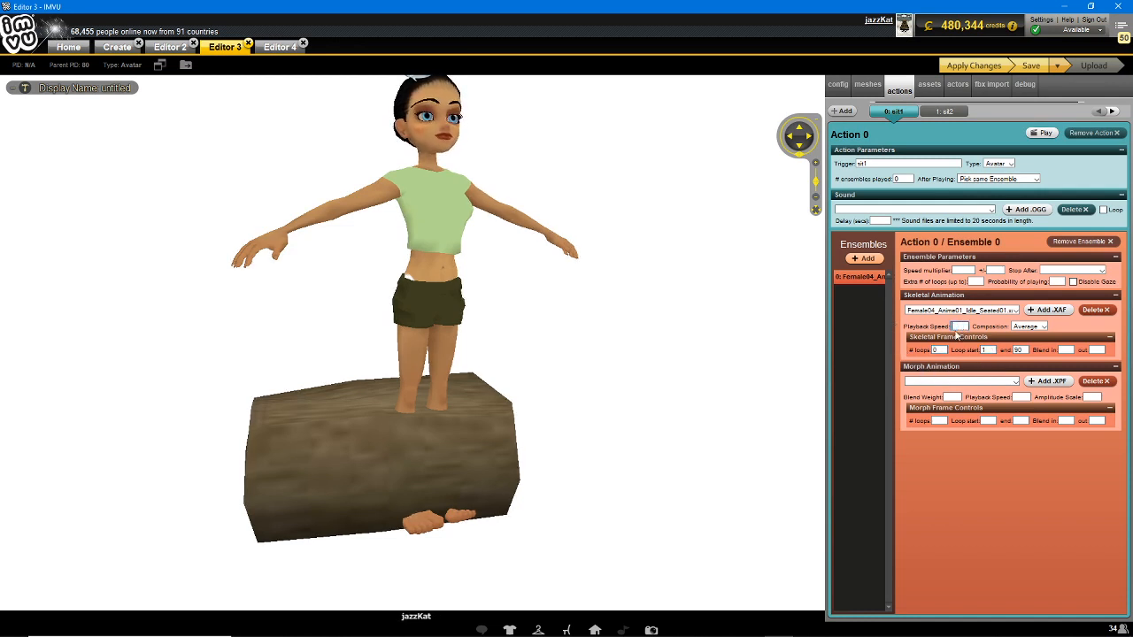
- Clear the skeletal animation composition and the number of ensembles played for sit1
{"action": "left_click", "coordinate": [1044, 327]}
{"action": "left_click", "coordinate": [1040, 340]}
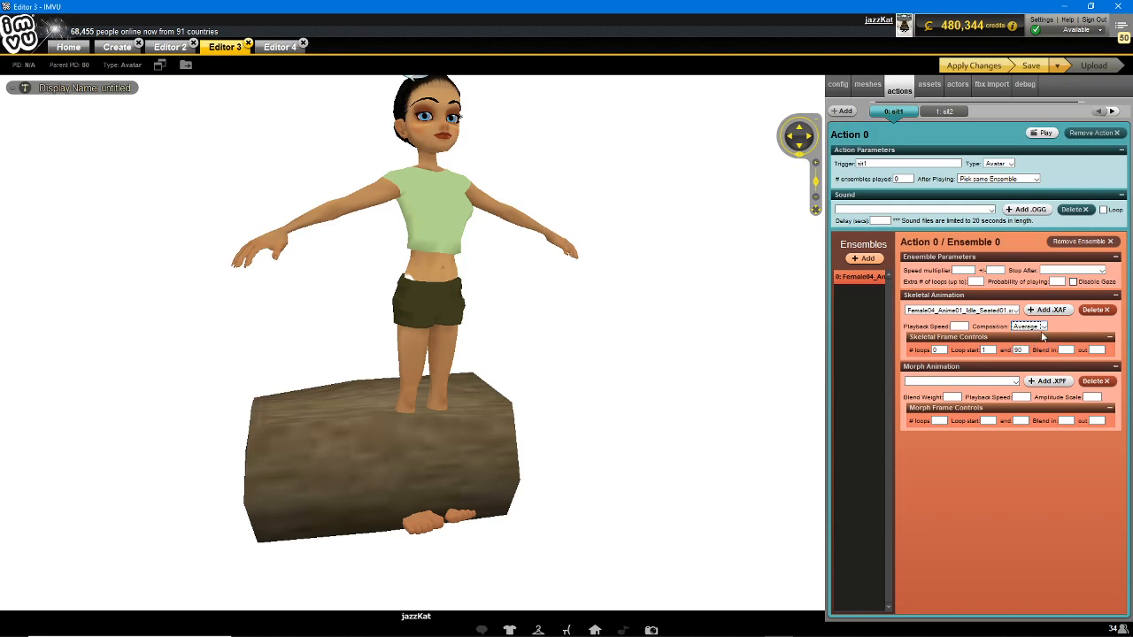
{"action": "left_click", "coordinate": [1041, 327]}
{"action": "left_click", "coordinate": [1040, 338]}
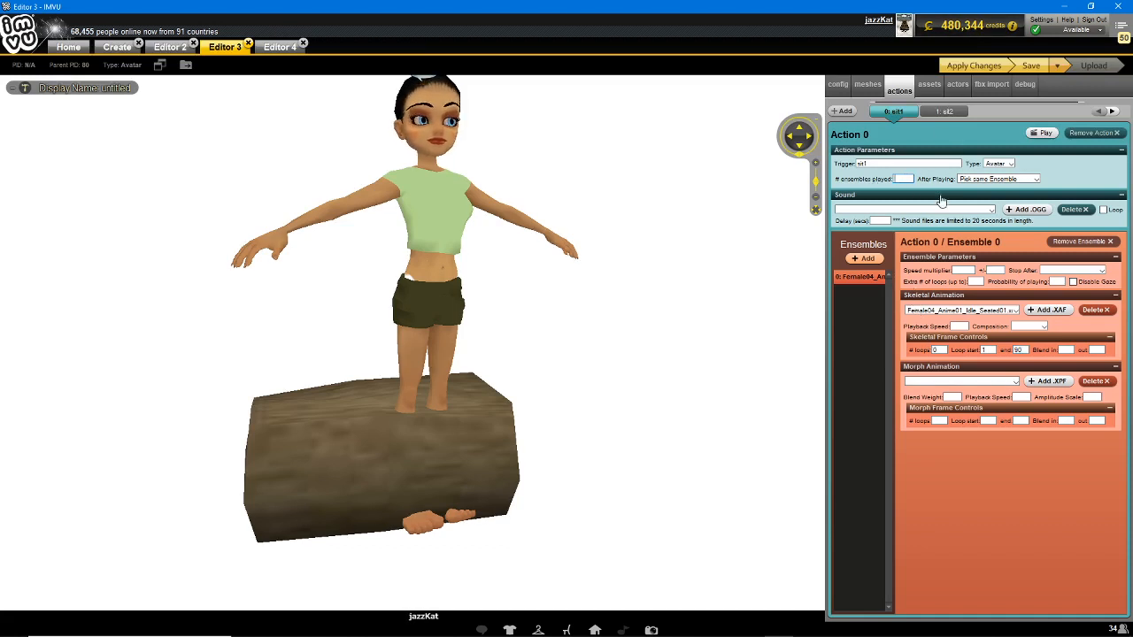
- Compare sit1 with sit2, apply the changes, and trigger sit1 to view the avatar's seated pose
{"action": "left_click", "coordinate": [942, 113]}
{"action": "left_click", "coordinate": [895, 113]}
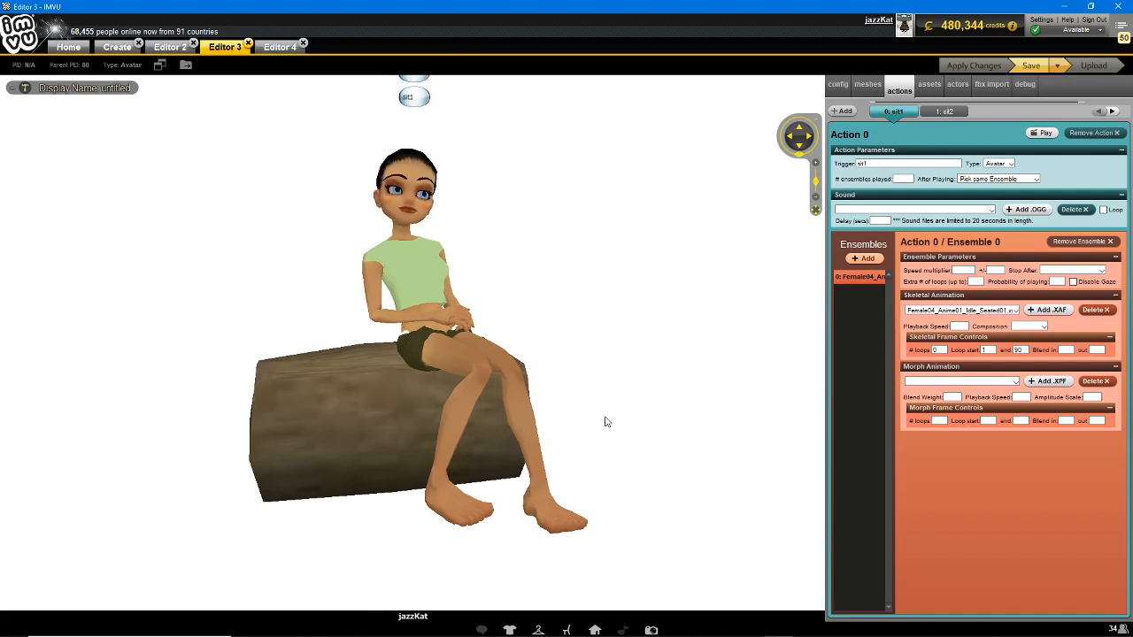
{"action": "mouse_move", "coordinate": [620, 398]}
{"action": "left_mouse_down"}
{"action": "mouse_move", "coordinate": [584, 397]}
{"action": "mouse_move", "coordinate": [696, 395]}
{"action": "mouse_move", "coordinate": [616, 401]}
{"action": "left_mouse_up"}
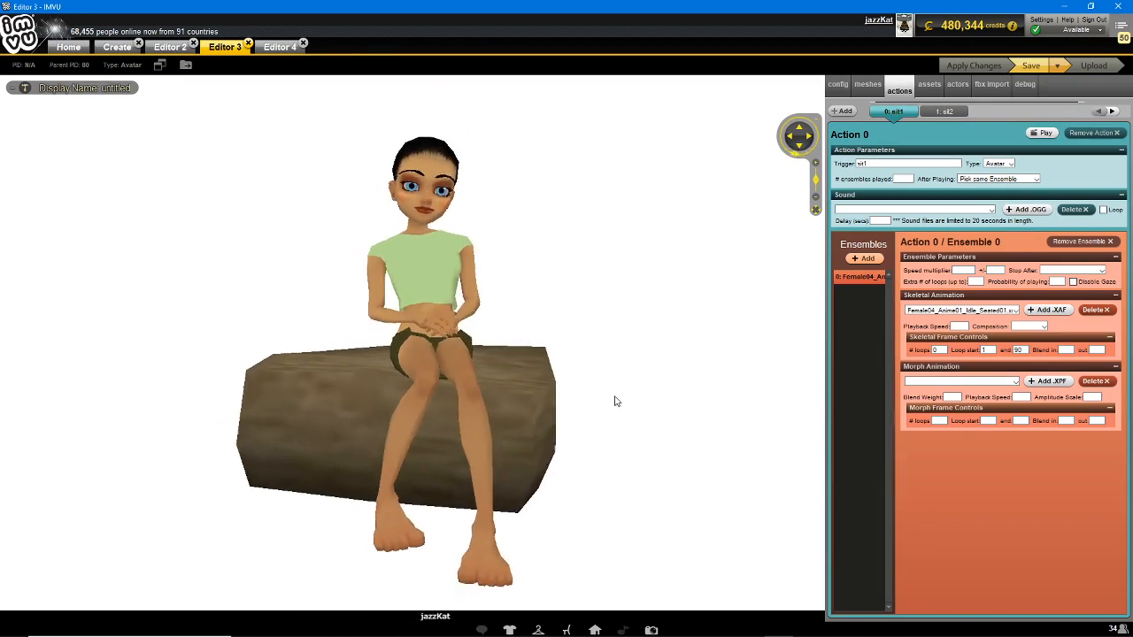
{"action": "scroll", "coordinate": [618, 399], "scroll_direction": "up", "scroll_amount": 2}
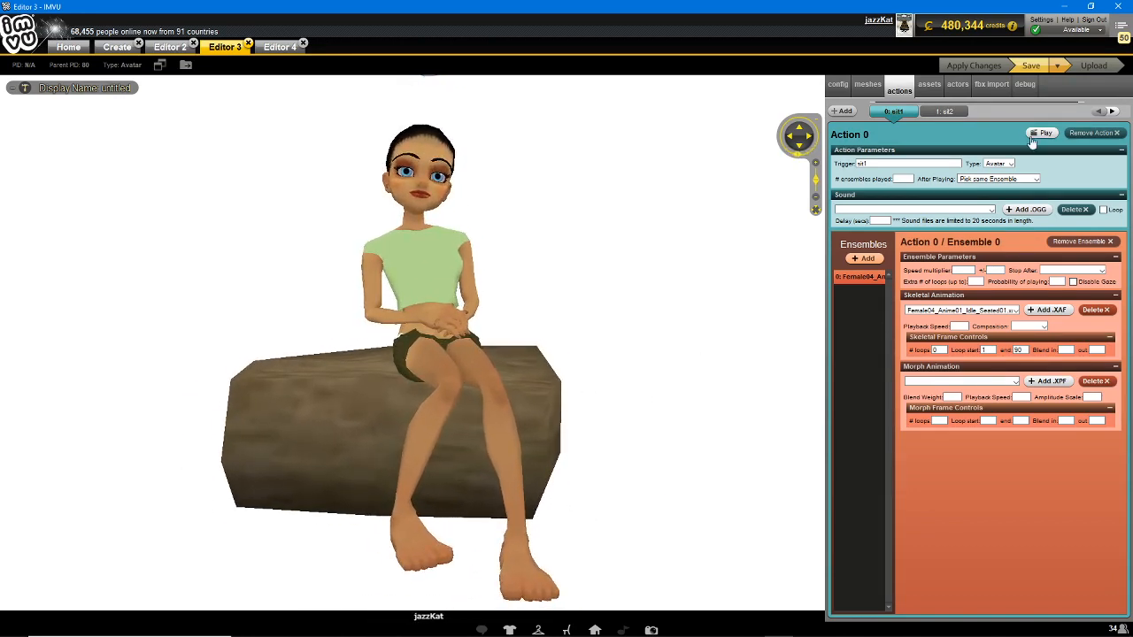
- Add a third action with Female04_Anime01_Idle_Seated03.xaf as its skeletal animation
{"action": "left_click", "coordinate": [842, 112]}
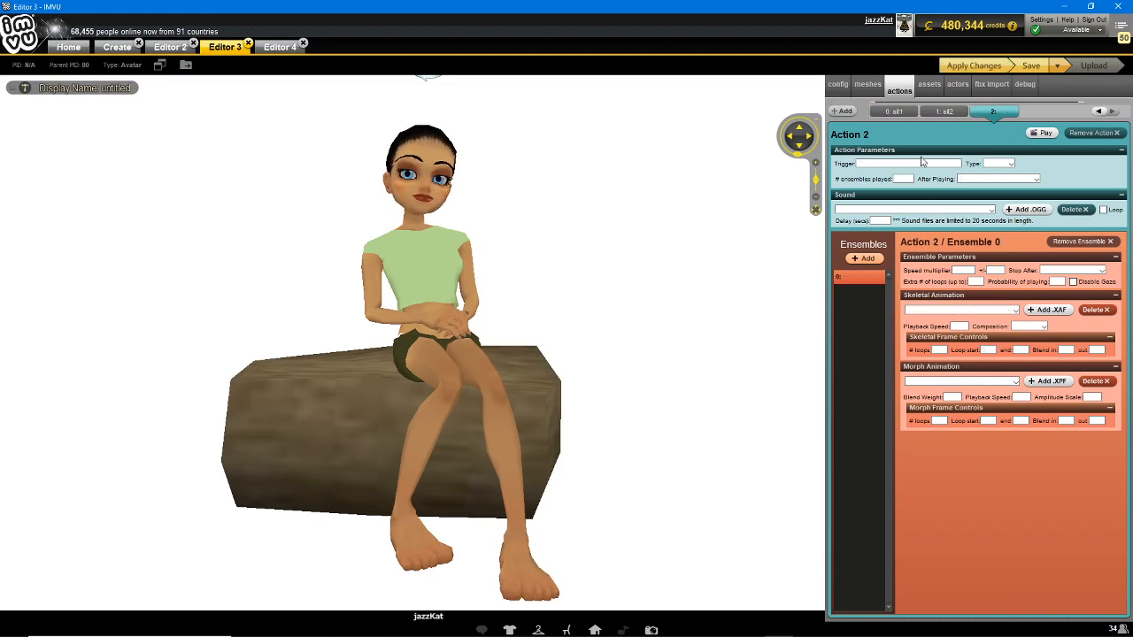
{"action": "left_click", "coordinate": [973, 310]}
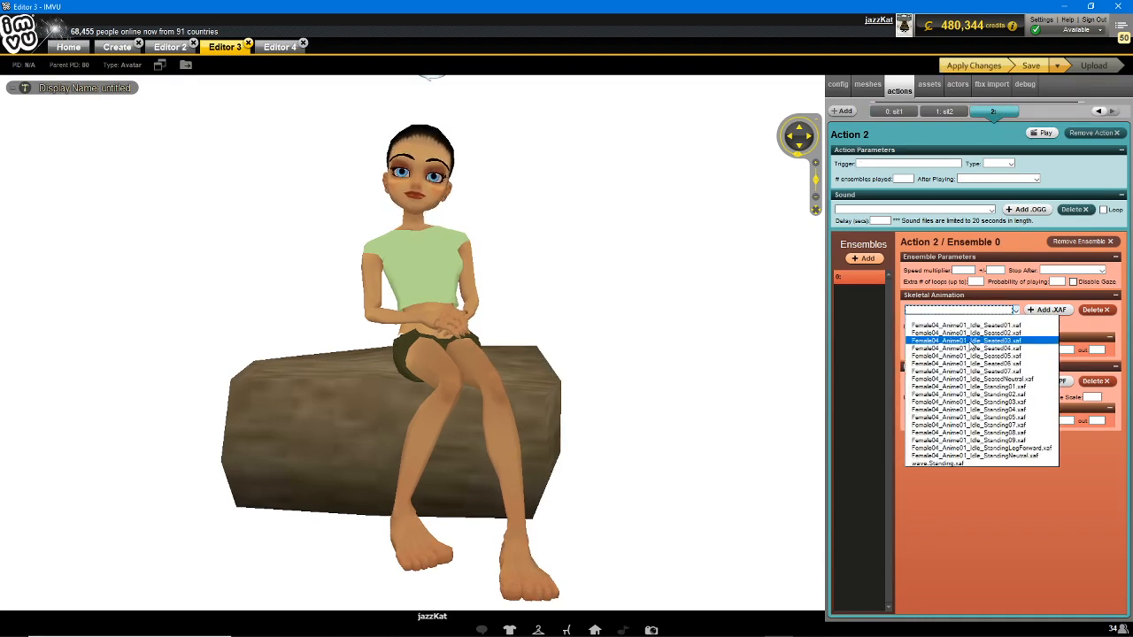
{"action": "left_click", "coordinate": [971, 341]}
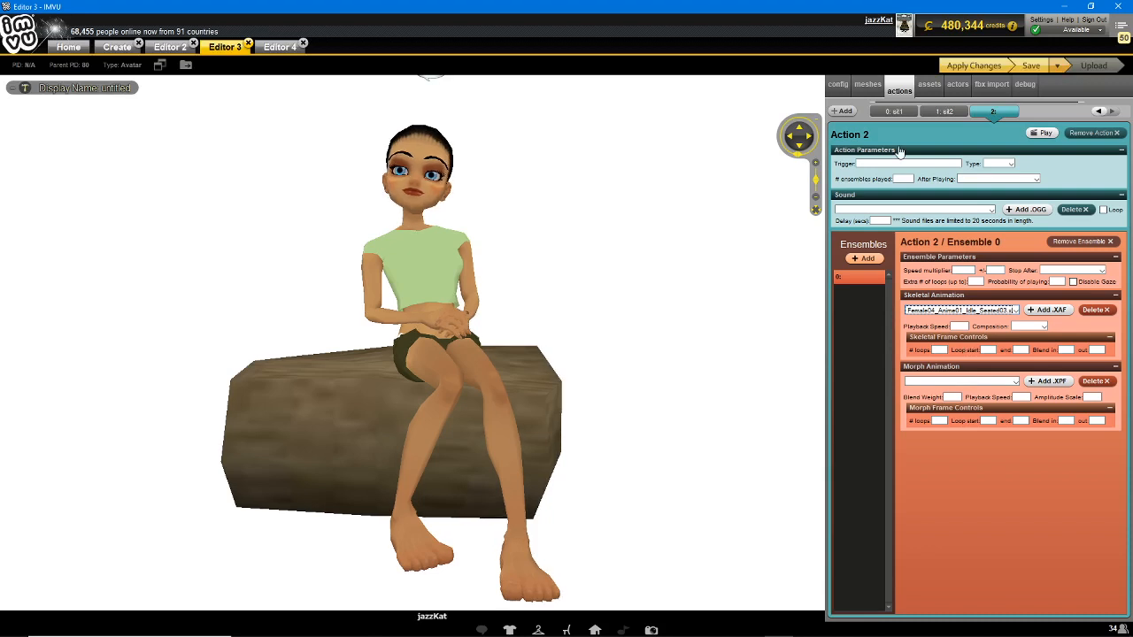
- Check the Seated03 frame settings in Editor 4, set the new action in Editor 3 to 0 loops, start 1 and end 2, and apply
{"action": "left_click", "coordinate": [280, 47]}
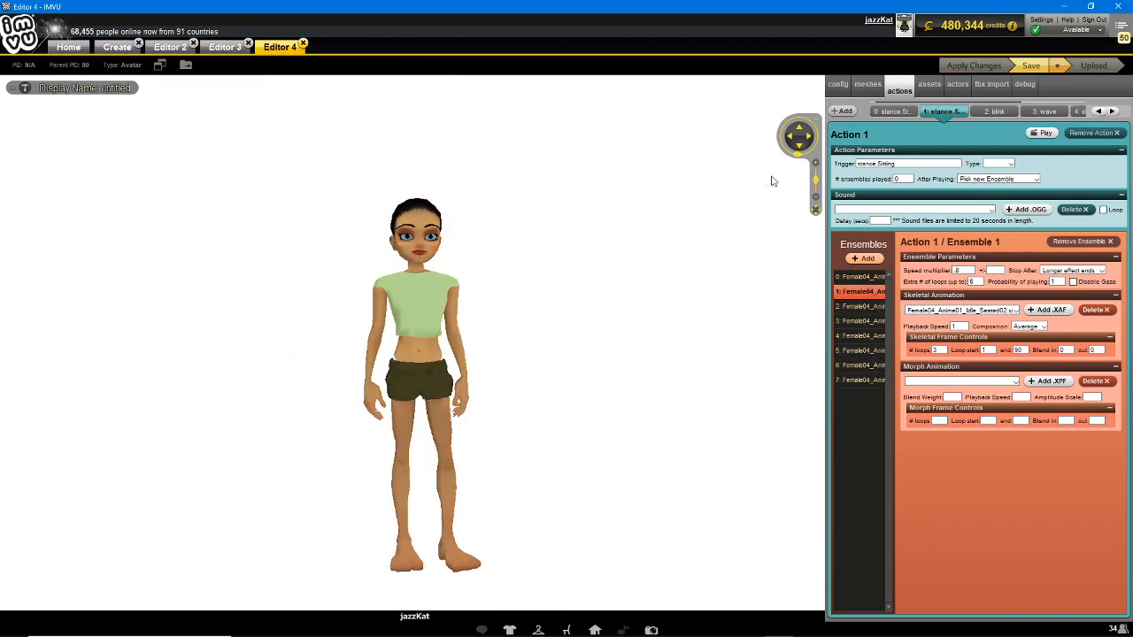
{"action": "left_click", "coordinate": [863, 306]}
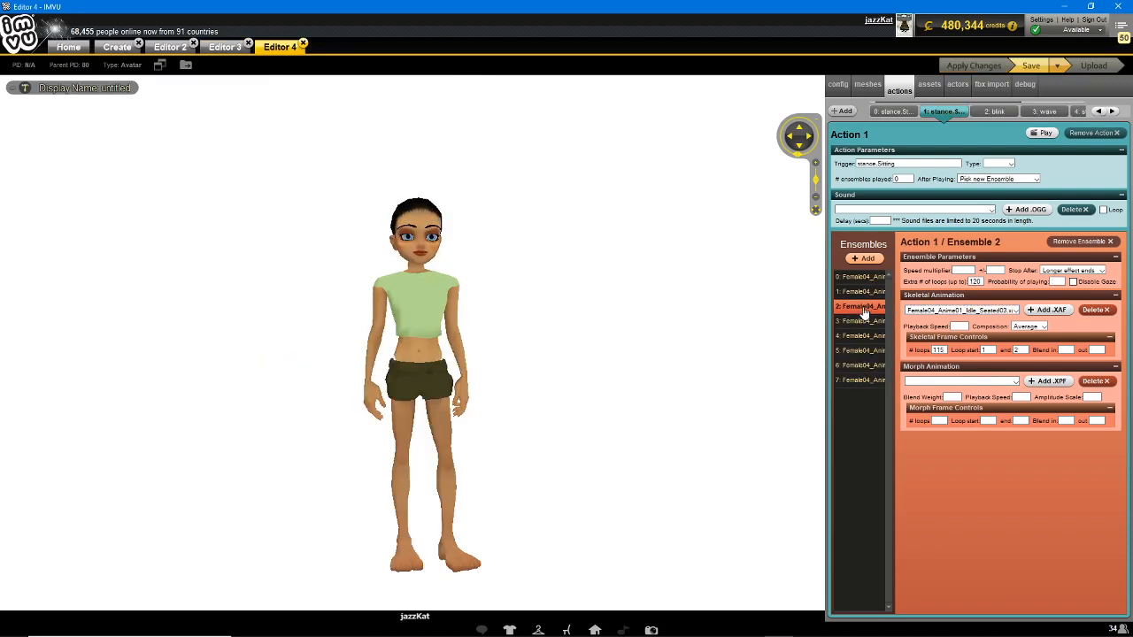
{"action": "left_click", "coordinate": [223, 49]}
{"action": "left_click", "coordinate": [987, 351]}
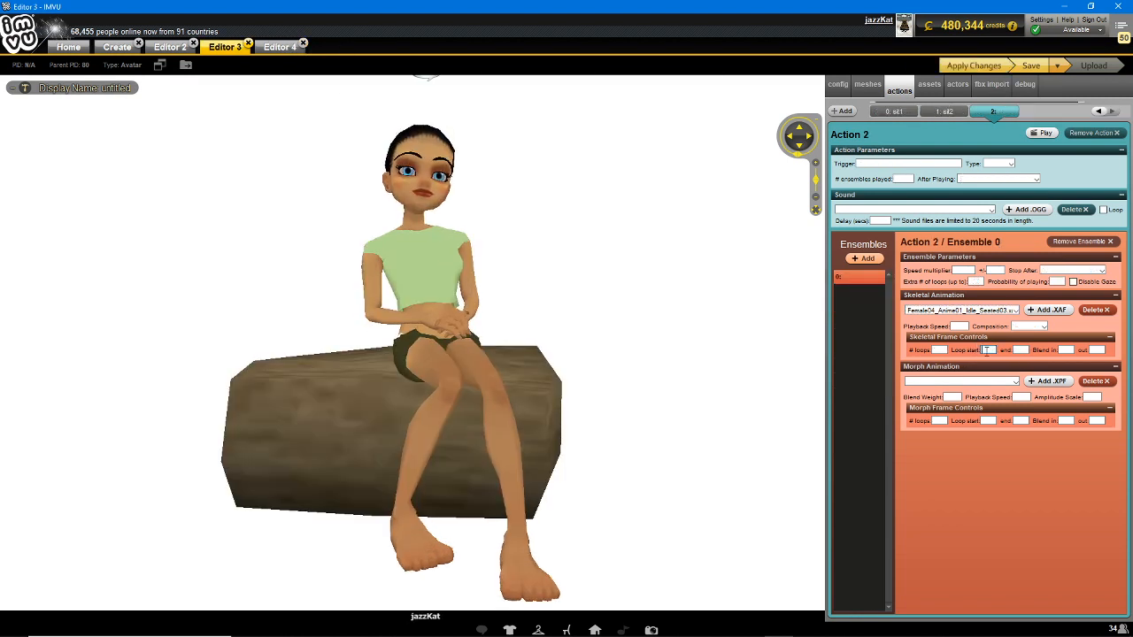
{"action": "left_click", "coordinate": [1019, 350]}
{"action": "type", "text": "2"}
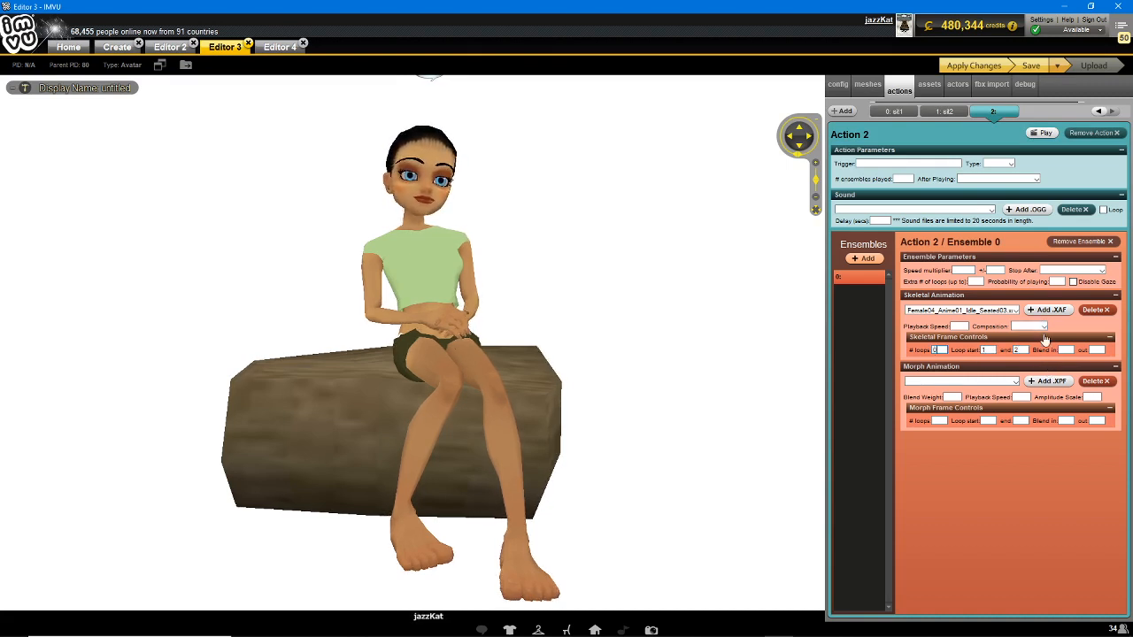
{"action": "left_click", "coordinate": [973, 66]}
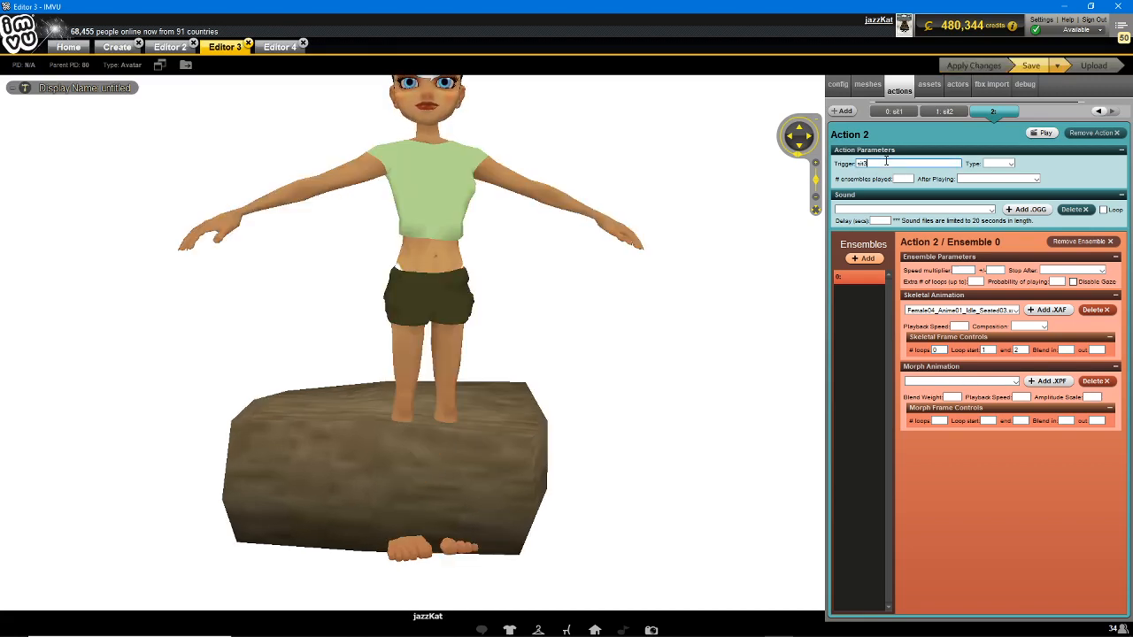
- Give the new action the trigger sit3, type Avatar and Pick same Ensemble after playing, apply the changes, and view the sit3 pose
{"action": "left_click", "coordinate": [999, 163]}
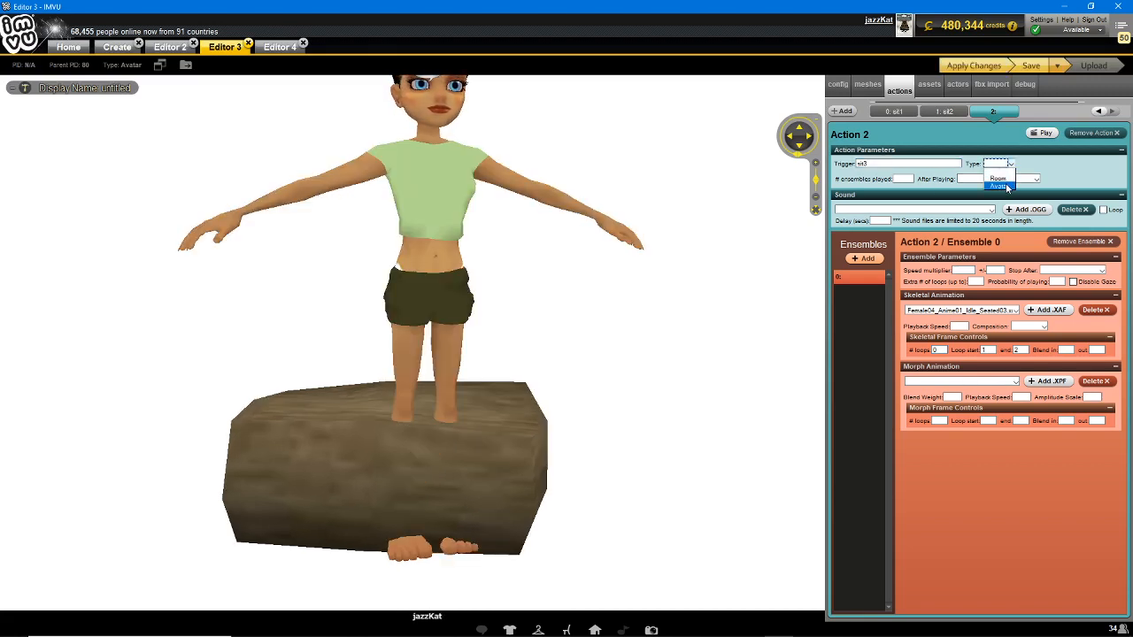
{"action": "left_click", "coordinate": [1013, 179]}
{"action": "left_click", "coordinate": [1014, 179]}
{"action": "left_click", "coordinate": [996, 191]}
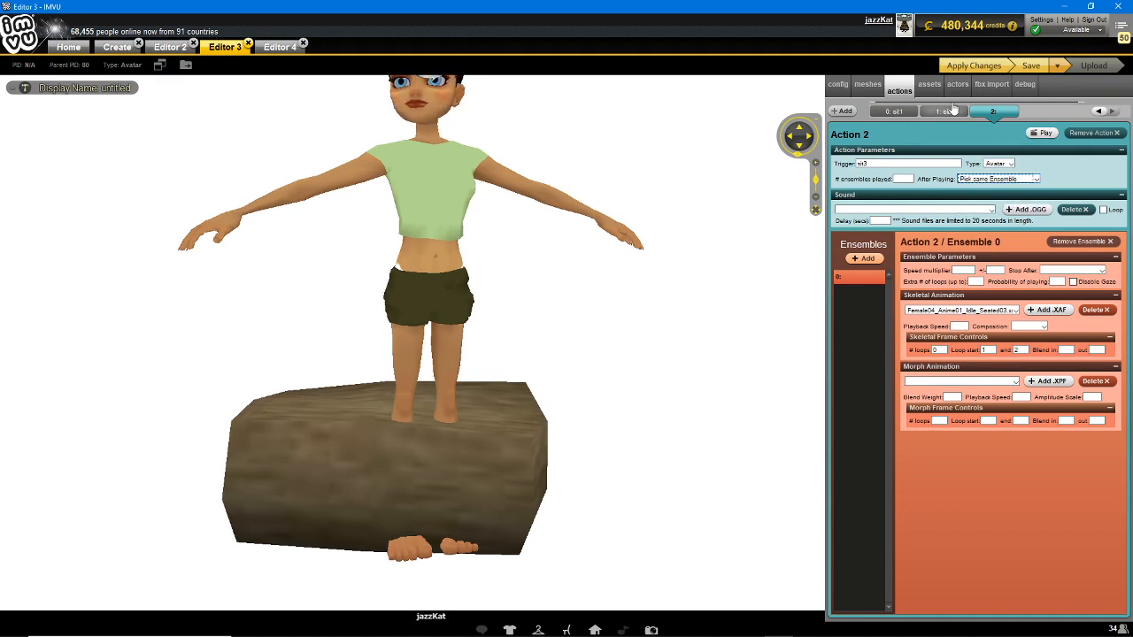
{"action": "left_click", "coordinate": [970, 67]}
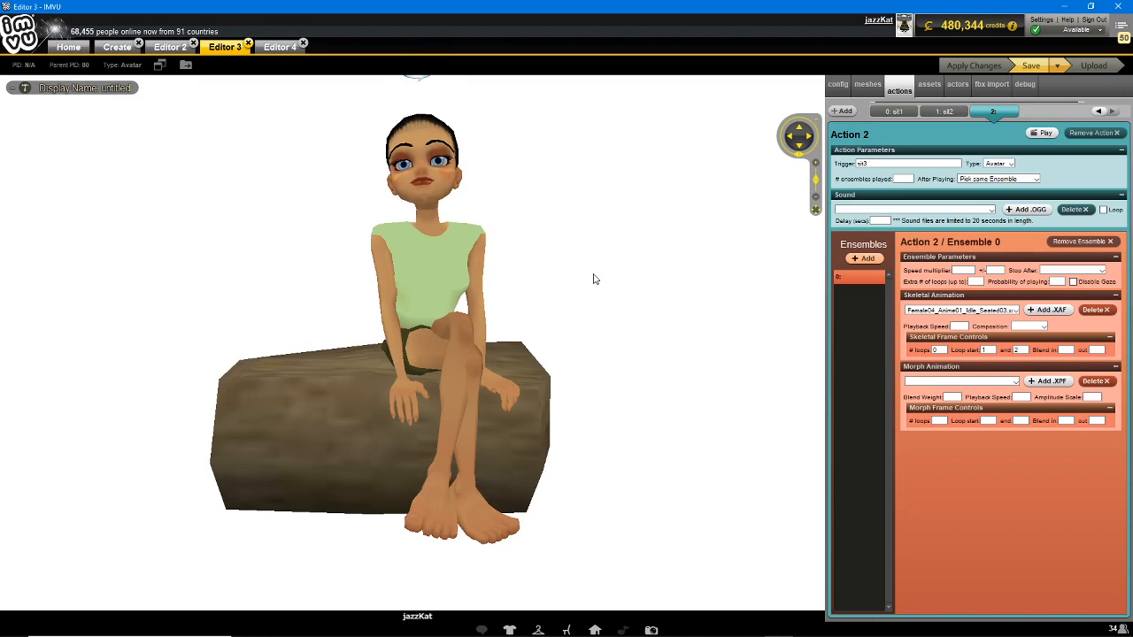
{"action": "mouse_move", "coordinate": [443, 357]}
{"action": "left_mouse_down"}
{"action": "mouse_move", "coordinate": [519, 362]}
{"action": "mouse_move", "coordinate": [397, 347]}
{"action": "mouse_move", "coordinate": [483, 367]}
{"action": "mouse_move", "coordinate": [534, 360]}
{"action": "mouse_move", "coordinate": [395, 354]}
{"action": "mouse_move", "coordinate": [604, 350]}
{"action": "mouse_move", "coordinate": [437, 342]}
{"action": "mouse_move", "coordinate": [448, 353]}
{"action": "left_mouse_up"}
{"action": "scroll", "coordinate": [397, 346], "scroll_direction": "down", "scroll_amount": 3}
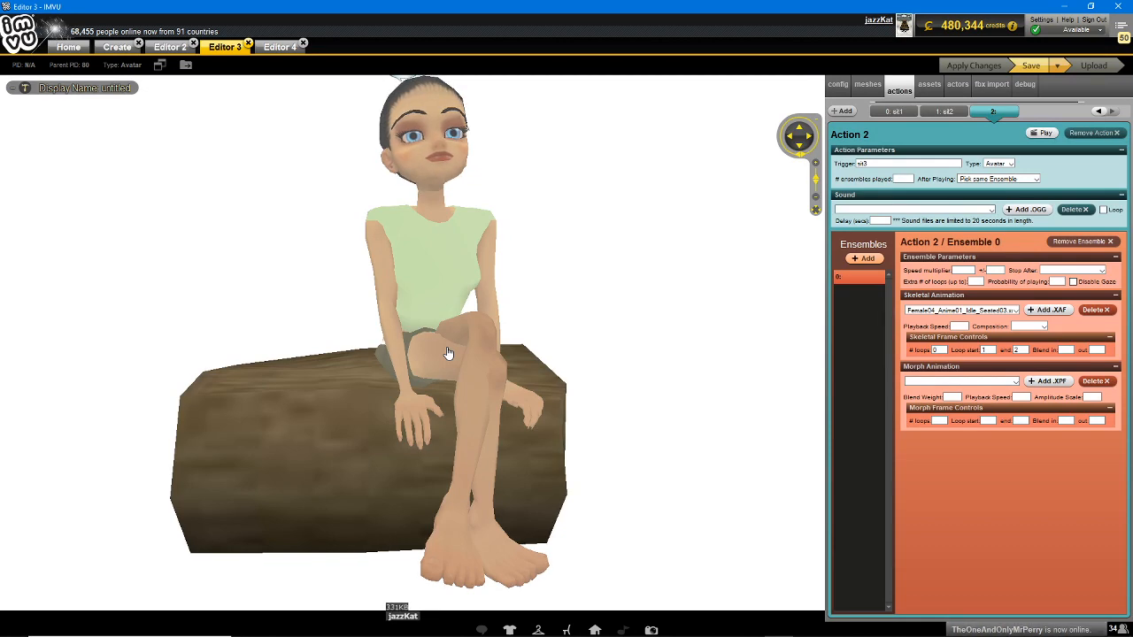
- Examine from several sides how the pleated skirt in Editor 2 deforms on the seated avatar
{"action": "left_click", "coordinate": [168, 48]}
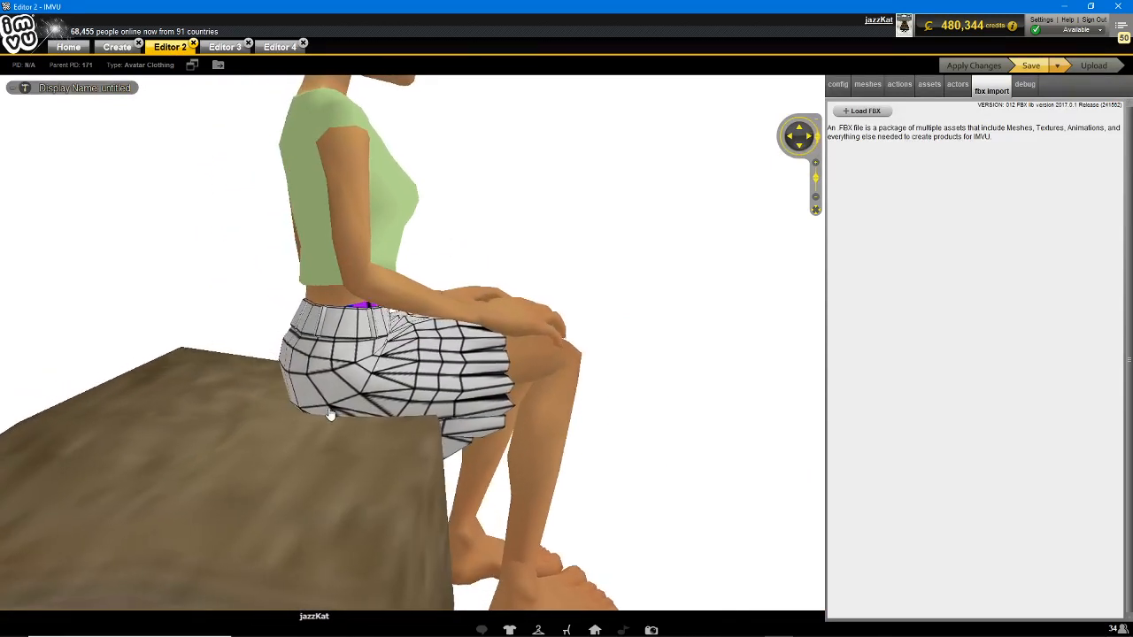
{"action": "left_click_drag", "start_coordinate": [329, 416], "coordinate": [303, 412]}
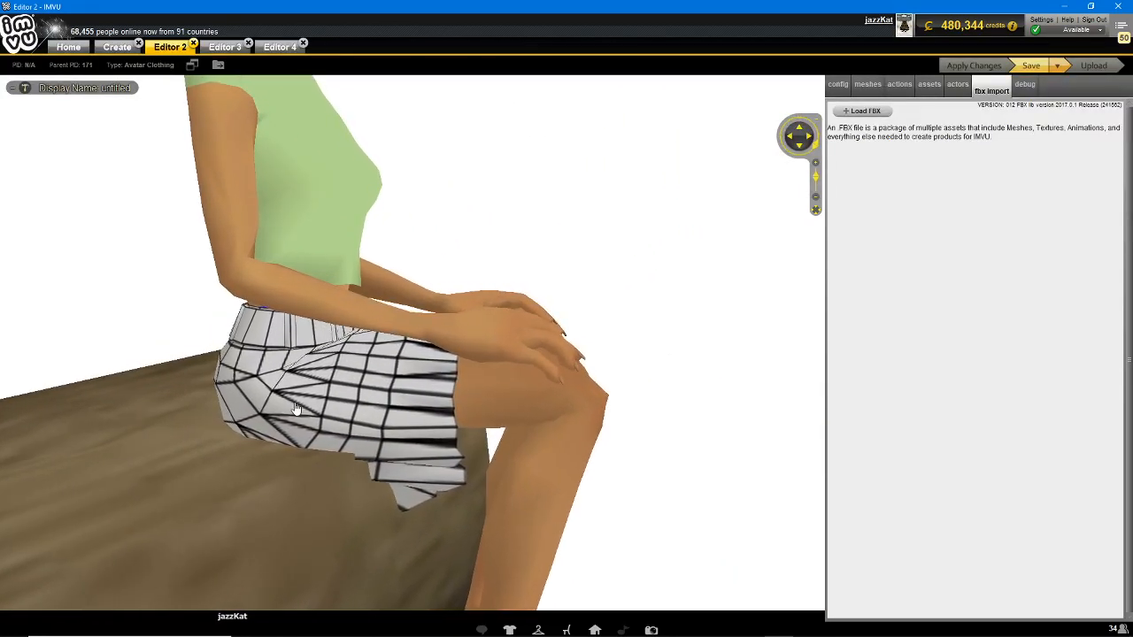
{"action": "left_click_drag", "start_coordinate": [299, 408], "coordinate": [487, 408]}
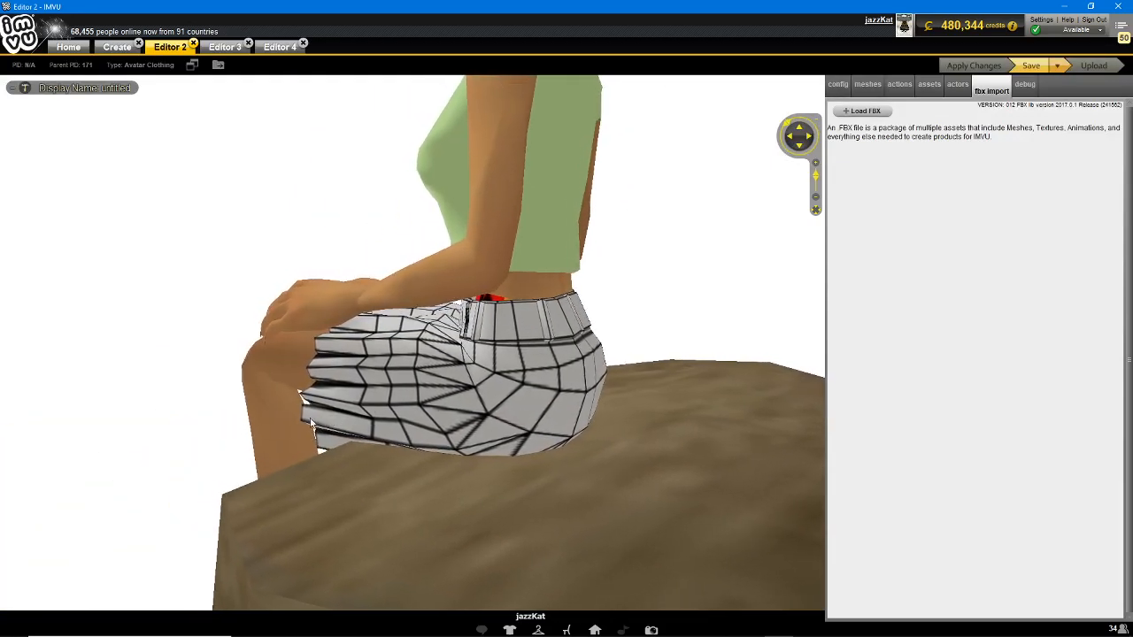
{"action": "left_click_drag", "start_coordinate": [288, 417], "coordinate": [526, 412]}
{"action": "scroll", "coordinate": [518, 431], "scroll_direction": "down", "scroll_amount": 4}
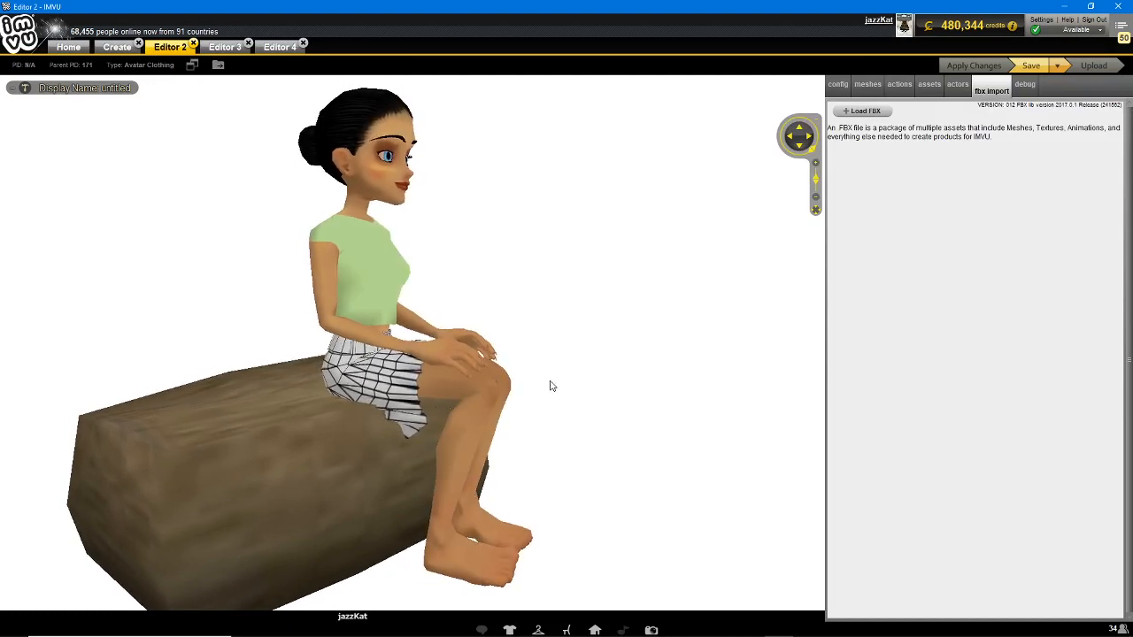
{"action": "left_click_drag", "start_coordinate": [550, 386], "coordinate": [552, 384]}
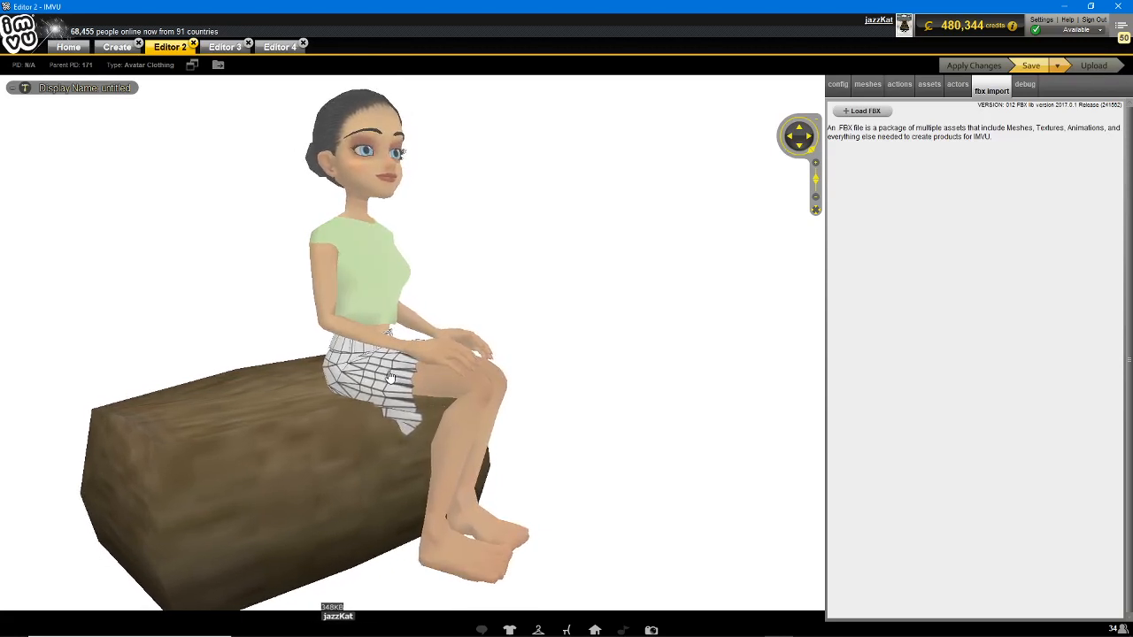
{"action": "left_click_drag", "start_coordinate": [397, 377], "coordinate": [409, 273]}
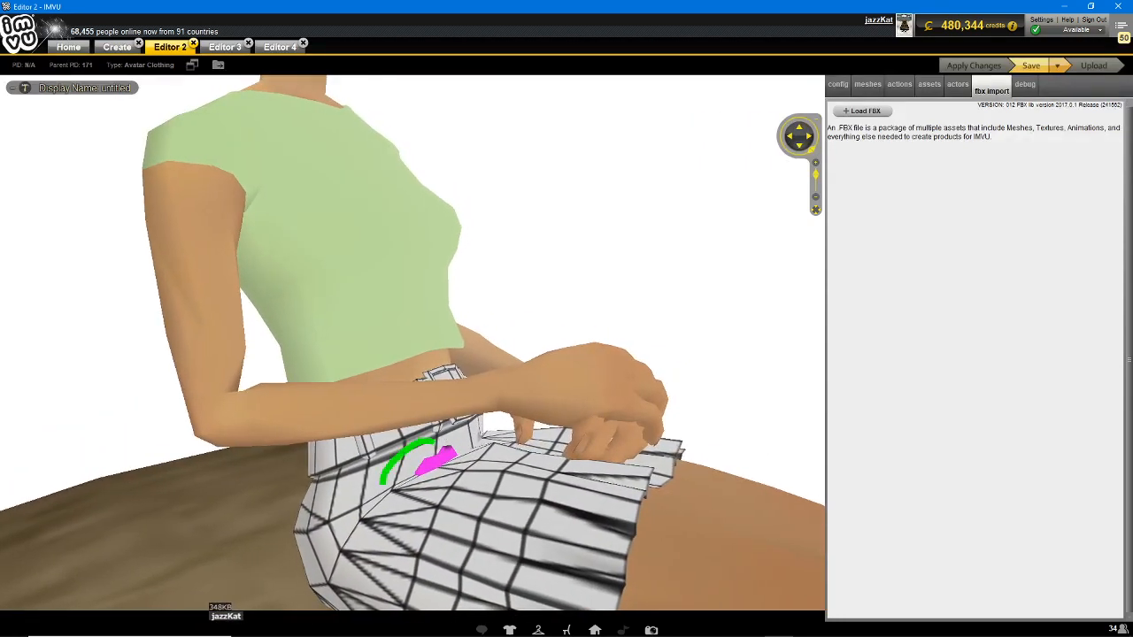
{"action": "scroll", "coordinate": [422, 386], "scroll_direction": "down", "scroll_amount": 10}
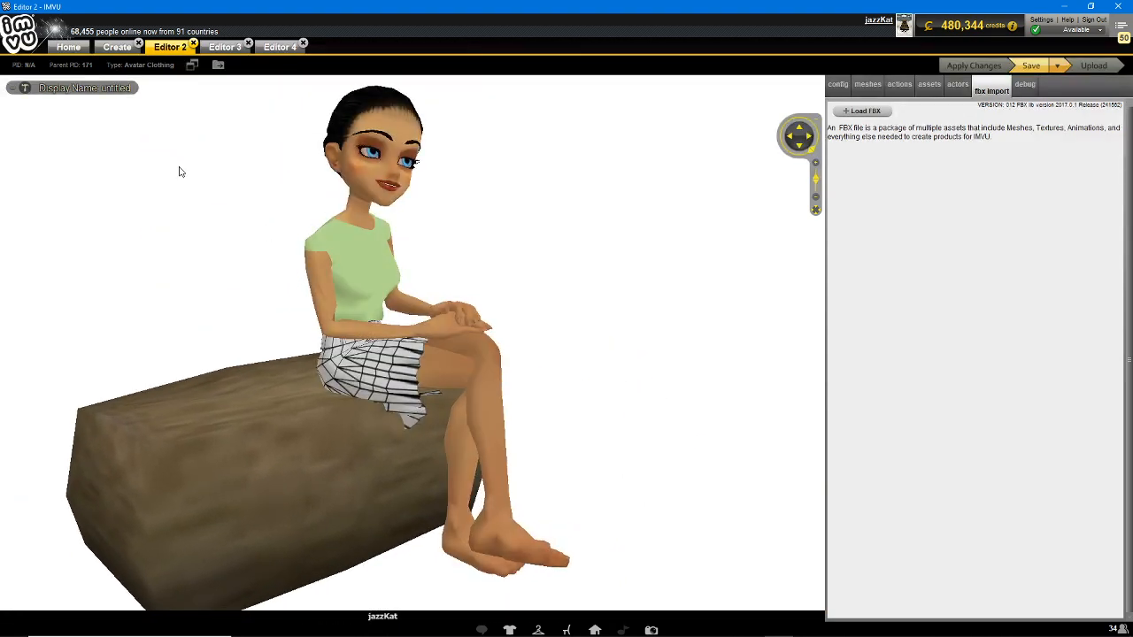
{"action": "left_click", "coordinate": [116, 48]}
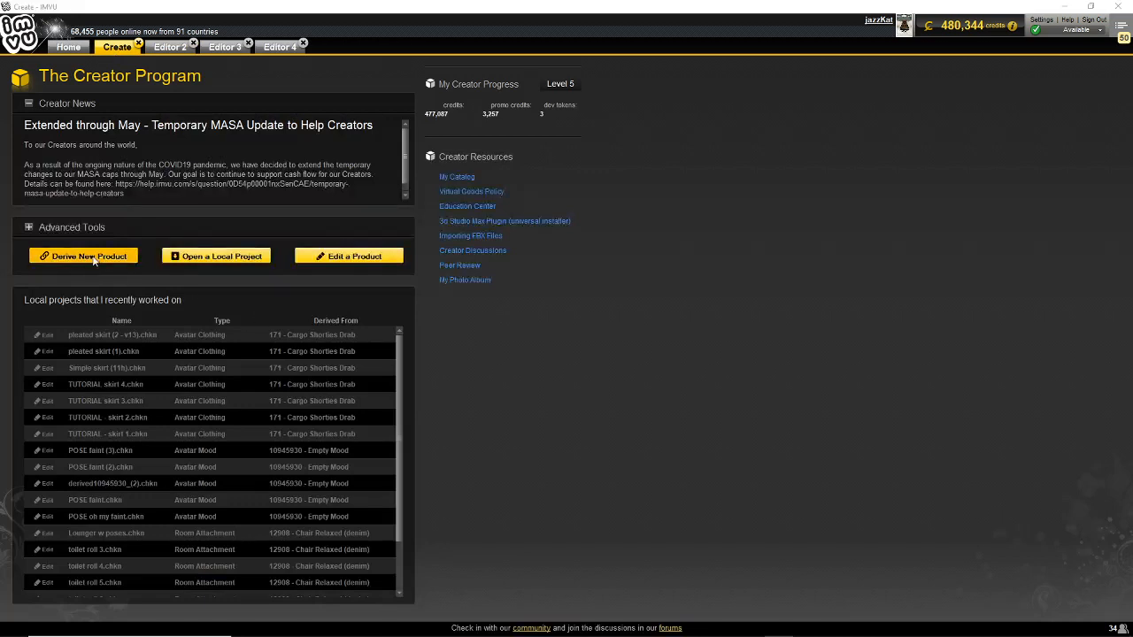
{"action": "left_click", "coordinate": [92, 257]}
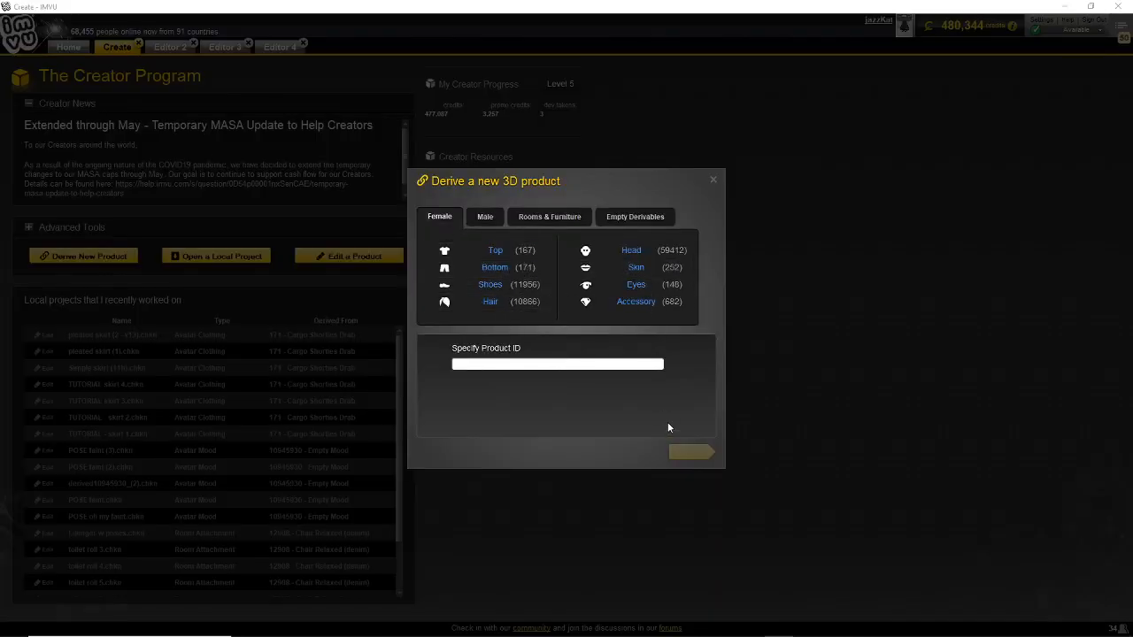
{"action": "left_click", "coordinate": [715, 180]}
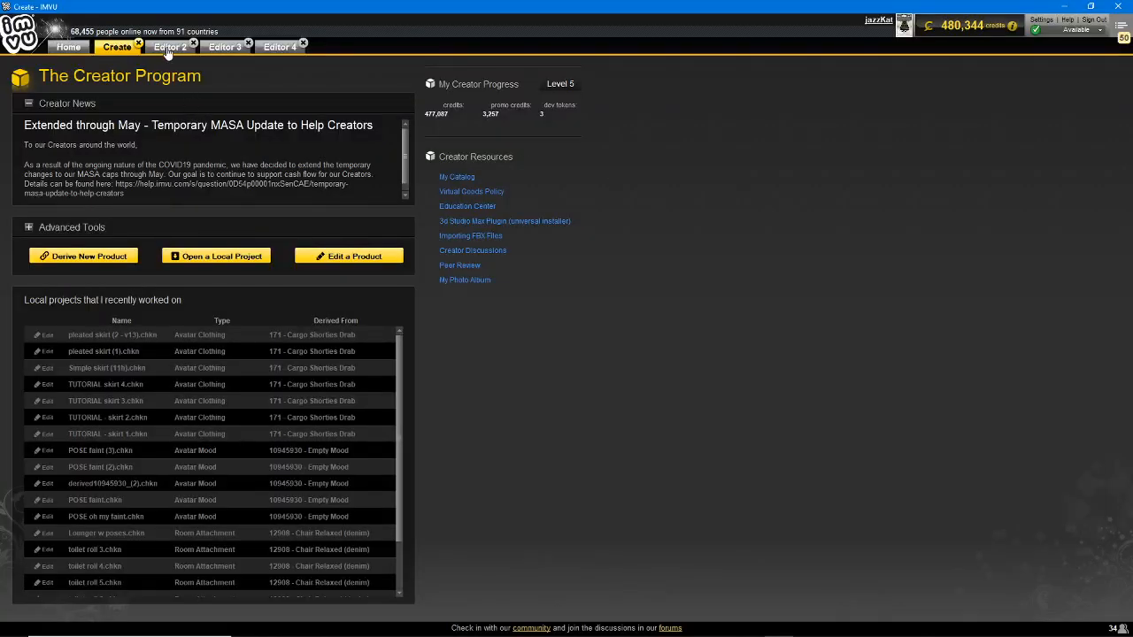
- Compare the avatars in Editors 2, 3 and 4, and examine the pleated skirt's side and hem on the seated avatar
{"action": "left_click", "coordinate": [221, 47]}
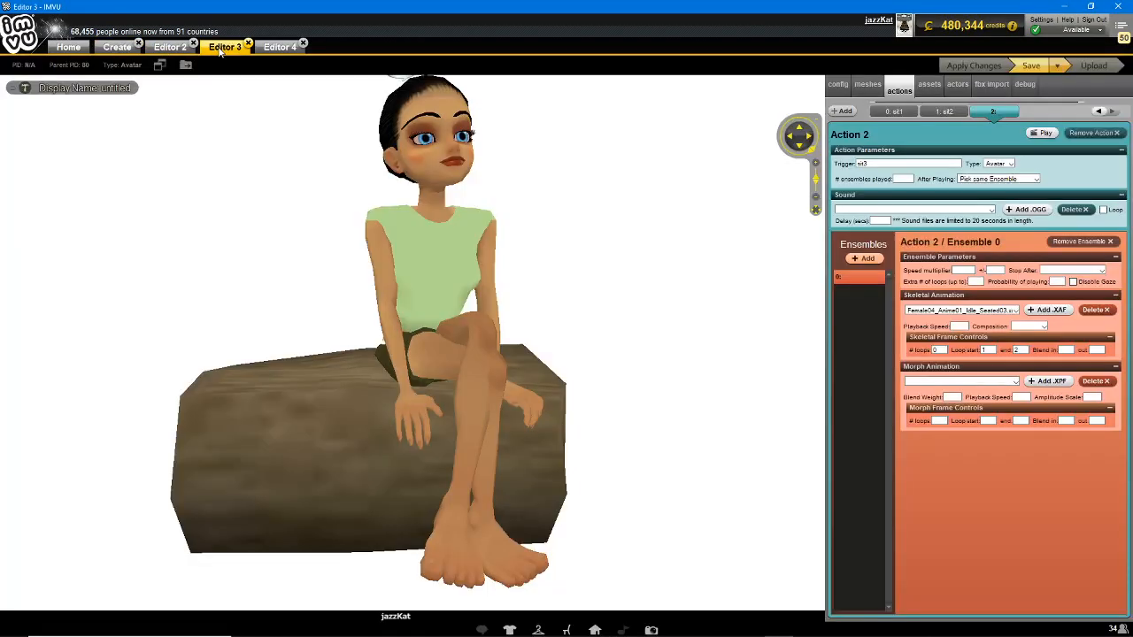
{"action": "left_click", "coordinate": [165, 51]}
{"action": "mouse_move", "coordinate": [349, 418]}
{"action": "left_mouse_down"}
{"action": "mouse_move", "coordinate": [410, 417]}
{"action": "mouse_move", "coordinate": [347, 420]}
{"action": "left_mouse_up"}
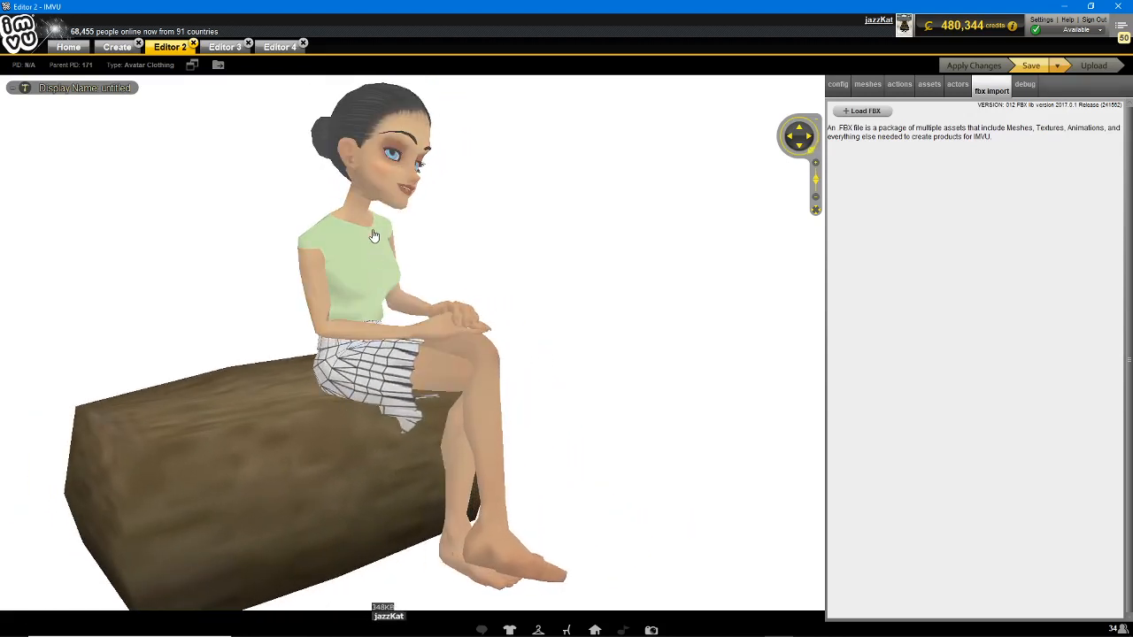
{"action": "left_click", "coordinate": [280, 46]}
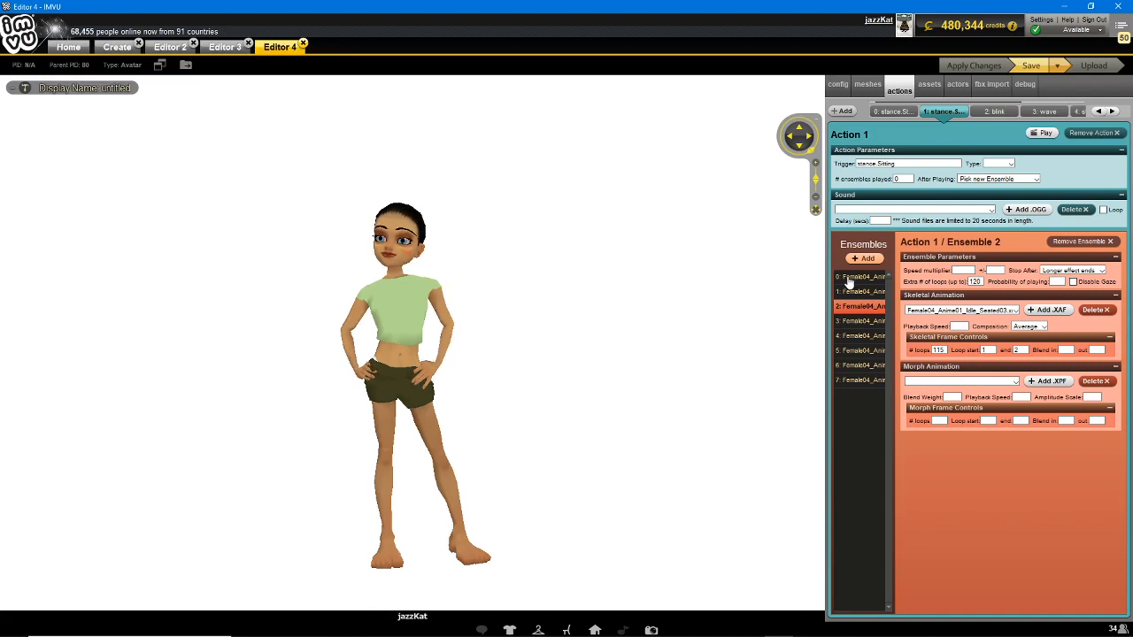
{"action": "left_click", "coordinate": [223, 48]}
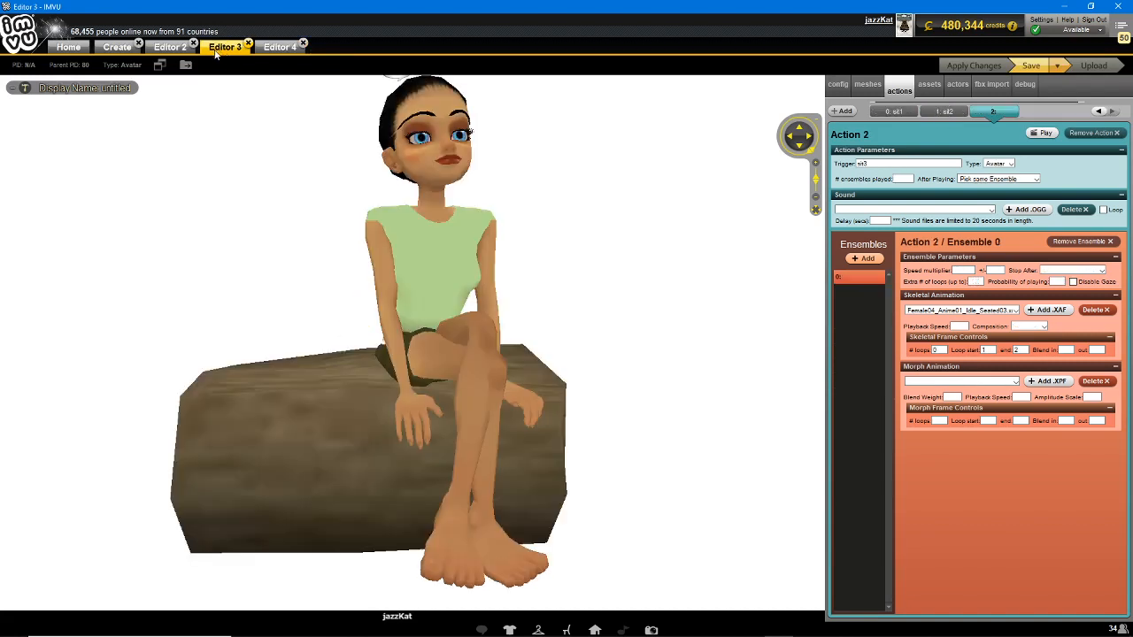
{"action": "left_click", "coordinate": [168, 50]}
{"action": "scroll", "coordinate": [366, 427], "scroll_direction": "up", "scroll_amount": 3}
{"action": "mouse_move", "coordinate": [366, 427]}
{"action": "left_mouse_down"}
{"action": "mouse_move", "coordinate": [415, 421]}
{"action": "mouse_move", "coordinate": [369, 416]}
{"action": "left_mouse_up"}
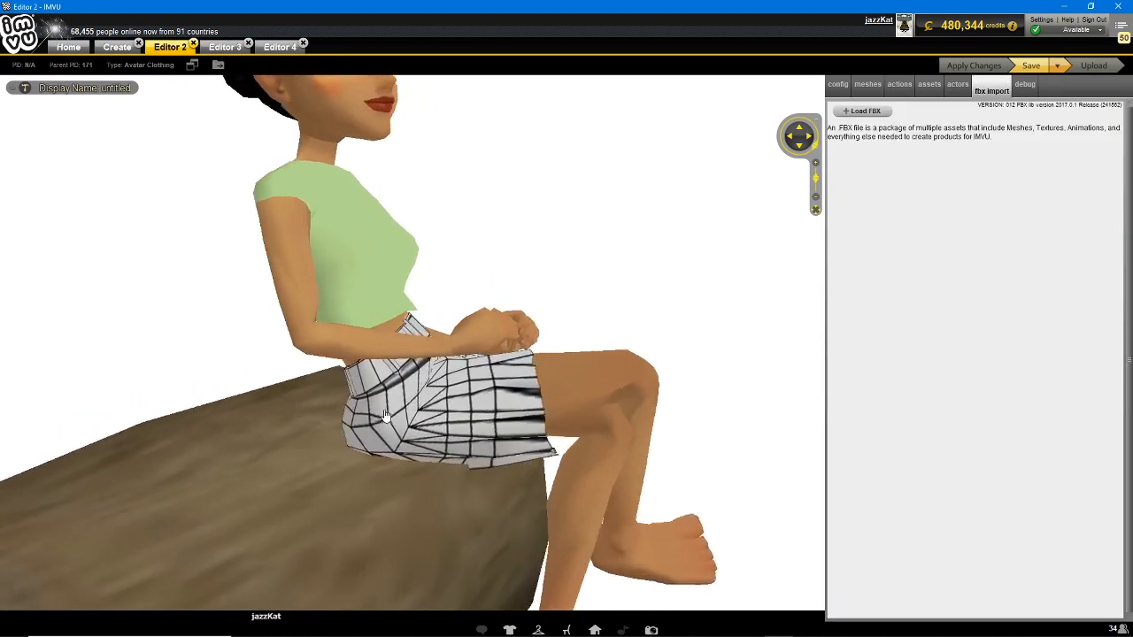
{"action": "scroll", "coordinate": [368, 418], "scroll_direction": "down", "scroll_amount": 5}
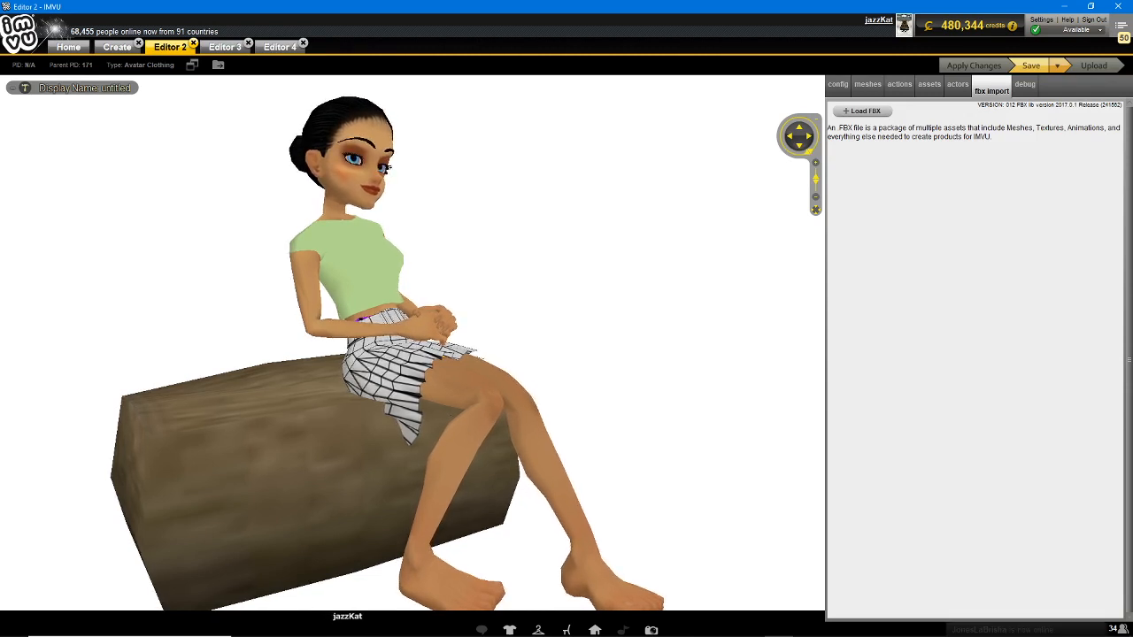
{"action": "left_click_drag", "start_coordinate": [239, 421], "coordinate": [251, 391]}
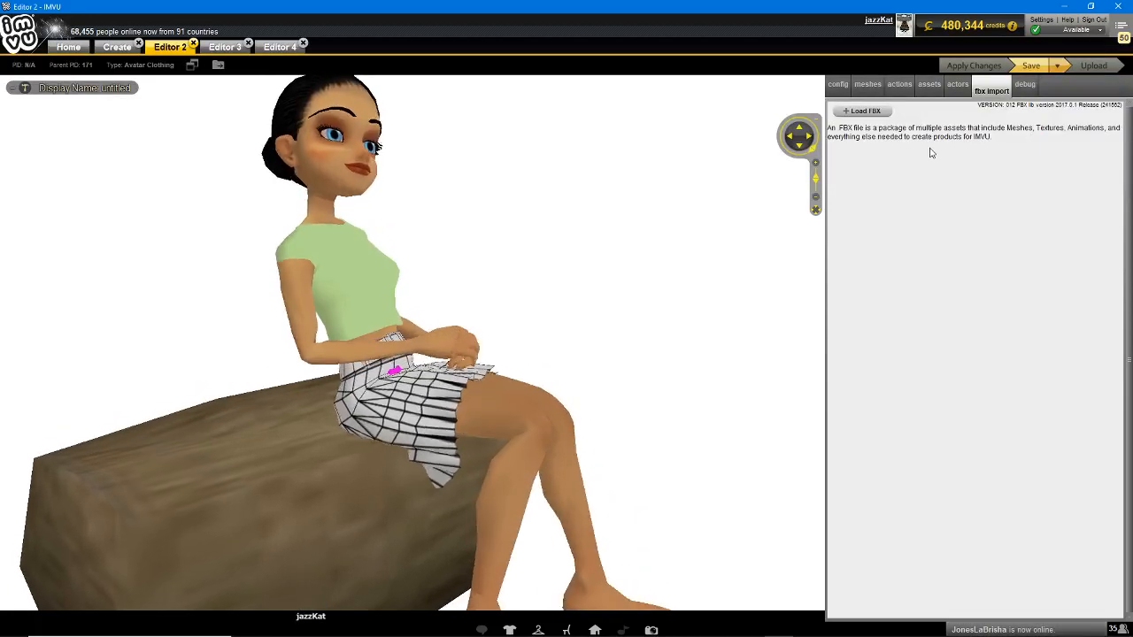
- Check the actions defined for the skirt product in Editor 2 against the avatar's seated posture
{"action": "left_click", "coordinate": [899, 86]}
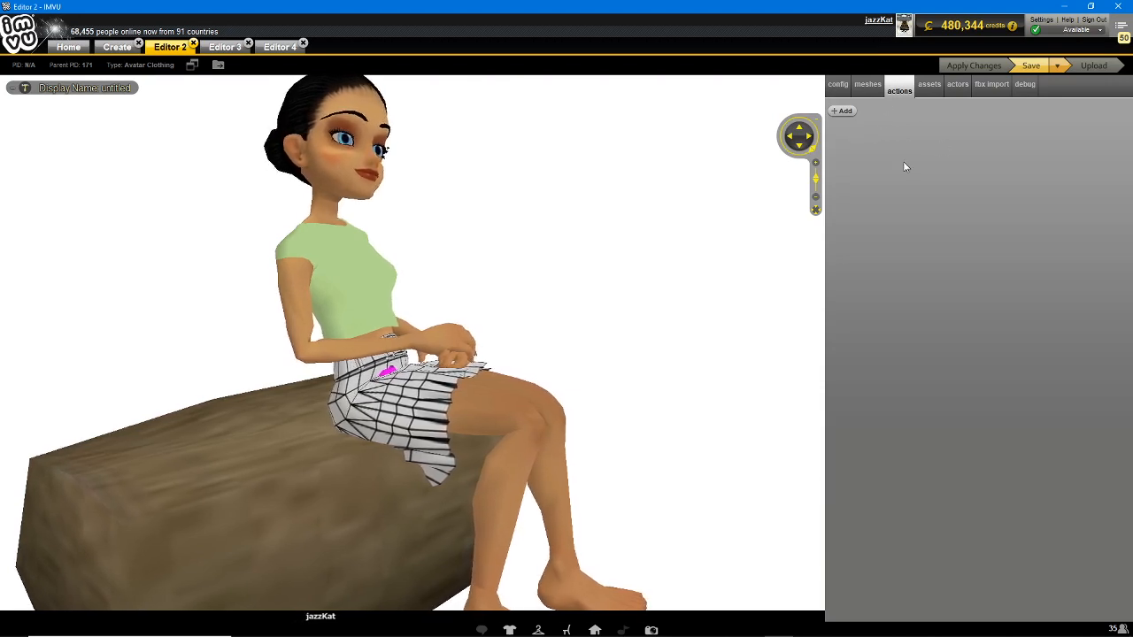
{"action": "left_click_drag", "start_coordinate": [858, 133], "coordinate": [859, 451]}
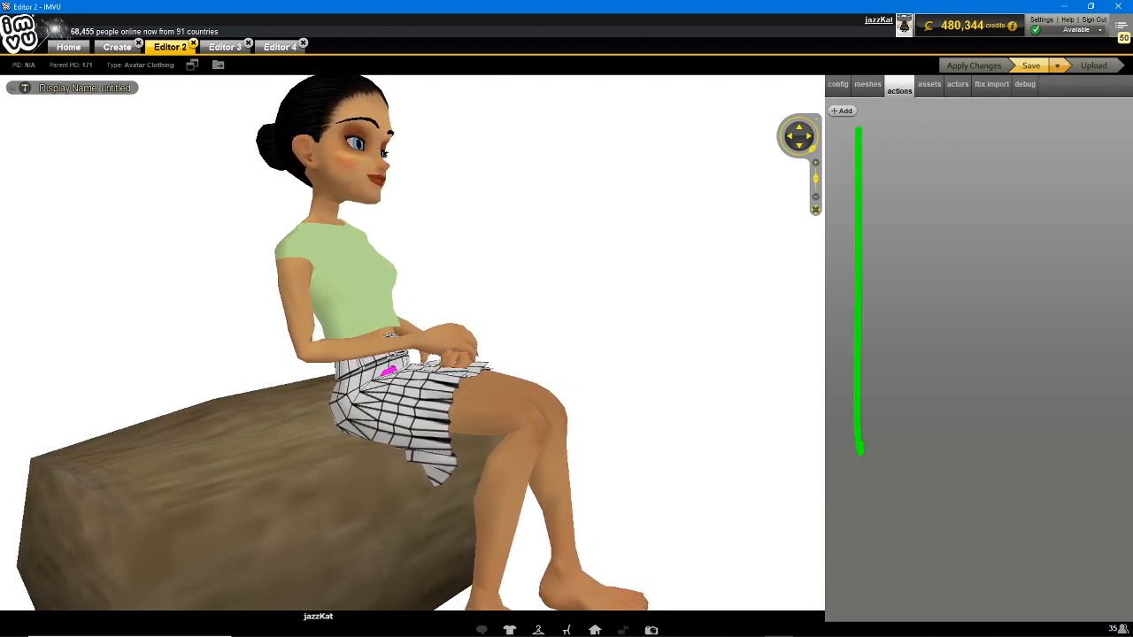
{"action": "mouse_move", "coordinate": [850, 237]}
{"action": "left_mouse_down"}
{"action": "mouse_move", "coordinate": [864, 381]}
{"action": "mouse_move", "coordinate": [843, 440]}
{"action": "left_mouse_up"}
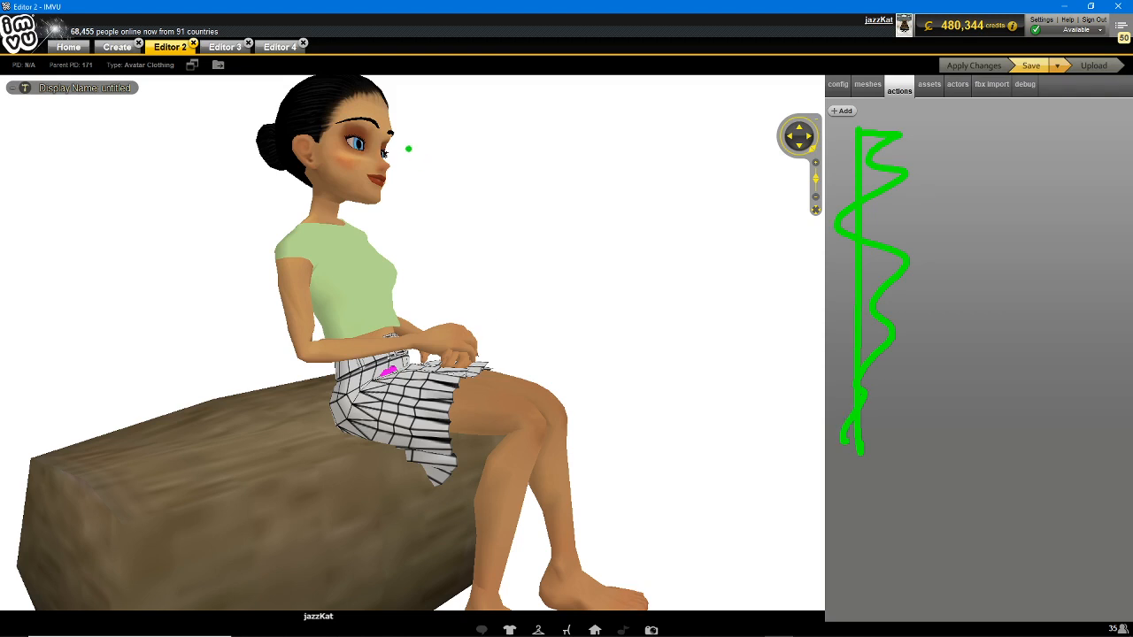
{"action": "mouse_move", "coordinate": [403, 187]}
{"action": "left_mouse_down"}
{"action": "mouse_move", "coordinate": [619, 393]}
{"action": "mouse_move", "coordinate": [618, 464]}
{"action": "left_mouse_up"}
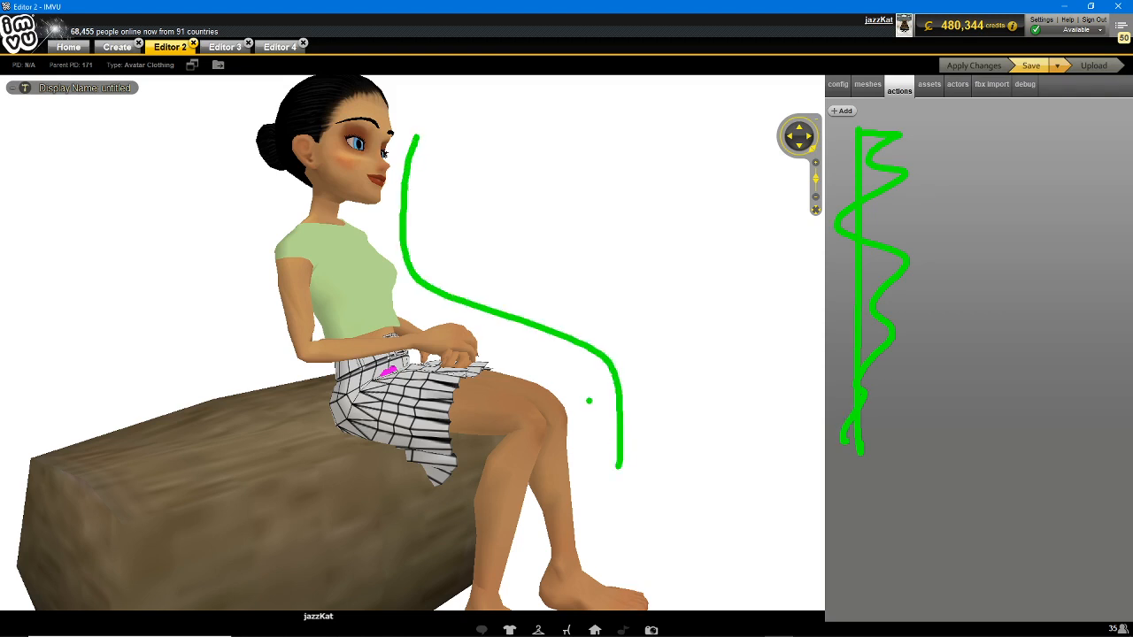
{"action": "key", "text": "Escape"}
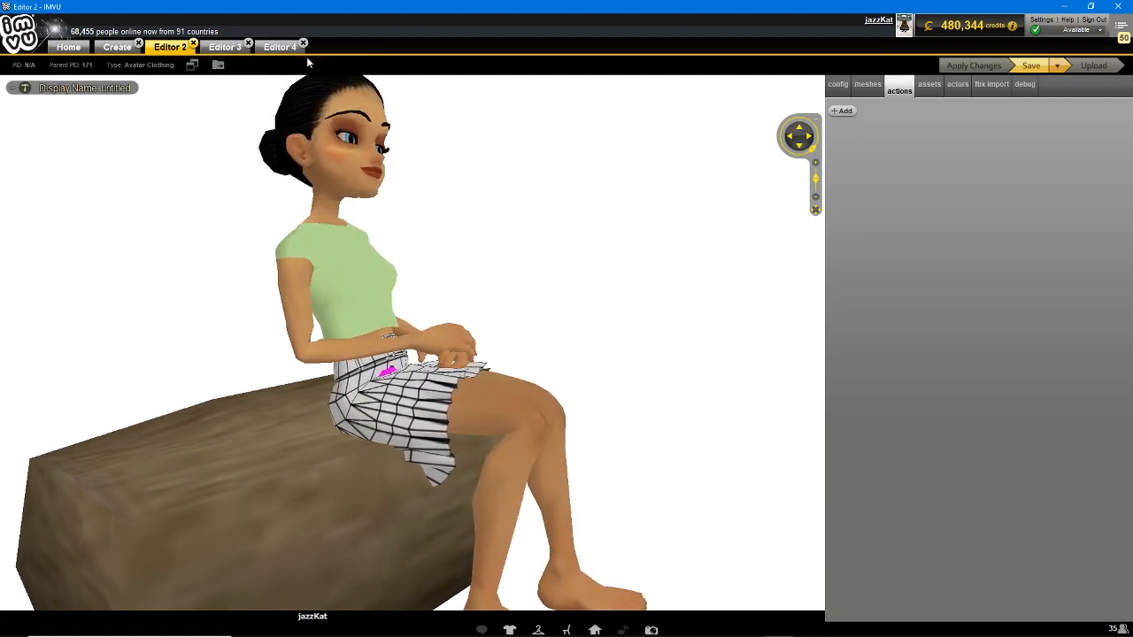
- Inspect the sit3 pose of the default avatar in Editor 3 from the side and front
{"action": "left_click", "coordinate": [226, 47]}
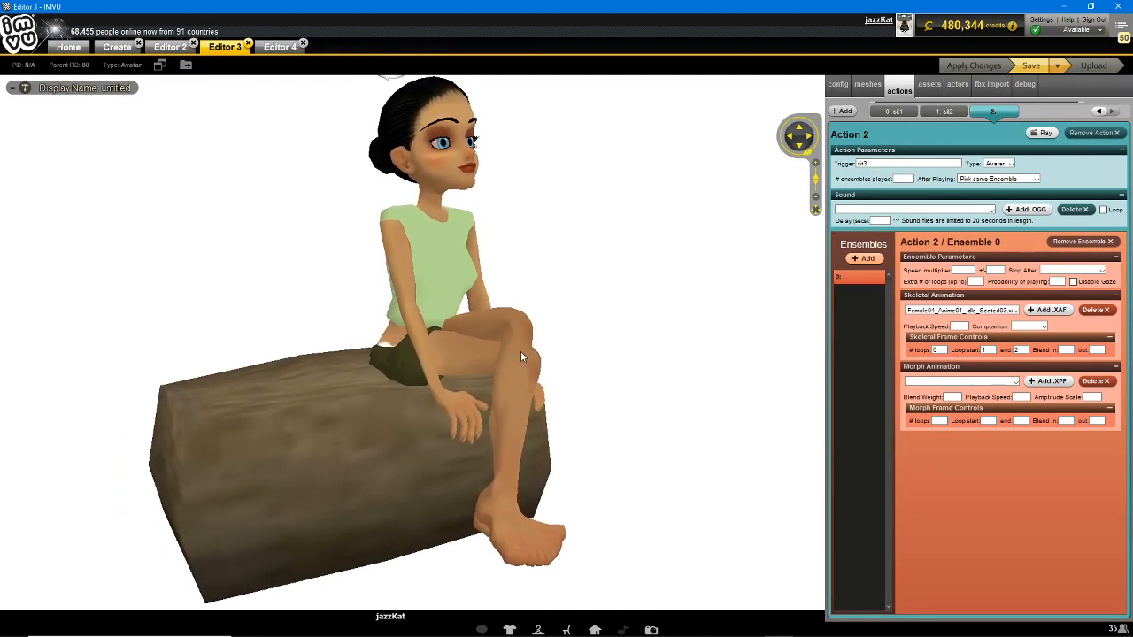
{"action": "scroll", "coordinate": [520, 351], "scroll_direction": "up", "scroll_amount": 2}
{"action": "scroll", "coordinate": [522, 358], "scroll_direction": "down", "scroll_amount": 1}
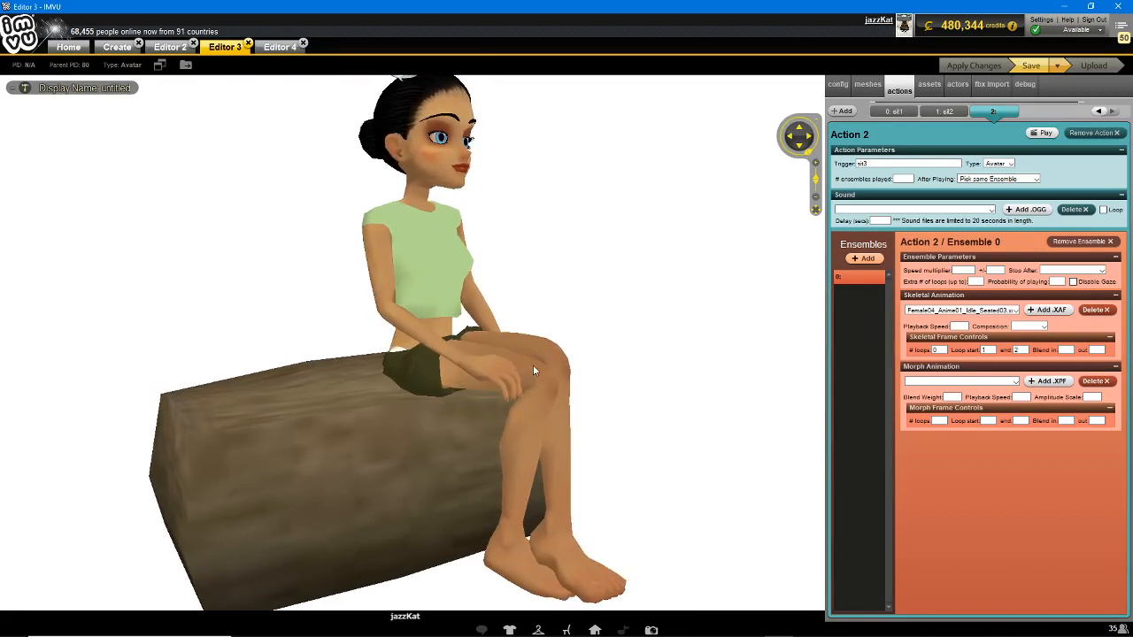
{"action": "left_click_drag", "start_coordinate": [533, 365], "coordinate": [510, 377]}
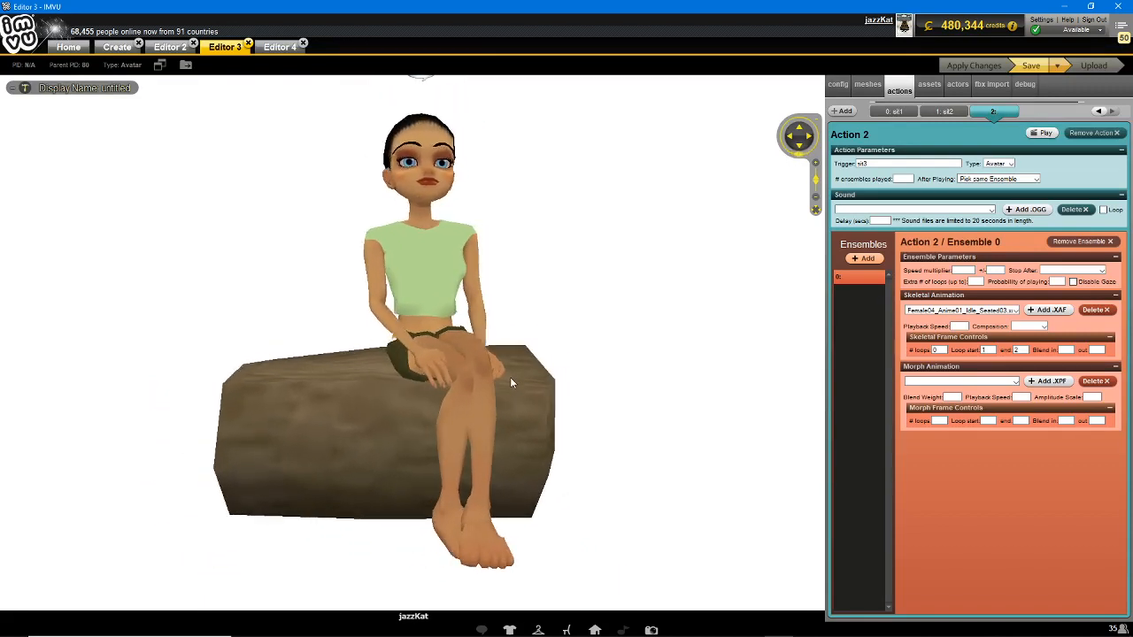
{"action": "scroll", "coordinate": [516, 377], "scroll_direction": "up", "scroll_amount": 2}
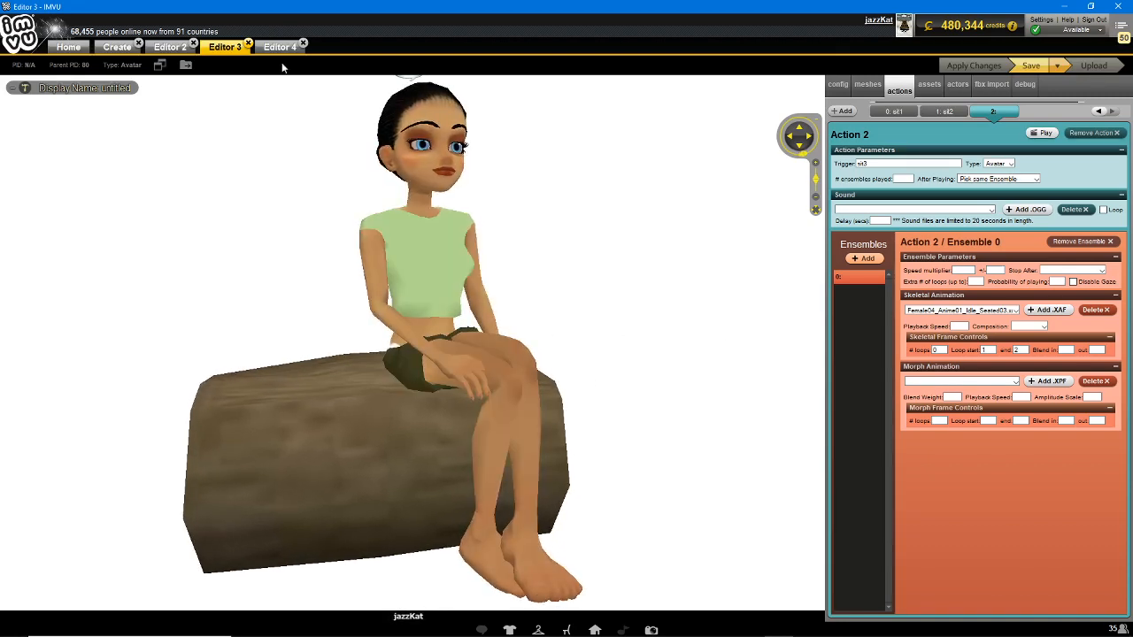
- Examine the pleated skirt in Editor 2 up close around the waist, hip fold and upper thigh of the seated avatar
{"action": "left_click", "coordinate": [170, 47]}
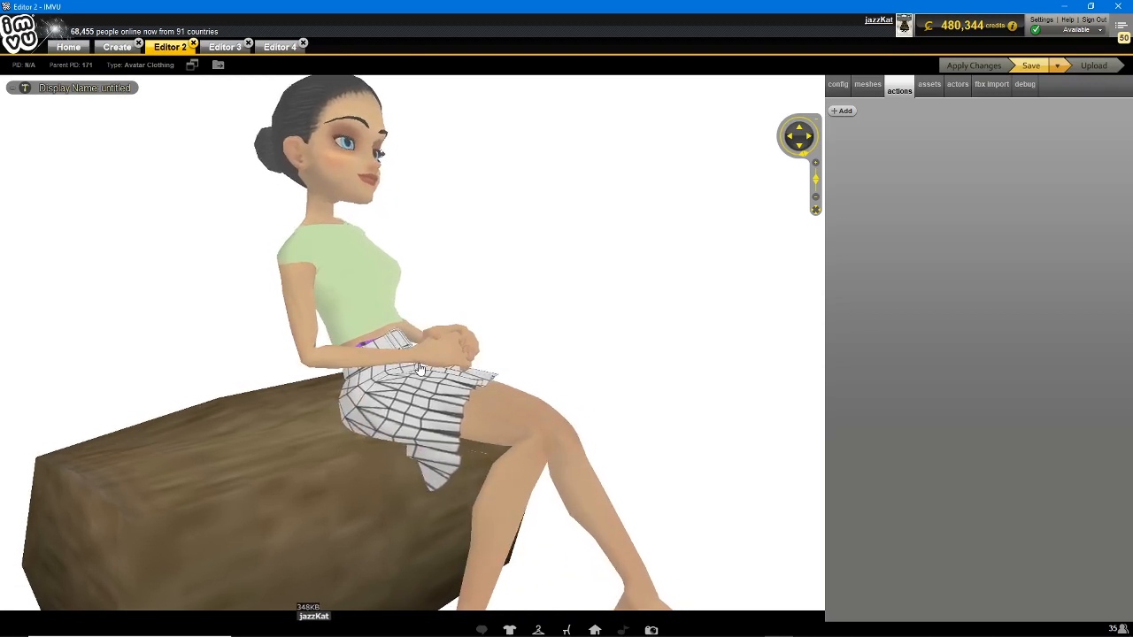
{"action": "left_click_drag", "start_coordinate": [435, 381], "coordinate": [409, 344]}
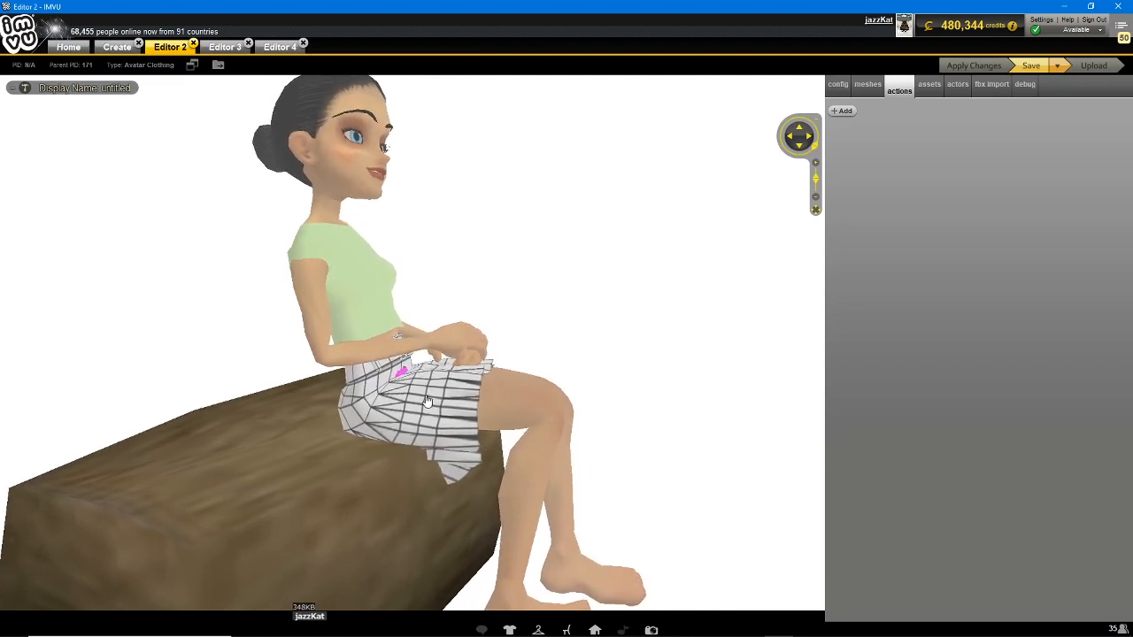
{"action": "scroll", "coordinate": [421, 397], "scroll_direction": "up", "scroll_amount": 3}
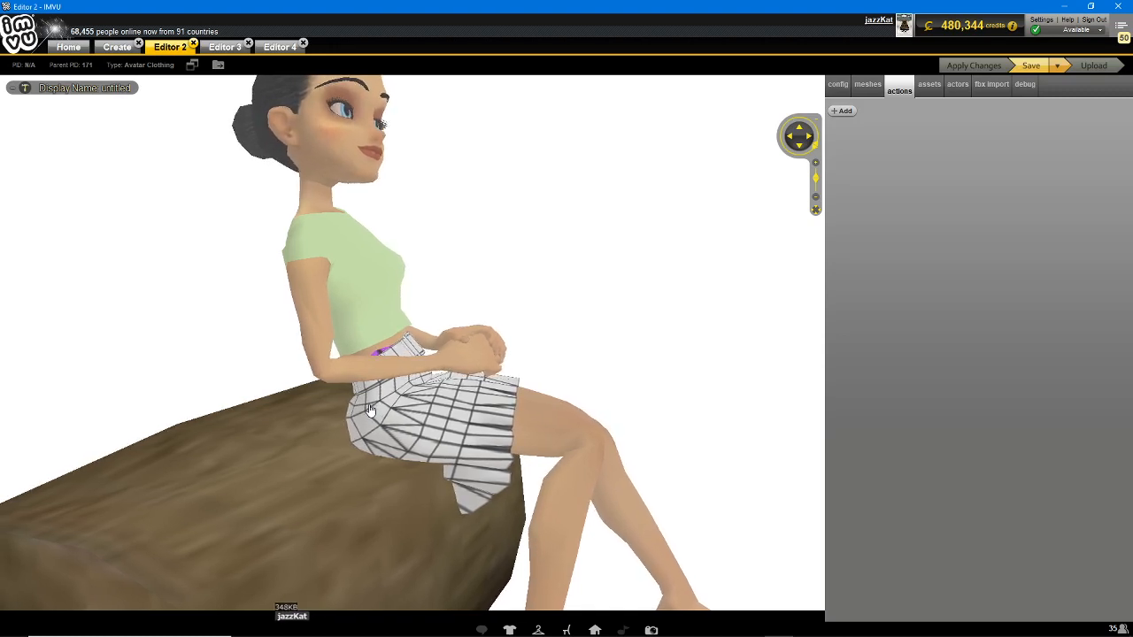
{"action": "scroll", "coordinate": [368, 410], "scroll_direction": "up", "scroll_amount": 5}
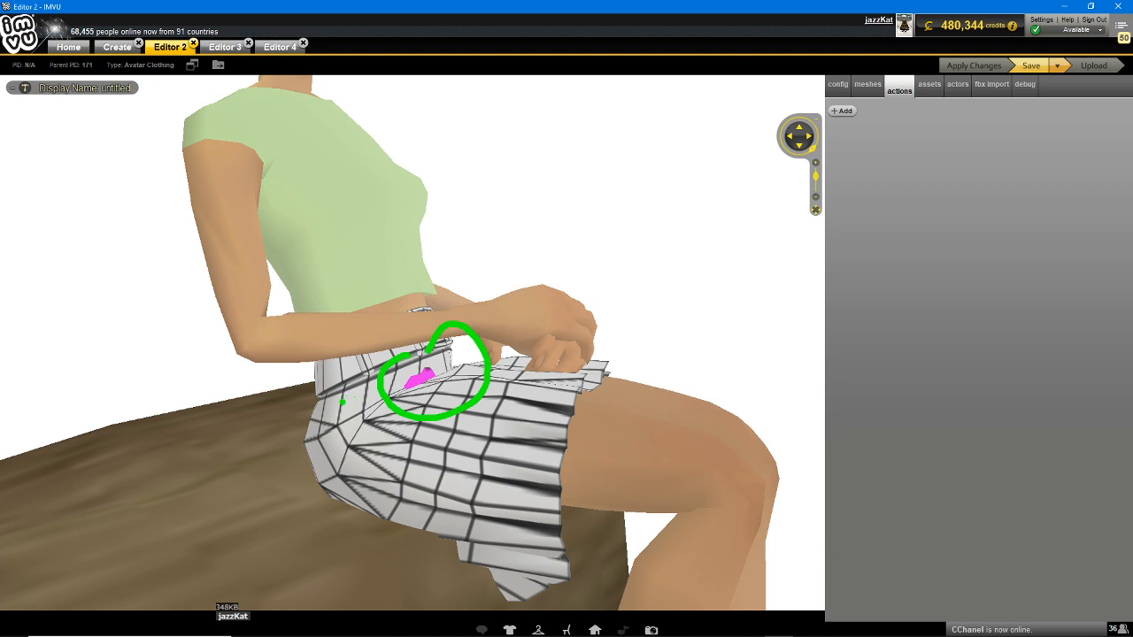
{"action": "left_click_drag", "start_coordinate": [343, 402], "coordinate": [413, 386]}
{"action": "left_click_drag", "start_coordinate": [345, 437], "coordinate": [437, 362]}
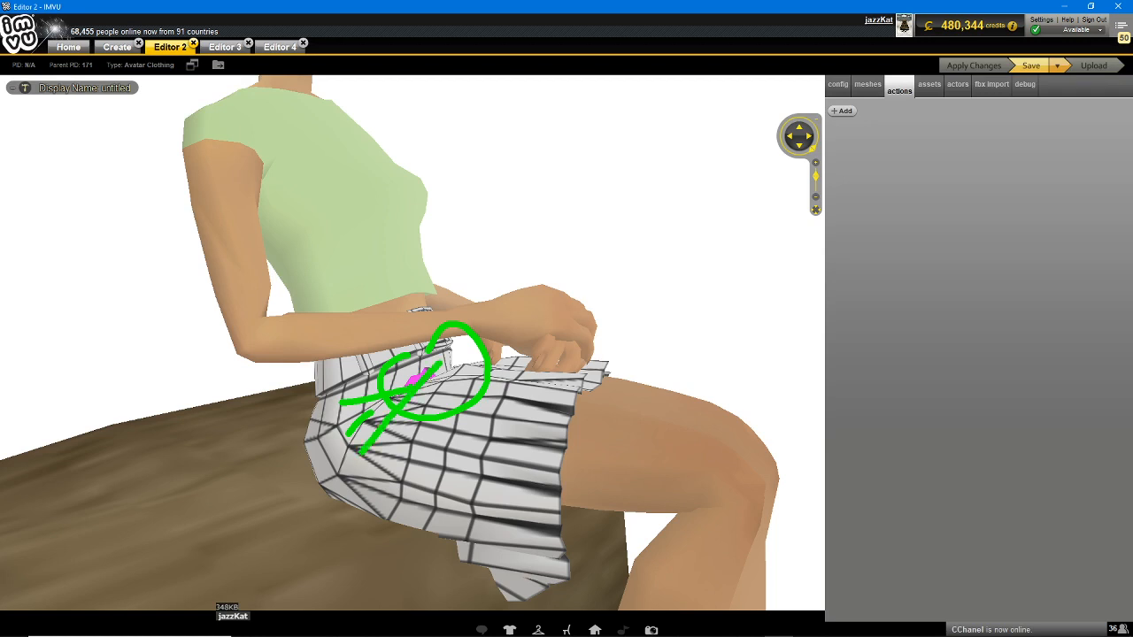
{"action": "left_click_drag", "start_coordinate": [431, 449], "coordinate": [478, 351]}
{"action": "left_click_drag", "start_coordinate": [471, 438], "coordinate": [507, 364]}
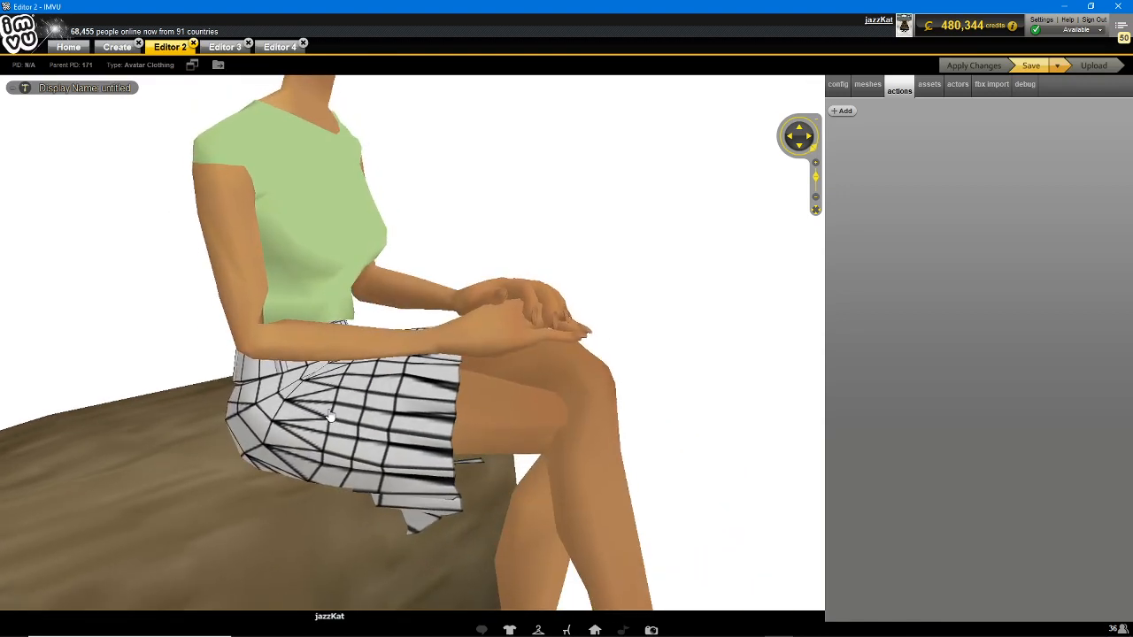
{"action": "scroll", "coordinate": [329, 416], "scroll_direction": "up", "scroll_amount": 2}
{"action": "left_click_drag", "start_coordinate": [318, 421], "coordinate": [416, 426]}
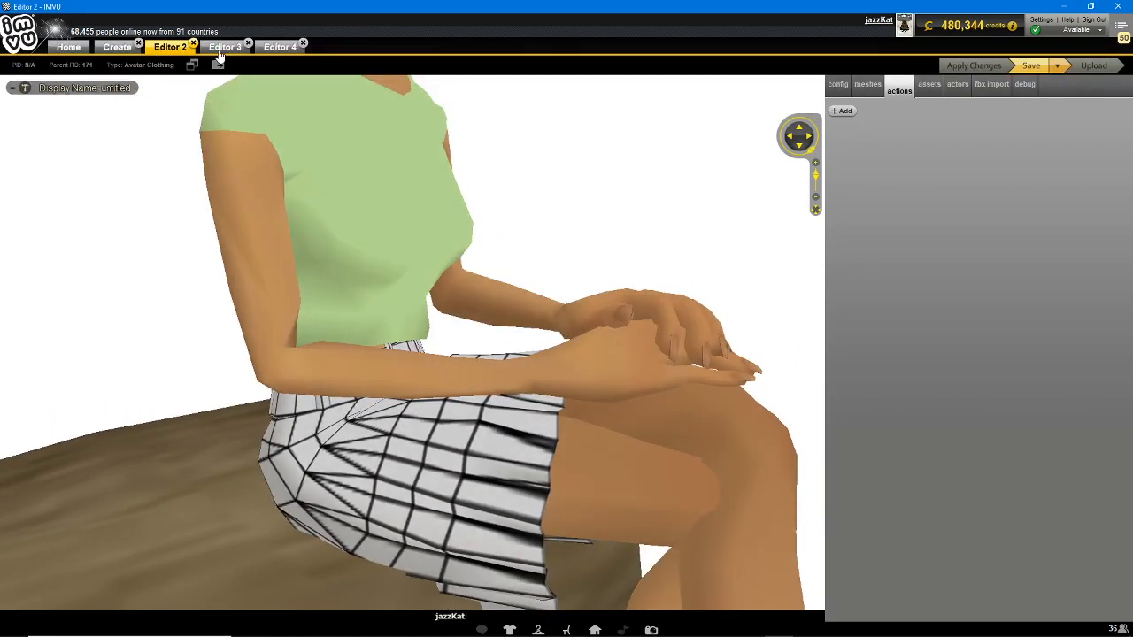
- Review the seated default avatar in Editor 3 and the Stop After options of the sit3 ensemble
{"action": "left_click", "coordinate": [223, 48]}
{"action": "left_click_drag", "start_coordinate": [315, 354], "coordinate": [405, 329]}
{"action": "scroll", "coordinate": [405, 329], "scroll_direction": "down", "scroll_amount": 3}
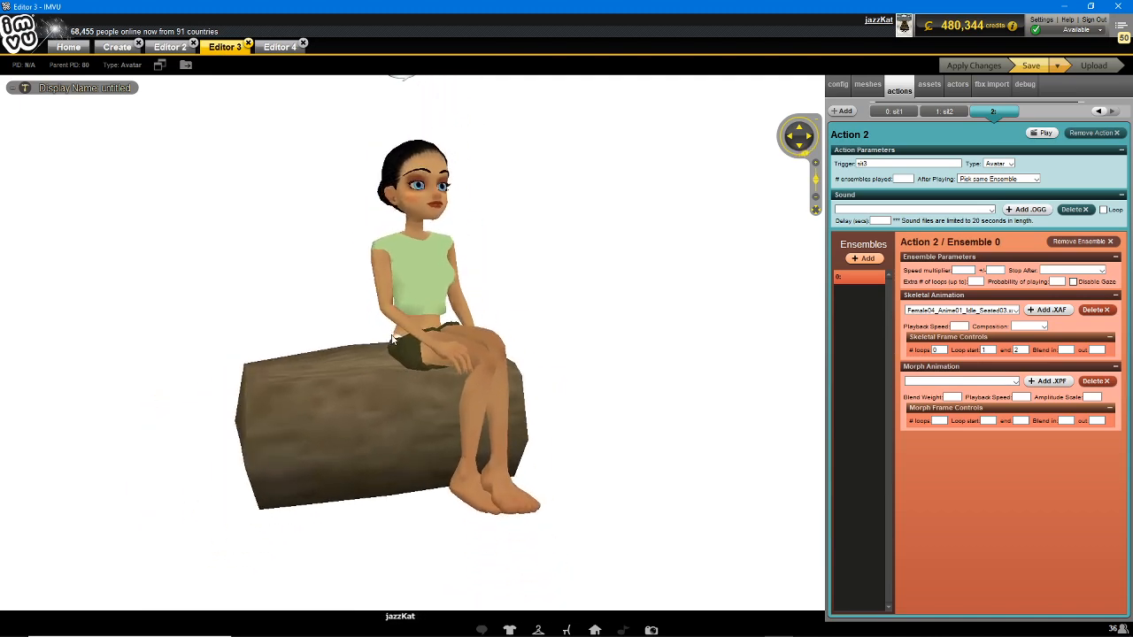
{"action": "scroll", "coordinate": [405, 329], "scroll_direction": "up", "scroll_amount": 3}
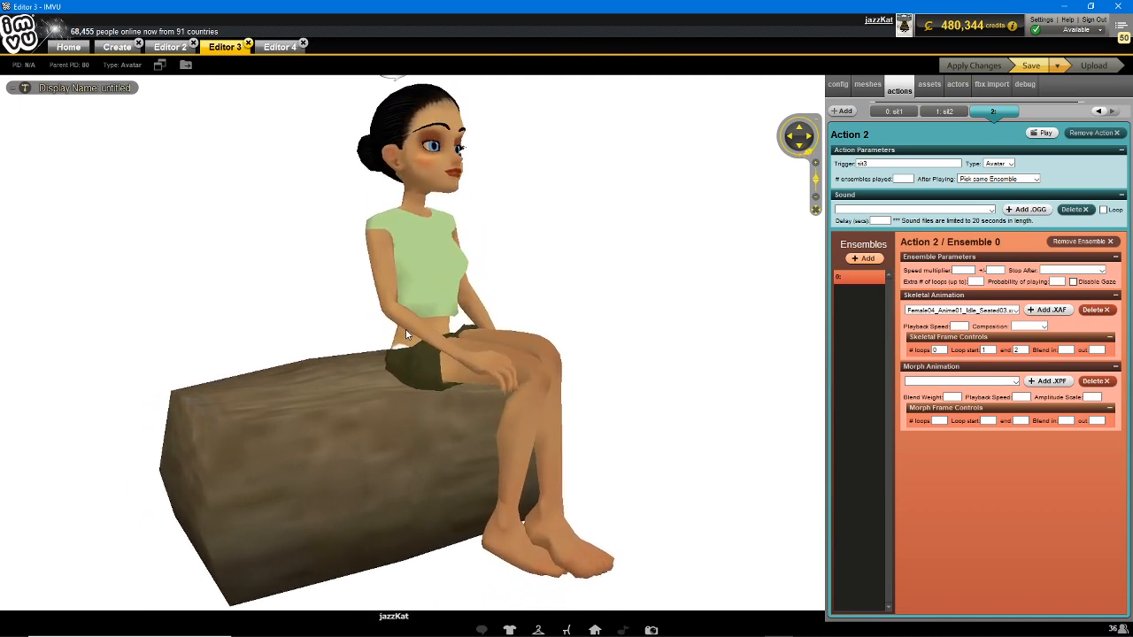
{"action": "scroll", "coordinate": [404, 331], "scroll_direction": "down", "scroll_amount": 3}
{"action": "scroll", "coordinate": [404, 331], "scroll_direction": "up", "scroll_amount": 3}
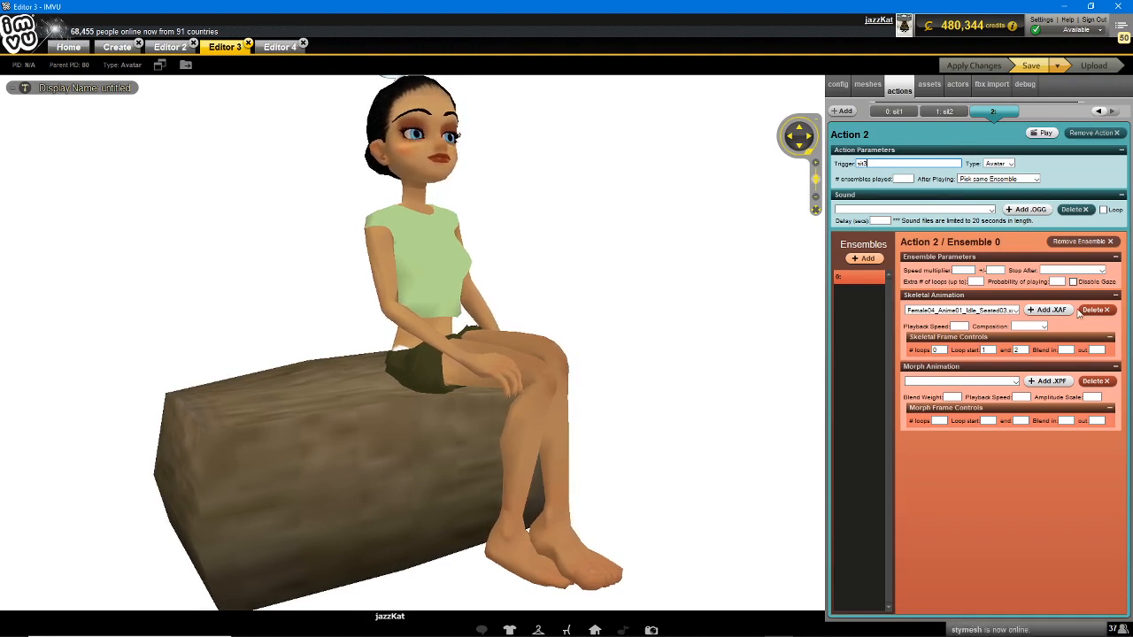
{"action": "left_click", "coordinate": [1090, 270]}
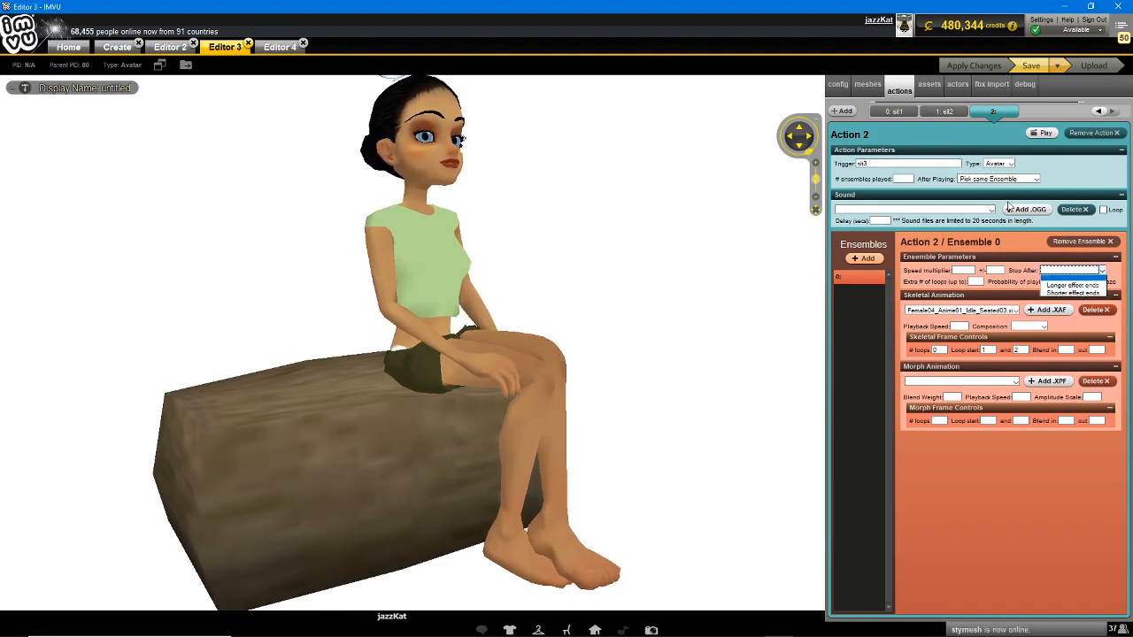
{"action": "left_click", "coordinate": [1079, 163]}
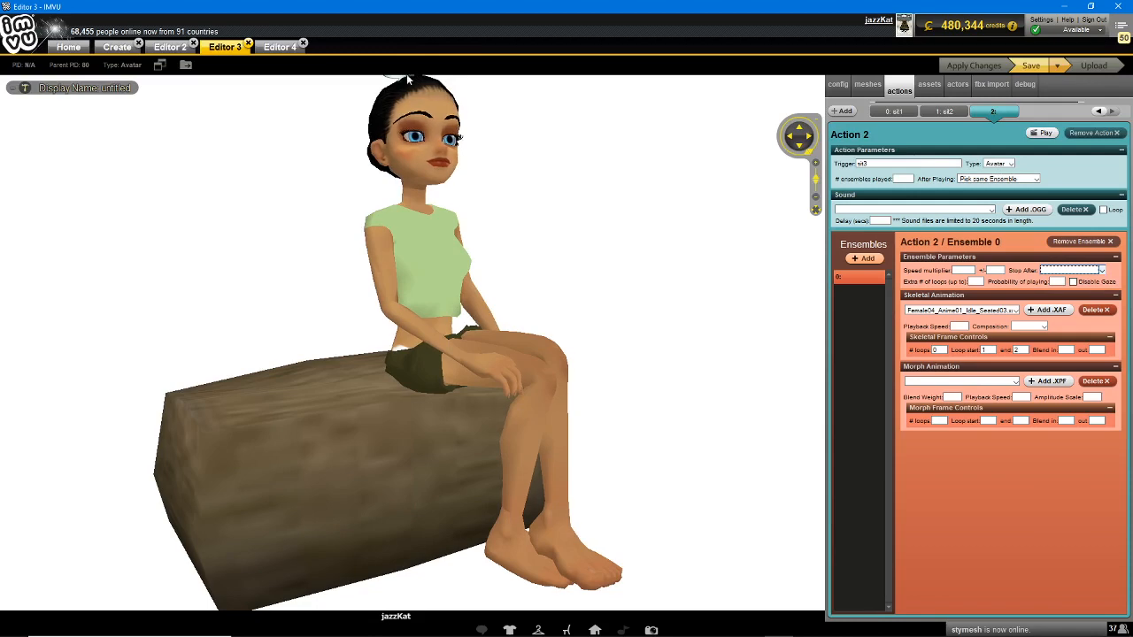
- Derive a new product from the male avatar, product ID 191
{"action": "left_click", "coordinate": [118, 49]}
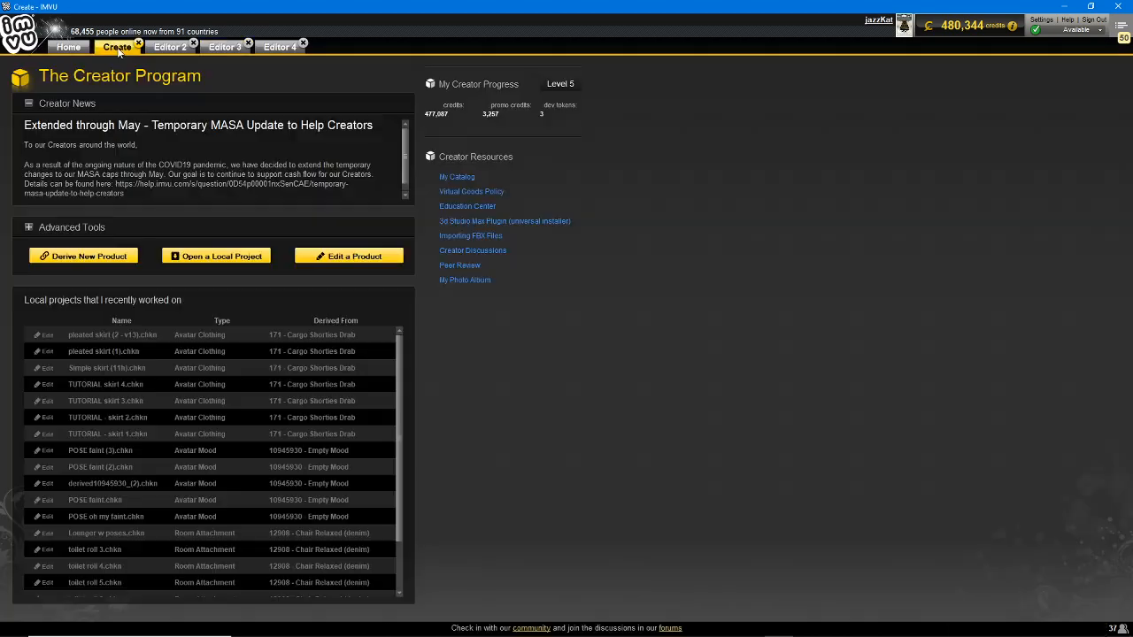
{"action": "left_click", "coordinate": [85, 257]}
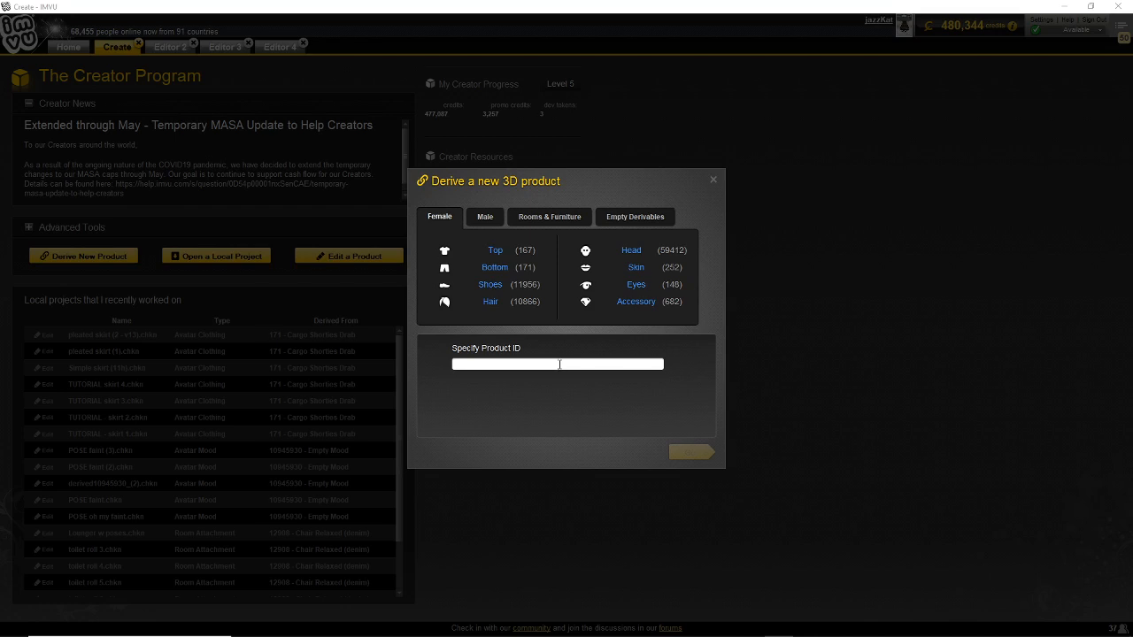
{"action": "type", "text": "80"}
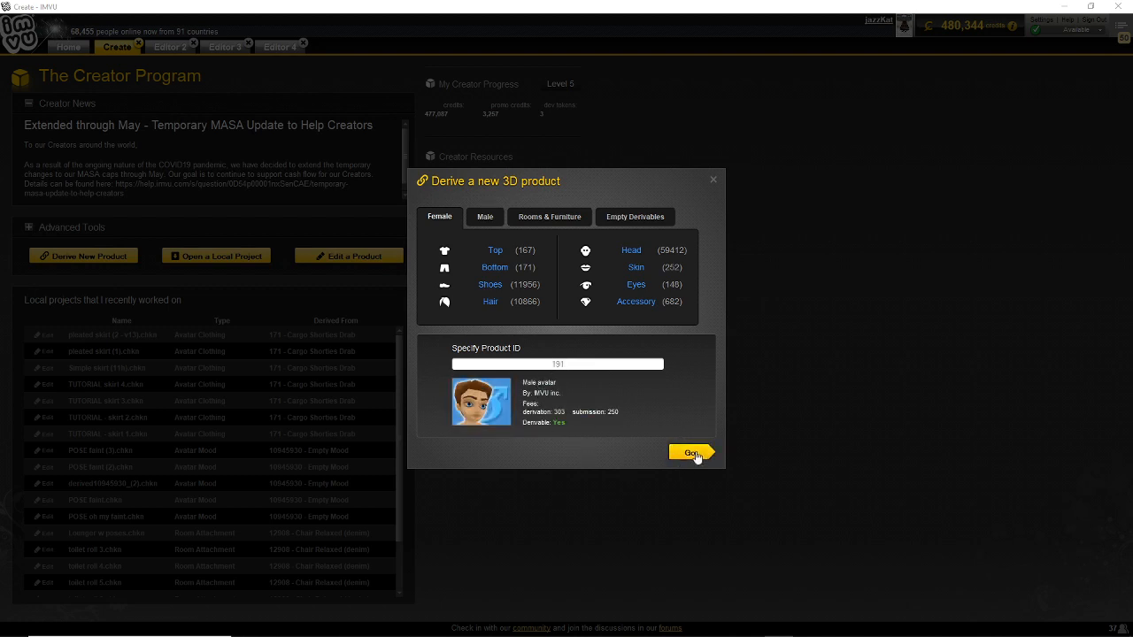
{"action": "left_click", "coordinate": [692, 454]}
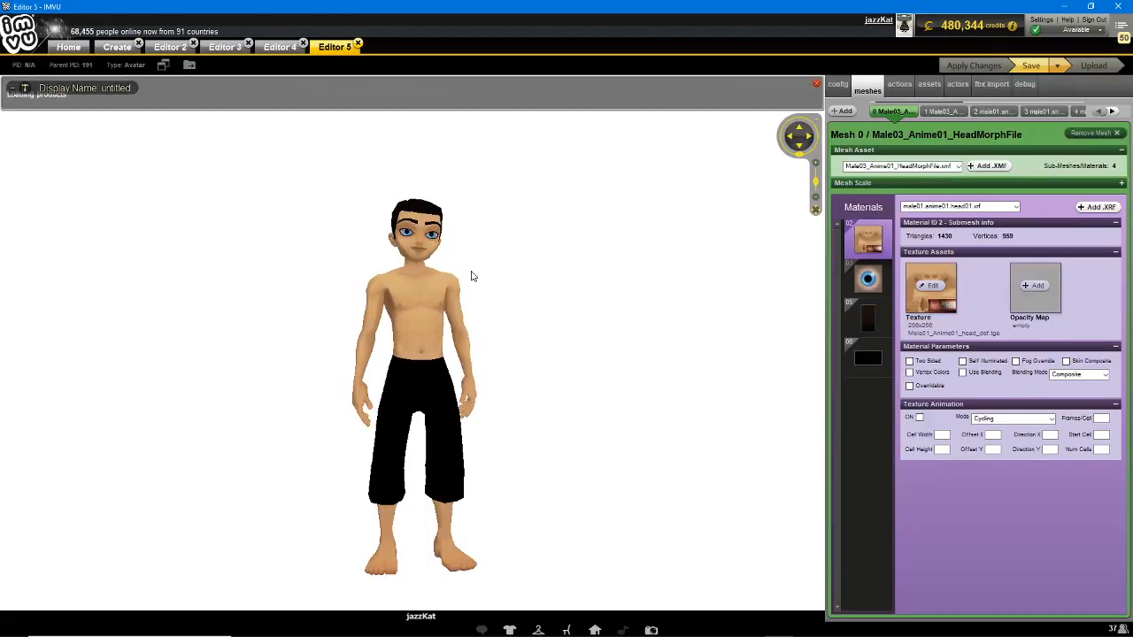
- Inspect the newly derived male avatar in Editor 5 from several angles and distances
{"action": "left_click_drag", "start_coordinate": [413, 316], "coordinate": [435, 338]}
{"action": "scroll", "coordinate": [402, 374], "scroll_direction": "up", "scroll_amount": 3}
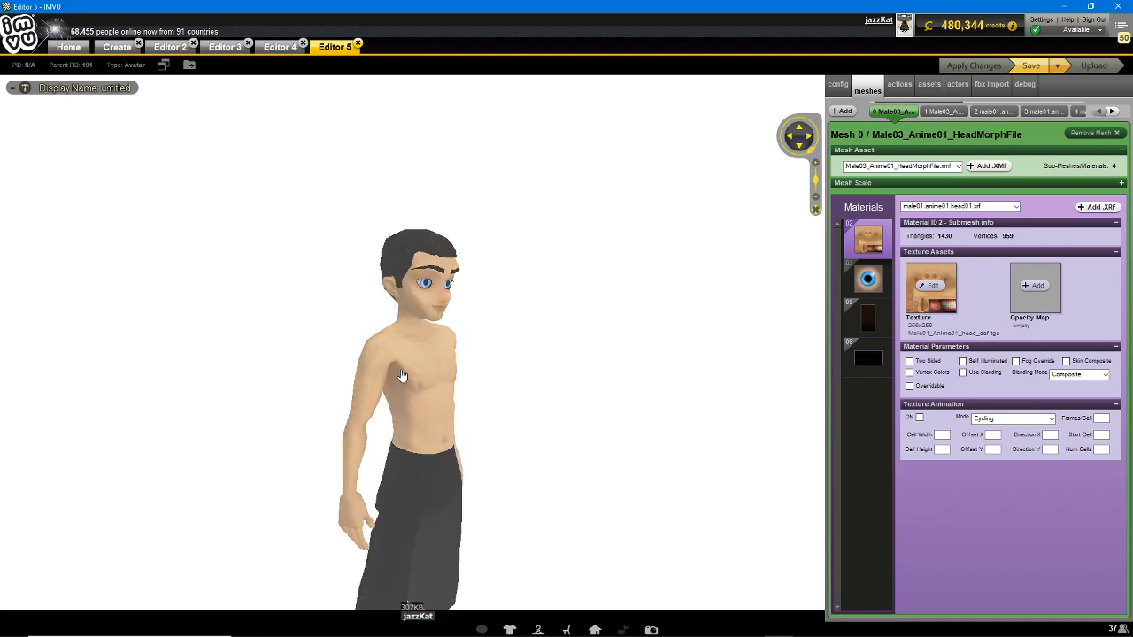
{"action": "scroll", "coordinate": [402, 374], "scroll_direction": "down", "scroll_amount": 1}
{"action": "left_click_drag", "start_coordinate": [402, 375], "coordinate": [399, 339]}
{"action": "scroll", "coordinate": [400, 339], "scroll_direction": "down", "scroll_amount": 1}
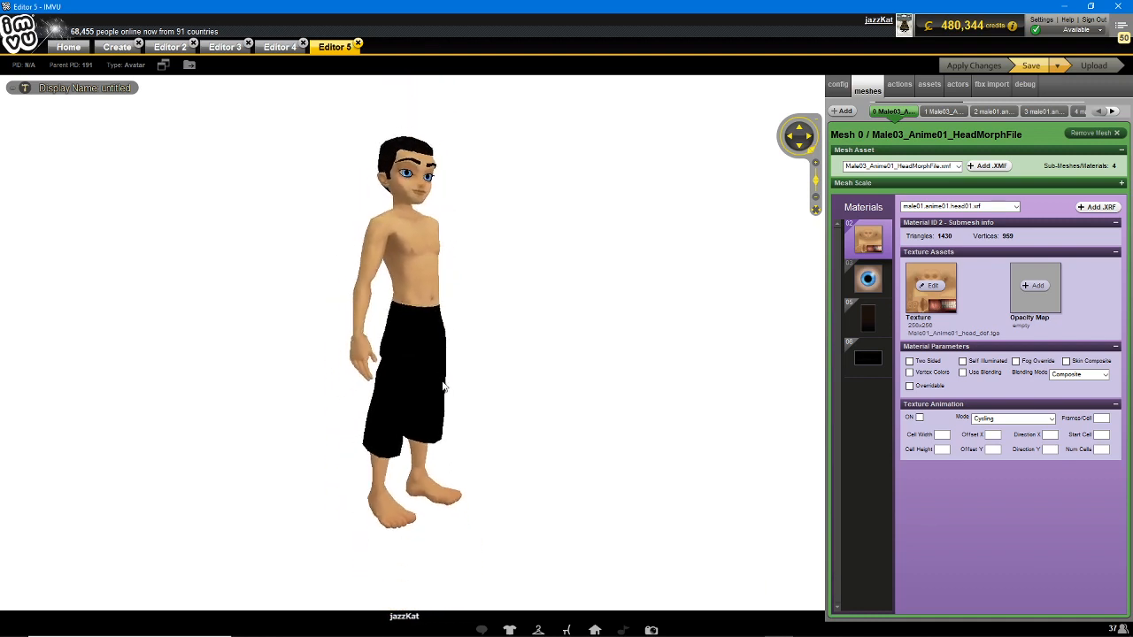
{"action": "left_click_drag", "start_coordinate": [444, 387], "coordinate": [428, 374]}
{"action": "scroll", "coordinate": [429, 374], "scroll_direction": "up", "scroll_amount": 1}
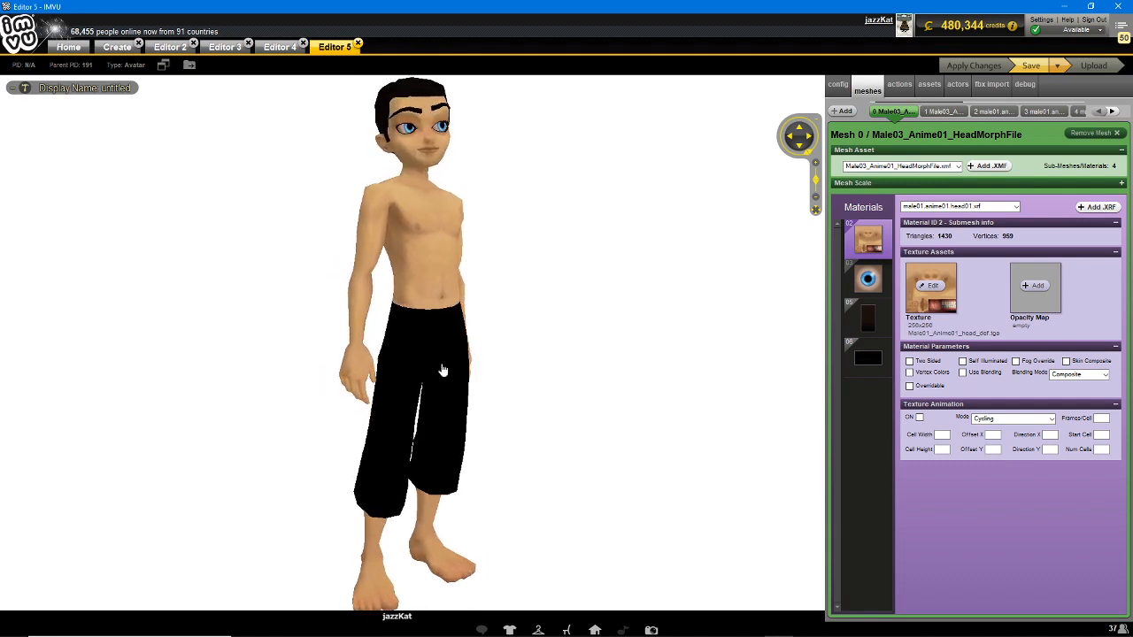
- Review the male avatar's stance.Standing action in Editor 5, including the settings of its ensembles 3 and 4
{"action": "left_click", "coordinate": [899, 86]}
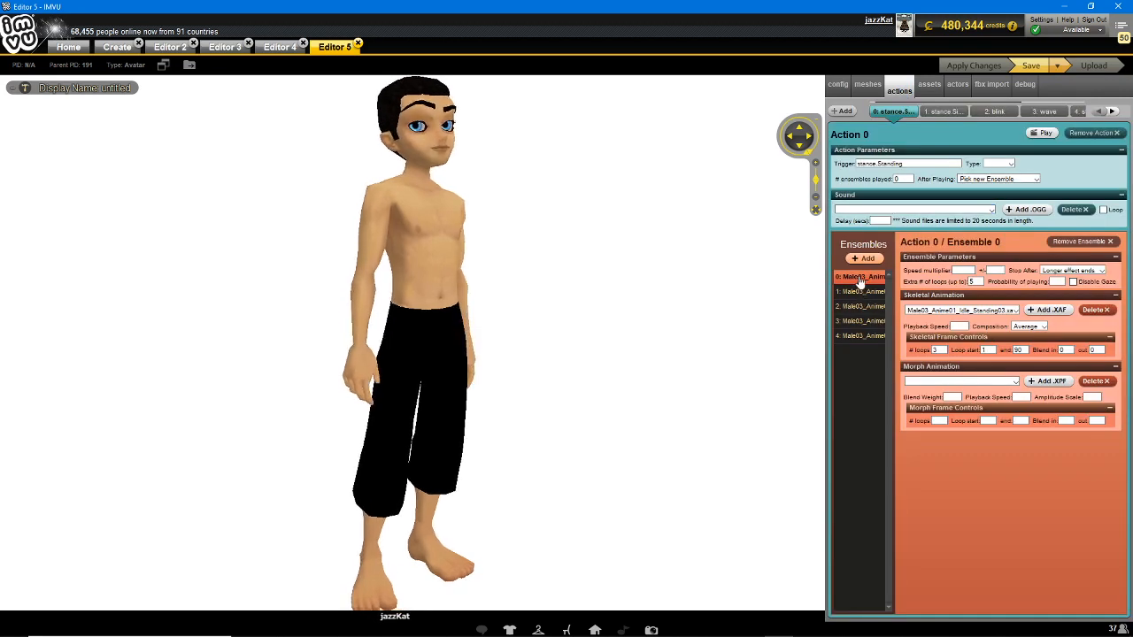
{"action": "left_click", "coordinate": [858, 321]}
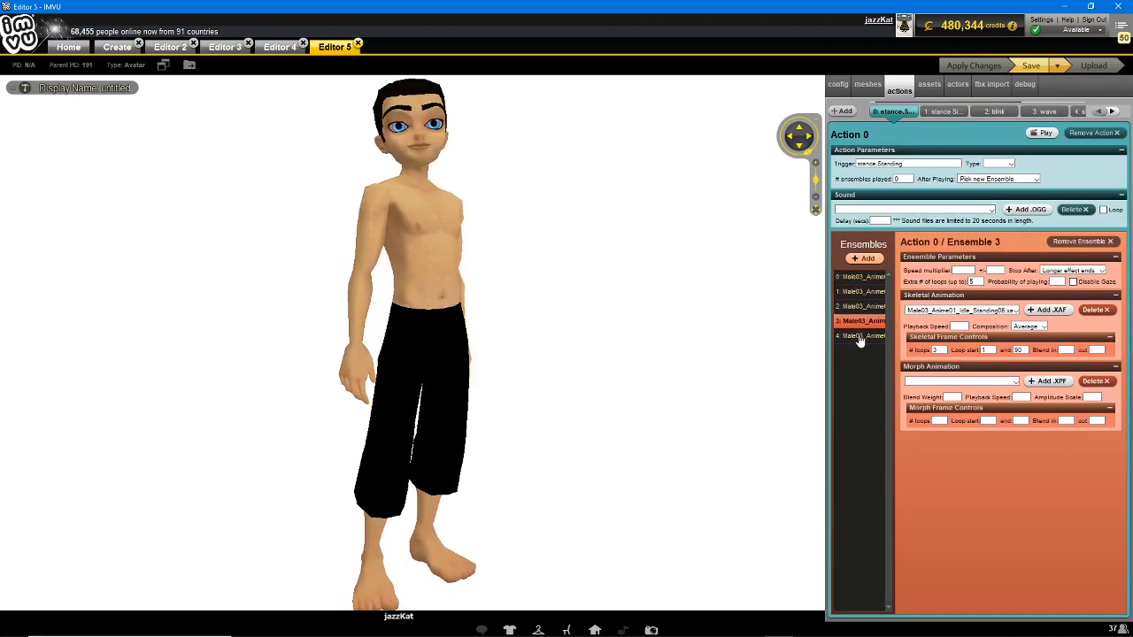
{"action": "left_click", "coordinate": [859, 337]}
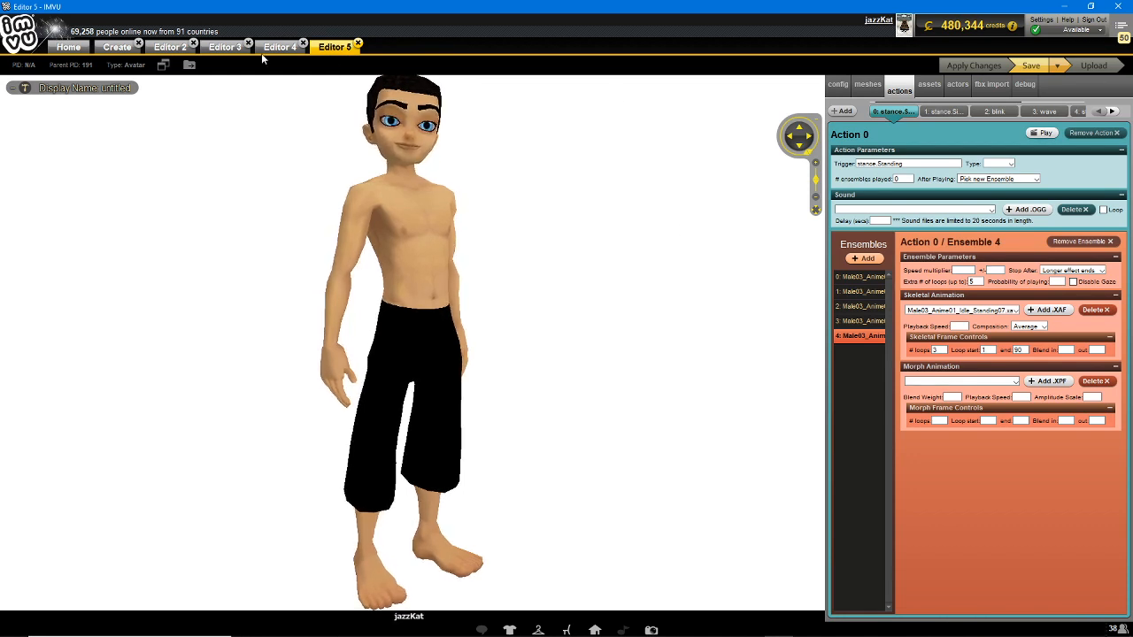
- Compare the avatars in Editors 3, 4 and 5, and examine the seated pose on the log in Editor 3
{"action": "left_click", "coordinate": [226, 48]}
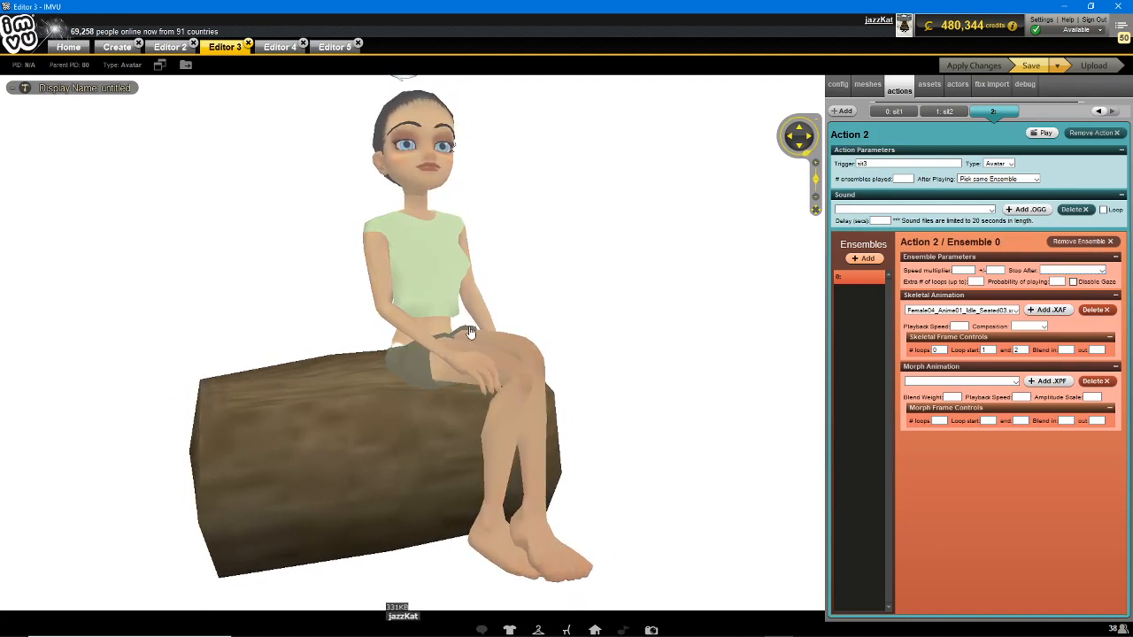
{"action": "left_click", "coordinate": [333, 49]}
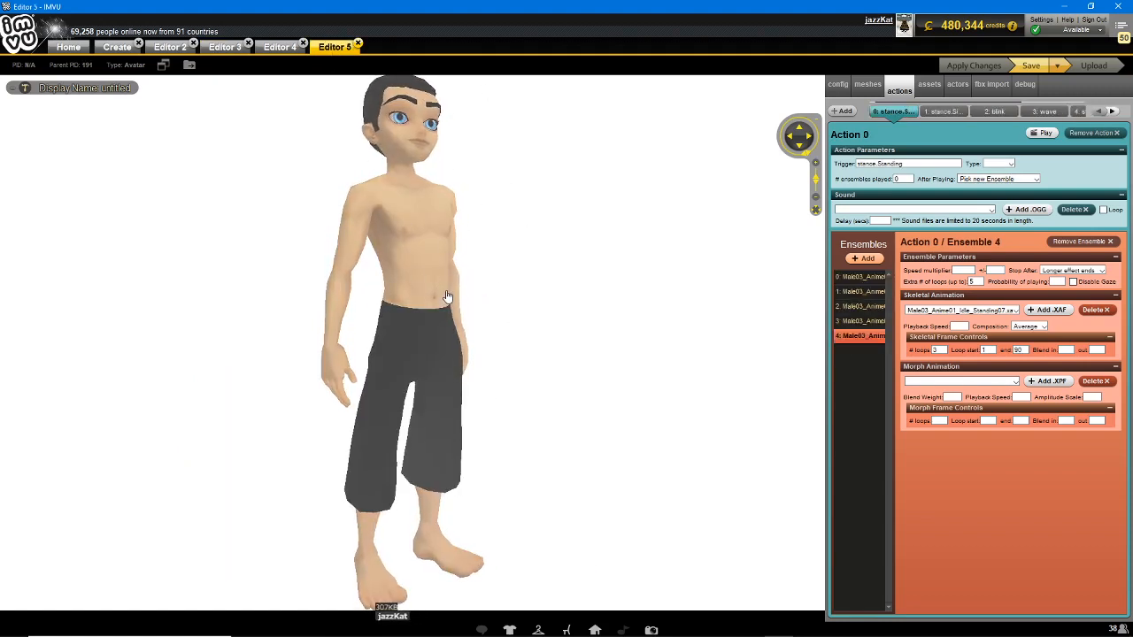
{"action": "left_click", "coordinate": [280, 47]}
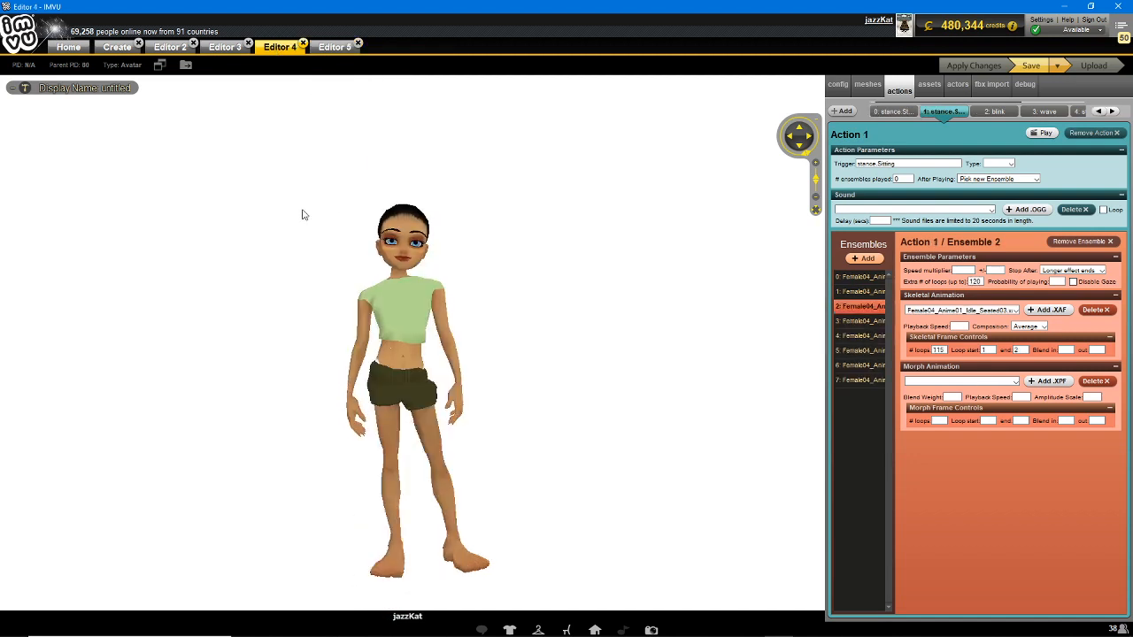
{"action": "left_click", "coordinate": [222, 47]}
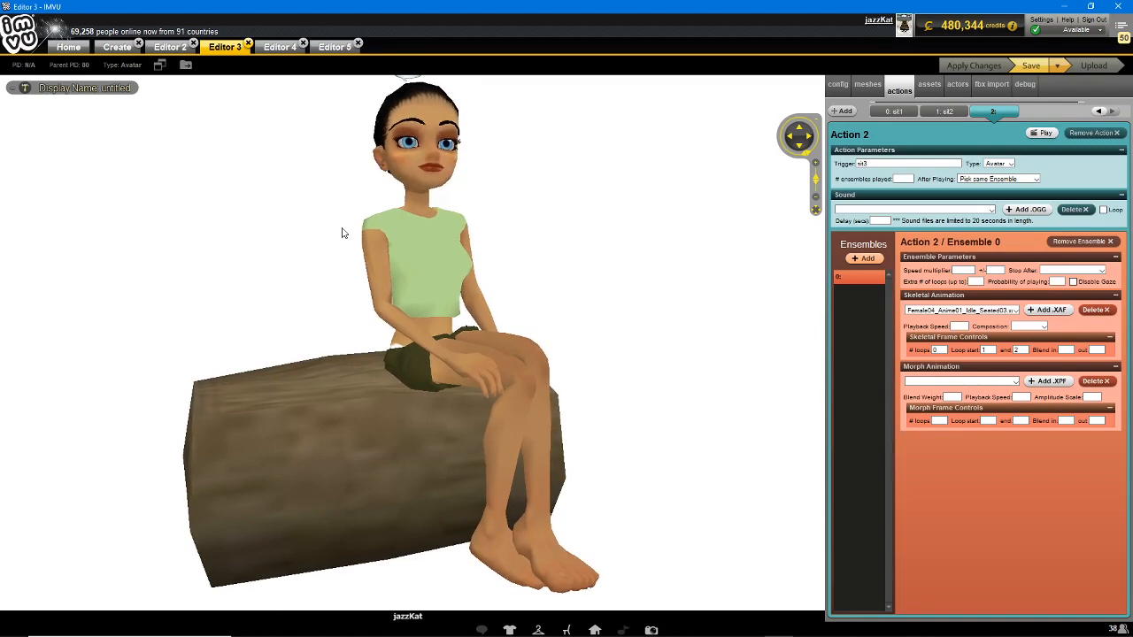
{"action": "scroll", "coordinate": [271, 313], "scroll_direction": "up", "scroll_amount": 5}
{"action": "scroll", "coordinate": [286, 286], "scroll_direction": "down", "scroll_amount": 3}
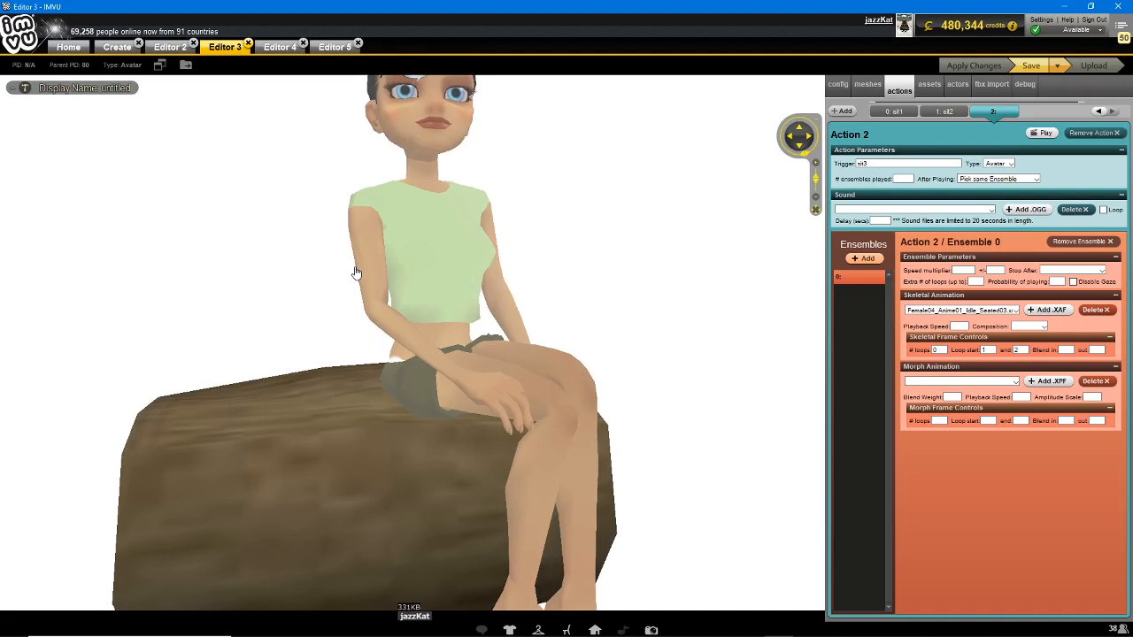
{"action": "scroll", "coordinate": [363, 273], "scroll_direction": "down", "scroll_amount": 5}
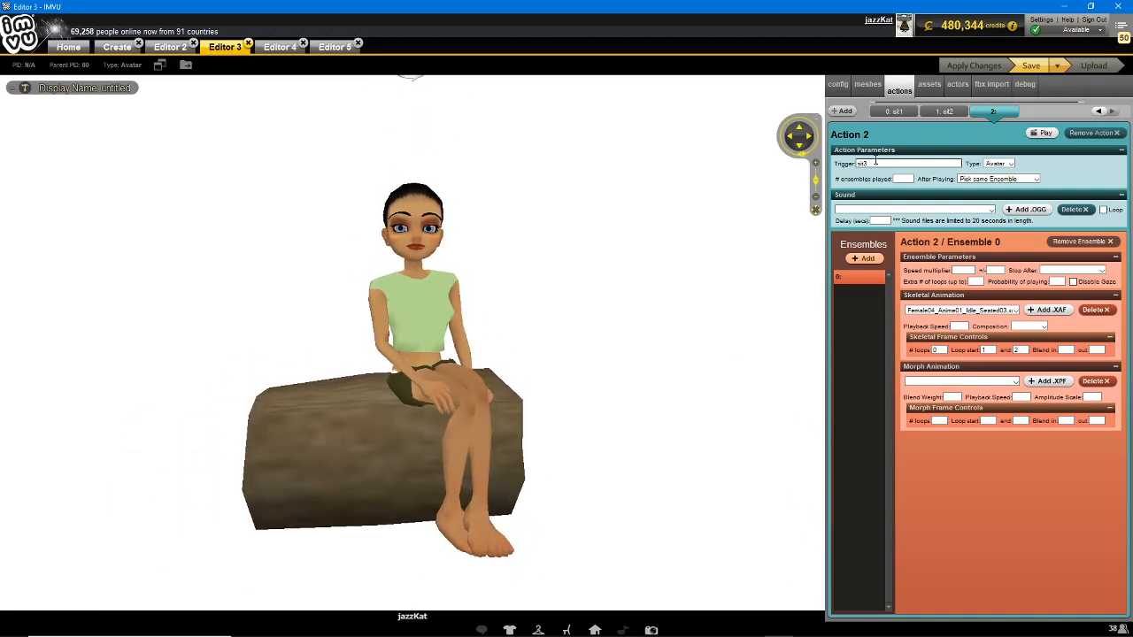
- Set the sit3 ensemble's skeletal animation composition to Replace and apply the change
{"action": "left_click", "coordinate": [1103, 272]}
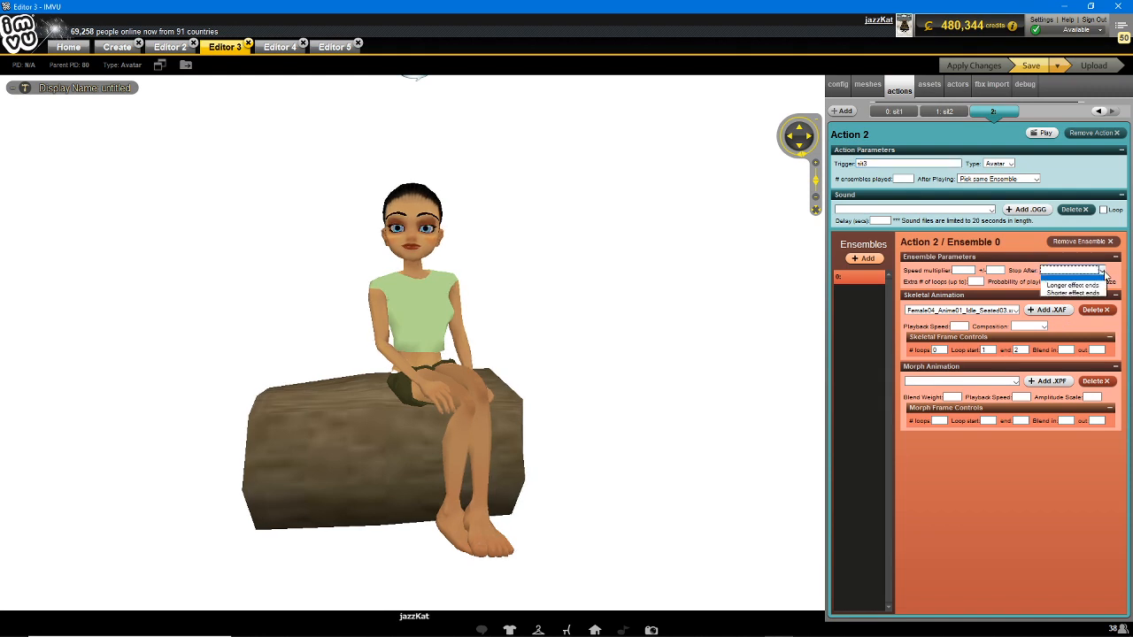
{"action": "left_click", "coordinate": [1111, 276]}
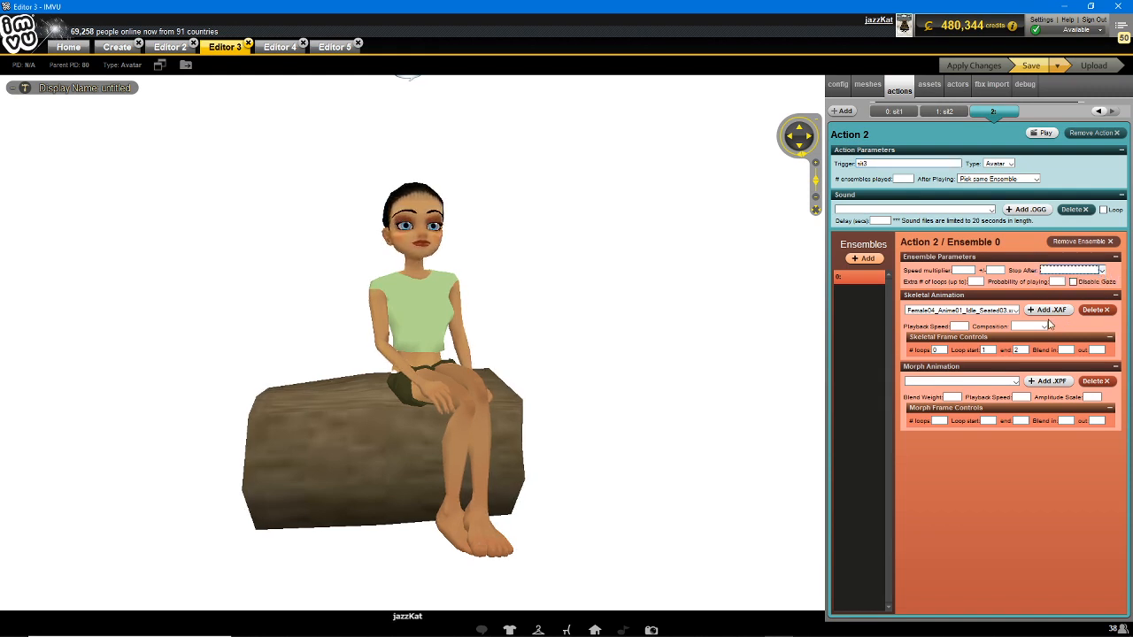
{"action": "left_click", "coordinate": [1043, 327]}
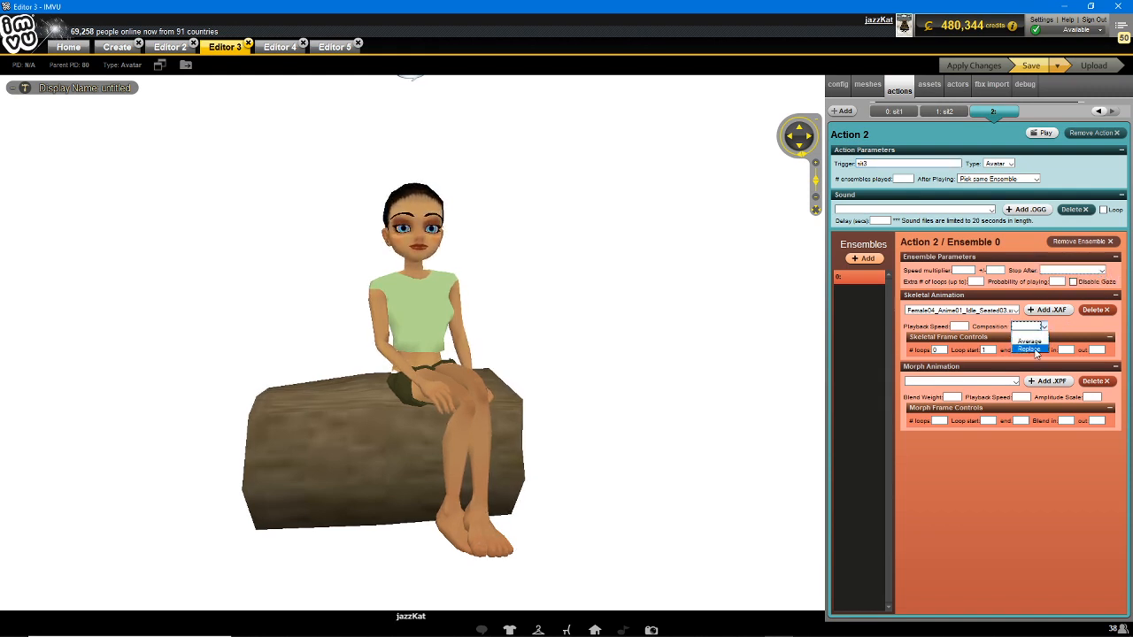
{"action": "left_click", "coordinate": [1030, 349]}
{"action": "left_click", "coordinate": [975, 67]}
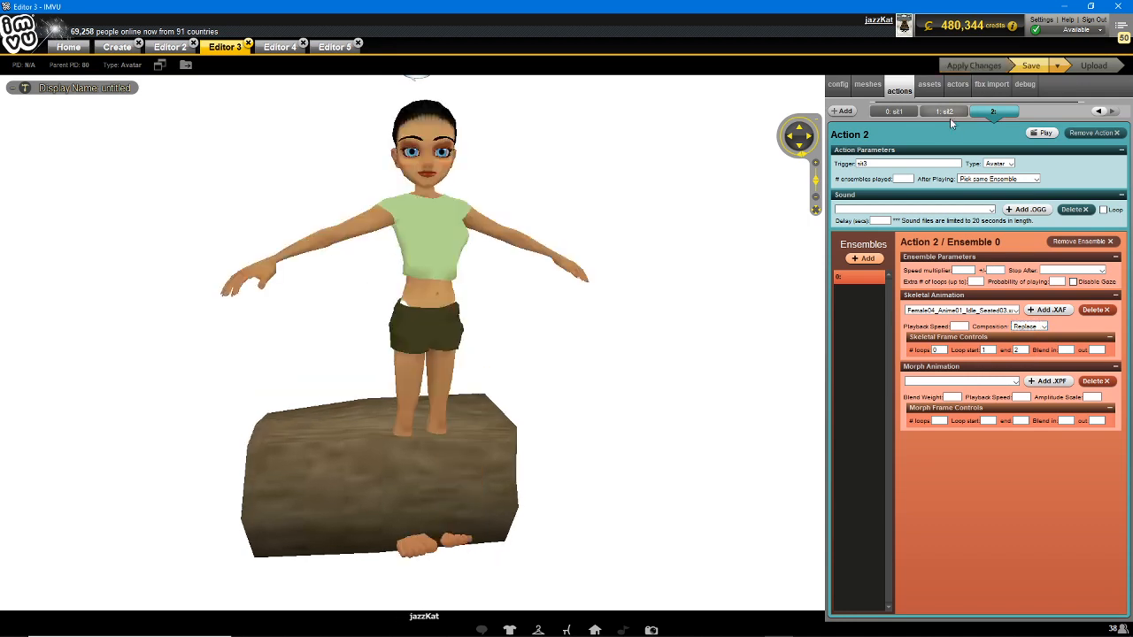
- Set the sit2 ensemble's skeletal animation composition to Replace and apply the change
{"action": "left_click", "coordinate": [945, 112]}
{"action": "left_click", "coordinate": [1044, 327]}
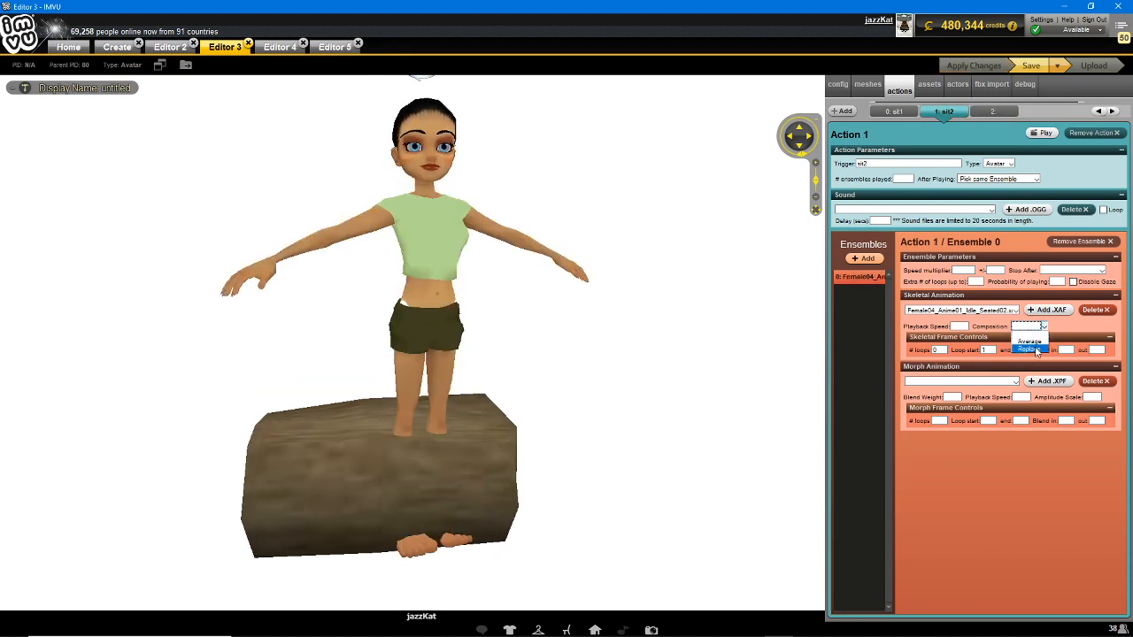
{"action": "left_click", "coordinate": [1029, 350]}
{"action": "left_click", "coordinate": [973, 66]}
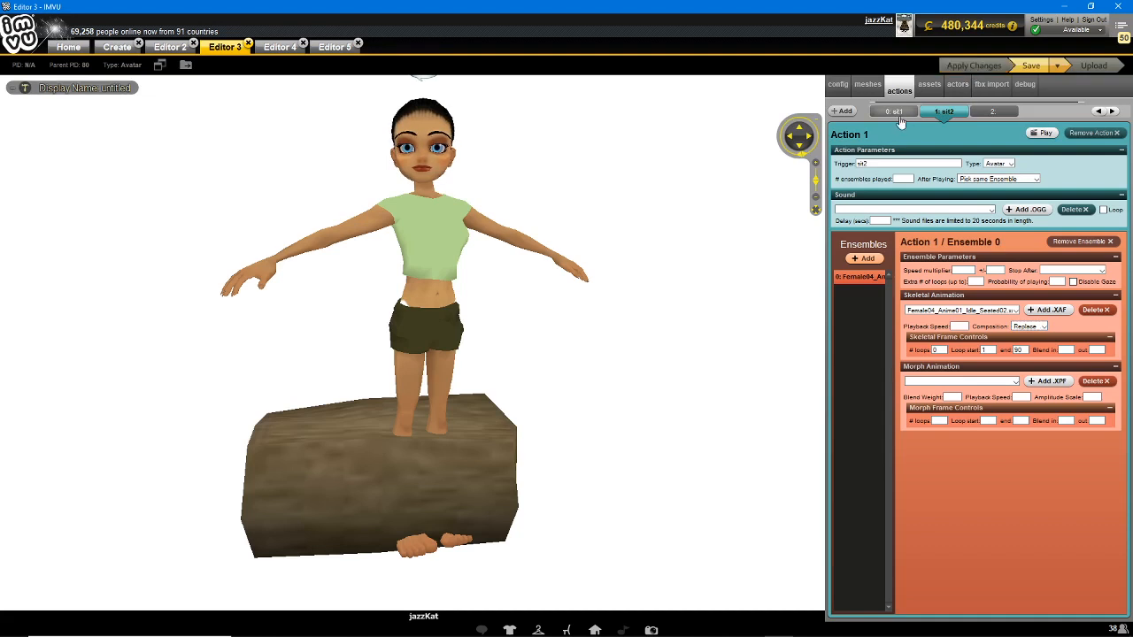
- Set the sit1 ensemble's skeletal animation composition to Replace and apply the change
{"action": "left_click", "coordinate": [894, 111]}
{"action": "left_click", "coordinate": [1045, 327]}
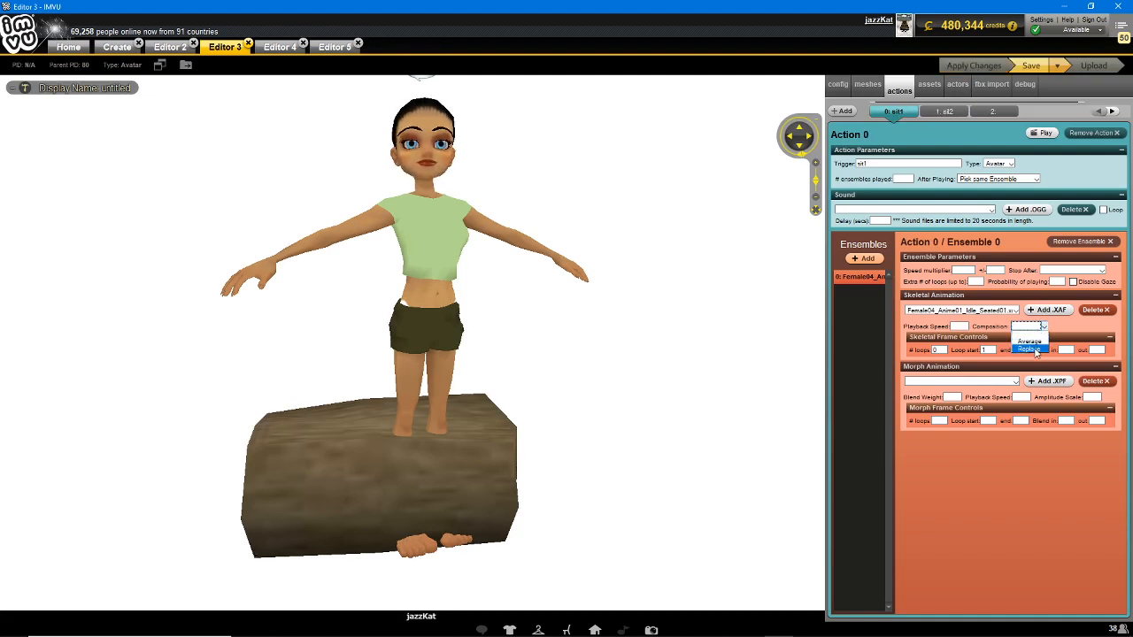
{"action": "left_click", "coordinate": [1030, 349]}
{"action": "left_click", "coordinate": [973, 67]}
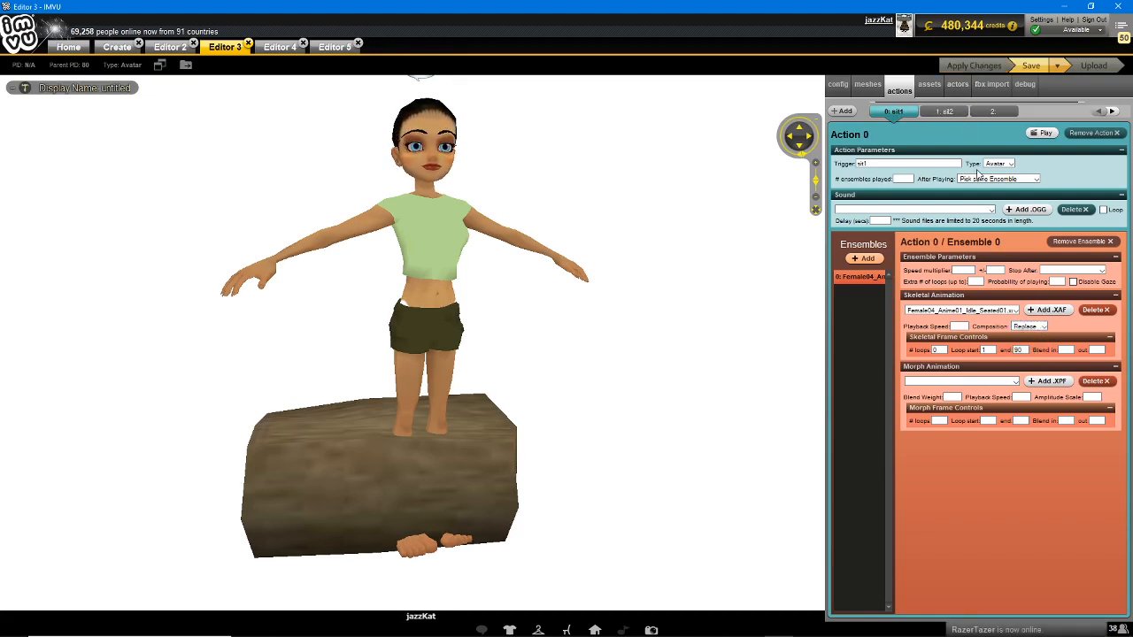
- Test the updated poses on the avatar by sending the sit1 and sit2 triggers in chat
{"action": "scroll", "coordinate": [656, 358], "scroll_direction": "up", "scroll_amount": 2}
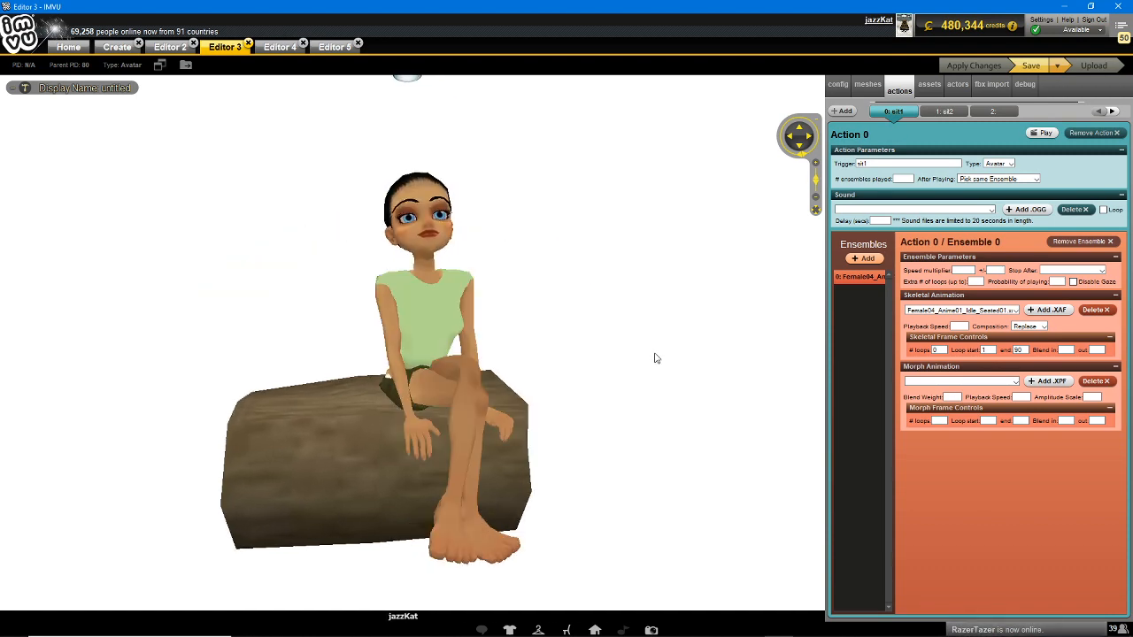
{"action": "mouse_move", "coordinate": [531, 359]}
{"action": "left_mouse_down"}
{"action": "mouse_move", "coordinate": [470, 347]}
{"action": "mouse_move", "coordinate": [536, 353]}
{"action": "left_mouse_up"}
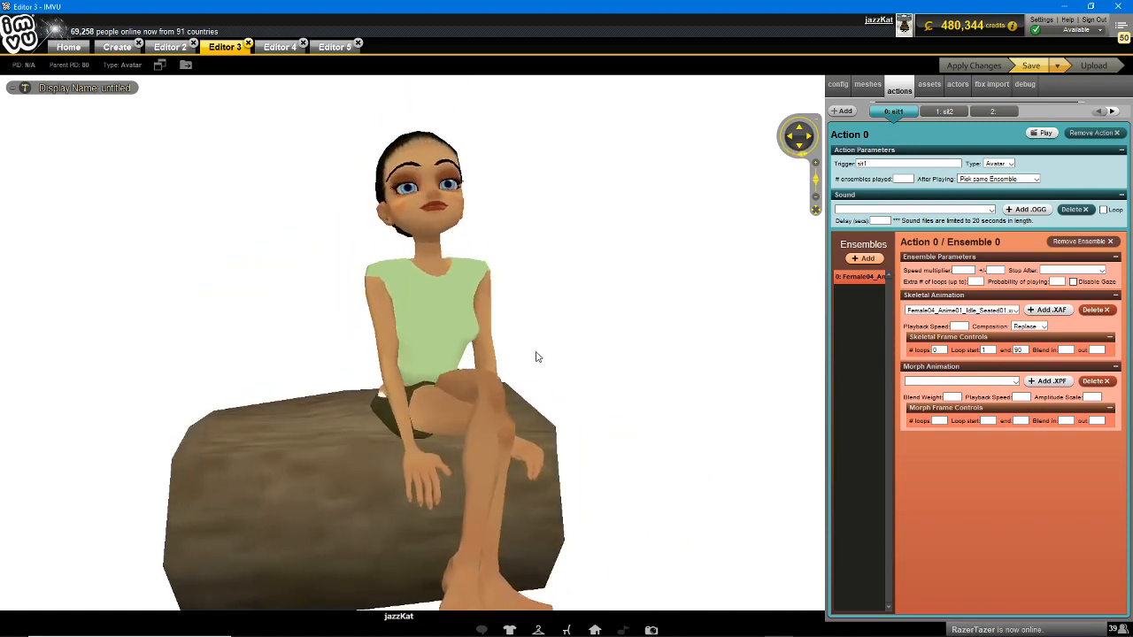
{"action": "scroll", "coordinate": [538, 358], "scroll_direction": "down", "scroll_amount": 1}
{"action": "type", "text": "sit"}
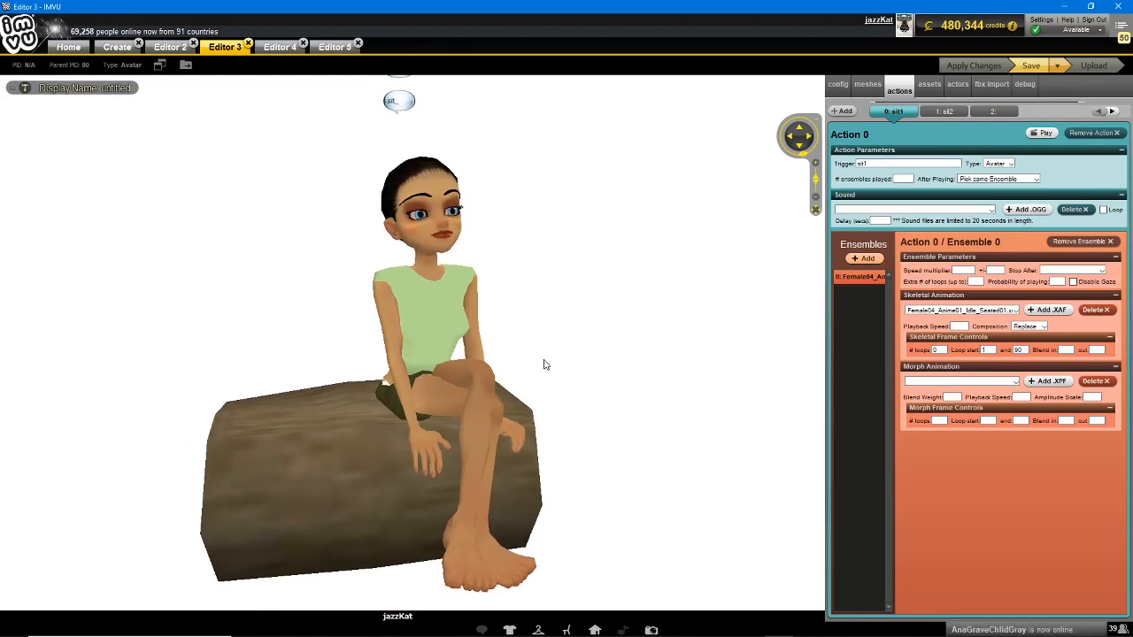
{"action": "type", "text": "1"}
{"action": "key", "text": "Return"}
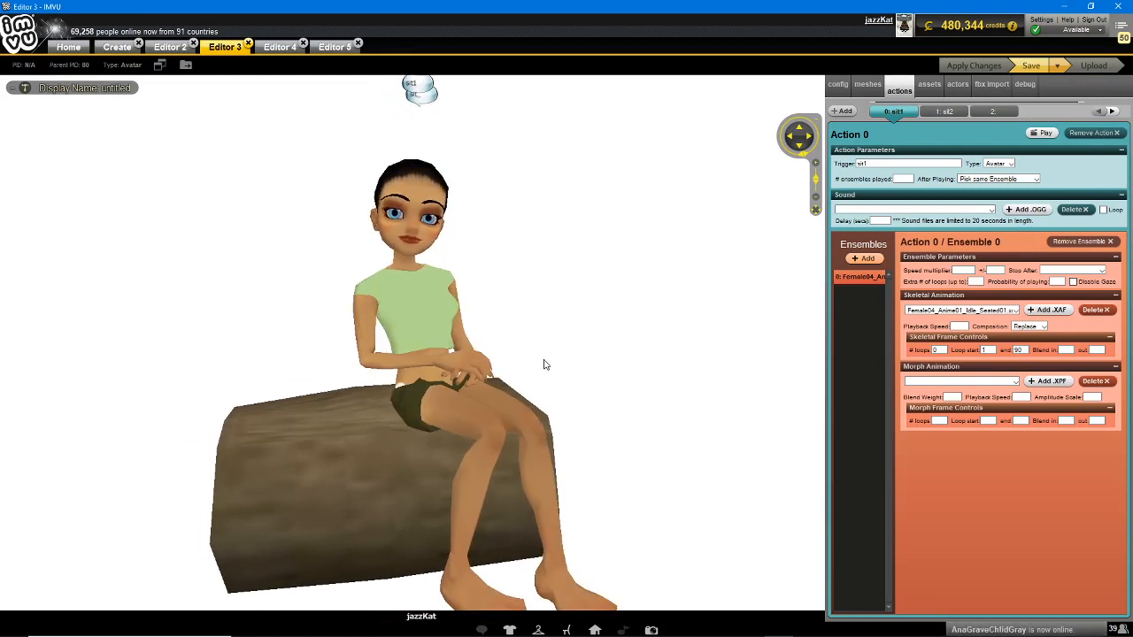
{"action": "type", "text": "sit2"}
{"action": "key", "text": "Return"}
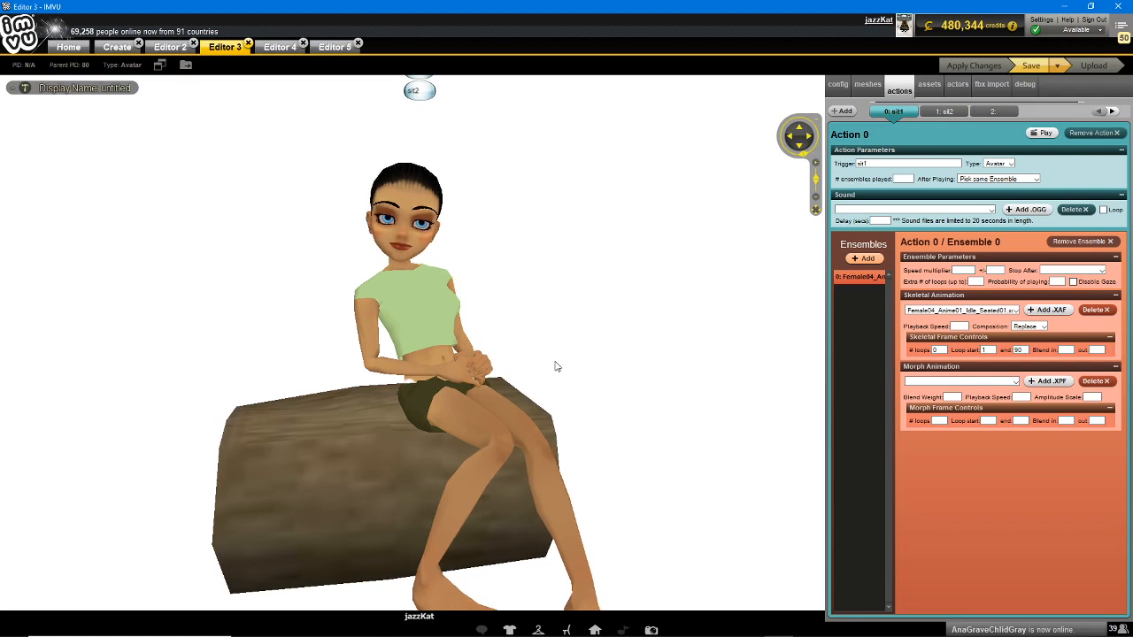
- Inspect the avatar's sit2 pose on the log from several angles and distances
{"action": "scroll", "coordinate": [549, 366], "scroll_direction": "down", "scroll_amount": 1}
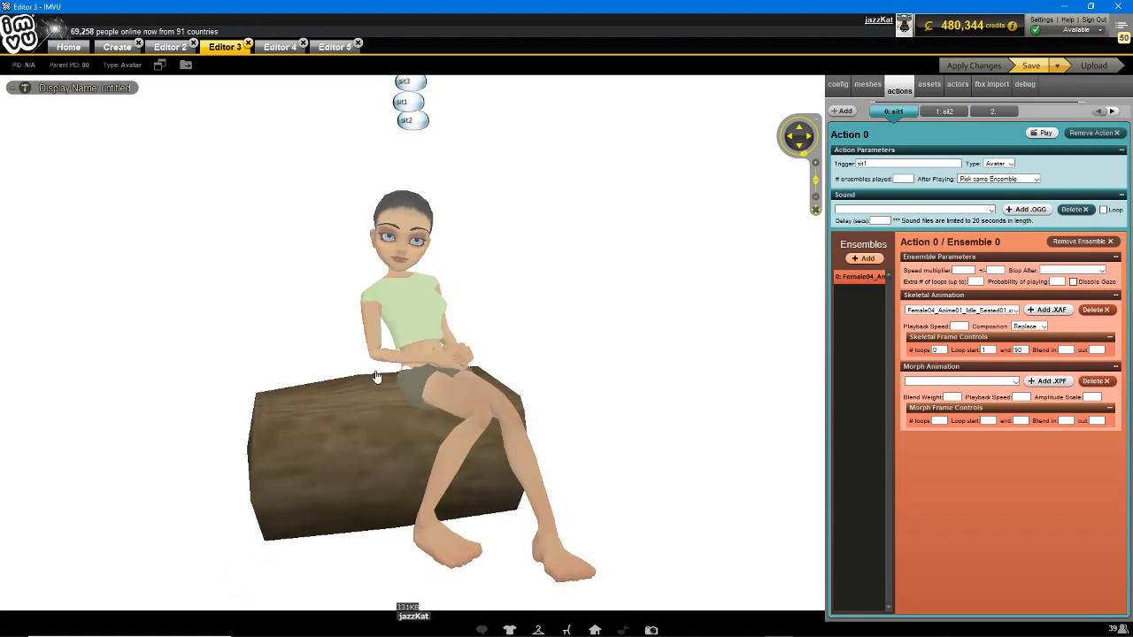
{"action": "left_click_drag", "start_coordinate": [541, 392], "coordinate": [557, 393]}
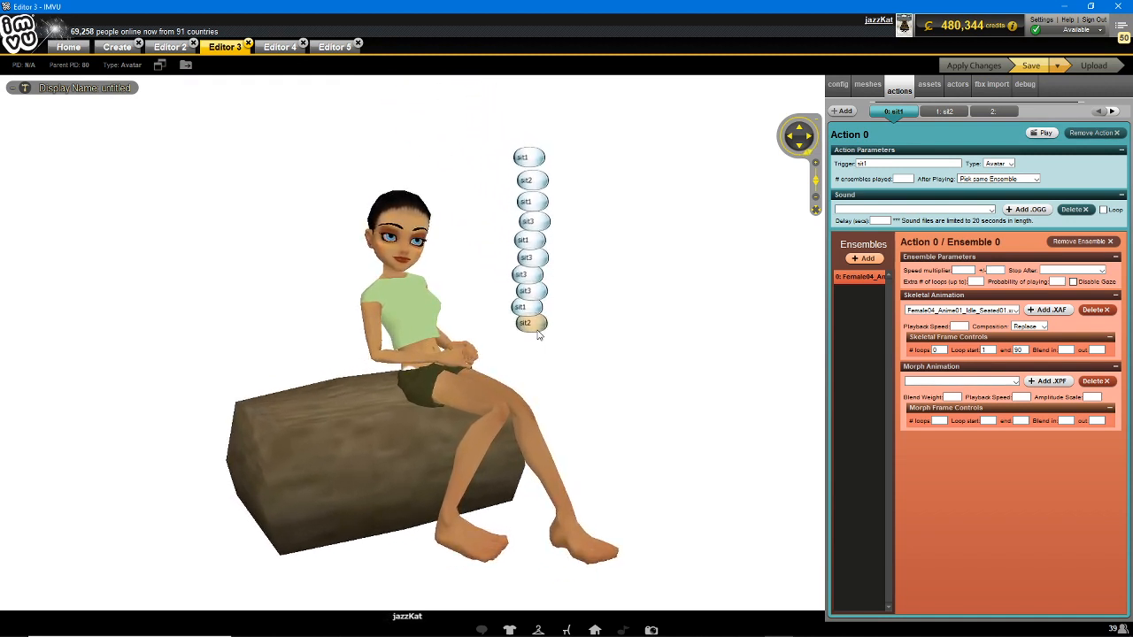
{"action": "scroll", "coordinate": [523, 412], "scroll_direction": "up", "scroll_amount": 3}
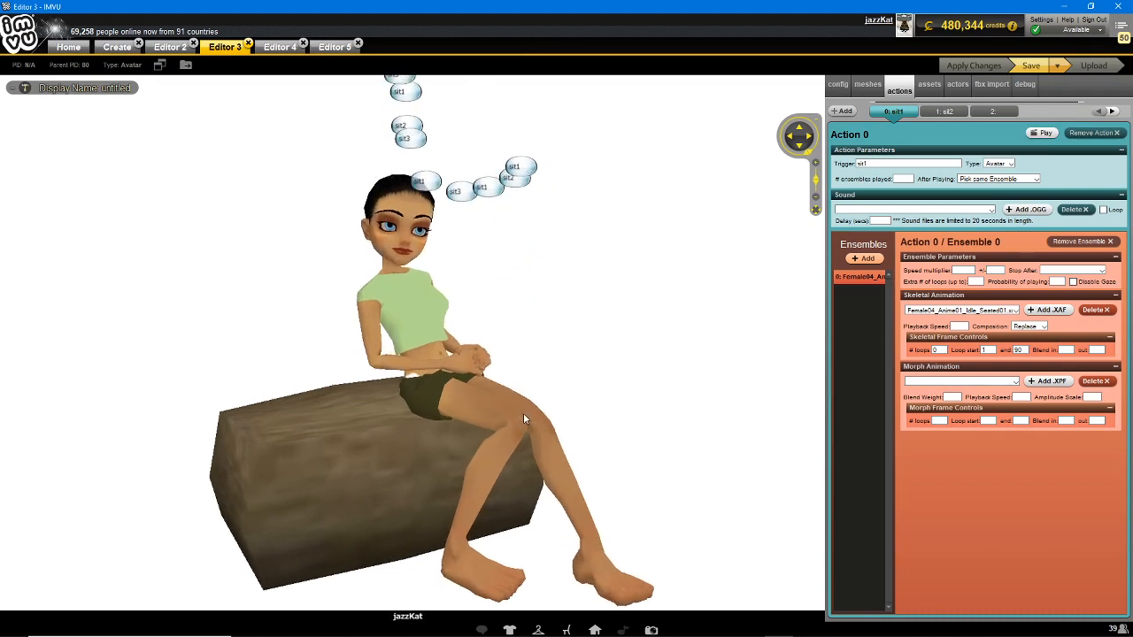
{"action": "mouse_move", "coordinate": [523, 413]}
{"action": "left_mouse_down"}
{"action": "mouse_move", "coordinate": [650, 410]}
{"action": "mouse_move", "coordinate": [484, 406]}
{"action": "mouse_move", "coordinate": [534, 414]}
{"action": "mouse_move", "coordinate": [525, 410]}
{"action": "left_mouse_up"}
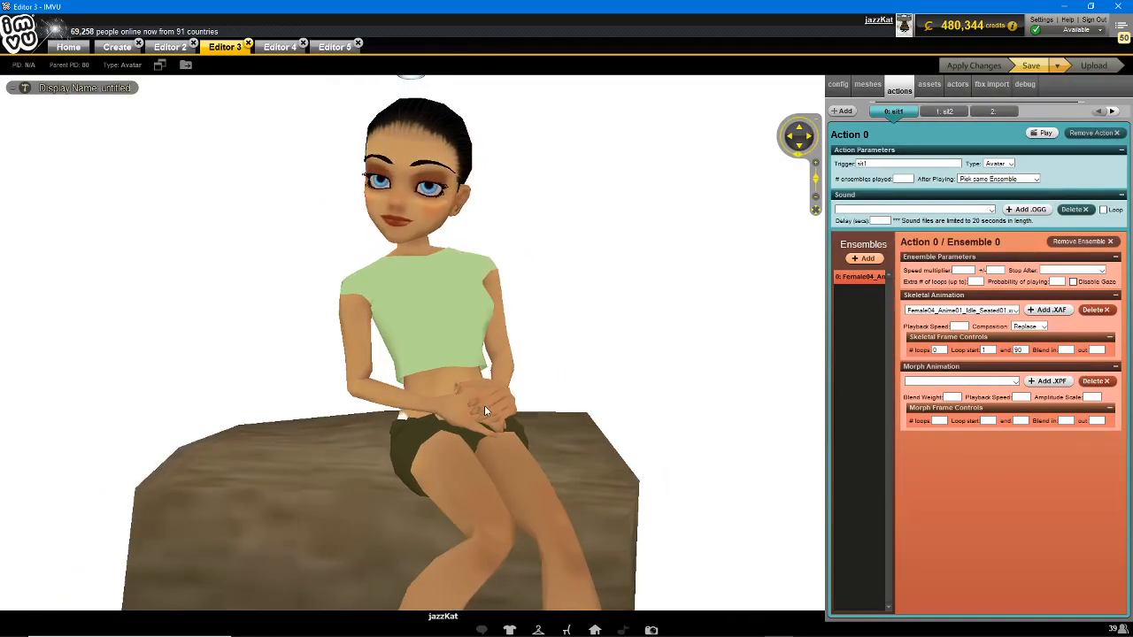
{"action": "scroll", "coordinate": [484, 406], "scroll_direction": "down", "scroll_amount": 4}
{"action": "scroll", "coordinate": [516, 413], "scroll_direction": "up", "scroll_amount": 1}
{"action": "scroll", "coordinate": [518, 415], "scroll_direction": "down", "scroll_amount": 1}
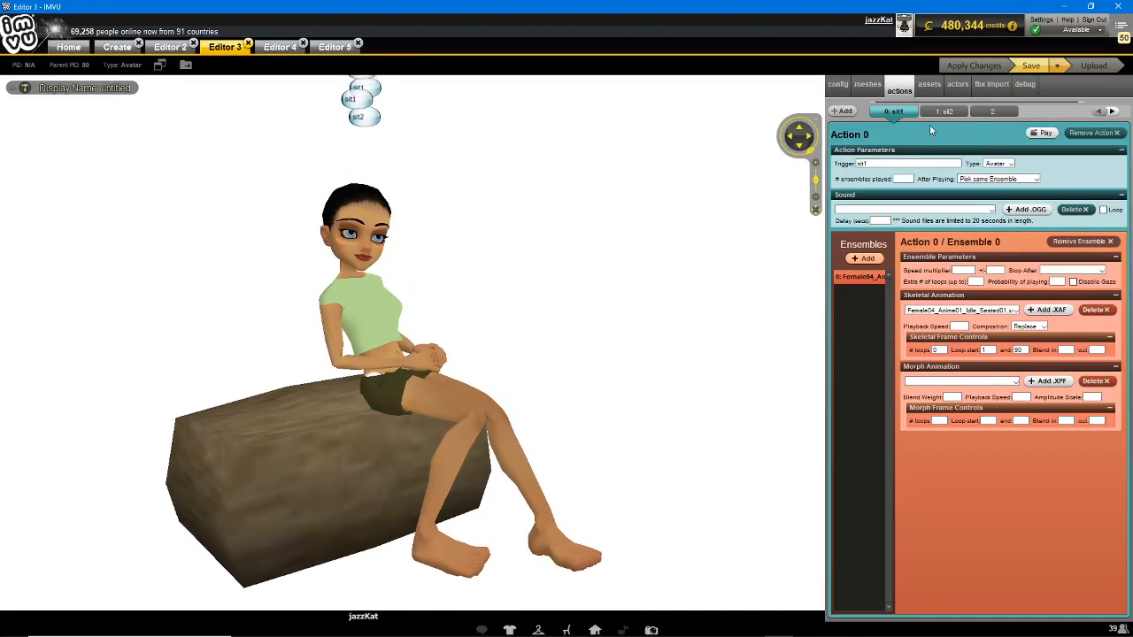
- Add a fourth action and assign Female04_Anime01_Idle_Seated04.xaf as its skeletal animation
{"action": "left_click", "coordinate": [843, 111]}
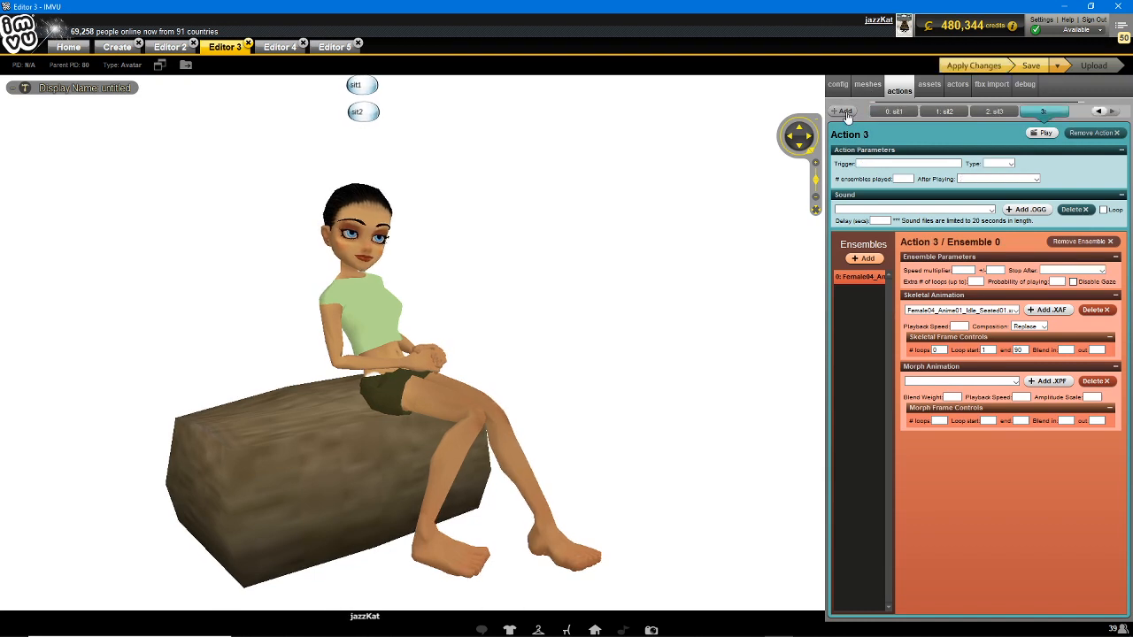
{"action": "left_click", "coordinate": [944, 311]}
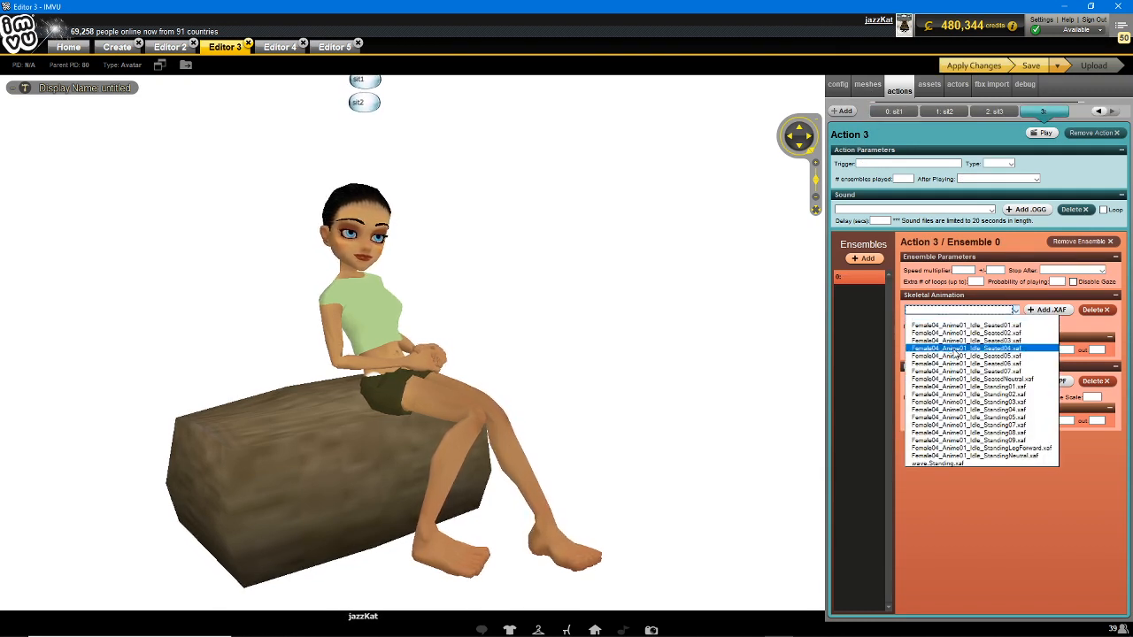
{"action": "left_click", "coordinate": [955, 350]}
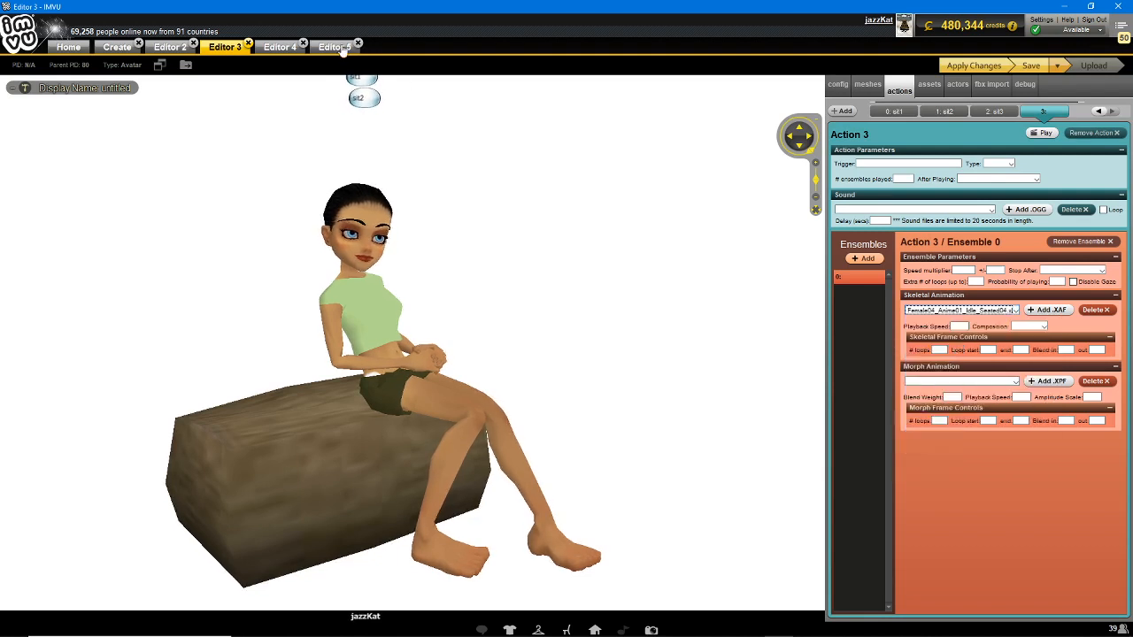
- Check the Seated04 frame values in Editor 4, and set the new action to 0 loops, loop start 1, end 90 and Replace composition
{"action": "left_click", "coordinate": [277, 47]}
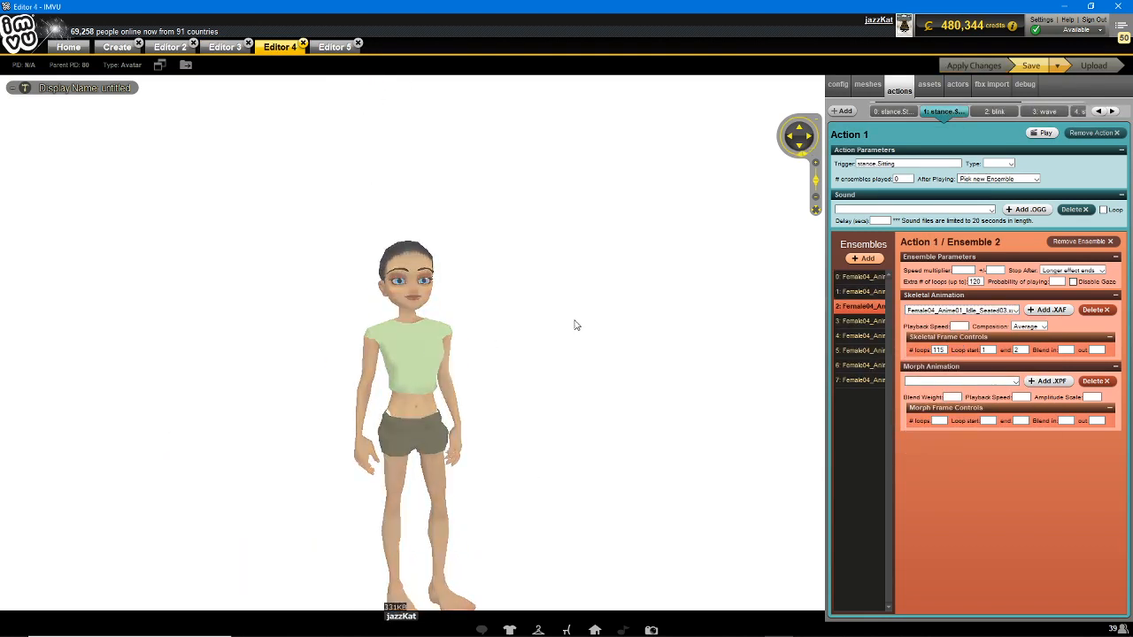
{"action": "left_click", "coordinate": [864, 321]}
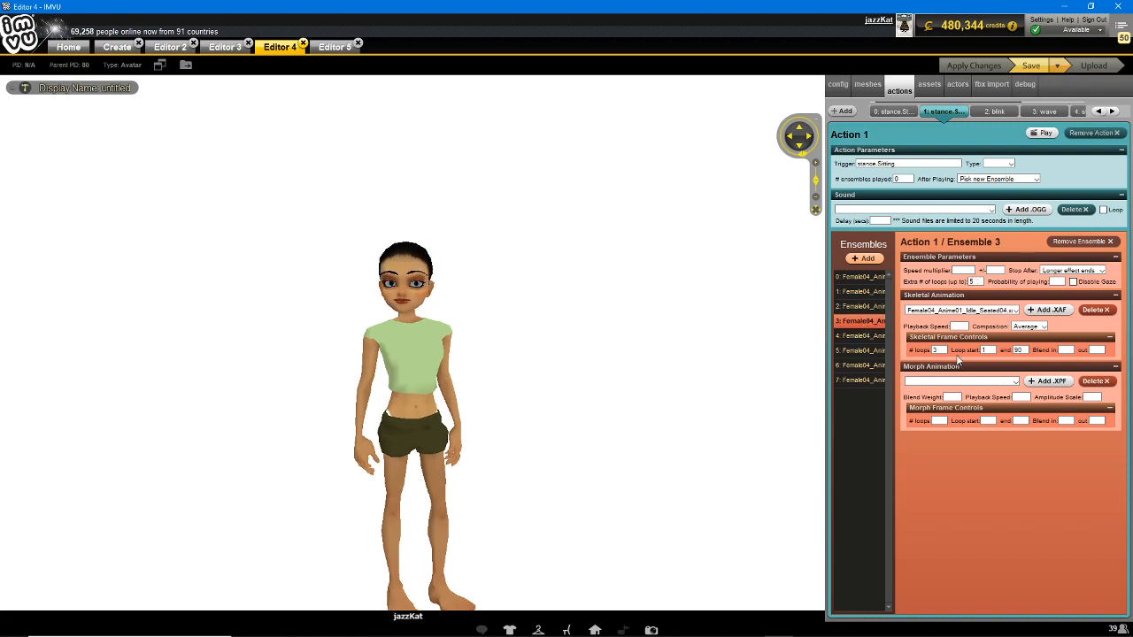
{"action": "left_click", "coordinate": [222, 47]}
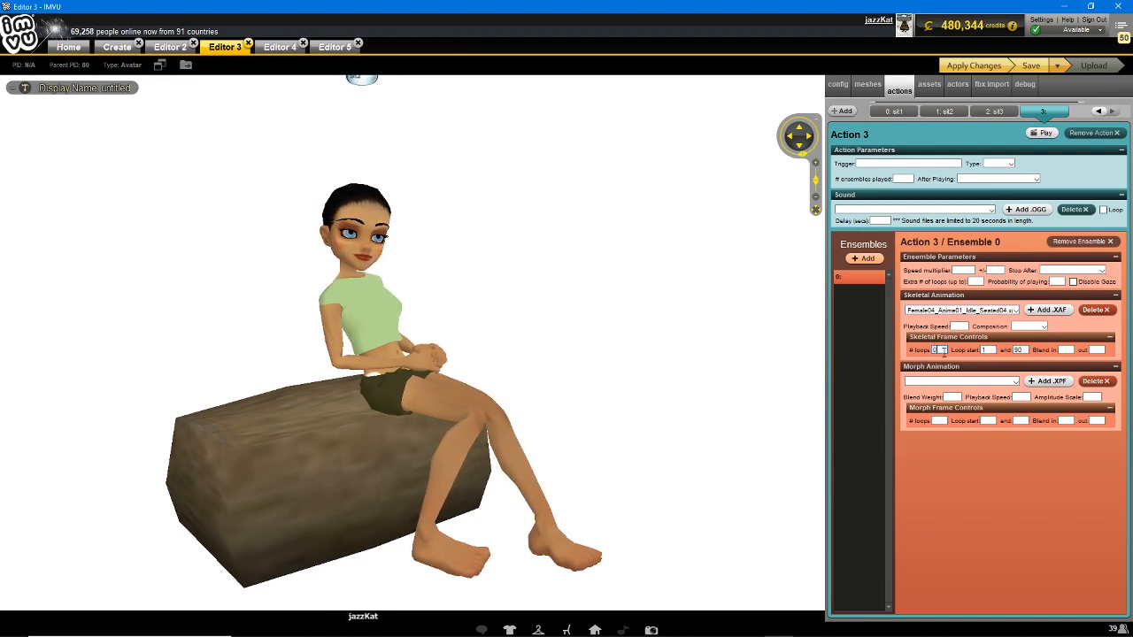
{"action": "left_click", "coordinate": [1046, 327]}
{"action": "left_click", "coordinate": [1043, 349]}
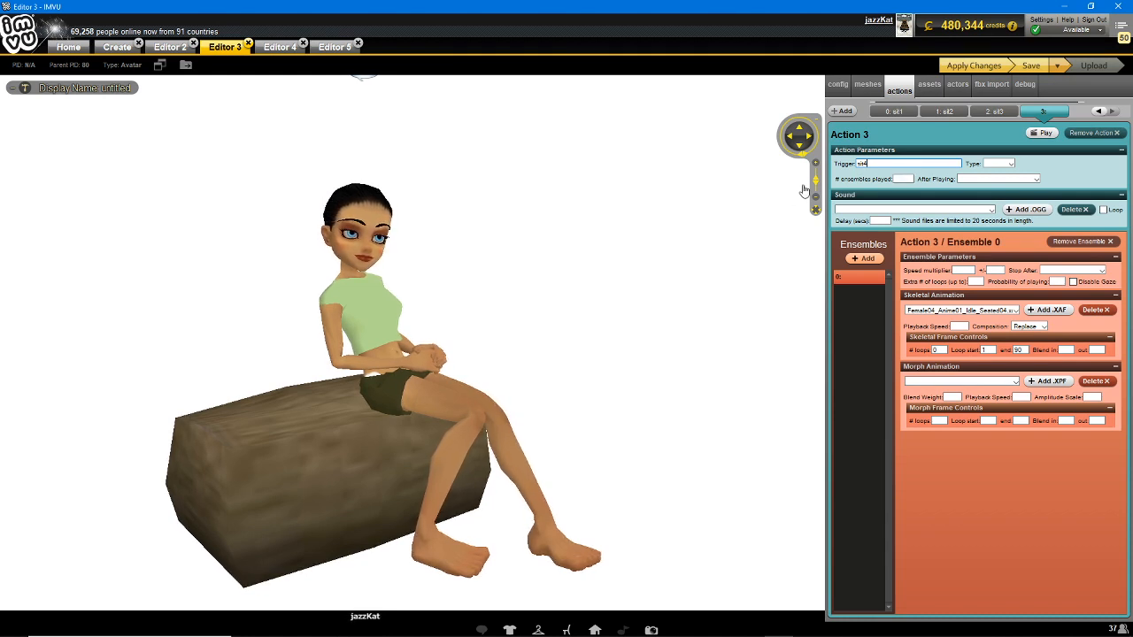
- Set the sit4 action's type to Avatar and After Playing to Pick same Ensemble, apply the changes, and view the avatar from the front
{"action": "left_click", "coordinate": [999, 163]}
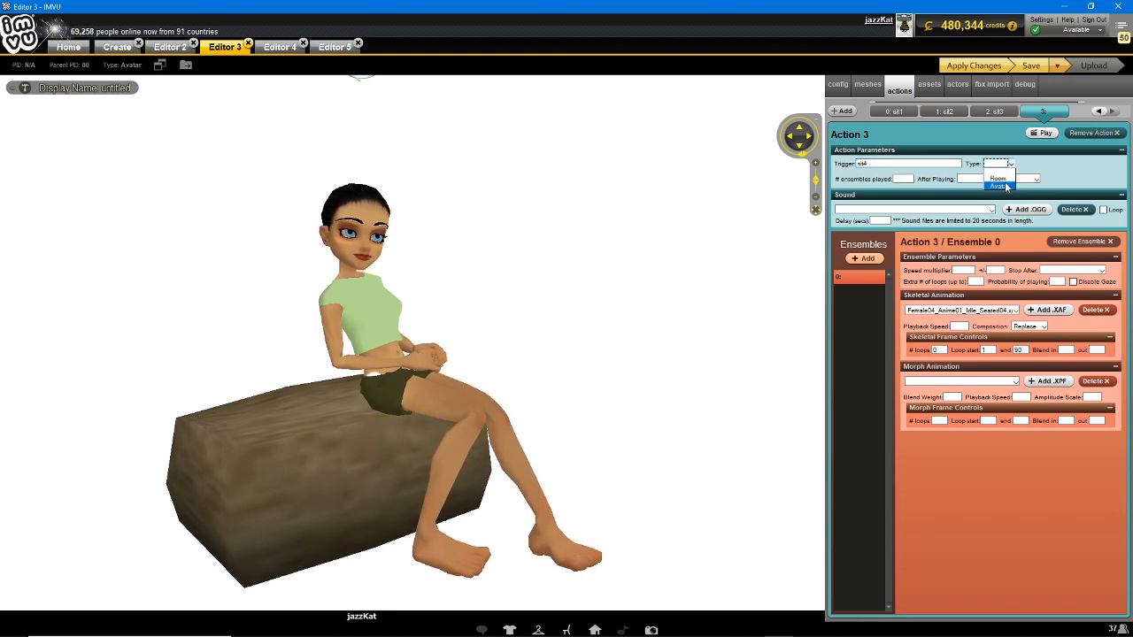
{"action": "left_click", "coordinate": [1010, 182]}
{"action": "left_click", "coordinate": [1019, 180]}
{"action": "left_click", "coordinate": [1001, 202]}
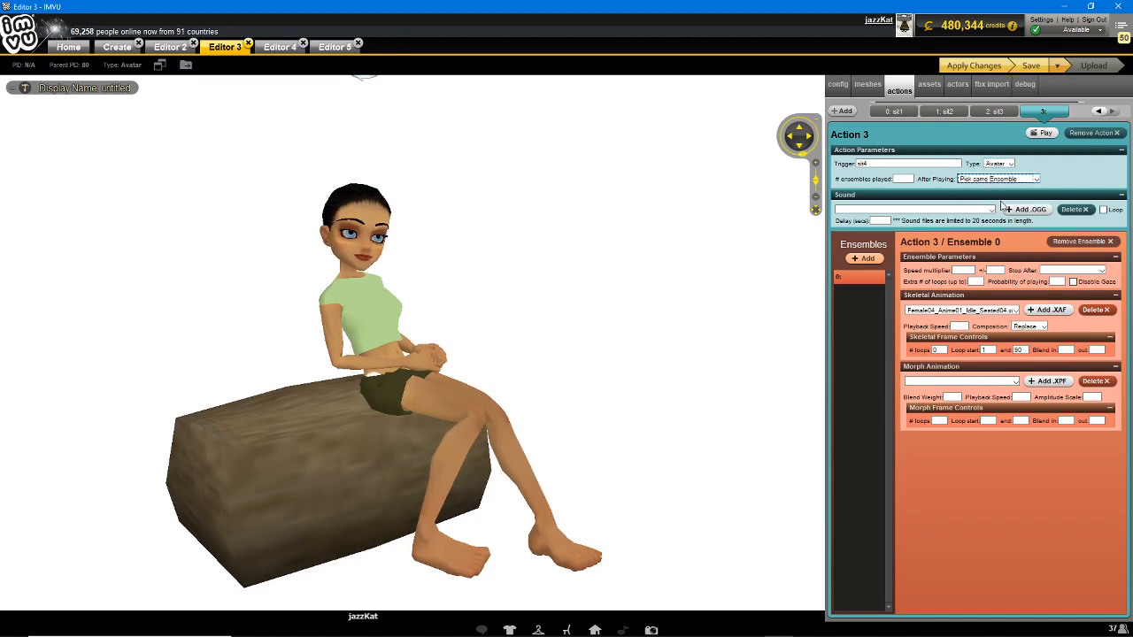
{"action": "left_click", "coordinate": [954, 485]}
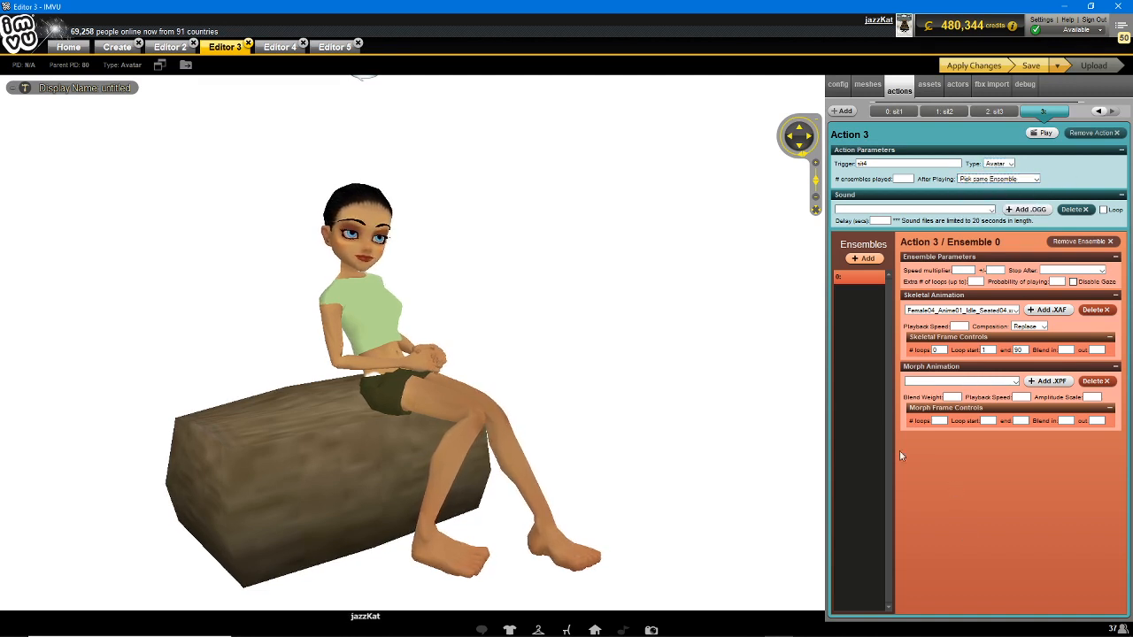
{"action": "left_click", "coordinate": [973, 67]}
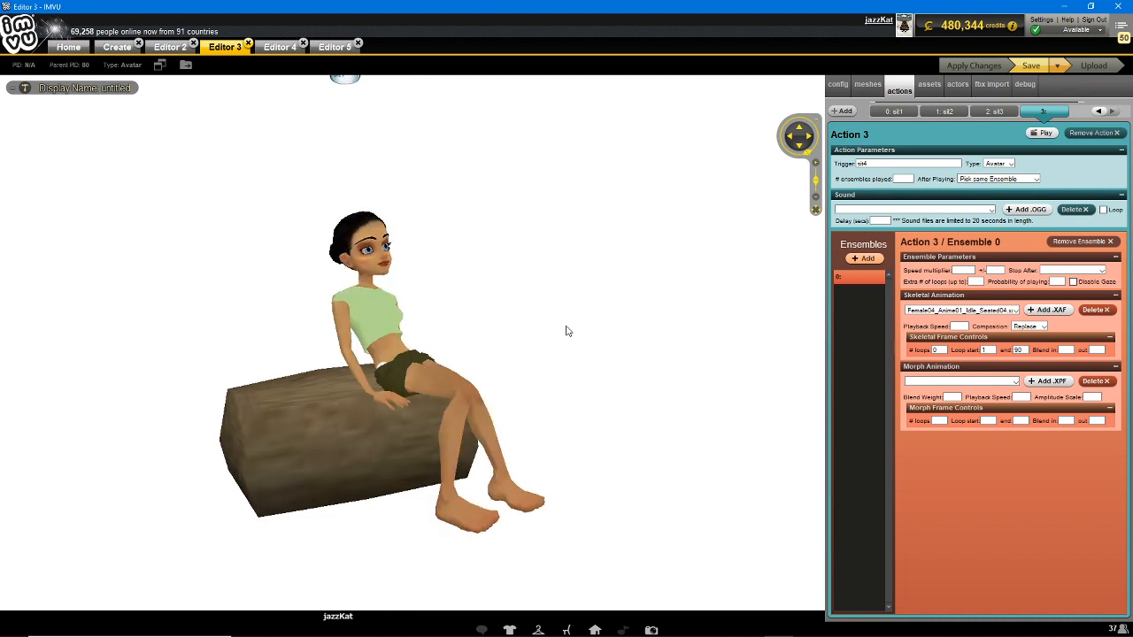
{"action": "left_click_drag", "start_coordinate": [498, 360], "coordinate": [457, 363]}
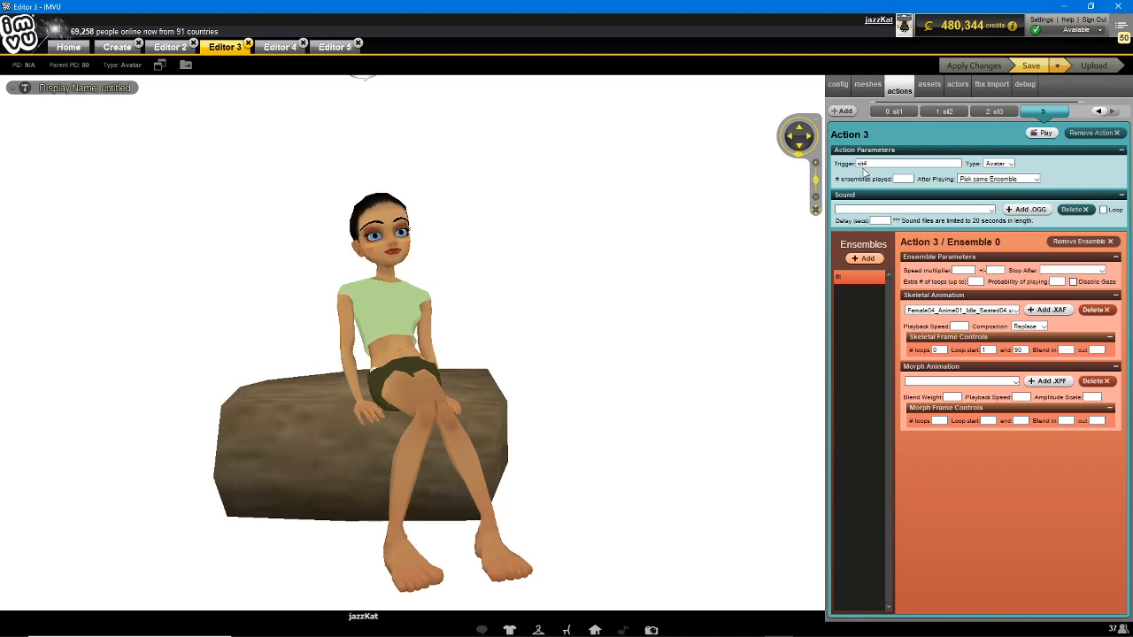
{"action": "left_click", "coordinate": [873, 164]}
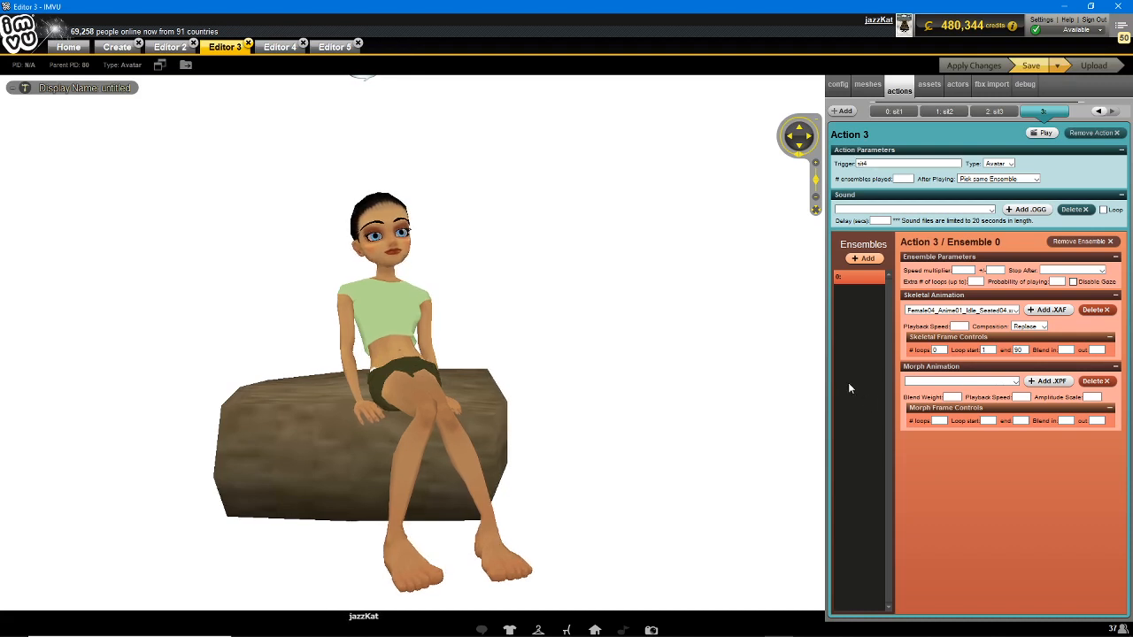
- Add a fifth action with Female04_Anime01_Idle_Seated05.xaf as its skeletal animation and Replace as its composition
{"action": "left_click", "coordinate": [844, 112]}
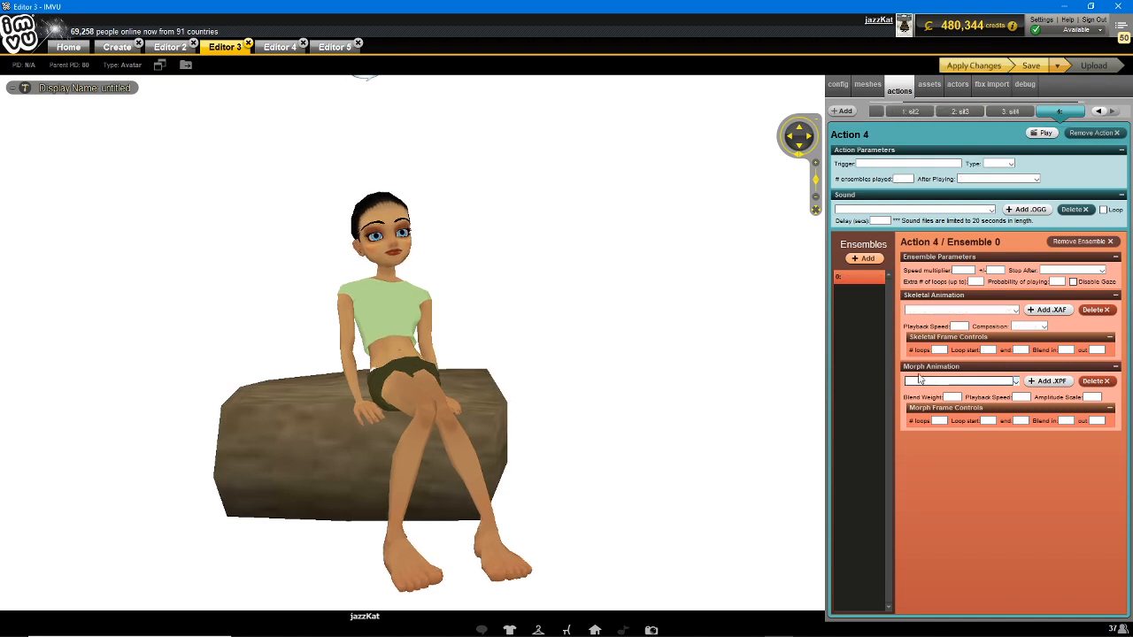
{"action": "left_click", "coordinate": [950, 310]}
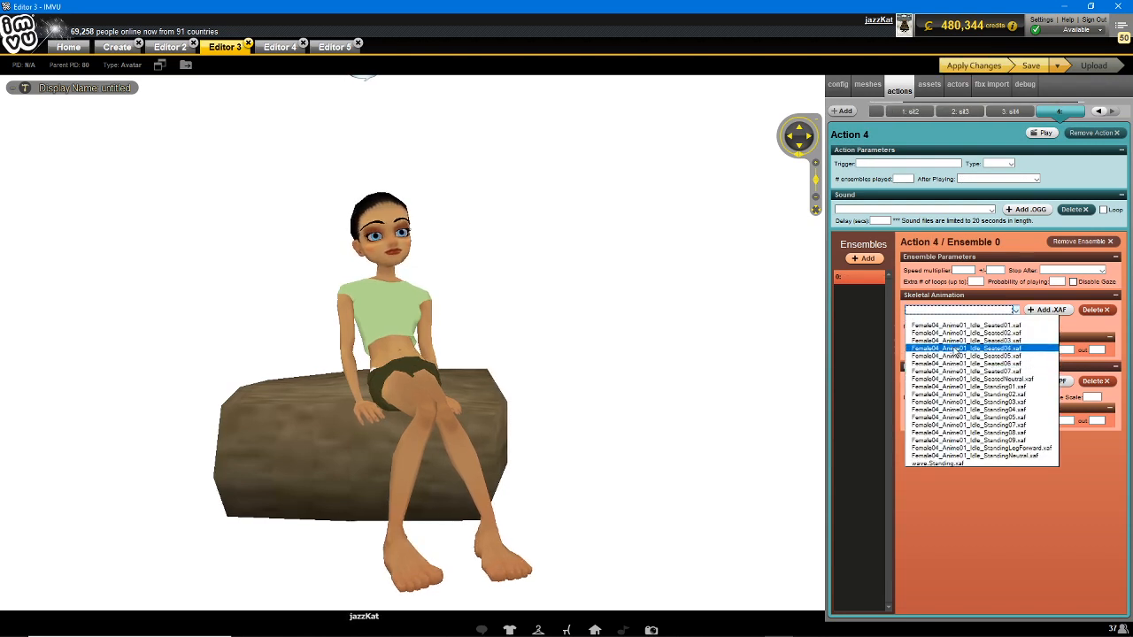
{"action": "left_click", "coordinate": [957, 355]}
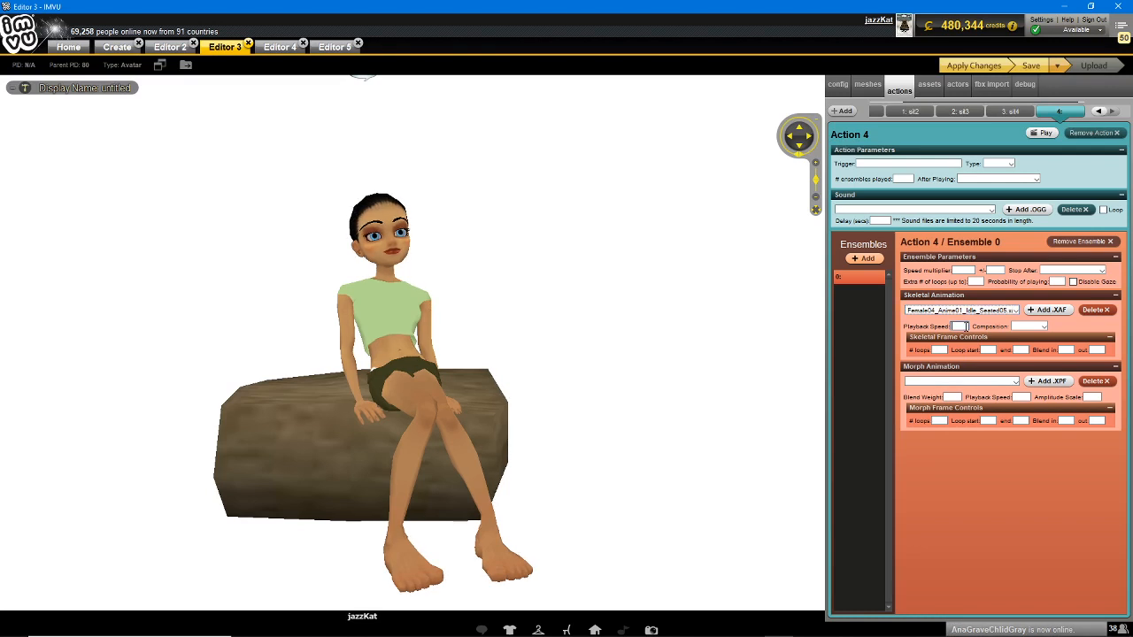
{"action": "left_click", "coordinate": [1047, 326]}
{"action": "left_click", "coordinate": [1037, 351]}
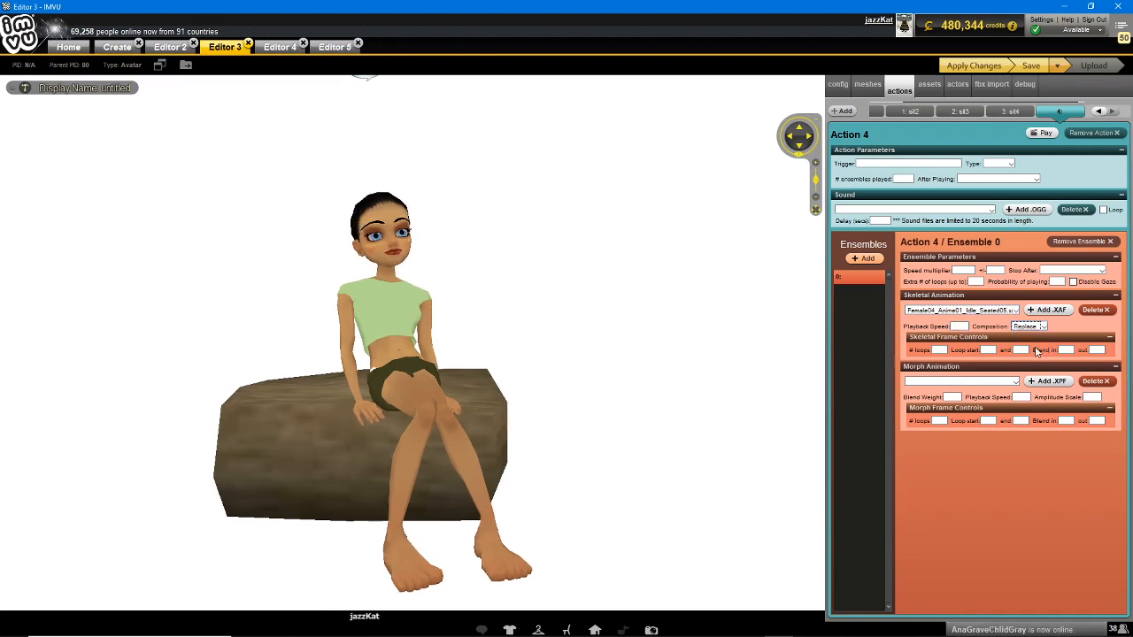
- Check the Seated05 frame values in Editor 4, set the new action to 0 loops, loop start 1, end 90, and enter sit as trigger text
{"action": "left_click", "coordinate": [939, 350]}
{"action": "type", "text": "0"}
{"action": "left_click", "coordinate": [988, 351]}
{"action": "left_click", "coordinate": [279, 47]}
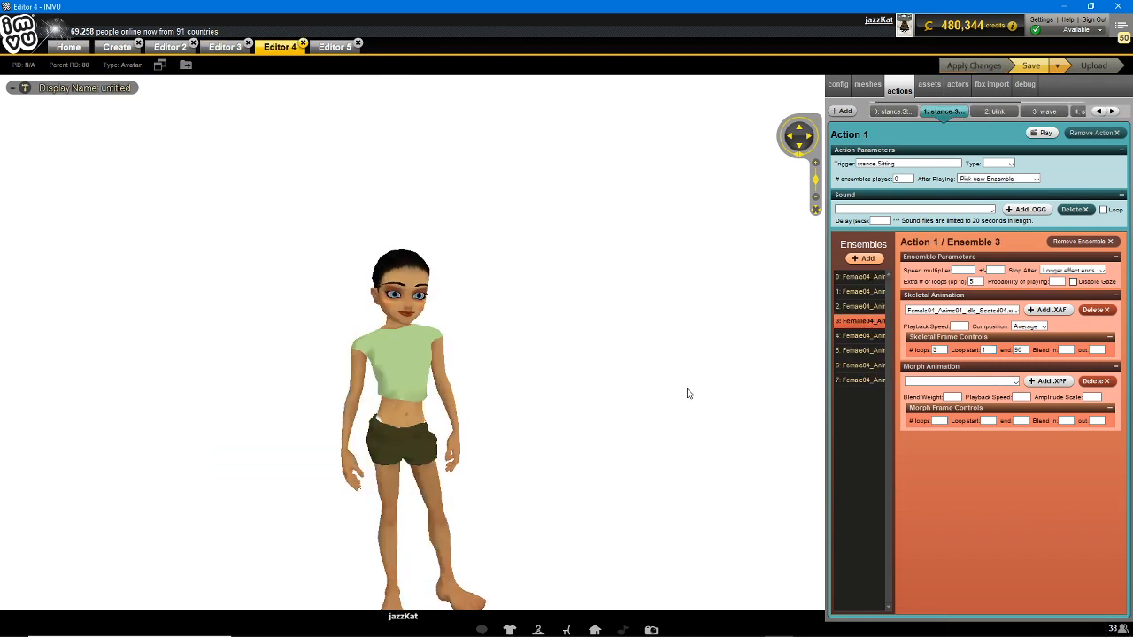
{"action": "left_click", "coordinate": [861, 338]}
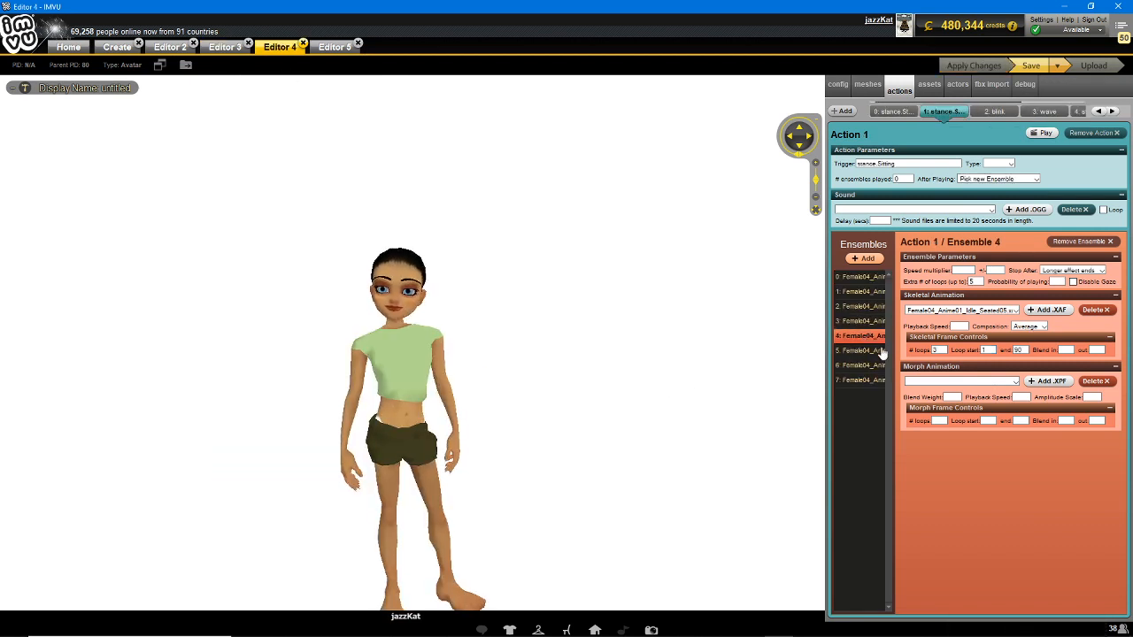
{"action": "left_click", "coordinate": [225, 46]}
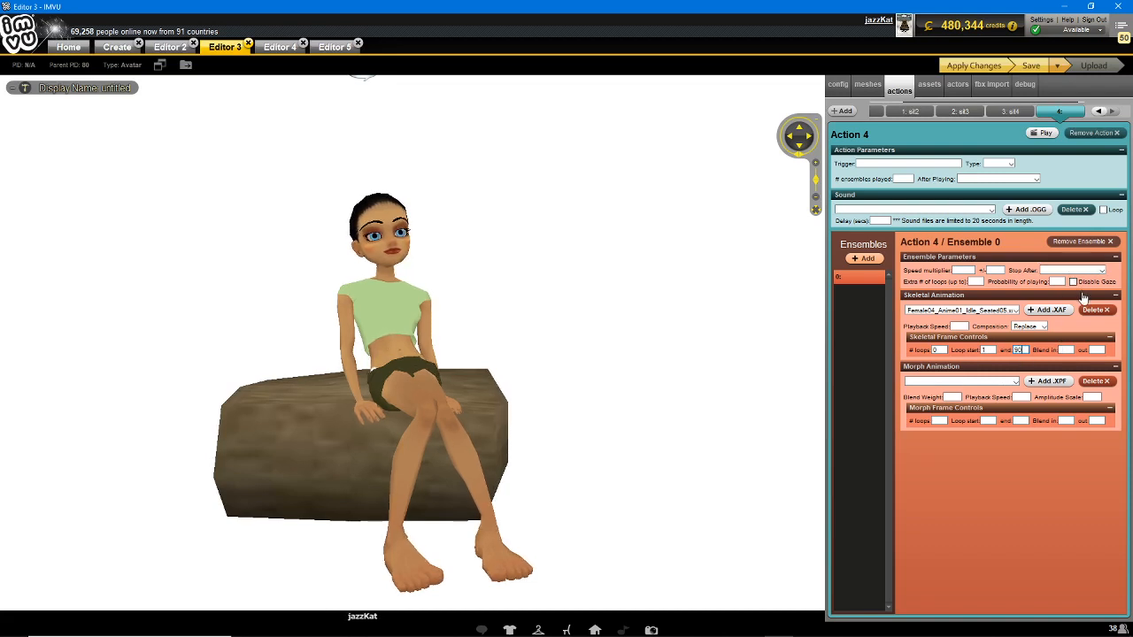
{"action": "left_click", "coordinate": [883, 164]}
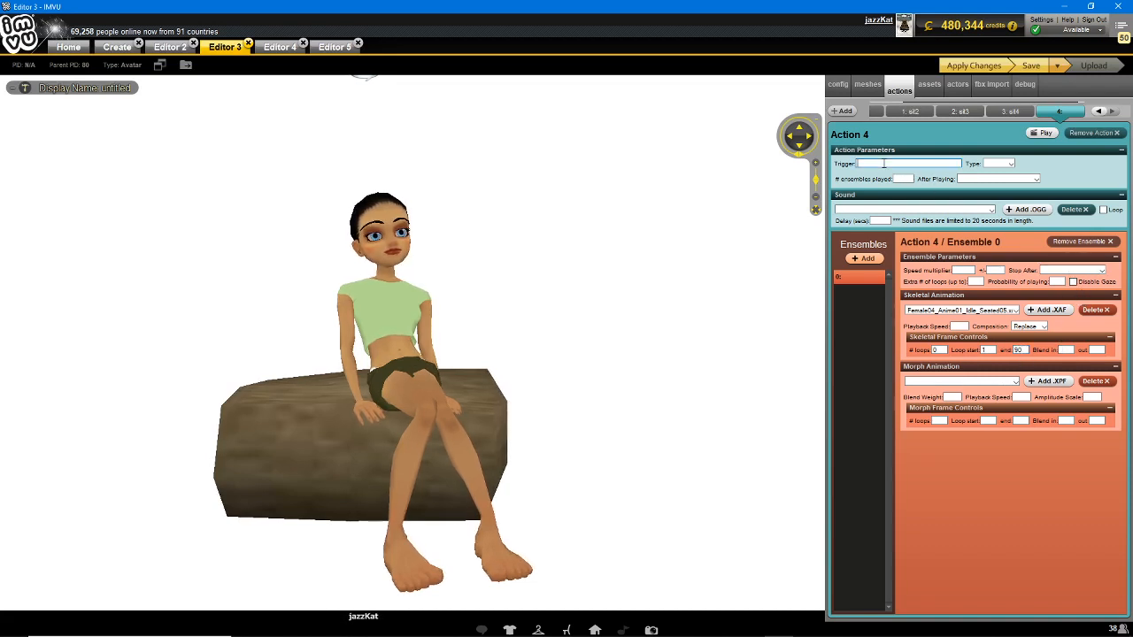
{"action": "type", "text": "sit"}
- Examine the seated avatar from the side and front, following the line of its head, neck, shoulder, arm and hand
{"action": "left_click_drag", "start_coordinate": [425, 304], "coordinate": [413, 431]}
{"action": "scroll", "coordinate": [422, 428], "scroll_direction": "up", "scroll_amount": 3}
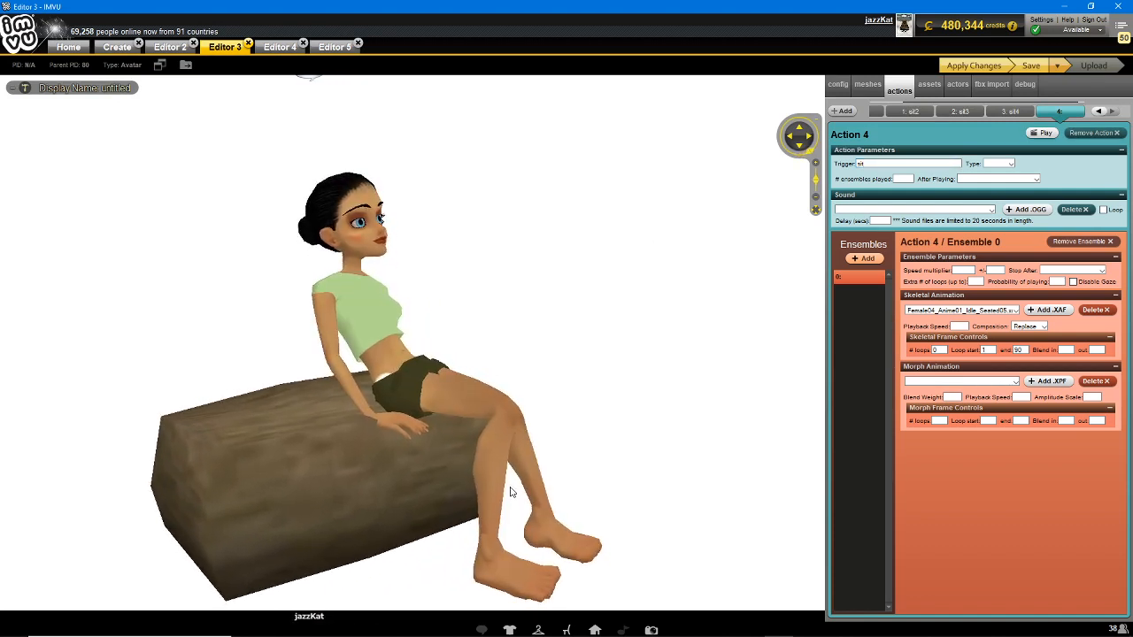
{"action": "left_click_drag", "start_coordinate": [506, 480], "coordinate": [404, 356]}
{"action": "left_click_drag", "start_coordinate": [313, 334], "coordinate": [331, 336]}
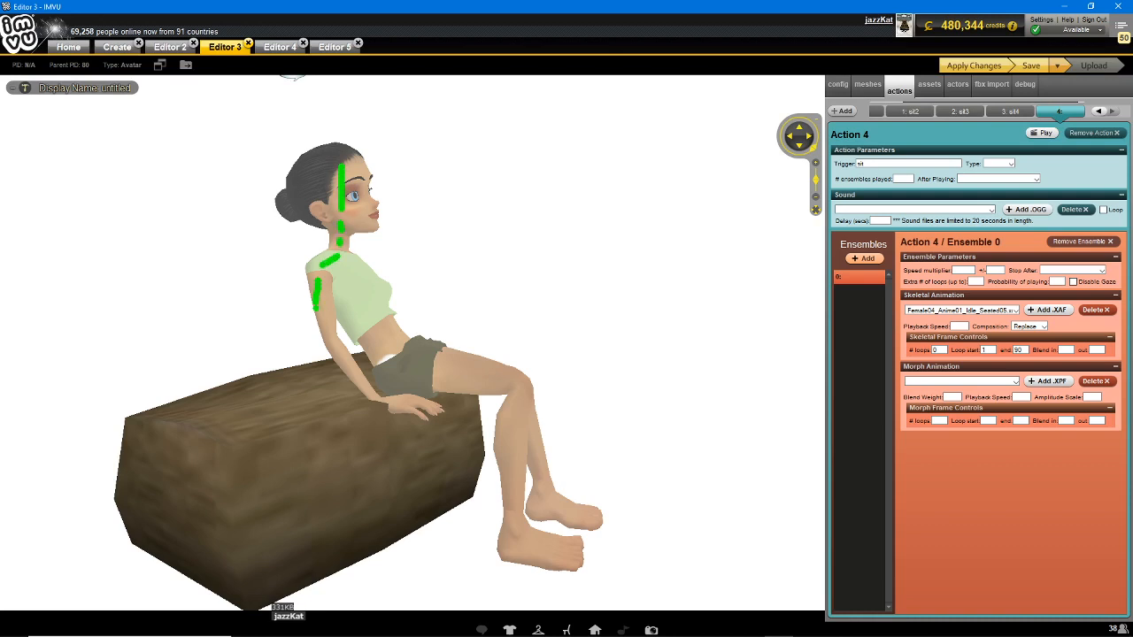
{"action": "left_click_drag", "start_coordinate": [355, 375], "coordinate": [385, 420]}
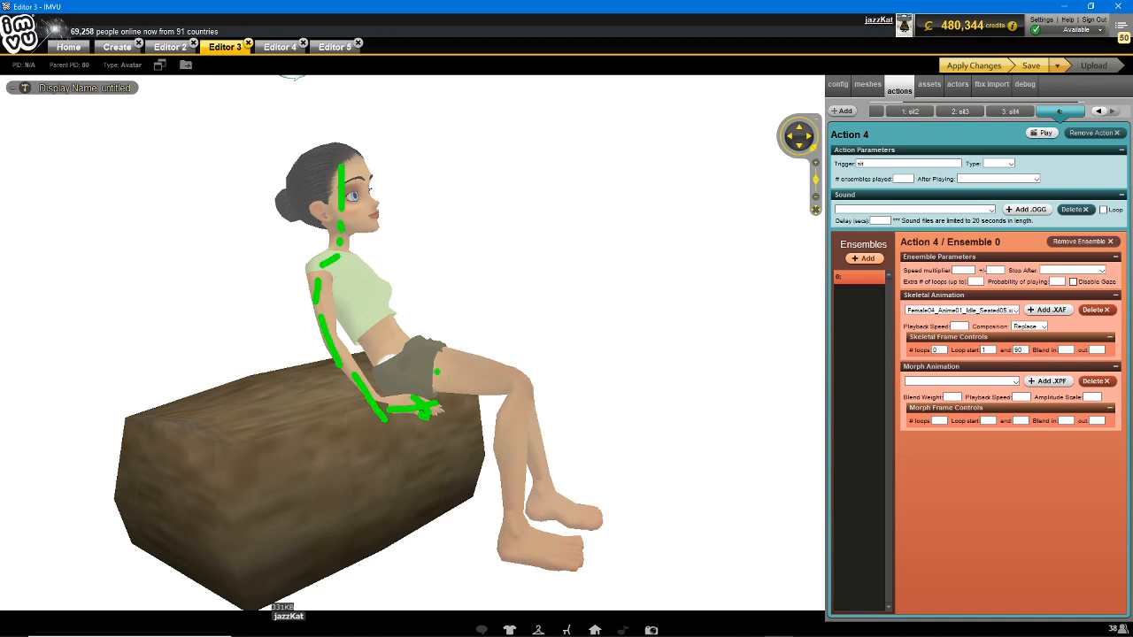
{"action": "key", "text": "Escape"}
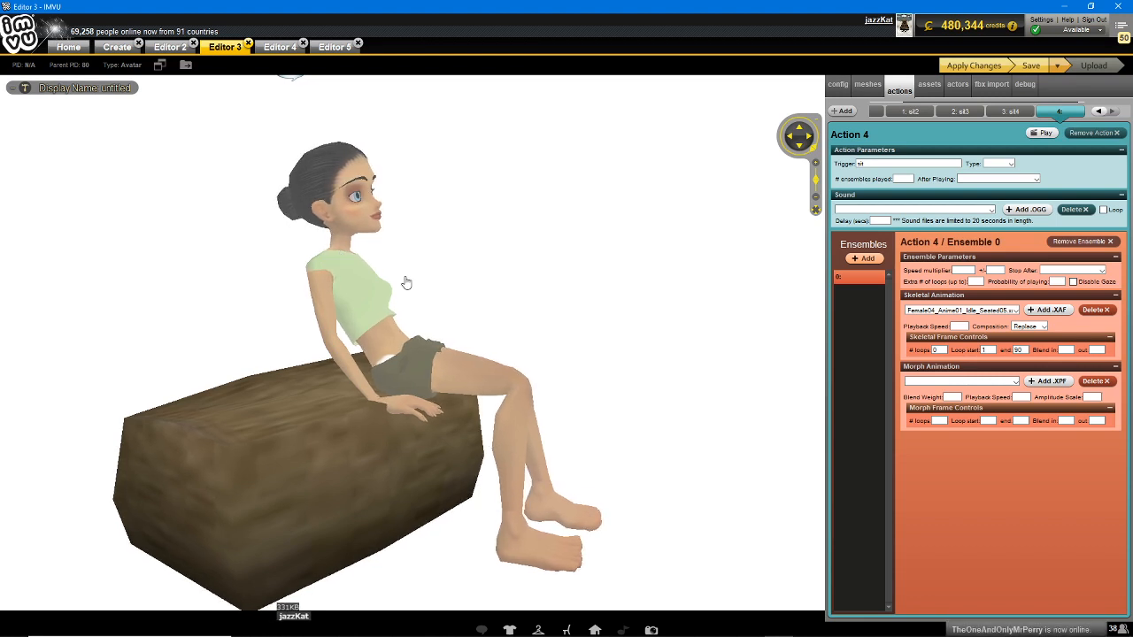
{"action": "left_click_drag", "start_coordinate": [622, 398], "coordinate": [582, 398]}
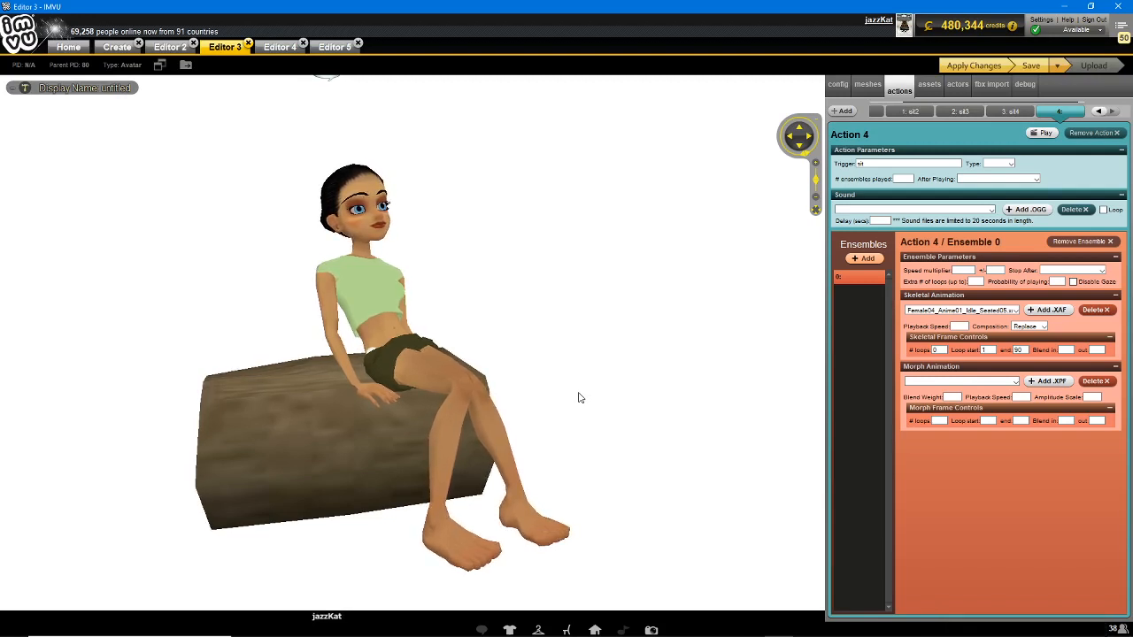
{"action": "mouse_move", "coordinate": [485, 404]}
{"action": "left_mouse_down"}
{"action": "mouse_move", "coordinate": [526, 398]}
{"action": "mouse_move", "coordinate": [459, 398]}
{"action": "mouse_move", "coordinate": [470, 392]}
{"action": "left_mouse_up"}
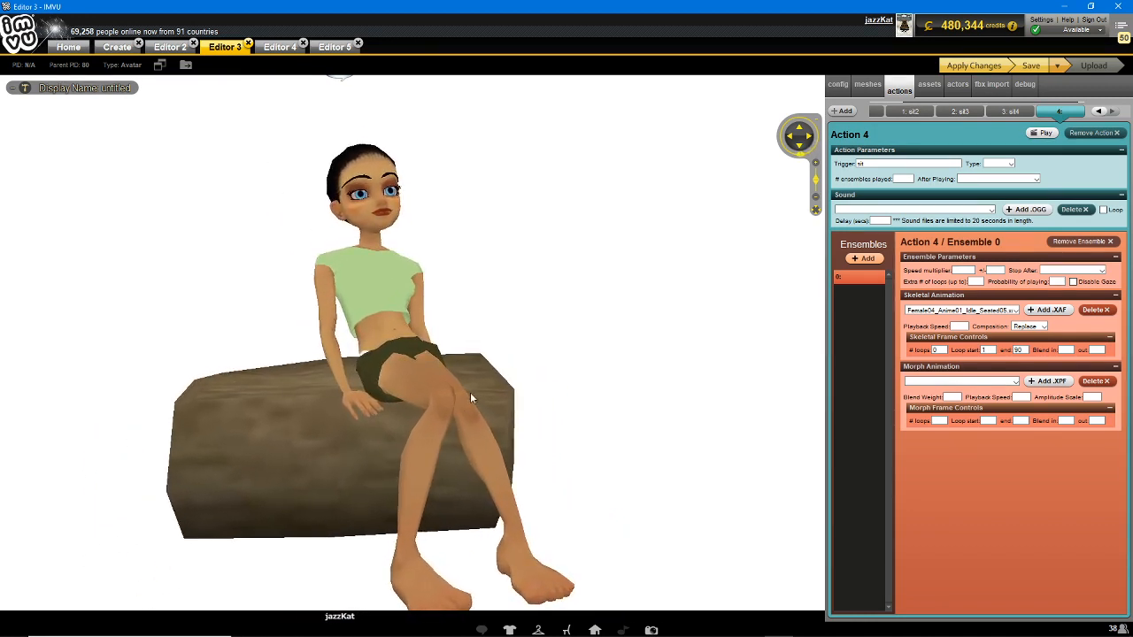
- Set the fifth action's trigger to sit5, type to Avatar and After Playing to Pick same Ensemble, and apply the changes
{"action": "left_click", "coordinate": [886, 164]}
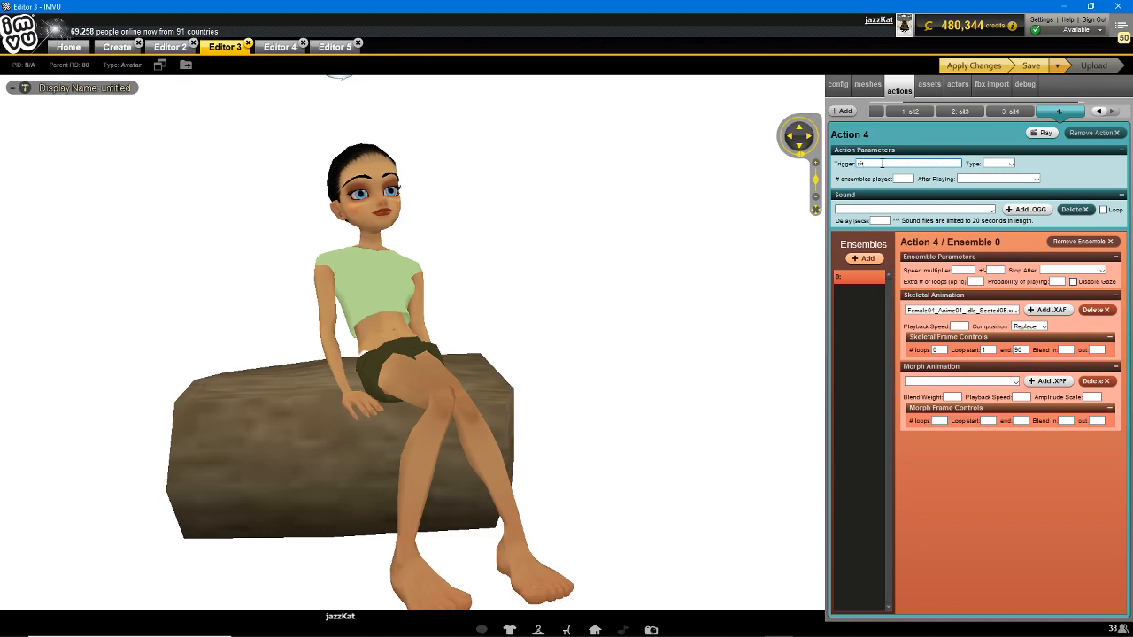
{"action": "double_click", "coordinate": [882, 163]}
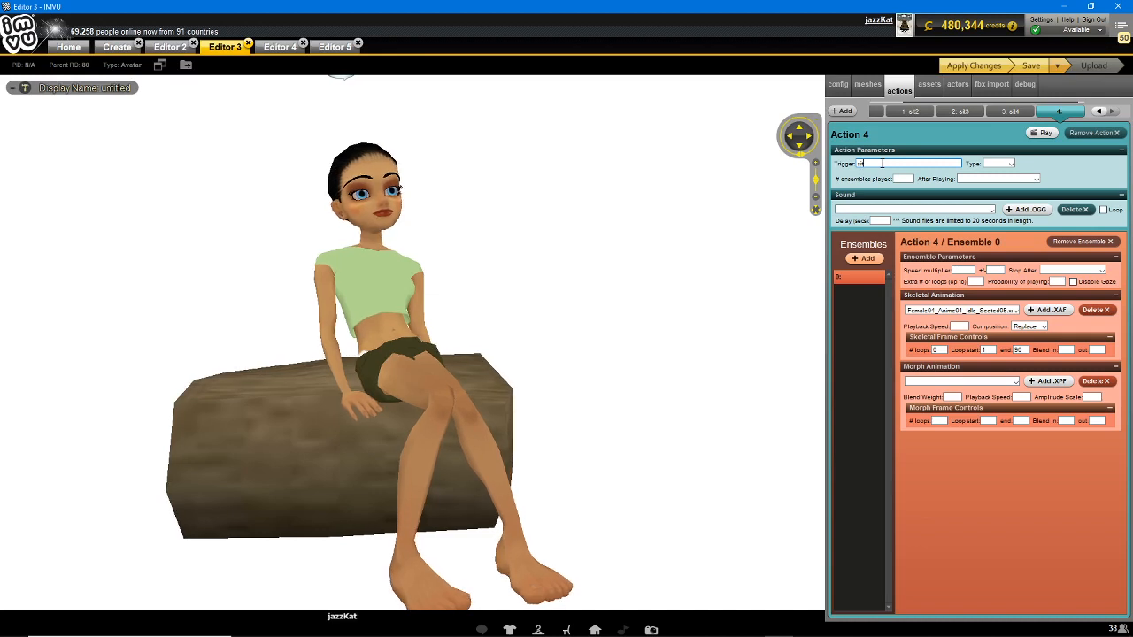
{"action": "left_click", "coordinate": [1010, 164]}
{"action": "left_click", "coordinate": [999, 186]}
{"action": "left_click", "coordinate": [998, 178]}
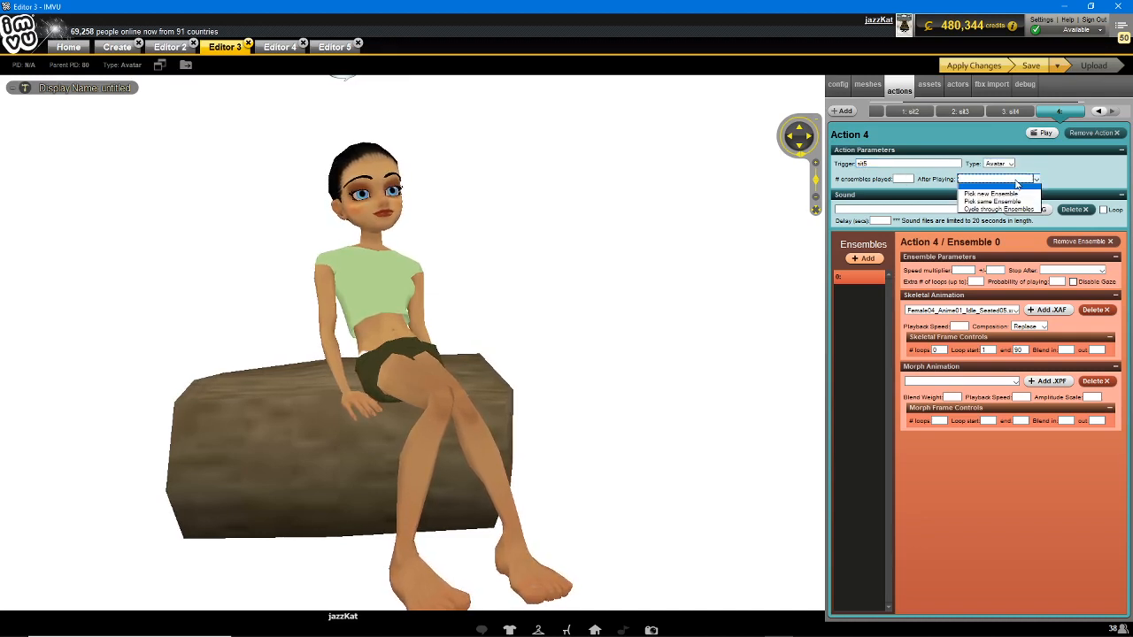
{"action": "left_click", "coordinate": [1006, 205]}
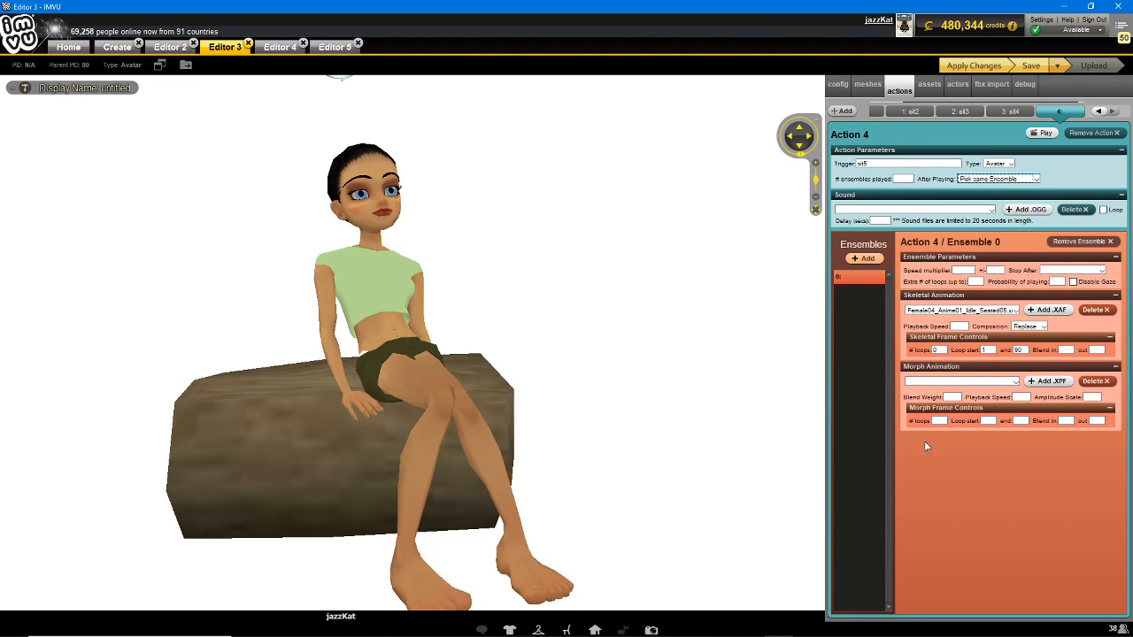
{"action": "left_click", "coordinate": [615, 352]}
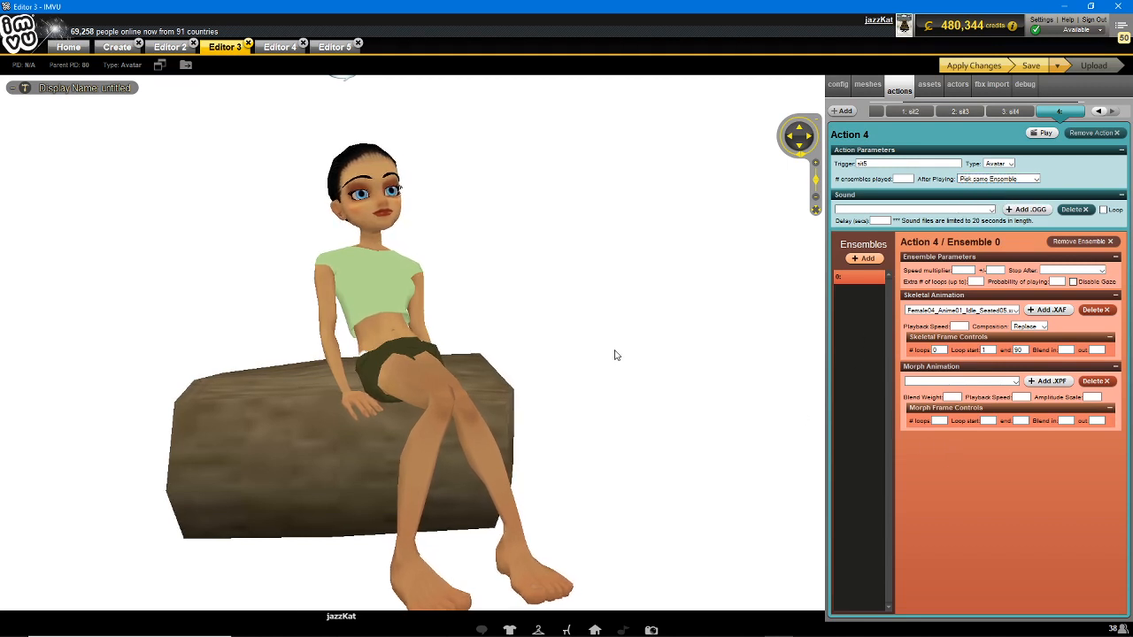
{"action": "left_click", "coordinate": [974, 65]}
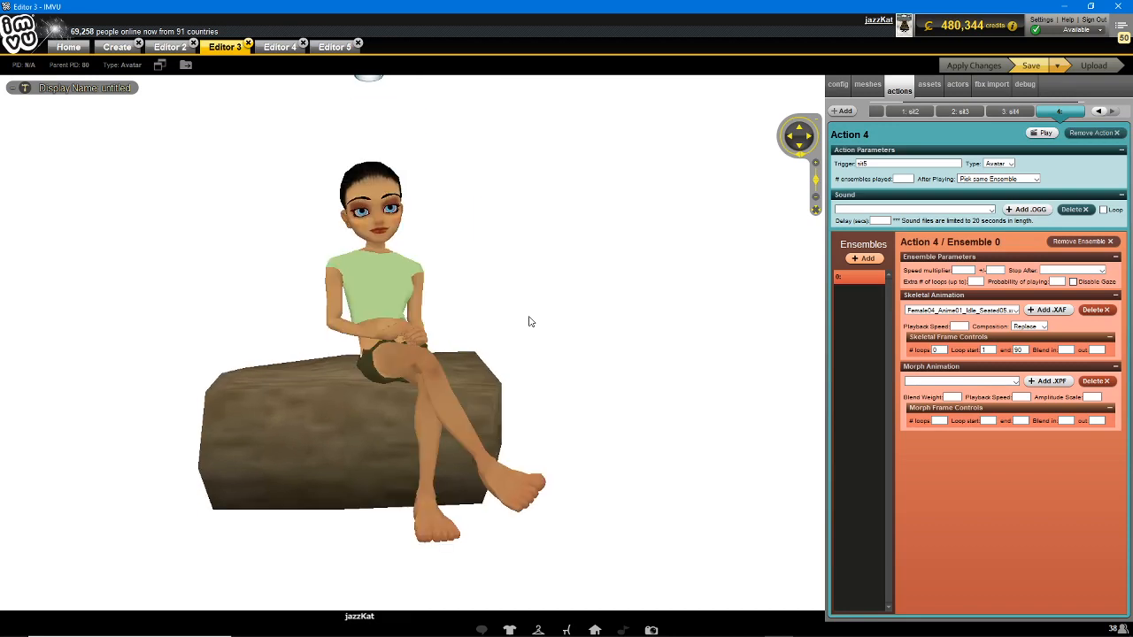
- Inspect the avatar's crossed-leg seated pose on the log from the side and up close
{"action": "left_click_drag", "start_coordinate": [521, 333], "coordinate": [564, 334]}
{"action": "scroll", "coordinate": [491, 329], "scroll_direction": "up", "scroll_amount": 2}
{"action": "scroll", "coordinate": [567, 333], "scroll_direction": "up", "scroll_amount": 2}
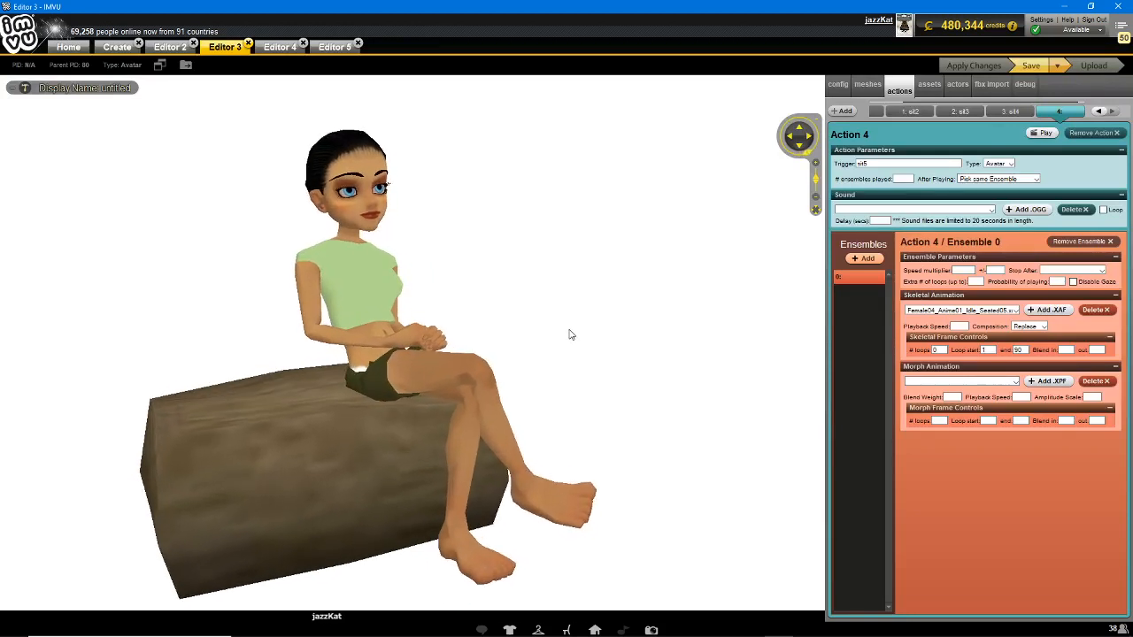
{"action": "scroll", "coordinate": [563, 334], "scroll_direction": "down", "scroll_amount": 1}
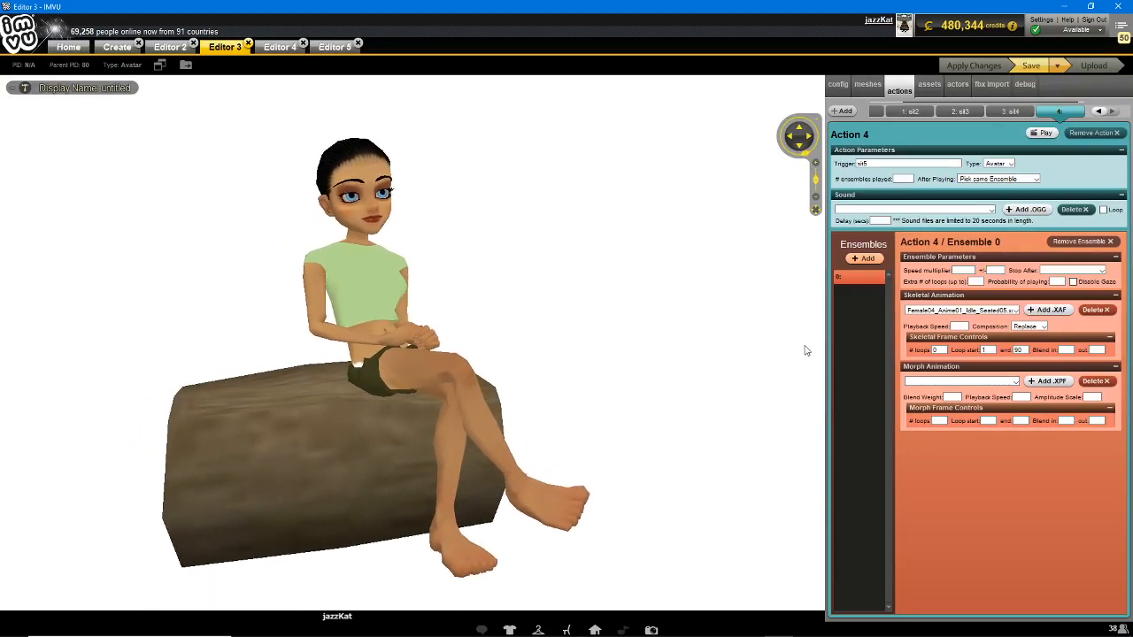
- Add a sixth action, assign Female04_Anime01_Idle_Seated06.xaf as its skeletal animation, and apply the changes
{"action": "left_click", "coordinate": [841, 111]}
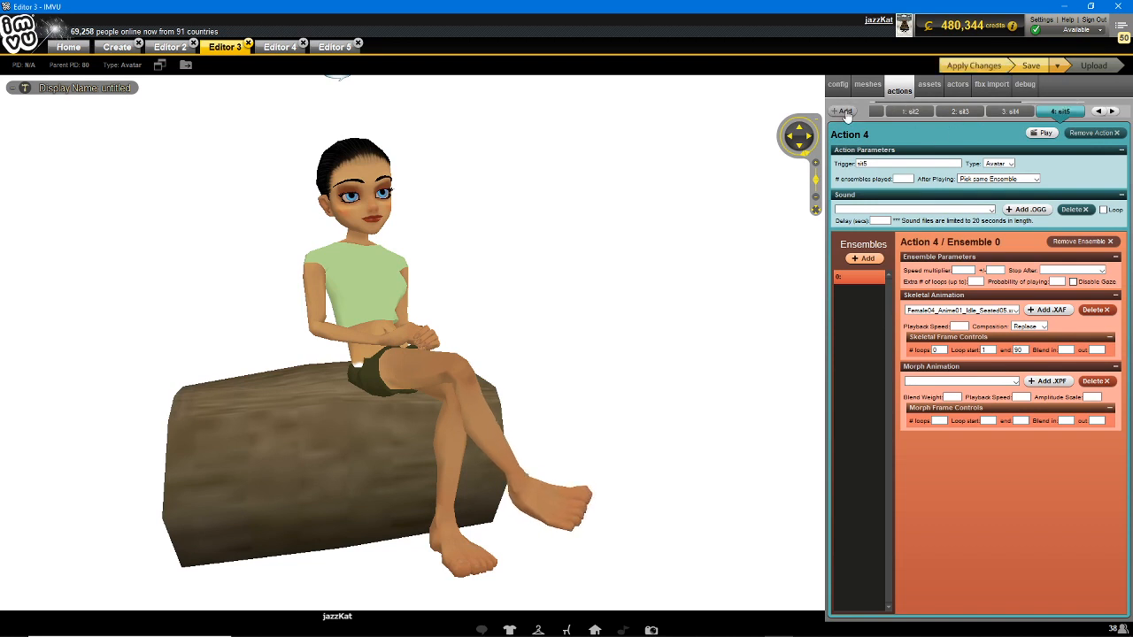
{"action": "left_click", "coordinate": [954, 310]}
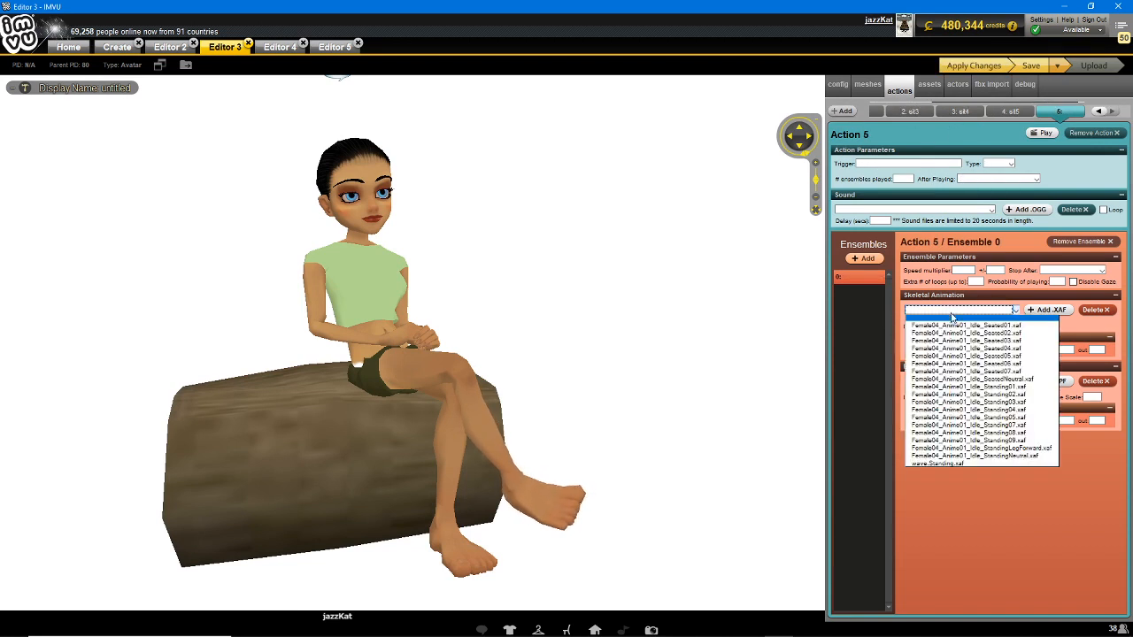
{"action": "left_click", "coordinate": [974, 364]}
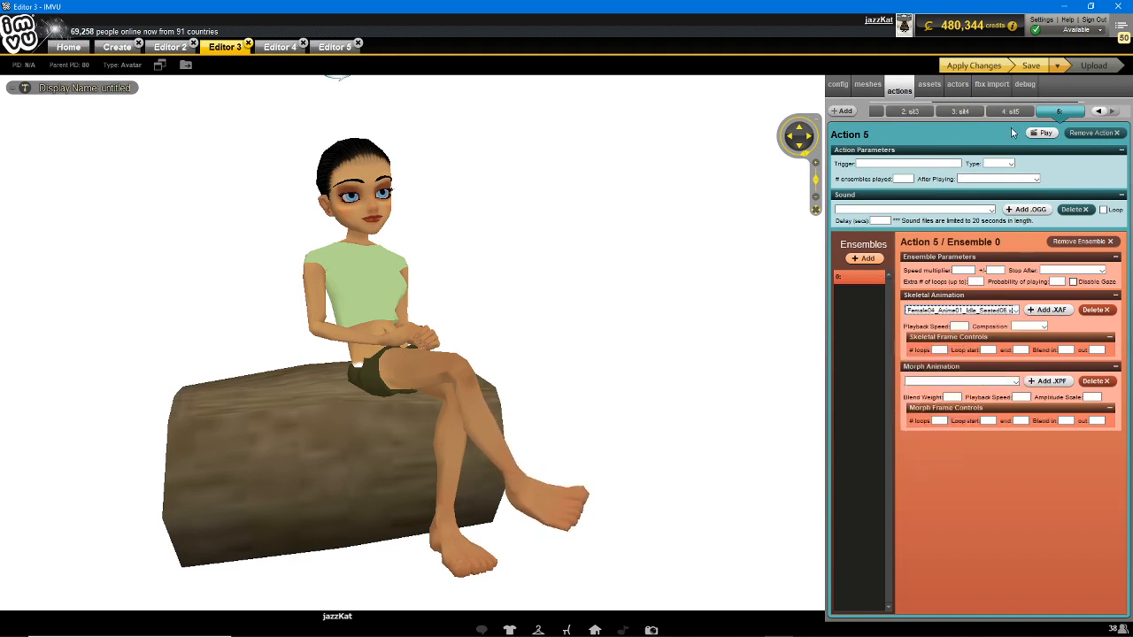
{"action": "left_click", "coordinate": [974, 66]}
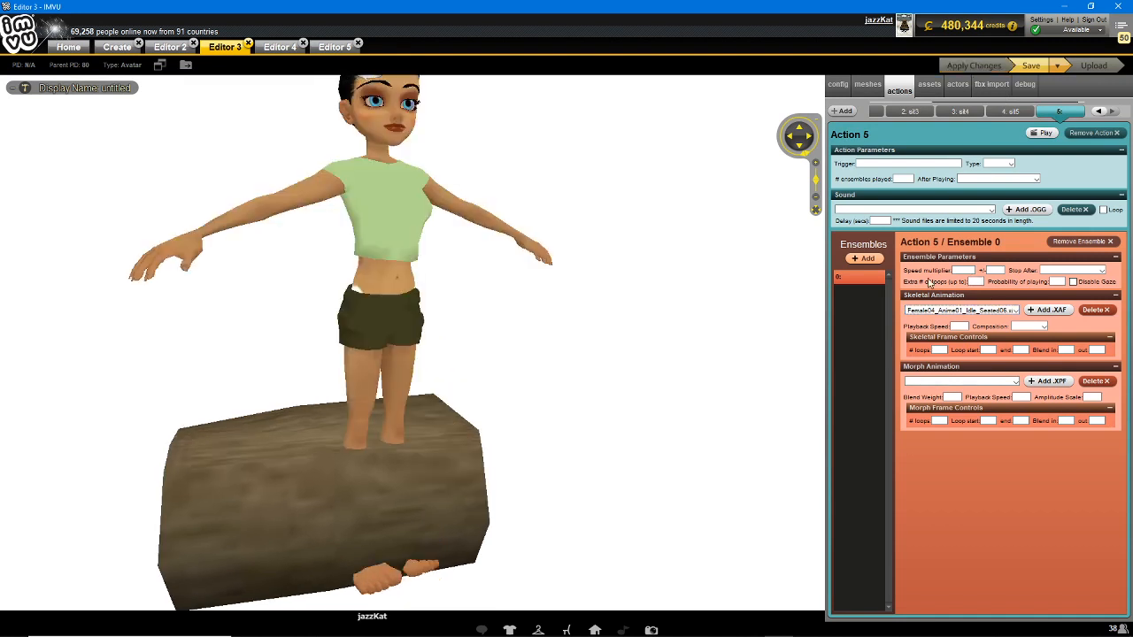
- Set the sixth action's trigger to sit6, type to Avatar and After Playing to Pick same Ensemble
{"action": "left_click", "coordinate": [904, 164]}
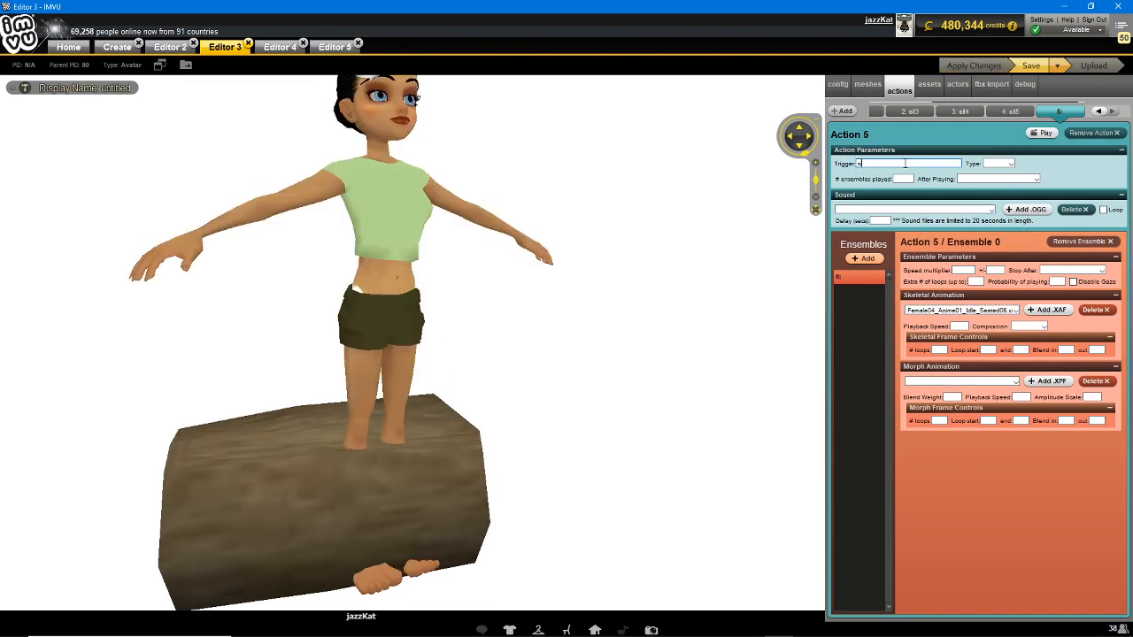
{"action": "type", "text": "sit6"}
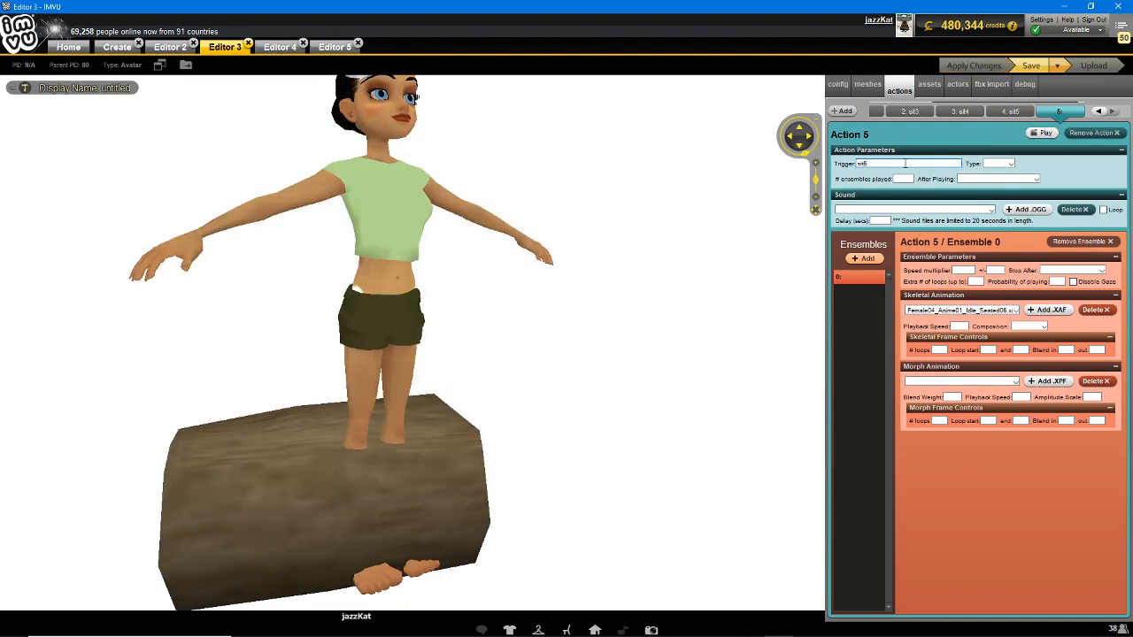
{"action": "left_click", "coordinate": [999, 163]}
{"action": "left_click", "coordinate": [1005, 187]}
{"action": "left_click", "coordinate": [1009, 179]}
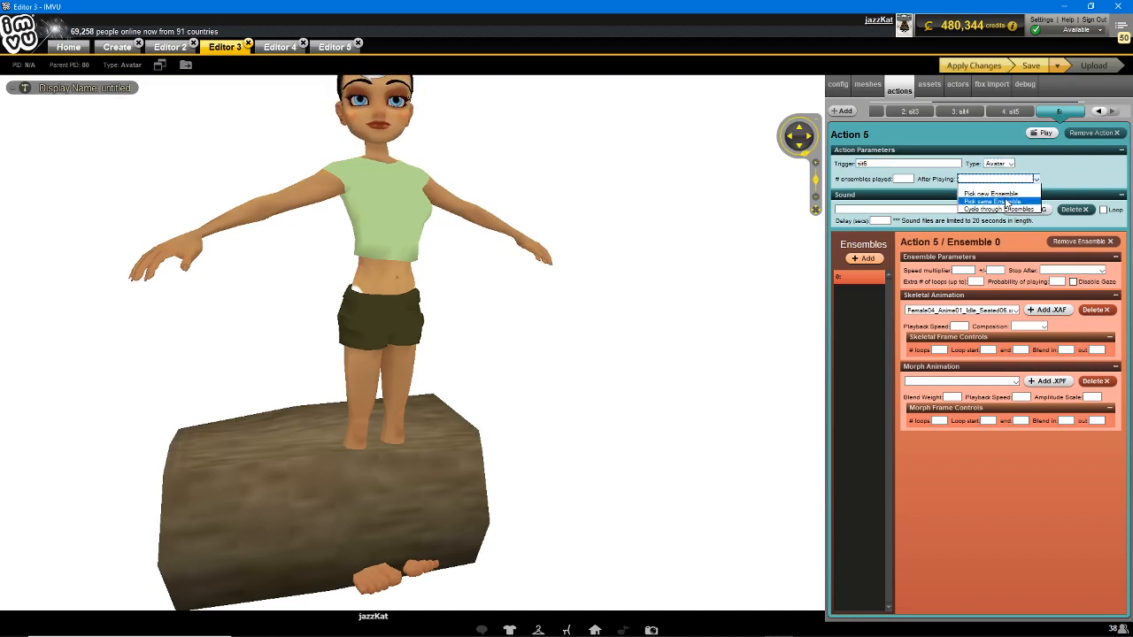
{"action": "left_click", "coordinate": [1000, 192]}
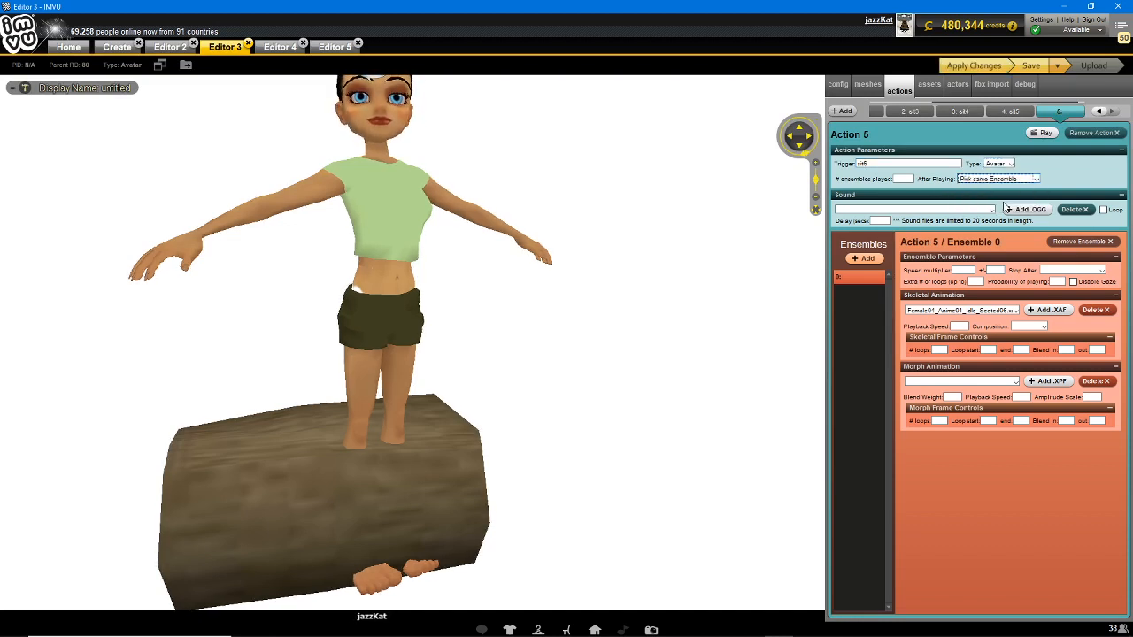
- Set the sixth action's skeletal animation to 0 loops with loop start 1 and end 90, checking the matching Seated06 ensemble in Editor 4
{"action": "left_click", "coordinate": [939, 350]}
{"action": "left_click", "coordinate": [985, 349]}
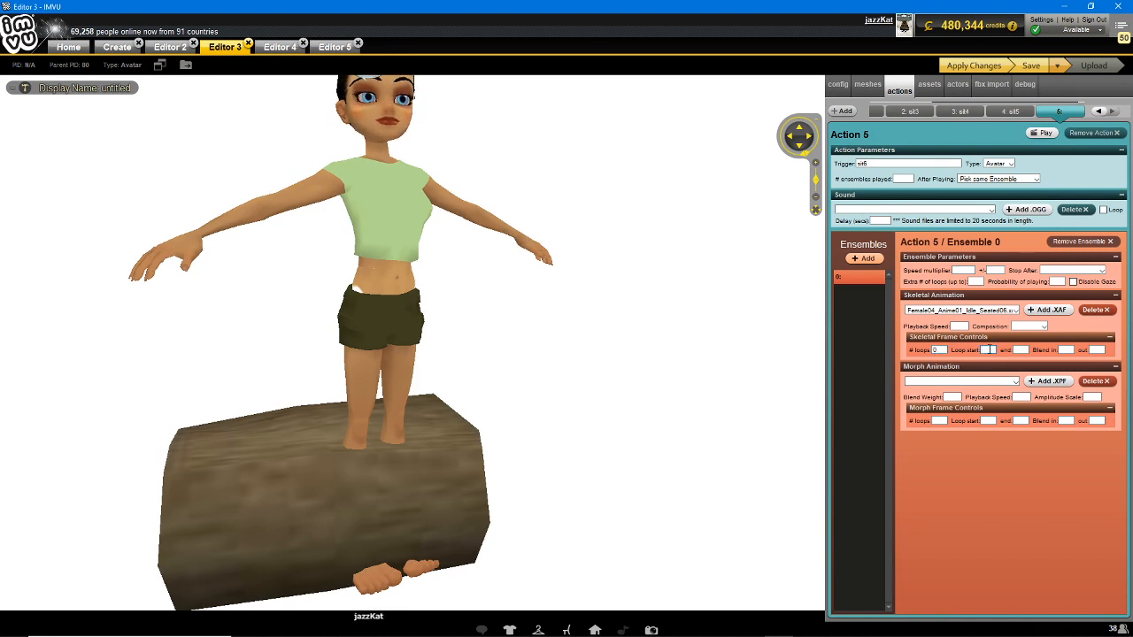
{"action": "left_click", "coordinate": [270, 49]}
{"action": "left_click", "coordinate": [864, 353]}
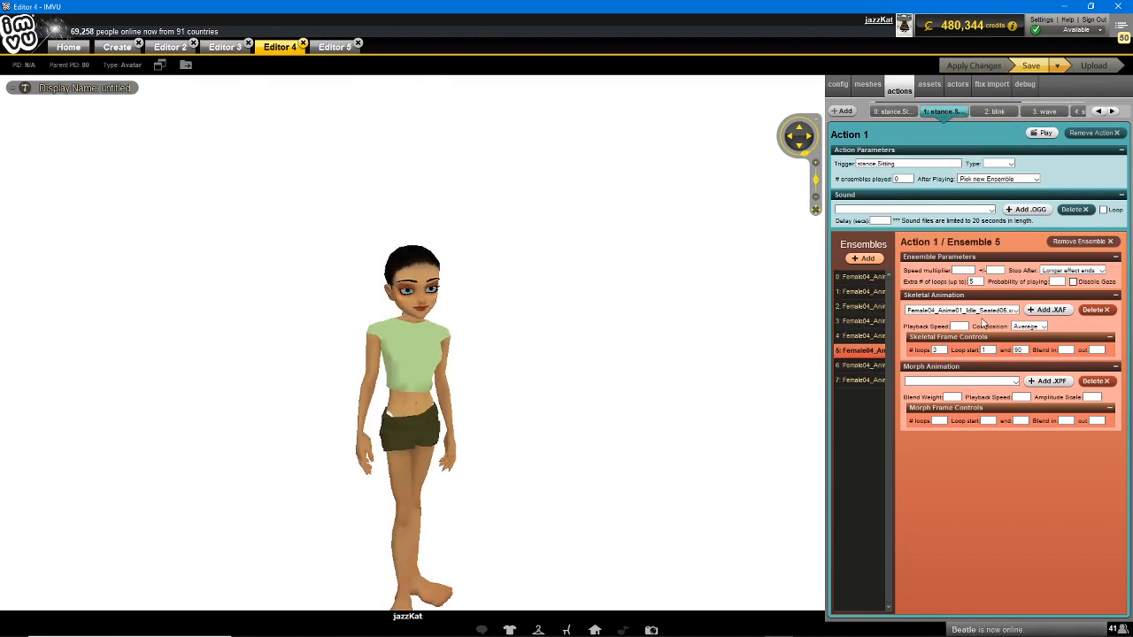
{"action": "left_click", "coordinate": [223, 49]}
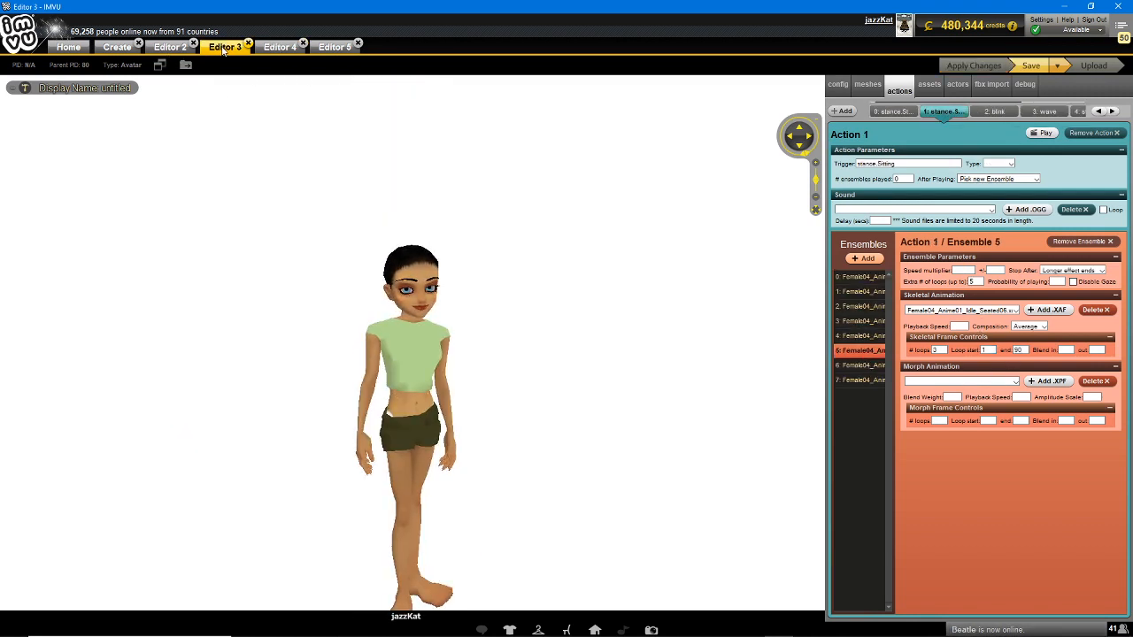
{"action": "left_click", "coordinate": [1022, 349]}
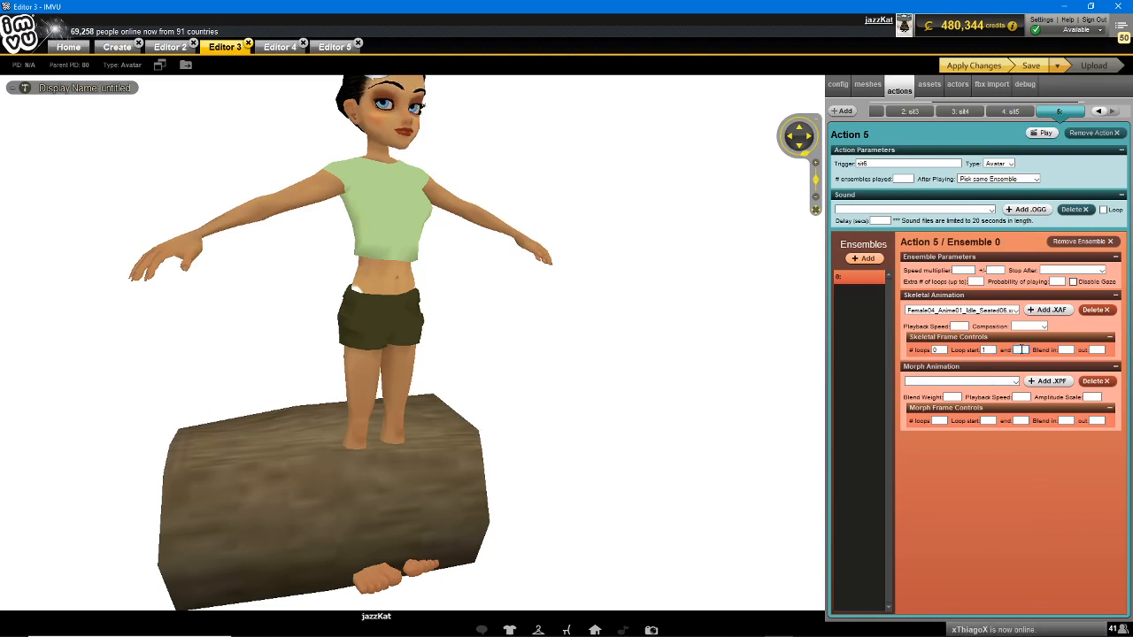
- Set the Seated06 animation's composition to Replace, apply the changes and view the seated pose from an angle
{"action": "left_click", "coordinate": [1041, 326]}
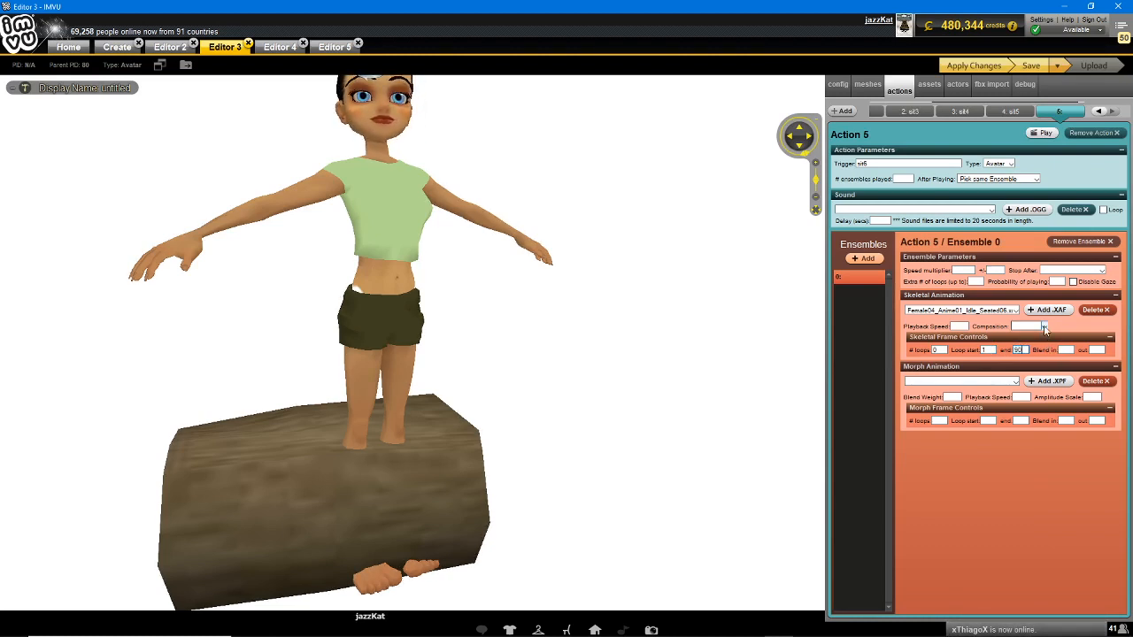
{"action": "left_click", "coordinate": [1041, 349]}
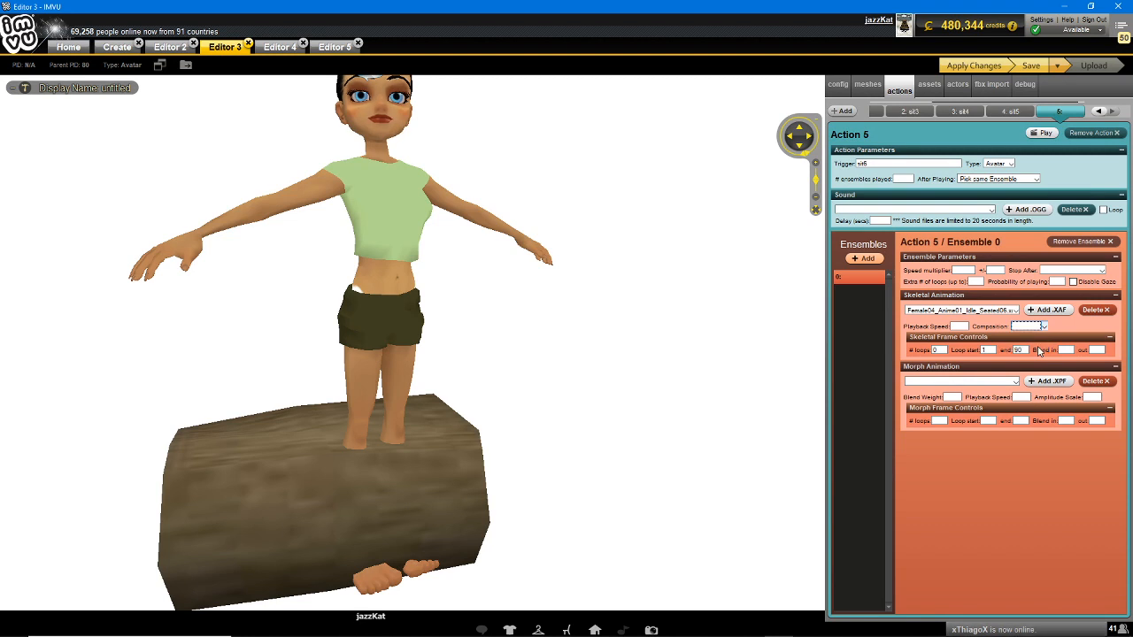
{"action": "left_click", "coordinate": [959, 327]}
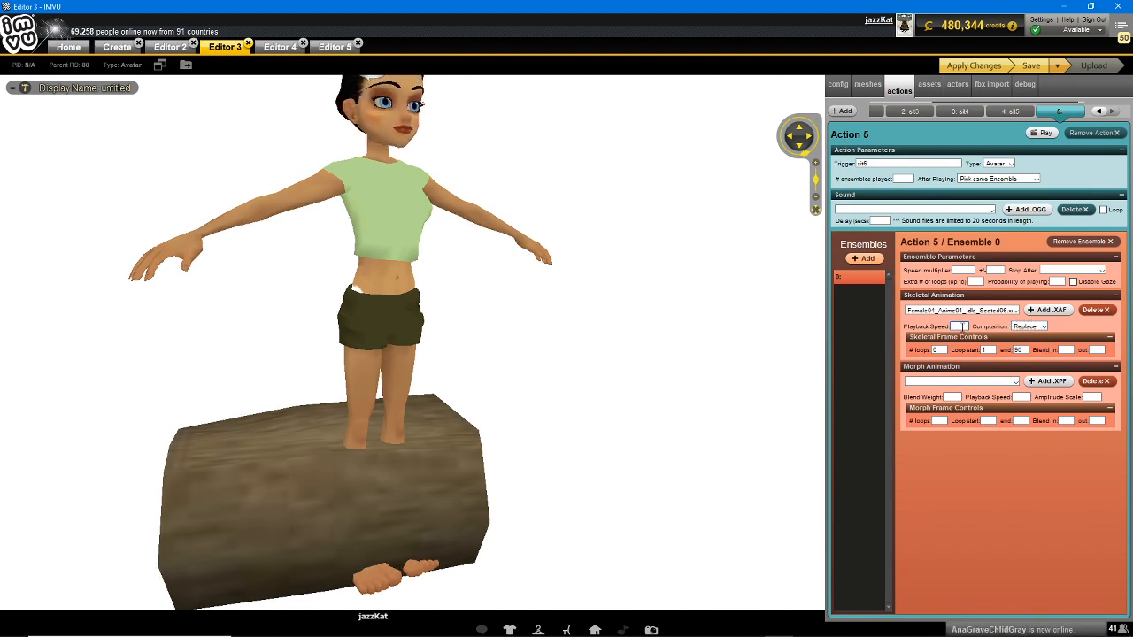
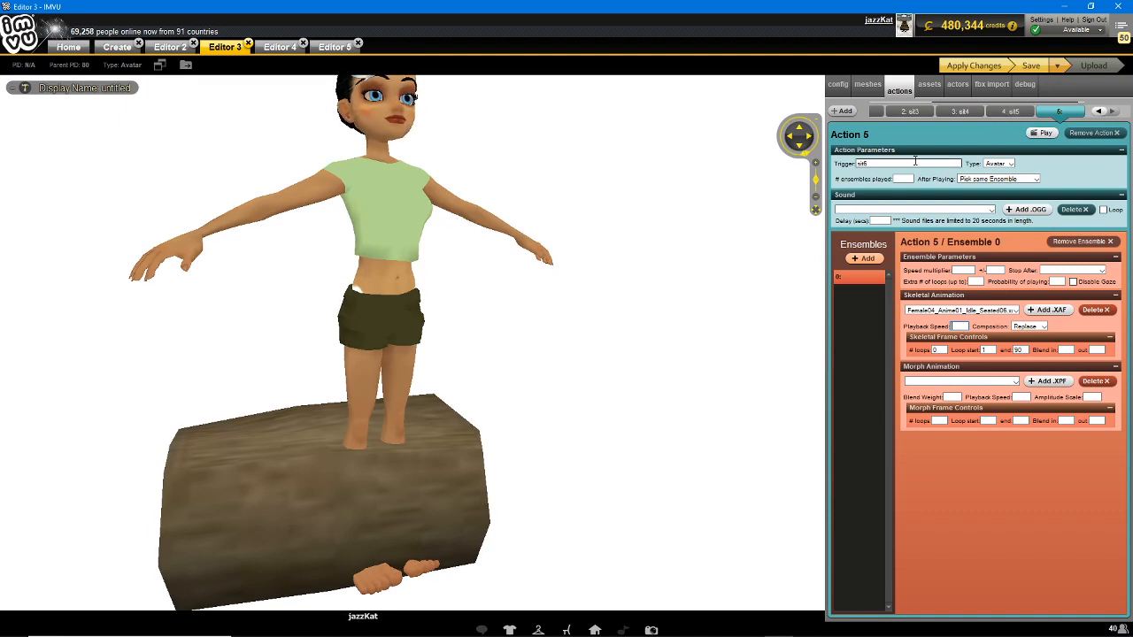
{"action": "left_click", "coordinate": [882, 164]}
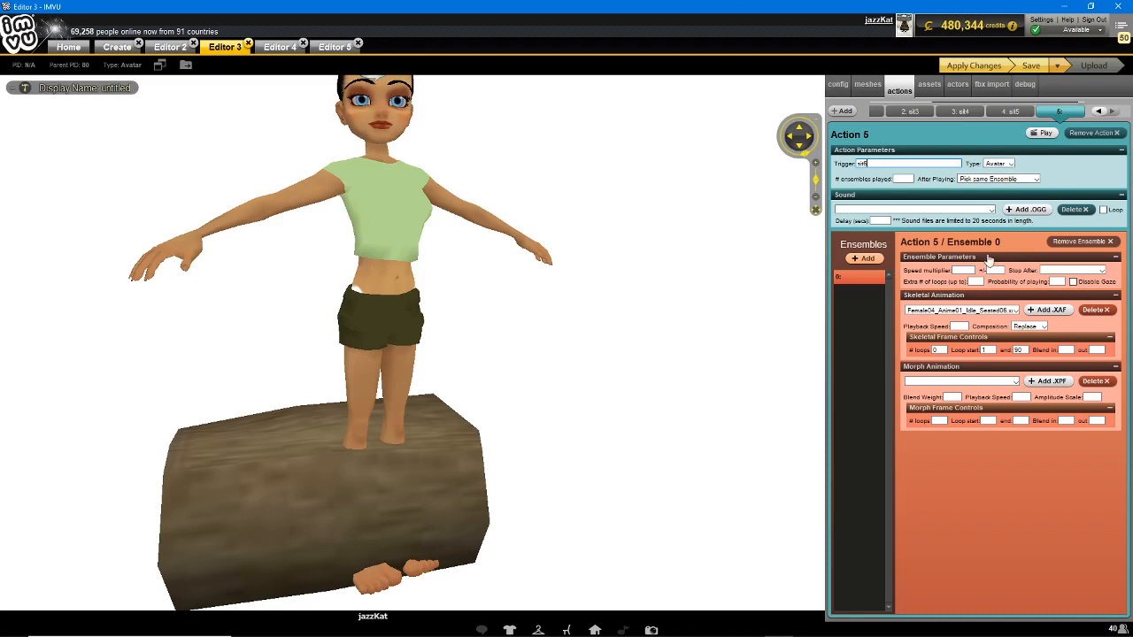
{"action": "left_click", "coordinate": [976, 68]}
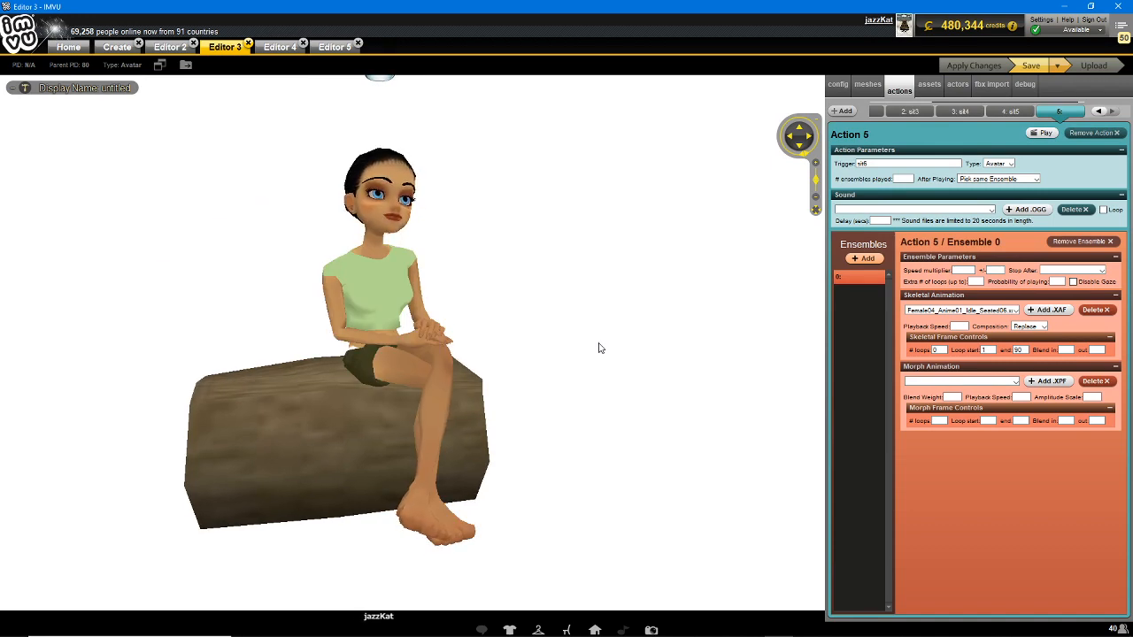
{"action": "mouse_move", "coordinate": [588, 356]}
{"action": "left_mouse_down"}
{"action": "mouse_move", "coordinate": [416, 352]}
{"action": "mouse_move", "coordinate": [654, 357]}
{"action": "mouse_move", "coordinate": [607, 354]}
{"action": "left_mouse_up"}
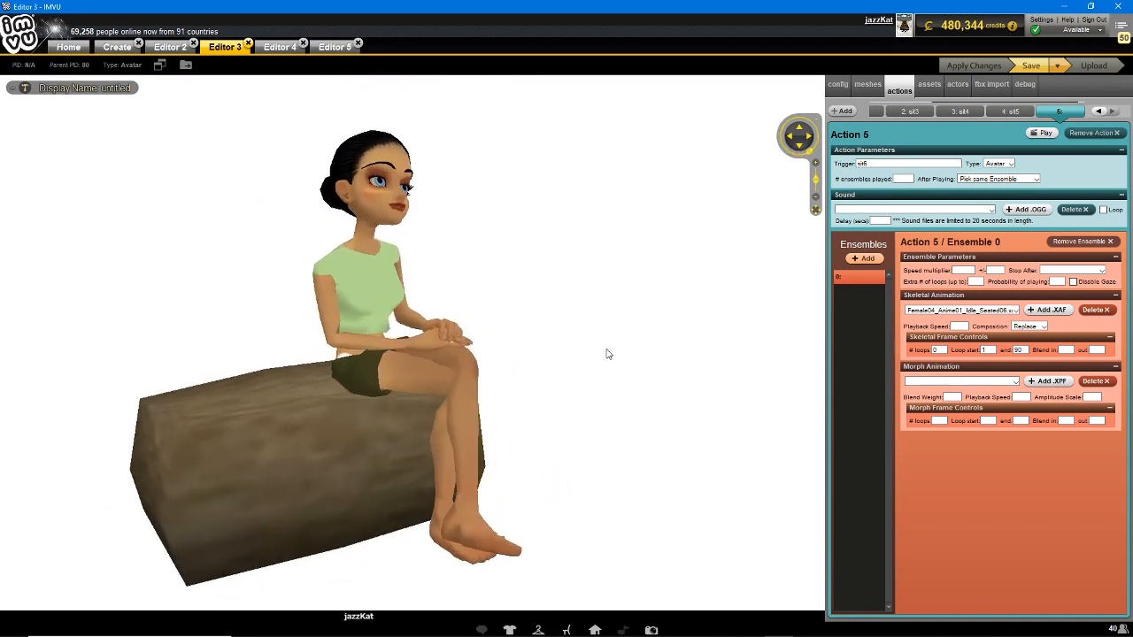
- Add a seventh action and assign Female04_Anime01_Idle_Seated07.xaf as its skeletal animation
{"action": "left_click", "coordinate": [843, 113]}
{"action": "left_click", "coordinate": [962, 310]}
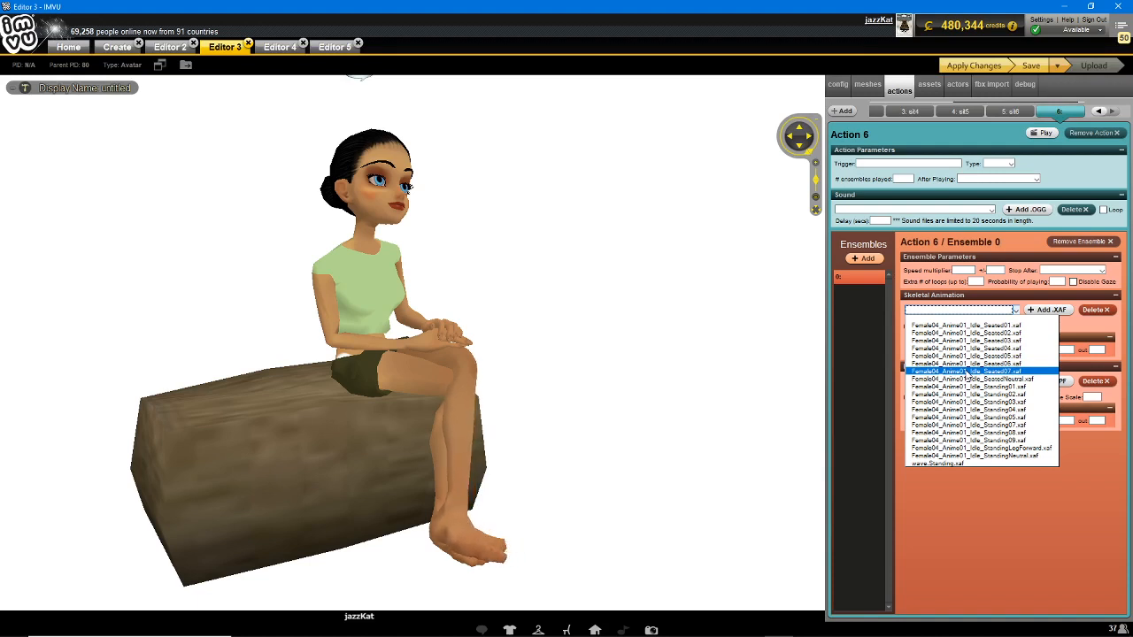
{"action": "left_click", "coordinate": [968, 373]}
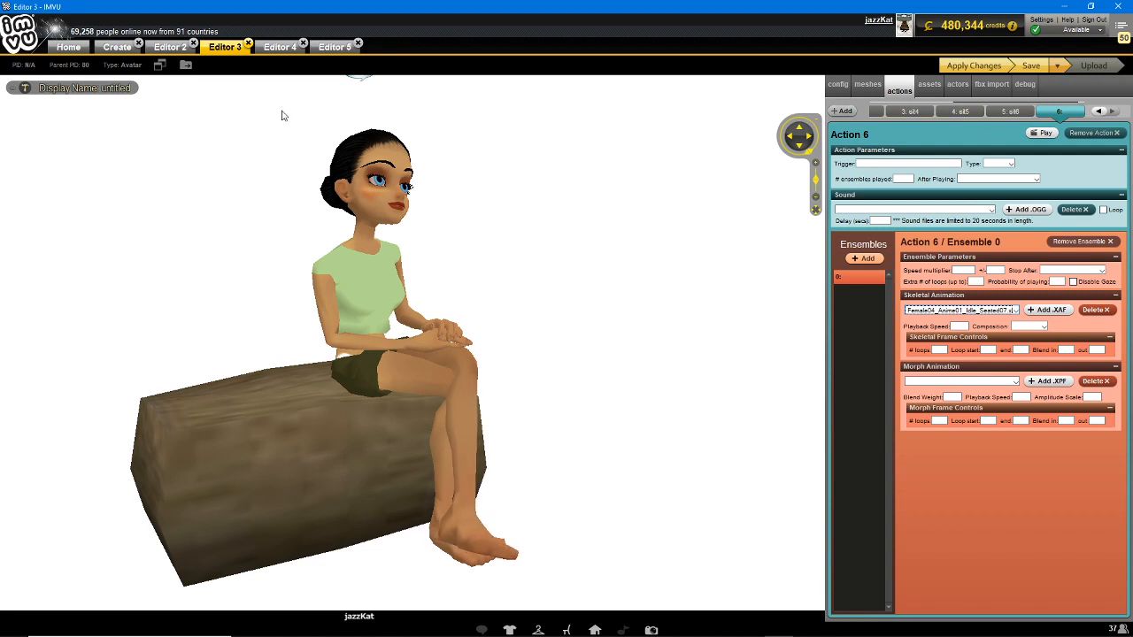
- Check the Seated07 ensemble in Editor 4, and give the seventh action 0 loops, loop start 1, end 90 and Replace composition
{"action": "left_click", "coordinate": [279, 46]}
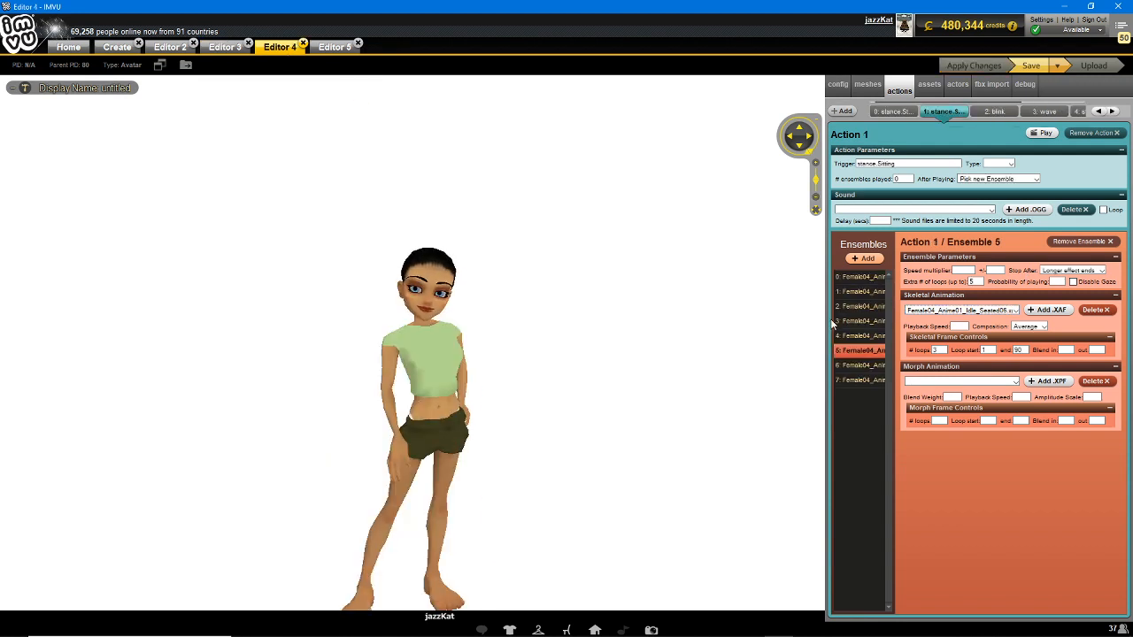
{"action": "left_click", "coordinate": [860, 366]}
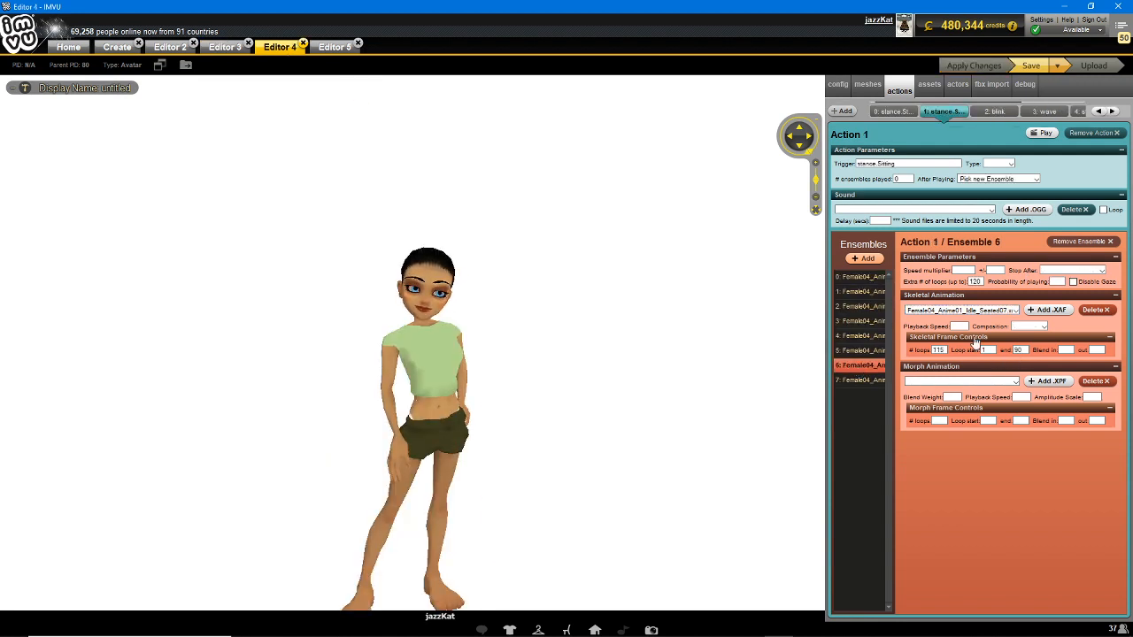
{"action": "left_click", "coordinate": [225, 46]}
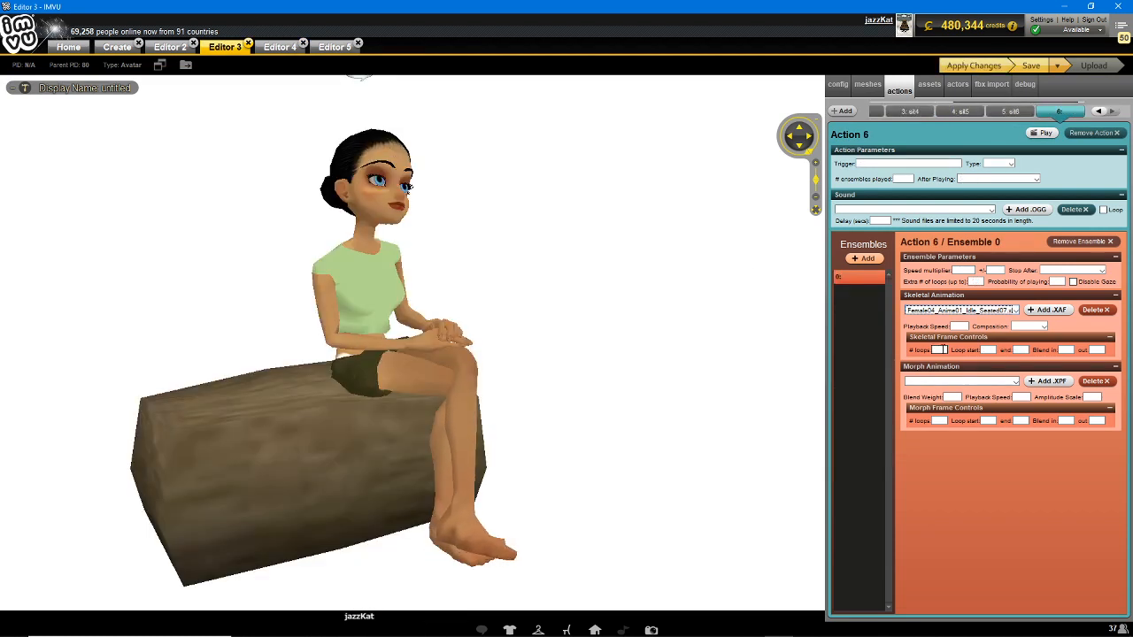
{"action": "left_click", "coordinate": [944, 350]}
{"action": "type", "text": "0"}
{"action": "left_click", "coordinate": [990, 352]}
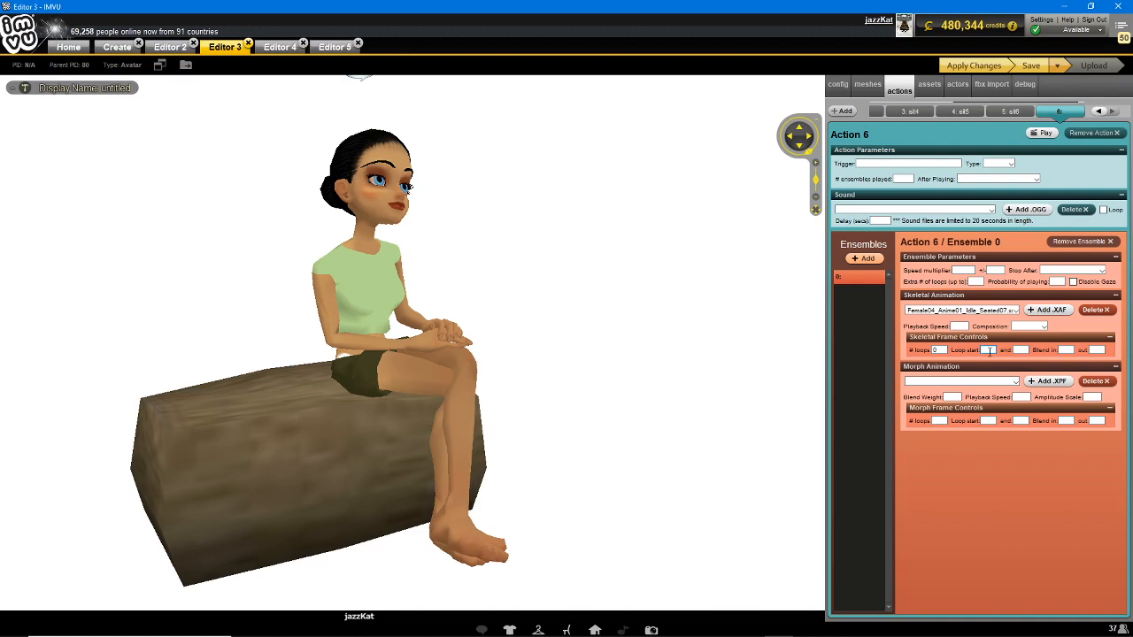
{"action": "type", "text": "1"}
{"action": "left_click", "coordinate": [1021, 350]}
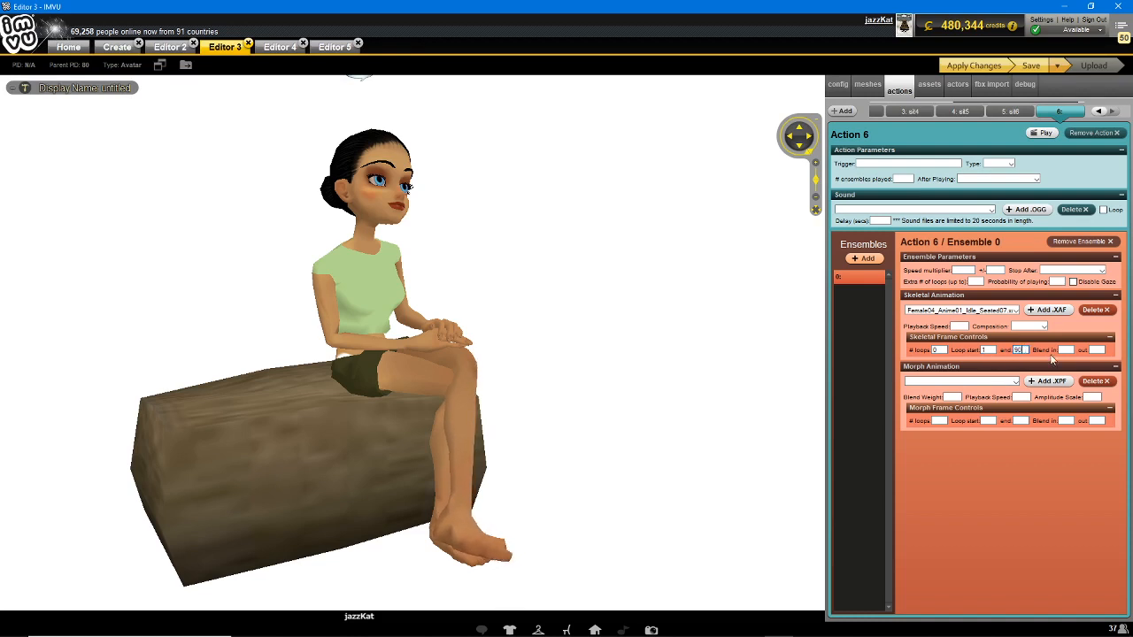
{"action": "left_click", "coordinate": [1041, 327]}
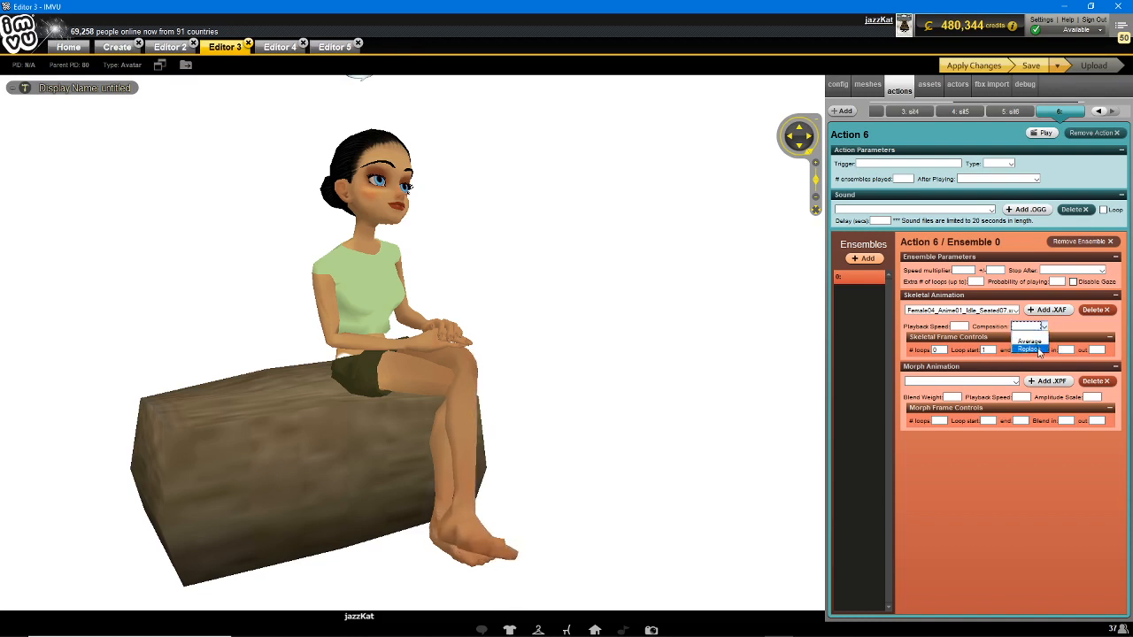
{"action": "left_click", "coordinate": [1039, 351]}
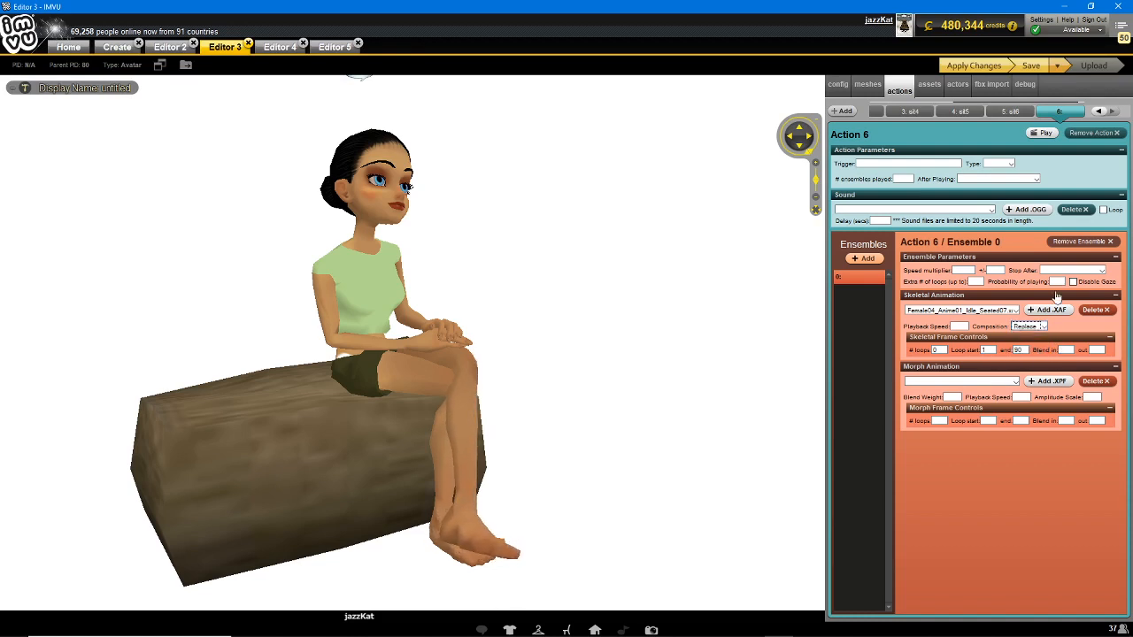
- Set the seventh action's type to Avatar, After Playing to Pick same Ensemble and trigger to sit7, apply the changes and view the pose
{"action": "left_click", "coordinate": [1013, 164]}
{"action": "left_click", "coordinate": [998, 182]}
{"action": "left_click", "coordinate": [1018, 179]}
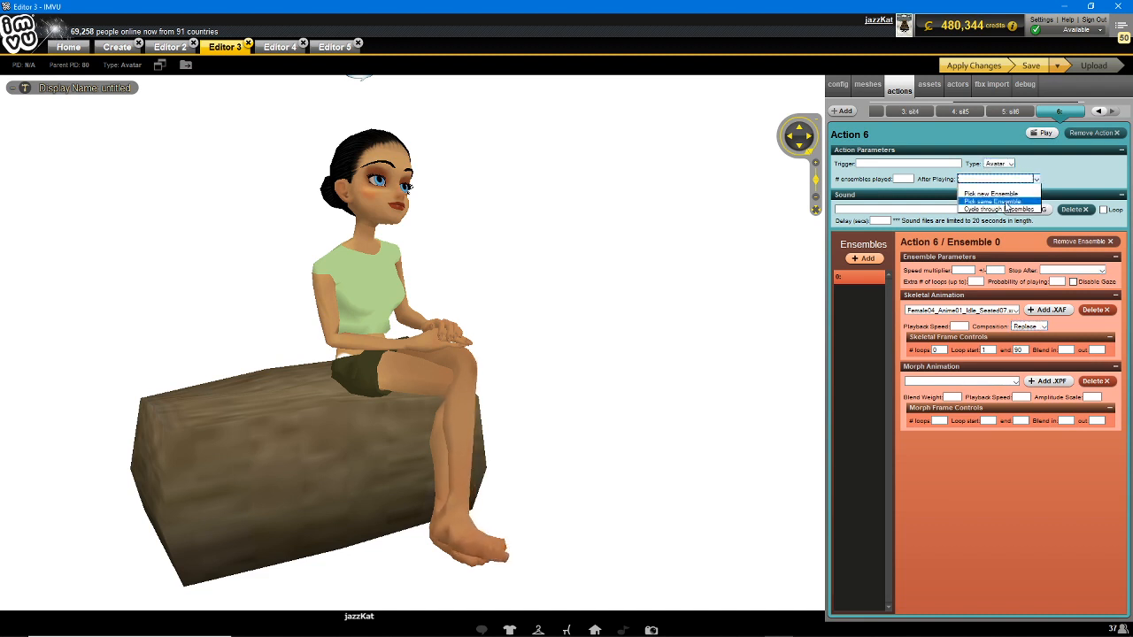
{"action": "left_click", "coordinate": [1007, 202]}
{"action": "left_click", "coordinate": [915, 163]}
{"action": "type", "text": "st"}
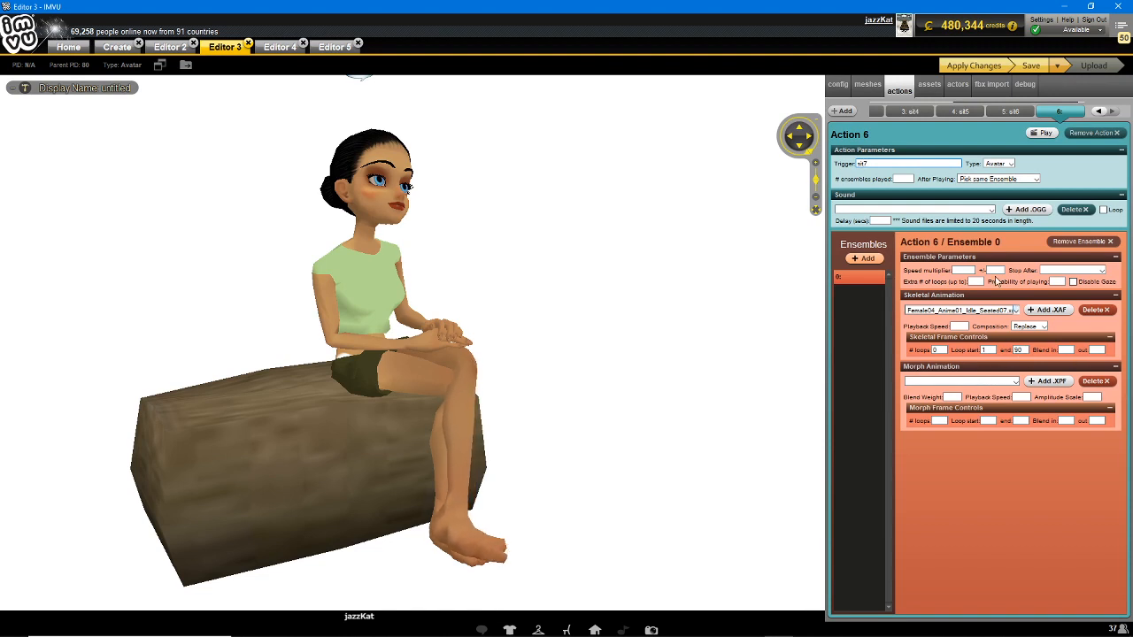
{"action": "left_click", "coordinate": [974, 66]}
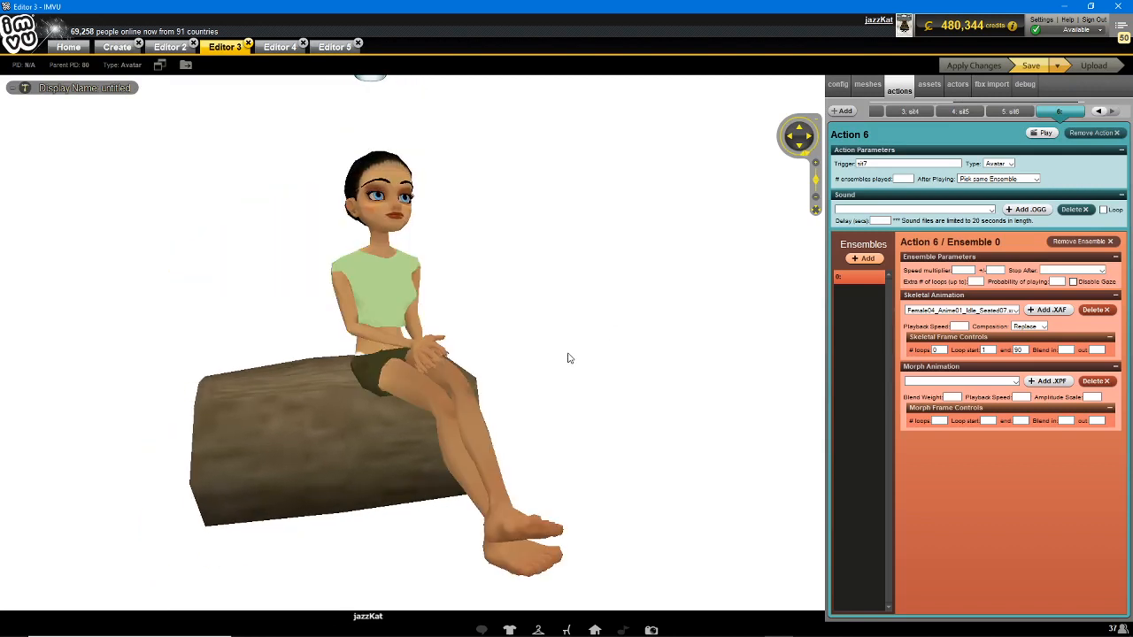
{"action": "left_click_drag", "start_coordinate": [482, 412], "coordinate": [548, 410]}
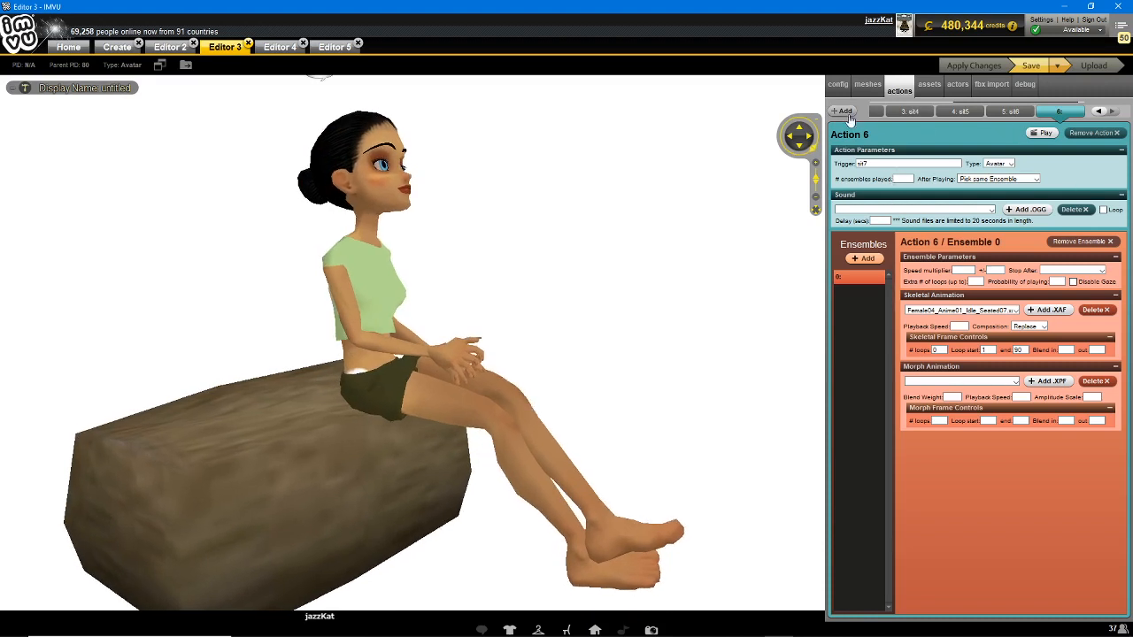
- Add an eighth action with trigger sit8, type Avatar and After Playing set to Pick same Ensemble
{"action": "left_click", "coordinate": [845, 112]}
{"action": "left_click", "coordinate": [879, 163]}
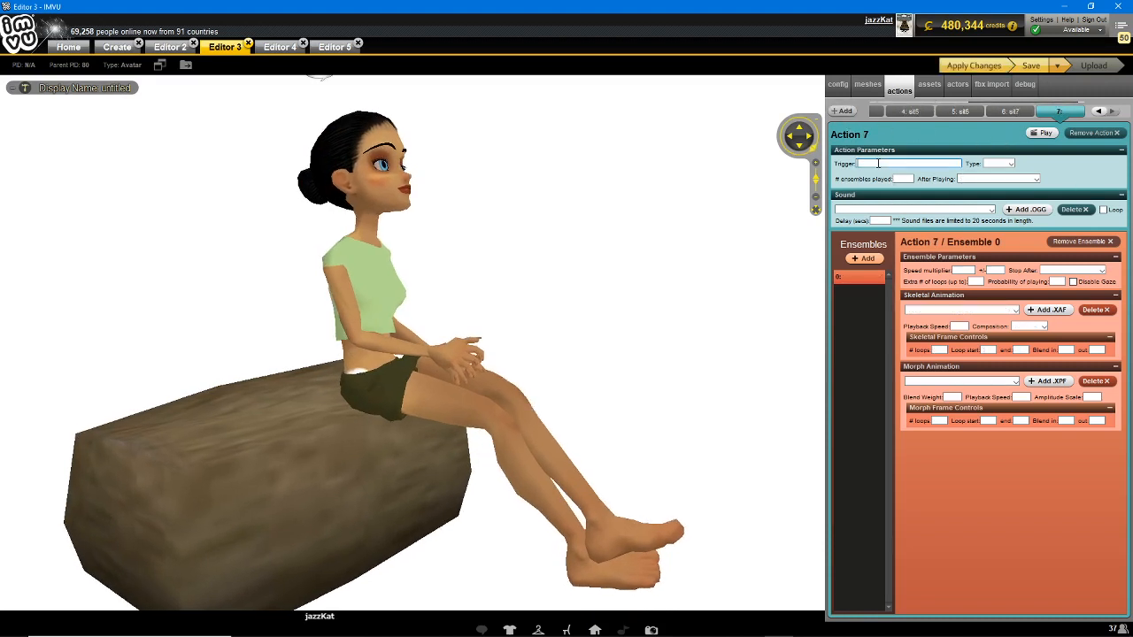
{"action": "type", "text": "sit8"}
{"action": "left_click", "coordinate": [1011, 165]}
{"action": "left_click", "coordinate": [997, 176]}
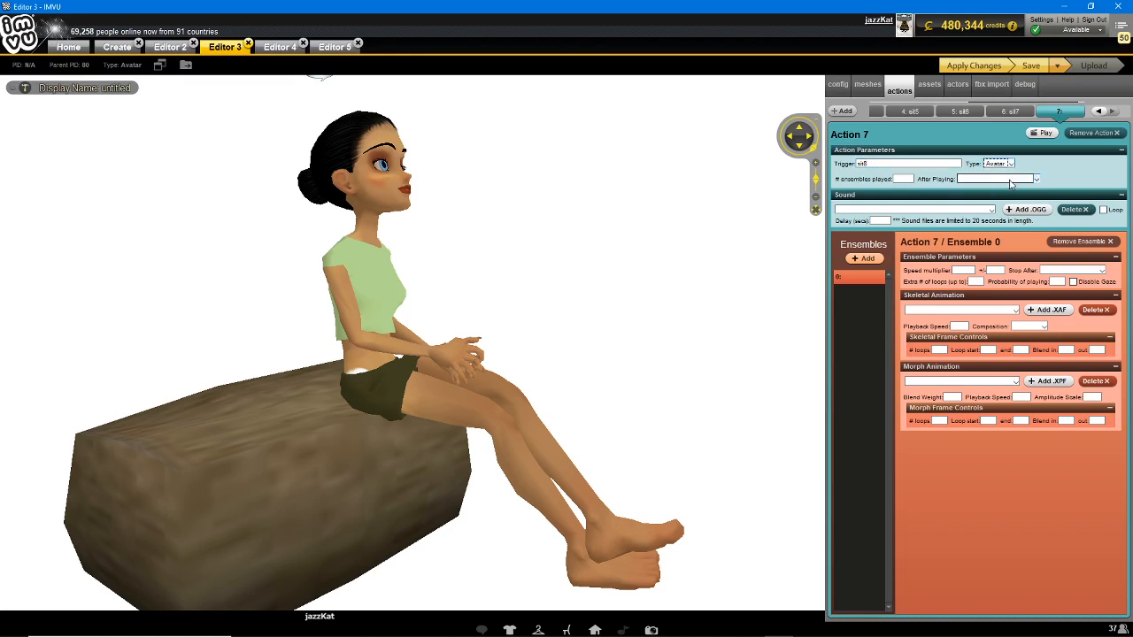
{"action": "left_click", "coordinate": [1018, 179]}
{"action": "left_click", "coordinate": [998, 213]}
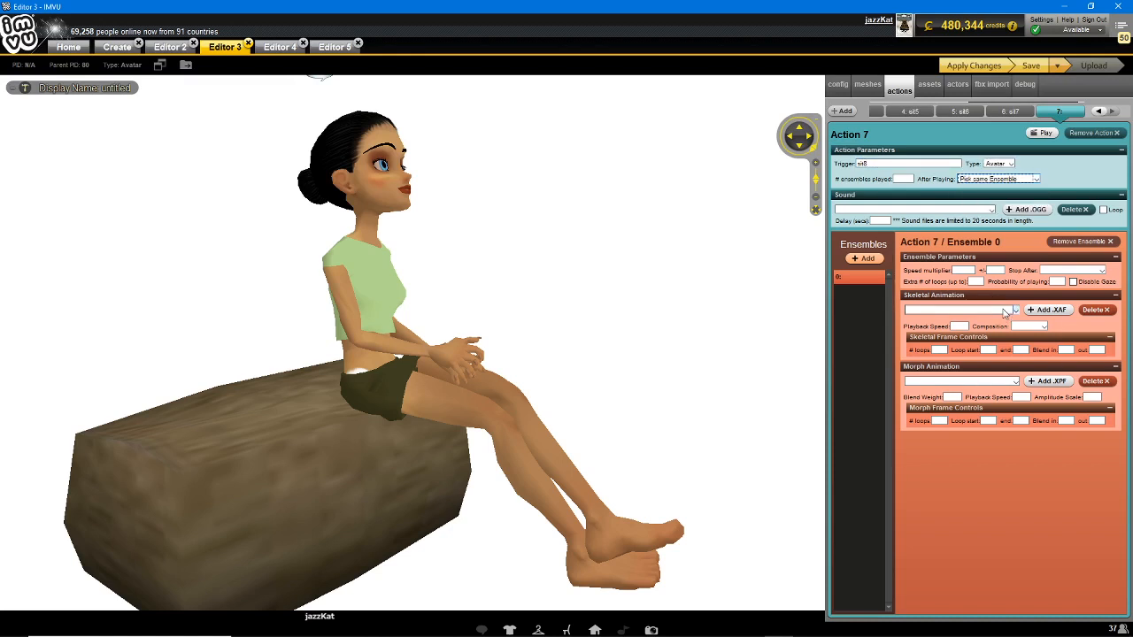
- Assign Female04_Anime01_Idle_SeatedNeutral.xaf as the eighth action's skeletal animation with Replace composition
{"action": "left_click", "coordinate": [1007, 311]}
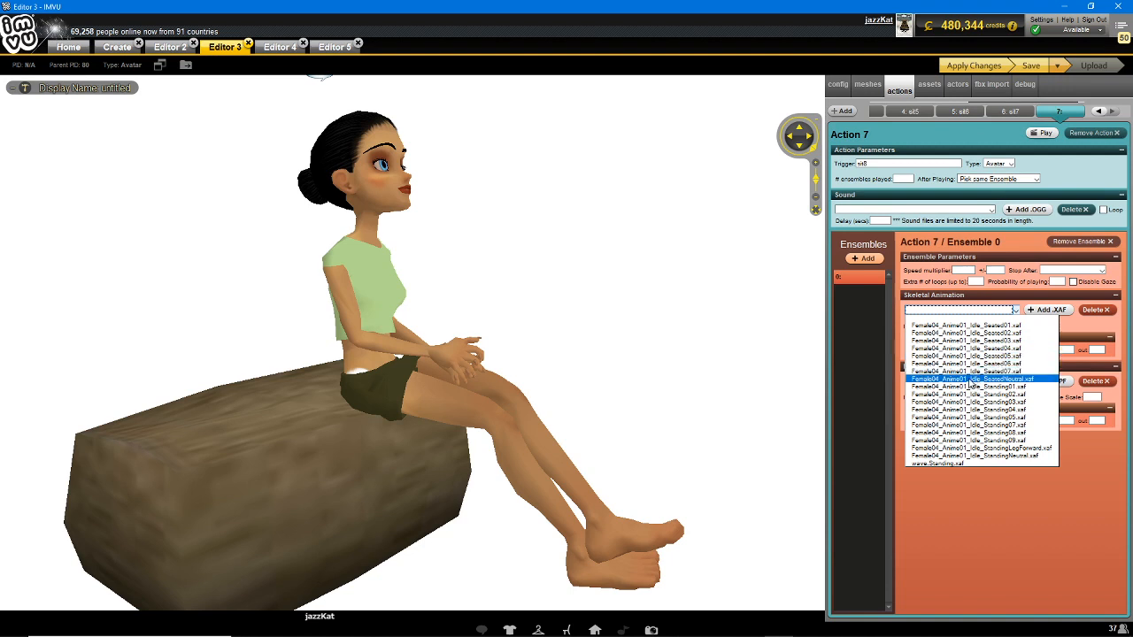
{"action": "left_click", "coordinate": [973, 380]}
{"action": "left_click", "coordinate": [1029, 326]}
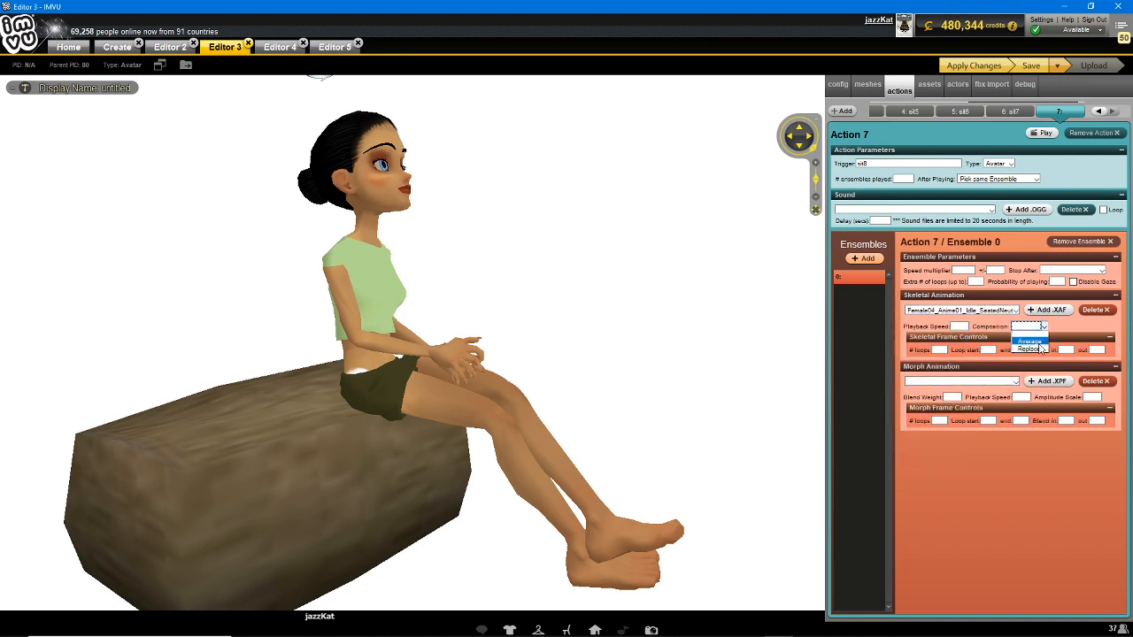
{"action": "left_click", "coordinate": [1027, 337]}
- Check the SeatedNeutral ensemble in Editor 4, and give the eighth action 0 loops, loop start 1 and end 90
{"action": "left_click", "coordinate": [939, 351]}
{"action": "type", "text": "0"}
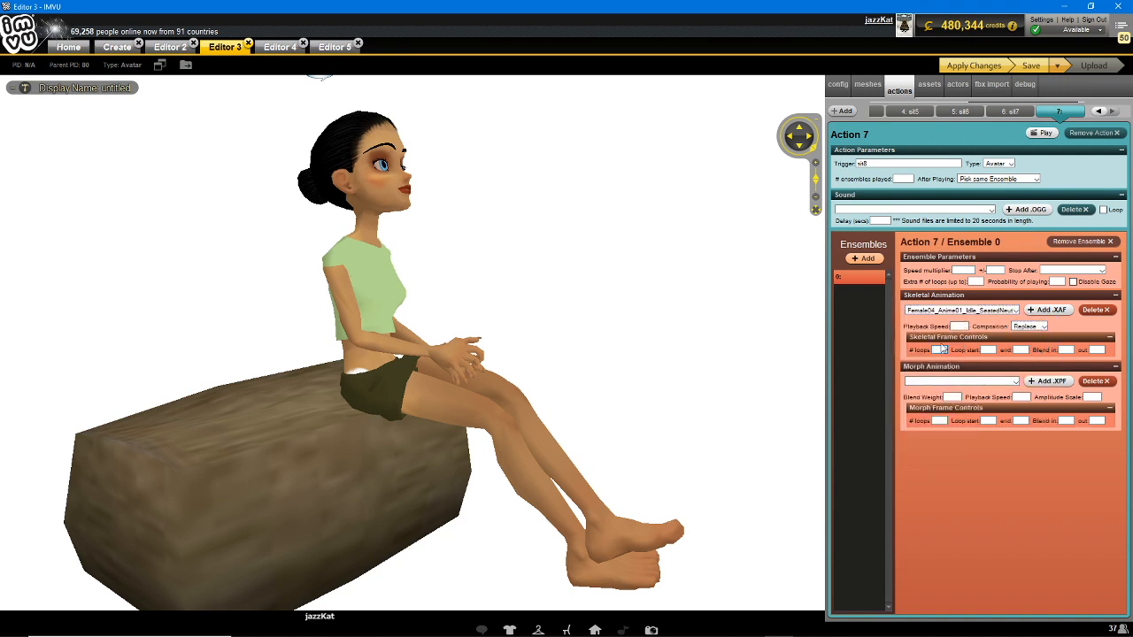
{"action": "left_click", "coordinate": [281, 46]}
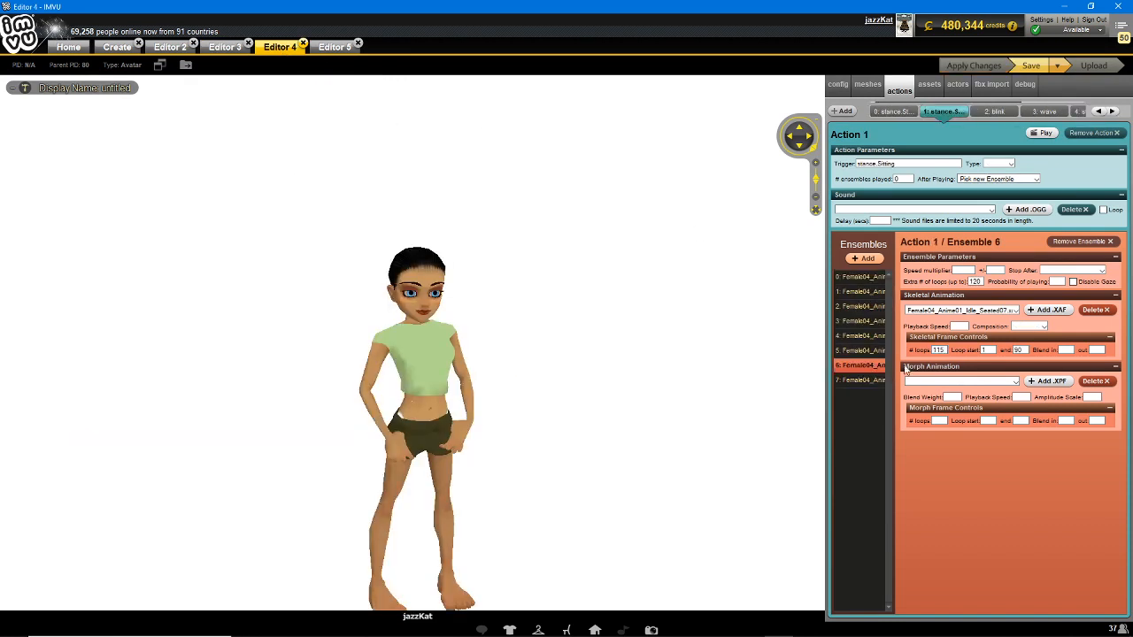
{"action": "left_click", "coordinate": [860, 380]}
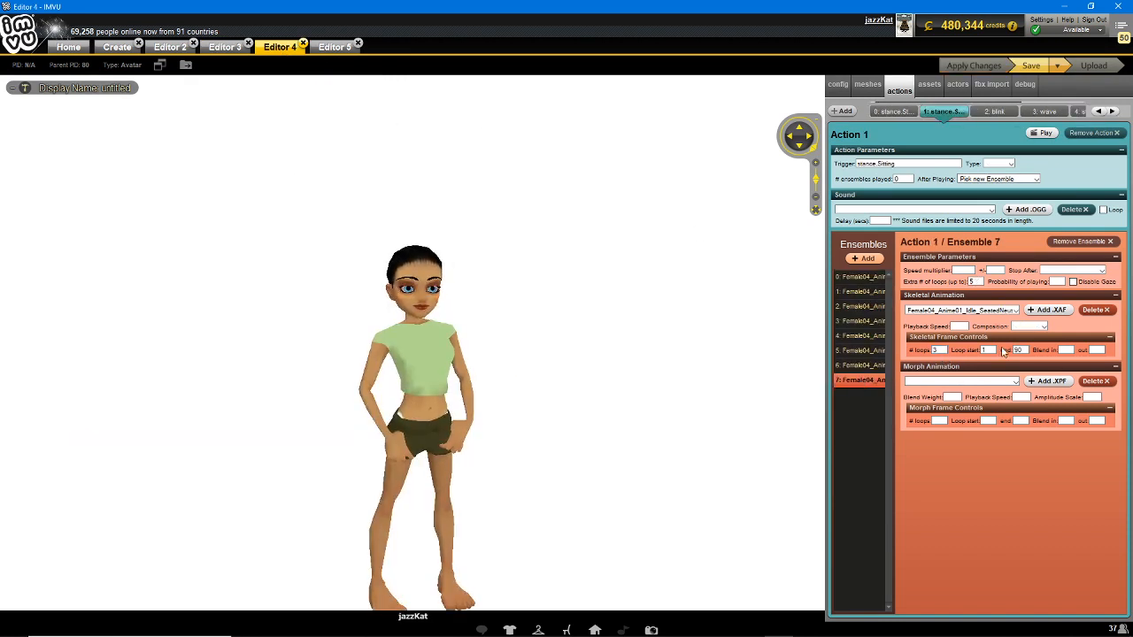
{"action": "left_click", "coordinate": [225, 49]}
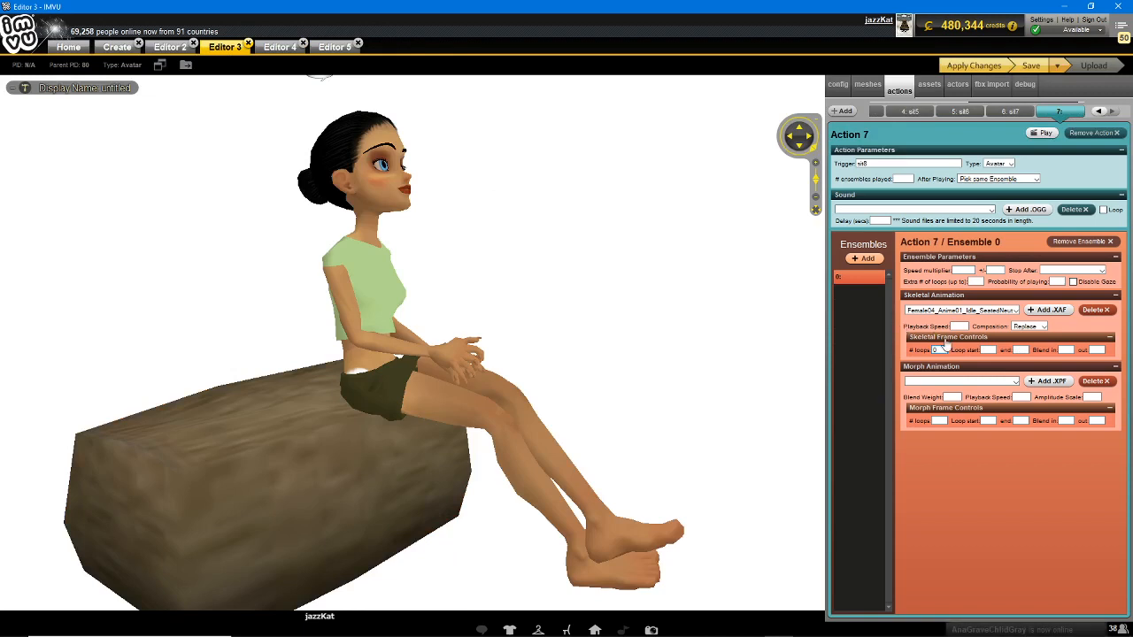
{"action": "type", "text": "1"}
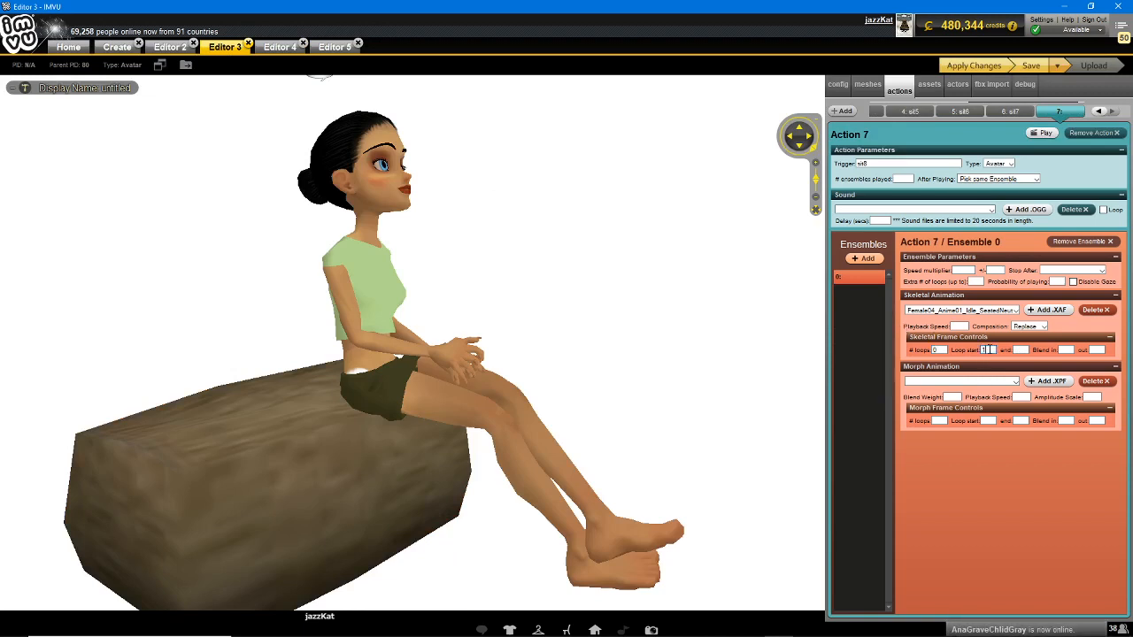
{"action": "left_click", "coordinate": [1020, 350]}
{"action": "type", "text": "50"}
{"action": "left_click", "coordinate": [1066, 350]}
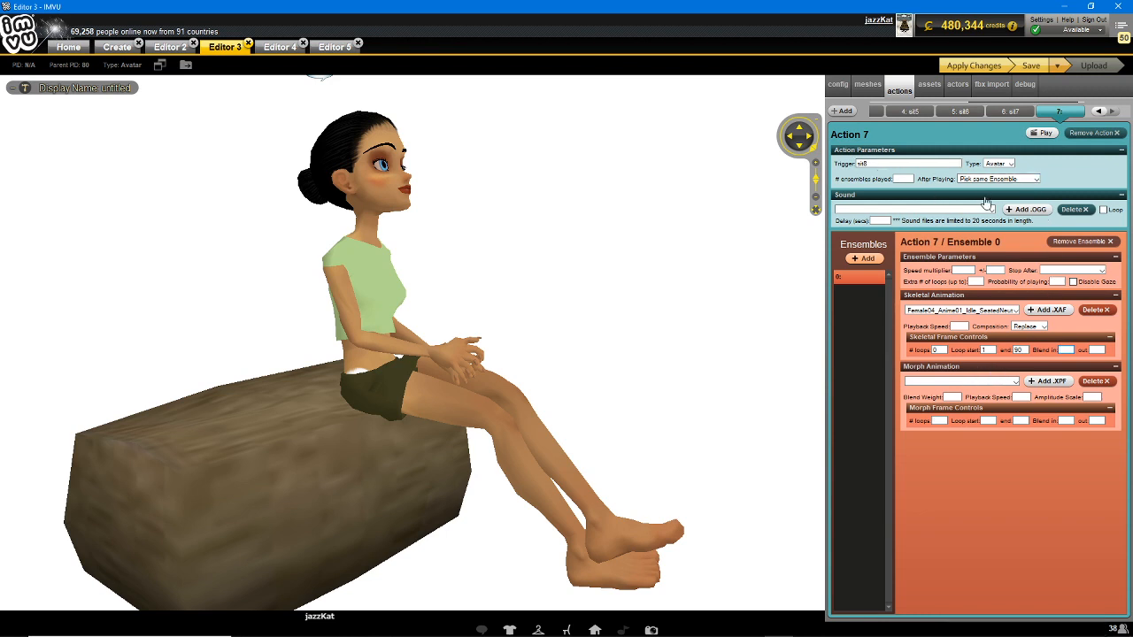
- Apply the changes, view the sit8 pose and save the project as "IMVU defaults - sitting"
{"action": "left_click", "coordinate": [981, 70]}
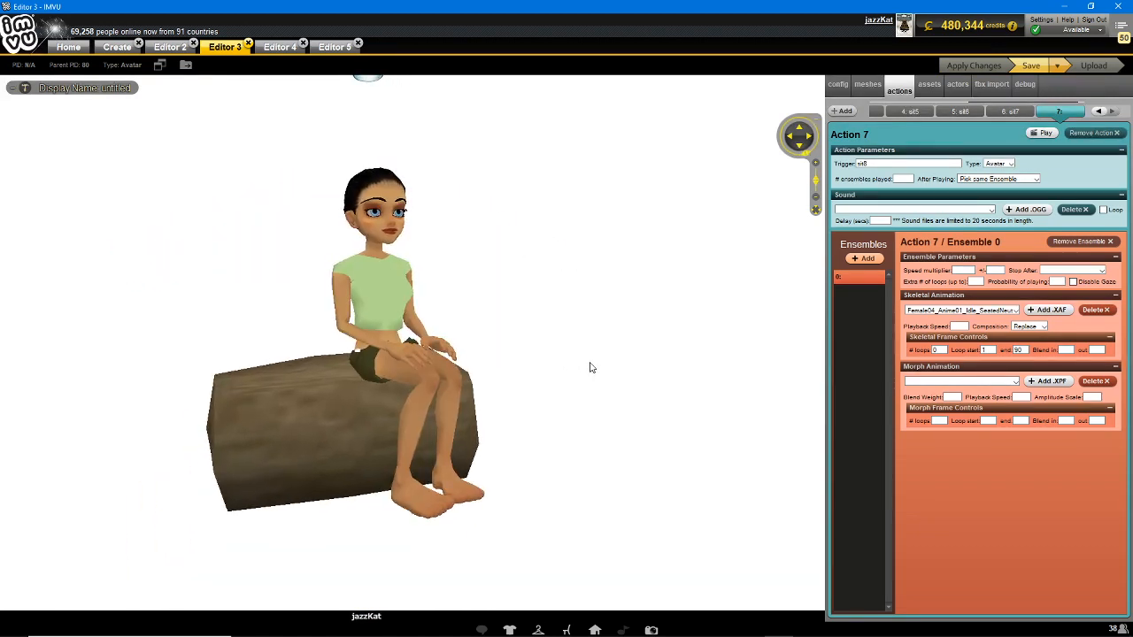
{"action": "mouse_move", "coordinate": [589, 366]}
{"action": "left_mouse_down"}
{"action": "mouse_move", "coordinate": [576, 352]}
{"action": "mouse_move", "coordinate": [470, 353]}
{"action": "mouse_move", "coordinate": [587, 349]}
{"action": "left_mouse_up"}
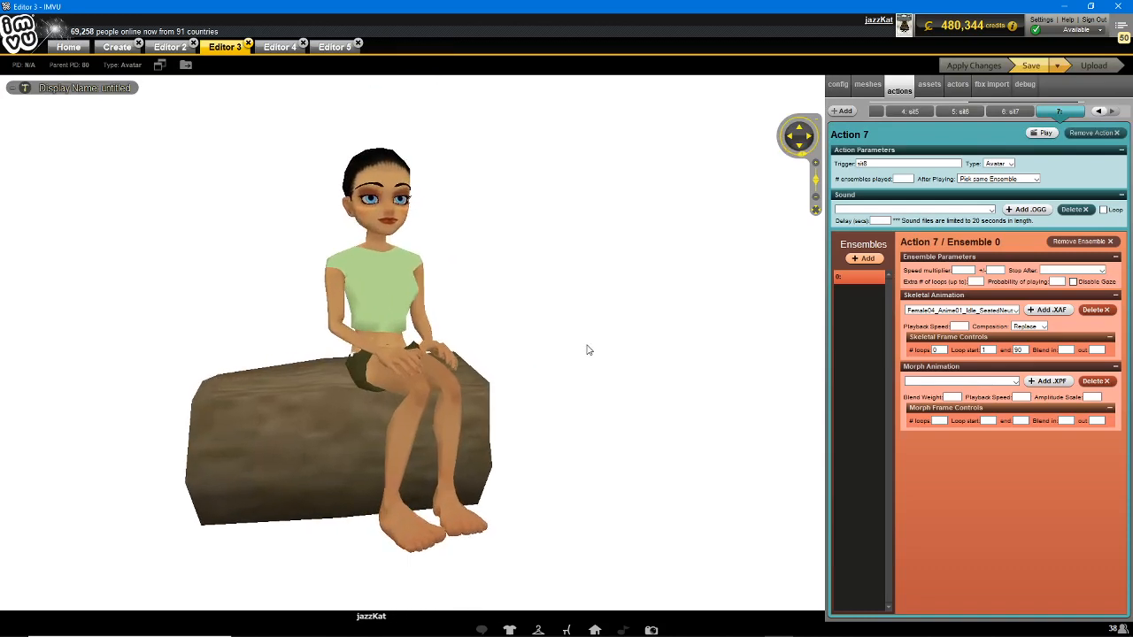
{"action": "left_click", "coordinate": [1057, 66]}
{"action": "left_click", "coordinate": [1042, 80]}
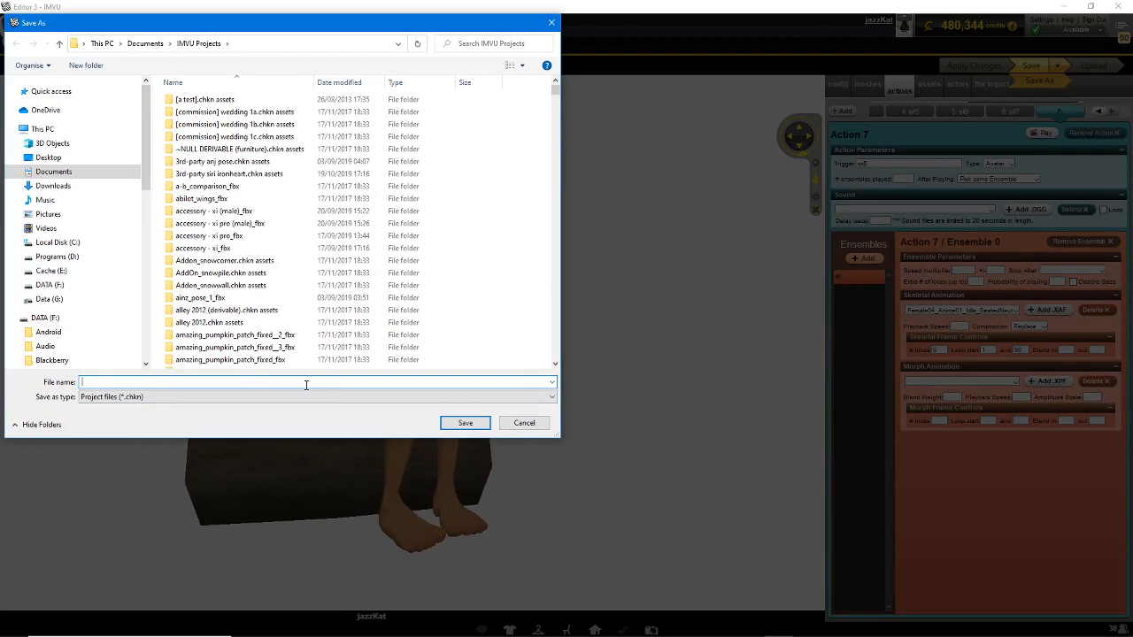
{"action": "type", "text": "IMVU "}
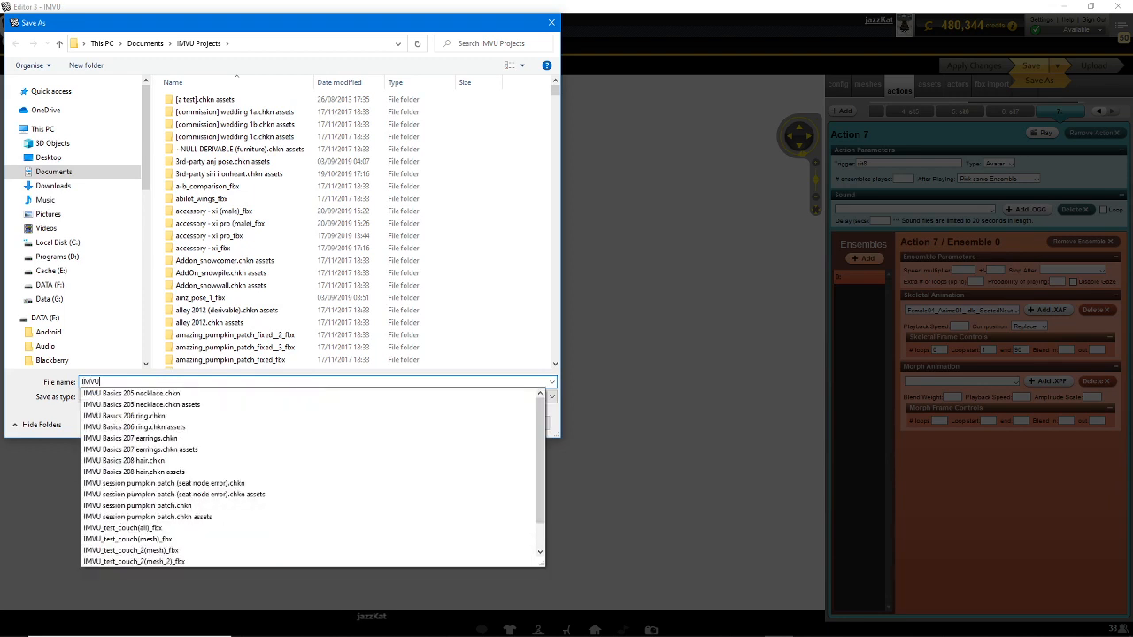
{"action": "type", "text": "defaults - sitting"}
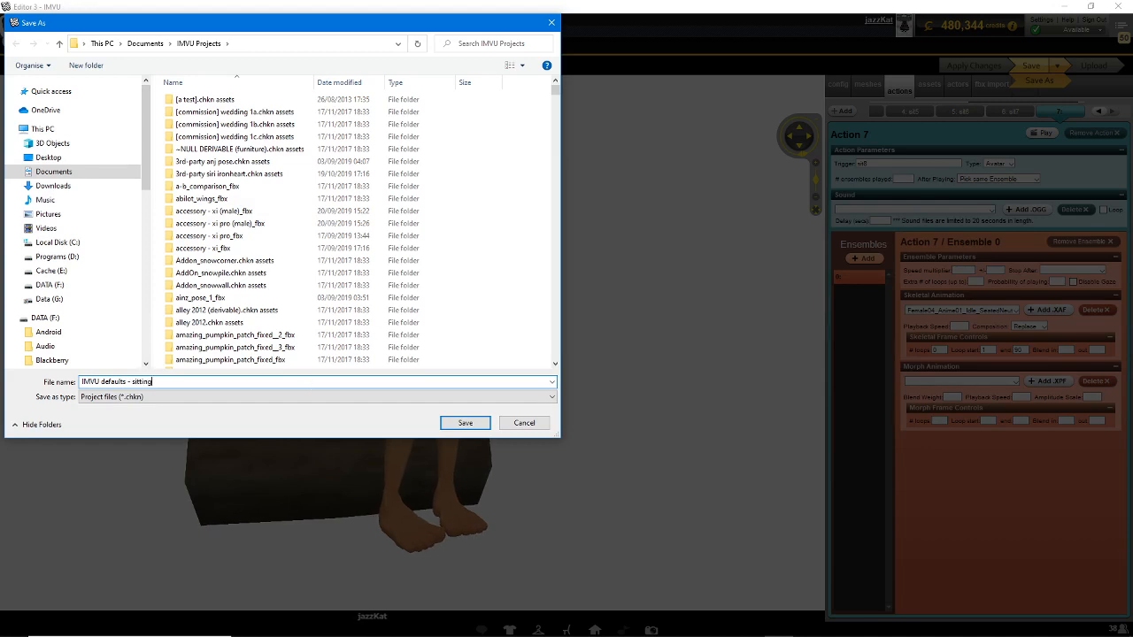
{"action": "left_click", "coordinate": [465, 422]}
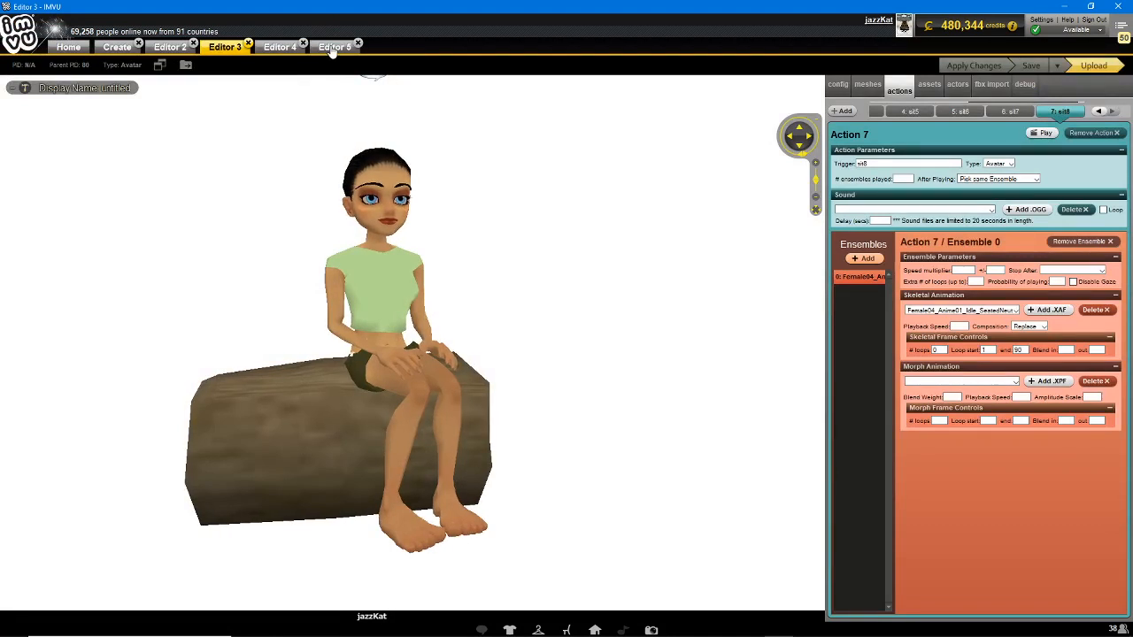
- Close Editor 3 and Editor 4, declining to save the project in Editor 4
{"action": "left_click", "coordinate": [333, 47]}
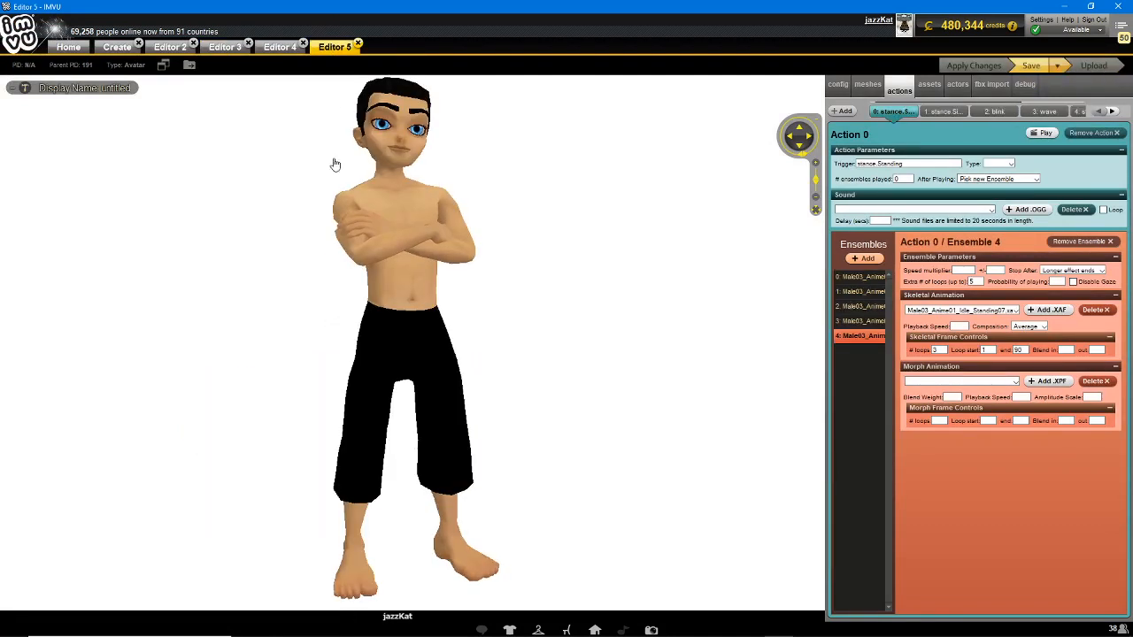
{"action": "left_click", "coordinate": [230, 49]}
{"action": "left_click_drag", "start_coordinate": [565, 338], "coordinate": [607, 337]}
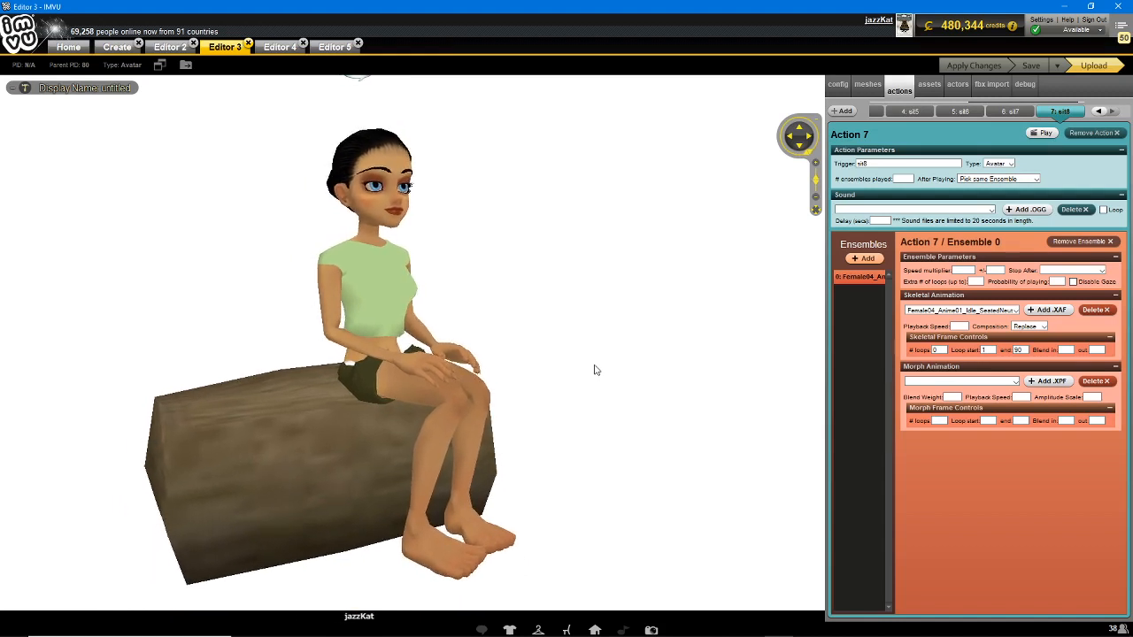
{"action": "right_click", "coordinate": [595, 367]}
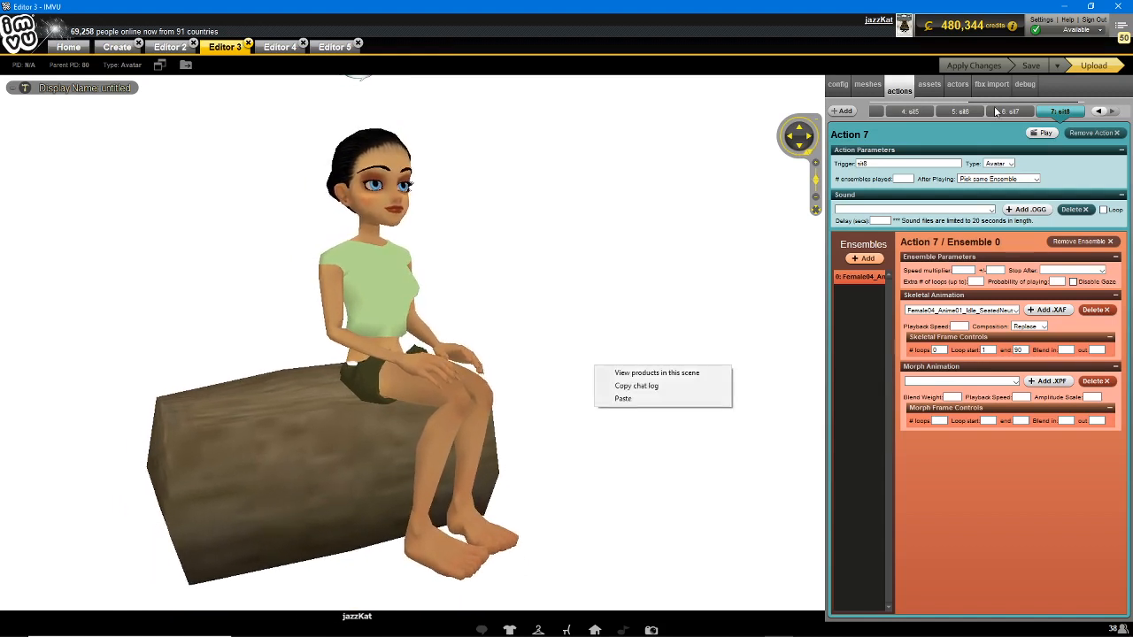
{"action": "left_click", "coordinate": [248, 44]}
{"action": "left_click", "coordinate": [249, 45]}
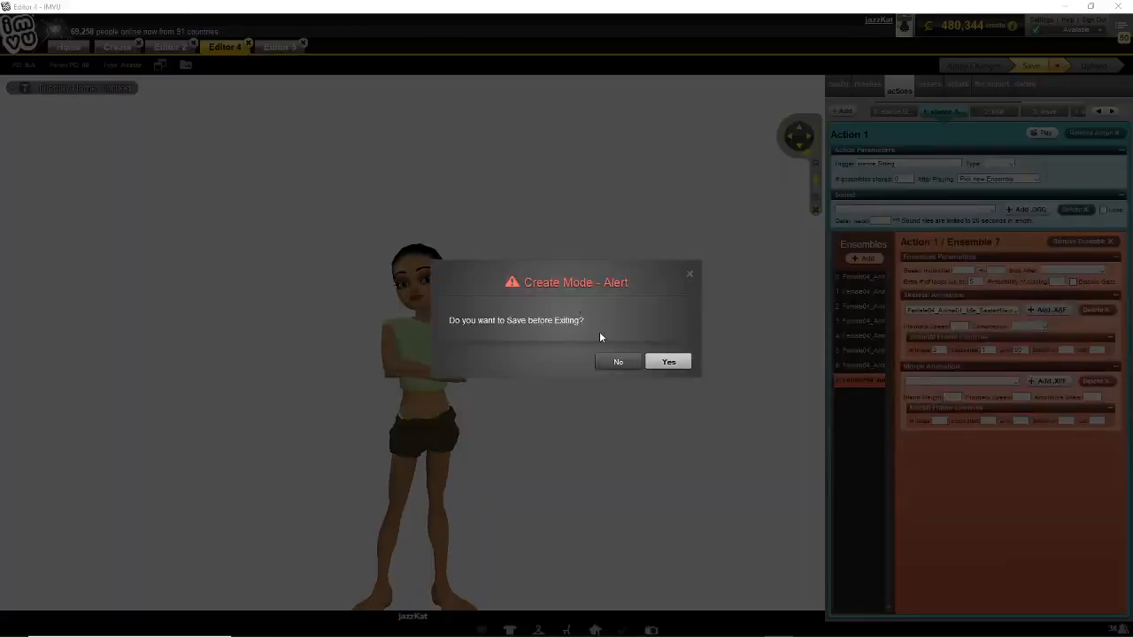
{"action": "left_click", "coordinate": [618, 362]}
- Reopen IMVU defaults - sitting.chkn from the recent local projects
{"action": "left_click", "coordinate": [170, 47]}
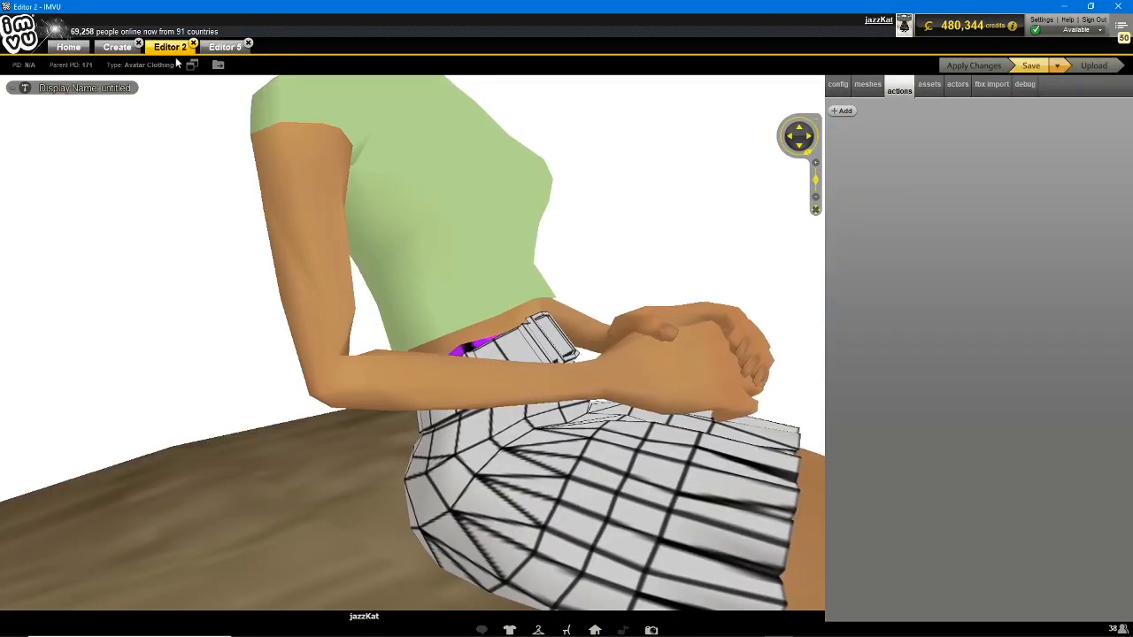
{"action": "left_click", "coordinate": [117, 47]}
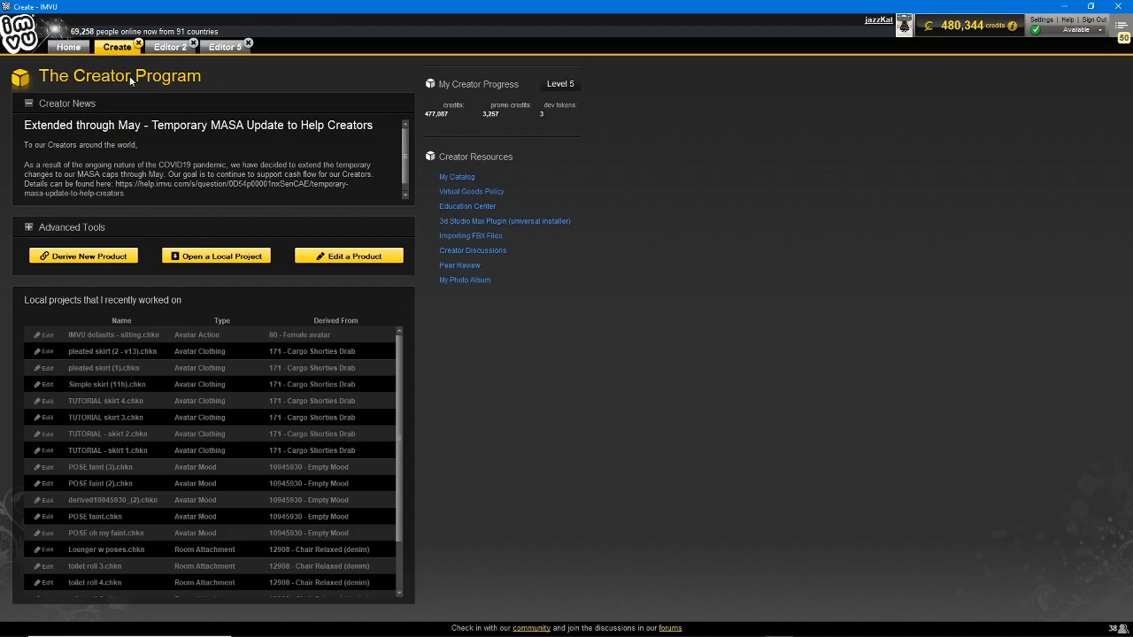
{"action": "double_click", "coordinate": [144, 336]}
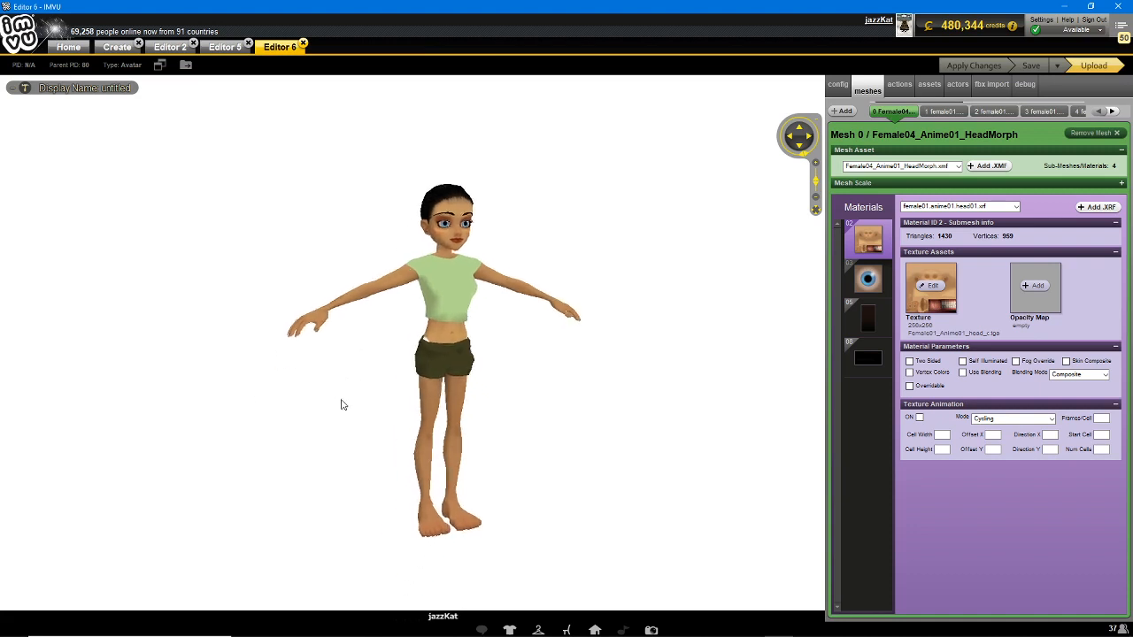
- Search the furniture inventory for "hay", add a bale to the scene and place the avatar on it
{"action": "left_click", "coordinate": [567, 631]}
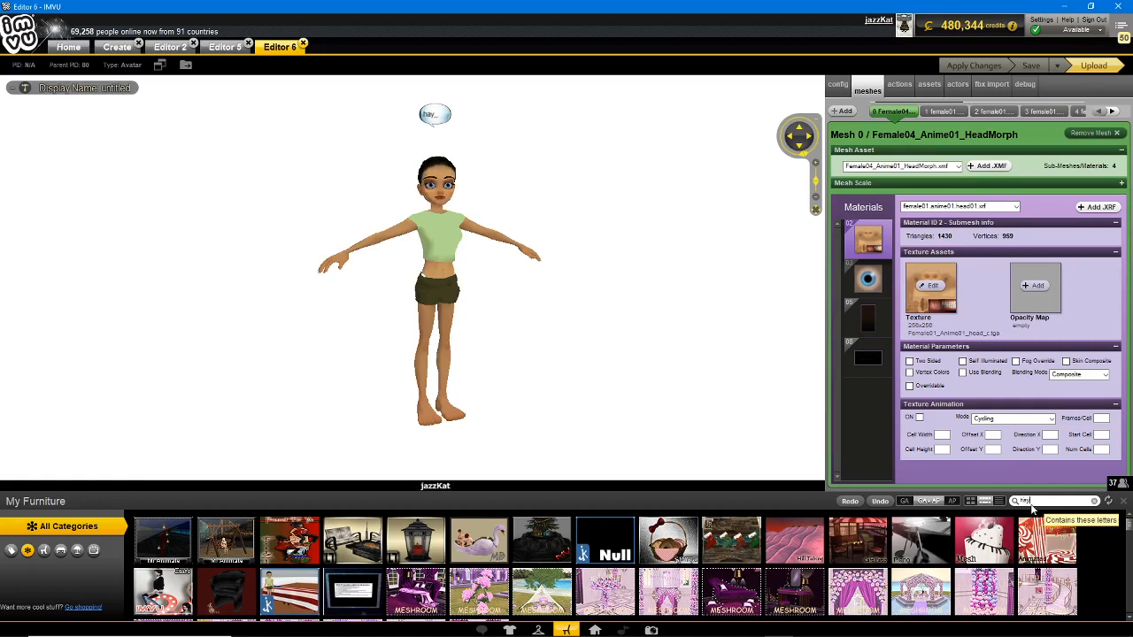
{"action": "left_click", "coordinate": [158, 556]}
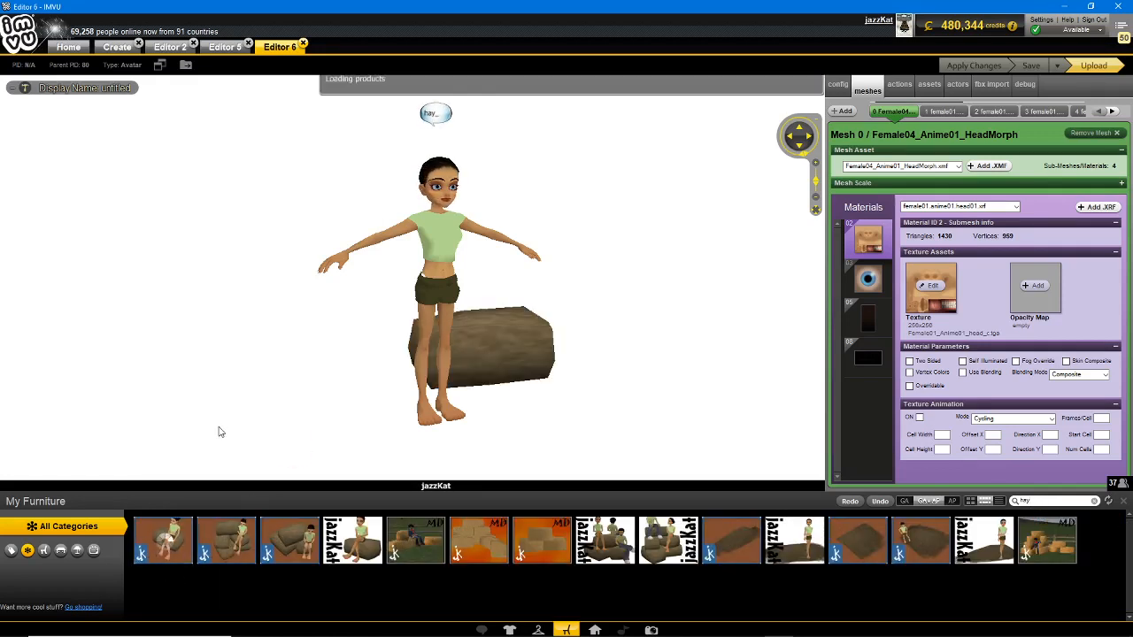
{"action": "left_click", "coordinate": [506, 299]}
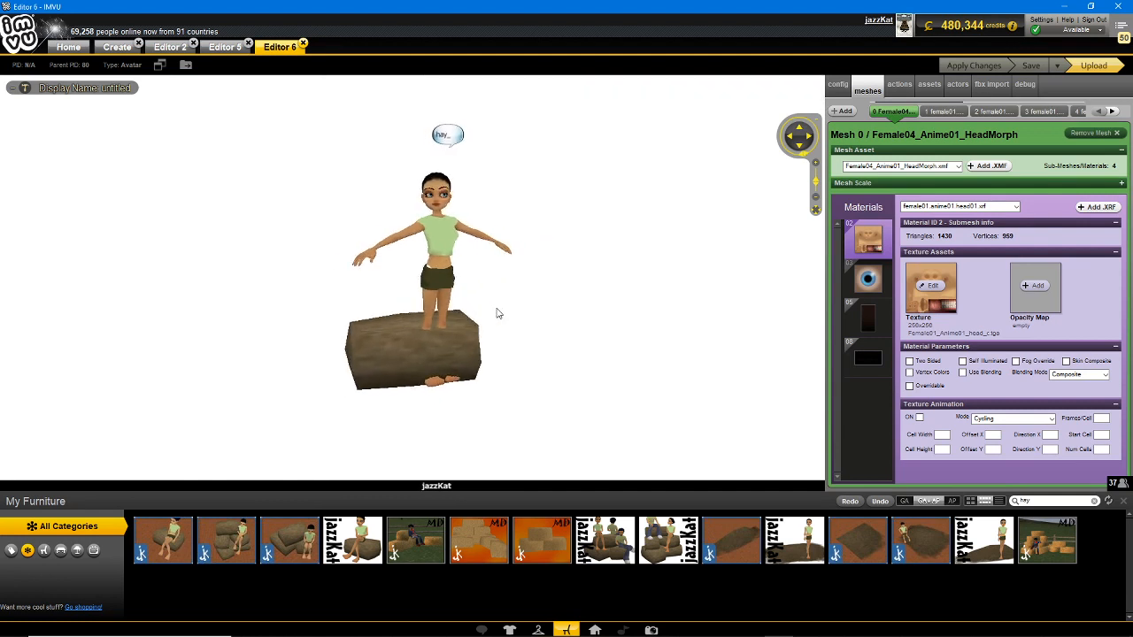
{"action": "left_click", "coordinate": [1123, 502]}
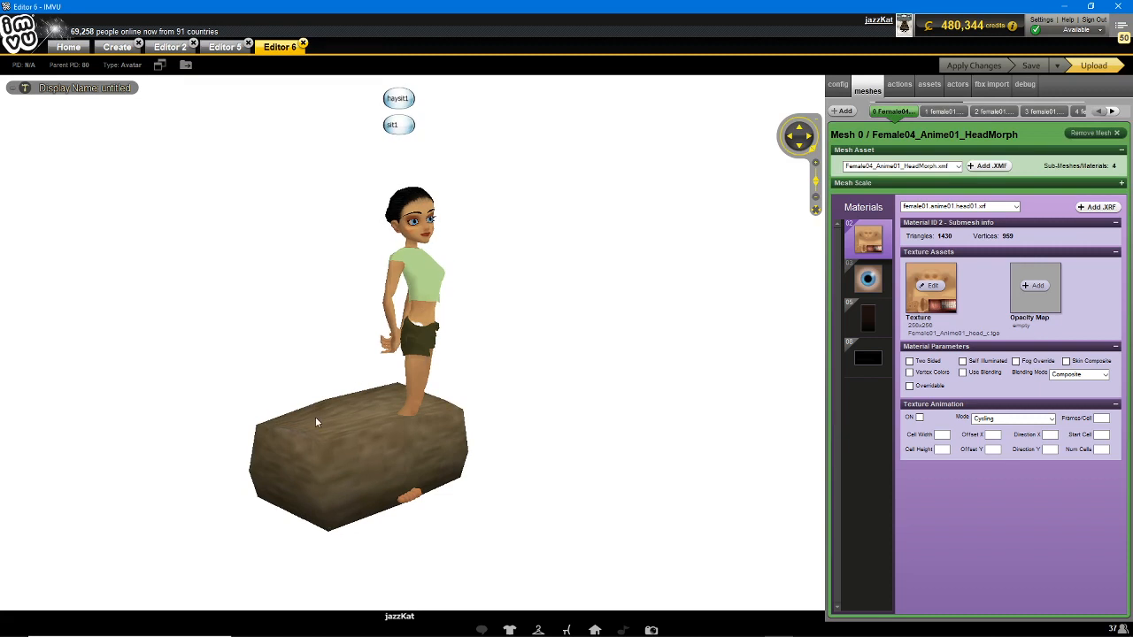
{"action": "left_click", "coordinate": [298, 533]}
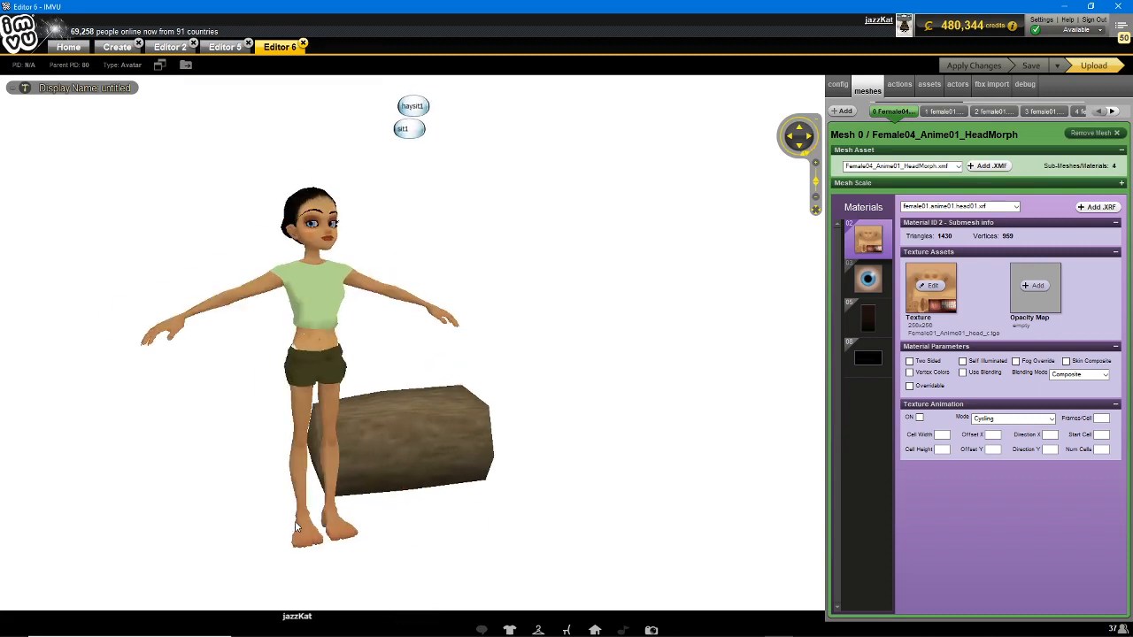
{"action": "left_click", "coordinate": [496, 404]}
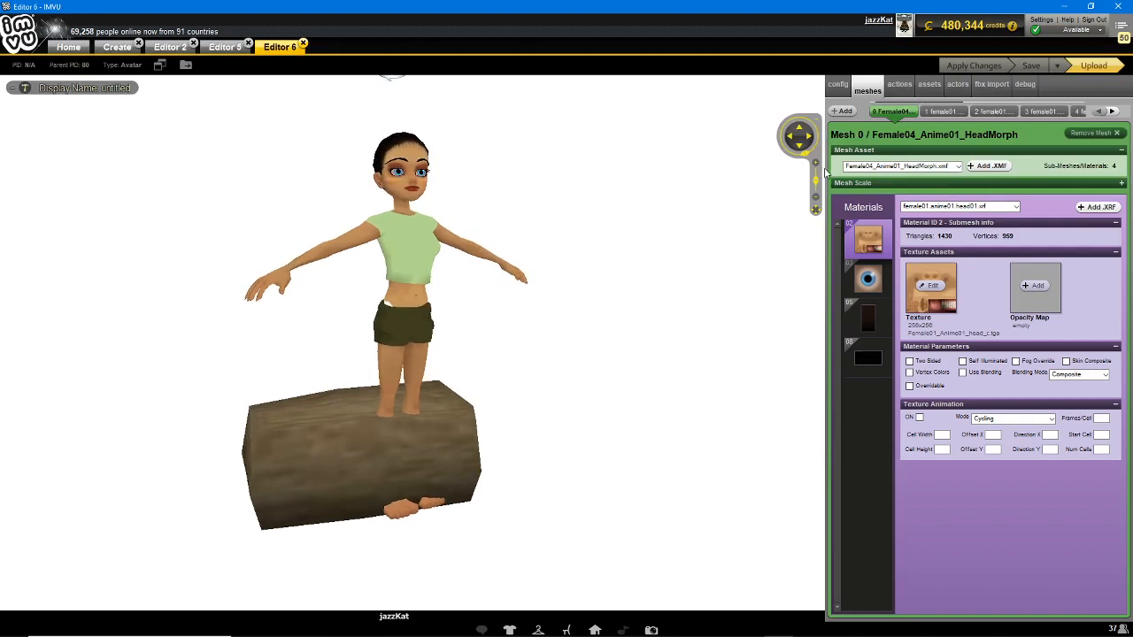
- Examine the ensembles of the sit1 and sit2 actions in the reopened project
{"action": "left_click", "coordinate": [899, 85]}
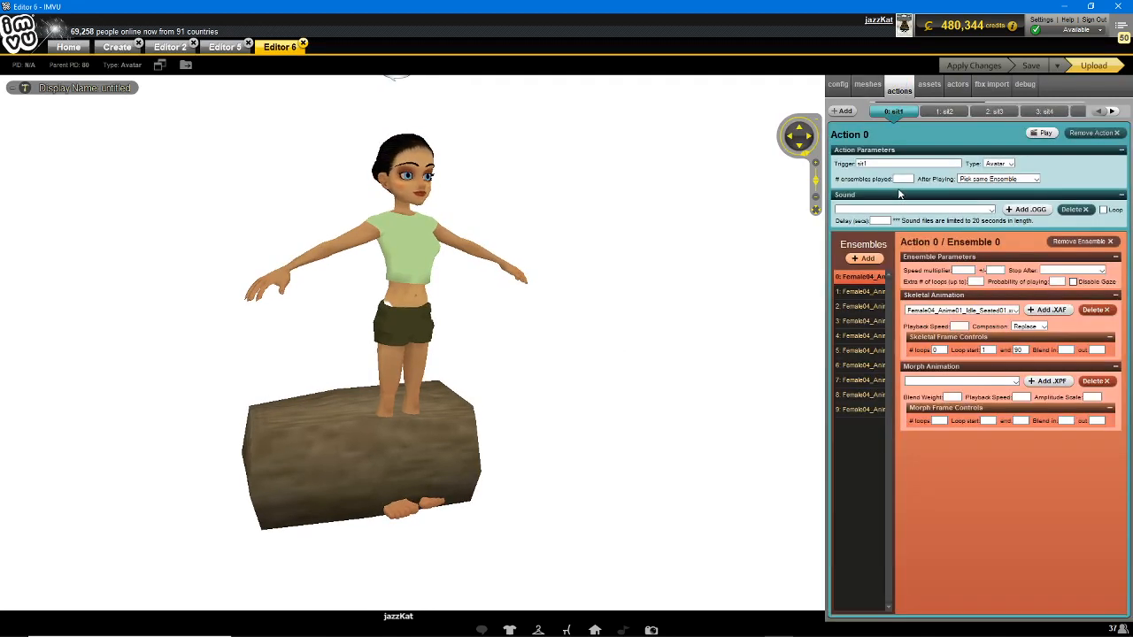
{"action": "left_click", "coordinate": [857, 292]}
{"action": "left_click", "coordinate": [858, 306]}
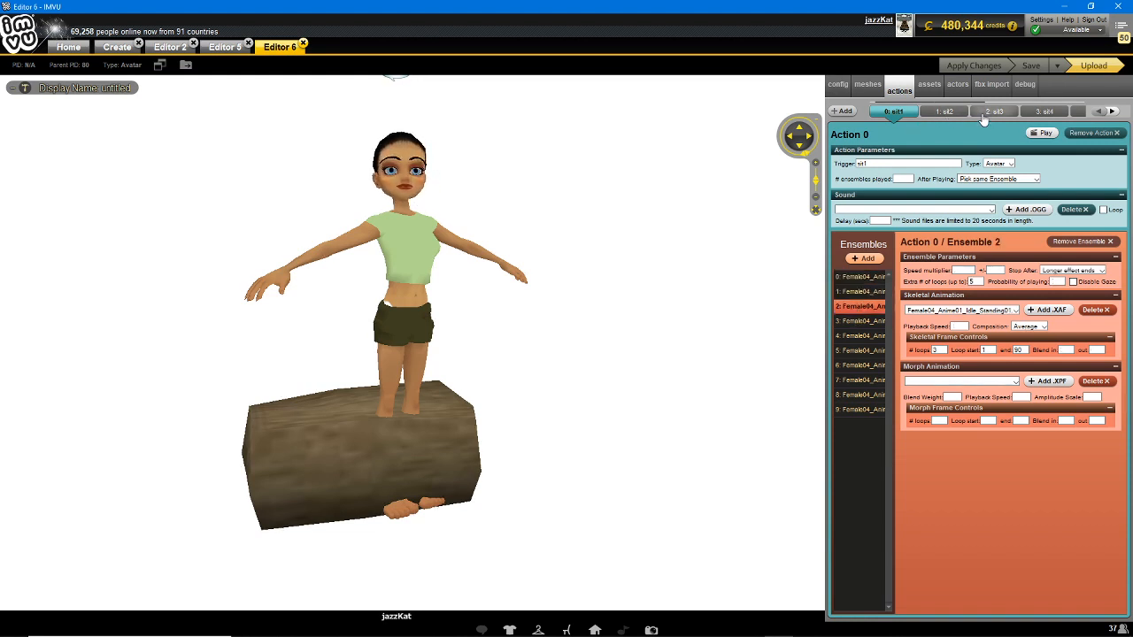
{"action": "left_click", "coordinate": [944, 112]}
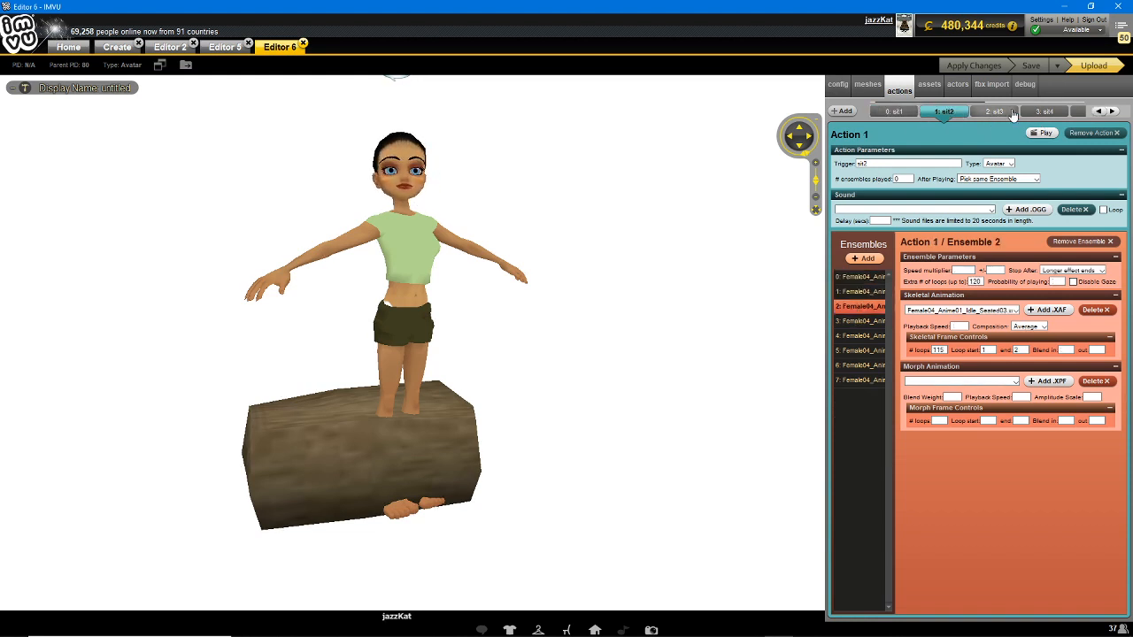
{"action": "left_click", "coordinate": [993, 112]}
{"action": "left_click", "coordinate": [944, 113]}
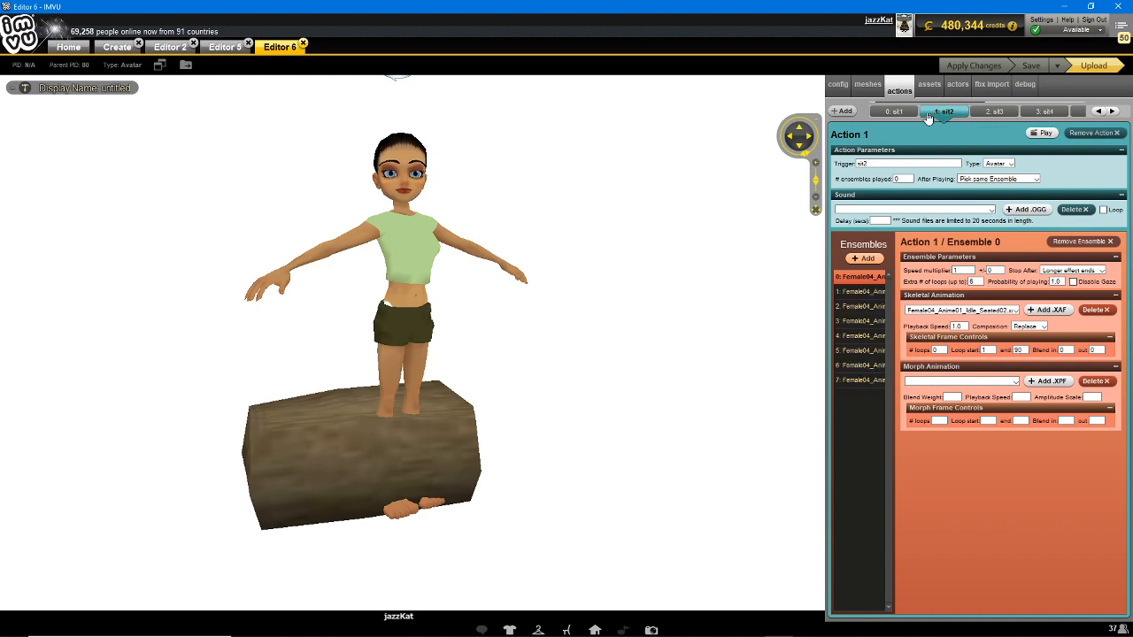
{"action": "left_click", "coordinate": [895, 113]}
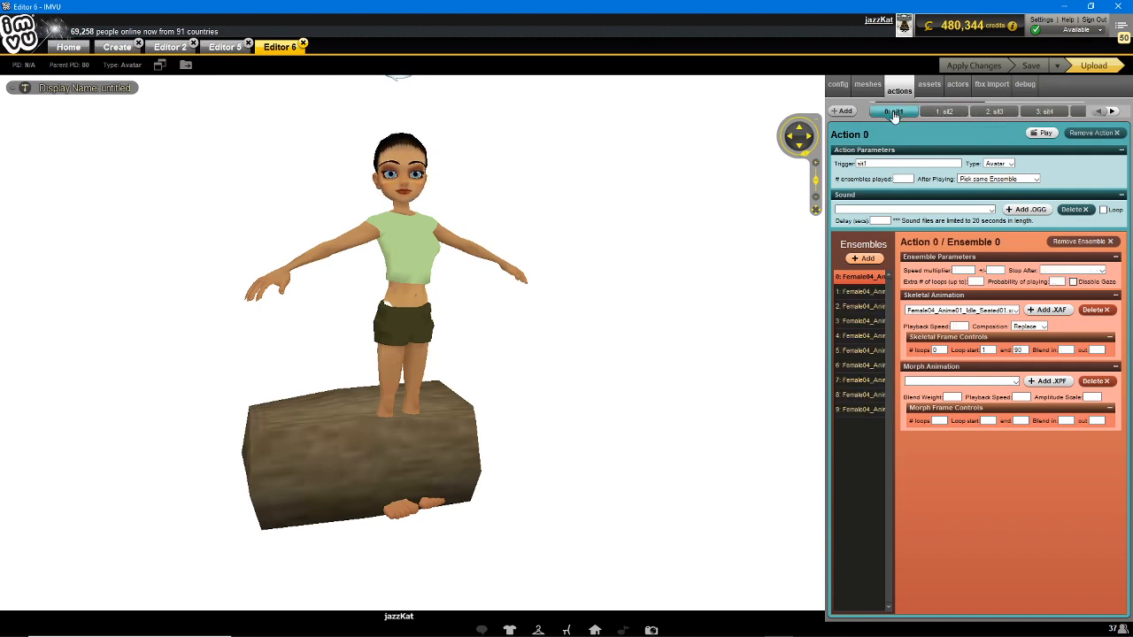
{"action": "left_click", "coordinate": [865, 294]}
{"action": "left_click", "coordinate": [944, 111]}
- Review the ensembles of the sit3 to sit8 actions, including the second ensemble of sit6
{"action": "left_click", "coordinate": [995, 113]}
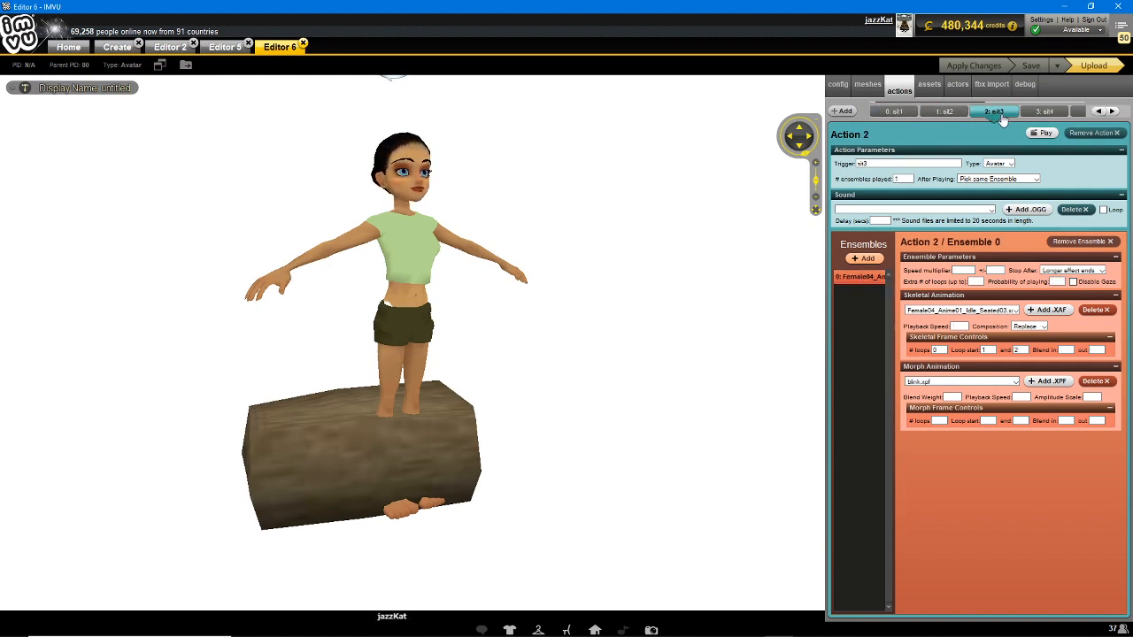
{"action": "left_click", "coordinate": [1045, 113]}
{"action": "left_click", "coordinate": [1112, 112]}
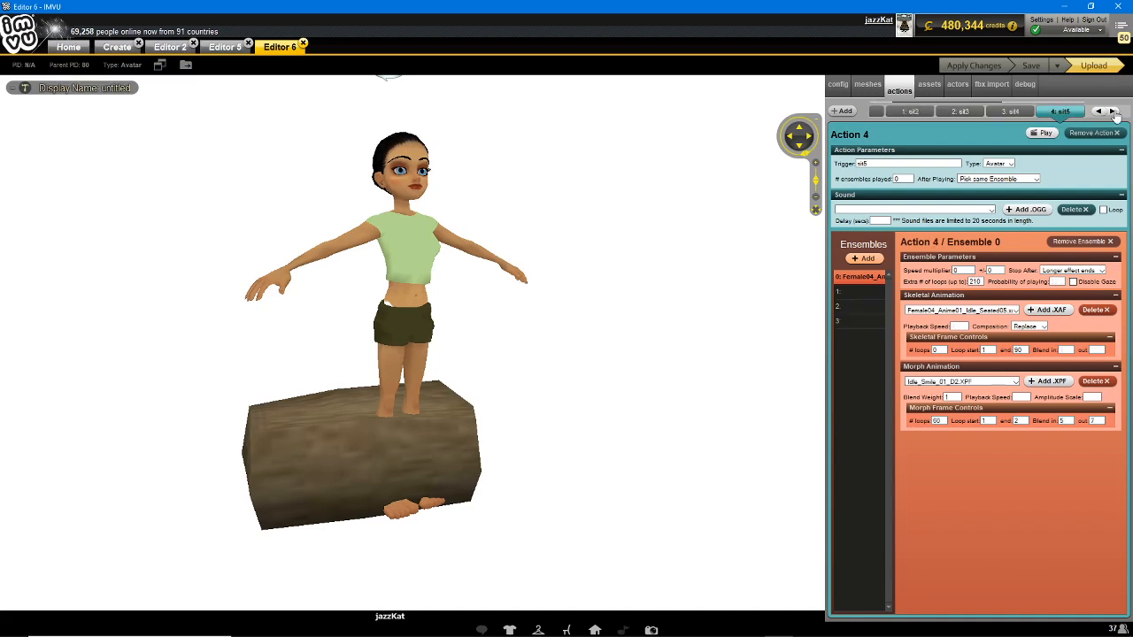
{"action": "left_click", "coordinate": [1112, 111]}
{"action": "left_click", "coordinate": [1113, 112]}
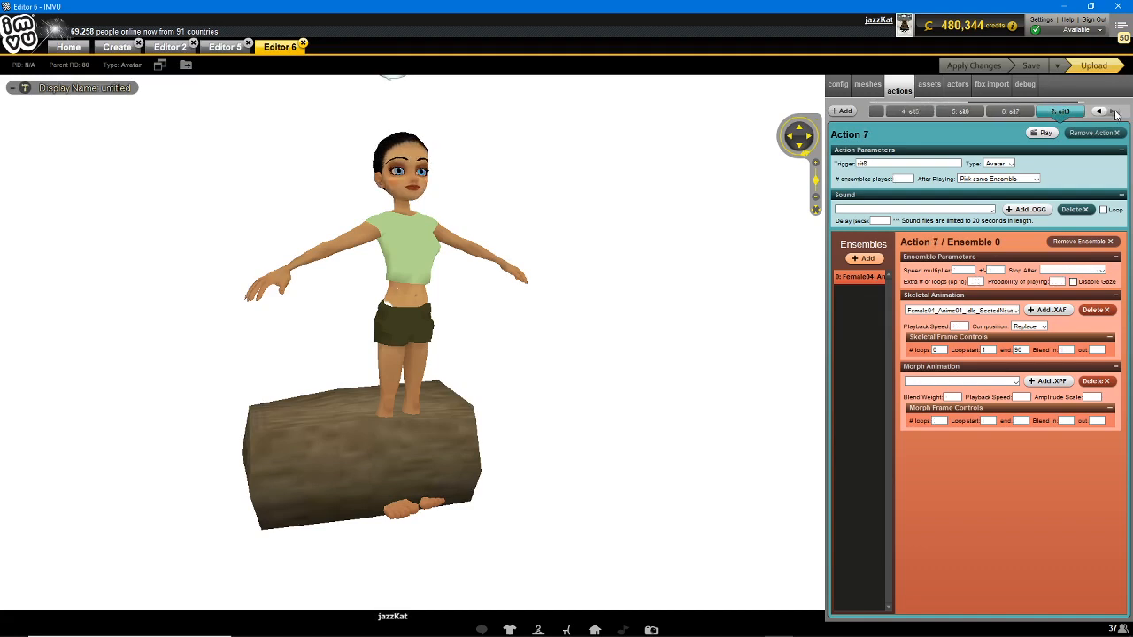
{"action": "left_click", "coordinate": [1099, 111]}
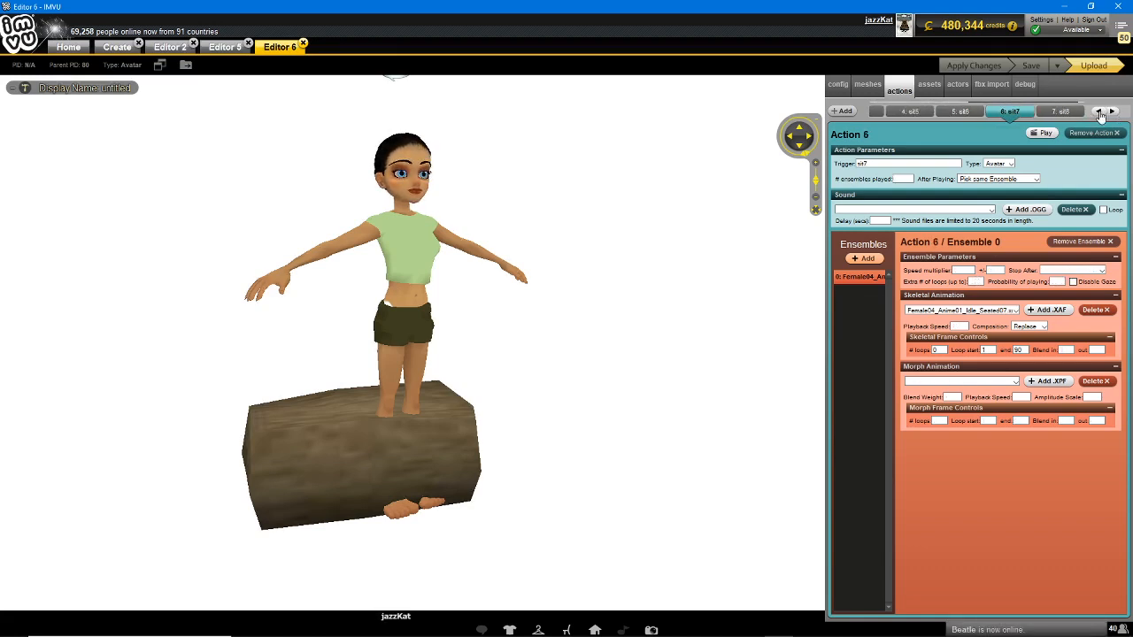
{"action": "left_click", "coordinate": [1099, 112]}
{"action": "left_click", "coordinate": [857, 293]}
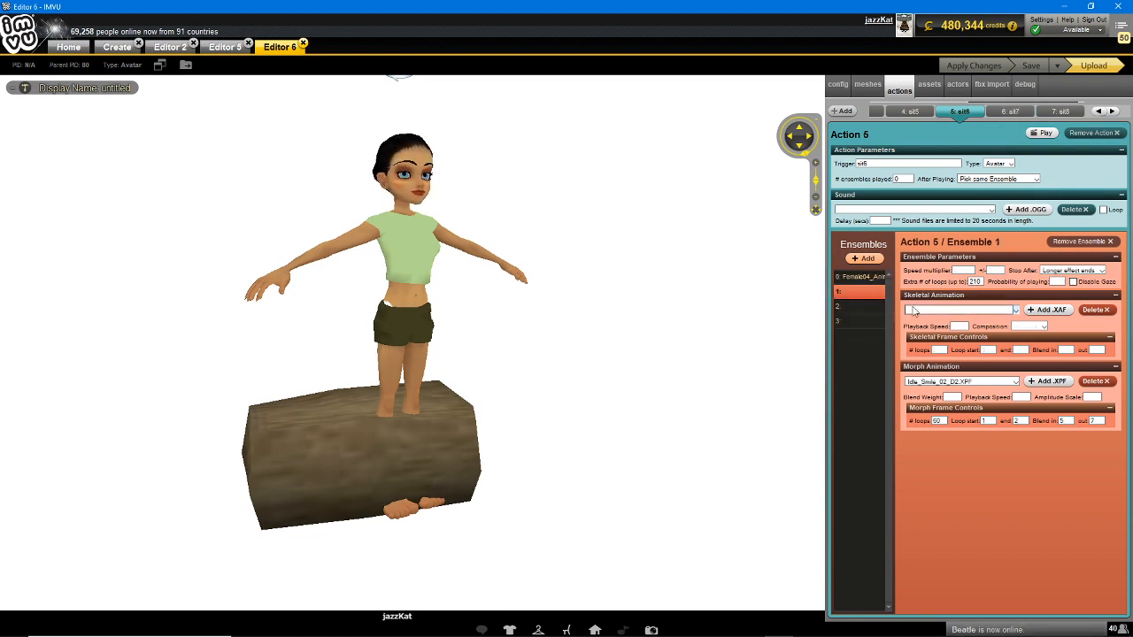
- Remove every ensemble except Ensemble 0 from the sit6 action and apply the changes
{"action": "left_click", "coordinate": [1082, 247]}
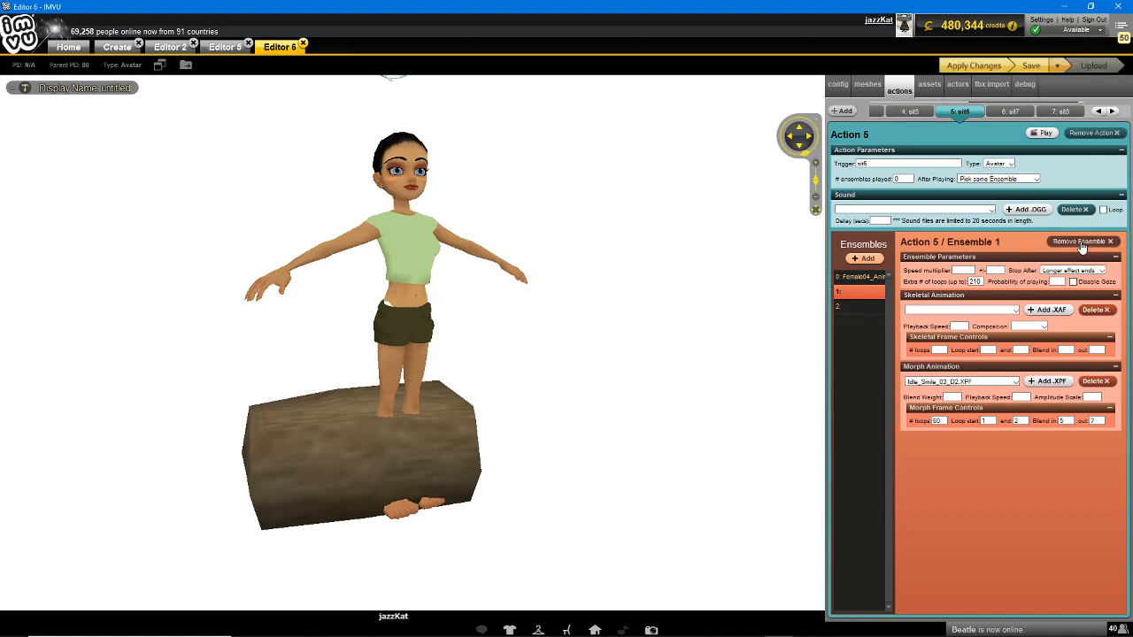
{"action": "left_click", "coordinate": [1082, 247]}
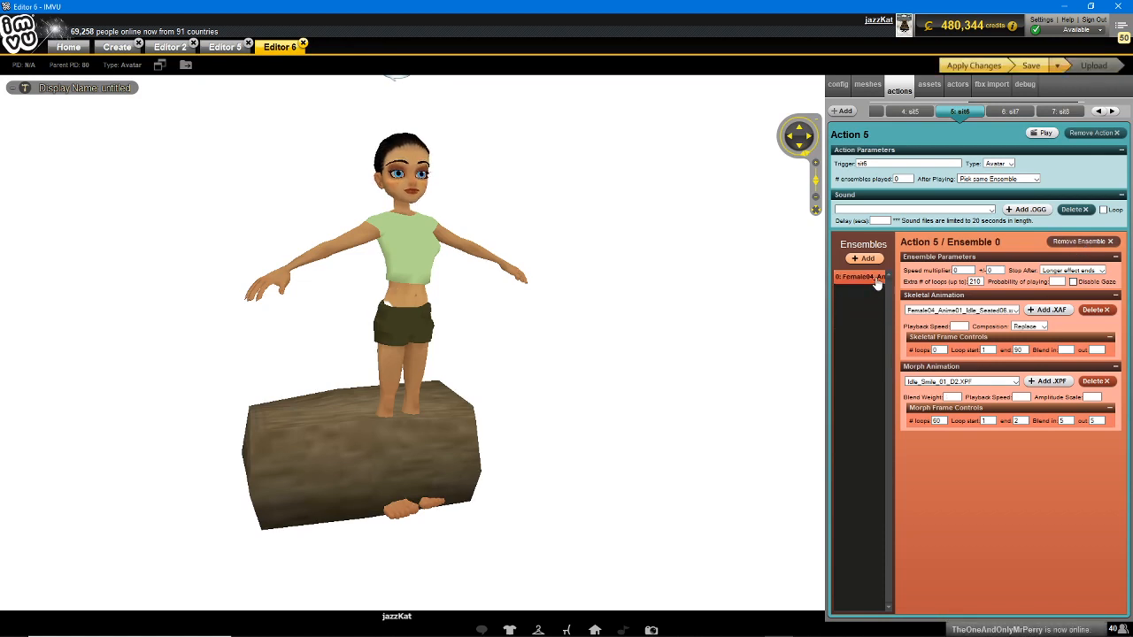
{"action": "left_click", "coordinate": [973, 68]}
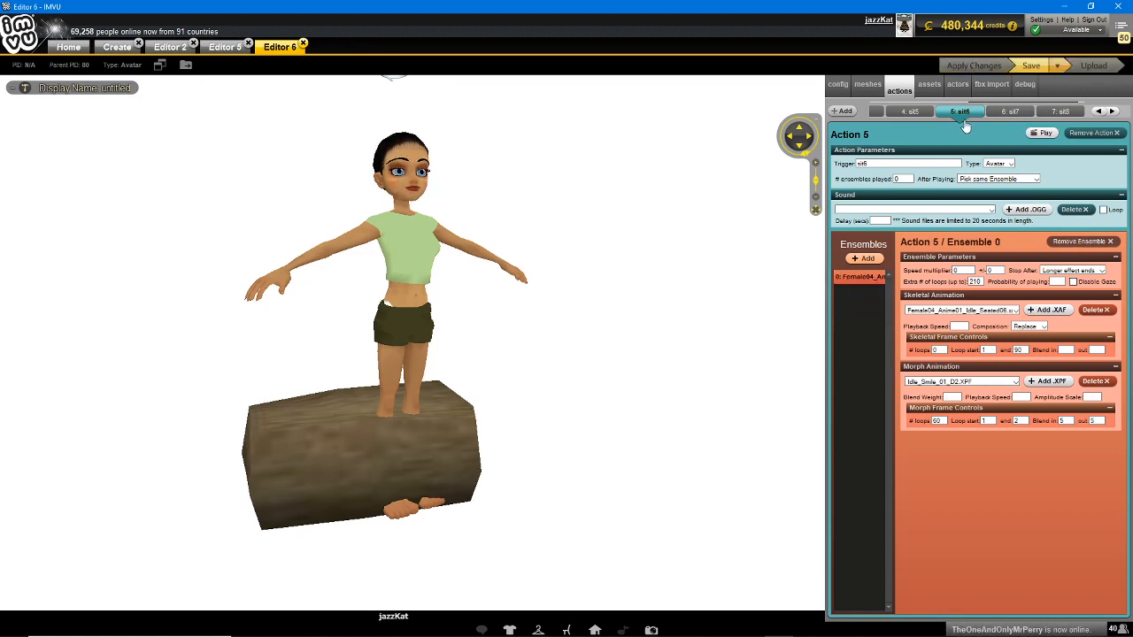
- Strip the sit5 action down to Ensemble 0 by removing its extra ensembles, and apply the changes
{"action": "left_click", "coordinate": [912, 114]}
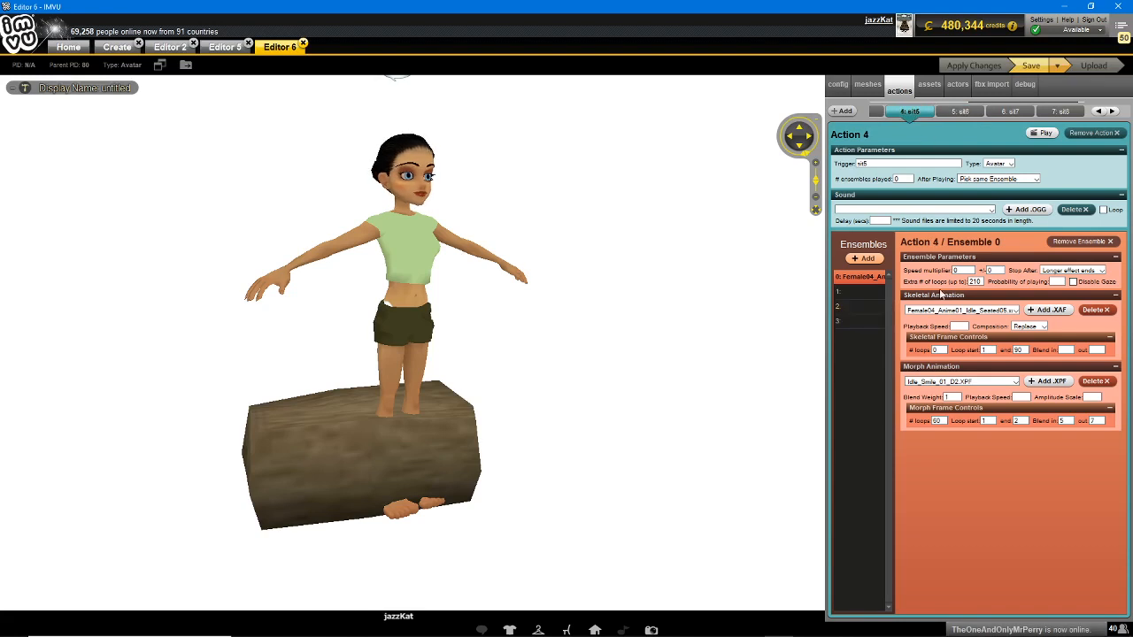
{"action": "left_click", "coordinate": [850, 293]}
{"action": "left_click", "coordinate": [1089, 245]}
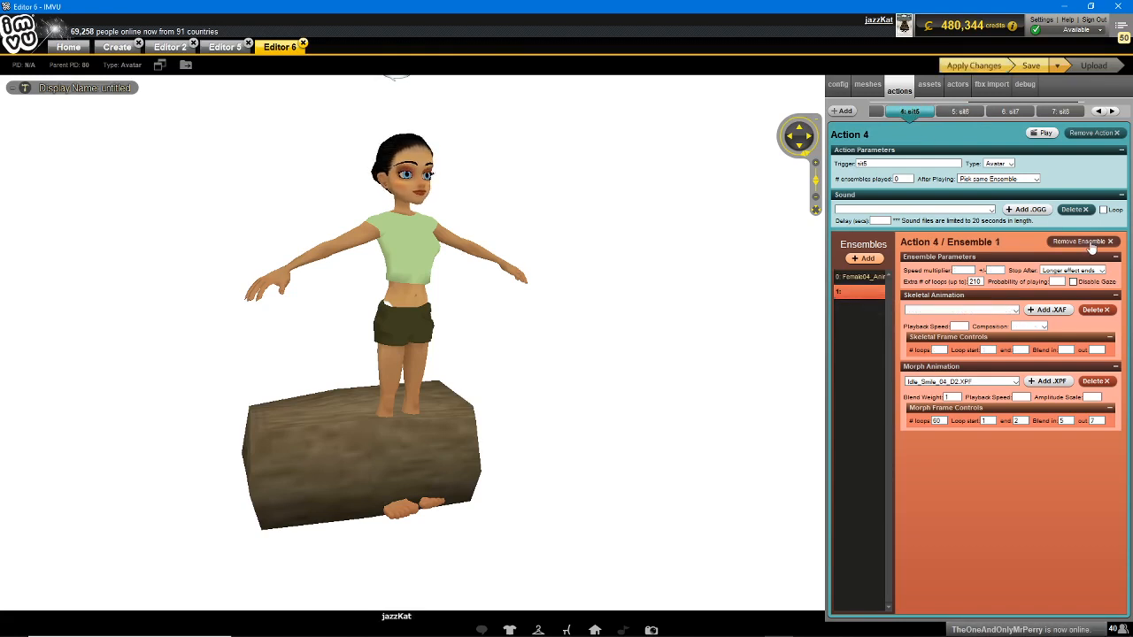
{"action": "left_click", "coordinate": [1091, 244]}
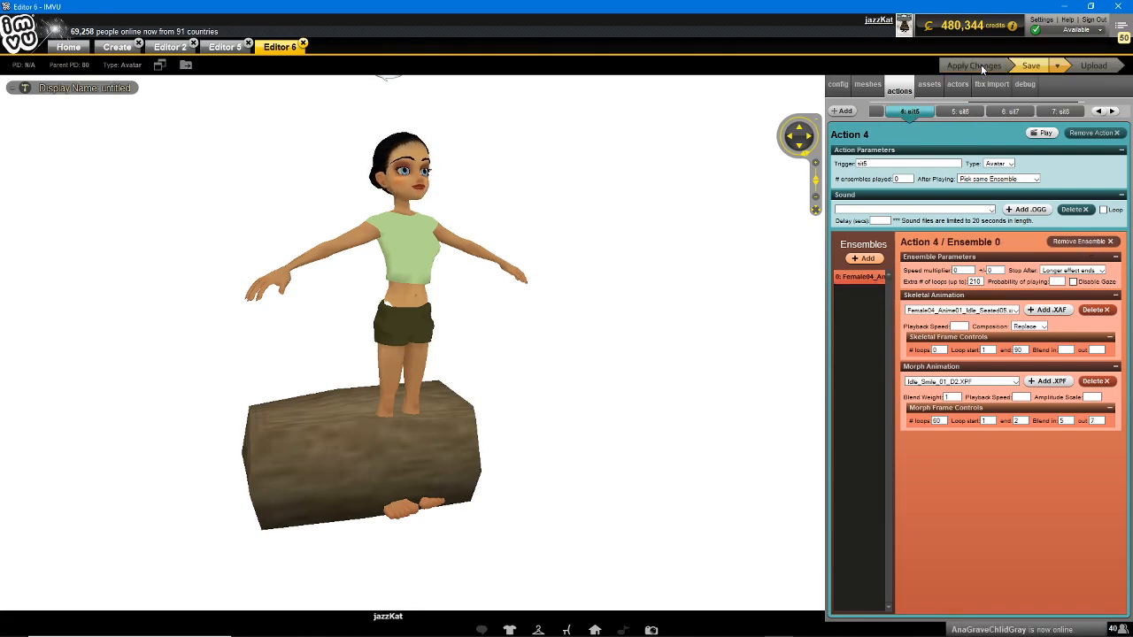
- Remove ensembles 1 to 7 from the sit2 action, keeping only Ensemble 0, and apply the changes
{"action": "left_click", "coordinate": [876, 112]}
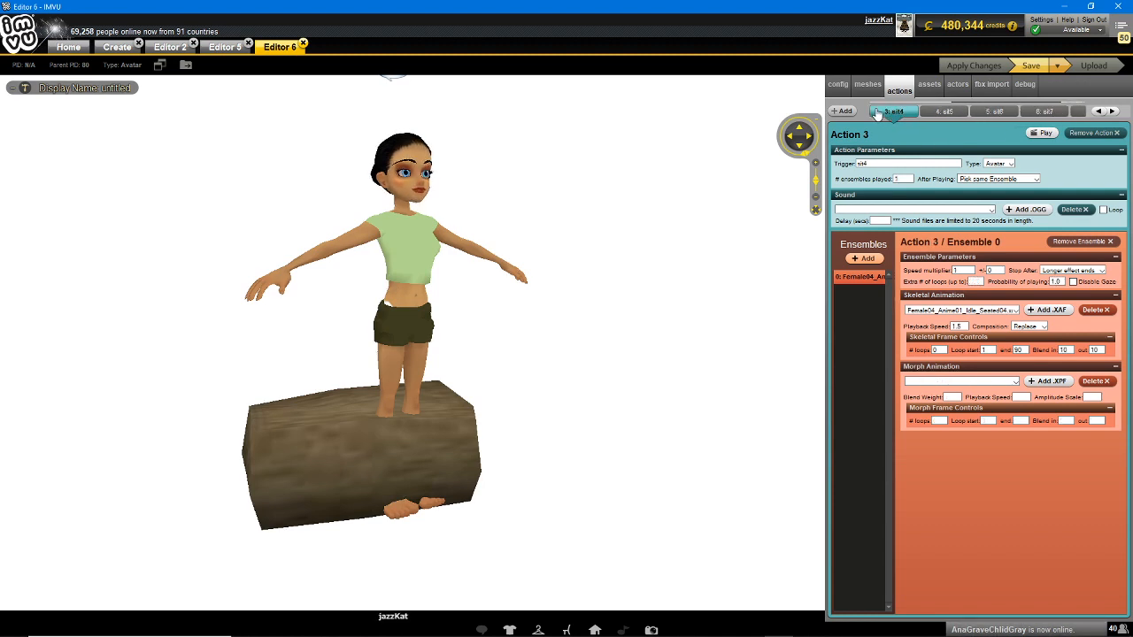
{"action": "left_click", "coordinate": [1098, 111]}
{"action": "left_click", "coordinate": [1098, 111]}
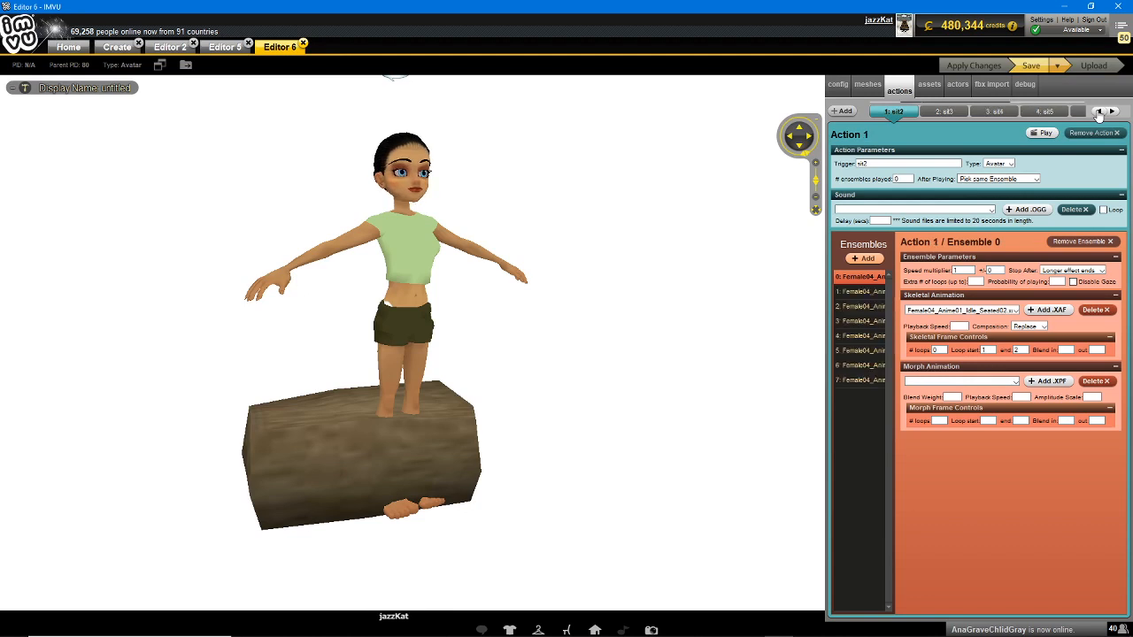
{"action": "left_click", "coordinate": [870, 381]}
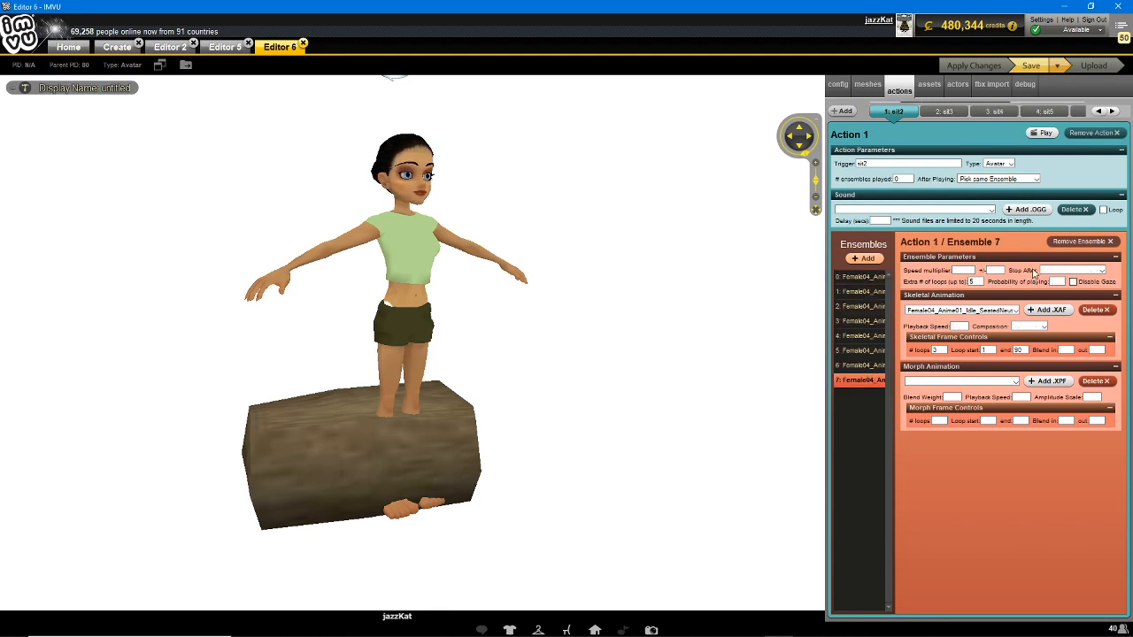
{"action": "left_click", "coordinate": [1080, 244]}
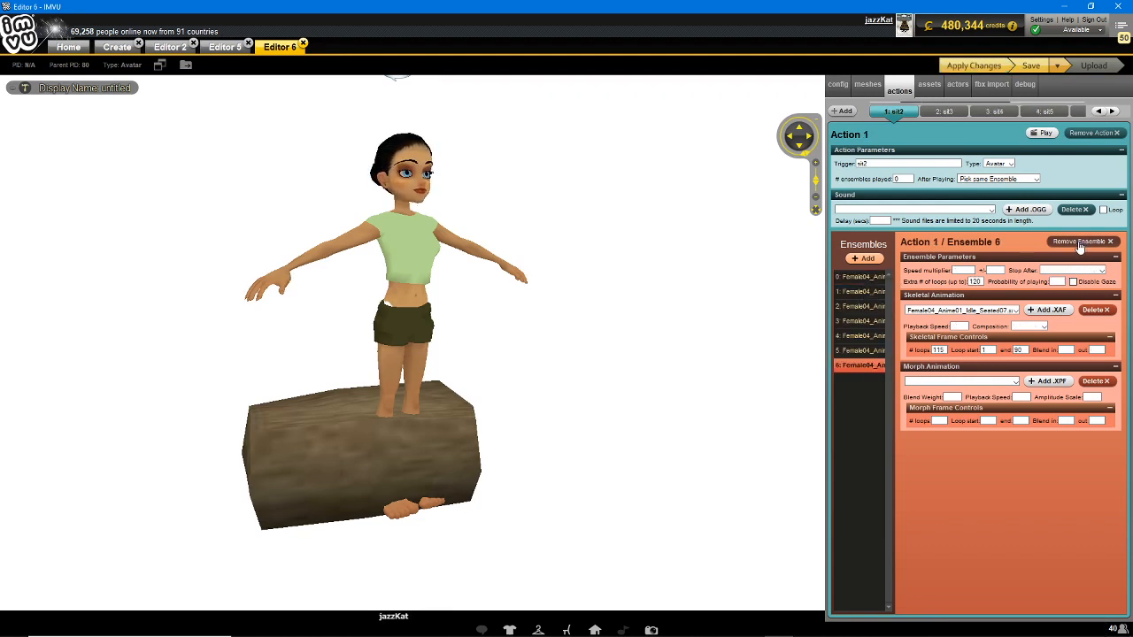
{"action": "left_click", "coordinate": [1080, 243]}
{"action": "left_click", "coordinate": [1080, 243]}
{"action": "left_click", "coordinate": [1080, 243]}
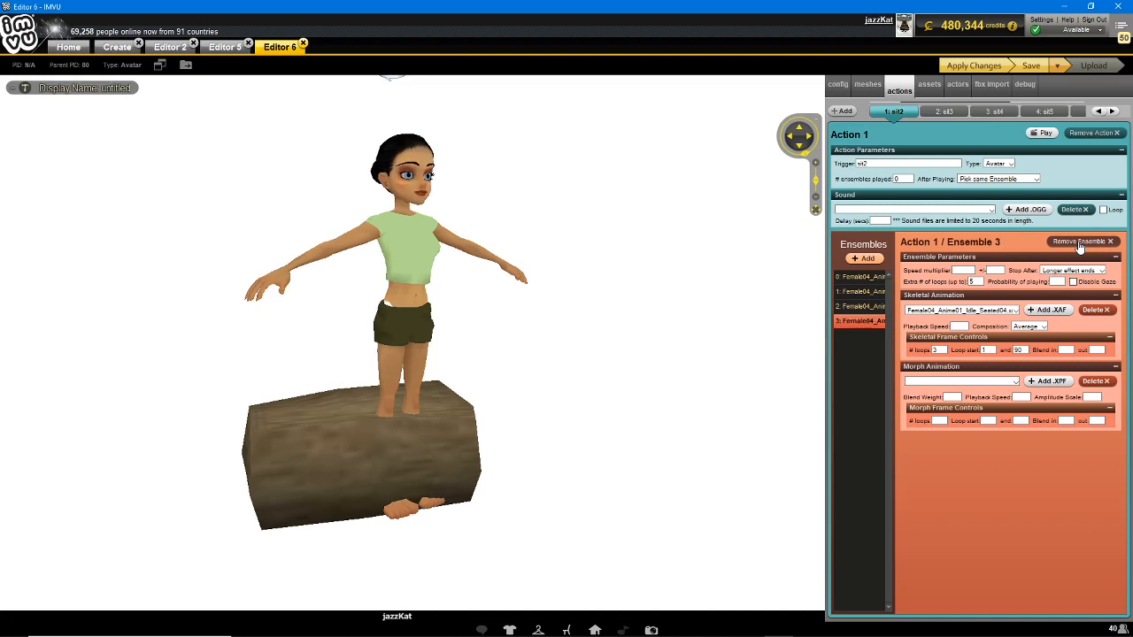
{"action": "left_click", "coordinate": [1080, 244]}
{"action": "left_click", "coordinate": [1080, 243]}
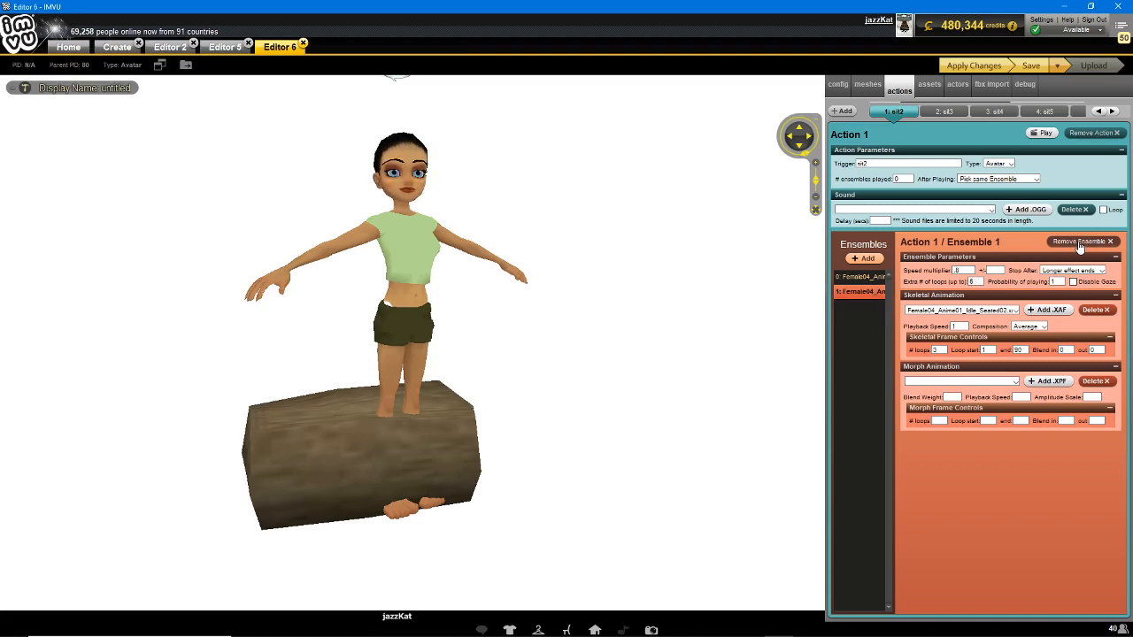
{"action": "left_click", "coordinate": [1080, 243]}
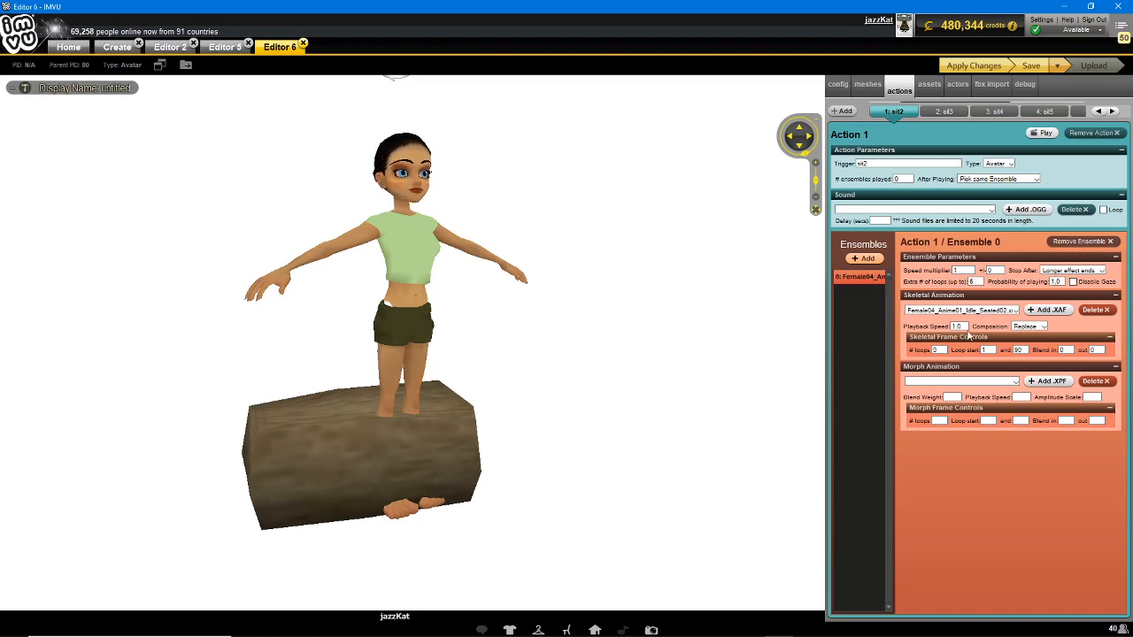
{"action": "double_click", "coordinate": [1020, 350]}
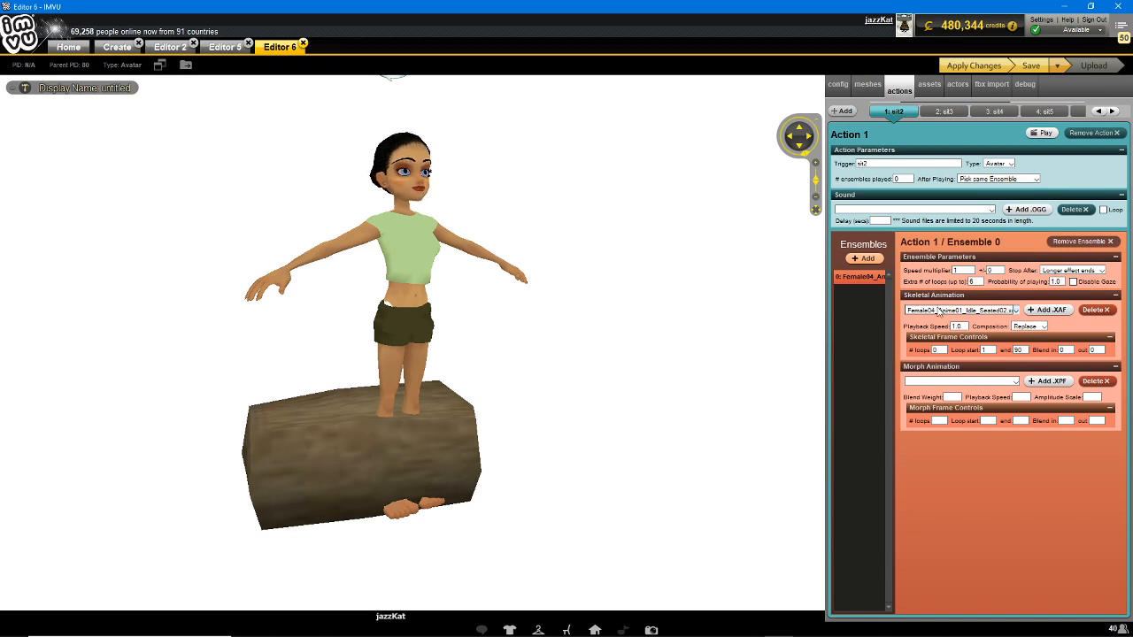
{"action": "left_click", "coordinate": [974, 66]}
- Remove ensembles 1 to 9 from the sit1 action, keeping only Ensemble 0, then apply the changes and save the project
{"action": "left_click", "coordinate": [1098, 111]}
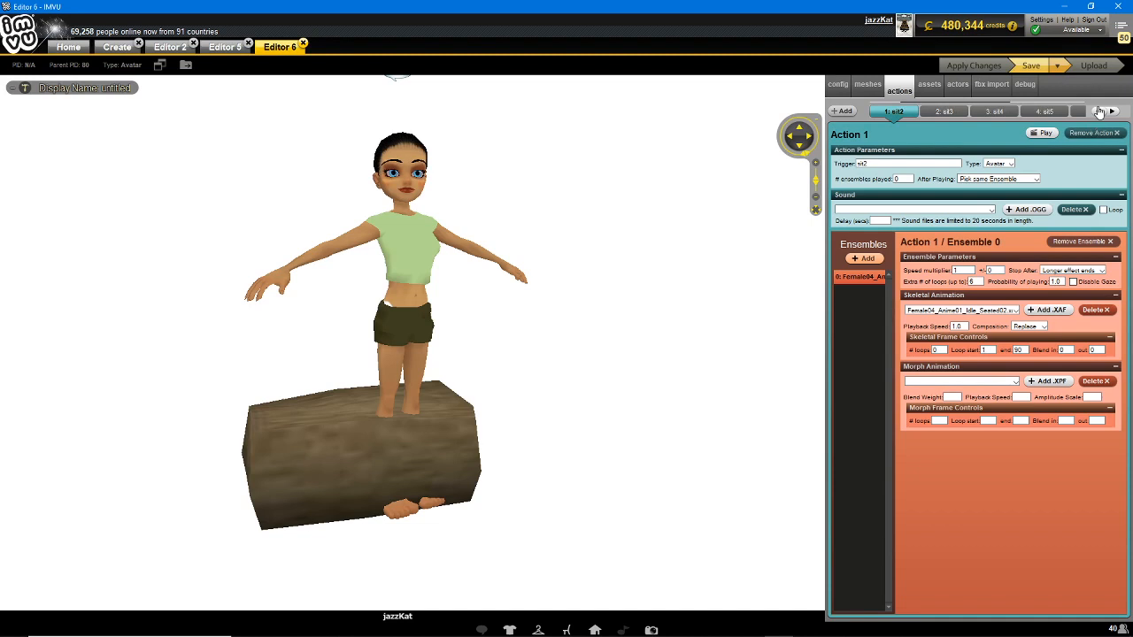
{"action": "left_click", "coordinate": [896, 113]}
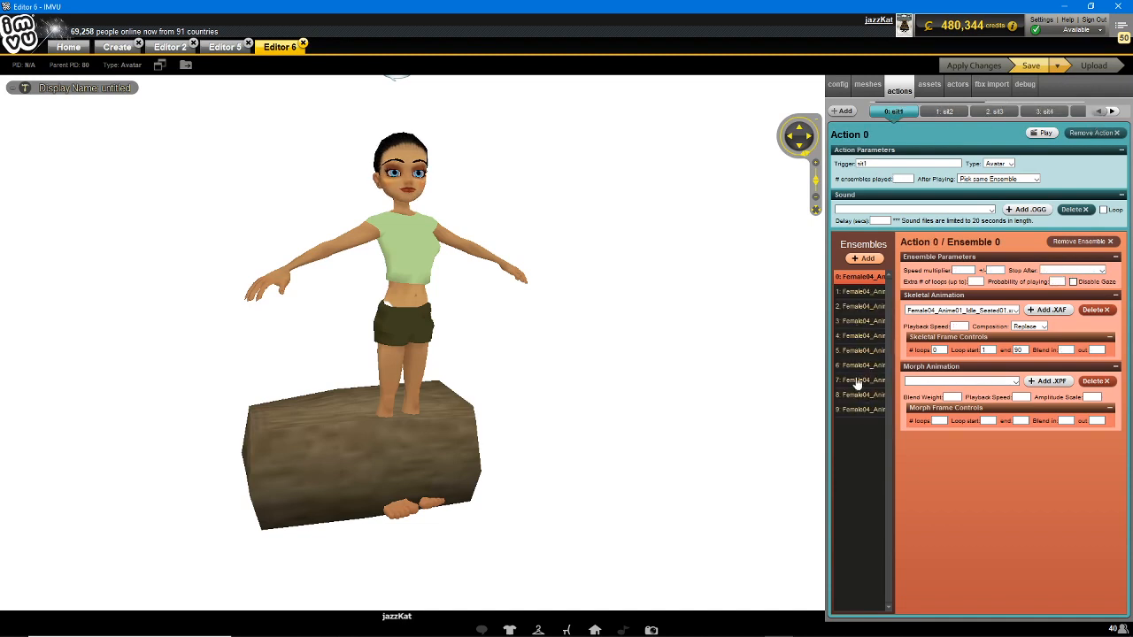
{"action": "left_click", "coordinate": [858, 410]}
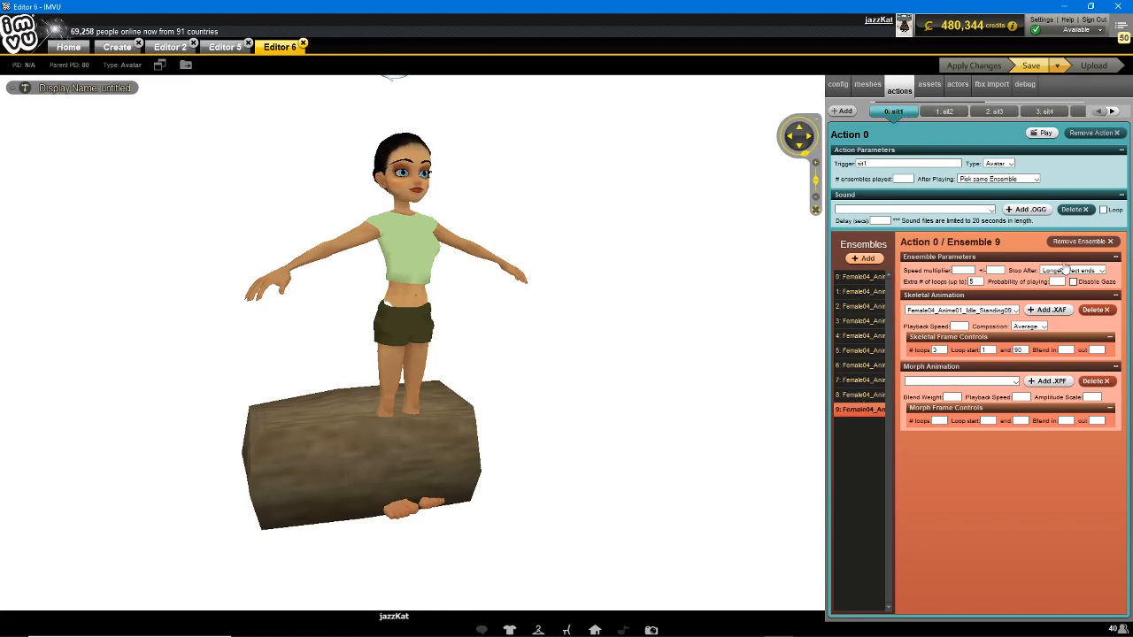
{"action": "left_click", "coordinate": [1078, 243]}
{"action": "left_click", "coordinate": [1078, 242]}
{"action": "left_click", "coordinate": [1078, 243]}
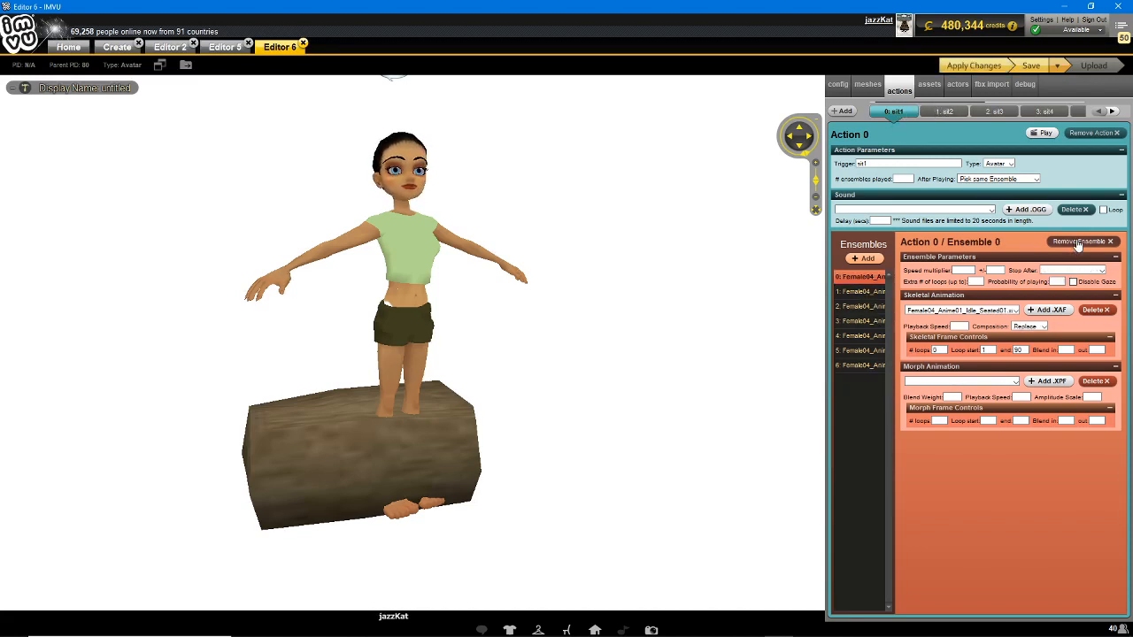
{"action": "left_click", "coordinate": [1078, 243]}
{"action": "left_click", "coordinate": [1078, 243]}
{"action": "left_click", "coordinate": [1079, 242]}
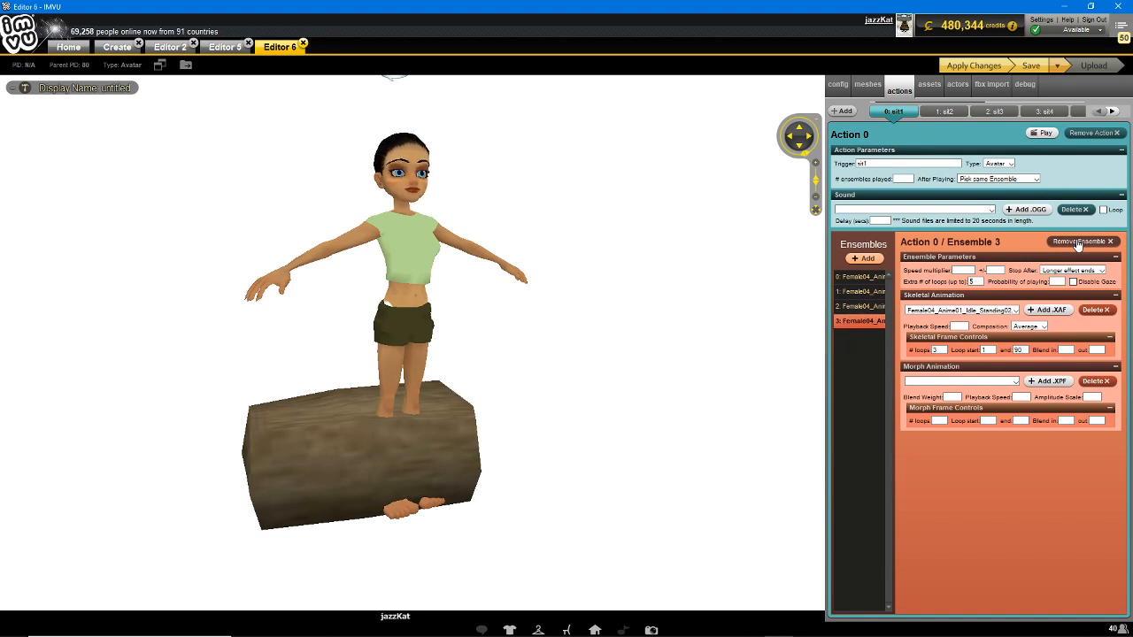
{"action": "left_click", "coordinate": [1079, 243]}
{"action": "left_click", "coordinate": [1078, 243]}
{"action": "left_click", "coordinate": [1078, 242]}
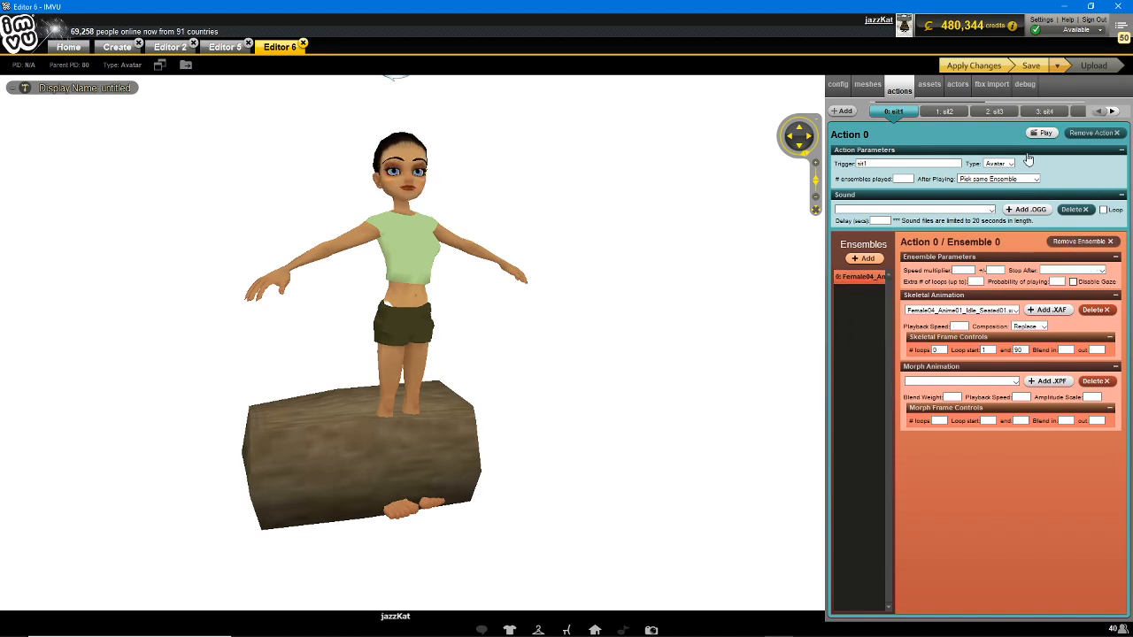
{"action": "left_click", "coordinate": [980, 66]}
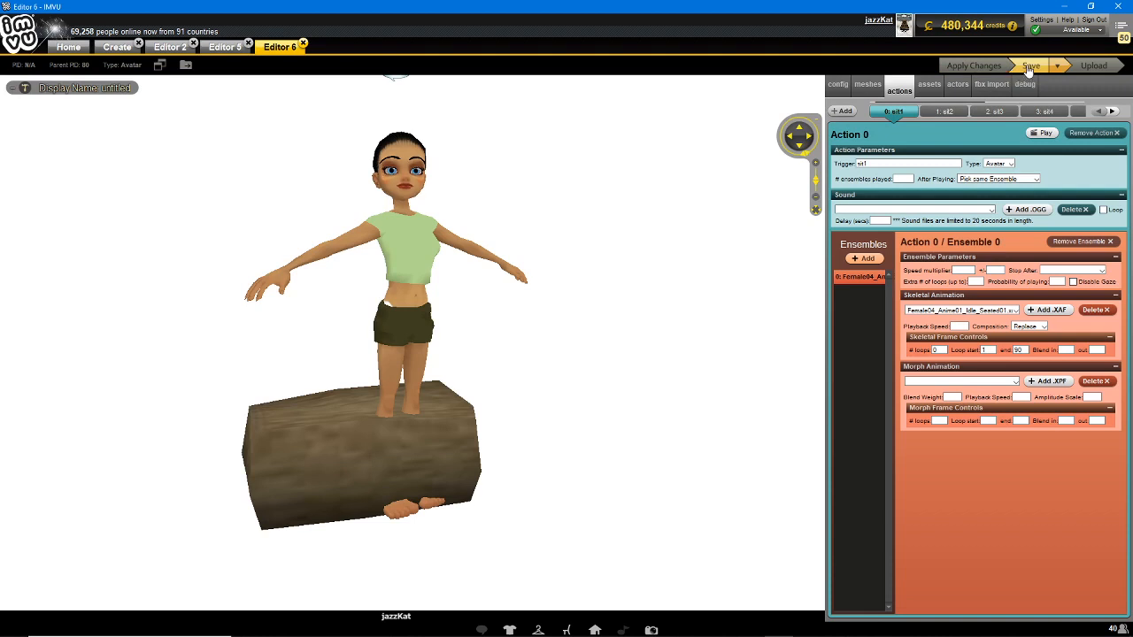
{"action": "left_click", "coordinate": [1030, 66]}
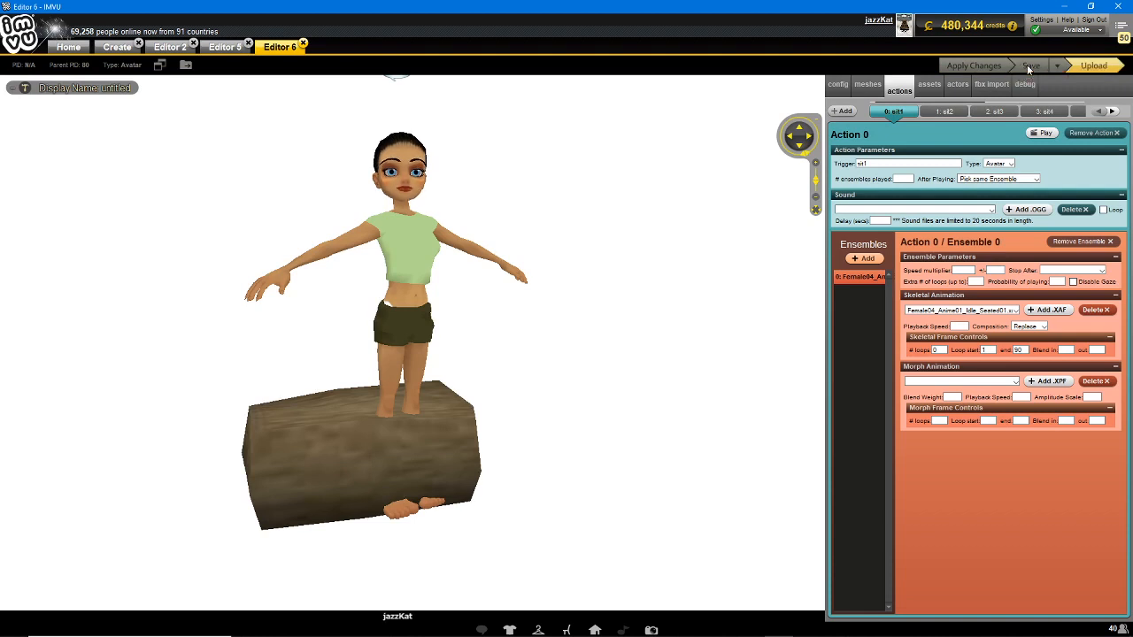
- Check the project's assets and read through the debug data of the sit1 to sit8 action definitions
{"action": "left_click", "coordinate": [929, 86]}
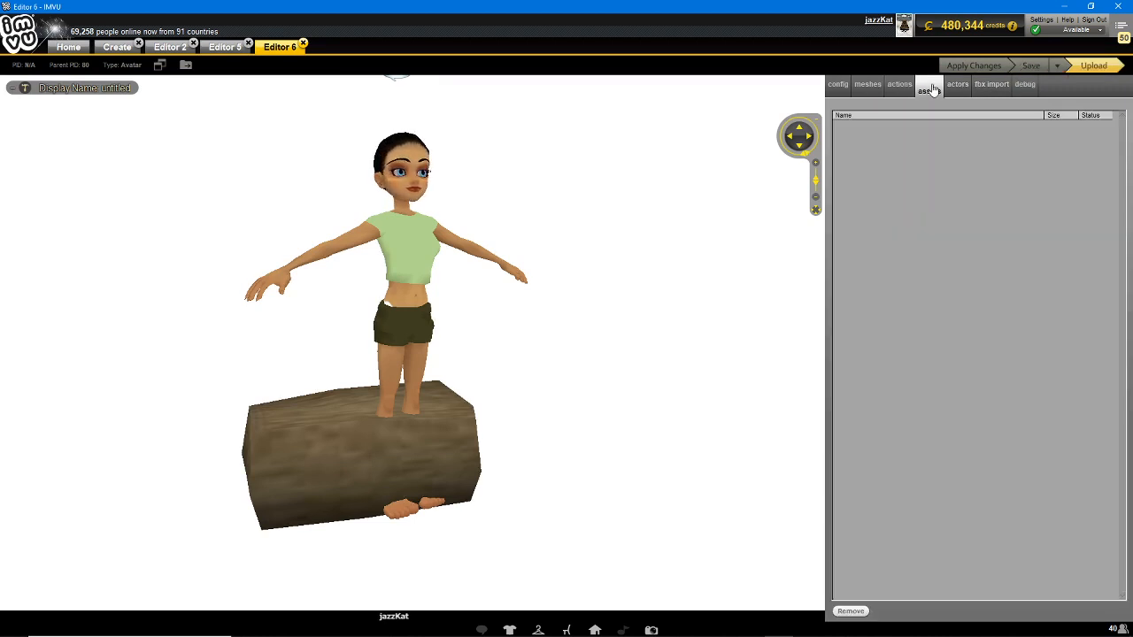
{"action": "left_click", "coordinate": [1027, 86]}
{"action": "scroll", "coordinate": [944, 297], "scroll_direction": "down", "scroll_amount": 5}
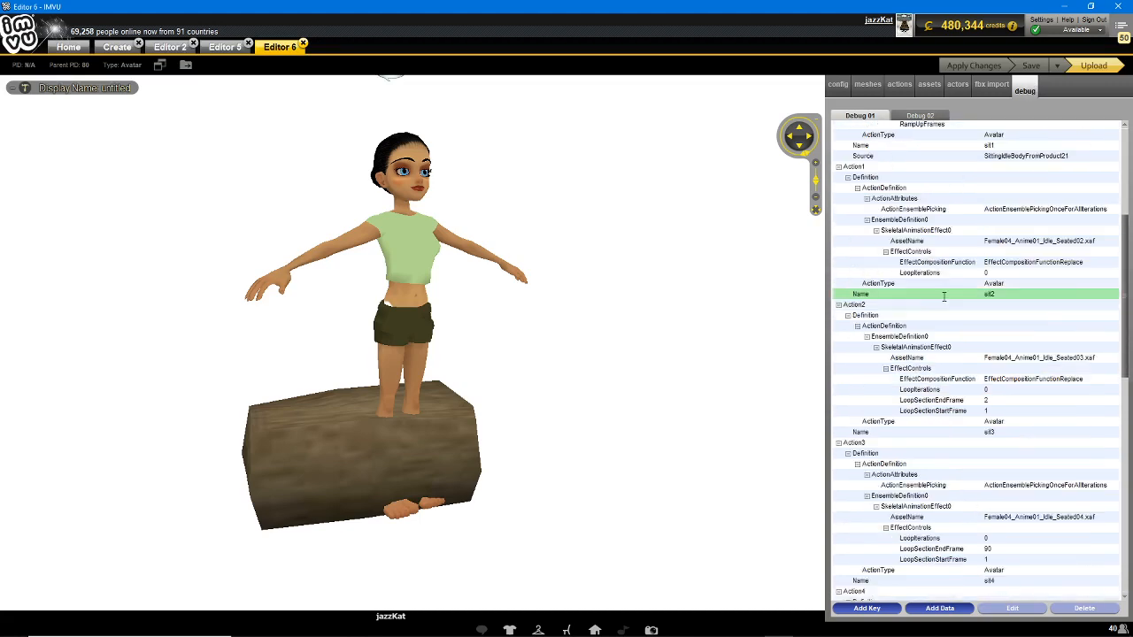
{"action": "scroll", "coordinate": [944, 300], "scroll_direction": "down", "scroll_amount": 5}
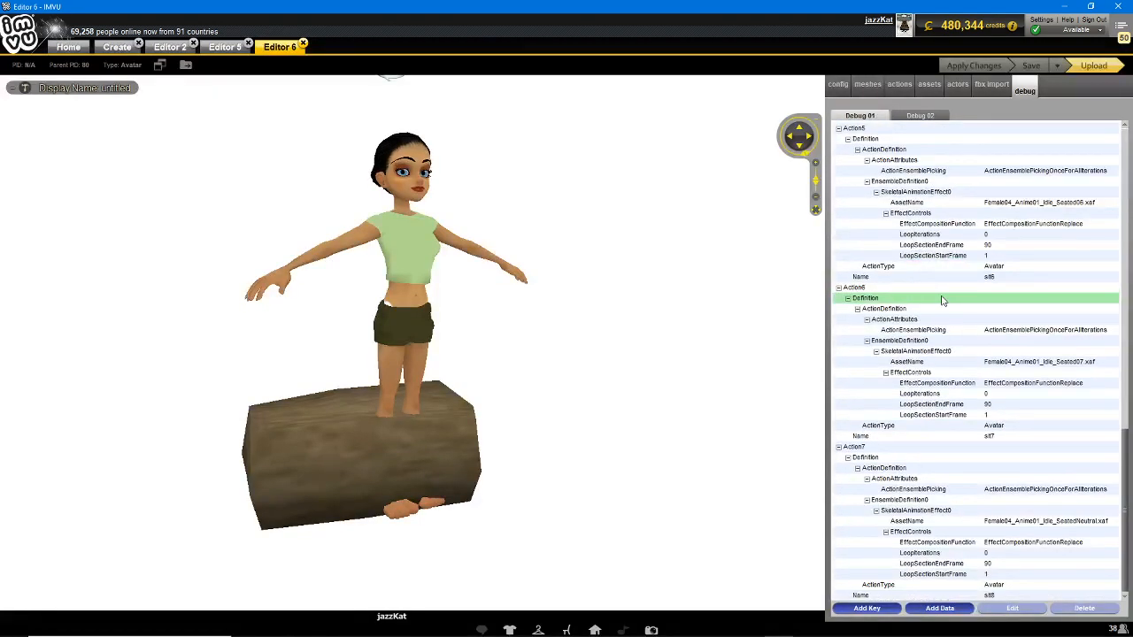
{"action": "scroll", "coordinate": [944, 301], "scroll_direction": "up", "scroll_amount": 3}
{"action": "scroll", "coordinate": [943, 292], "scroll_direction": "up", "scroll_amount": 5}
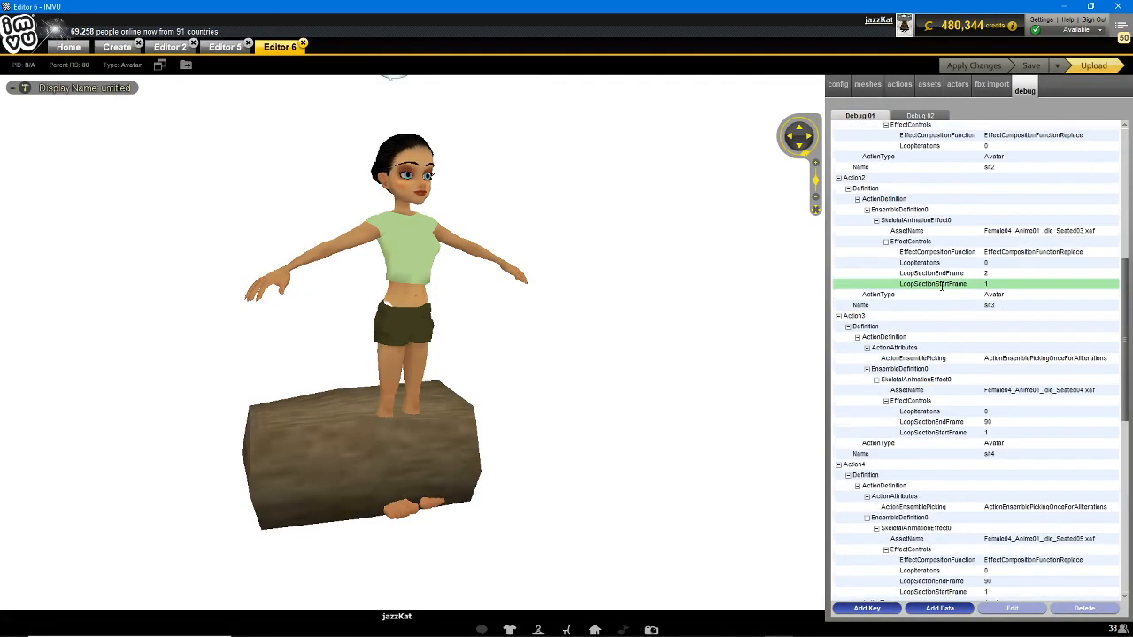
{"action": "scroll", "coordinate": [943, 286], "scroll_direction": "up", "scroll_amount": 5}
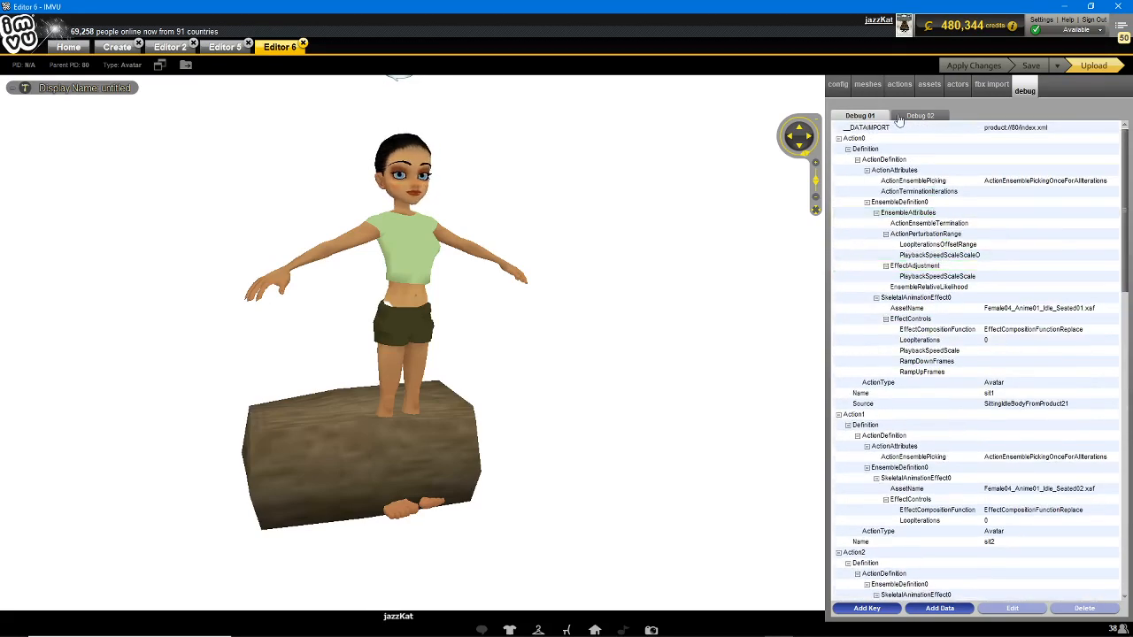
- Test the sit1 trigger on the avatar on the log, and check the sit1 and sit2 action settings
{"action": "left_click", "coordinate": [868, 89]}
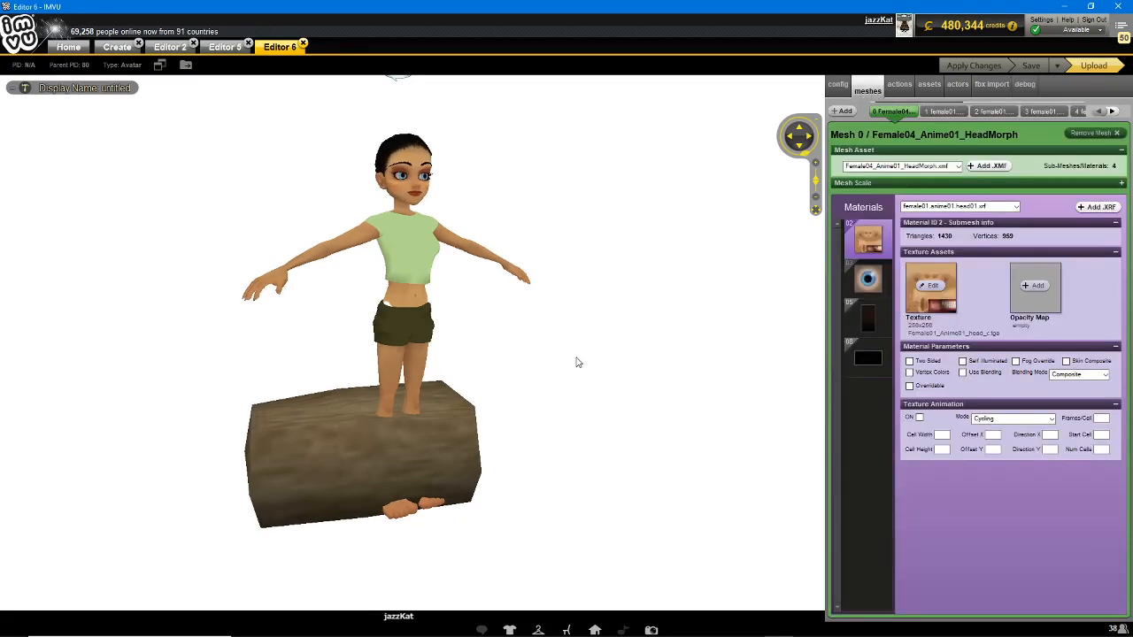
{"action": "scroll", "coordinate": [576, 359], "scroll_direction": "up", "scroll_amount": 2}
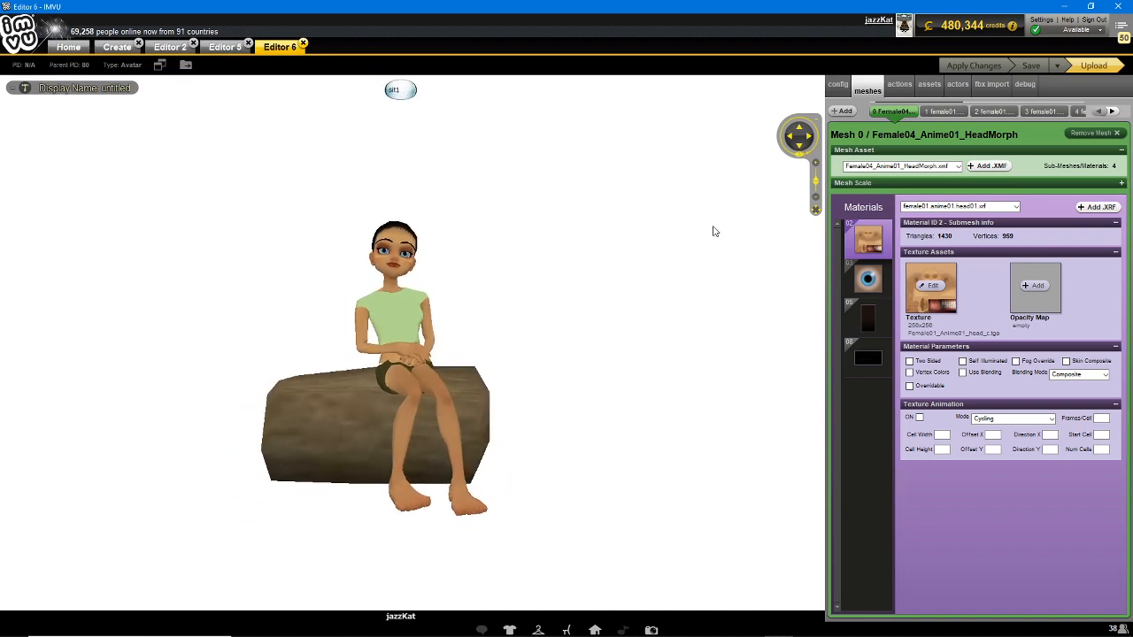
{"action": "left_click", "coordinate": [900, 87]}
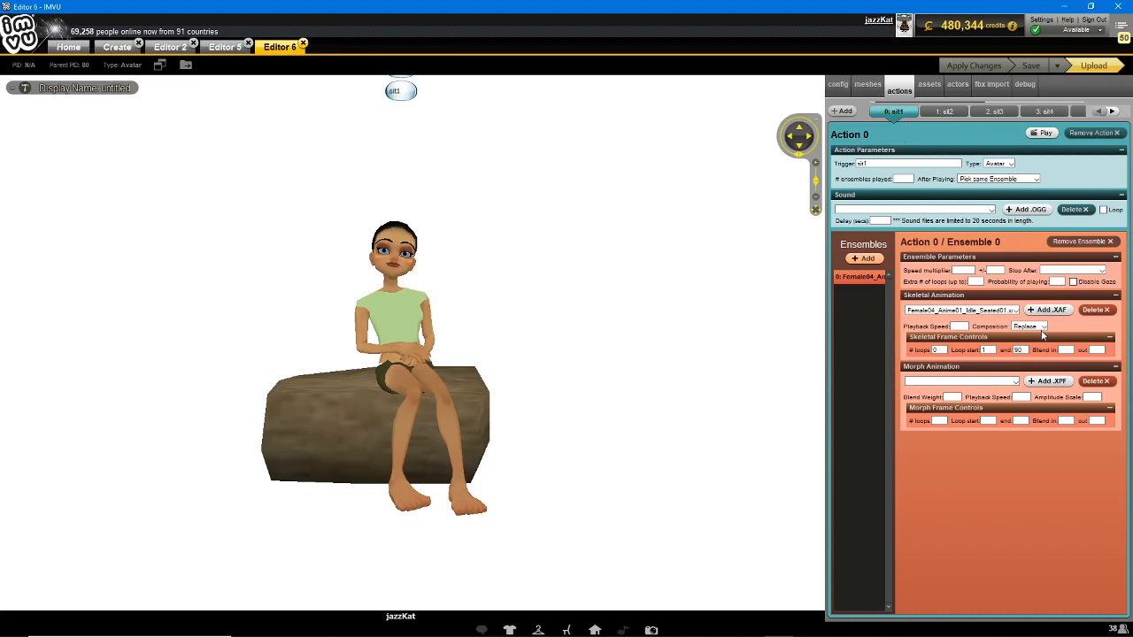
{"action": "left_click", "coordinate": [945, 112]}
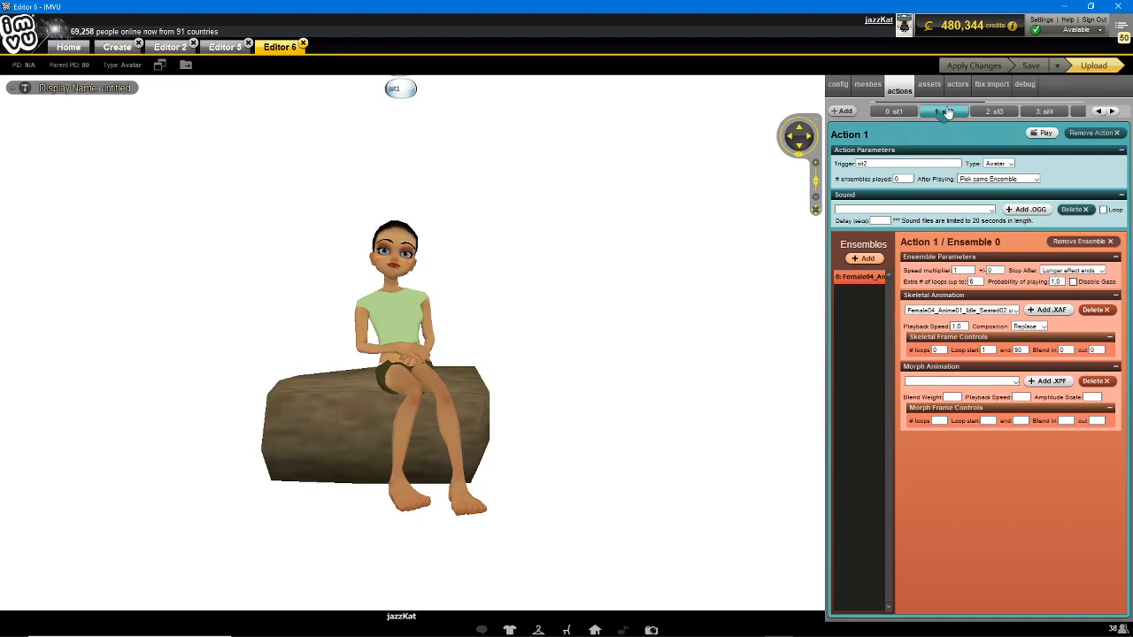
- Clear the blink.xpf morph animation from Ensemble 0 of the sit3 action
{"action": "left_click", "coordinate": [993, 113]}
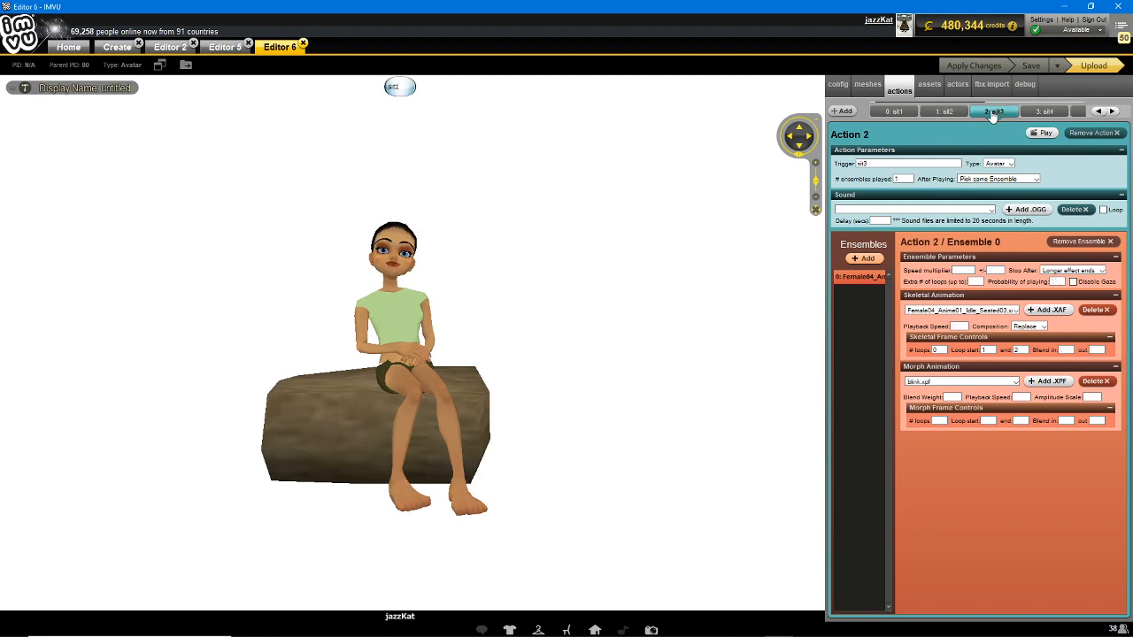
{"action": "left_click", "coordinate": [1095, 384]}
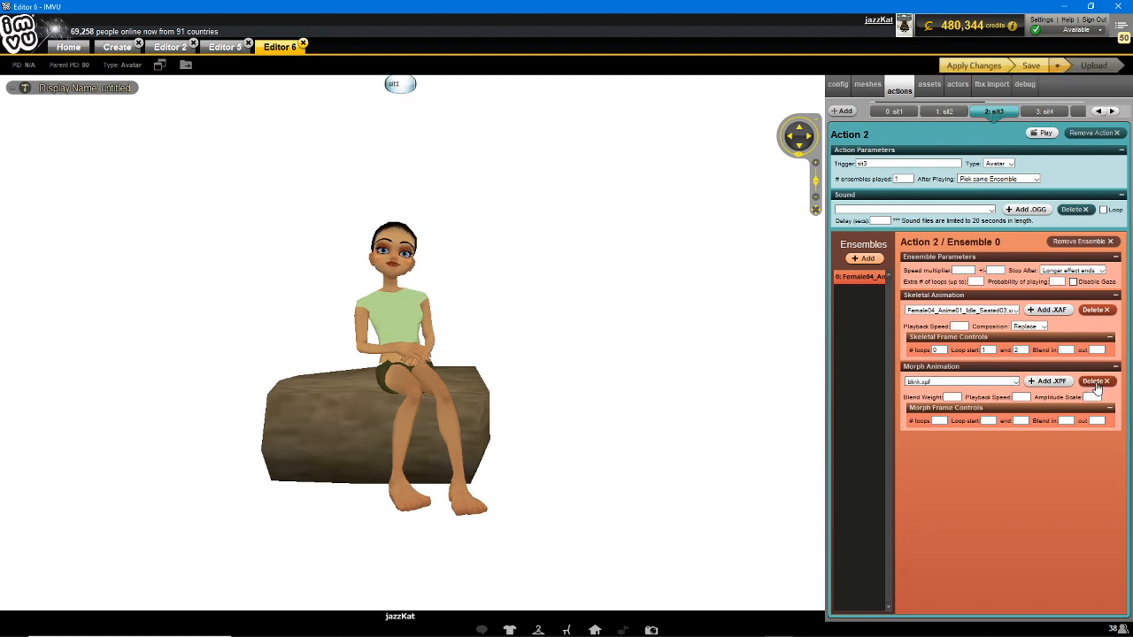
{"action": "left_click", "coordinate": [984, 65]}
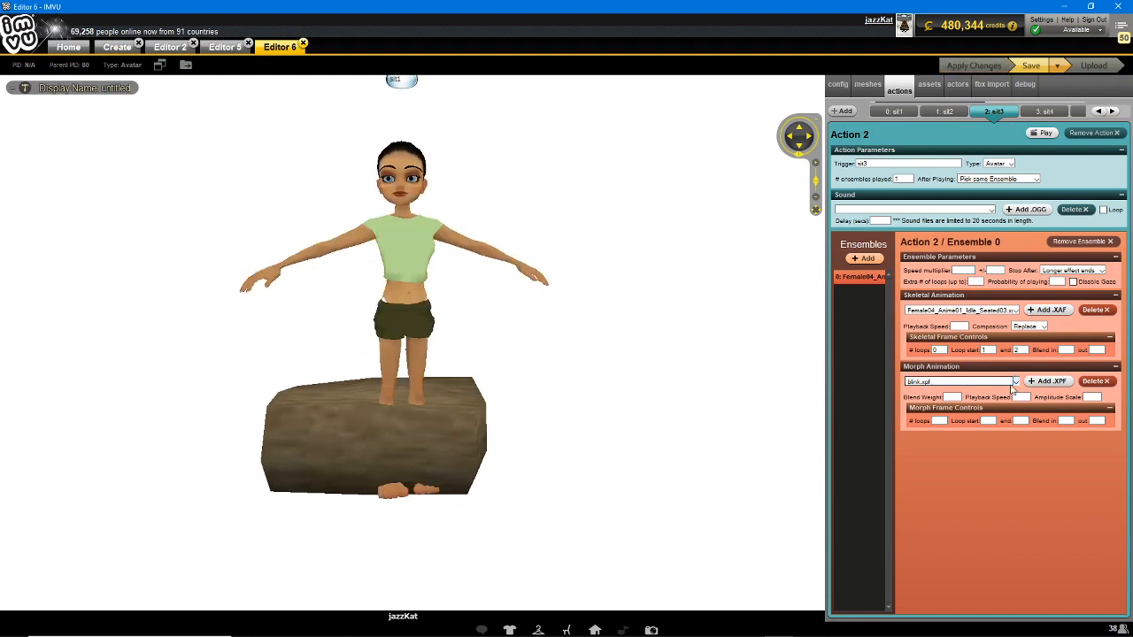
{"action": "left_click", "coordinate": [963, 382]}
{"action": "left_click", "coordinate": [965, 390]}
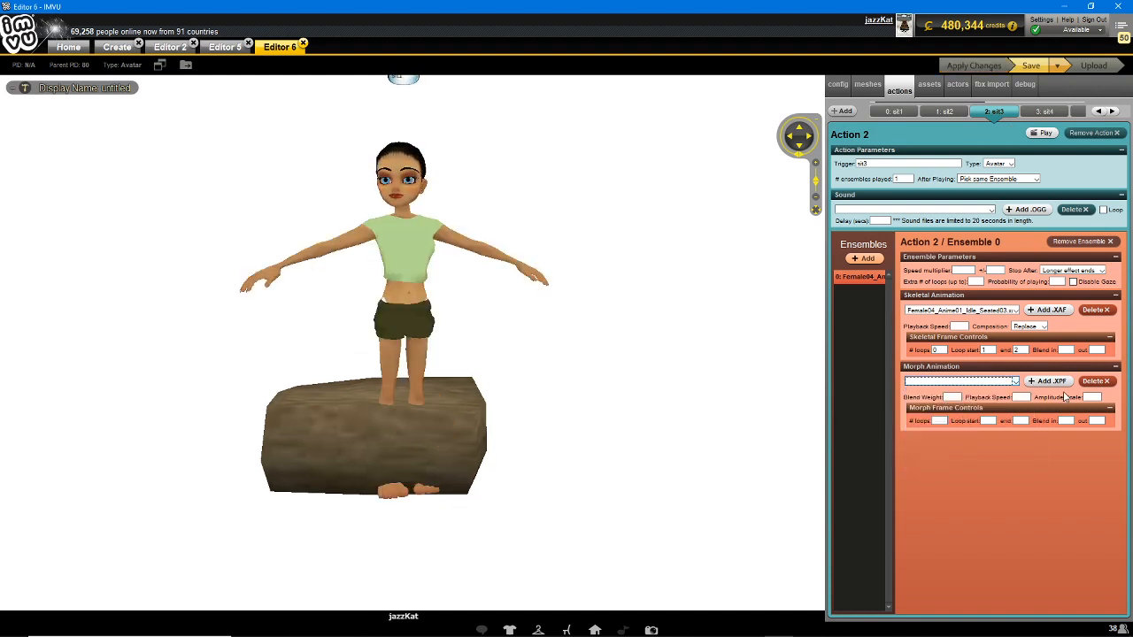
- Blank the Stop After option, the speed multiplier and its +/- value in Ensemble 0 of the sit4 action
{"action": "left_click", "coordinate": [953, 397]}
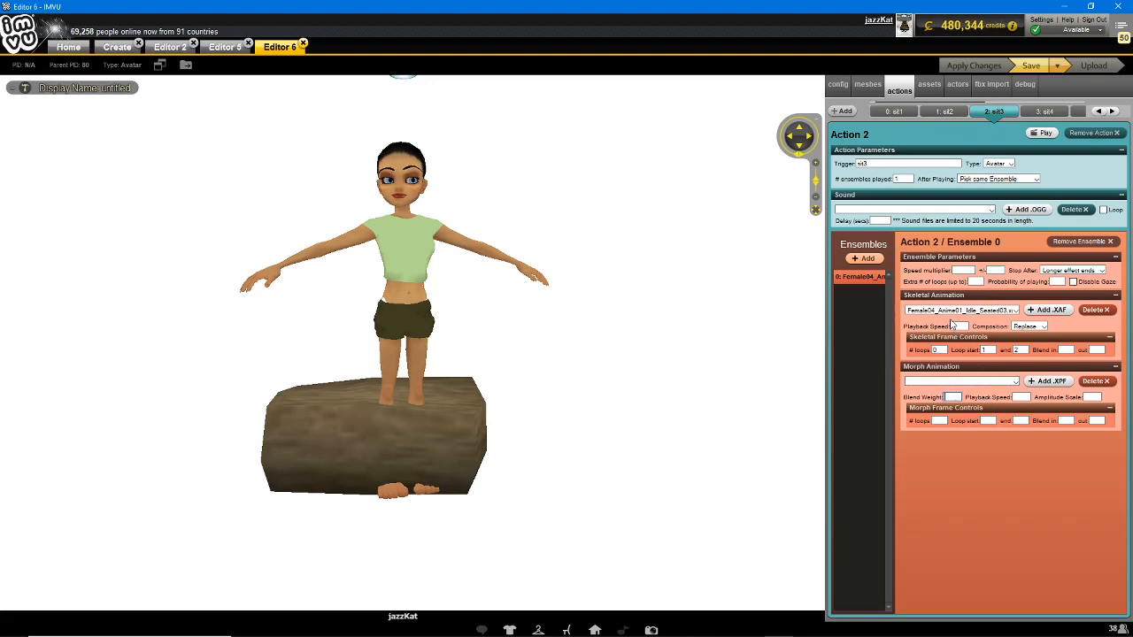
{"action": "left_click", "coordinate": [945, 111]}
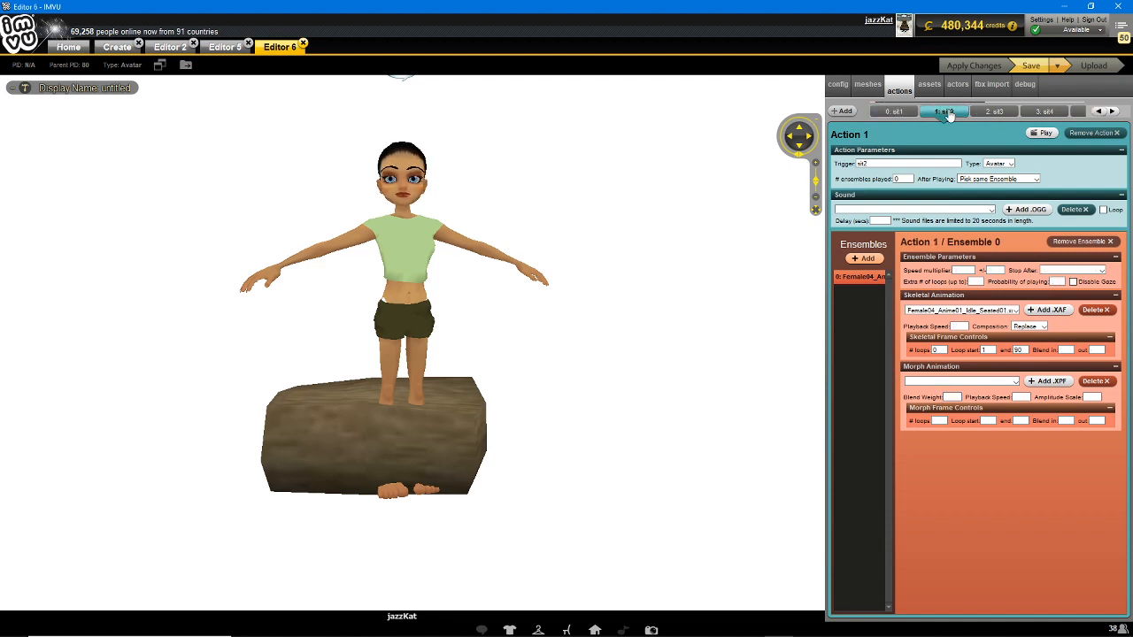
{"action": "left_click", "coordinate": [994, 112]}
{"action": "left_click", "coordinate": [1045, 114]}
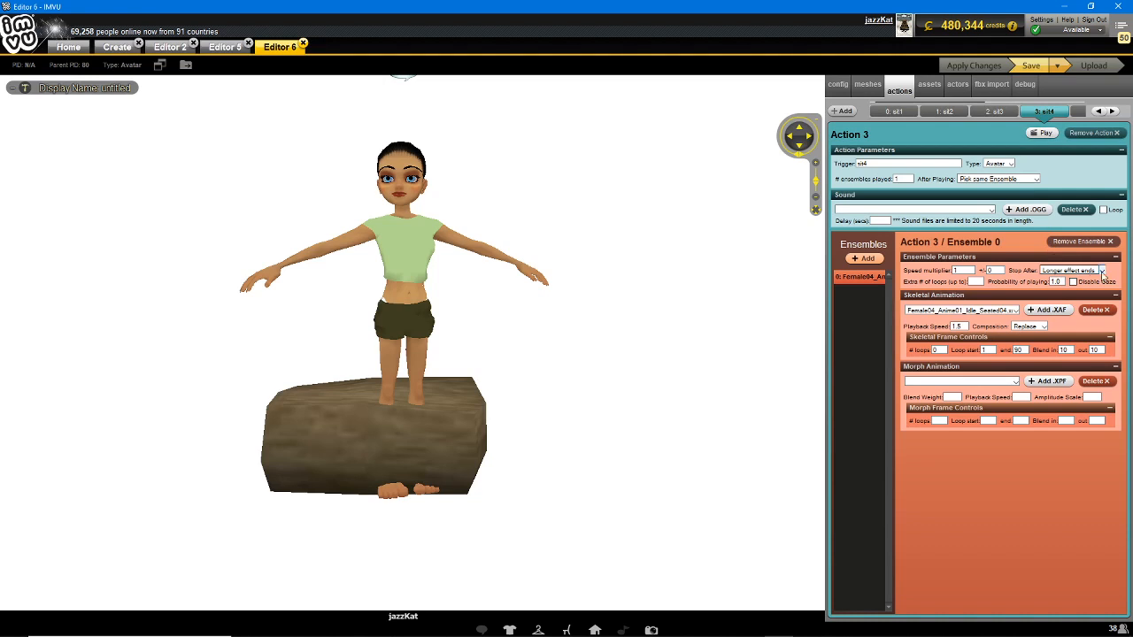
{"action": "left_click", "coordinate": [1071, 270]}
{"action": "left_click", "coordinate": [1066, 281]}
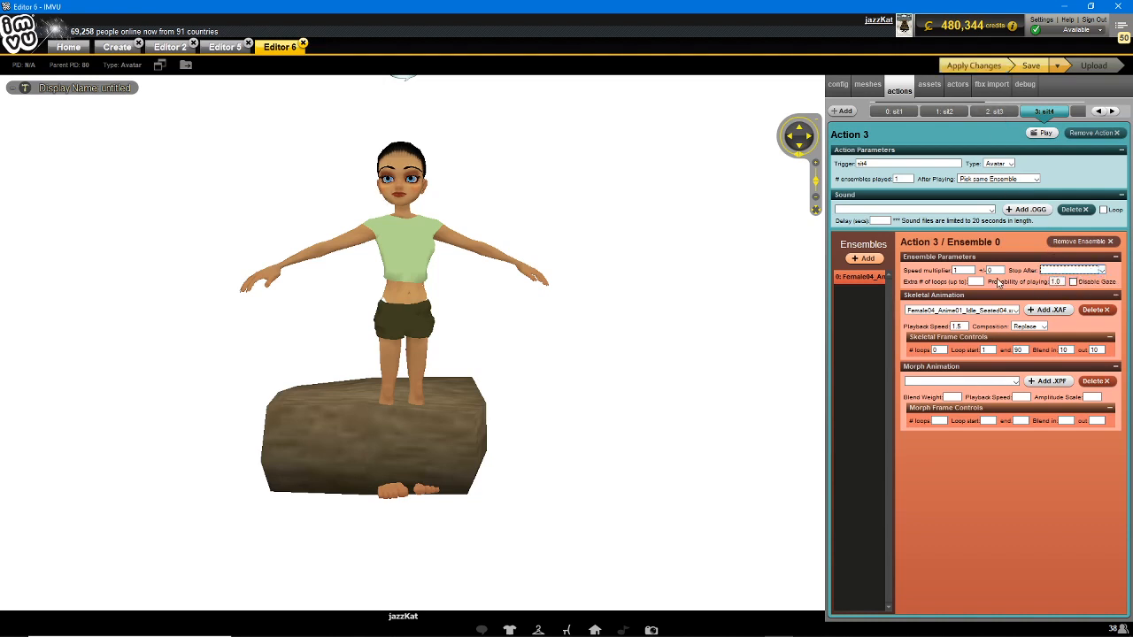
{"action": "left_click", "coordinate": [995, 271]}
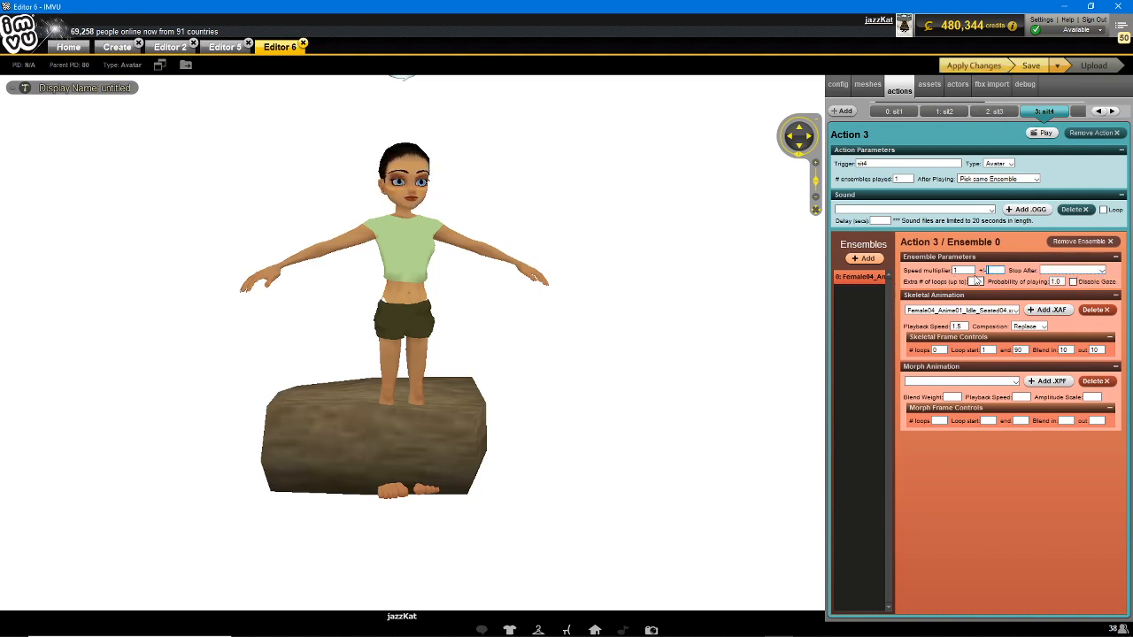
{"action": "left_click_drag", "start_coordinate": [962, 270], "coordinate": [934, 271]}
{"action": "key", "text": "BackSpace"}
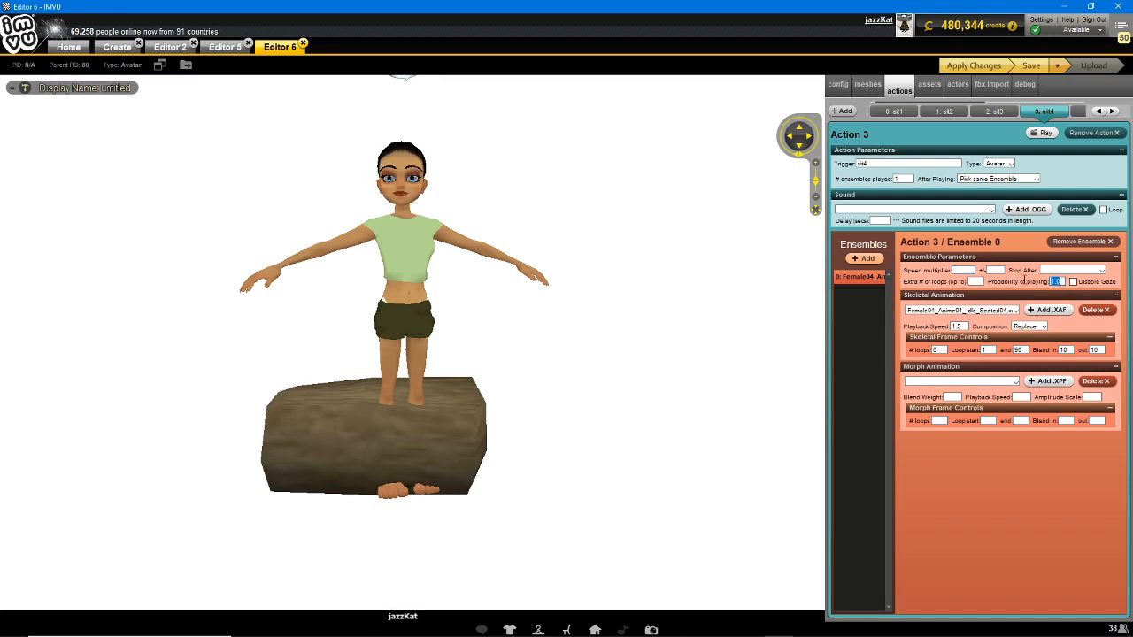
- Clear the probability of playing, skeletal playback speed, and blend in and out values in sit4's Ensemble 0, and apply the changes
{"action": "key", "text": "BackSpace"}
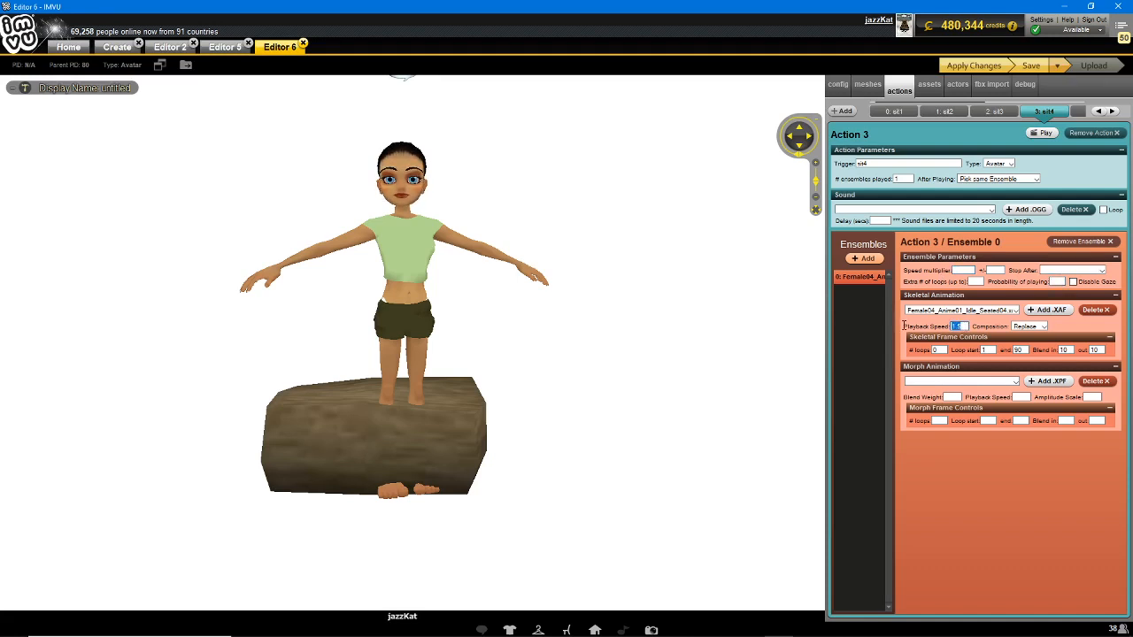
{"action": "key", "text": "BackSpace"}
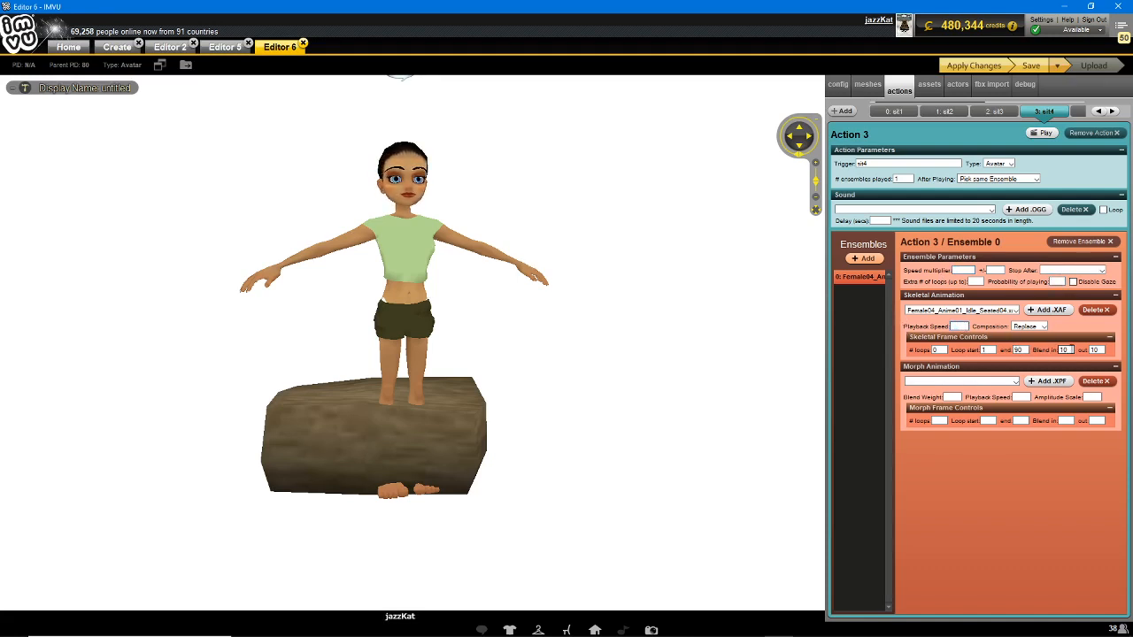
{"action": "left_click", "coordinate": [993, 67]}
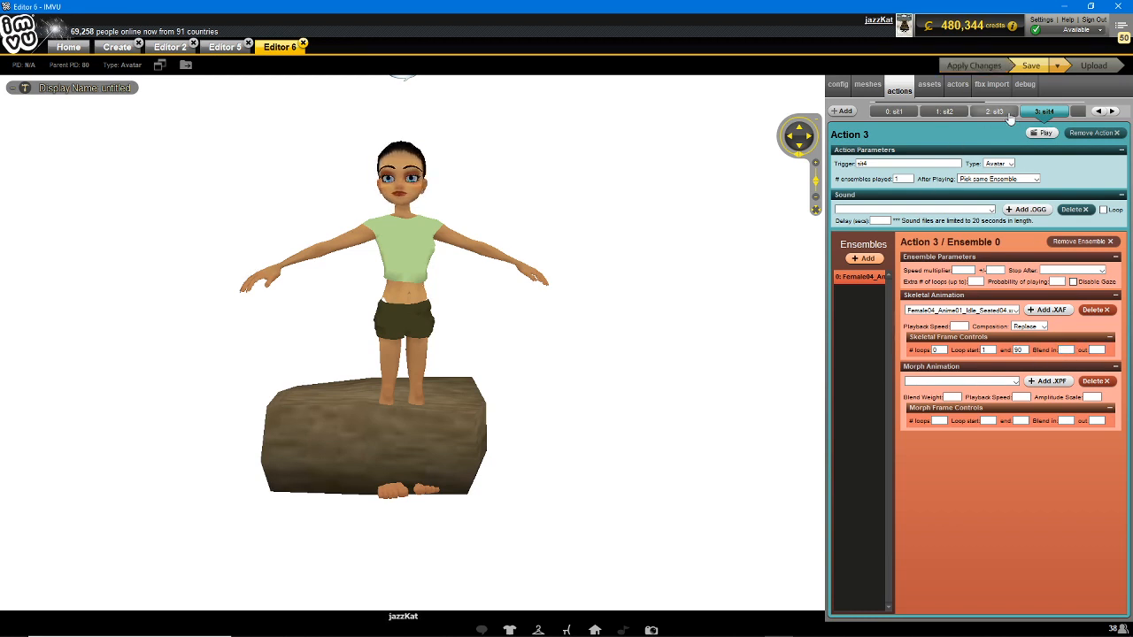
- Set Stop After to the blank option in Ensemble 0 of the sit3 action and apply the changes
{"action": "left_click", "coordinate": [996, 112]}
{"action": "left_click", "coordinate": [1068, 270]}
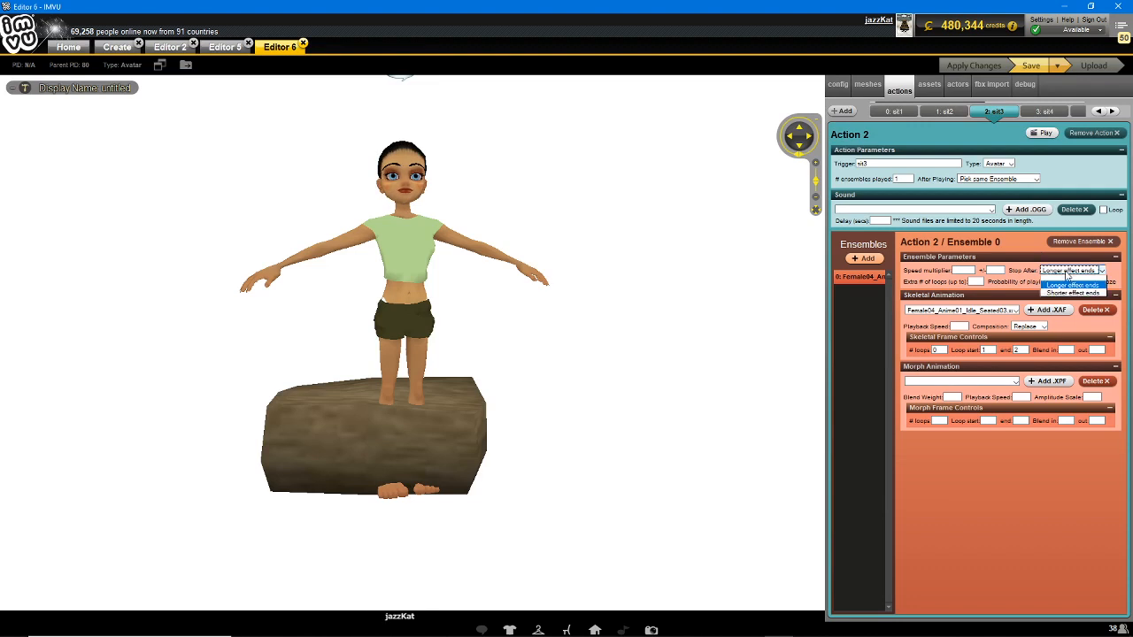
{"action": "left_click", "coordinate": [1067, 279]}
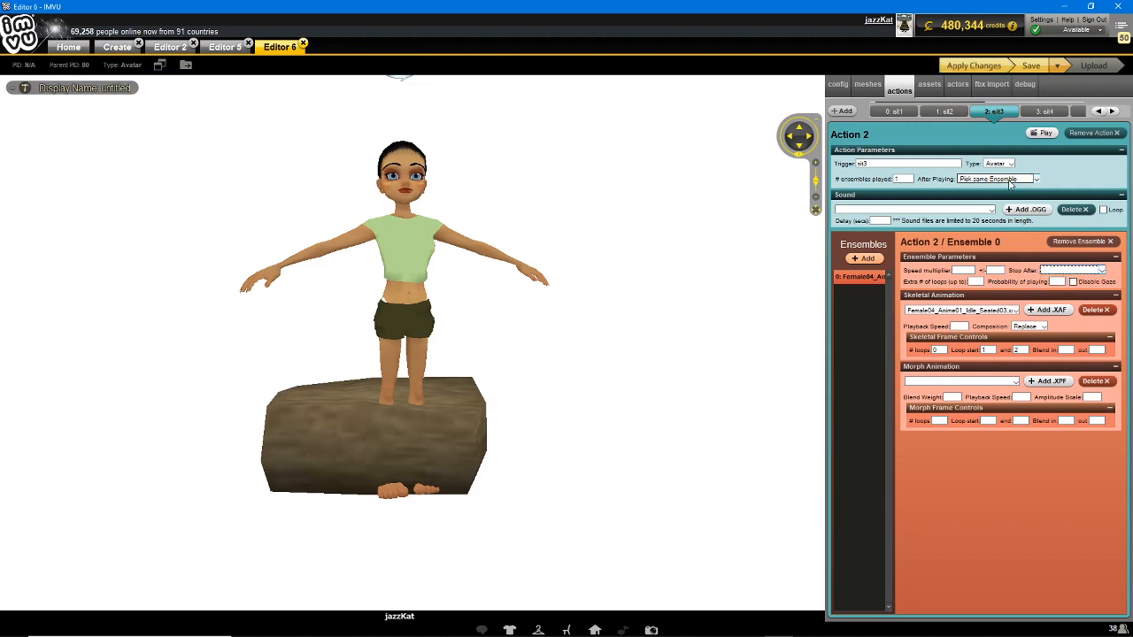
{"action": "left_click", "coordinate": [967, 67]}
- Clear the skeletal blend in, blend out and playback speed values in Ensemble 0 of the sit2 action, and apply the changes
{"action": "left_click", "coordinate": [945, 111]}
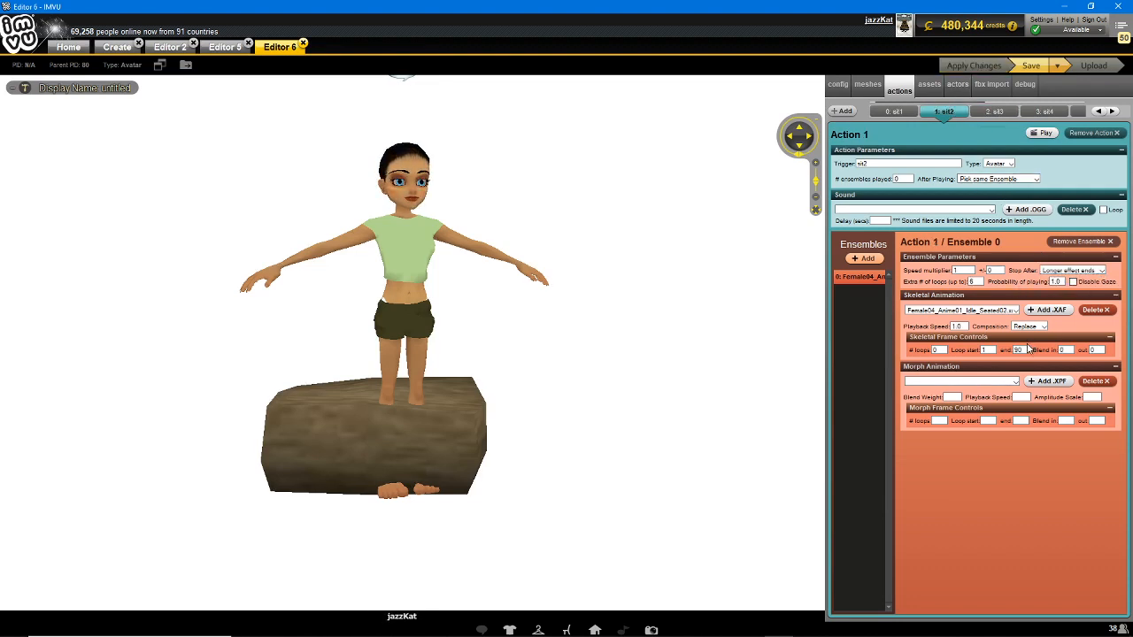
{"action": "left_click", "coordinate": [1068, 350]}
{"action": "left_click_drag", "start_coordinate": [1097, 351], "coordinate": [1070, 352]}
{"action": "key", "text": "BackSpace"}
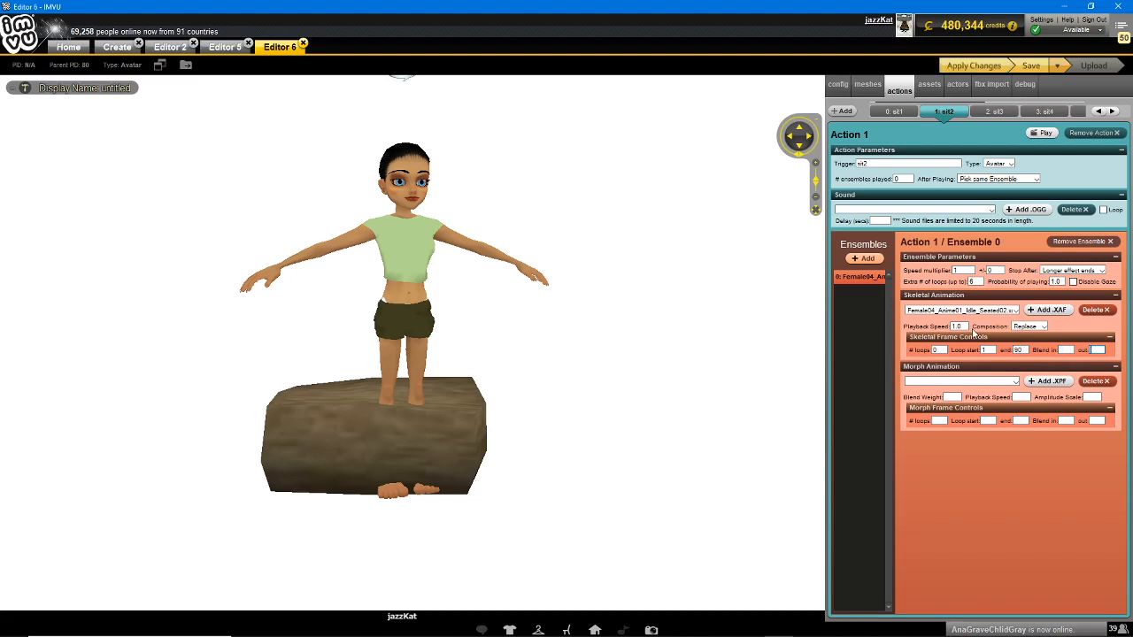
{"action": "left_click_drag", "start_coordinate": [966, 327], "coordinate": [930, 330]}
{"action": "key", "text": "BackSpace"}
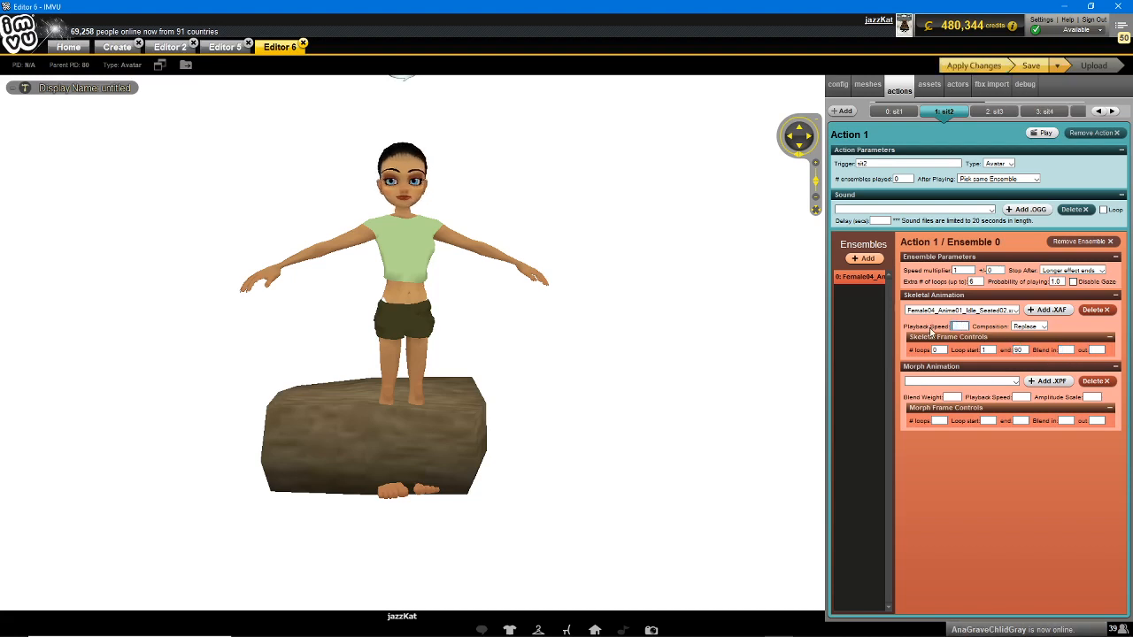
{"action": "left_click", "coordinate": [982, 67]}
- Clear the speed multiplier, its +/- value, extra loops, Stop After option and probability of playing in Ensemble 0 of the sit2 action
{"action": "left_click", "coordinate": [894, 112]}
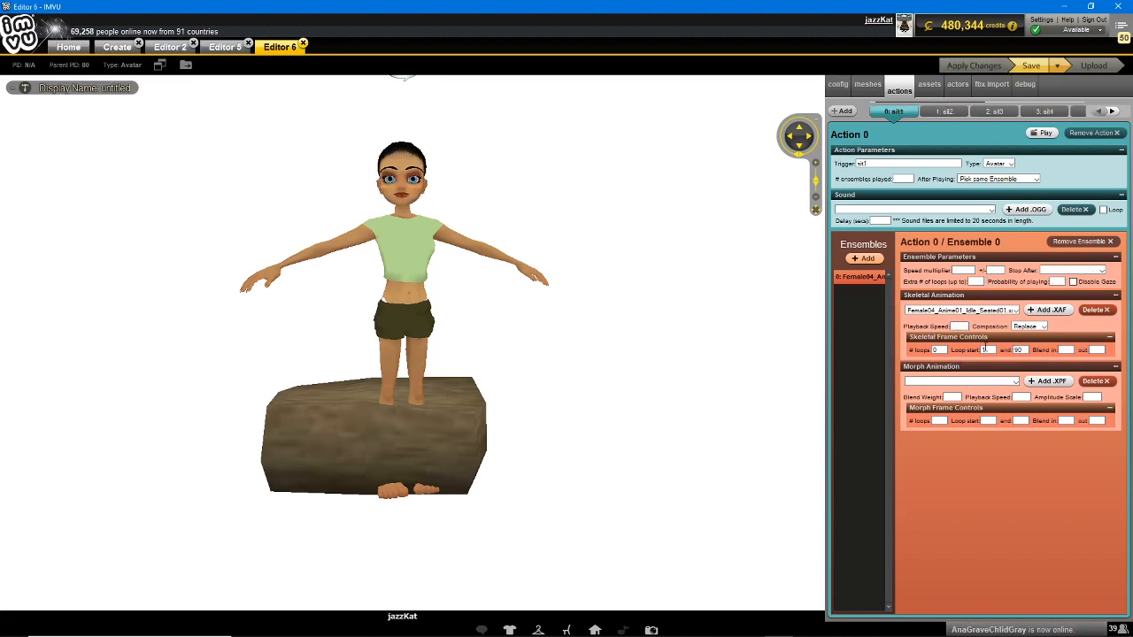
{"action": "left_click", "coordinate": [948, 112]}
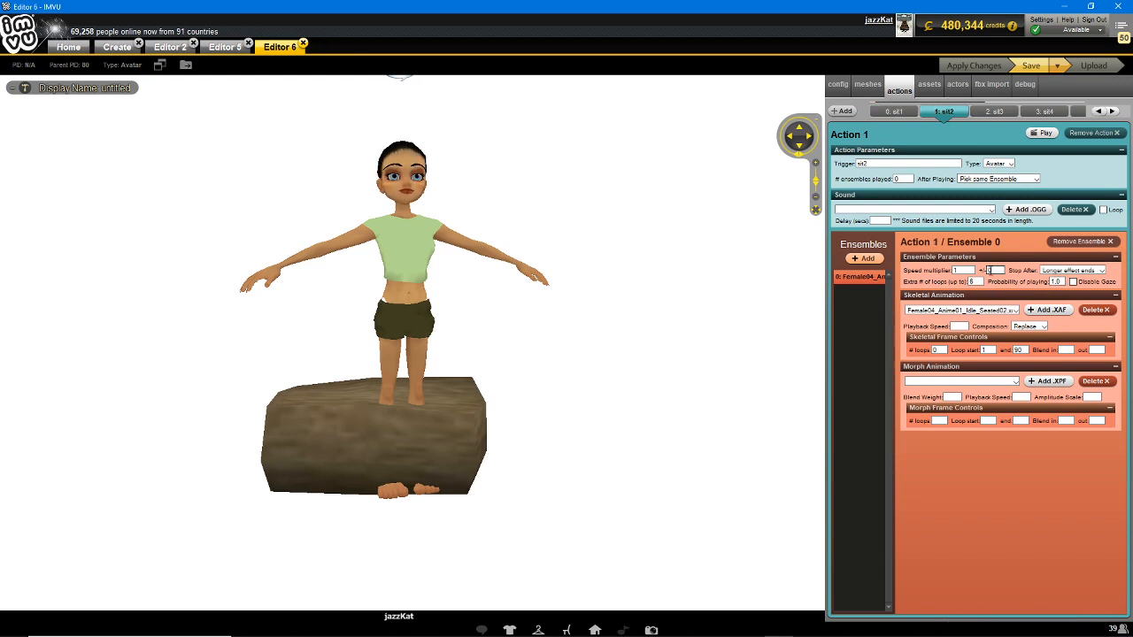
{"action": "key", "text": "BackSpace"}
{"action": "mouse_move", "coordinate": [969, 271]}
{"action": "left_mouse_down"}
{"action": "mouse_move", "coordinate": [950, 272]}
{"action": "mouse_move", "coordinate": [959, 282]}
{"action": "left_mouse_up"}
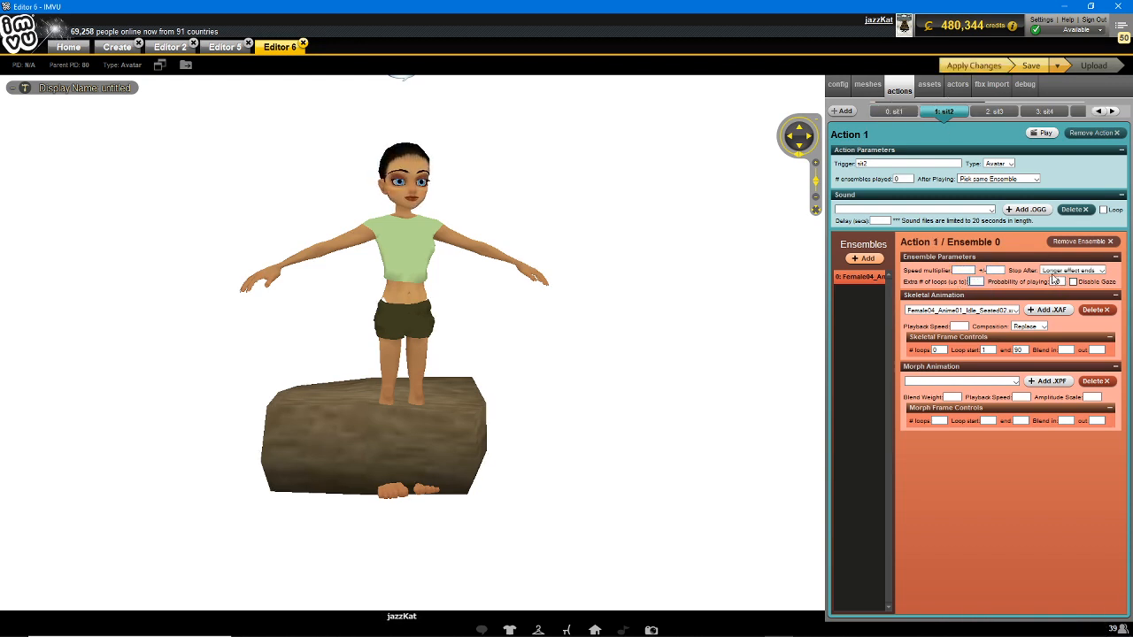
{"action": "left_click", "coordinate": [1063, 271]}
{"action": "left_click", "coordinate": [1068, 278]}
{"action": "left_click_drag", "start_coordinate": [1064, 282], "coordinate": [992, 285]}
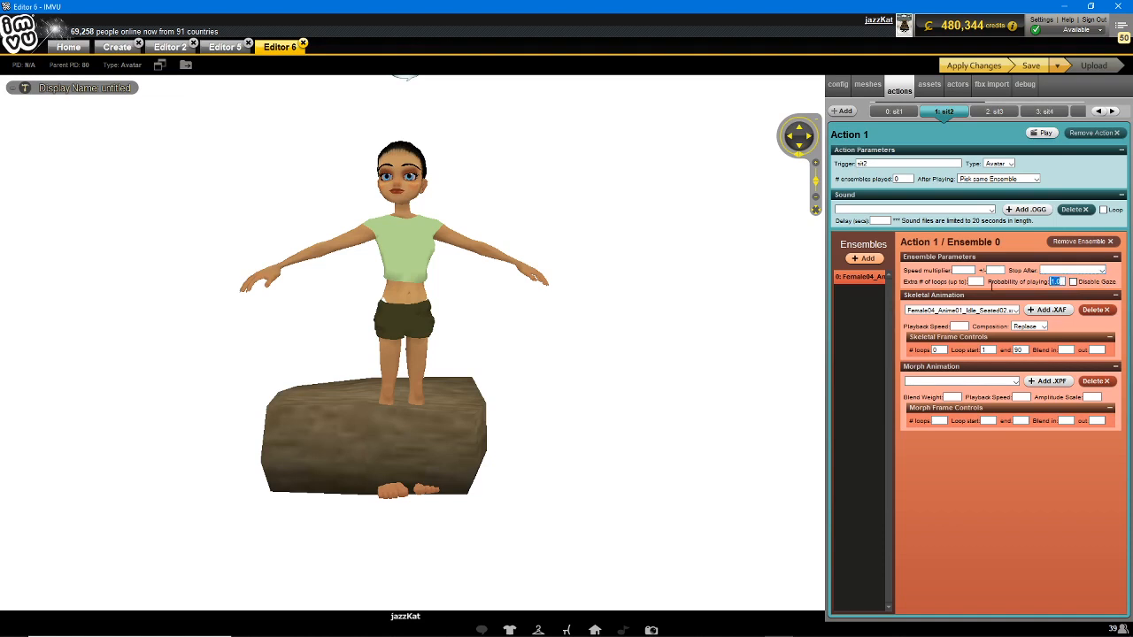
- Clear the probability of playing for sit2's ensemble 0, apply the changes, and check the sit3 and sit4 actions
{"action": "key", "text": "BackSpace"}
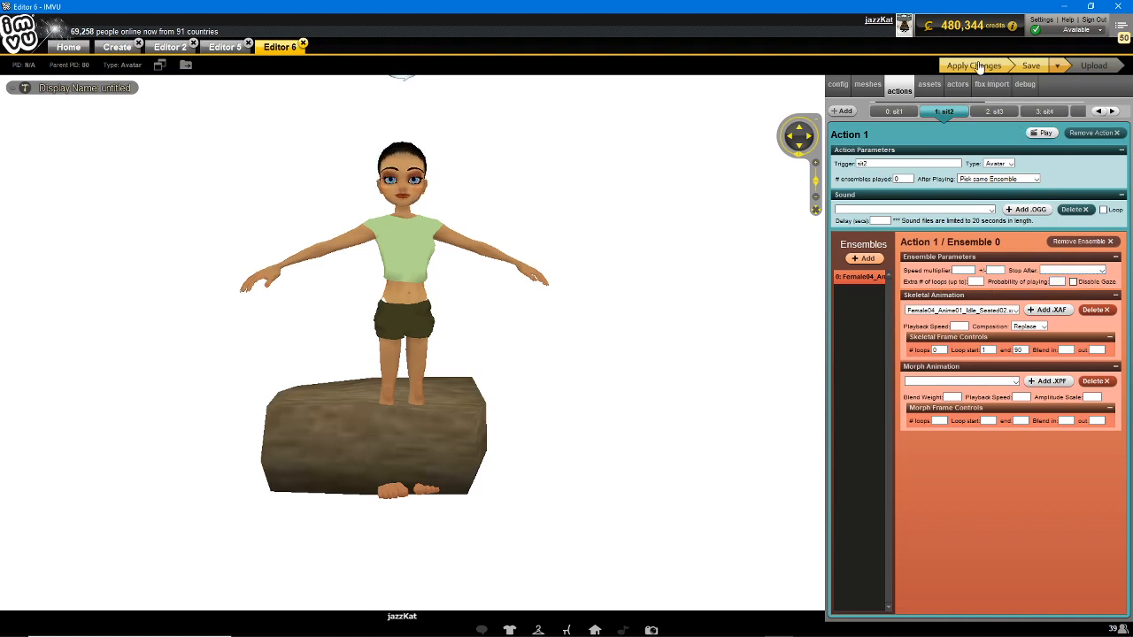
{"action": "left_click", "coordinate": [992, 113]}
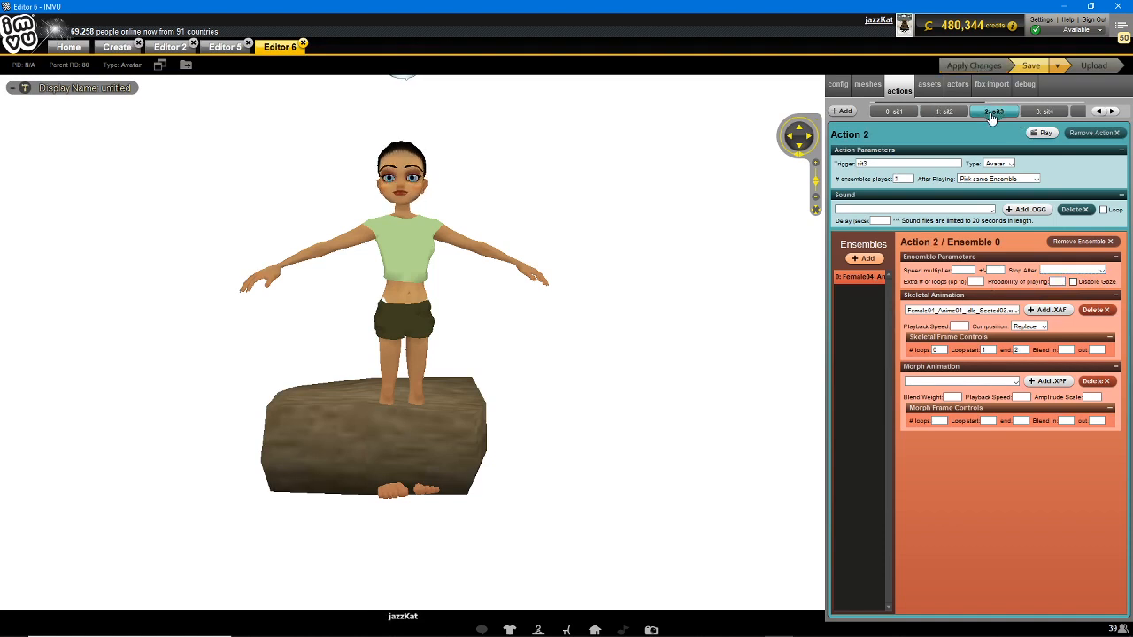
{"action": "left_click", "coordinate": [1046, 113]}
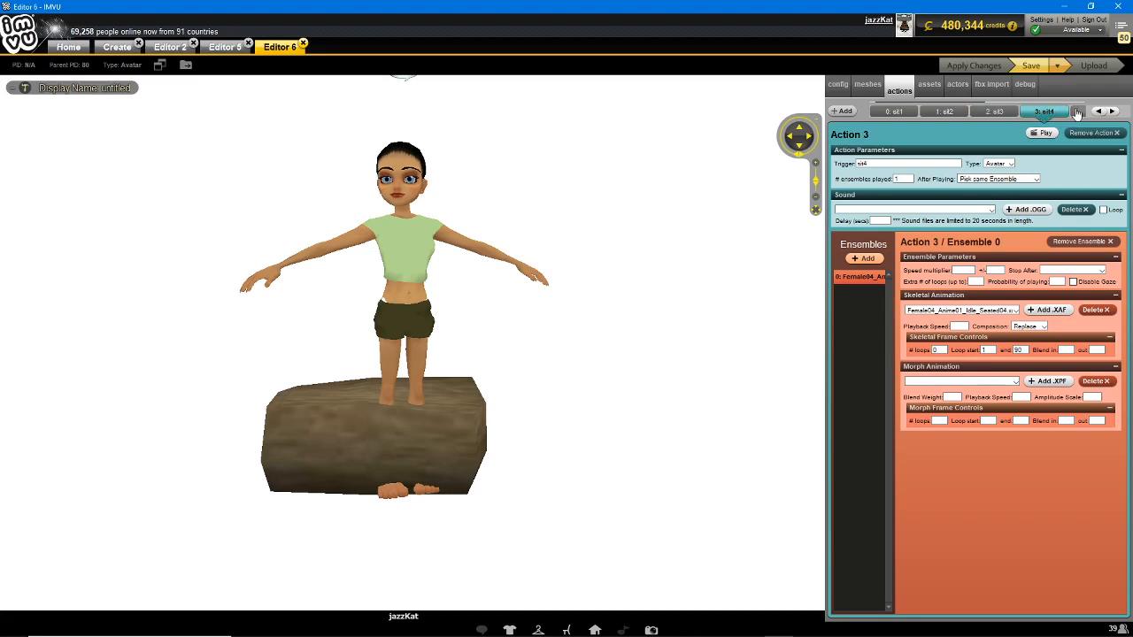
- Clear the ensemble parameters, morph animation and morph frame controls of the sit5 action, and apply the changes
{"action": "left_click", "coordinate": [1078, 113]}
{"action": "left_click", "coordinate": [1075, 271]}
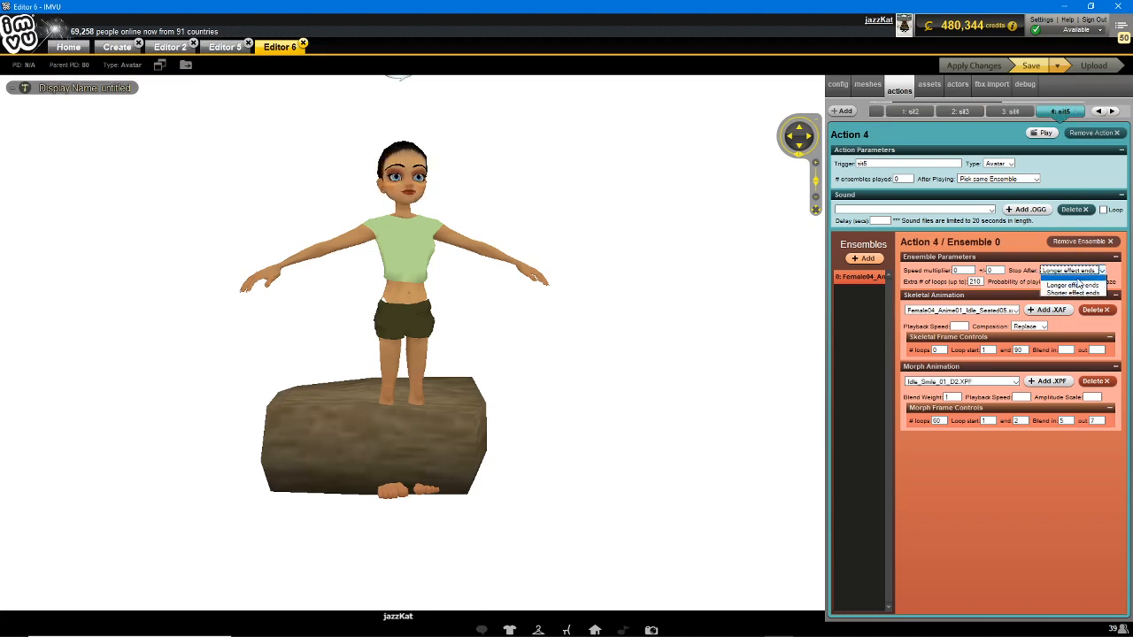
{"action": "left_click", "coordinate": [1079, 283]}
{"action": "left_click", "coordinate": [956, 382]}
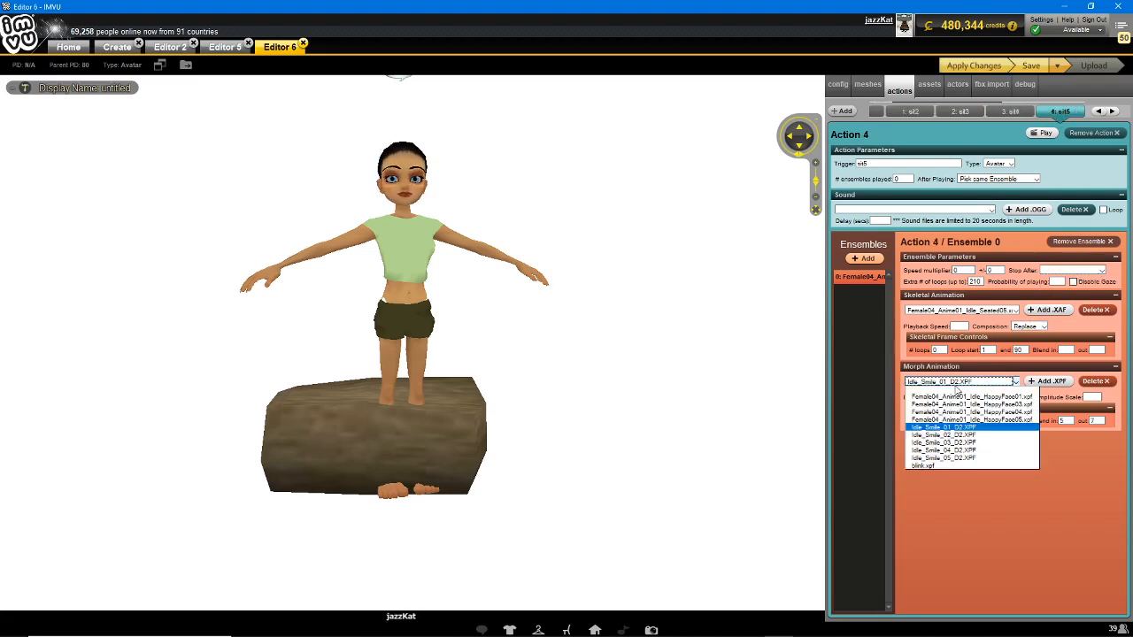
{"action": "left_click", "coordinate": [954, 395]}
{"action": "left_click", "coordinate": [938, 421]}
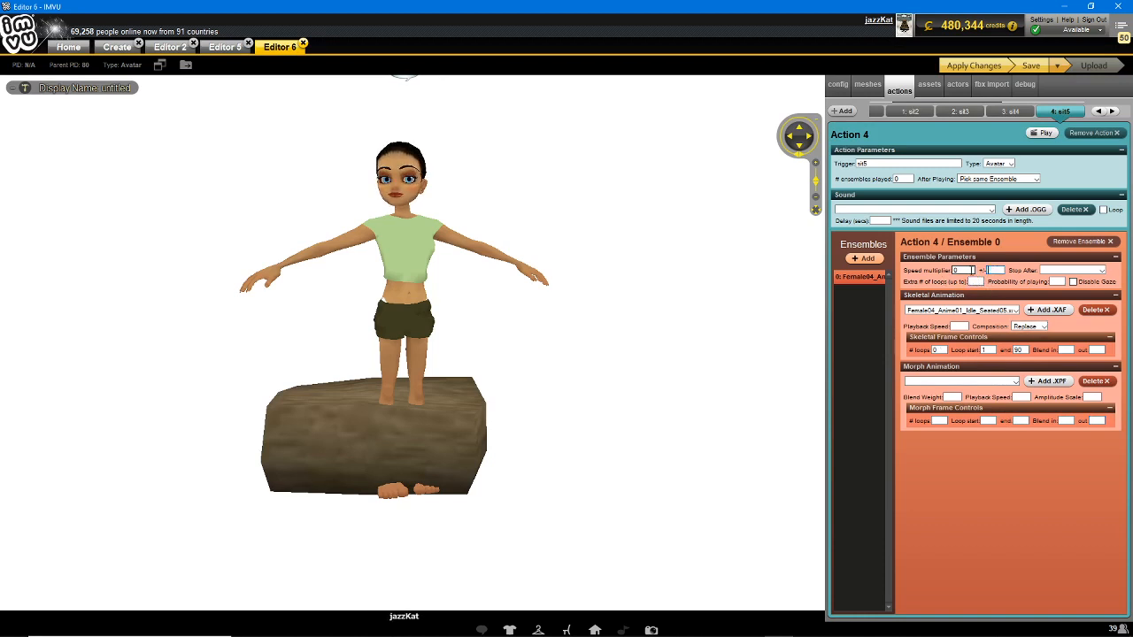
{"action": "left_click", "coordinate": [978, 67]}
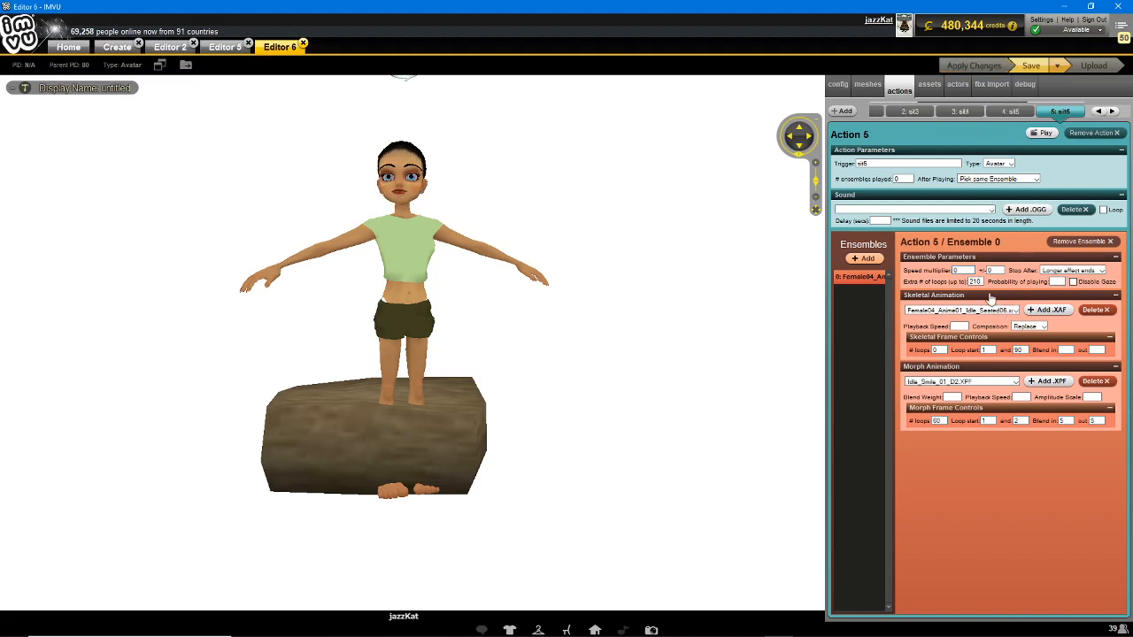
- Clear sit6's speed multiplier, its variation, the extra number of loops and the Stop After option
{"action": "left_click", "coordinate": [989, 270]}
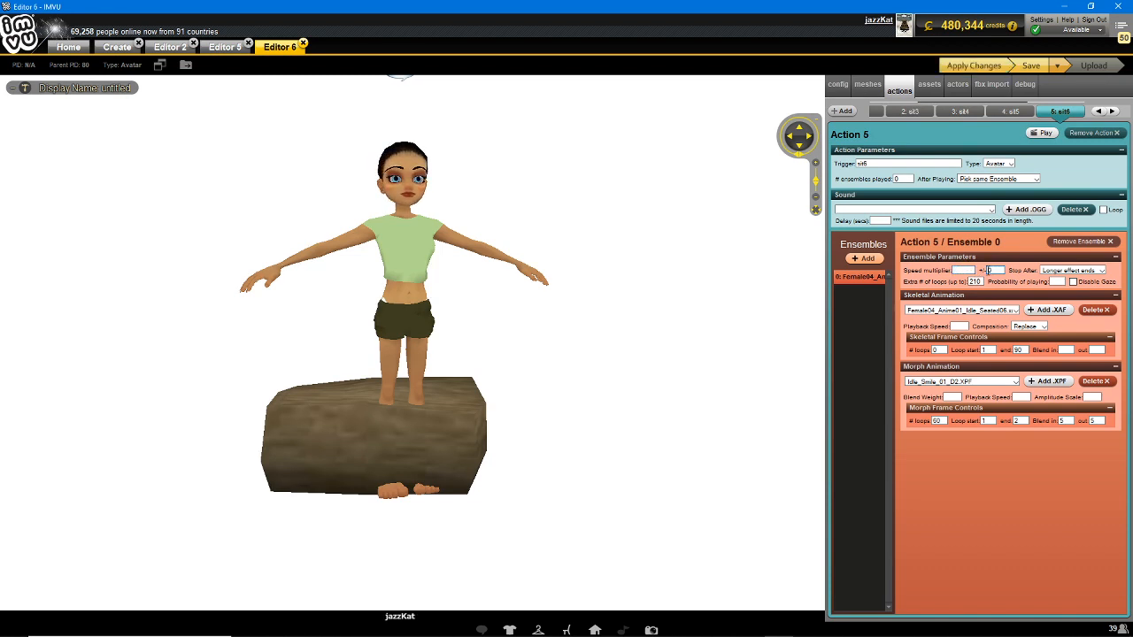
{"action": "double_click", "coordinate": [979, 282]}
{"action": "key", "text": "BackSpace"}
{"action": "left_click", "coordinate": [1072, 271]}
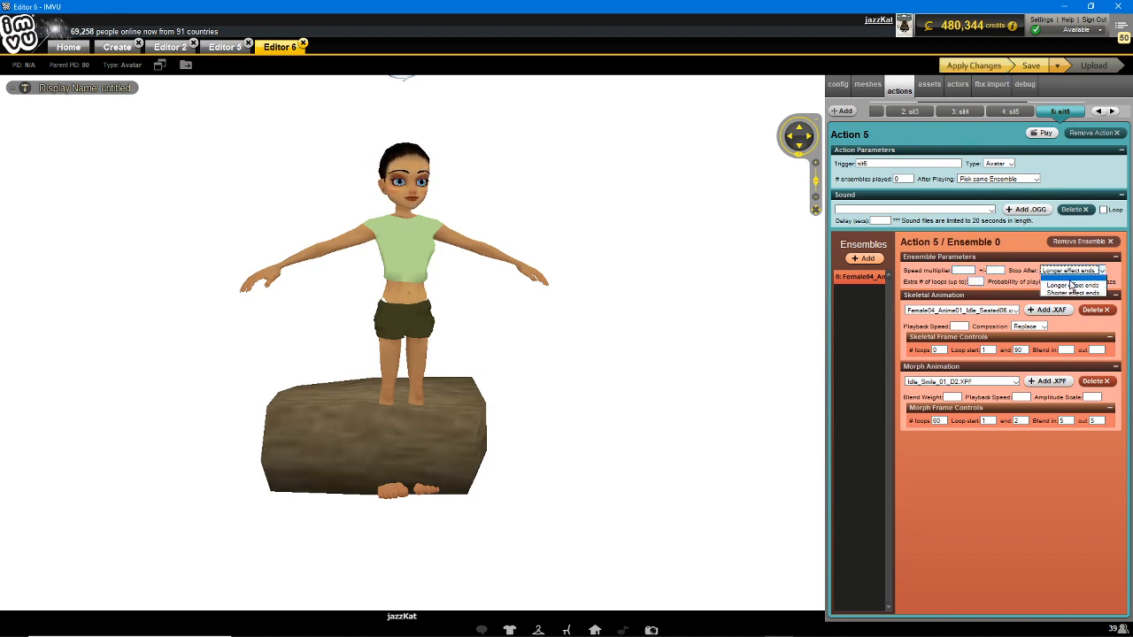
{"action": "left_click", "coordinate": [1069, 279]}
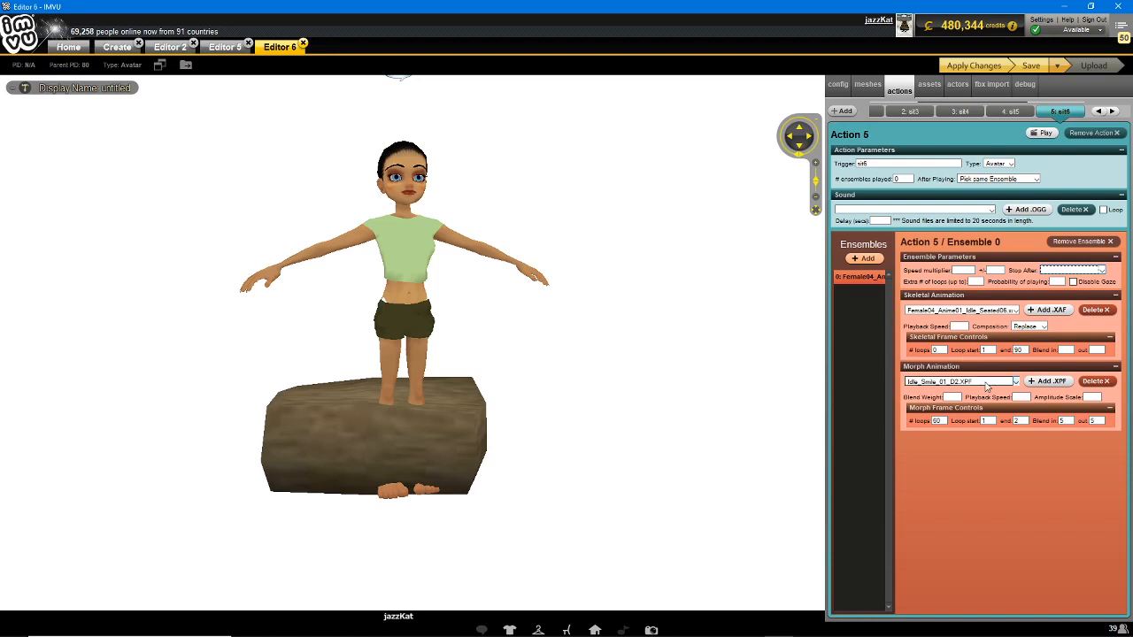
- Remove Idle_Smile_01_D2.XPF from sit6's morph animation, empty all its morph frame controls, and apply the changes
{"action": "left_click", "coordinate": [963, 381]}
{"action": "left_click", "coordinate": [962, 389]}
{"action": "left_click", "coordinate": [940, 422]}
{"action": "key", "text": "BackSpace"}
{"action": "key", "text": "BackSpace"}
{"action": "left_click", "coordinate": [990, 421]}
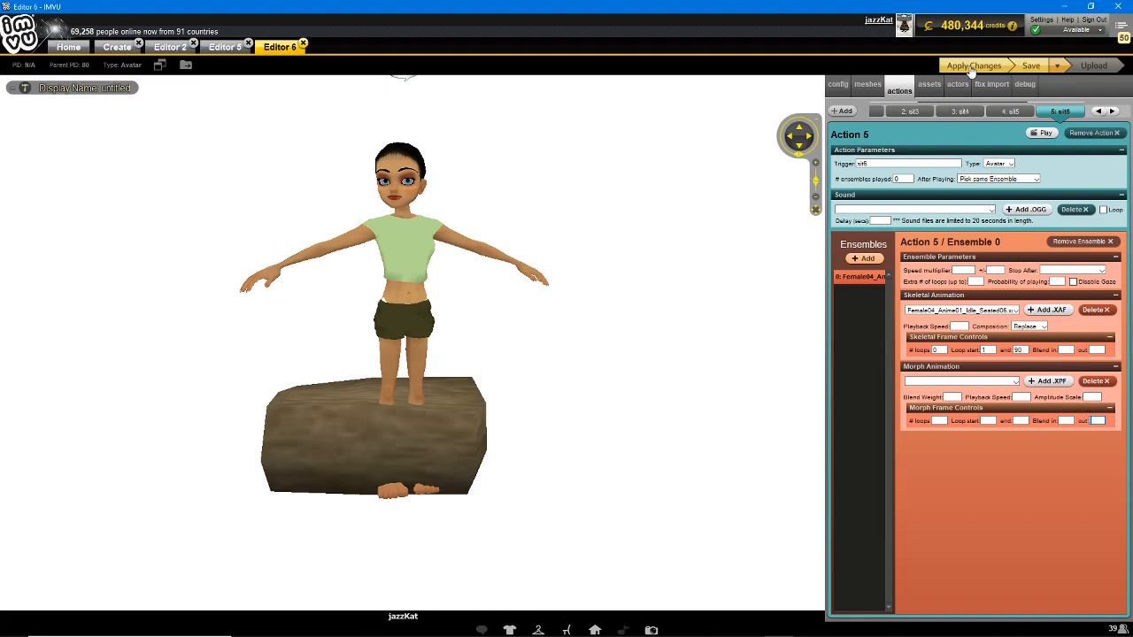
- Check the settings of the sit7 and sit8 actions, and save the project
{"action": "left_click", "coordinate": [1114, 112]}
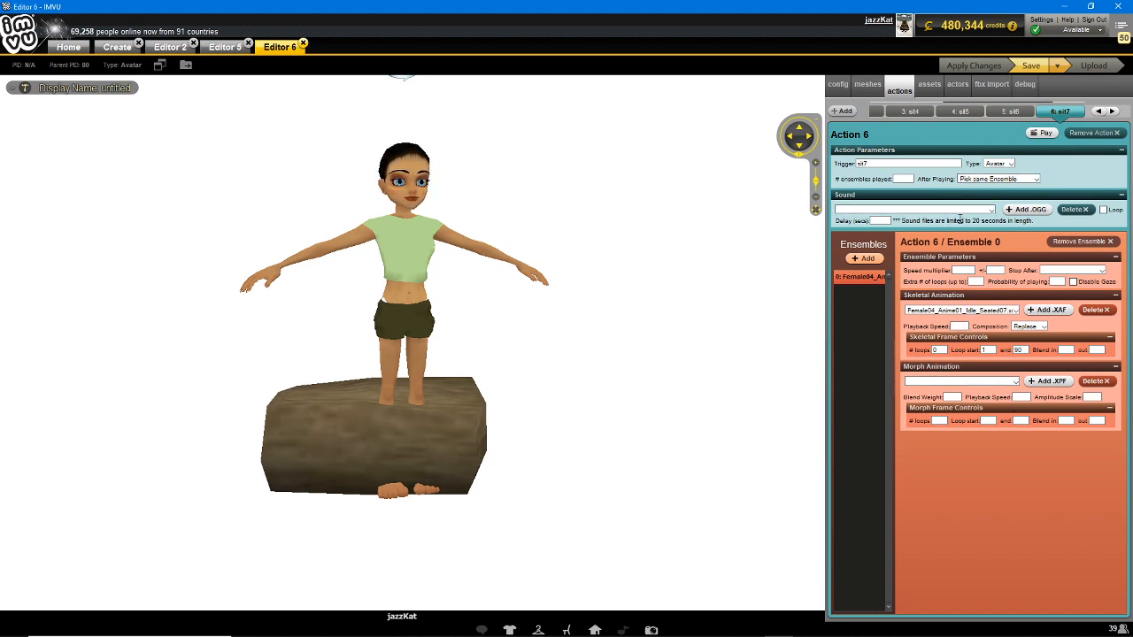
{"action": "left_click", "coordinate": [1114, 112]}
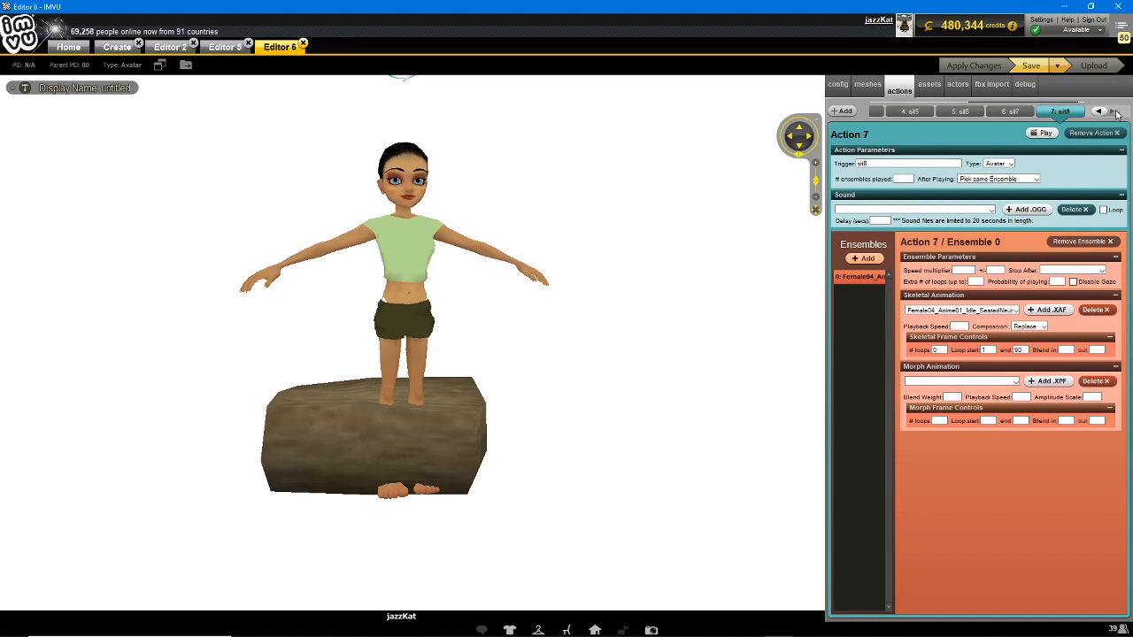
{"action": "left_click", "coordinate": [1032, 65]}
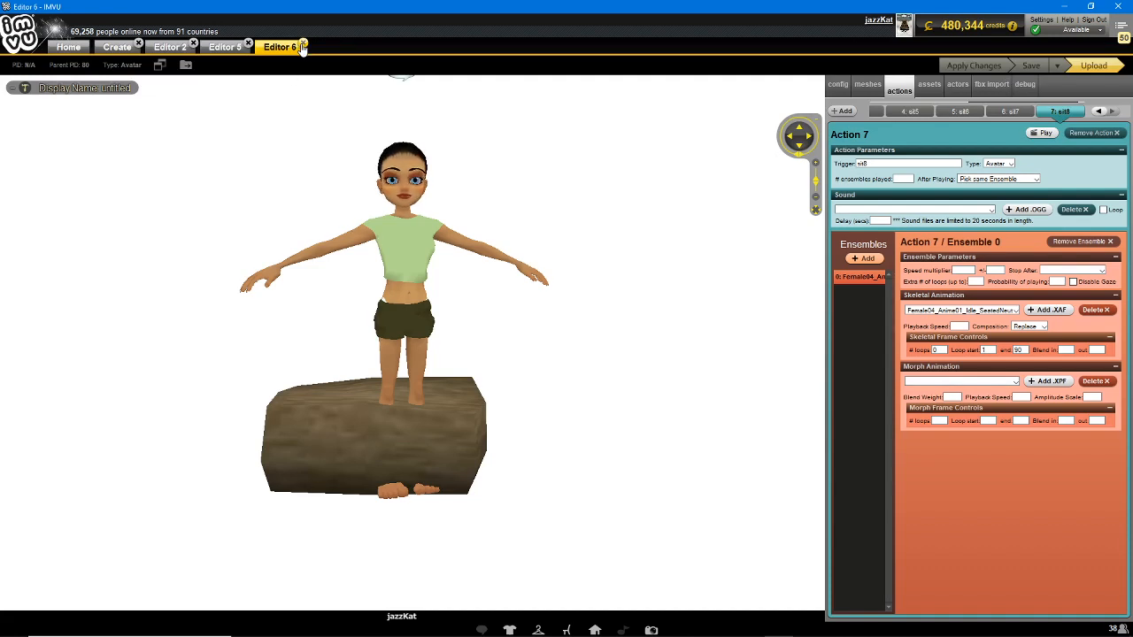
- Close the project and reopen IMVU defaults - sitting.chkn, showing its actions
{"action": "left_click", "coordinate": [302, 46]}
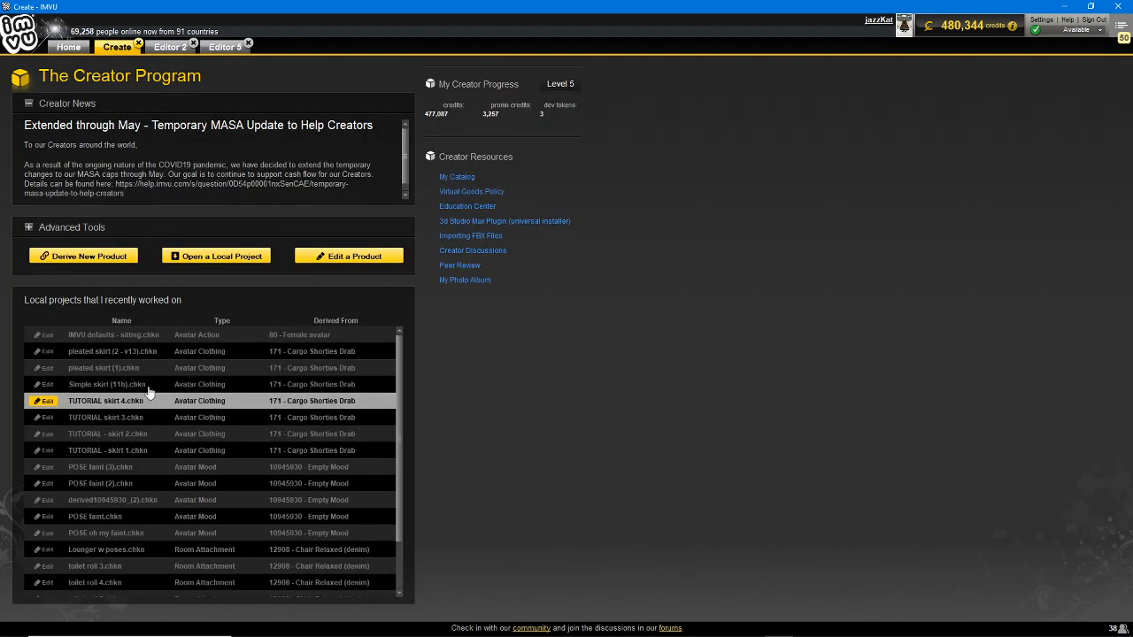
{"action": "double_click", "coordinate": [110, 334]}
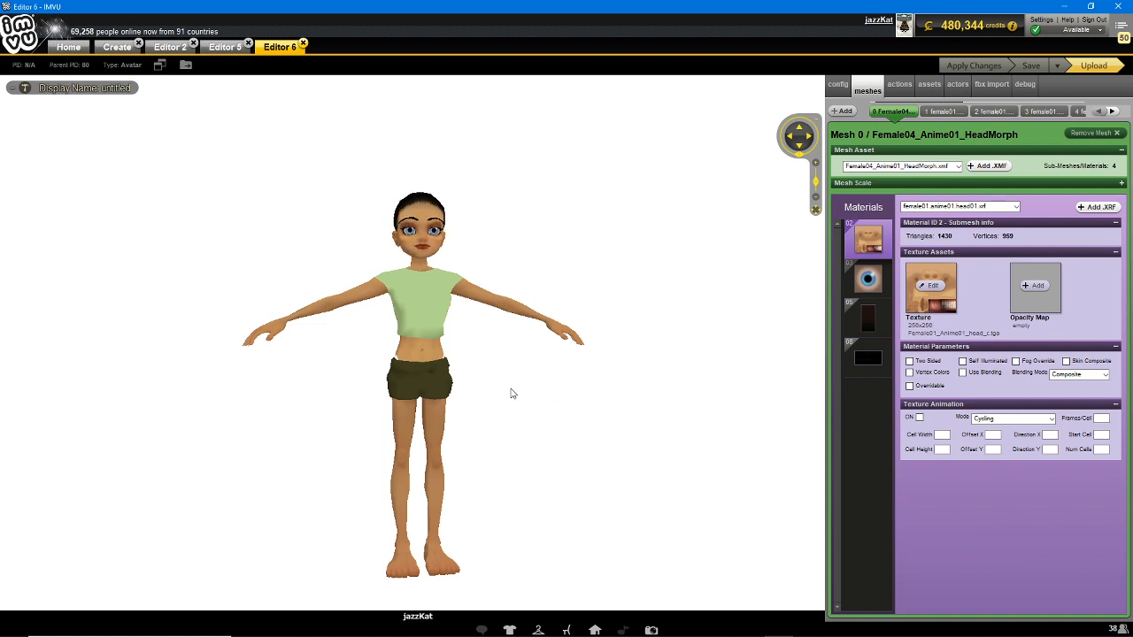
{"action": "left_click", "coordinate": [899, 87]}
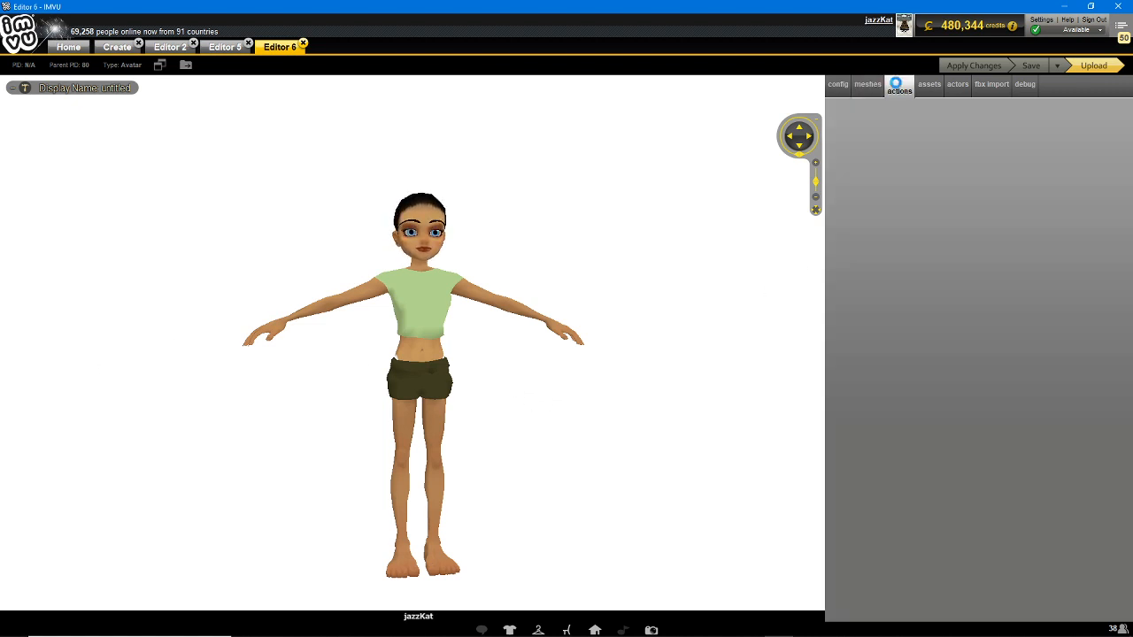
- Examine the ensembles listed under the sit1, sit2 and sit3 actions of the reopened project
{"action": "left_click", "coordinate": [858, 293]}
{"action": "left_click", "coordinate": [859, 308]}
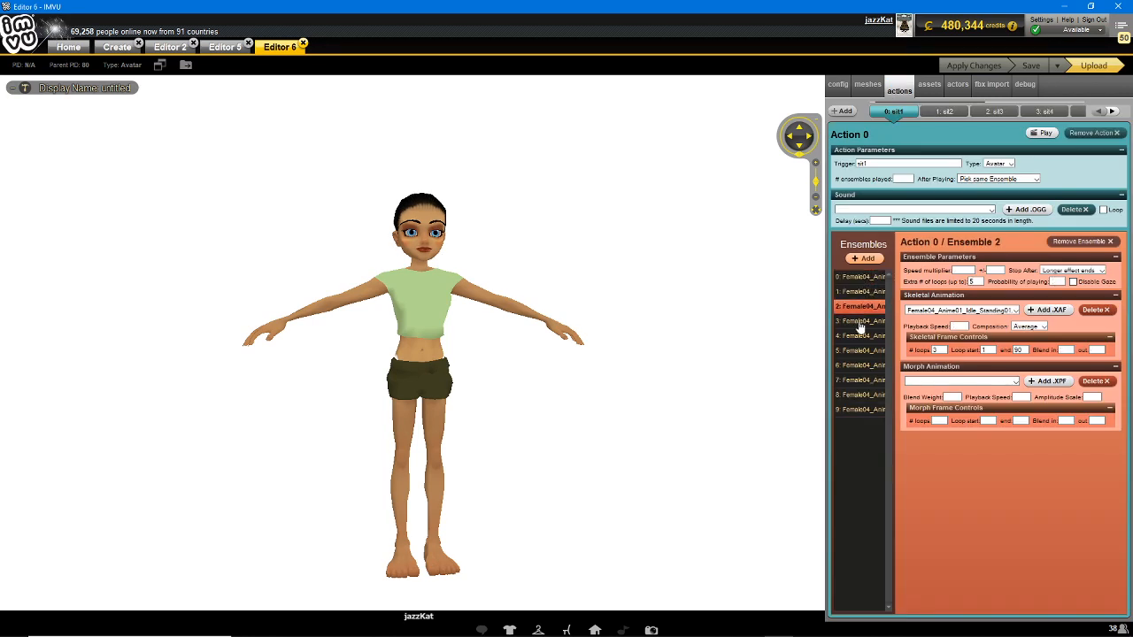
{"action": "left_click", "coordinate": [859, 322]}
{"action": "left_click", "coordinate": [858, 337]}
{"action": "left_click", "coordinate": [858, 351]}
{"action": "left_click", "coordinate": [858, 366]}
{"action": "left_click", "coordinate": [858, 381]}
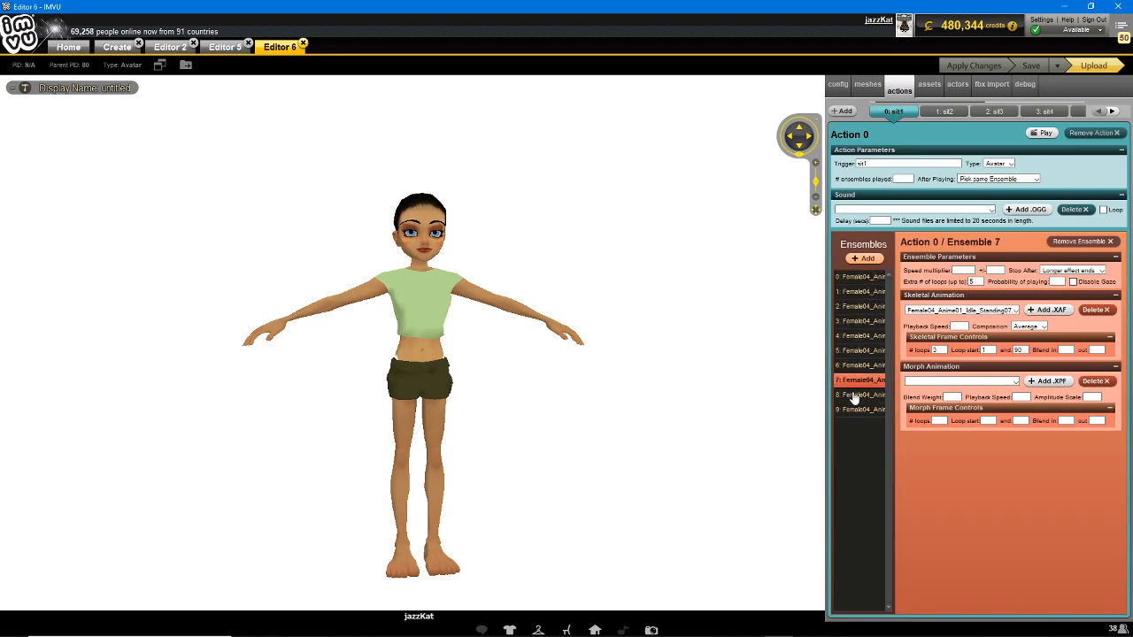
{"action": "left_click", "coordinate": [856, 396]}
{"action": "left_click", "coordinate": [855, 410]}
{"action": "left_click", "coordinate": [856, 396]}
{"action": "left_click", "coordinate": [857, 381]}
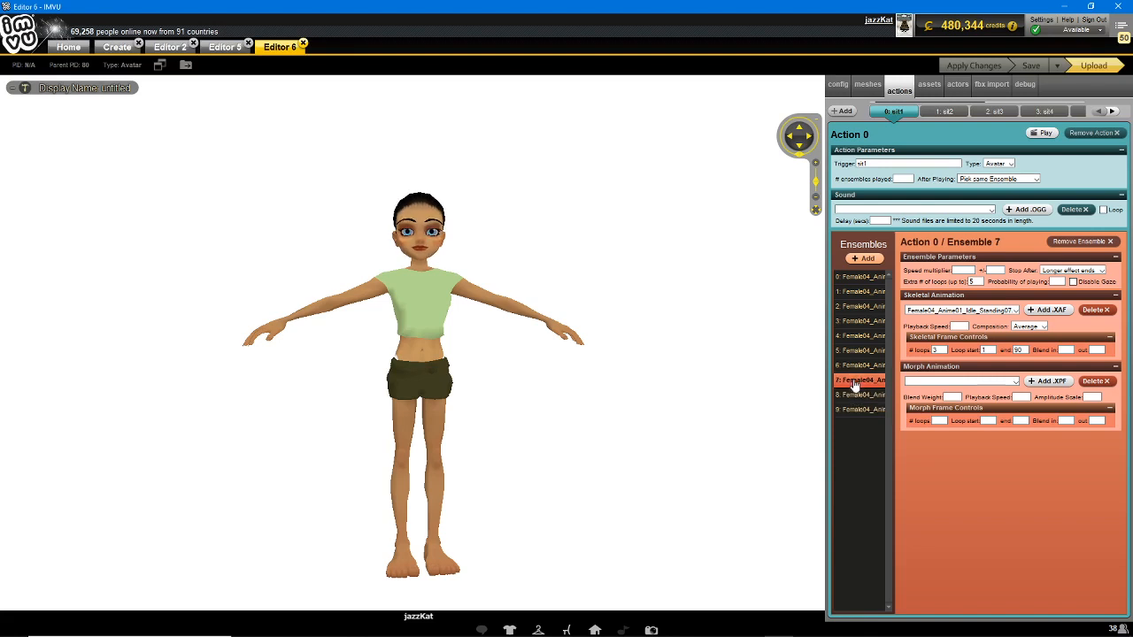
{"action": "left_click", "coordinate": [857, 366]}
{"action": "left_click", "coordinate": [856, 351]}
{"action": "left_click", "coordinate": [855, 338]}
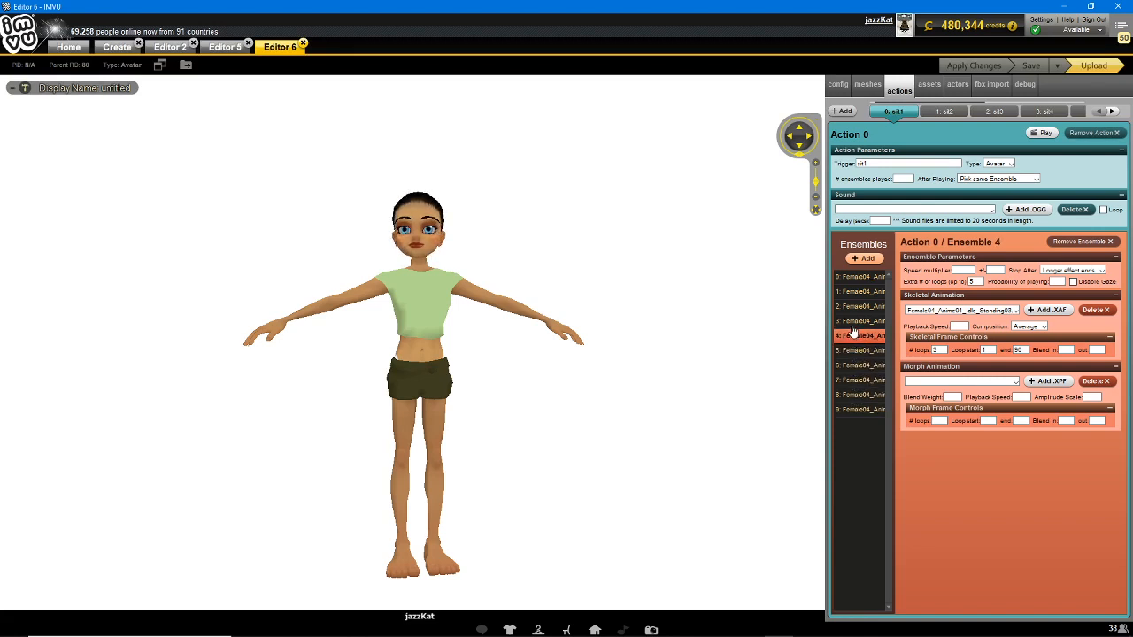
{"action": "left_click", "coordinate": [856, 322]}
{"action": "left_click", "coordinate": [944, 112]}
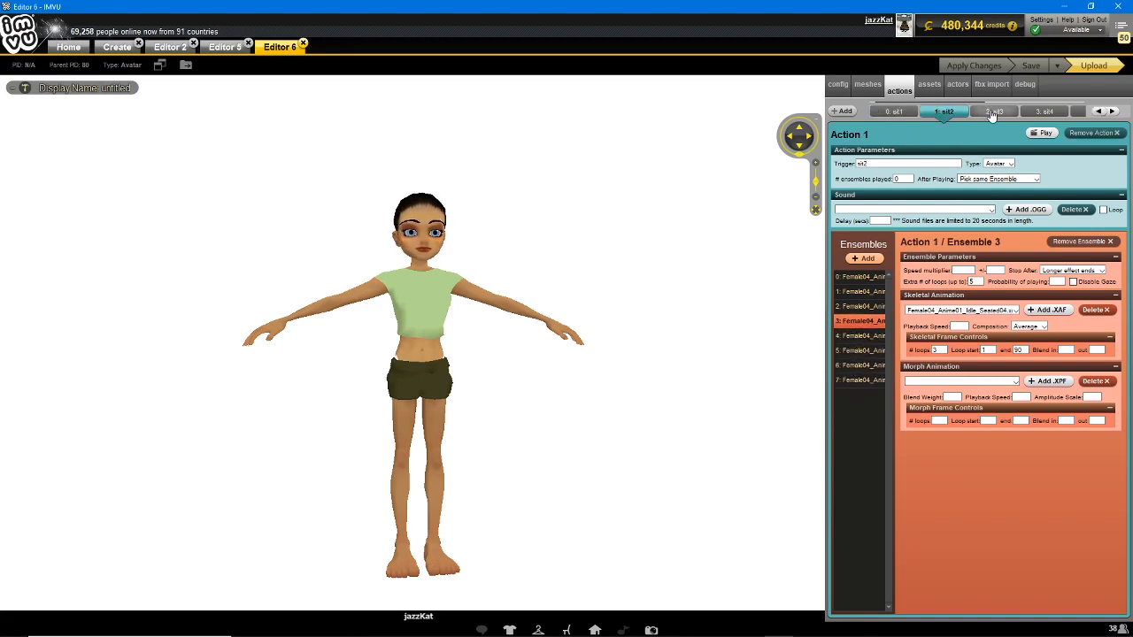
{"action": "left_click", "coordinate": [859, 277]}
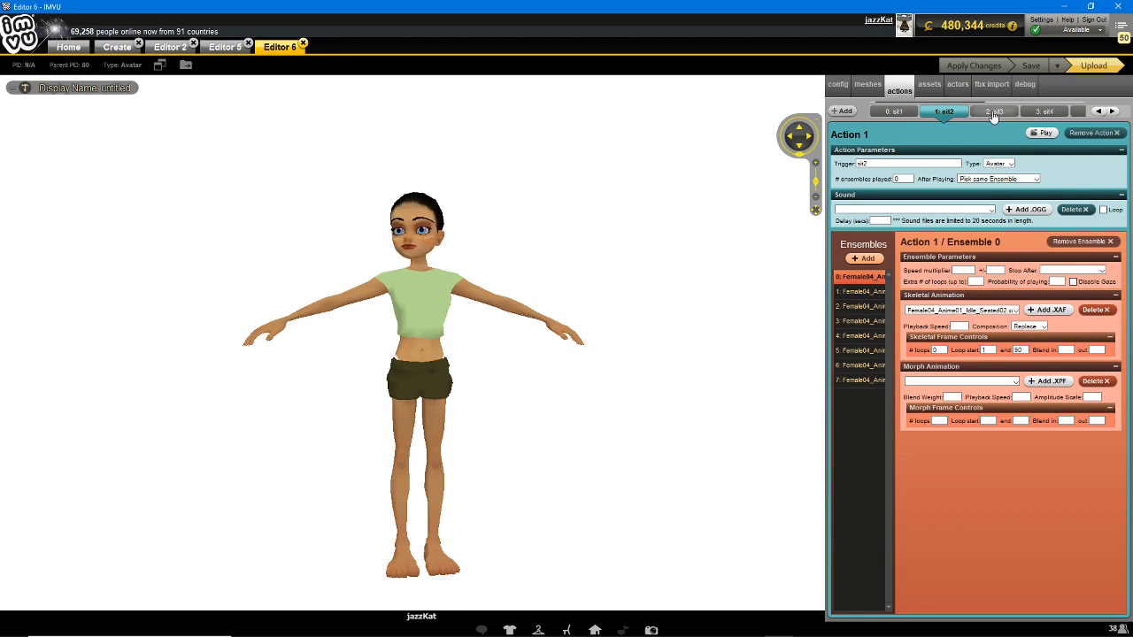
{"action": "left_click", "coordinate": [995, 111]}
- Search the furniture inventory for "hay", add the first matching item to the scene, and close the inventory
{"action": "scroll", "coordinate": [518, 407], "scroll_direction": "down", "scroll_amount": 2}
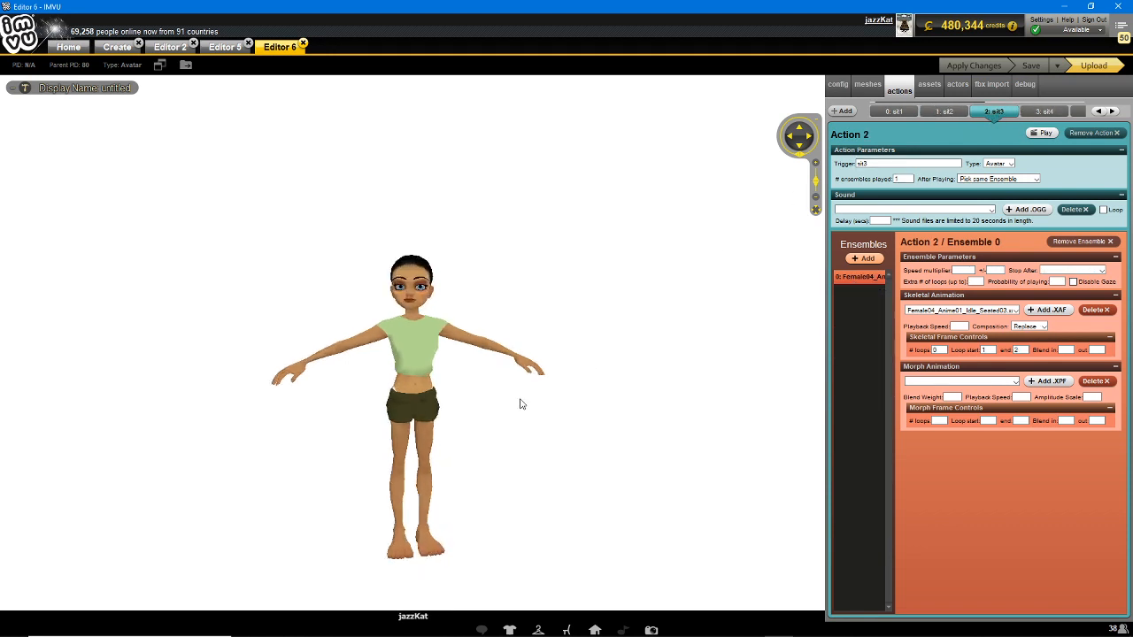
{"action": "left_click", "coordinate": [565, 631]}
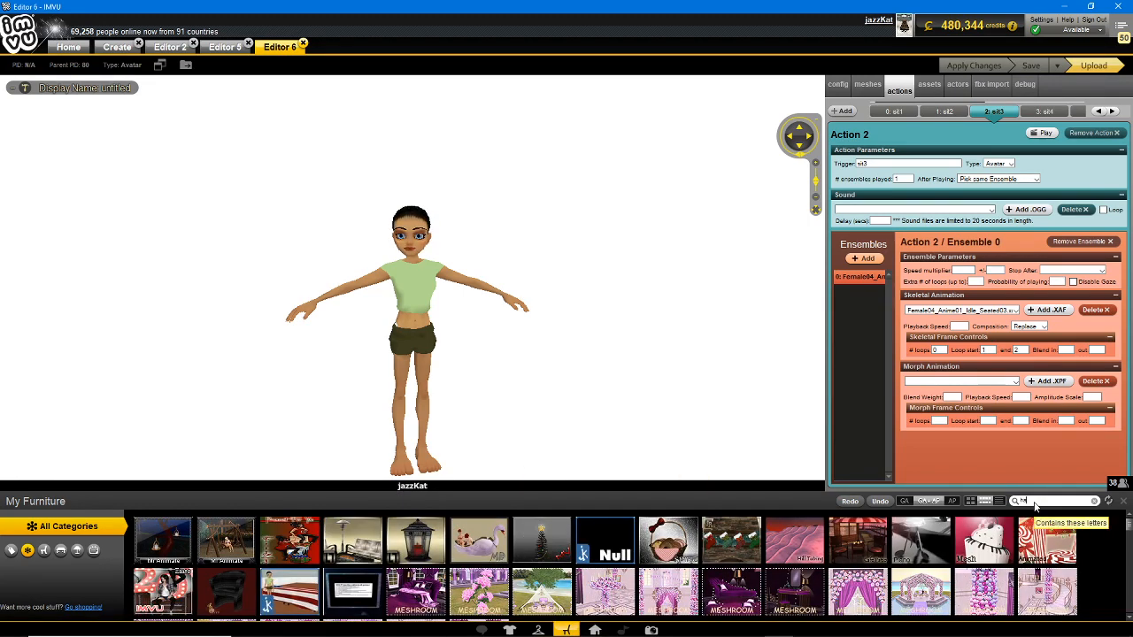
{"action": "type", "text": "ay"}
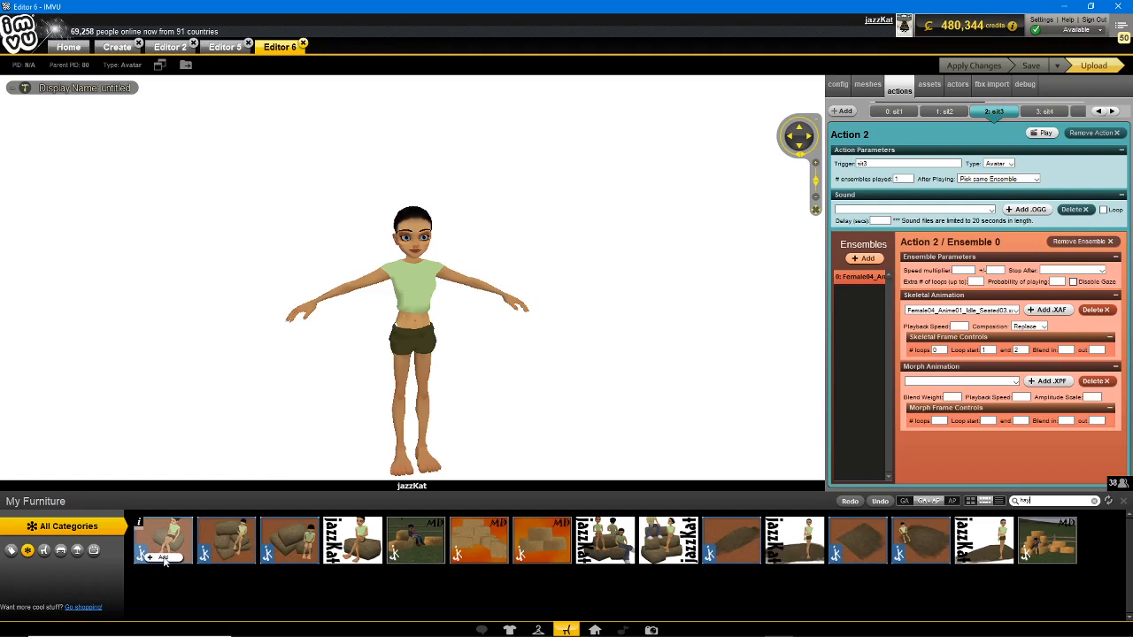
{"action": "left_click", "coordinate": [164, 558]}
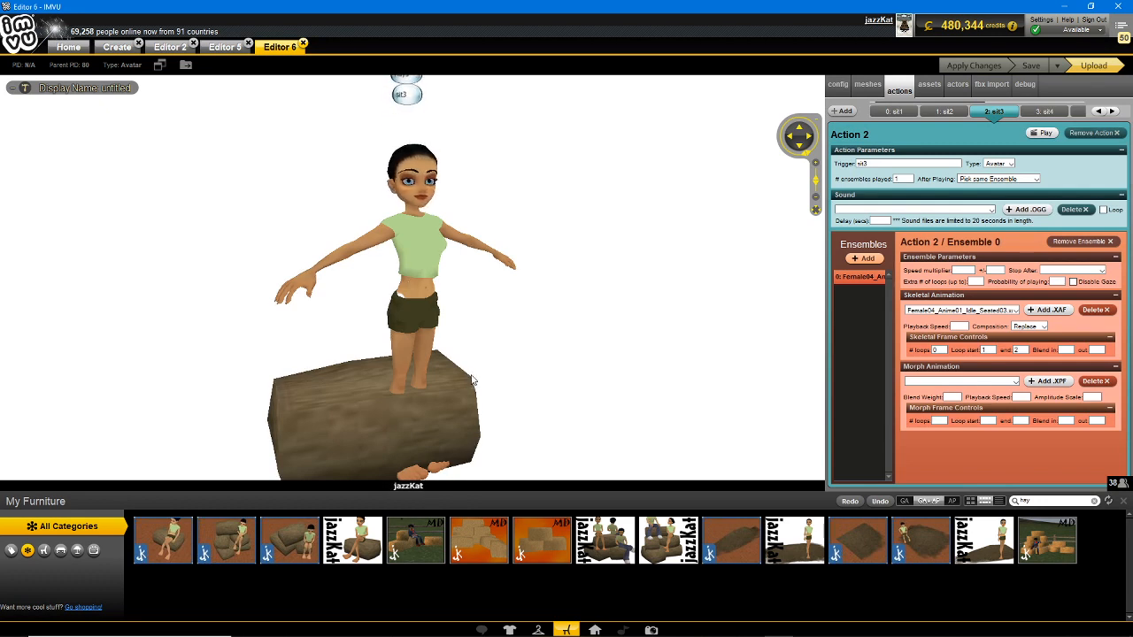
{"action": "scroll", "coordinate": [504, 311], "scroll_direction": "down", "scroll_amount": 3}
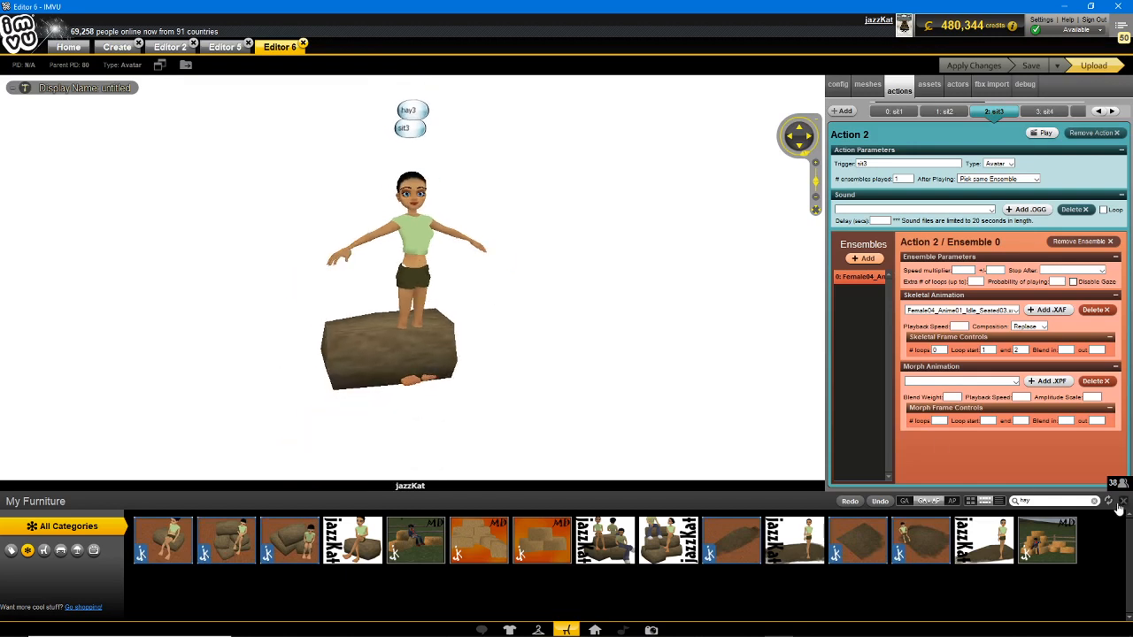
{"action": "left_click", "coordinate": [1122, 502]}
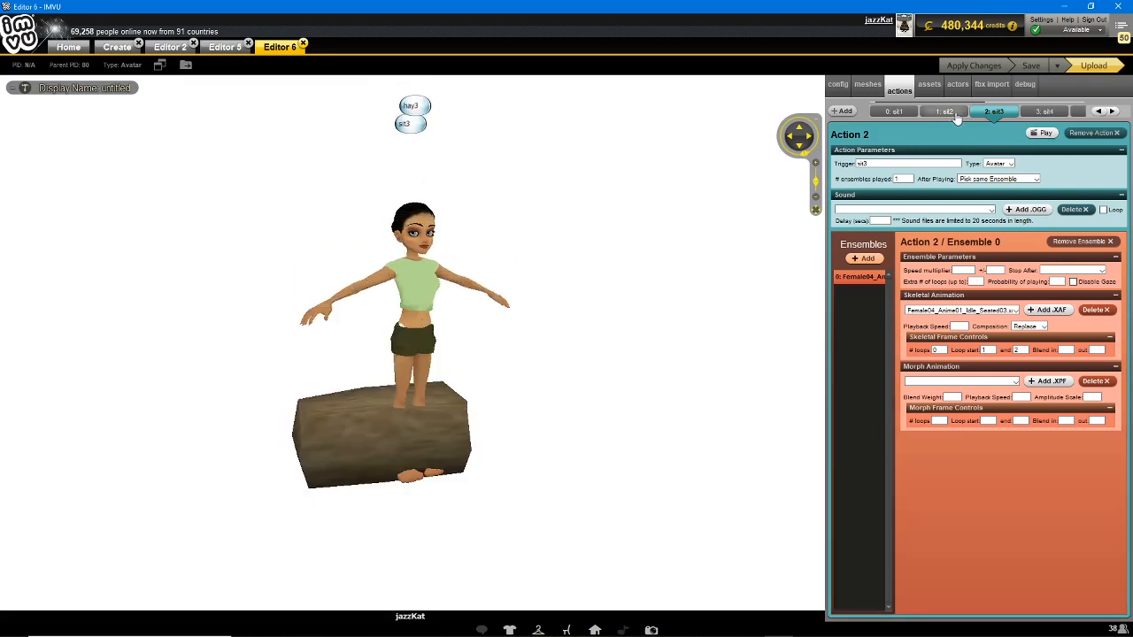
- Clear the number of ensembles played for the sit3 action, then apply and save the change
{"action": "left_click", "coordinate": [955, 113]}
{"action": "left_click", "coordinate": [995, 115]}
{"action": "left_click", "coordinate": [903, 179]}
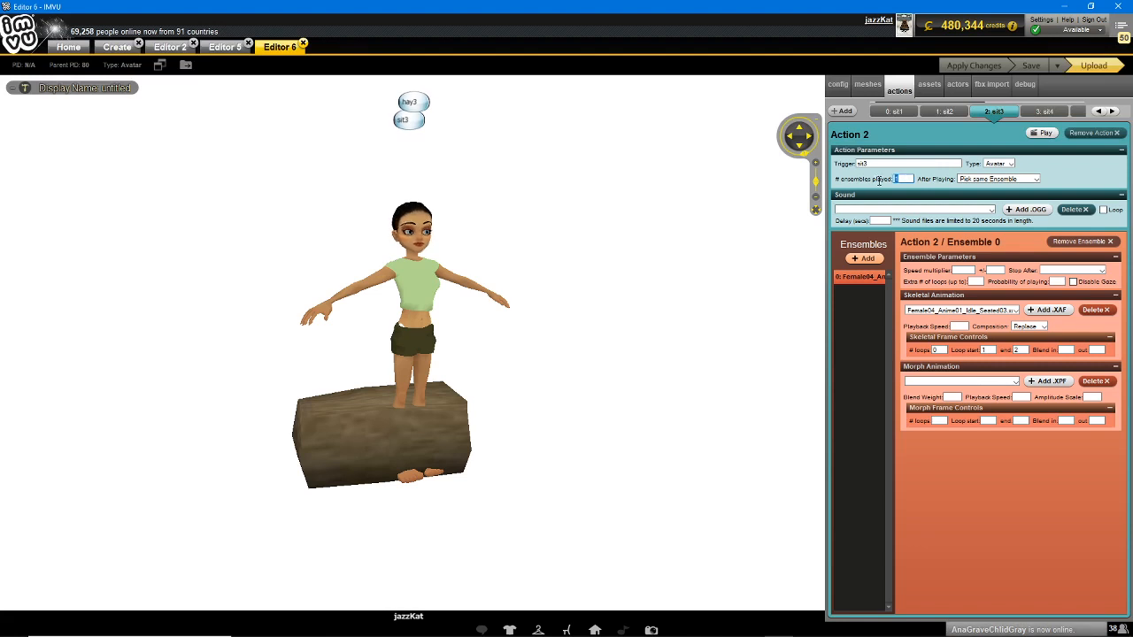
{"action": "key", "text": "BackSpace"}
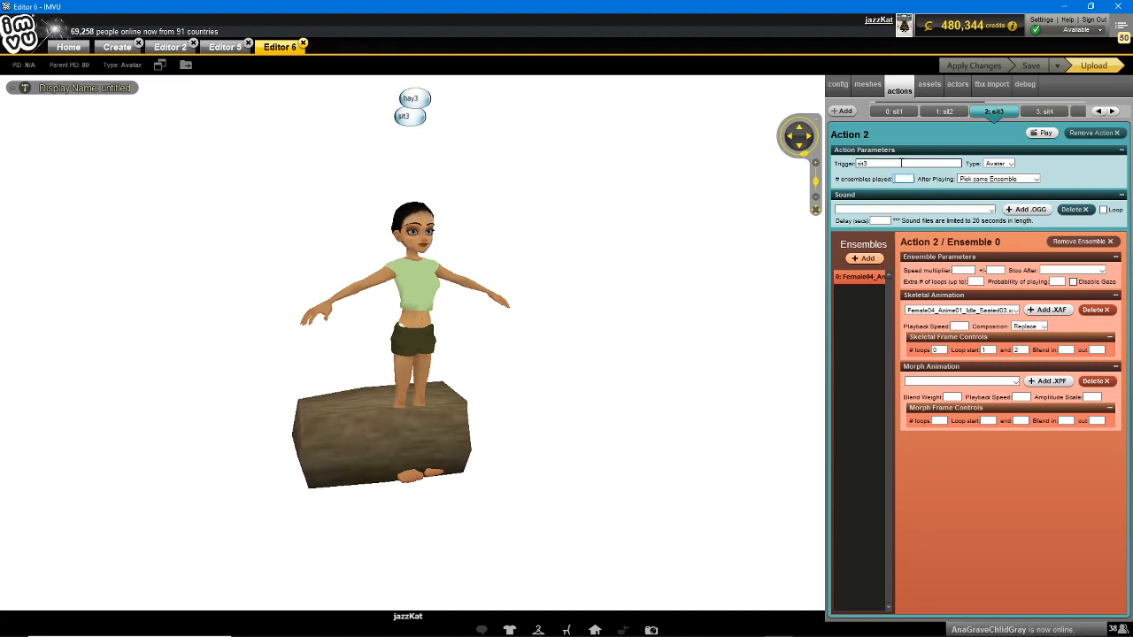
{"action": "left_click", "coordinate": [900, 165]}
{"action": "left_click", "coordinate": [982, 67]}
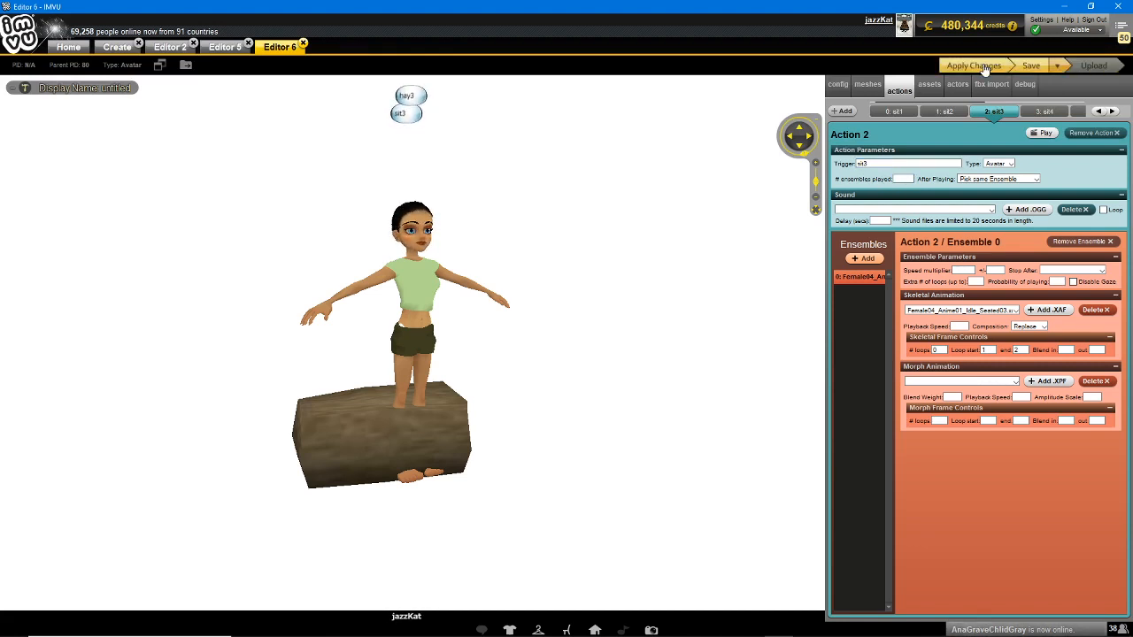
{"action": "left_click", "coordinate": [1030, 68]}
- Clear the number of ensembles played for the sit2 action and apply the change
{"action": "left_click", "coordinate": [944, 111]}
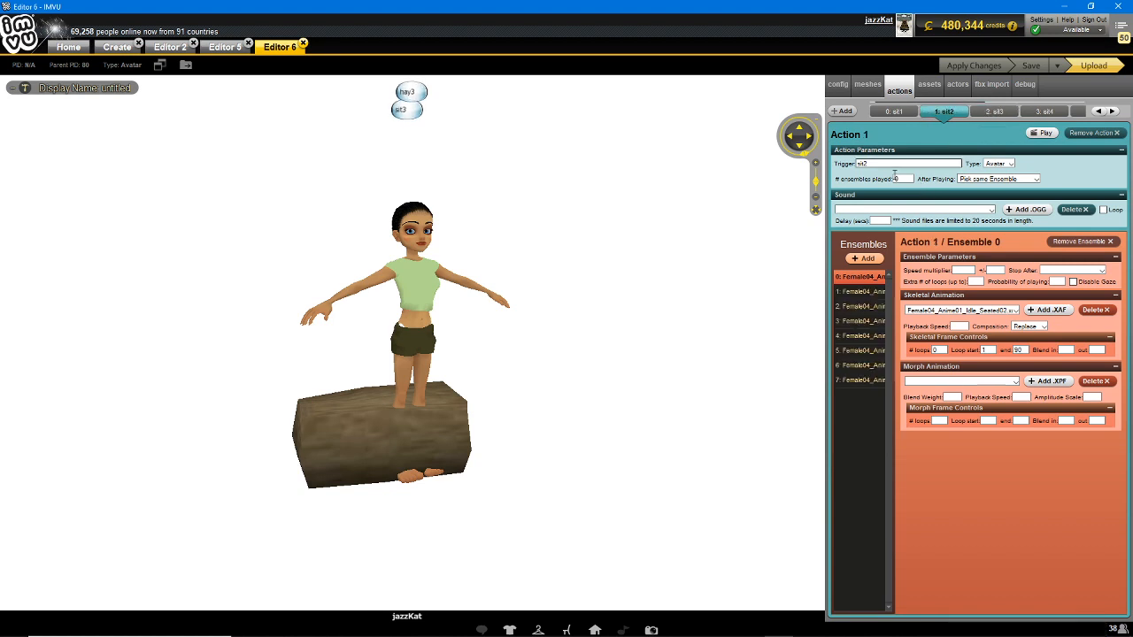
{"action": "left_click", "coordinate": [919, 163]}
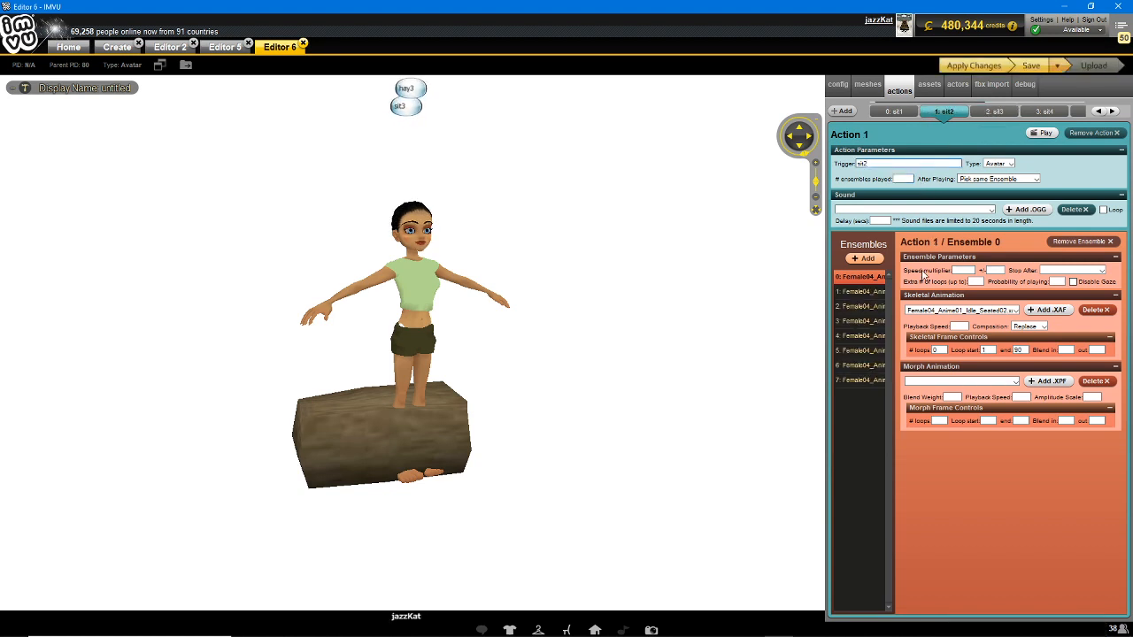
{"action": "left_click", "coordinate": [978, 67]}
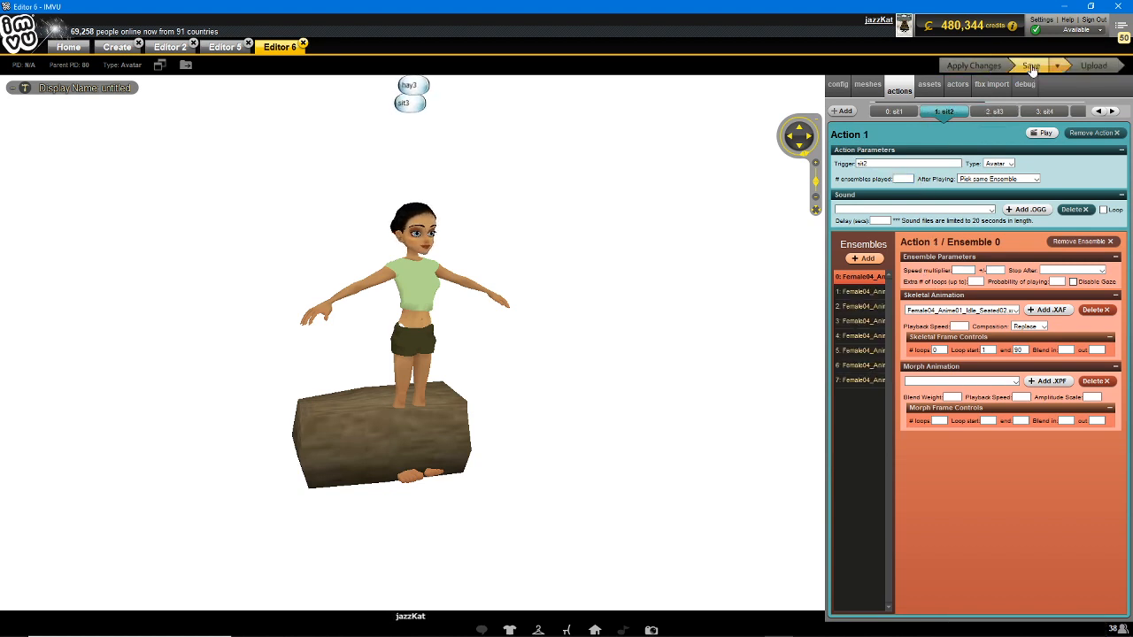
- Save the project, run the sit3 and sit4 triggers on the avatar, and inspect its seated pose on the hay item
{"action": "left_click", "coordinate": [1031, 68]}
{"action": "scroll", "coordinate": [515, 331], "scroll_direction": "up", "scroll_amount": 1}
{"action": "type", "text": "sit3"}
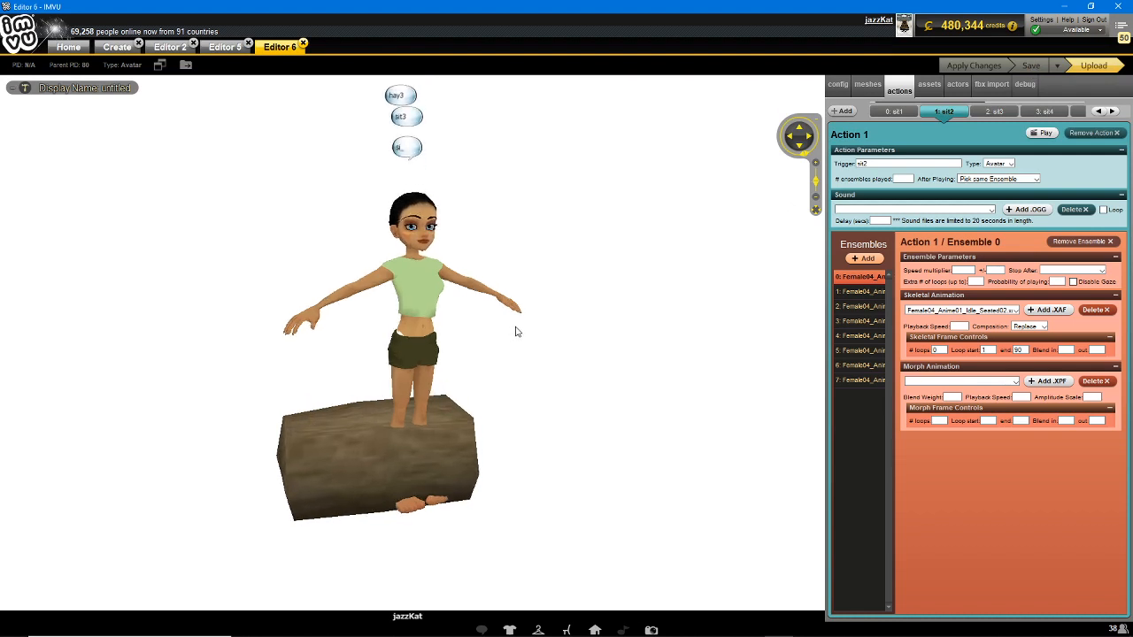
{"action": "key", "text": "Return"}
{"action": "type", "text": "sit4"}
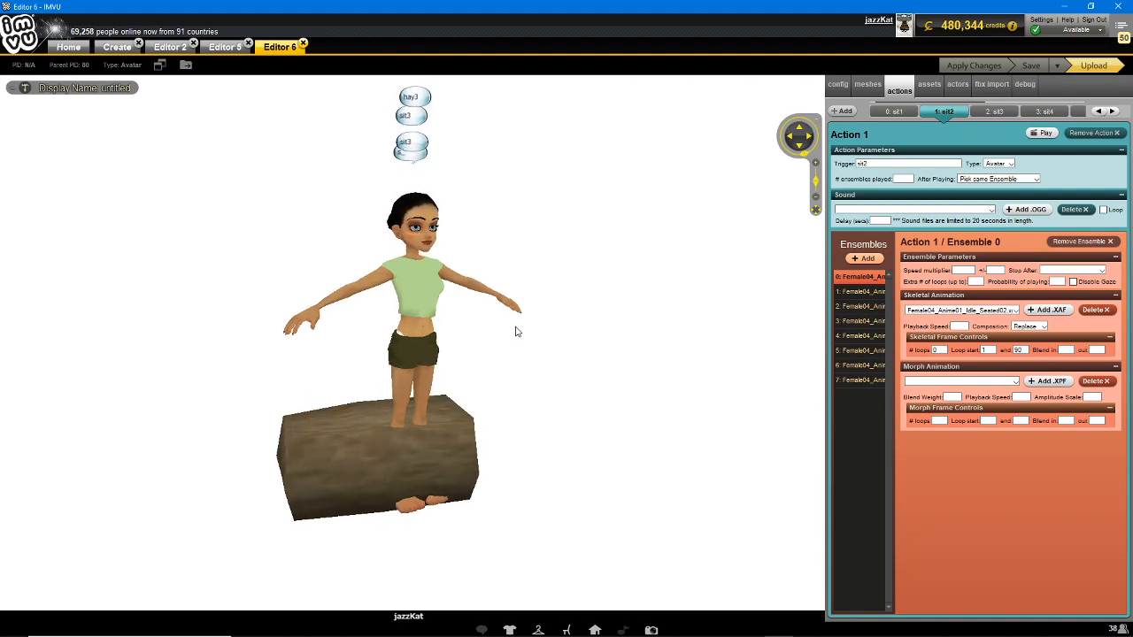
{"action": "key", "text": "Return"}
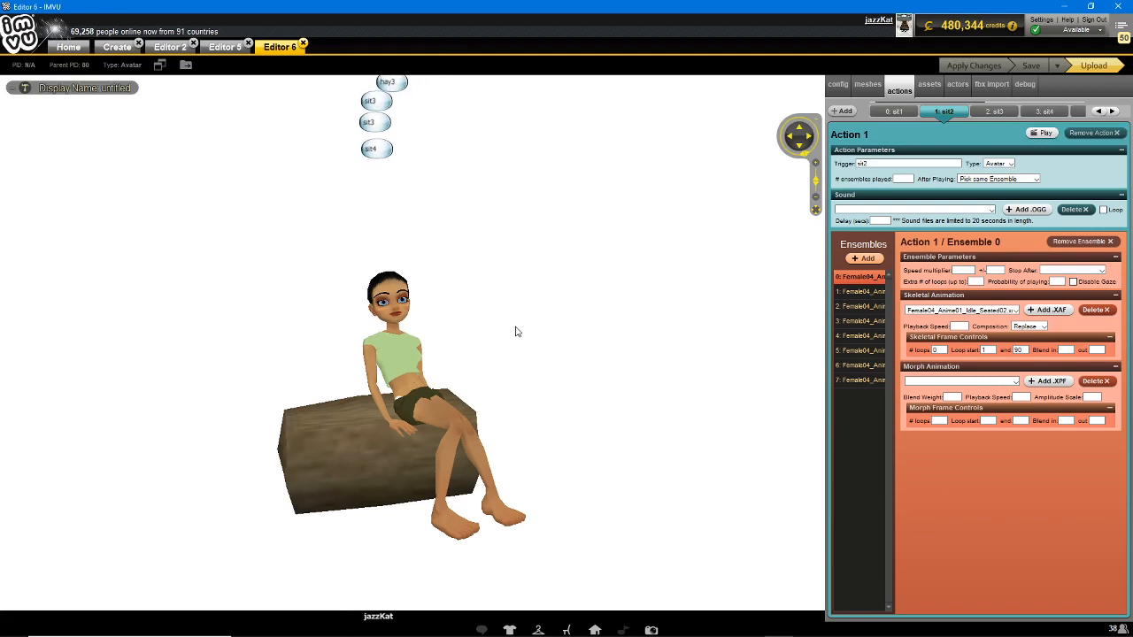
{"action": "scroll", "coordinate": [387, 346], "scroll_direction": "up", "scroll_amount": 4}
{"action": "left_click_drag", "start_coordinate": [387, 346], "coordinate": [452, 426]}
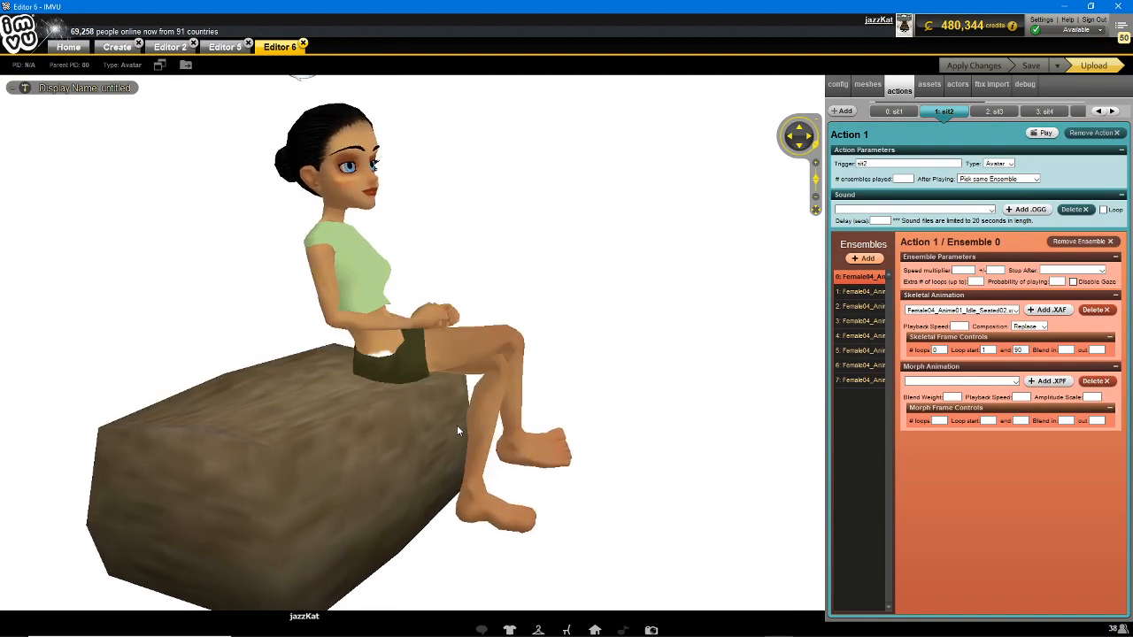
{"action": "left_click_drag", "start_coordinate": [445, 450], "coordinate": [501, 455]}
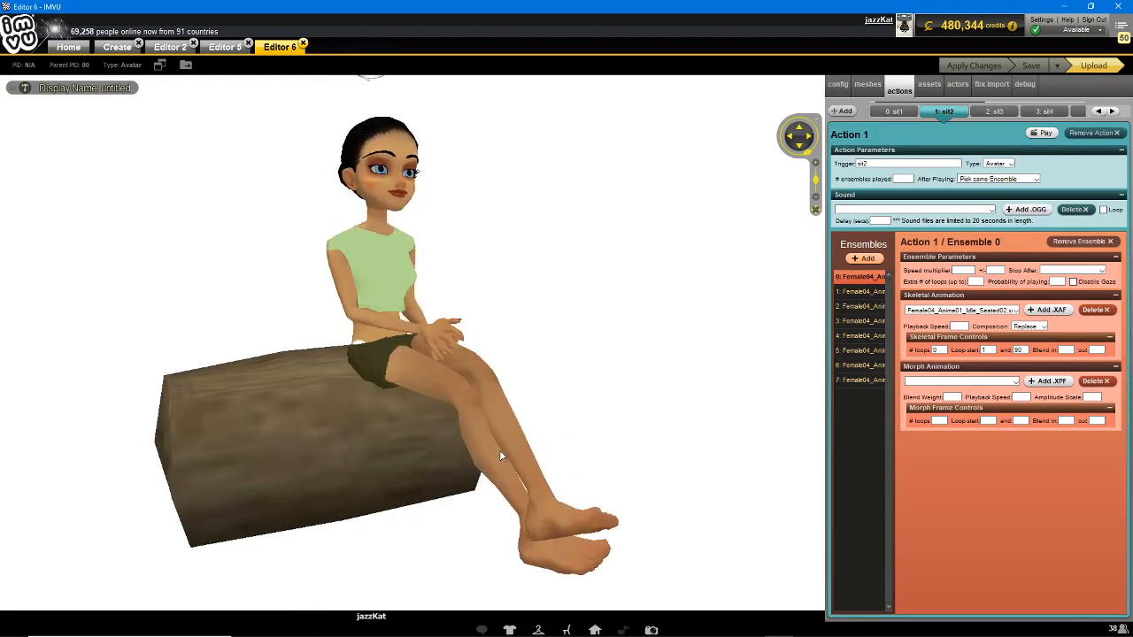
{"action": "left_click_drag", "start_coordinate": [501, 453], "coordinate": [523, 454]}
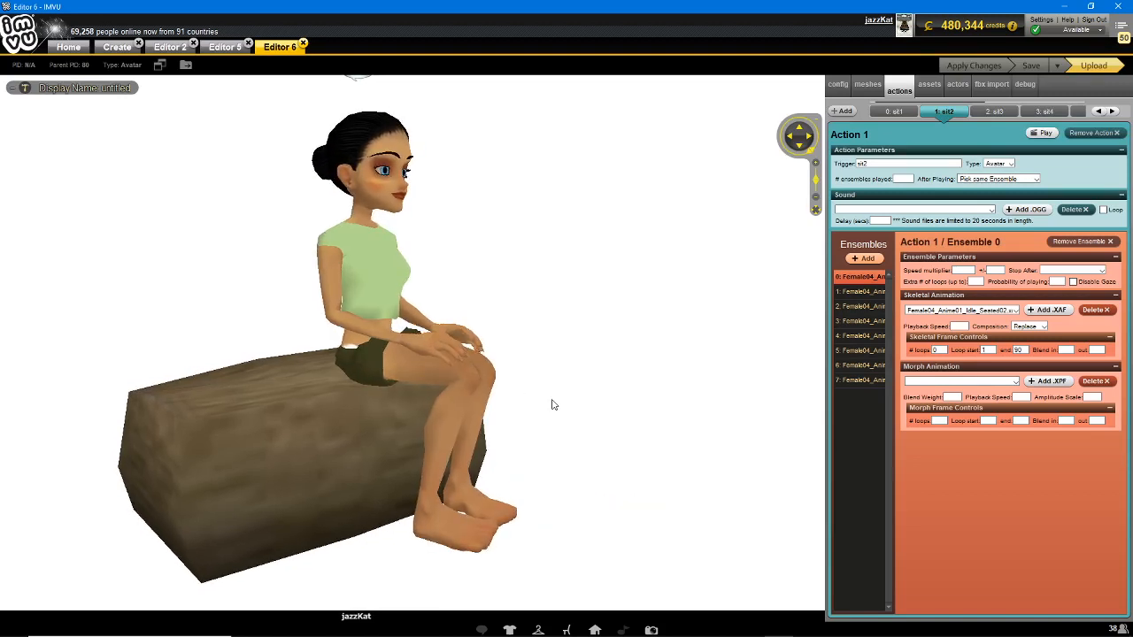
{"action": "left_click_drag", "start_coordinate": [552, 399], "coordinate": [584, 402]}
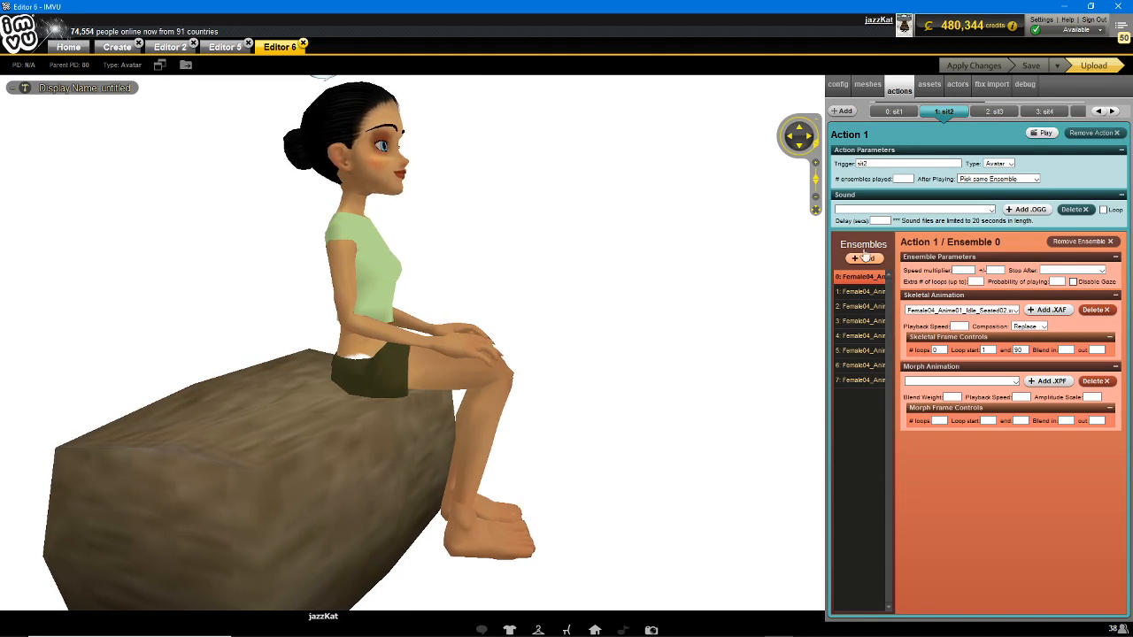
- Add an Avatar action with trigger sit1, set to Pick same Ensemble after playing, using the Female04_Anime01_Idle_Seated01.xaf skeletal animation
{"action": "left_click", "coordinate": [894, 112]}
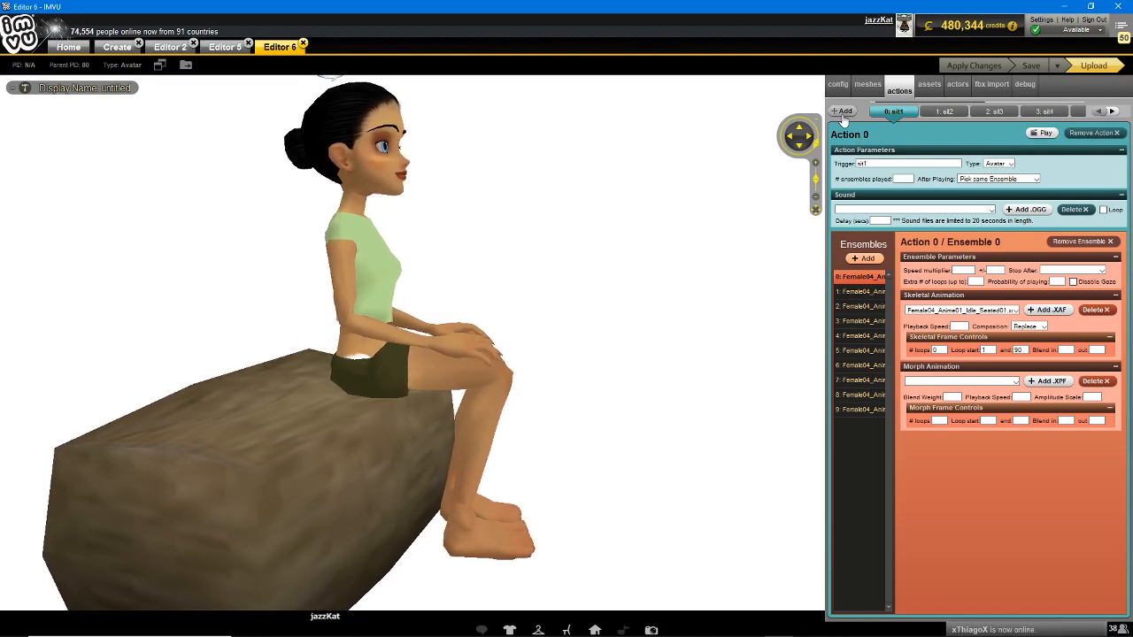
{"action": "left_click", "coordinate": [842, 110]}
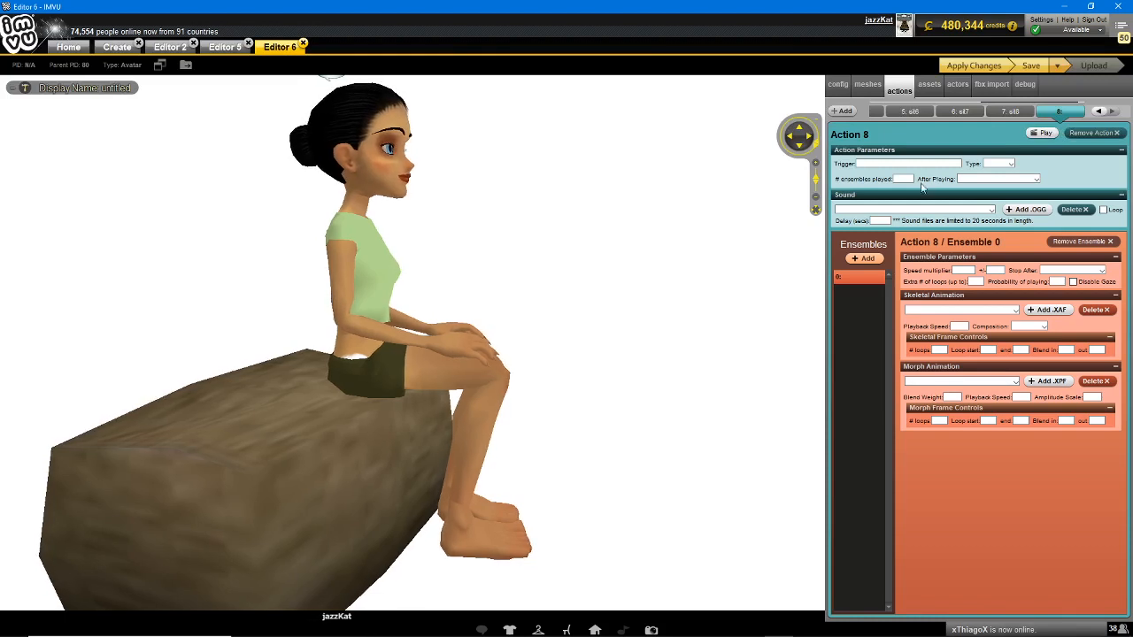
{"action": "left_click", "coordinate": [903, 165]}
{"action": "type", "text": "si"}
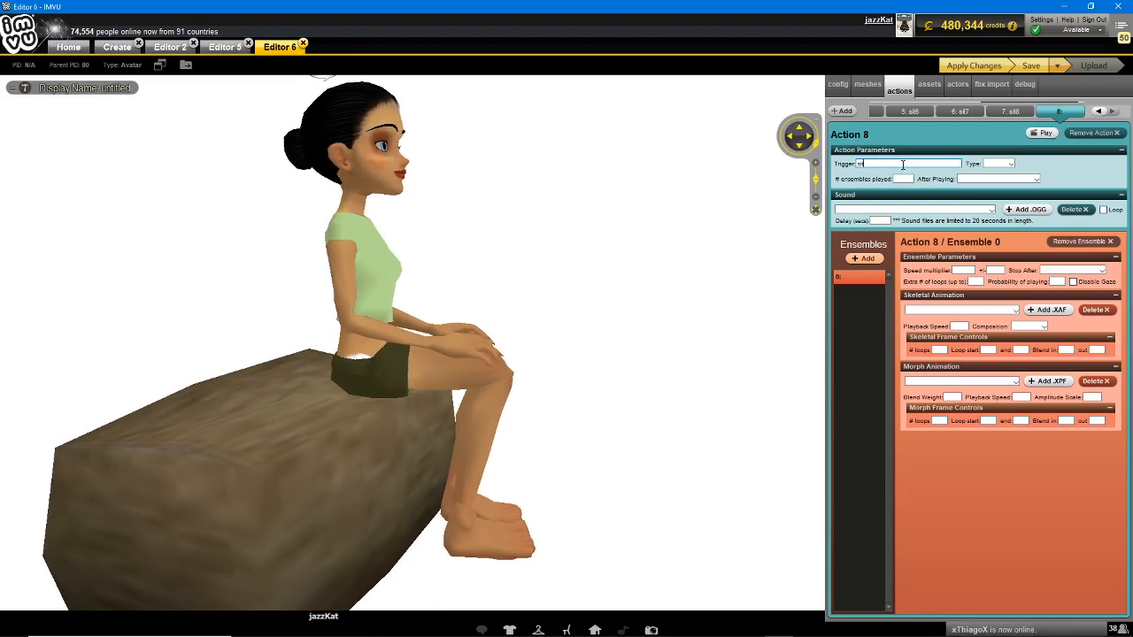
{"action": "type", "text": "t1"}
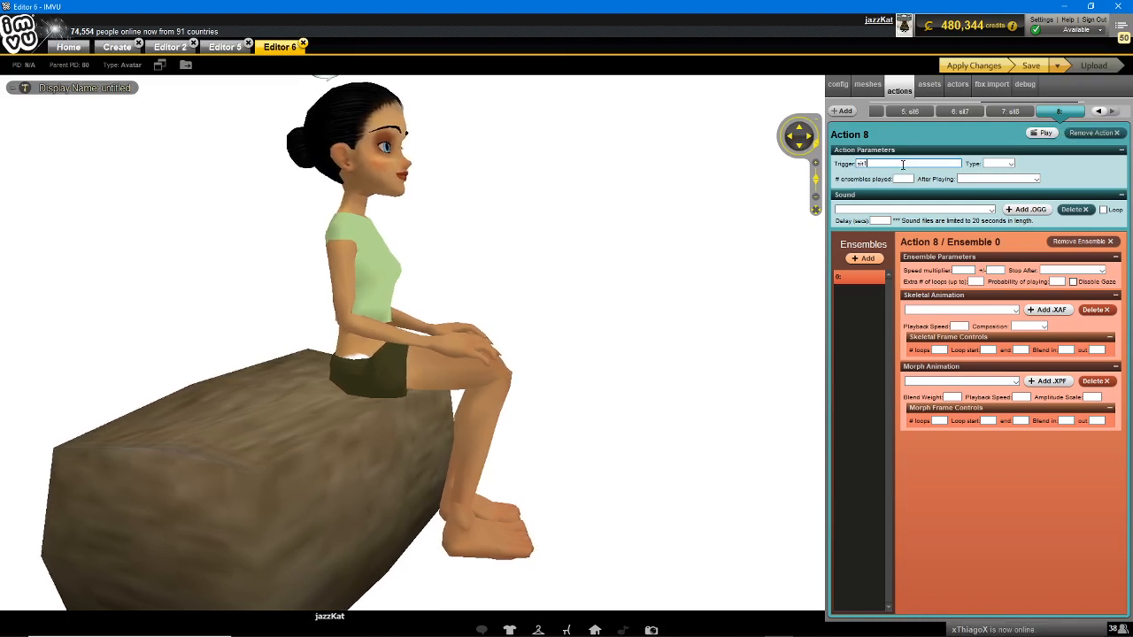
{"action": "left_click", "coordinate": [998, 164]}
{"action": "left_click", "coordinate": [998, 187]}
{"action": "left_click", "coordinate": [999, 179]}
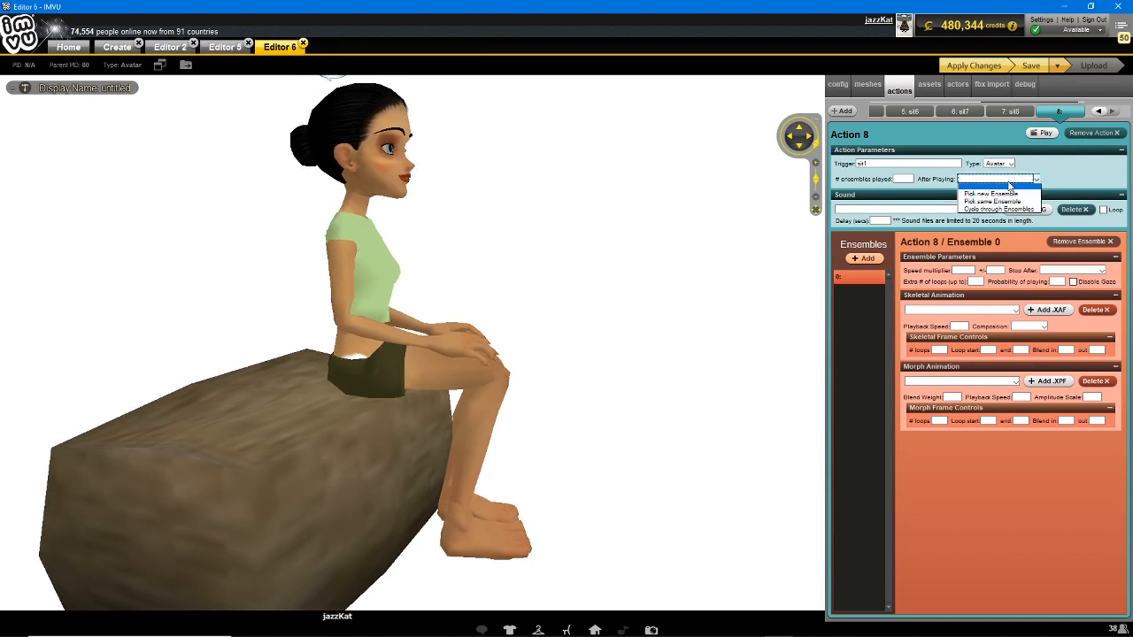
{"action": "left_click", "coordinate": [996, 188]}
{"action": "left_click", "coordinate": [984, 308]}
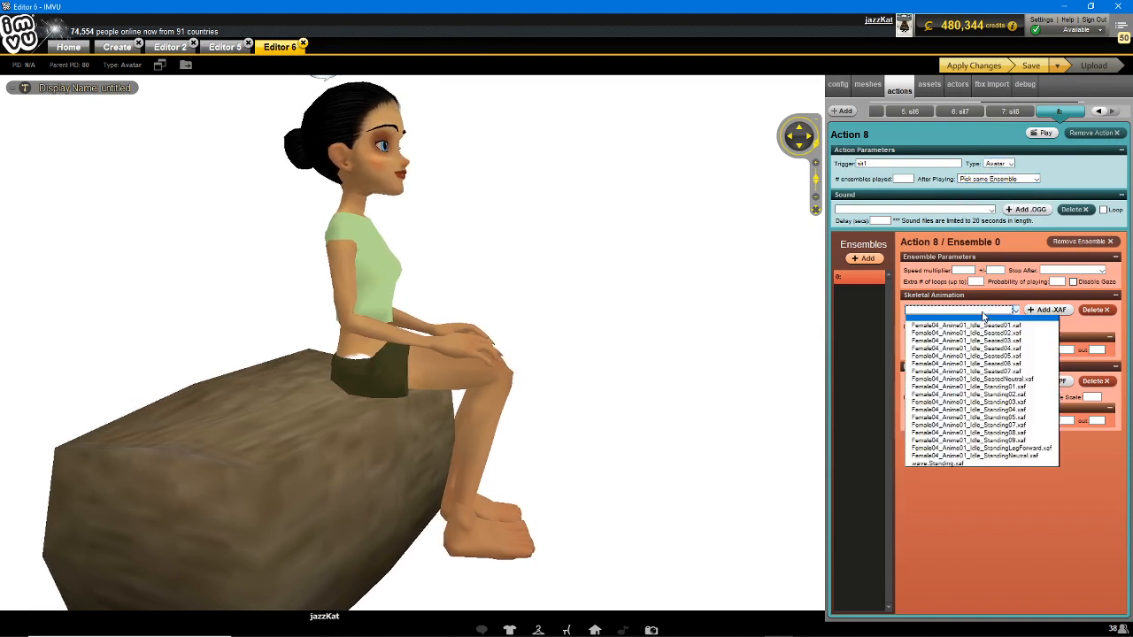
{"action": "left_click", "coordinate": [974, 325]}
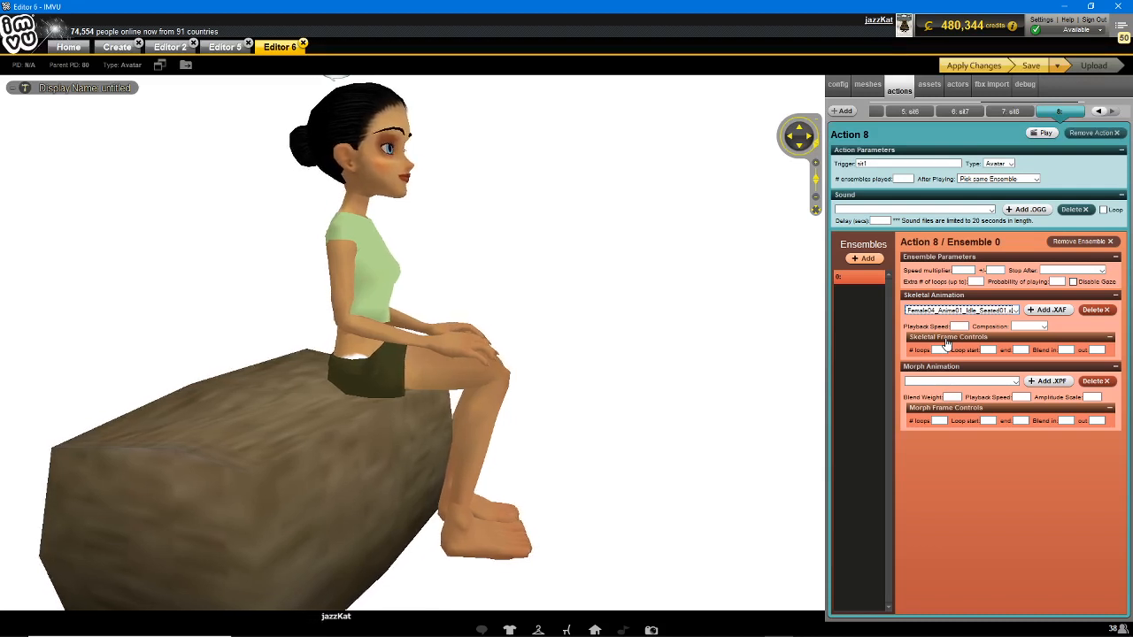
- Examine the stance, blink and wave actions of the male avatar in Editor 5, including the stance.Standing and stance.Sitting triggers
{"action": "left_click", "coordinate": [226, 47]}
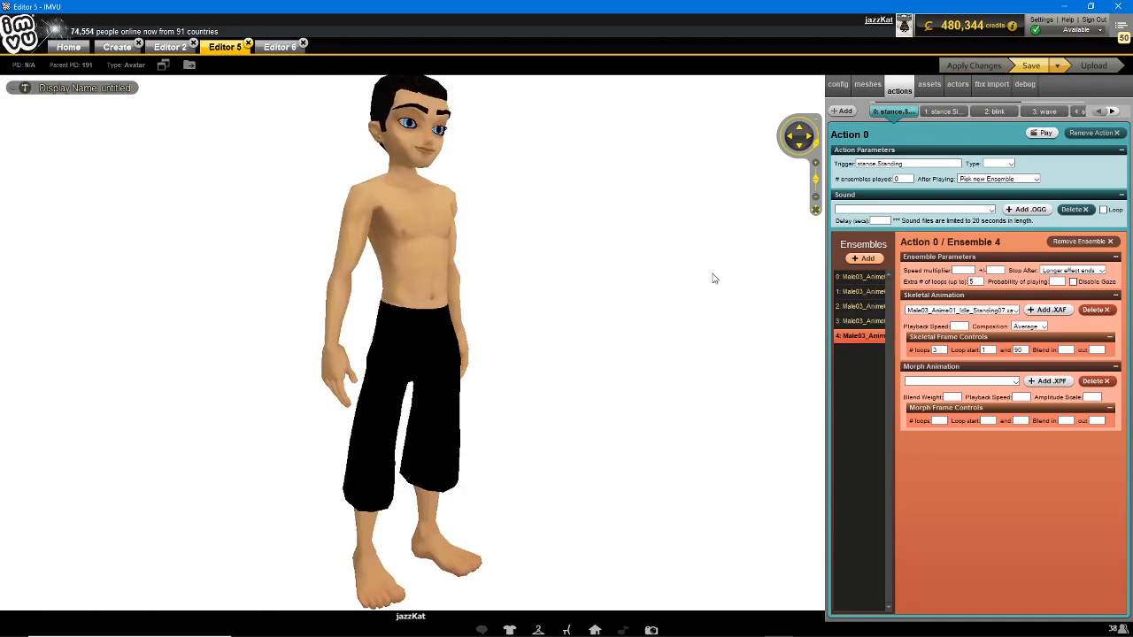
{"action": "left_click", "coordinate": [936, 114]}
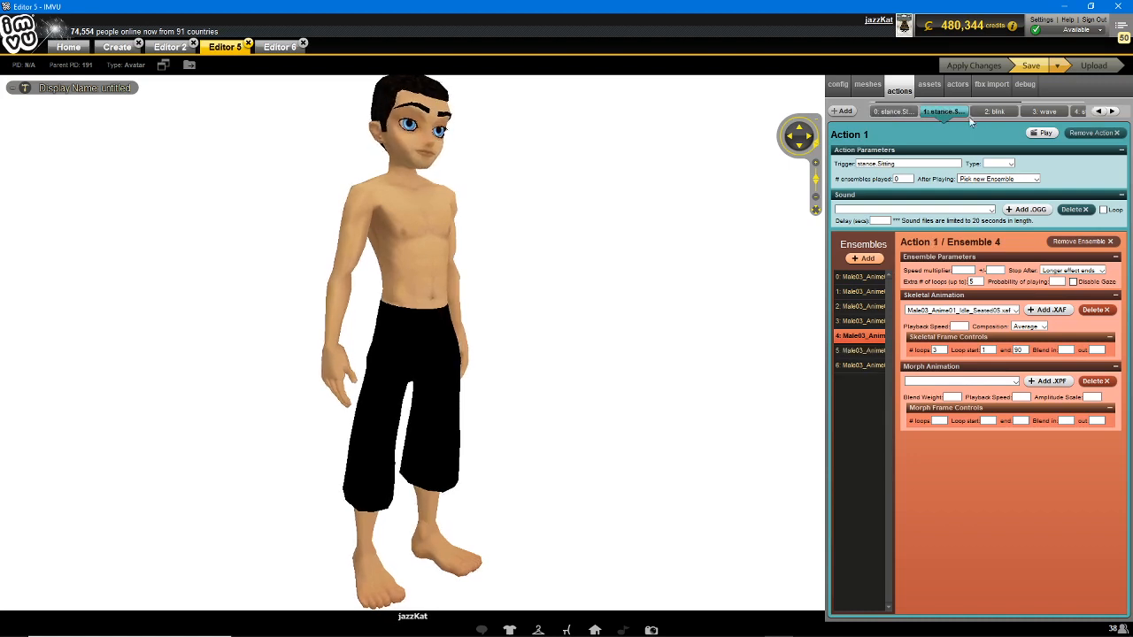
{"action": "left_click", "coordinate": [994, 112]}
{"action": "left_click", "coordinate": [1044, 113]}
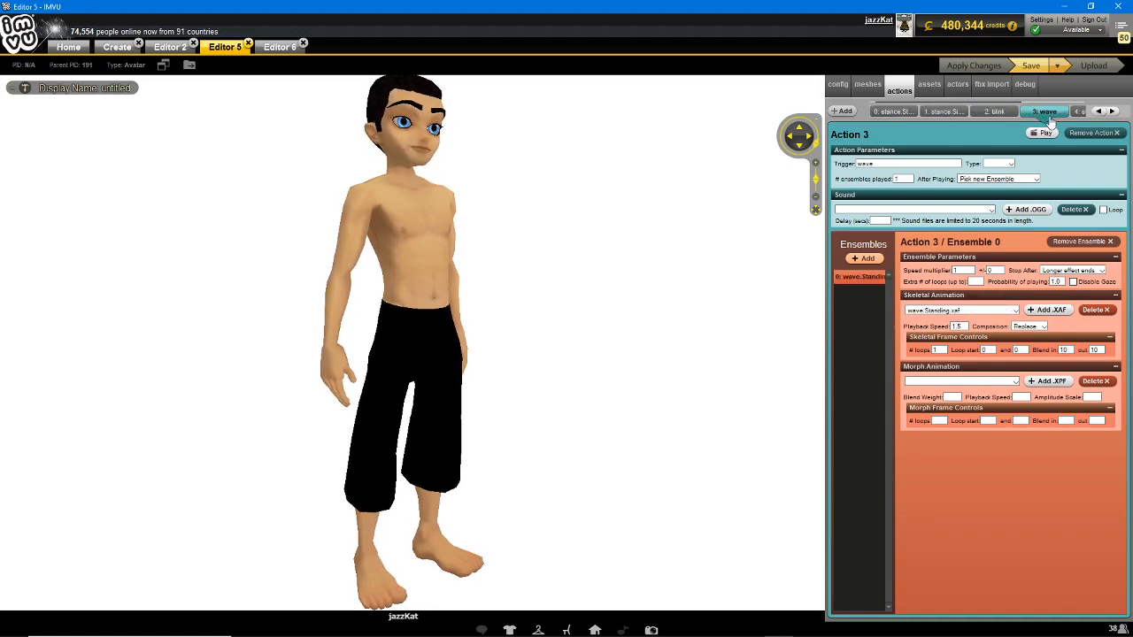
{"action": "left_click", "coordinate": [1109, 114]}
{"action": "left_click", "coordinate": [1109, 114]}
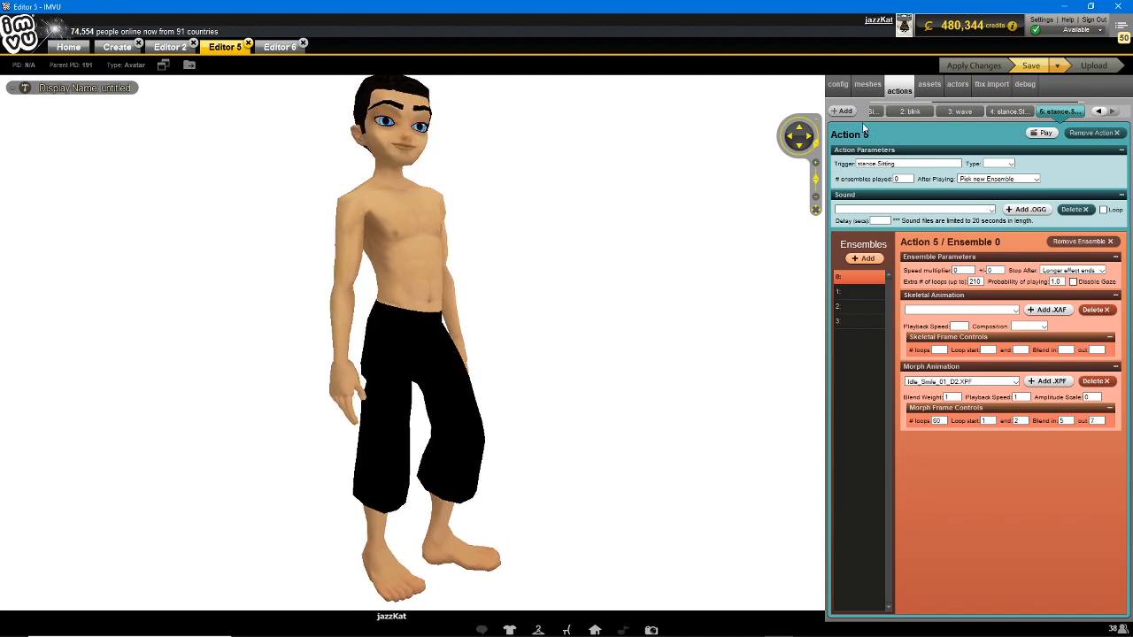
{"action": "left_click", "coordinate": [866, 167]}
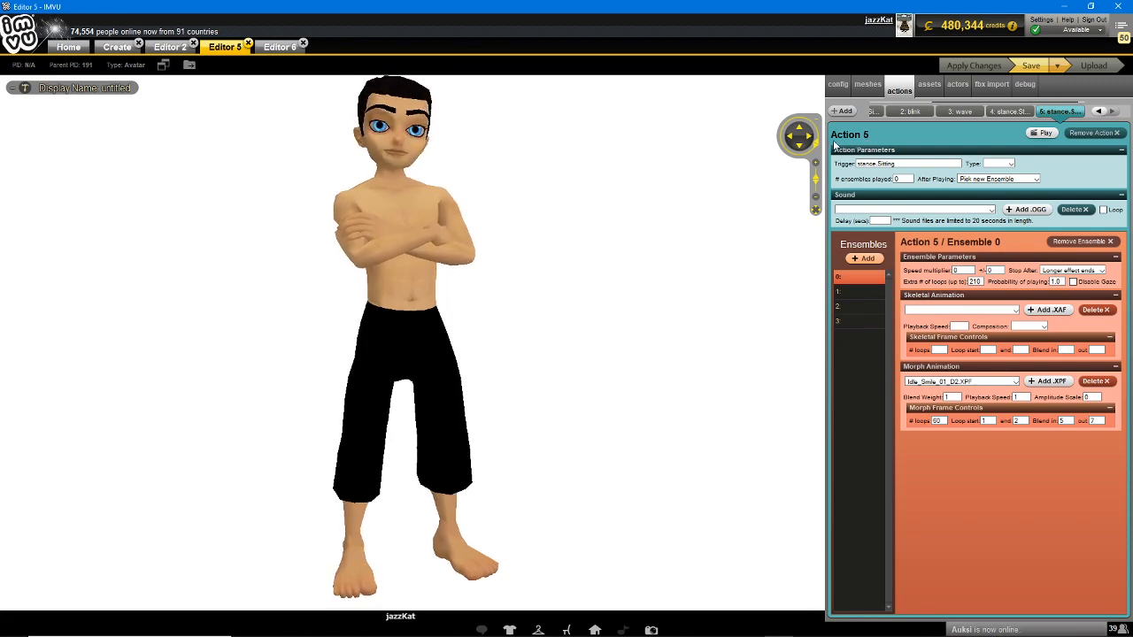
{"action": "left_click", "coordinate": [1099, 113]}
{"action": "left_click", "coordinate": [1099, 113]}
{"action": "left_click", "coordinate": [1100, 113]}
{"action": "left_click", "coordinate": [1099, 113]}
{"action": "left_click", "coordinate": [1099, 113]}
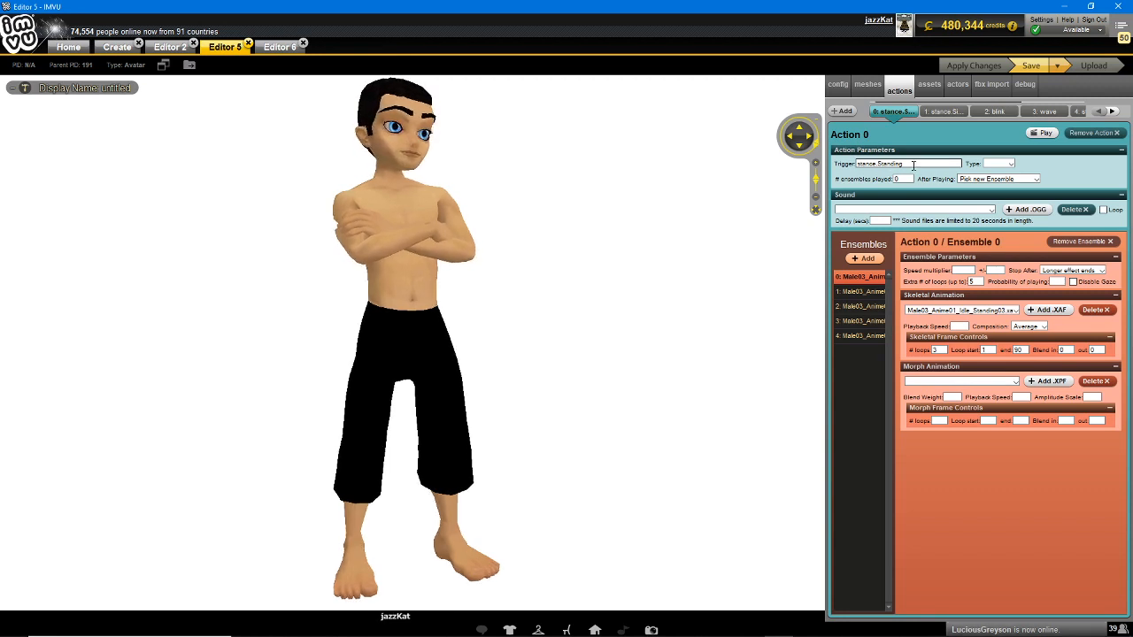
{"action": "left_click_drag", "start_coordinate": [913, 166], "coordinate": [830, 163]}
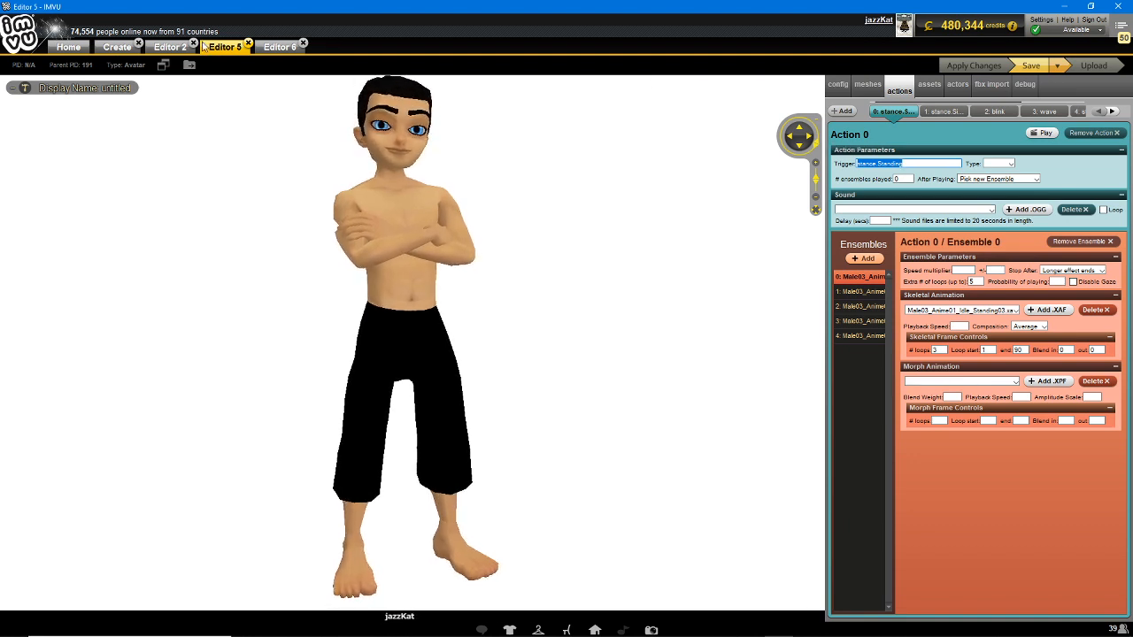
- In Editor 6, give the new sit1 action's skeletal animation 0 loops, loop start 1, end 90 and Replace composition, and apply the changes
{"action": "left_click", "coordinate": [280, 47]}
{"action": "left_click_drag", "start_coordinate": [536, 380], "coordinate": [500, 372]}
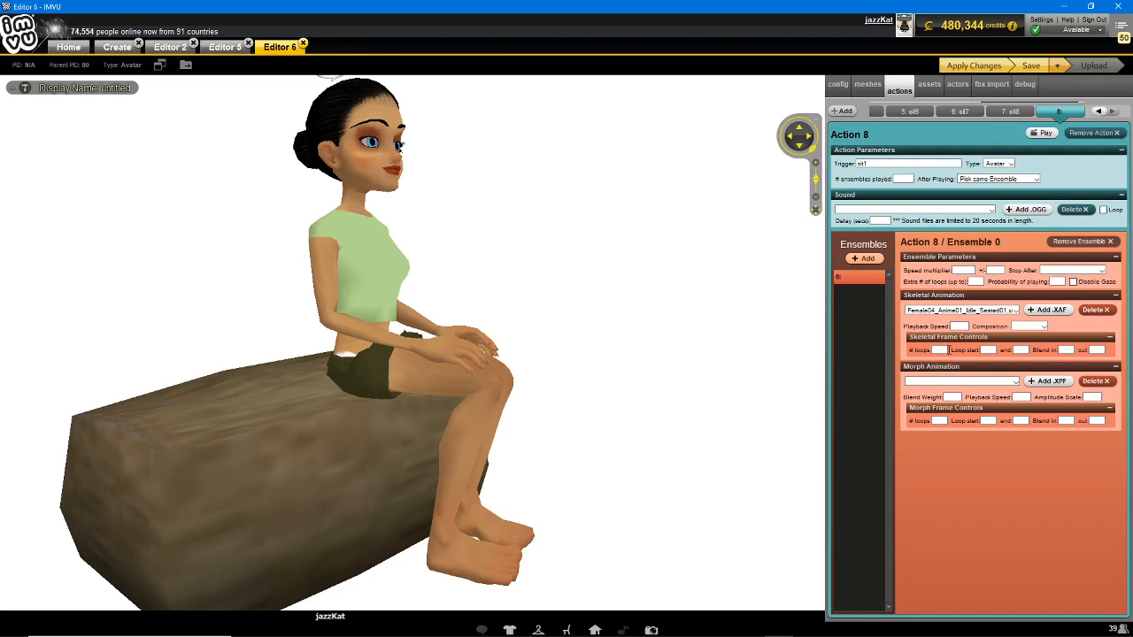
{"action": "left_click", "coordinate": [939, 350]}
{"action": "type", "text": "0"}
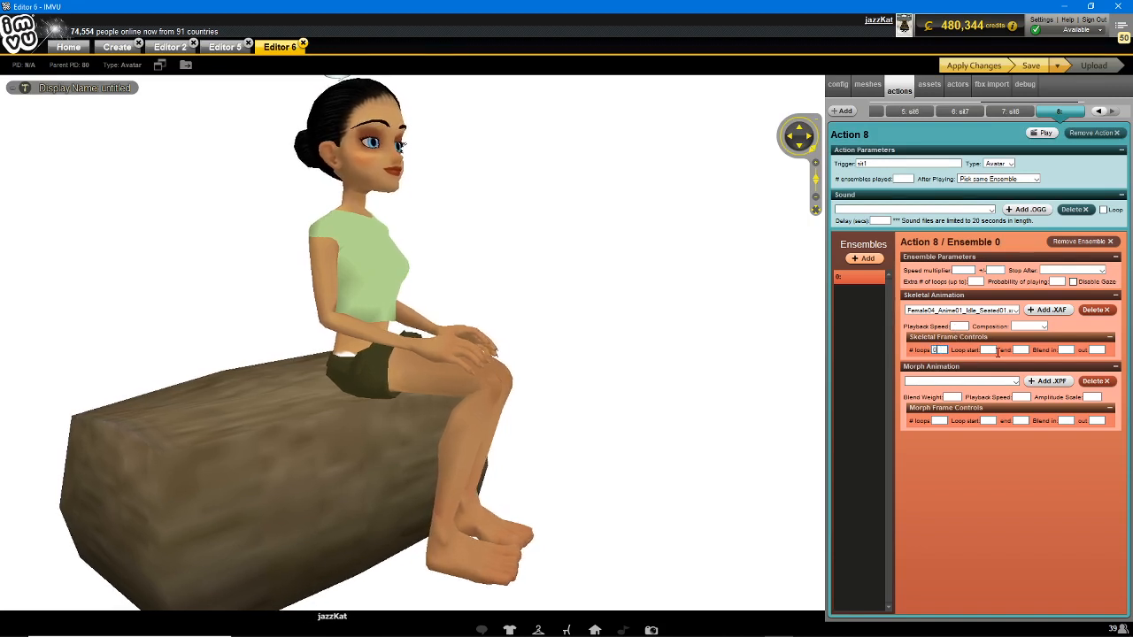
{"action": "left_click", "coordinate": [988, 350]}
{"action": "type", "text": "1"}
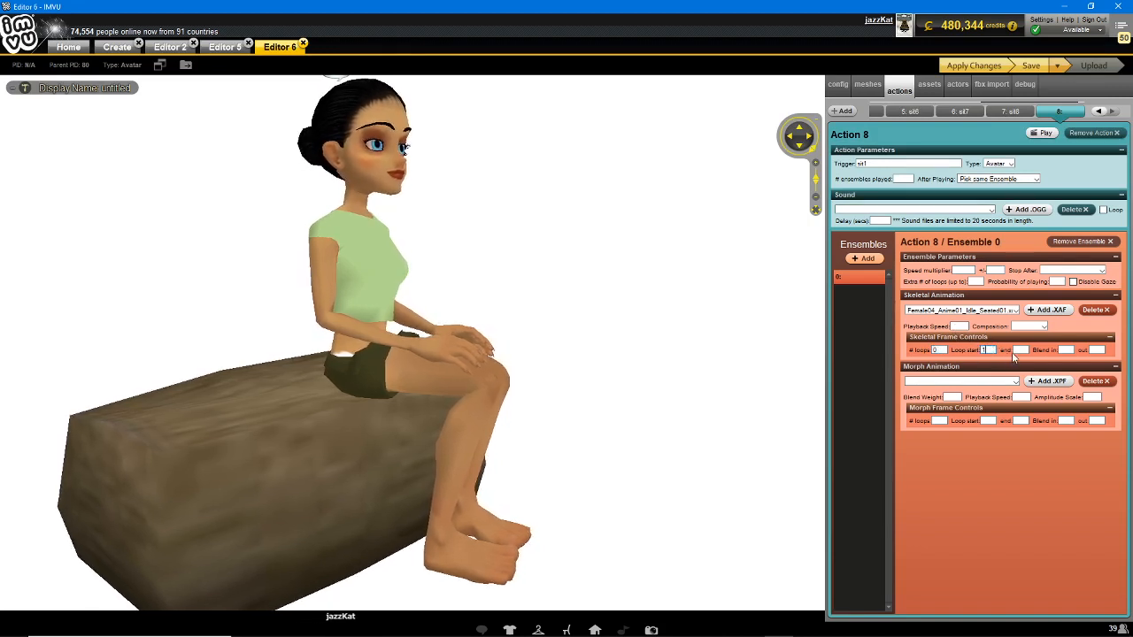
{"action": "type", "text": "90"}
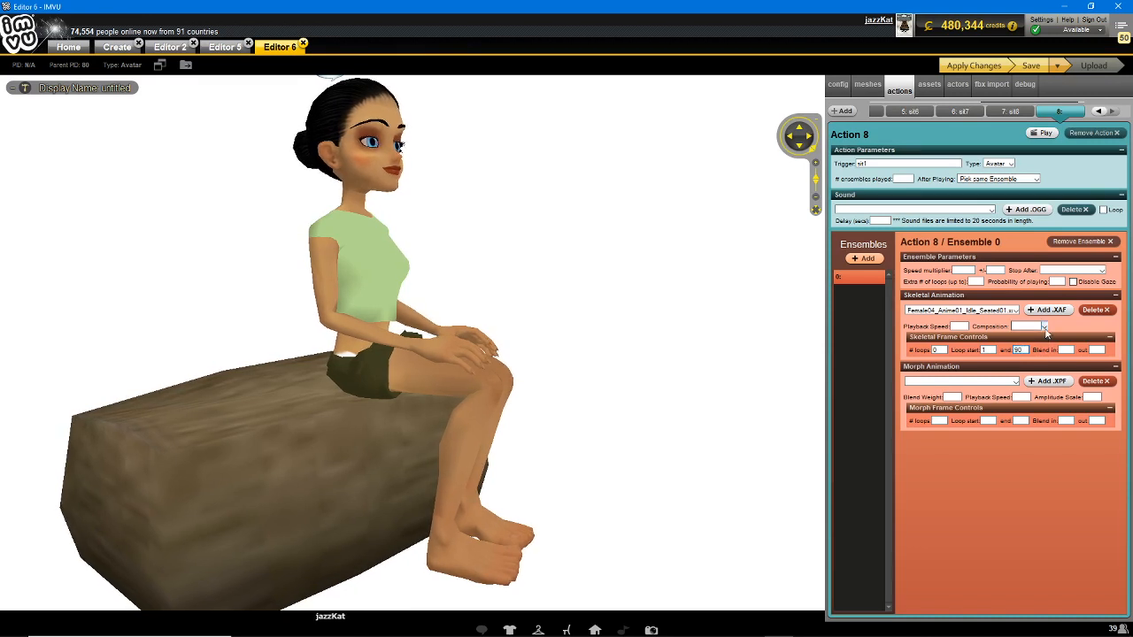
{"action": "left_click", "coordinate": [1043, 327]}
{"action": "left_click", "coordinate": [1029, 344]}
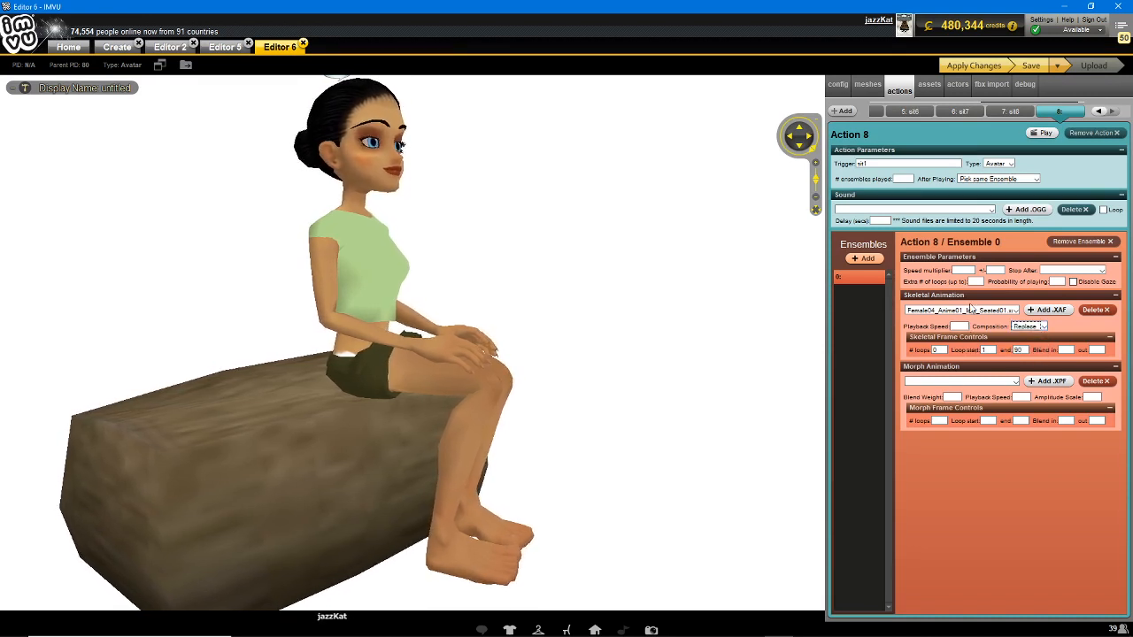
{"action": "left_click", "coordinate": [973, 65]}
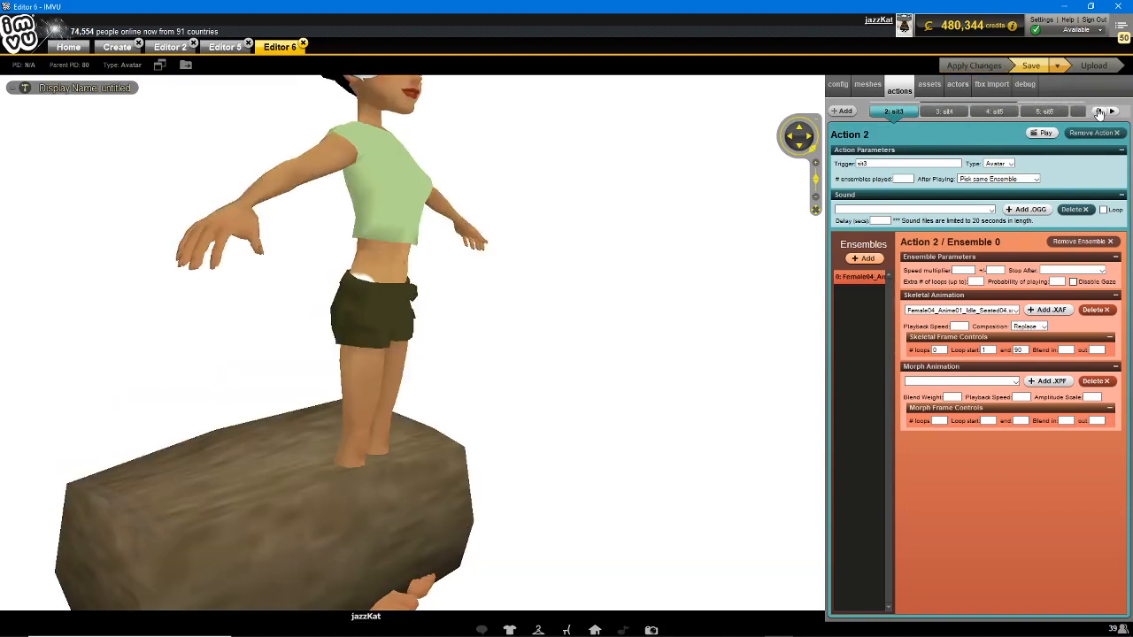
- Clear the trigger names of the original sit1 and sit2 actions that hold several ensembles, and apply the changes
{"action": "left_click_drag", "start_coordinate": [878, 164], "coordinate": [842, 167]}
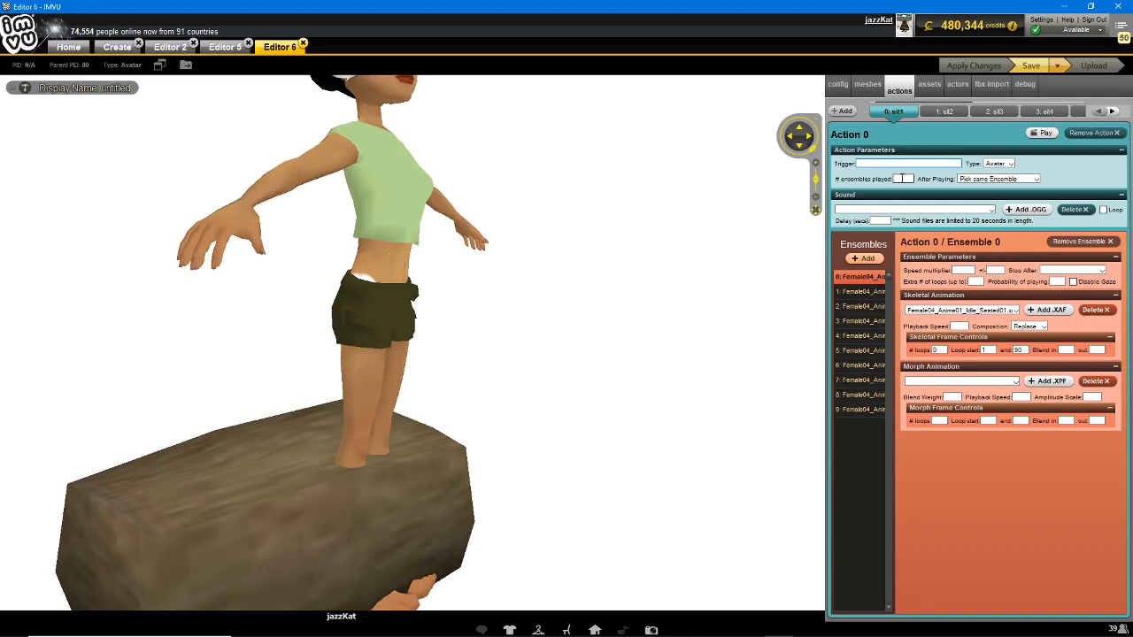
{"action": "key", "text": "BackSpace"}
{"action": "left_click", "coordinate": [968, 69]}
{"action": "left_click", "coordinate": [944, 111]}
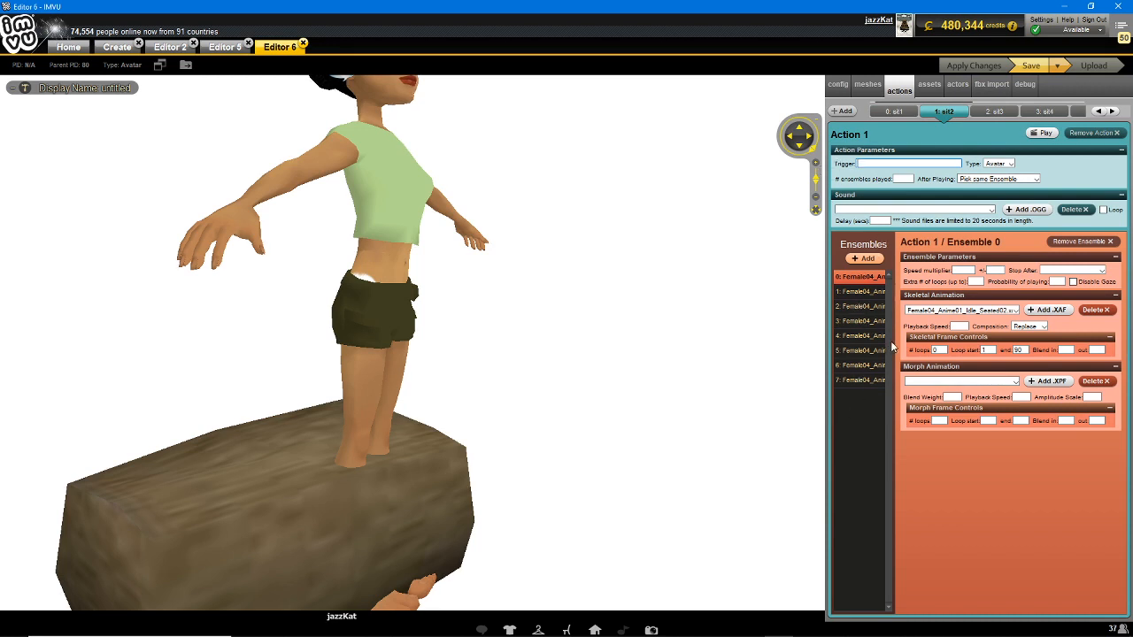
{"action": "left_click", "coordinate": [903, 179]}
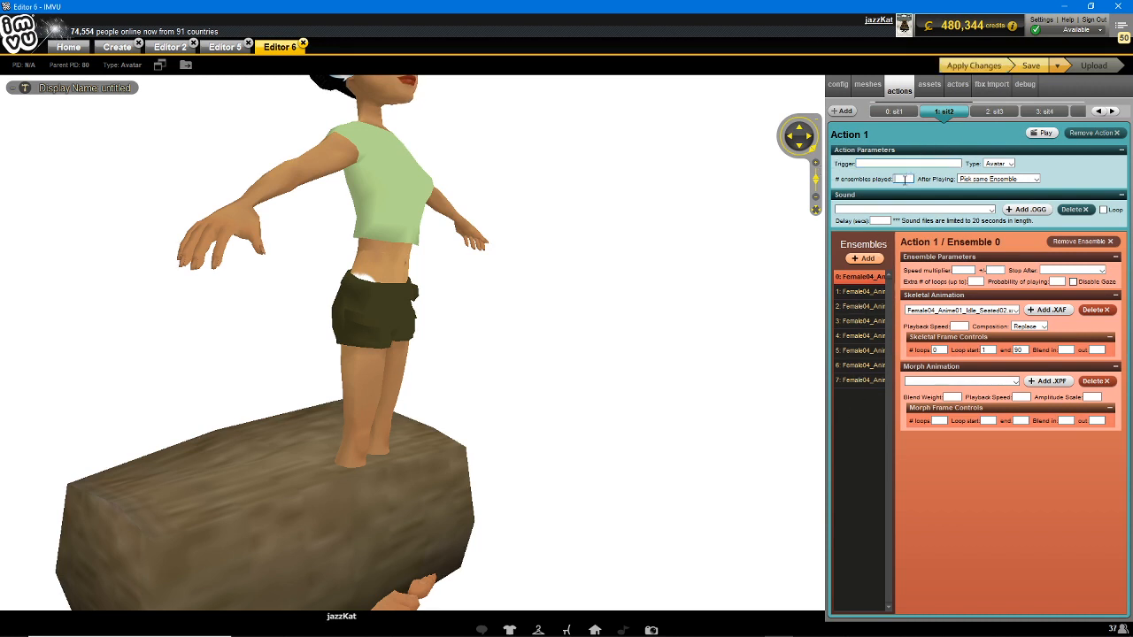
{"action": "left_click", "coordinate": [966, 68]}
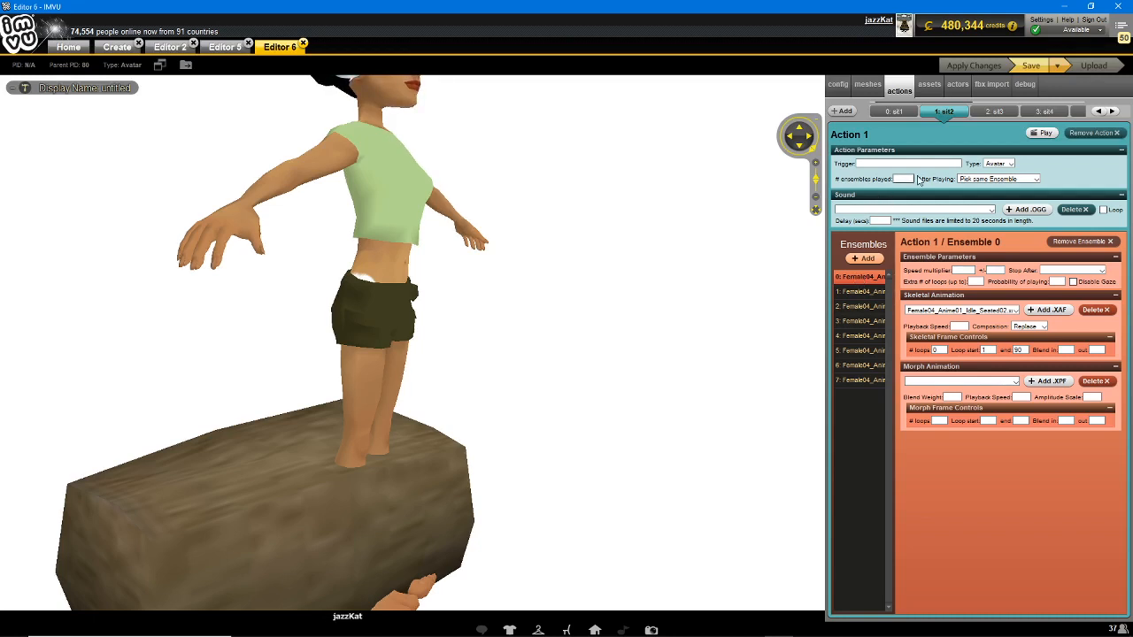
- Examine the settings of the remaining actions, from sit3 through the newly added sit1 action
{"action": "left_click", "coordinate": [993, 113]}
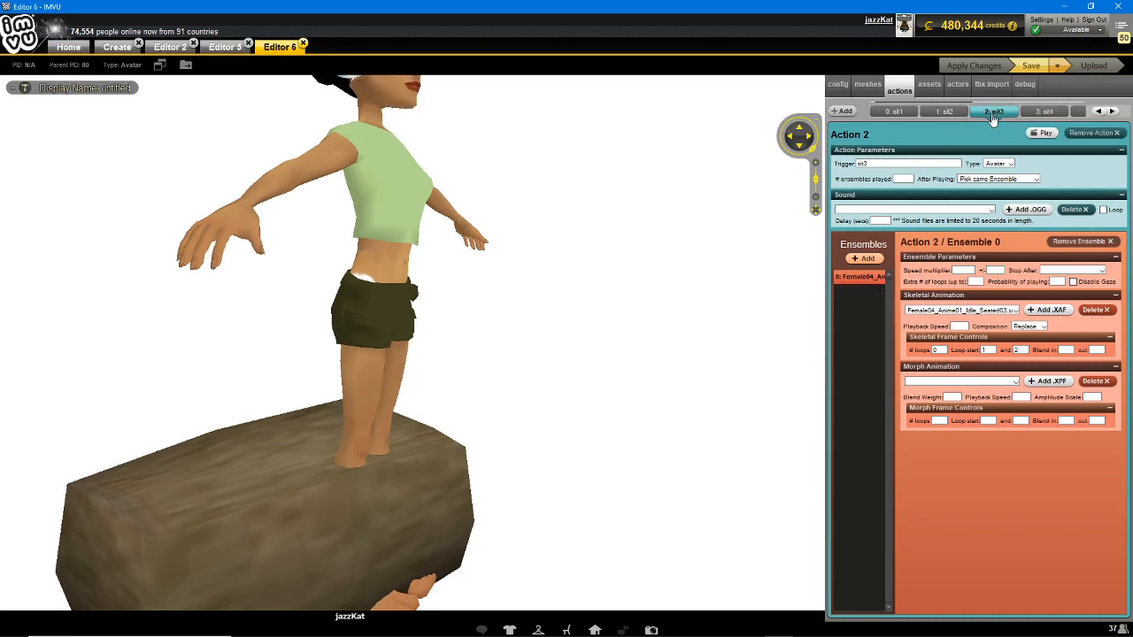
{"action": "left_click", "coordinate": [1043, 113]}
{"action": "left_click", "coordinate": [1077, 114]}
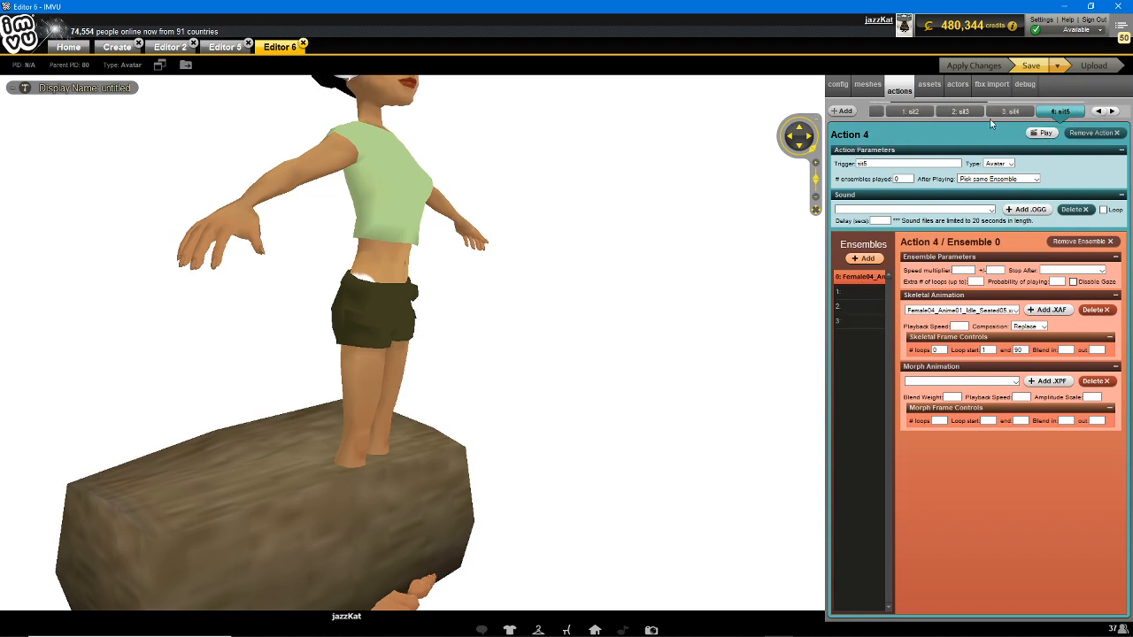
{"action": "left_click", "coordinate": [1112, 112]}
{"action": "left_click", "coordinate": [1113, 112]}
{"action": "left_click", "coordinate": [1112, 112]}
{"action": "left_click", "coordinate": [1113, 111]}
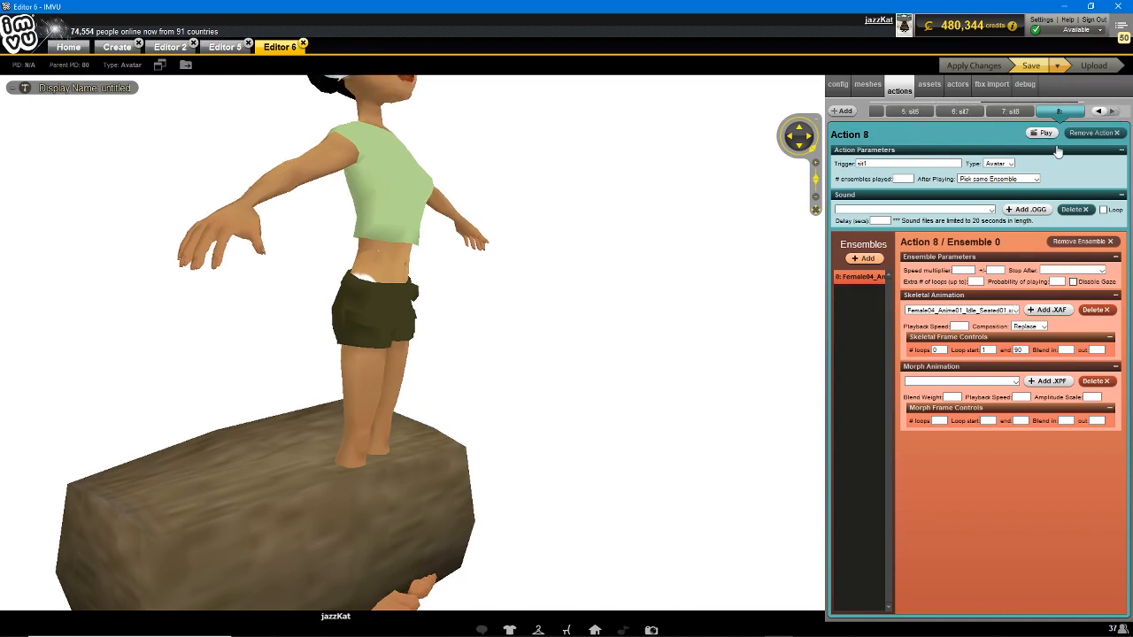
{"action": "left_click", "coordinate": [1015, 112]}
{"action": "left_click", "coordinate": [1060, 113]}
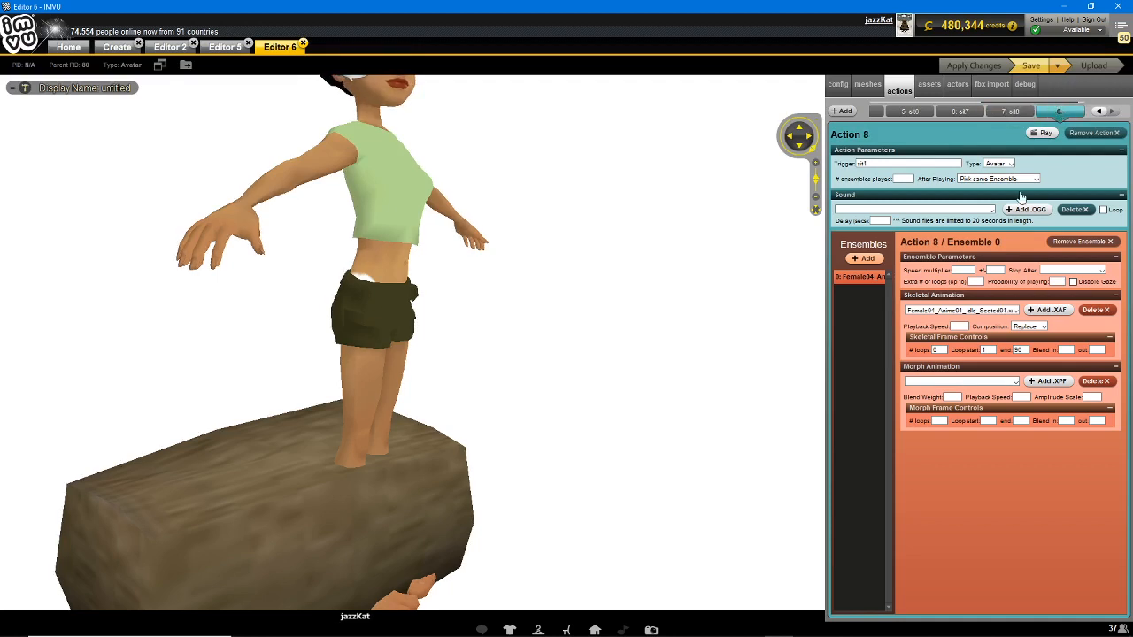
- Add a new action with the trigger sit2 and the skeletal animation Female04_Anime01_Idle_Seated02.xaf
{"action": "left_click", "coordinate": [842, 112]}
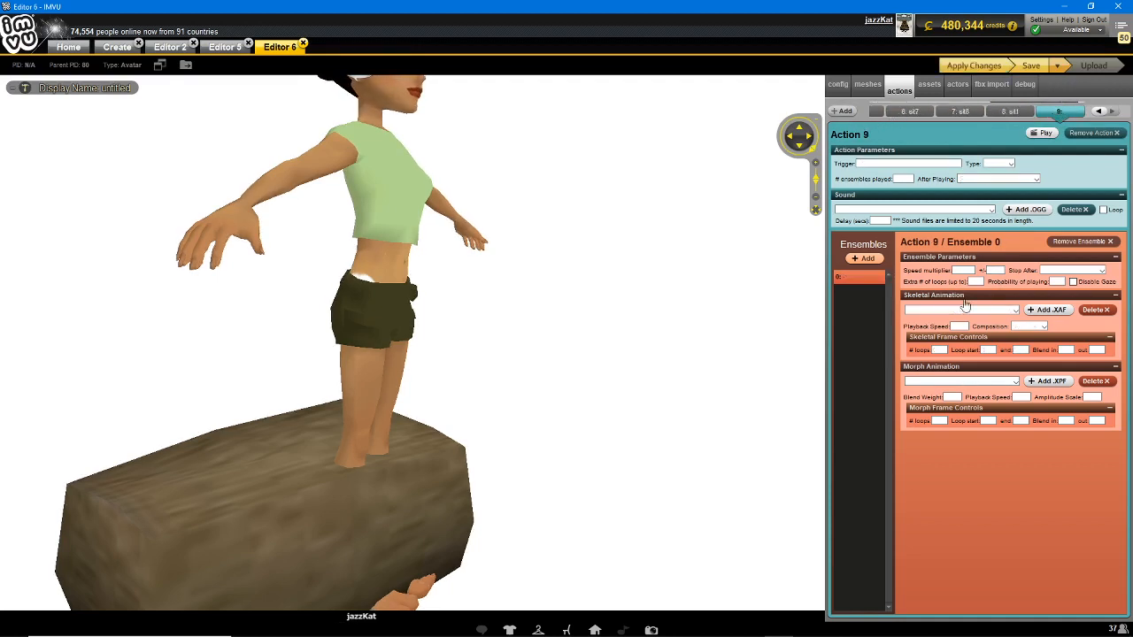
{"action": "left_click", "coordinate": [965, 309]}
{"action": "left_click", "coordinate": [967, 333]}
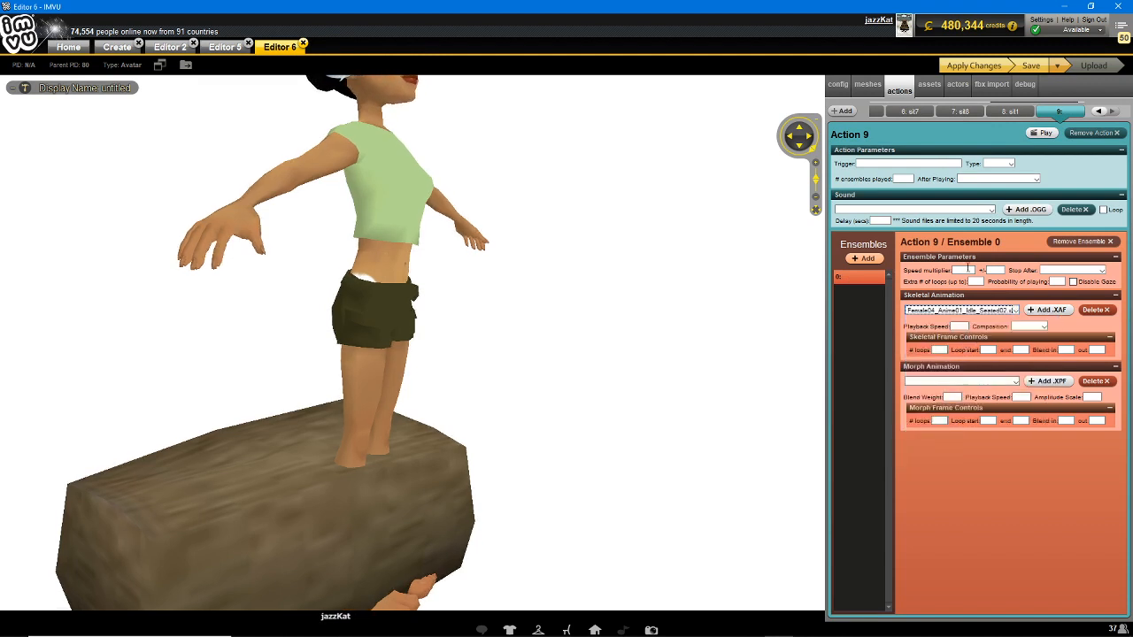
{"action": "left_click", "coordinate": [906, 163]}
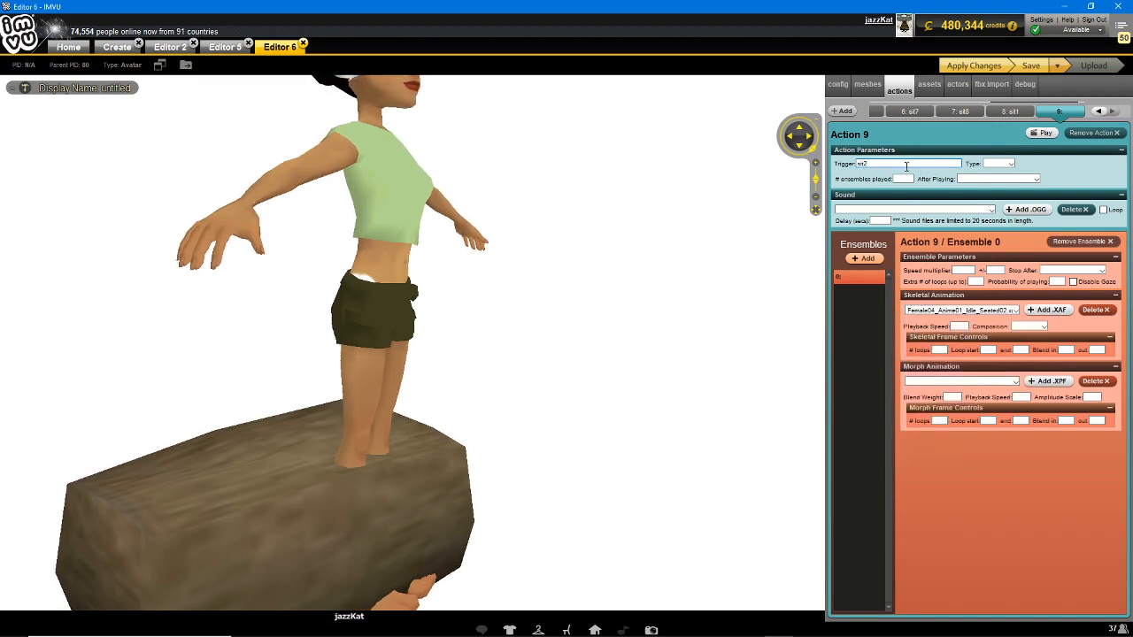
{"action": "left_click", "coordinate": [976, 311]}
{"action": "left_click", "coordinate": [981, 333]}
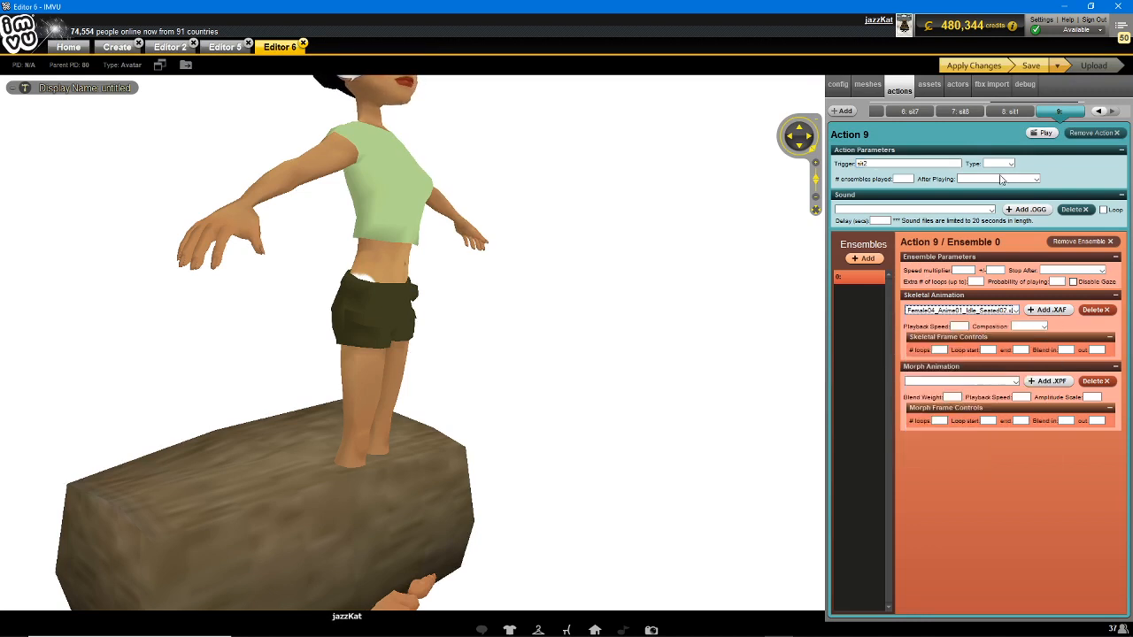
- Set the new sit2 action's type to Avatar and its after-playing behaviour to Pick same Ensemble
{"action": "left_click", "coordinate": [1001, 164]}
{"action": "left_click", "coordinate": [998, 184]}
{"action": "left_click", "coordinate": [1012, 180]}
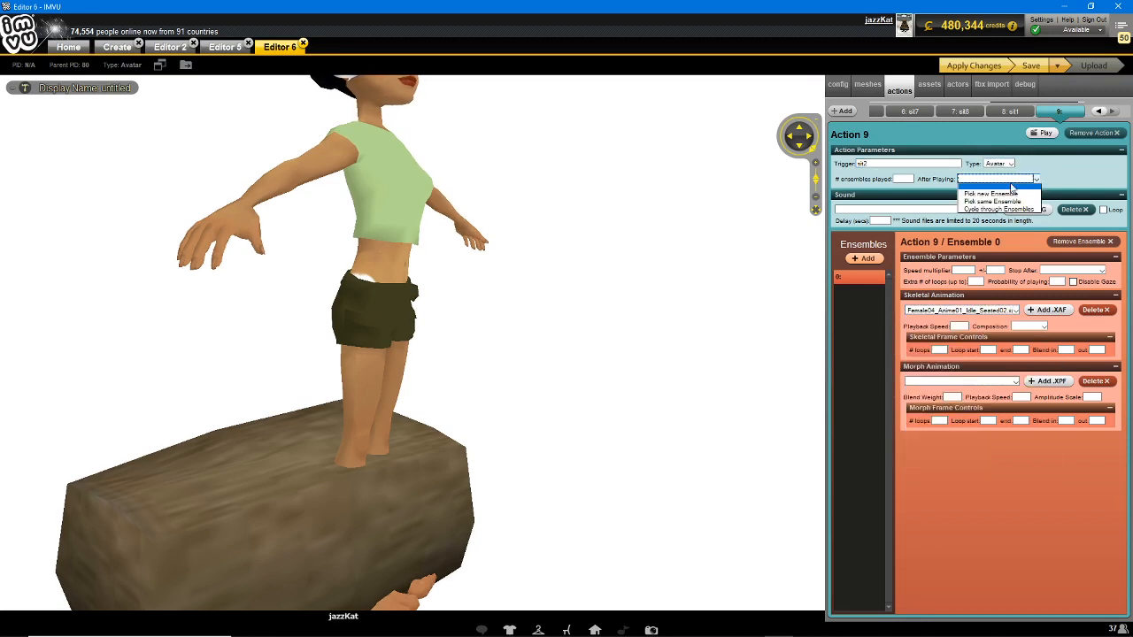
{"action": "left_click", "coordinate": [993, 201]}
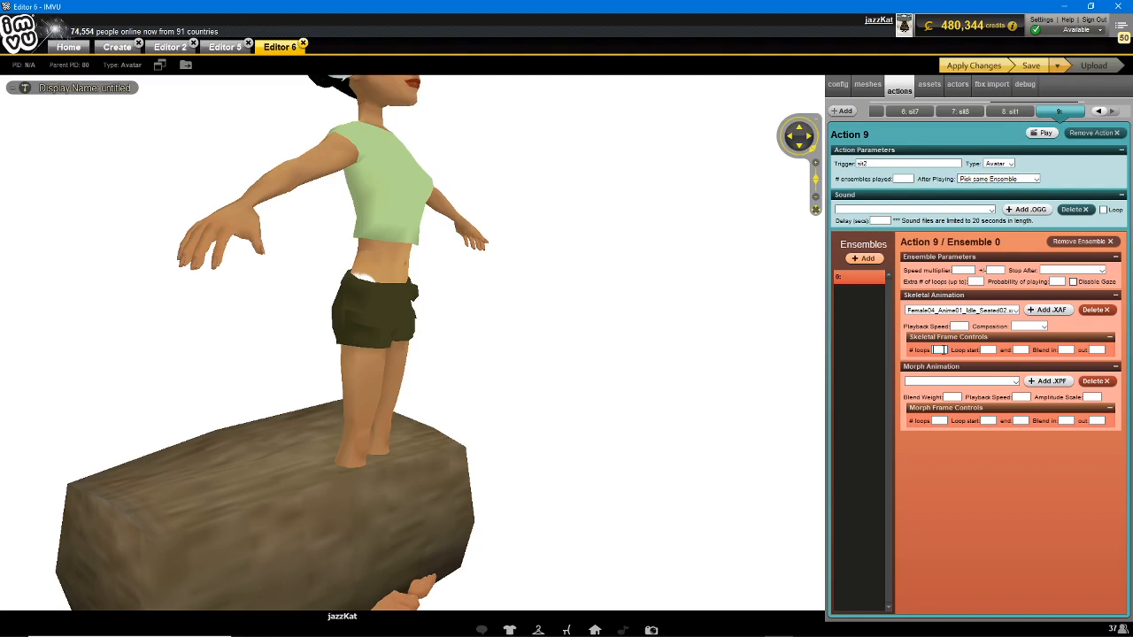
- Give the new sit2 action's skeletal animation 0 loops, loop start 1, end 90 and Replace composition, and apply the changes
{"action": "left_click", "coordinate": [992, 349]}
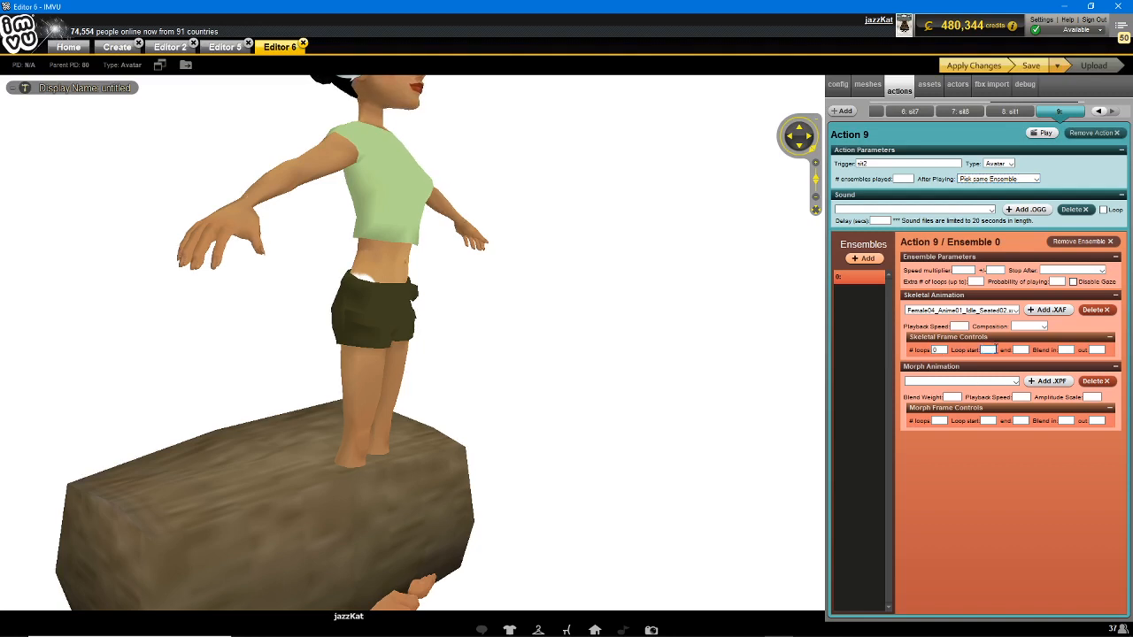
{"action": "left_click", "coordinate": [1021, 351]}
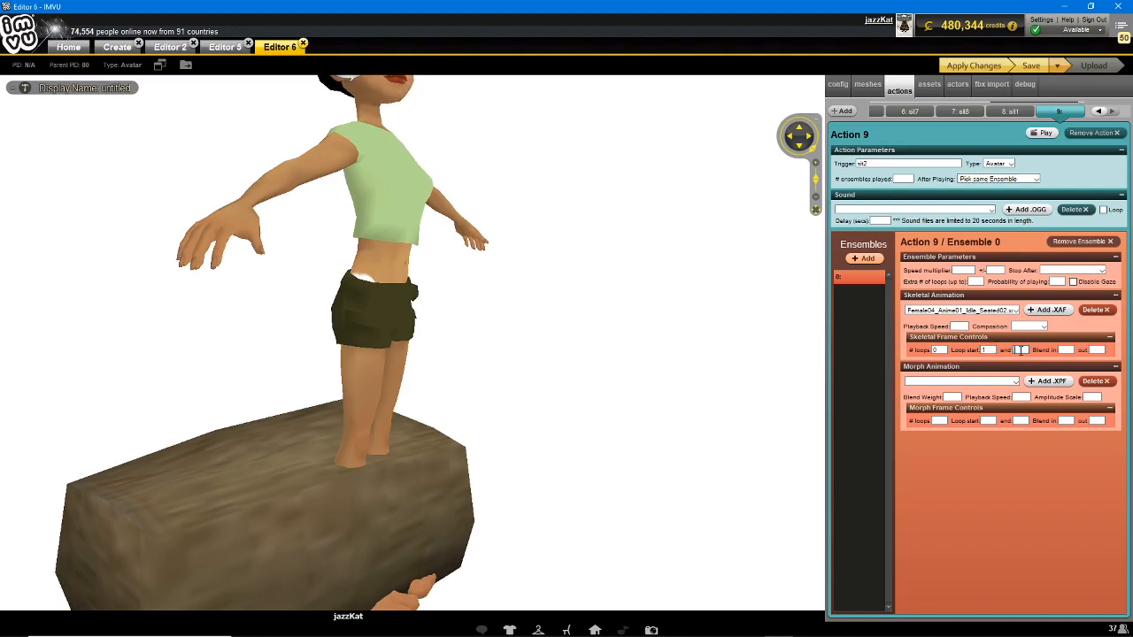
{"action": "type", "text": "90"}
{"action": "left_click", "coordinate": [1029, 326]}
{"action": "left_click", "coordinate": [1022, 338]}
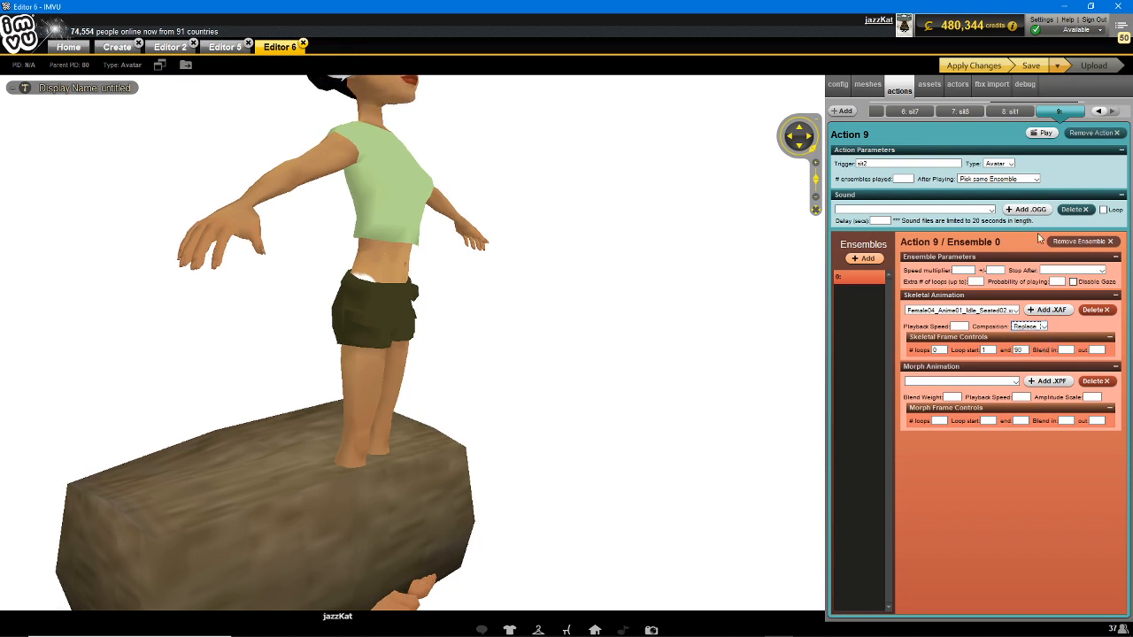
{"action": "left_click", "coordinate": [974, 66]}
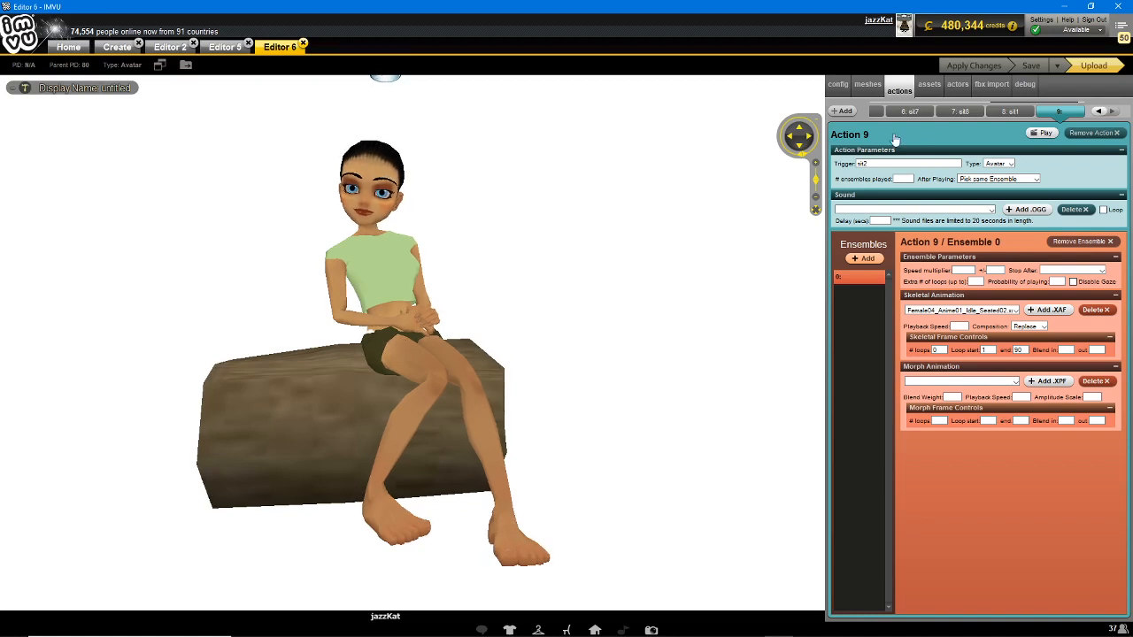
- Add an action with trigger sit3, skeletal animation Female04_Anime01_Idle_Seated03.xaf, Replace composition and 0 loops, and apply the changes
{"action": "left_click", "coordinate": [841, 110]}
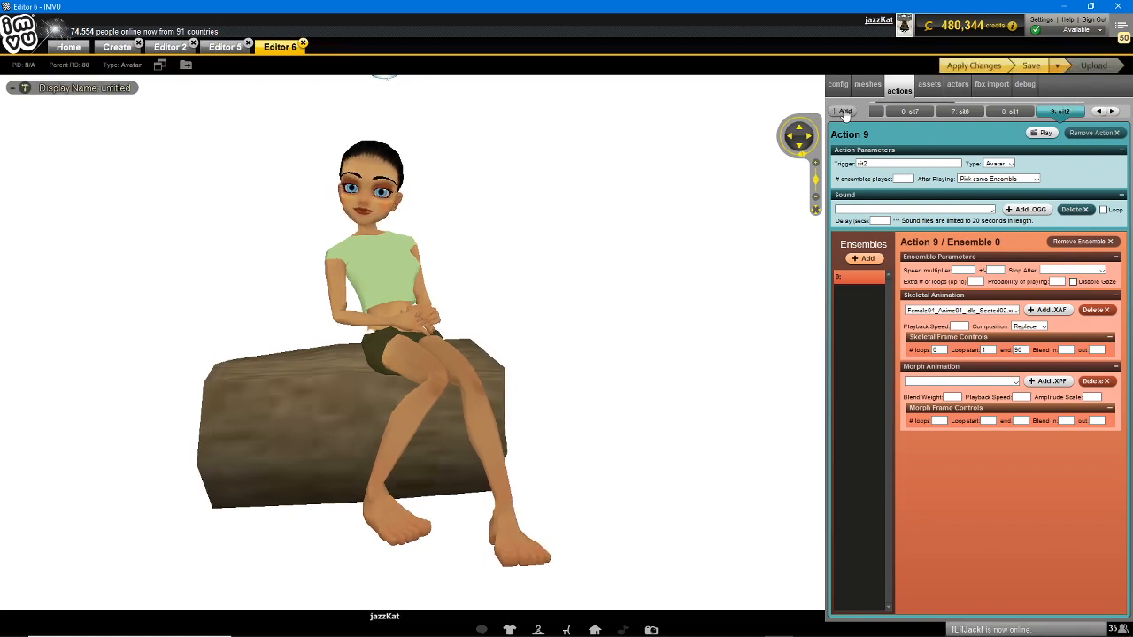
{"action": "left_click", "coordinate": [882, 163]}
{"action": "type", "text": "s"}
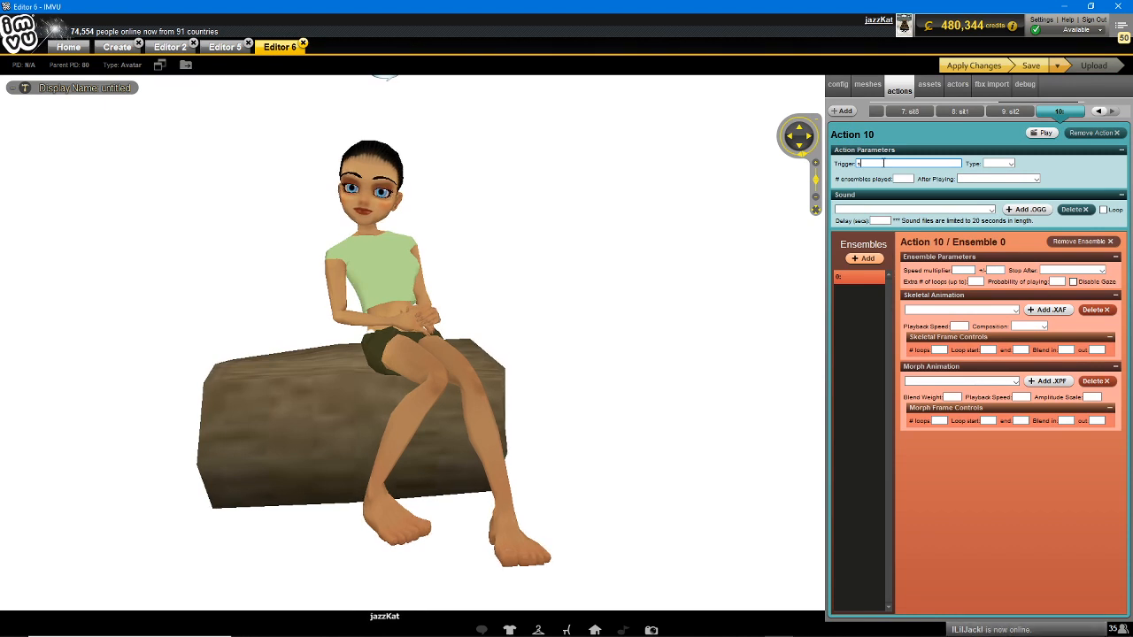
{"action": "type", "text": "it3"}
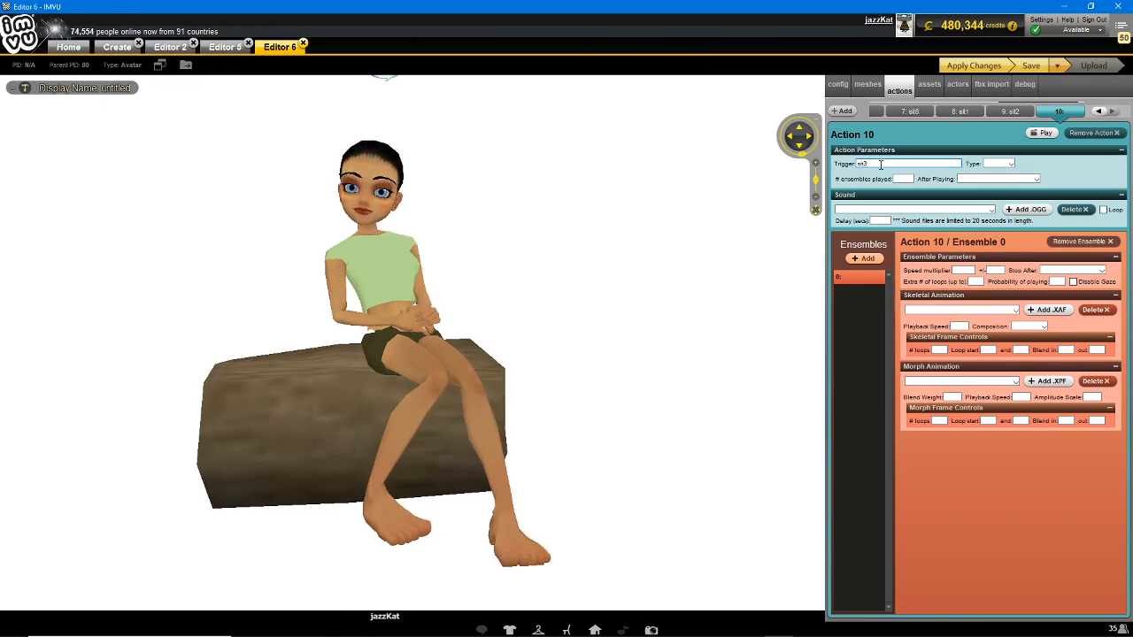
{"action": "left_click", "coordinate": [950, 310]}
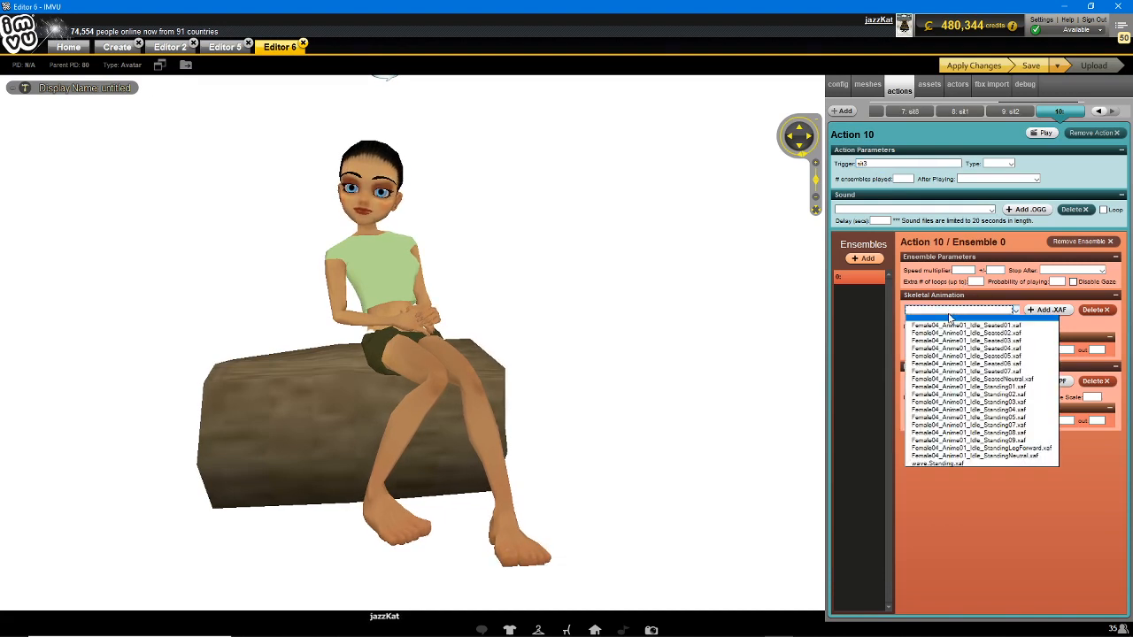
{"action": "left_click", "coordinate": [1016, 341]}
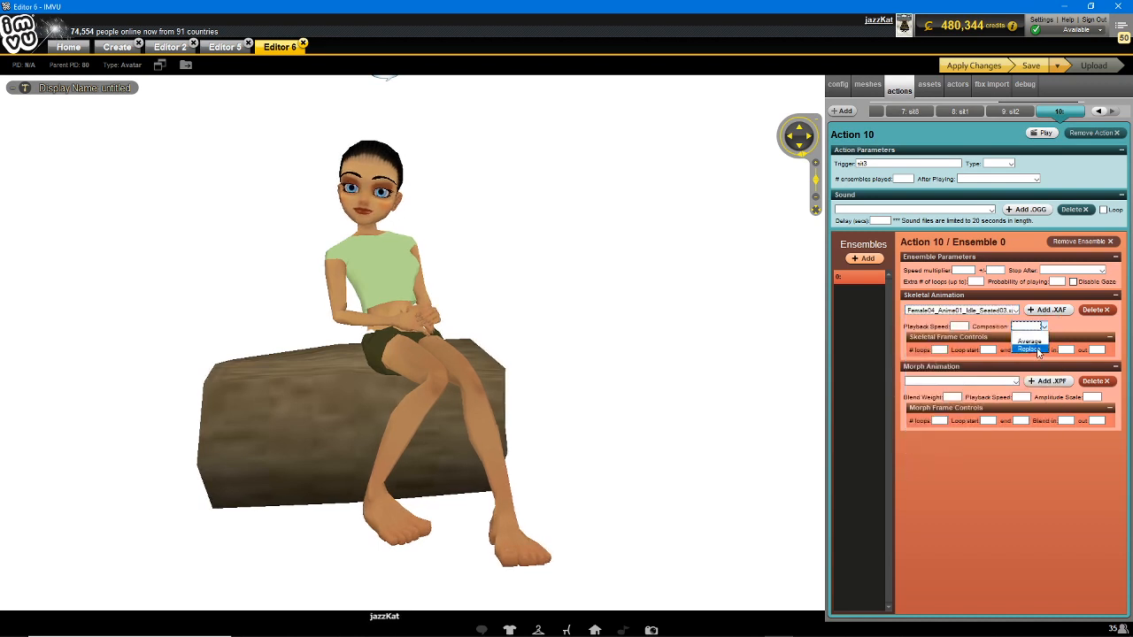
{"action": "left_click", "coordinate": [1029, 349]}
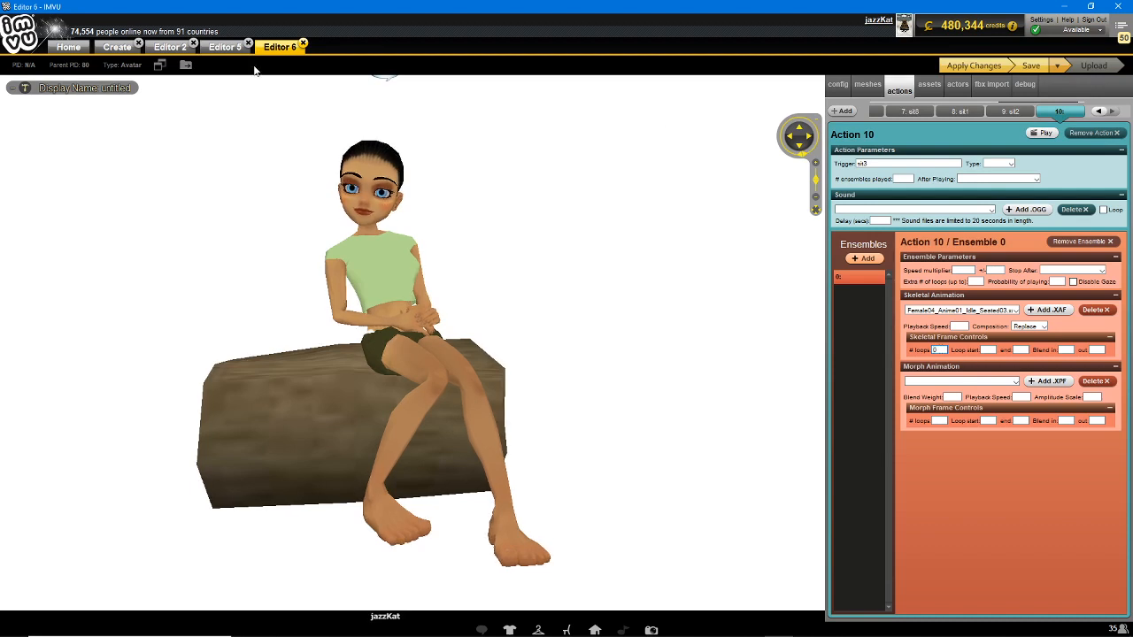
{"action": "left_click", "coordinate": [976, 66]}
- Examine the existing actions, especially the original sit3 action's skeletal frame settings, and return to the new sit3 action
{"action": "left_click", "coordinate": [1098, 112]}
{"action": "left_click", "coordinate": [1099, 112]}
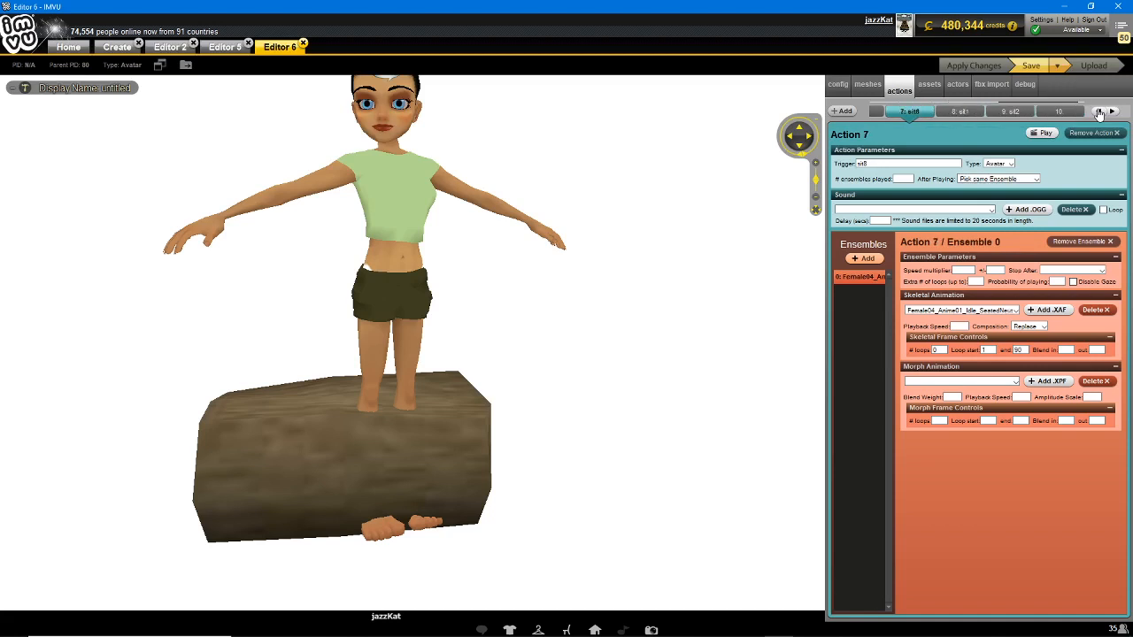
{"action": "left_click", "coordinate": [1098, 112]}
{"action": "left_click", "coordinate": [1099, 113]}
{"action": "left_click", "coordinate": [1099, 112]}
{"action": "left_click", "coordinate": [1099, 113]}
{"action": "left_click", "coordinate": [1098, 112]}
{"action": "left_click", "coordinate": [1099, 112]}
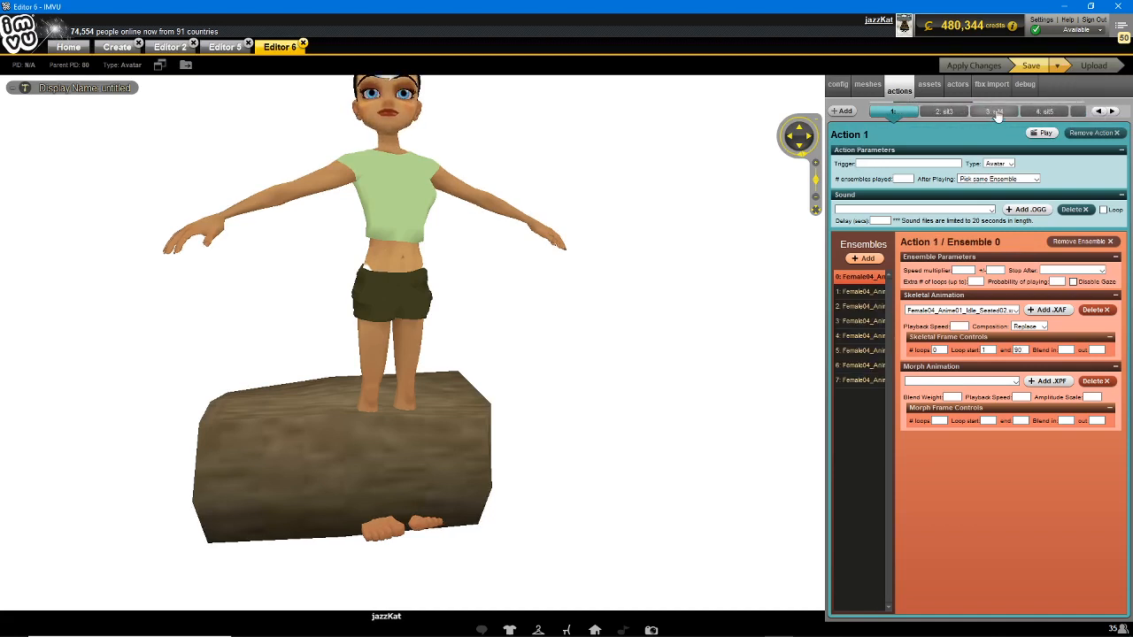
{"action": "left_click", "coordinate": [996, 112]}
{"action": "left_click", "coordinate": [944, 113]}
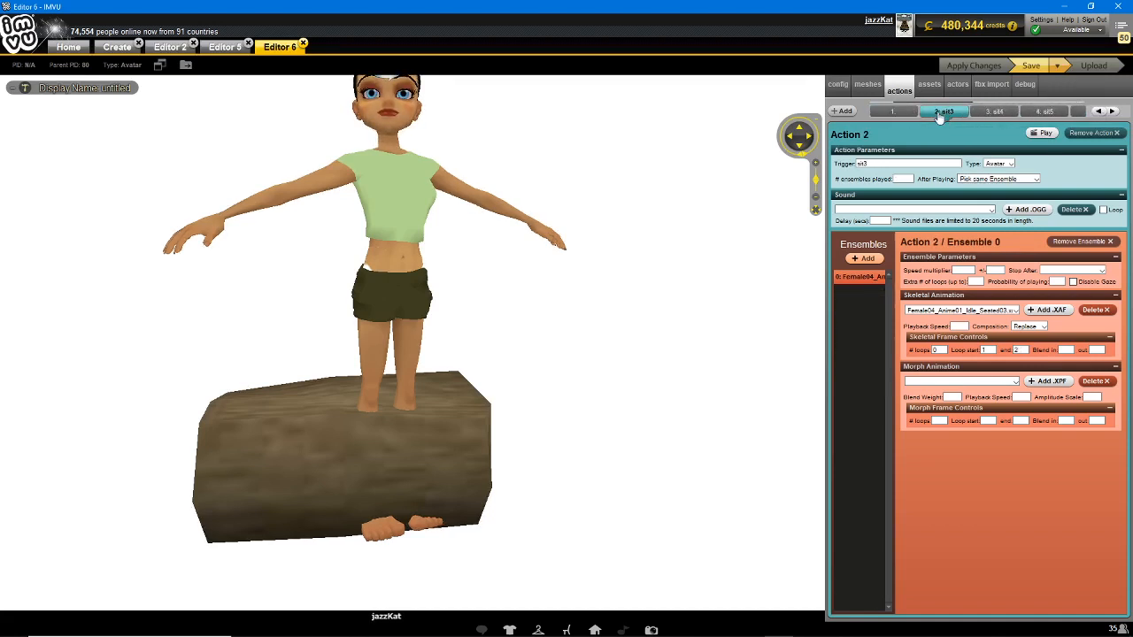
{"action": "left_click", "coordinate": [897, 113]}
{"action": "left_click", "coordinate": [949, 115]}
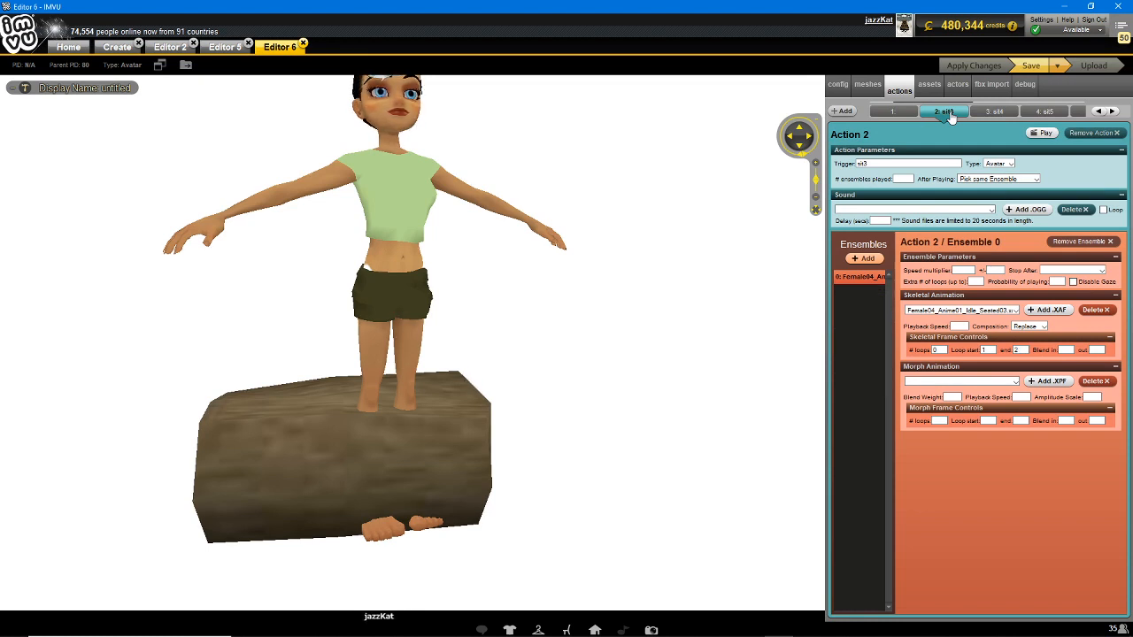
{"action": "left_click", "coordinate": [1113, 112]}
{"action": "left_click", "coordinate": [1113, 113]}
{"action": "left_click", "coordinate": [1113, 113]}
{"action": "left_click", "coordinate": [1113, 113]}
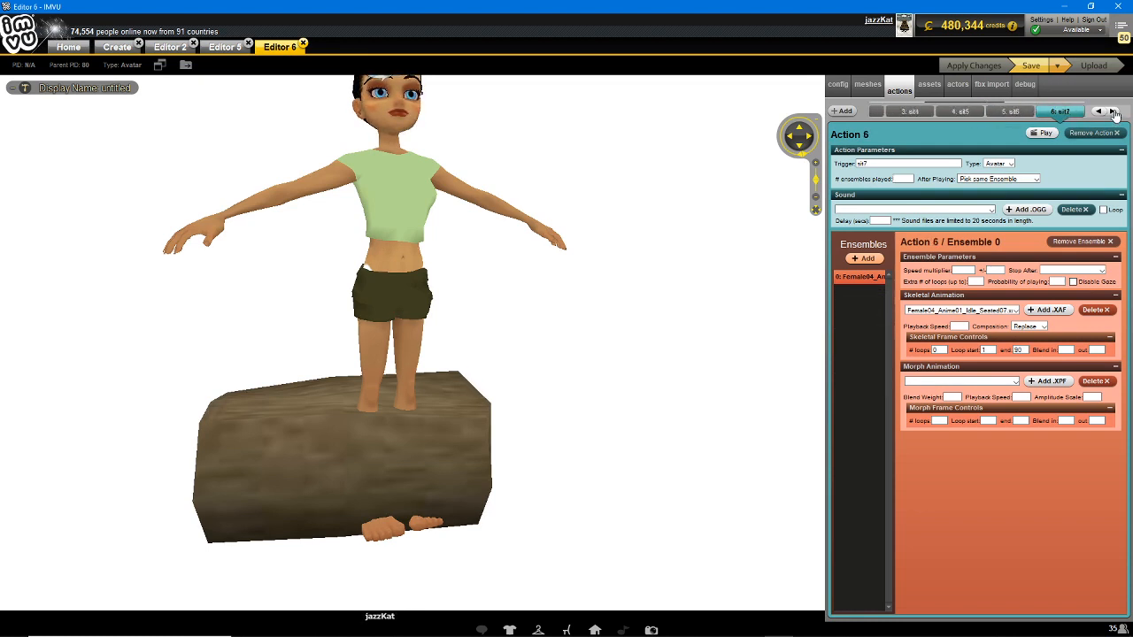
{"action": "left_click", "coordinate": [1114, 113]}
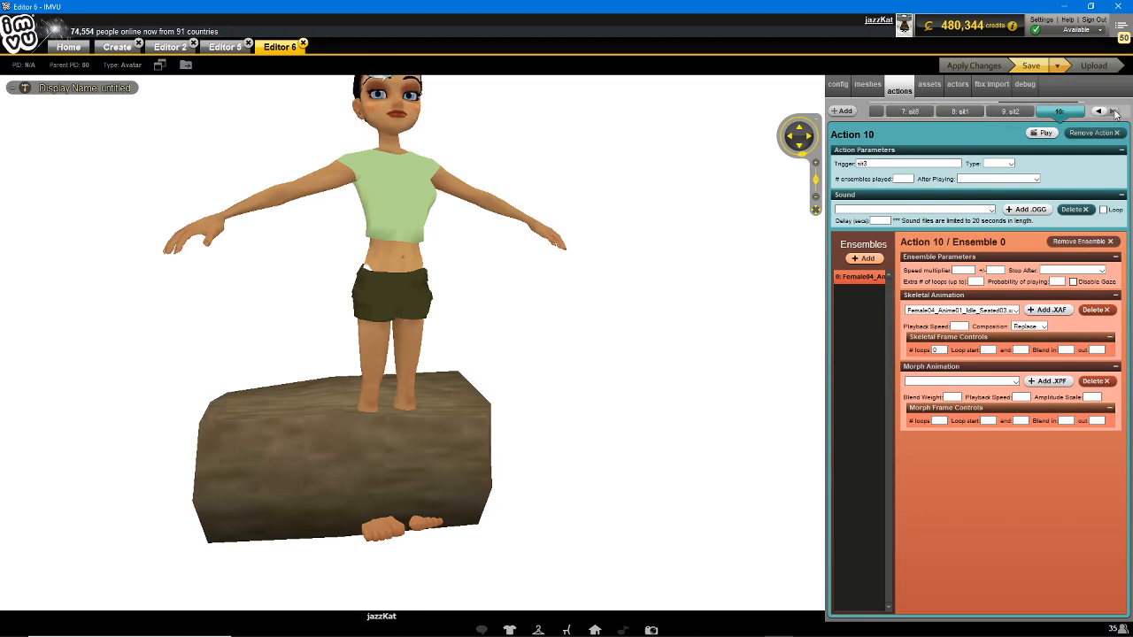
- Complete the new sit3 action with loop start 1, end 2, type Avatar and Pick same Ensemble, and apply and save the changes
{"action": "left_click", "coordinate": [1021, 349]}
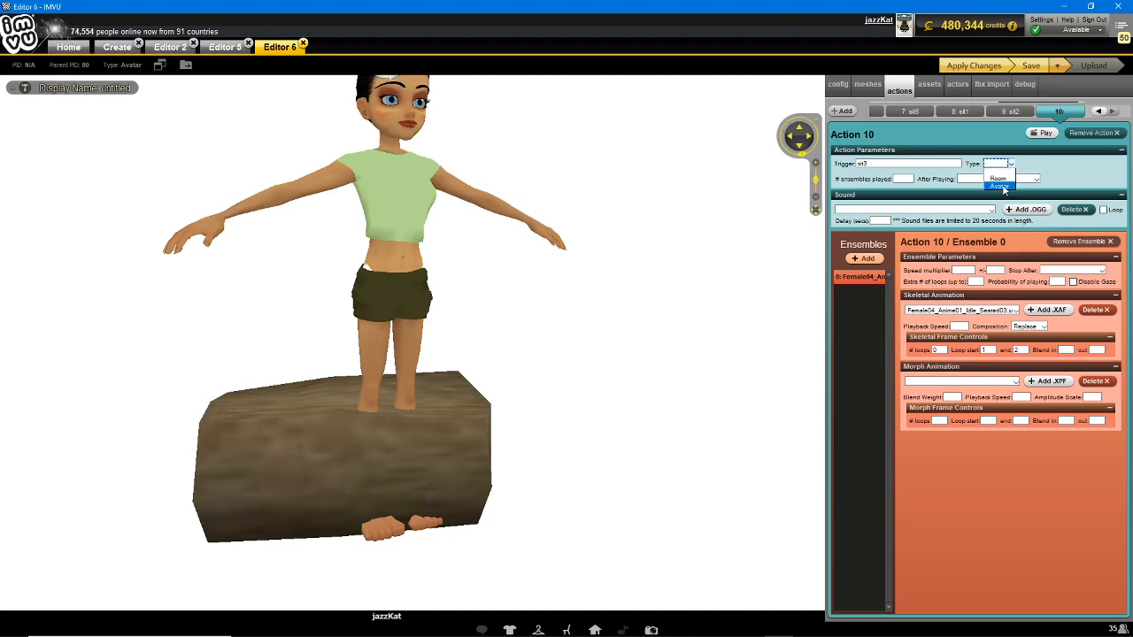
{"action": "left_click", "coordinate": [1003, 188]}
{"action": "left_click", "coordinate": [996, 179]}
{"action": "left_click", "coordinate": [985, 206]}
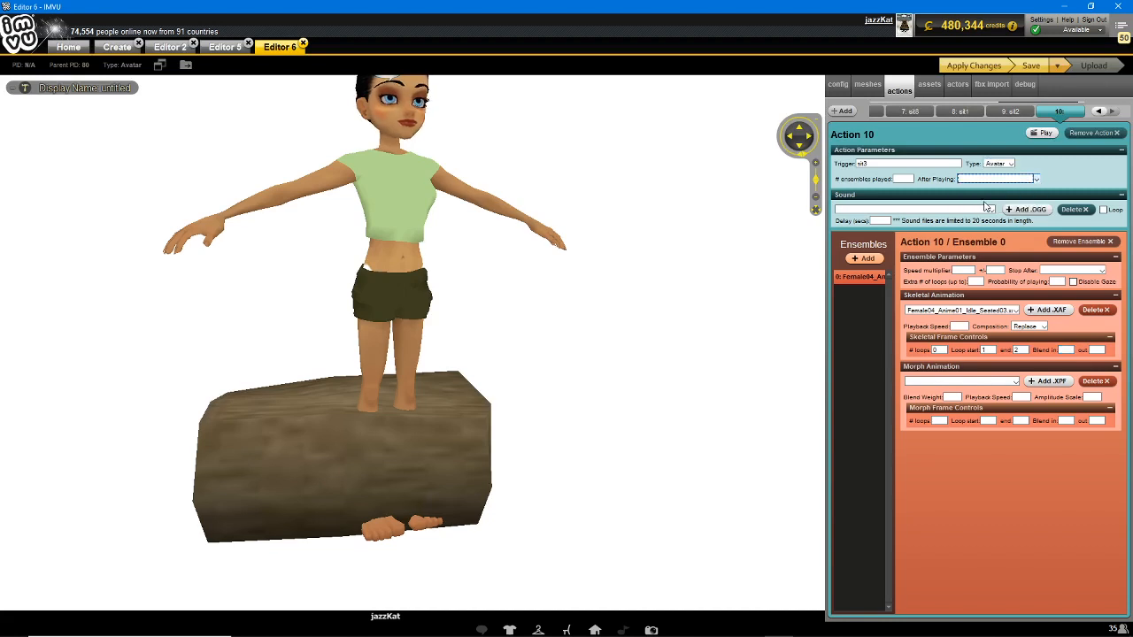
{"action": "left_click", "coordinate": [977, 66]}
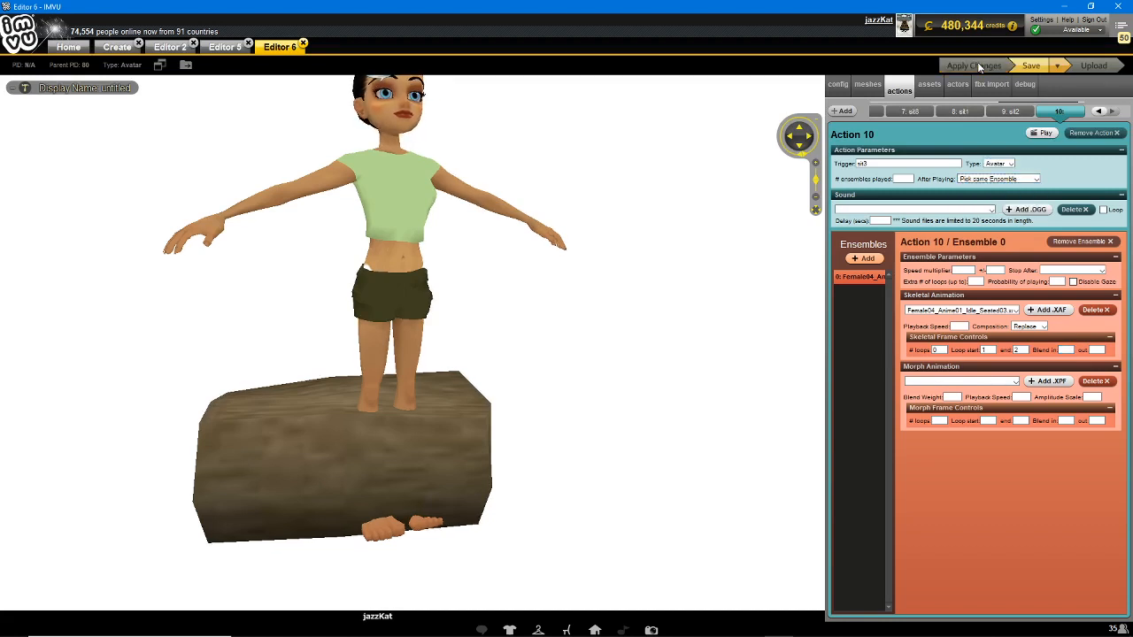
{"action": "left_click", "coordinate": [1029, 68]}
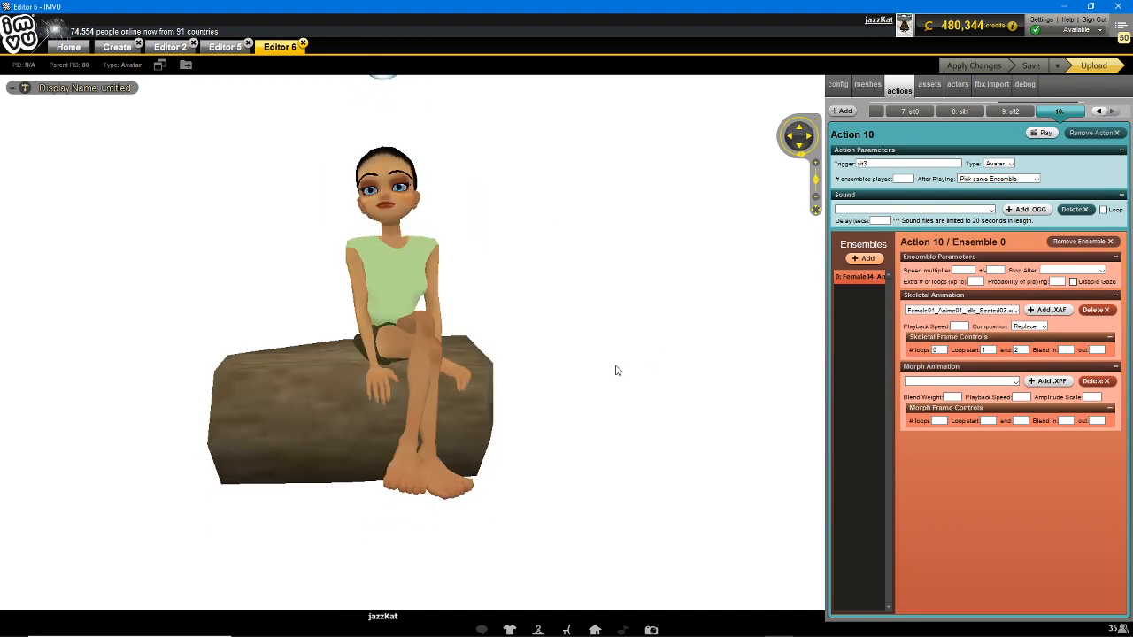
- Examine the avatar's sitting pose on the log from the front and from both sides
{"action": "left_click_drag", "start_coordinate": [617, 370], "coordinate": [464, 376]}
{"action": "scroll", "coordinate": [465, 375], "scroll_direction": "up", "scroll_amount": 2}
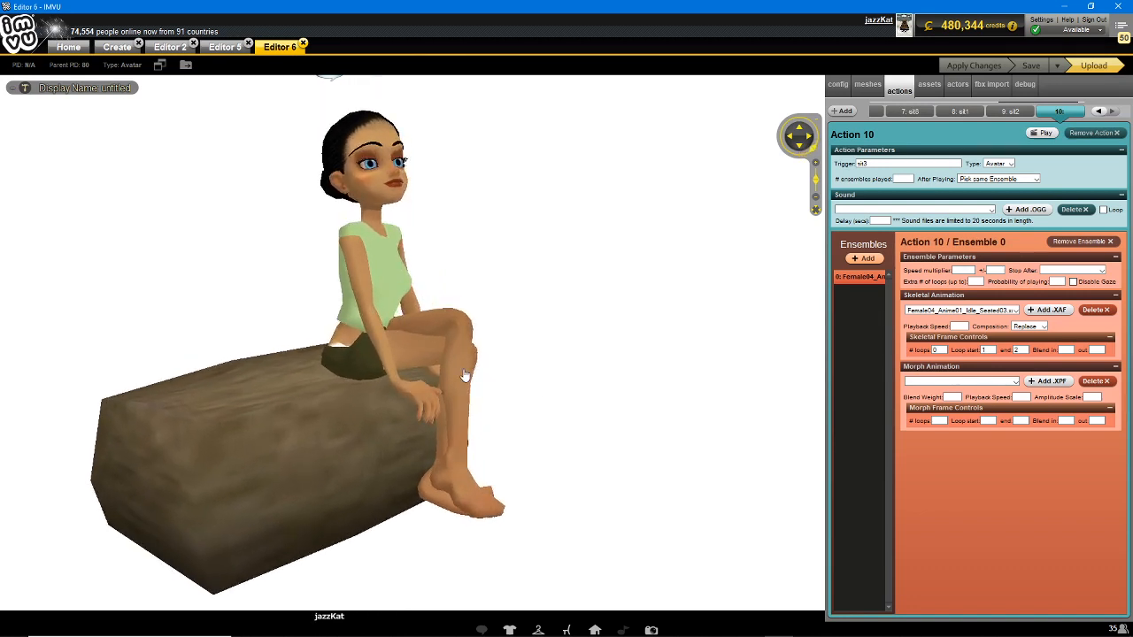
{"action": "mouse_move", "coordinate": [465, 375]}
{"action": "left_mouse_down"}
{"action": "mouse_move", "coordinate": [334, 370]}
{"action": "mouse_move", "coordinate": [480, 376]}
{"action": "mouse_move", "coordinate": [334, 363]}
{"action": "mouse_move", "coordinate": [448, 362]}
{"action": "mouse_move", "coordinate": [438, 394]}
{"action": "mouse_move", "coordinate": [384, 392]}
{"action": "mouse_move", "coordinate": [464, 396]}
{"action": "left_mouse_up"}
{"action": "scroll", "coordinate": [347, 373], "scroll_direction": "down", "scroll_amount": 1}
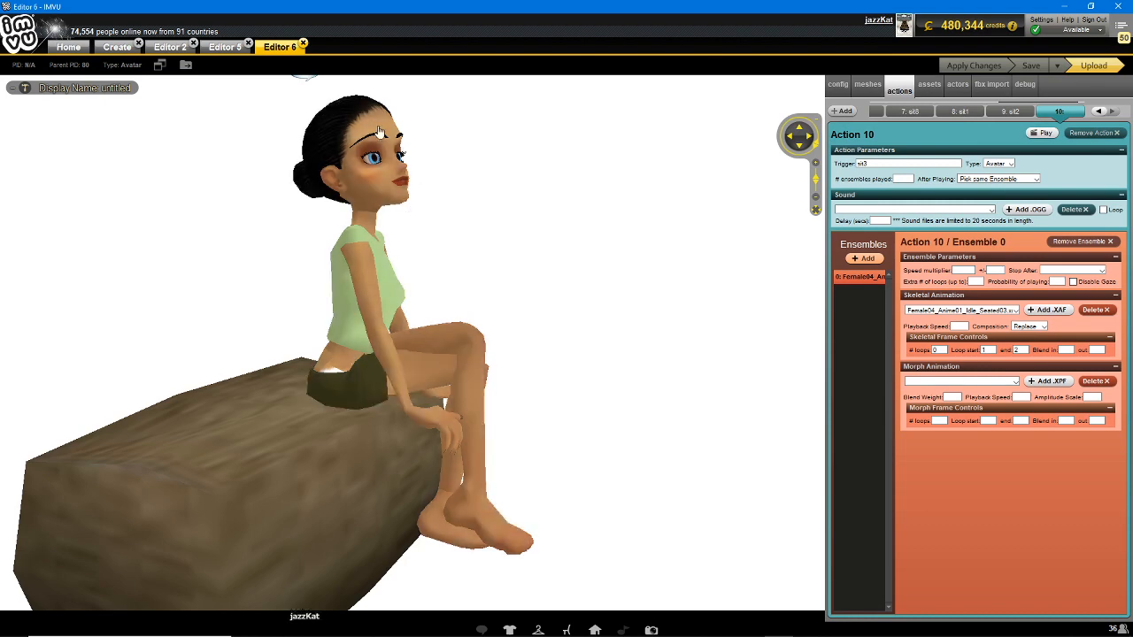
{"action": "left_click_drag", "start_coordinate": [580, 507], "coordinate": [406, 463]}
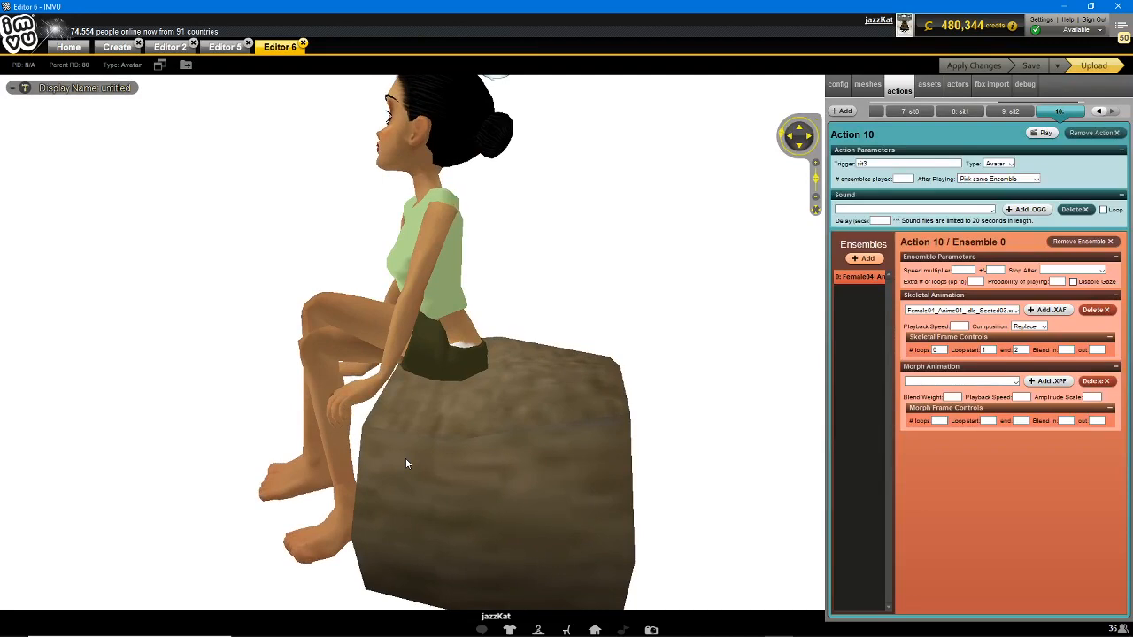
{"action": "left_click_drag", "start_coordinate": [406, 463], "coordinate": [599, 464]}
{"action": "scroll", "coordinate": [600, 464], "scroll_direction": "down", "scroll_amount": 1}
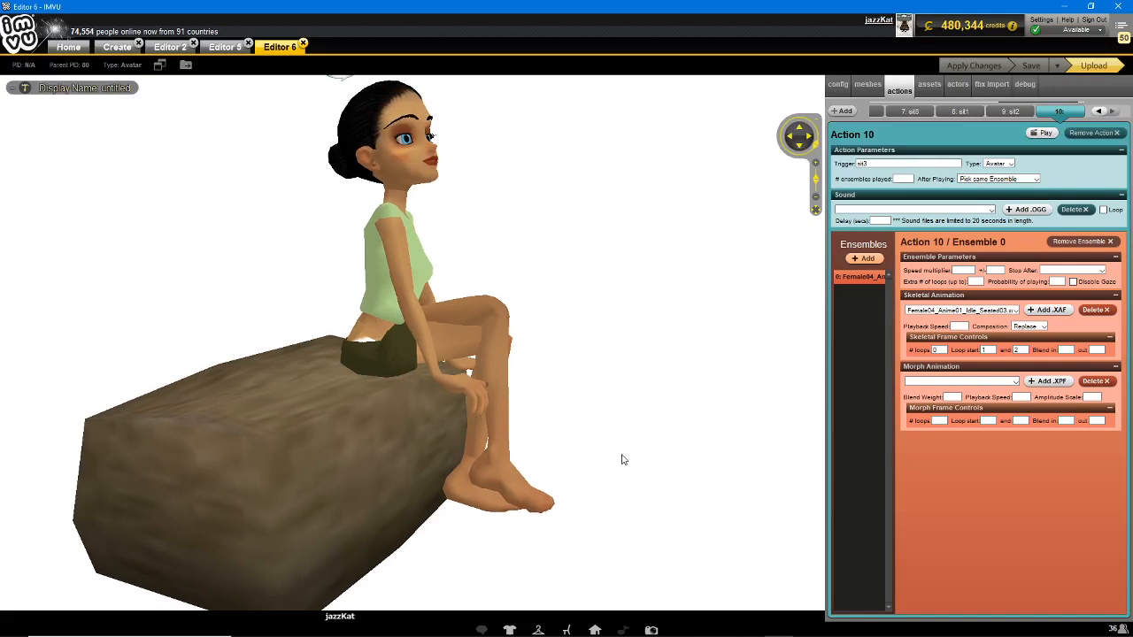
- Switch to the pleated skirt file in Blender, and restore the IMVU window to a smaller size and move it aside
{"action": "left_click", "coordinate": [751, 627]}
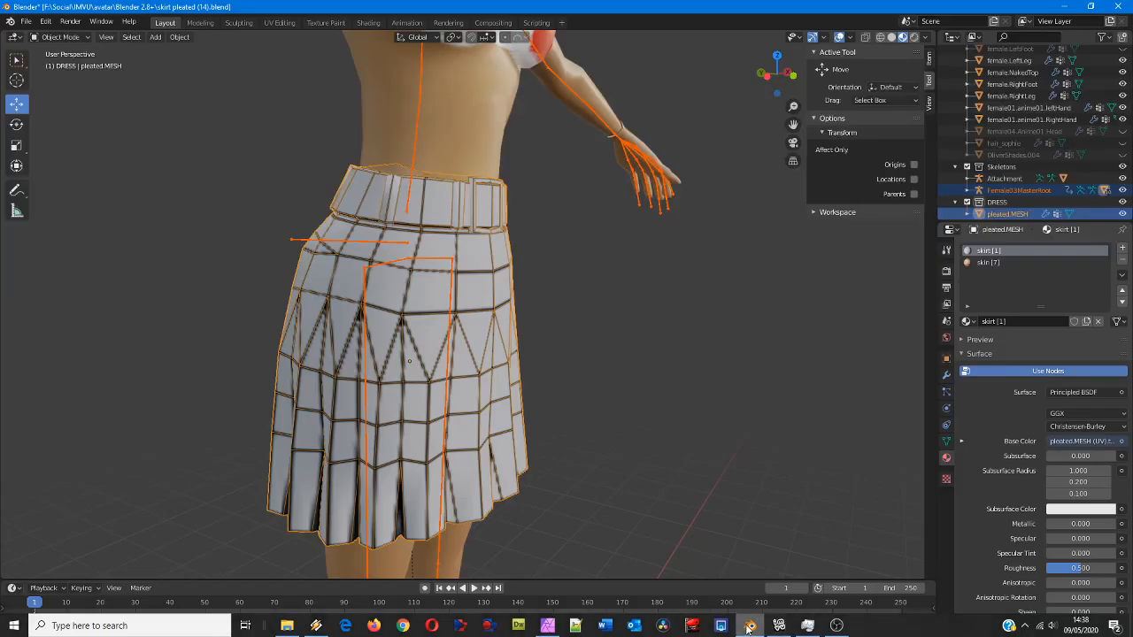
{"action": "middle_click_drag", "start_coordinate": [433, 396], "coordinate": [449, 394]}
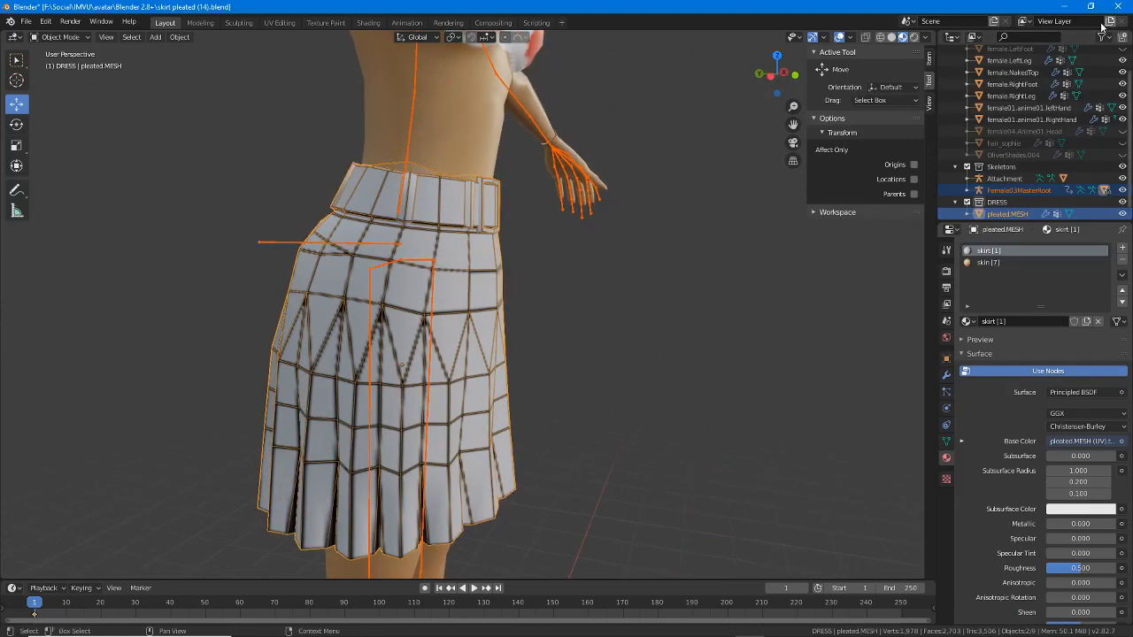
{"action": "left_click", "coordinate": [779, 626]}
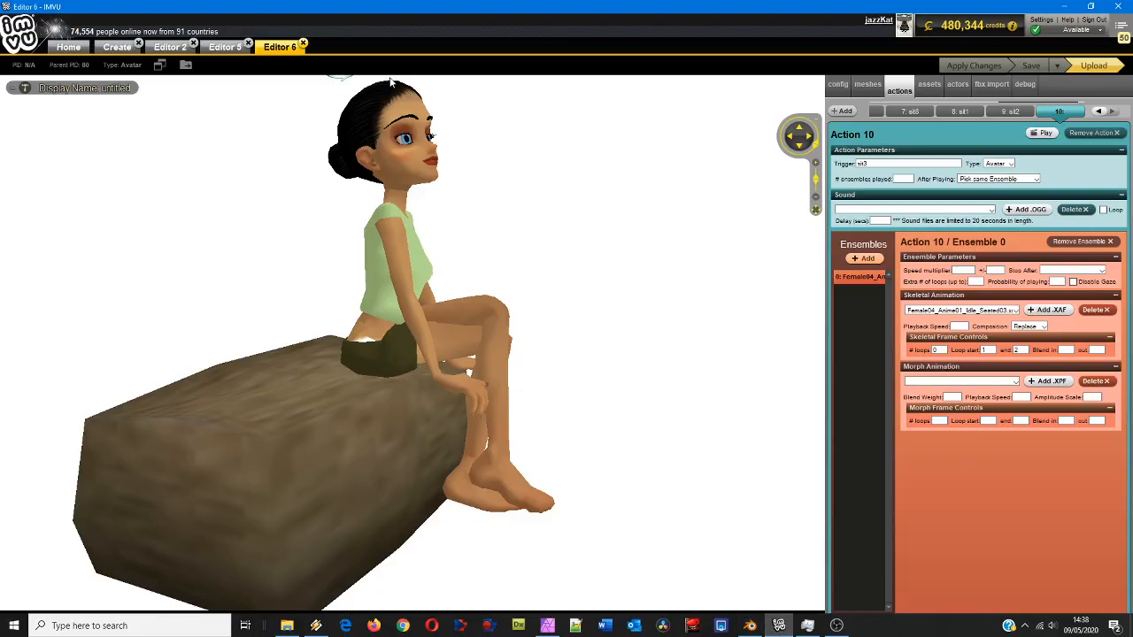
{"action": "double_click", "coordinate": [500, 9]}
{"action": "left_click_drag", "start_coordinate": [402, 45], "coordinate": [848, 71]}
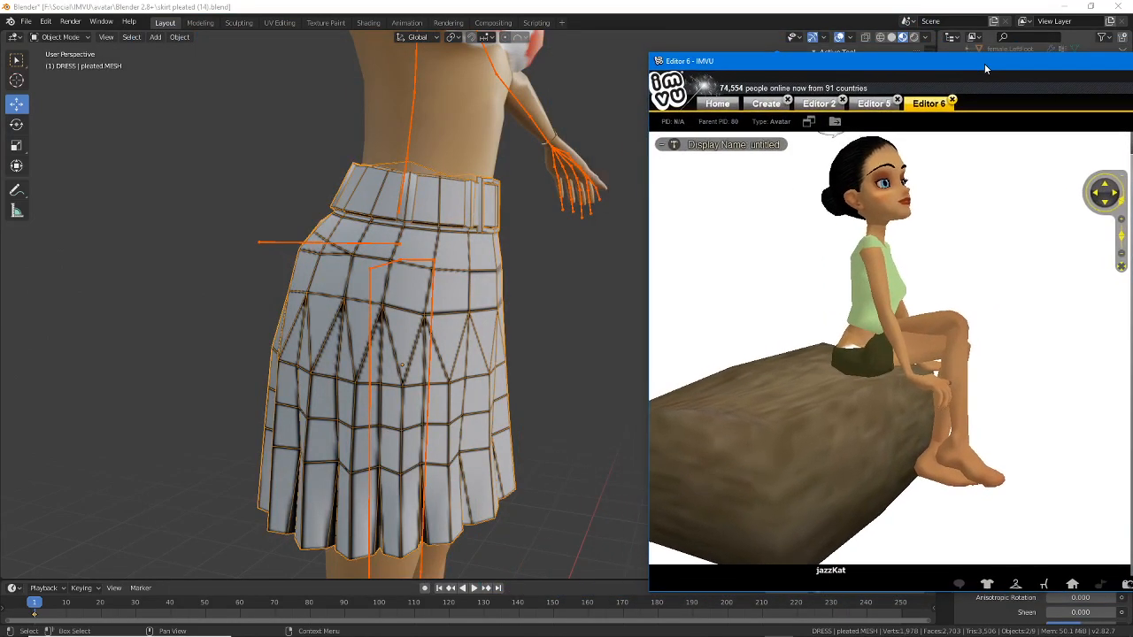
{"action": "left_click", "coordinate": [1034, 20]}
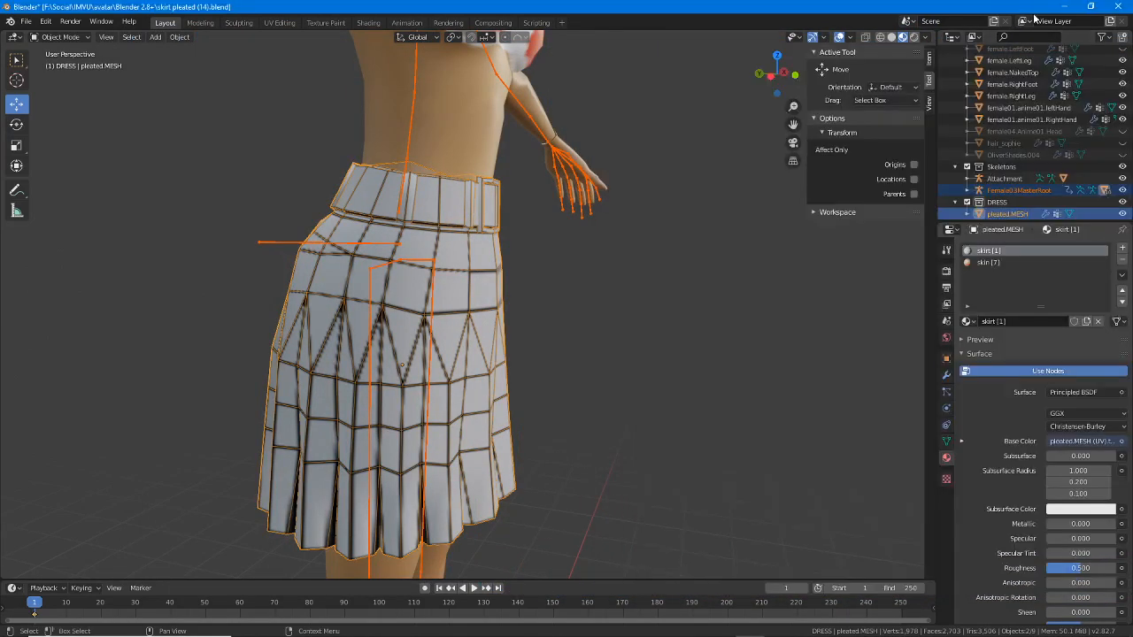
- Arrange the Blender window and the IMVU editor side by side at full height, with the image editor window minimised
{"action": "left_click", "coordinate": [1091, 6]}
{"action": "left_click_drag", "start_coordinate": [1126, 106], "coordinate": [659, 106]}
{"action": "left_click_drag", "start_coordinate": [579, 119], "coordinate": [649, 129]}
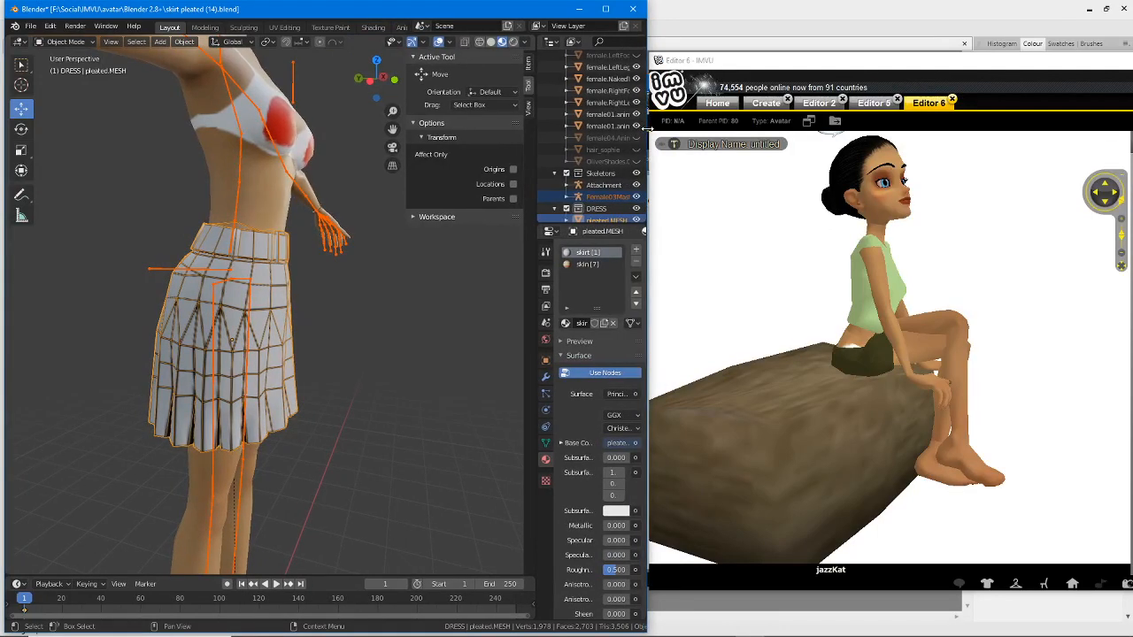
{"action": "left_click", "coordinate": [1090, 9]}
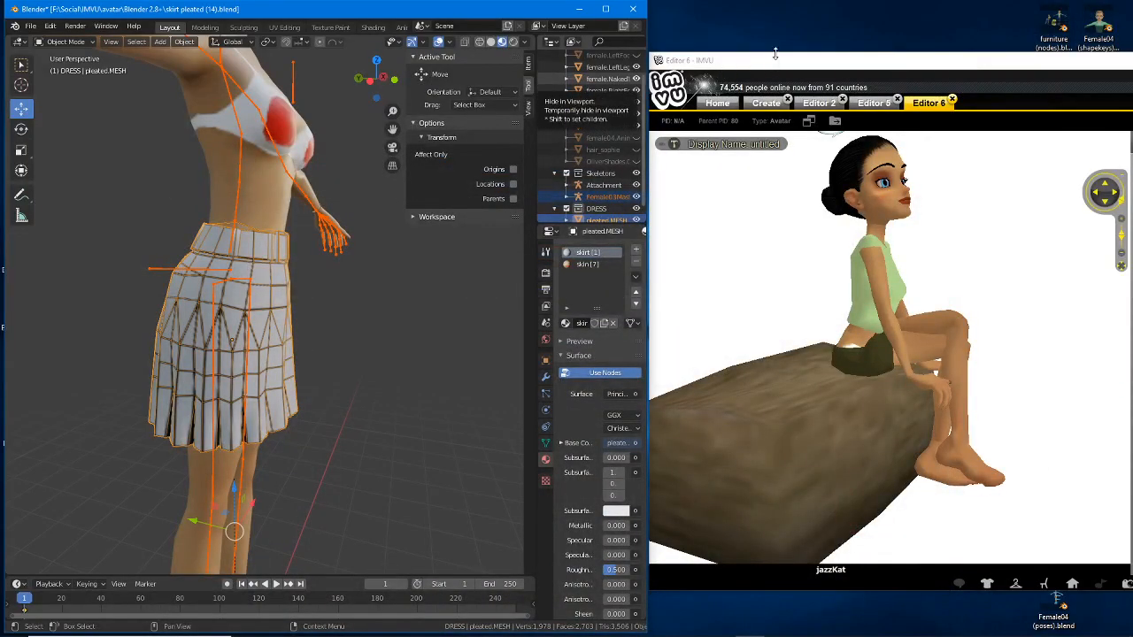
{"action": "double_click", "coordinate": [775, 55]}
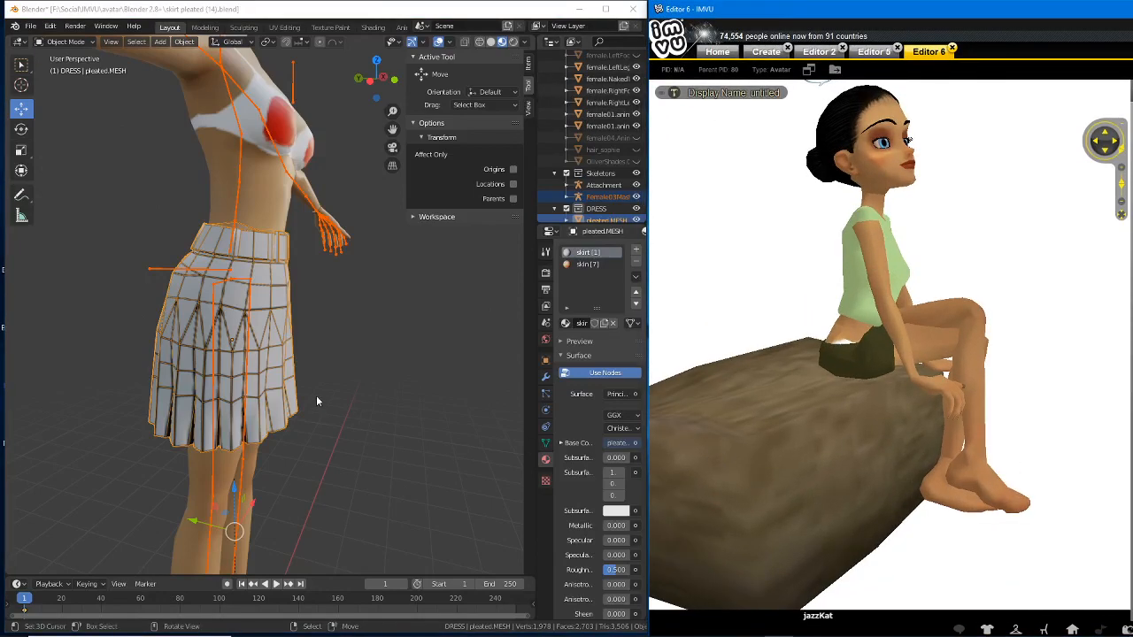
{"action": "middle_click_drag", "start_coordinate": [301, 400], "coordinate": [316, 408]}
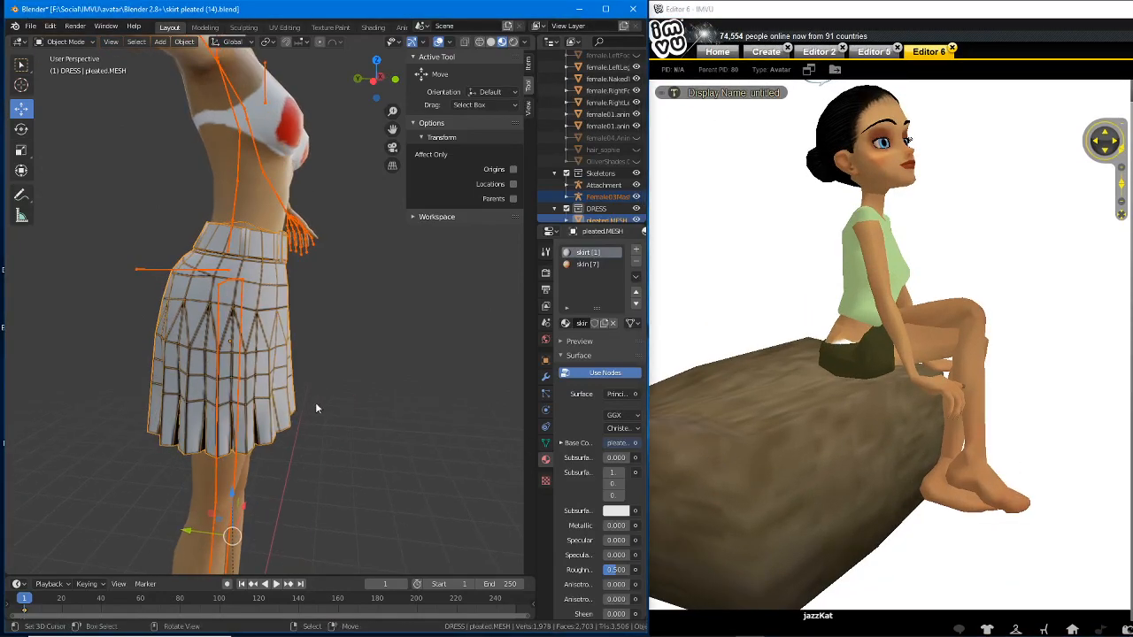
- Examine how the pleated skirt deforms on the seated avatar in Editor 2
{"action": "mouse_move", "coordinate": [946, 392]}
{"action": "left_mouse_down"}
{"action": "mouse_move", "coordinate": [888, 390]}
{"action": "mouse_move", "coordinate": [955, 386]}
{"action": "mouse_move", "coordinate": [867, 369]}
{"action": "mouse_move", "coordinate": [891, 393]}
{"action": "mouse_move", "coordinate": [951, 404]}
{"action": "mouse_move", "coordinate": [895, 397]}
{"action": "left_mouse_up"}
{"action": "left_click", "coordinate": [819, 51]}
{"action": "key", "text": "ctrl+2"}
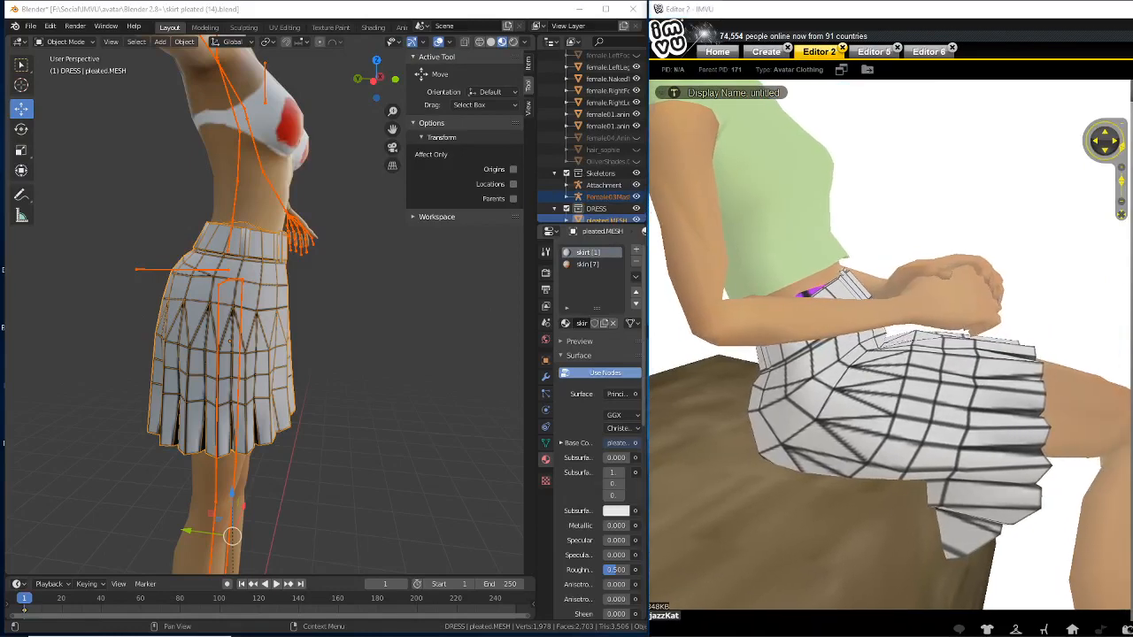
{"action": "left_click_drag", "start_coordinate": [836, 316], "coordinate": [831, 320]}
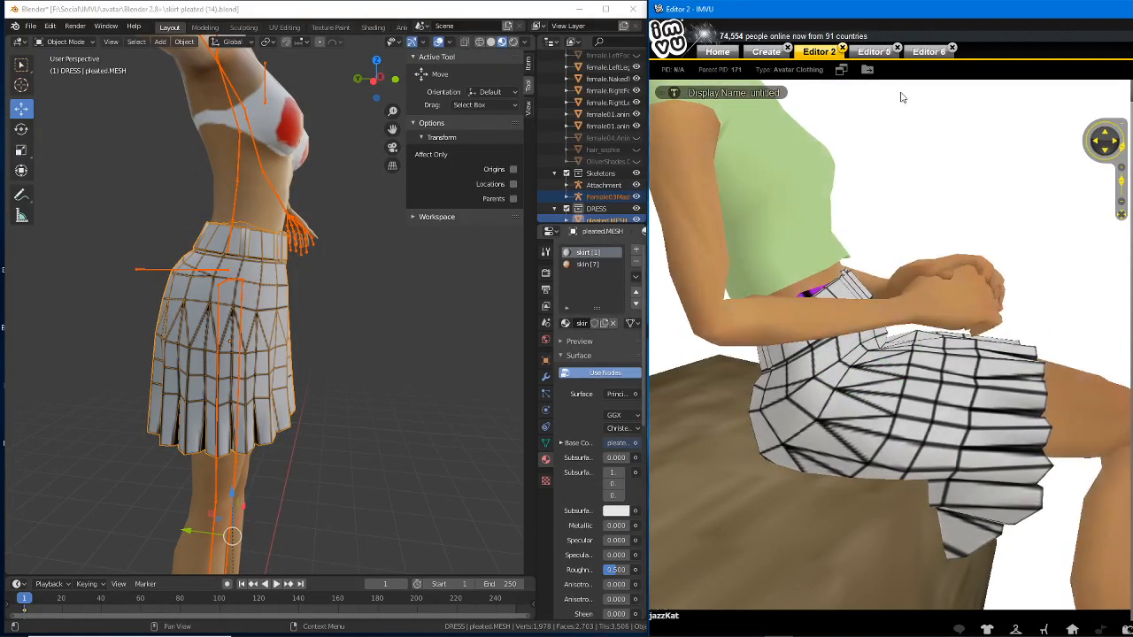
- Close the Editor 5 project and keep the seated avatar in Editor 6 in view
{"action": "left_click", "coordinate": [873, 51]}
{"action": "left_click", "coordinate": [928, 52]}
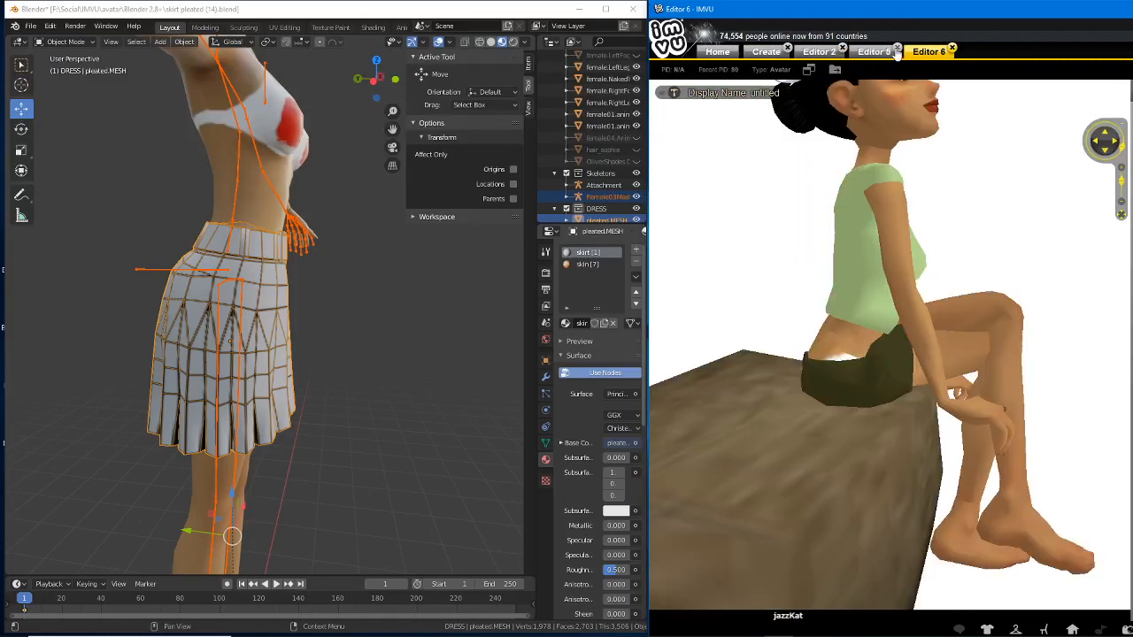
{"action": "left_click", "coordinate": [896, 49]}
{"action": "left_click", "coordinate": [1050, 365]}
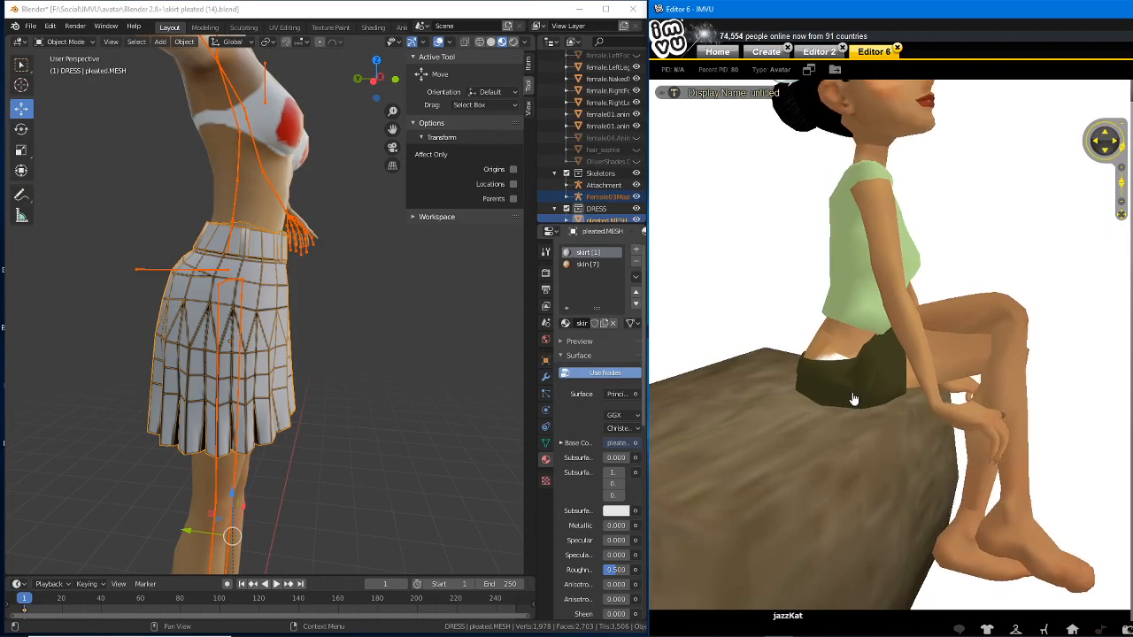
- Select the Female03MasterRoot armature in Blender and switch it to Pose Mode
{"action": "scroll", "coordinate": [268, 424], "scroll_direction": "down", "scroll_amount": 3}
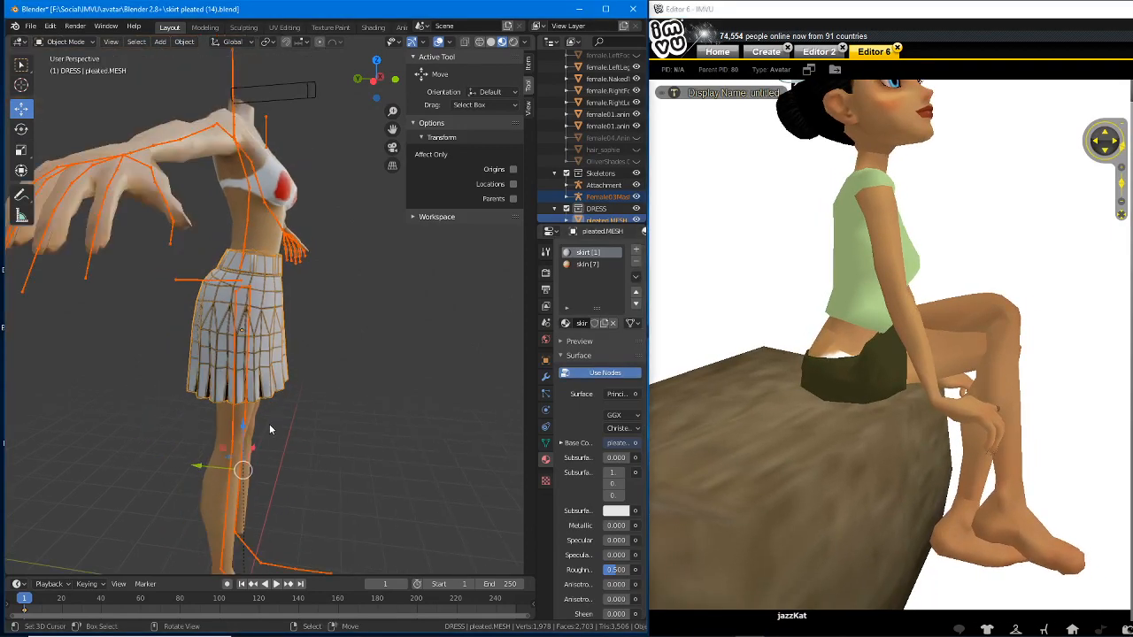
{"action": "left_click", "coordinate": [232, 473]}
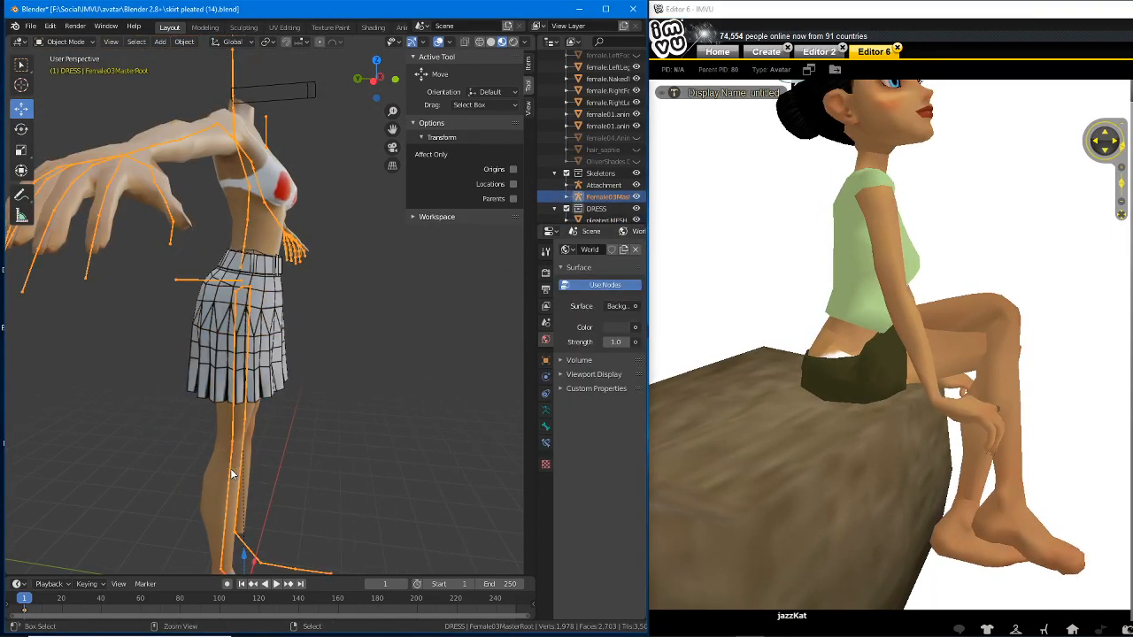
{"action": "key", "text": "ctrl+Tab"}
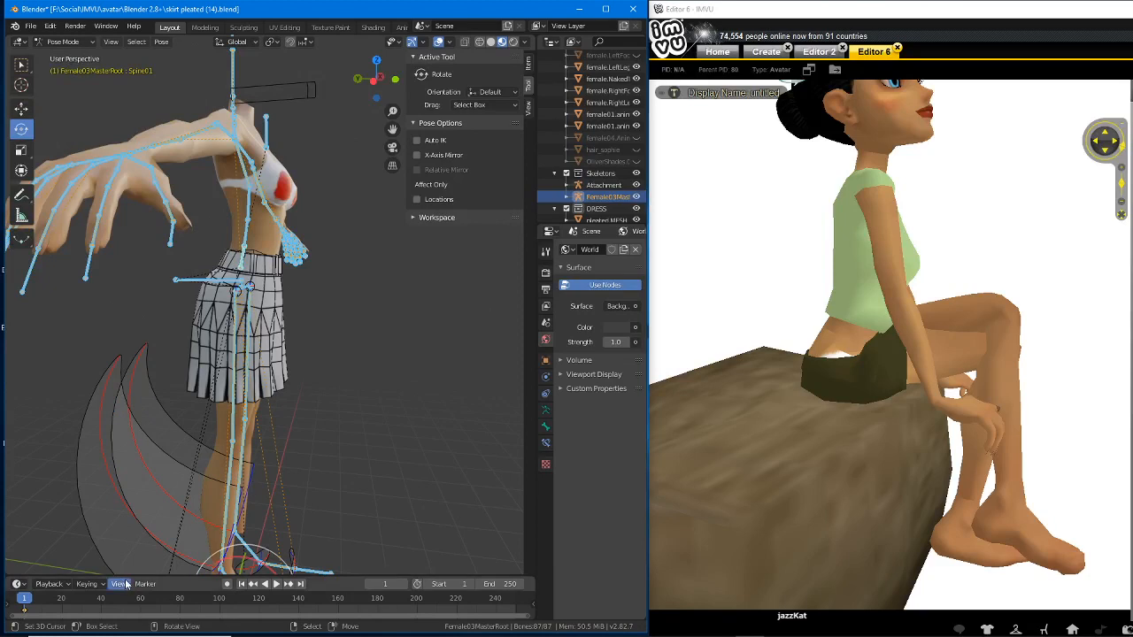
- Enlarge the timeline area, change it to the Dope Sheet's Action Editor, and expand the Summary to list the T-Pose bone channels
{"action": "left_click_drag", "start_coordinate": [146, 580], "coordinate": [146, 534]}
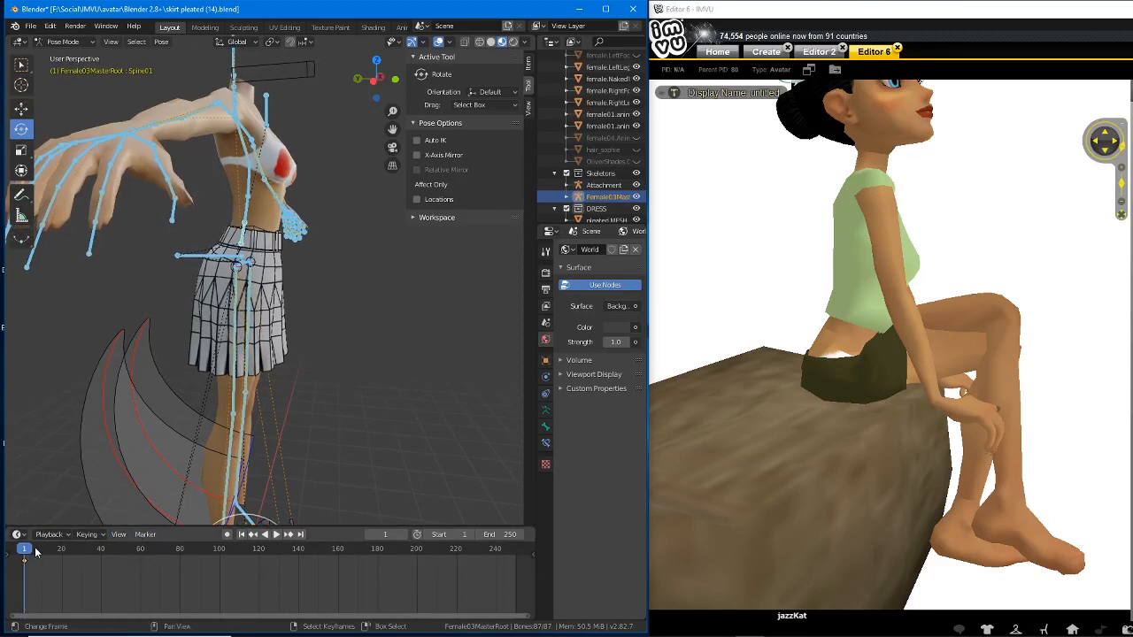
{"action": "left_click", "coordinate": [18, 534]}
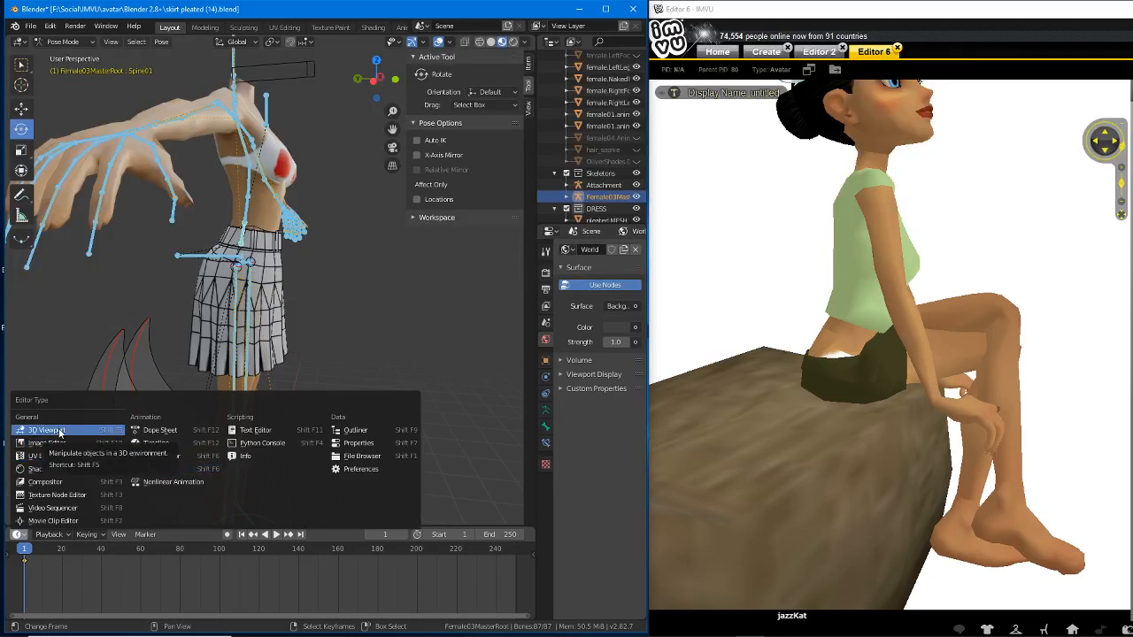
{"action": "left_click", "coordinate": [176, 429]}
{"action": "left_click", "coordinate": [64, 535]}
{"action": "left_click", "coordinate": [78, 509]}
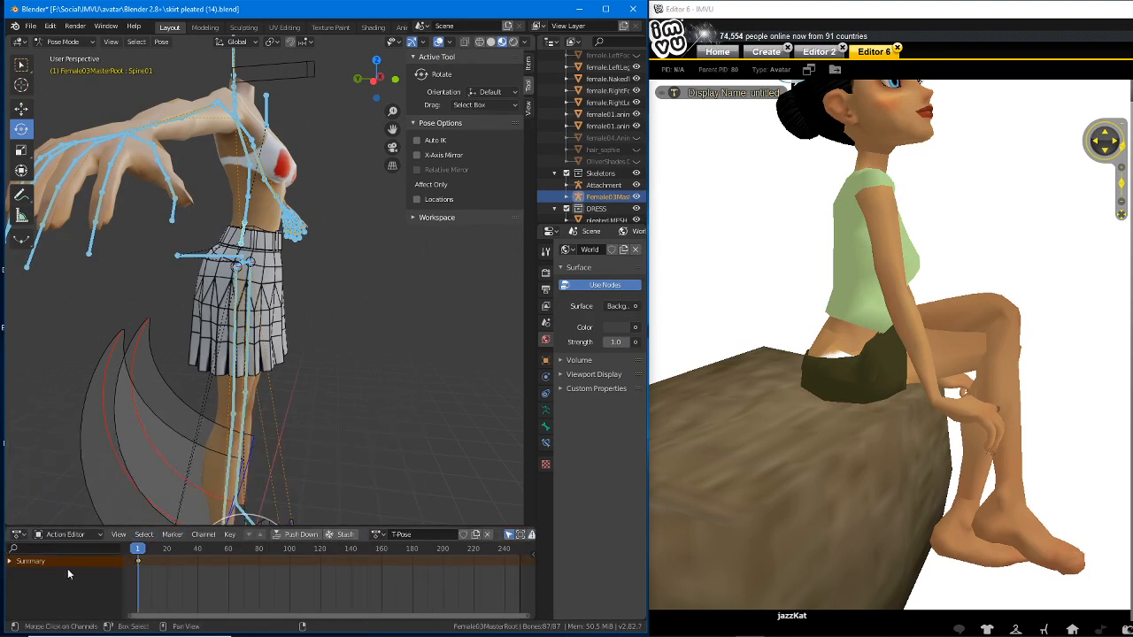
{"action": "left_click", "coordinate": [9, 561]}
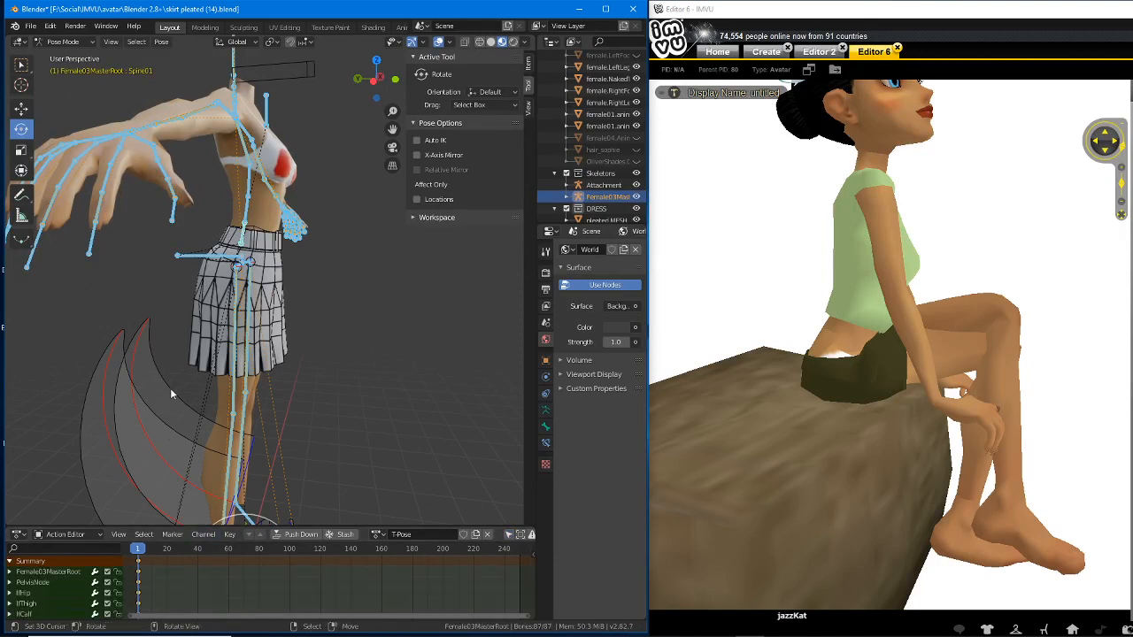
- Select both thigh bones and rotate them about -86.5° around the global X axis into a seated position
{"action": "left_click", "coordinate": [850, 441]}
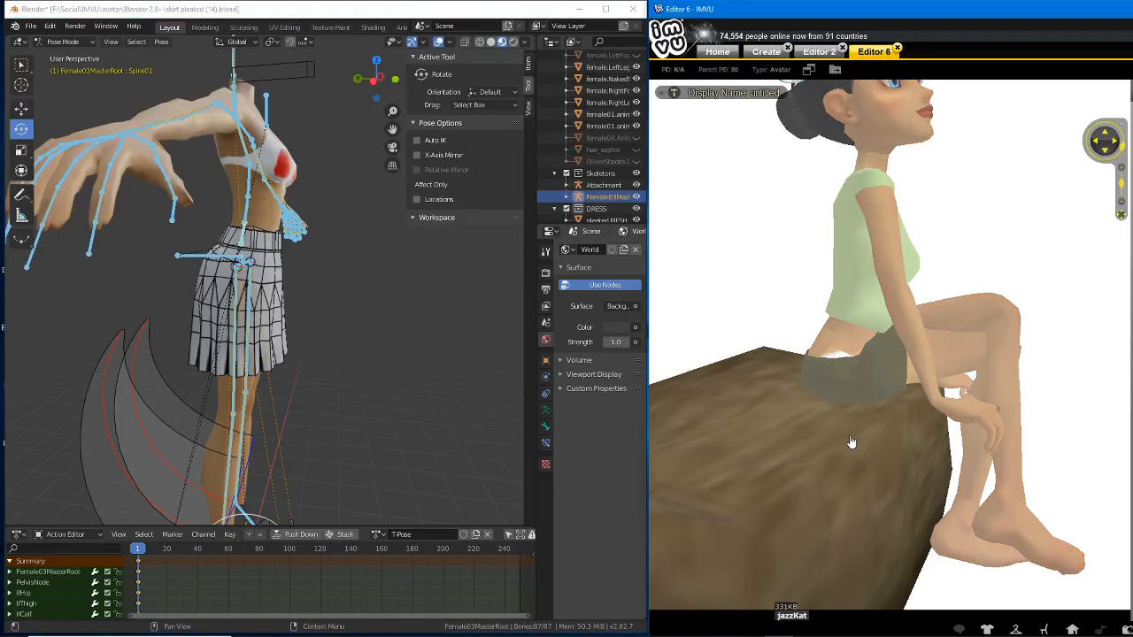
{"action": "mouse_move", "coordinate": [867, 449]}
{"action": "left_mouse_down"}
{"action": "mouse_move", "coordinate": [830, 453]}
{"action": "mouse_move", "coordinate": [875, 446]}
{"action": "mouse_move", "coordinate": [873, 435]}
{"action": "left_mouse_up"}
{"action": "left_click", "coordinate": [240, 343]}
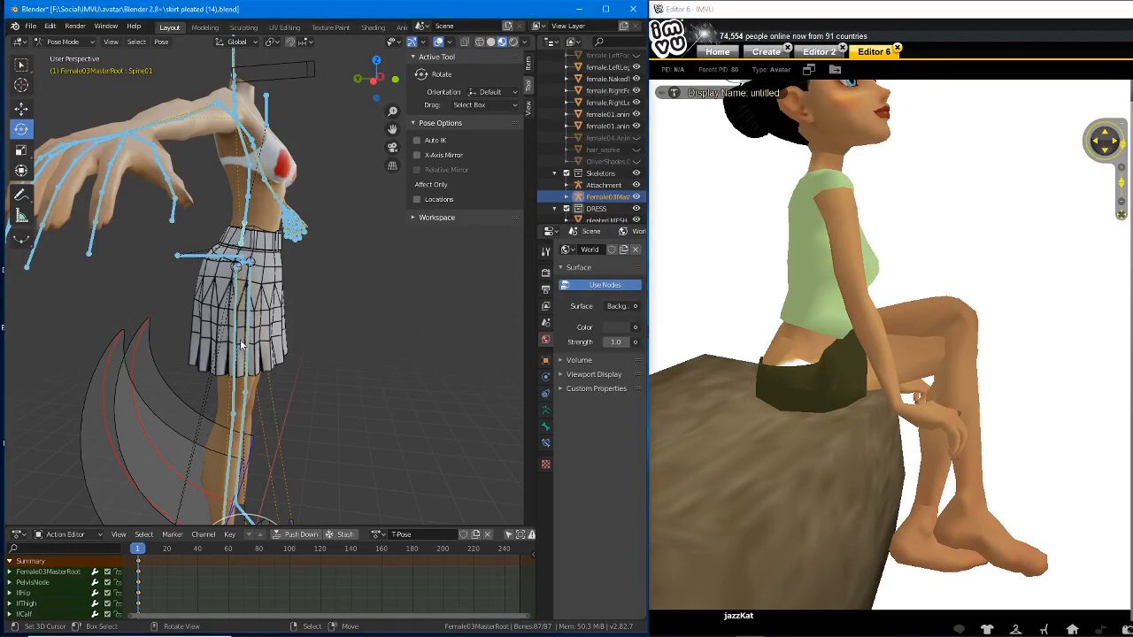
{"action": "left_click", "coordinate": [268, 381]}
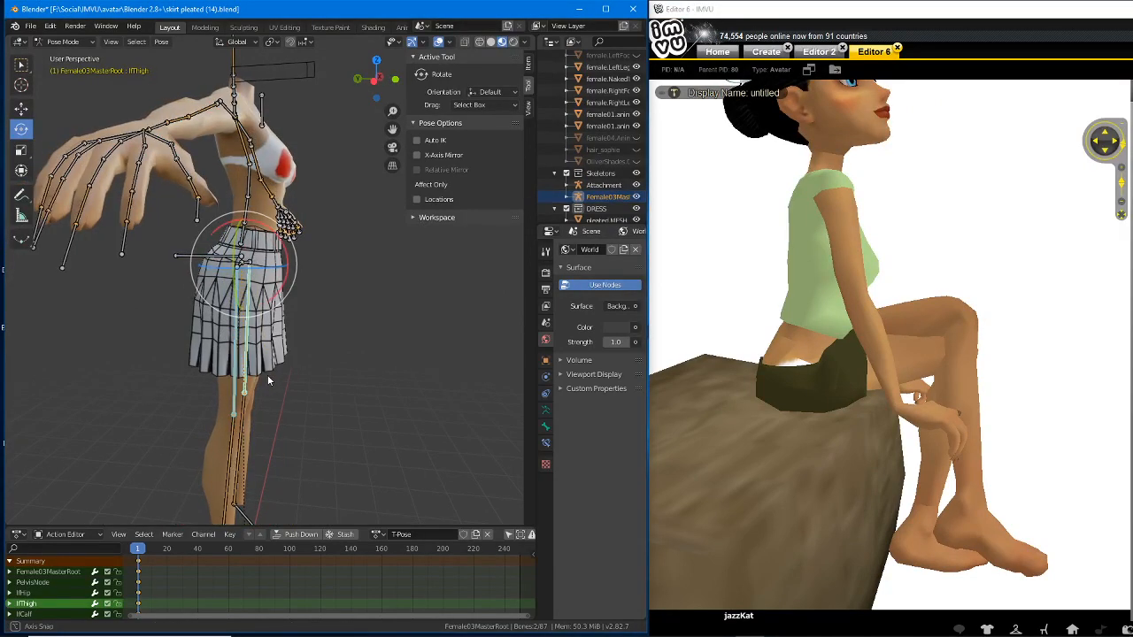
{"action": "scroll", "coordinate": [318, 384], "scroll_direction": "down", "scroll_amount": 1}
{"action": "left_click_drag", "start_coordinate": [285, 297], "coordinate": [330, 192]}
- Cross the left leg over the right by rotating lfThigh about -17.7° on global X and -19.4° on global Z
{"action": "left_click", "coordinate": [872, 409]}
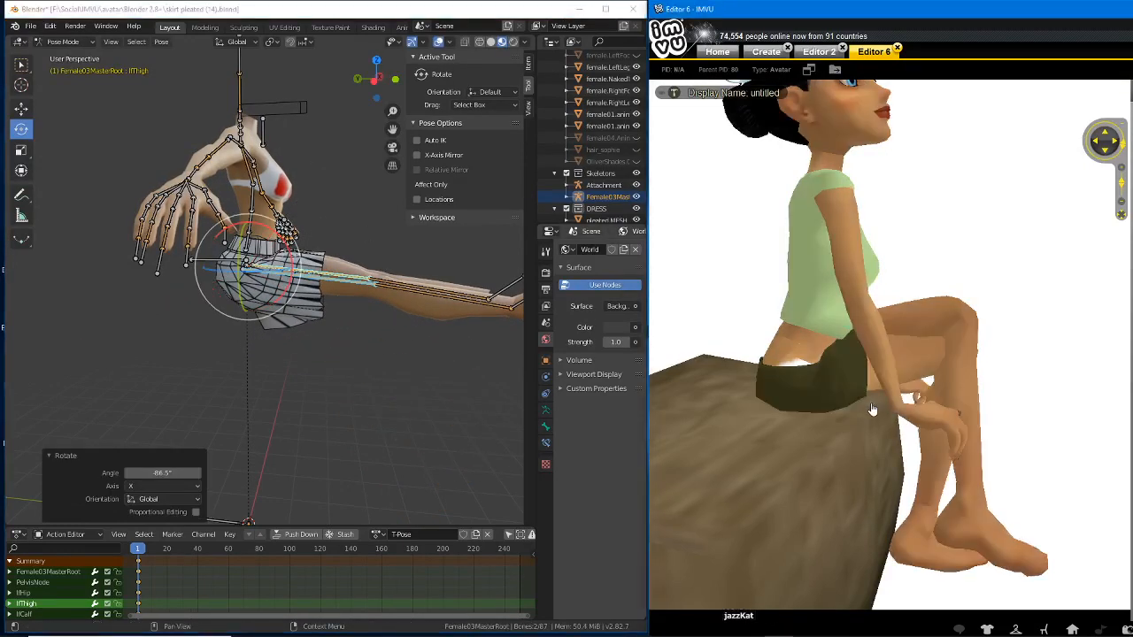
{"action": "left_click_drag", "start_coordinate": [872, 409], "coordinate": [671, 397]}
{"action": "scroll", "coordinate": [339, 240], "scroll_direction": "up", "scroll_amount": 2}
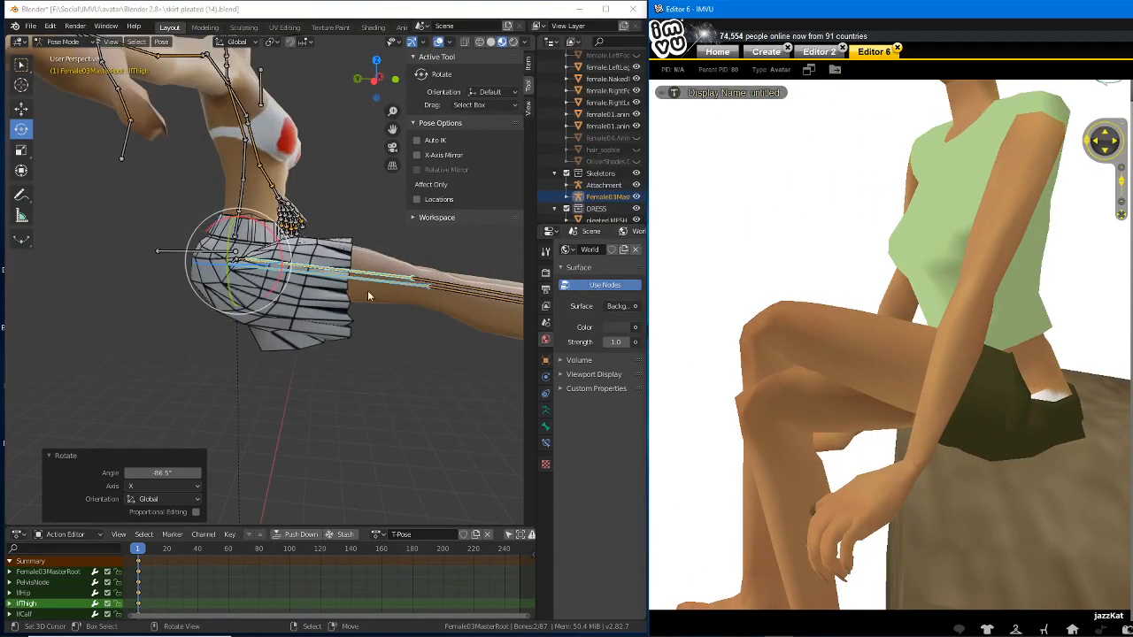
{"action": "mouse_move", "coordinate": [368, 290]}
{"action": "middle_mouse_down"}
{"action": "mouse_move", "coordinate": [343, 299]}
{"action": "mouse_move", "coordinate": [364, 307]}
{"action": "middle_mouse_up"}
{"action": "right_click", "coordinate": [342, 300]}
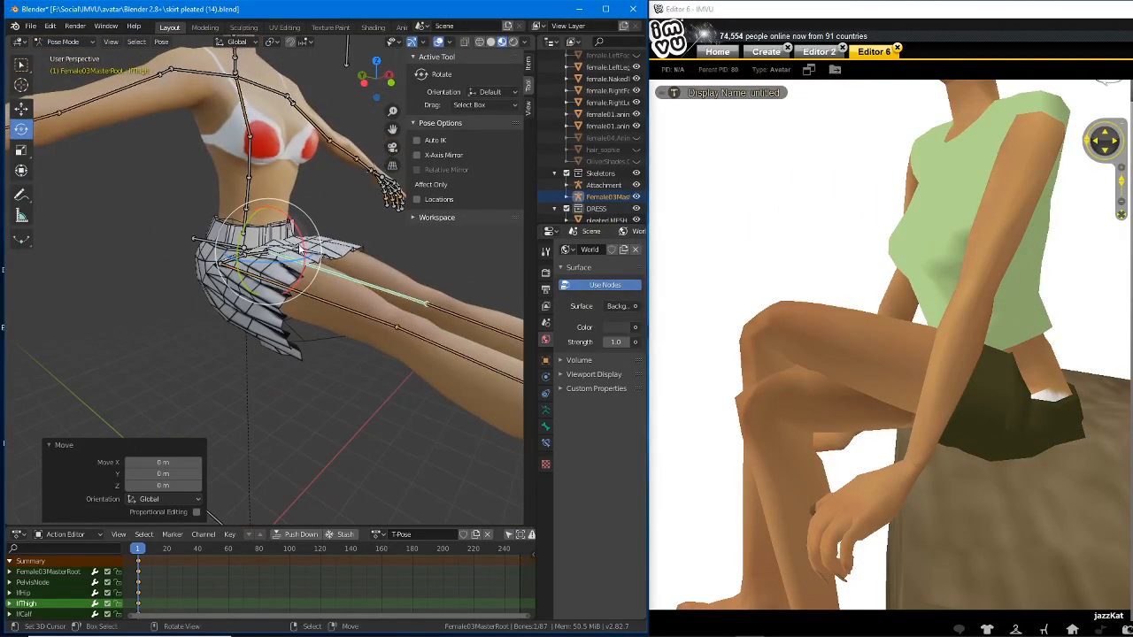
{"action": "left_click_drag", "start_coordinate": [303, 250], "coordinate": [306, 233]}
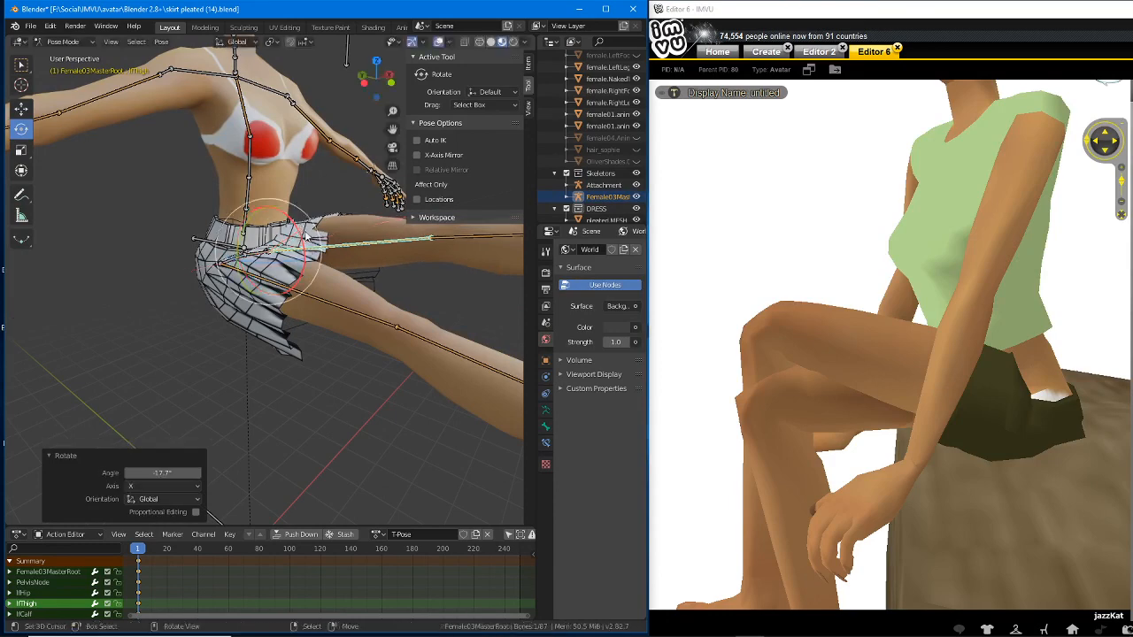
{"action": "middle_click_drag", "start_coordinate": [440, 359], "coordinate": [347, 324]}
{"action": "left_click_drag", "start_coordinate": [328, 261], "coordinate": [310, 265]}
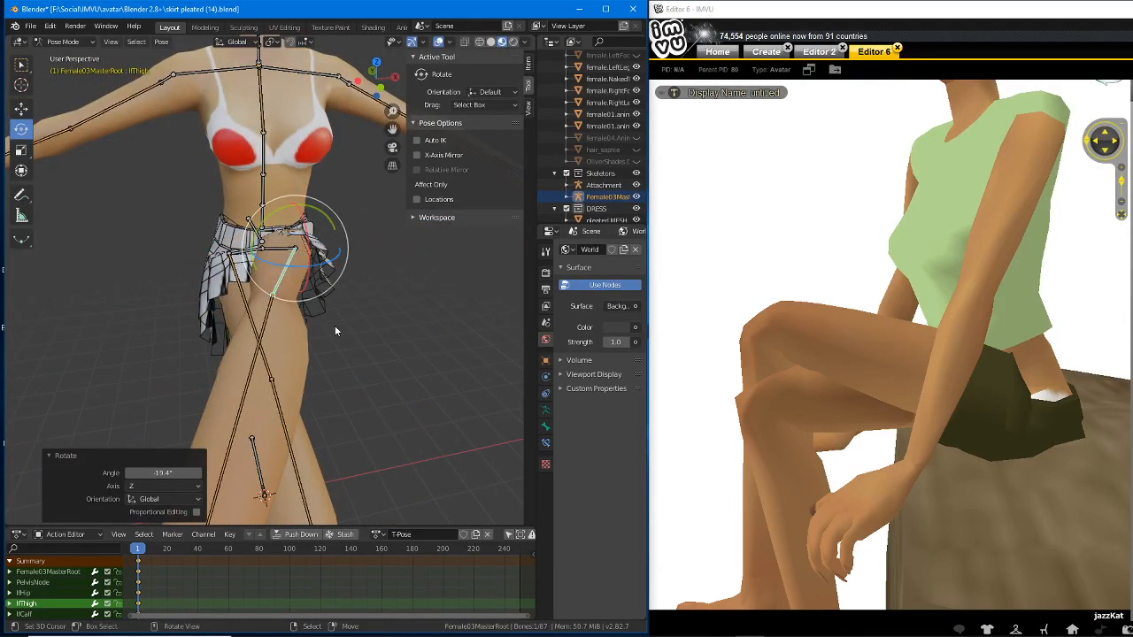
{"action": "middle_click_drag", "start_coordinate": [294, 380], "coordinate": [359, 383]}
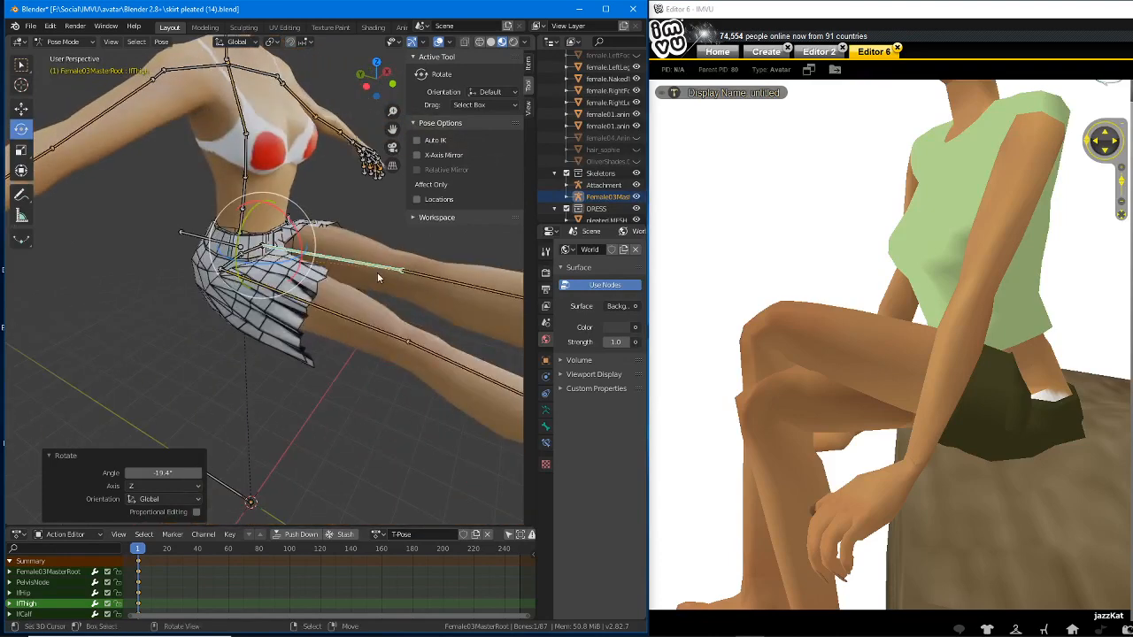
- Set the transform orientation to Local and bend the left calf bone about 93.3° around its X axis
{"action": "left_click", "coordinate": [428, 275]}
{"action": "left_click", "coordinate": [232, 272]}
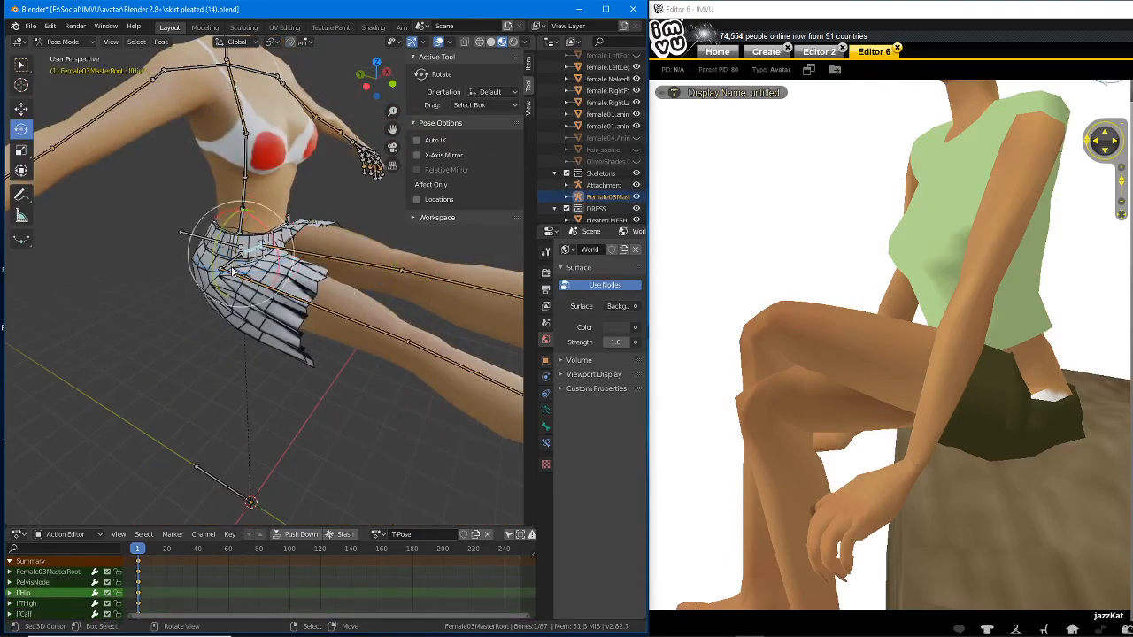
{"action": "middle_click_drag", "start_coordinate": [256, 333], "coordinate": [384, 237]}
{"action": "left_click", "coordinate": [362, 308]}
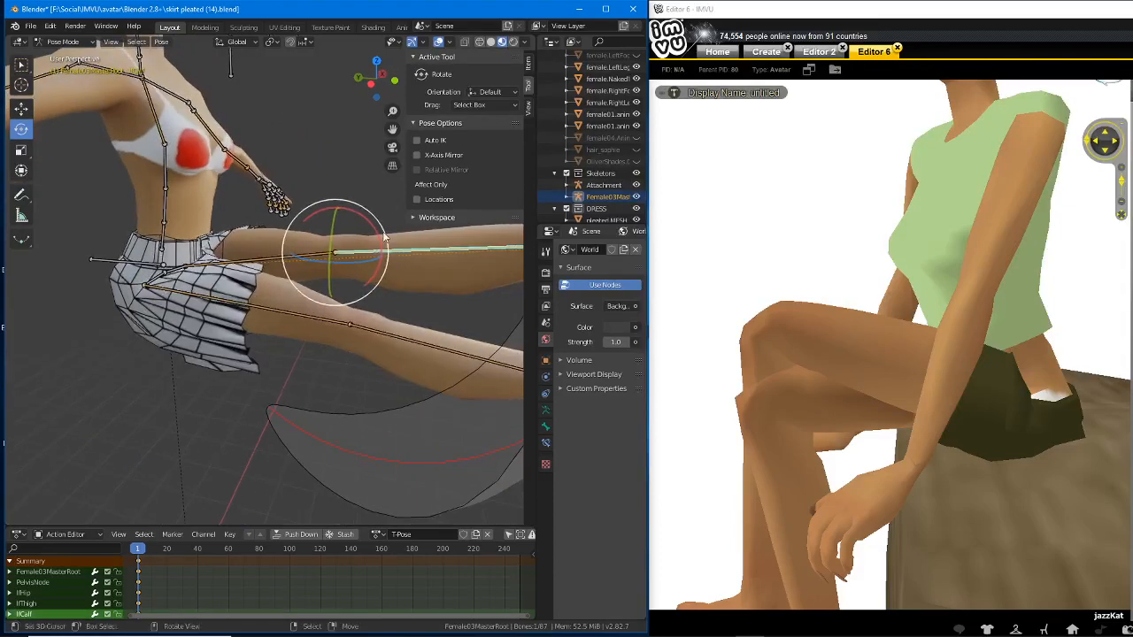
{"action": "left_click", "coordinate": [237, 43]}
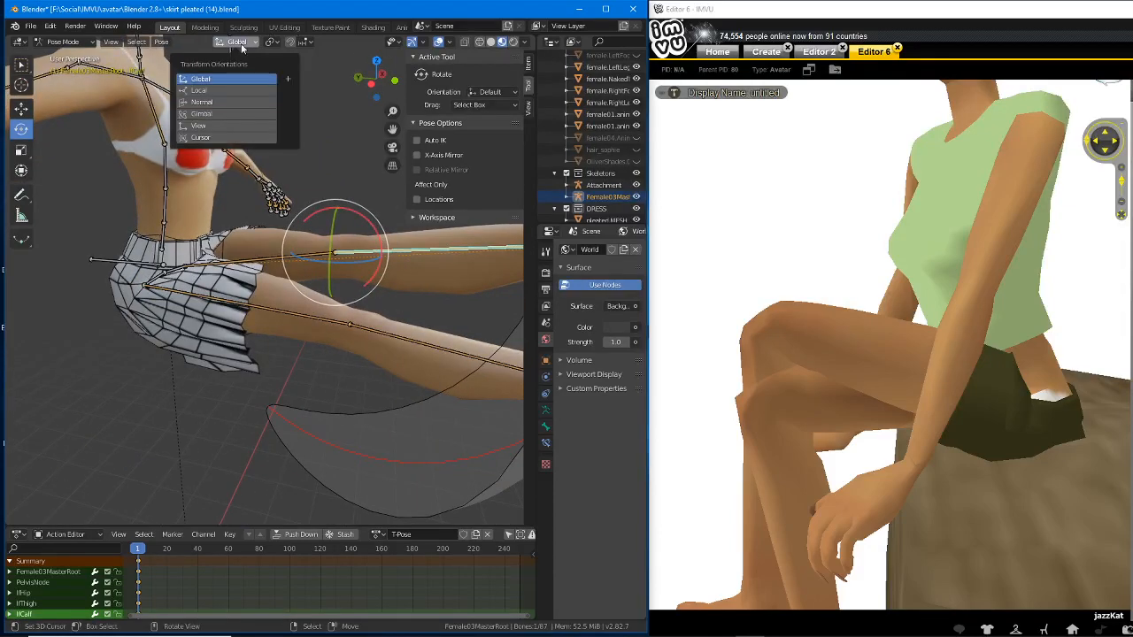
{"action": "left_click", "coordinate": [233, 91]}
{"action": "key", "text": "r"}
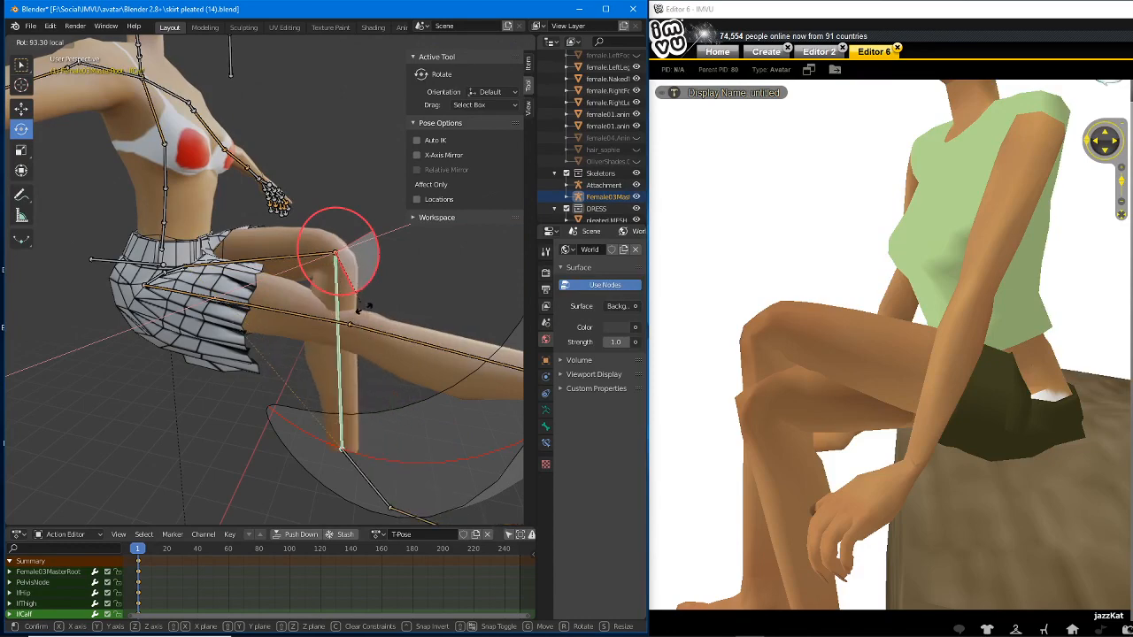
{"action": "left_click_drag", "start_coordinate": [363, 307], "coordinate": [364, 307]}
{"action": "middle_click_drag", "start_coordinate": [363, 308], "coordinate": [305, 310]}
- Show the IMVU sitting pose and the Blender figure from the front for comparison, and select the right hip bone
{"action": "left_click_drag", "start_coordinate": [797, 354], "coordinate": [1018, 478]}
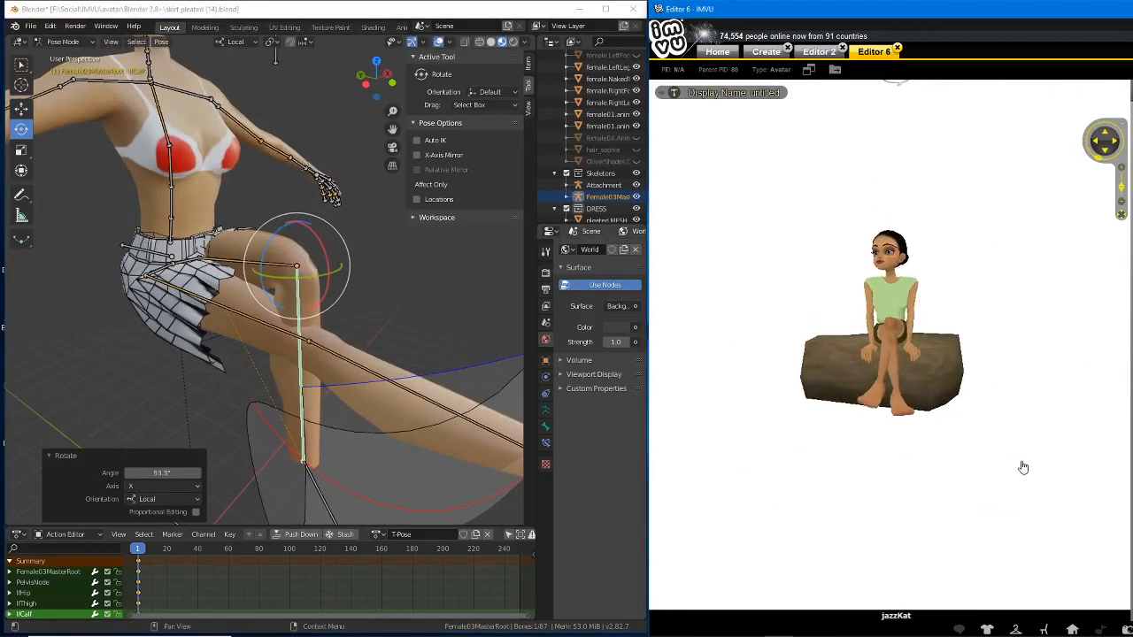
{"action": "scroll", "coordinate": [1023, 467], "scroll_direction": "up", "scroll_amount": 5}
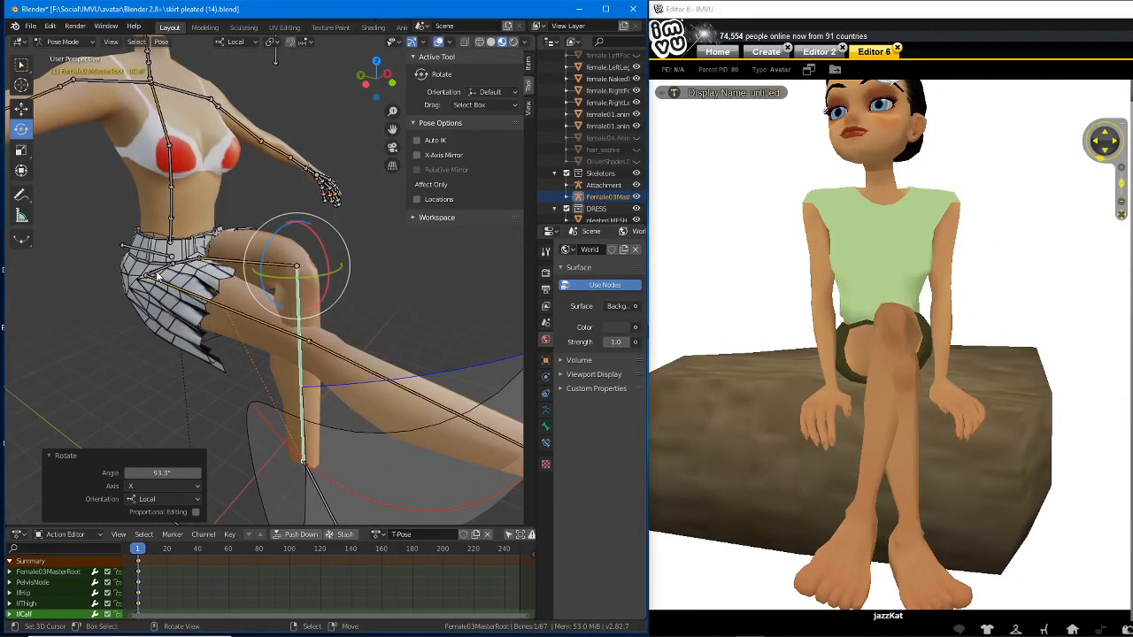
{"action": "right_click", "coordinate": [182, 263]}
{"action": "middle_click_drag", "start_coordinate": [412, 370], "coordinate": [337, 403]}
{"action": "middle_click_drag", "start_coordinate": [269, 291], "coordinate": [422, 395], "text": "shift"}
{"action": "scroll", "coordinate": [336, 316], "scroll_direction": "up", "scroll_amount": 3}
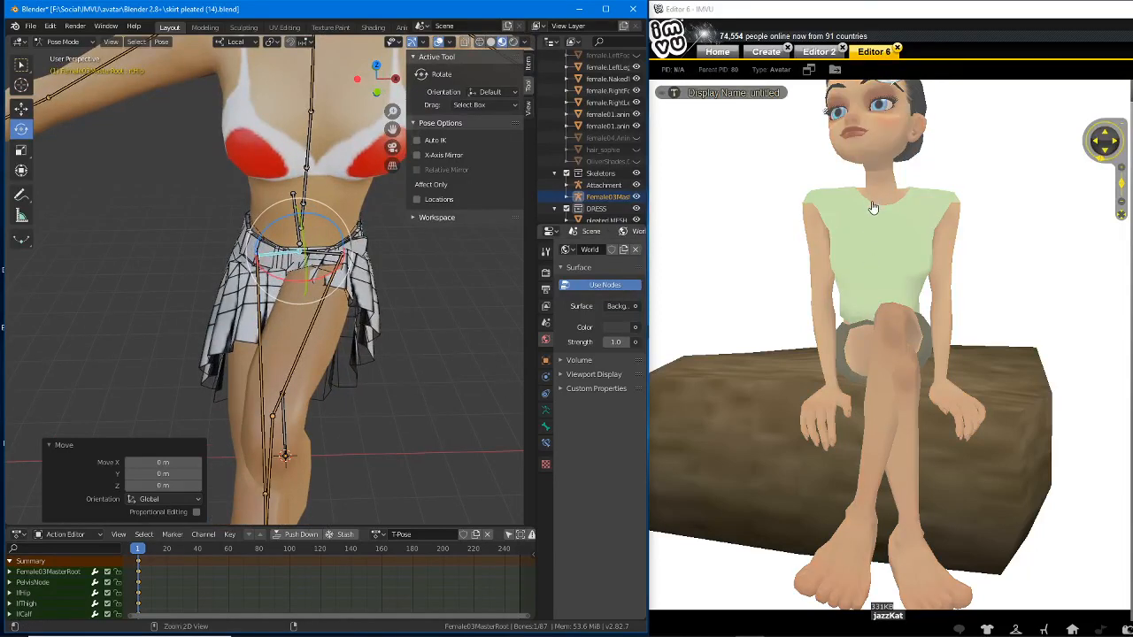
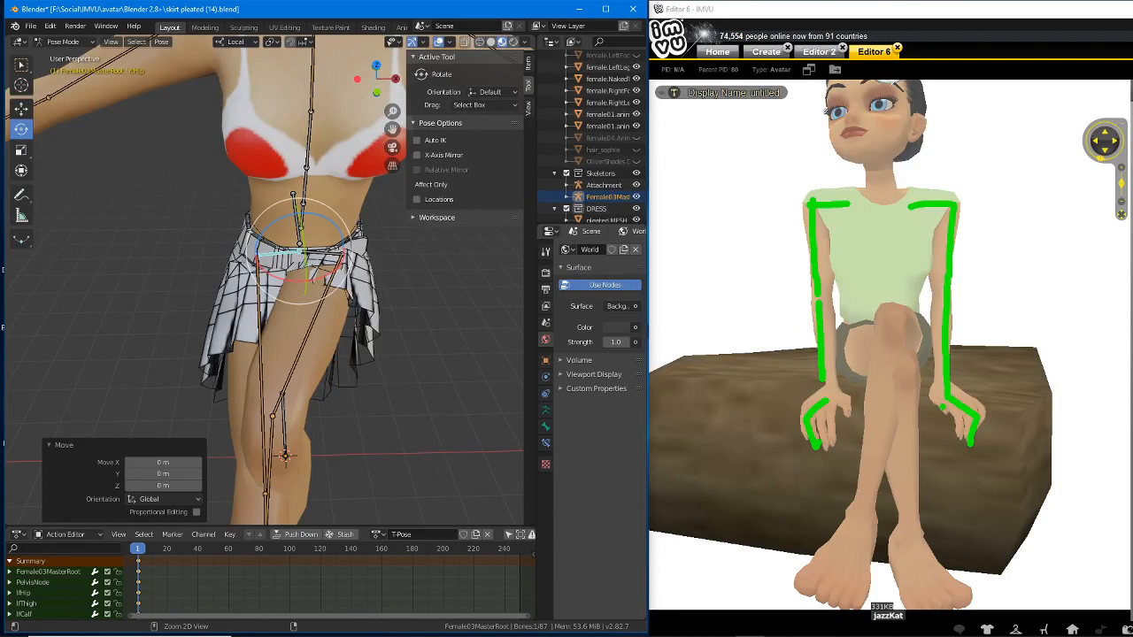
{"action": "key", "text": "Escape"}
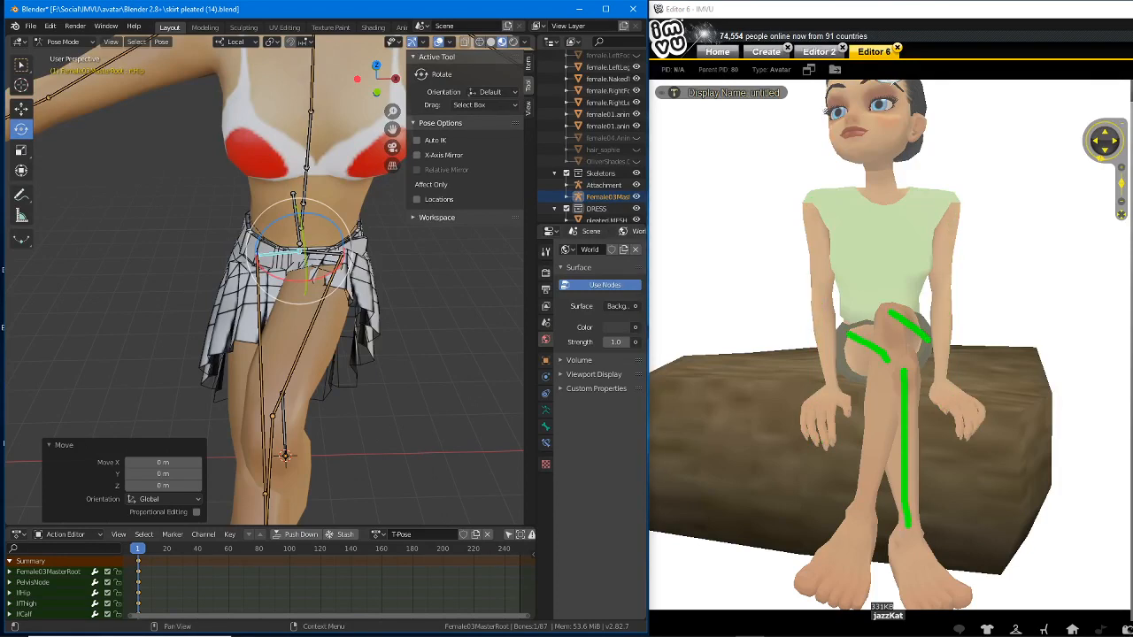
{"action": "left_click_drag", "start_coordinate": [891, 314], "coordinate": [853, 574]}
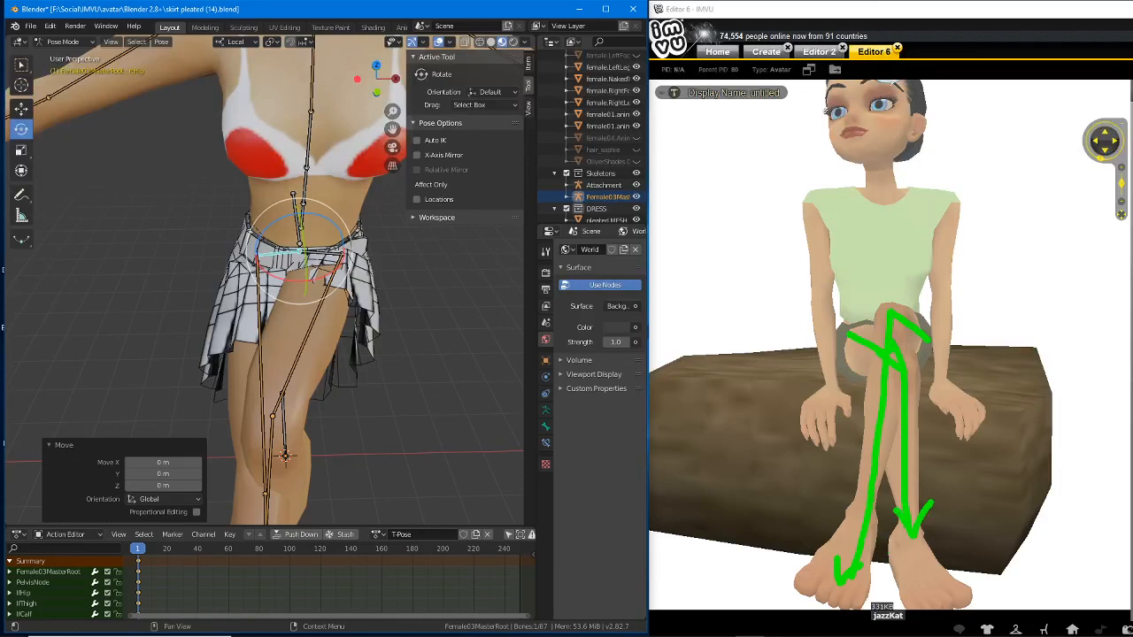
{"action": "key", "text": "Escape"}
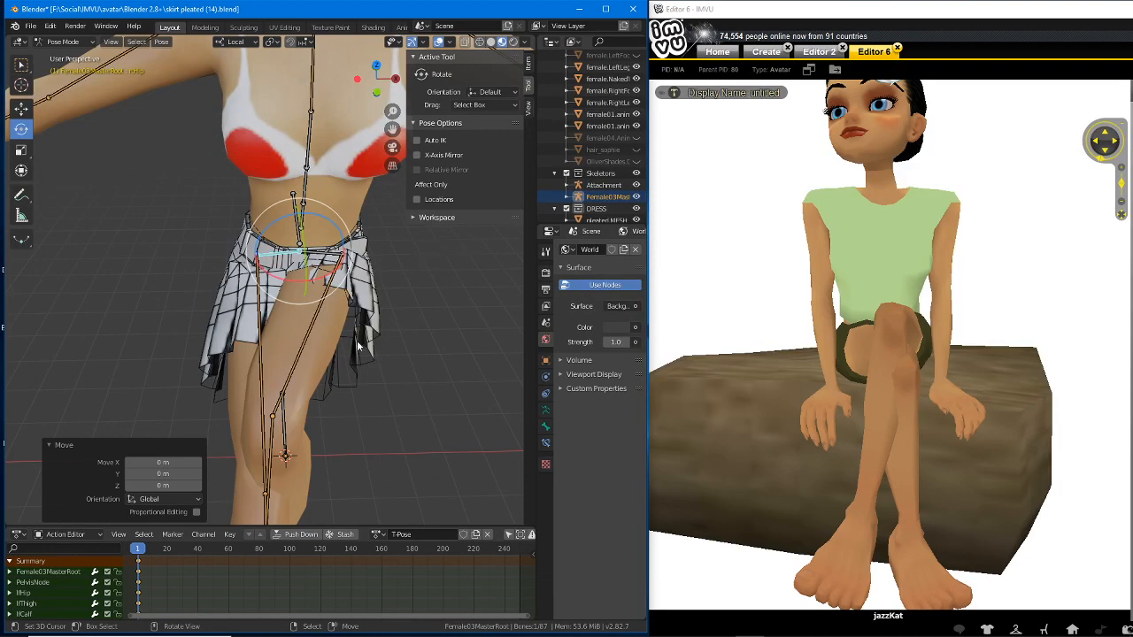
- Adjust the right hip bone's rotation and tilt the left calf bone about -9.7° around its local Z axis
{"action": "middle_click_drag", "start_coordinate": [322, 384], "coordinate": [341, 272]}
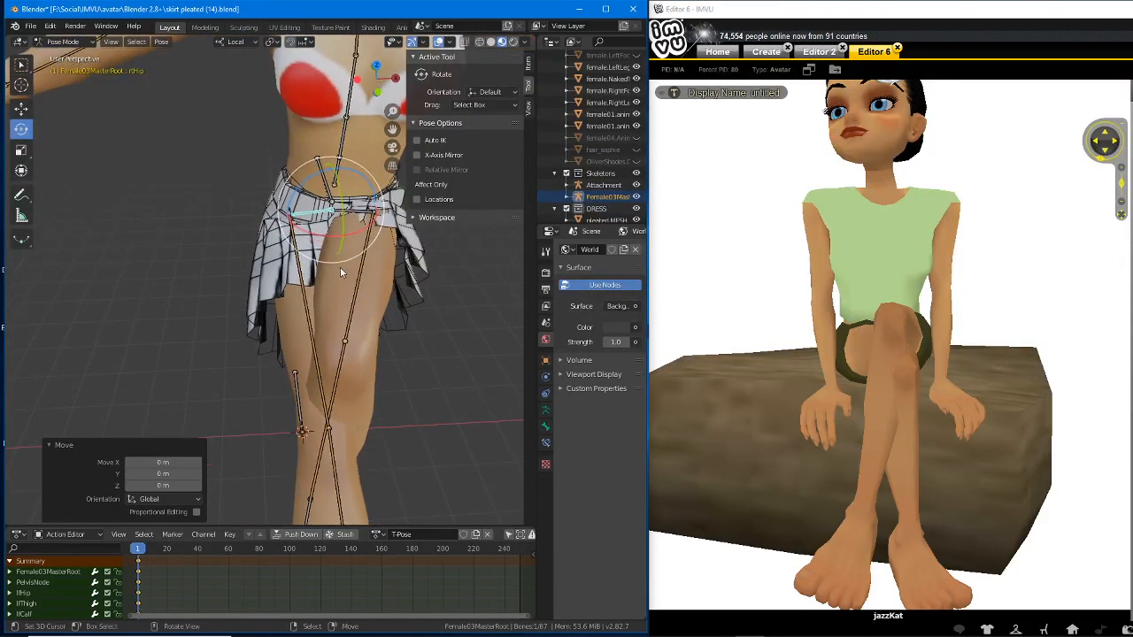
{"action": "left_click_drag", "start_coordinate": [319, 240], "coordinate": [329, 235]}
{"action": "middle_click_drag", "start_coordinate": [436, 337], "coordinate": [275, 223]}
{"action": "left_click", "coordinate": [235, 292]}
{"action": "left_click_drag", "start_coordinate": [276, 223], "coordinate": [292, 265]}
{"action": "middle_click_drag", "start_coordinate": [292, 265], "coordinate": [368, 244]}
{"action": "left_click_drag", "start_coordinate": [364, 201], "coordinate": [357, 194]}
{"action": "middle_click_drag", "start_coordinate": [357, 194], "coordinate": [269, 271]}
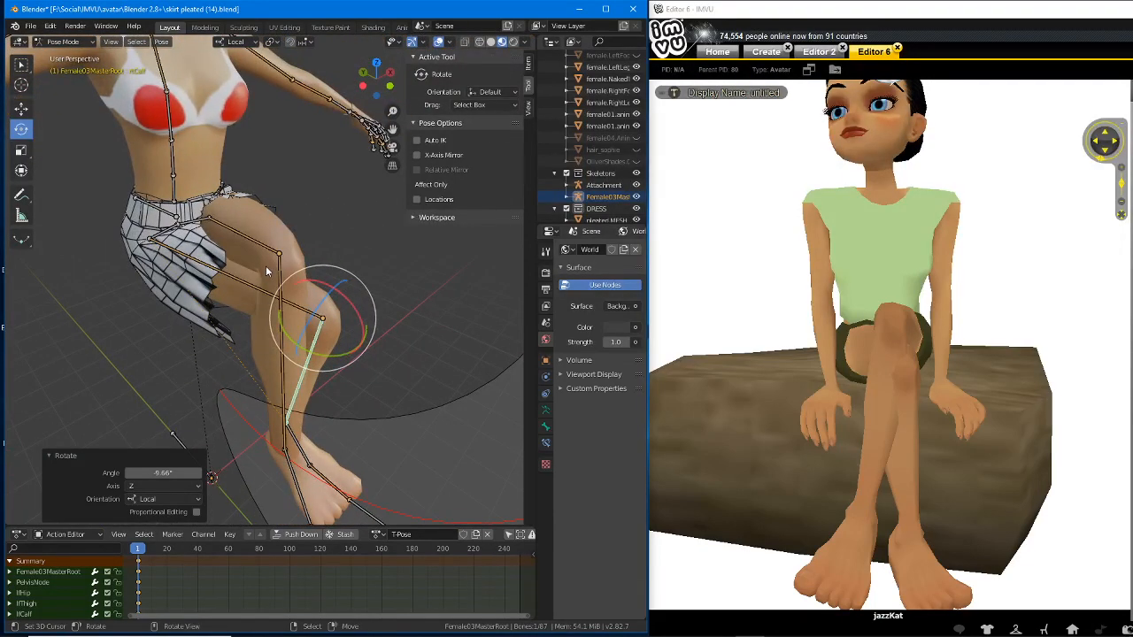
- Clear the right hip bone's rotation and rotate rtThigh about -12.8° around its local Z axis
{"action": "right_click", "coordinate": [166, 233]}
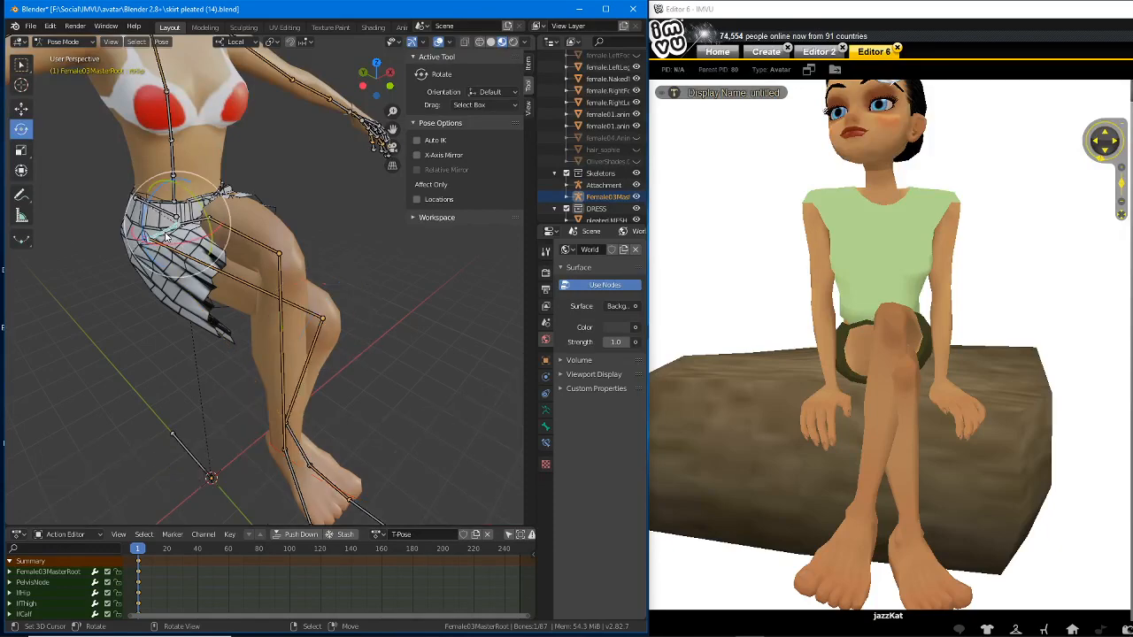
{"action": "key", "text": "alt+r"}
{"action": "middle_click_drag", "start_coordinate": [184, 263], "coordinate": [124, 264]}
{"action": "right_click", "coordinate": [231, 265]}
{"action": "mouse_move", "coordinate": [230, 267]}
{"action": "middle_mouse_down"}
{"action": "mouse_move", "coordinate": [228, 296]}
{"action": "mouse_move", "coordinate": [215, 252]}
{"action": "middle_mouse_up"}
{"action": "key", "text": "r"}
{"action": "key", "text": "z"}
{"action": "key", "text": "z"}
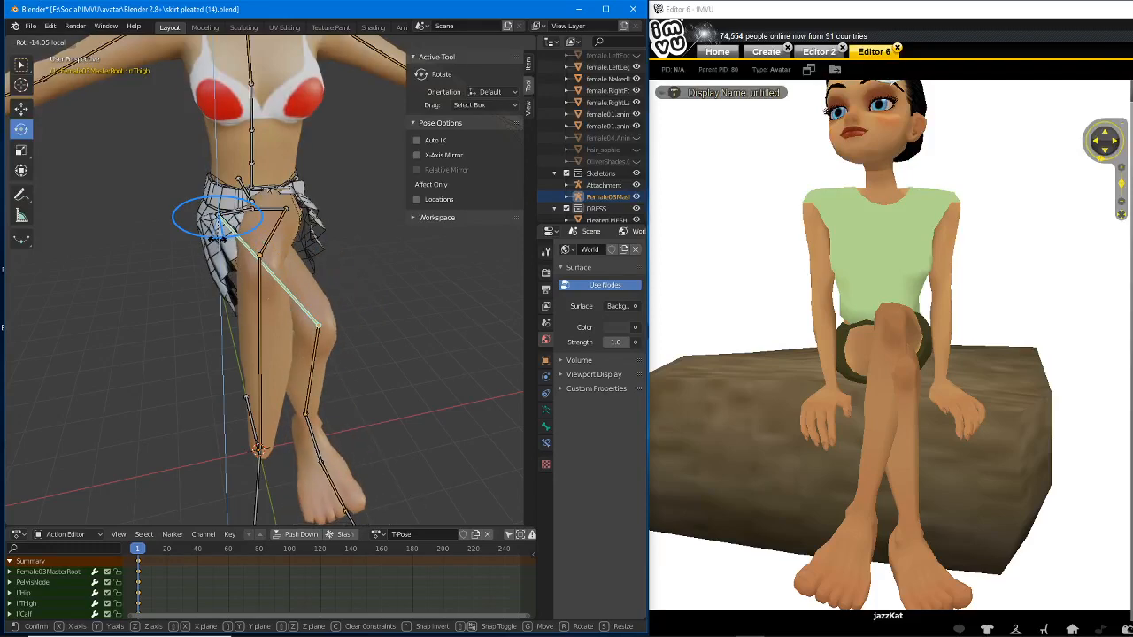
{"action": "left_click", "coordinate": [220, 228]}
- Examine the skirt's deformation around the right hip from the side, and view the seated IMVU avatar from the same side
{"action": "middle_click_drag", "start_coordinate": [219, 228], "coordinate": [241, 266]}
{"action": "scroll", "coordinate": [245, 277], "scroll_direction": "up", "scroll_amount": 3}
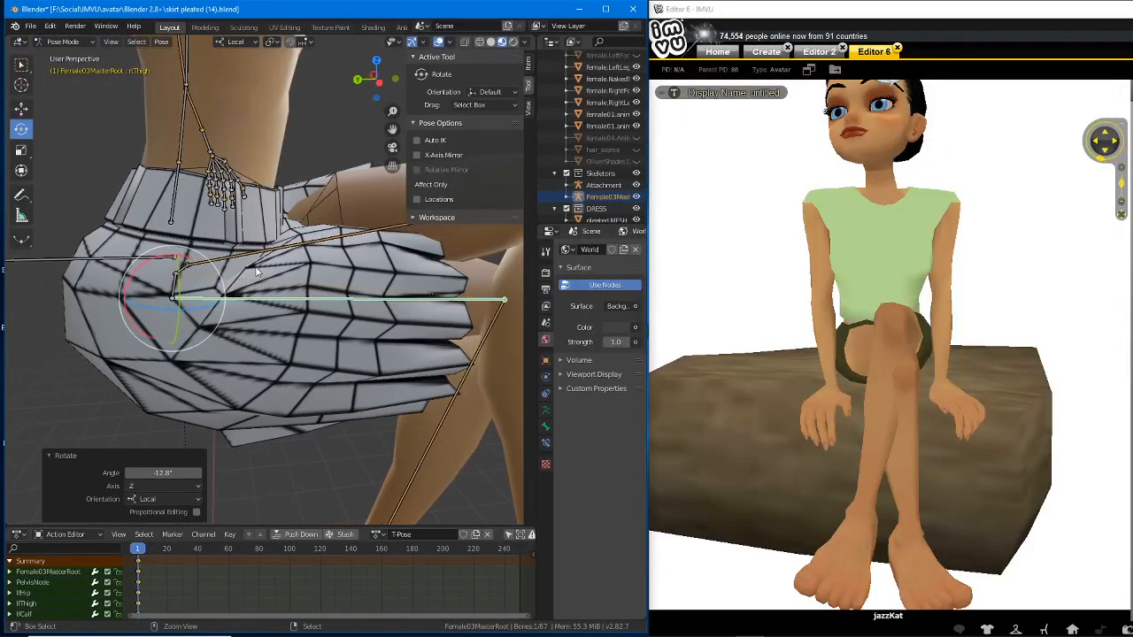
{"action": "mouse_move", "coordinate": [239, 264]}
{"action": "left_mouse_down"}
{"action": "mouse_move", "coordinate": [284, 341]}
{"action": "mouse_move", "coordinate": [214, 257]}
{"action": "left_mouse_up"}
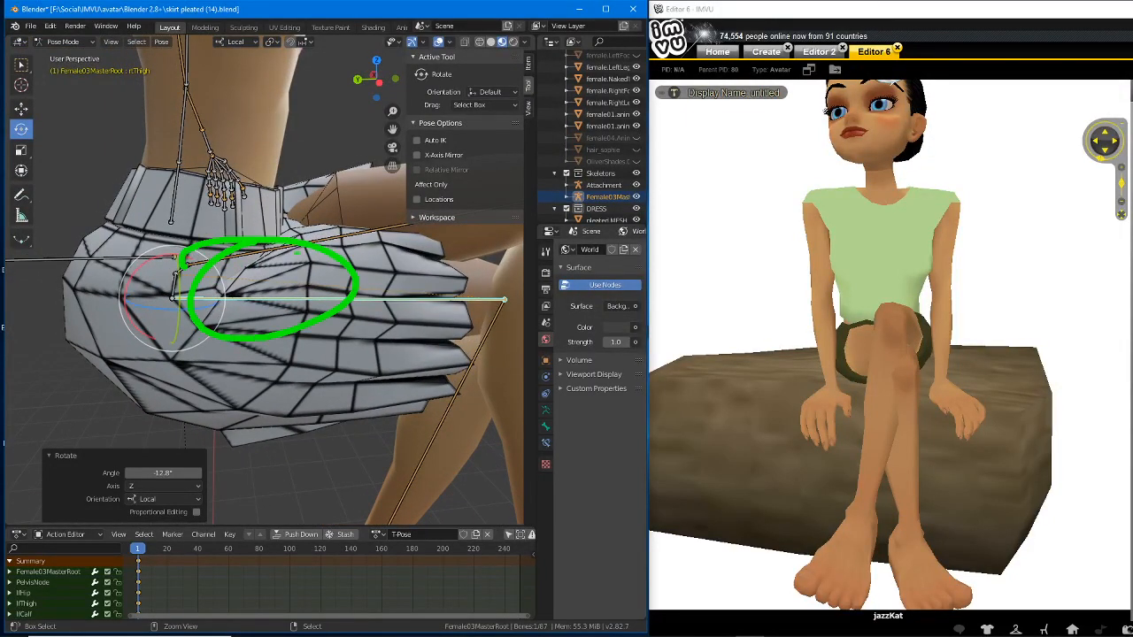
{"action": "key", "text": "Escape"}
{"action": "mouse_move", "coordinate": [322, 324]}
{"action": "middle_mouse_down"}
{"action": "mouse_move", "coordinate": [279, 326]}
{"action": "mouse_move", "coordinate": [301, 314]}
{"action": "middle_mouse_up"}
{"action": "left_click_drag", "start_coordinate": [703, 361], "coordinate": [928, 372]}
{"action": "scroll", "coordinate": [928, 372], "scroll_direction": "up", "scroll_amount": 5}
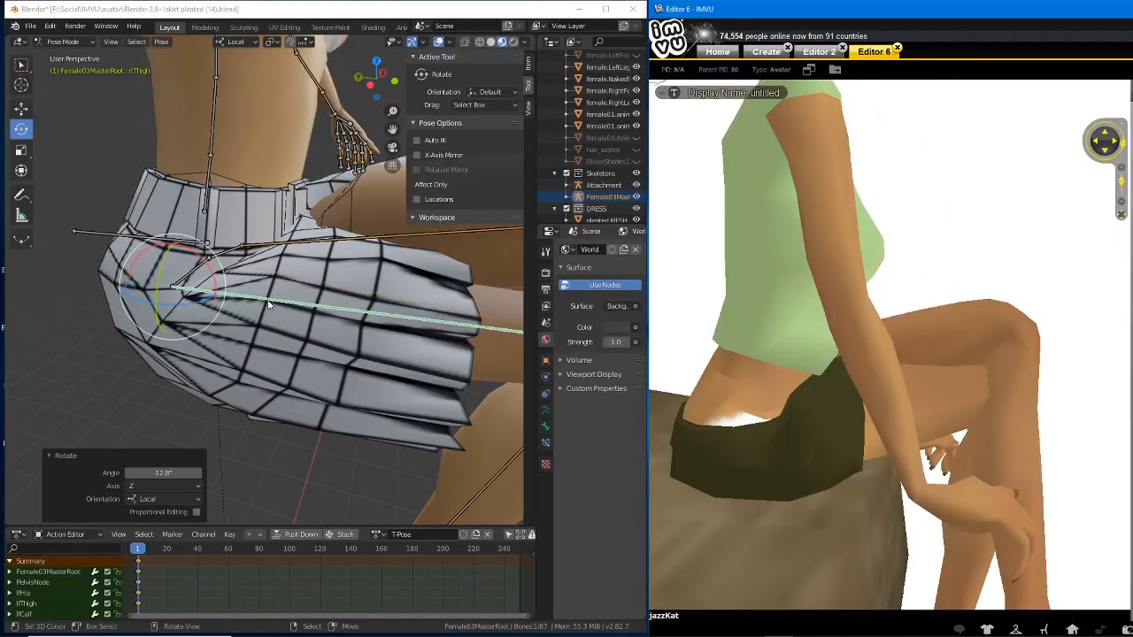
{"action": "middle_click_drag", "start_coordinate": [269, 308], "coordinate": [197, 271]}
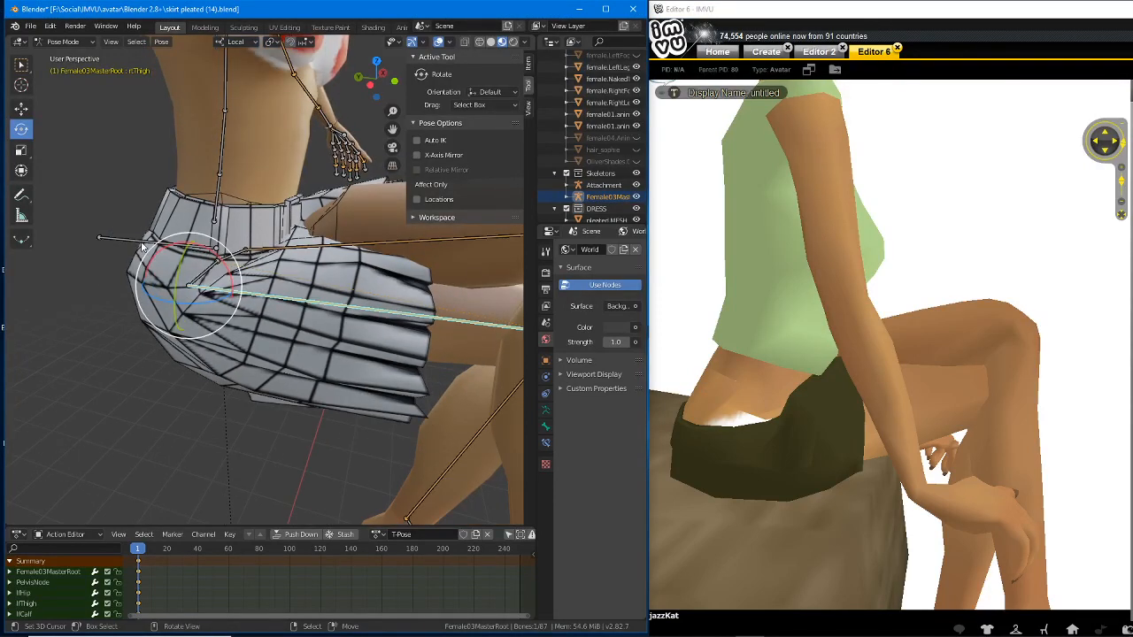
- Select the PelvisNode, right hip and rtThigh bones together and examine how the skirt follows them at the hip
{"action": "left_click", "coordinate": [169, 248]}
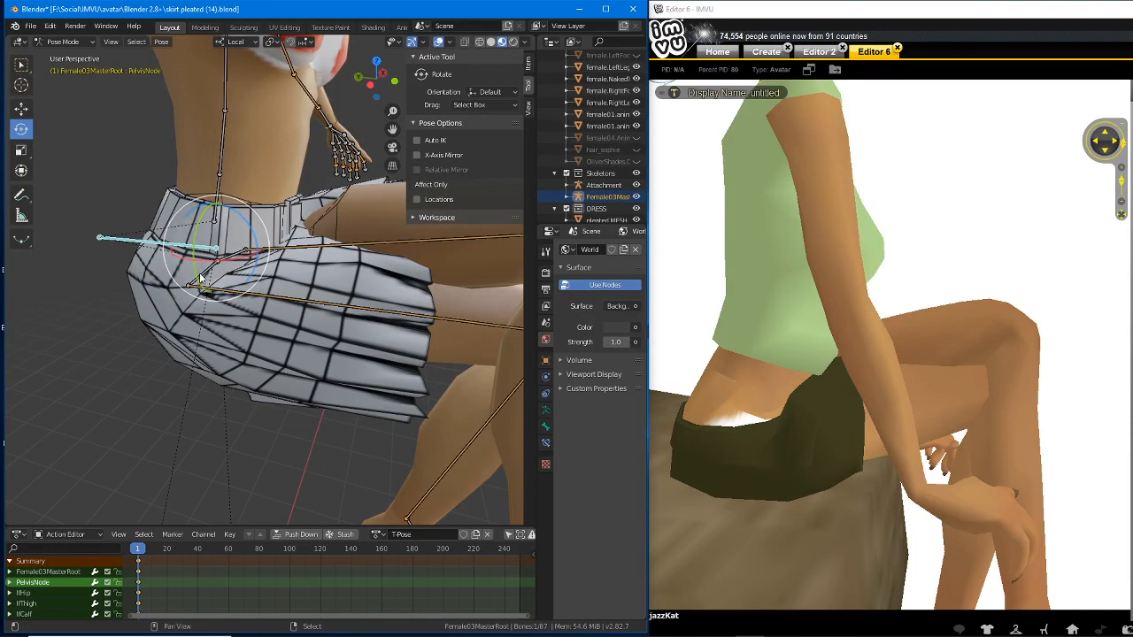
{"action": "left_click", "coordinate": [263, 302]}
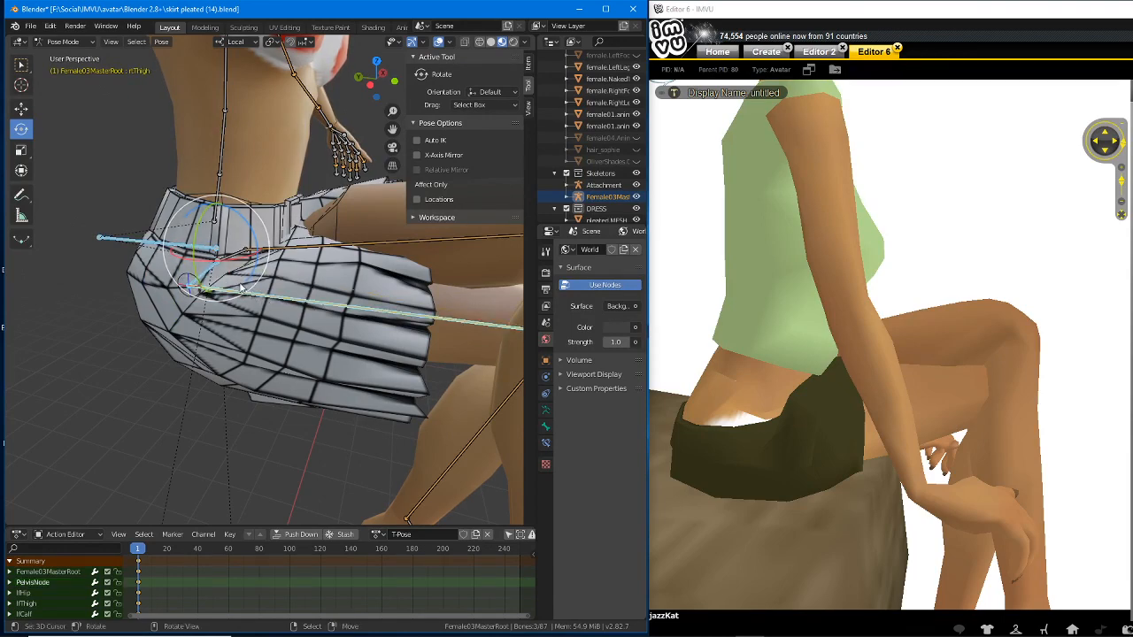
{"action": "middle_click_drag", "start_coordinate": [263, 302], "coordinate": [244, 271]}
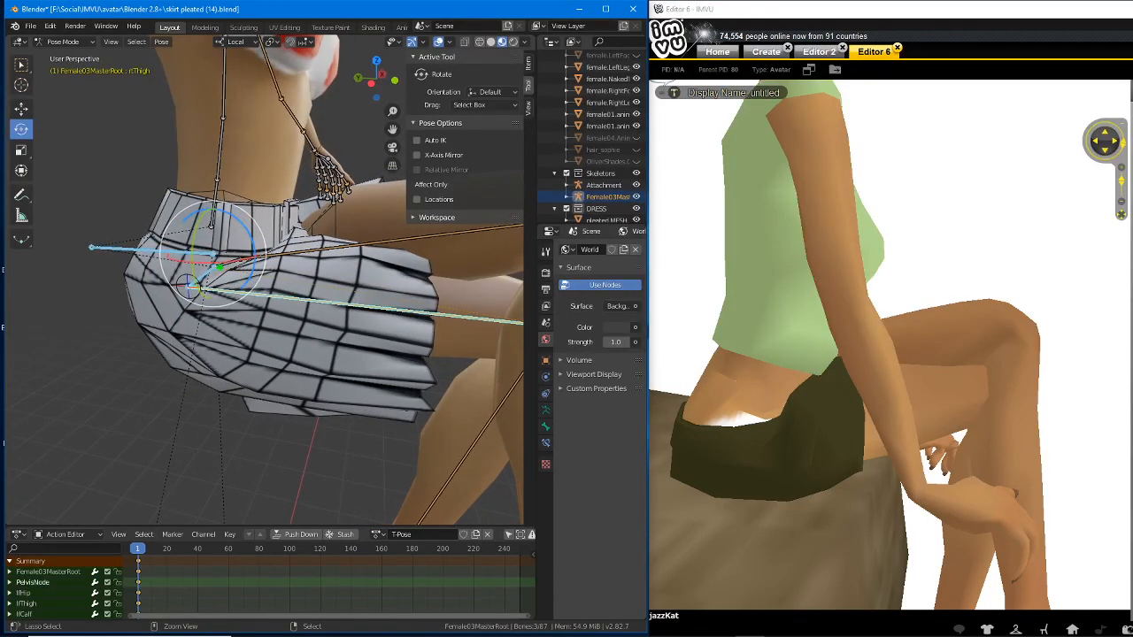
{"action": "mouse_move", "coordinate": [221, 232]}
{"action": "left_mouse_down"}
{"action": "mouse_move", "coordinate": [155, 337]}
{"action": "mouse_move", "coordinate": [270, 235]}
{"action": "left_mouse_up"}
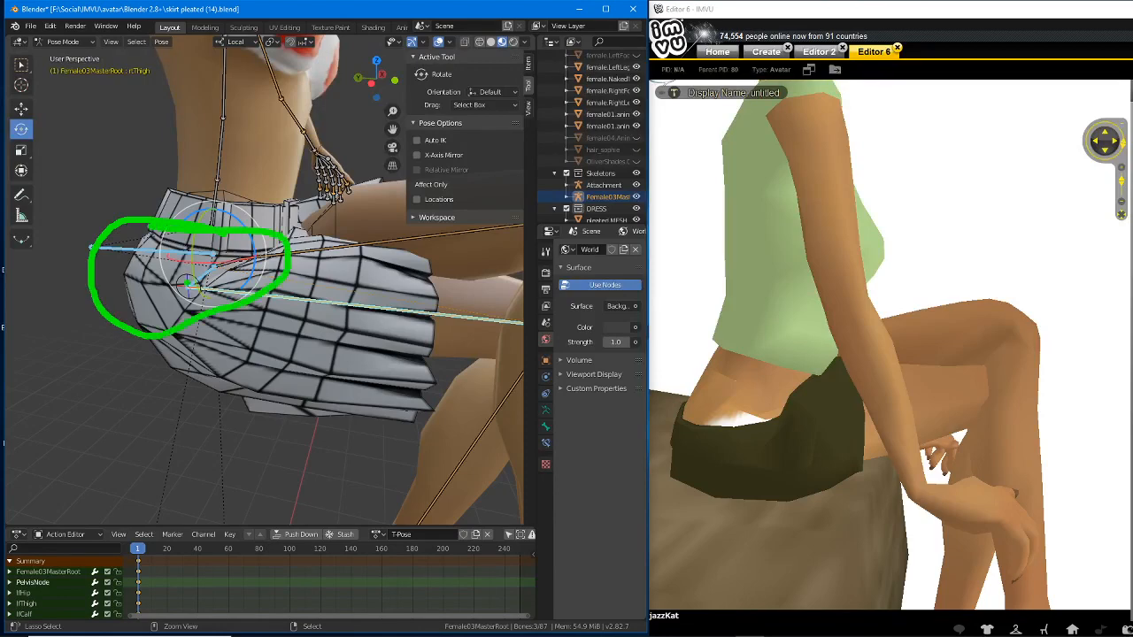
{"action": "key", "text": "Escape"}
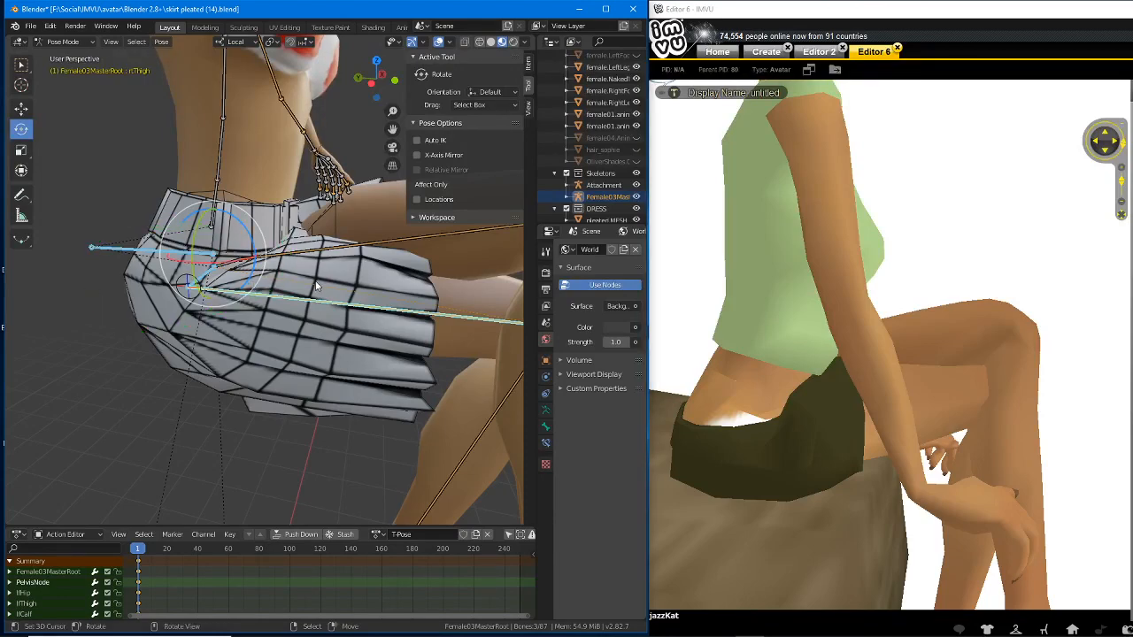
- Clear the rotation of every bone in the skeleton to restore the standing pose
{"action": "key", "text": "alt+r"}
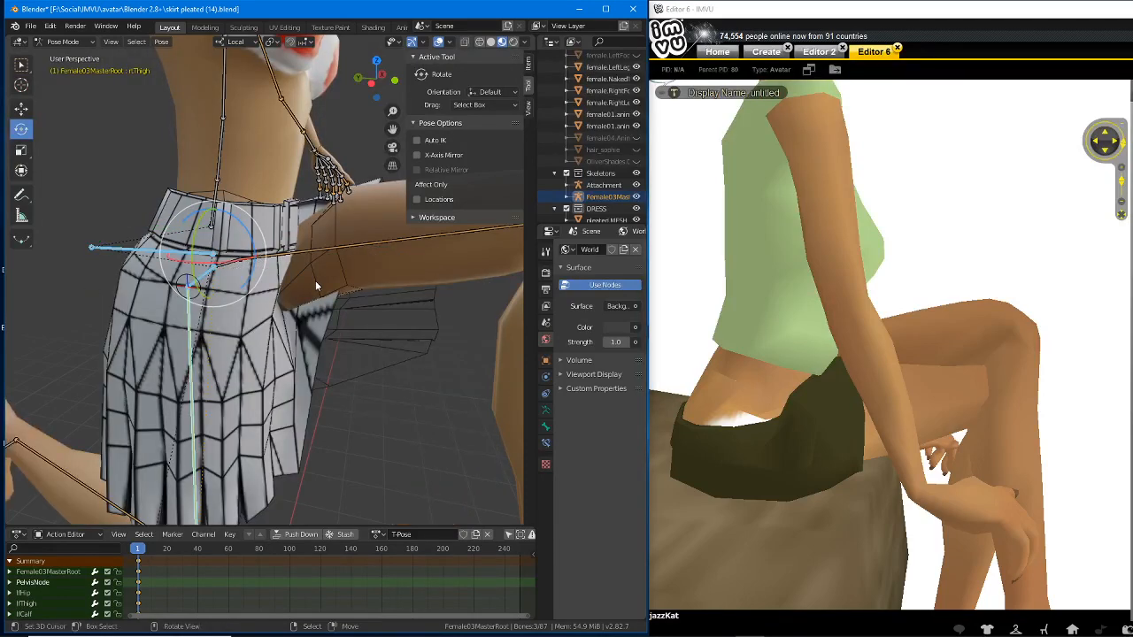
{"action": "key", "text": "a"}
{"action": "key", "text": "alt+r"}
{"action": "middle_click_drag", "start_coordinate": [316, 281], "coordinate": [288, 314]}
- Switch the armature to Object Mode, add the pleated skirt mesh to the selection, and enter Weight Paint mode
{"action": "key", "text": "ctrl+Tab"}
{"action": "left_click", "coordinate": [288, 270]}
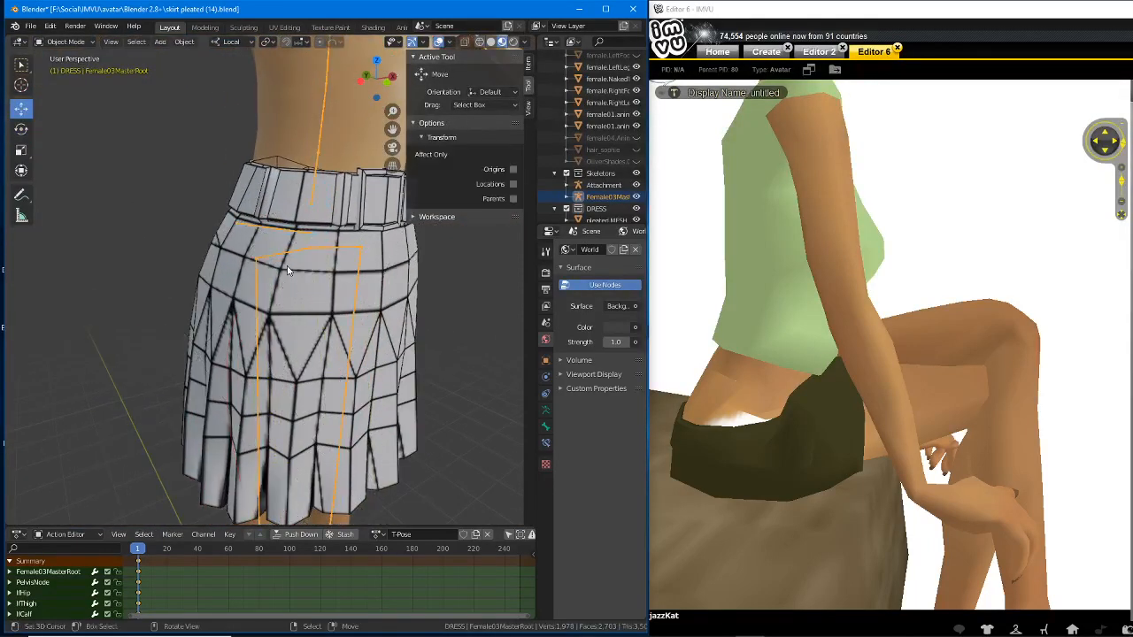
{"action": "left_click", "coordinate": [224, 217]}
{"action": "left_click", "coordinate": [65, 42]}
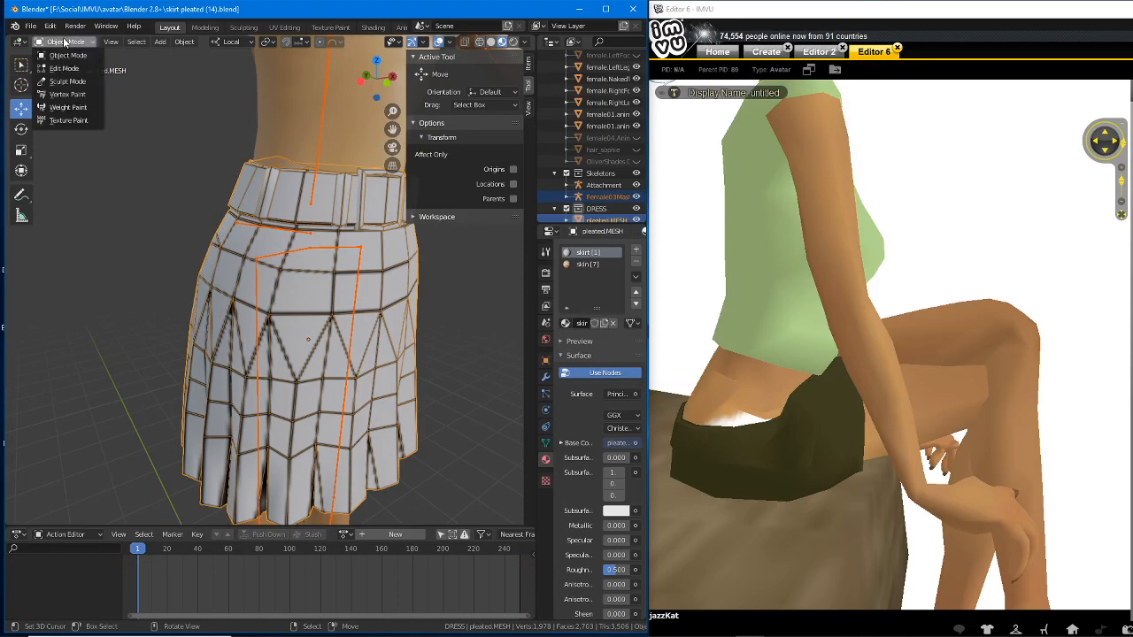
{"action": "left_click", "coordinate": [68, 107]}
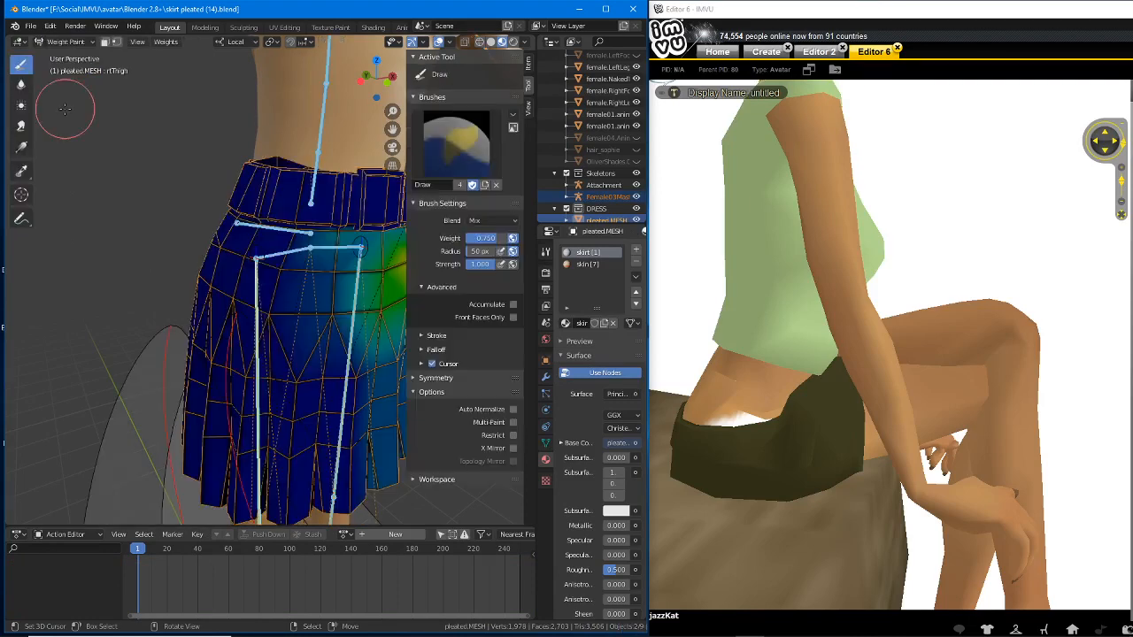
- Display the skirt's Spine01 weights and examine from behind how they fade out below the waistband
{"action": "left_click", "coordinate": [279, 227], "text": "ctrl"}
{"action": "left_click", "coordinate": [319, 181], "text": "ctrl"}
{"action": "middle_click_drag", "start_coordinate": [319, 182], "coordinate": [256, 213]}
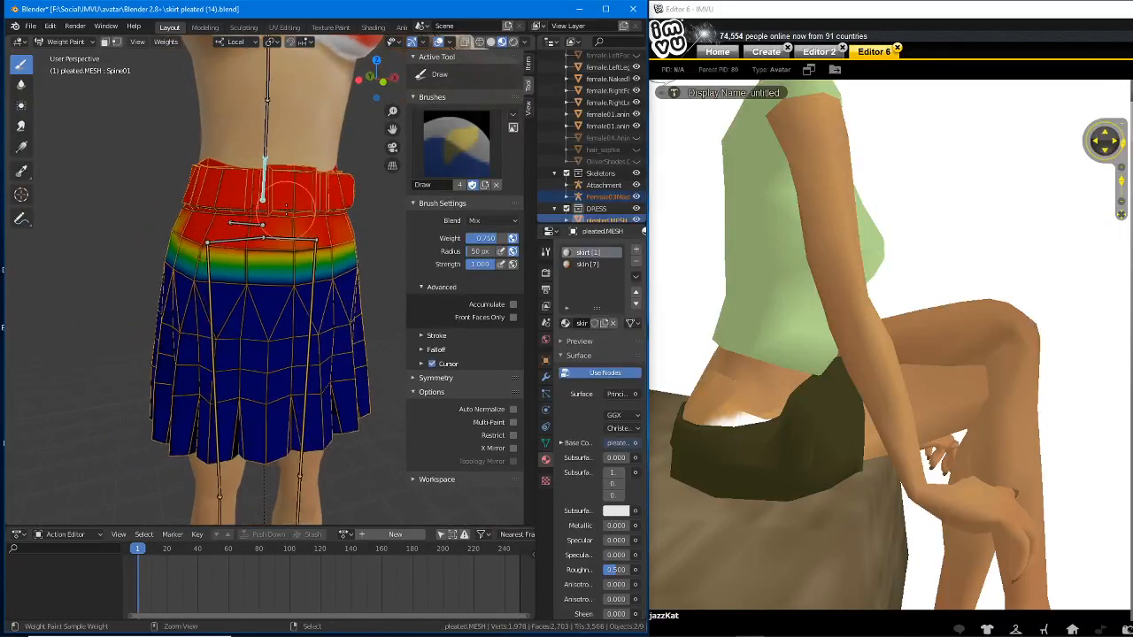
{"action": "mouse_move", "coordinate": [193, 264]}
{"action": "left_mouse_down"}
{"action": "mouse_move", "coordinate": [291, 298]}
{"action": "mouse_move", "coordinate": [363, 230]}
{"action": "mouse_move", "coordinate": [250, 226]}
{"action": "left_mouse_up"}
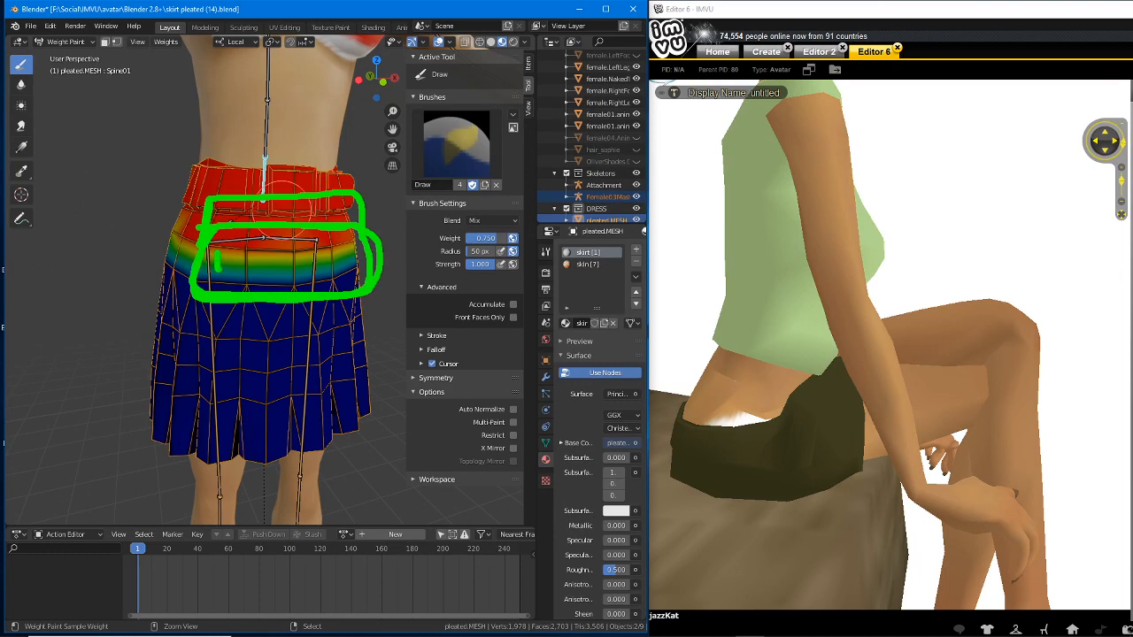
{"action": "left_click_drag", "start_coordinate": [217, 259], "coordinate": [305, 249]}
{"action": "key", "text": "Escape"}
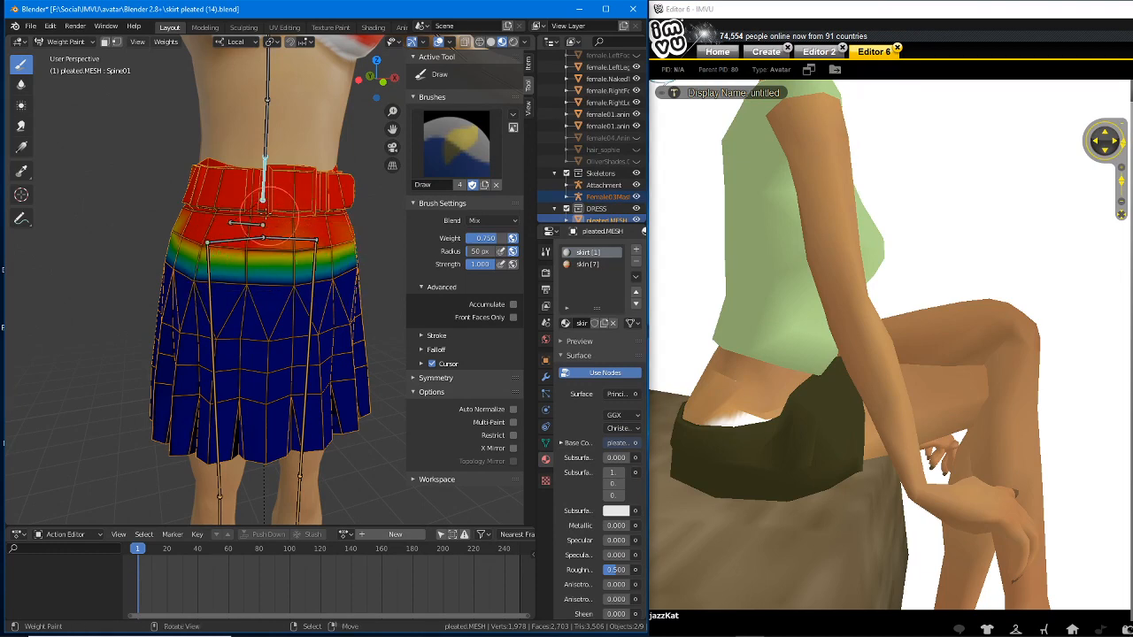
{"action": "right_click_drag", "start_coordinate": [264, 197], "coordinate": [260, 240]}
{"action": "middle_click_drag", "start_coordinate": [230, 242], "coordinate": [217, 181]}
{"action": "key", "text": "ctrl+z"}
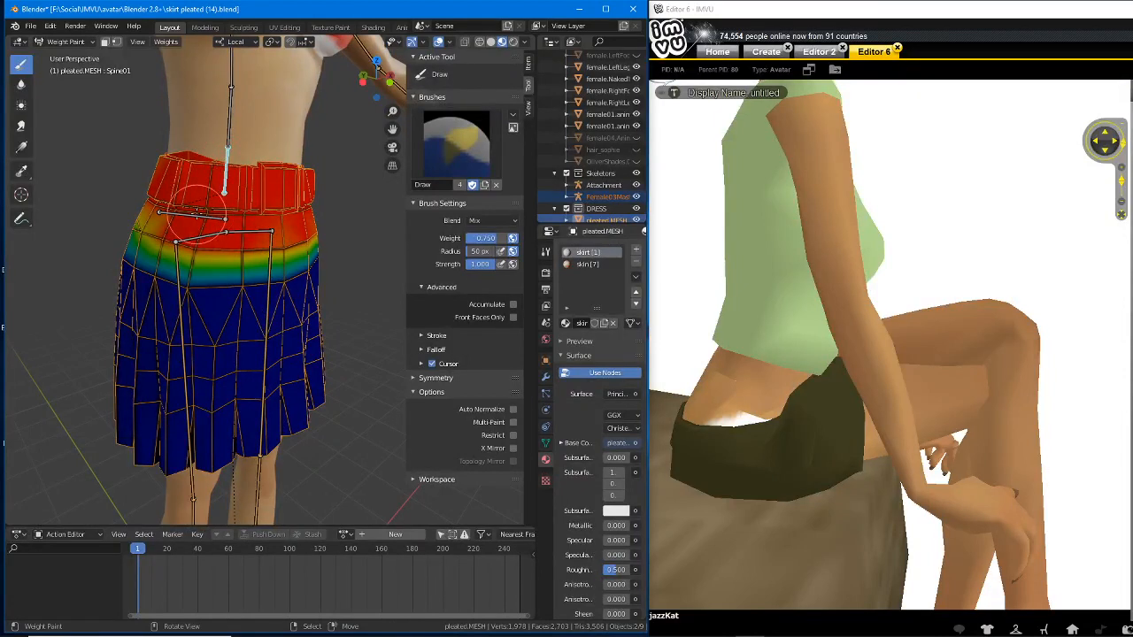
- Display the skirt weights of the pelvis, rtHip and lfHip bones in turn to compare their influence
{"action": "left_click", "coordinate": [195, 215], "text": "ctrl"}
{"action": "left_click", "coordinate": [232, 233], "text": "ctrl"}
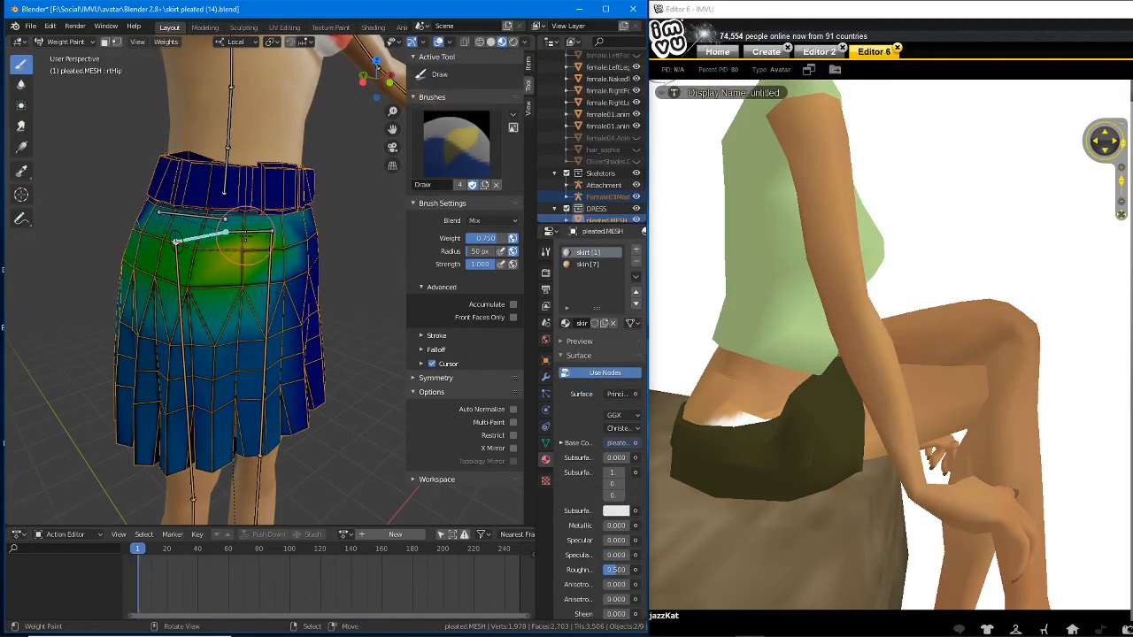
{"action": "left_click", "coordinate": [245, 231], "text": "ctrl"}
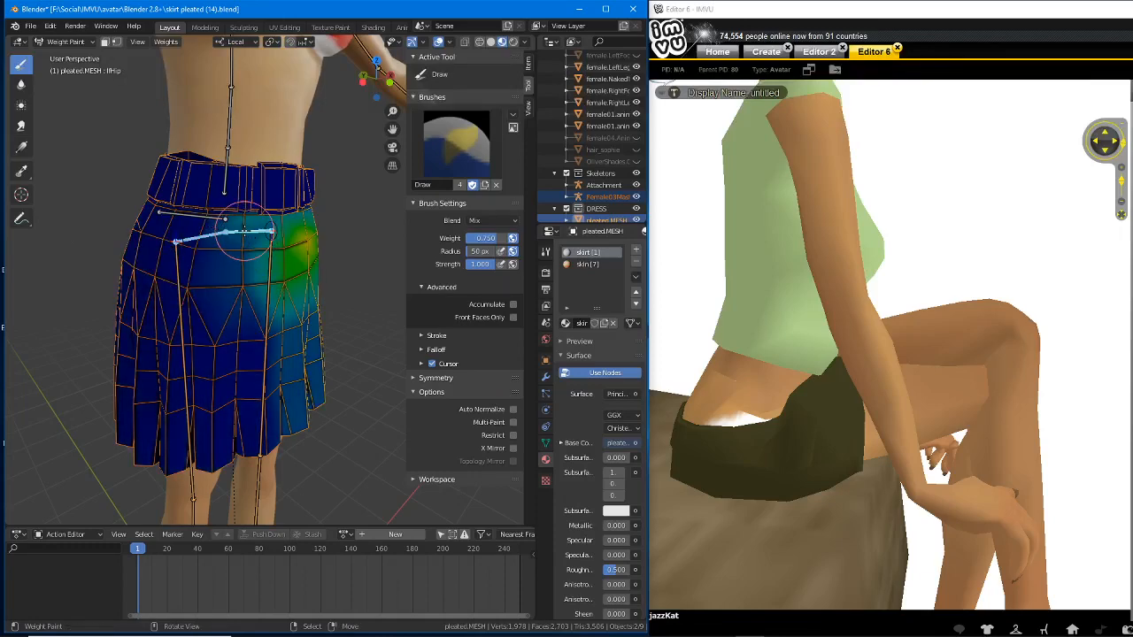
{"action": "left_click", "coordinate": [202, 236], "text": "ctrl"}
{"action": "right_click", "coordinate": [246, 231]}
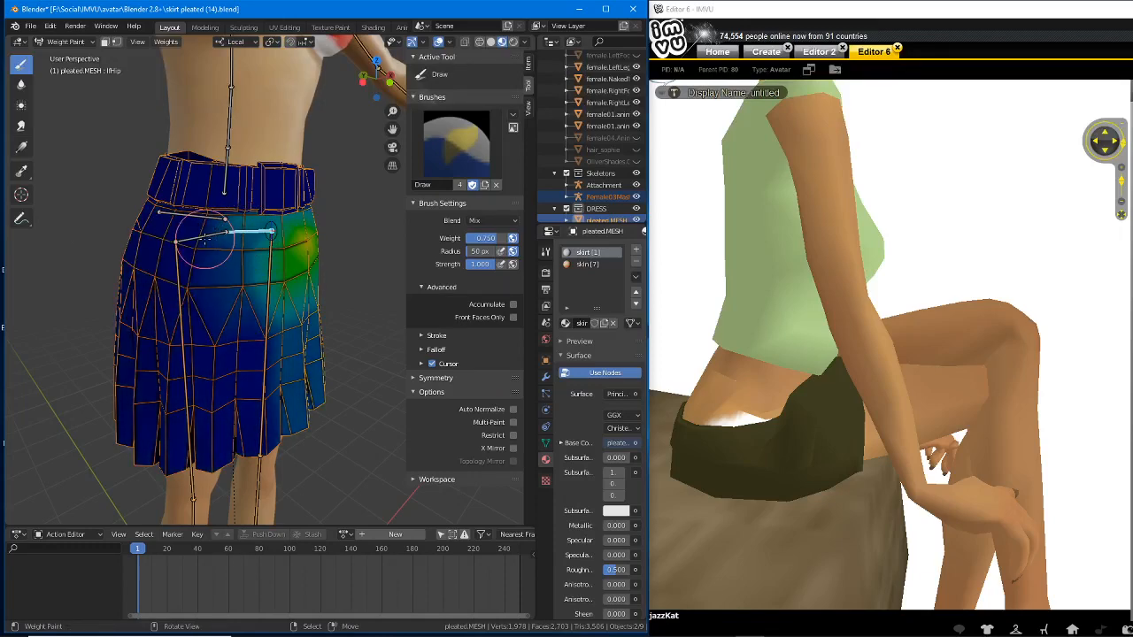
{"action": "right_click", "coordinate": [204, 237]}
{"action": "right_click", "coordinate": [246, 235]}
{"action": "middle_click_drag", "start_coordinate": [235, 271], "coordinate": [239, 277]}
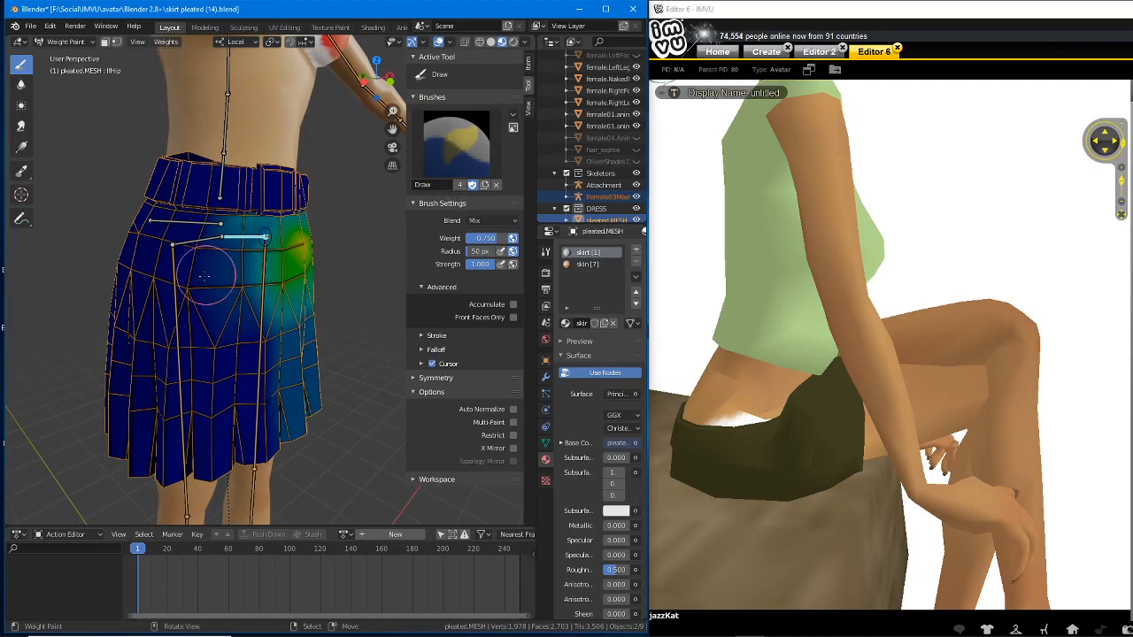
- Compare the rtThigh skirt weights with those of the two hip bones, and hide the sidebar
{"action": "left_click", "coordinate": [175, 270], "text": "ctrl"}
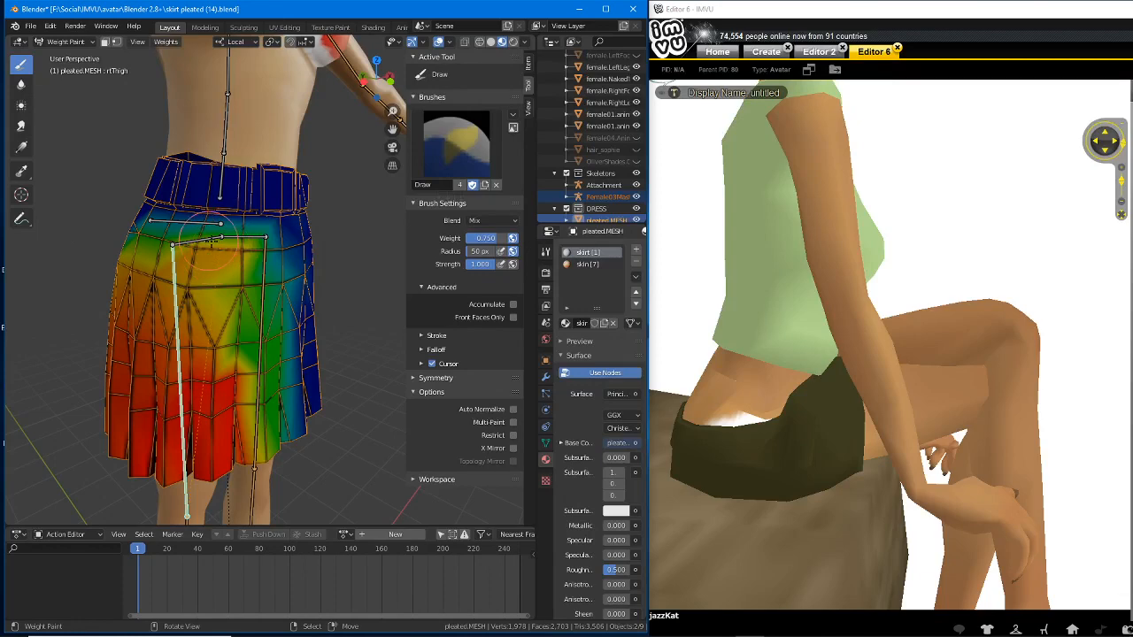
{"action": "left_click", "coordinate": [196, 244], "text": "ctrl"}
{"action": "left_click", "coordinate": [252, 237], "text": "ctrl"}
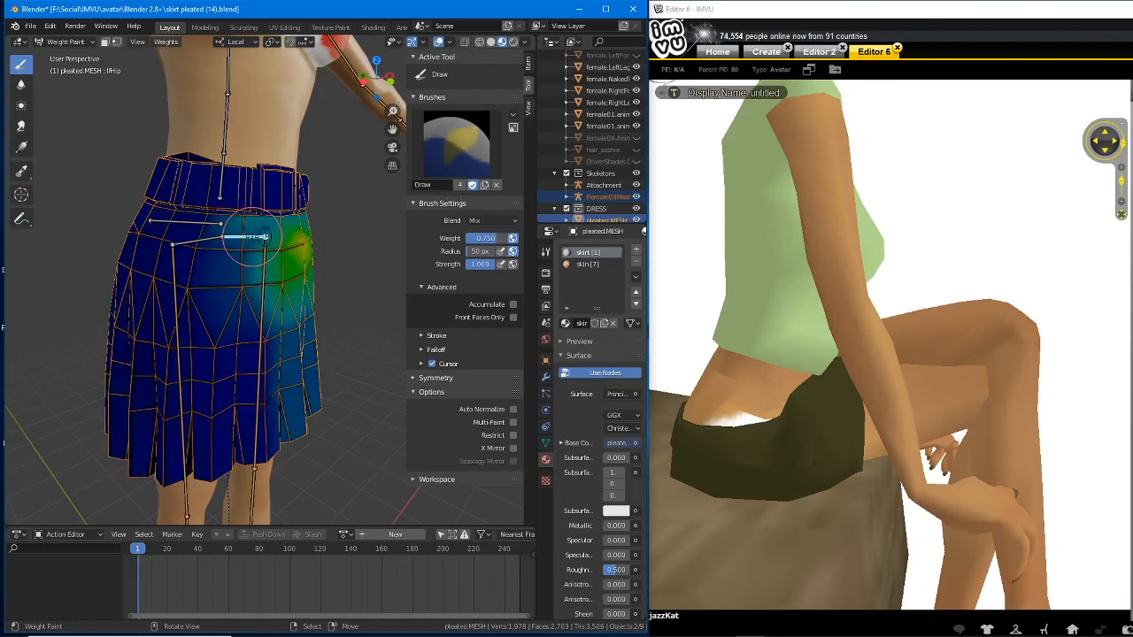
{"action": "middle_click_drag", "start_coordinate": [261, 241], "coordinate": [214, 265]}
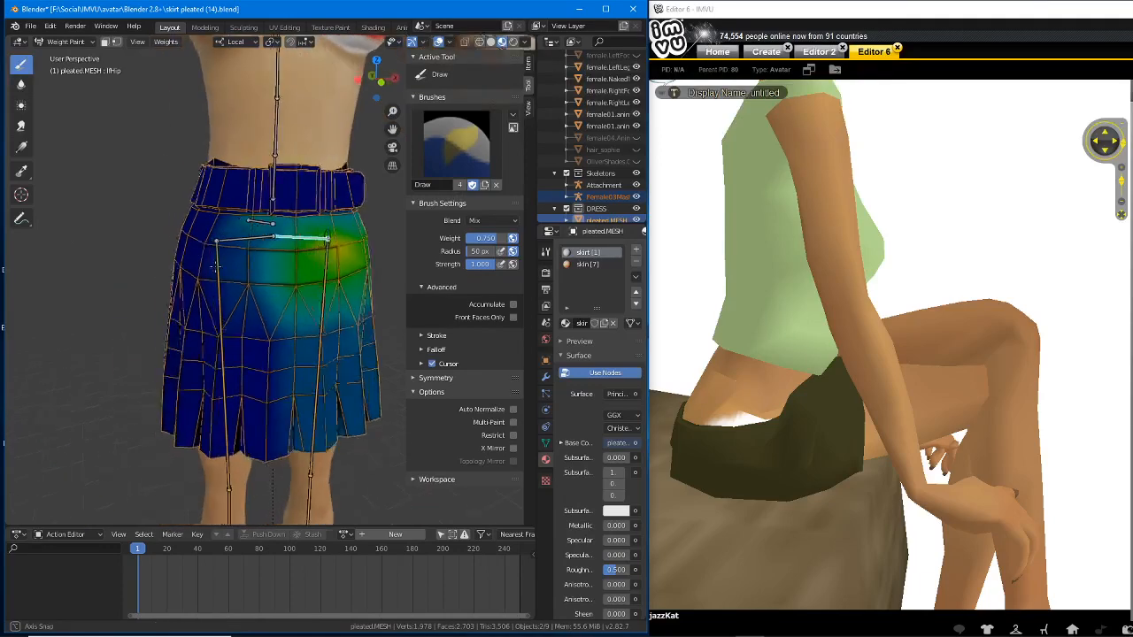
{"action": "key", "text": "n"}
{"action": "middle_click_drag", "start_coordinate": [278, 316], "coordinate": [328, 304]}
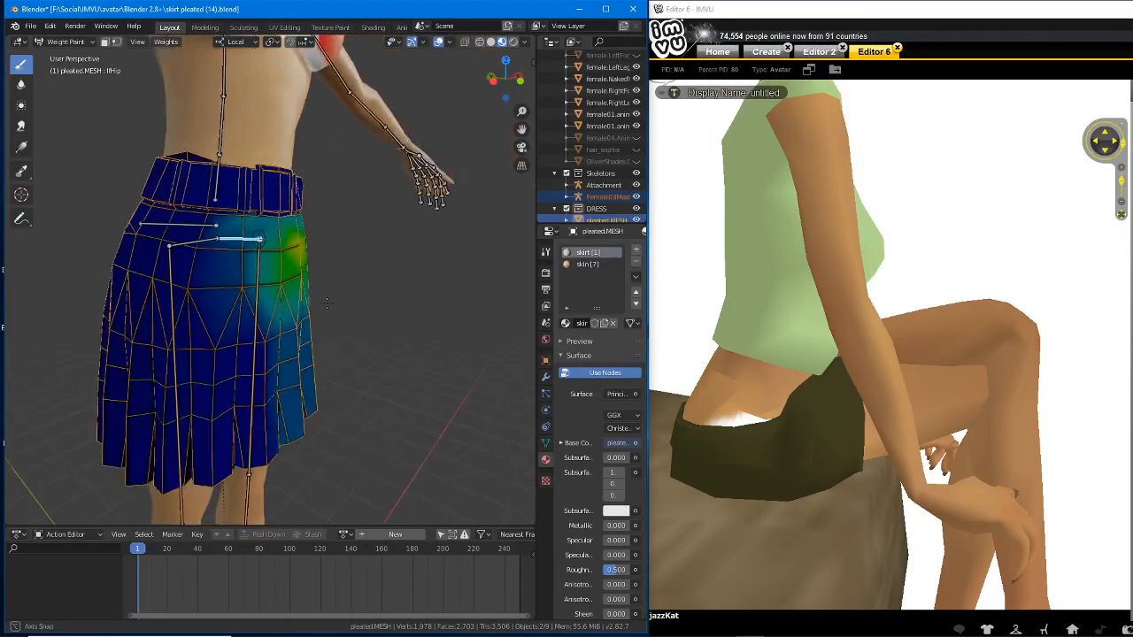
- Select the rtThigh bone and raise the leg by rotating it about -88.8° around its local X axis
{"action": "left_click", "coordinate": [171, 268], "text": "ctrl"}
{"action": "mouse_move", "coordinate": [200, 323]}
{"action": "middle_mouse_down"}
{"action": "mouse_move", "coordinate": [235, 337]}
{"action": "mouse_move", "coordinate": [188, 313]}
{"action": "mouse_move", "coordinate": [221, 329]}
{"action": "middle_mouse_up"}
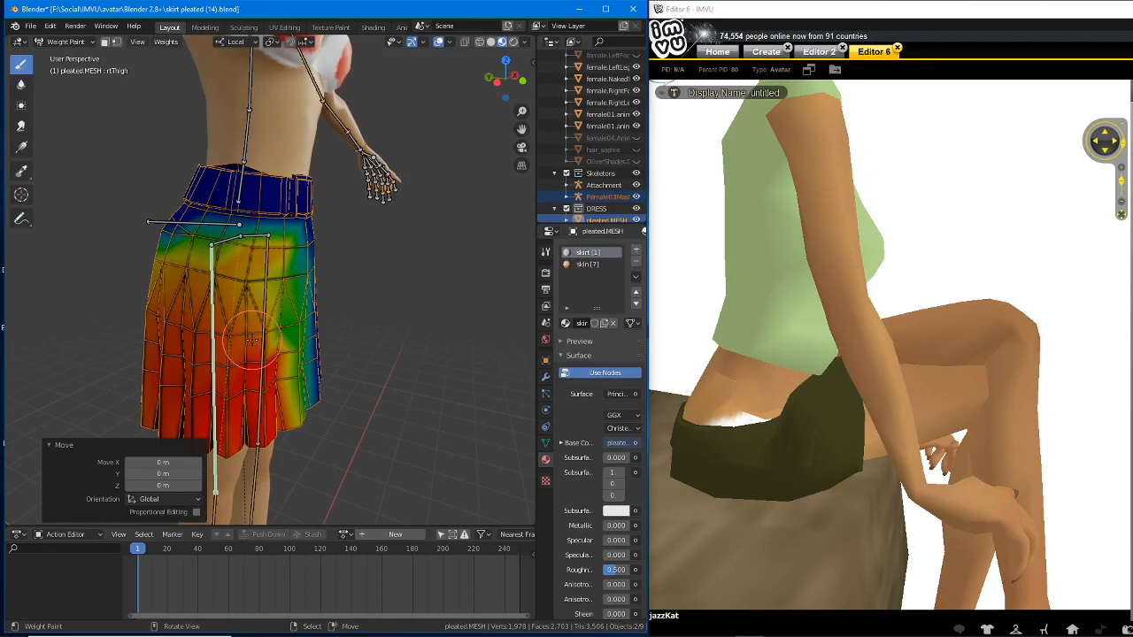
{"action": "middle_click_drag", "start_coordinate": [226, 345], "coordinate": [233, 335]}
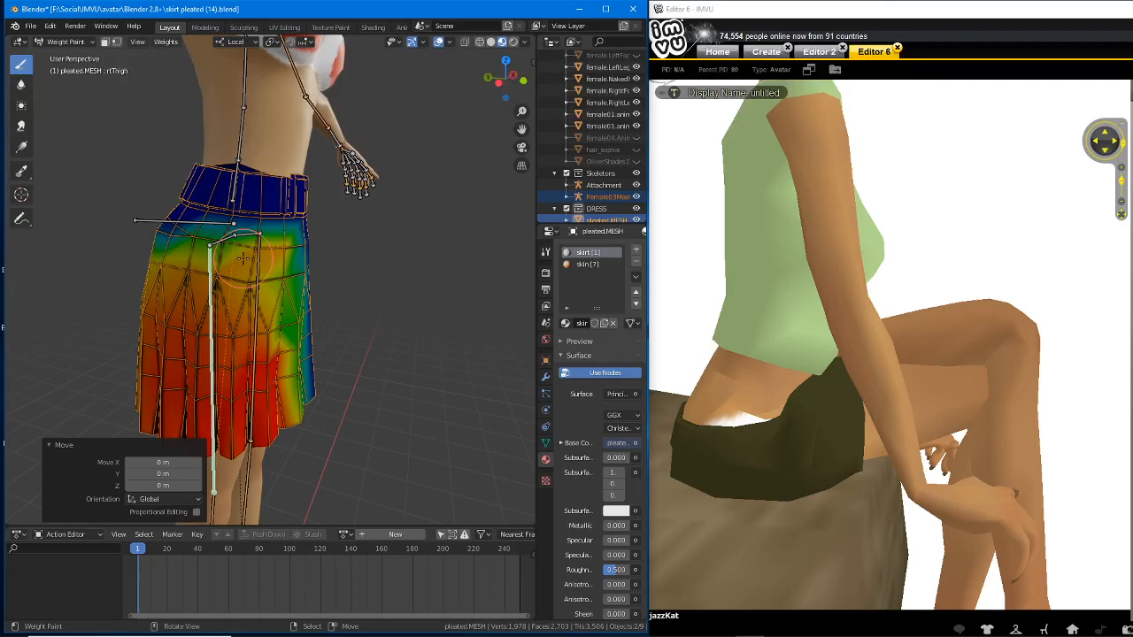
{"action": "key", "text": "r"}
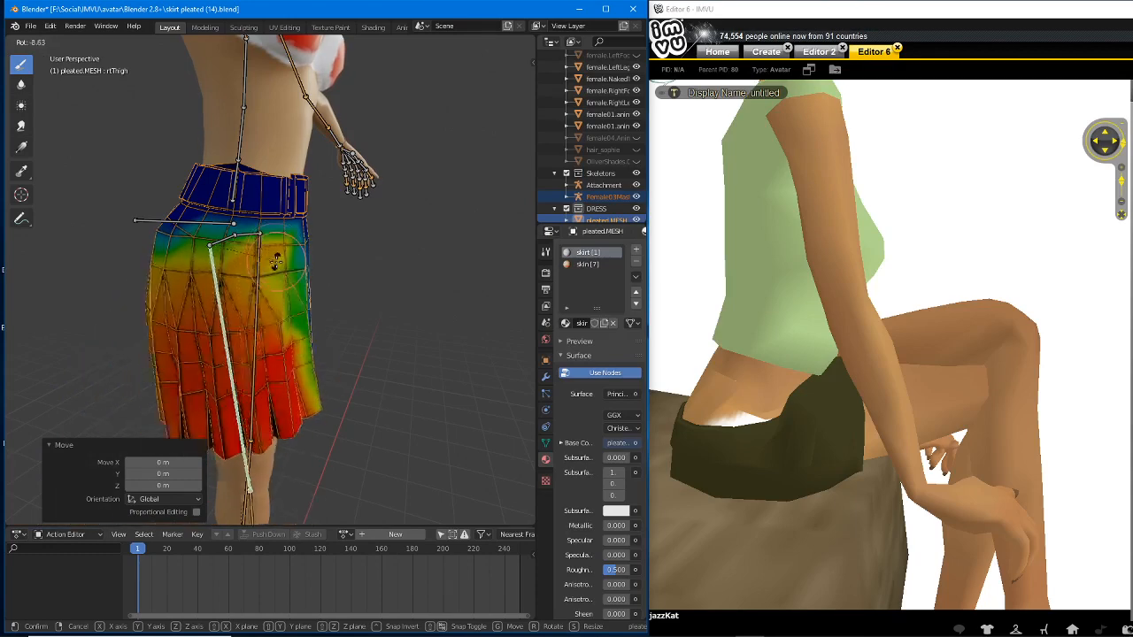
{"action": "key", "text": "x"}
{"action": "key", "text": "x"}
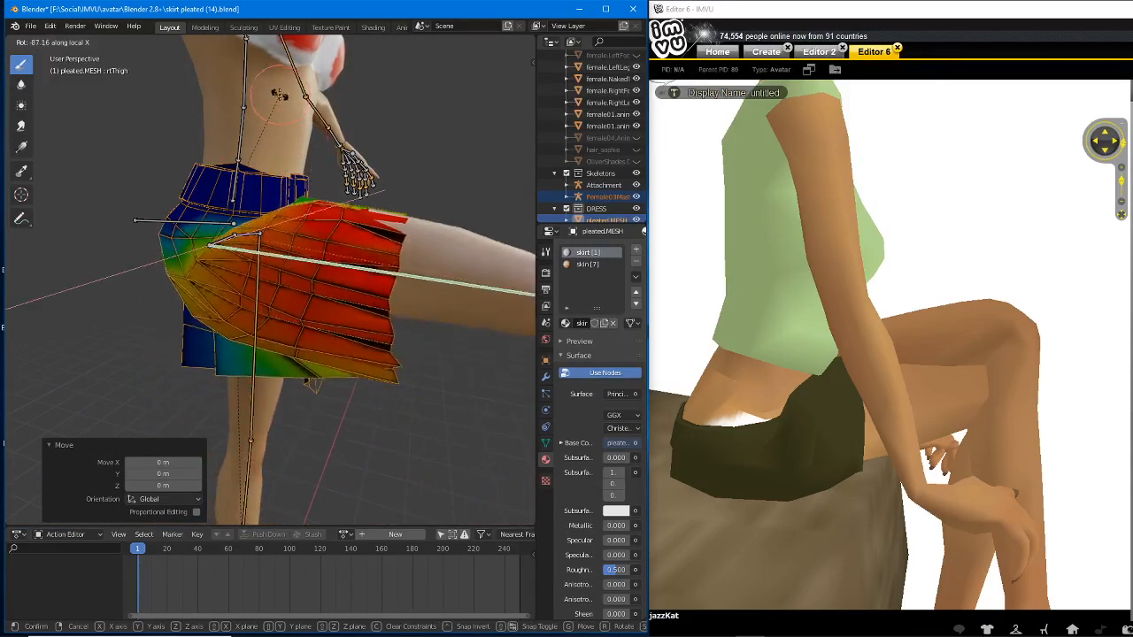
{"action": "left_click", "coordinate": [276, 89]}
- Swing the raised rtThigh bone inward by rotating it about -14.3° around its local Z axis
{"action": "middle_click_drag", "start_coordinate": [277, 88], "coordinate": [257, 341]}
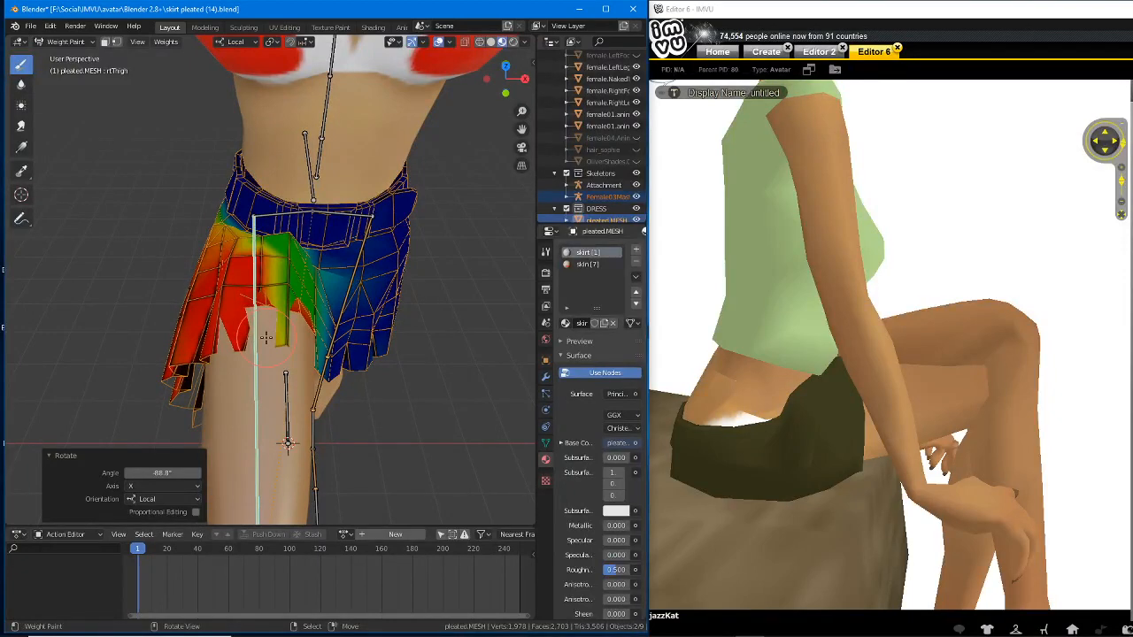
{"action": "key", "text": "r"}
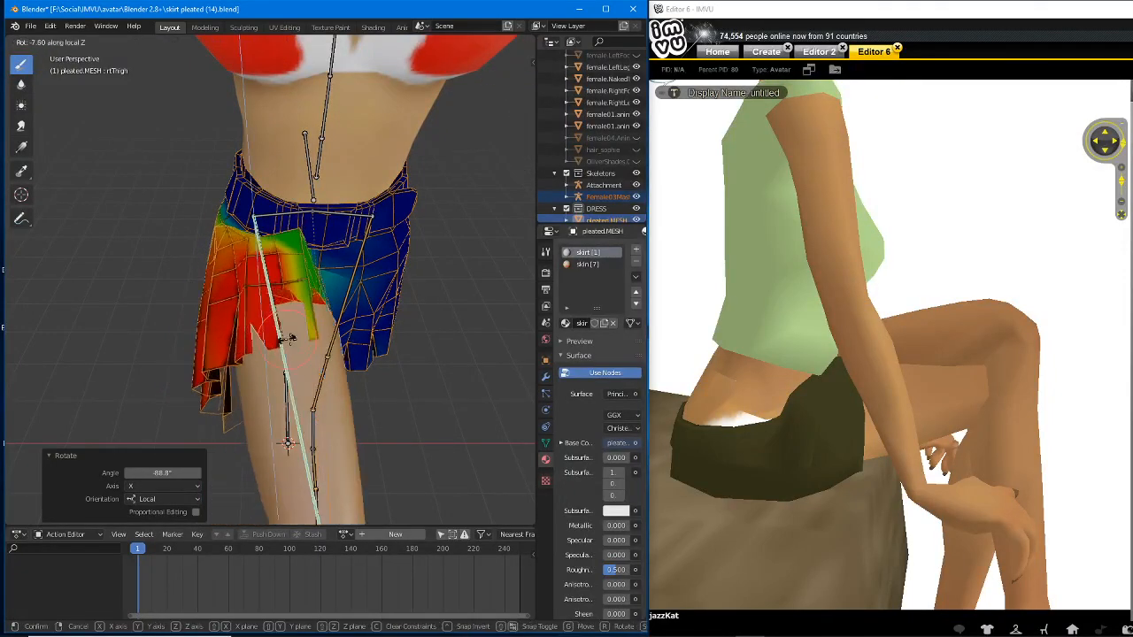
{"action": "key", "text": "z"}
{"action": "key", "text": "z"}
{"action": "left_click", "coordinate": [301, 345]}
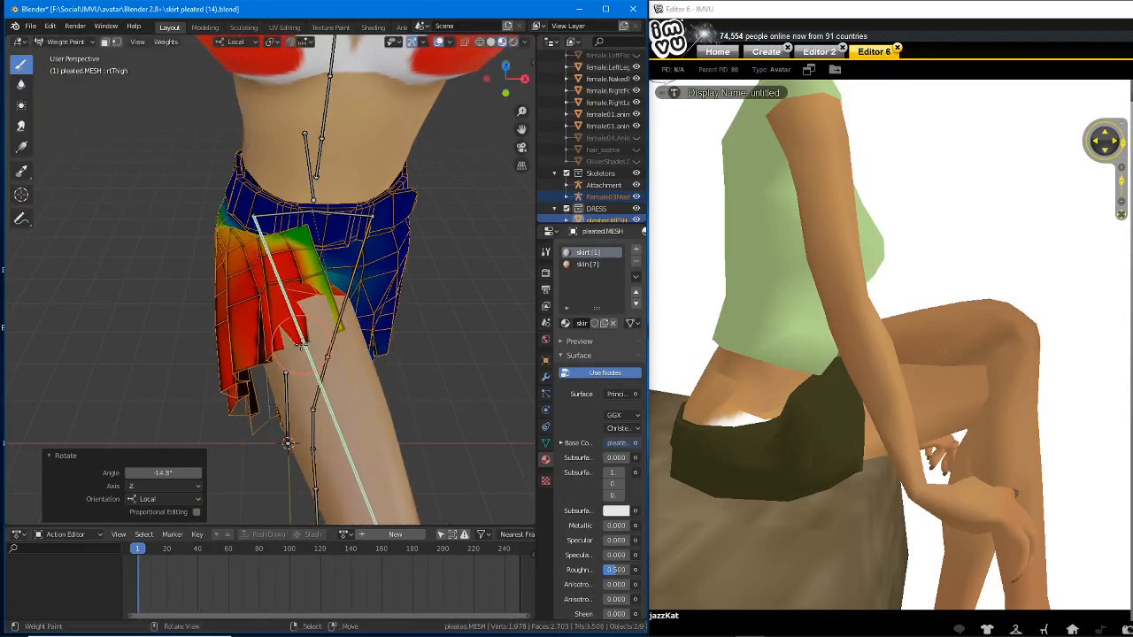
- Select the lfThigh bone and raise the leg by rotating it about -98.7° around its local X axis
{"action": "middle_click_drag", "start_coordinate": [301, 345], "coordinate": [354, 305]}
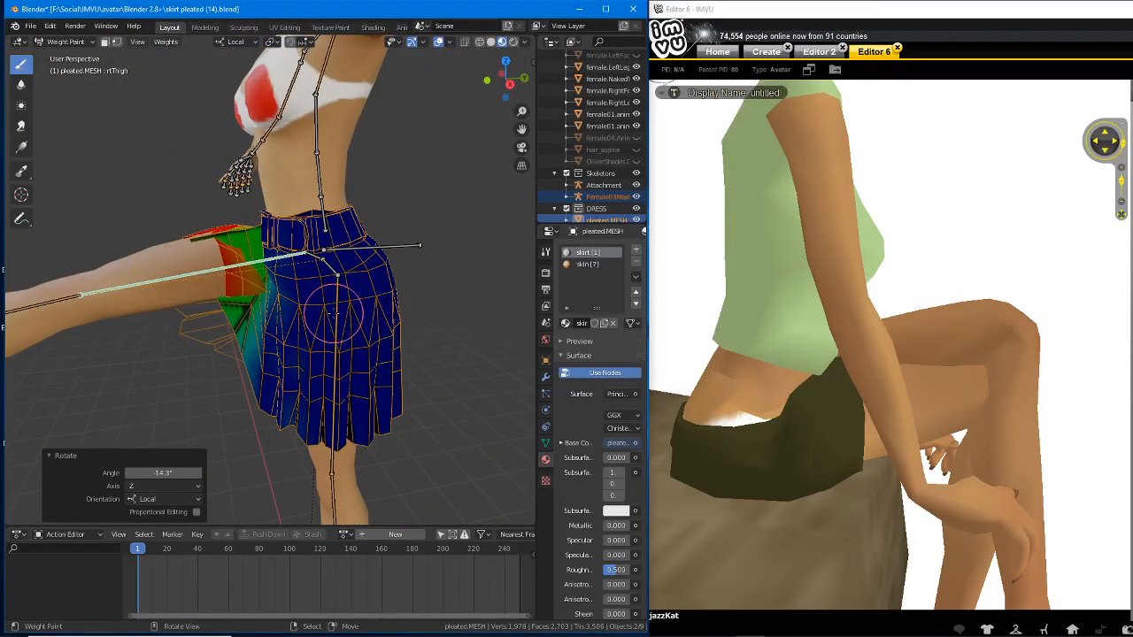
{"action": "right_click", "coordinate": [334, 321]}
{"action": "middle_click_drag", "start_coordinate": [337, 381], "coordinate": [313, 370]}
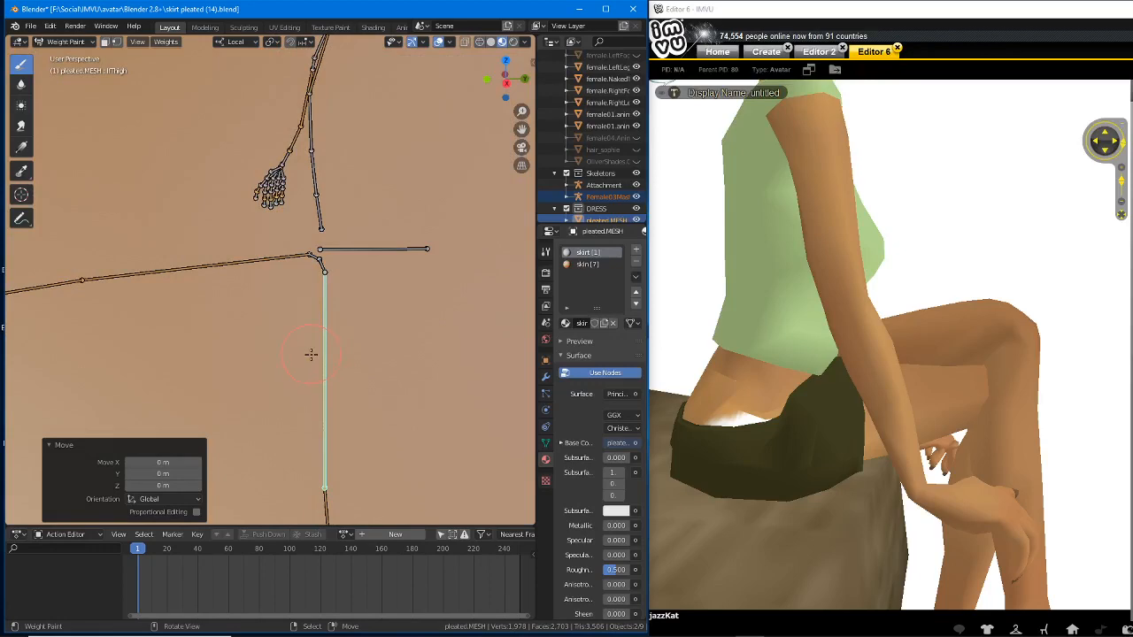
{"action": "scroll", "coordinate": [311, 354], "scroll_direction": "down", "scroll_amount": 4}
{"action": "key", "text": "r"}
{"action": "key", "text": "x"}
{"action": "key", "text": "x"}
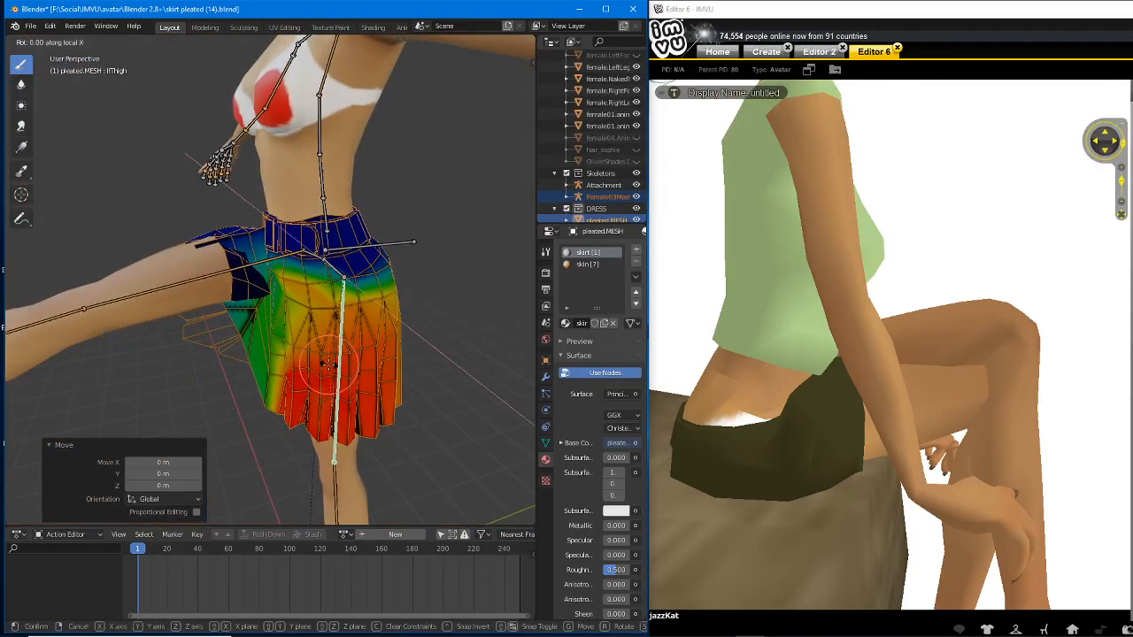
{"action": "left_click", "coordinate": [212, 235]}
- Cross the left leg over the right by rotating lfThigh about 12.7° around its local Z axis
{"action": "middle_click_drag", "start_coordinate": [213, 235], "coordinate": [372, 364]}
{"action": "key", "text": "r"}
{"action": "key", "text": "z"}
{"action": "key", "text": "z"}
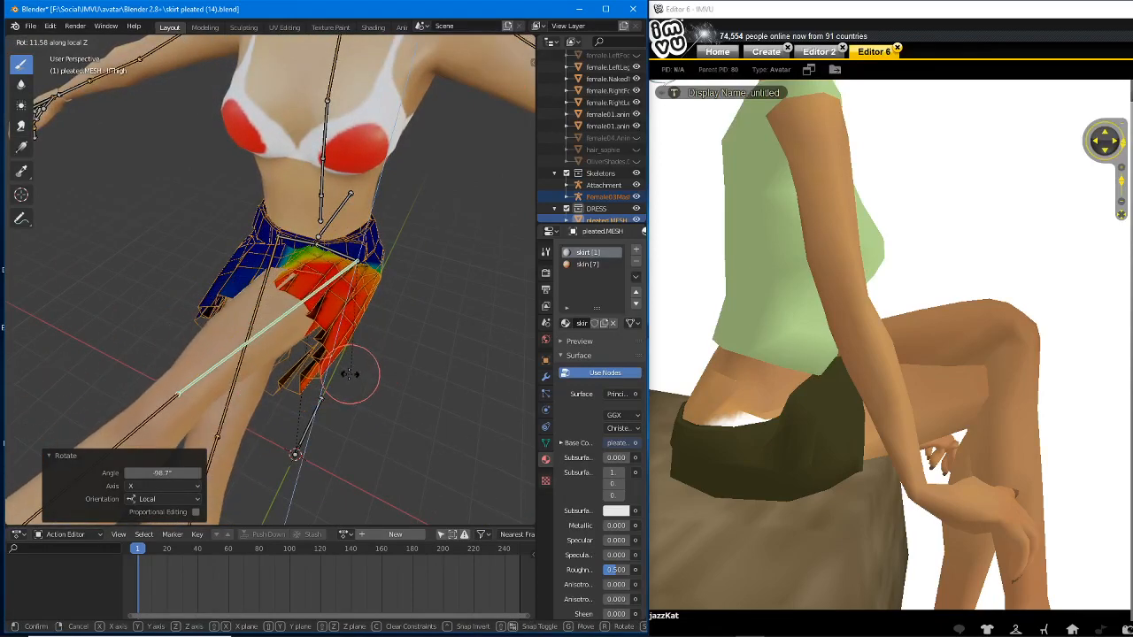
{"action": "left_click", "coordinate": [354, 374]}
- Lift lfThigh further above the right leg by rotating it about -6.16° around its local X axis
{"action": "mouse_move", "coordinate": [354, 373]}
{"action": "middle_mouse_down"}
{"action": "mouse_move", "coordinate": [425, 355]}
{"action": "mouse_move", "coordinate": [361, 265]}
{"action": "middle_mouse_up"}
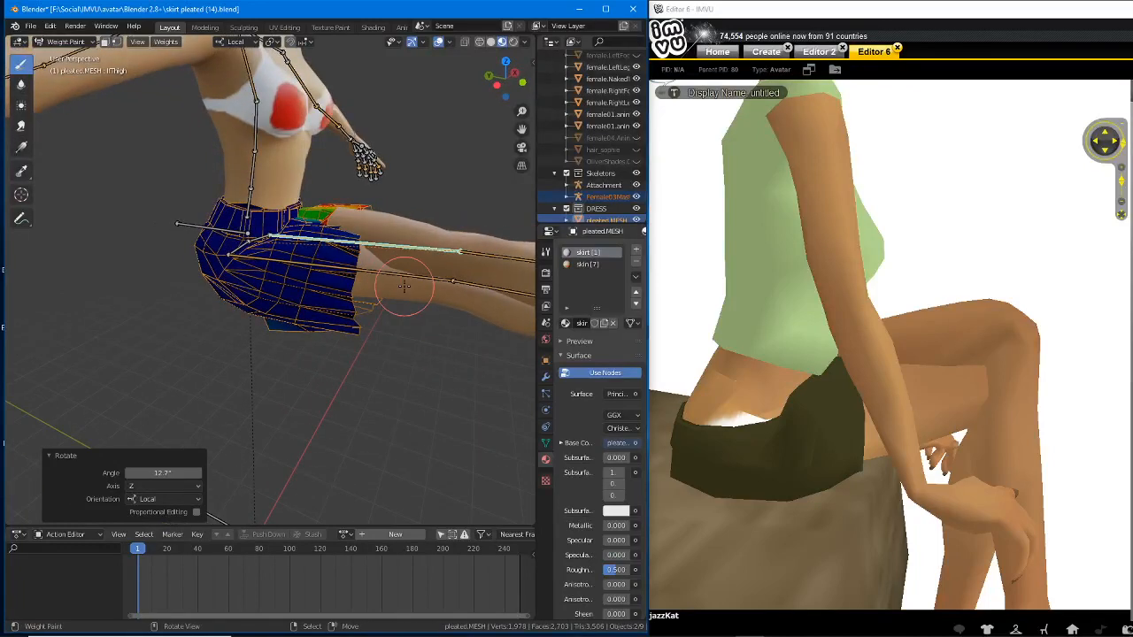
{"action": "key", "text": "r"}
{"action": "key", "text": "x"}
{"action": "key", "text": "x"}
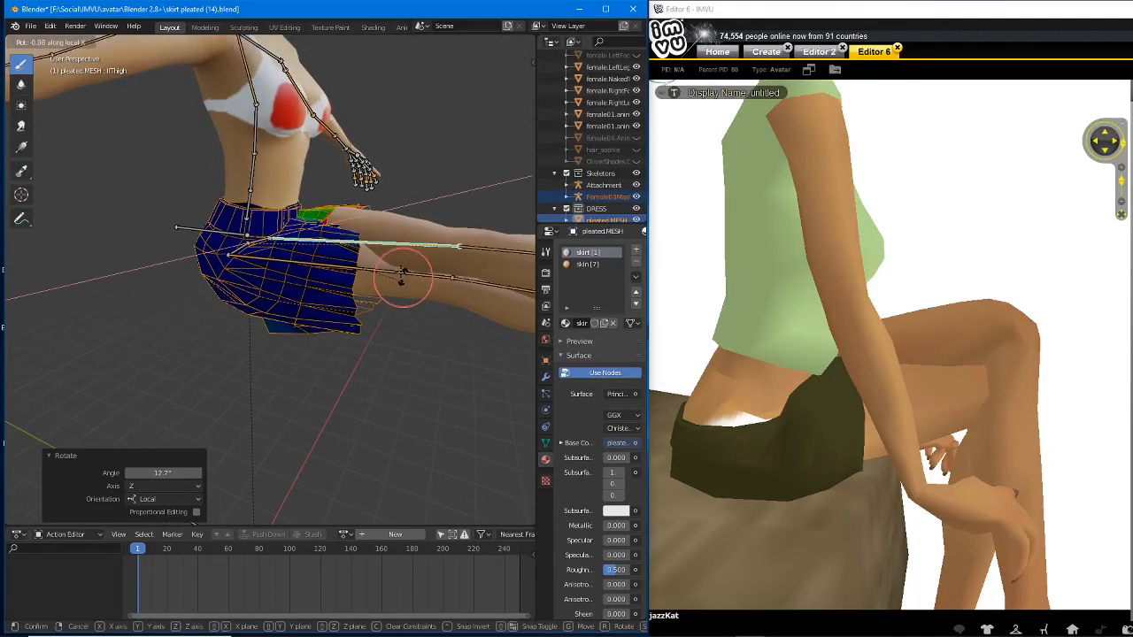
{"action": "left_click", "coordinate": [346, 261]}
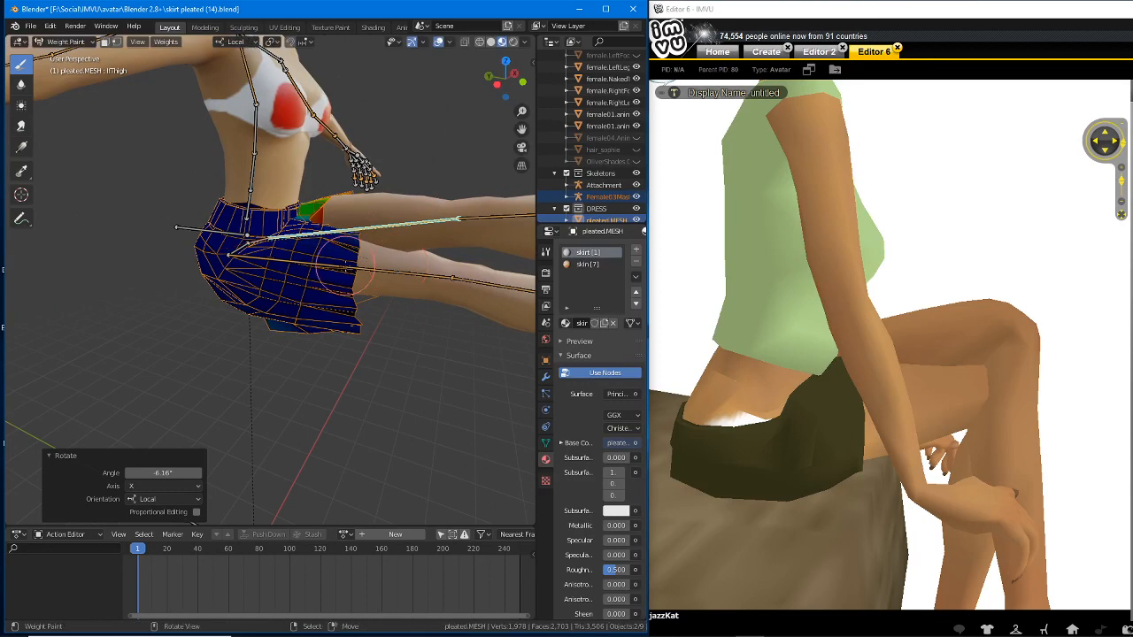
- Check the crossed thighs with rtThigh selected, and lower lfThigh slightly by rotating it about 3.2° around its local X axis
{"action": "left_click", "coordinate": [345, 266], "text": "ctrl"}
{"action": "middle_click_drag", "start_coordinate": [442, 257], "coordinate": [314, 314]}
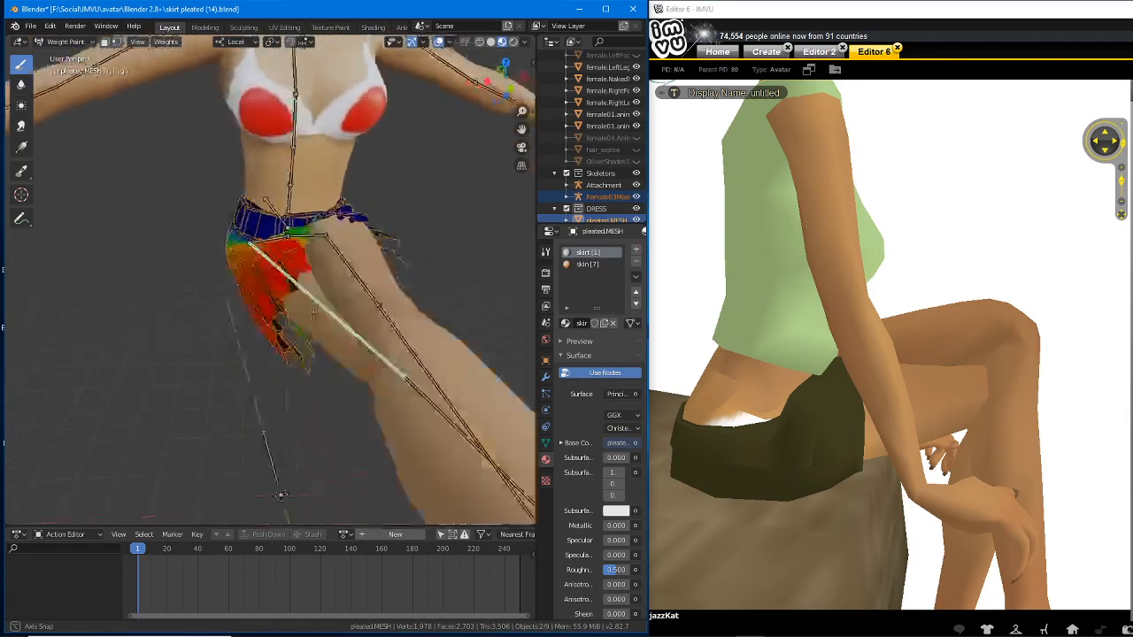
{"action": "middle_click_drag", "start_coordinate": [280, 494], "coordinate": [217, 319]}
{"action": "middle_click_drag", "start_coordinate": [171, 271], "coordinate": [225, 299]}
{"action": "left_click", "coordinate": [253, 264], "text": "ctrl"}
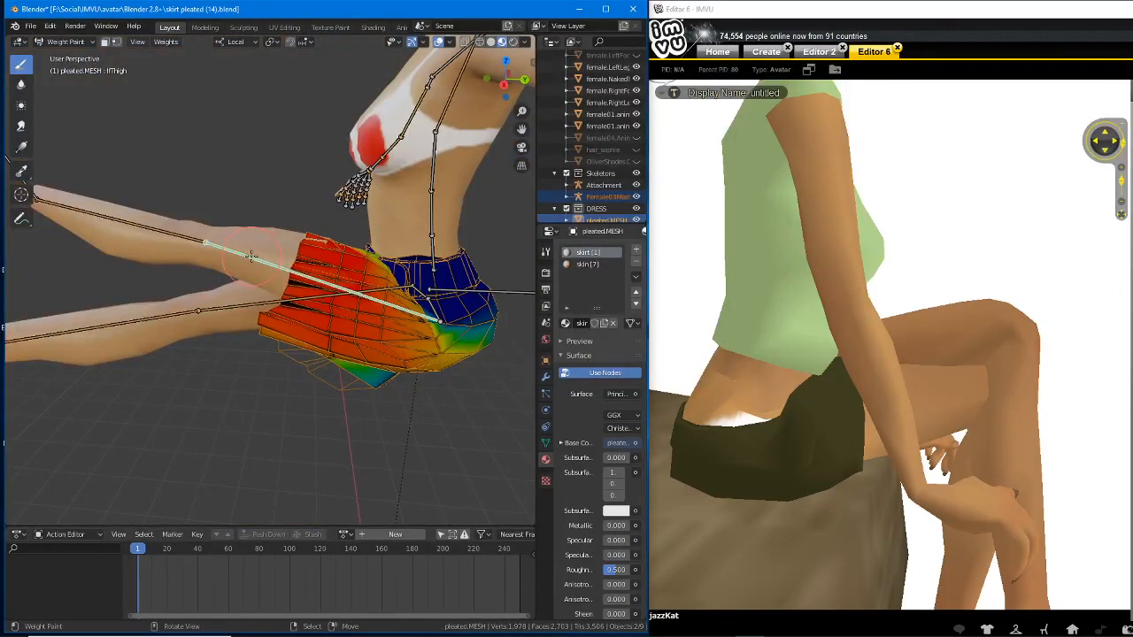
{"action": "key", "text": "r"}
{"action": "key", "text": "x"}
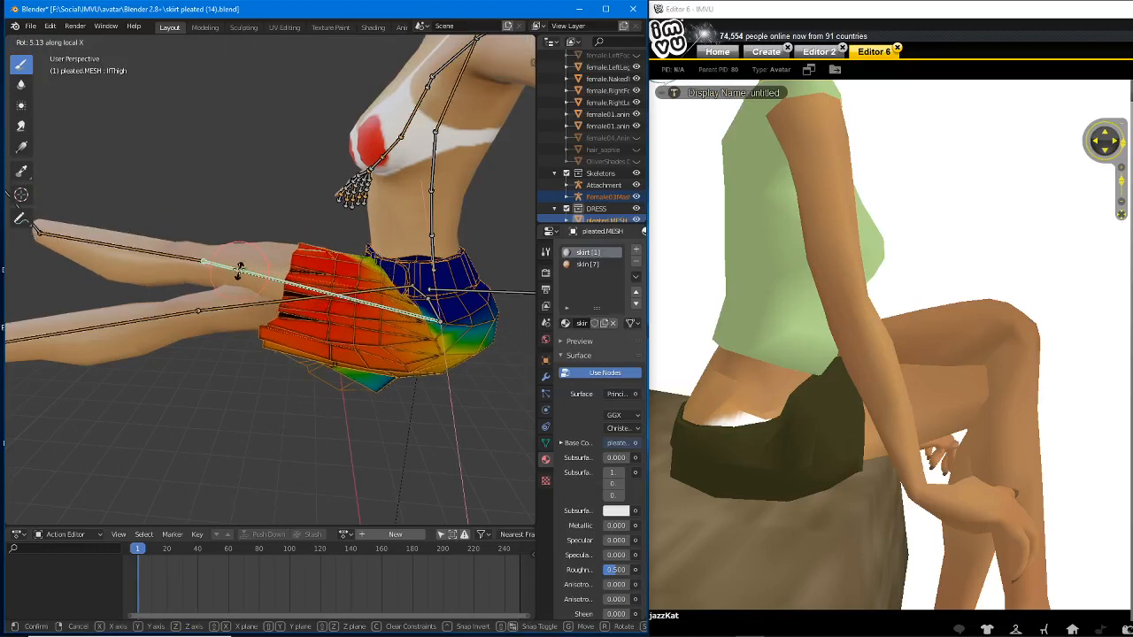
{"action": "left_click", "coordinate": [235, 274]}
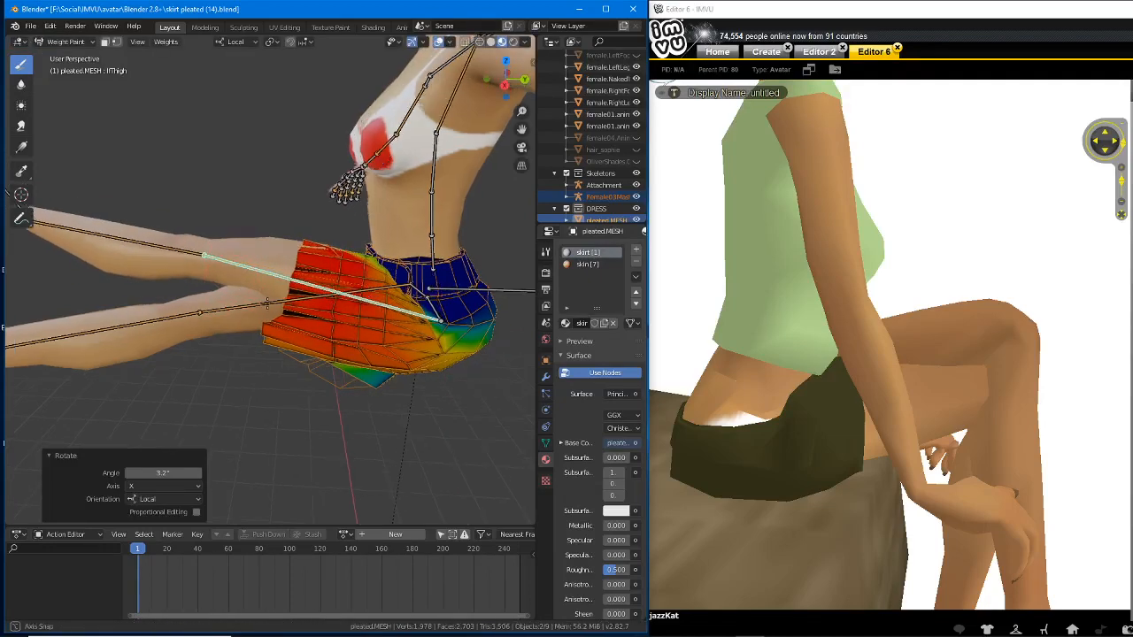
- Select the lfCalf bone and bend the left knee around its local X axis until the lower leg hangs down
{"action": "middle_click_drag", "start_coordinate": [236, 275], "coordinate": [489, 285]}
{"action": "left_click", "coordinate": [434, 245], "text": "ctrl"}
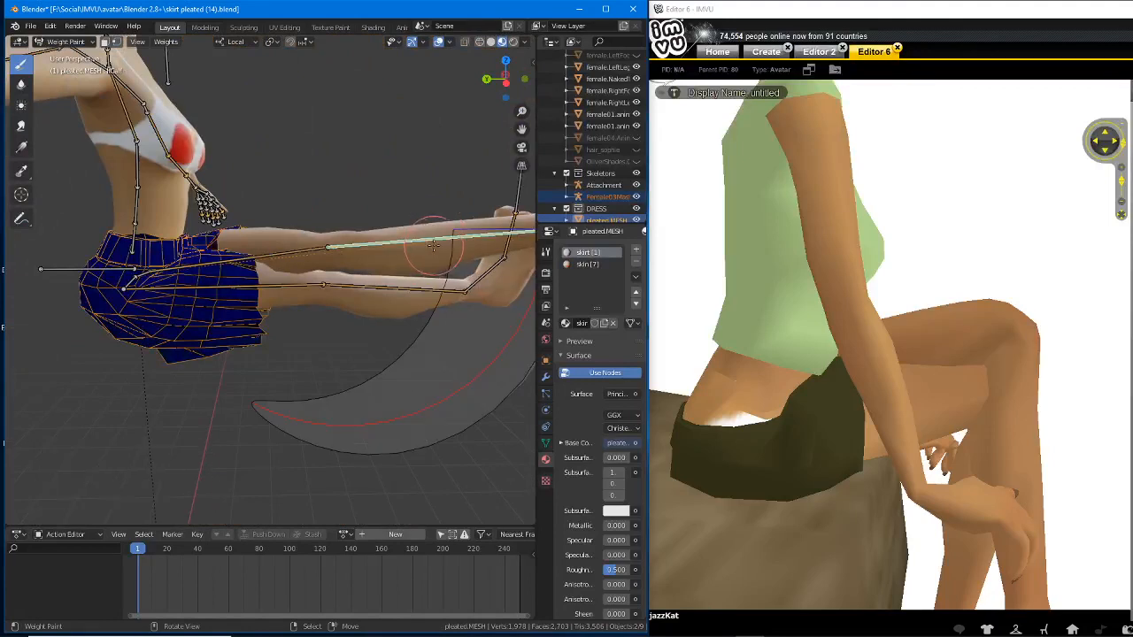
{"action": "key", "text": "r"}
{"action": "key", "text": "x"}
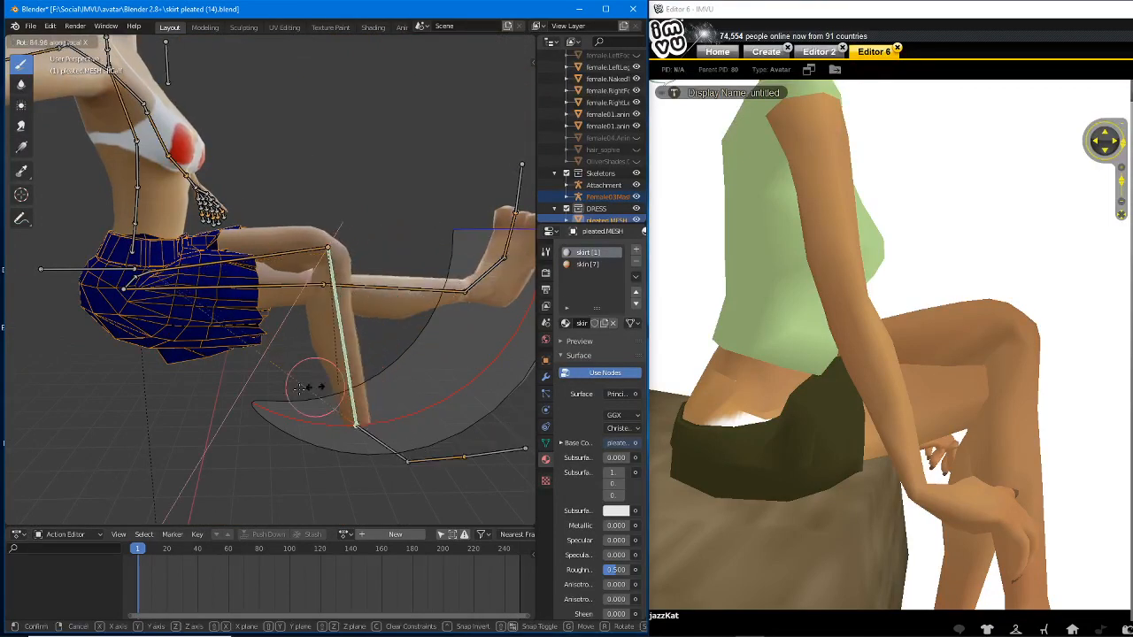
{"action": "left_click", "coordinate": [324, 381]}
- Select the rtCalf bone and bend the right knee by rotating it about 89.3° around its local X axis
{"action": "key", "text": "ctrl+z"}
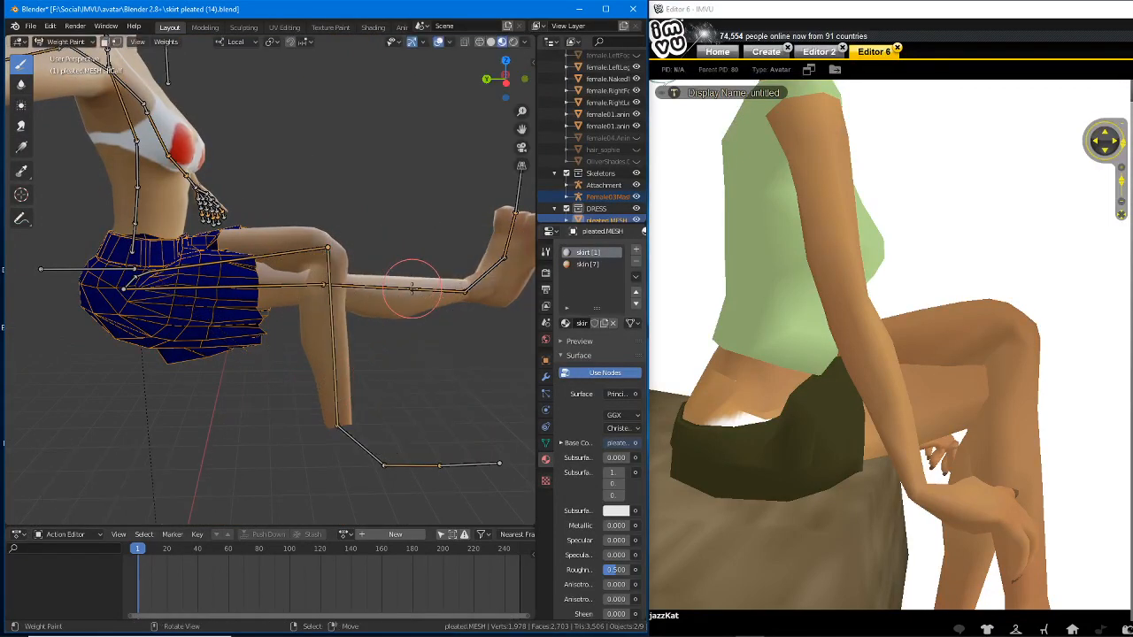
{"action": "key", "text": "r"}
{"action": "key", "text": "x"}
{"action": "left_click", "coordinate": [319, 389]}
{"action": "middle_click_drag", "start_coordinate": [318, 389], "coordinate": [306, 339]}
{"action": "scroll", "coordinate": [298, 386], "scroll_direction": "up", "scroll_amount": 5}
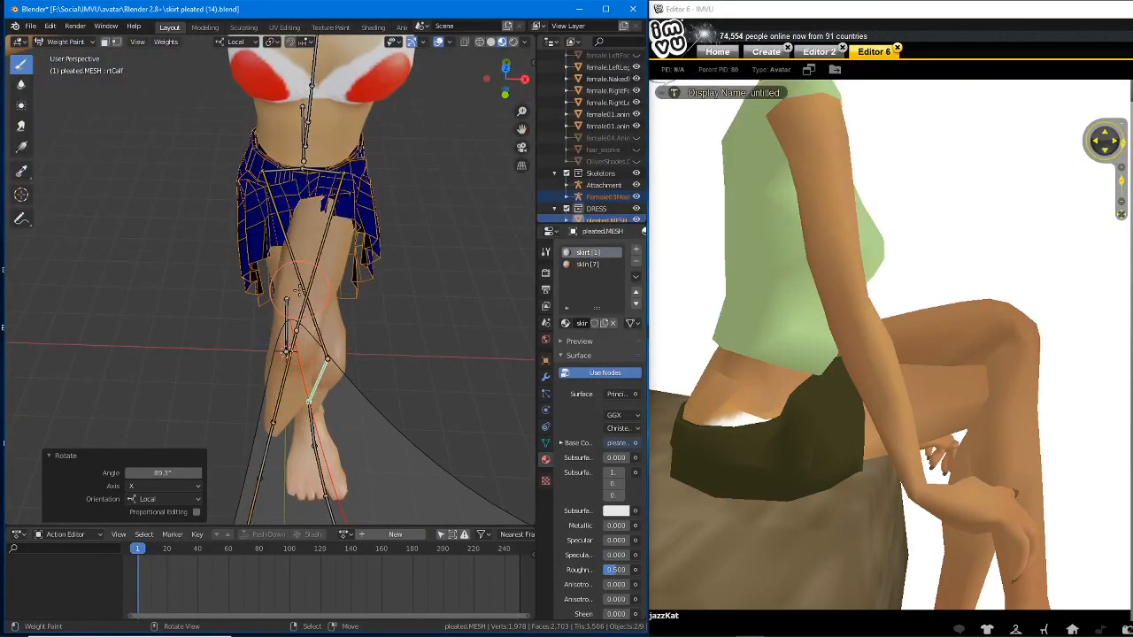
- Switch the skirt to Object Mode and examine from the side how it stretches from the hip along the raised thighs
{"action": "left_click", "coordinate": [73, 42]}
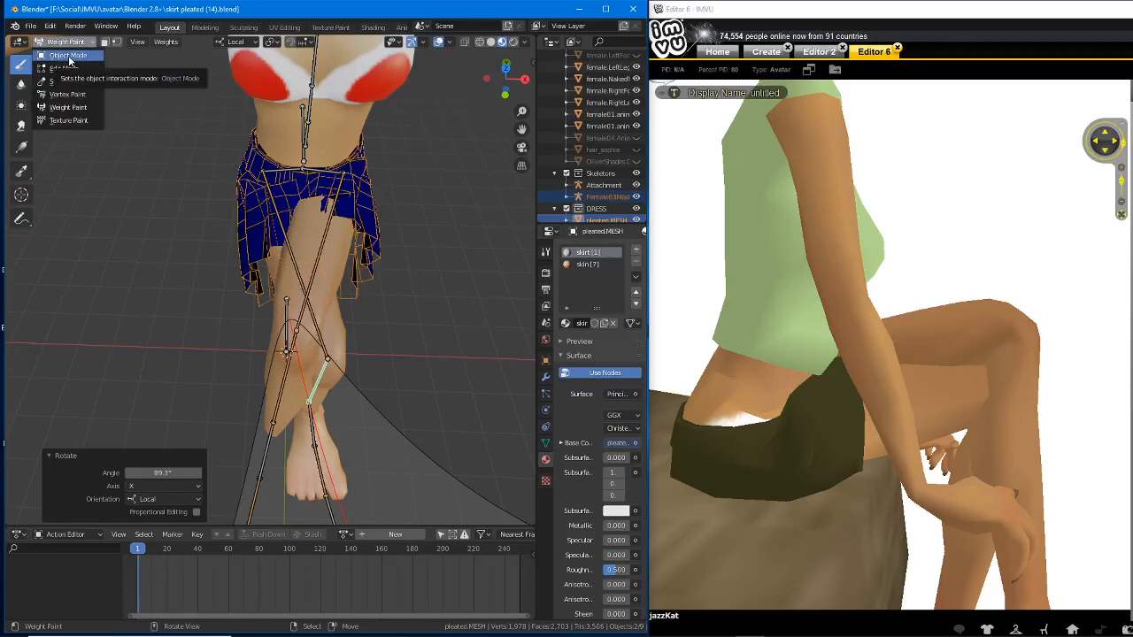
{"action": "left_click", "coordinate": [69, 57]}
{"action": "middle_click_drag", "start_coordinate": [212, 269], "coordinate": [308, 298]}
{"action": "scroll", "coordinate": [248, 326], "scroll_direction": "up", "scroll_amount": 2}
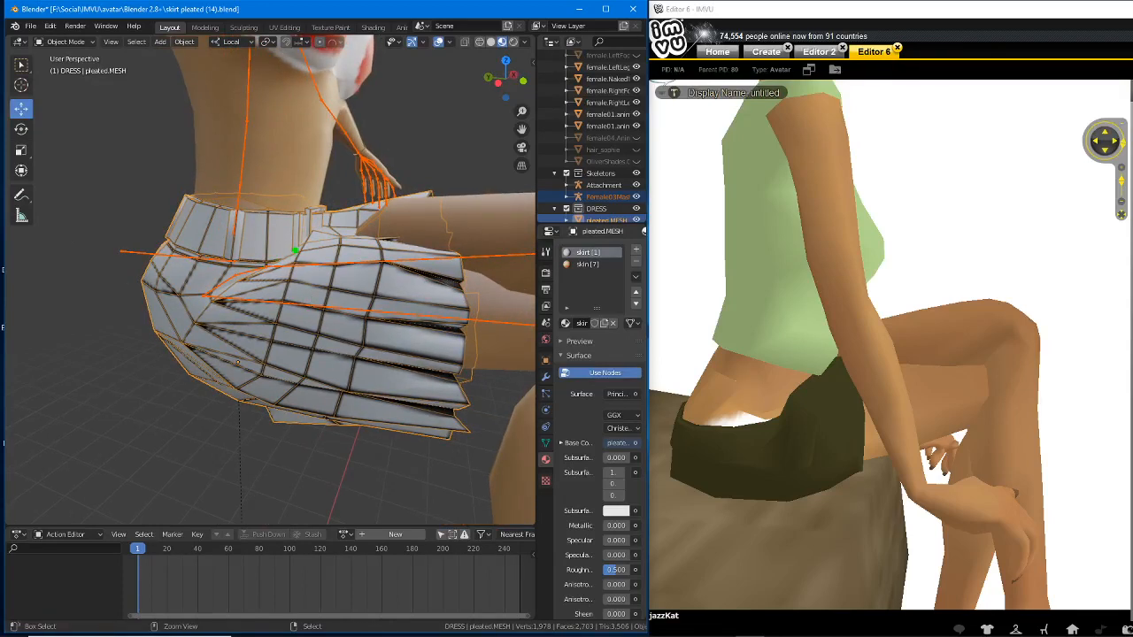
{"action": "mouse_move", "coordinate": [324, 220]}
{"action": "left_mouse_down"}
{"action": "mouse_move", "coordinate": [251, 252]}
{"action": "mouse_move", "coordinate": [210, 302]}
{"action": "mouse_move", "coordinate": [340, 235]}
{"action": "mouse_move", "coordinate": [333, 220]}
{"action": "mouse_move", "coordinate": [218, 303]}
{"action": "mouse_move", "coordinate": [482, 304]}
{"action": "left_mouse_up"}
{"action": "mouse_move", "coordinate": [331, 263]}
{"action": "left_mouse_down"}
{"action": "mouse_move", "coordinate": [506, 261]}
{"action": "mouse_move", "coordinate": [497, 313]}
{"action": "left_mouse_up"}
{"action": "left_click_drag", "start_coordinate": [498, 314], "coordinate": [478, 318]}
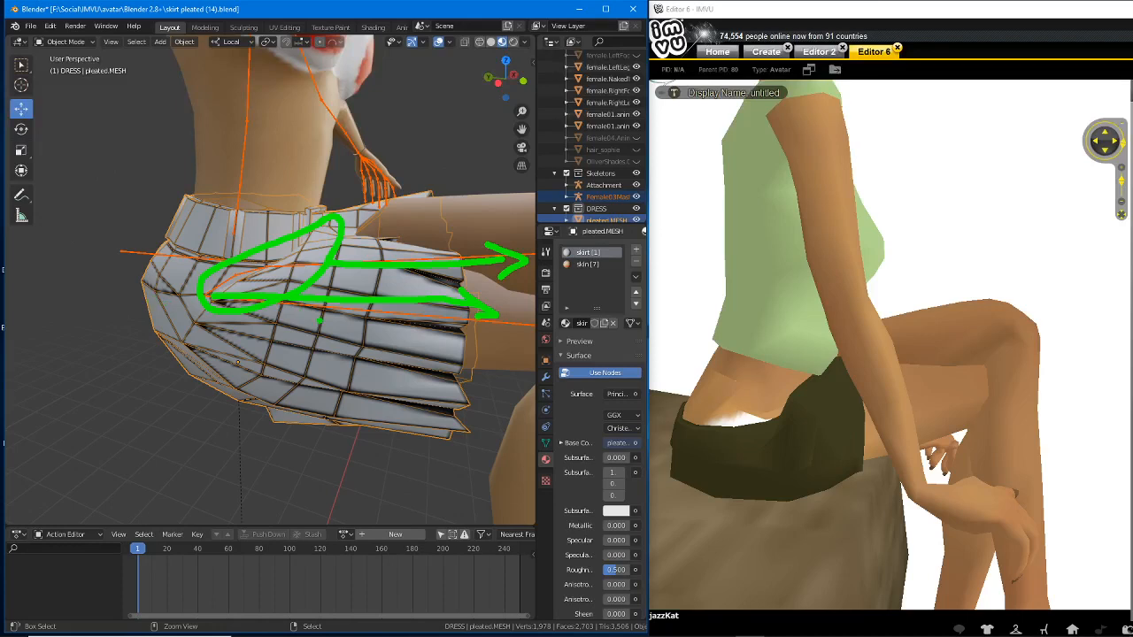
{"action": "key", "text": "Escape"}
- Put the Female03MasterRoot armature in Pose Mode and clear the rotation of all its bones
{"action": "left_click", "coordinate": [240, 164]}
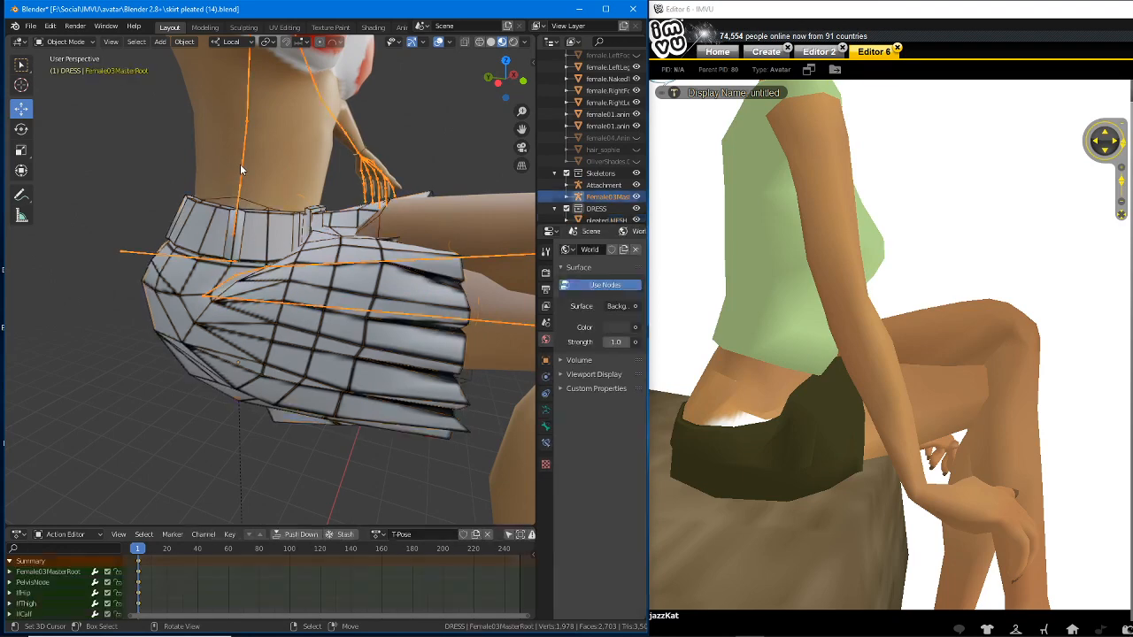
{"action": "key", "text": "ctrl+Tab"}
{"action": "key", "text": "a"}
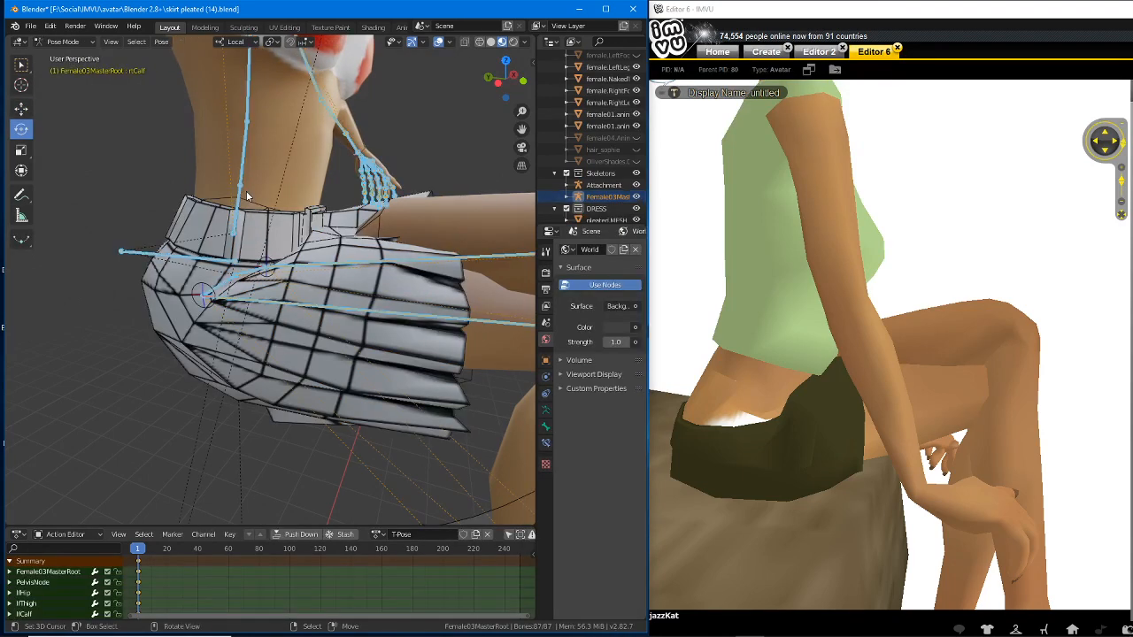
{"action": "middle_click_drag", "start_coordinate": [248, 197], "coordinate": [265, 221]}
{"action": "key", "text": "g"}
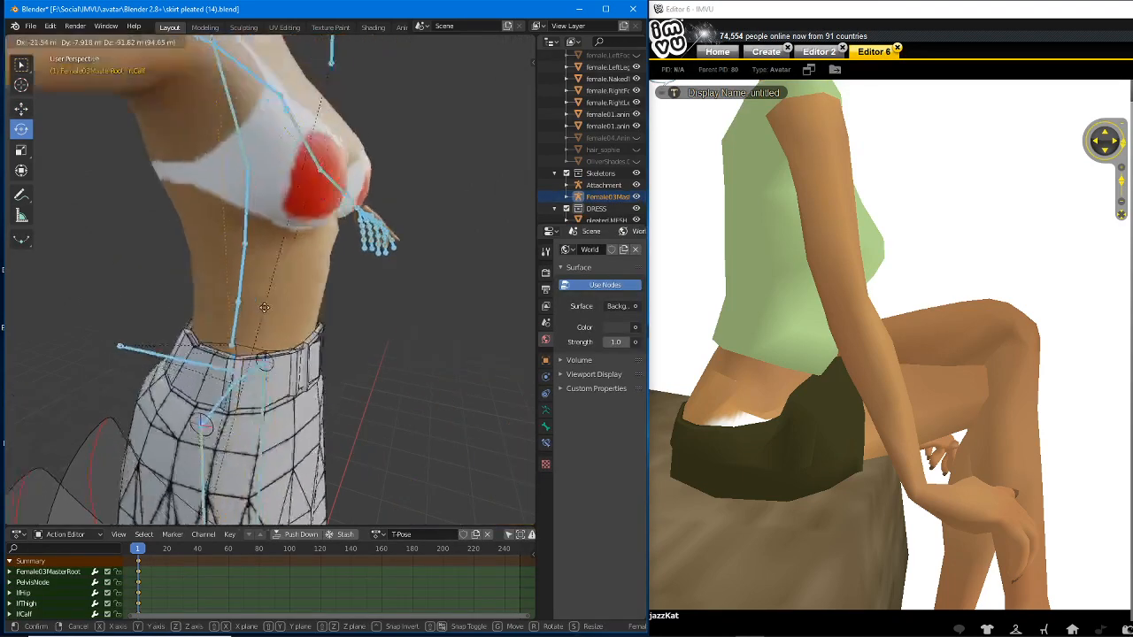
{"action": "right_click", "coordinate": [274, 205]}
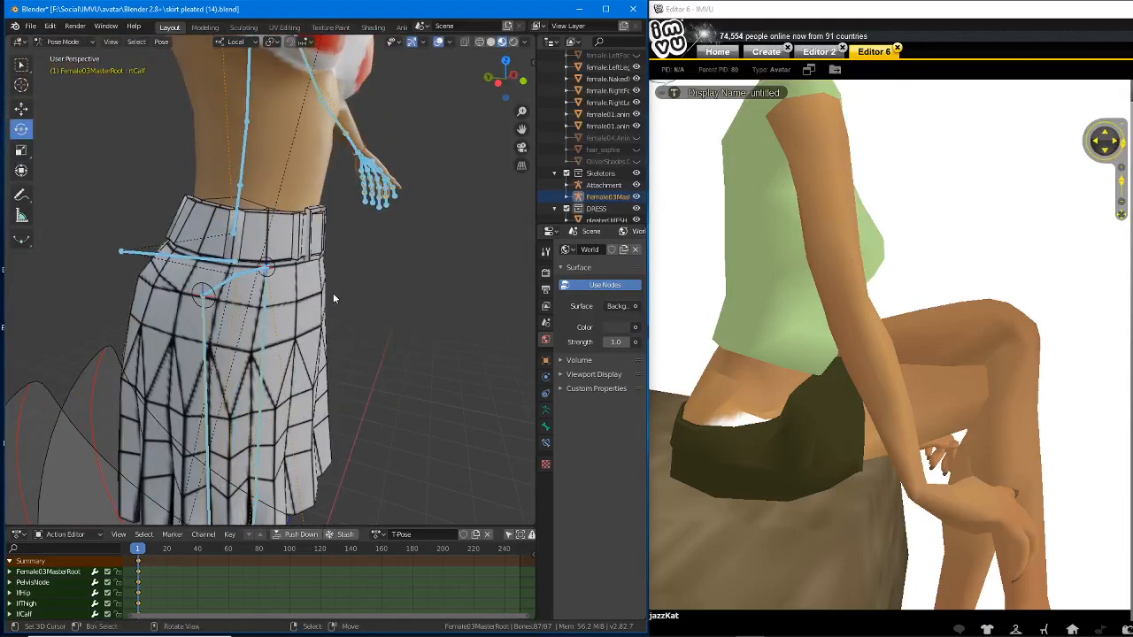
- Test the skirt's response to rtHip by rotating the bone about 22.7° and -14.2° around local Y, and clear its rotation
{"action": "middle_click_drag", "start_coordinate": [333, 293], "coordinate": [289, 273]}
{"action": "left_click", "coordinate": [278, 280]}
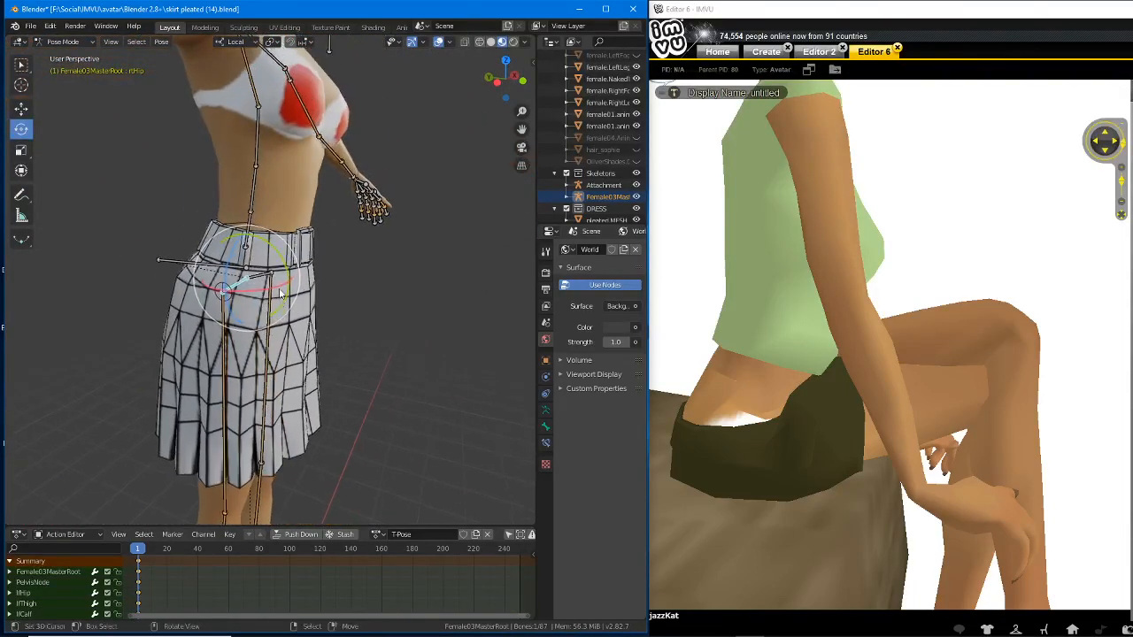
{"action": "key", "text": "r"}
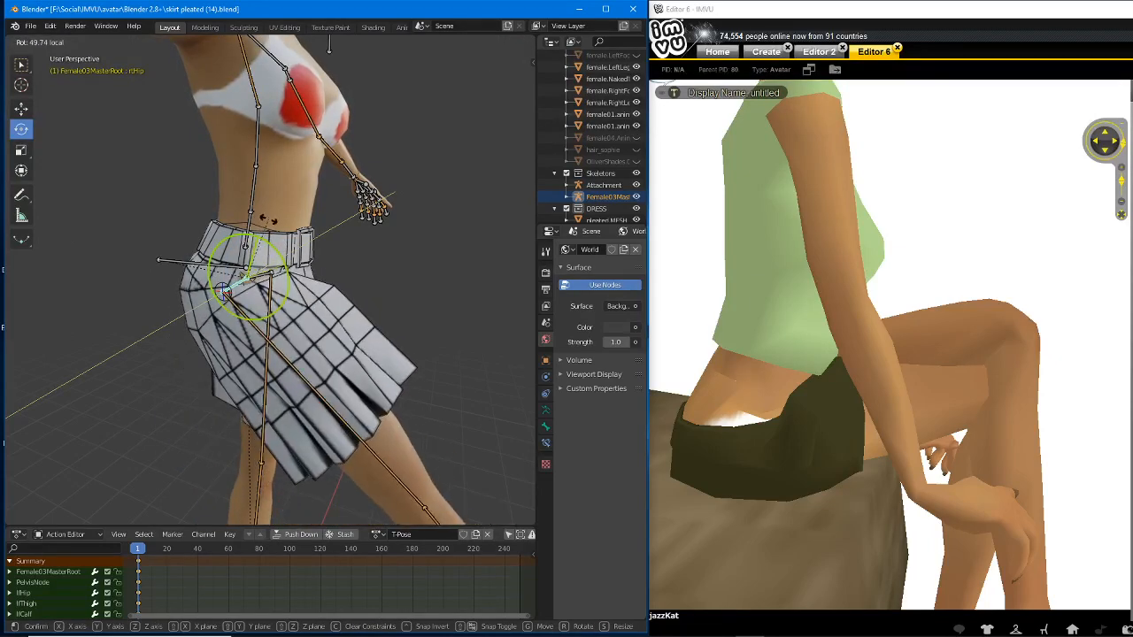
{"action": "left_click", "coordinate": [265, 255]}
{"action": "middle_click_drag", "start_coordinate": [266, 265], "coordinate": [275, 310]}
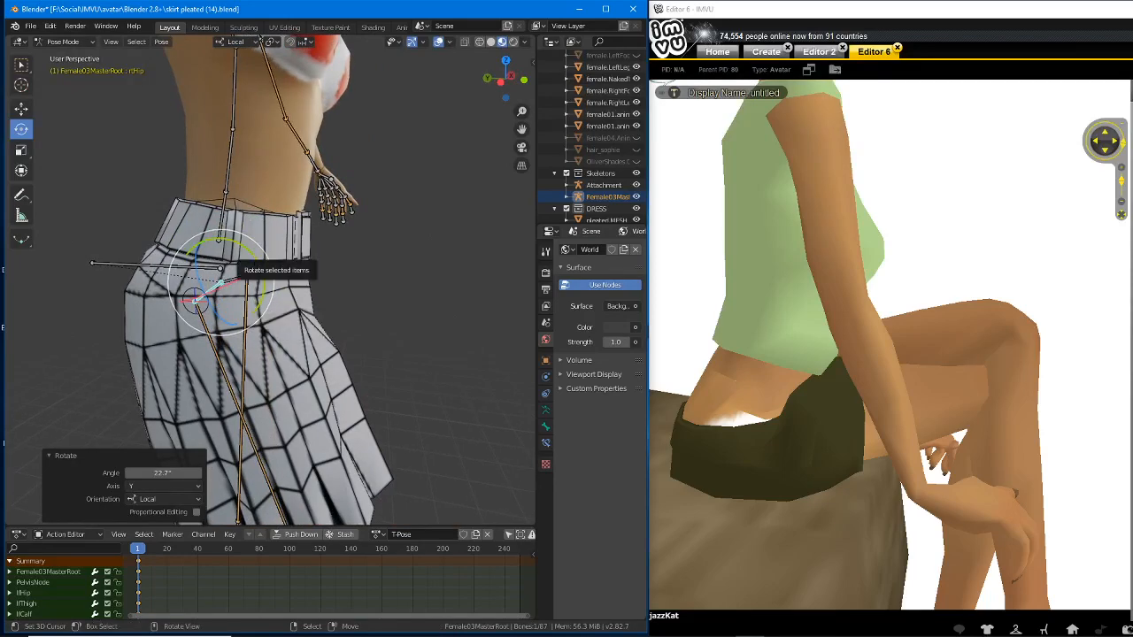
{"action": "key", "text": "r"}
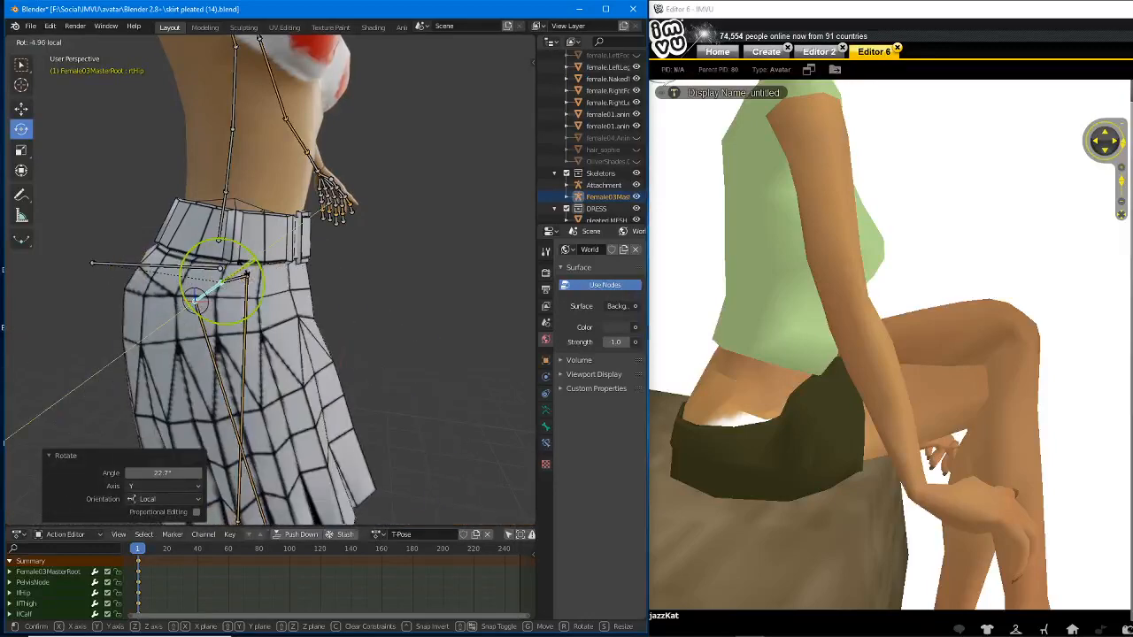
{"action": "left_click", "coordinate": [241, 266]}
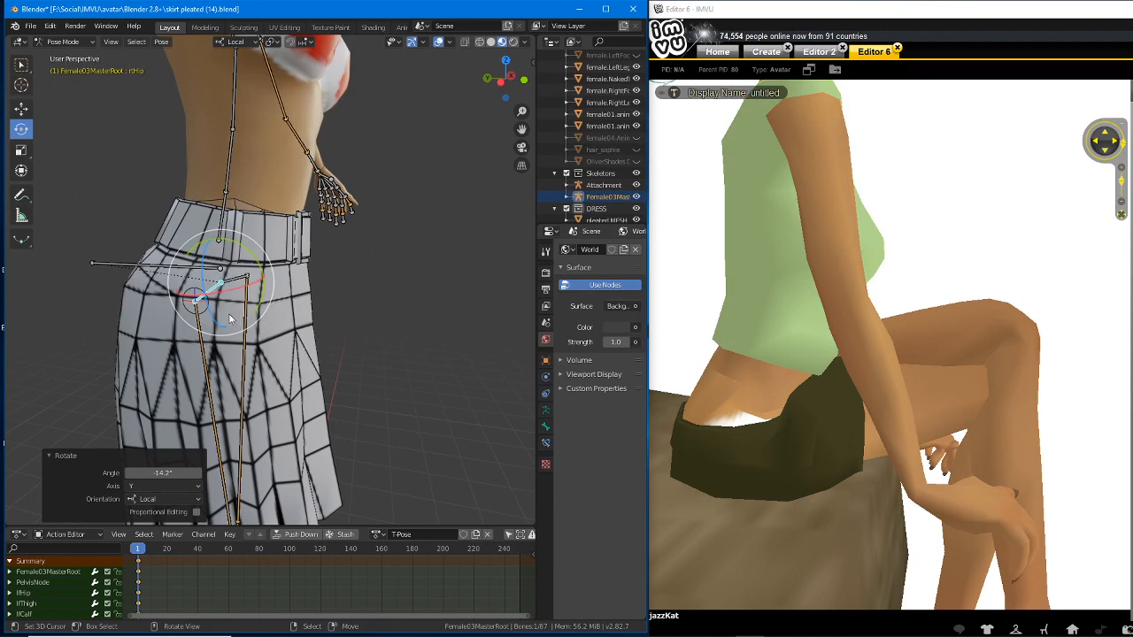
{"action": "key", "text": "alt+r"}
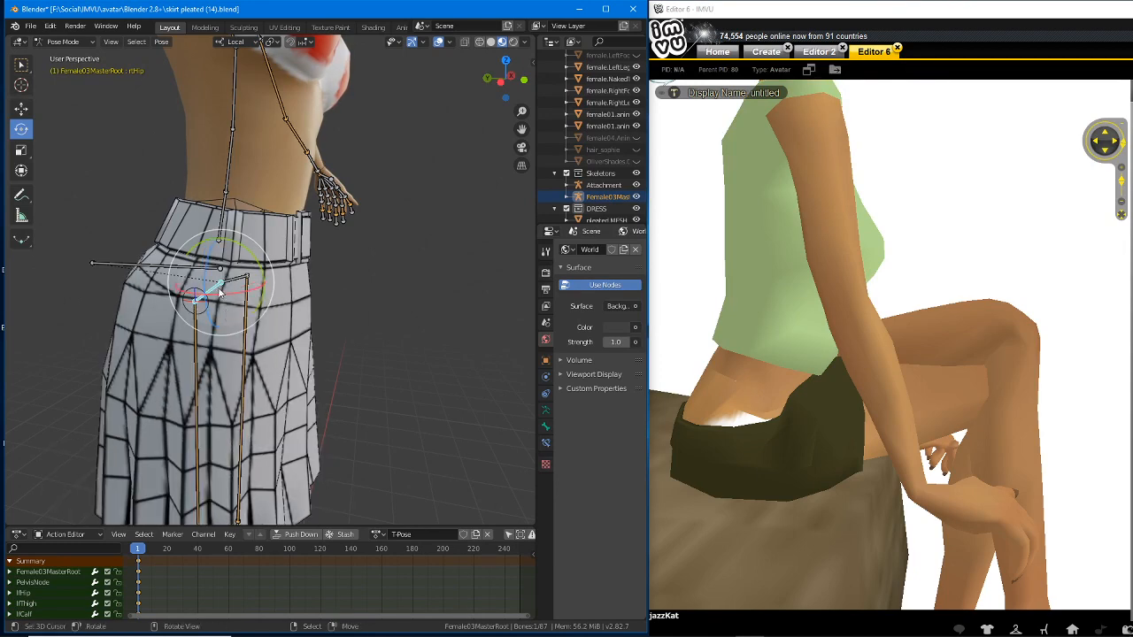
- Select the rtThigh bone and raise the leg by rotating it about -79.2° around its local X axis
{"action": "left_click", "coordinate": [197, 339]}
{"action": "key", "text": "r"}
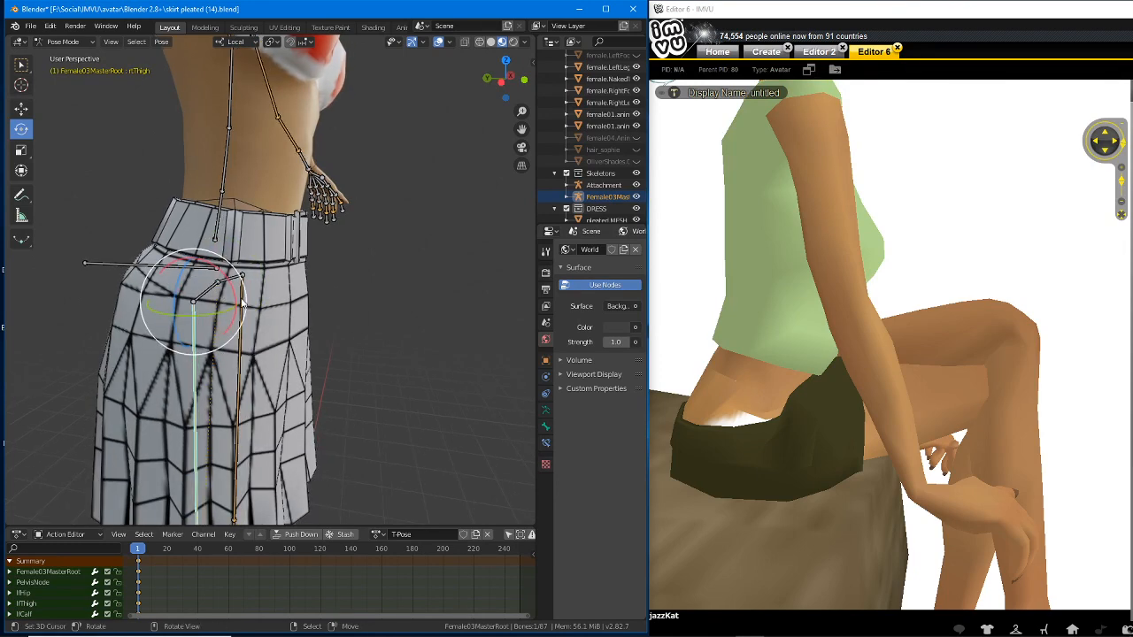
{"action": "left_click", "coordinate": [184, 244]}
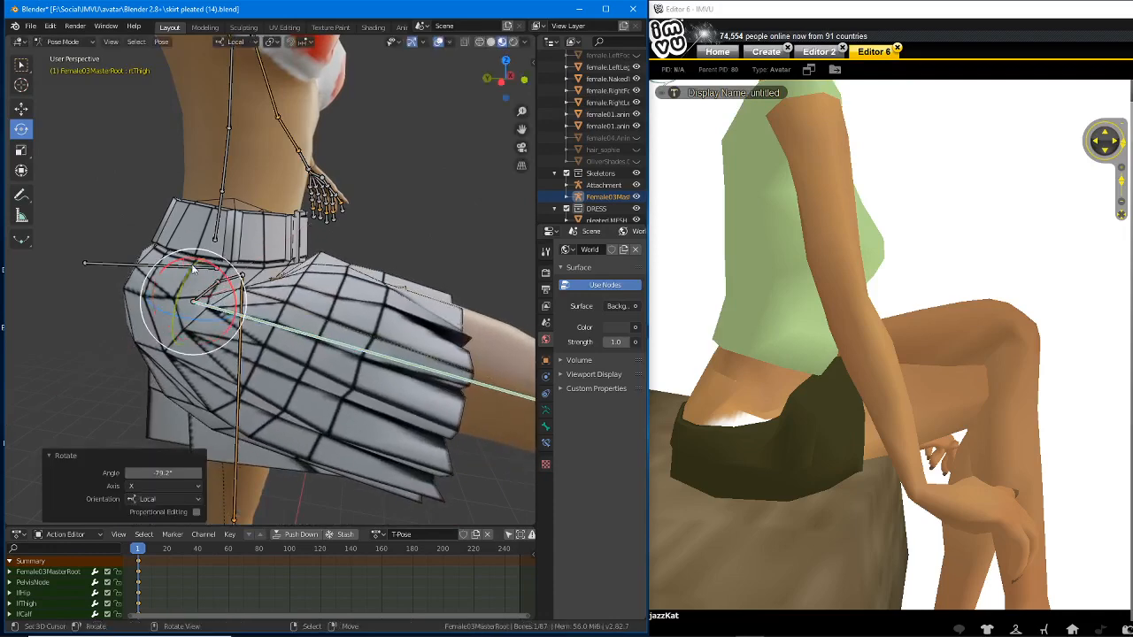
- Adjust the raised rtThigh bone by about 11.6° around local X and about -14.4° around local Z
{"action": "right_click", "coordinate": [226, 280]}
{"action": "left_click_drag", "start_coordinate": [263, 270], "coordinate": [220, 276]}
{"action": "right_click", "coordinate": [304, 310]}
{"action": "key", "text": "r"}
{"action": "middle_click_drag", "start_coordinate": [341, 321], "coordinate": [268, 322]}
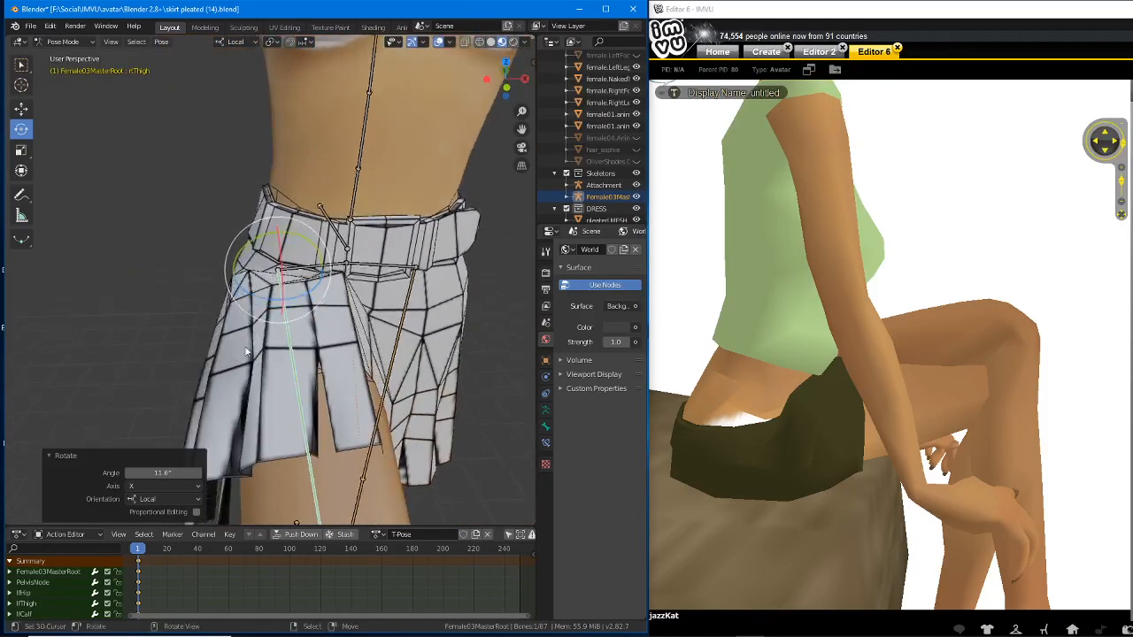
{"action": "mouse_move", "coordinate": [263, 294]}
{"action": "left_mouse_down"}
{"action": "mouse_move", "coordinate": [289, 299]}
{"action": "mouse_move", "coordinate": [274, 306]}
{"action": "left_mouse_up"}
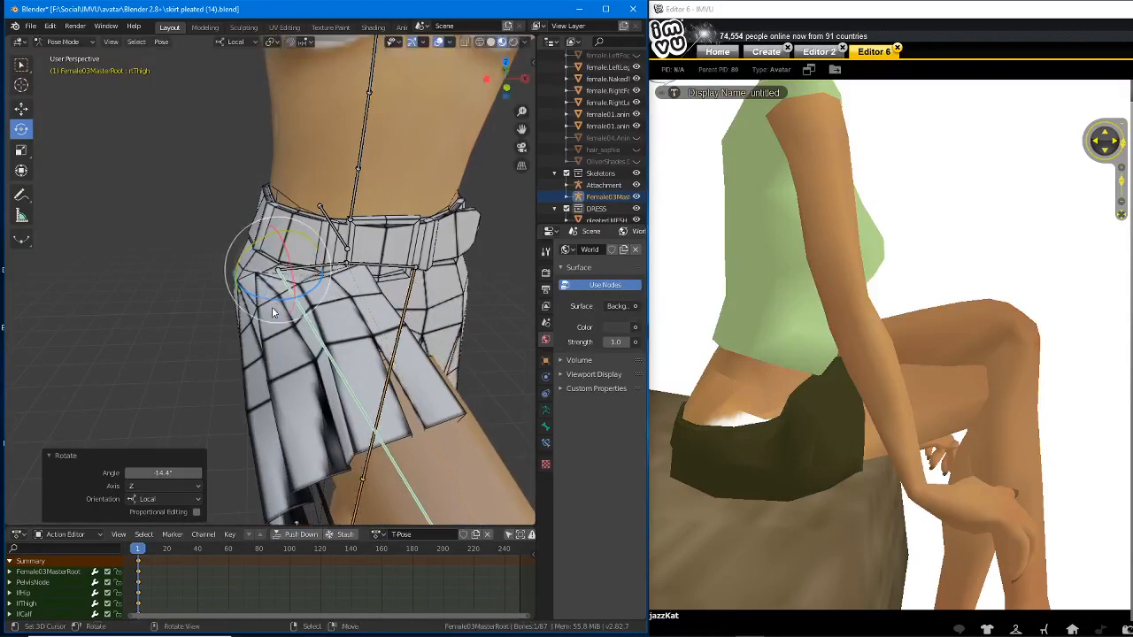
- Select the rtHip bone and rotate it about 7° around its local Y axis
{"action": "middle_click_drag", "start_coordinate": [273, 311], "coordinate": [352, 272]}
{"action": "left_click_drag", "start_coordinate": [229, 277], "coordinate": [271, 300]}
{"action": "right_click", "coordinate": [233, 304]}
{"action": "middle_click_drag", "start_coordinate": [271, 300], "coordinate": [375, 321]}
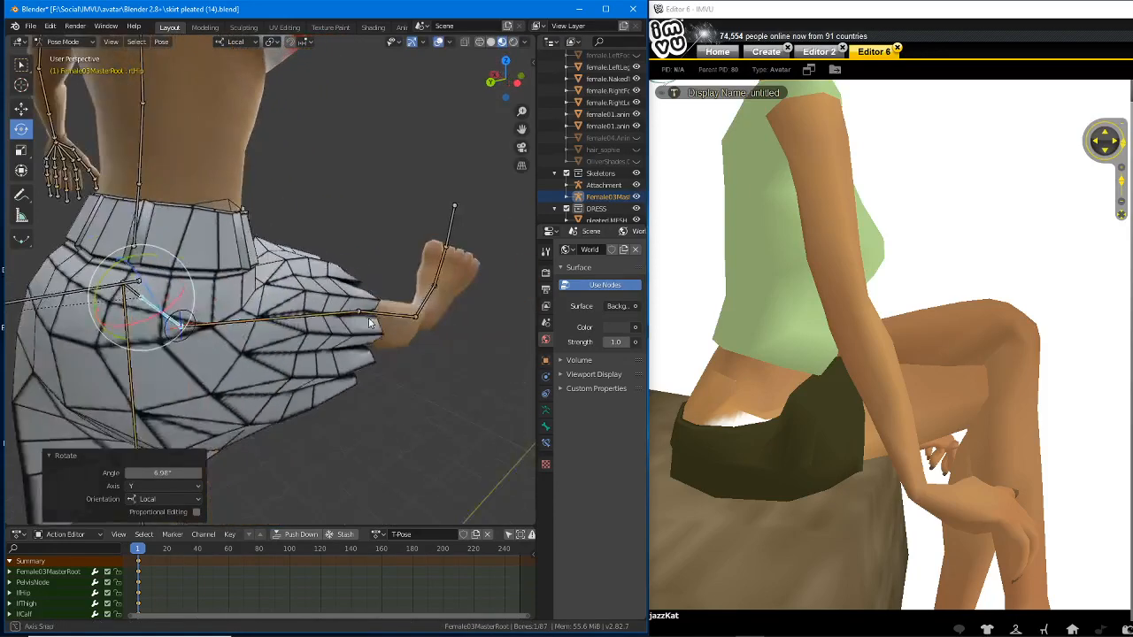
- Examine the skirt's deformation around the rtHip and rtThigh bones, from the side and at the front where the raised thigh emerges
{"action": "middle_click_drag", "start_coordinate": [164, 311], "coordinate": [178, 325]}
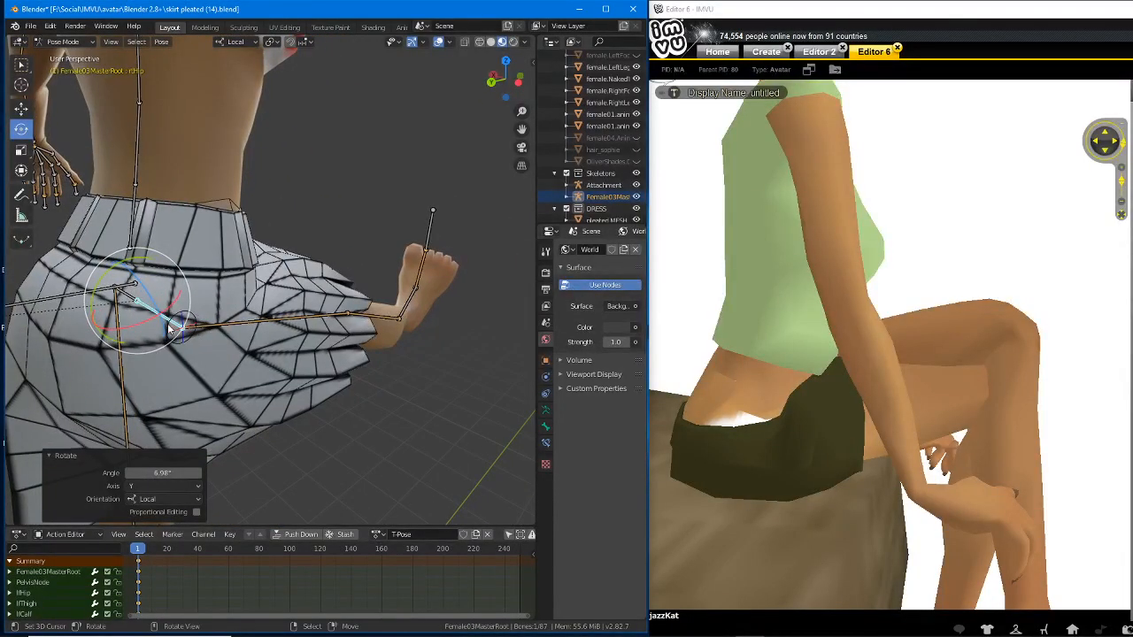
{"action": "left_click", "coordinate": [181, 326]}
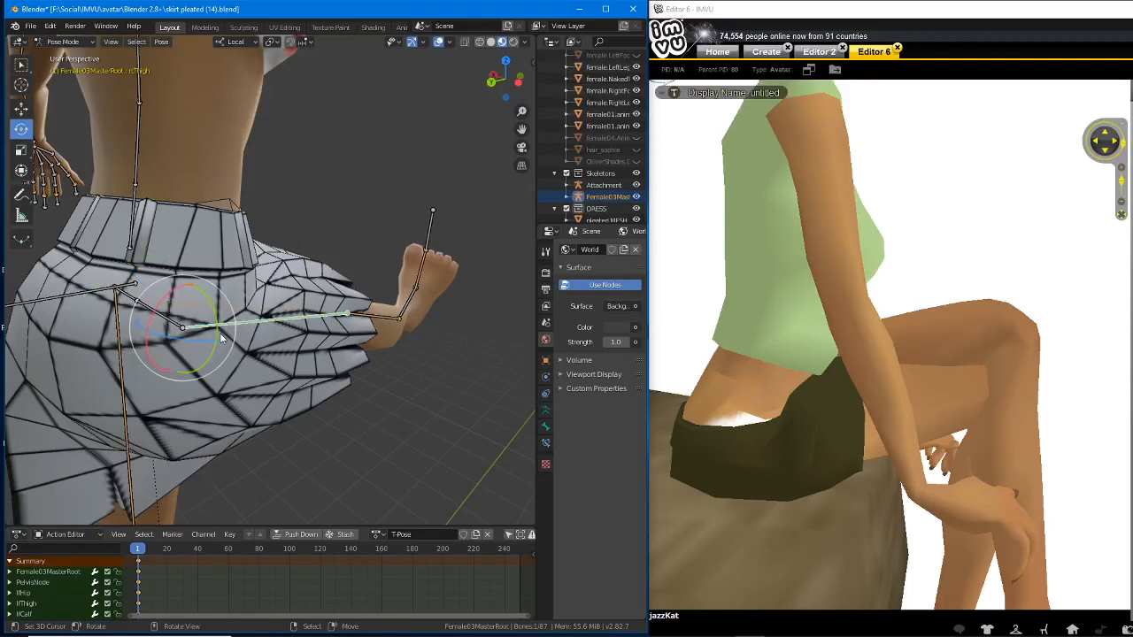
{"action": "left_click", "coordinate": [158, 307]}
{"action": "middle_click_drag", "start_coordinate": [155, 303], "coordinate": [133, 298]}
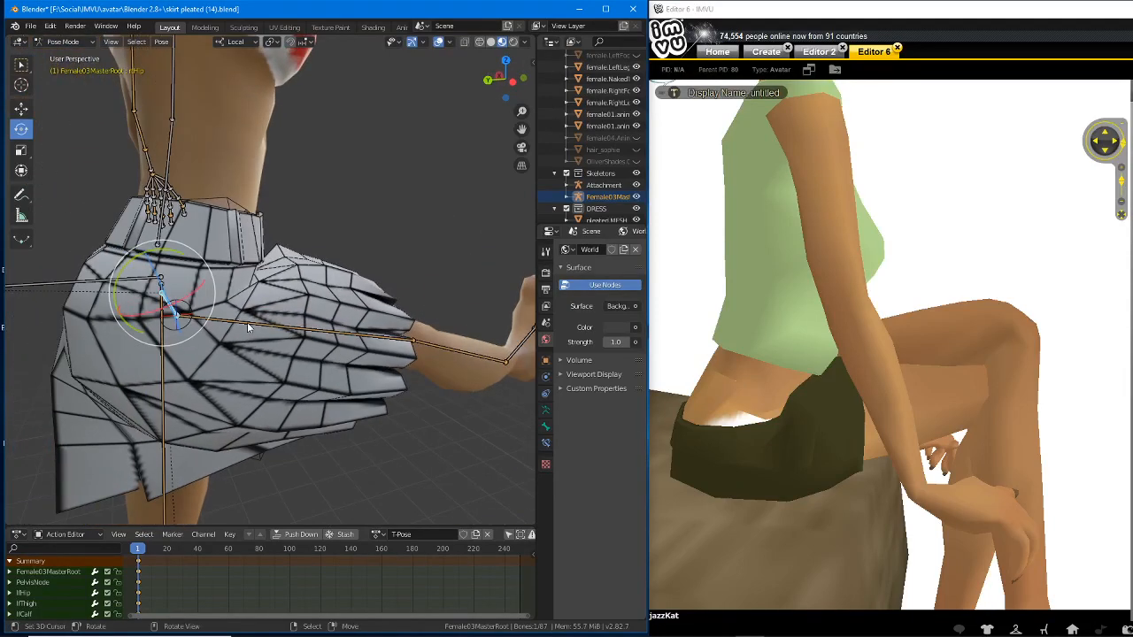
{"action": "middle_click_drag", "start_coordinate": [247, 322], "coordinate": [249, 315]}
{"action": "scroll", "coordinate": [249, 315], "scroll_direction": "down", "scroll_amount": 1}
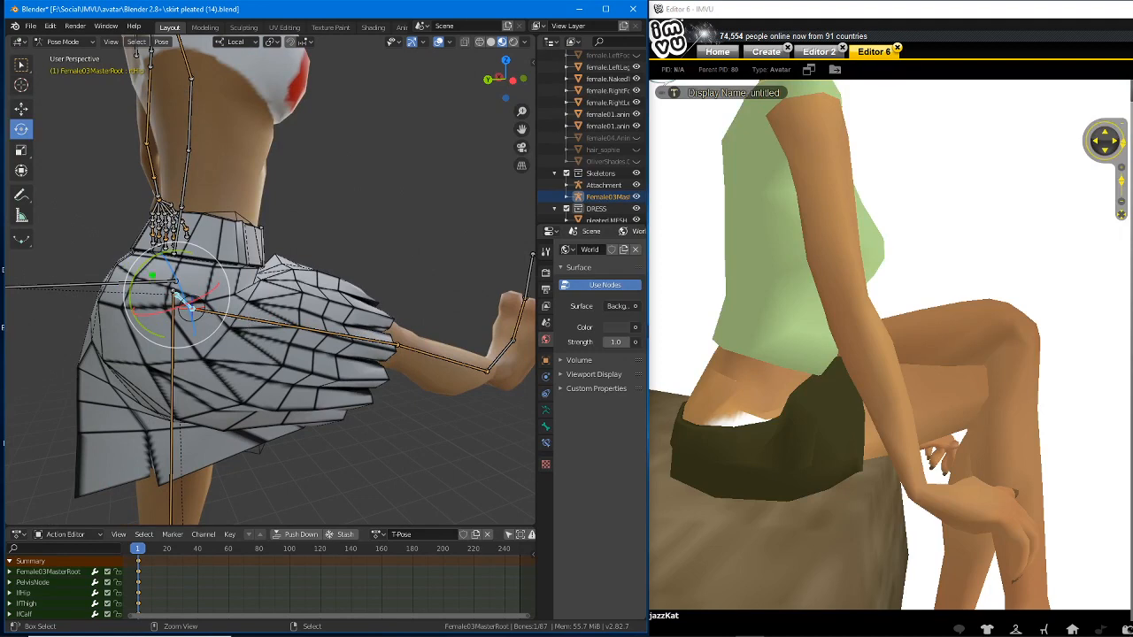
{"action": "mouse_move", "coordinate": [131, 247]}
{"action": "left_mouse_down"}
{"action": "mouse_move", "coordinate": [88, 274]}
{"action": "mouse_move", "coordinate": [197, 377]}
{"action": "mouse_move", "coordinate": [264, 267]}
{"action": "mouse_move", "coordinate": [129, 232]}
{"action": "left_mouse_up"}
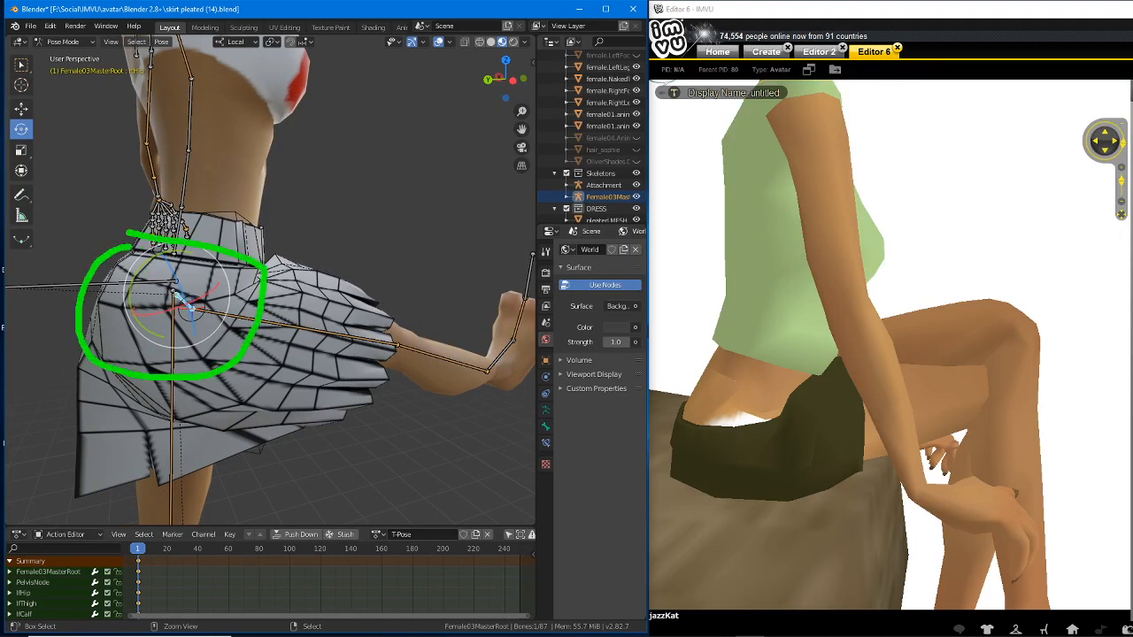
{"action": "mouse_move", "coordinate": [202, 306]}
{"action": "left_mouse_down"}
{"action": "mouse_move", "coordinate": [173, 294]}
{"action": "mouse_move", "coordinate": [190, 305]}
{"action": "left_mouse_up"}
{"action": "key", "text": "Escape"}
{"action": "middle_click_drag", "start_coordinate": [253, 317], "coordinate": [241, 322]}
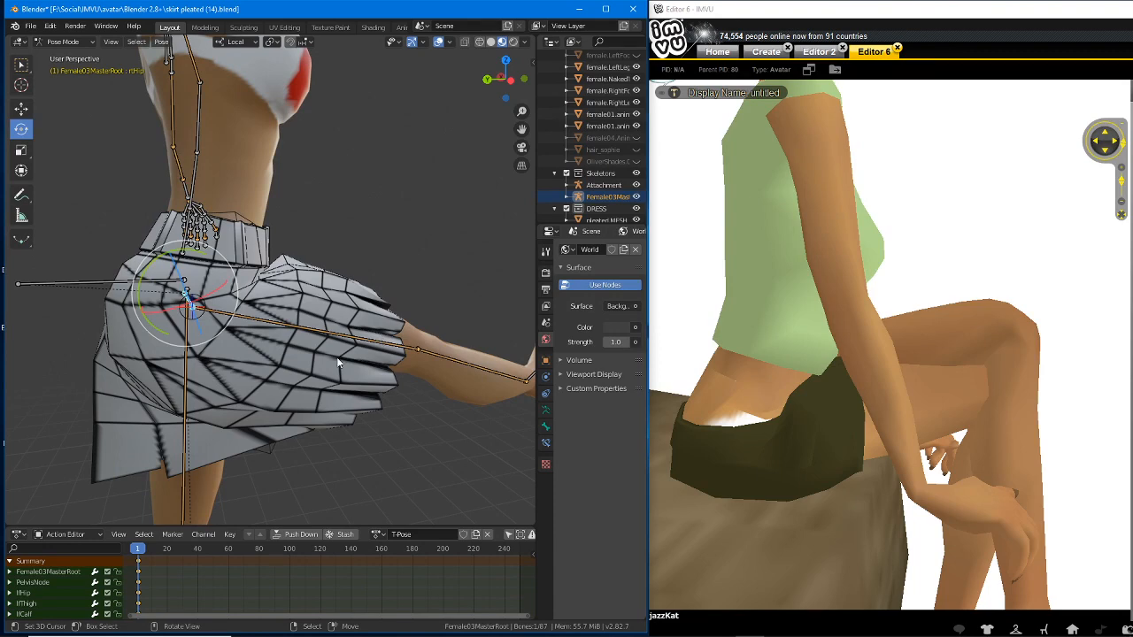
{"action": "mouse_move", "coordinate": [386, 354]}
{"action": "middle_mouse_down"}
{"action": "mouse_move", "coordinate": [152, 367]}
{"action": "mouse_move", "coordinate": [243, 359]}
{"action": "mouse_move", "coordinate": [219, 355]}
{"action": "middle_mouse_up"}
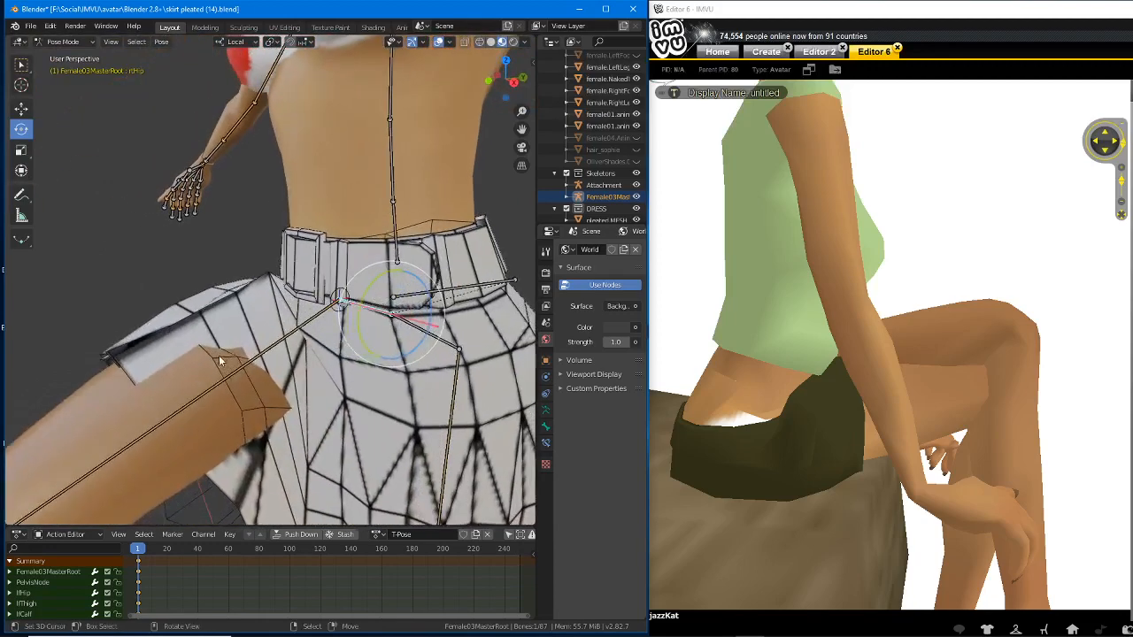
{"action": "mouse_move", "coordinate": [203, 346]}
{"action": "left_mouse_down"}
{"action": "mouse_move", "coordinate": [122, 396]}
{"action": "mouse_move", "coordinate": [177, 496]}
{"action": "mouse_move", "coordinate": [294, 421]}
{"action": "mouse_move", "coordinate": [203, 341]}
{"action": "mouse_move", "coordinate": [185, 340]}
{"action": "left_mouse_up"}
{"action": "scroll", "coordinate": [245, 398], "scroll_direction": "down", "scroll_amount": 3}
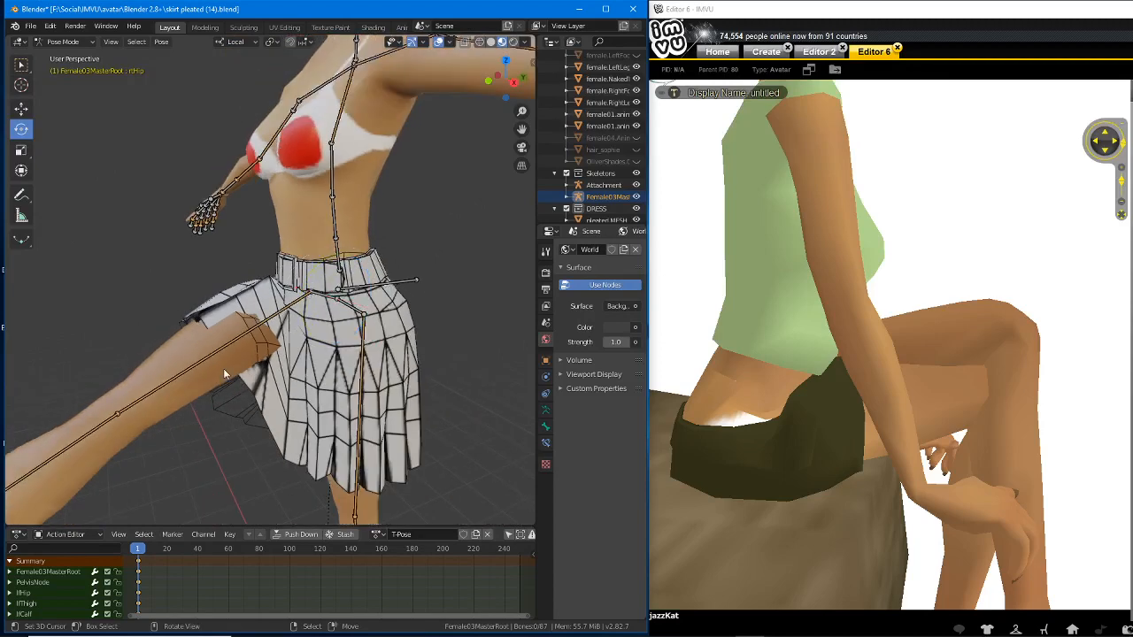
{"action": "scroll", "coordinate": [224, 368], "scroll_direction": "up", "scroll_amount": 2}
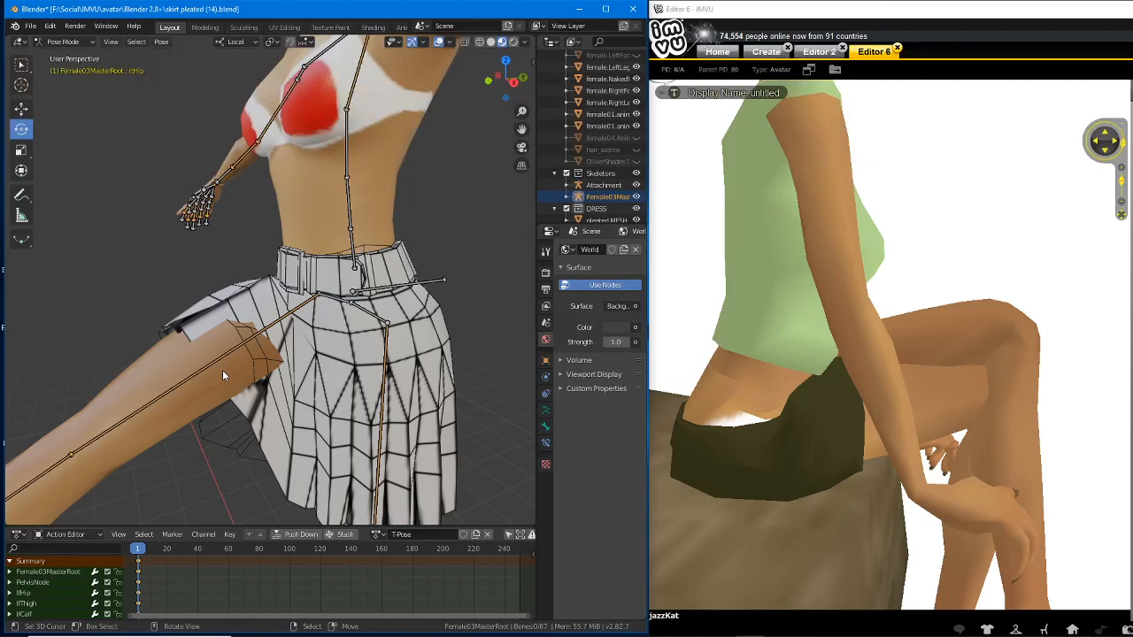
{"action": "middle_click_drag", "start_coordinate": [230, 359], "coordinate": [345, 288]}
- Try rotating rtThigh about -11.5° around local X and rtHip around local Y to compare how the skirt follows each bone
{"action": "right_click", "coordinate": [280, 276]}
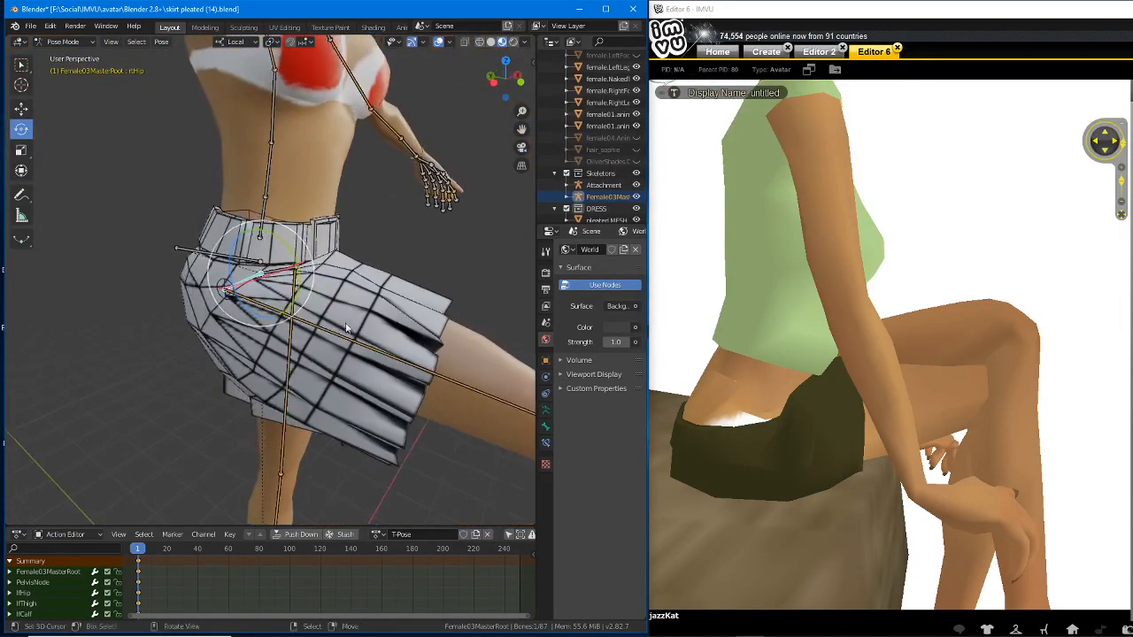
{"action": "right_click", "coordinate": [341, 343]}
{"action": "key", "text": "r"}
{"action": "key", "text": "x"}
{"action": "key", "text": "x"}
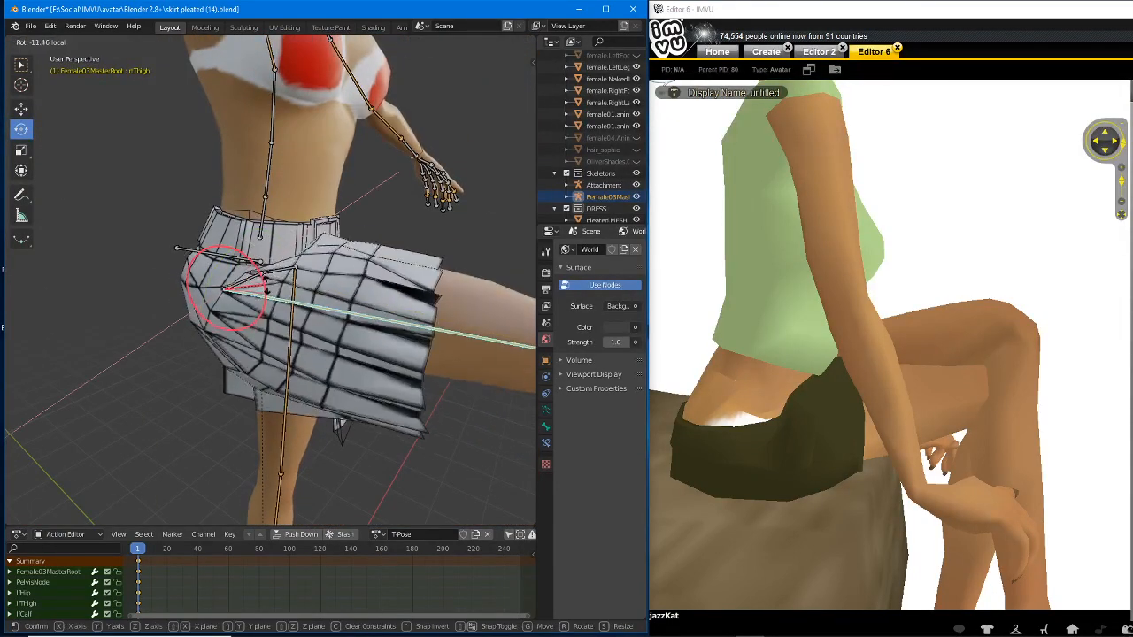
{"action": "left_click_drag", "start_coordinate": [265, 292], "coordinate": [293, 301]}
{"action": "right_click", "coordinate": [245, 280]}
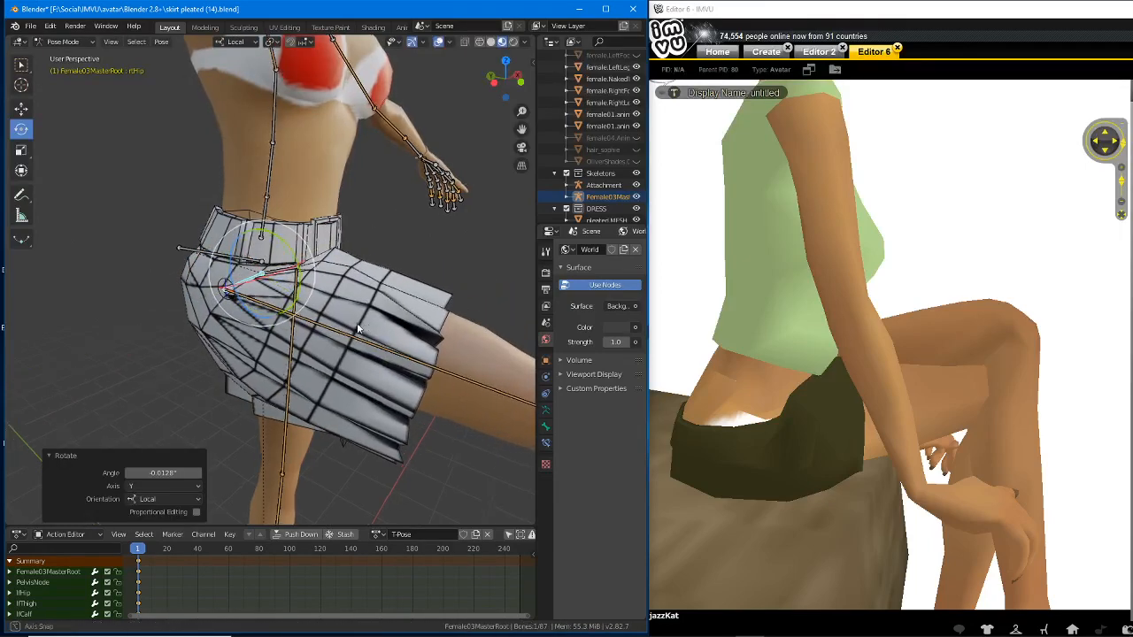
- Select the lfHip bone and raise the left leg by rotating it about -82.6° around its local Y axis
{"action": "middle_click_drag", "start_coordinate": [399, 306], "coordinate": [222, 330]}
{"action": "scroll", "coordinate": [188, 317], "scroll_direction": "down", "scroll_amount": 3}
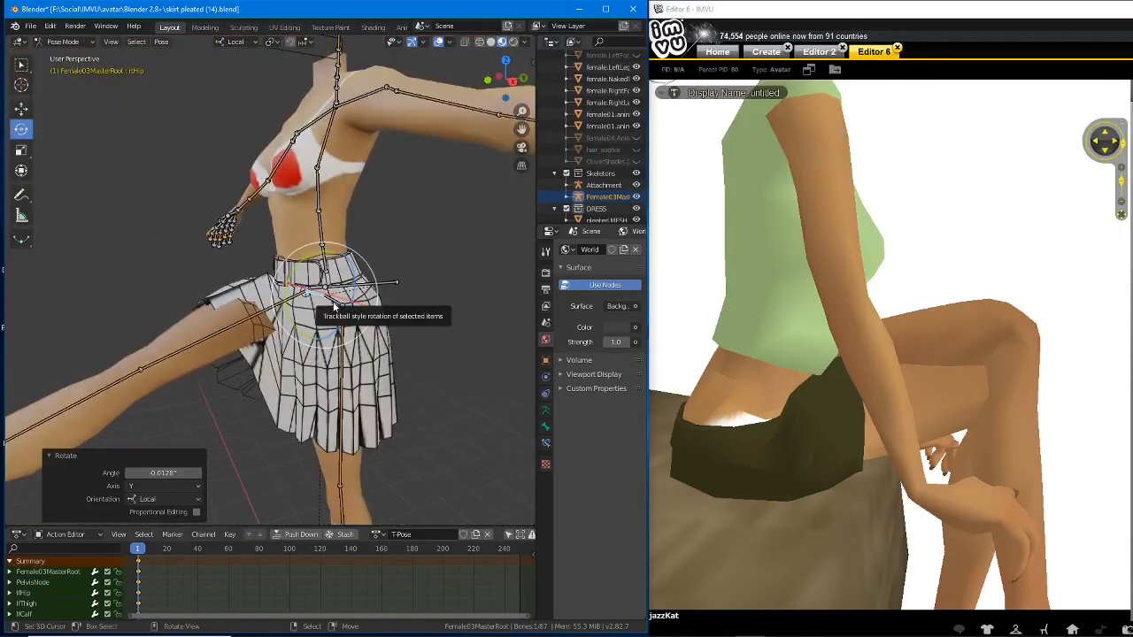
{"action": "left_click", "coordinate": [333, 301]}
{"action": "middle_click_drag", "start_coordinate": [324, 360], "coordinate": [299, 345]}
{"action": "scroll", "coordinate": [299, 345], "scroll_direction": "up", "scroll_amount": 3}
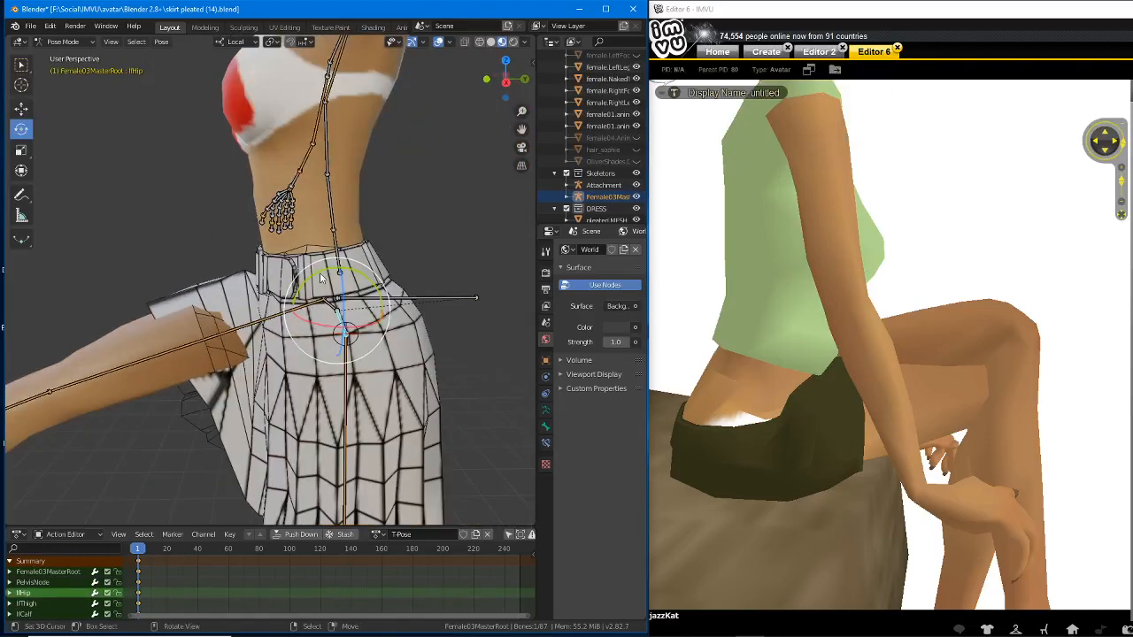
{"action": "left_click_drag", "start_coordinate": [321, 275], "coordinate": [363, 302]}
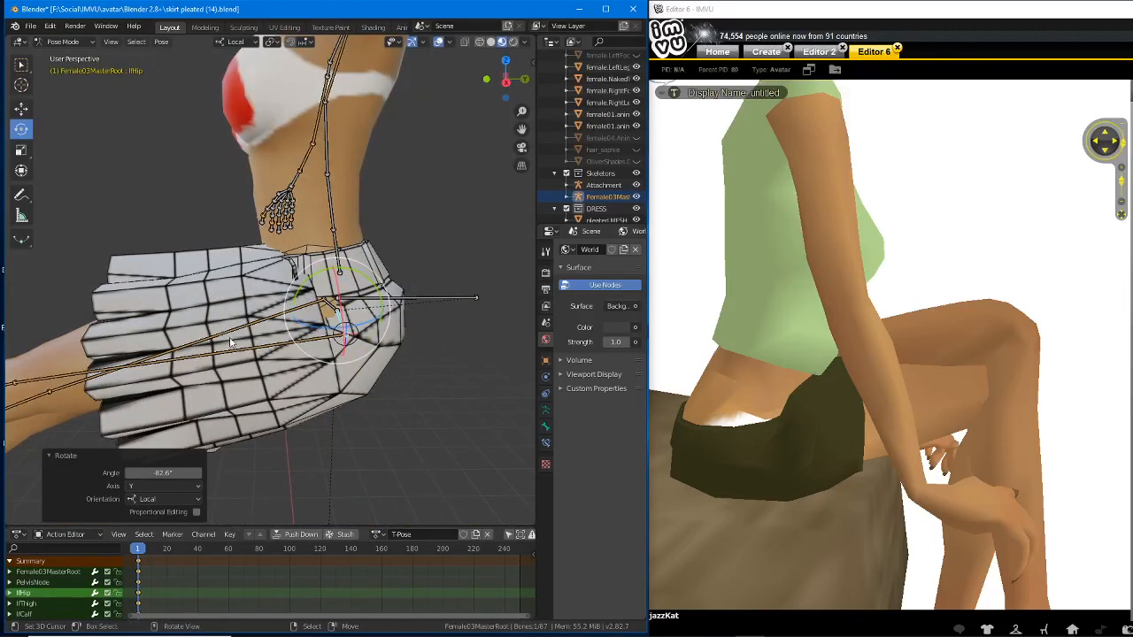
{"action": "left_click", "coordinate": [233, 357]}
{"action": "left_click", "coordinate": [341, 311]}
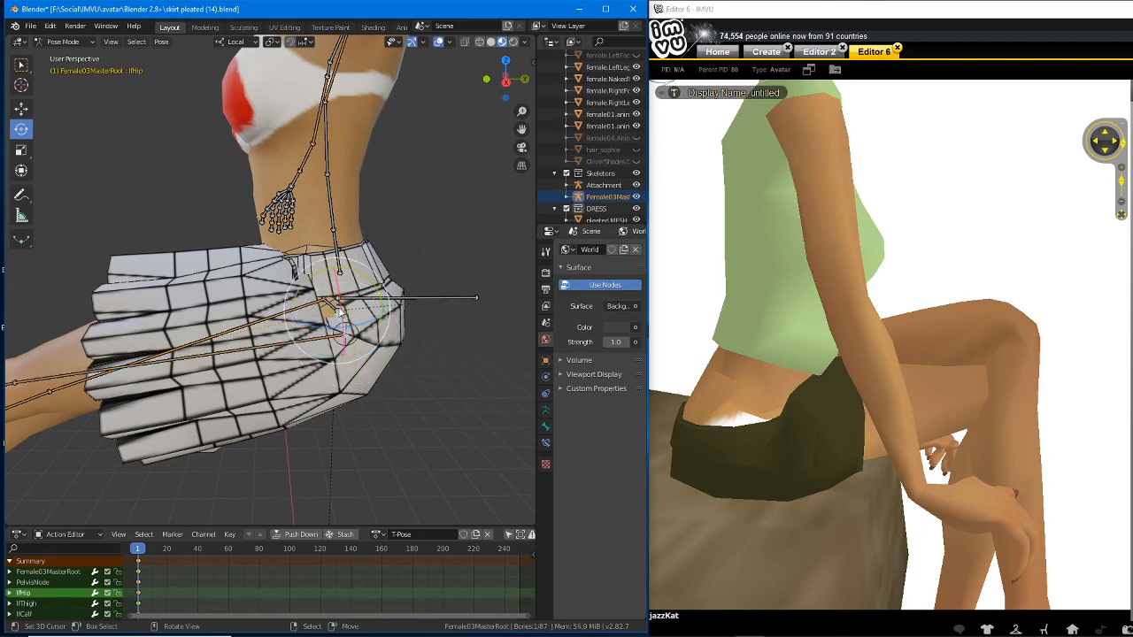
- Cross the raised legs by swinging them inward, rotating the rtThigh bone about -6° around its local Z axis
{"action": "left_click_drag", "start_coordinate": [333, 290], "coordinate": [381, 306]}
{"action": "left_click", "coordinate": [301, 361]}
{"action": "middle_click_drag", "start_coordinate": [381, 306], "coordinate": [390, 404]}
{"action": "left_click_drag", "start_coordinate": [363, 314], "coordinate": [285, 312]}
{"action": "left_click", "coordinate": [295, 342]}
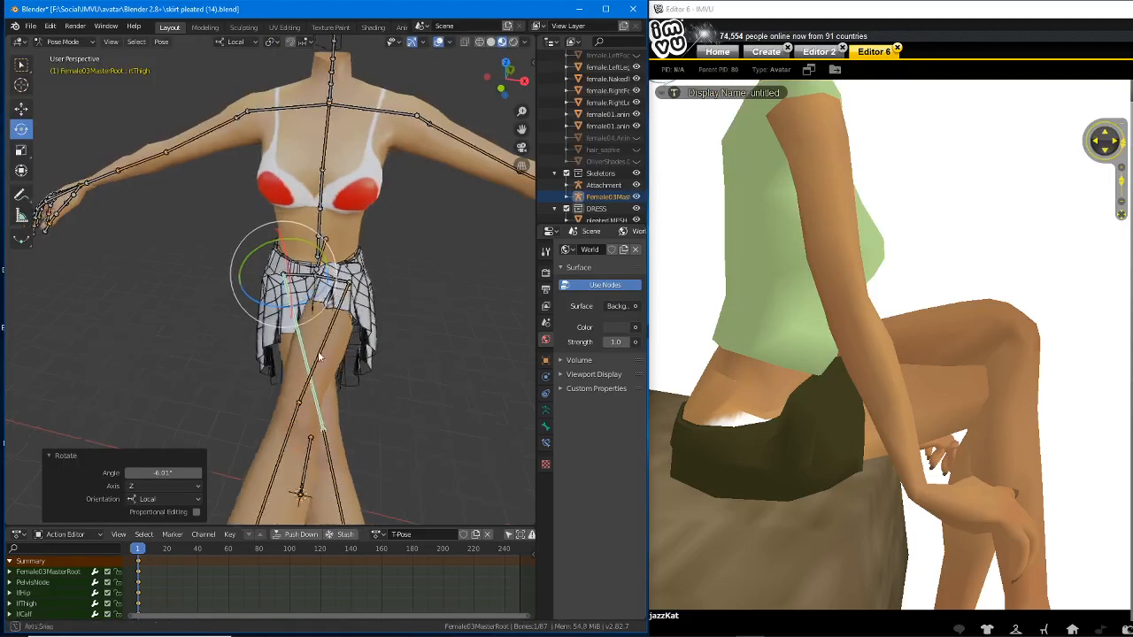
- Bend both knees by rotating rtCalf about 83.4° and lfCalf about 102° around their local X axes
{"action": "middle_click_drag", "start_coordinate": [285, 312], "coordinate": [328, 300]}
{"action": "right_click", "coordinate": [210, 327]}
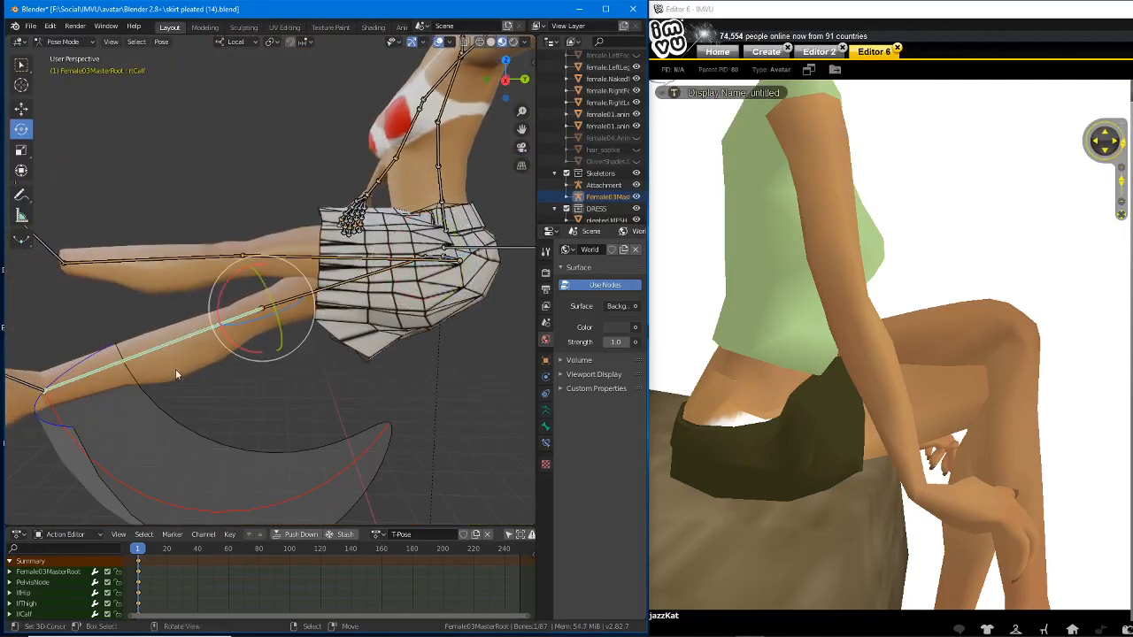
{"action": "left_click_drag", "start_coordinate": [228, 288], "coordinate": [234, 277]}
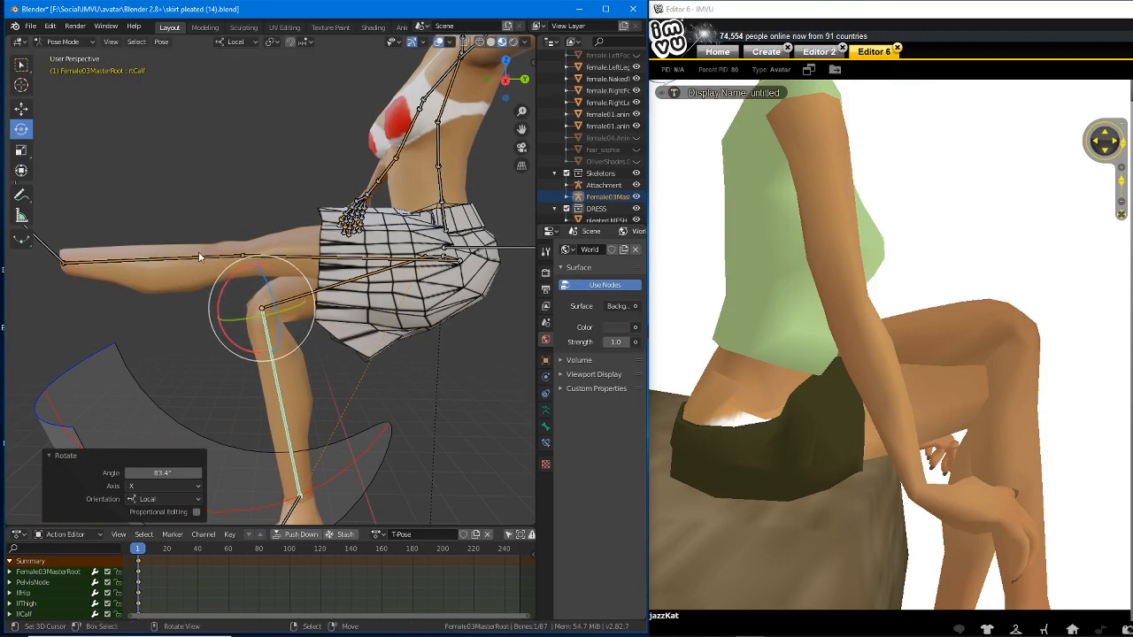
{"action": "right_click", "coordinate": [200, 260]}
{"action": "left_click_drag", "start_coordinate": [218, 225], "coordinate": [184, 305]}
- Check the avatar's crossed legs in IMVU, and in Blender bend rtCalf about 6.9° further around its local X axis
{"action": "left_click", "coordinate": [817, 379]}
{"action": "left_click_drag", "start_coordinate": [821, 372], "coordinate": [855, 453]}
{"action": "scroll", "coordinate": [856, 453], "scroll_direction": "down", "scroll_amount": 2}
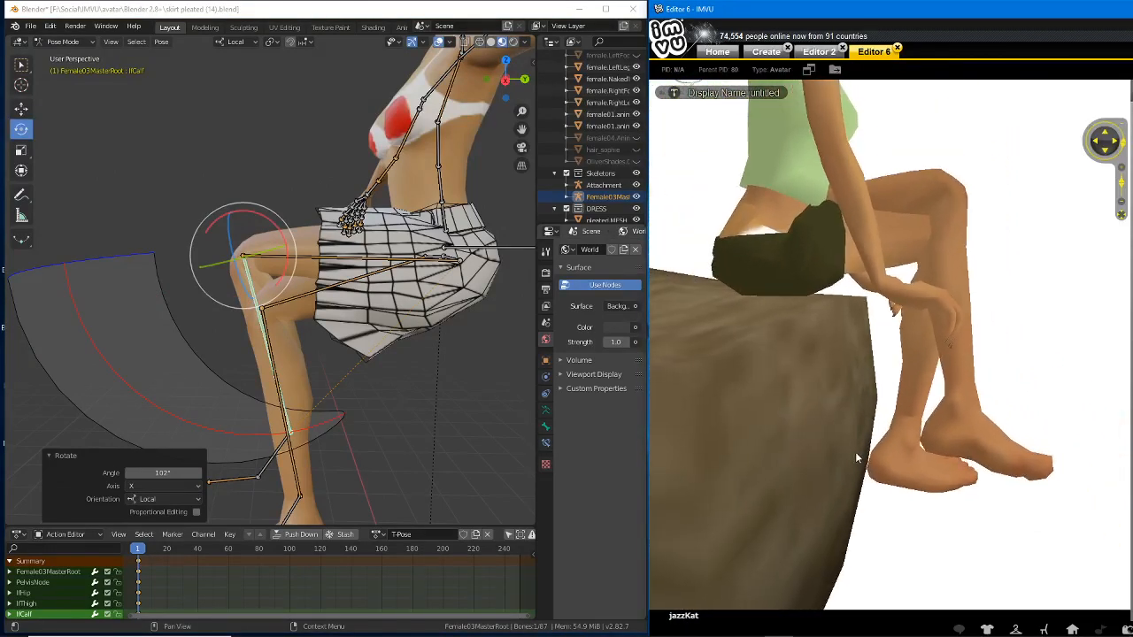
{"action": "scroll", "coordinate": [856, 451], "scroll_direction": "up", "scroll_amount": 5}
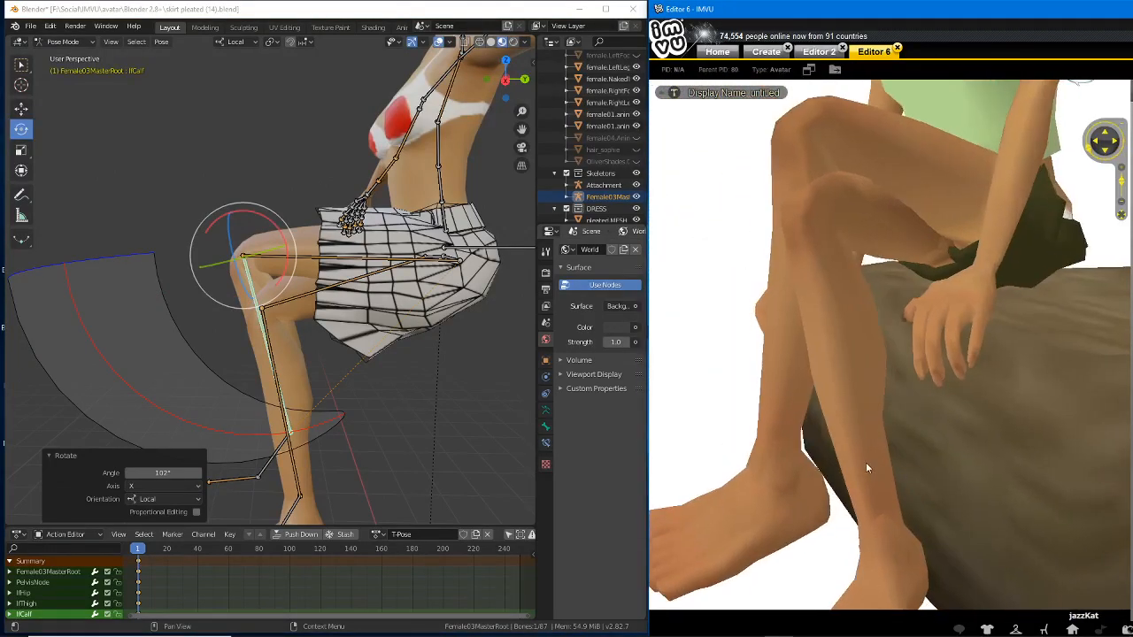
{"action": "left_click_drag", "start_coordinate": [866, 463], "coordinate": [850, 463]}
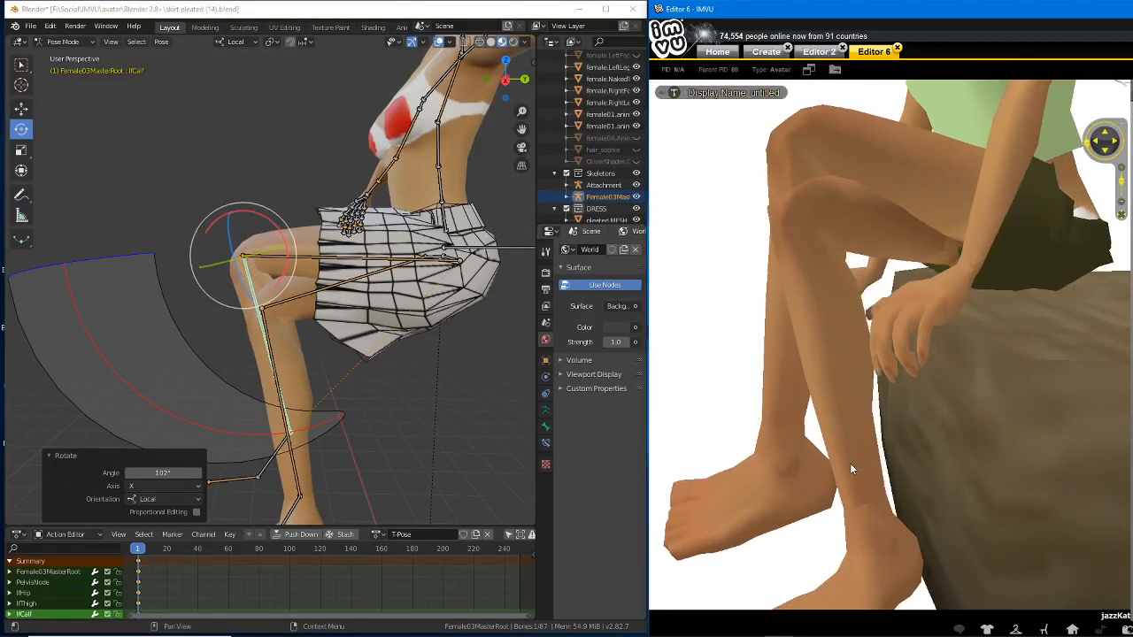
{"action": "middle_click_drag", "start_coordinate": [318, 399], "coordinate": [354, 294]}
{"action": "left_click", "coordinate": [303, 390]}
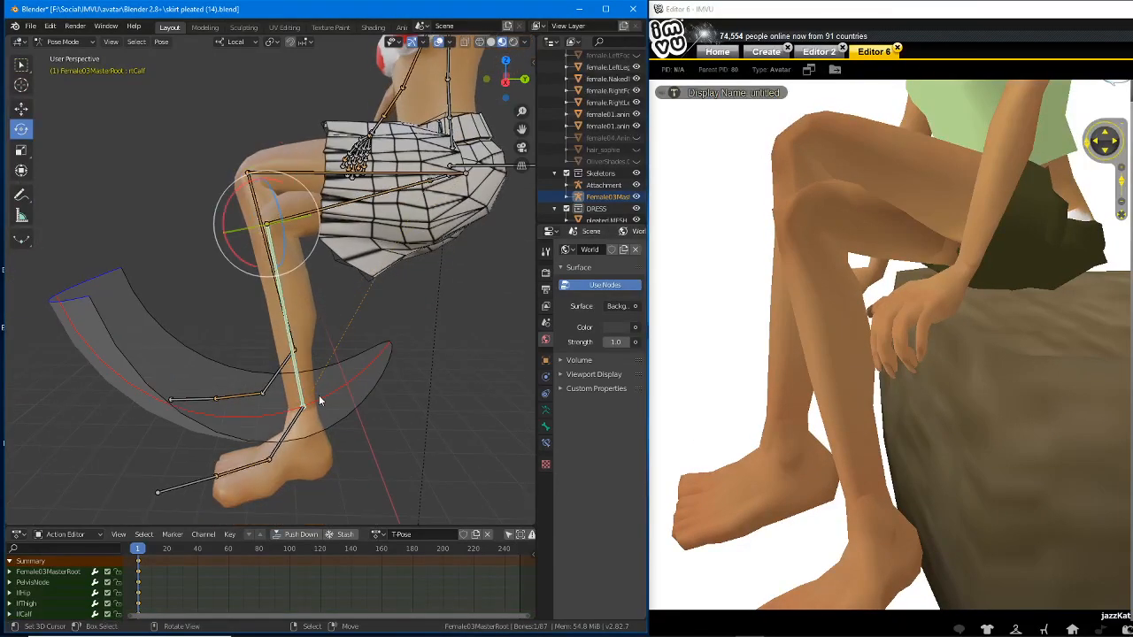
{"action": "left_click_drag", "start_coordinate": [232, 255], "coordinate": [239, 252]}
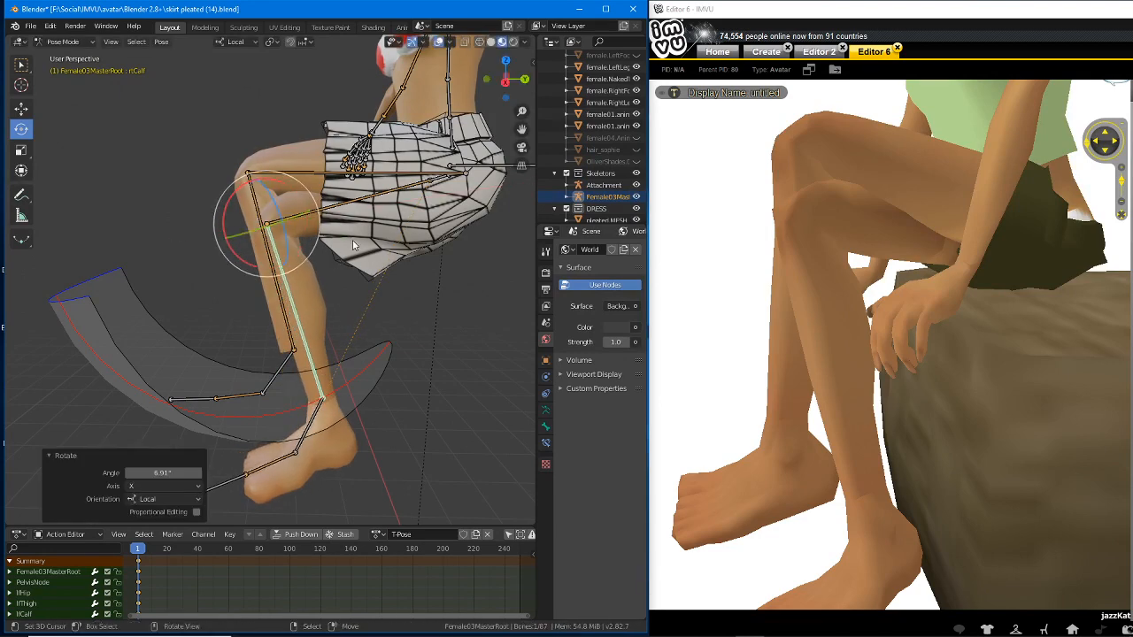
- Select the rtThigh bone and raise the right thigh by rotating it about -11.5° around its local X axis
{"action": "middle_click_drag", "start_coordinate": [352, 240], "coordinate": [364, 249]}
{"action": "middle_click_drag", "start_coordinate": [414, 204], "coordinate": [386, 228], "text": "shift"}
{"action": "middle_click_drag", "start_coordinate": [356, 185], "coordinate": [376, 186]}
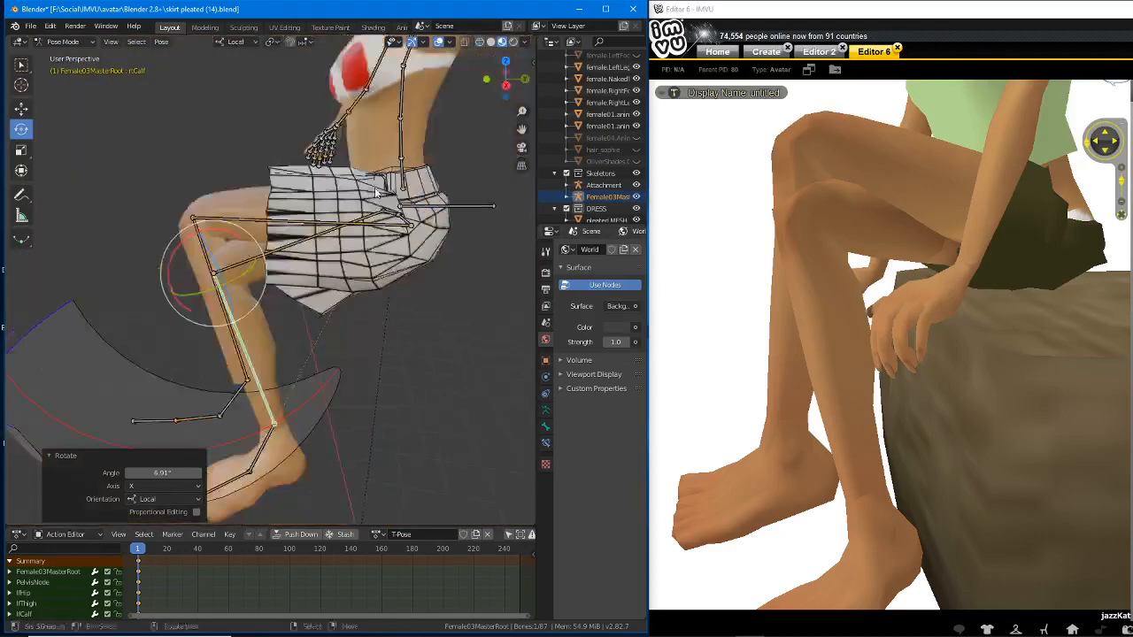
{"action": "scroll", "coordinate": [448, 210], "scroll_direction": "up", "scroll_amount": 1}
{"action": "left_click", "coordinate": [444, 216]}
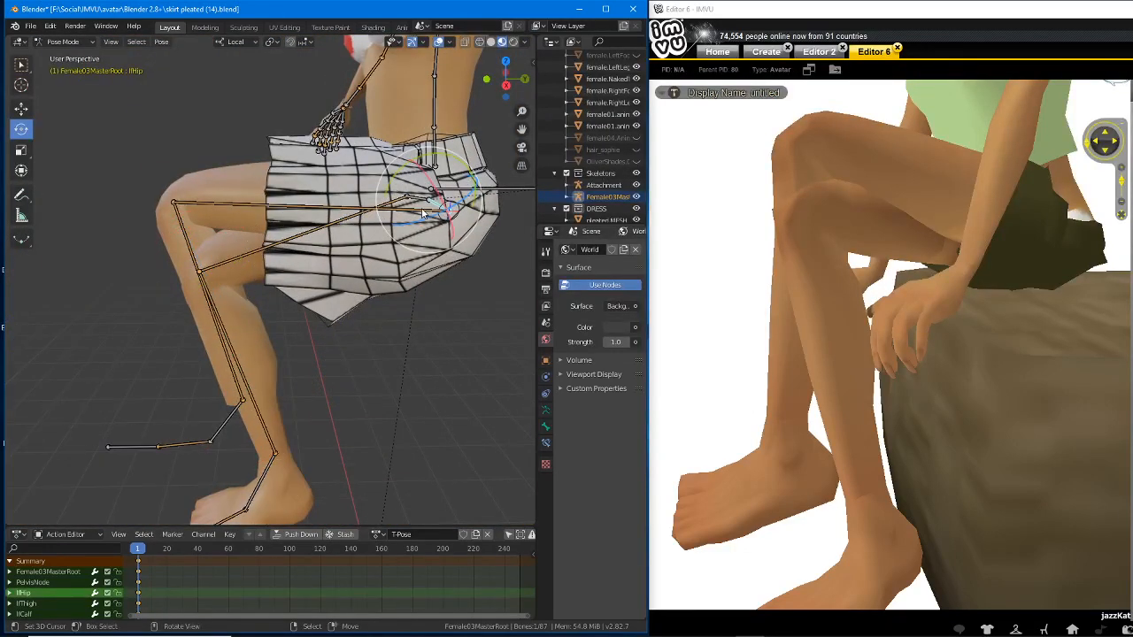
{"action": "left_click", "coordinate": [423, 212]}
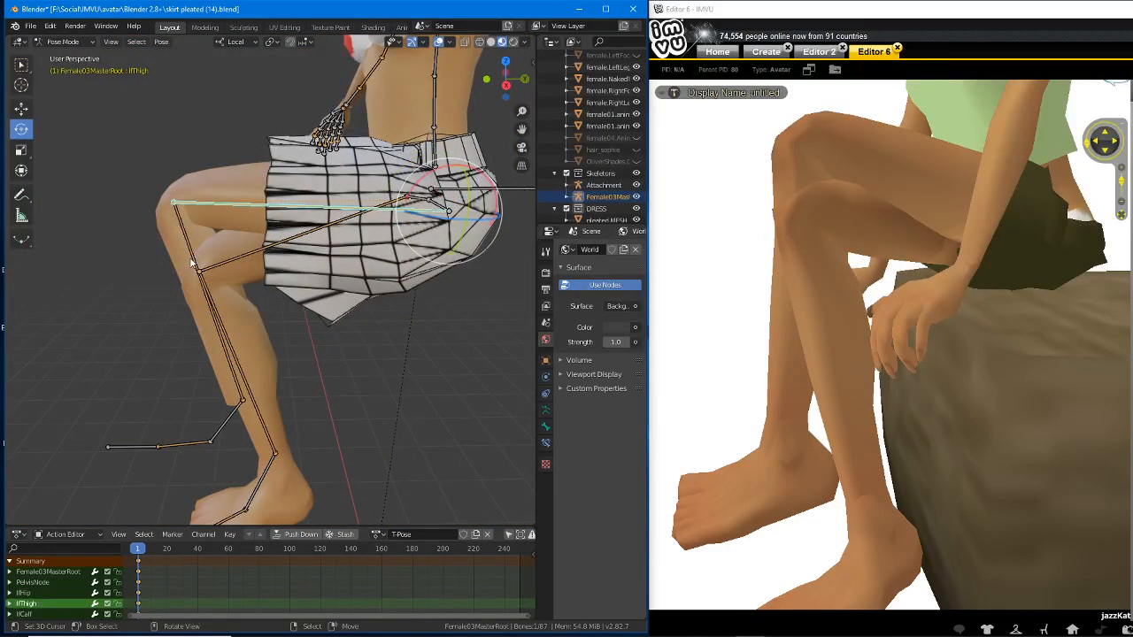
{"action": "middle_click_drag", "start_coordinate": [191, 262], "coordinate": [223, 215]}
{"action": "left_click", "coordinate": [202, 218]}
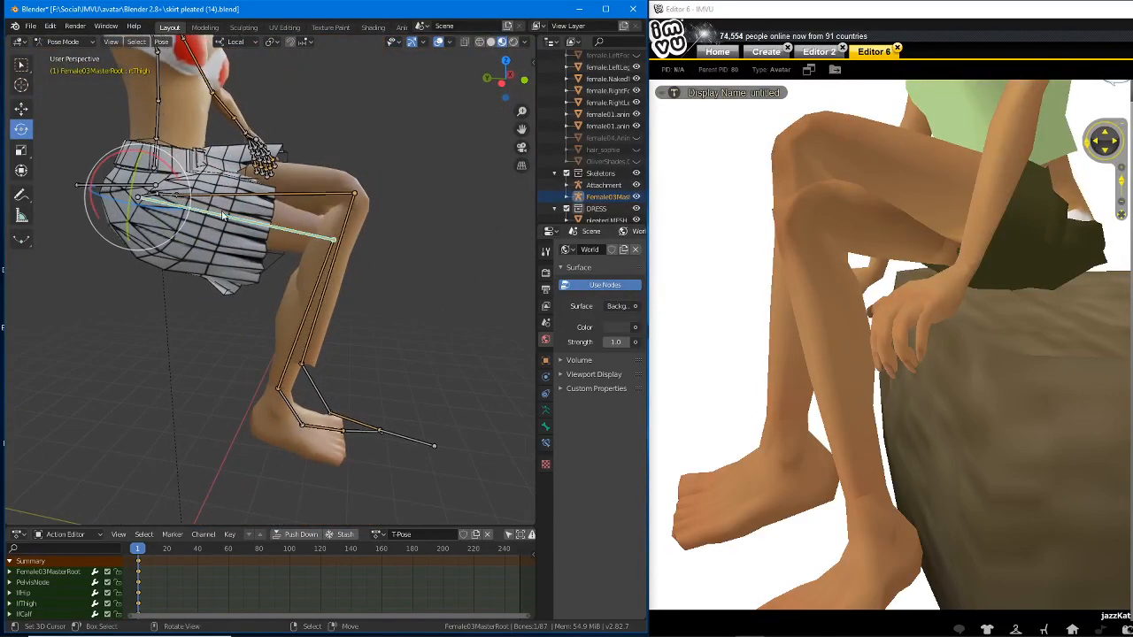
{"action": "left_click_drag", "start_coordinate": [177, 173], "coordinate": [165, 157]}
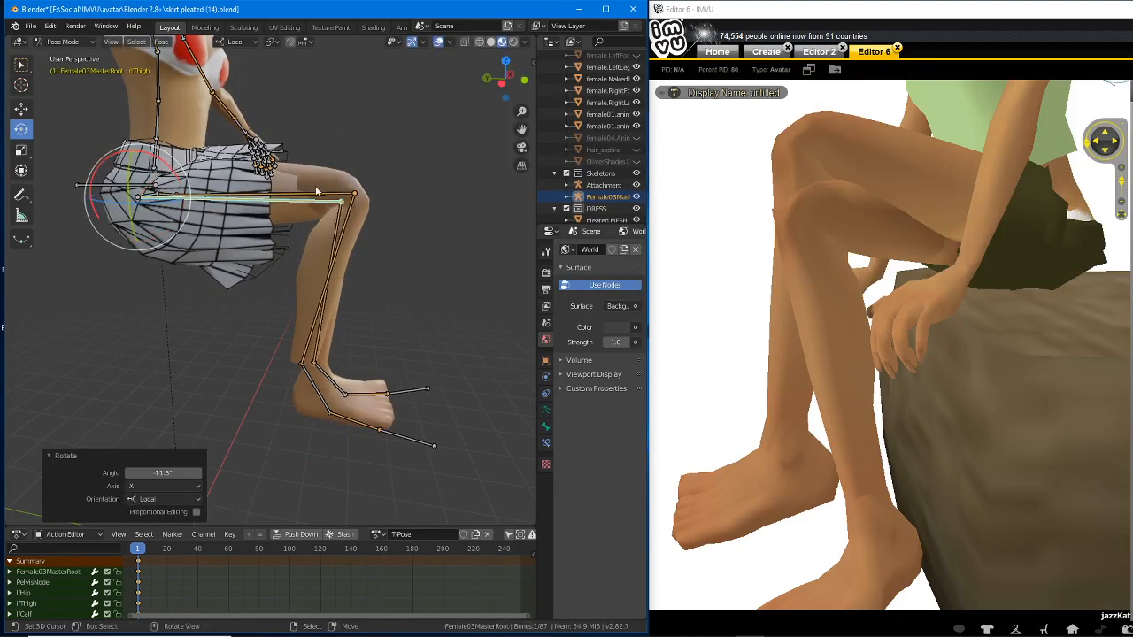
- Select the lfThigh bone and raise the left thigh by rotating it about -15.1° around its local X axis
{"action": "middle_click_drag", "start_coordinate": [313, 196], "coordinate": [311, 207]}
{"action": "left_click", "coordinate": [326, 192]}
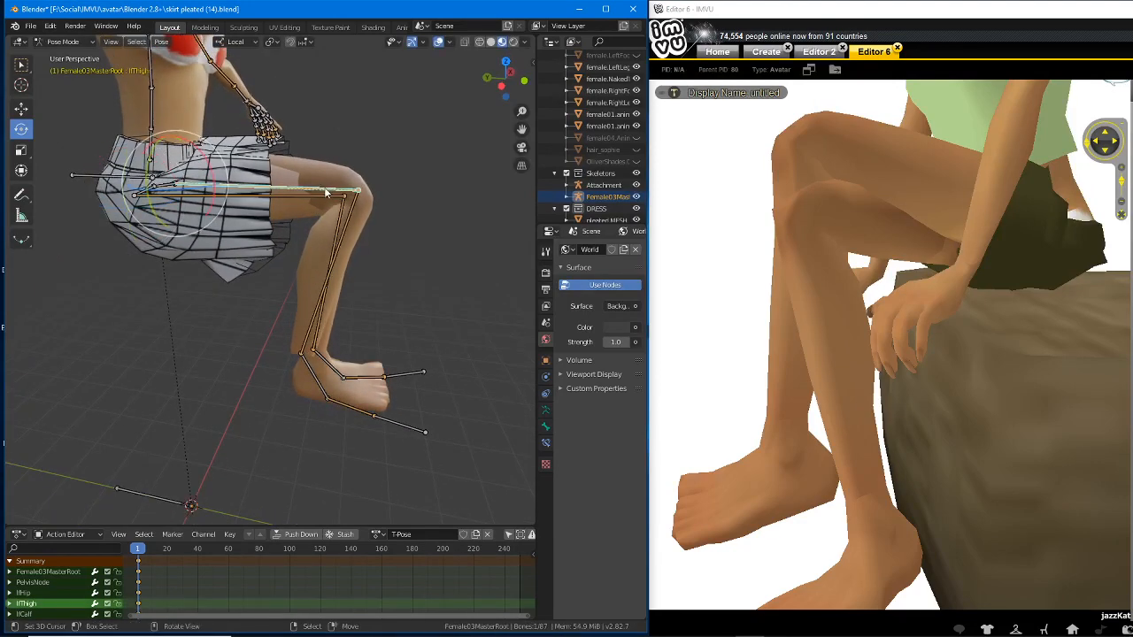
{"action": "left_click_drag", "start_coordinate": [211, 162], "coordinate": [205, 147]}
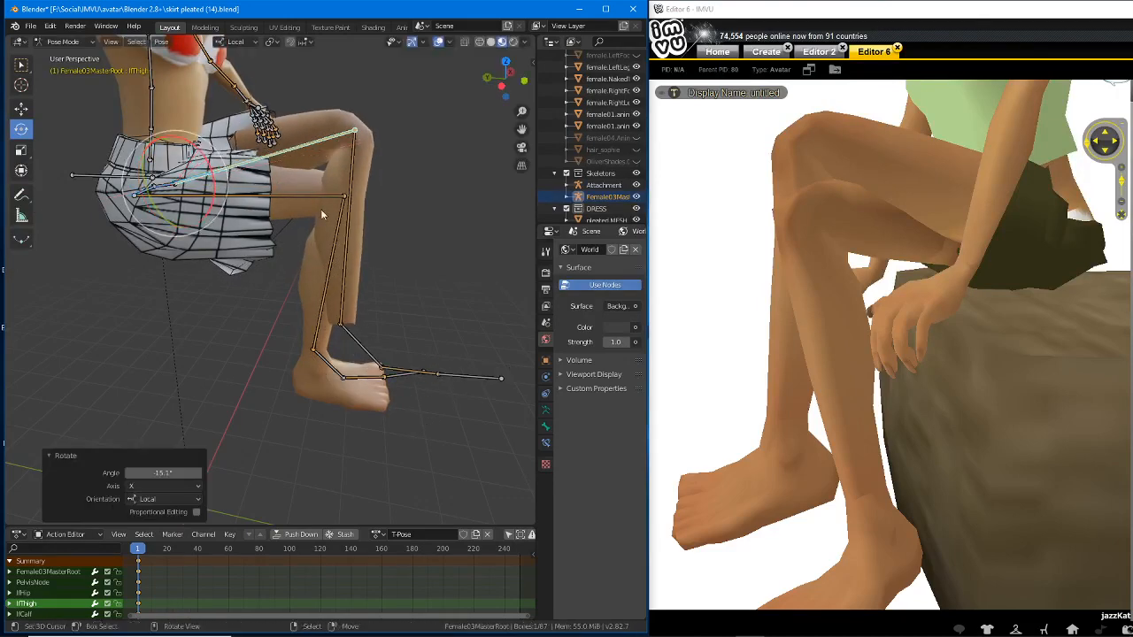
- Clear the bone selection and inspect the skirt mesh up close where the raised left thigh meets the hip below the waistband
{"action": "middle_click_drag", "start_coordinate": [320, 209], "coordinate": [300, 263]}
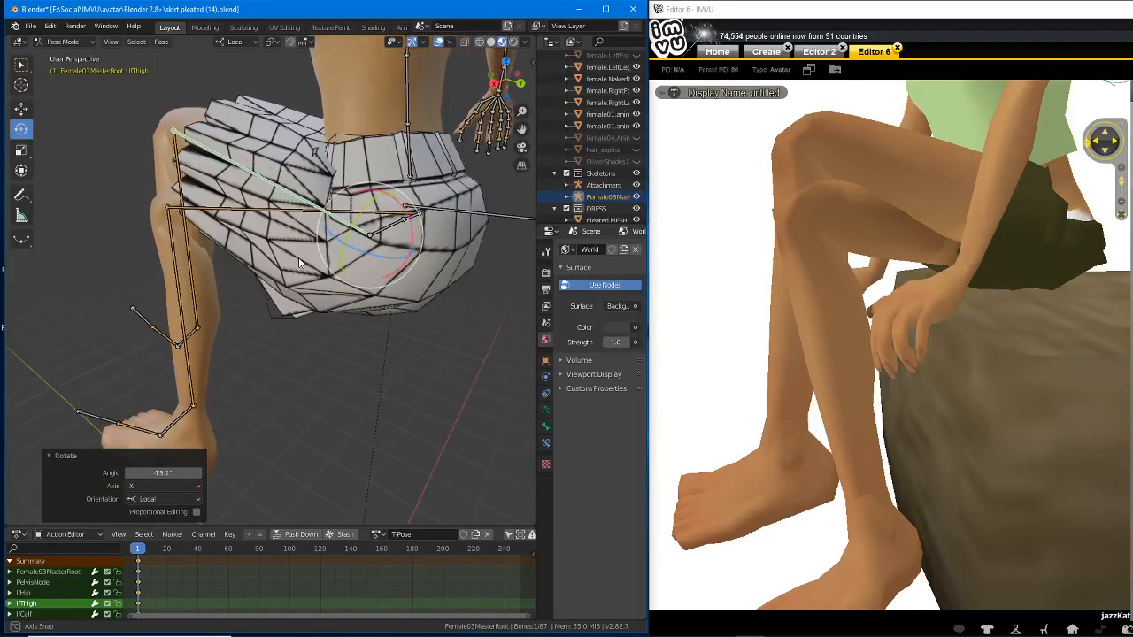
{"action": "scroll", "coordinate": [381, 266], "scroll_direction": "up", "scroll_amount": 5}
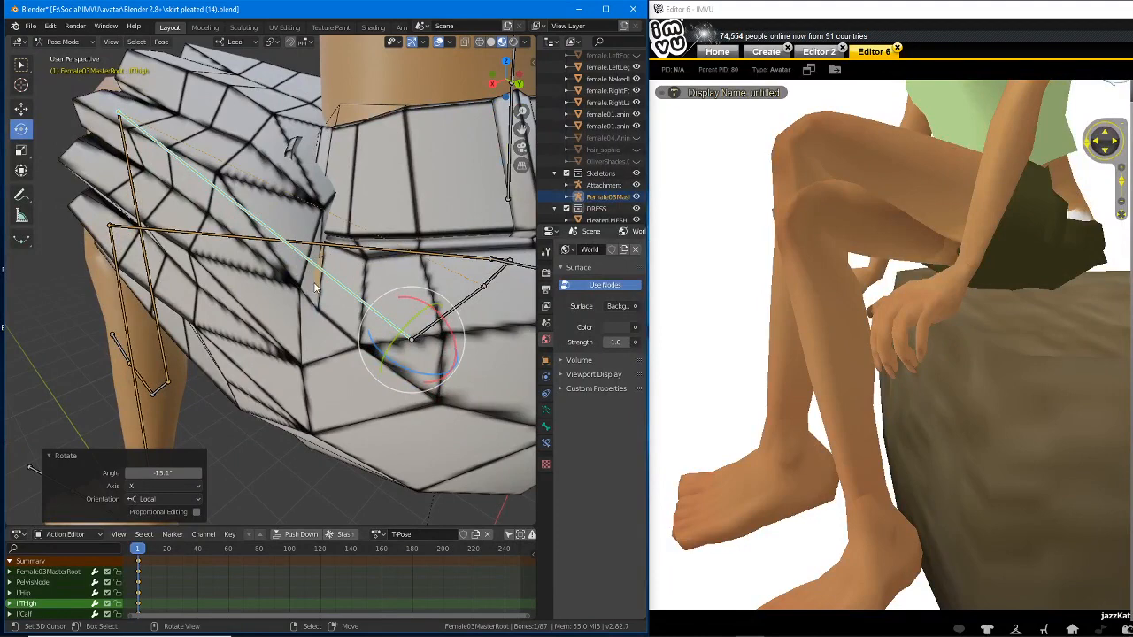
{"action": "key", "text": "alt+a"}
{"action": "scroll", "coordinate": [322, 297], "scroll_direction": "up", "scroll_amount": 3}
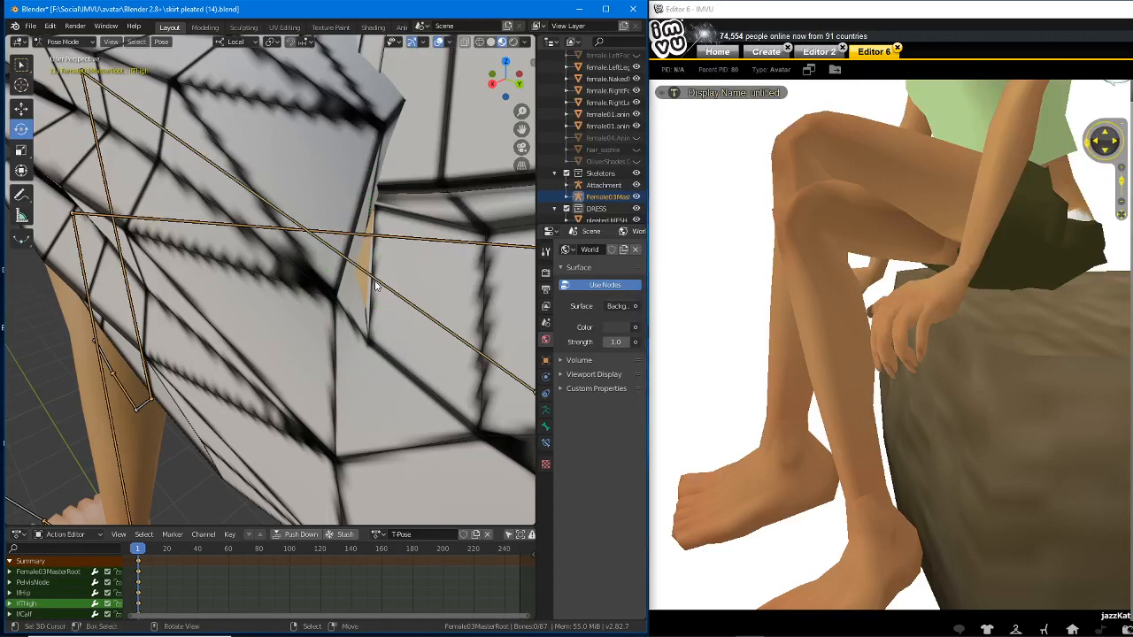
- View the avatar's crossed legs from the other side in IMVU, and in Blender rotate the lfCalf bone -5.73° around its local X axis
{"action": "scroll", "coordinate": [366, 287], "scroll_direction": "down", "scroll_amount": 6}
{"action": "mouse_move", "coordinate": [366, 285]}
{"action": "middle_mouse_down"}
{"action": "mouse_move", "coordinate": [274, 326]}
{"action": "mouse_move", "coordinate": [267, 285]}
{"action": "mouse_move", "coordinate": [365, 310]}
{"action": "mouse_move", "coordinate": [329, 313]}
{"action": "mouse_move", "coordinate": [349, 282]}
{"action": "mouse_move", "coordinate": [364, 282]}
{"action": "mouse_move", "coordinate": [253, 278]}
{"action": "mouse_move", "coordinate": [363, 307]}
{"action": "middle_mouse_up"}
{"action": "scroll", "coordinate": [254, 279], "scroll_direction": "down", "scroll_amount": 1}
{"action": "scroll", "coordinate": [342, 301], "scroll_direction": "down", "scroll_amount": 3}
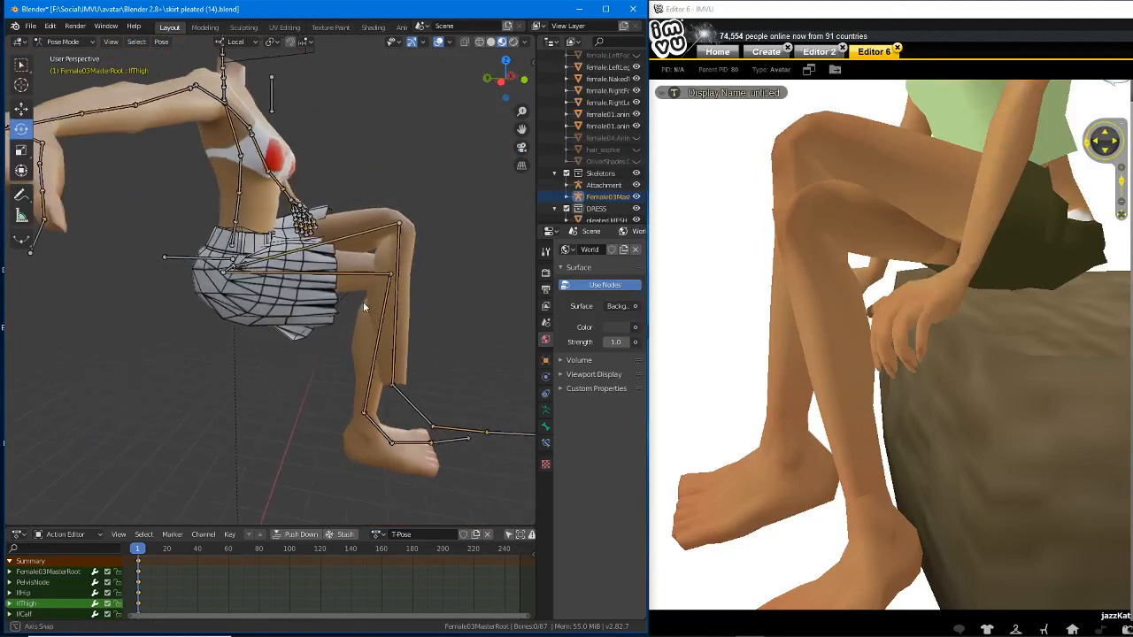
{"action": "left_click_drag", "start_coordinate": [754, 355], "coordinate": [958, 362]}
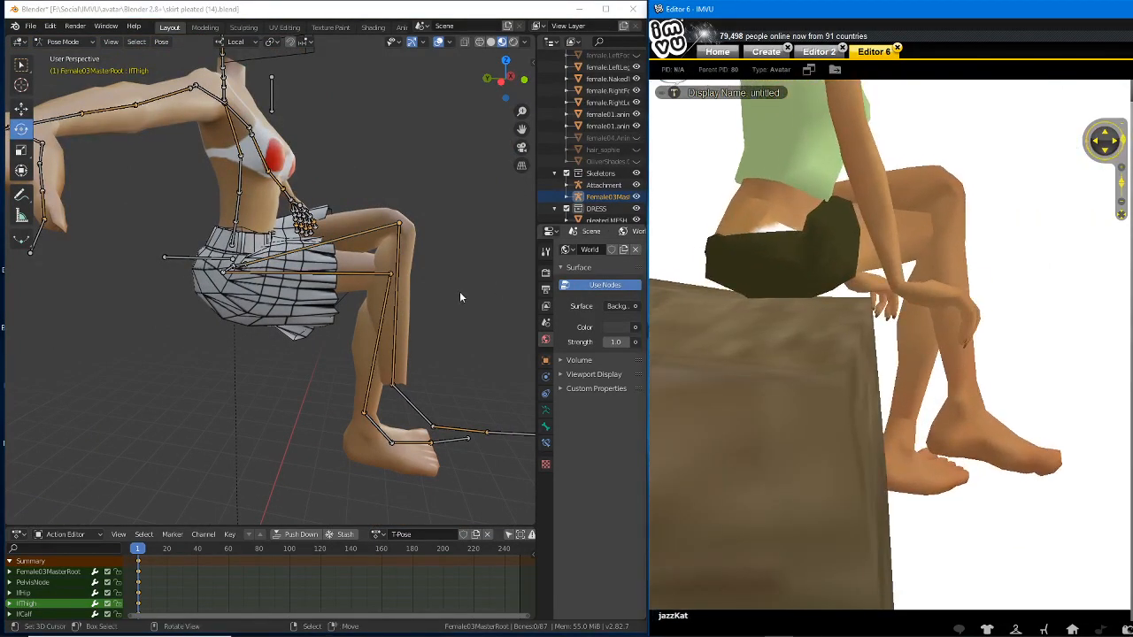
{"action": "left_click", "coordinate": [397, 254]}
{"action": "left_click_drag", "start_coordinate": [413, 268], "coordinate": [424, 265]}
{"action": "middle_click_drag", "start_coordinate": [424, 265], "coordinate": [372, 226], "text": "shift"}
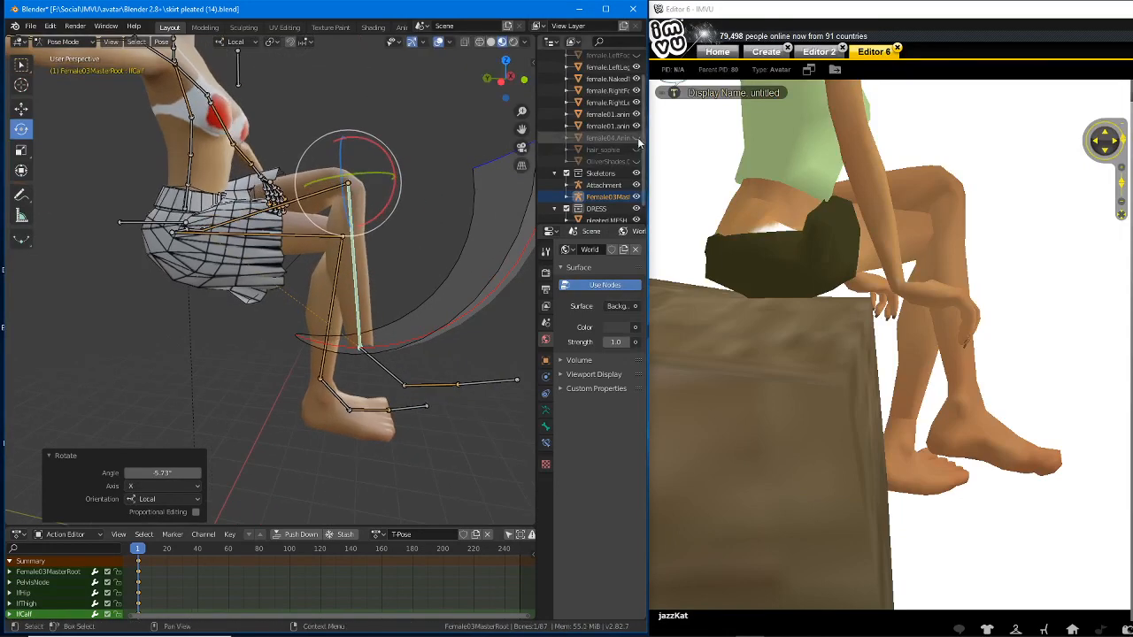
- Unhide the avatar's left foot mesh and view the crossed feet from the front in IMVU
{"action": "scroll", "coordinate": [635, 133], "scroll_direction": "up", "scroll_amount": 2}
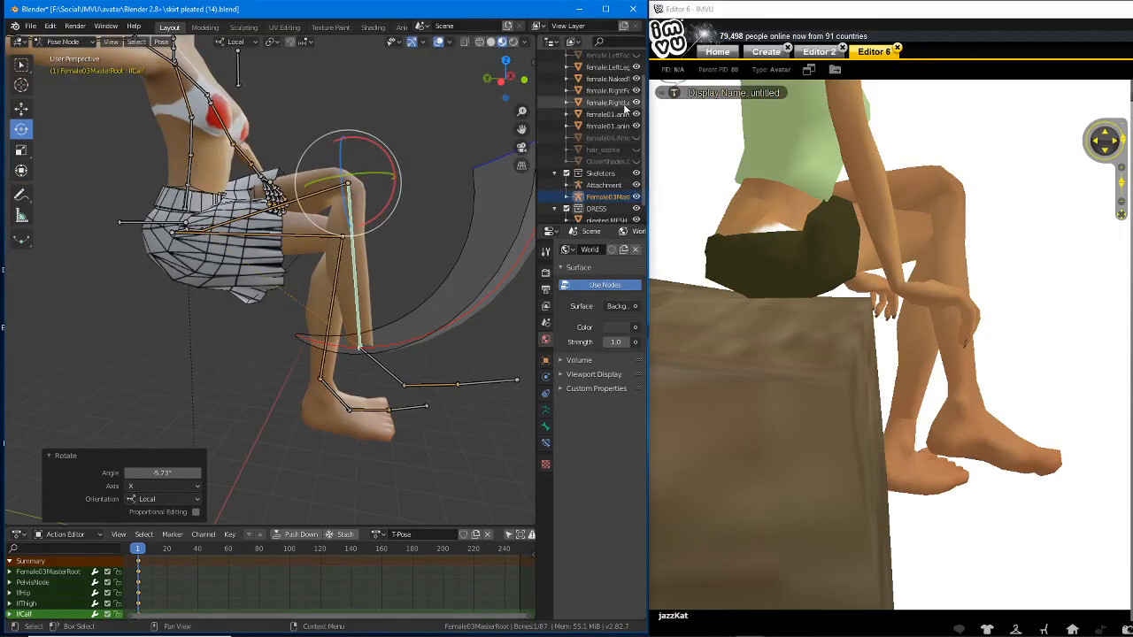
{"action": "left_click", "coordinate": [635, 79]}
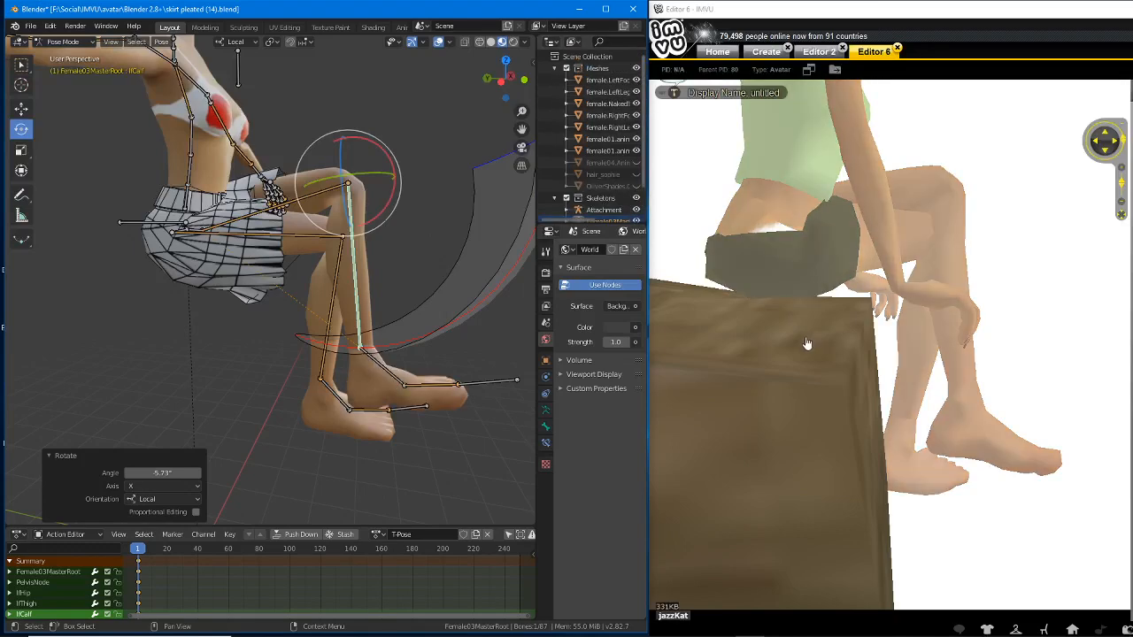
{"action": "left_click_drag", "start_coordinate": [962, 463], "coordinate": [835, 461]}
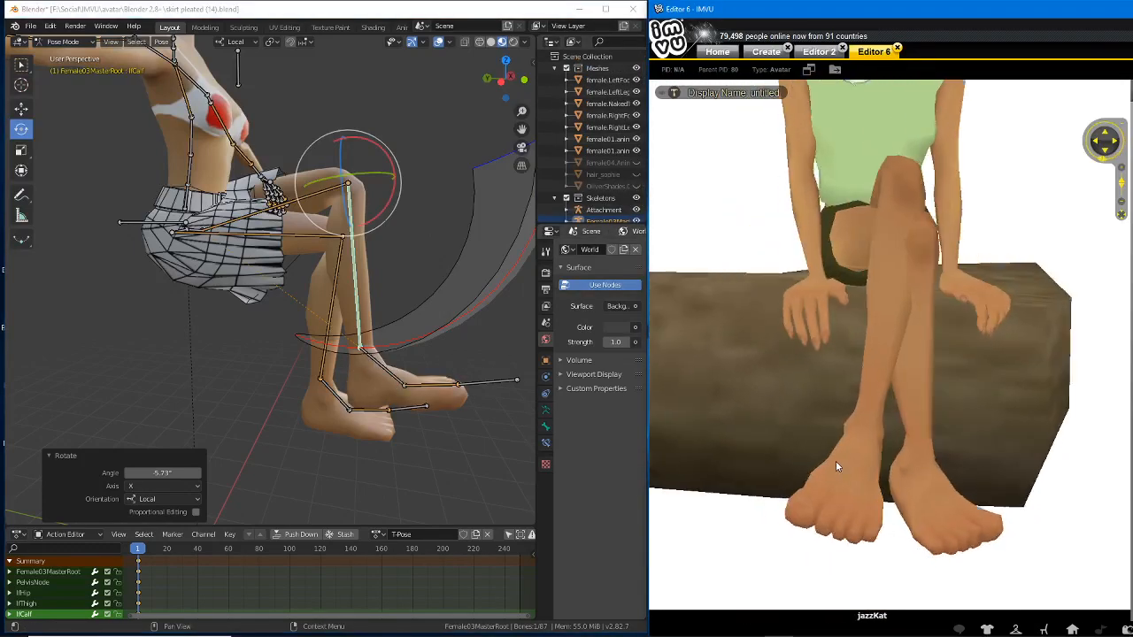
- Swing the left lower leg sideways by rotating the lfCalf bone 7.62° around its local Z axis
{"action": "middle_click_drag", "start_coordinate": [352, 380], "coordinate": [312, 341]}
{"action": "key", "text": "r"}
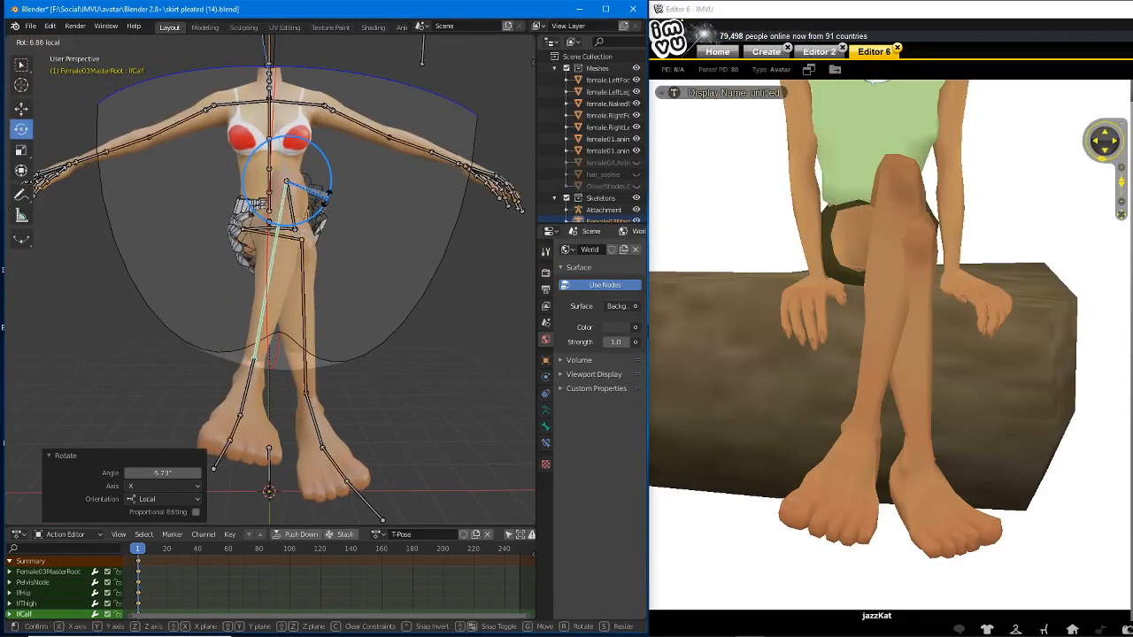
{"action": "left_click", "coordinate": [326, 199]}
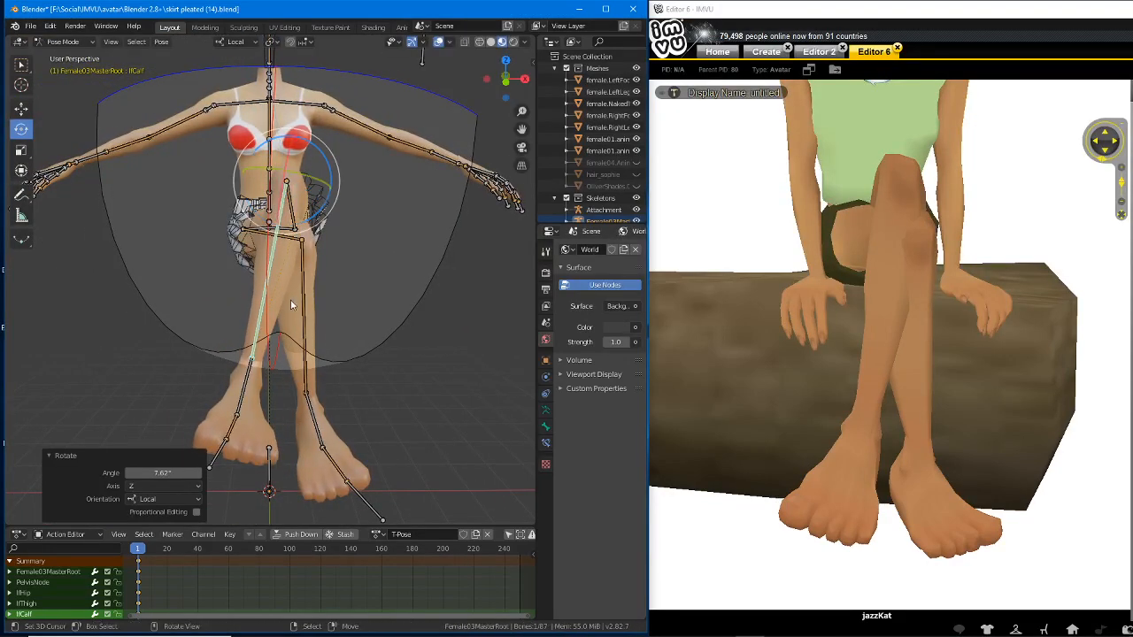
- Select the left foot bone and tilt the foot downward around its local X axis
{"action": "right_click", "coordinate": [251, 376]}
{"action": "middle_click_drag", "start_coordinate": [250, 379], "coordinate": [384, 339]}
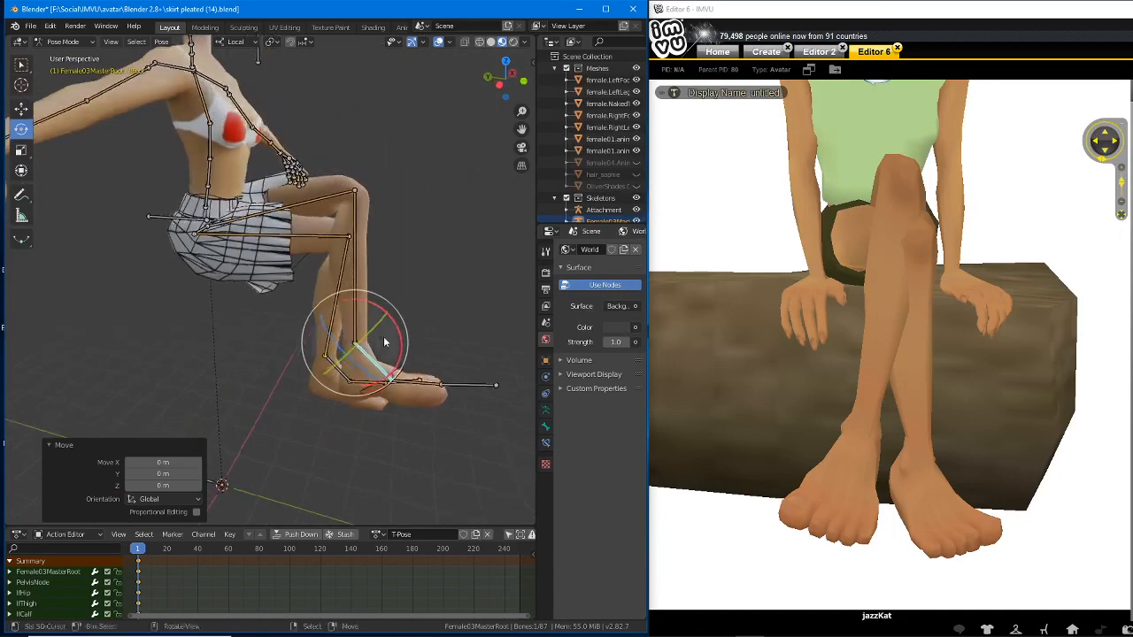
{"action": "left_click_drag", "start_coordinate": [399, 339], "coordinate": [396, 354]}
- Select the rtFoot bone and turn the right foot -8.28° around its local Z axis
{"action": "middle_click_drag", "start_coordinate": [416, 301], "coordinate": [329, 367]}
{"action": "right_click", "coordinate": [300, 398]}
{"action": "left_click_drag", "start_coordinate": [316, 431], "coordinate": [321, 424]}
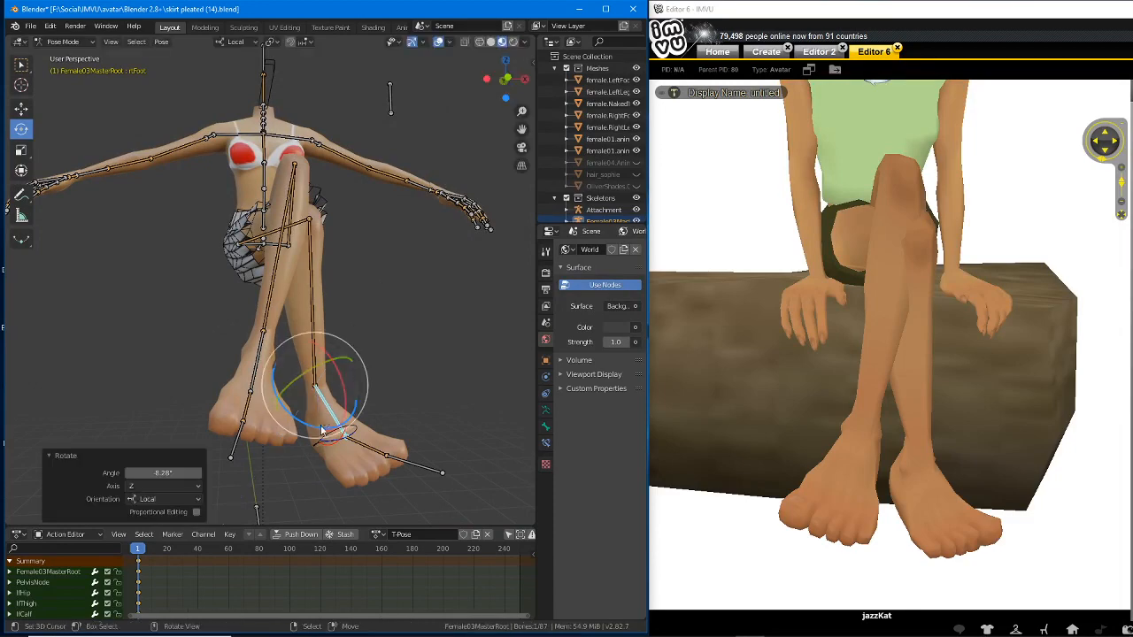
- Check the seated torso from the side in IMVU, and tilt the Spine01 bone 6.33° and -12.2° around its local X axis
{"action": "middle_click_drag", "start_coordinate": [389, 425], "coordinate": [454, 325]}
{"action": "left_click", "coordinate": [786, 331]}
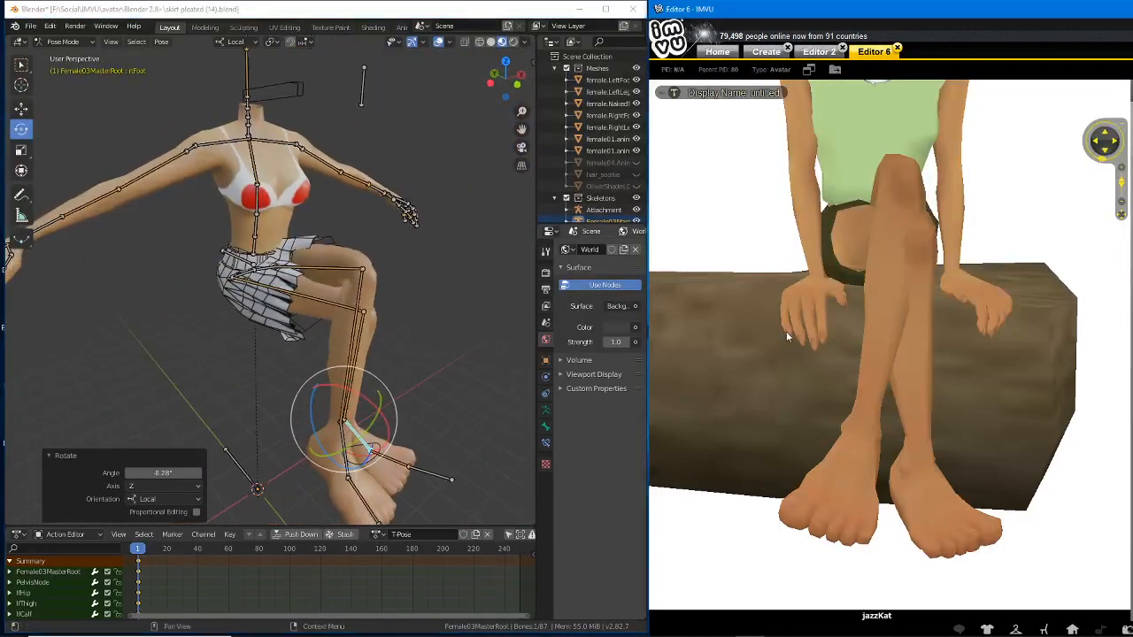
{"action": "left_click_drag", "start_coordinate": [786, 331], "coordinate": [807, 362]}
{"action": "middle_click_drag", "start_coordinate": [205, 328], "coordinate": [372, 337]}
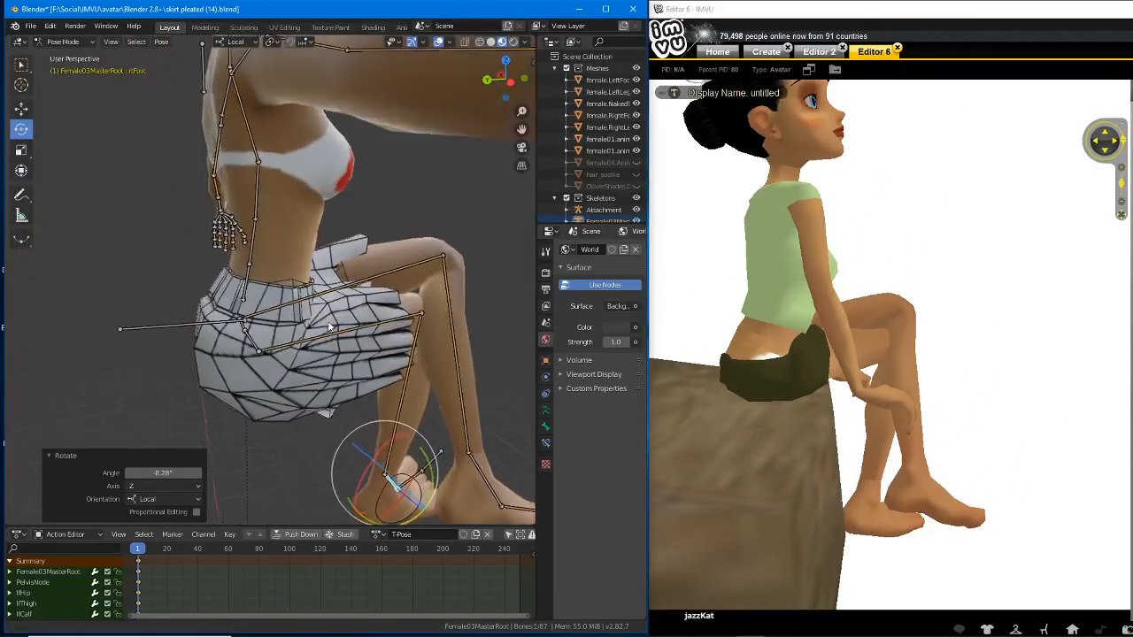
{"action": "right_click", "coordinate": [252, 277]}
{"action": "middle_click_drag", "start_coordinate": [252, 277], "coordinate": [285, 281]}
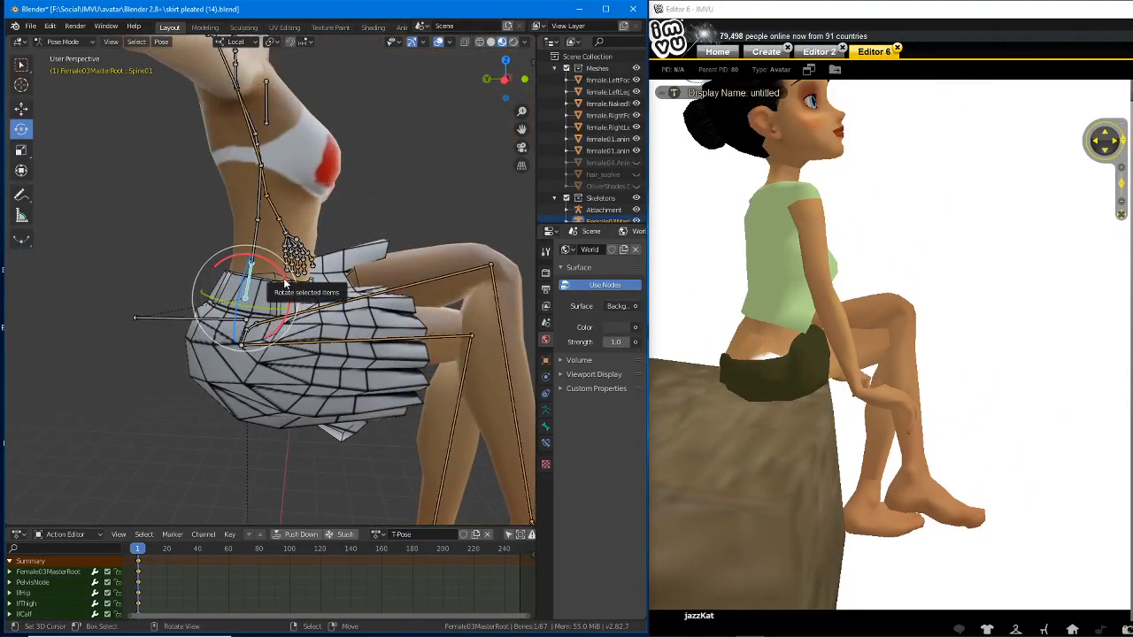
{"action": "mouse_move", "coordinate": [819, 384]}
{"action": "left_mouse_down"}
{"action": "mouse_move", "coordinate": [809, 397]}
{"action": "mouse_move", "coordinate": [818, 385]}
{"action": "left_mouse_up"}
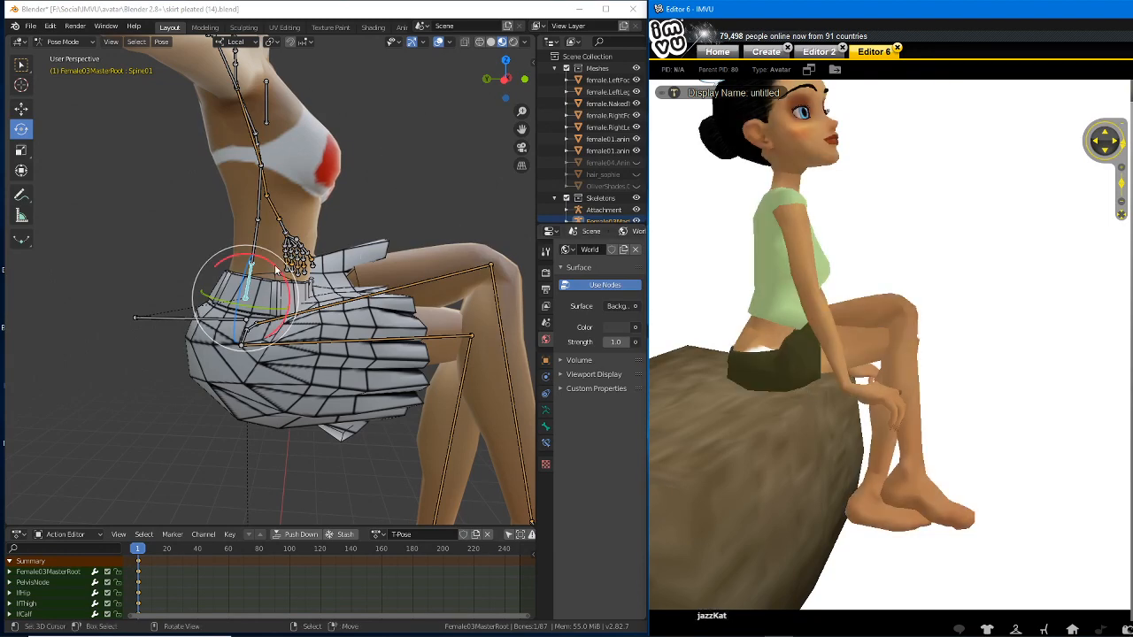
{"action": "left_click_drag", "start_coordinate": [276, 270], "coordinate": [248, 260]}
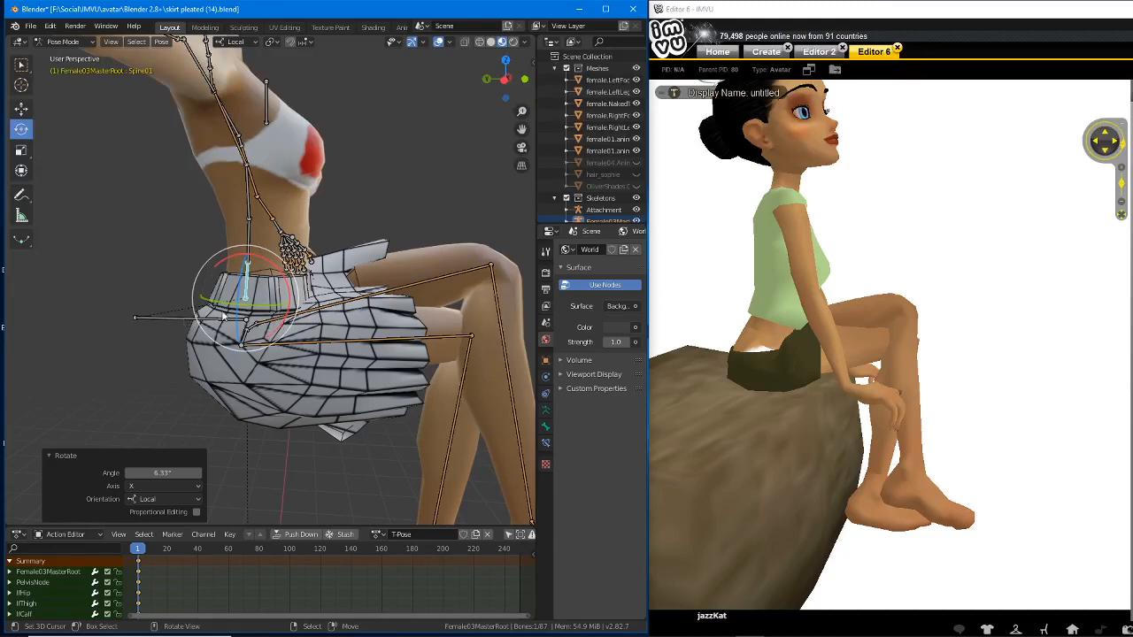
{"action": "left_click_drag", "start_coordinate": [262, 265], "coordinate": [277, 266]}
- Inspect the skirt mesh up close at the gap below the waistband, where the hip meets the raised thigh
{"action": "middle_click_drag", "start_coordinate": [390, 352], "coordinate": [320, 317]}
{"action": "scroll", "coordinate": [289, 370], "scroll_direction": "up", "scroll_amount": 2}
{"action": "scroll", "coordinate": [319, 317], "scroll_direction": "up", "scroll_amount": 3}
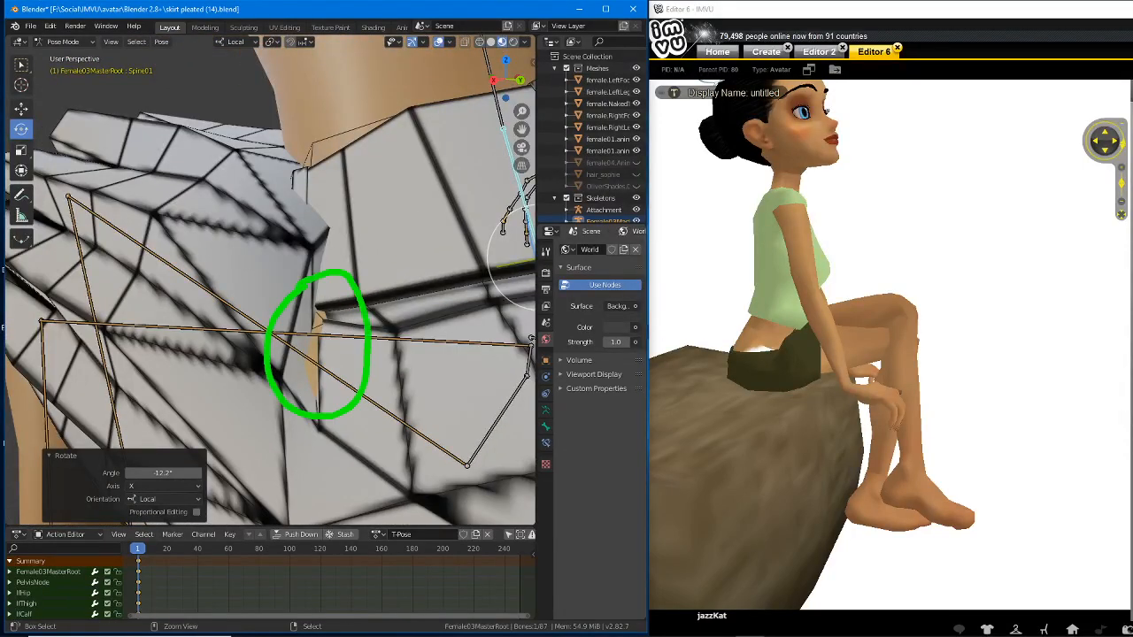
{"action": "key", "text": "Escape"}
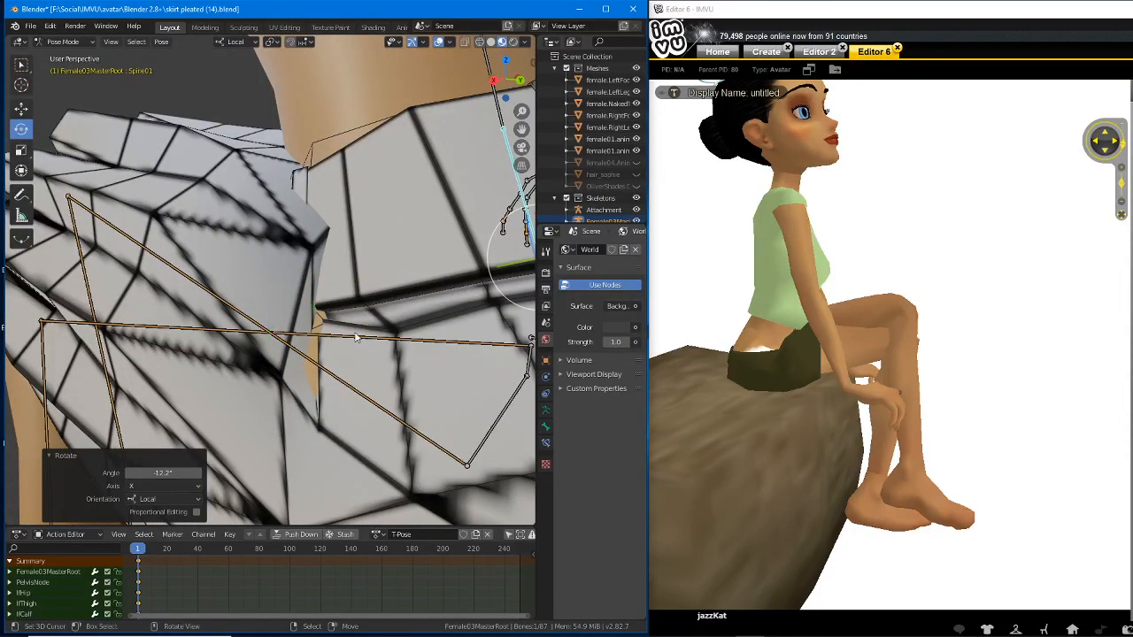
- Select the lfCalf bone and bend the left lower leg by about 7.3° around its local X axis
{"action": "scroll", "coordinate": [355, 335], "scroll_direction": "down", "scroll_amount": 5}
{"action": "mouse_move", "coordinate": [292, 334]}
{"action": "middle_mouse_down"}
{"action": "mouse_move", "coordinate": [373, 350]}
{"action": "mouse_move", "coordinate": [344, 343]}
{"action": "mouse_move", "coordinate": [336, 284]}
{"action": "middle_mouse_up"}
{"action": "scroll", "coordinate": [344, 343], "scroll_direction": "down", "scroll_amount": 2}
{"action": "scroll", "coordinate": [336, 285], "scroll_direction": "down", "scroll_amount": 1}
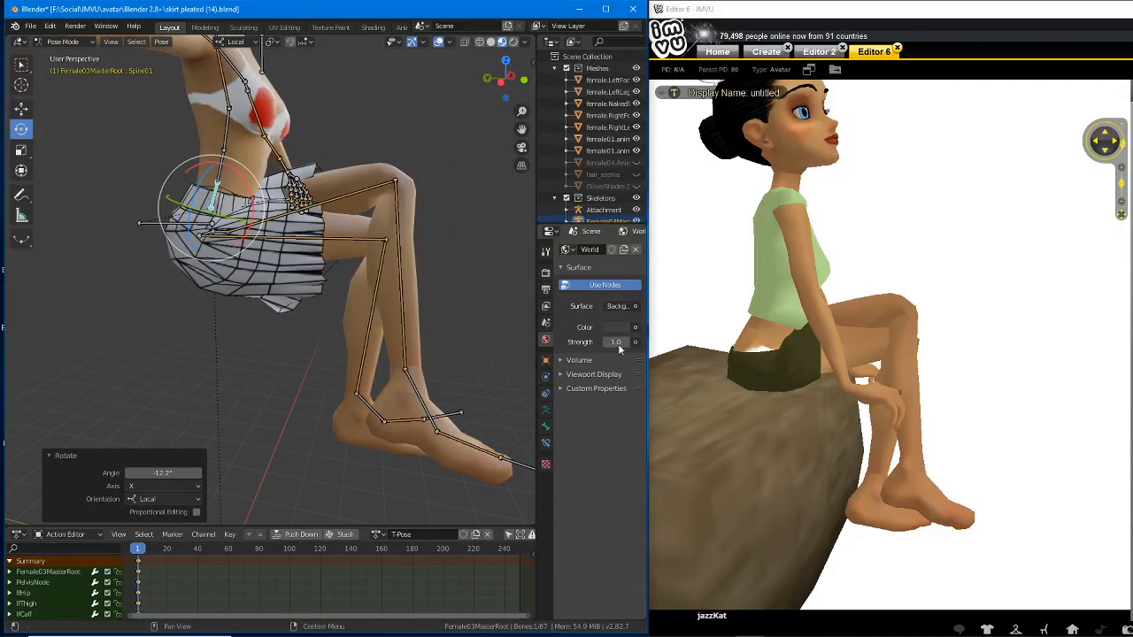
{"action": "left_click", "coordinate": [412, 251]}
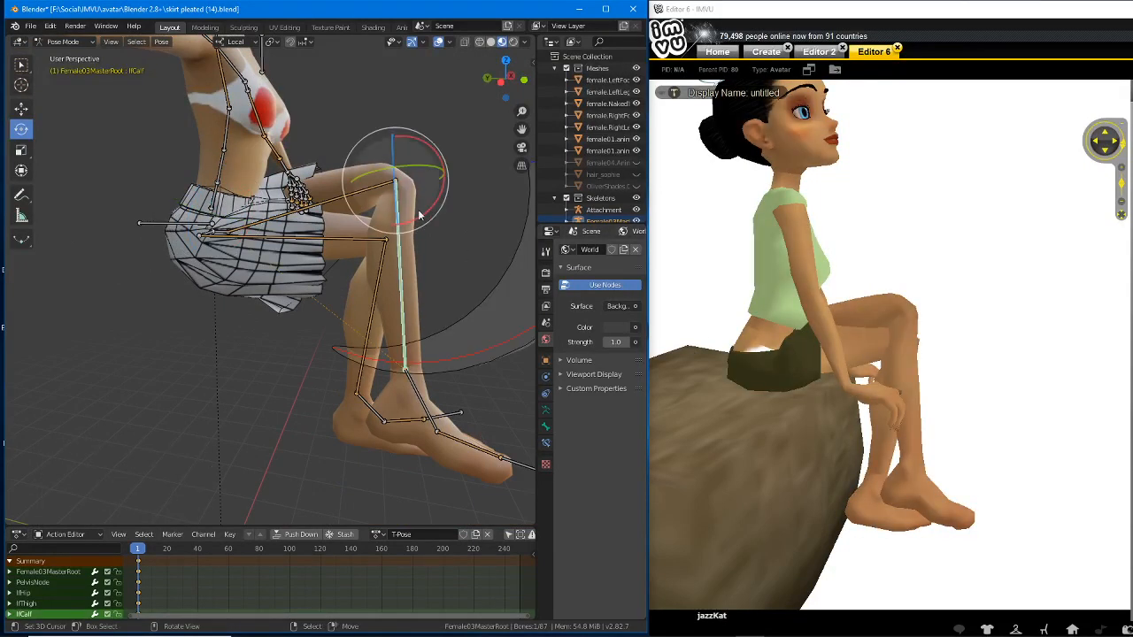
{"action": "left_click_drag", "start_coordinate": [420, 215], "coordinate": [425, 215]}
- Select the lfHip bone and rotate it 4.51° around its local Z axis to cross the left leg further over
{"action": "middle_click_drag", "start_coordinate": [425, 215], "coordinate": [286, 235]}
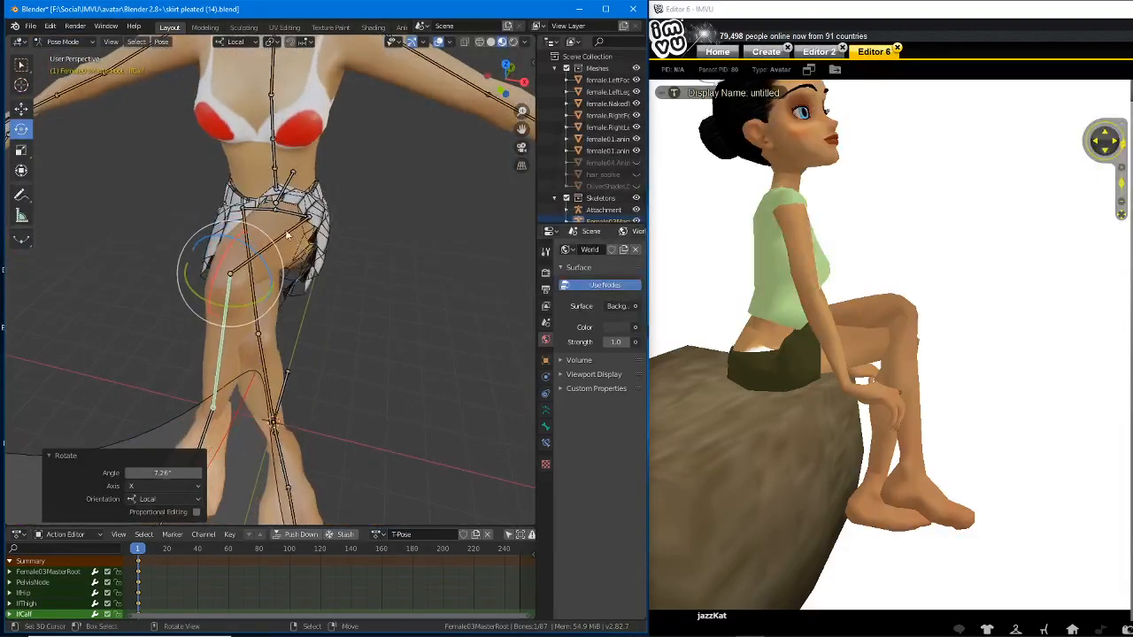
{"action": "left_click", "coordinate": [297, 222]}
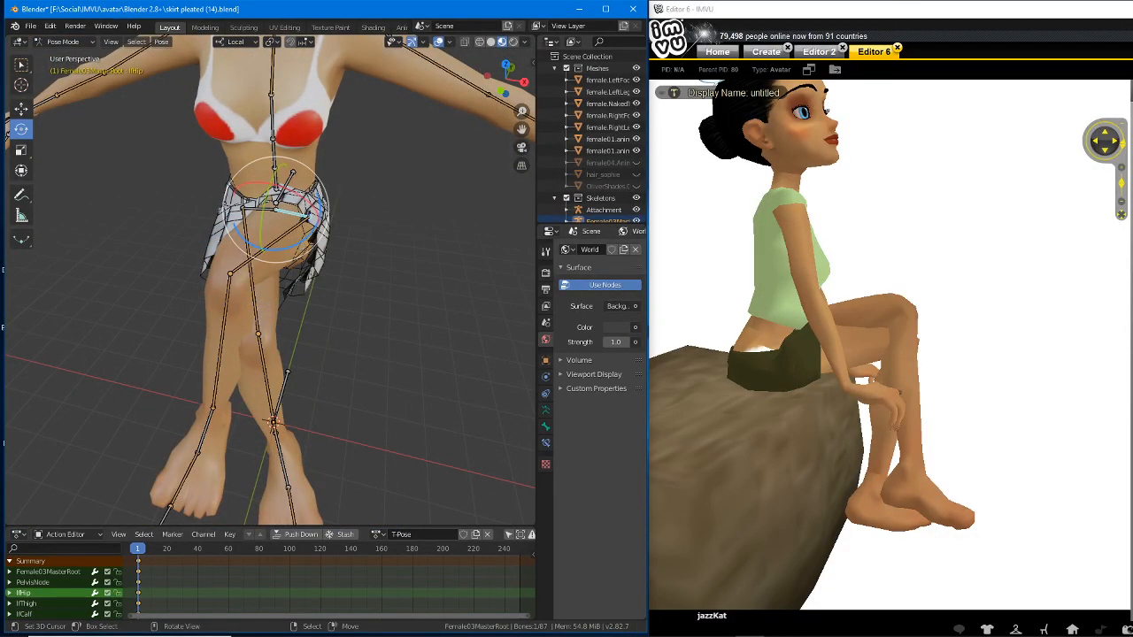
{"action": "key", "text": "r"}
{"action": "key", "text": "z"}
{"action": "key", "text": "z"}
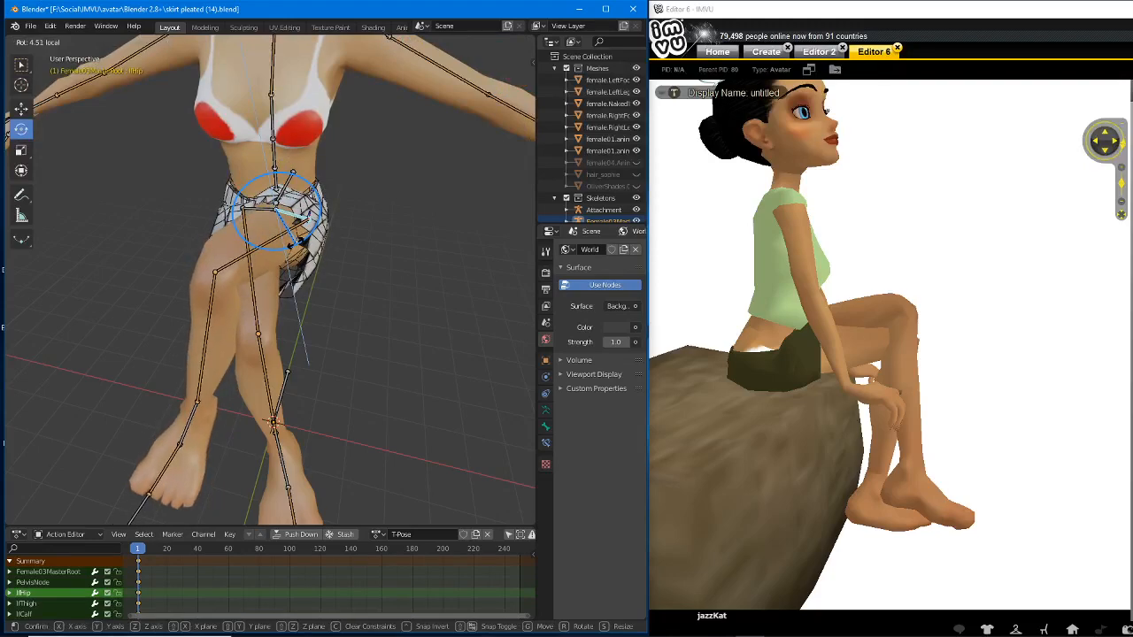
{"action": "left_click", "coordinate": [297, 244]}
- Check the crossed knees from the front in IMVU and fine-tune the lfHip bone by -0.721° around its local Z axis
{"action": "left_click", "coordinate": [925, 317]}
{"action": "left_click_drag", "start_coordinate": [963, 352], "coordinate": [851, 342]}
{"action": "middle_click_drag", "start_coordinate": [374, 333], "coordinate": [373, 321]}
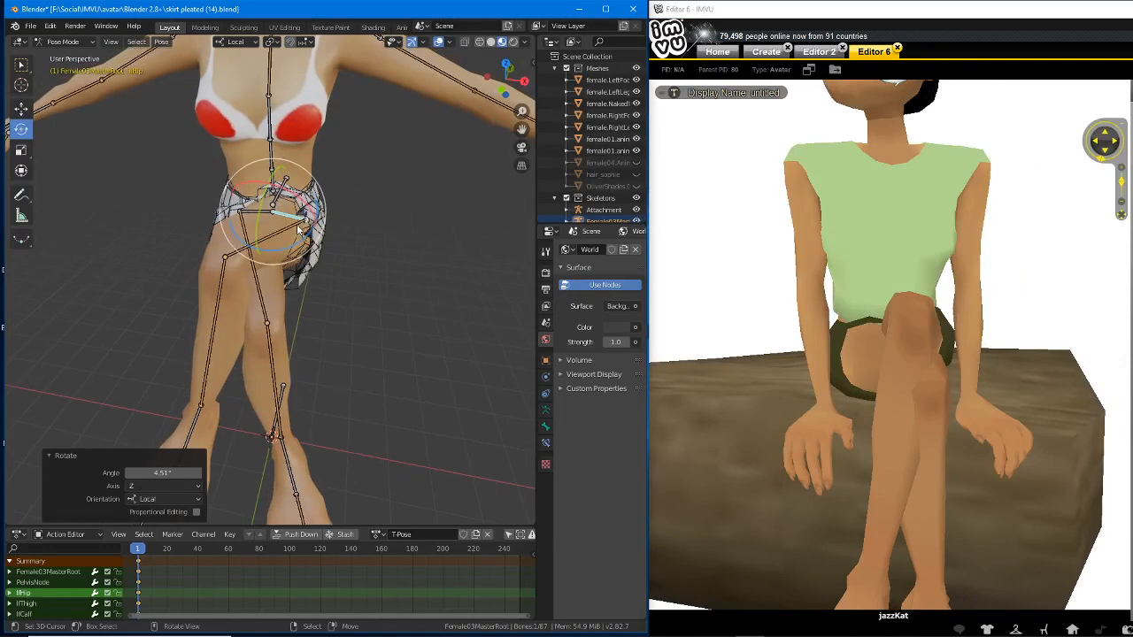
{"action": "left_click_drag", "start_coordinate": [287, 248], "coordinate": [285, 249]}
- Lower the right arm by moving the rtHand bone about 370 m to hang beside the right hip
{"action": "middle_click_drag", "start_coordinate": [283, 312], "coordinate": [261, 280]}
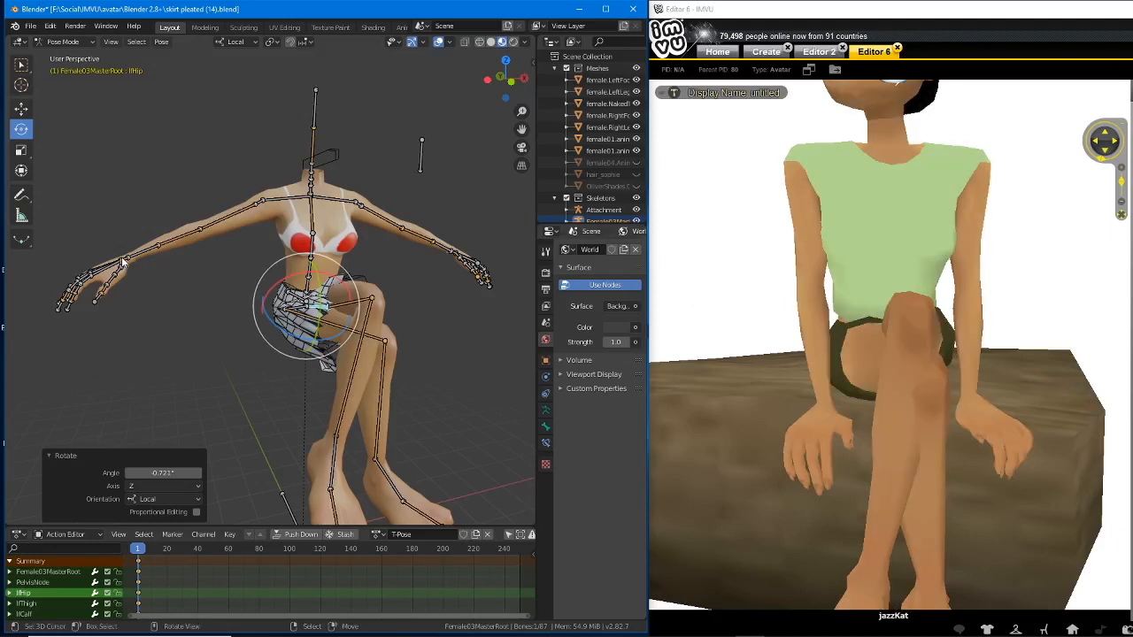
{"action": "left_click", "coordinate": [125, 259]}
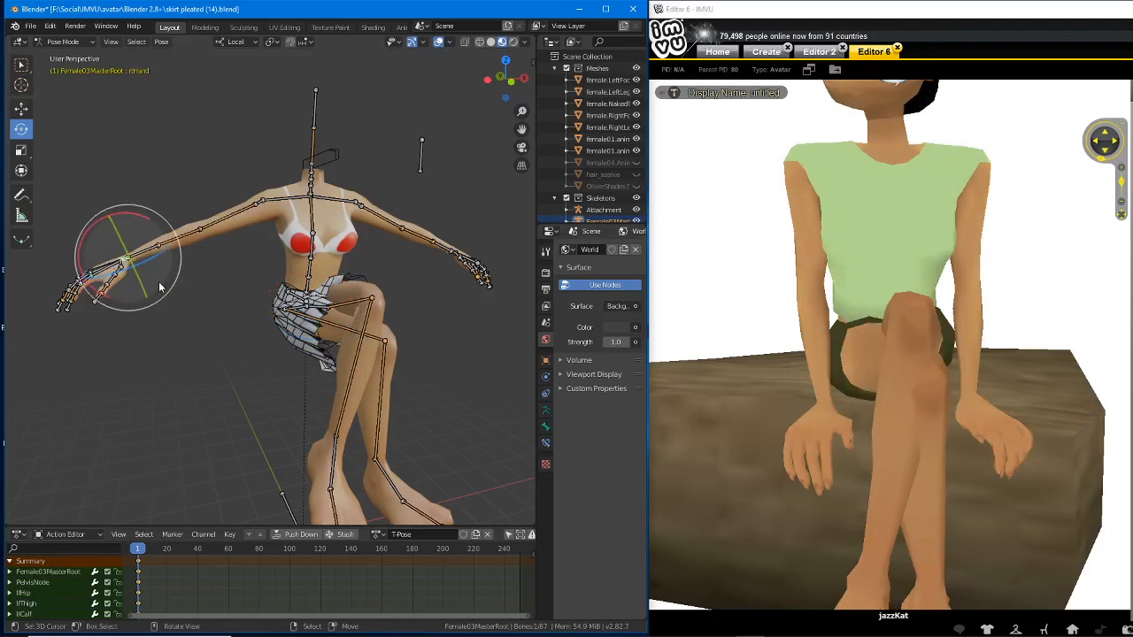
{"action": "key", "text": "g"}
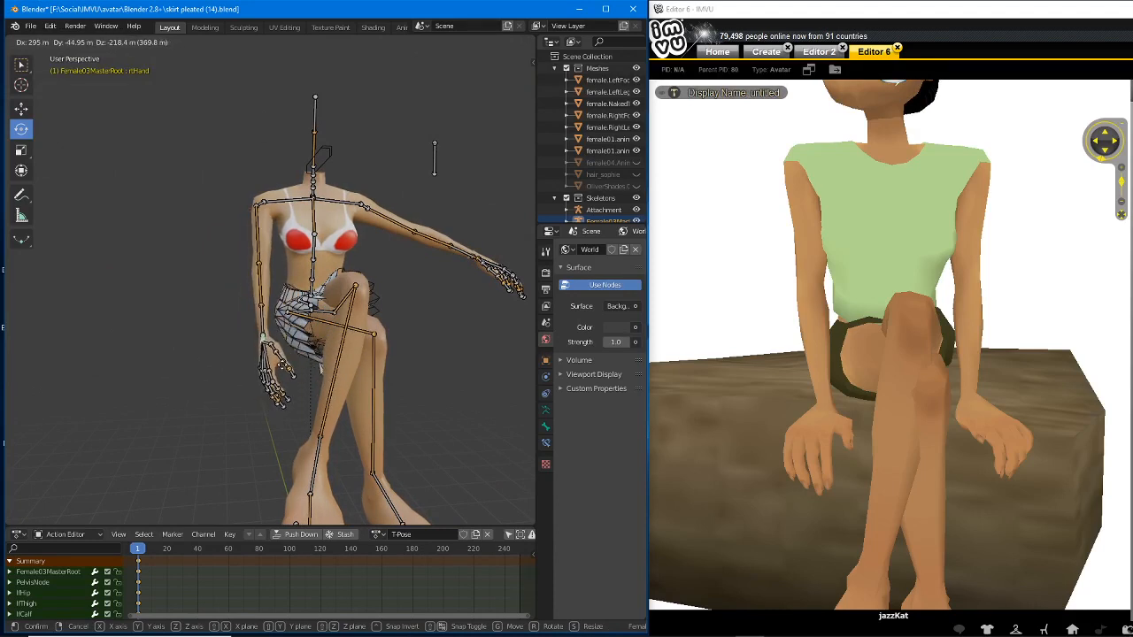
{"action": "left_click", "coordinate": [280, 354]}
- Select the rtElbow bone and rotate the right forearm outward by -9.37° around the view's Z axis
{"action": "left_click", "coordinate": [263, 301]}
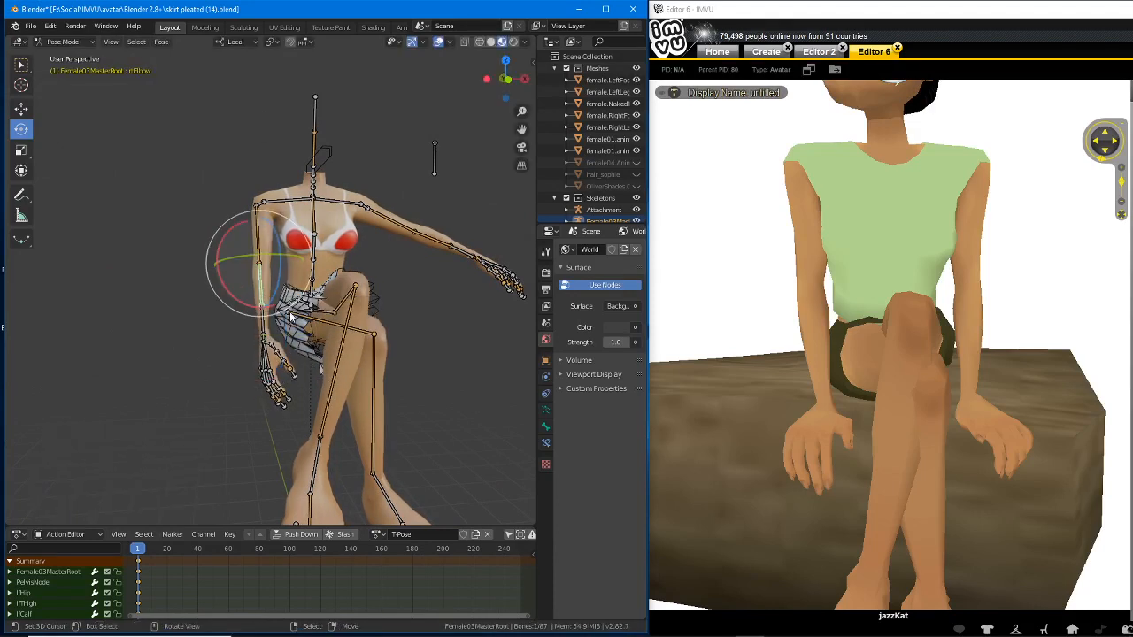
{"action": "left_click_drag", "start_coordinate": [290, 315], "coordinate": [265, 315]}
{"action": "left_click", "coordinate": [439, 271]}
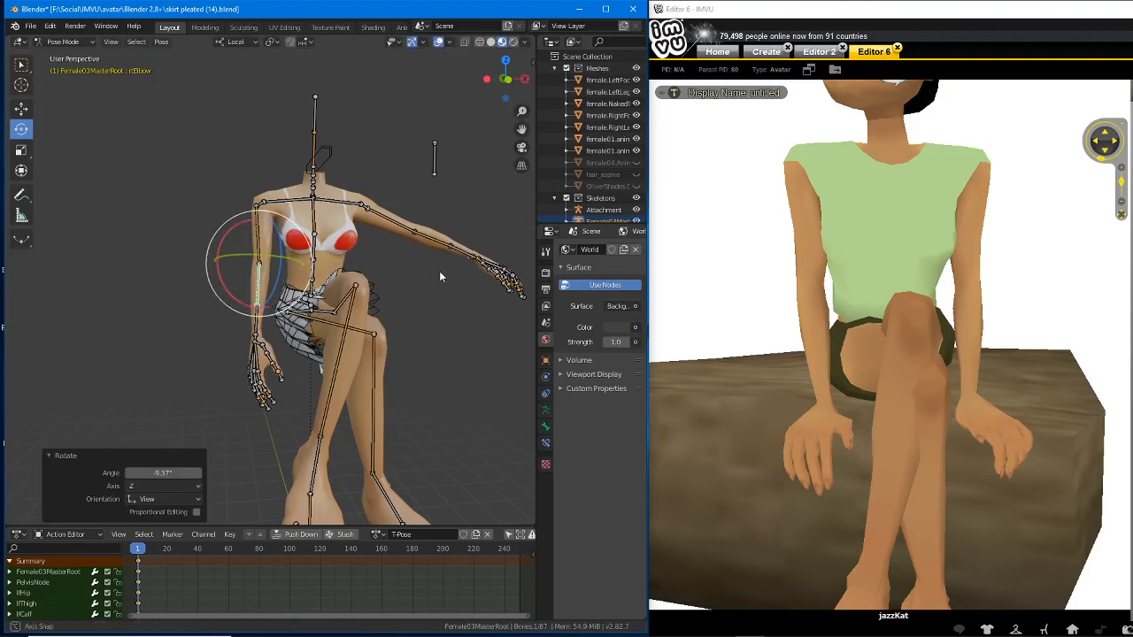
- Lower the left arm by moving the lfHand bone about 412 m to hang beside the left hip
{"action": "mouse_move", "coordinate": [439, 271]}
{"action": "middle_mouse_down"}
{"action": "mouse_move", "coordinate": [496, 255]}
{"action": "mouse_move", "coordinate": [444, 266]}
{"action": "middle_mouse_up"}
{"action": "left_click", "coordinate": [510, 269]}
{"action": "right_click", "coordinate": [511, 265]}
{"action": "key", "text": "r"}
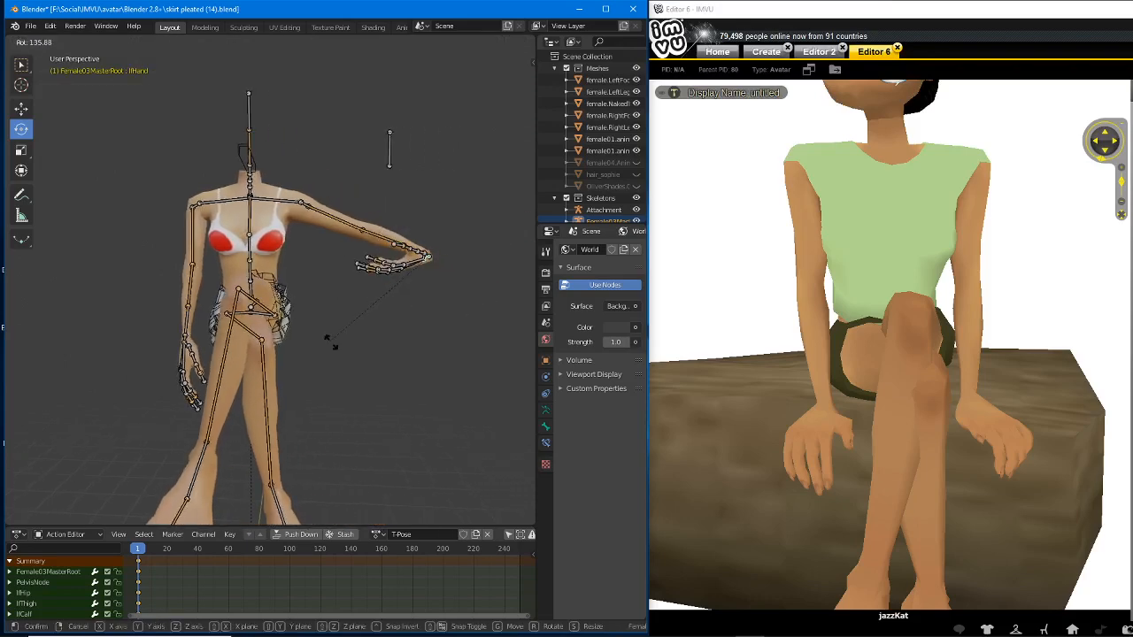
{"action": "right_click", "coordinate": [461, 319]}
{"action": "key", "text": "g"}
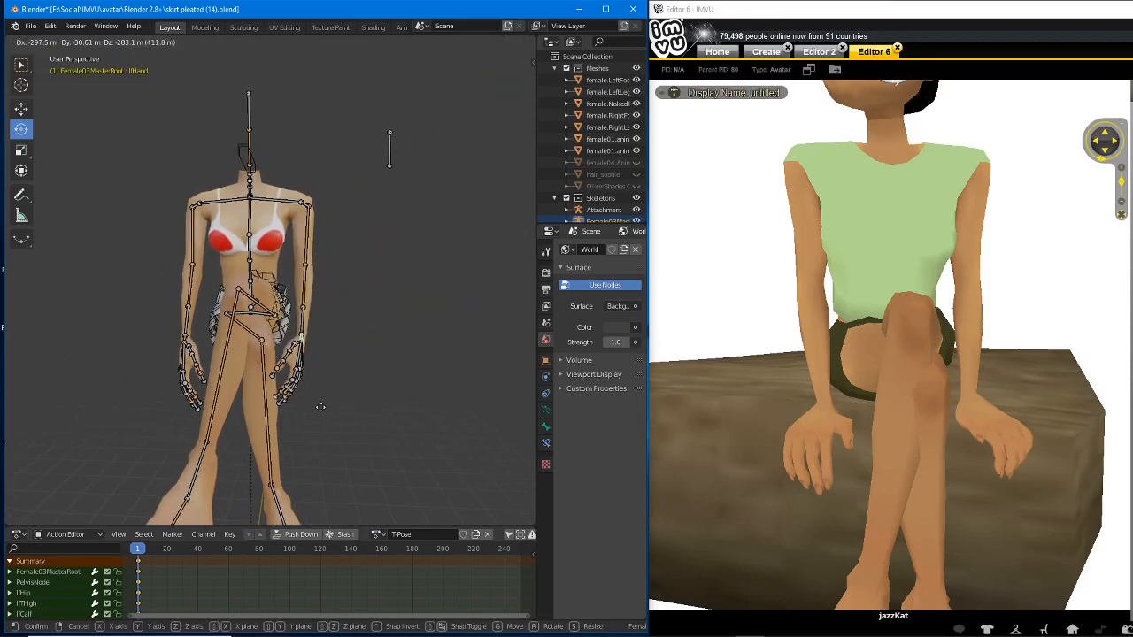
{"action": "left_click", "coordinate": [315, 413]}
- Select the lfElbow bone and rotate the left forearm outward by -11.2° around the view's Z axis
{"action": "right_click", "coordinate": [305, 288]}
{"action": "key", "text": "r"}
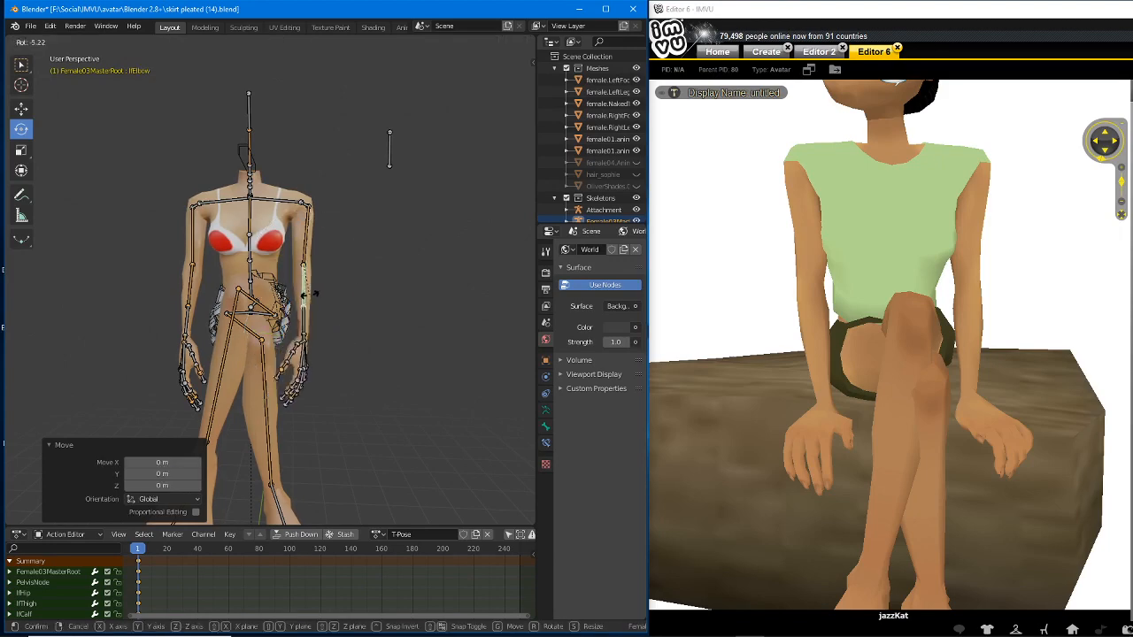
{"action": "left_click", "coordinate": [320, 292]}
- Bend the lfElbow bone 16.3° around its local Z axis, compare the arm in IMVU, and ease the bend by -8.71°
{"action": "middle_click_drag", "start_coordinate": [380, 305], "coordinate": [256, 334]}
{"action": "scroll", "coordinate": [264, 330], "scroll_direction": "up", "scroll_amount": 3}
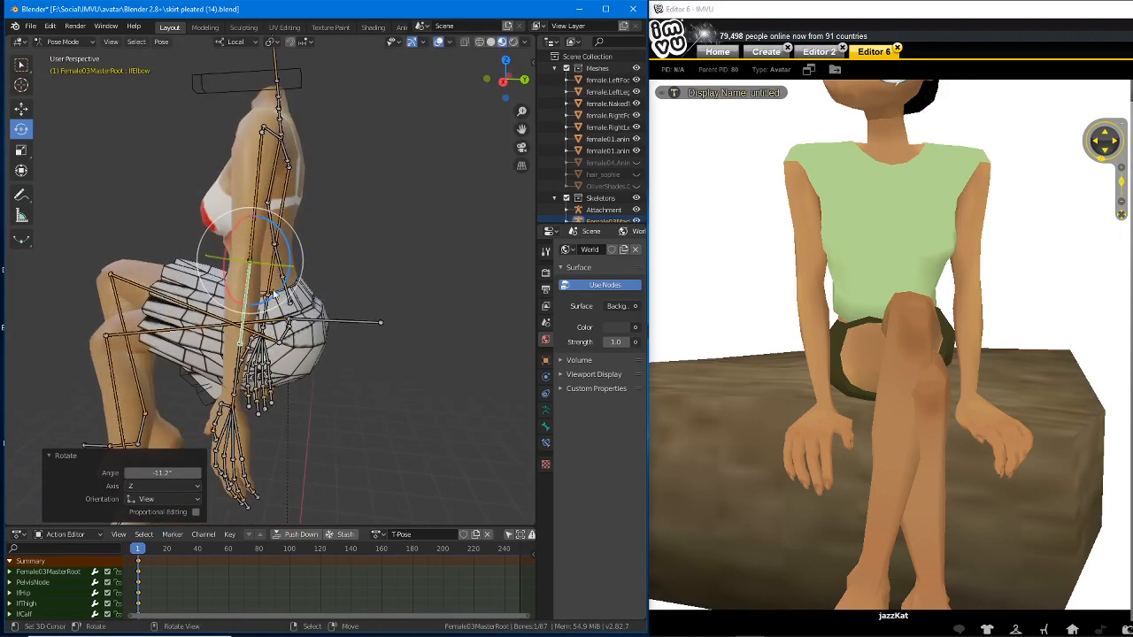
{"action": "left_click_drag", "start_coordinate": [289, 273], "coordinate": [282, 294]}
{"action": "left_click_drag", "start_coordinate": [988, 327], "coordinate": [960, 379]}
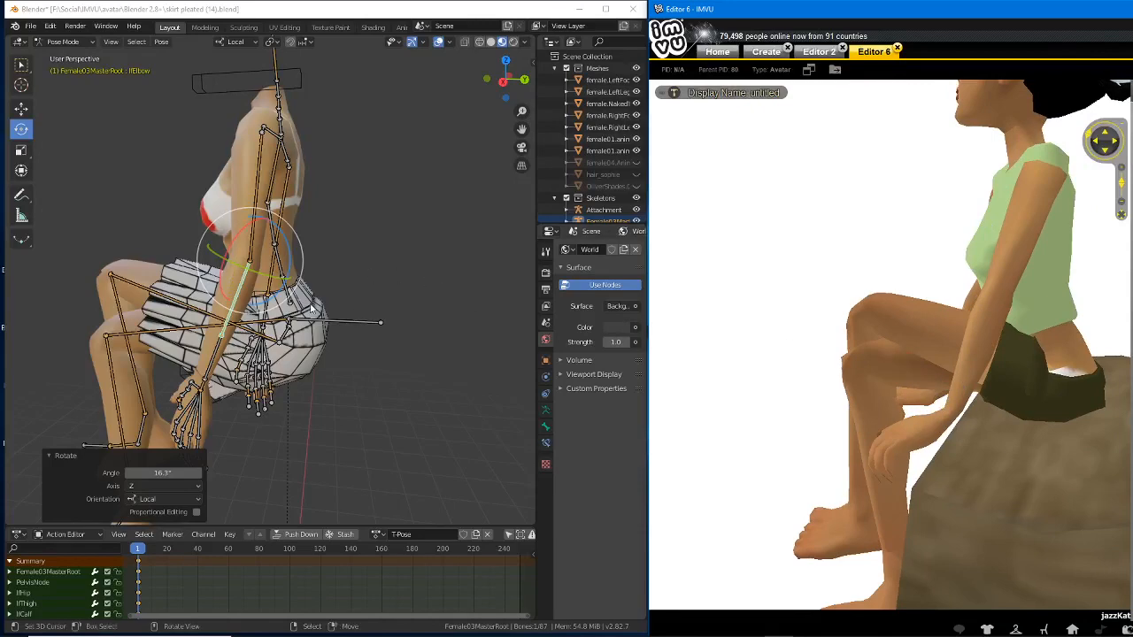
{"action": "left_click_drag", "start_coordinate": [270, 305], "coordinate": [279, 297]}
- Compare the left arm's pose from the front with the avatar's resting arm in IMVU
{"action": "middle_click_drag", "start_coordinate": [181, 405], "coordinate": [373, 280], "text": "shift"}
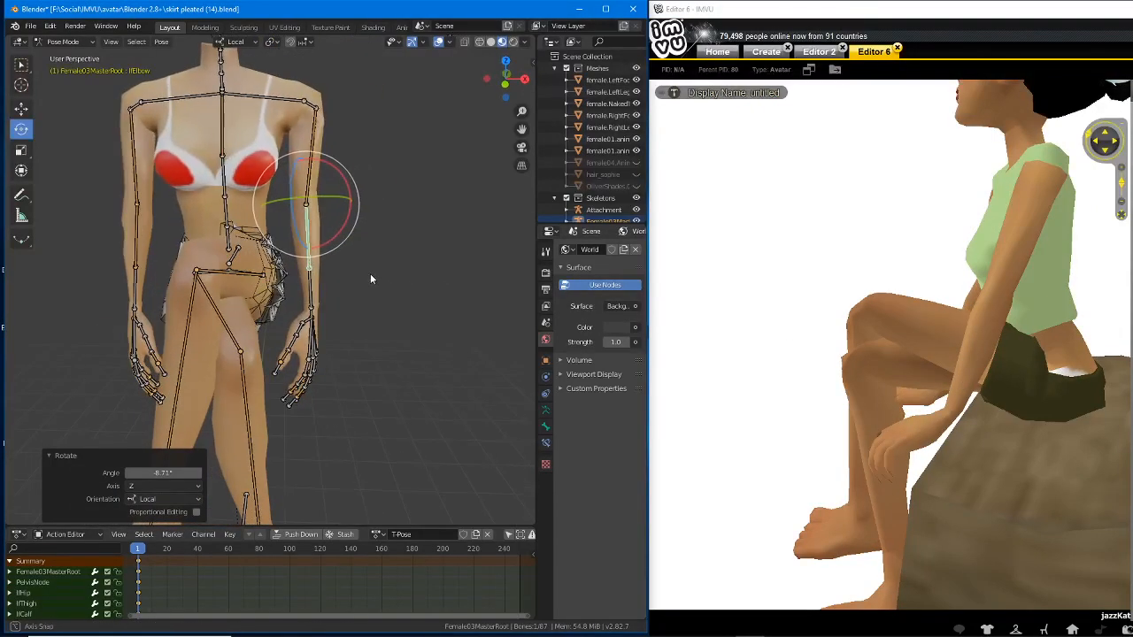
{"action": "left_click", "coordinate": [928, 400]}
{"action": "left_click_drag", "start_coordinate": [927, 400], "coordinate": [802, 363]}
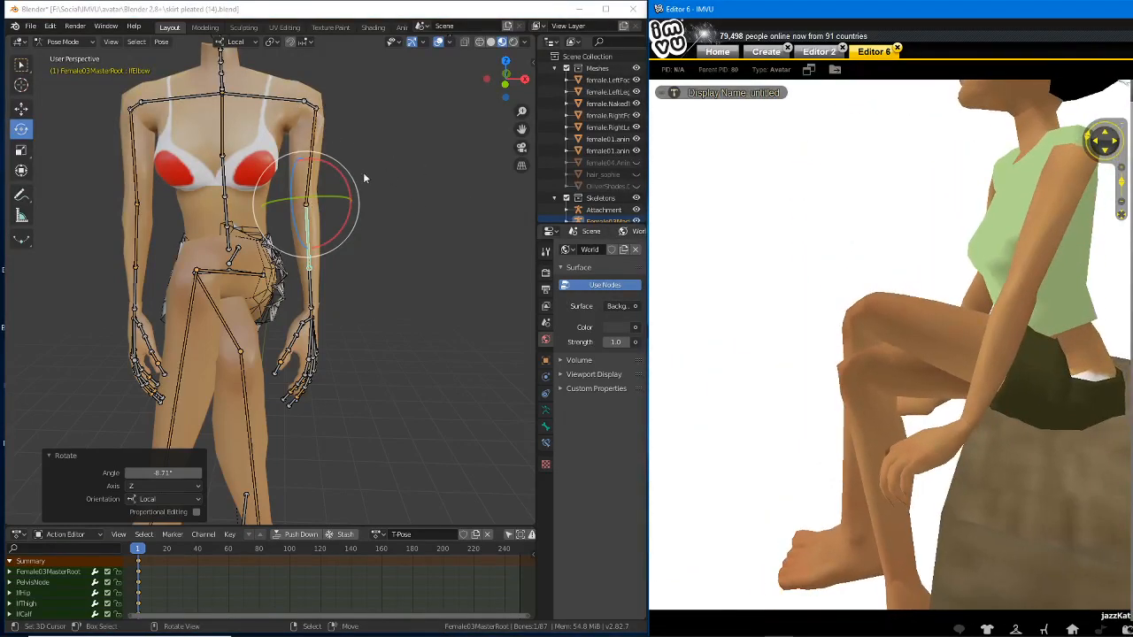
- Level both shoulders by rotating the lfClavicle bone -5.89° and the rtClavicle bone 5.84° around the view's Z axis
{"action": "left_click", "coordinate": [318, 122]}
{"action": "middle_click_drag", "start_coordinate": [323, 126], "coordinate": [320, 200], "text": "shift"}
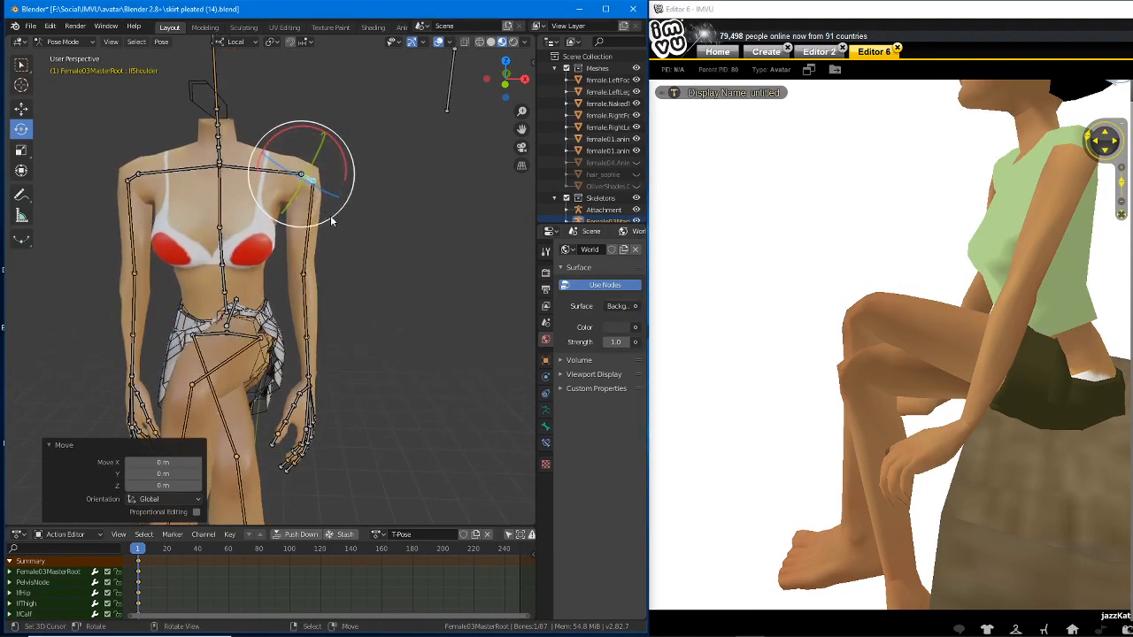
{"action": "key", "text": "r"}
{"action": "right_click", "coordinate": [326, 214]}
{"action": "left_click", "coordinate": [255, 174]}
{"action": "key", "text": "r"}
{"action": "left_click", "coordinate": [180, 176]}
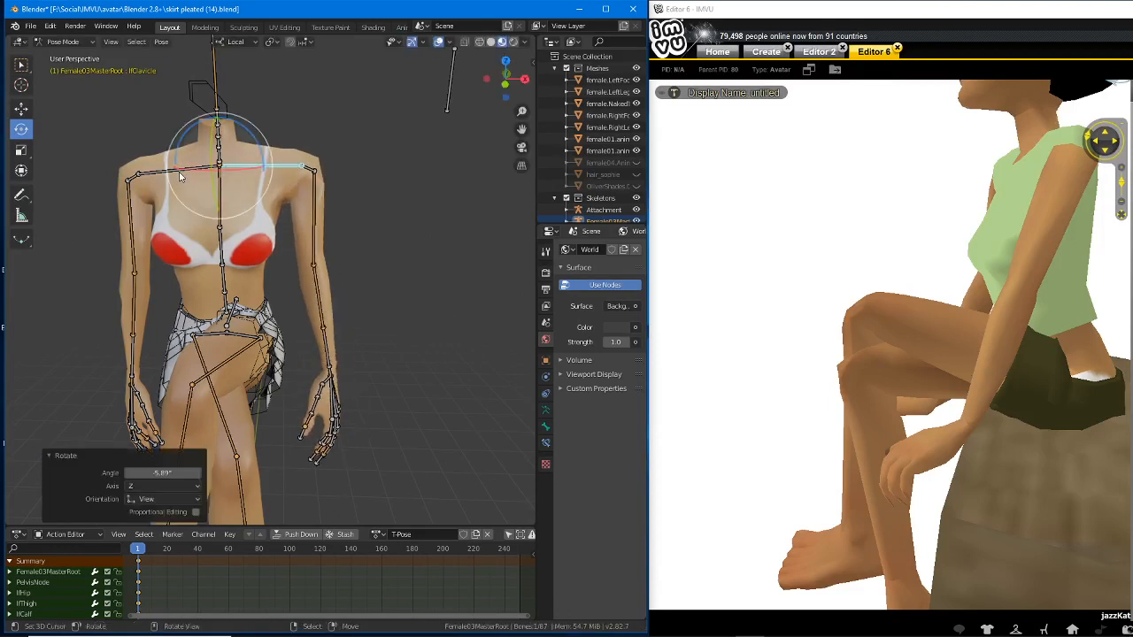
{"action": "right_click", "coordinate": [180, 174]}
{"action": "key", "text": "r"}
{"action": "left_click", "coordinate": [173, 166]}
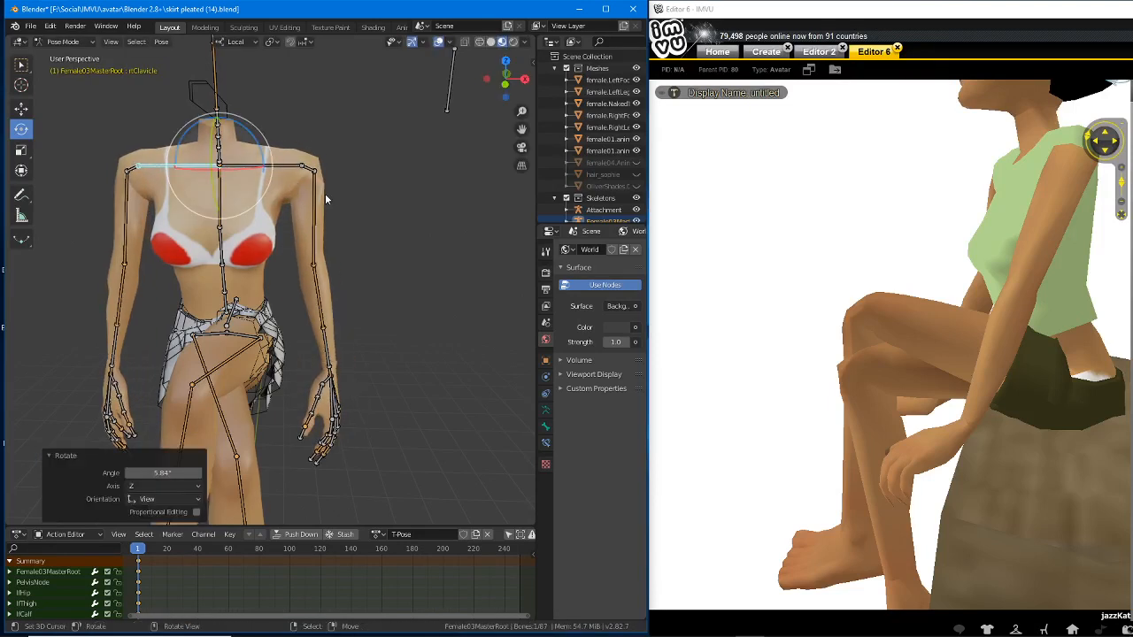
- Bring both arms closer to the body by moving the lfElbow bone inward about 36 m and the rtElbow bone inward 24.5 m along X
{"action": "left_click", "coordinate": [323, 279]}
{"action": "key", "text": "g"}
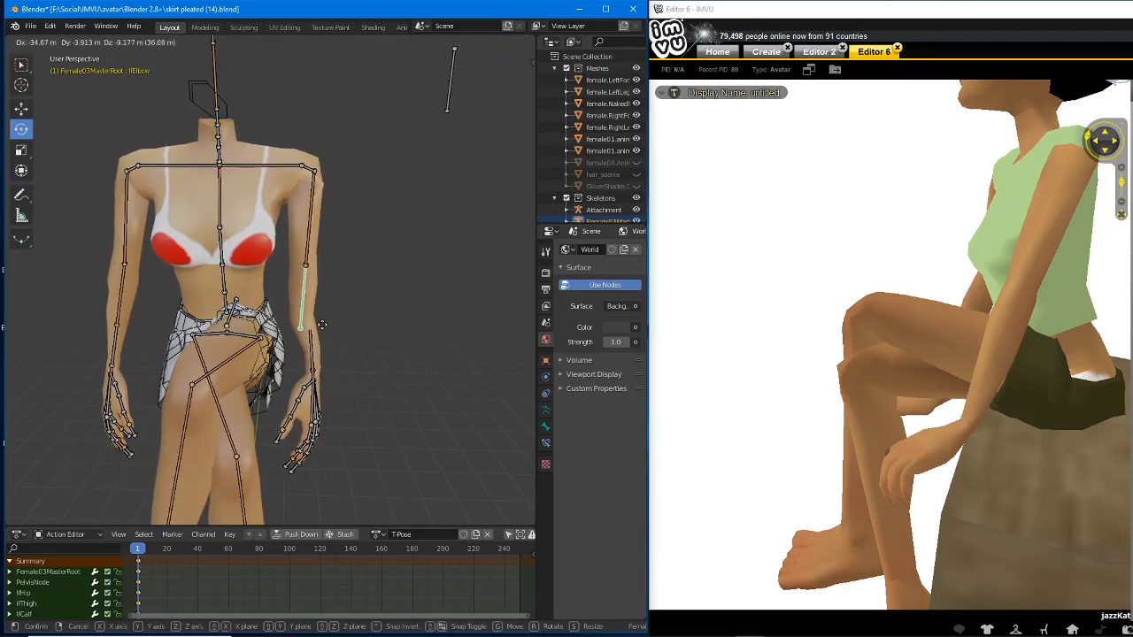
{"action": "left_click", "coordinate": [320, 322]}
{"action": "left_click", "coordinate": [122, 303]}
{"action": "key", "text": "g"}
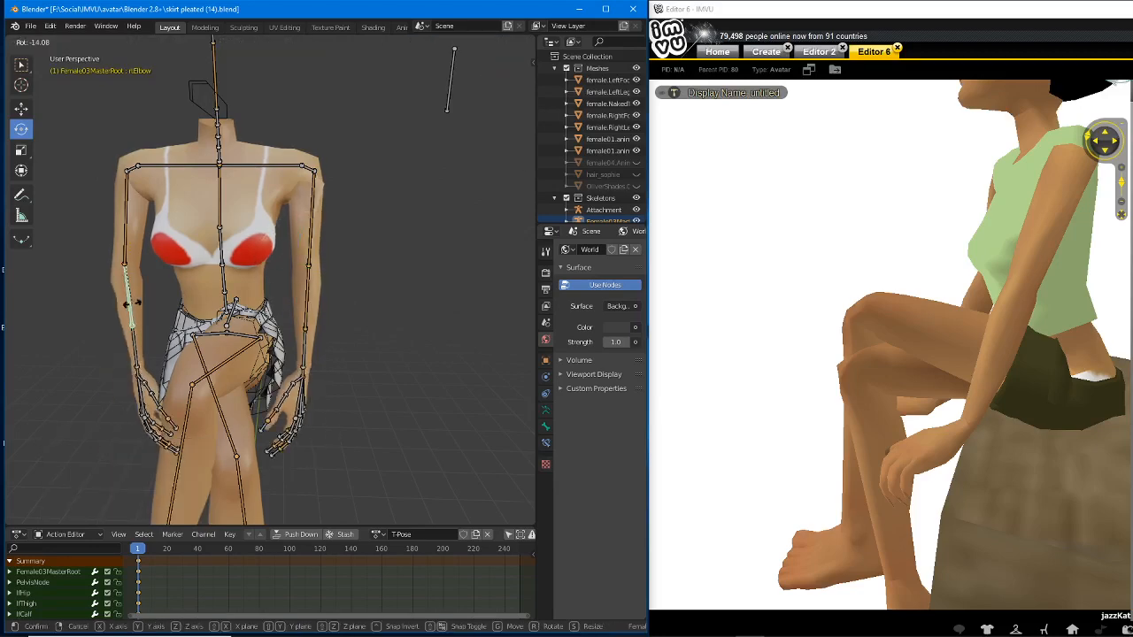
{"action": "left_click", "coordinate": [142, 297]}
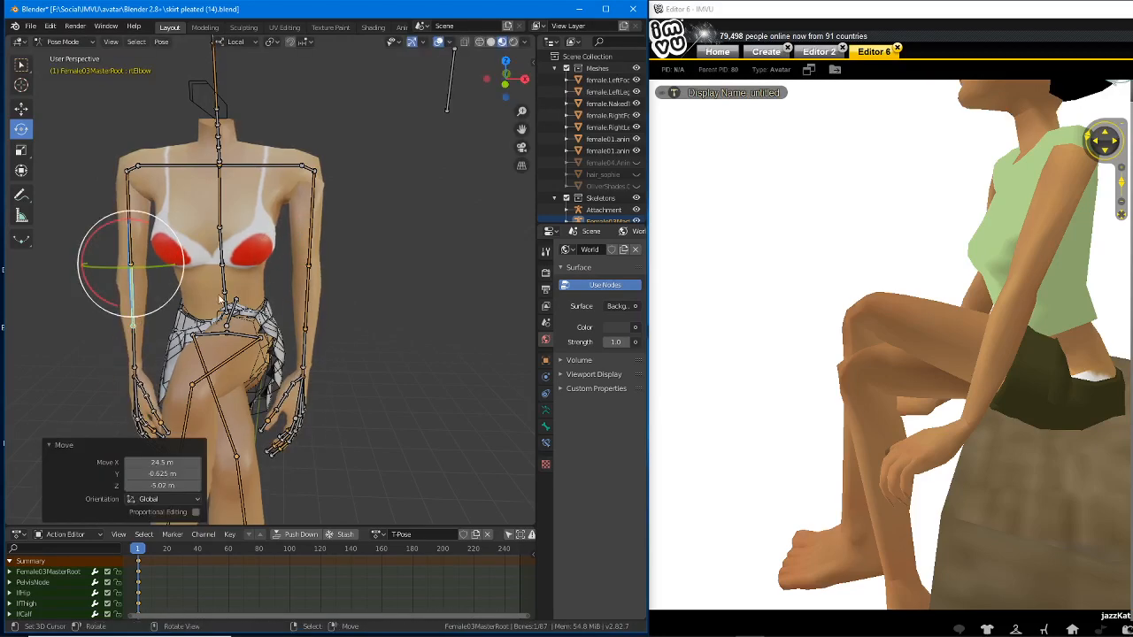
- Select all bones and insert a LocRot keyframe for the cross-legged sitting pose at frame 1
{"action": "middle_click_drag", "start_coordinate": [141, 297], "coordinate": [201, 291]}
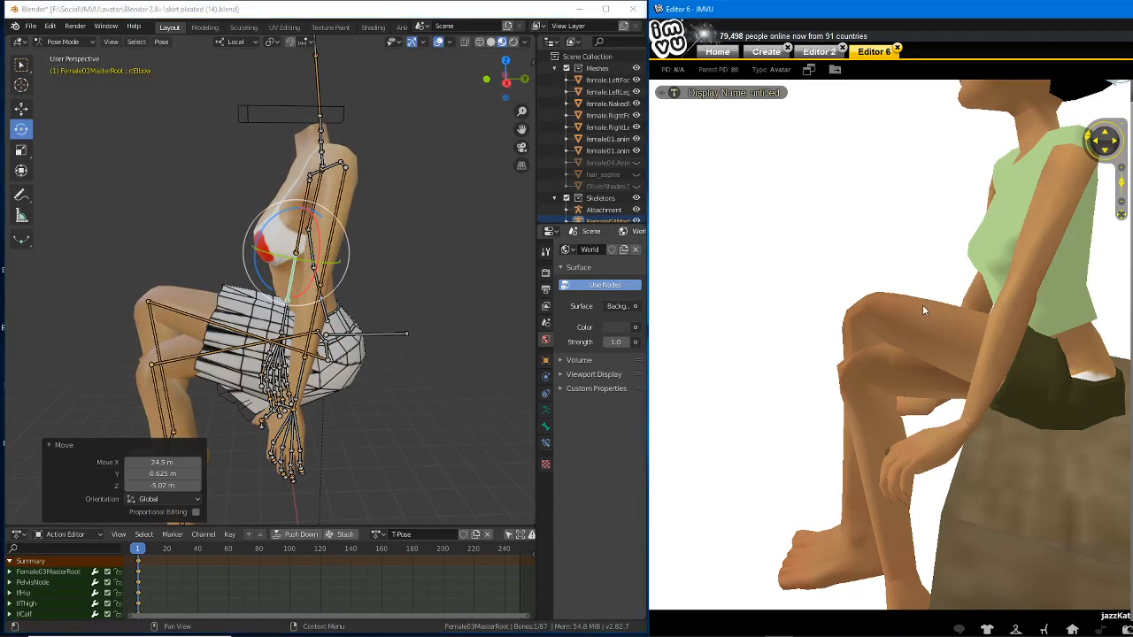
{"action": "middle_click_drag", "start_coordinate": [315, 332], "coordinate": [311, 277]}
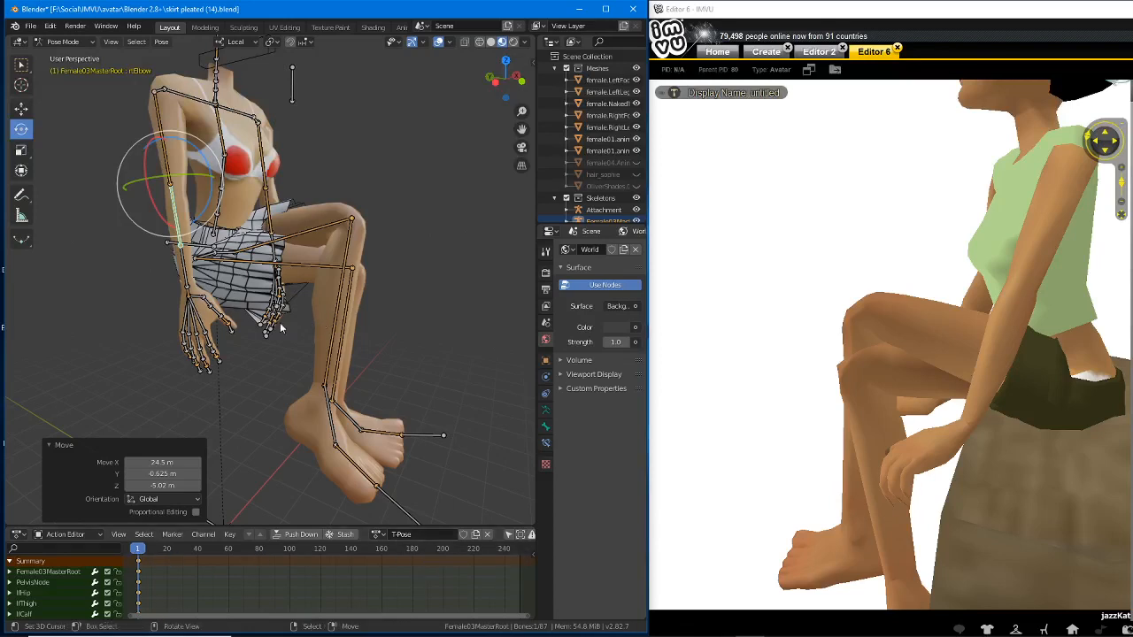
{"action": "key", "text": "a"}
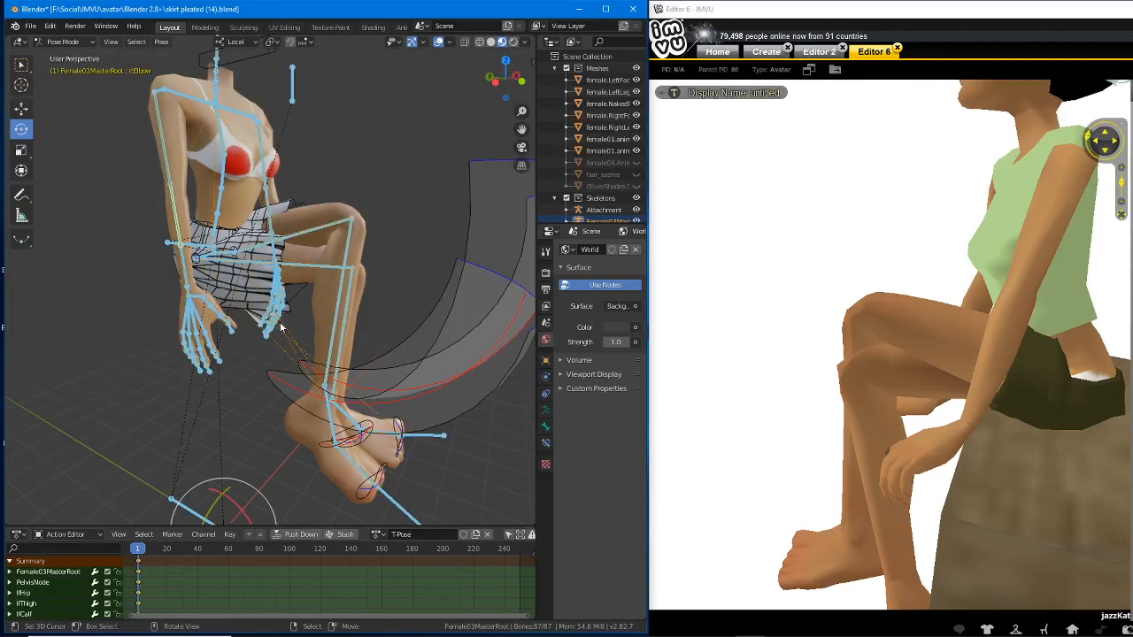
{"action": "key", "text": "i"}
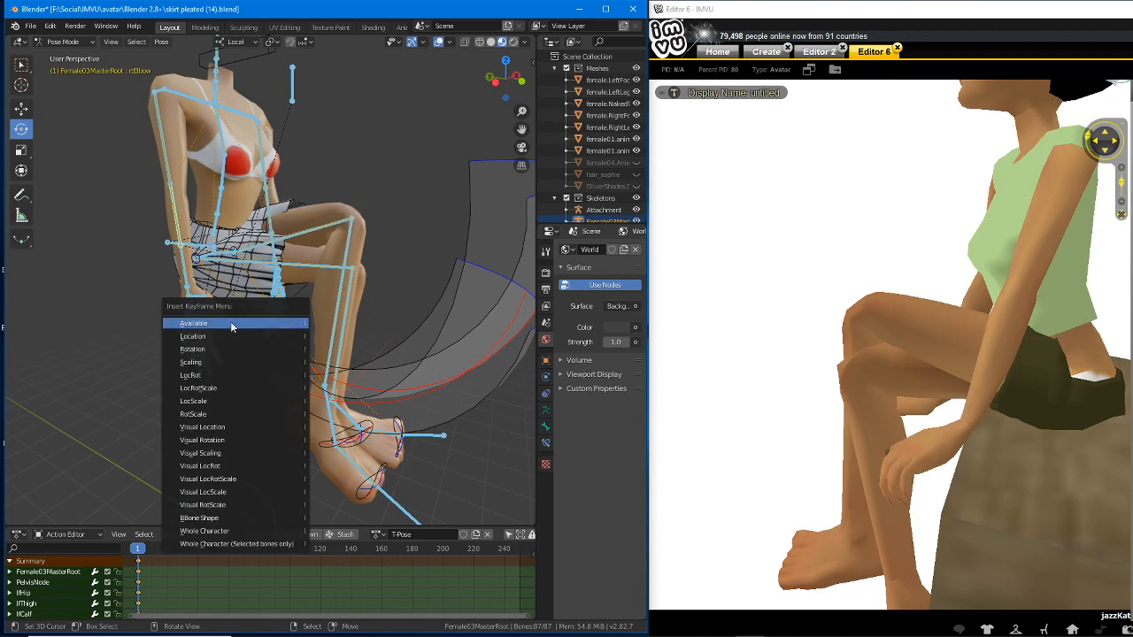
{"action": "left_click", "coordinate": [209, 376]}
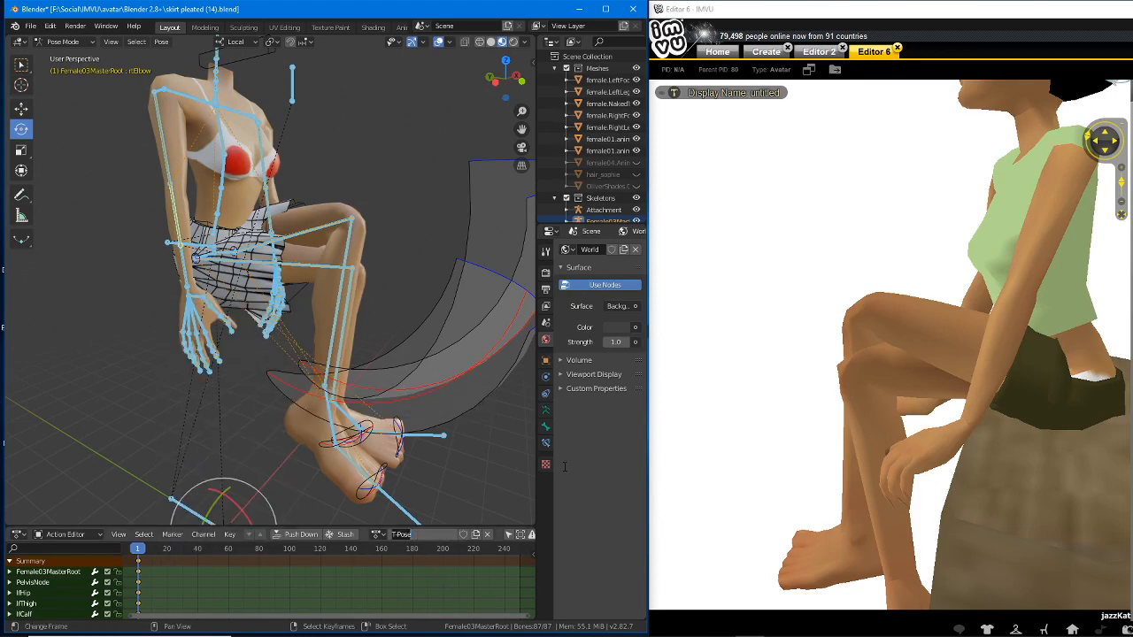
- Check the sitting action's trigger name in the IMVU editor and rename the T-Pose action in Blender as Sit3.POSE
{"action": "left_click", "coordinate": [940, 178]}
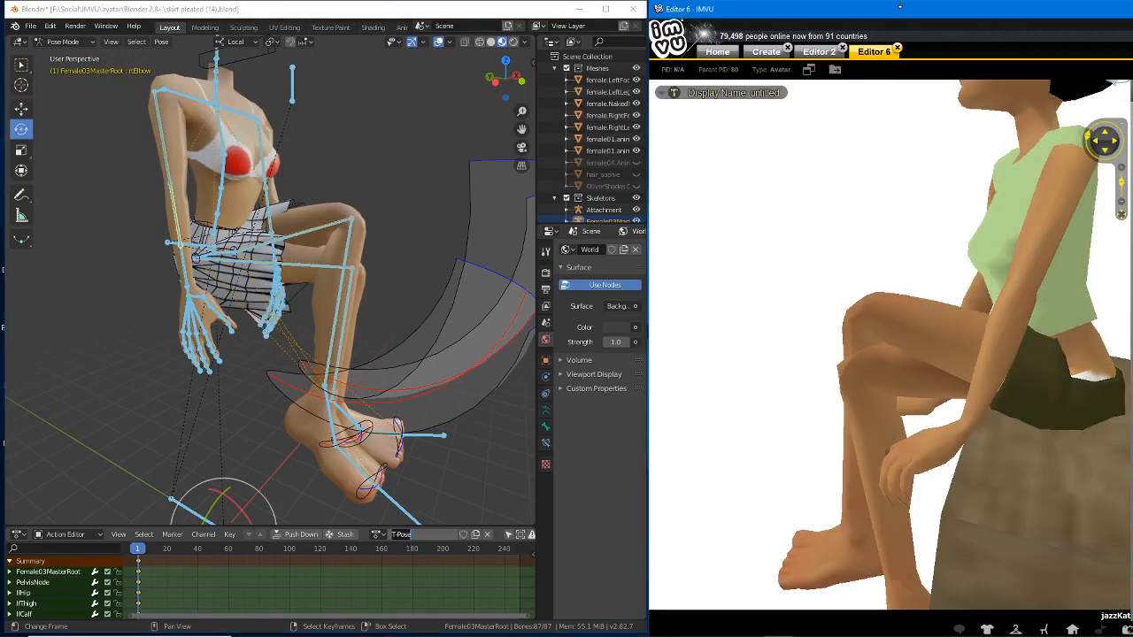
{"action": "left_click_drag", "start_coordinate": [911, 18], "coordinate": [362, 13]}
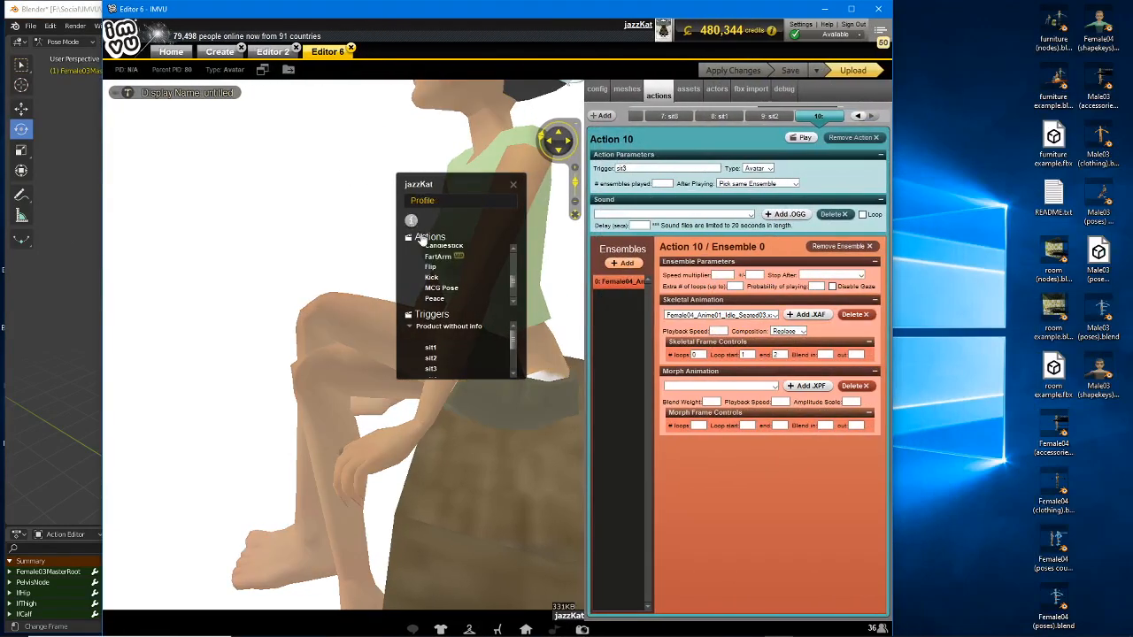
{"action": "left_click", "coordinate": [333, 157]}
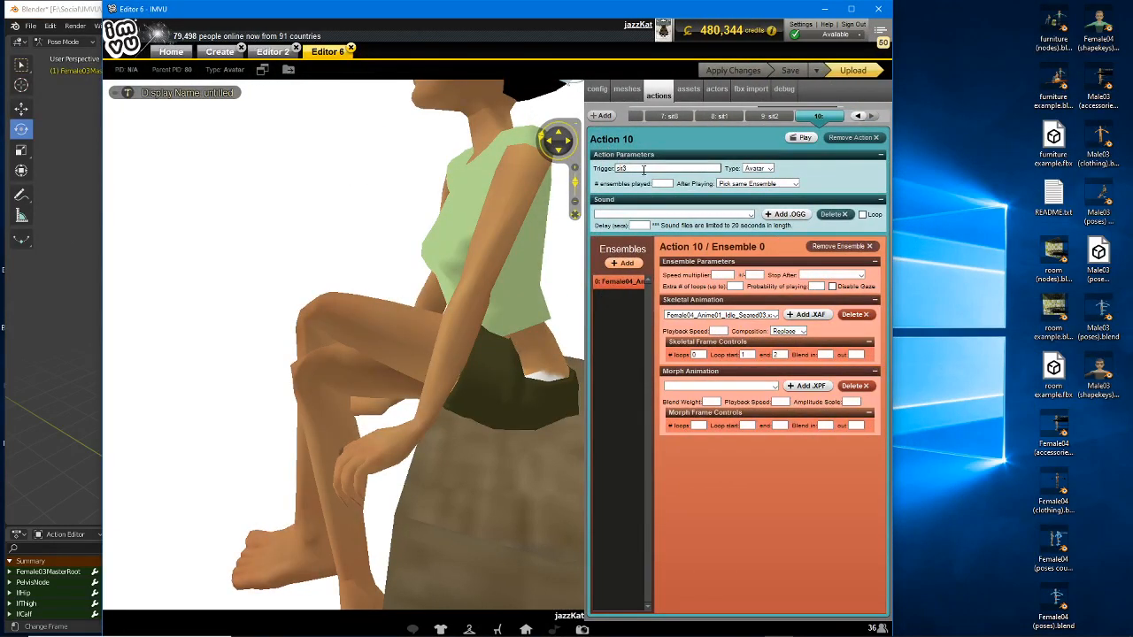
{"action": "left_click_drag", "start_coordinate": [544, 26], "coordinate": [954, 19]}
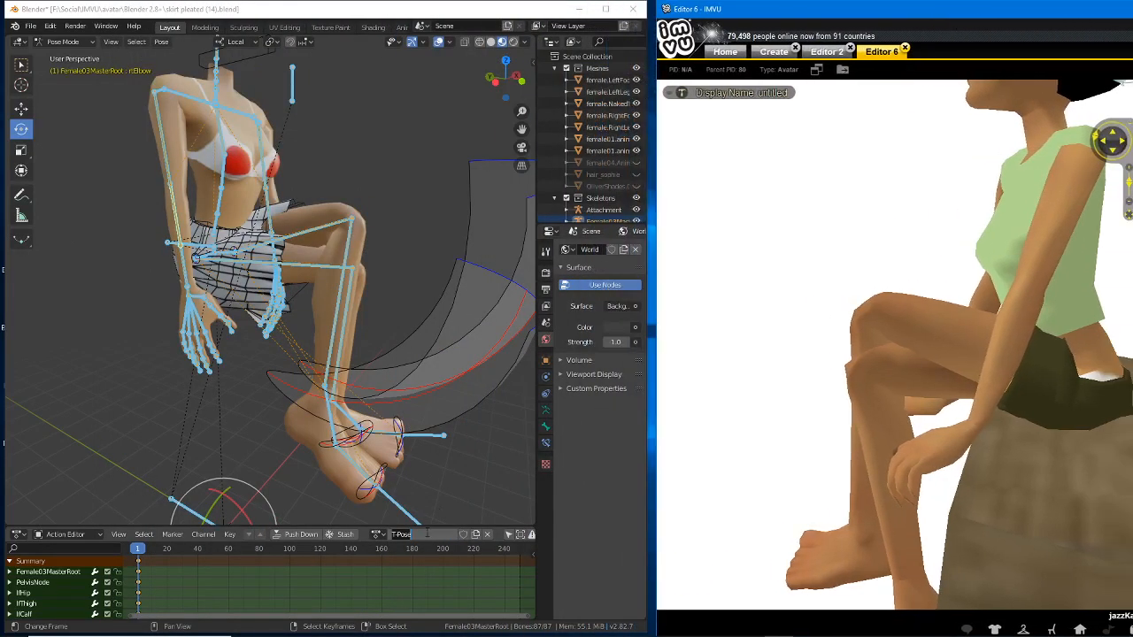
{"action": "left_click", "coordinate": [427, 533]}
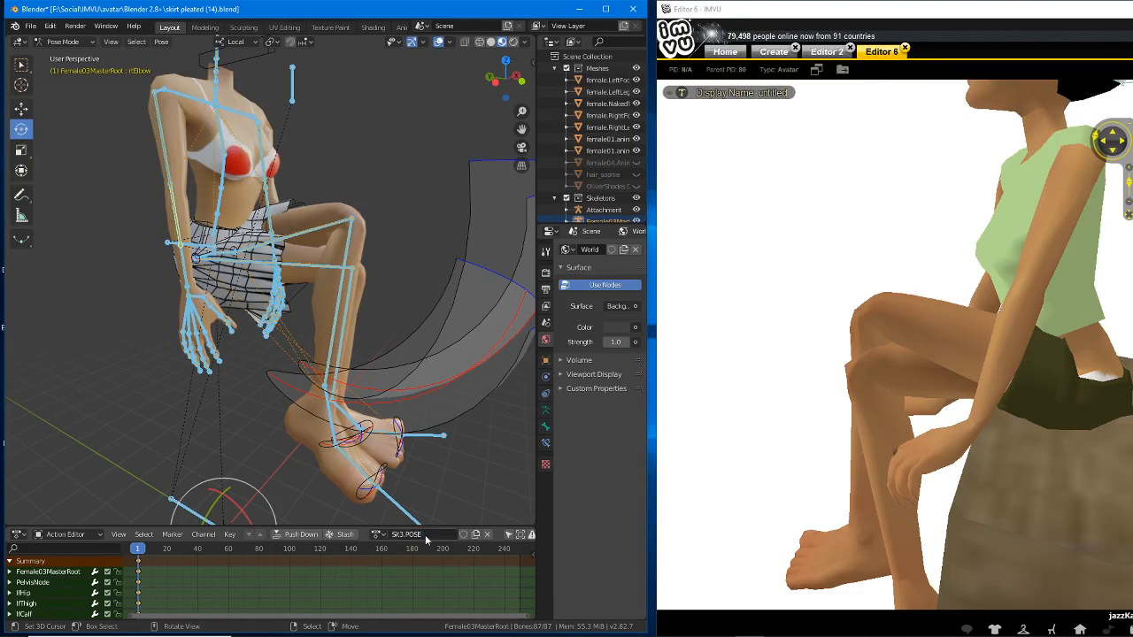
- Check the list of stored actions and create another action named T.POSE
{"action": "middle_click_drag", "start_coordinate": [224, 343], "coordinate": [390, 478]}
{"action": "left_click", "coordinate": [378, 535]}
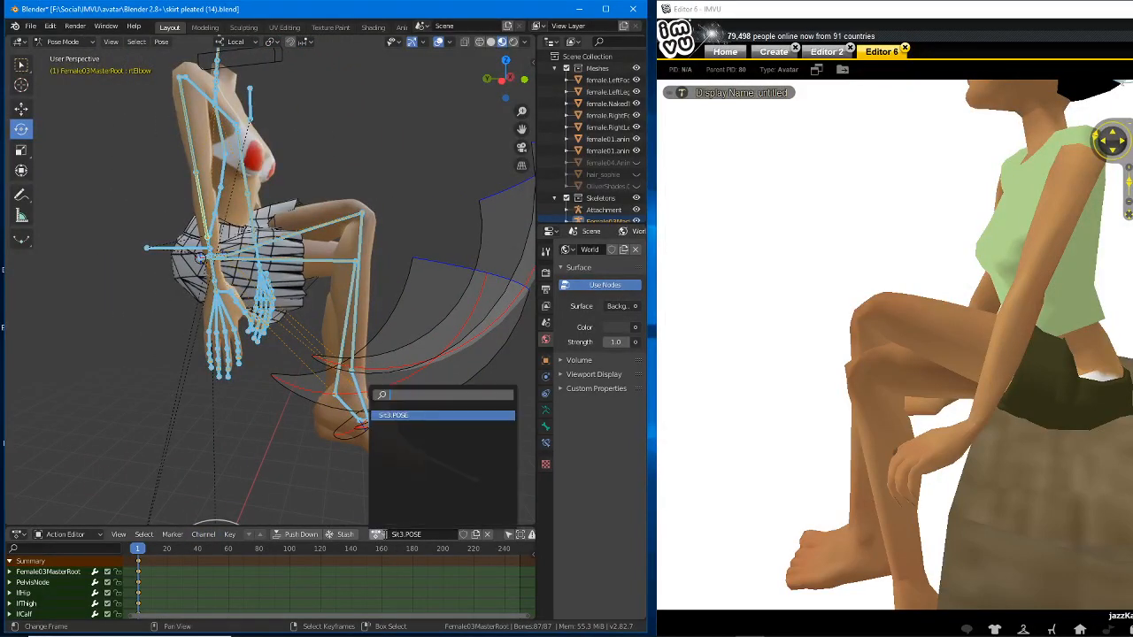
{"action": "left_click", "coordinate": [436, 535]}
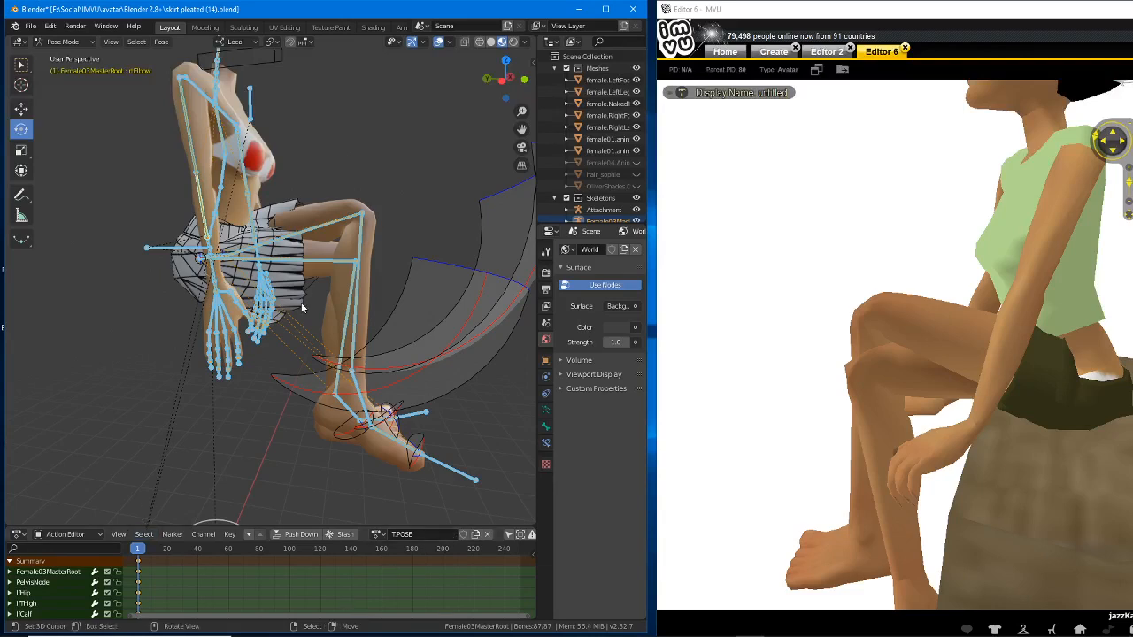
- Clear the rotation of all bones to put the skeleton back in its rest pose and keyframe them at frame 1
{"action": "key", "text": "alt+r"}
{"action": "middle_click_drag", "start_coordinate": [333, 315], "coordinate": [250, 338]}
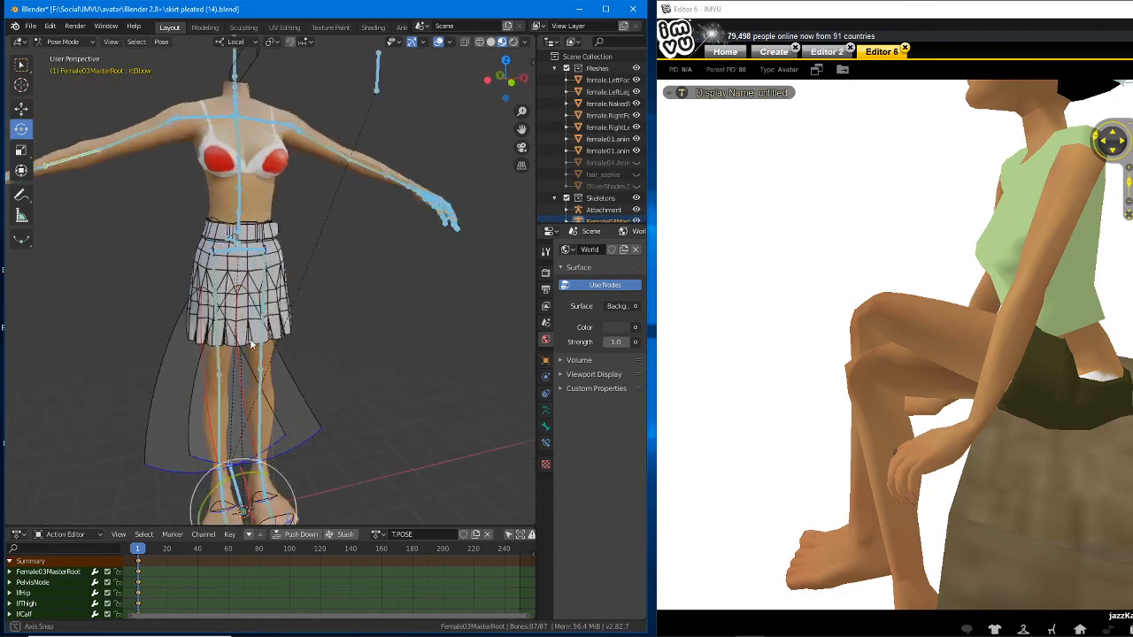
{"action": "scroll", "coordinate": [252, 338], "scroll_direction": "down", "scroll_amount": 1}
{"action": "scroll", "coordinate": [252, 338], "scroll_direction": "up", "scroll_amount": 2}
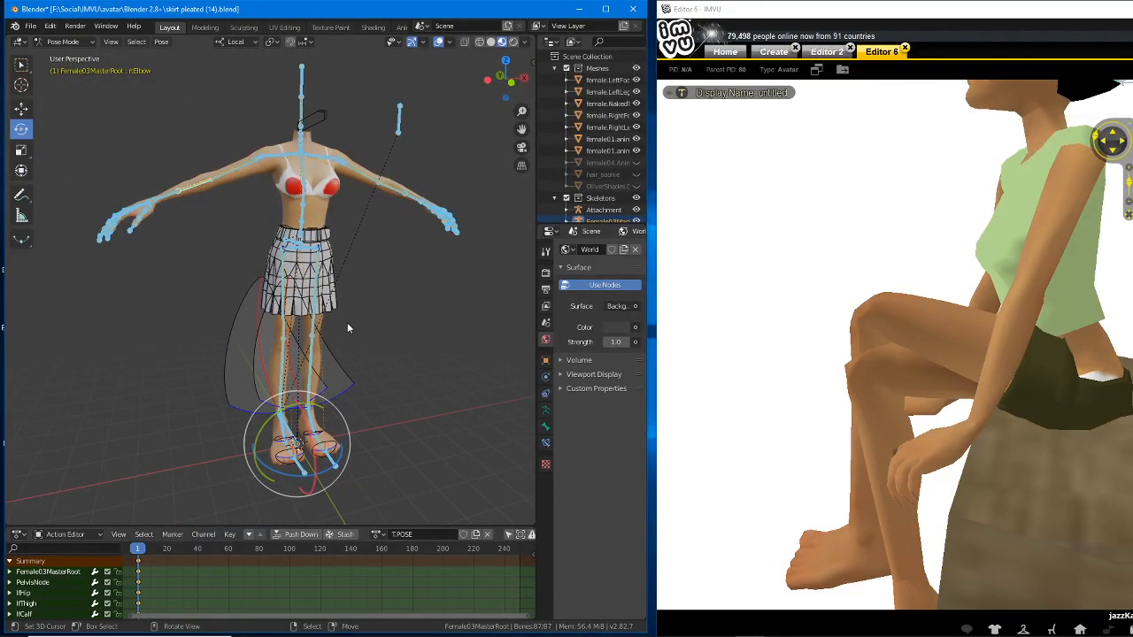
{"action": "key", "text": "i"}
{"action": "left_click", "coordinate": [269, 324]}
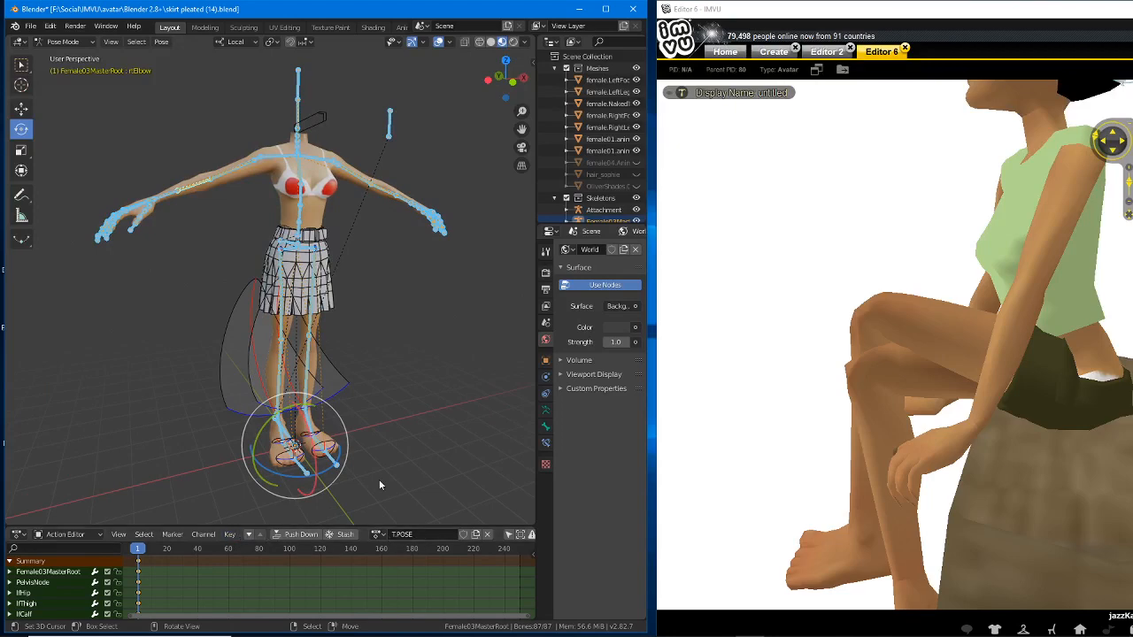
- Switch the skeleton to Object Mode, compare the skirt with the seated IMVU avatar, and assign the Sit3.POSE action
{"action": "scroll", "coordinate": [342, 326], "scroll_direction": "up", "scroll_amount": 1}
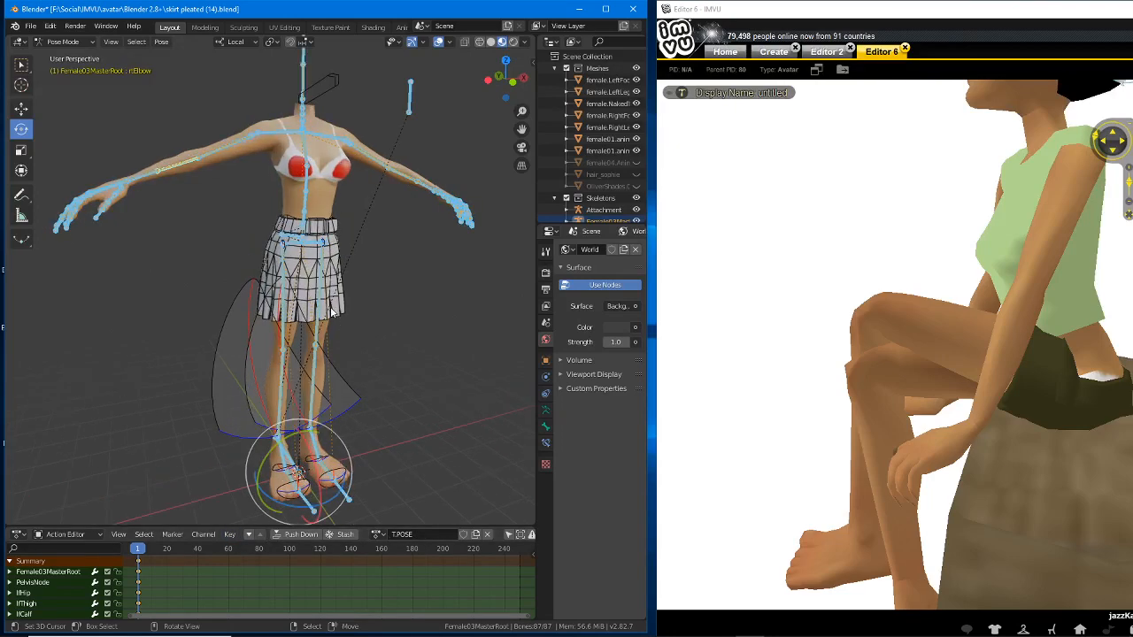
{"action": "key", "text": "ctrl+Tab"}
{"action": "left_click", "coordinate": [299, 289]}
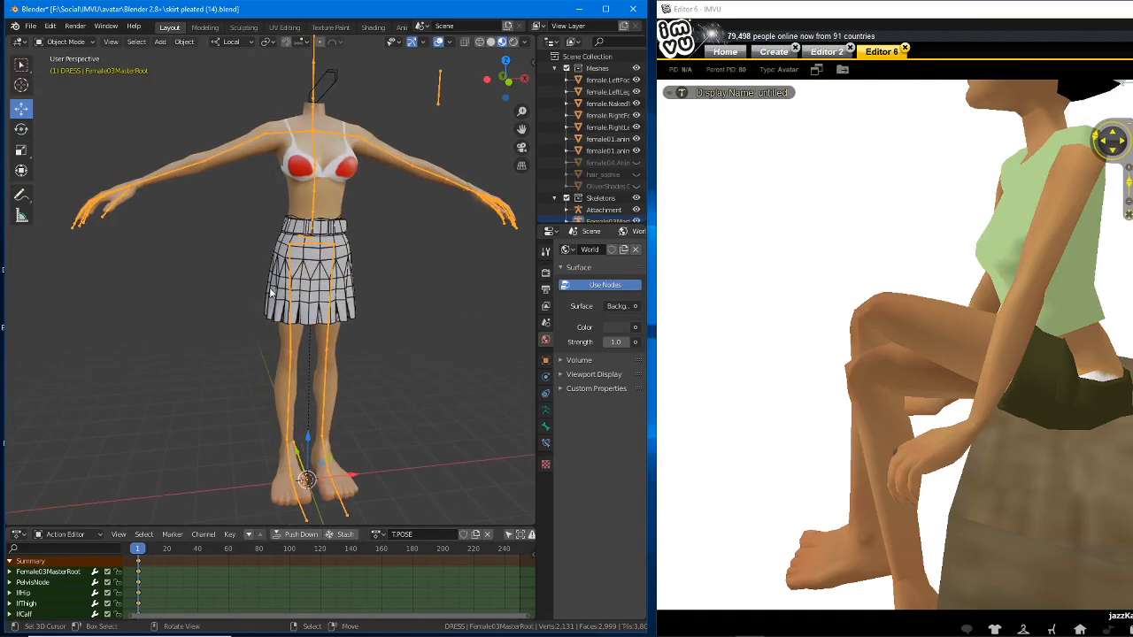
{"action": "scroll", "coordinate": [270, 291], "scroll_direction": "up", "scroll_amount": 5}
{"action": "middle_click_drag", "start_coordinate": [266, 287], "coordinate": [257, 247]}
{"action": "left_click_drag", "start_coordinate": [788, 293], "coordinate": [823, 293]}
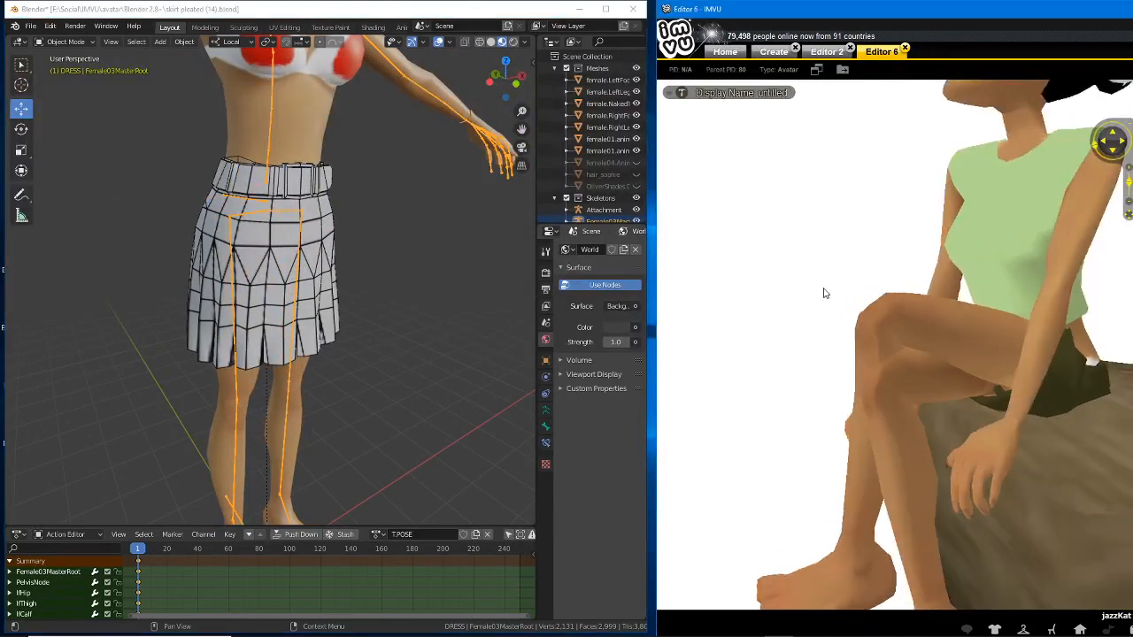
{"action": "left_click", "coordinate": [379, 535]}
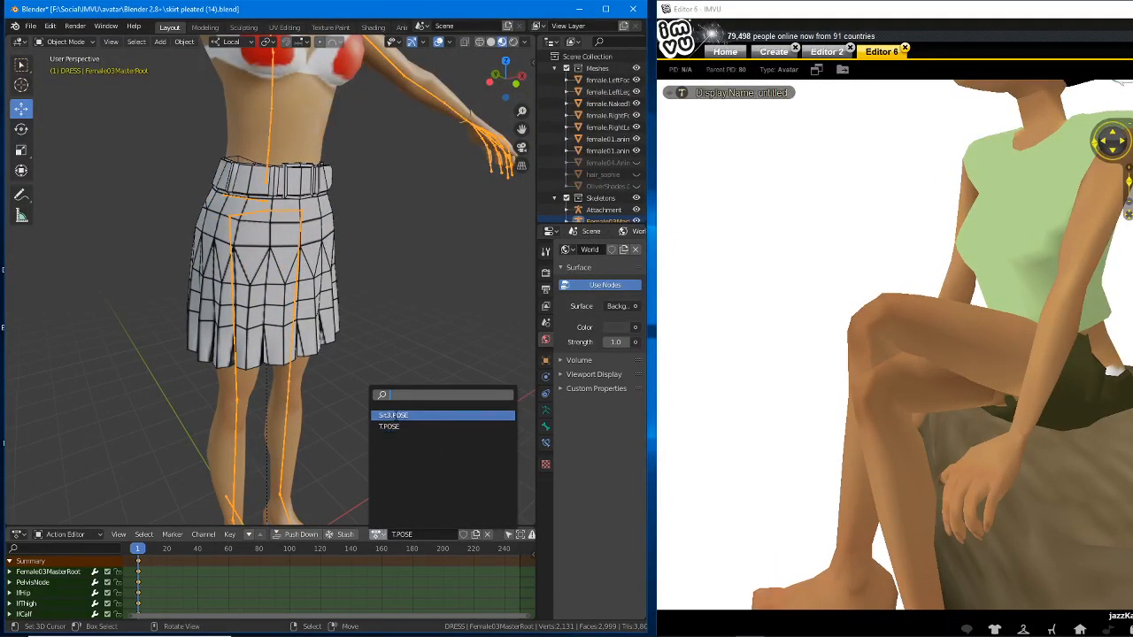
{"action": "left_click", "coordinate": [395, 415]}
- Examine the pose and skirt deformation in Sit3.POSE from several sides and compare them with the seated avatars in IMVU's Editor 6 and Editor 2
{"action": "middle_click_drag", "start_coordinate": [309, 264], "coordinate": [299, 287]}
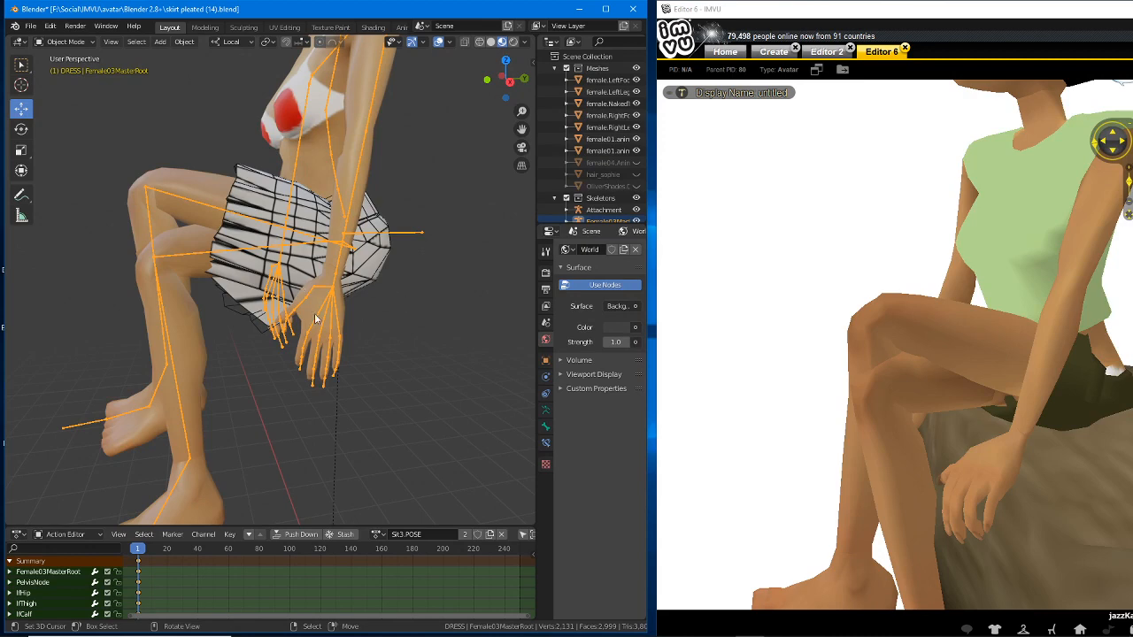
{"action": "middle_click_drag", "start_coordinate": [315, 314], "coordinate": [275, 360]}
{"action": "left_click_drag", "start_coordinate": [870, 372], "coordinate": [906, 353]}
{"action": "scroll", "coordinate": [913, 374], "scroll_direction": "down", "scroll_amount": 4}
{"action": "scroll", "coordinate": [918, 371], "scroll_direction": "up", "scroll_amount": 3}
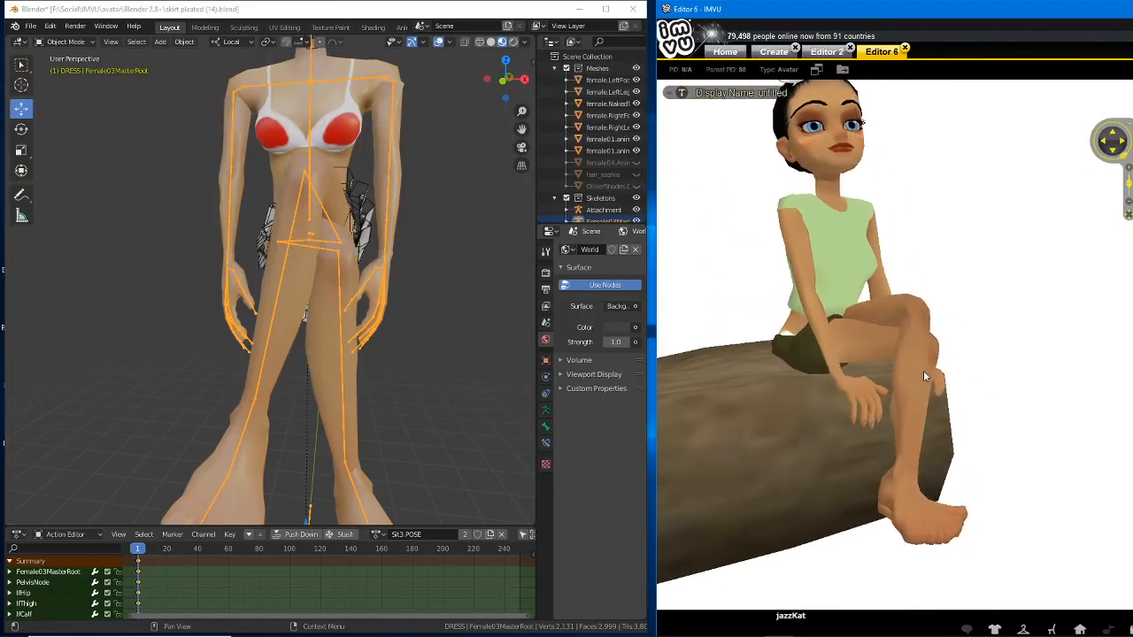
{"action": "middle_click_drag", "start_coordinate": [324, 323], "coordinate": [486, 274]}
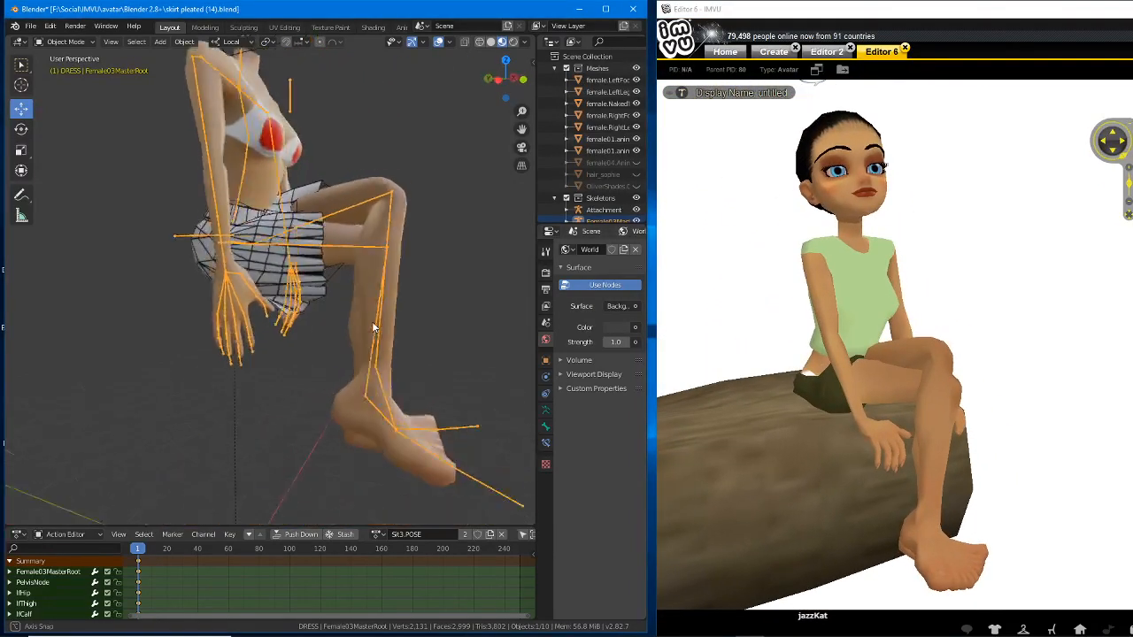
{"action": "left_click", "coordinate": [810, 54]}
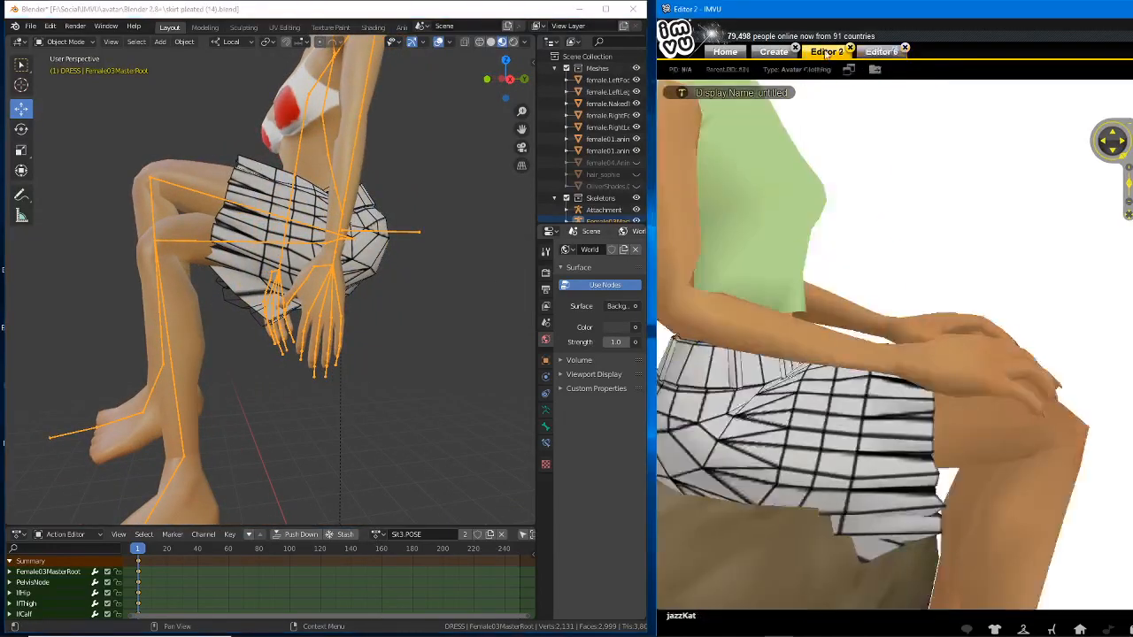
{"action": "scroll", "coordinate": [776, 388], "scroll_direction": "down", "scroll_amount": 3}
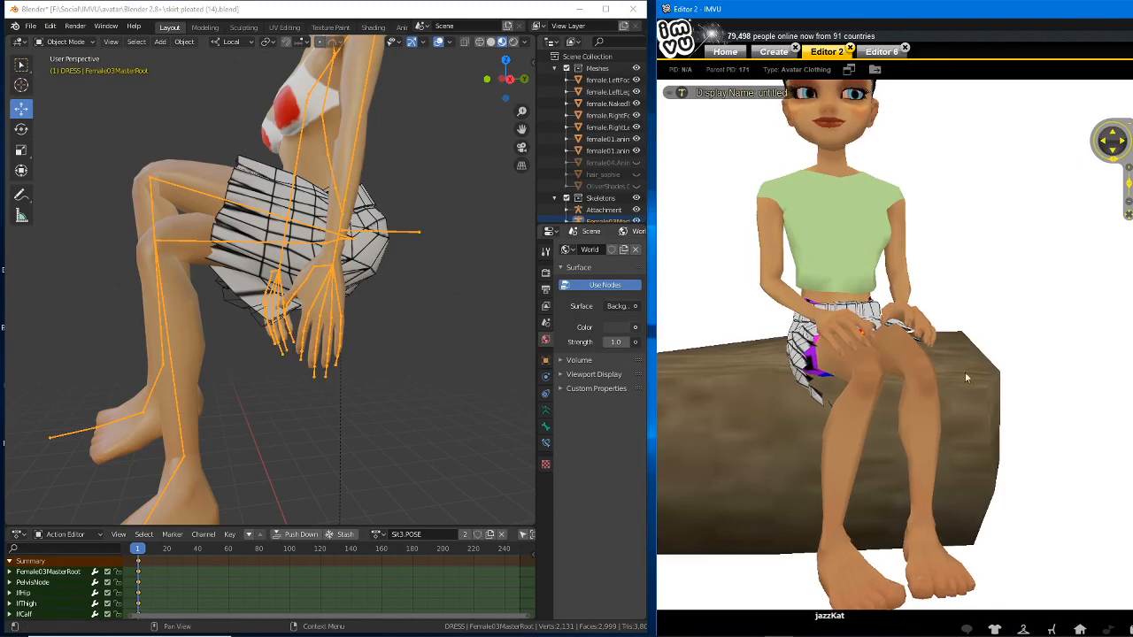
{"action": "left_click_drag", "start_coordinate": [964, 378], "coordinate": [929, 327]}
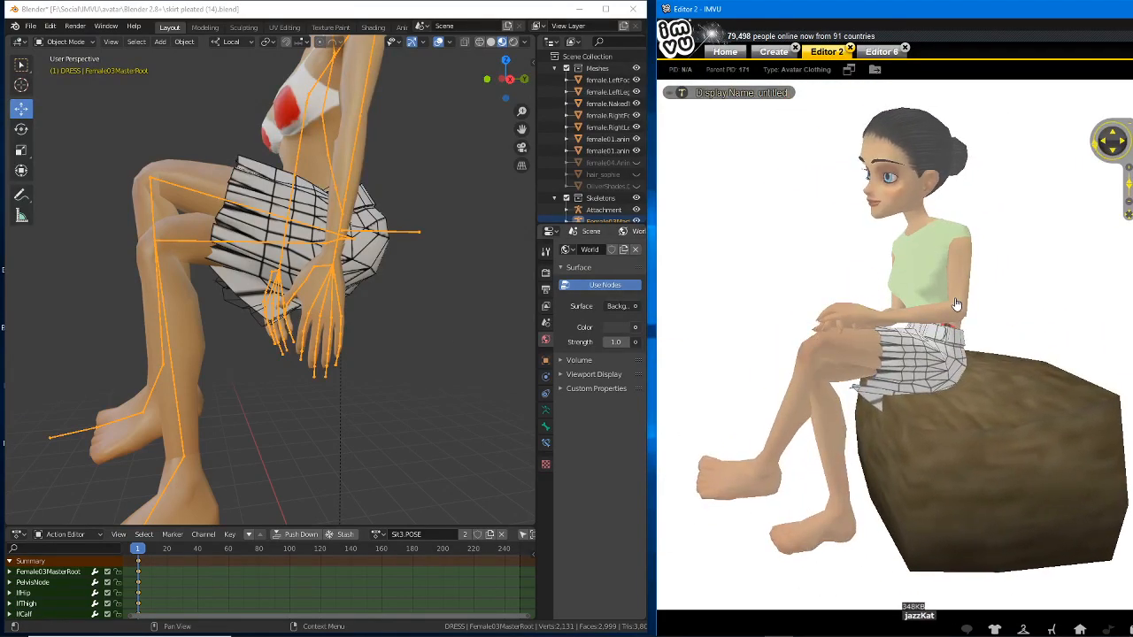
{"action": "mouse_move", "coordinate": [964, 363]}
{"action": "left_mouse_down"}
{"action": "mouse_move", "coordinate": [946, 379]}
{"action": "mouse_move", "coordinate": [931, 376]}
{"action": "mouse_move", "coordinate": [983, 374]}
{"action": "mouse_move", "coordinate": [944, 374]}
{"action": "mouse_move", "coordinate": [971, 377]}
{"action": "mouse_move", "coordinate": [983, 363]}
{"action": "left_mouse_up"}
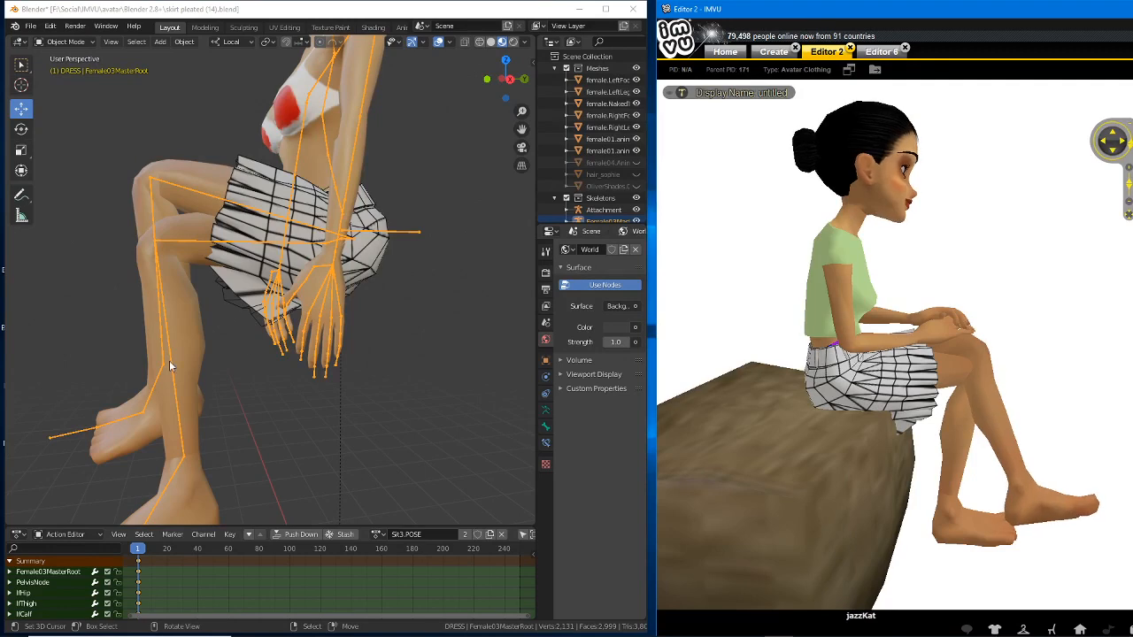
{"action": "middle_click_drag", "start_coordinate": [189, 357], "coordinate": [405, 368]}
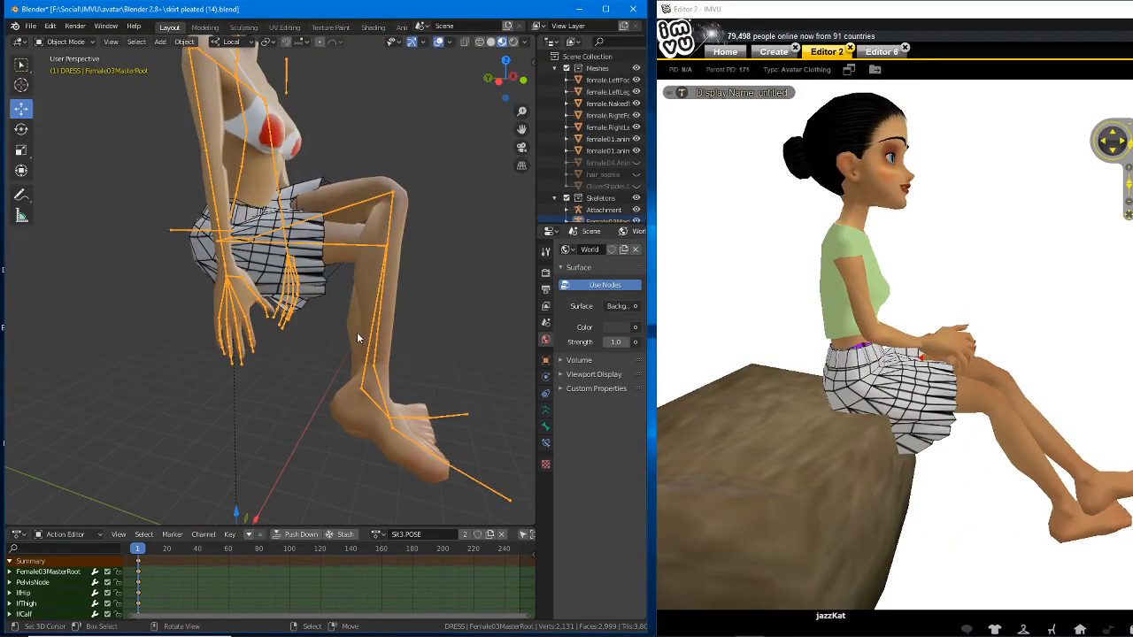
- Unhide the female04 head, hair_sophie and OliverShades meshes on the seated figure
{"action": "middle_click_drag", "start_coordinate": [343, 304], "coordinate": [338, 334]}
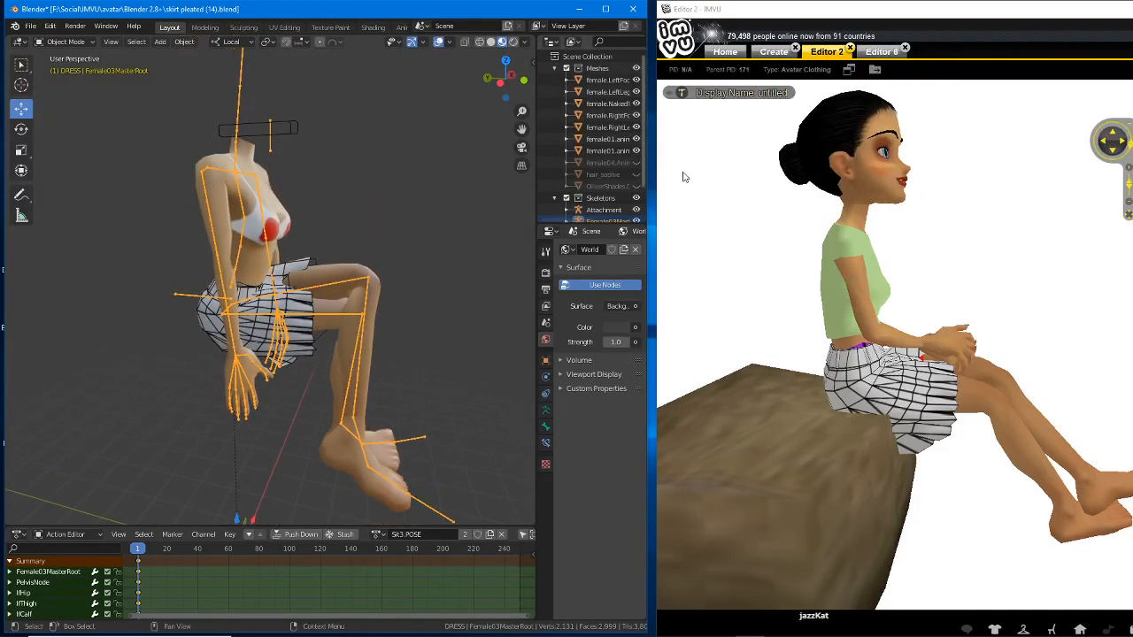
{"action": "left_click", "coordinate": [635, 163]}
{"action": "left_click_drag", "start_coordinate": [635, 175], "coordinate": [636, 186]}
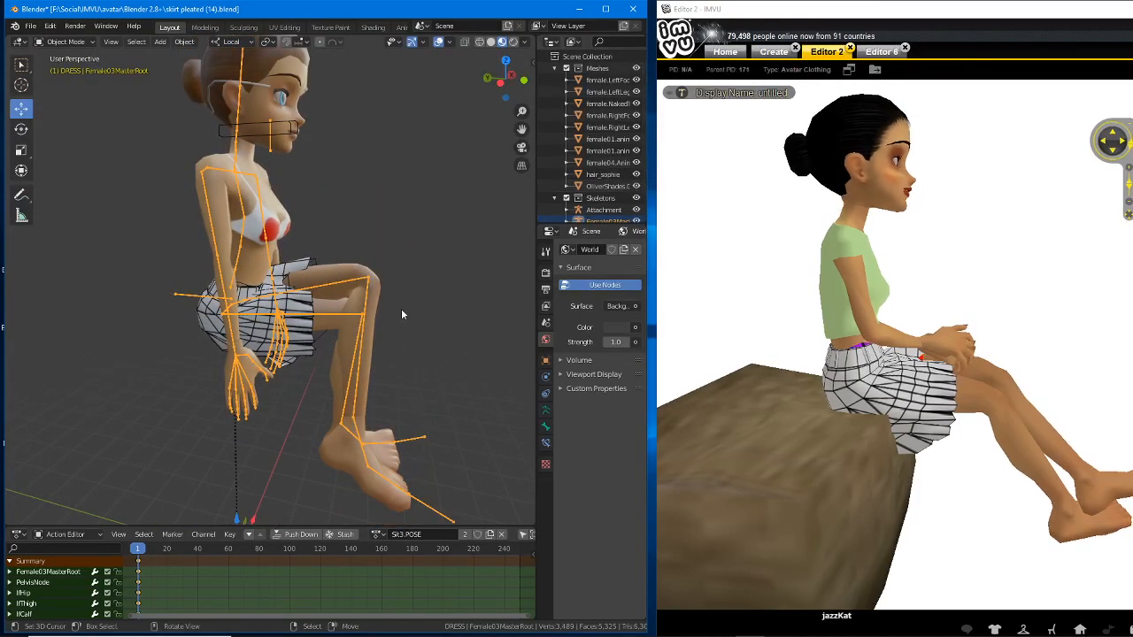
- Switch IMVU to Editor 6, put the avatar in the sit4 pose, and compare its side view with the seated Blender figure
{"action": "middle_click_drag", "start_coordinate": [405, 322], "coordinate": [372, 342]}
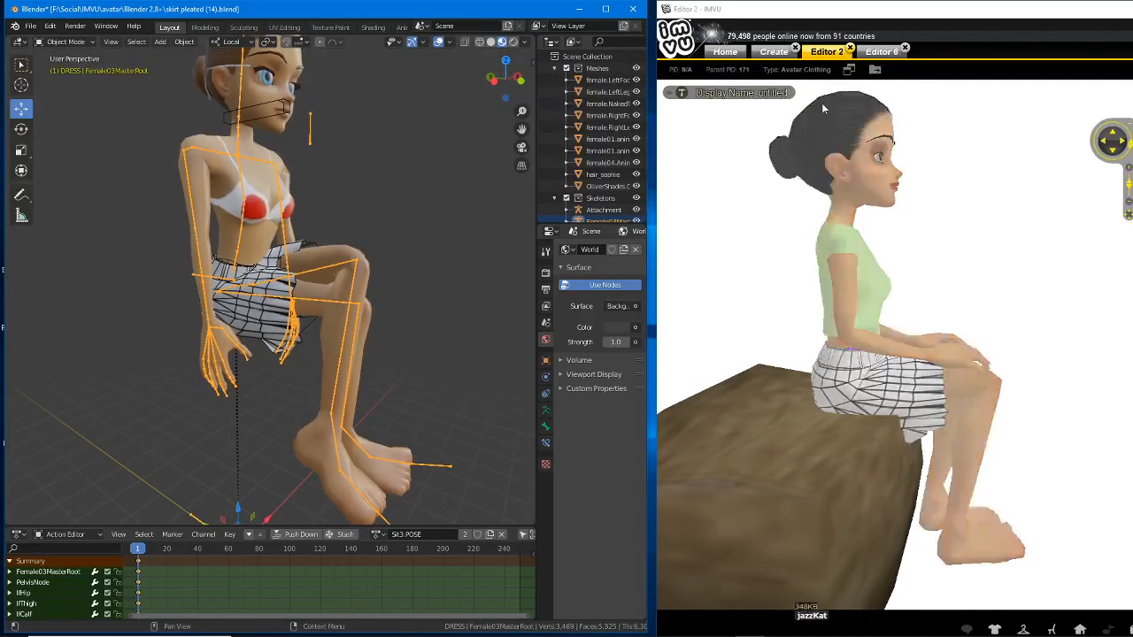
{"action": "left_click", "coordinate": [953, 15]}
{"action": "left_click_drag", "start_coordinate": [953, 15], "coordinate": [568, 15]}
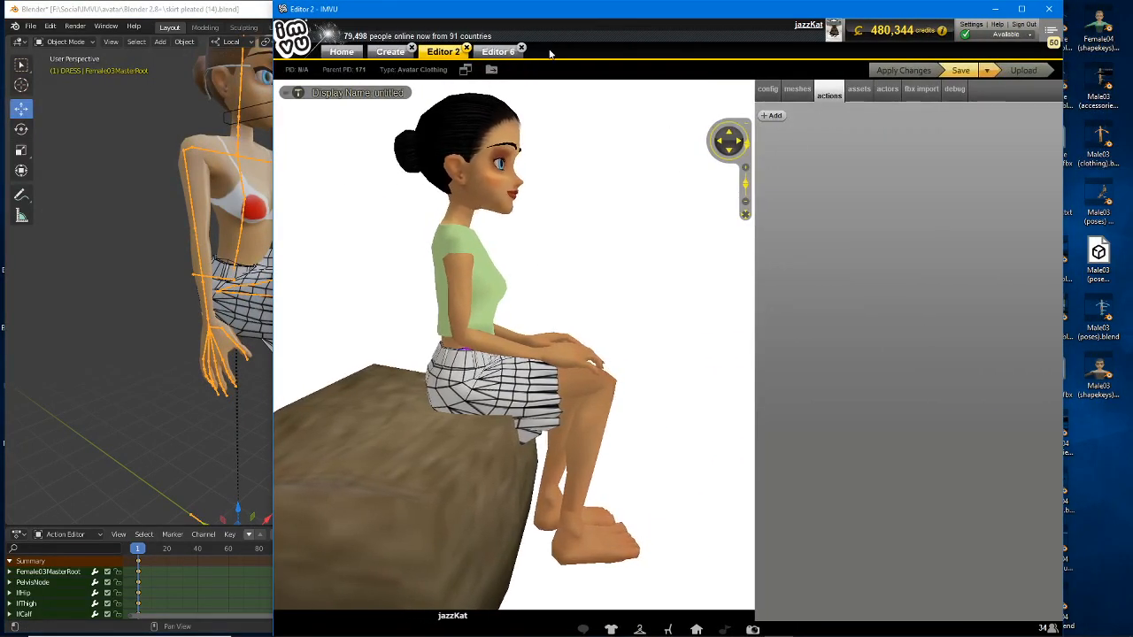
{"action": "left_click", "coordinate": [494, 53]}
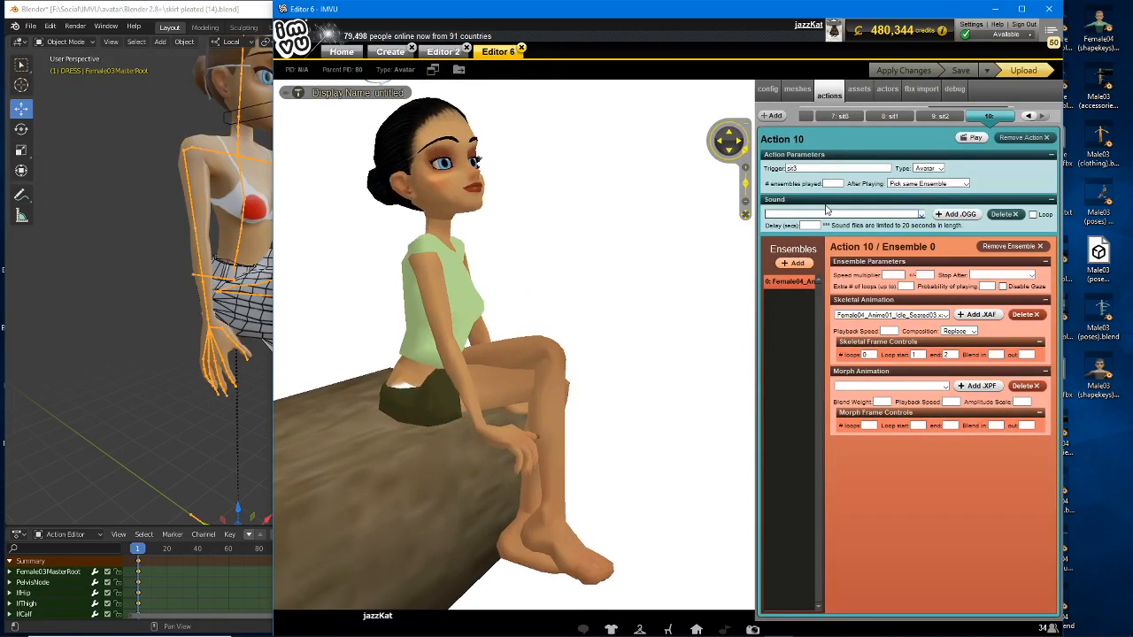
{"action": "scroll", "coordinate": [569, 364], "scroll_direction": "down", "scroll_amount": 3}
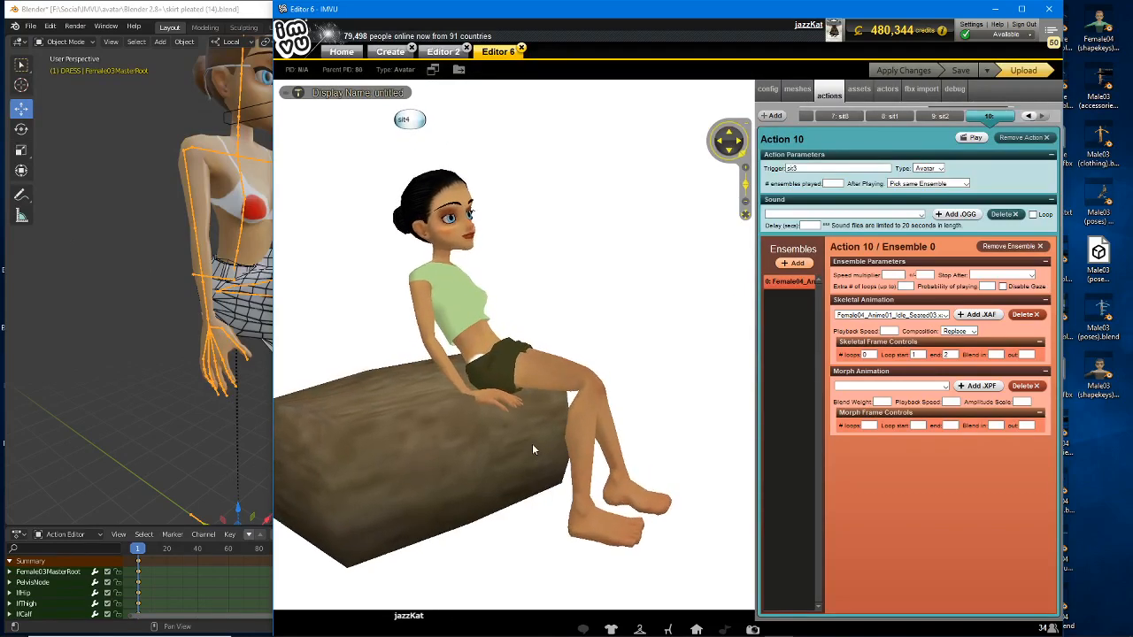
{"action": "scroll", "coordinate": [536, 440], "scroll_direction": "up", "scroll_amount": 3}
{"action": "scroll", "coordinate": [541, 438], "scroll_direction": "down", "scroll_amount": 1}
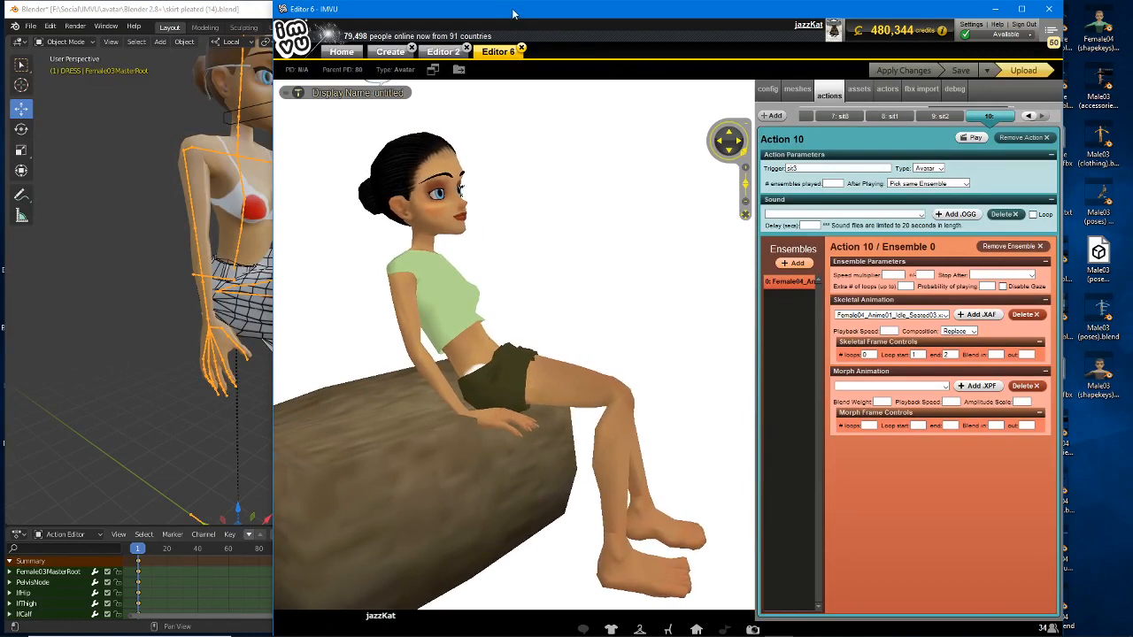
{"action": "left_click_drag", "start_coordinate": [504, 14], "coordinate": [877, 26]}
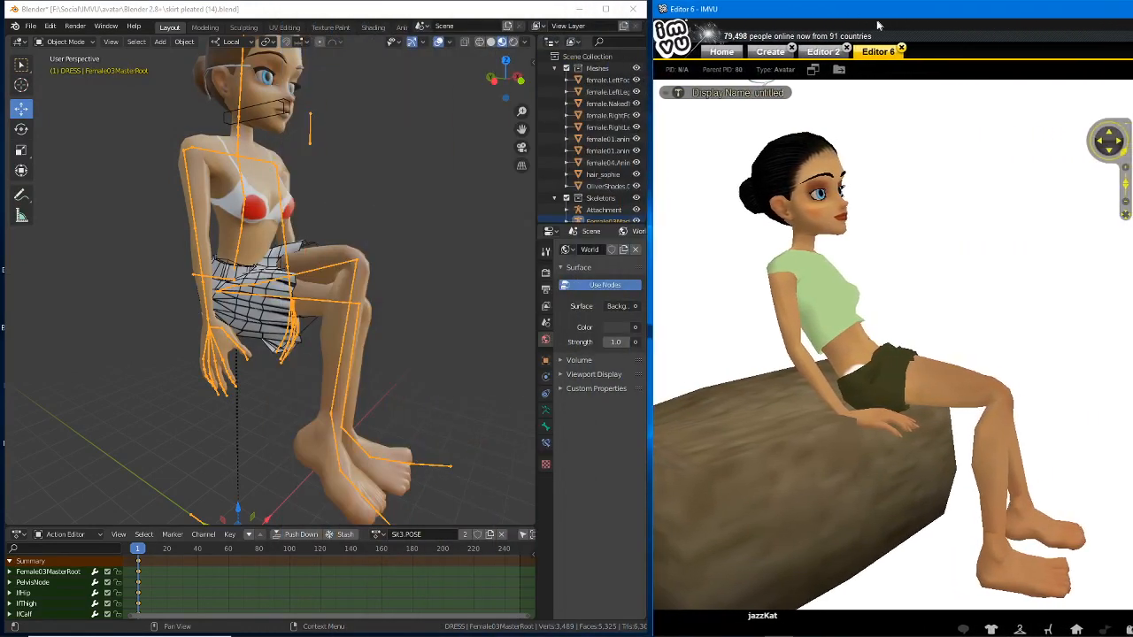
{"action": "left_click_drag", "start_coordinate": [924, 381], "coordinate": [883, 415]}
{"action": "scroll", "coordinate": [883, 415], "scroll_direction": "up", "scroll_amount": 2}
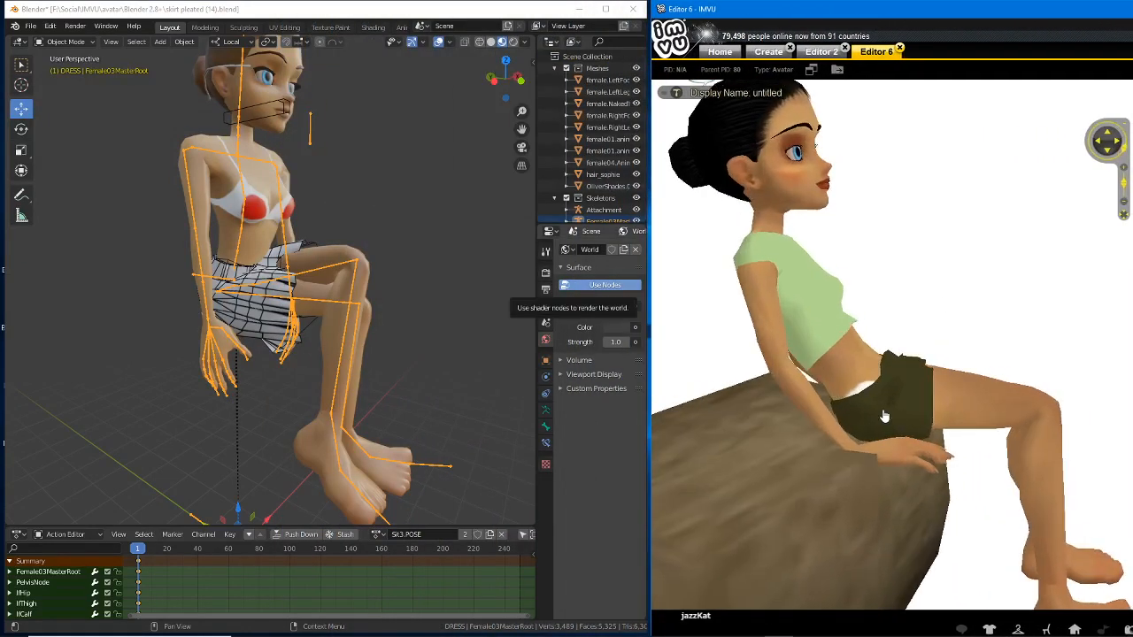
{"action": "scroll", "coordinate": [883, 420], "scroll_direction": "down", "scroll_amount": 2}
{"action": "scroll", "coordinate": [880, 413], "scroll_direction": "up", "scroll_amount": 1}
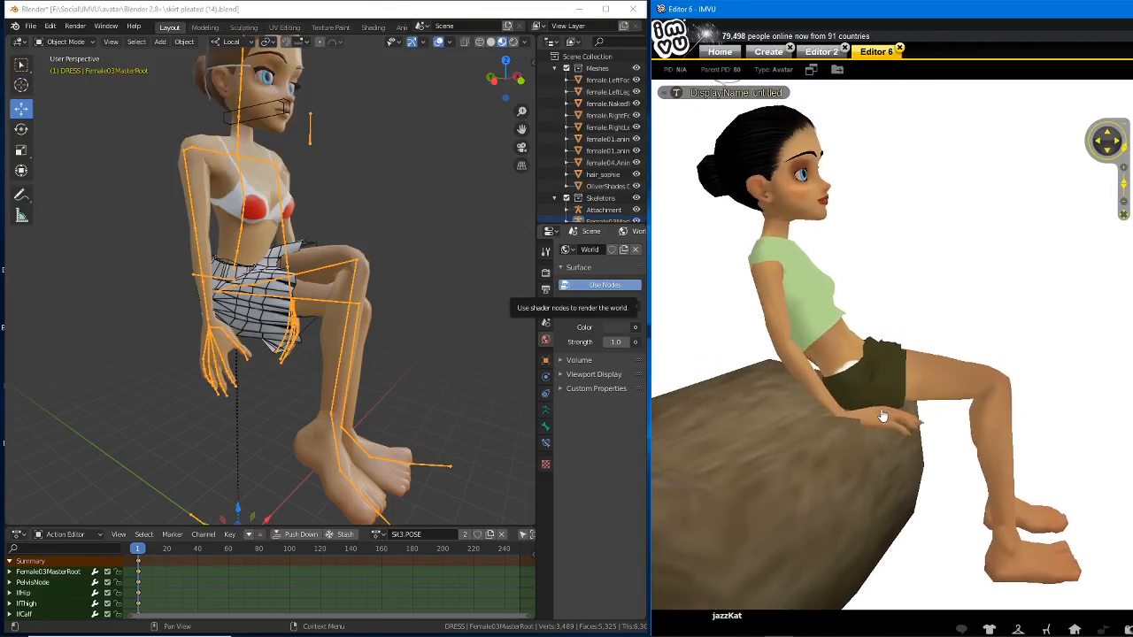
{"action": "middle_click_drag", "start_coordinate": [234, 384], "coordinate": [265, 387]}
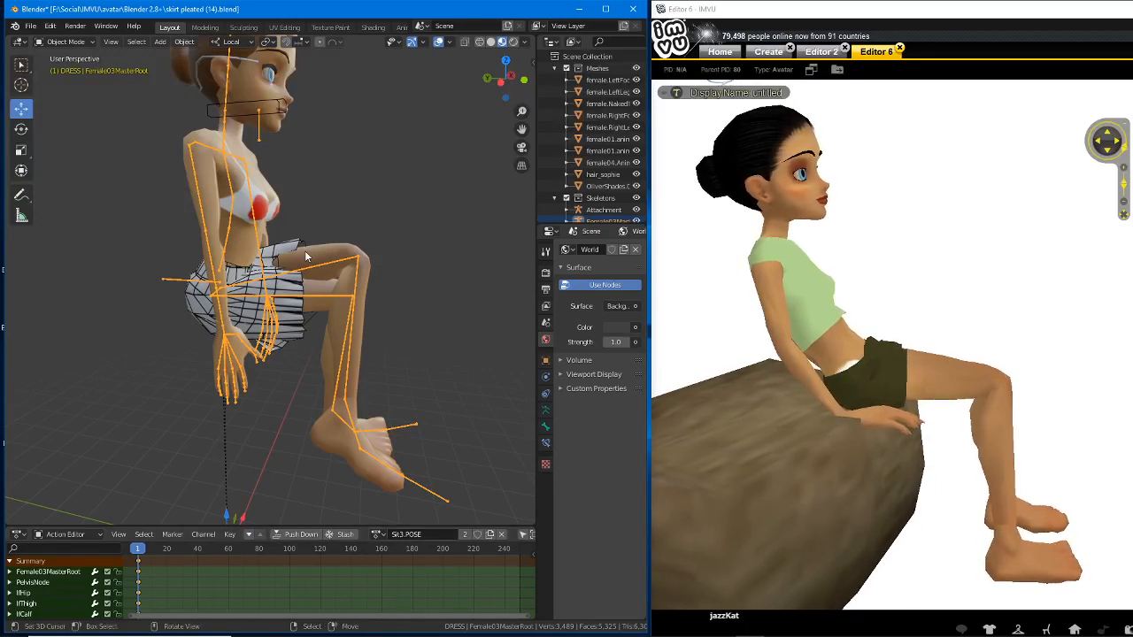
- Assign the T.POSE action to the skeleton, duplicate it as a new action, and name the copy Sit4.POSE
{"action": "left_click", "coordinate": [377, 535]}
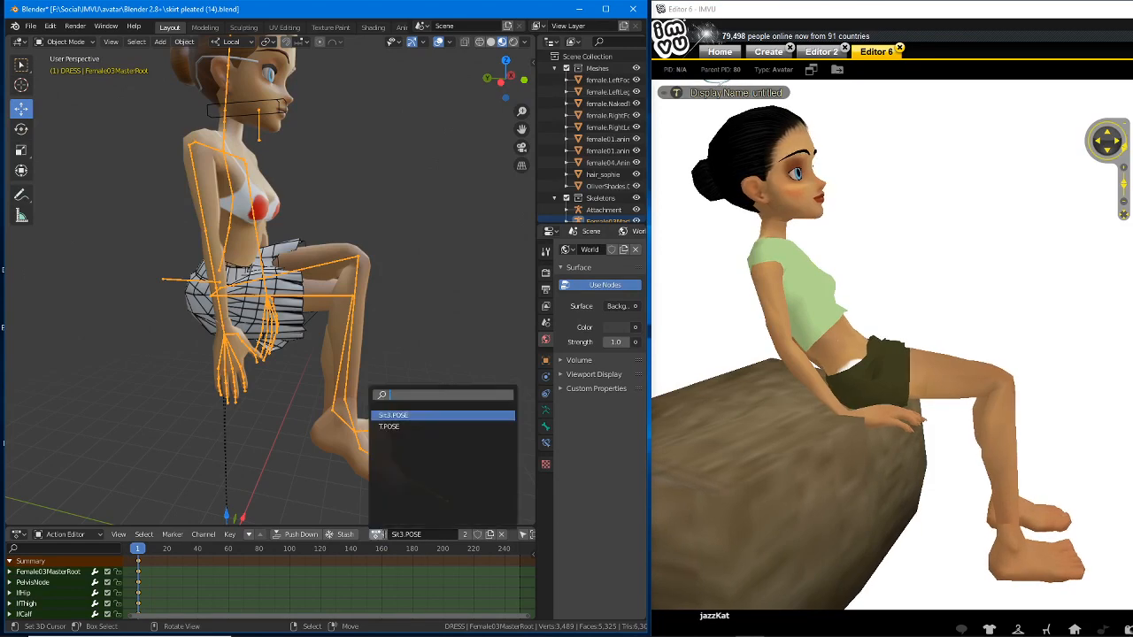
{"action": "left_click", "coordinate": [389, 427]}
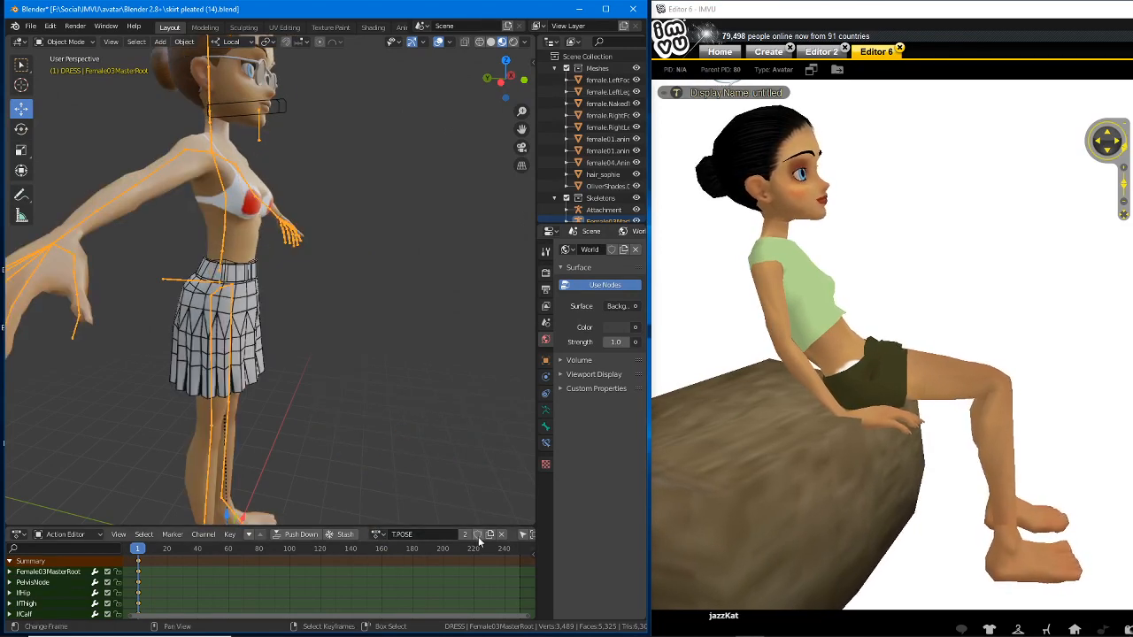
{"action": "left_click", "coordinate": [488, 535]}
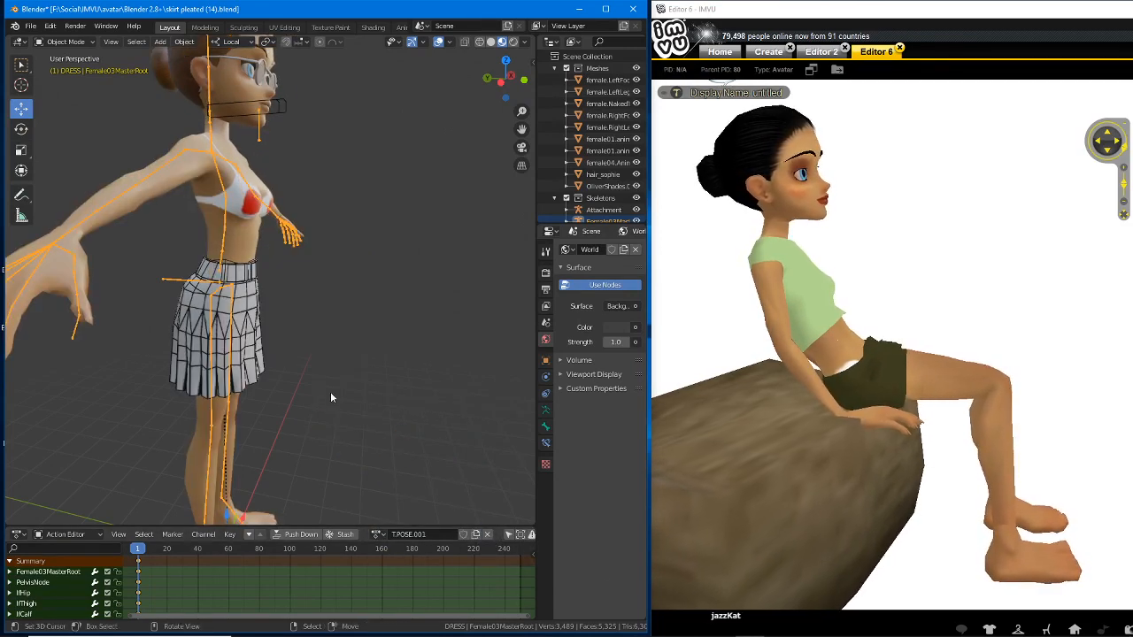
{"action": "middle_click_drag", "start_coordinate": [330, 391], "coordinate": [336, 416]}
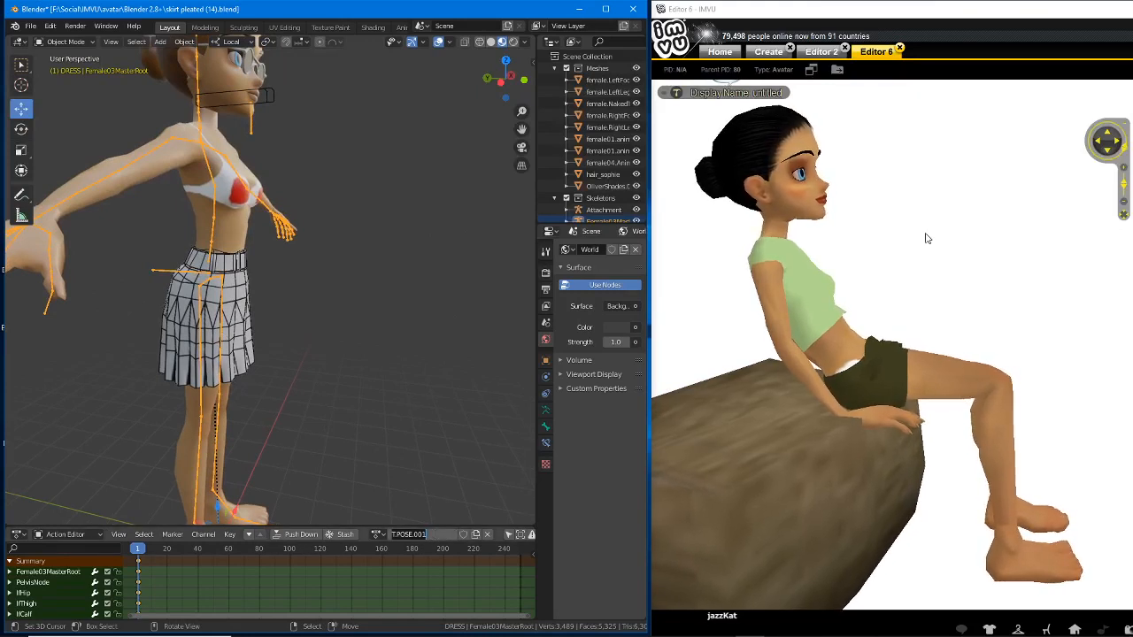
{"action": "left_click", "coordinate": [720, 142]}
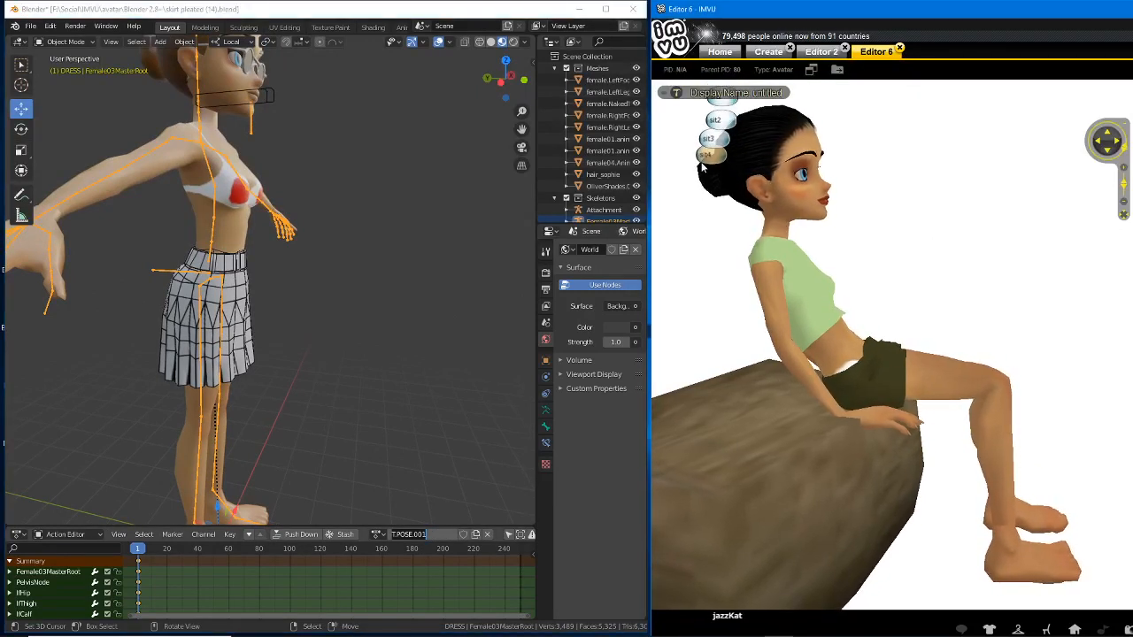
{"action": "left_click", "coordinate": [442, 534]}
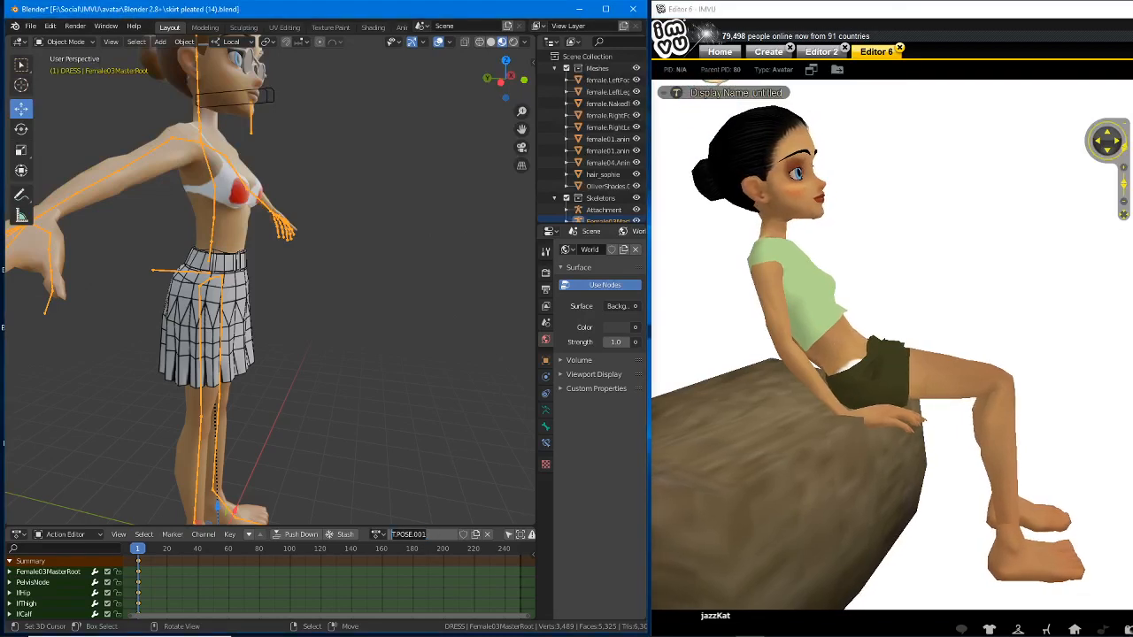
{"action": "type", "text": "Sit4"}
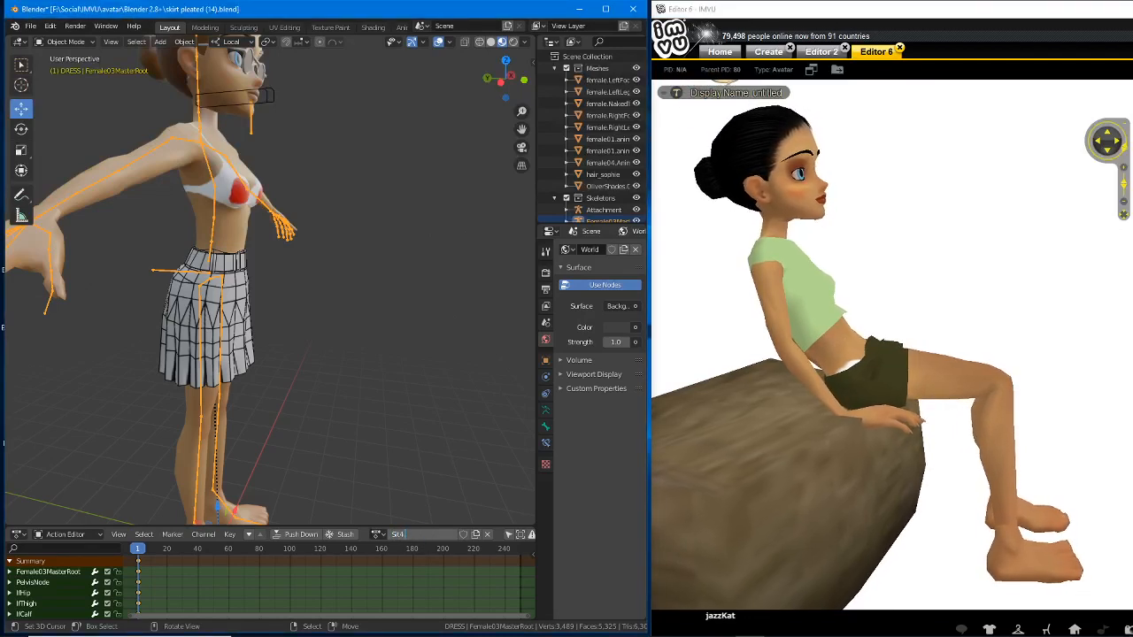
{"action": "type", "text": ".POSE"}
{"action": "key", "text": "Return"}
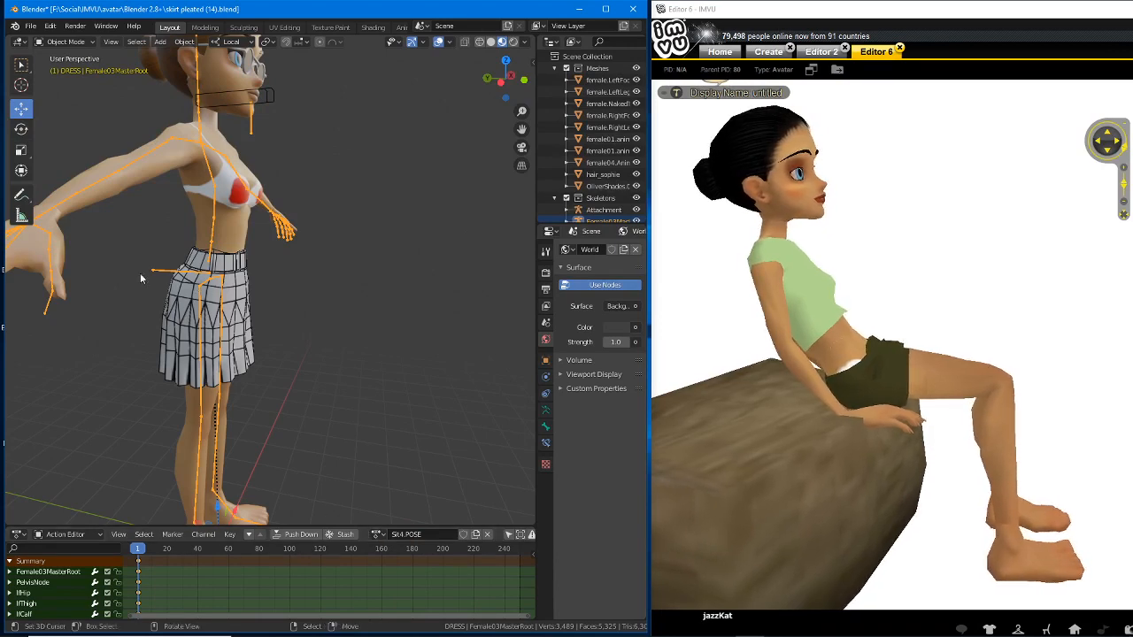
- Put the skeleton in Pose Mode and rotate the spine to lean the torso backward as seen from the side
{"action": "key", "text": "ctrl+Tab"}
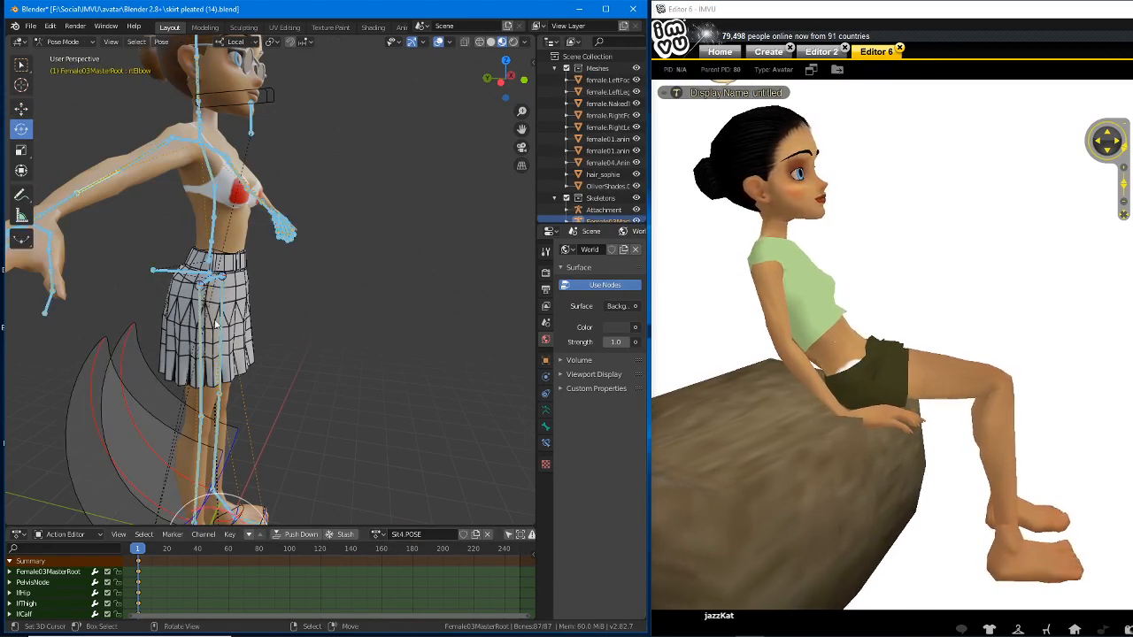
{"action": "middle_click_drag", "start_coordinate": [252, 324], "coordinate": [285, 333]}
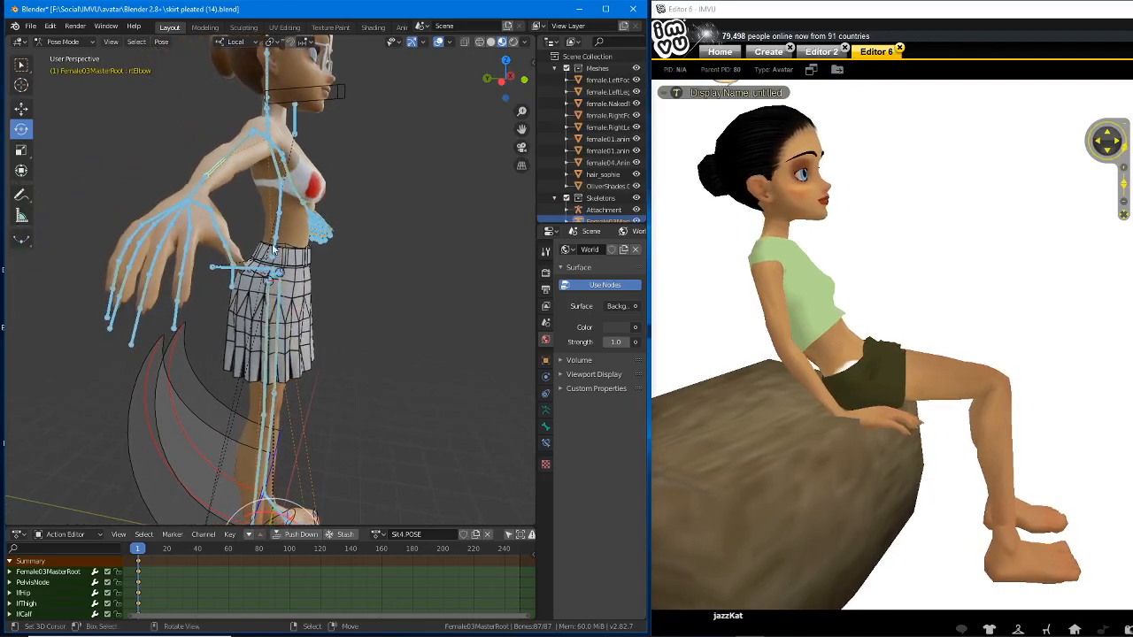
{"action": "right_click", "coordinate": [272, 248]}
{"action": "middle_click_drag", "start_coordinate": [244, 221], "coordinate": [262, 220]}
{"action": "left_click_drag", "start_coordinate": [313, 244], "coordinate": [197, 263]}
{"action": "left_click", "coordinate": [272, 289]}
{"action": "scroll", "coordinate": [273, 293], "scroll_direction": "up", "scroll_amount": 4}
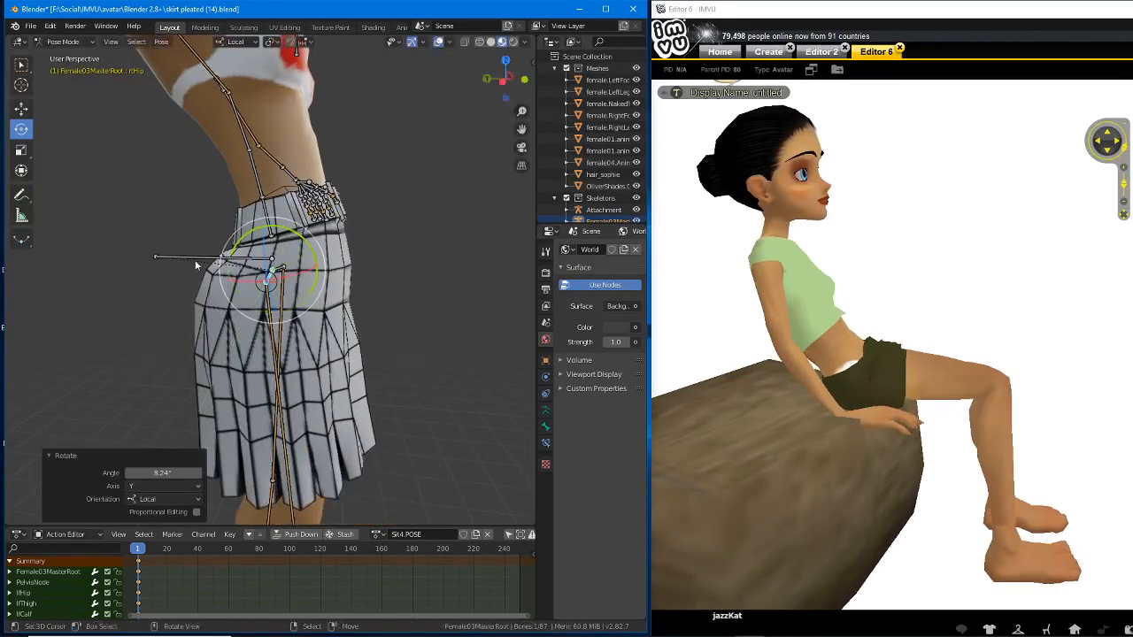
- Tilt the PelvisNode bone backward about 28° and rotate Spine01 about -18.8° on its local X axis
{"action": "left_click", "coordinate": [191, 261]}
{"action": "key", "text": "r"}
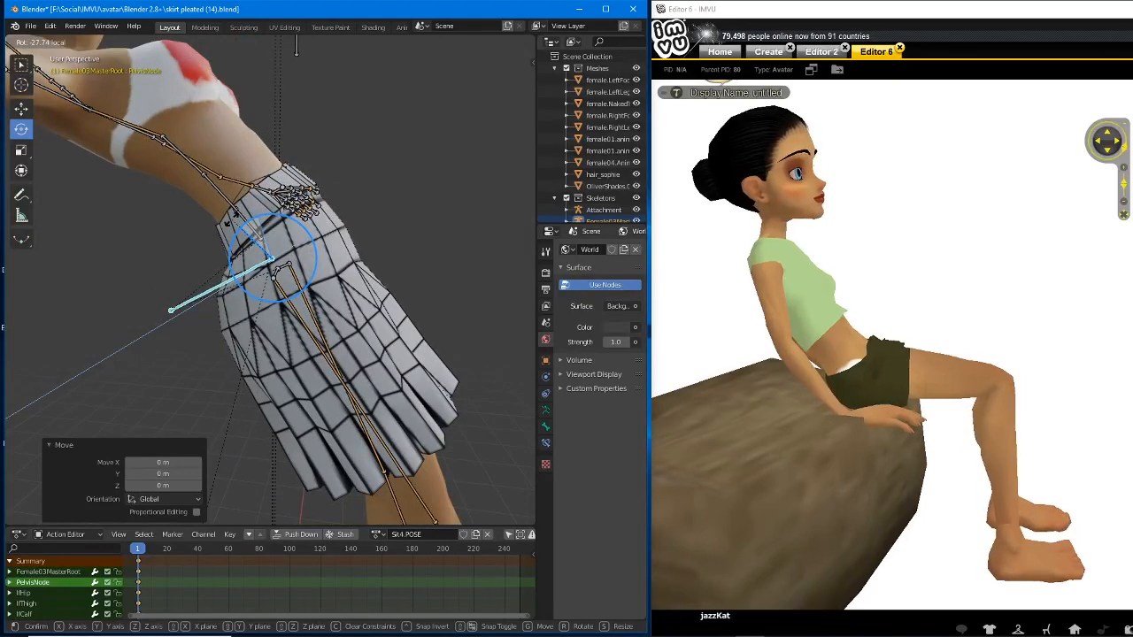
{"action": "left_click", "coordinate": [171, 309]}
{"action": "left_click", "coordinate": [257, 232]}
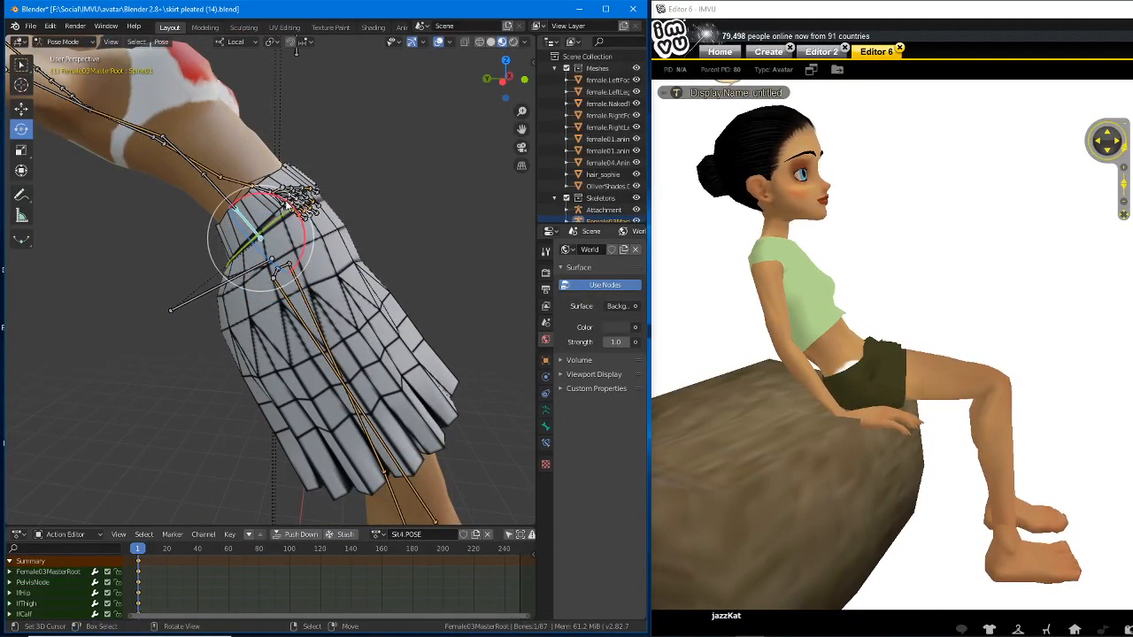
{"action": "key", "text": "r"}
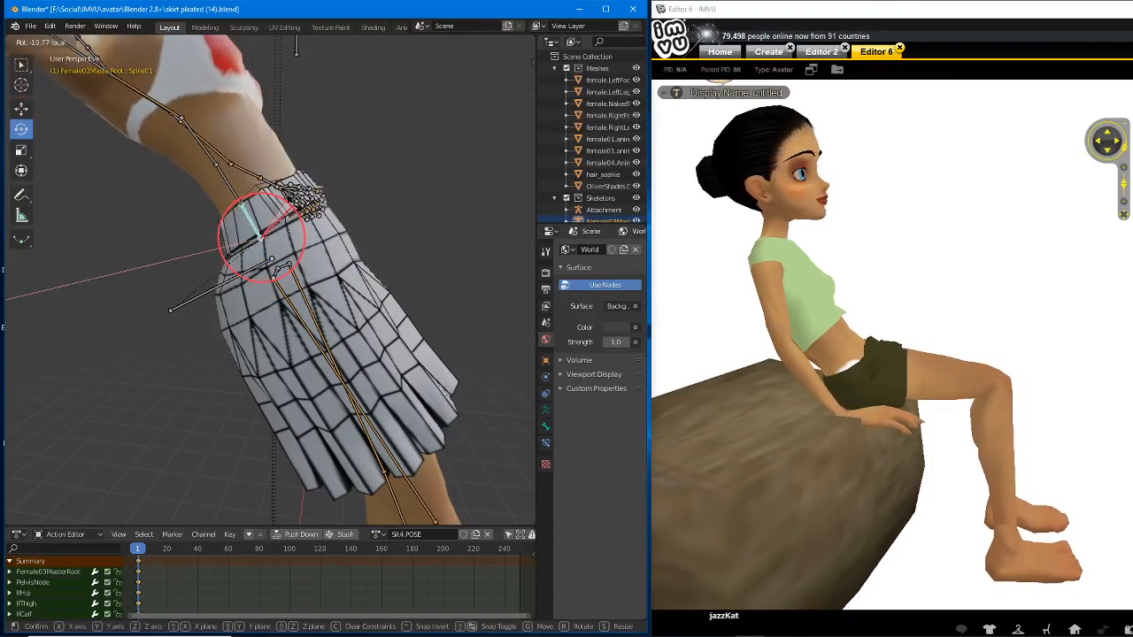
{"action": "left_click", "coordinate": [171, 309]}
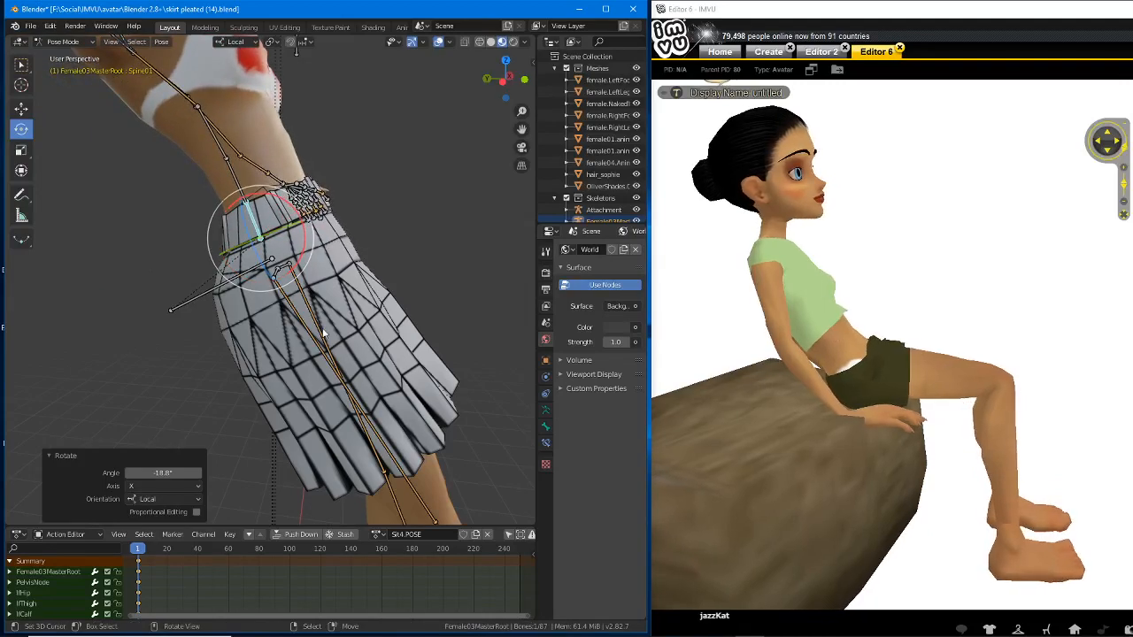
- Raise both thighs toward a seated position, rotating rtThigh about -48.5° and lfThigh about -59.9° on their local X axes
{"action": "scroll", "coordinate": [371, 354], "scroll_direction": "down", "scroll_amount": 1}
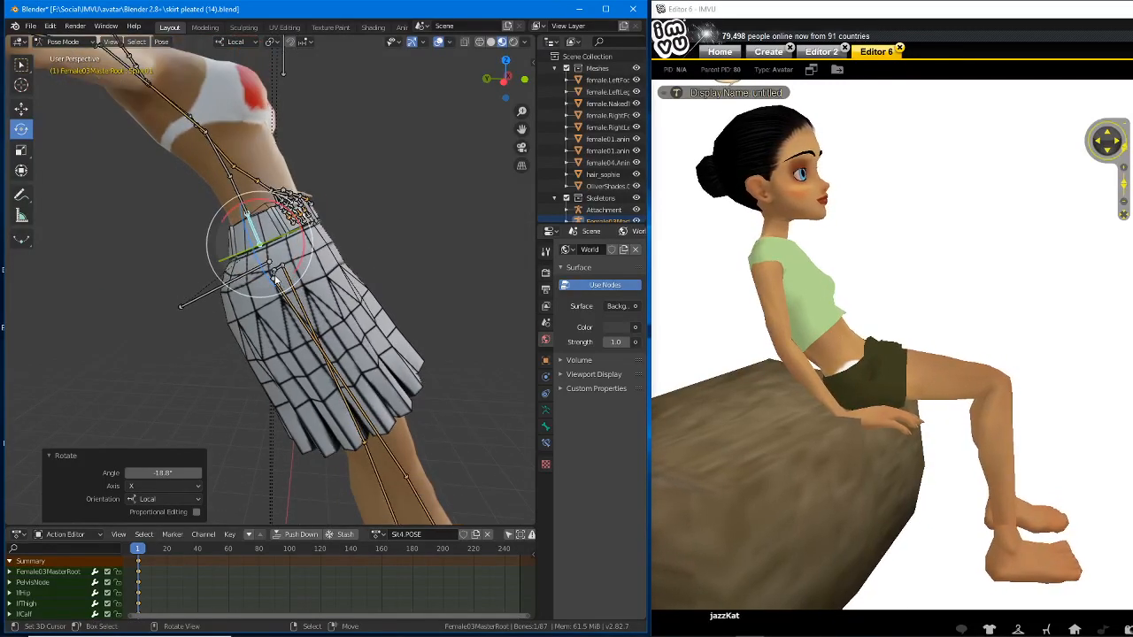
{"action": "left_click", "coordinate": [292, 302]}
{"action": "key", "text": "r"}
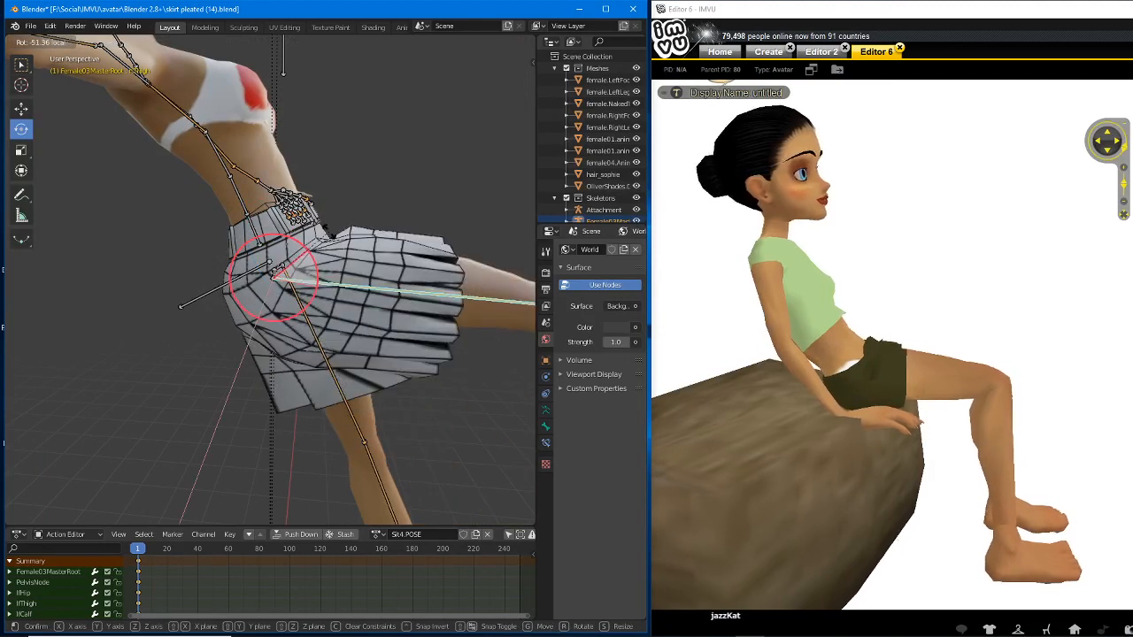
{"action": "left_click", "coordinate": [298, 314]}
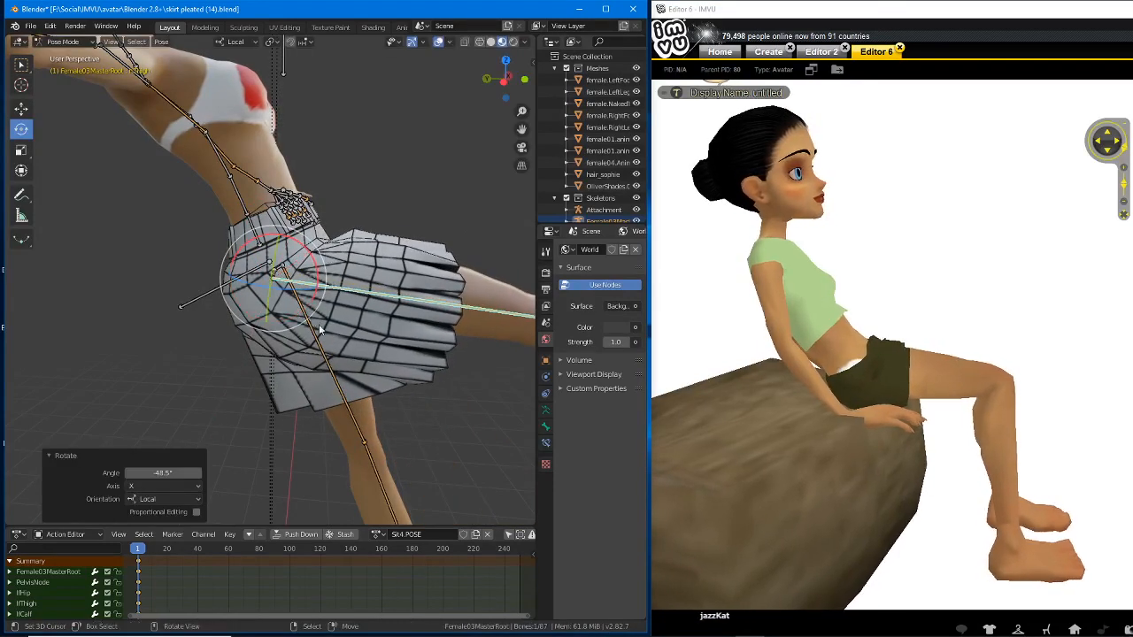
{"action": "left_click", "coordinate": [320, 330]}
{"action": "key", "text": "r"}
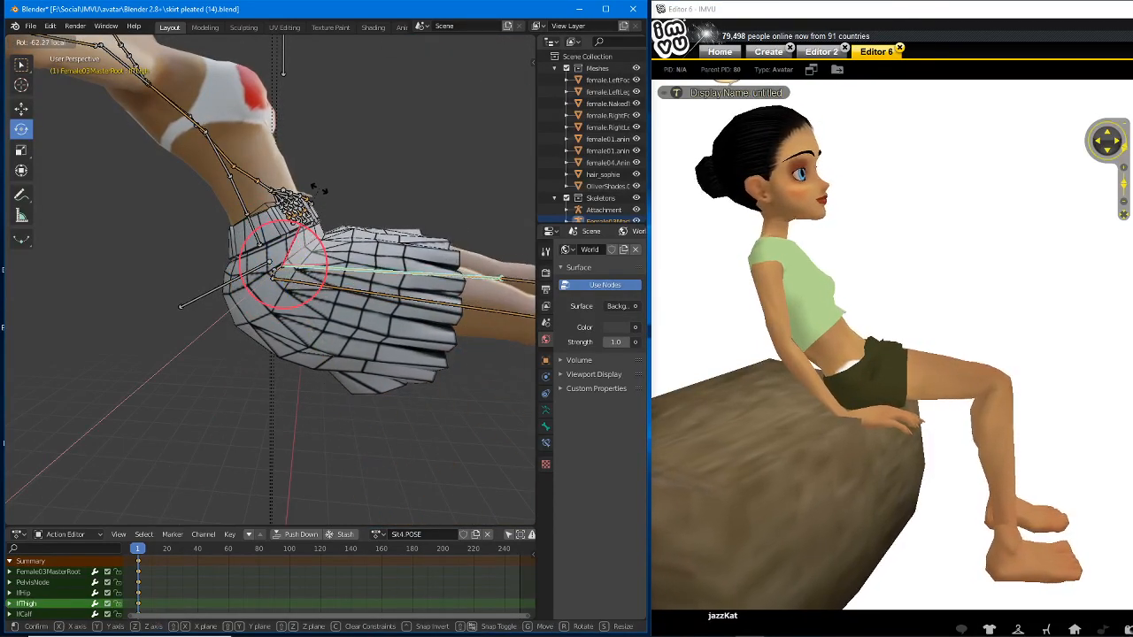
{"action": "left_click", "coordinate": [321, 204]}
- Rotate the left and right thigh bones slightly inward to match the front view of the IMVU avatar's sit4 pose
{"action": "middle_click_drag", "start_coordinate": [321, 204], "coordinate": [266, 354]}
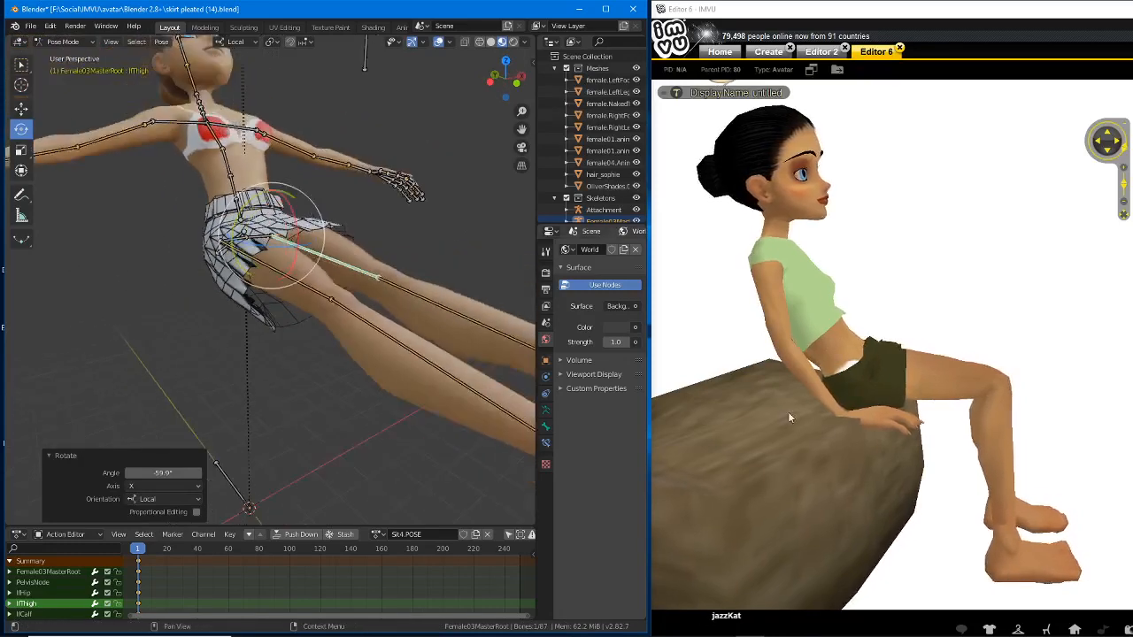
{"action": "left_click", "coordinate": [779, 425]}
{"action": "left_click_drag", "start_coordinate": [900, 441], "coordinate": [649, 402]}
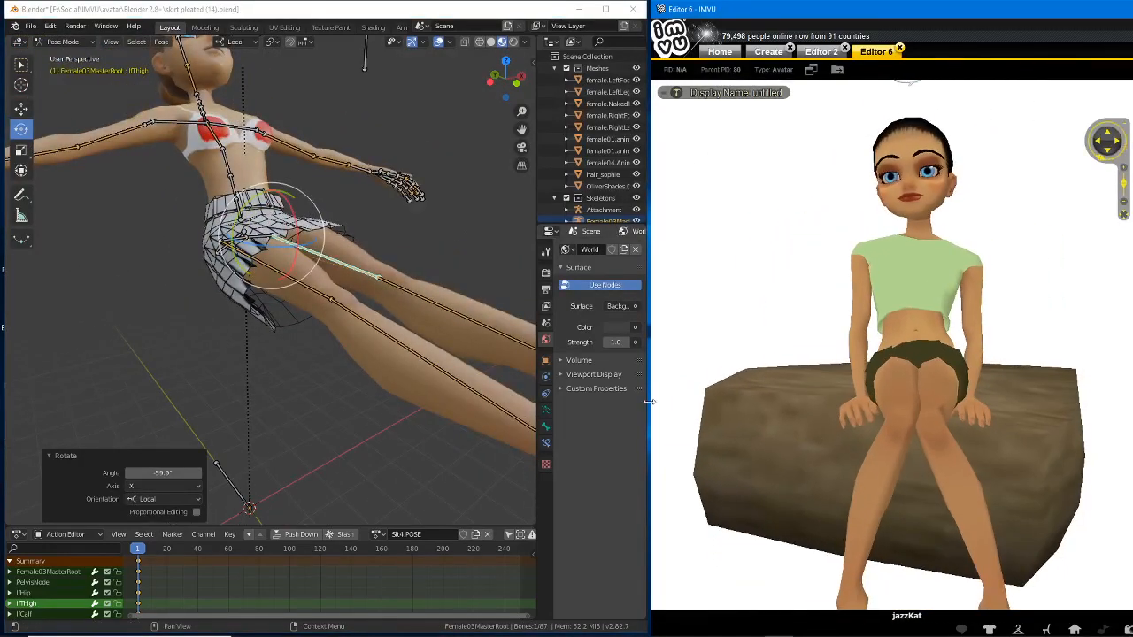
{"action": "middle_click_drag", "start_coordinate": [372, 266], "coordinate": [285, 233]}
{"action": "left_click_drag", "start_coordinate": [358, 238], "coordinate": [351, 237]}
{"action": "left_click", "coordinate": [262, 270]}
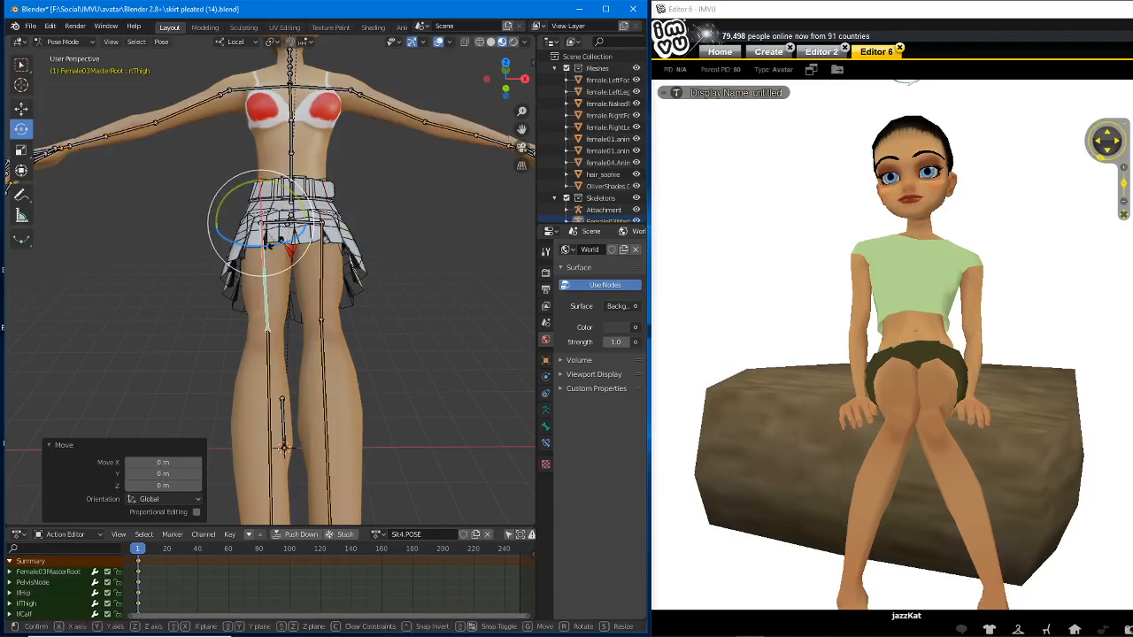
{"action": "left_click_drag", "start_coordinate": [270, 242], "coordinate": [275, 241]}
- Bend rtCalf down at the knee and rotate it about 15.4° on its local Z axis, following the IMVU avatar's leg
{"action": "middle_click_drag", "start_coordinate": [332, 352], "coordinate": [429, 302]}
{"action": "right_click", "coordinate": [434, 291]}
{"action": "left_click_drag", "start_coordinate": [407, 275], "coordinate": [352, 362]}
{"action": "middle_click_drag", "start_coordinate": [353, 362], "coordinate": [292, 285]}
{"action": "left_click_drag", "start_coordinate": [293, 285], "coordinate": [303, 289]}
{"action": "middle_click_drag", "start_coordinate": [305, 316], "coordinate": [460, 349]}
{"action": "left_click_drag", "start_coordinate": [899, 447], "coordinate": [853, 450]}
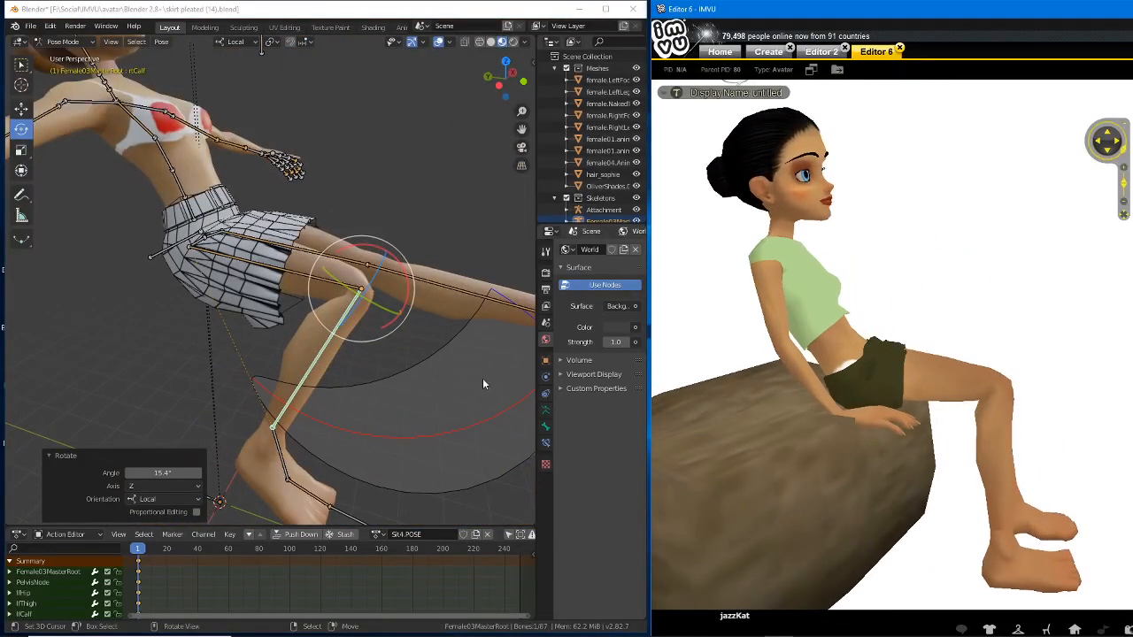
{"action": "left_click_drag", "start_coordinate": [407, 288], "coordinate": [409, 264]}
- Bend lfCalf down at the knee and rotate it about -21.2° on its local Z axis to angle the foot outward
{"action": "middle_click_drag", "start_coordinate": [465, 399], "coordinate": [399, 398]}
{"action": "left_click", "coordinate": [414, 306]}
{"action": "middle_click_drag", "start_coordinate": [414, 310], "coordinate": [146, 296]}
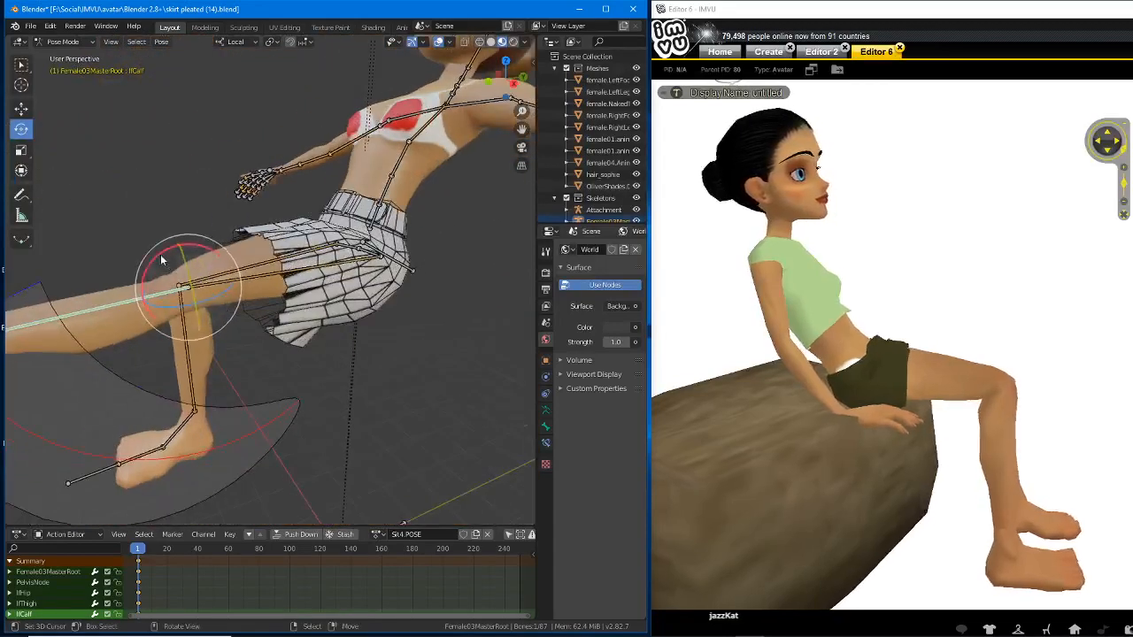
{"action": "left_click_drag", "start_coordinate": [160, 254], "coordinate": [119, 329]}
{"action": "middle_click_drag", "start_coordinate": [238, 376], "coordinate": [315, 294]}
{"action": "left_click_drag", "start_coordinate": [315, 294], "coordinate": [313, 336]}
{"action": "key", "text": "ctrl+z"}
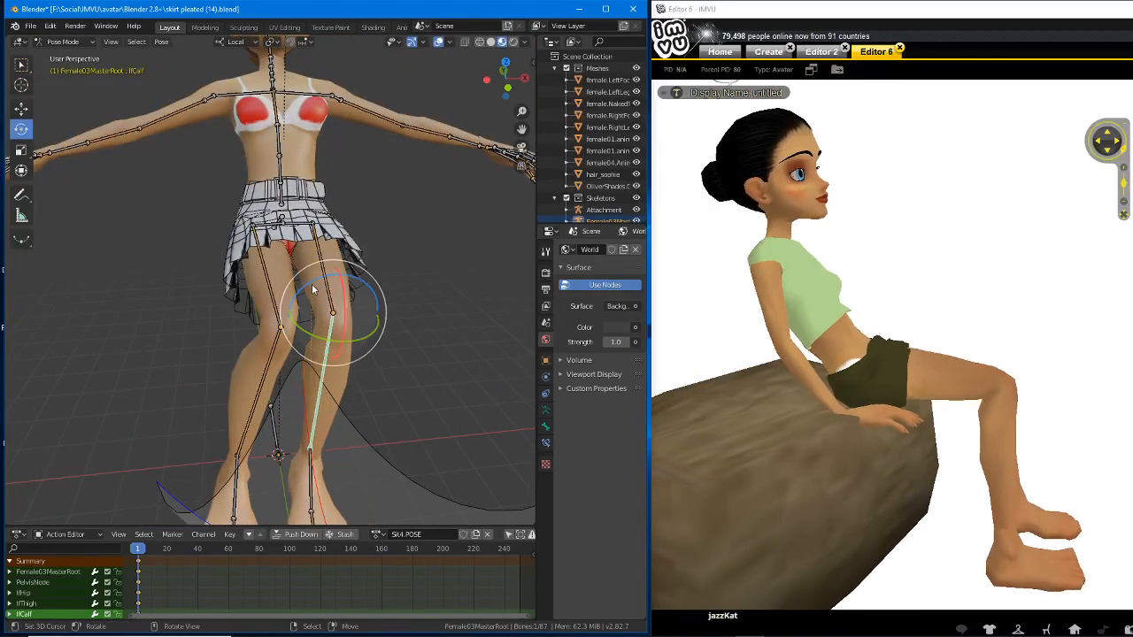
{"action": "left_click_drag", "start_coordinate": [310, 283], "coordinate": [297, 292]}
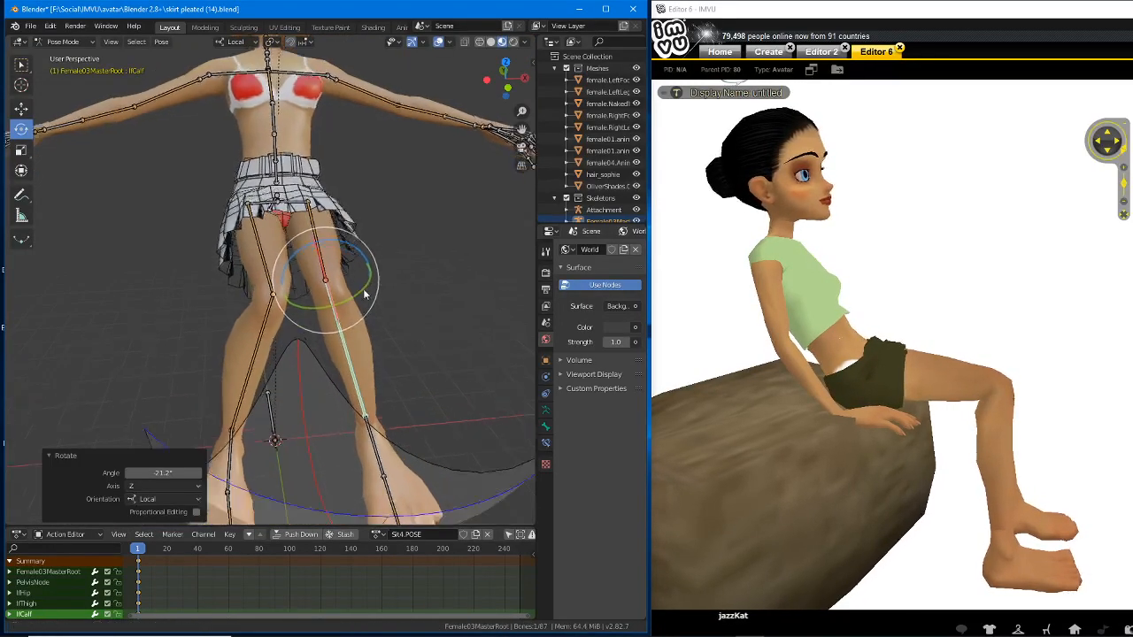
- Rotate lfFoot inward to point forward, and turn rtFoot about -14.5° on its local Z axis
{"action": "middle_click_drag", "start_coordinate": [296, 292], "coordinate": [347, 369]}
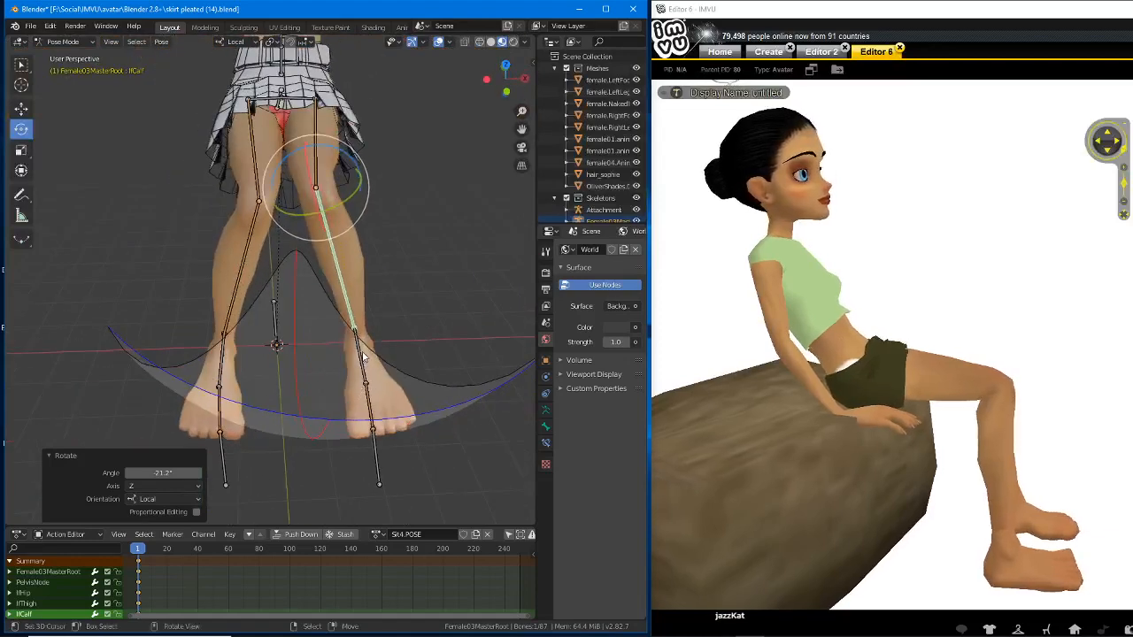
{"action": "left_click", "coordinate": [363, 356]}
{"action": "left_click_drag", "start_coordinate": [366, 368], "coordinate": [378, 372]}
{"action": "left_click", "coordinate": [223, 359]}
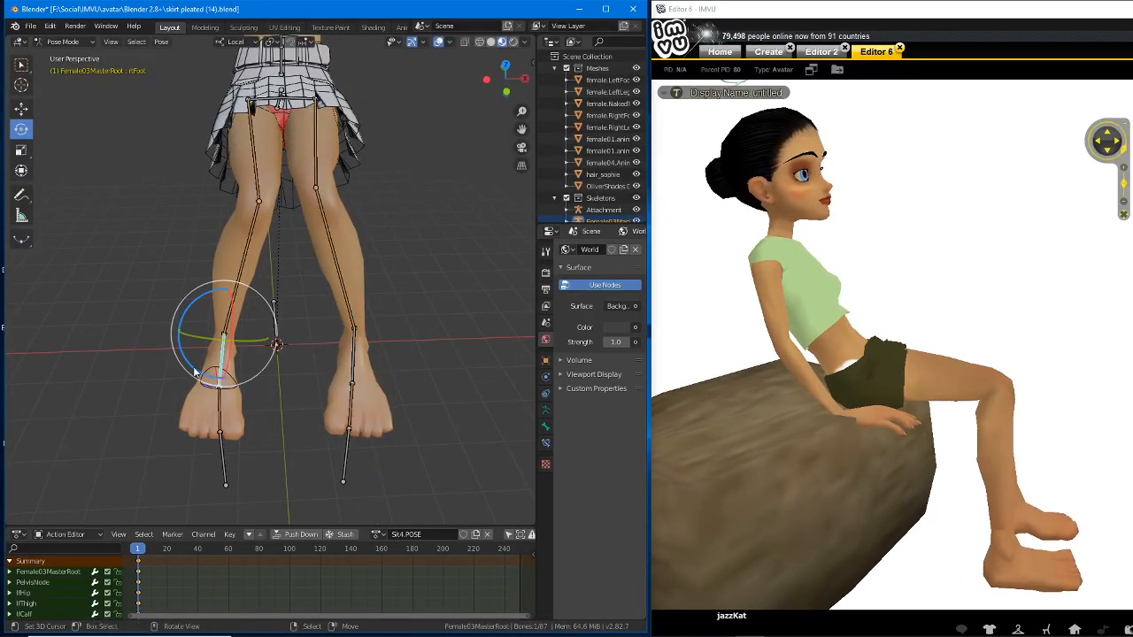
{"action": "left_click_drag", "start_coordinate": [209, 366], "coordinate": [196, 371]}
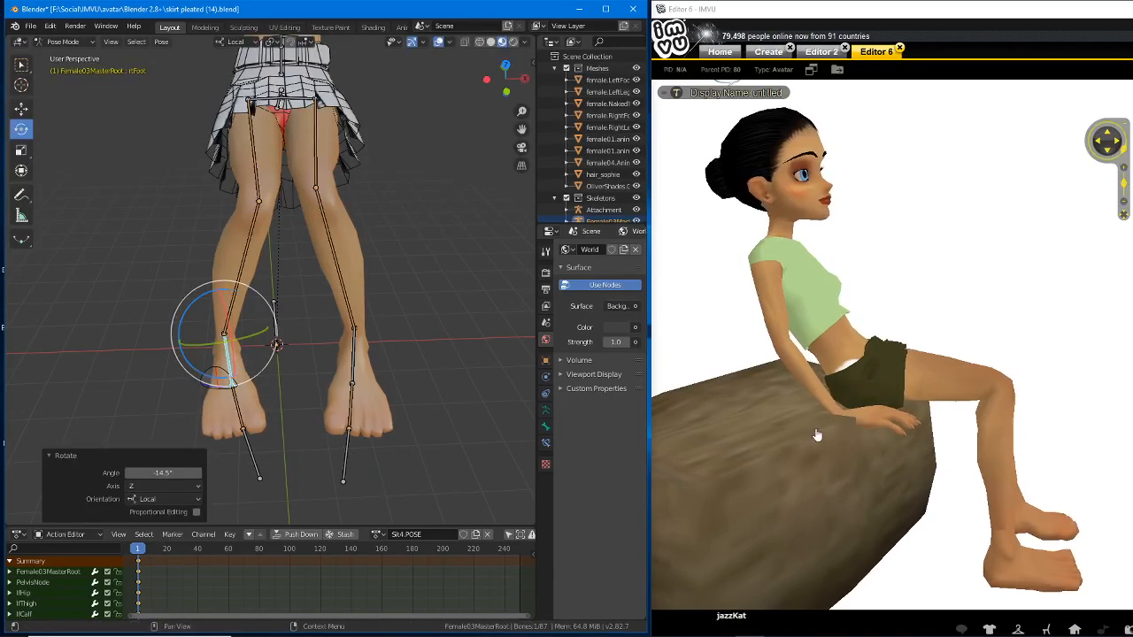
- Rotate rtThigh inward and lfThigh about 0.686° on its local Z axis, bringing the knees together like the IMVU avatar's front view
{"action": "left_click_drag", "start_coordinate": [901, 482], "coordinate": [806, 494]}
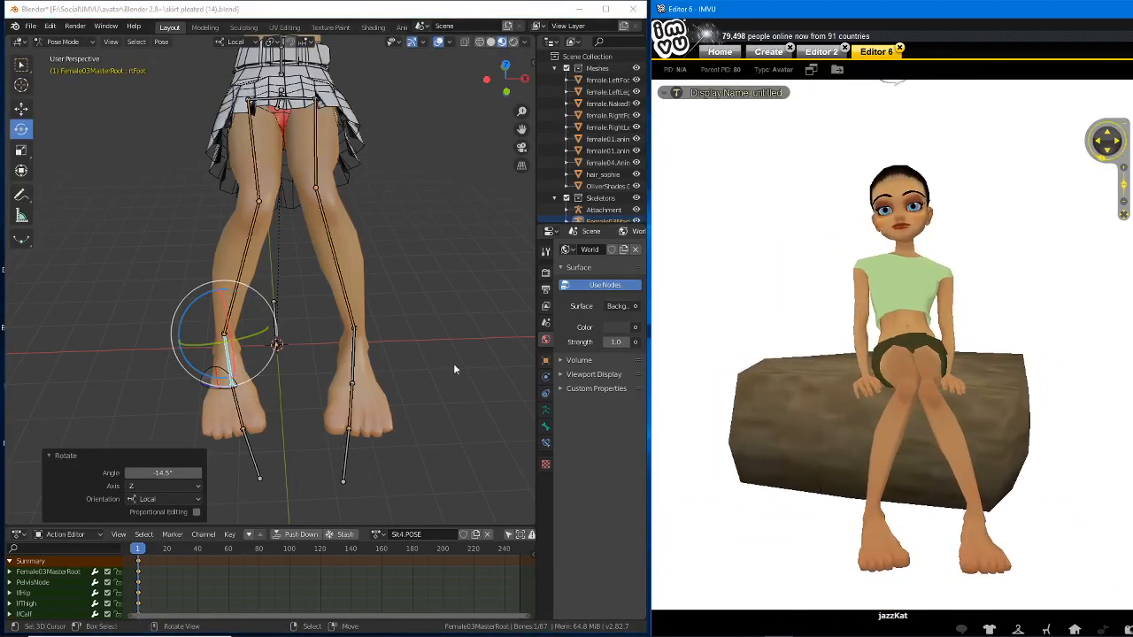
{"action": "middle_click_drag", "start_coordinate": [297, 182], "coordinate": [278, 200]}
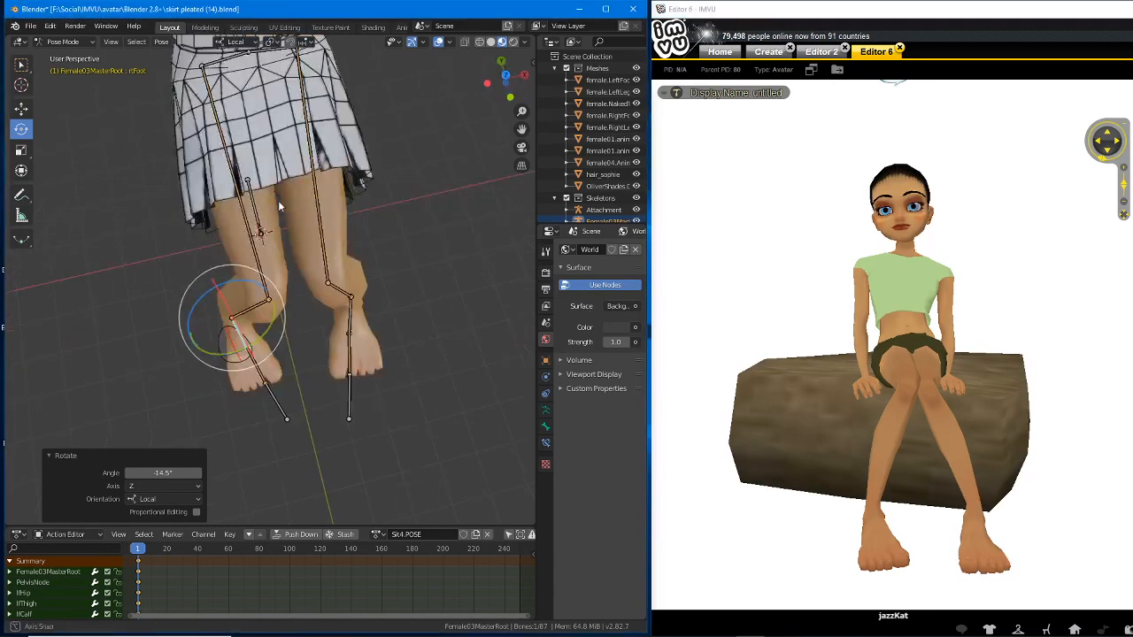
{"action": "left_click", "coordinate": [263, 256]}
{"action": "left_click_drag", "start_coordinate": [190, 82], "coordinate": [301, 160]}
{"action": "left_click", "coordinate": [327, 187]}
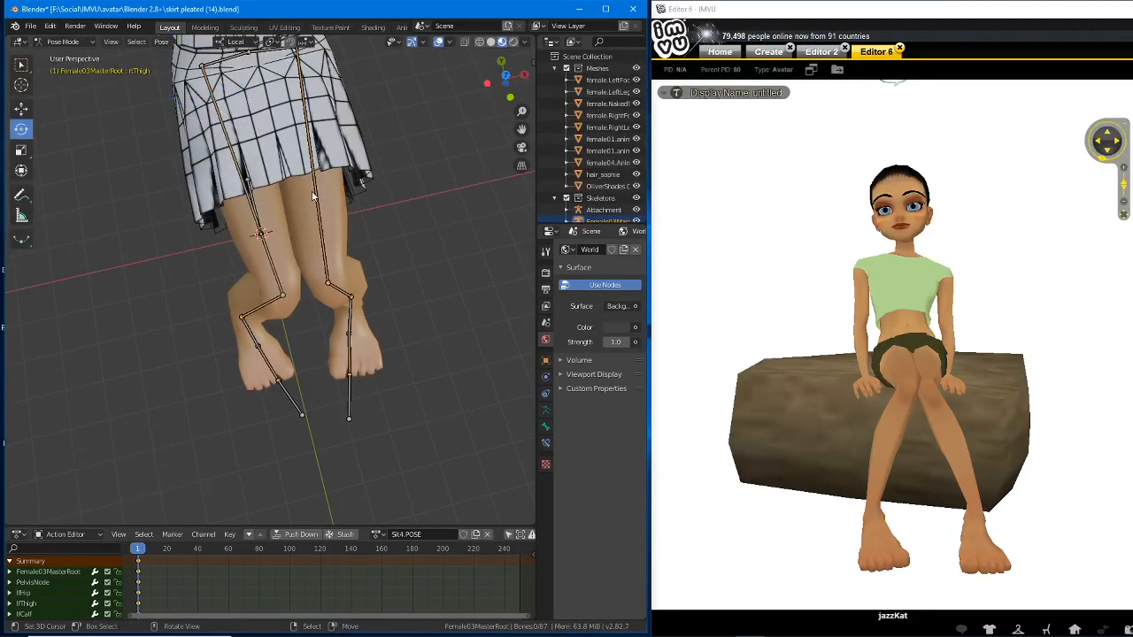
{"action": "left_click_drag", "start_coordinate": [322, 86], "coordinate": [320, 97]}
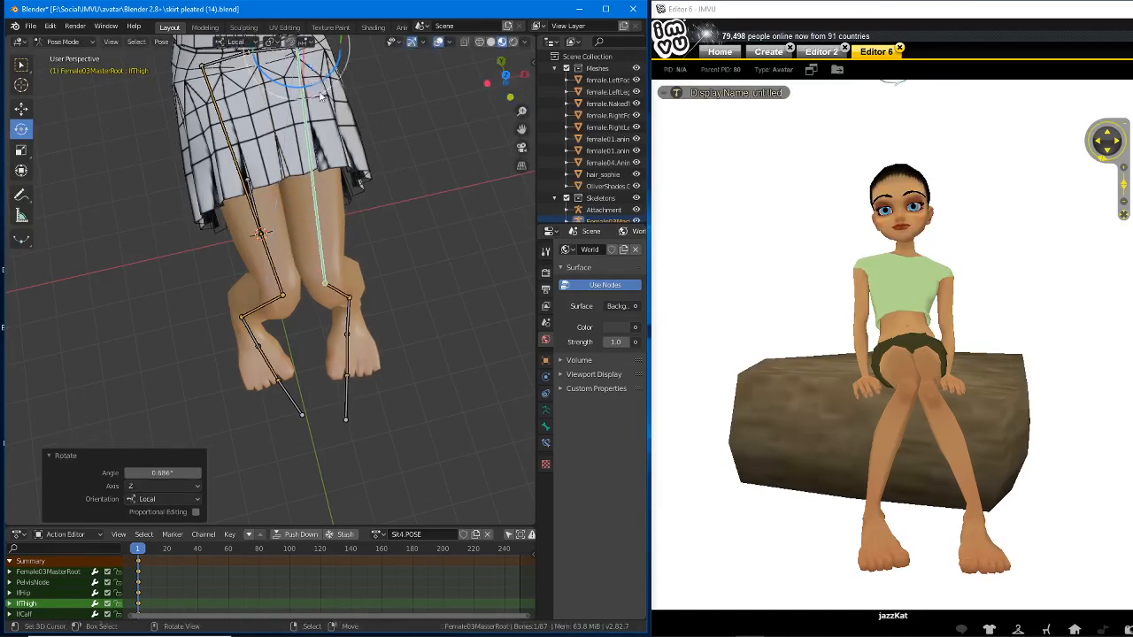
- Readjust both lower legs beneath the knees, rotating rtCalf and turning lfCalf about -6.19° on its local Z axis
{"action": "right_click", "coordinate": [265, 302]}
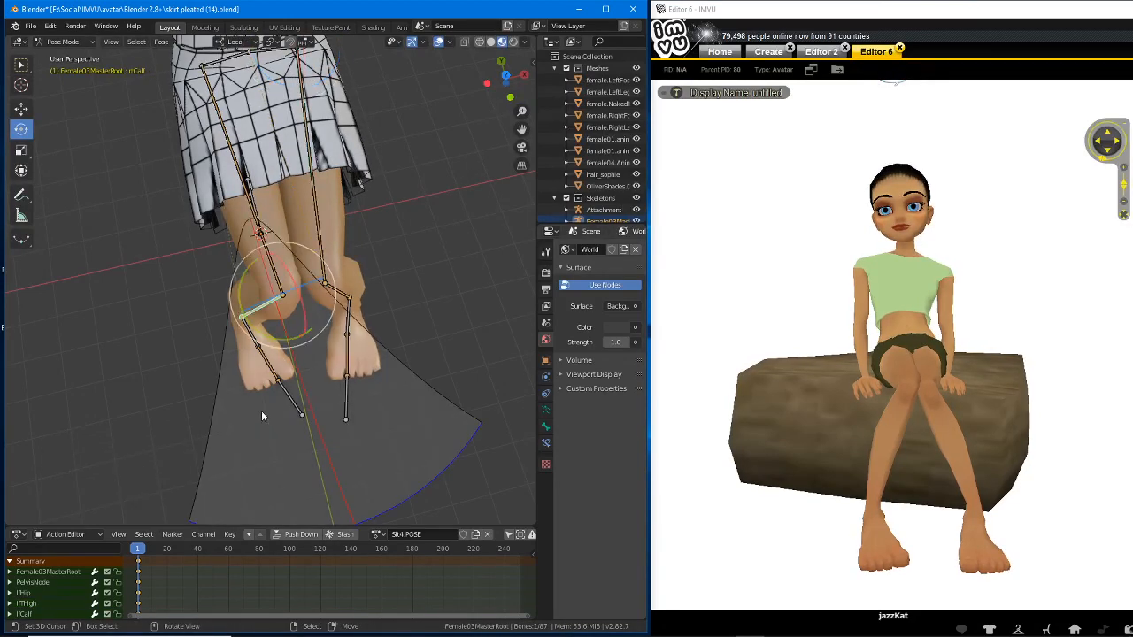
{"action": "middle_click_drag", "start_coordinate": [261, 411], "coordinate": [238, 299]}
{"action": "left_click_drag", "start_coordinate": [269, 139], "coordinate": [332, 131]}
{"action": "right_click", "coordinate": [321, 211]}
{"action": "middle_click_drag", "start_coordinate": [323, 327], "coordinate": [367, 258]}
- Bend the spine bones to match the IMVU avatar's side profile, rotating Spine04 about -14.6° on its local Z axis
{"action": "left_click_drag", "start_coordinate": [872, 376], "coordinate": [924, 379]}
{"action": "scroll", "coordinate": [923, 379], "scroll_direction": "up", "scroll_amount": 4}
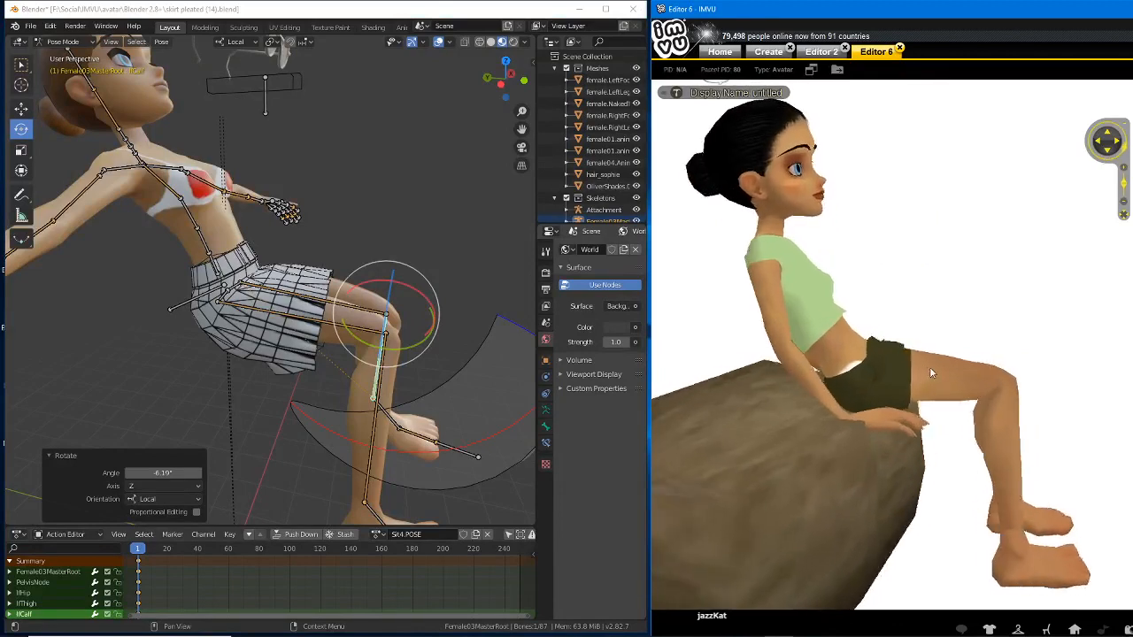
{"action": "middle_click_drag", "start_coordinate": [363, 337], "coordinate": [431, 386]}
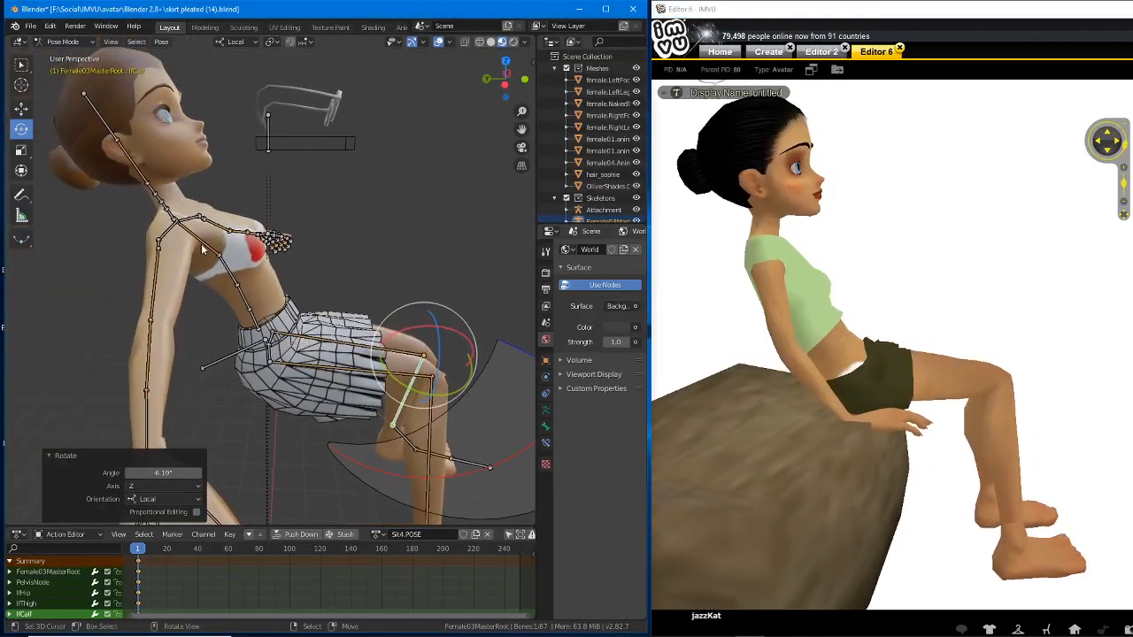
{"action": "right_click", "coordinate": [203, 248]}
{"action": "right_click", "coordinate": [232, 274]}
{"action": "left_click_drag", "start_coordinate": [261, 243], "coordinate": [252, 218]}
{"action": "right_click", "coordinate": [213, 239]}
{"action": "mouse_move", "coordinate": [296, 289]}
{"action": "middle_mouse_down"}
{"action": "mouse_move", "coordinate": [244, 301]}
{"action": "mouse_move", "coordinate": [301, 285]}
{"action": "middle_mouse_up"}
{"action": "key", "text": "ctrl+z"}
{"action": "left_click_drag", "start_coordinate": [235, 216], "coordinate": [250, 216]}
{"action": "middle_click_drag", "start_coordinate": [265, 362], "coordinate": [299, 372]}
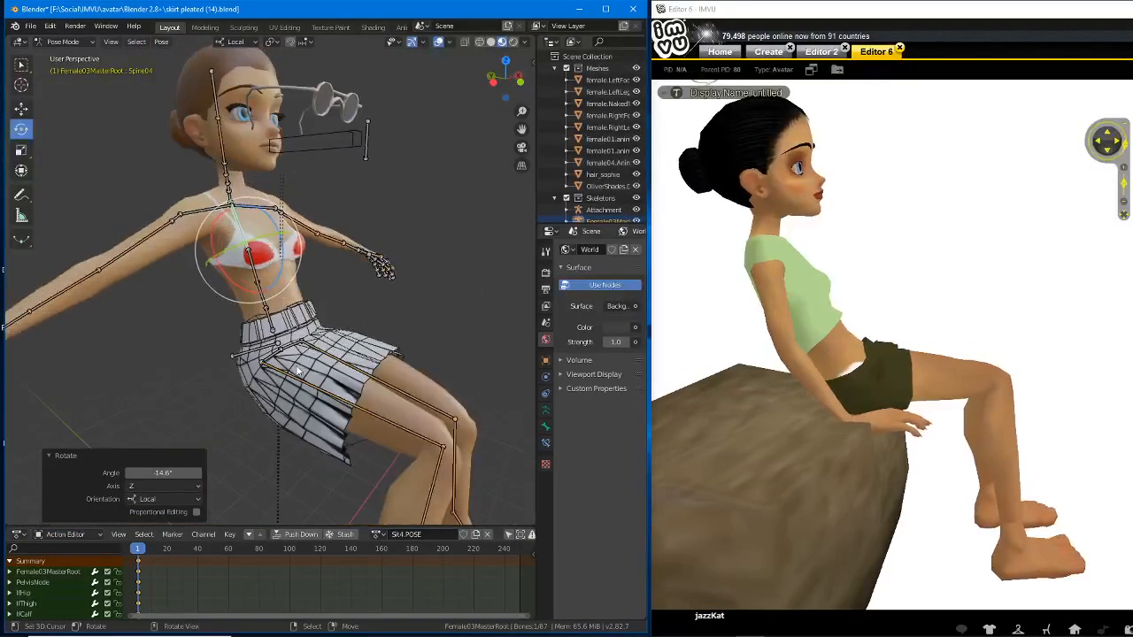
- Select the rtElbow and rtHand bones in turn, and switch IMVU to Editor 2 to examine the seated avatar wearing the skirt
{"action": "left_click", "coordinate": [75, 285]}
{"action": "middle_click_drag", "start_coordinate": [38, 322], "coordinate": [90, 320]}
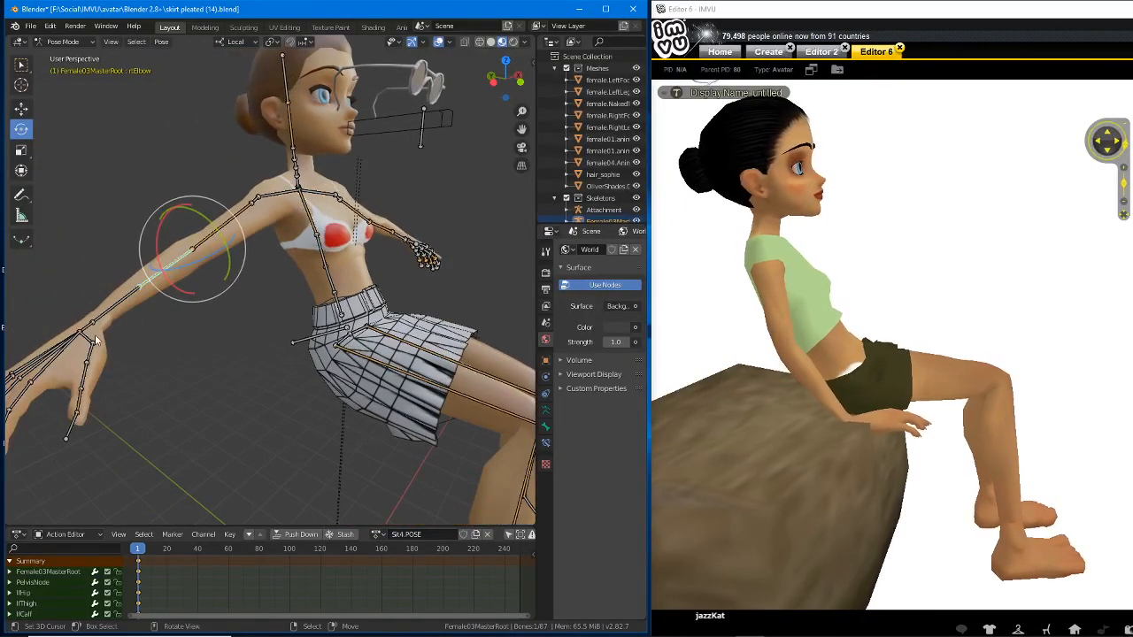
{"action": "left_click", "coordinate": [94, 334]}
{"action": "middle_click_drag", "start_coordinate": [222, 324], "coordinate": [171, 325]}
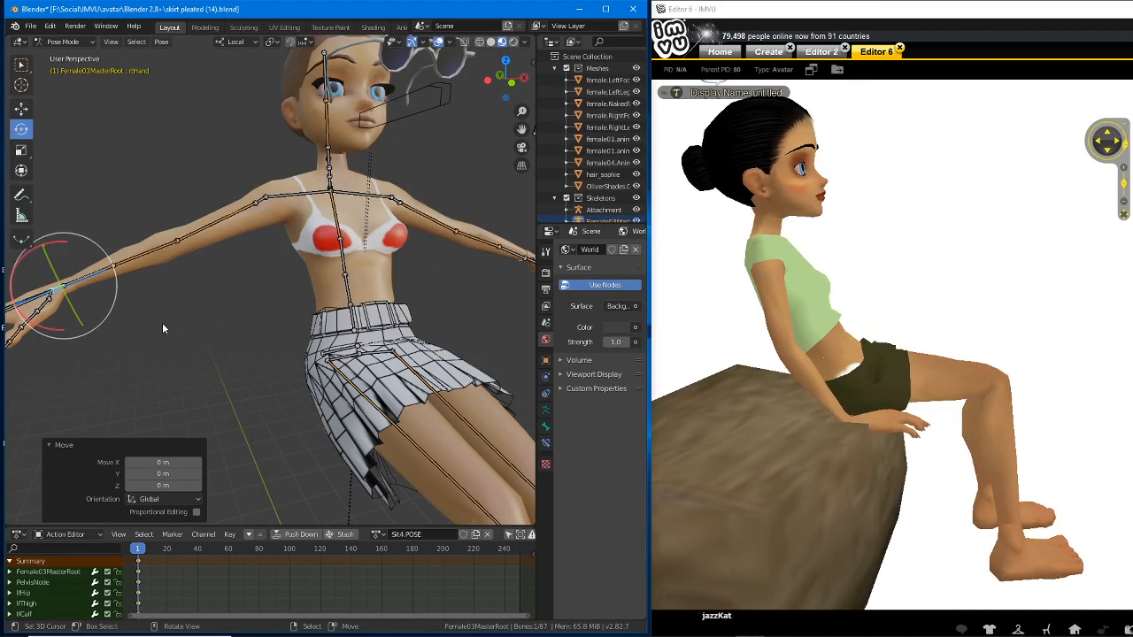
{"action": "left_click", "coordinate": [822, 51]}
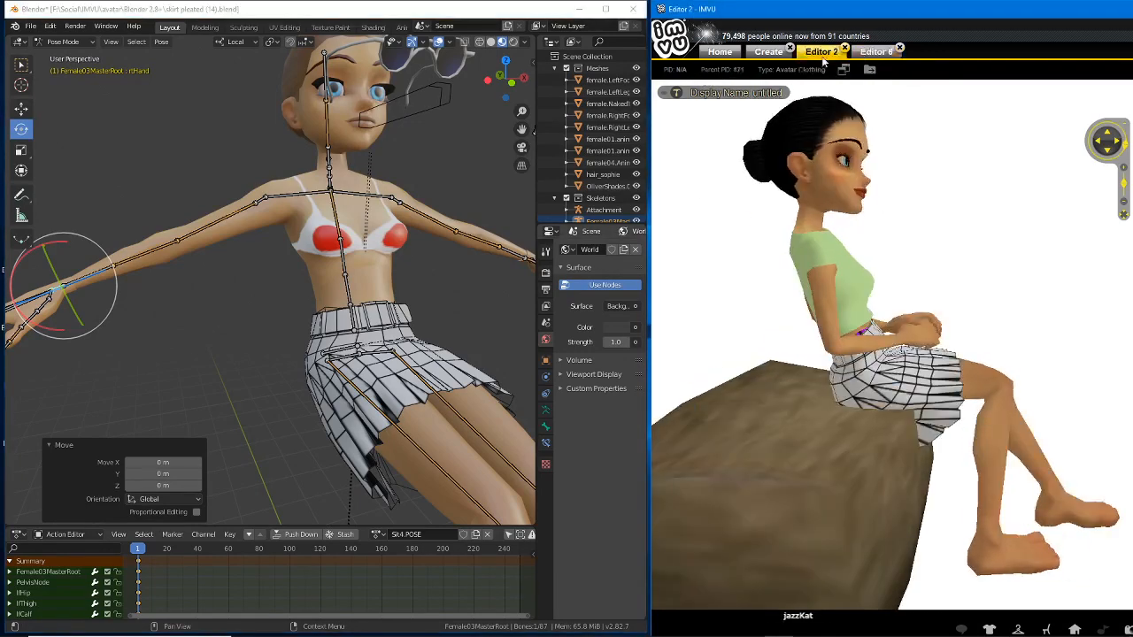
- Examine the pleated skirt on the seated avatar in the Editor 2 preview up close from several angles
{"action": "scroll", "coordinate": [860, 394], "scroll_direction": "up", "scroll_amount": 5}
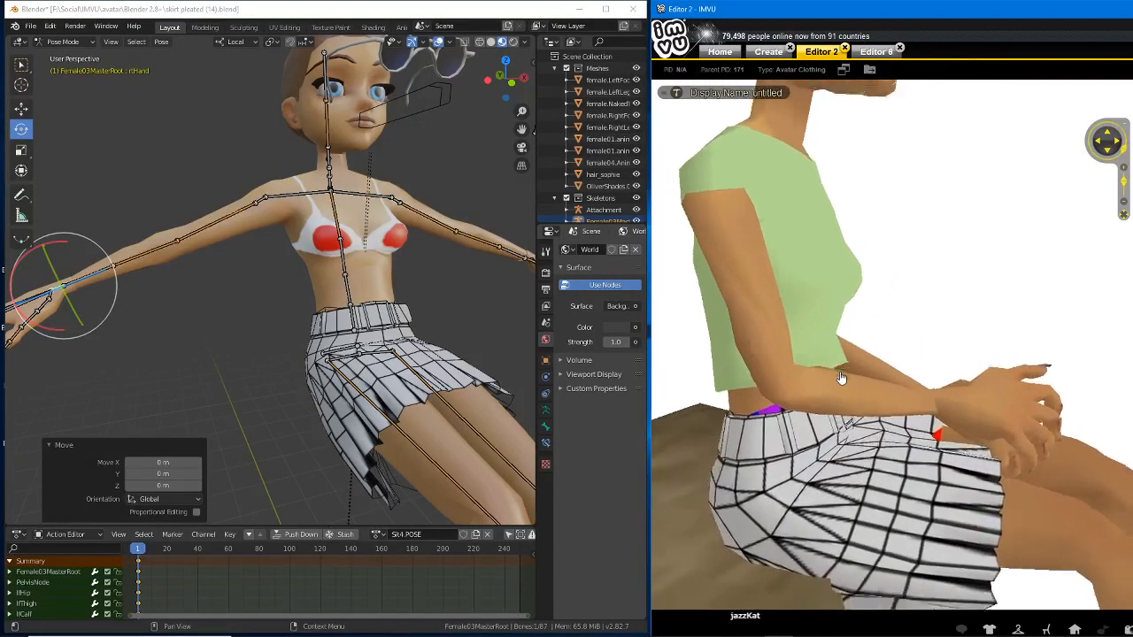
{"action": "left_click_drag", "start_coordinate": [828, 413], "coordinate": [819, 368]}
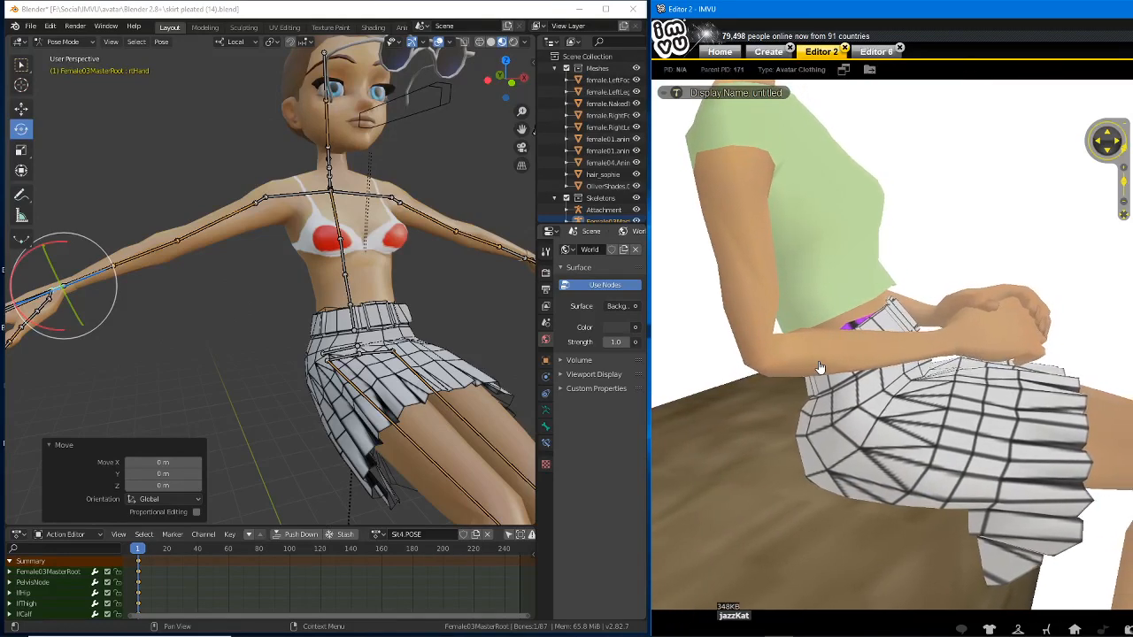
{"action": "left_click_drag", "start_coordinate": [888, 423], "coordinate": [812, 404]}
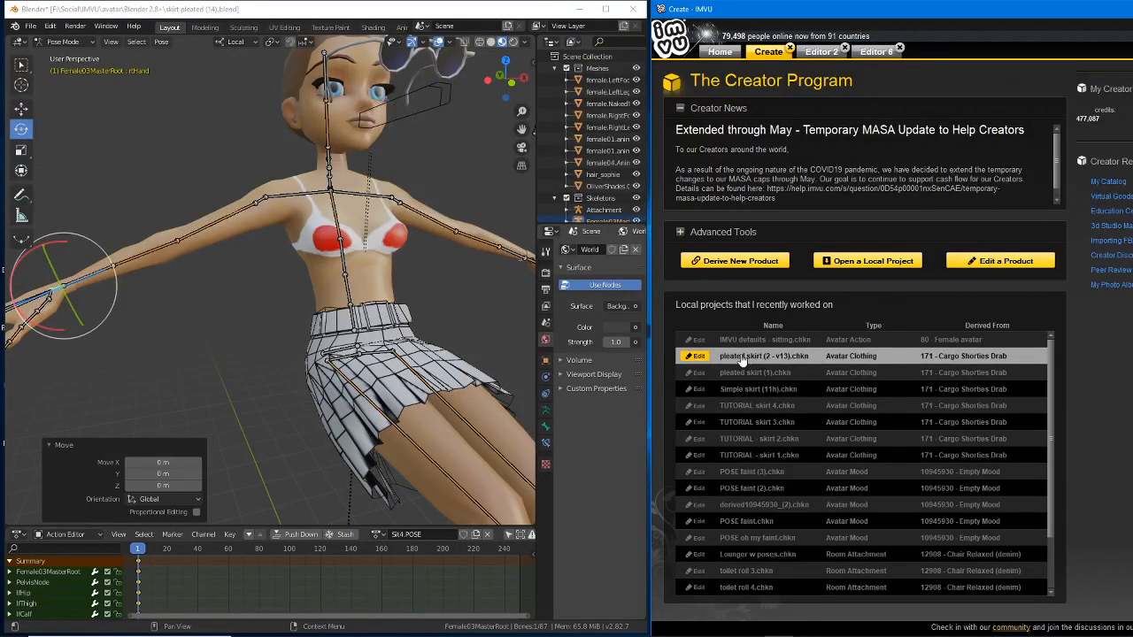
- Open the local project "pleated skirt (2 - v13).chkn" and seat the avatar on the first furniture item found for "hay"
{"action": "double_click", "coordinate": [742, 361]}
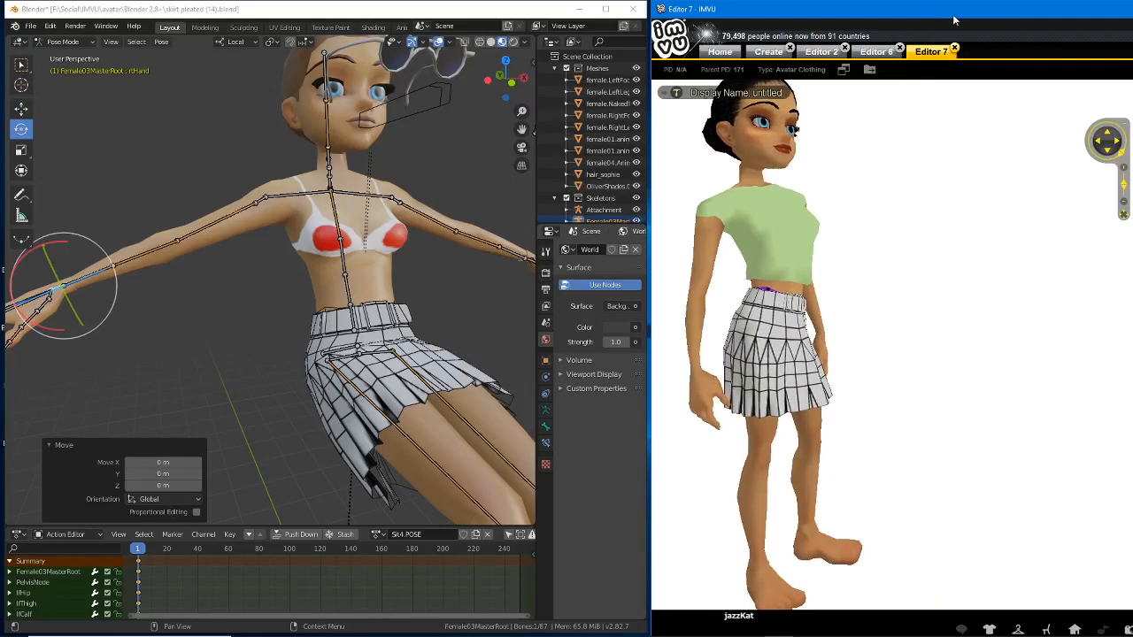
{"action": "left_click_drag", "start_coordinate": [952, 9], "coordinate": [554, 9]}
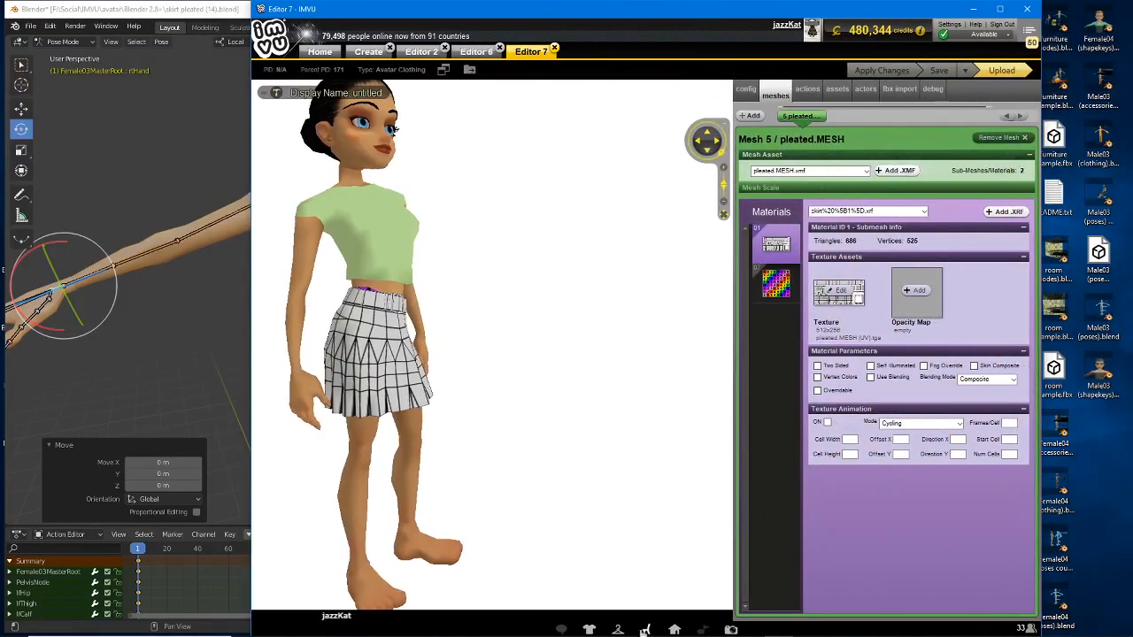
{"action": "left_click", "coordinate": [647, 628]}
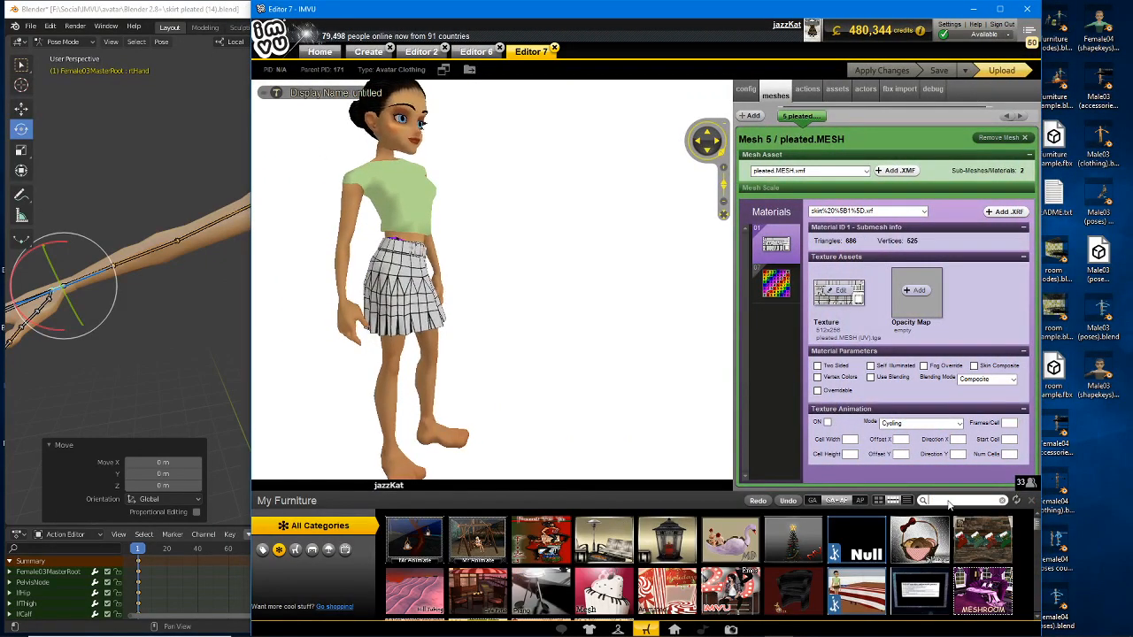
{"action": "left_click", "coordinate": [948, 501]}
{"action": "type", "text": "hay"}
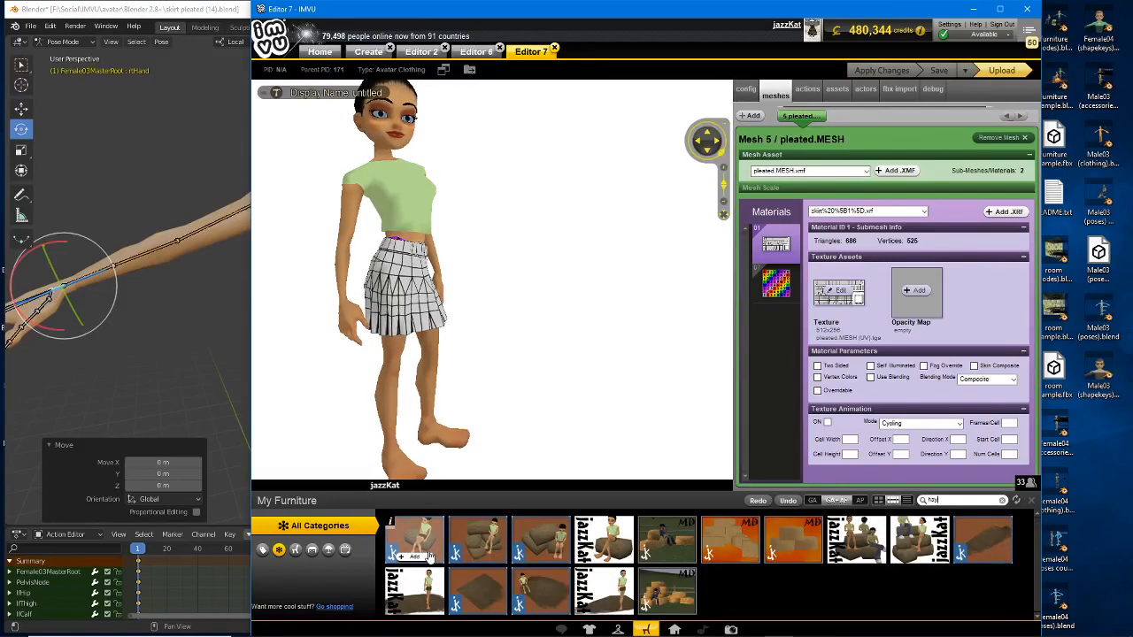
{"action": "left_click", "coordinate": [414, 540]}
{"action": "left_click", "coordinate": [446, 280]}
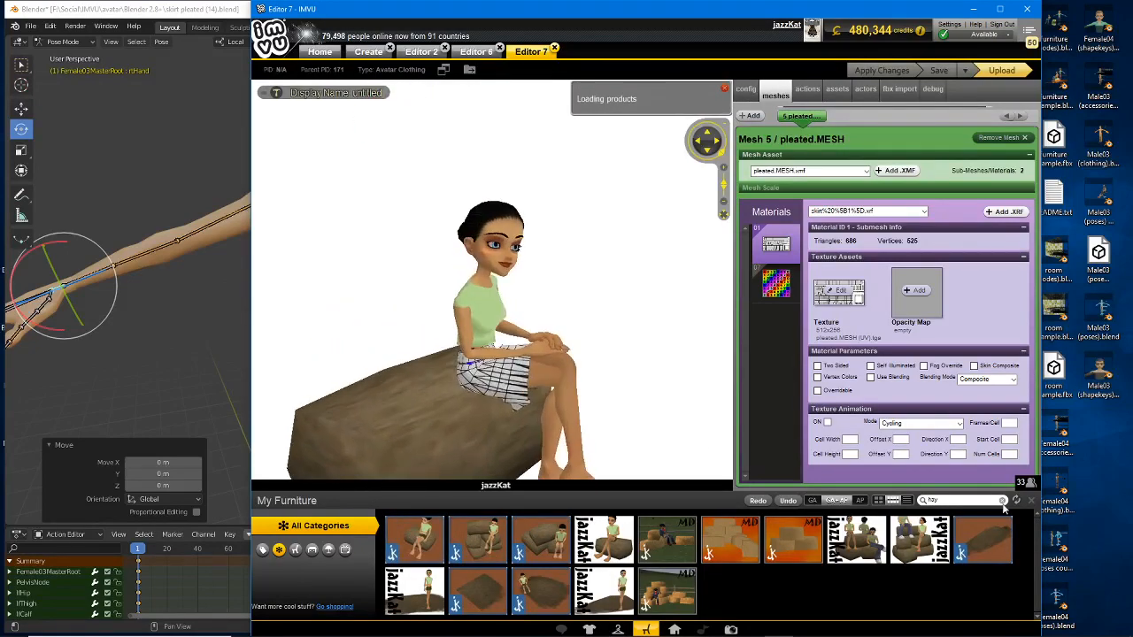
{"action": "left_click", "coordinate": [1031, 501]}
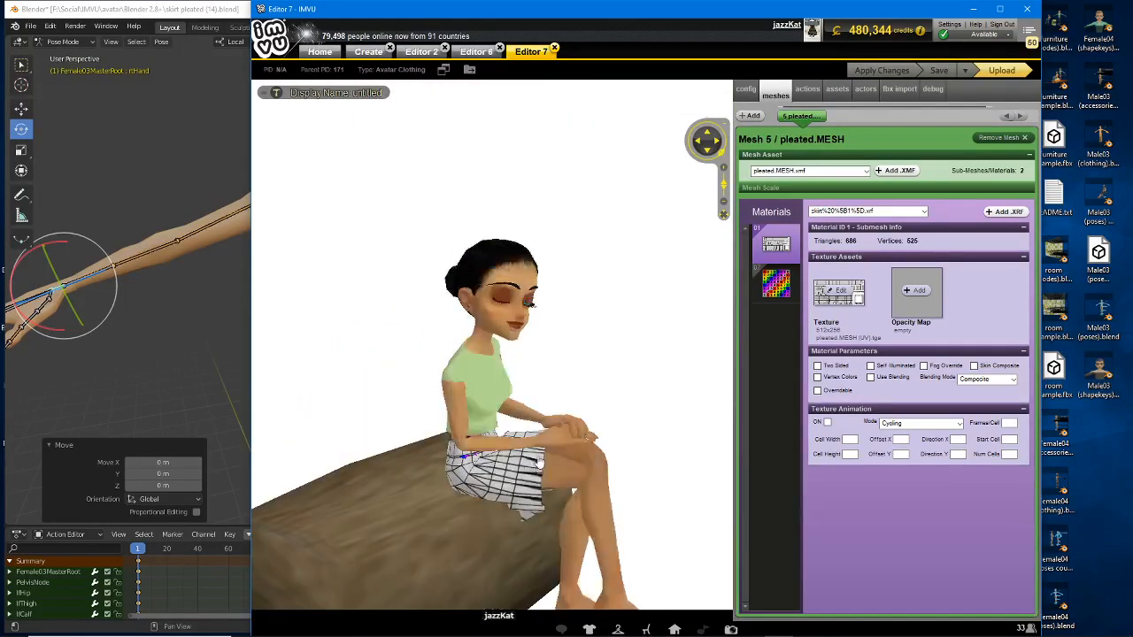
- Examine how the pleated skirt deforms on the seated avatar and compare it with the Blender sitting pose from the side
{"action": "scroll", "coordinate": [527, 450], "scroll_direction": "up", "scroll_amount": 2}
{"action": "scroll", "coordinate": [528, 450], "scroll_direction": "up", "scroll_amount": 3}
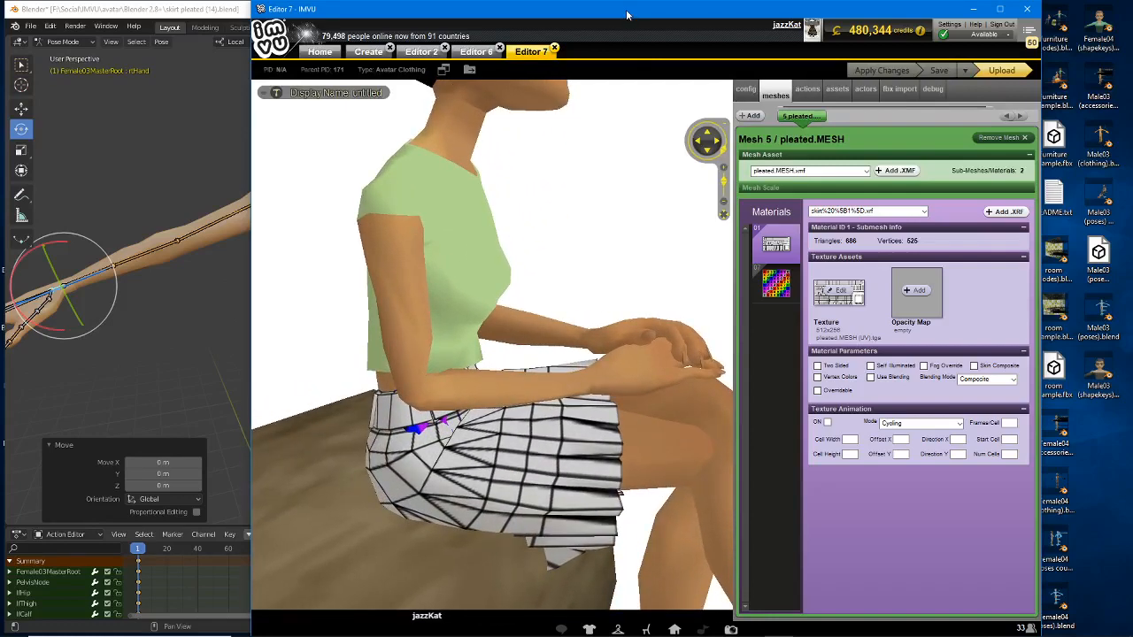
{"action": "left_click_drag", "start_coordinate": [627, 9], "coordinate": [1027, 9]}
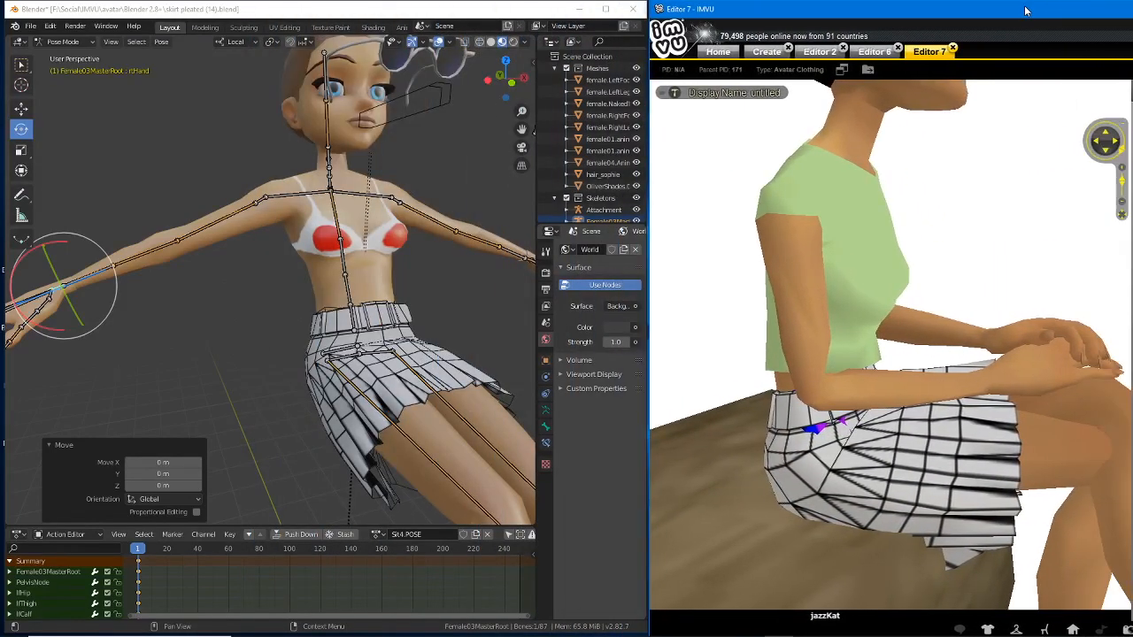
{"action": "left_click_drag", "start_coordinate": [990, 271], "coordinate": [862, 480]}
{"action": "scroll", "coordinate": [841, 364], "scroll_direction": "up", "scroll_amount": 2}
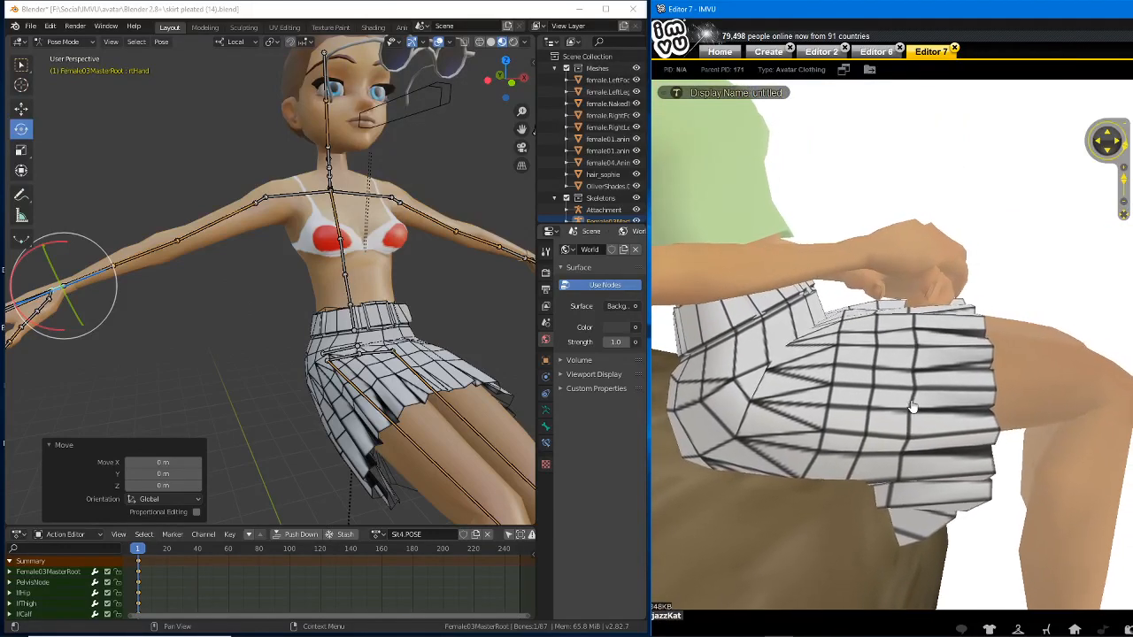
{"action": "scroll", "coordinate": [911, 416], "scroll_direction": "down", "scroll_amount": 3}
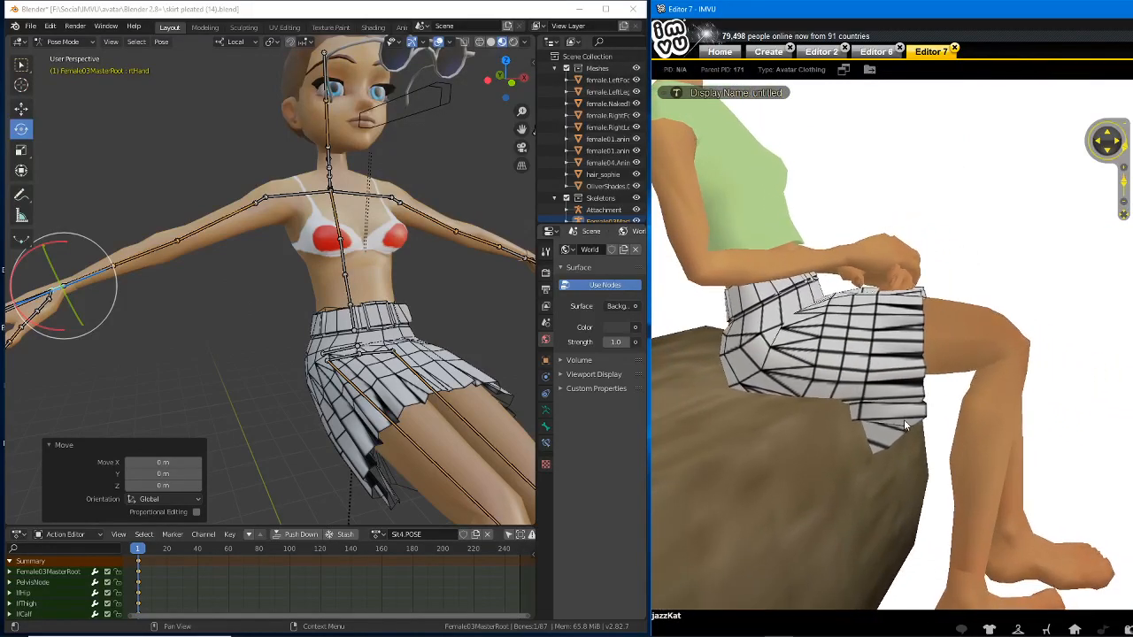
{"action": "middle_click_drag", "start_coordinate": [485, 332], "coordinate": [416, 324]}
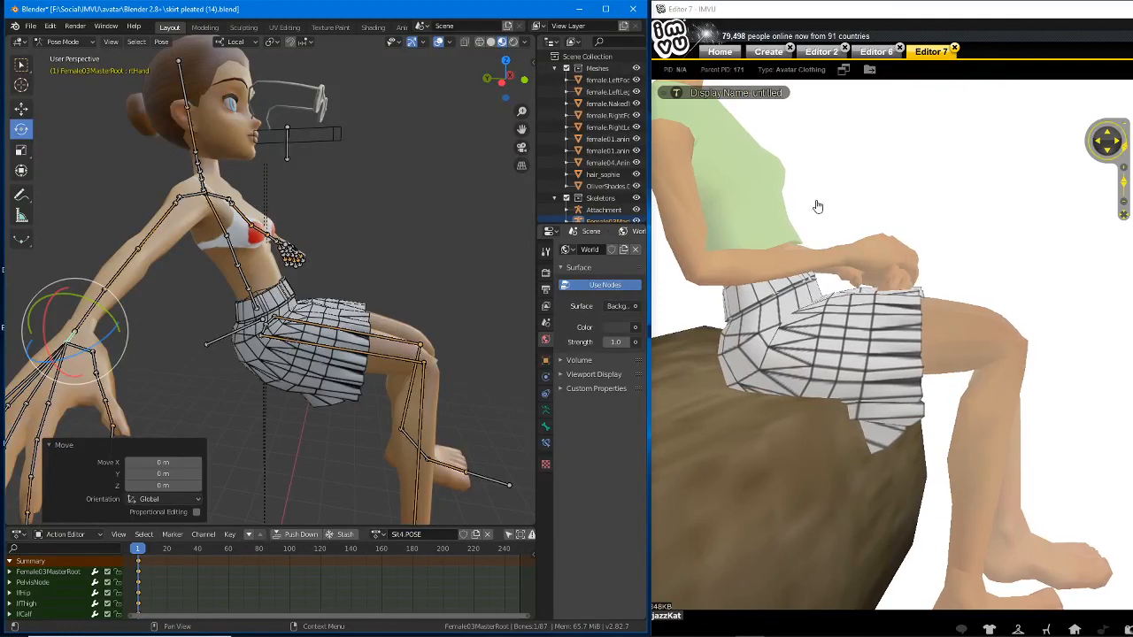
{"action": "scroll", "coordinate": [817, 207], "scroll_direction": "down", "scroll_amount": 3}
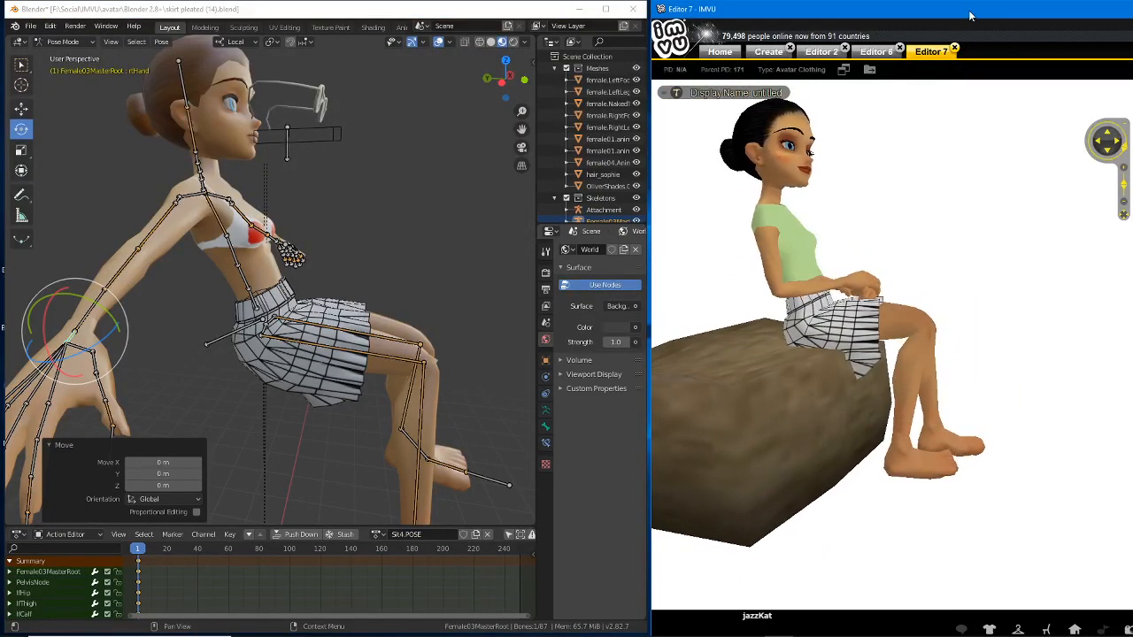
{"action": "left_click_drag", "start_coordinate": [971, 15], "coordinate": [661, 16]}
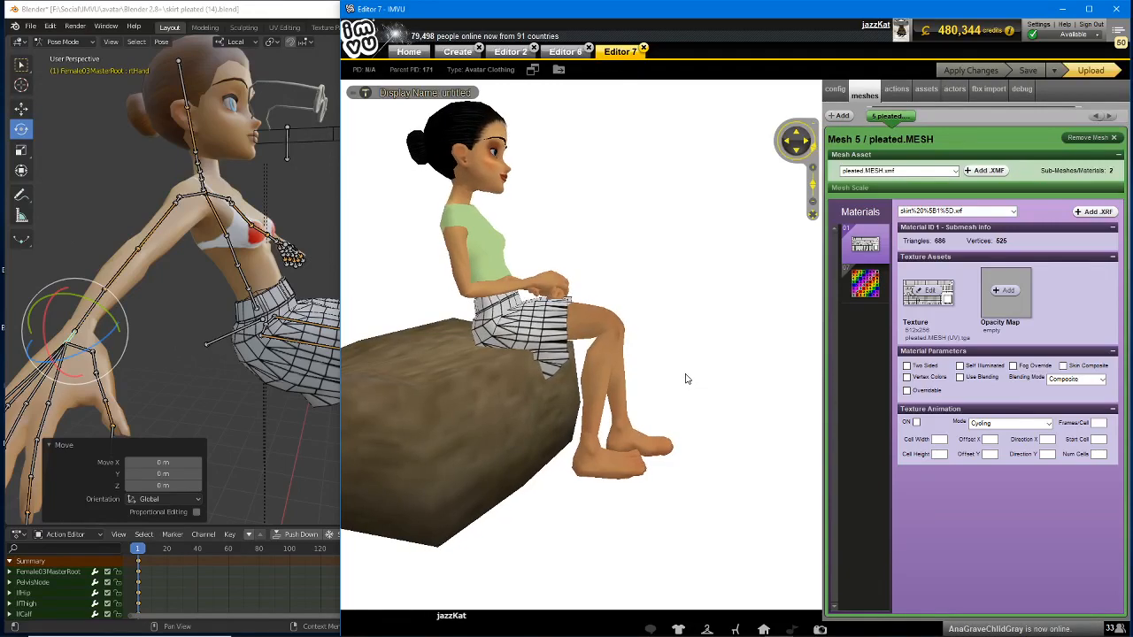
{"action": "scroll", "coordinate": [583, 390], "scroll_direction": "up", "scroll_amount": 2}
{"action": "scroll", "coordinate": [583, 391], "scroll_direction": "up", "scroll_amount": 3}
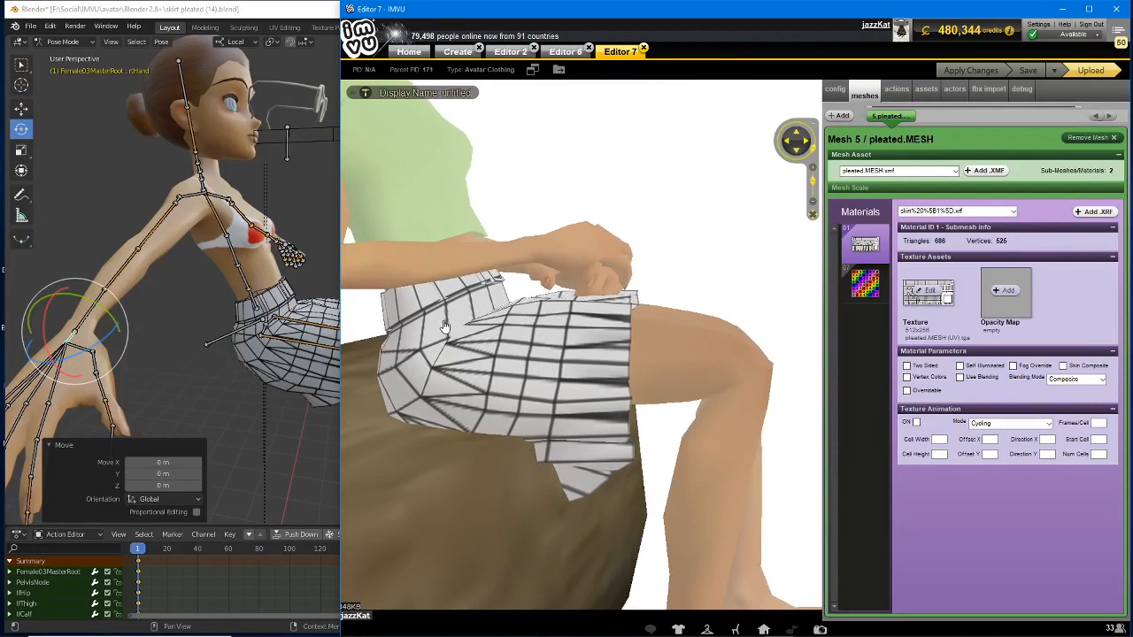
- Check the skirt project's actions, then switch to the Editor 6 avatar project and go back to its Action 0
{"action": "left_click", "coordinate": [897, 93]}
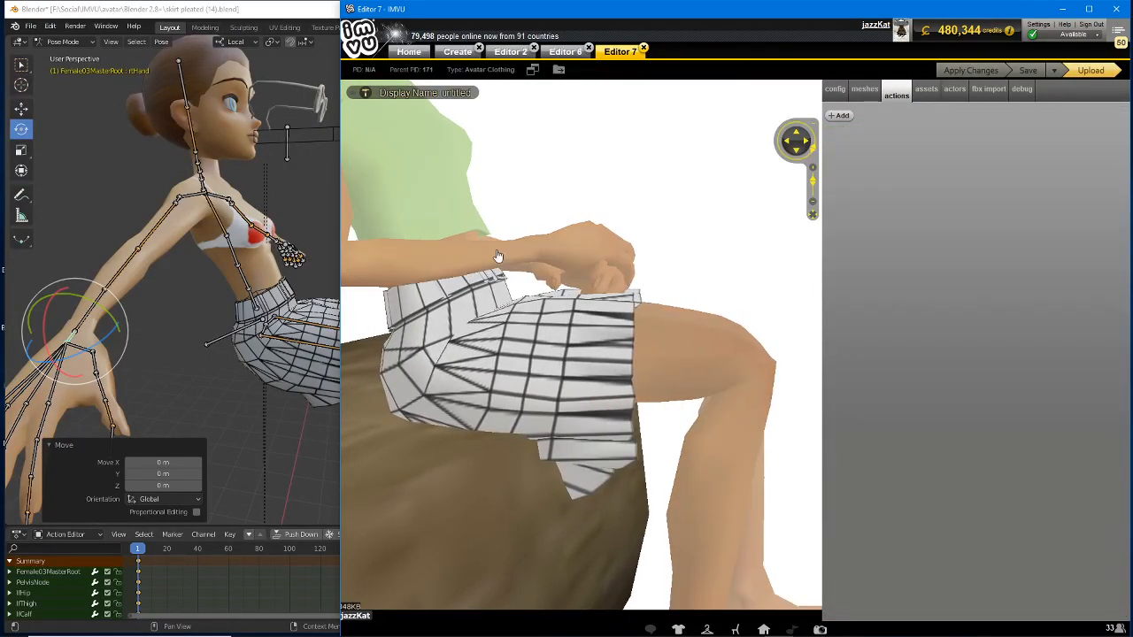
{"action": "left_click", "coordinate": [562, 52]}
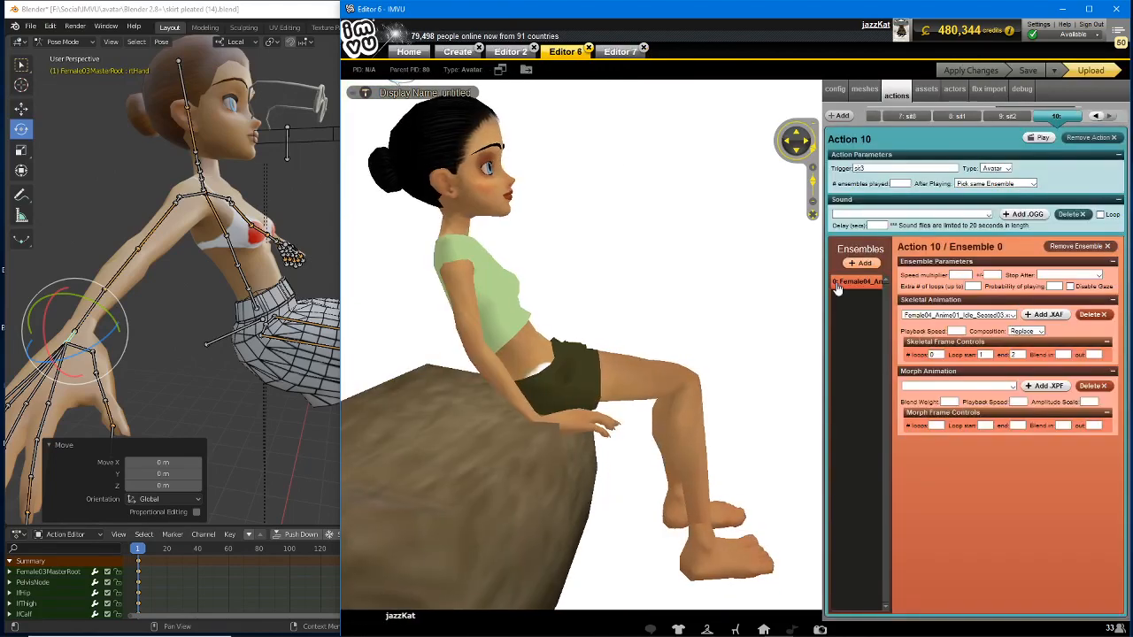
{"action": "left_click", "coordinate": [1095, 116]}
{"action": "left_click", "coordinate": [1095, 115]}
{"action": "left_click", "coordinate": [1096, 116]}
{"action": "left_click", "coordinate": [1095, 116]}
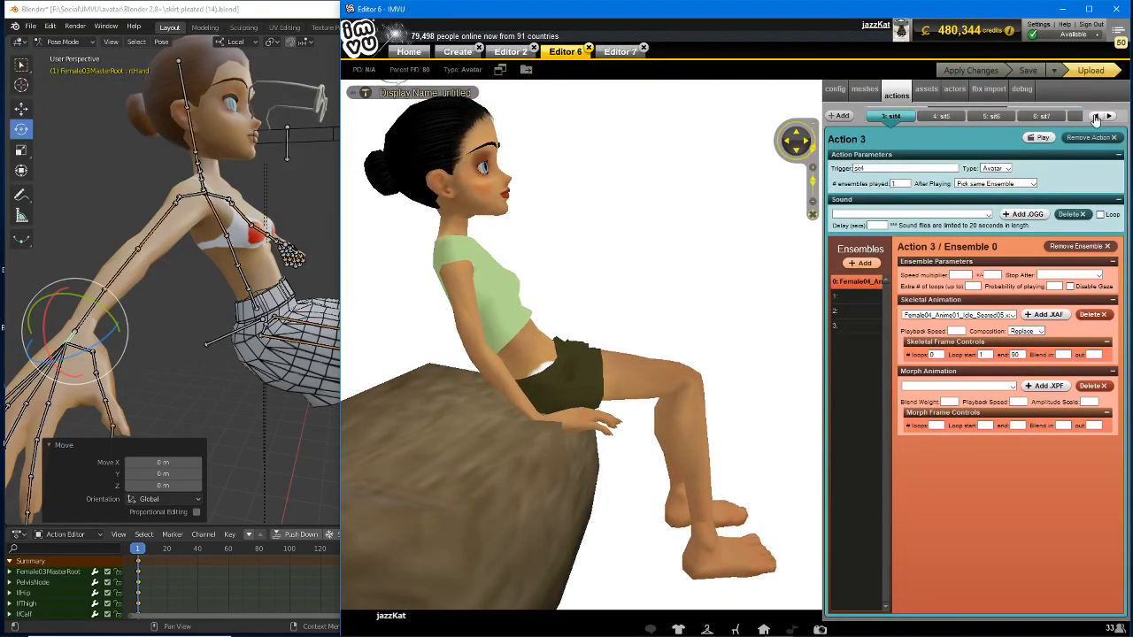
{"action": "left_click", "coordinate": [1095, 116]}
{"action": "left_click", "coordinate": [1095, 116]}
{"action": "left_click", "coordinate": [1095, 116]}
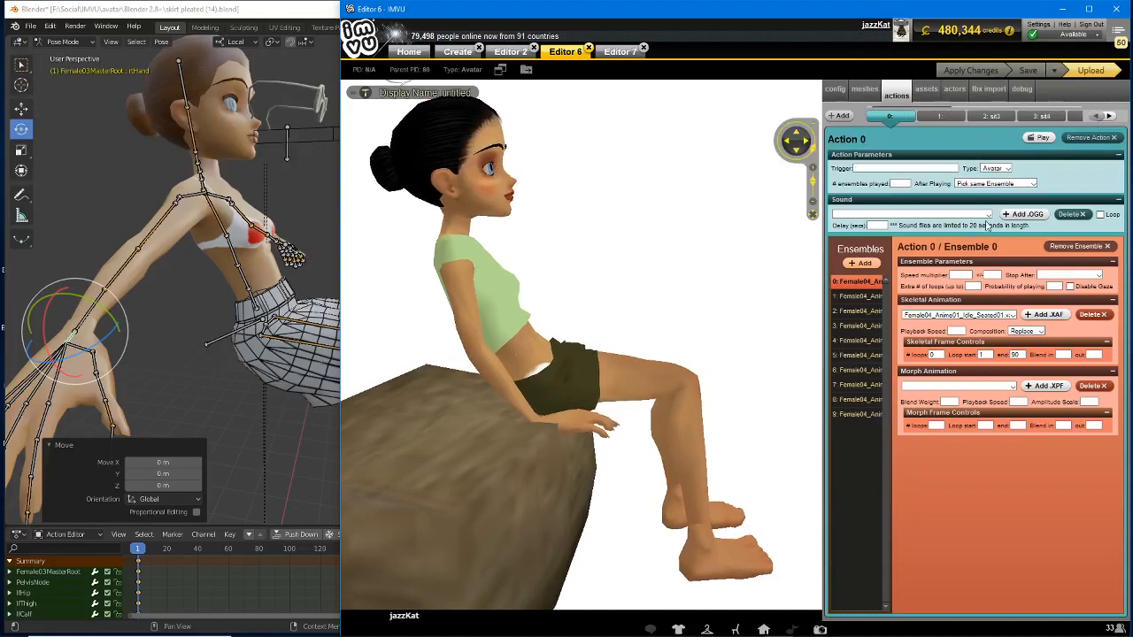
- Review the skeletal animation settings of the ensembles in Action 0, from Ensemble 1 through Ensemble 9
{"action": "left_click", "coordinate": [855, 298]}
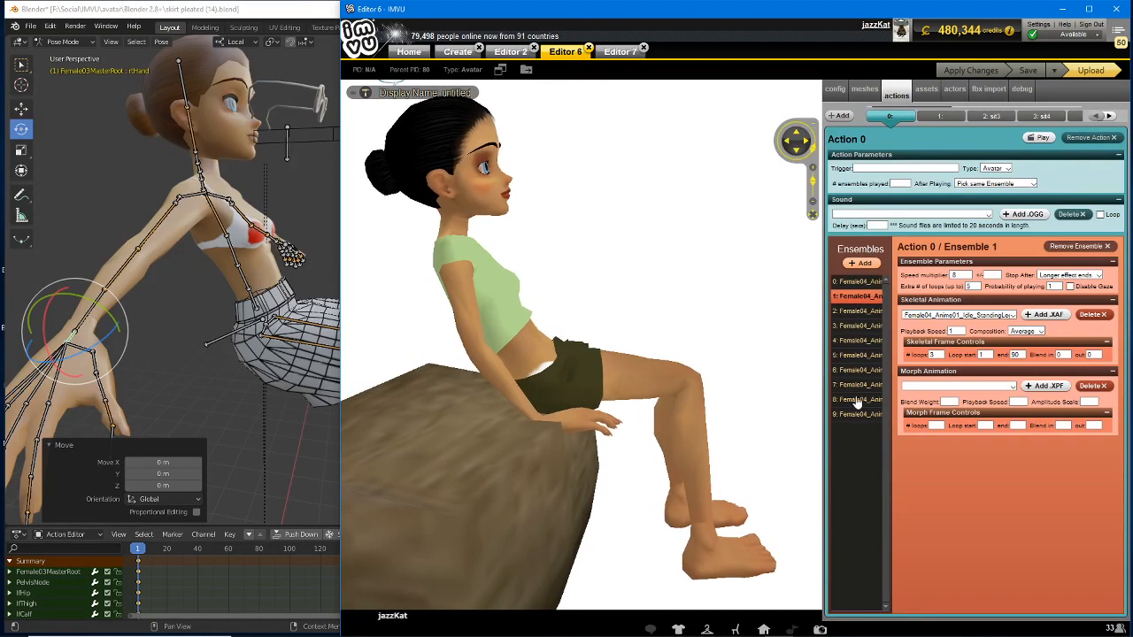
{"action": "left_click", "coordinate": [855, 415]}
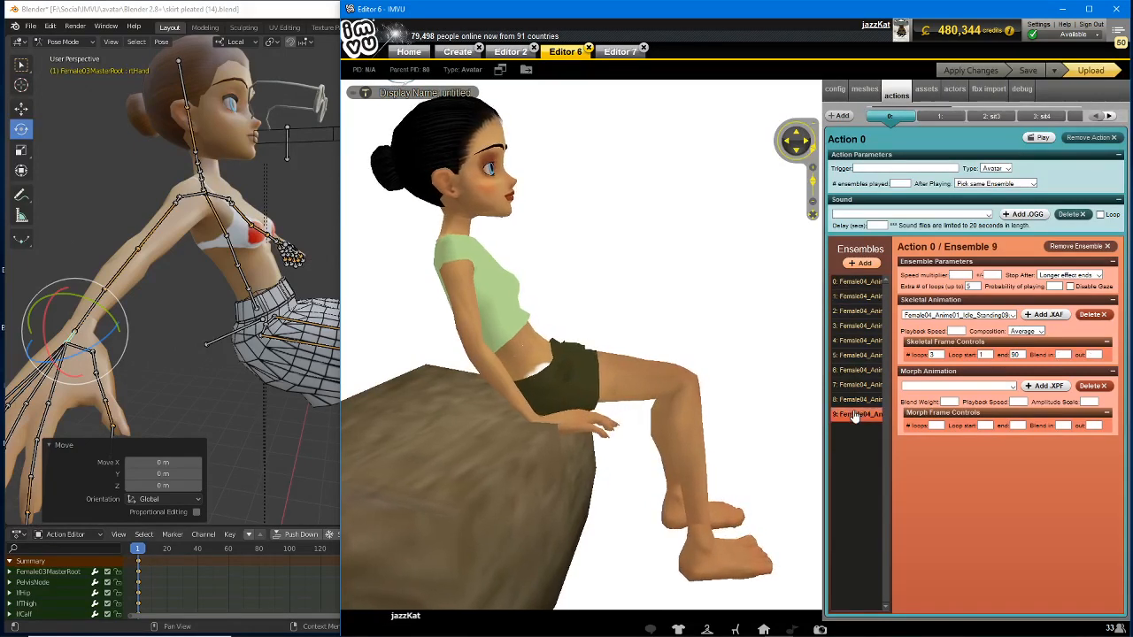
{"action": "left_click", "coordinate": [850, 297]}
{"action": "left_click", "coordinate": [851, 311]}
{"action": "left_click", "coordinate": [851, 327]}
{"action": "left_click", "coordinate": [852, 341]}
{"action": "left_click", "coordinate": [852, 371]}
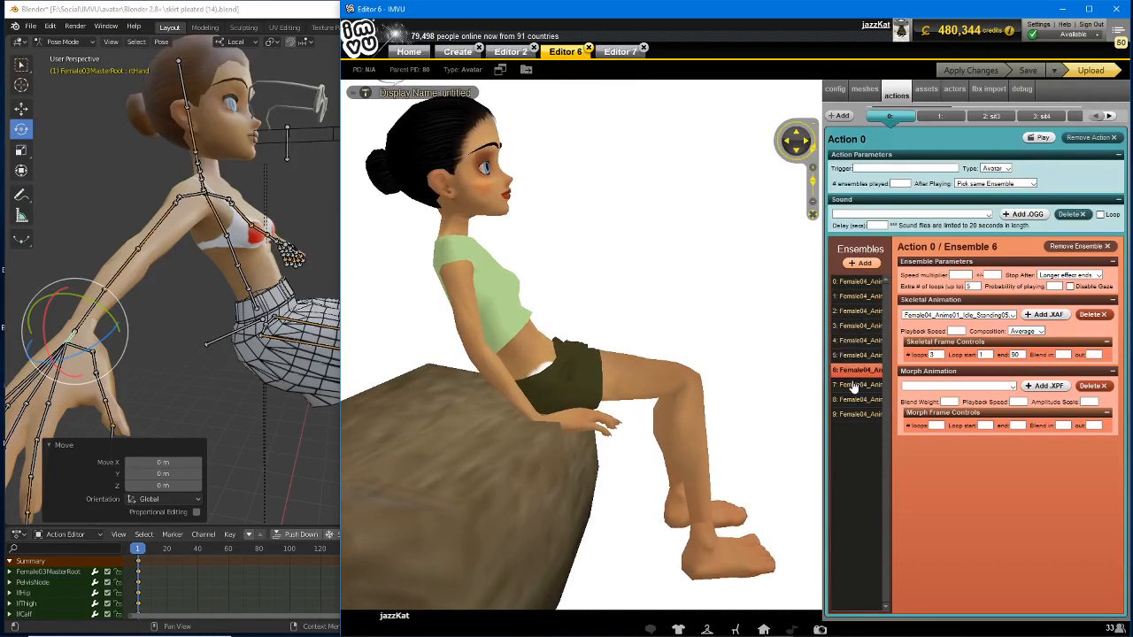
{"action": "left_click", "coordinate": [852, 386]}
{"action": "left_click", "coordinate": [853, 400]}
{"action": "left_click", "coordinate": [855, 415]}
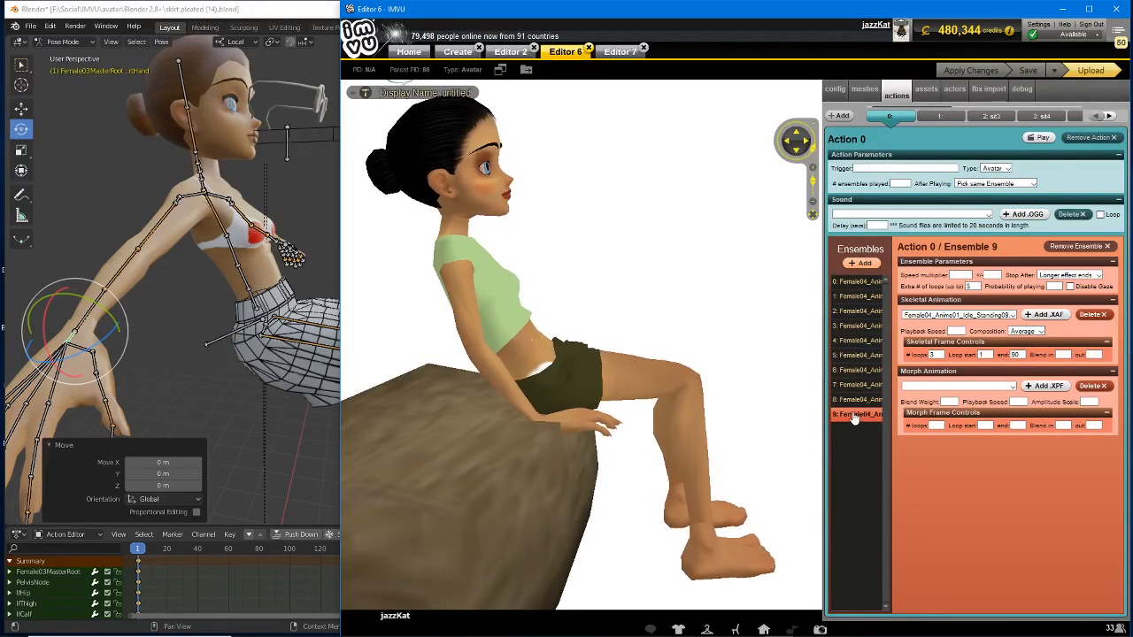
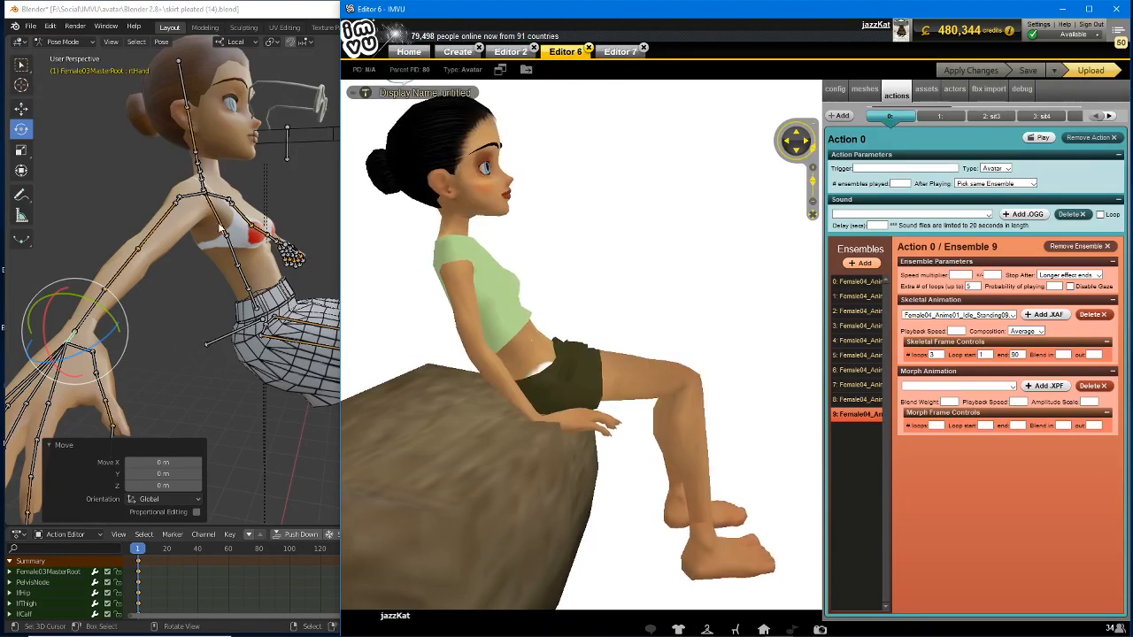
- In Blender, rotate the PelvisNode bone about -12° around its local Z axis so the torso leans back
{"action": "left_click_drag", "start_coordinate": [425, 25], "coordinate": [736, 31]}
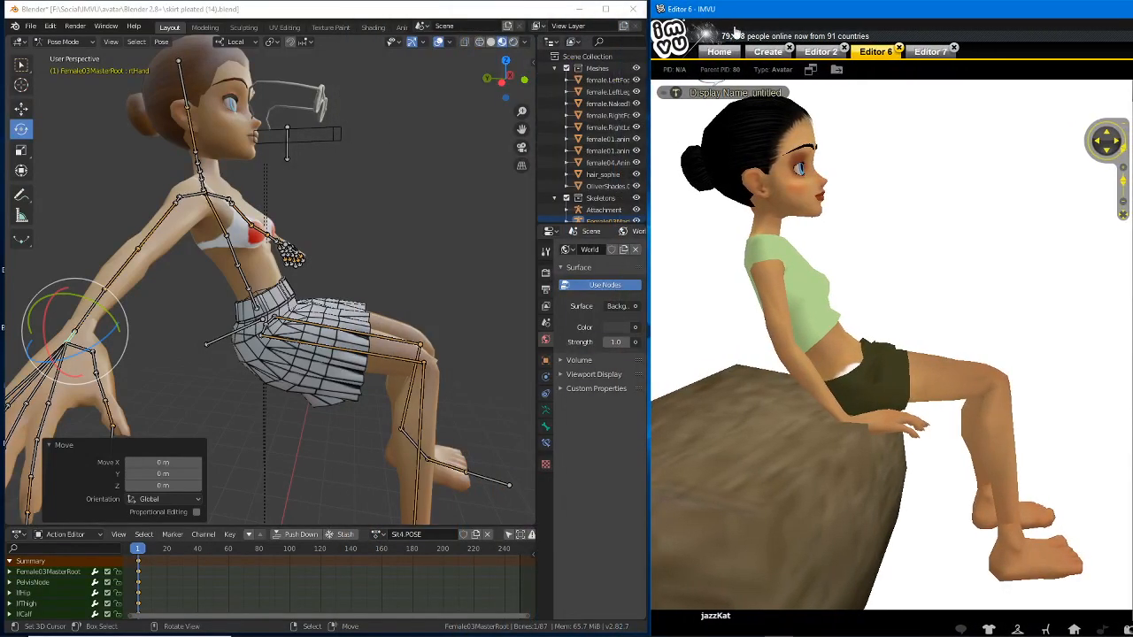
{"action": "left_click_drag", "start_coordinate": [916, 450], "coordinate": [864, 428]}
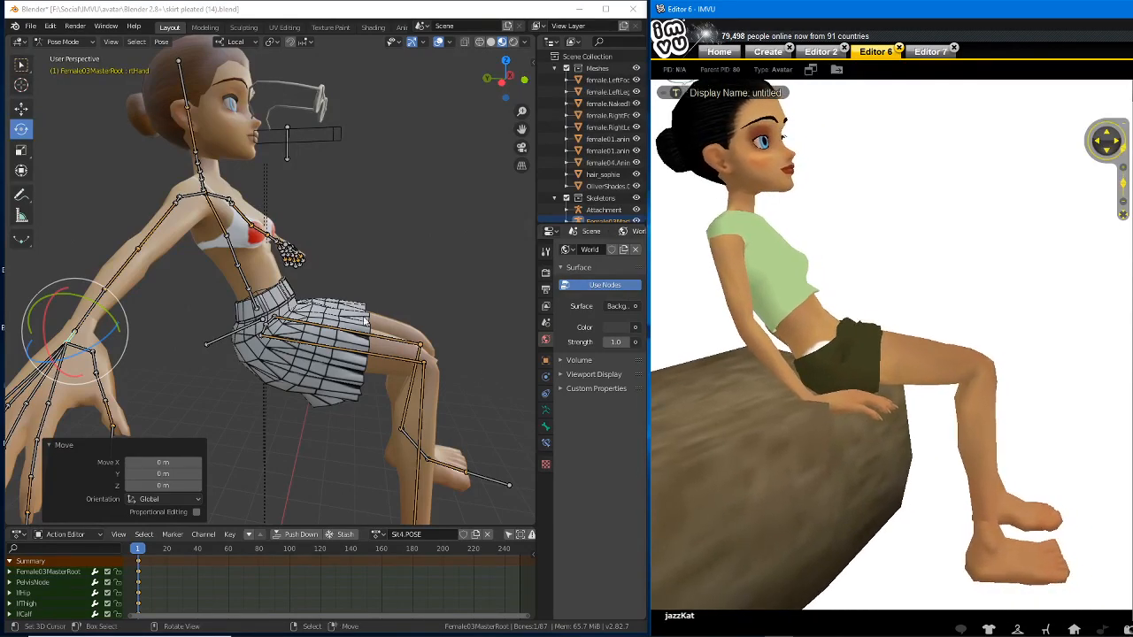
{"action": "scroll", "coordinate": [243, 349], "scroll_direction": "up", "scroll_amount": 2}
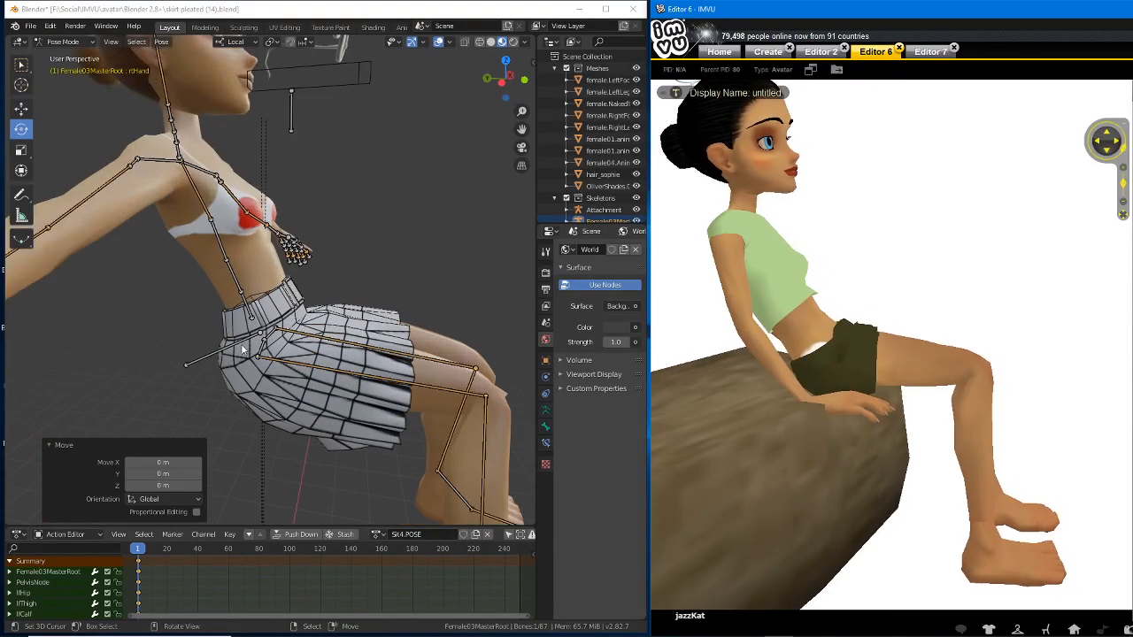
{"action": "left_click", "coordinate": [242, 350]}
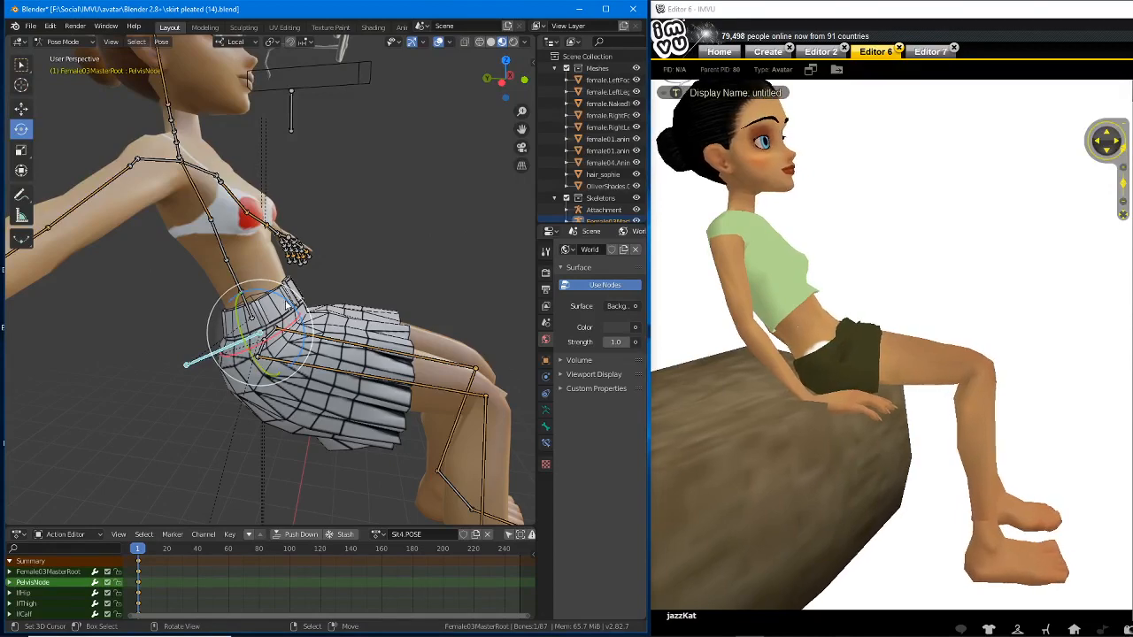
{"action": "key", "text": "r"}
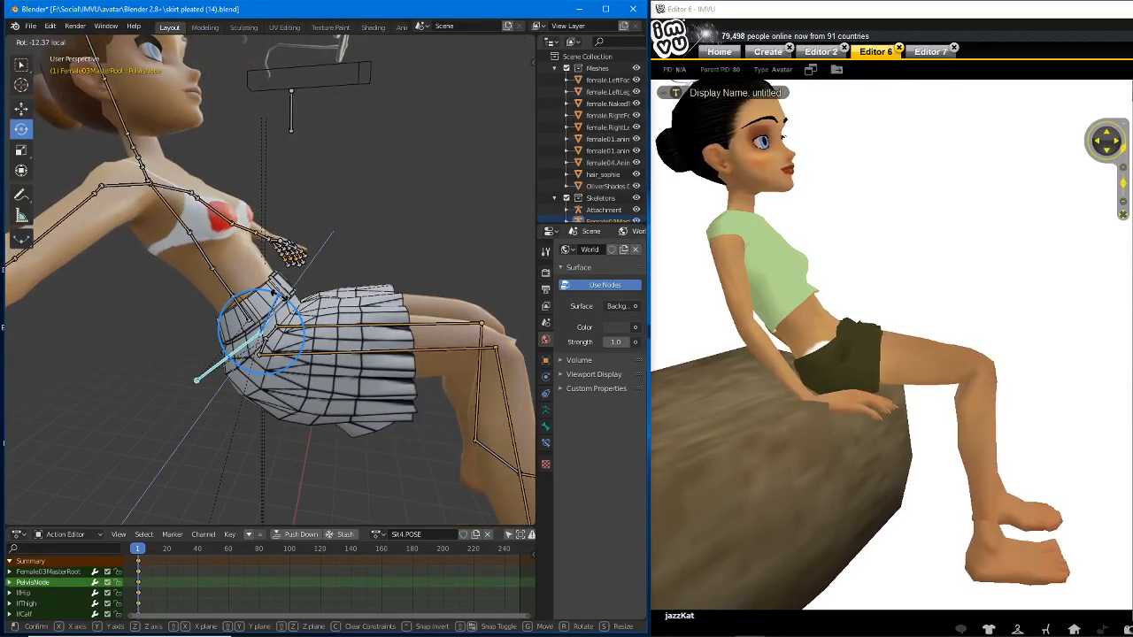
{"action": "left_click", "coordinate": [332, 235]}
- Select both thigh bones and rotate them together 11.5° around their local X axis in the right view
{"action": "left_click", "coordinate": [349, 351]}
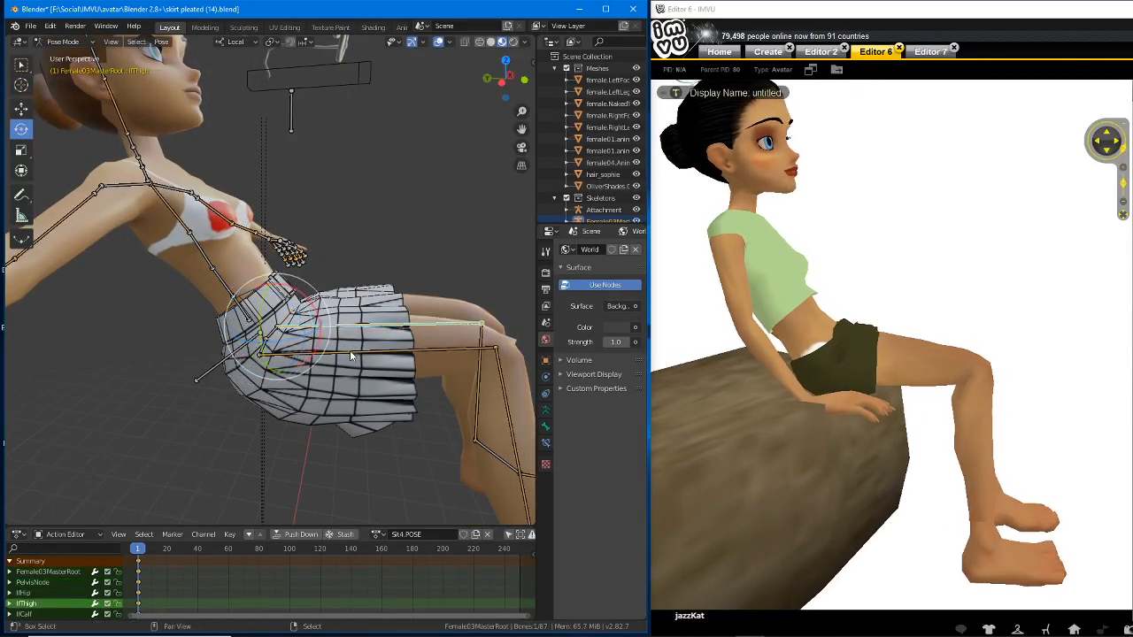
{"action": "right_click", "coordinate": [350, 352], "text": "shift"}
{"action": "key", "text": "KP_3"}
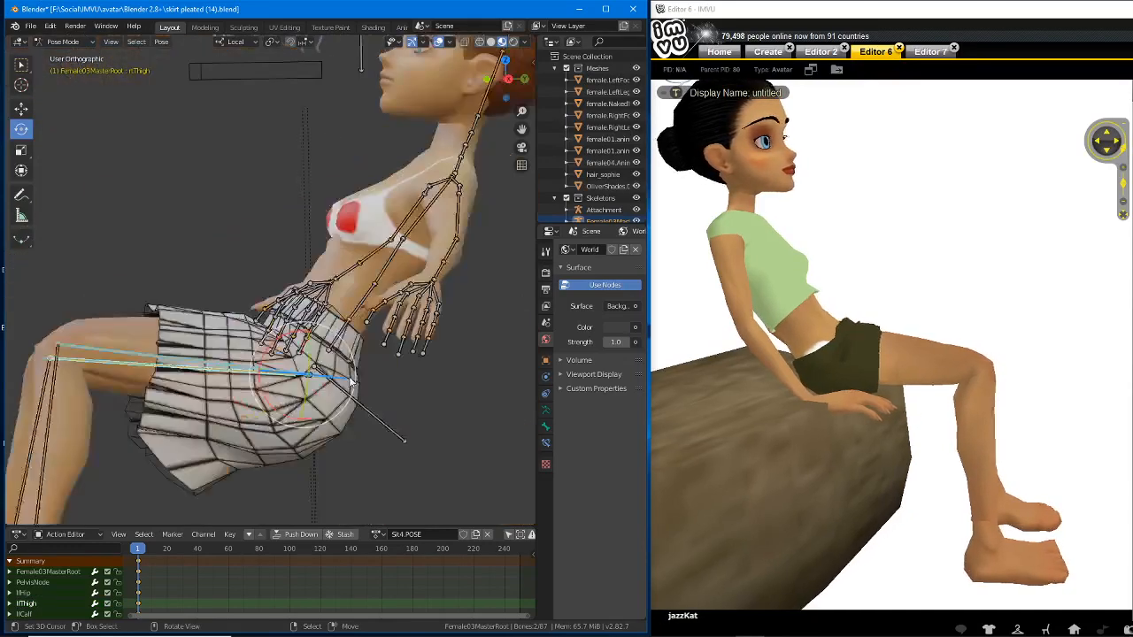
{"action": "key", "text": "KP_3"}
{"action": "key", "text": "r"}
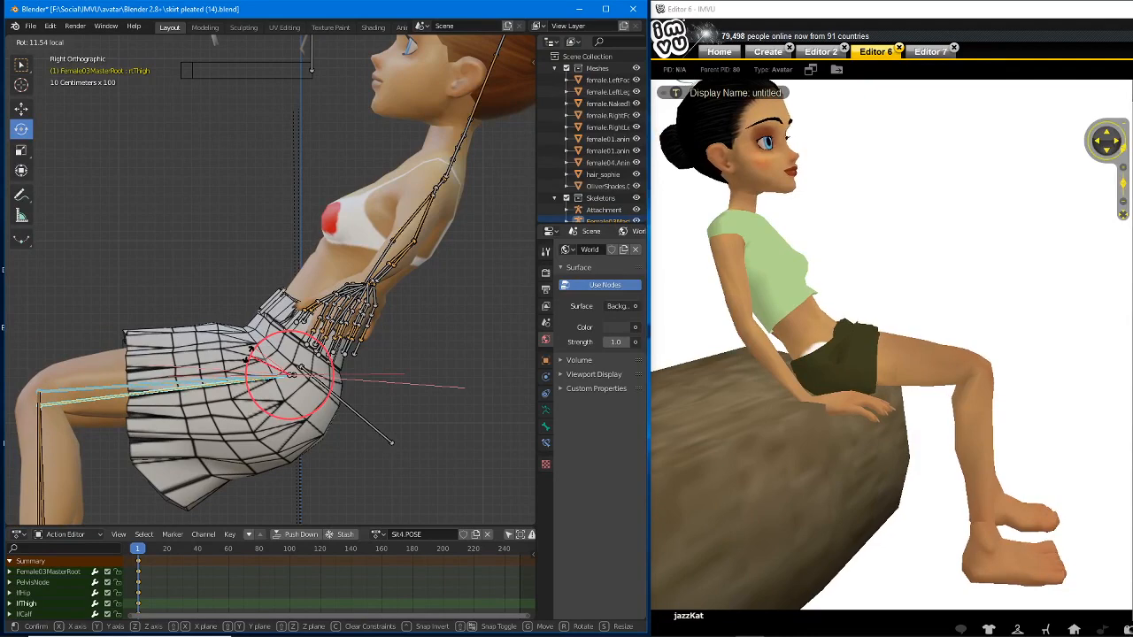
{"action": "left_click", "coordinate": [413, 243]}
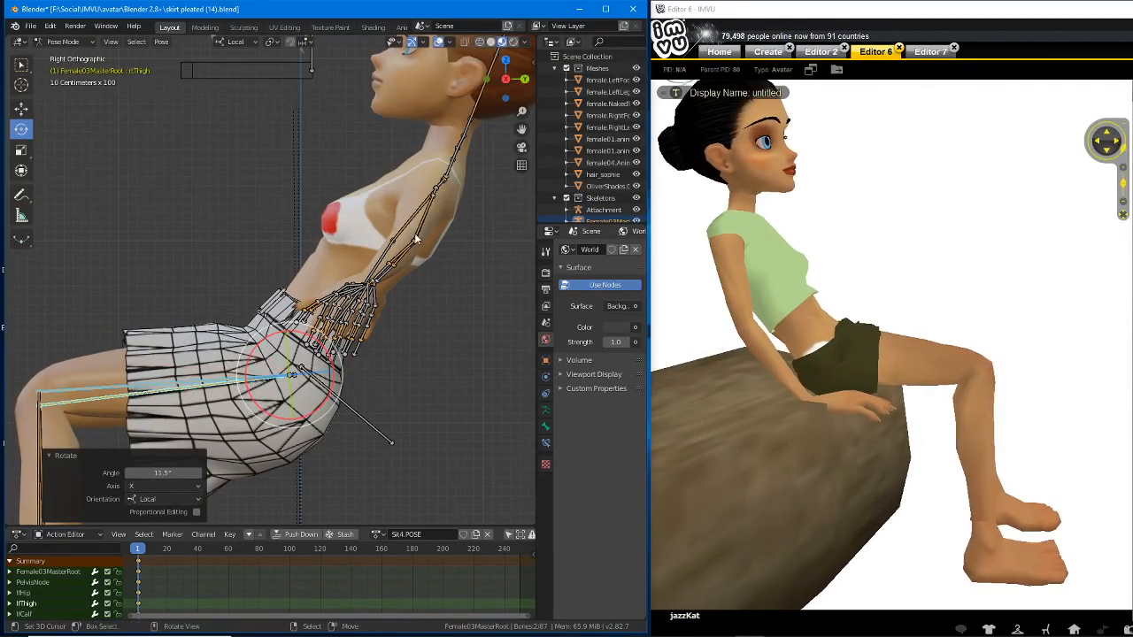
- Rotate the Spine03 bone -2.98° and the Spine04 bone about -9° around their local Z axes to curve the upper torso
{"action": "right_click", "coordinate": [379, 255]}
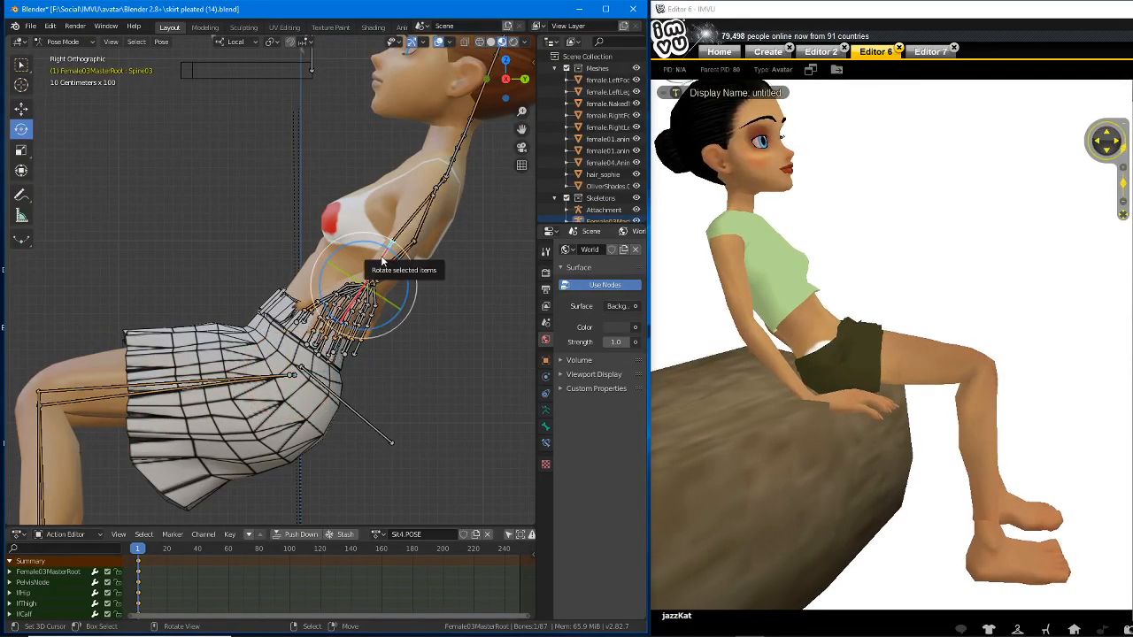
{"action": "key", "text": "KP_5"}
{"action": "mouse_move", "coordinate": [363, 265]}
{"action": "middle_mouse_down"}
{"action": "mouse_move", "coordinate": [390, 275]}
{"action": "mouse_move", "coordinate": [352, 256]}
{"action": "middle_mouse_up"}
{"action": "key", "text": "r"}
{"action": "left_click", "coordinate": [390, 257]}
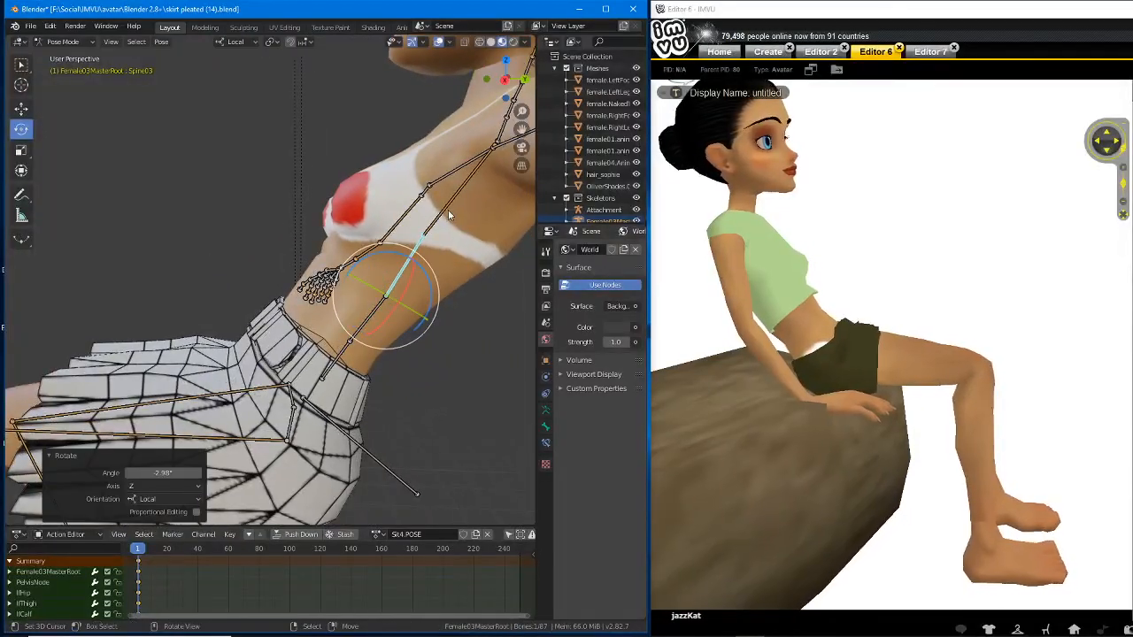
{"action": "right_click", "coordinate": [442, 196]}
{"action": "key", "text": "r"}
{"action": "left_click", "coordinate": [434, 194]}
{"action": "scroll", "coordinate": [372, 339], "scroll_direction": "down", "scroll_amount": 5}
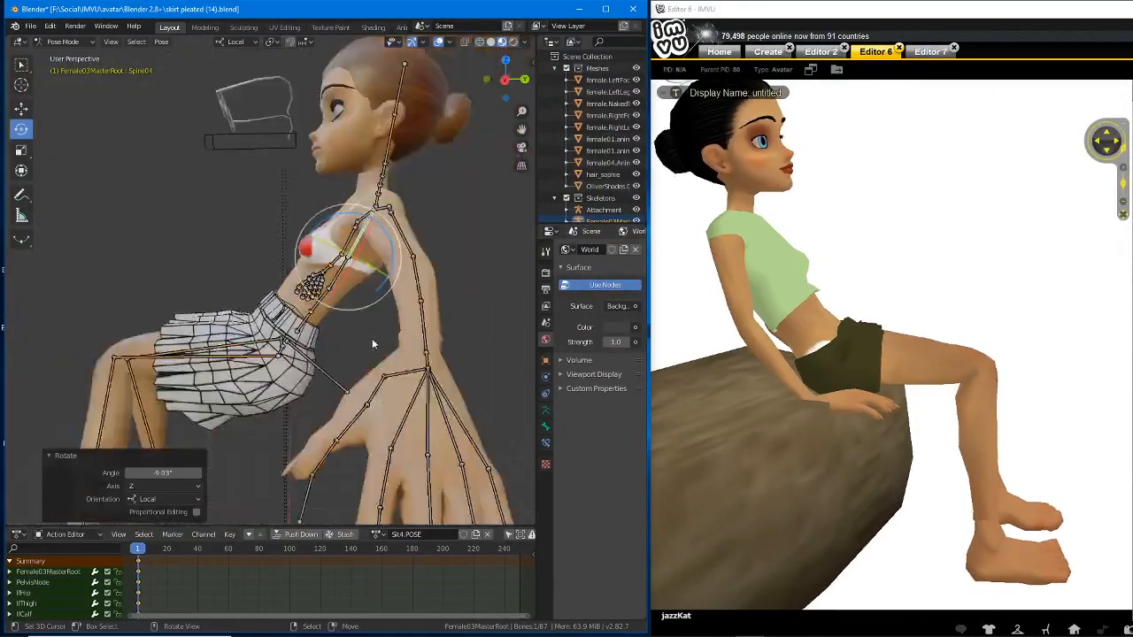
- Lower the right arm beside the skirt by moving the right hand bone 264 m in X, -30.3 m in Y and -196 m in Z
{"action": "middle_click_drag", "start_coordinate": [372, 339], "coordinate": [420, 358]}
{"action": "scroll", "coordinate": [372, 353], "scroll_direction": "up", "scroll_amount": 4}
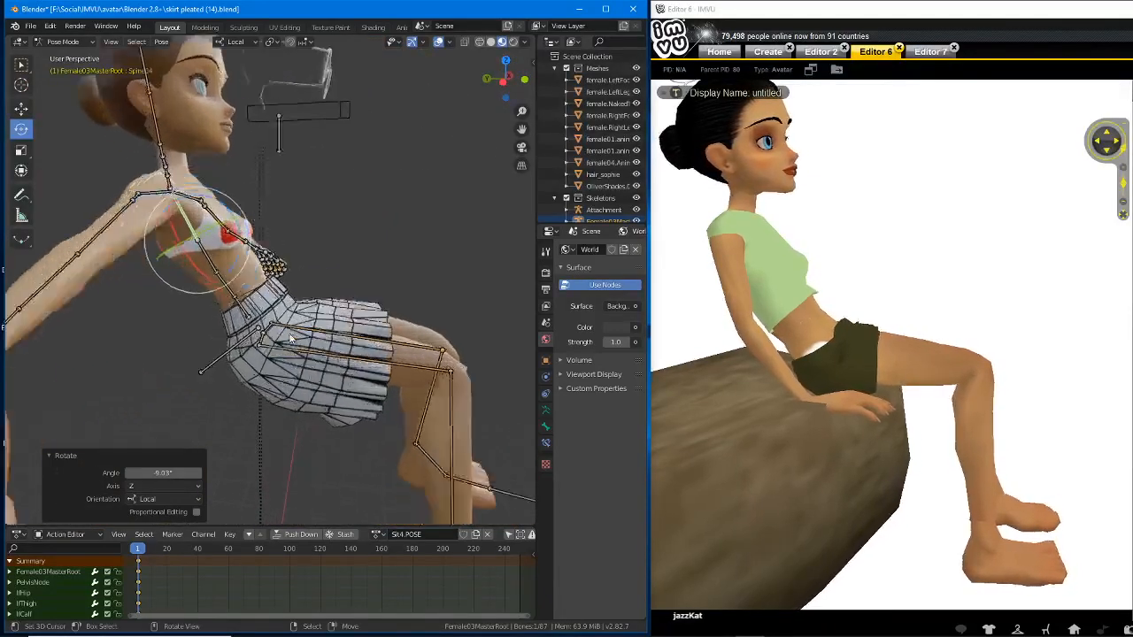
{"action": "scroll", "coordinate": [290, 334], "scroll_direction": "down", "scroll_amount": 2}
{"action": "middle_click_drag", "start_coordinate": [289, 328], "coordinate": [309, 208]}
{"action": "scroll", "coordinate": [335, 348], "scroll_direction": "down", "scroll_amount": 3}
{"action": "middle_click_drag", "start_coordinate": [348, 296], "coordinate": [266, 305]}
{"action": "scroll", "coordinate": [221, 283], "scroll_direction": "up", "scroll_amount": 4}
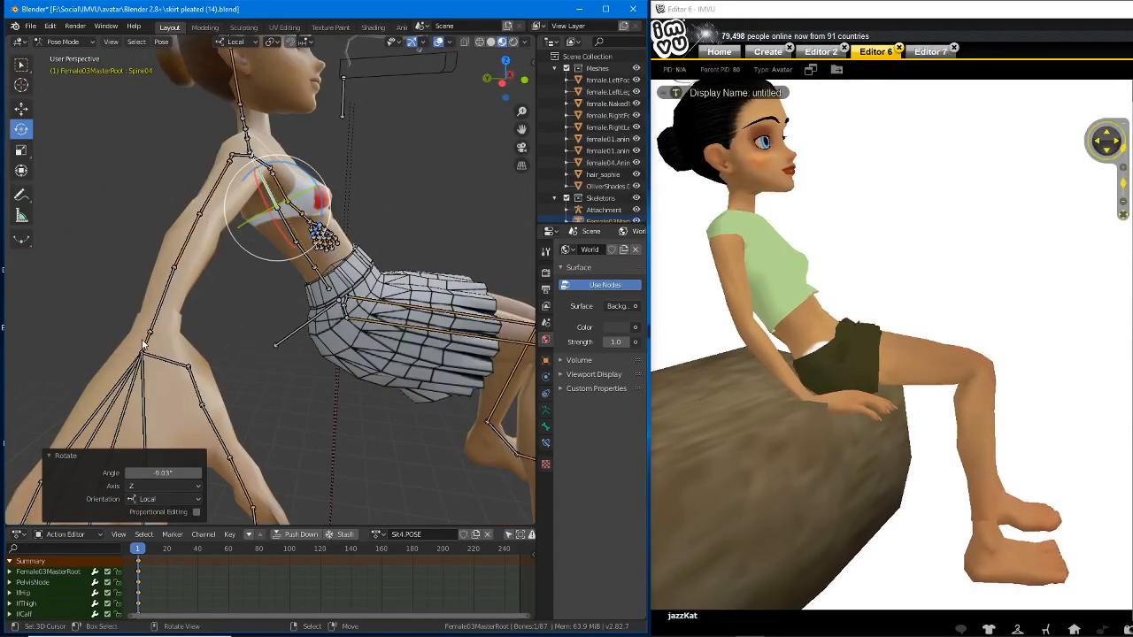
{"action": "key", "text": "ctrl+z"}
{"action": "key", "text": "ctrl+z"}
{"action": "middle_click_drag", "start_coordinate": [253, 343], "coordinate": [136, 331]}
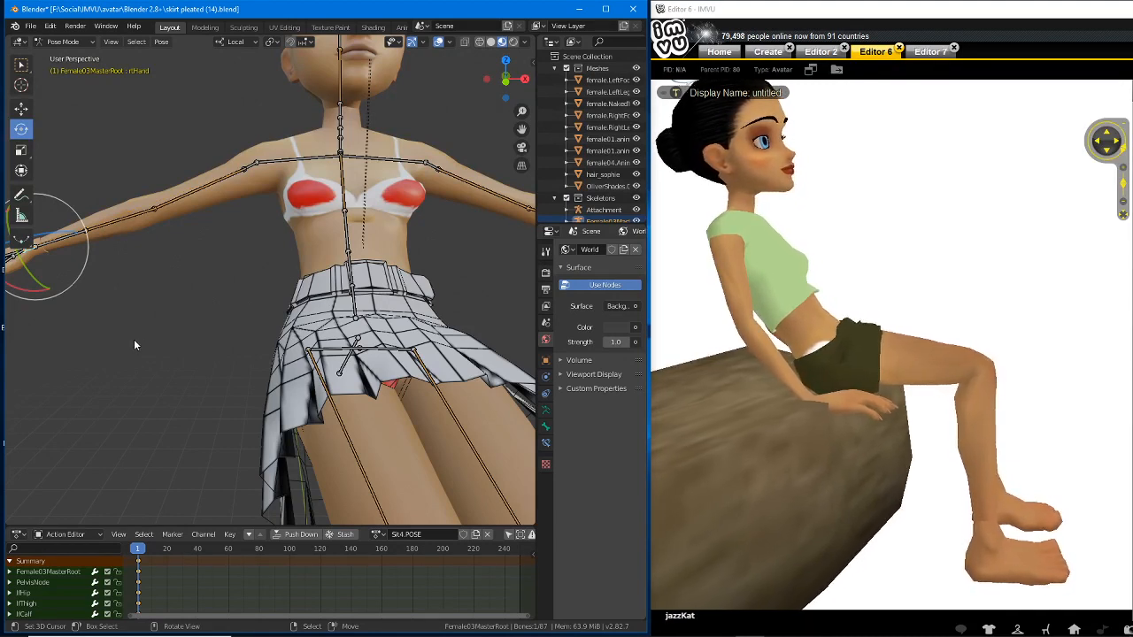
{"action": "middle_click_drag", "start_coordinate": [139, 321], "coordinate": [203, 351], "text": "shift"}
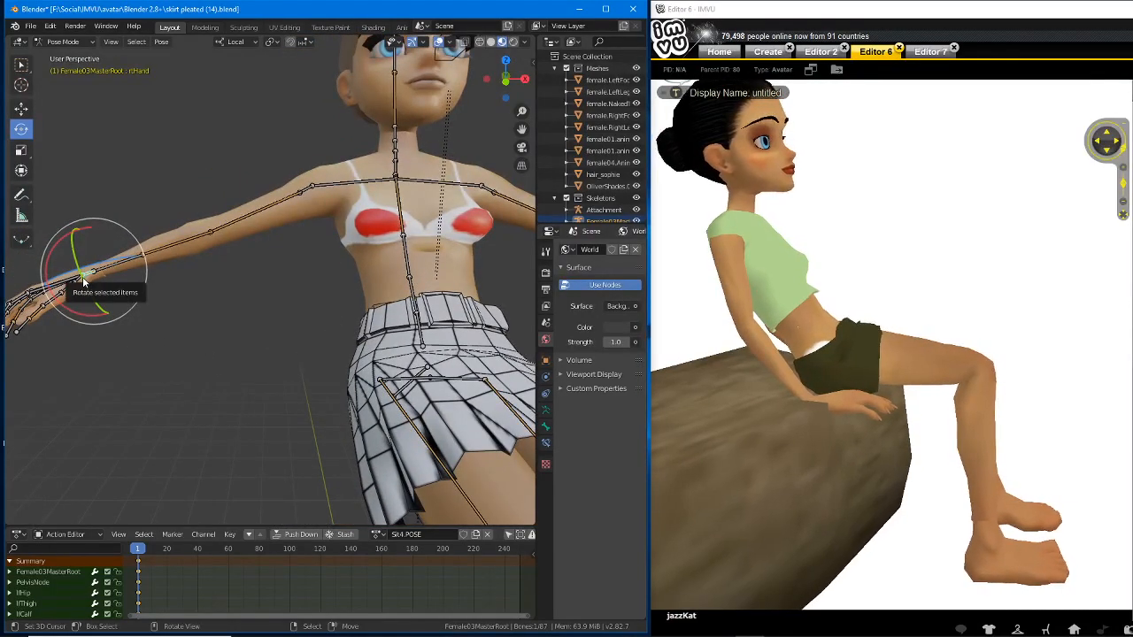
{"action": "key", "text": "g"}
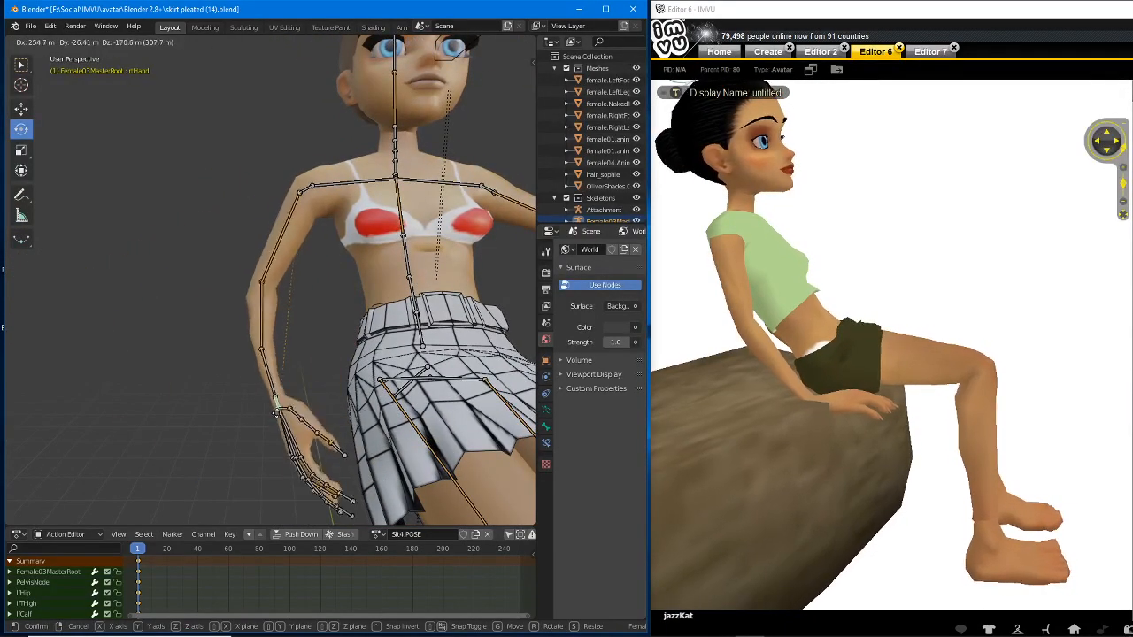
{"action": "left_click", "coordinate": [286, 420]}
- Rotate the right elbow bone -26.7° around the view axis, seen from the side, to swing the forearm forward
{"action": "middle_click_drag", "start_coordinate": [285, 420], "coordinate": [383, 406]}
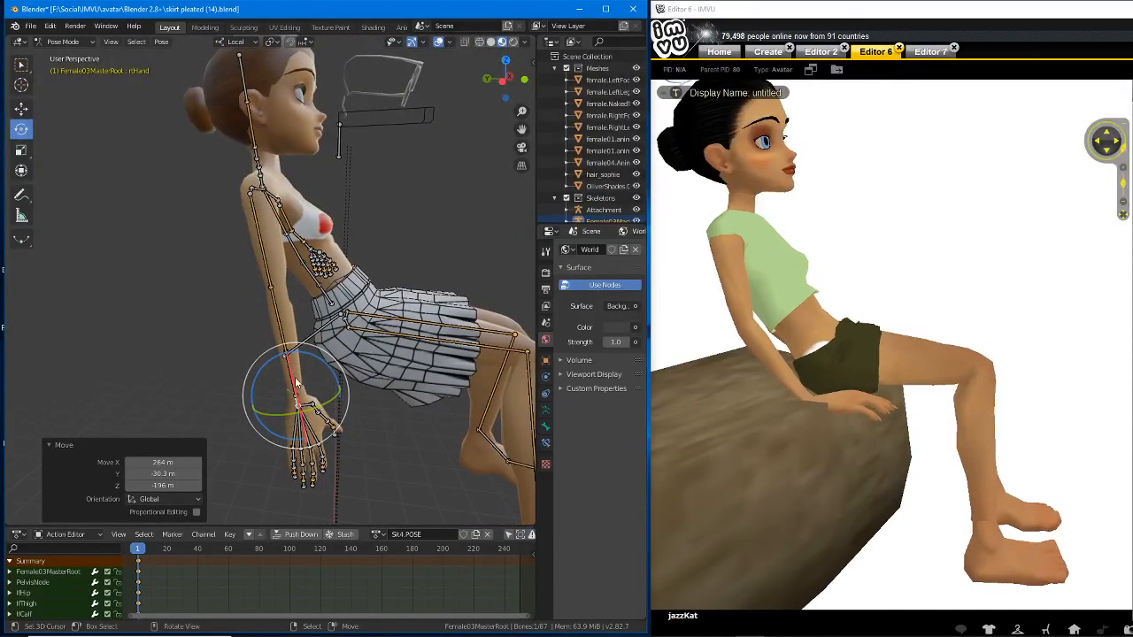
{"action": "left_click", "coordinate": [284, 335]}
{"action": "key", "text": "r"}
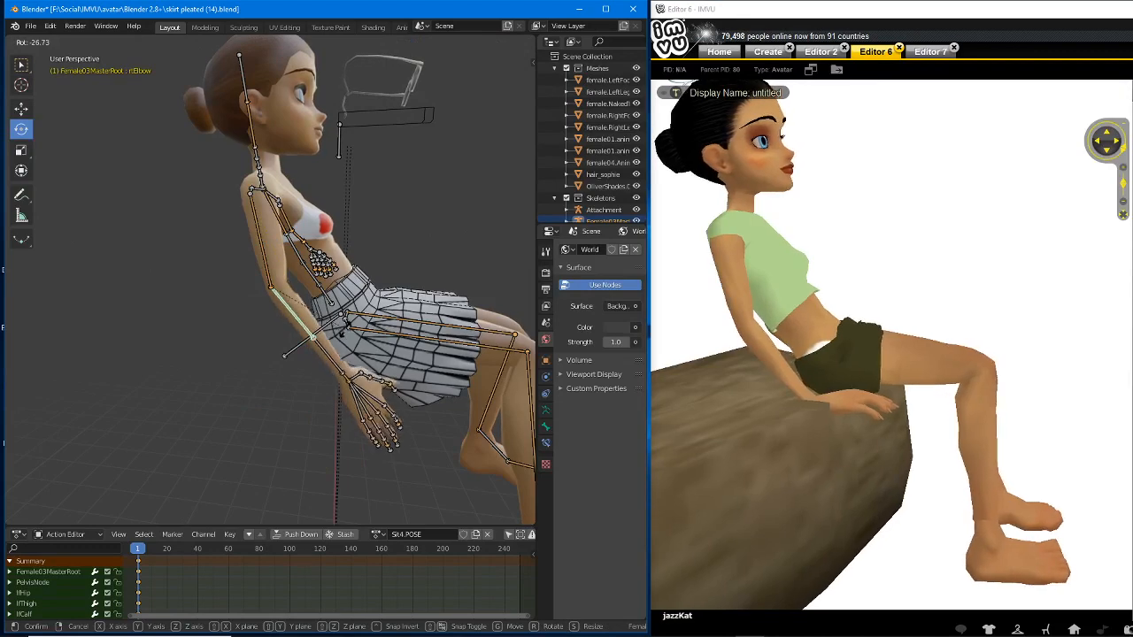
{"action": "left_click", "coordinate": [345, 335]}
- Reposition the right elbow bone in several moves, finishing with -4.32 m in X, 15.5 m in Y and 4.02 m in Z
{"action": "key", "text": "g"}
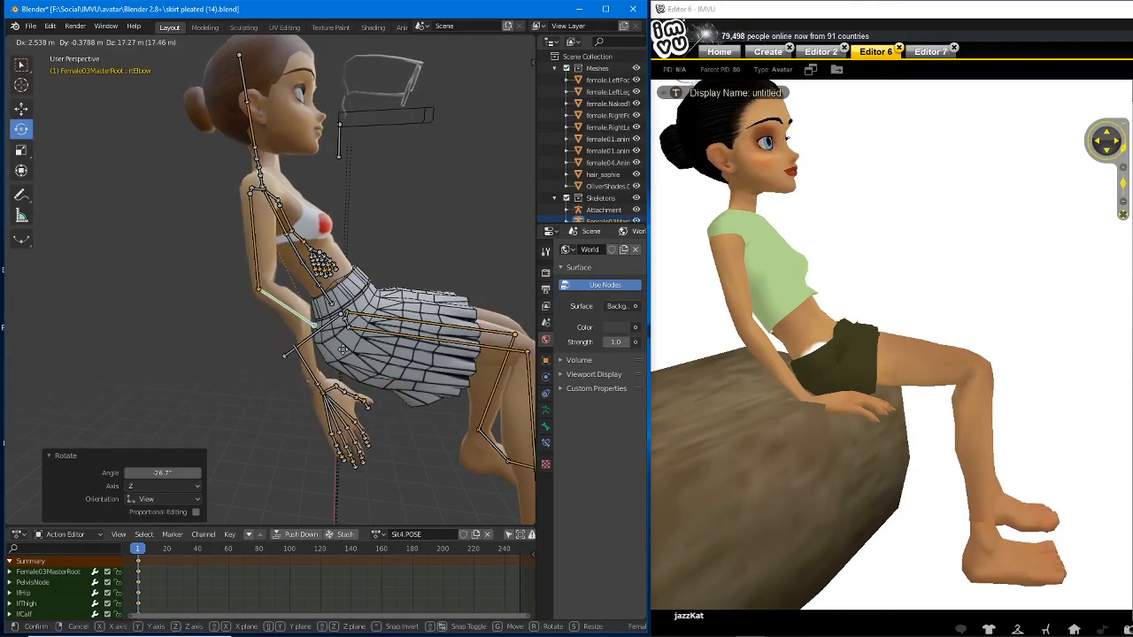
{"action": "left_click", "coordinate": [393, 358]}
{"action": "mouse_move", "coordinate": [390, 358]}
{"action": "middle_mouse_down"}
{"action": "mouse_move", "coordinate": [346, 366]}
{"action": "mouse_move", "coordinate": [302, 351]}
{"action": "mouse_move", "coordinate": [390, 337]}
{"action": "mouse_move", "coordinate": [408, 345]}
{"action": "middle_mouse_up"}
{"action": "key", "text": "g"}
{"action": "left_click", "coordinate": [313, 357]}
{"action": "key", "text": "g"}
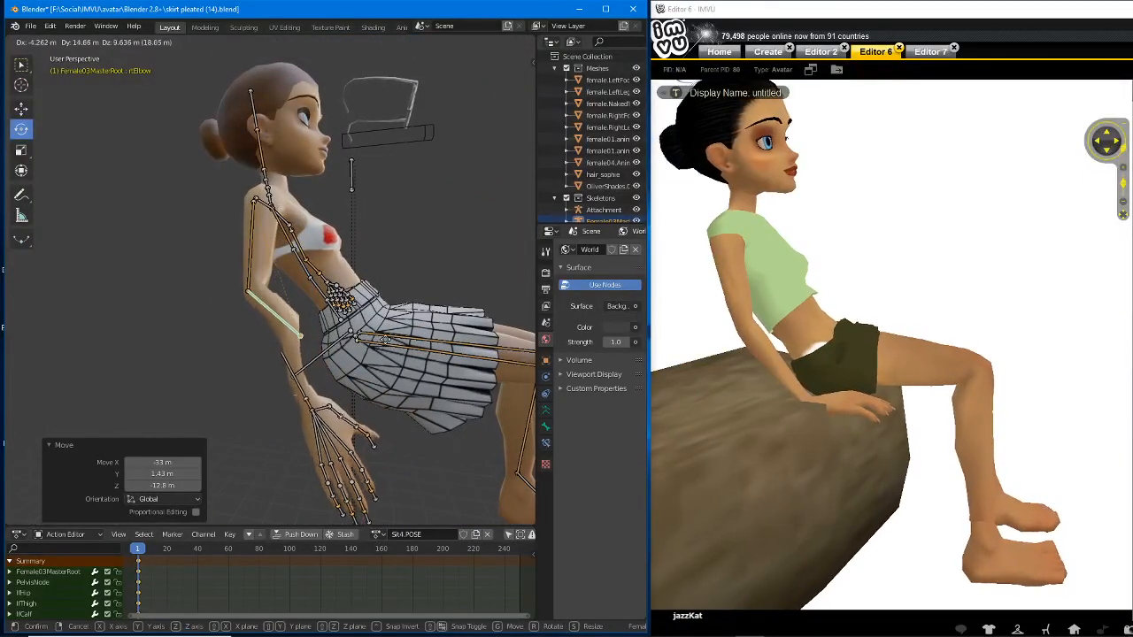
{"action": "left_click", "coordinate": [386, 360]}
- Lower the left arm beside the skirt by moving the left hand bone -231 m in X and -61.4 m in Y
{"action": "middle_click_drag", "start_coordinate": [386, 360], "coordinate": [313, 352]}
{"action": "scroll", "coordinate": [336, 355], "scroll_direction": "down", "scroll_amount": 3}
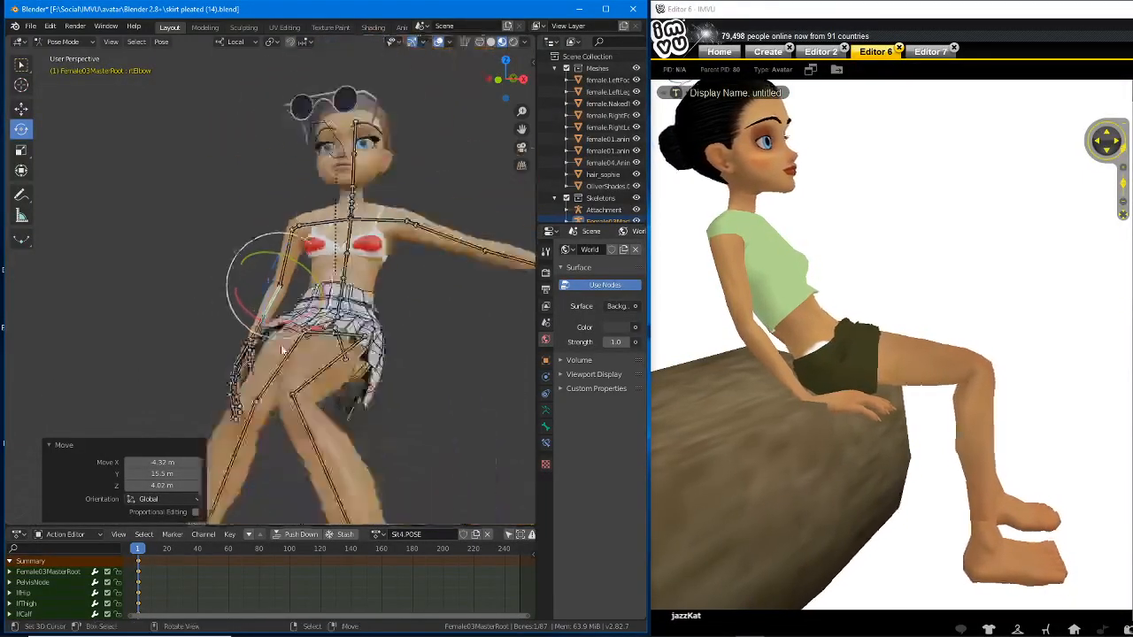
{"action": "middle_click_drag", "start_coordinate": [398, 359], "coordinate": [443, 319]}
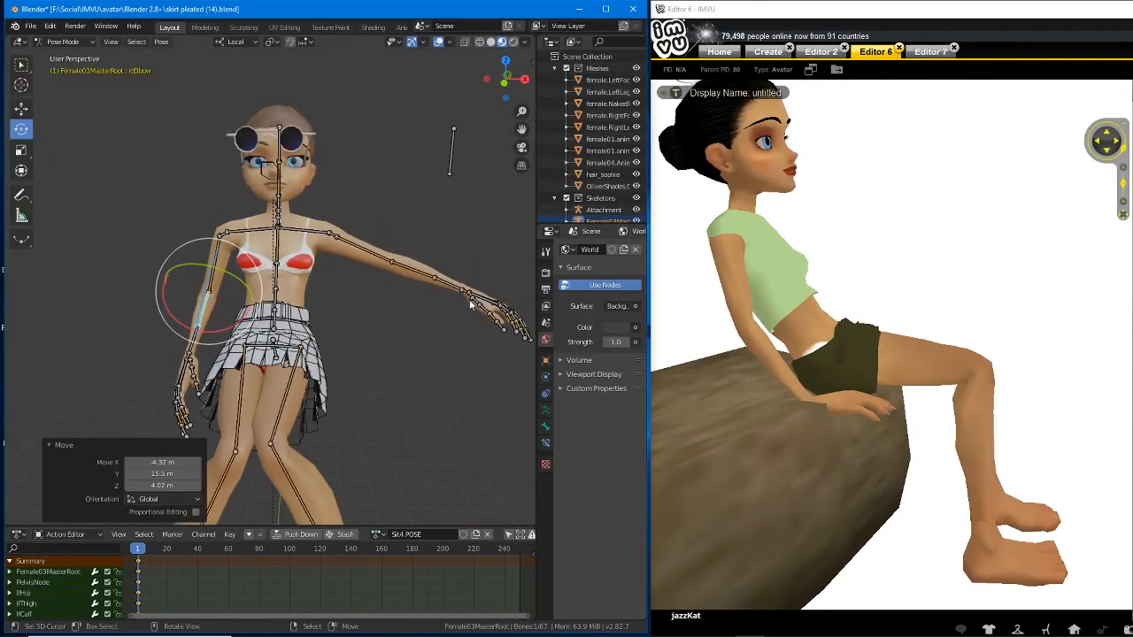
{"action": "left_click", "coordinate": [468, 295]}
{"action": "key", "text": "g"}
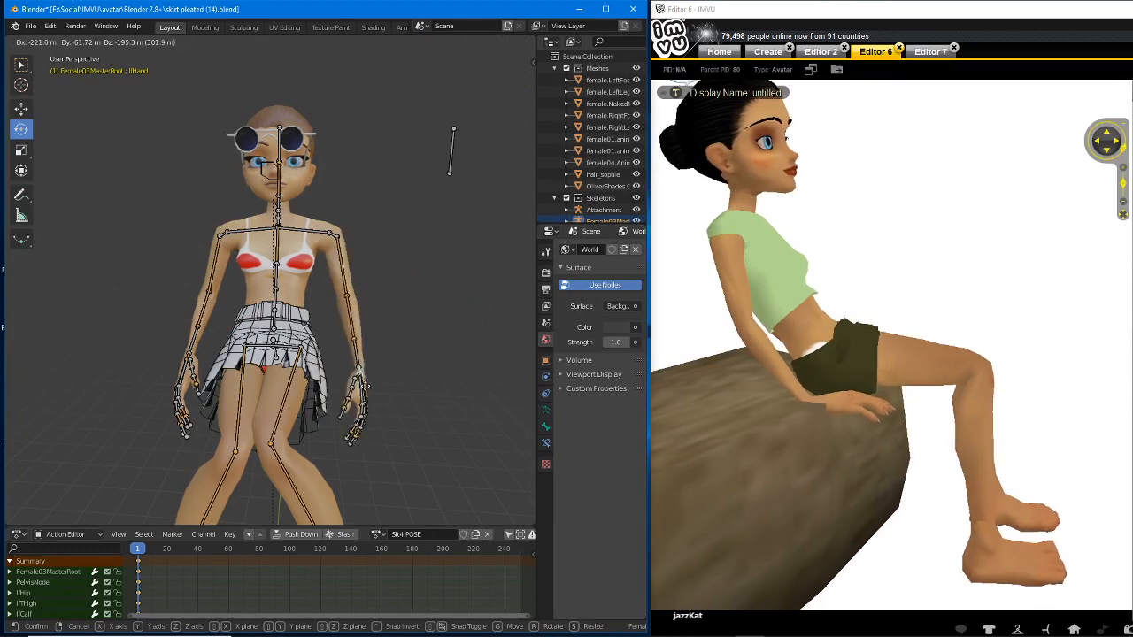
{"action": "left_click", "coordinate": [359, 384]}
- Bend the left arm by moving the left elbow bone -7.54 m in X, -28.1 m in Y and 16.1 m in Z
{"action": "middle_click_drag", "start_coordinate": [404, 392], "coordinate": [282, 379]}
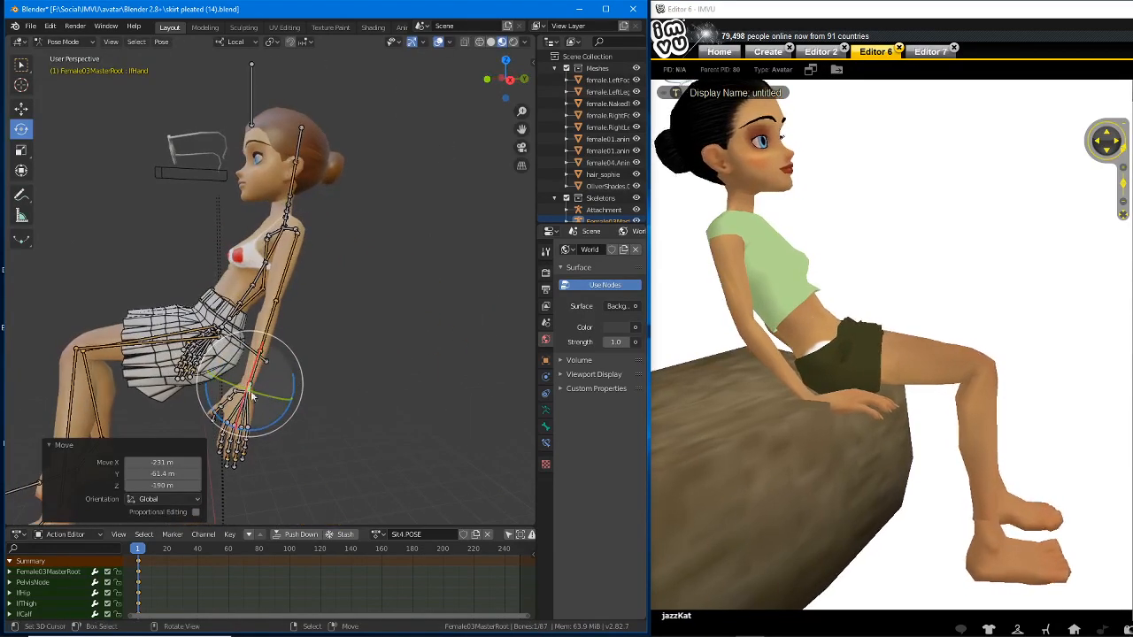
{"action": "key", "text": "g"}
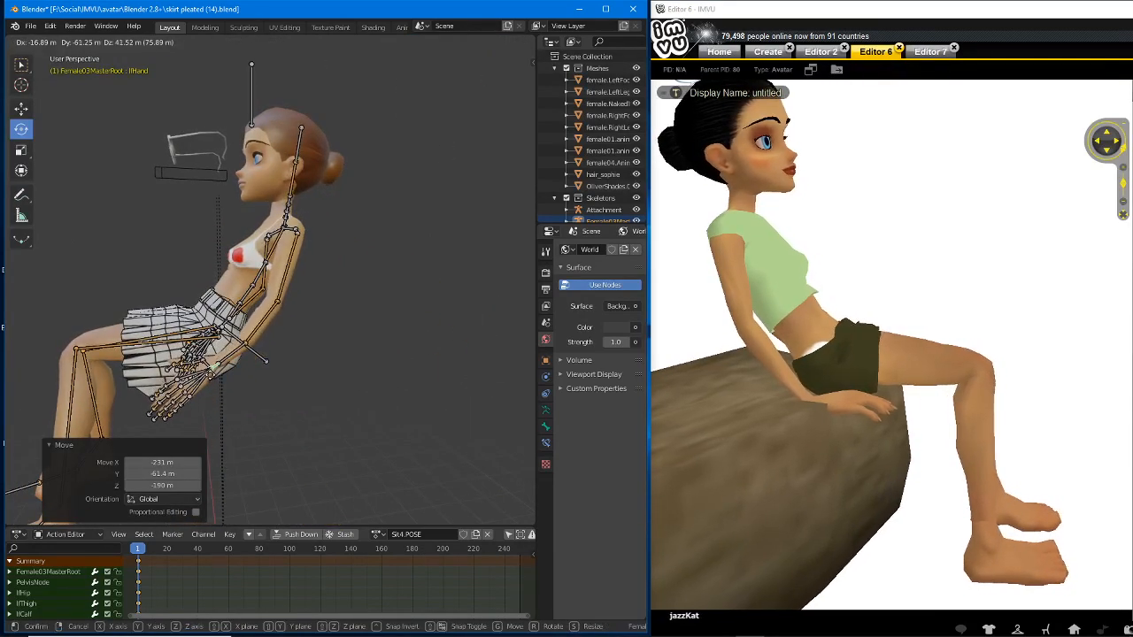
{"action": "key", "text": "Escape"}
{"action": "left_click", "coordinate": [278, 398]}
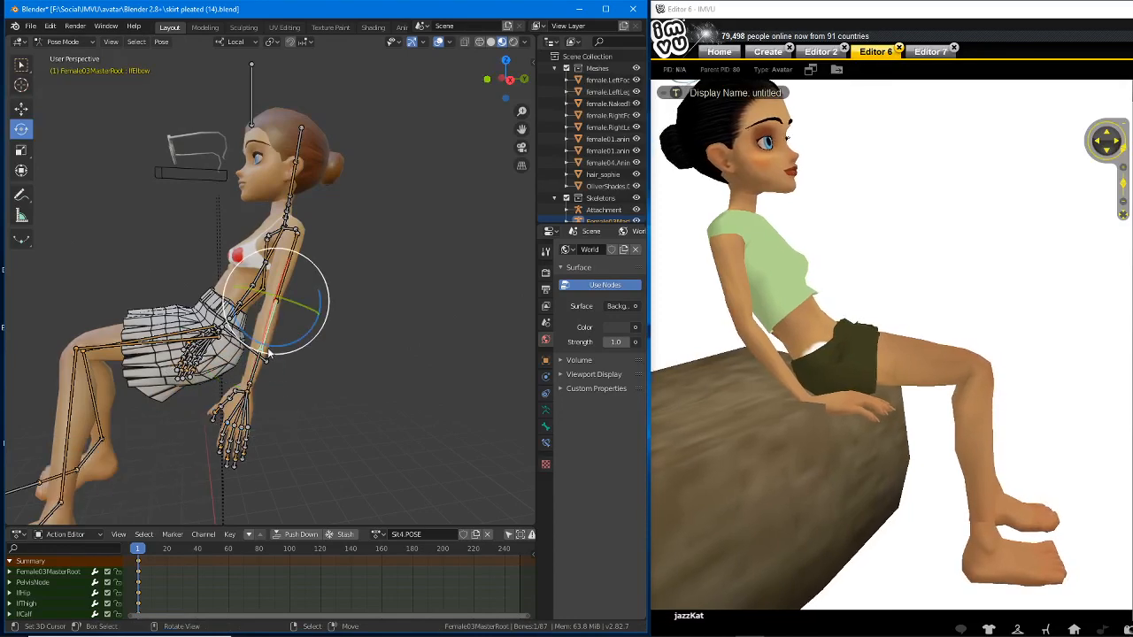
{"action": "key", "text": "g"}
{"action": "left_click", "coordinate": [261, 389]}
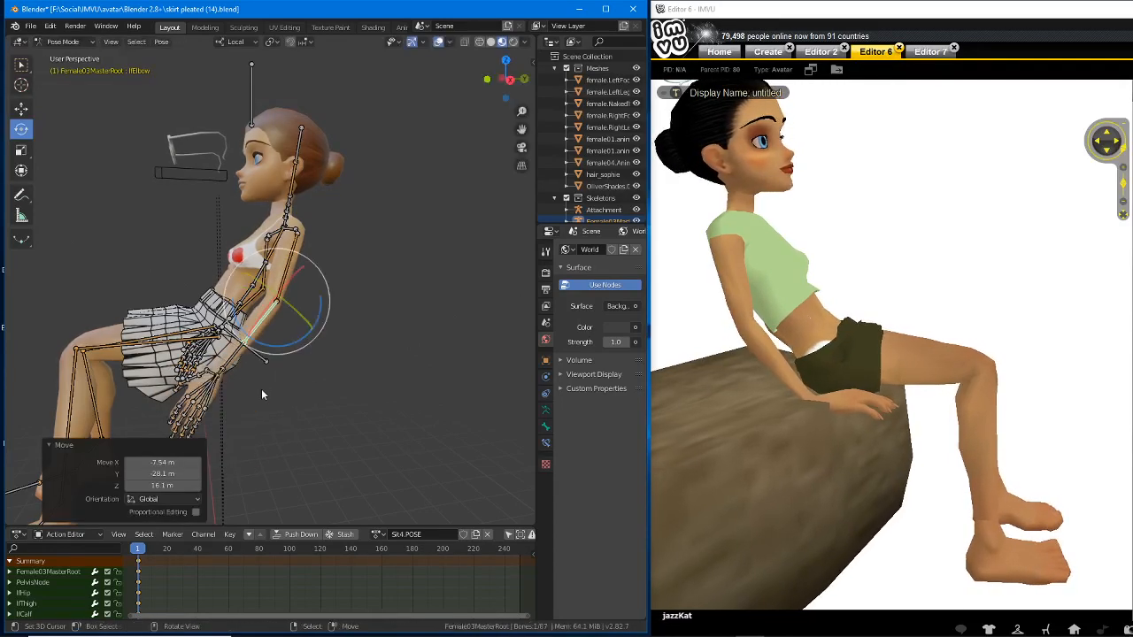
- Turn the IMVU avatar to the front for reference, and in Blender rotate the left bicep about 10° and the left elbow about -12°
{"action": "left_click_drag", "start_coordinate": [860, 434], "coordinate": [755, 470]}
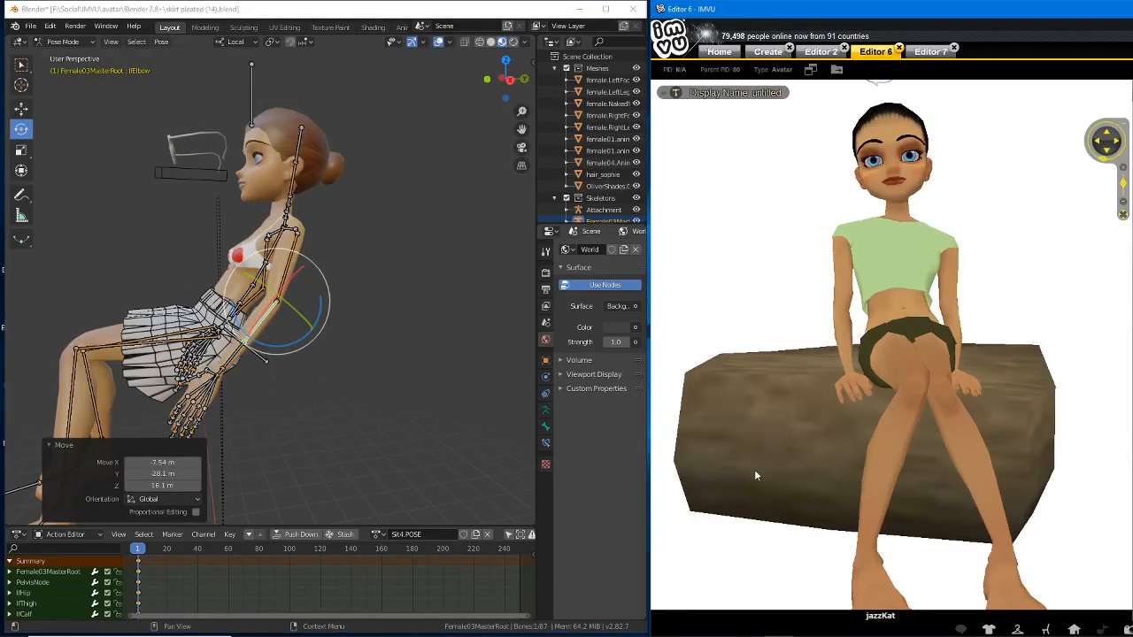
{"action": "middle_click_drag", "start_coordinate": [301, 283], "coordinate": [358, 280]}
{"action": "left_click", "coordinate": [358, 280]}
{"action": "key", "text": "r"}
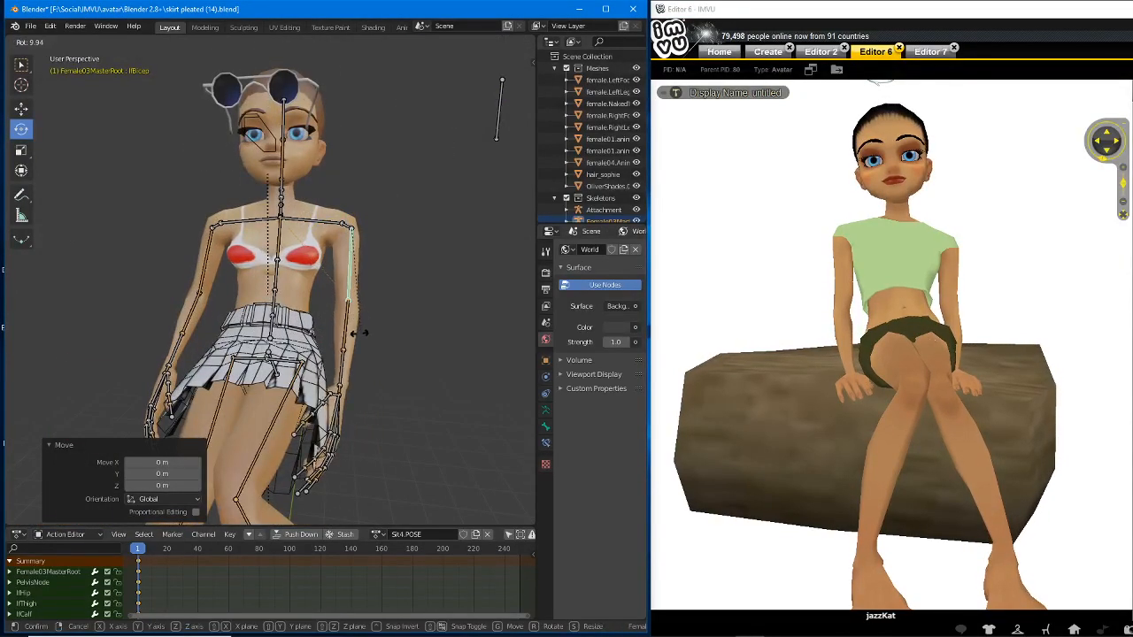
{"action": "left_click", "coordinate": [349, 338]}
{"action": "left_click", "coordinate": [356, 367]}
{"action": "key", "text": "r"}
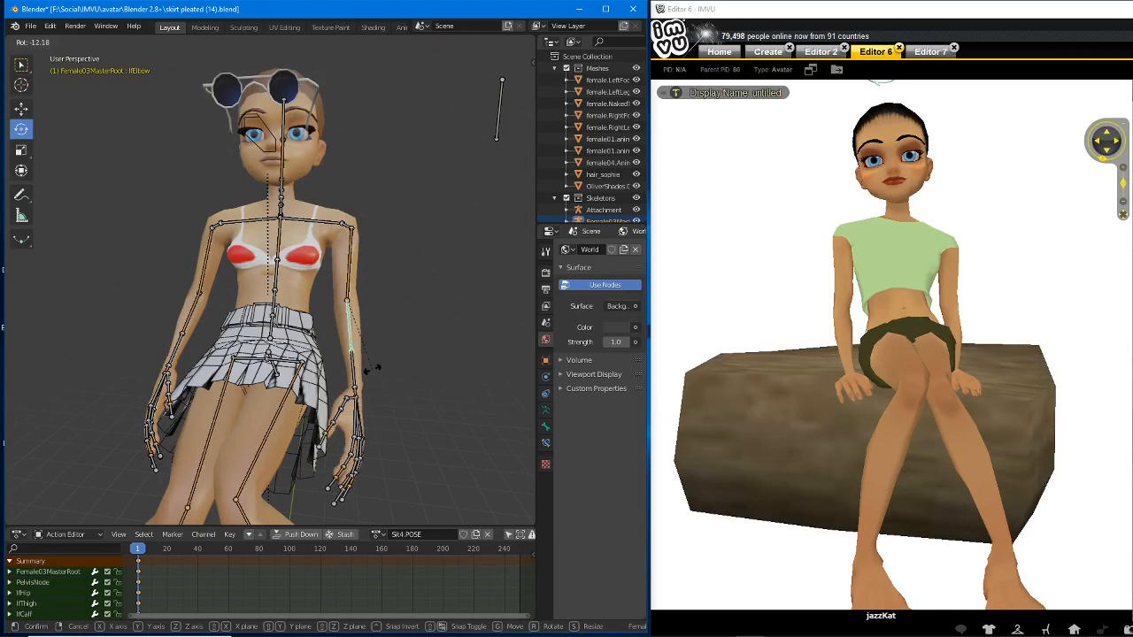
{"action": "left_click", "coordinate": [209, 274]}
- Rotate the right bicep bone about -9° and the right elbow bone about 10° in the front view to match the left arm
{"action": "right_click", "coordinate": [209, 287]}
{"action": "middle_click_drag", "start_coordinate": [209, 287], "coordinate": [264, 292]}
{"action": "key", "text": "r"}
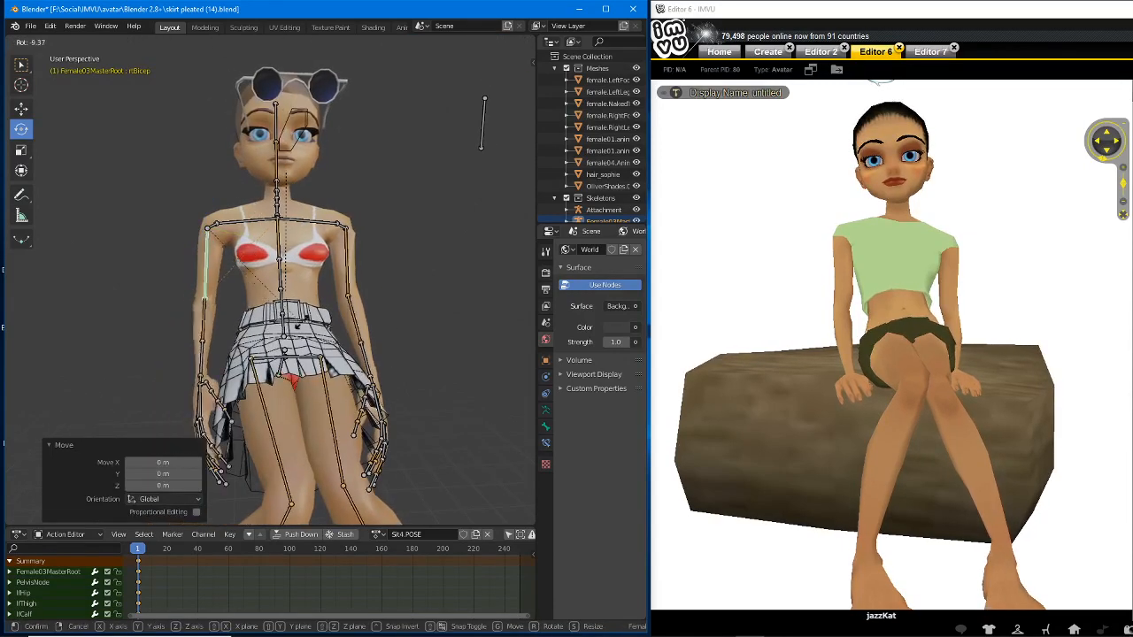
{"action": "left_click", "coordinate": [238, 323]}
{"action": "left_click", "coordinate": [211, 325]}
{"action": "key", "text": "r"}
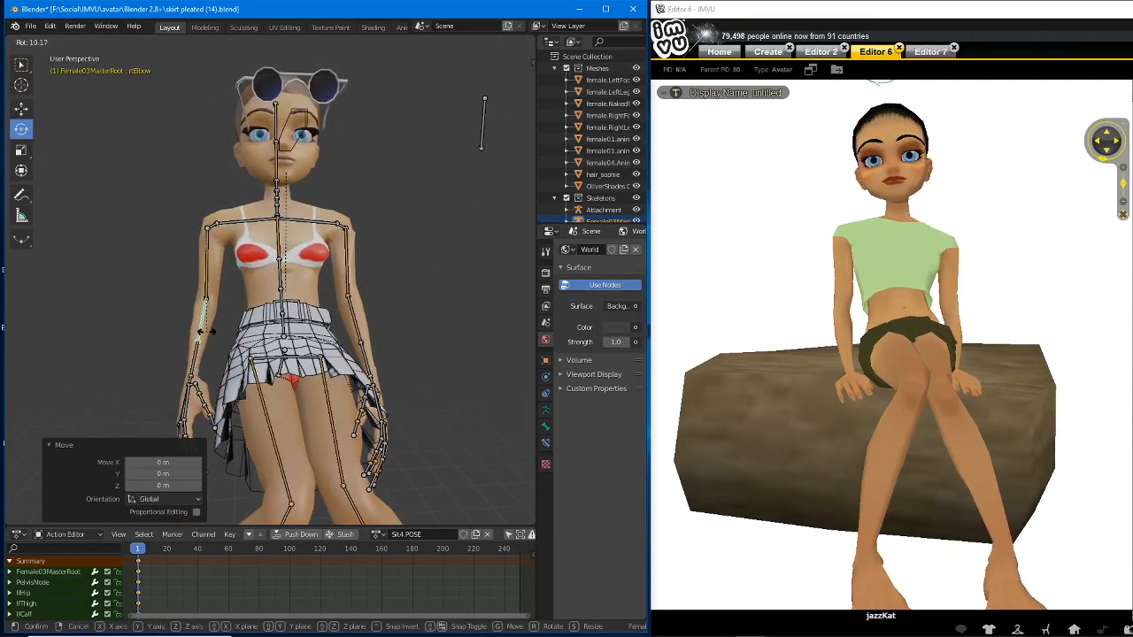
{"action": "left_click", "coordinate": [235, 320]}
- Rotate the left elbow bone 4.8° around its local Z axis, seen from the side
{"action": "middle_click_drag", "start_coordinate": [236, 321], "coordinate": [383, 354]}
{"action": "middle_click_drag", "start_coordinate": [354, 406], "coordinate": [326, 361]}
{"action": "left_click", "coordinate": [271, 346]}
{"action": "left_click_drag", "start_coordinate": [284, 352], "coordinate": [289, 358]}
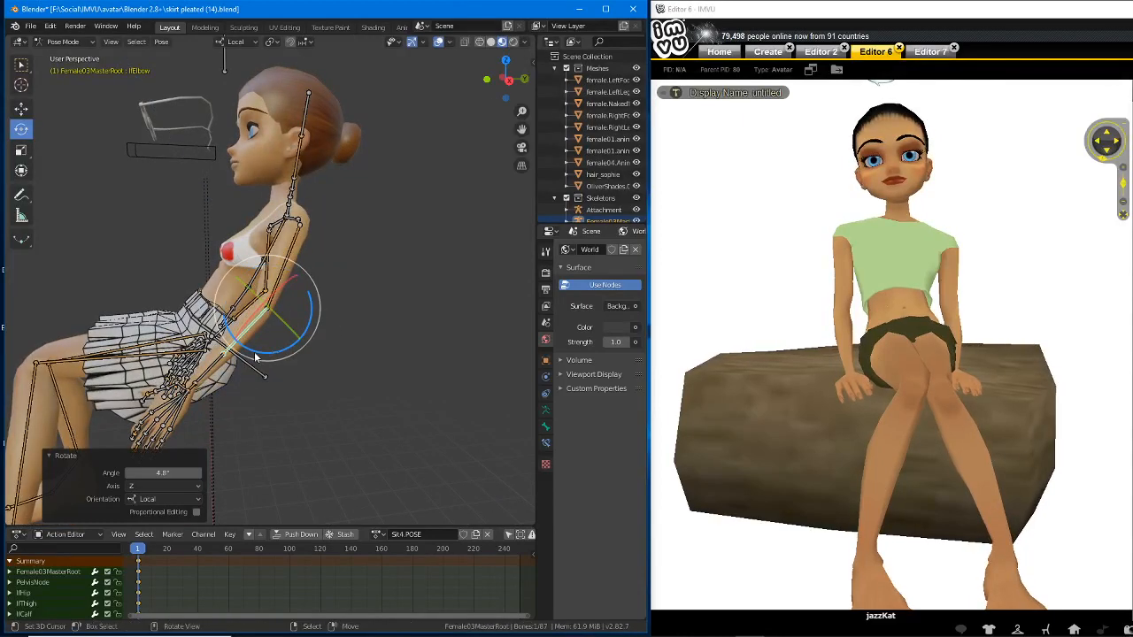
- Examine the seated pose from several angles, checking the right arm bones and the left thigh bone
{"action": "middle_click_drag", "start_coordinate": [289, 358], "coordinate": [407, 347]}
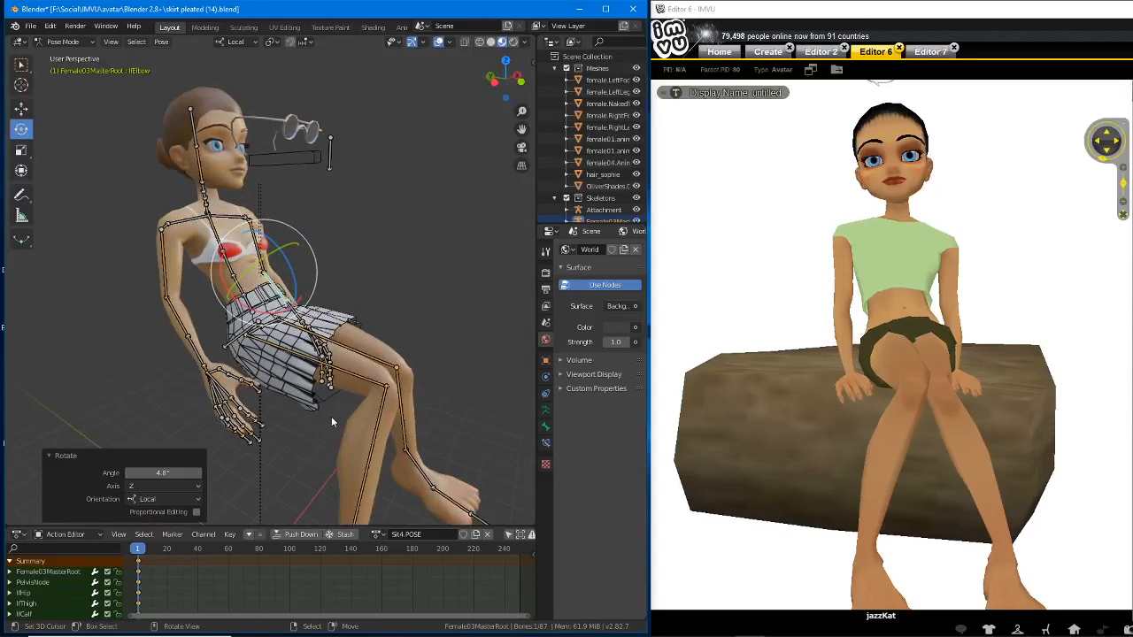
{"action": "middle_click_drag", "start_coordinate": [331, 416], "coordinate": [366, 360]}
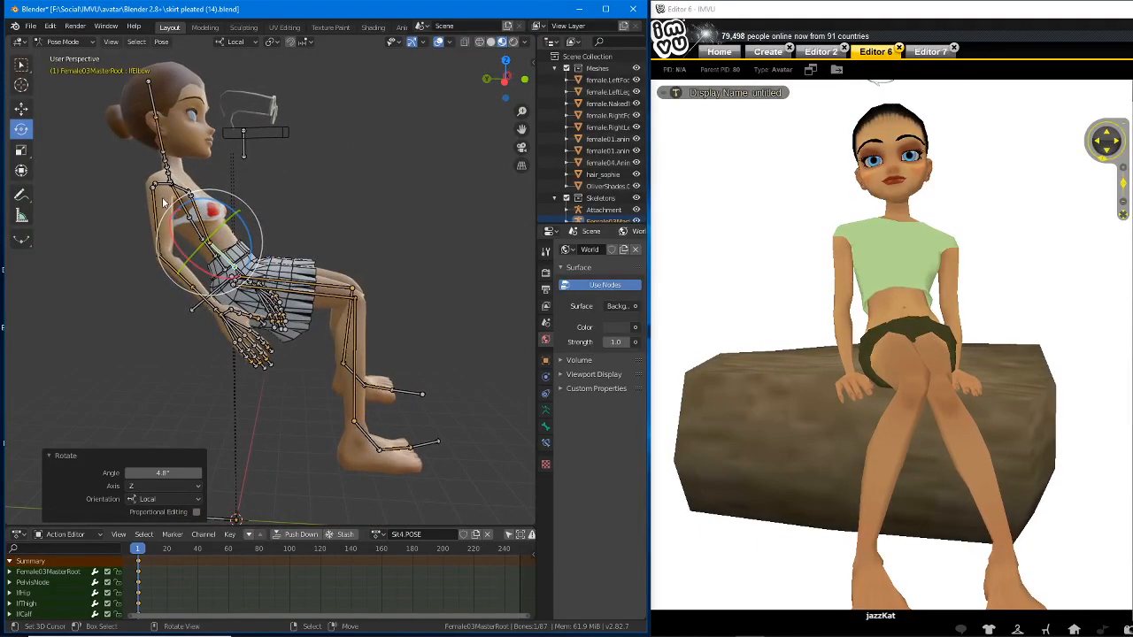
{"action": "right_click", "coordinate": [155, 207]}
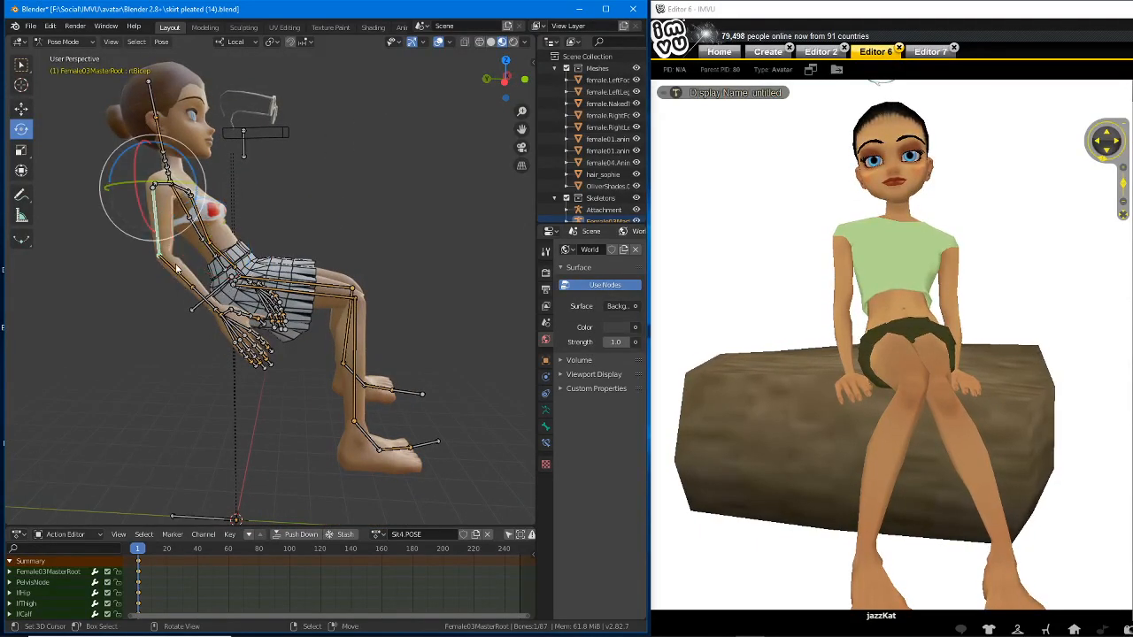
{"action": "right_click", "coordinate": [186, 286]}
{"action": "right_click", "coordinate": [219, 314]}
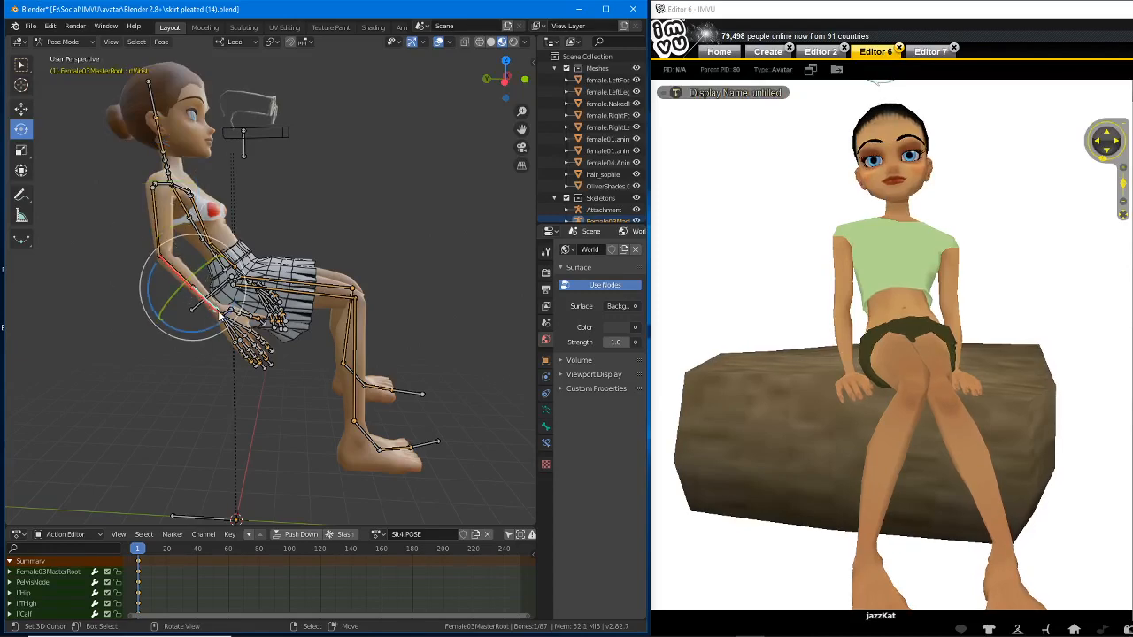
{"action": "right_click", "coordinate": [269, 288]}
{"action": "right_click", "coordinate": [310, 285]}
{"action": "right_click", "coordinate": [312, 282]}
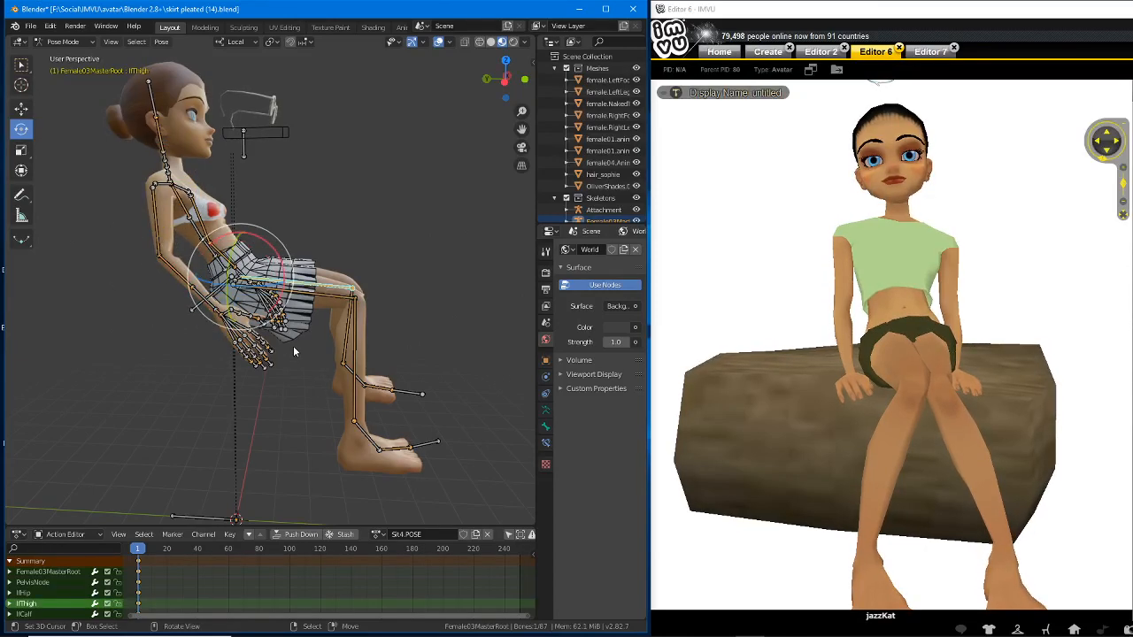
{"action": "middle_click_drag", "start_coordinate": [285, 330], "coordinate": [164, 229]}
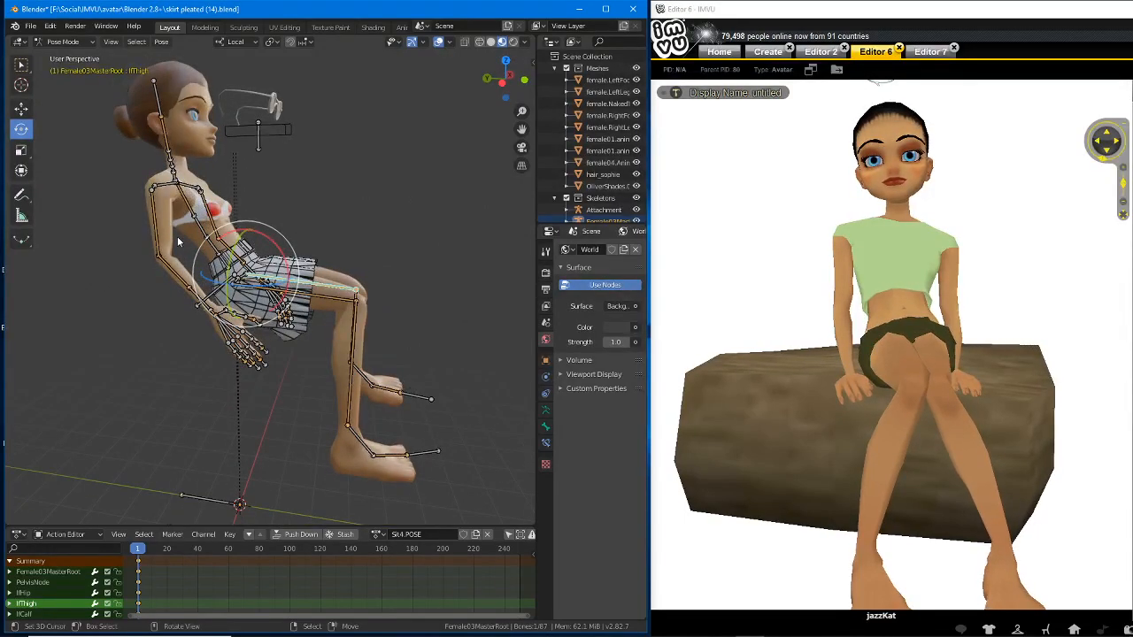
{"action": "middle_click_drag", "start_coordinate": [411, 332], "coordinate": [304, 447]}
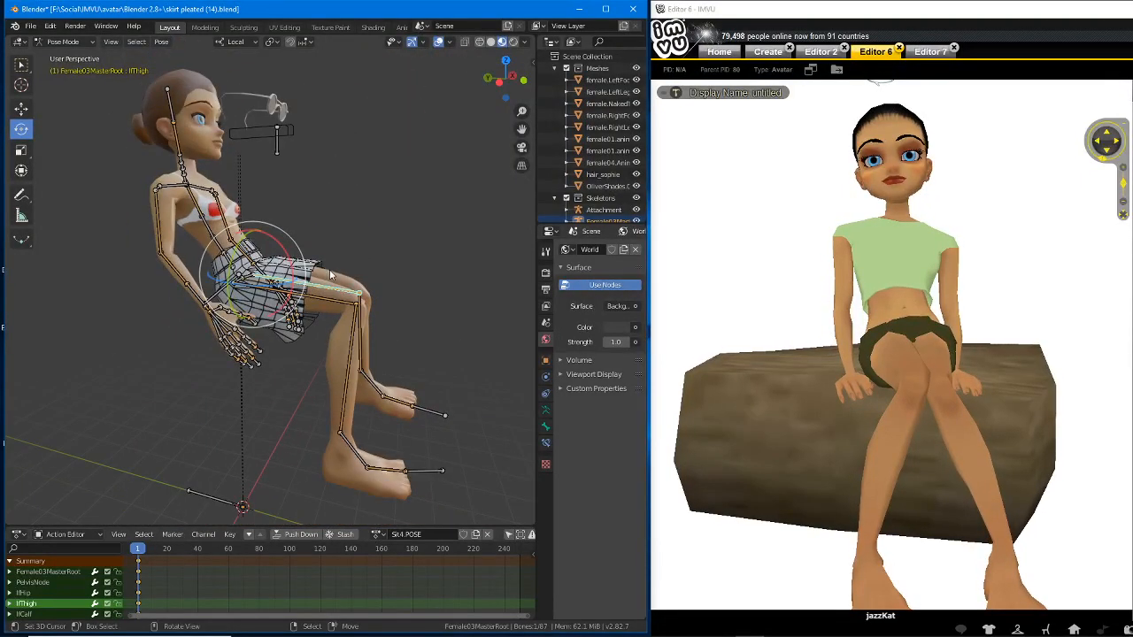
- Select all bones of the skeleton and insert a LocRot keyframe for the pose at frame 1
{"action": "key", "text": "a"}
{"action": "key", "text": "i"}
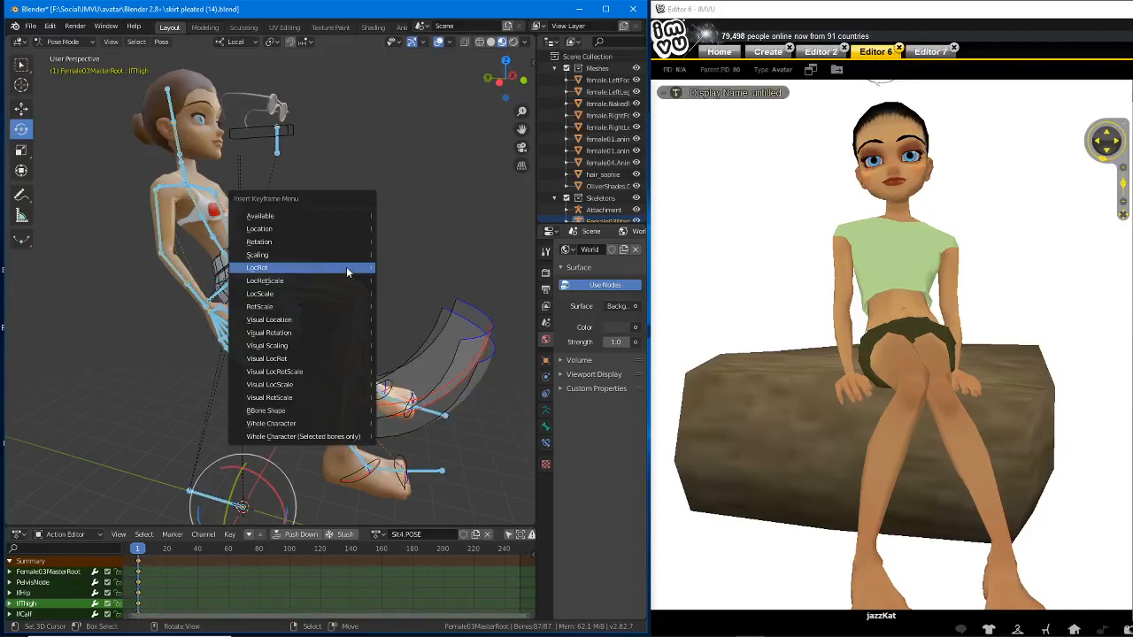
{"action": "left_click", "coordinate": [278, 267]}
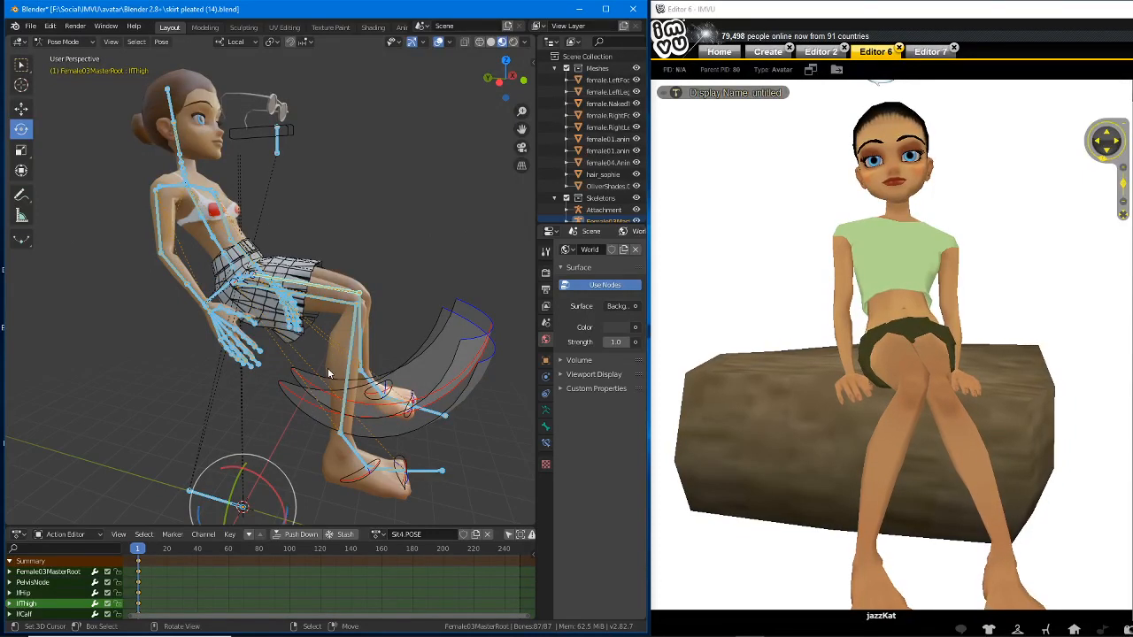
- Preview the skirt on the skeleton in the T.POSE and Sit3.POSE actions, finishing with Sit4.POSE active
{"action": "left_click", "coordinate": [380, 536]}
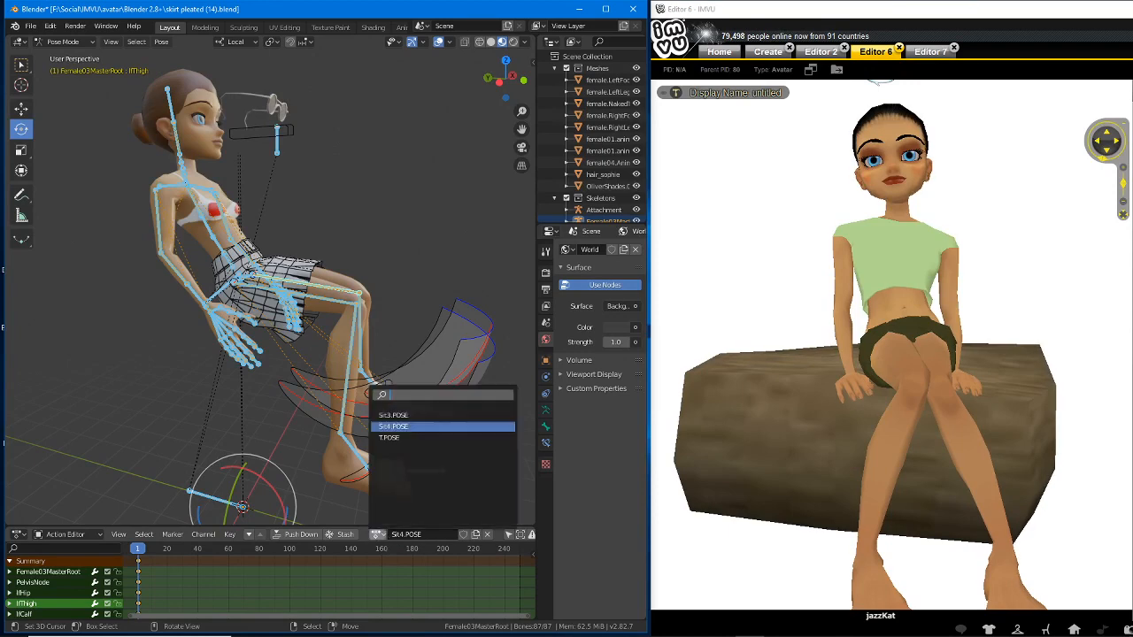
{"action": "left_click", "coordinate": [395, 439]}
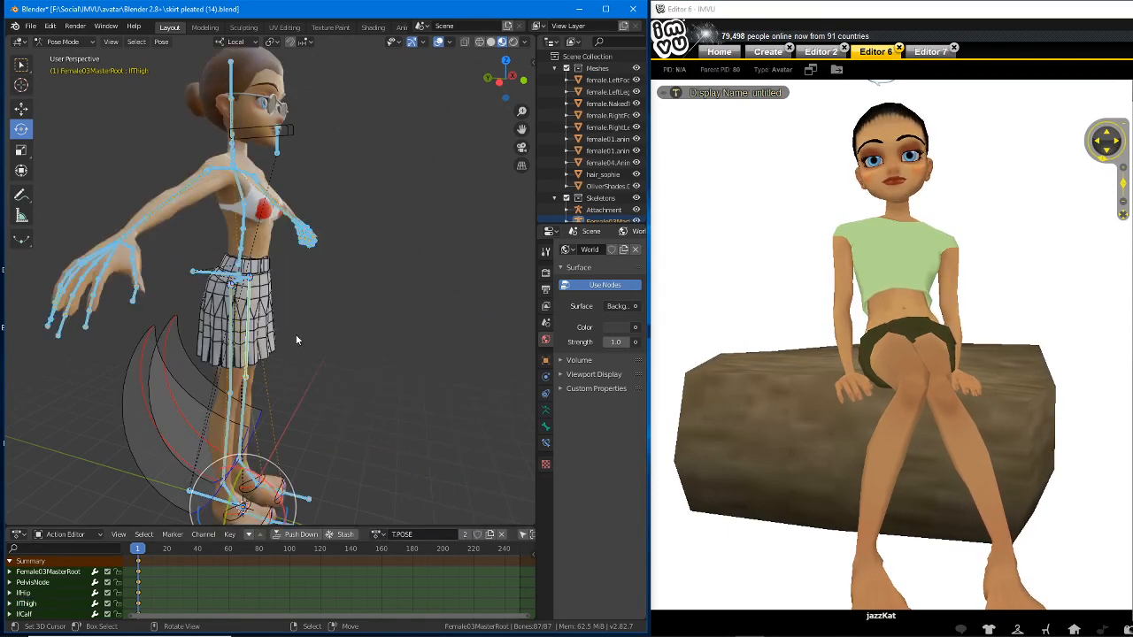
{"action": "middle_click_drag", "start_coordinate": [296, 334], "coordinate": [235, 333]}
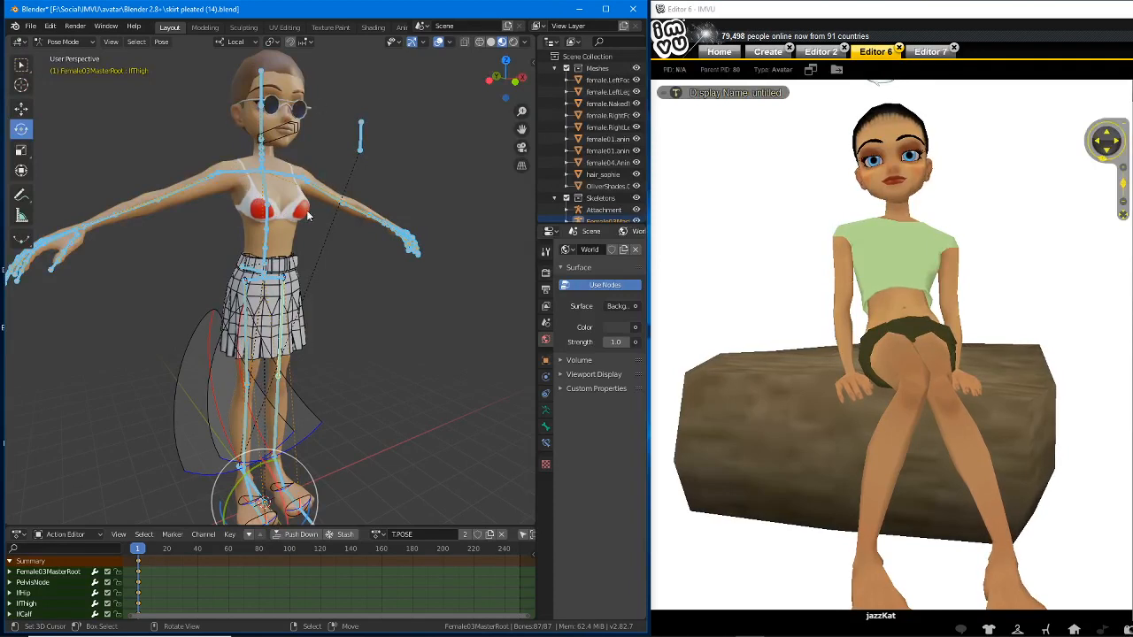
{"action": "left_click", "coordinate": [379, 535]}
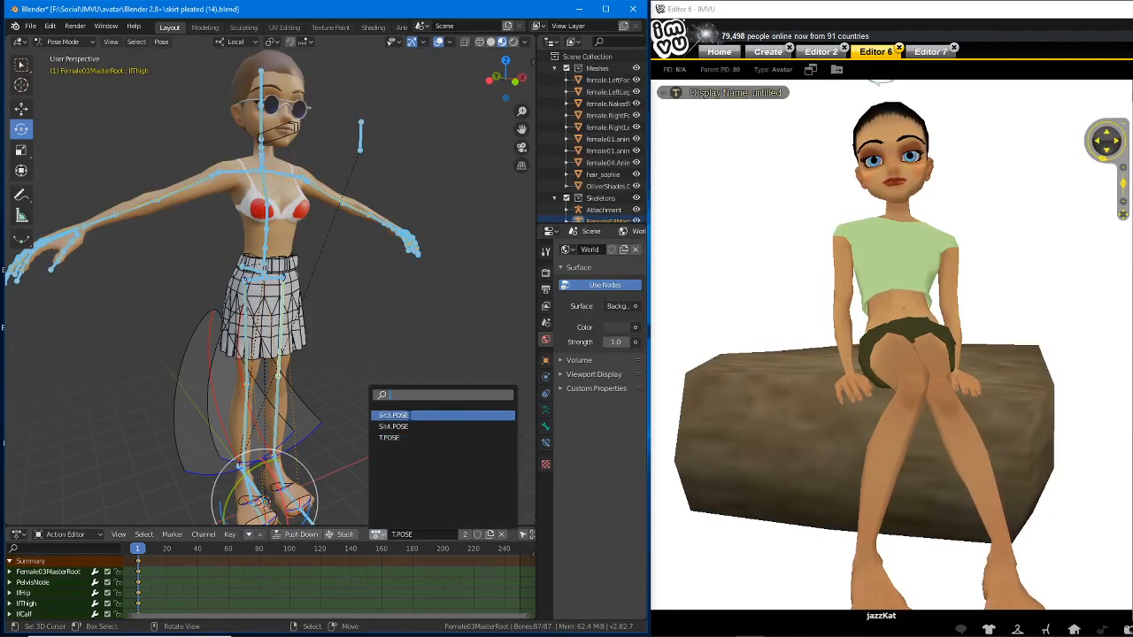
{"action": "left_click", "coordinate": [407, 416]}
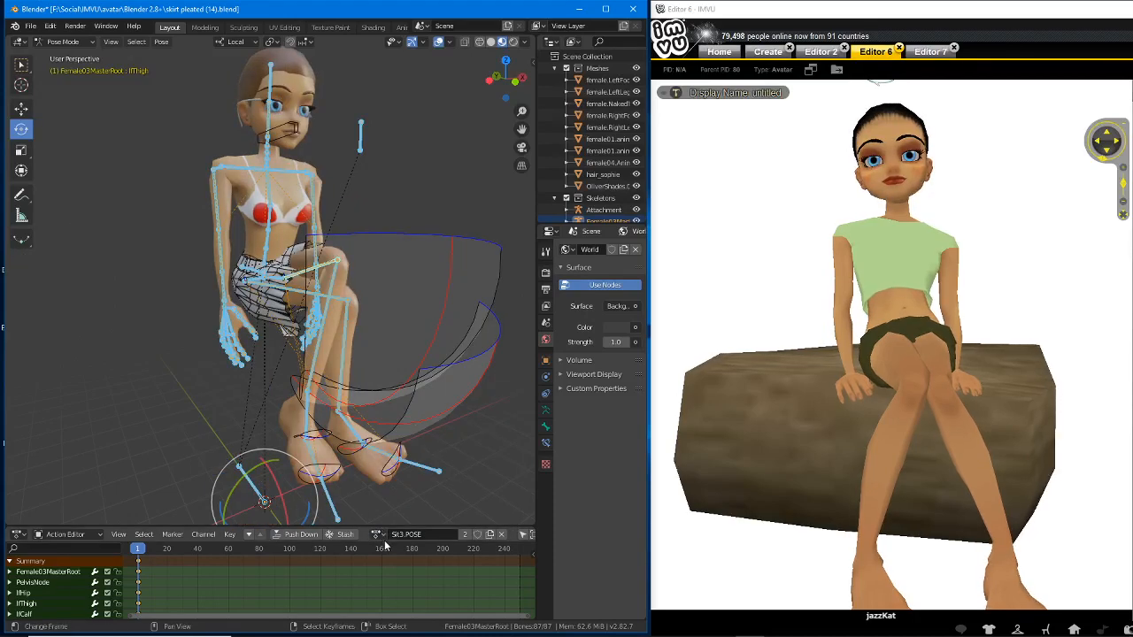
{"action": "left_click", "coordinate": [378, 534]}
{"action": "left_click", "coordinate": [394, 427]}
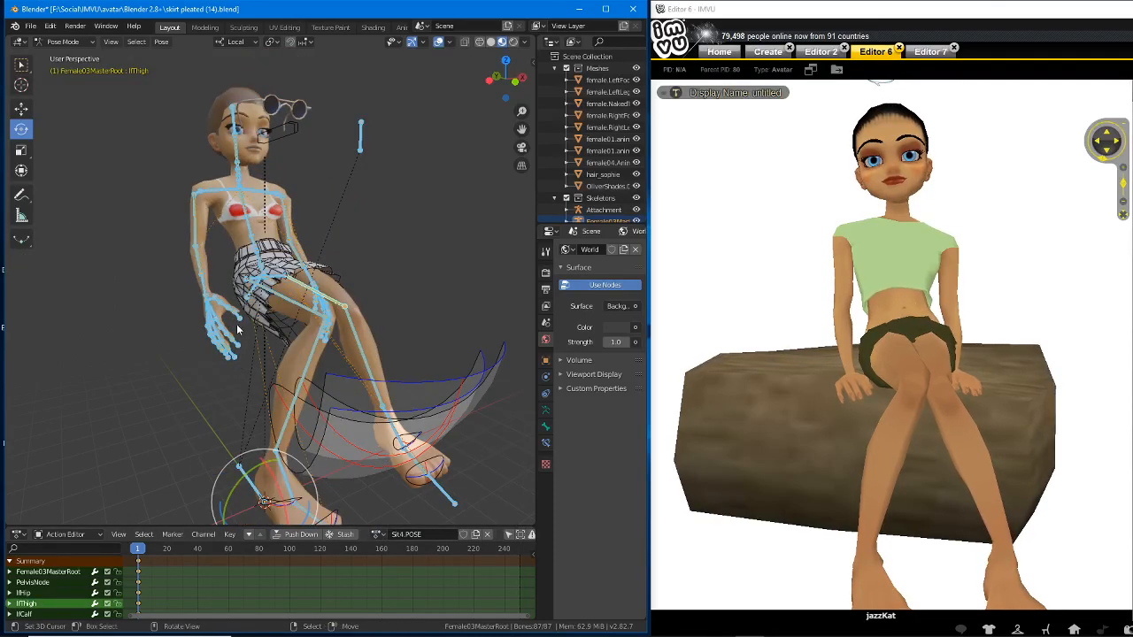
- Compare the skirt and Sit4.POSE from the side with the IMVU avatar's seated pose on the log
{"action": "middle_click_drag", "start_coordinate": [237, 329], "coordinate": [317, 326]}
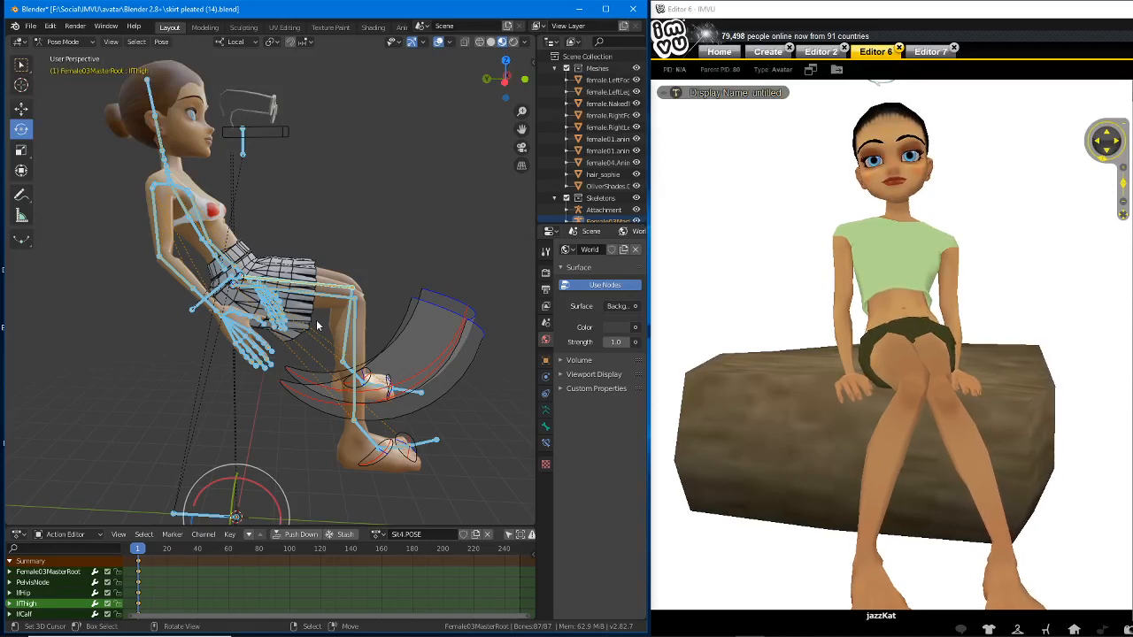
{"action": "middle_click_drag", "start_coordinate": [316, 320], "coordinate": [301, 341]}
{"action": "scroll", "coordinate": [294, 333], "scroll_direction": "up", "scroll_amount": 3}
{"action": "scroll", "coordinate": [295, 333], "scroll_direction": "up", "scroll_amount": 2}
{"action": "left_click_drag", "start_coordinate": [877, 405], "coordinate": [850, 385]}
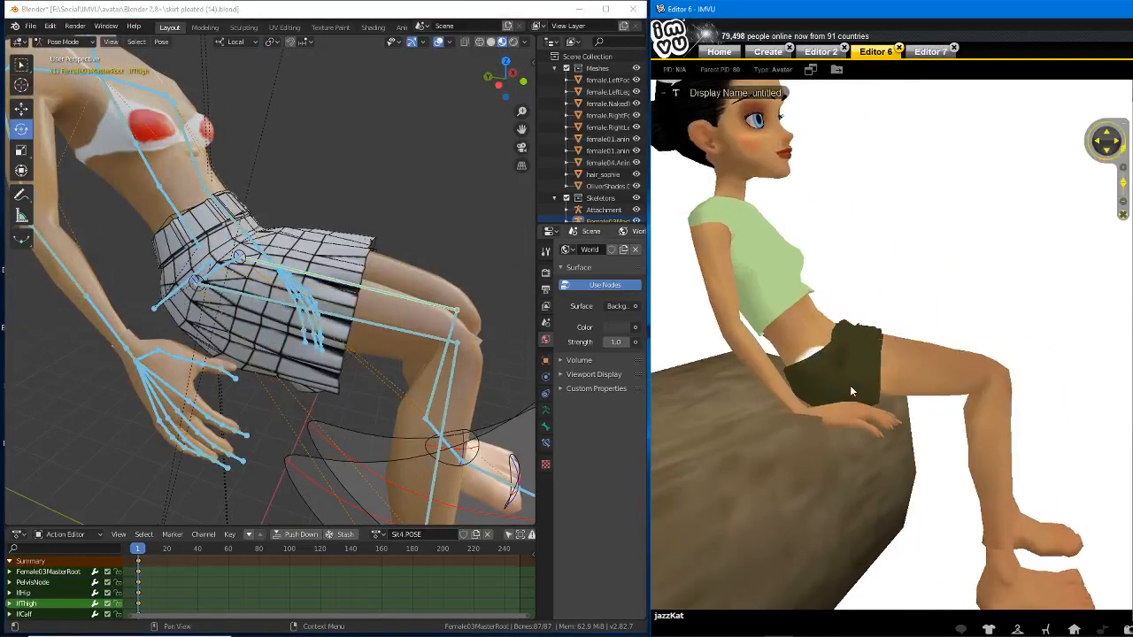
{"action": "left_click_drag", "start_coordinate": [960, 19], "coordinate": [653, 7]}
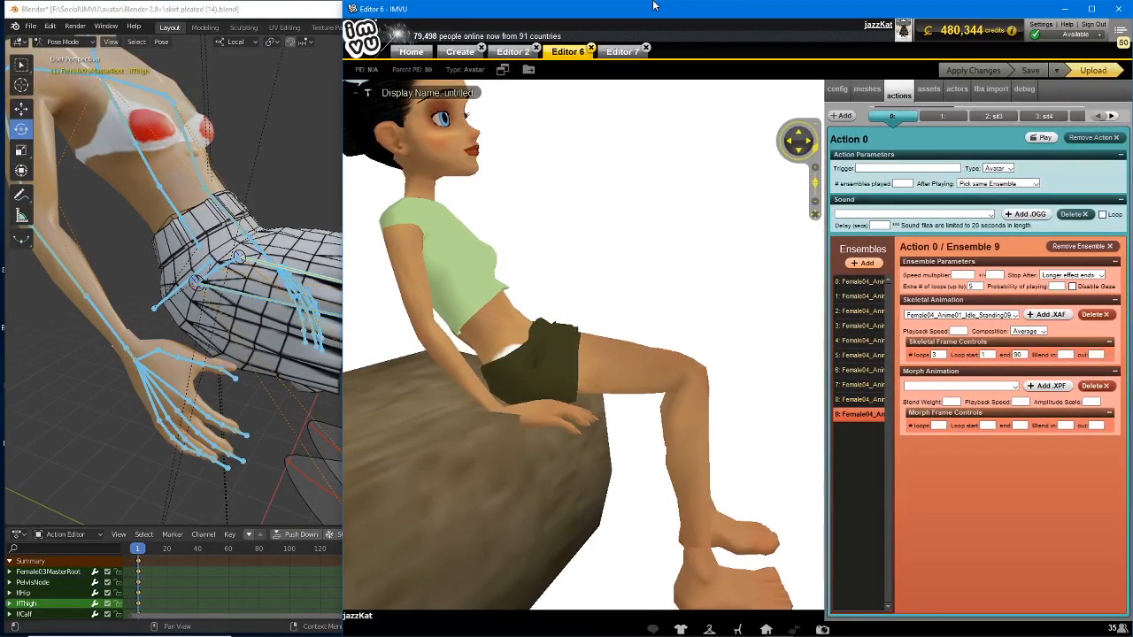
- Return to Blender and assign the Sit3.POSE action to the skeleton
{"action": "left_click", "coordinate": [307, 274]}
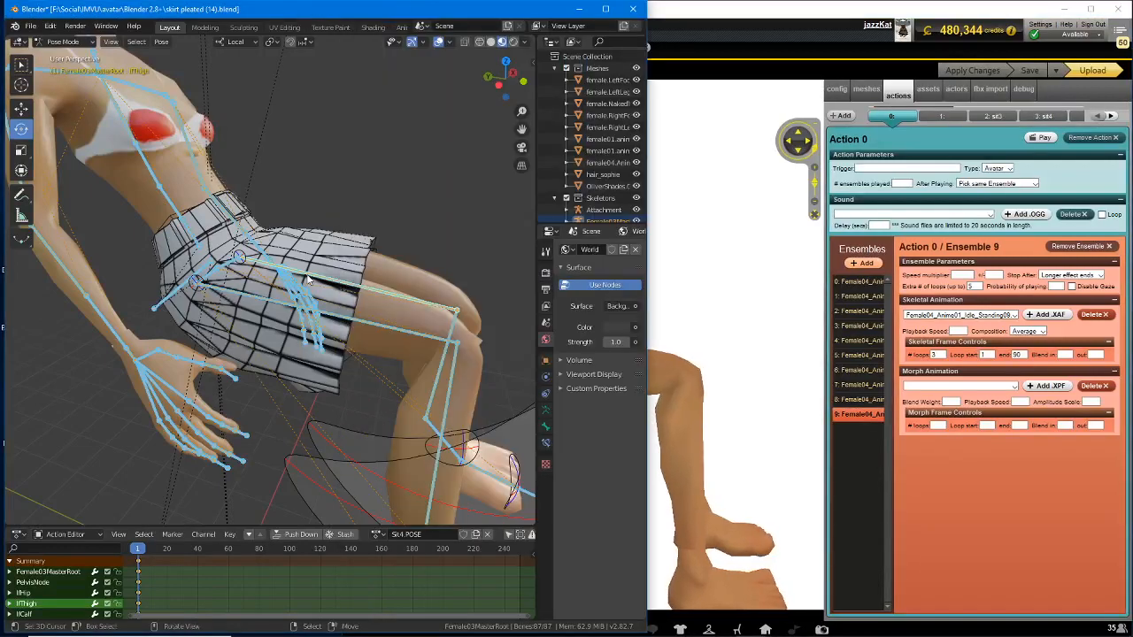
{"action": "left_click", "coordinate": [376, 535]}
{"action": "left_click", "coordinate": [394, 422]}
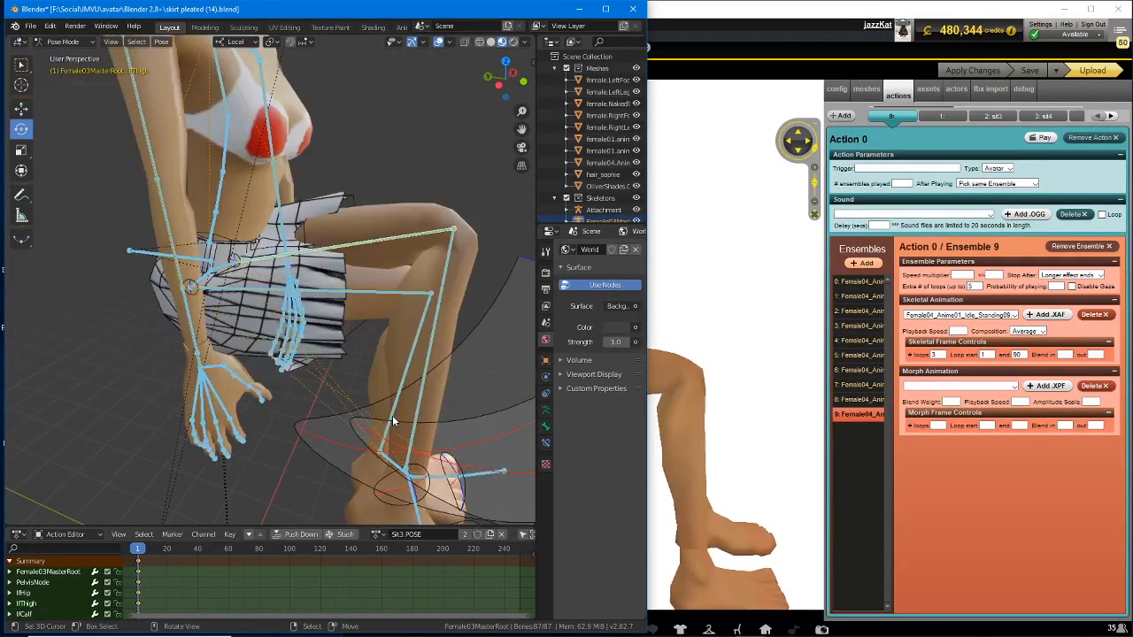
- Exclude the Skeletons collection from the view layer to get a clear close view of the skirt's left hip
{"action": "middle_click_drag", "start_coordinate": [244, 337], "coordinate": [399, 345]}
{"action": "scroll", "coordinate": [310, 353], "scroll_direction": "up", "scroll_amount": 5}
{"action": "middle_click_drag", "start_coordinate": [310, 353], "coordinate": [298, 350]}
{"action": "scroll", "coordinate": [292, 358], "scroll_direction": "up", "scroll_amount": 3}
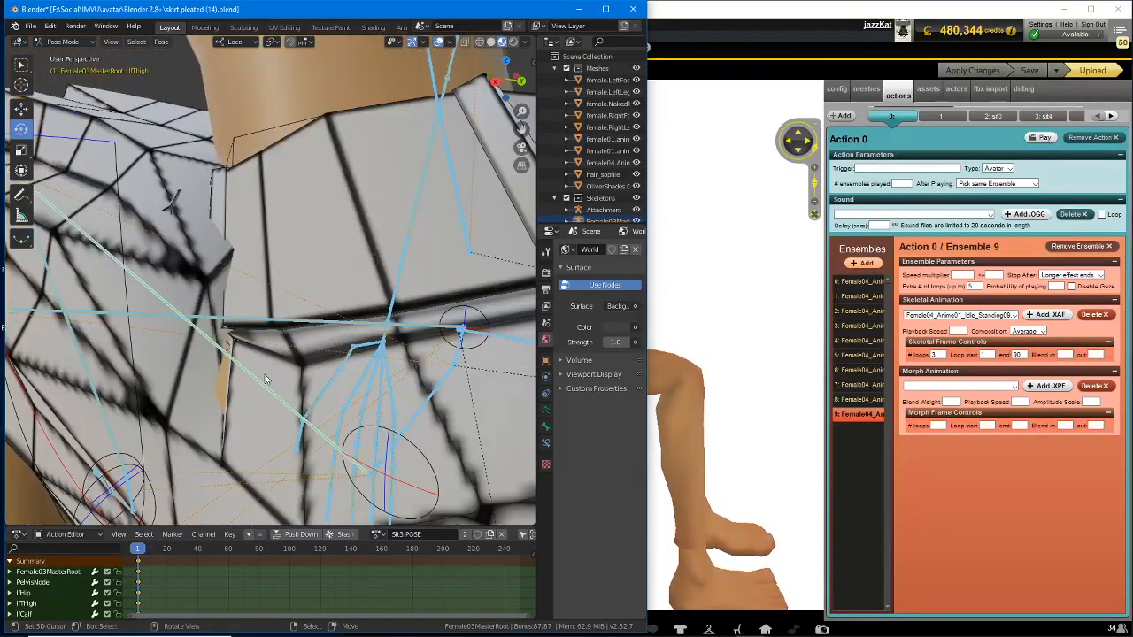
{"action": "left_click", "coordinate": [566, 198]}
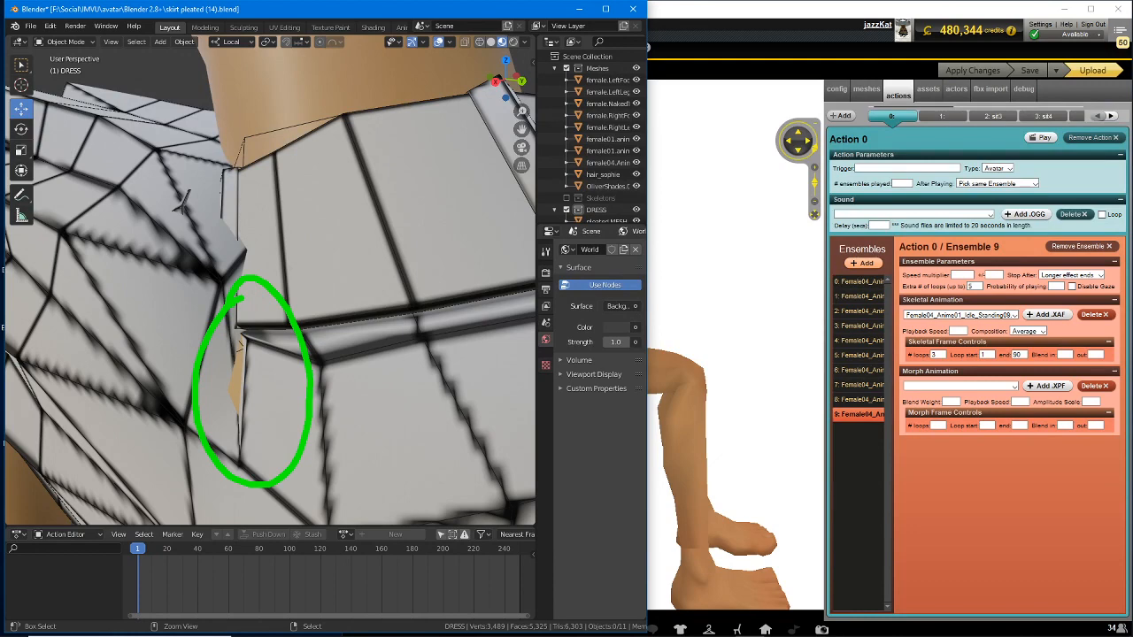
- Examine the skirt mesh at the left hip, where the pleats meet the waistband, from several distances and angles
{"action": "mouse_move", "coordinate": [222, 347]}
{"action": "middle_mouse_down"}
{"action": "mouse_move", "coordinate": [229, 383]}
{"action": "mouse_move", "coordinate": [258, 272]}
{"action": "middle_mouse_up"}
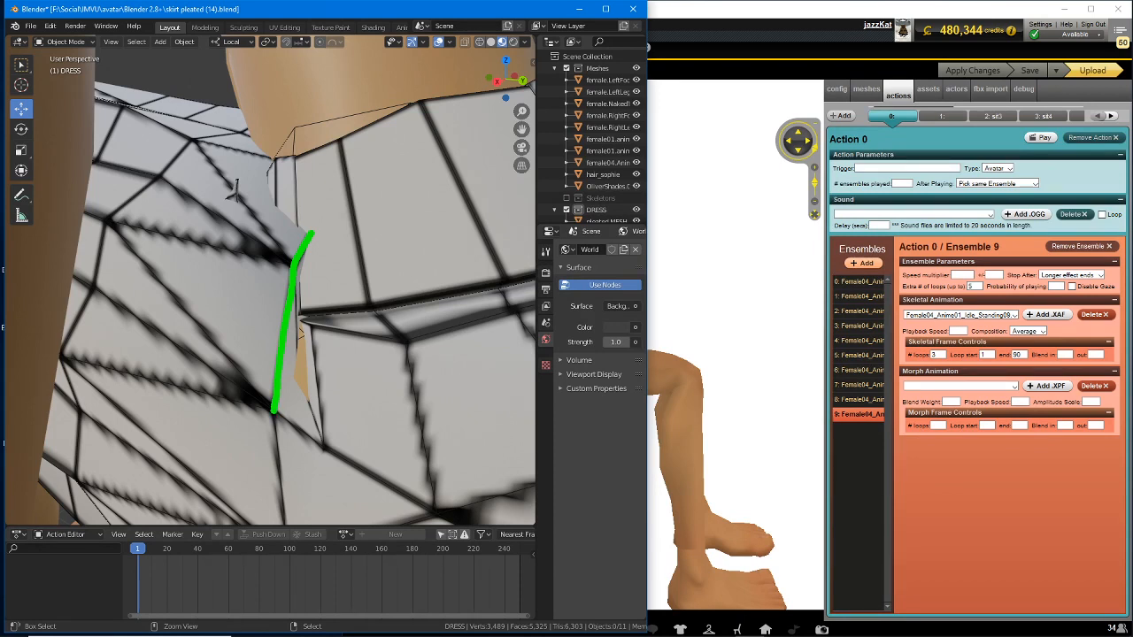
{"action": "left_click_drag", "start_coordinate": [272, 409], "coordinate": [171, 398]}
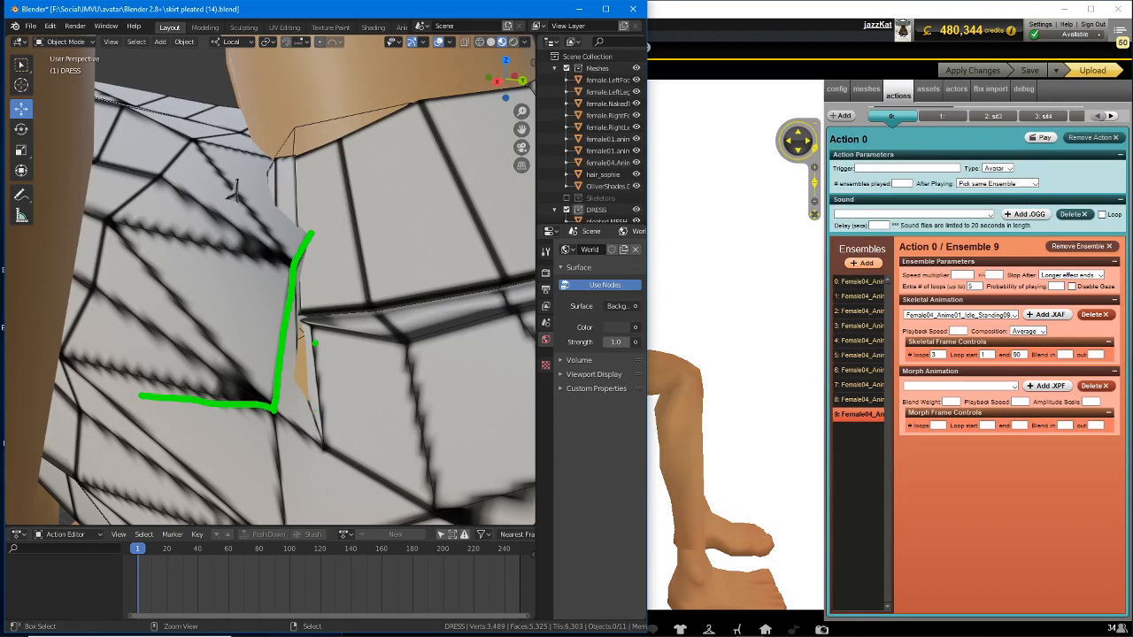
{"action": "key", "text": "Escape"}
{"action": "scroll", "coordinate": [319, 259], "scroll_direction": "down", "scroll_amount": 6}
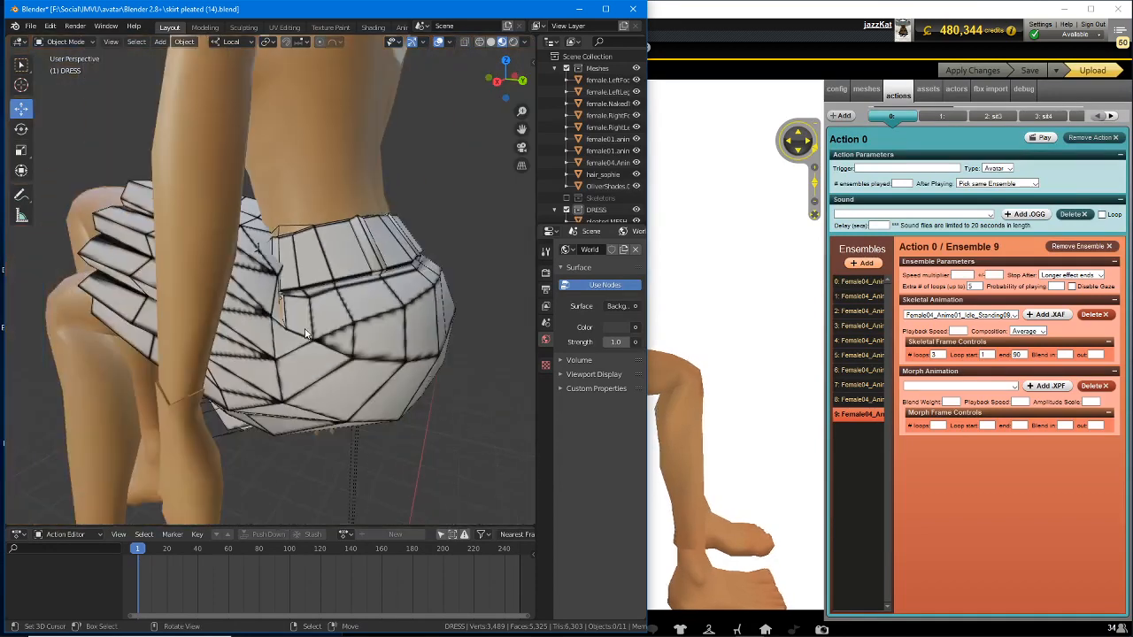
{"action": "middle_click_drag", "start_coordinate": [319, 259], "coordinate": [309, 289]}
{"action": "scroll", "coordinate": [308, 288], "scroll_direction": "up", "scroll_amount": 1}
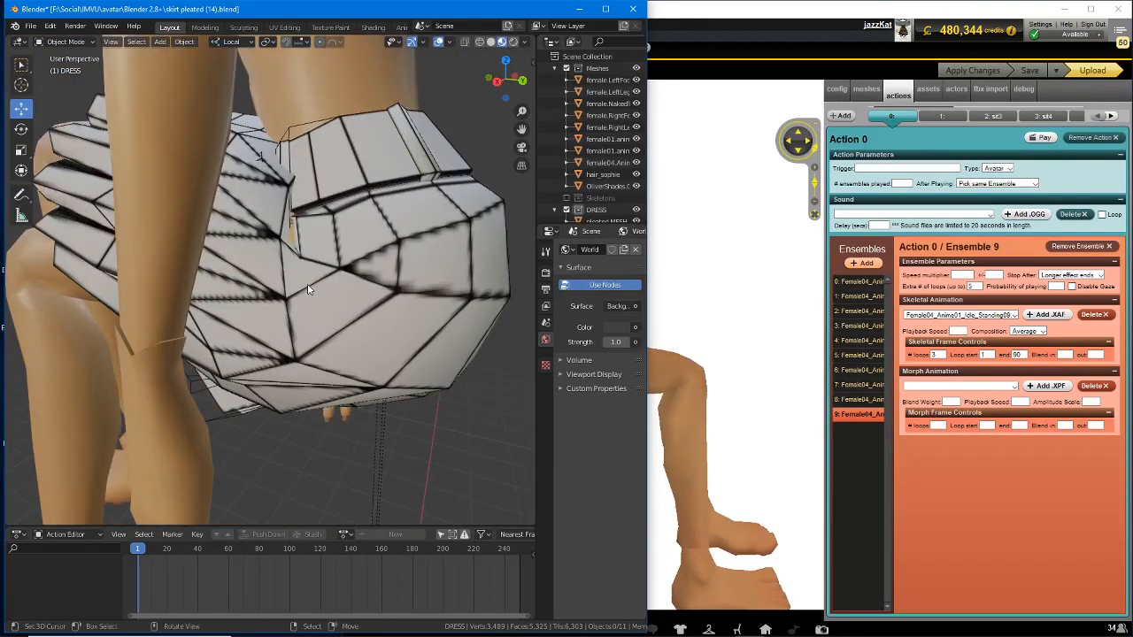
{"action": "scroll", "coordinate": [303, 263], "scroll_direction": "up", "scroll_amount": 2}
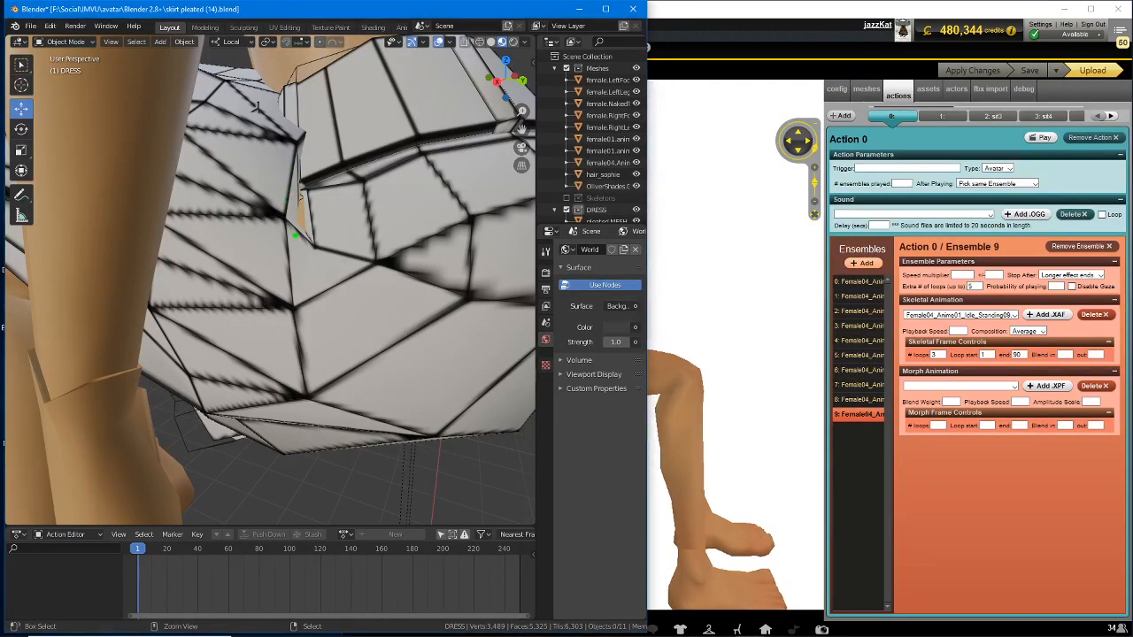
{"action": "left_click_drag", "start_coordinate": [285, 221], "coordinate": [281, 412]}
{"action": "left_click_drag", "start_coordinate": [260, 357], "coordinate": [300, 386]}
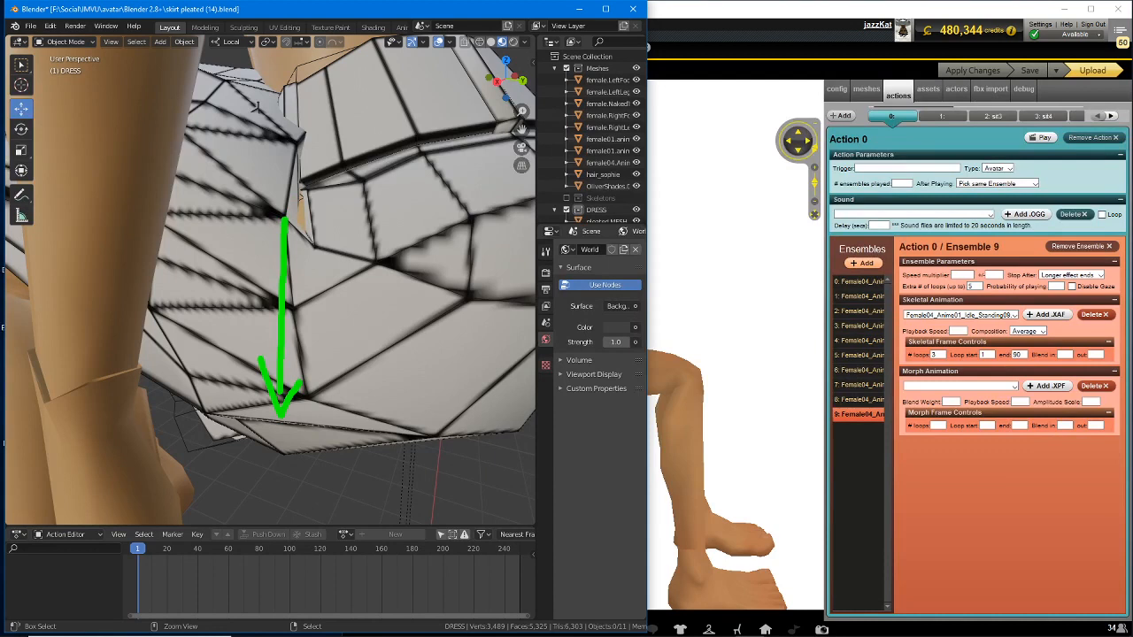
{"action": "mouse_move", "coordinate": [281, 223]}
{"action": "left_mouse_down"}
{"action": "mouse_move", "coordinate": [285, 164]}
{"action": "mouse_move", "coordinate": [280, 200]}
{"action": "mouse_move", "coordinate": [312, 133]}
{"action": "left_mouse_up"}
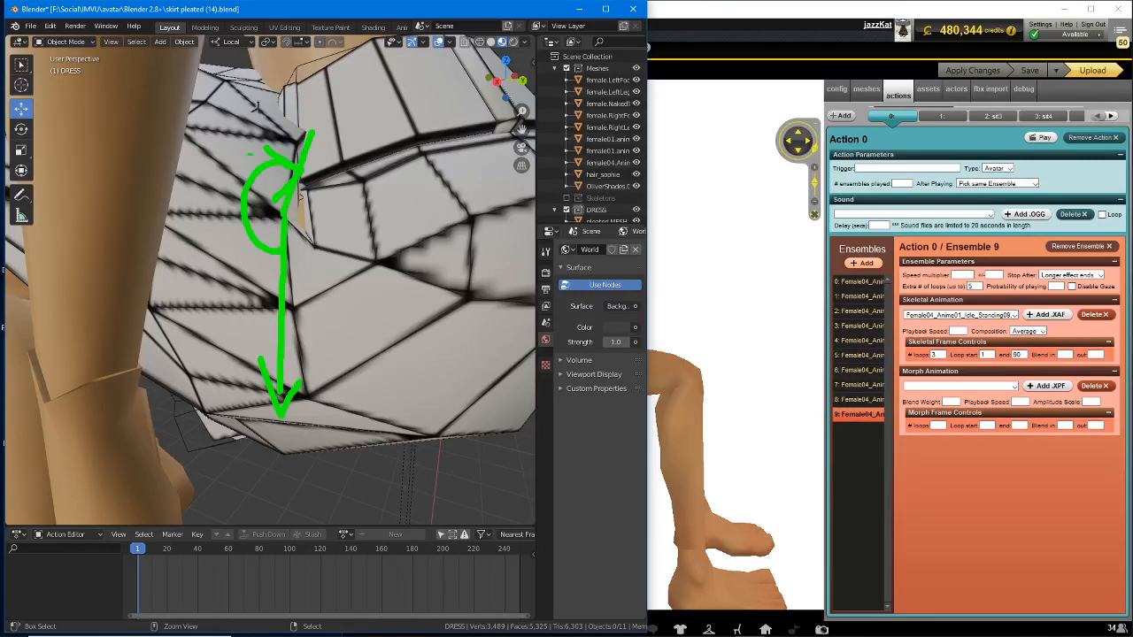
{"action": "key", "text": "Escape"}
{"action": "scroll", "coordinate": [285, 255], "scroll_direction": "down", "scroll_amount": 5}
{"action": "scroll", "coordinate": [285, 255], "scroll_direction": "up", "scroll_amount": 2}
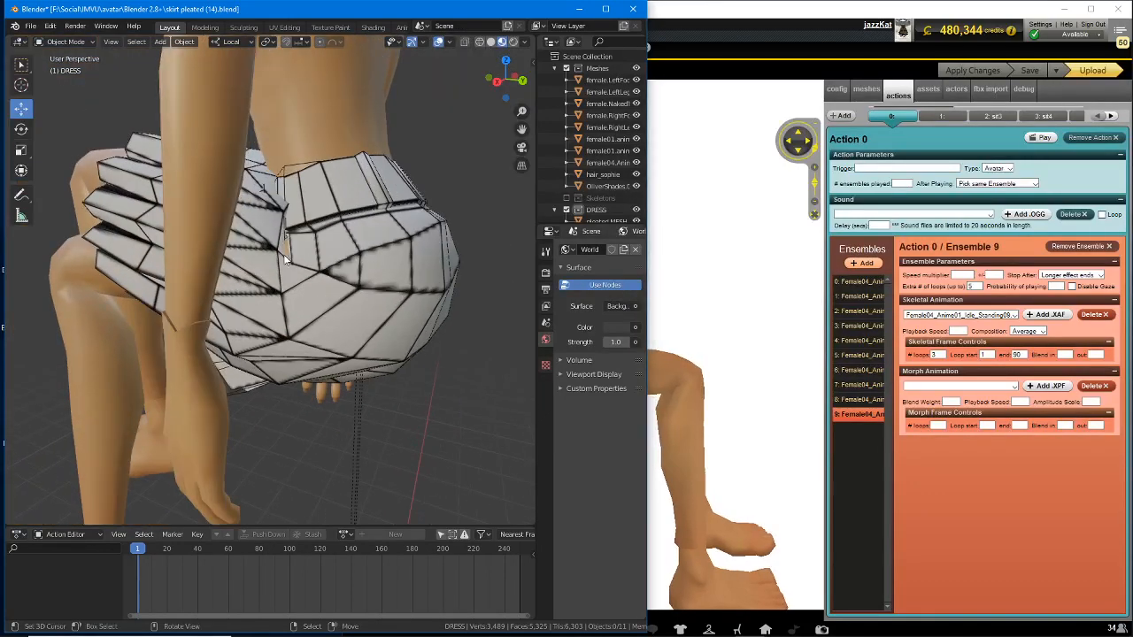
{"action": "mouse_move", "coordinate": [271, 262]}
{"action": "middle_mouse_down"}
{"action": "mouse_move", "coordinate": [325, 264]}
{"action": "mouse_move", "coordinate": [265, 265]}
{"action": "middle_mouse_up"}
{"action": "scroll", "coordinate": [264, 263], "scroll_direction": "up", "scroll_amount": 6}
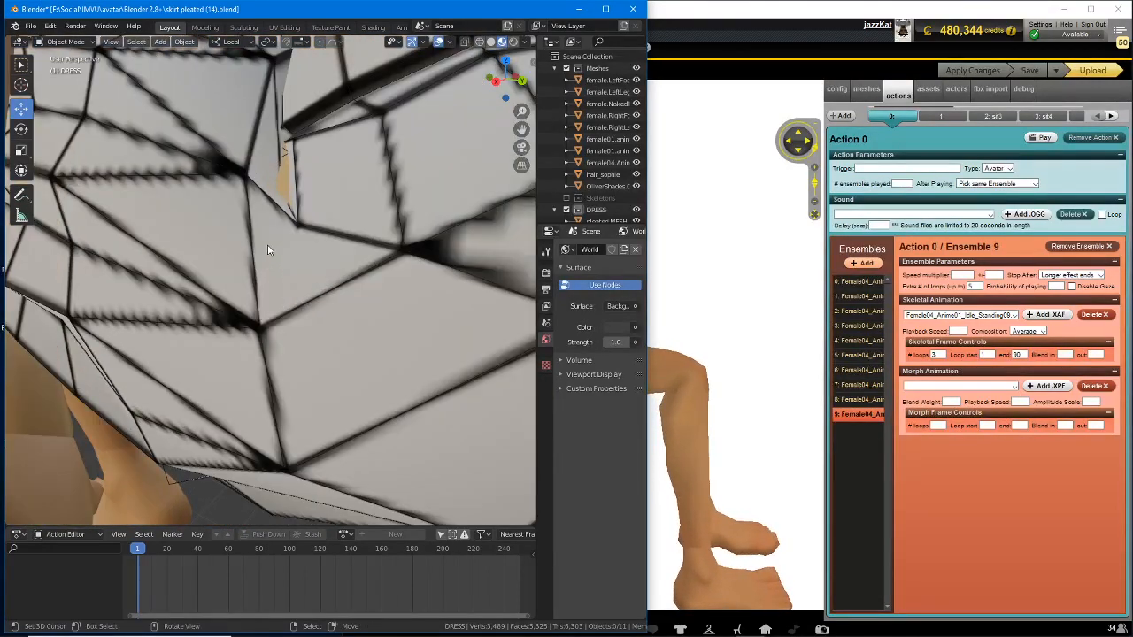
{"action": "scroll", "coordinate": [268, 250], "scroll_direction": "down", "scroll_amount": 3}
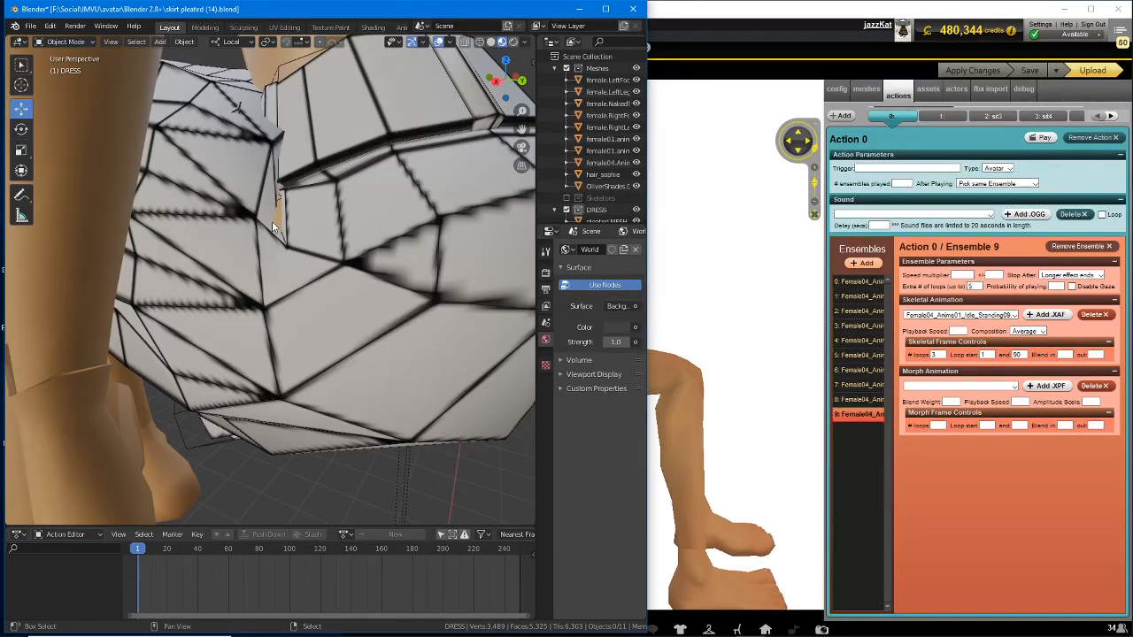
{"action": "middle_click_drag", "start_coordinate": [273, 230], "coordinate": [275, 239], "text": "shift"}
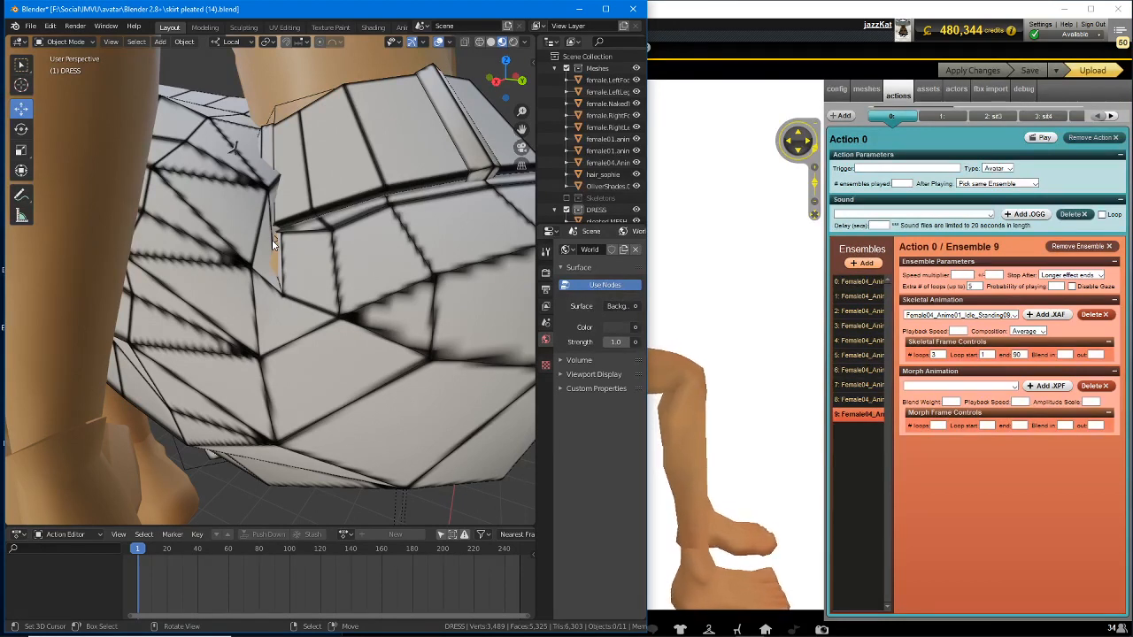
{"action": "key", "text": "ctrl+s"}
{"action": "mouse_move", "coordinate": [279, 216]}
{"action": "left_mouse_down"}
{"action": "mouse_move", "coordinate": [292, 211]}
{"action": "mouse_move", "coordinate": [282, 223]}
{"action": "left_mouse_up"}
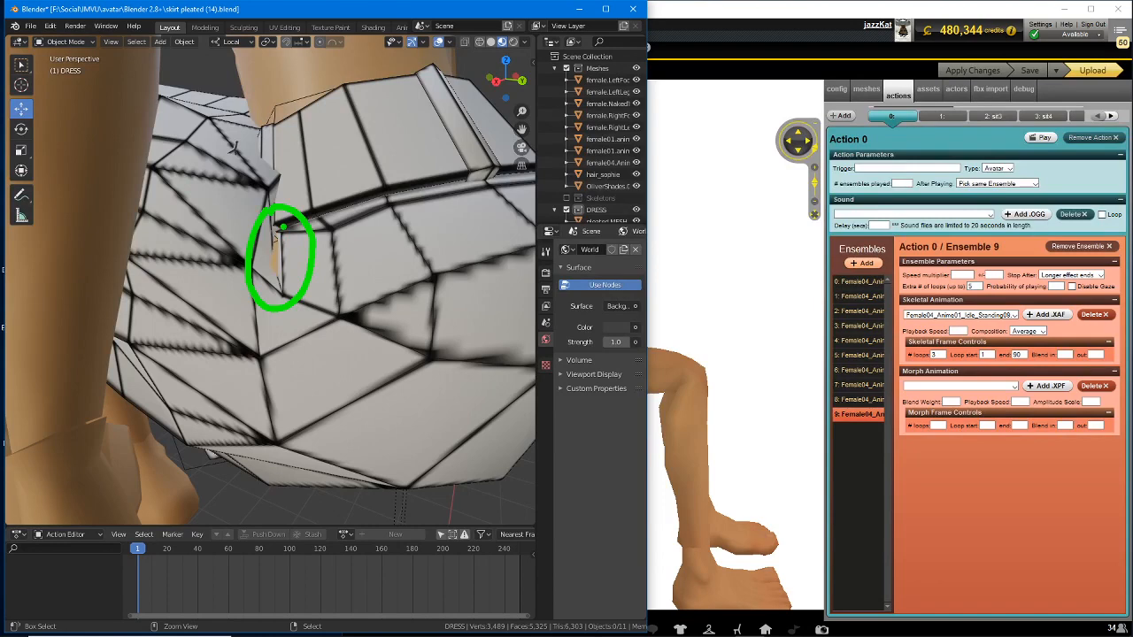
{"action": "key", "text": "Escape"}
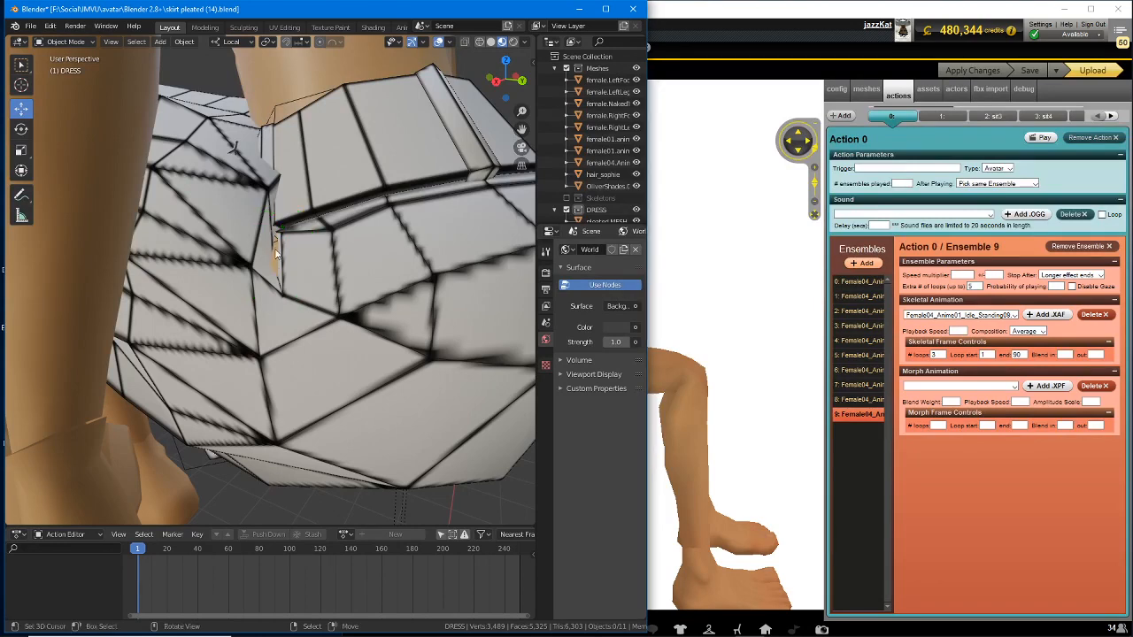
{"action": "middle_click_drag", "start_coordinate": [285, 219], "coordinate": [292, 273]}
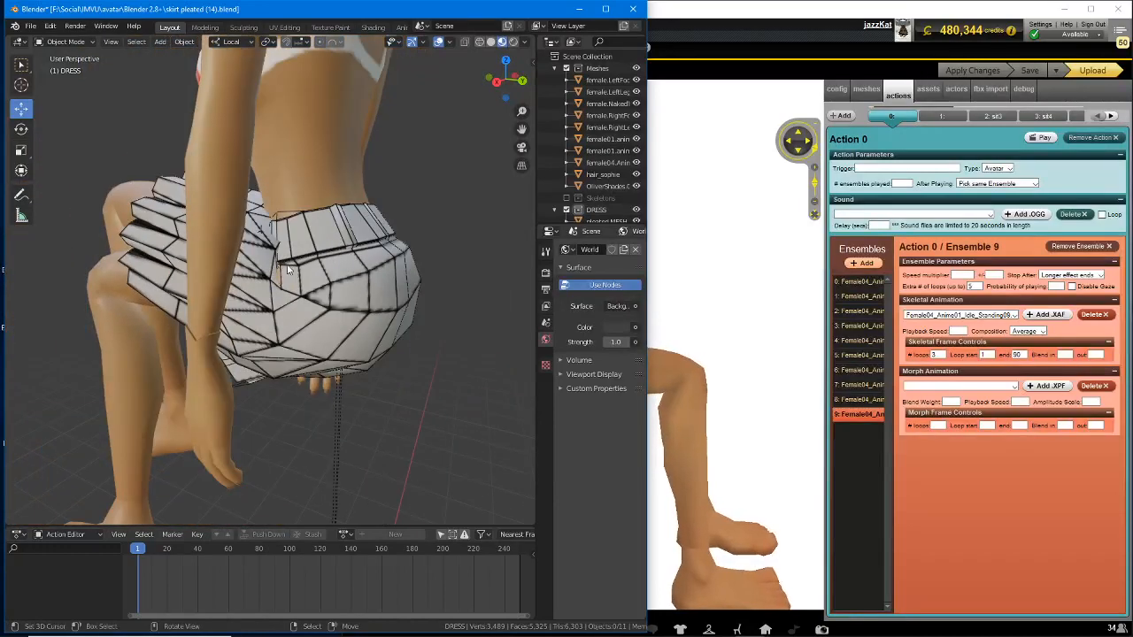
- Hide the naked body mesh and the left hand mesh to expose the pleats on the skirt's left side
{"action": "left_click", "coordinate": [635, 103]}
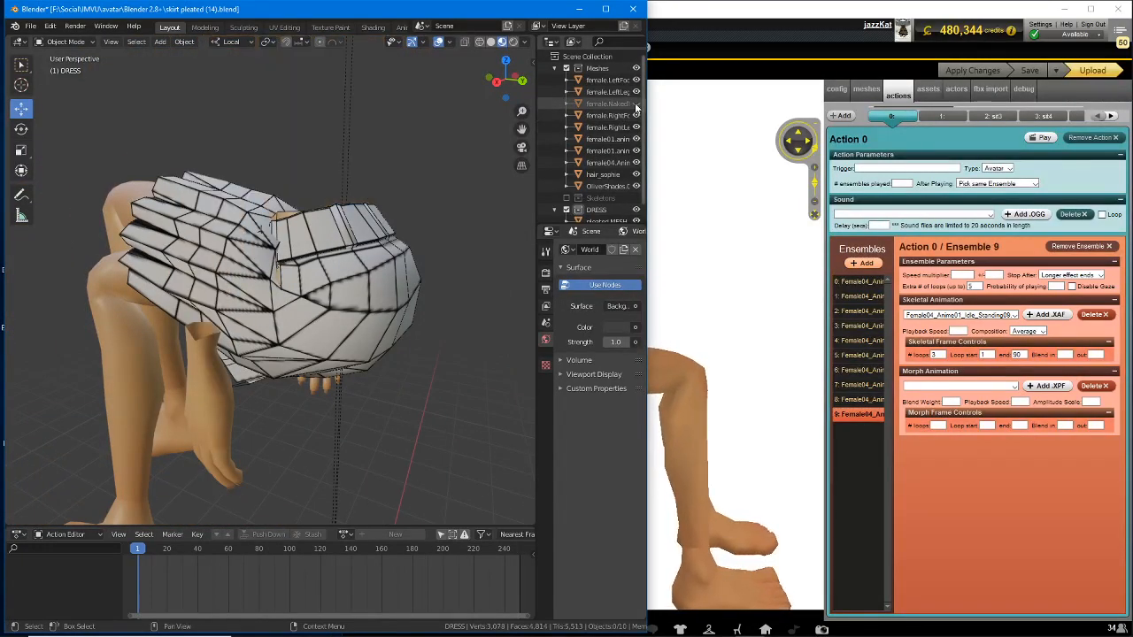
{"action": "scroll", "coordinate": [286, 234], "scroll_direction": "up", "scroll_amount": 5}
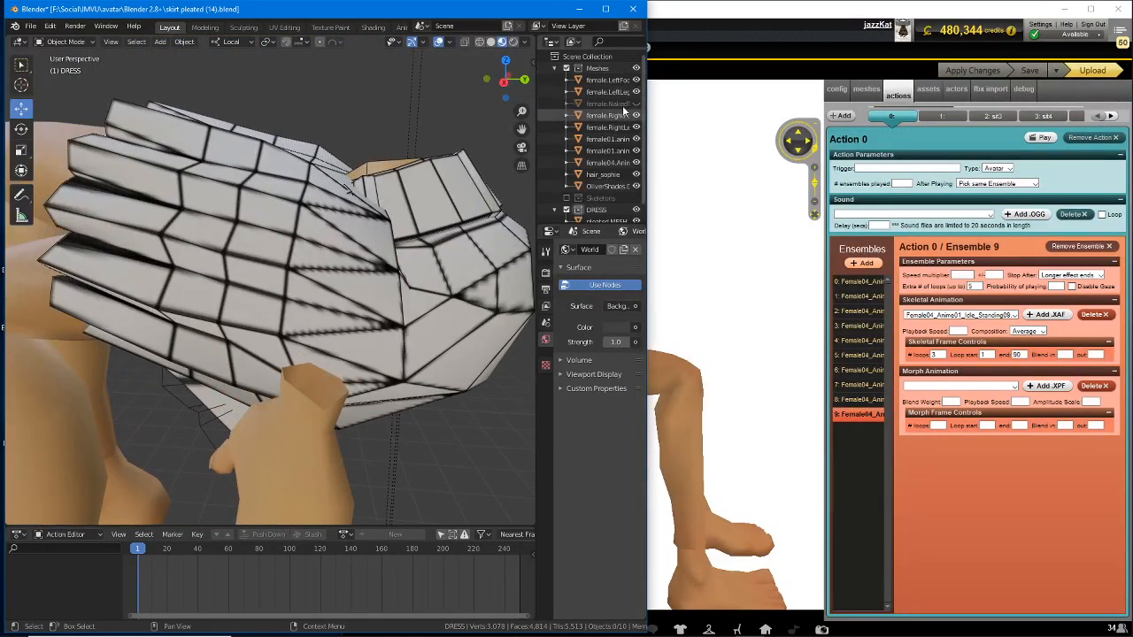
{"action": "left_click", "coordinate": [293, 427]}
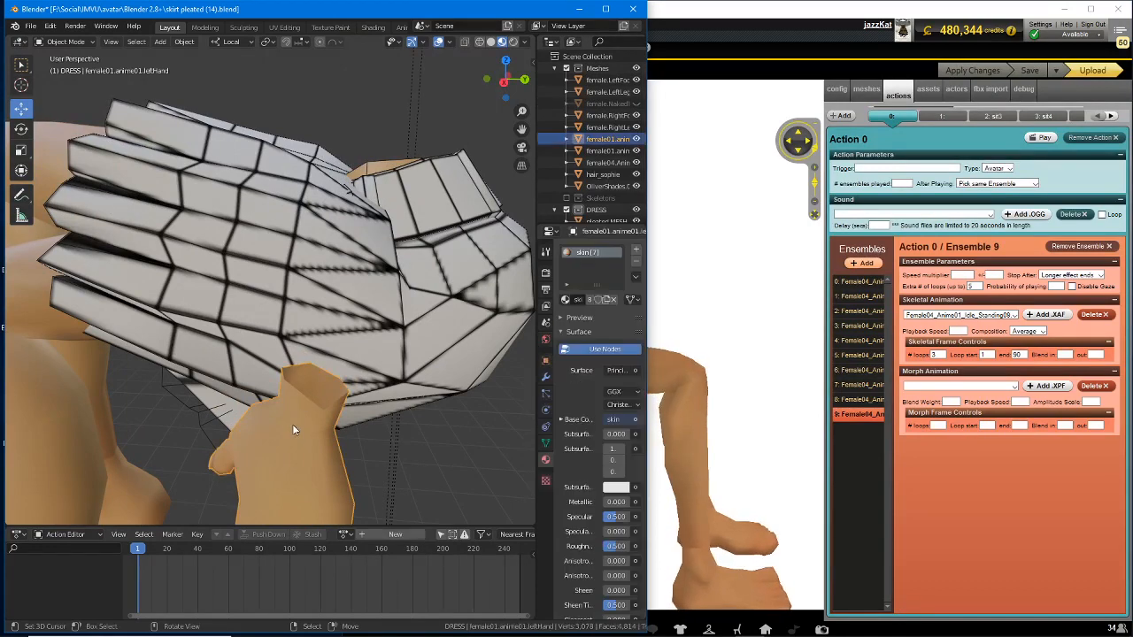
{"action": "left_click", "coordinate": [636, 139]}
{"action": "left_click", "coordinate": [636, 128]}
{"action": "left_click", "coordinate": [635, 128]}
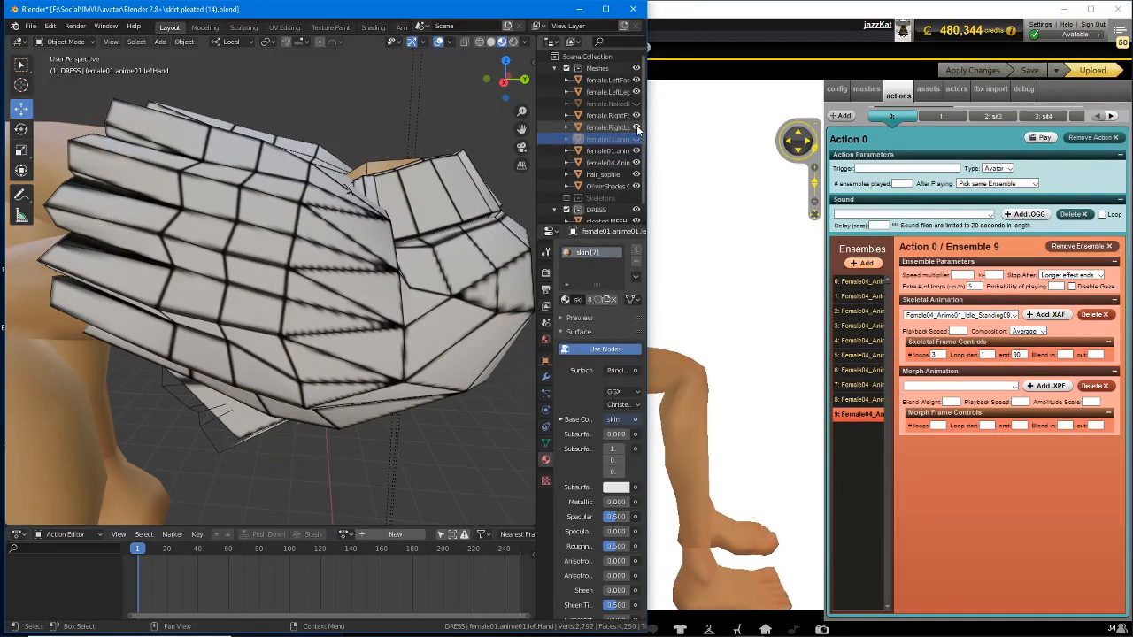
{"action": "middle_click_drag", "start_coordinate": [333, 266], "coordinate": [341, 263]}
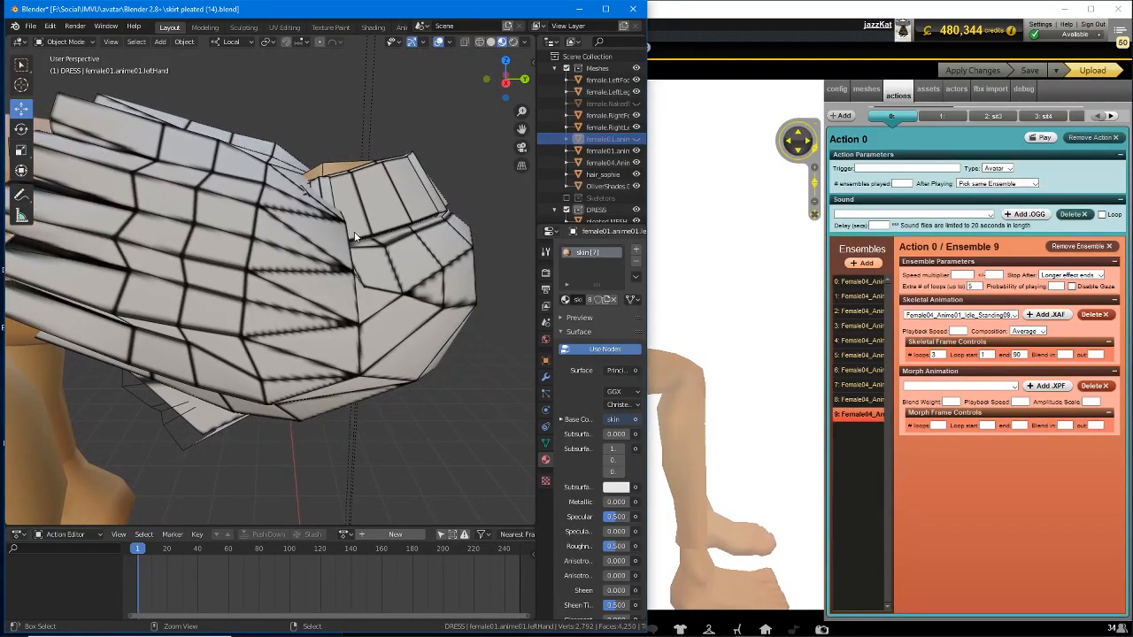
{"action": "left_click_drag", "start_coordinate": [282, 95], "coordinate": [275, 485]}
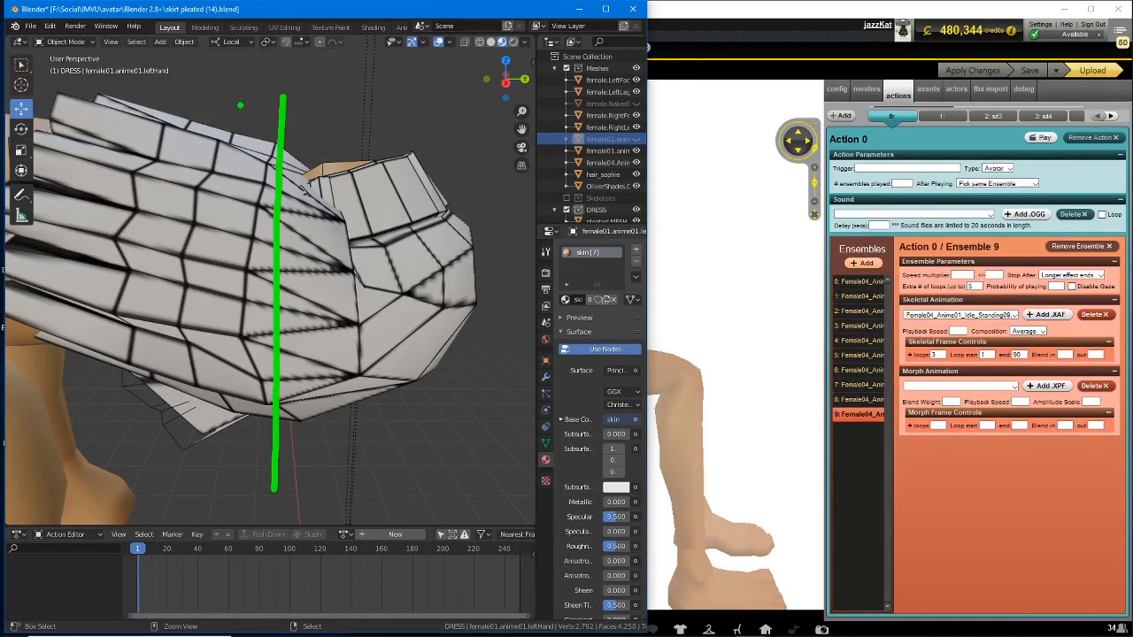
{"action": "mouse_move", "coordinate": [240, 105]}
{"action": "left_mouse_down"}
{"action": "mouse_move", "coordinate": [251, 181]}
{"action": "mouse_move", "coordinate": [206, 124]}
{"action": "mouse_move", "coordinate": [247, 185]}
{"action": "left_mouse_up"}
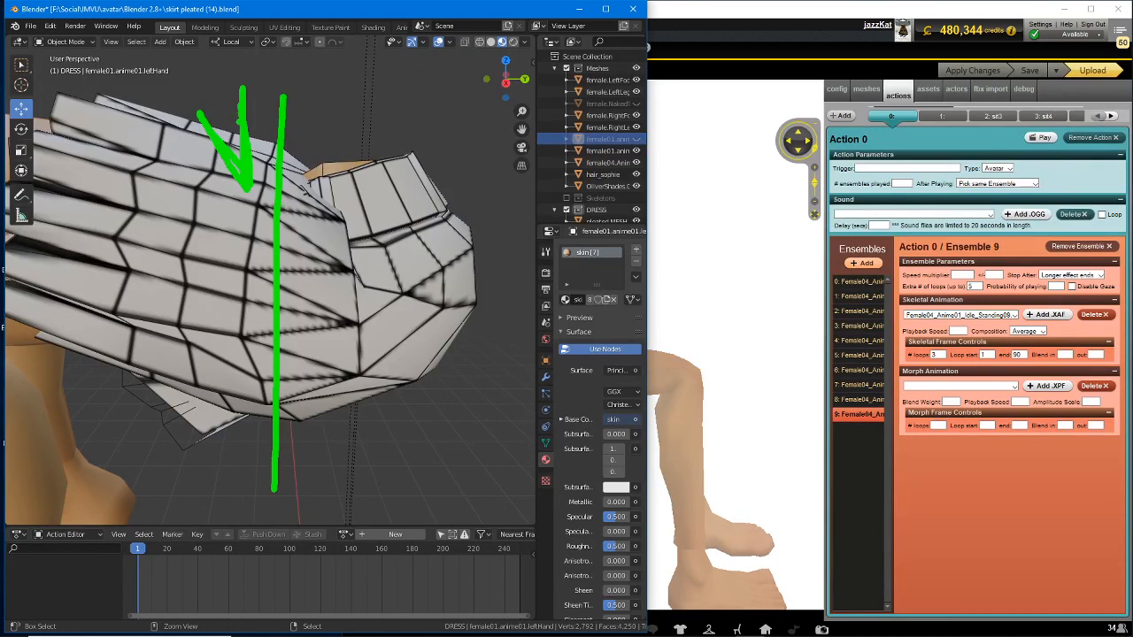
{"action": "key", "text": "ctrl+z"}
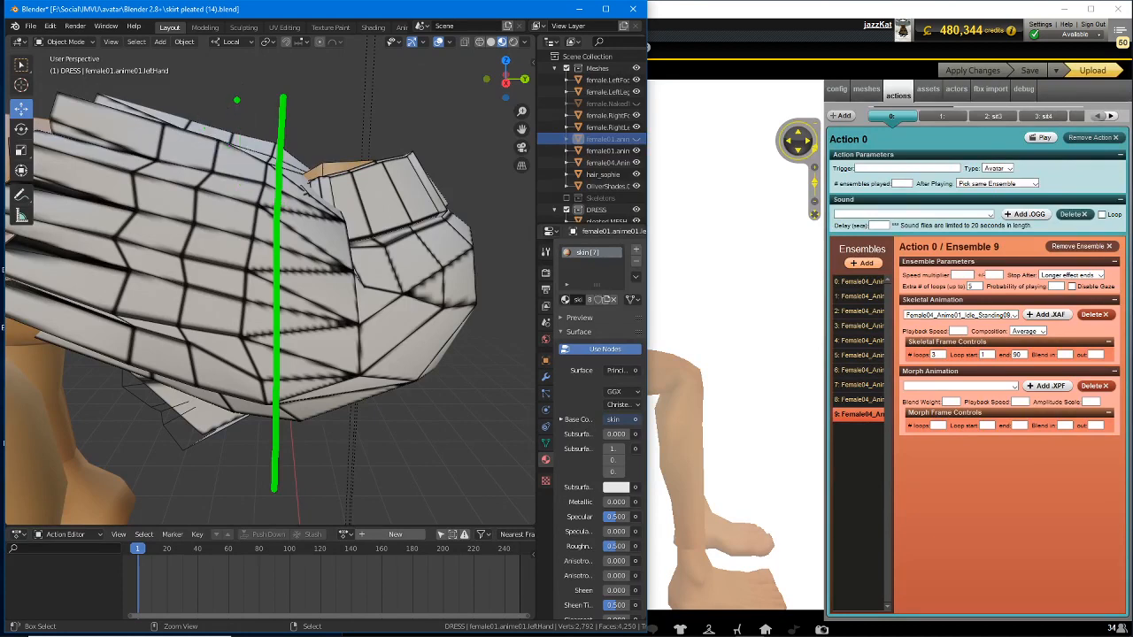
- Mark up the hip fold across the skirt's pleats and trace the pleats' upper edge where they meet the front waist
{"action": "mouse_move", "coordinate": [223, 92]}
{"action": "left_mouse_down"}
{"action": "mouse_move", "coordinate": [253, 159]}
{"action": "mouse_move", "coordinate": [204, 100]}
{"action": "mouse_move", "coordinate": [248, 156]}
{"action": "mouse_move", "coordinate": [225, 88]}
{"action": "left_mouse_up"}
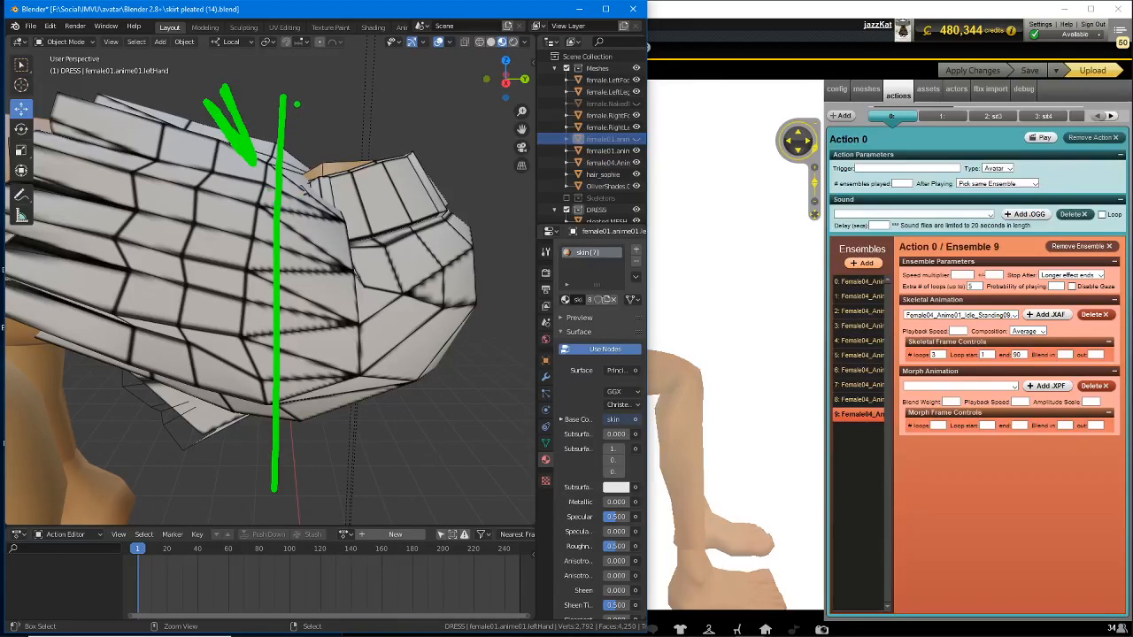
{"action": "mouse_move", "coordinate": [298, 104]}
{"action": "left_mouse_down"}
{"action": "mouse_move", "coordinate": [269, 280]}
{"action": "mouse_move", "coordinate": [306, 469]}
{"action": "left_mouse_up"}
{"action": "mouse_move", "coordinate": [197, 202]}
{"action": "left_mouse_down"}
{"action": "mouse_move", "coordinate": [212, 147]}
{"action": "mouse_move", "coordinate": [224, 184]}
{"action": "left_mouse_up"}
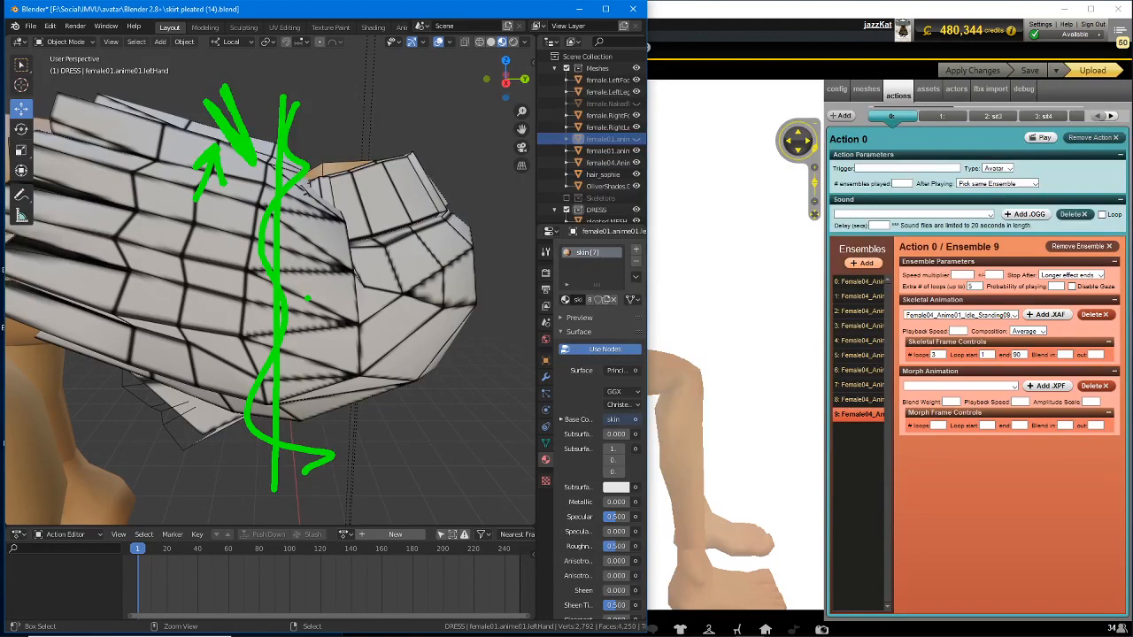
{"action": "mouse_move", "coordinate": [308, 298]}
{"action": "middle_mouse_down"}
{"action": "mouse_move", "coordinate": [343, 319]}
{"action": "mouse_move", "coordinate": [273, 300]}
{"action": "mouse_move", "coordinate": [244, 341]}
{"action": "mouse_move", "coordinate": [203, 332]}
{"action": "mouse_move", "coordinate": [270, 286]}
{"action": "middle_mouse_up"}
{"action": "scroll", "coordinate": [270, 285], "scroll_direction": "up", "scroll_amount": 5}
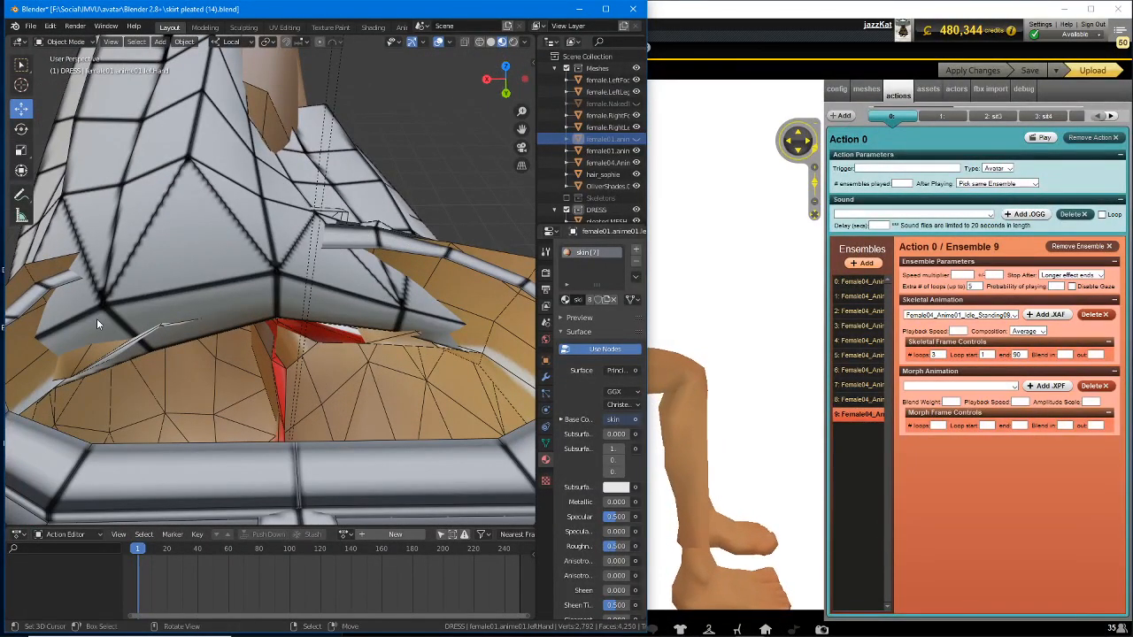
{"action": "mouse_move", "coordinate": [44, 336]}
{"action": "left_mouse_down"}
{"action": "mouse_move", "coordinate": [128, 300]}
{"action": "mouse_move", "coordinate": [298, 283]}
{"action": "mouse_move", "coordinate": [492, 319]}
{"action": "left_mouse_up"}
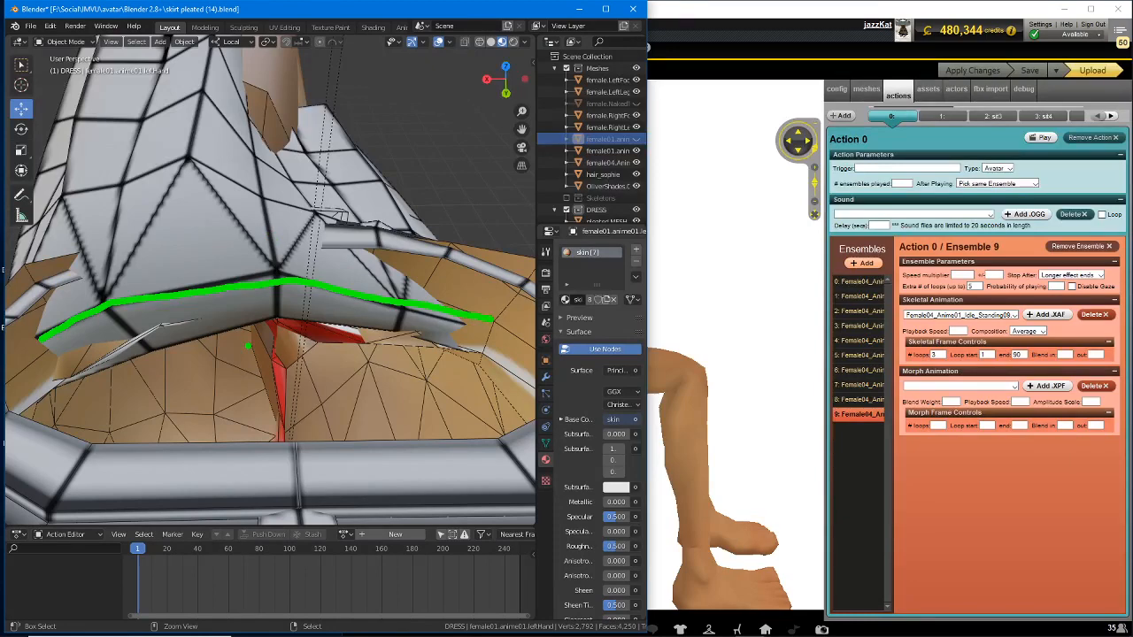
{"action": "key", "text": "Escape"}
- Inspect the gap between the pleats and the waistband at the left hip and trace the line just below the waistband
{"action": "mouse_move", "coordinate": [68, 325]}
{"action": "middle_mouse_down"}
{"action": "mouse_move", "coordinate": [249, 323]}
{"action": "mouse_move", "coordinate": [283, 300]}
{"action": "mouse_move", "coordinate": [352, 316]}
{"action": "mouse_move", "coordinate": [329, 304]}
{"action": "middle_mouse_up"}
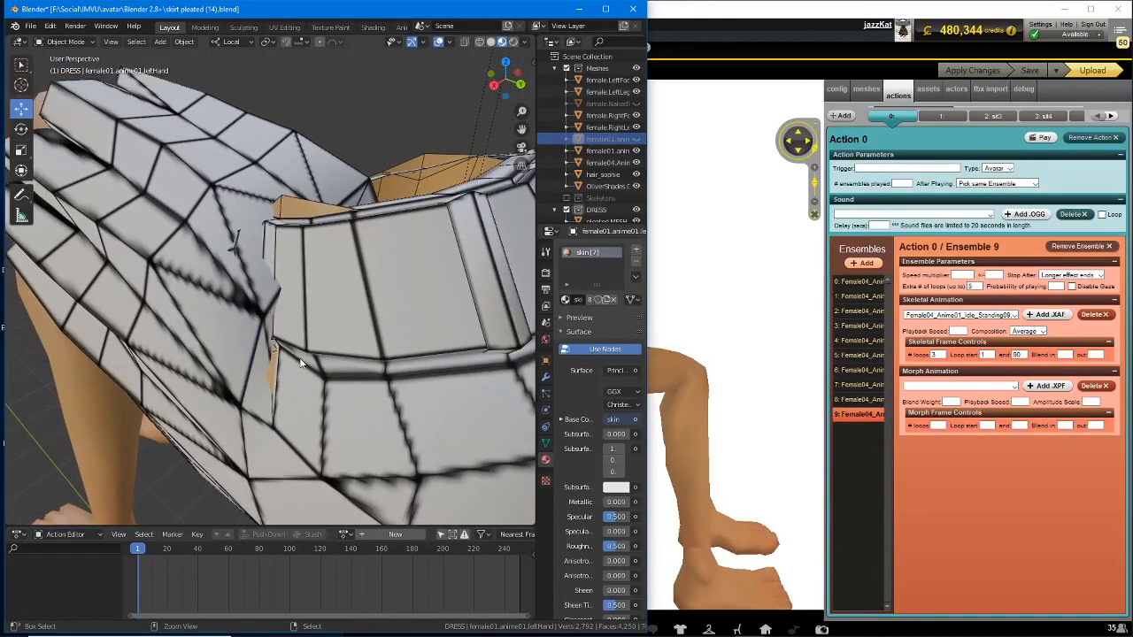
{"action": "left_click_drag", "start_coordinate": [260, 316], "coordinate": [276, 312]}
{"action": "scroll", "coordinate": [304, 361], "scroll_direction": "up", "scroll_amount": 2}
{"action": "middle_click_drag", "start_coordinate": [304, 362], "coordinate": [311, 361]}
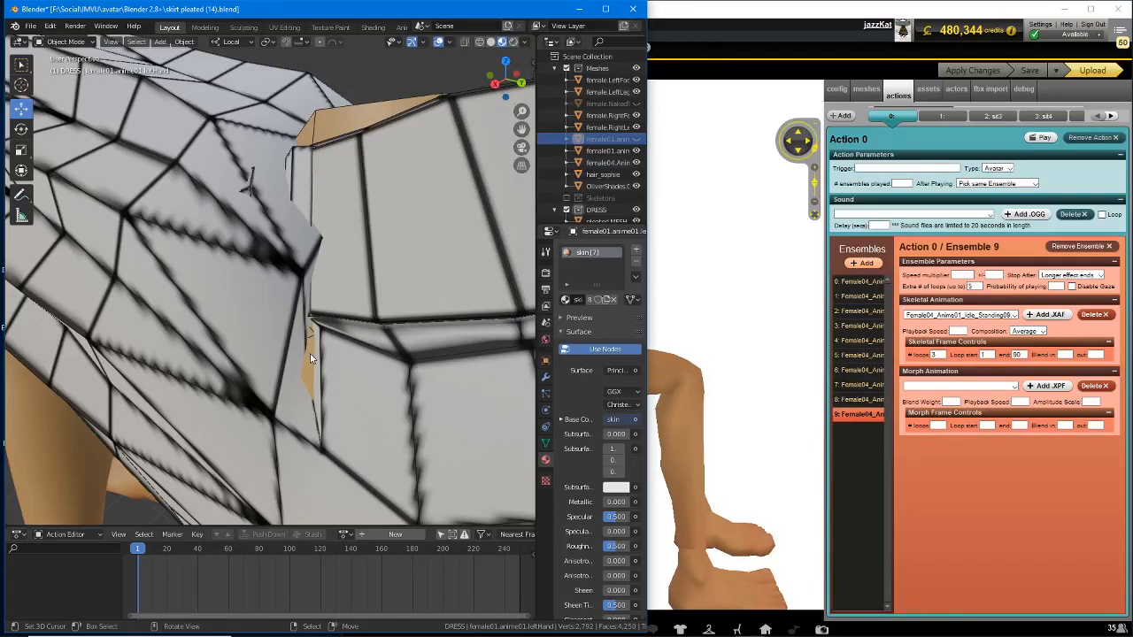
{"action": "scroll", "coordinate": [311, 358], "scroll_direction": "down", "scroll_amount": 4}
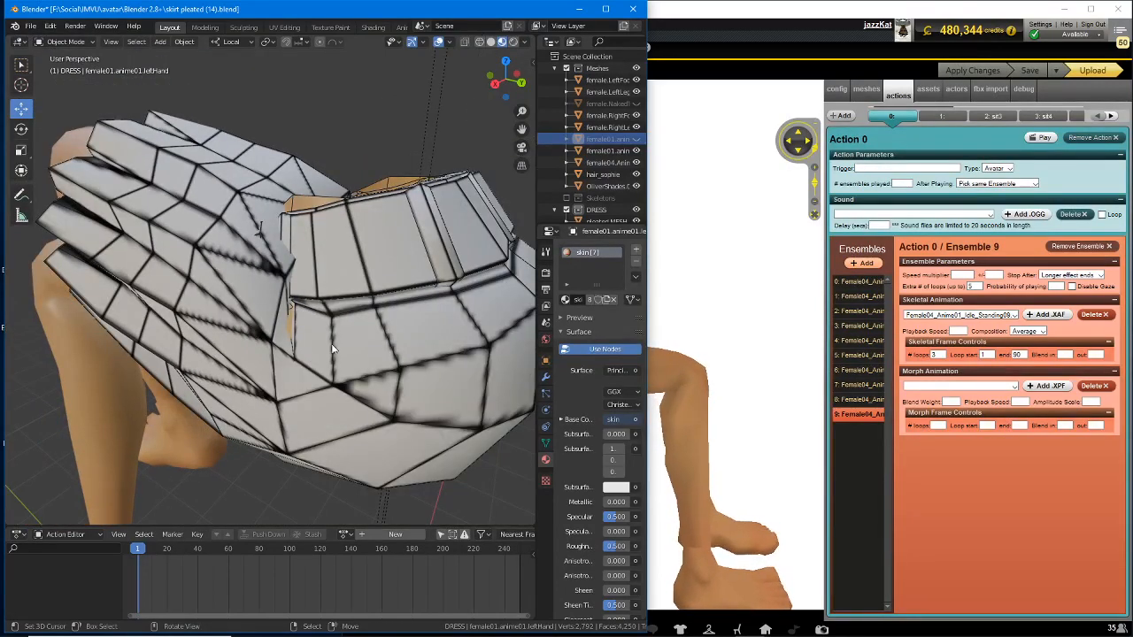
{"action": "middle_click_drag", "start_coordinate": [321, 349], "coordinate": [345, 336]}
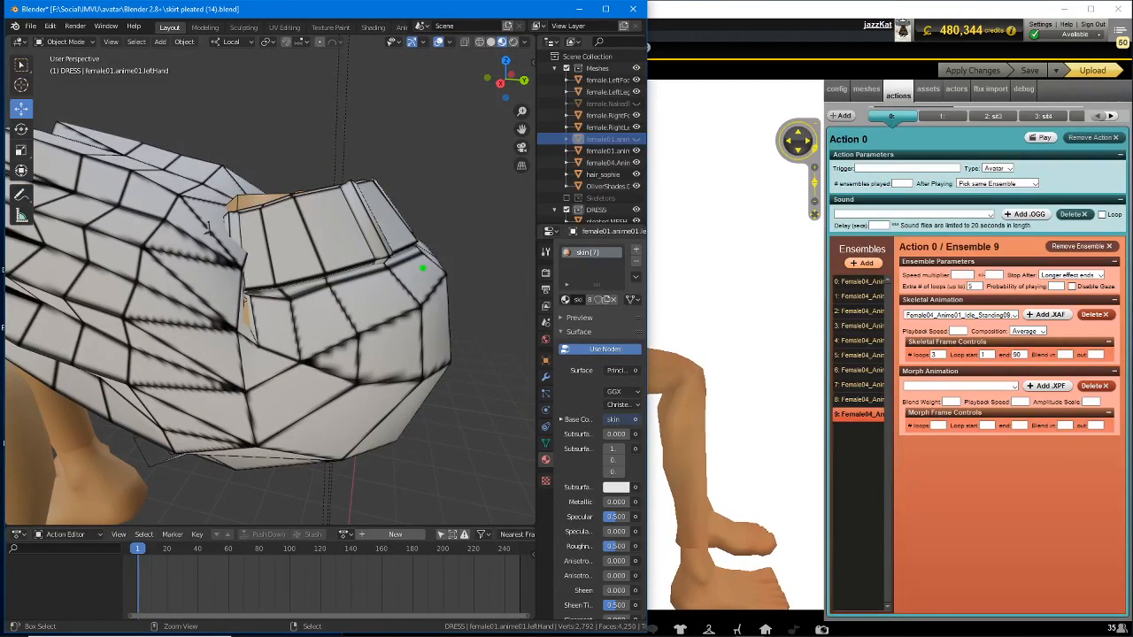
{"action": "mouse_move", "coordinate": [396, 285]}
{"action": "left_mouse_down"}
{"action": "mouse_move", "coordinate": [301, 327]}
{"action": "mouse_move", "coordinate": [257, 326]}
{"action": "left_mouse_up"}
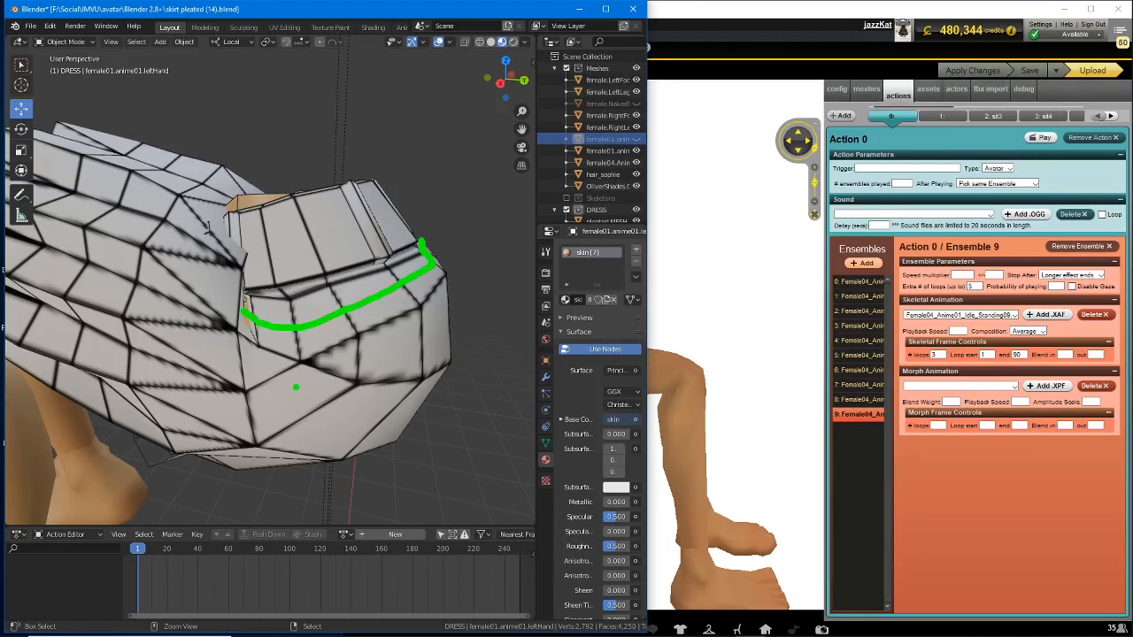
{"action": "key", "text": "Escape"}
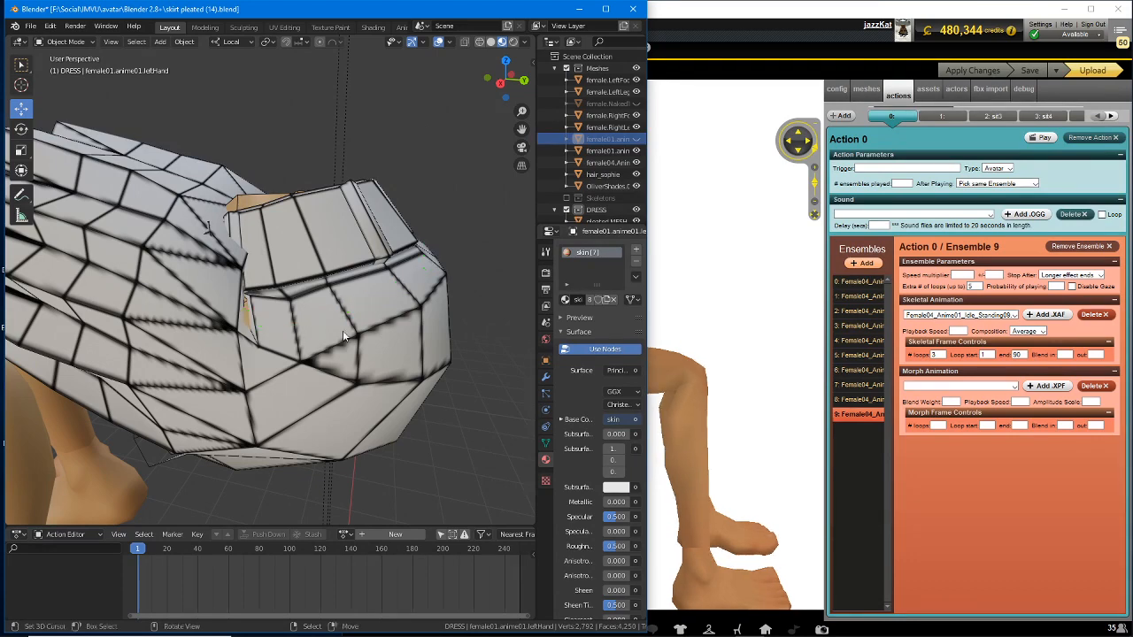
{"action": "middle_click_drag", "start_coordinate": [329, 347], "coordinate": [266, 354]}
- Switch to the IMVU editor and examine the seated avatar's shorts at the hip from close up and from the opposite side
{"action": "left_click", "coordinate": [668, 297]}
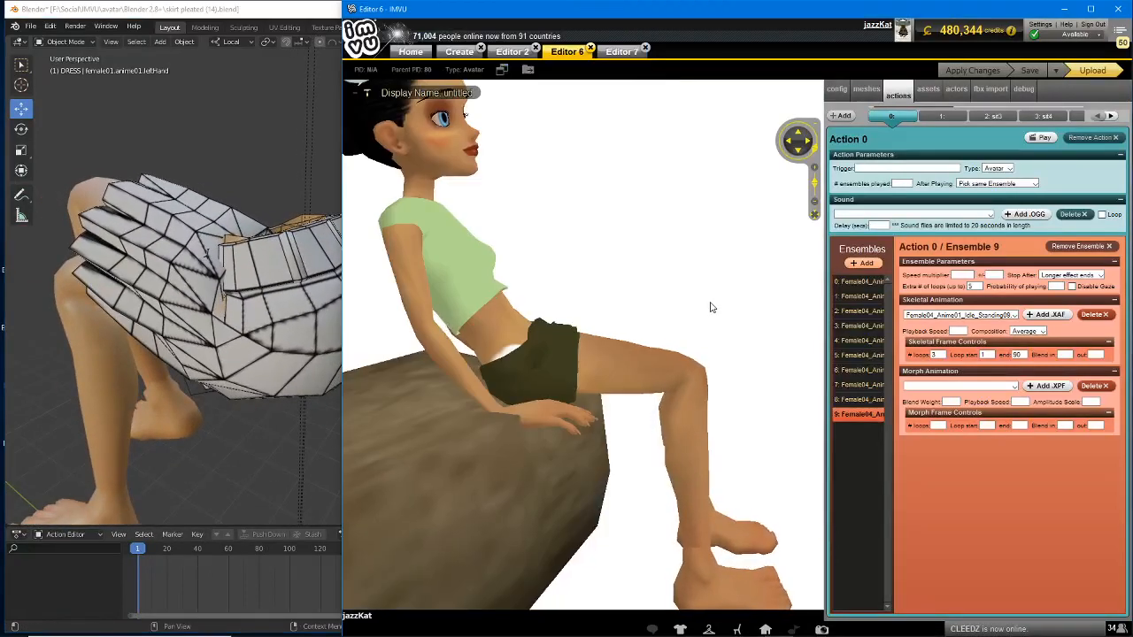
{"action": "scroll", "coordinate": [559, 324], "scroll_direction": "up", "scroll_amount": 5}
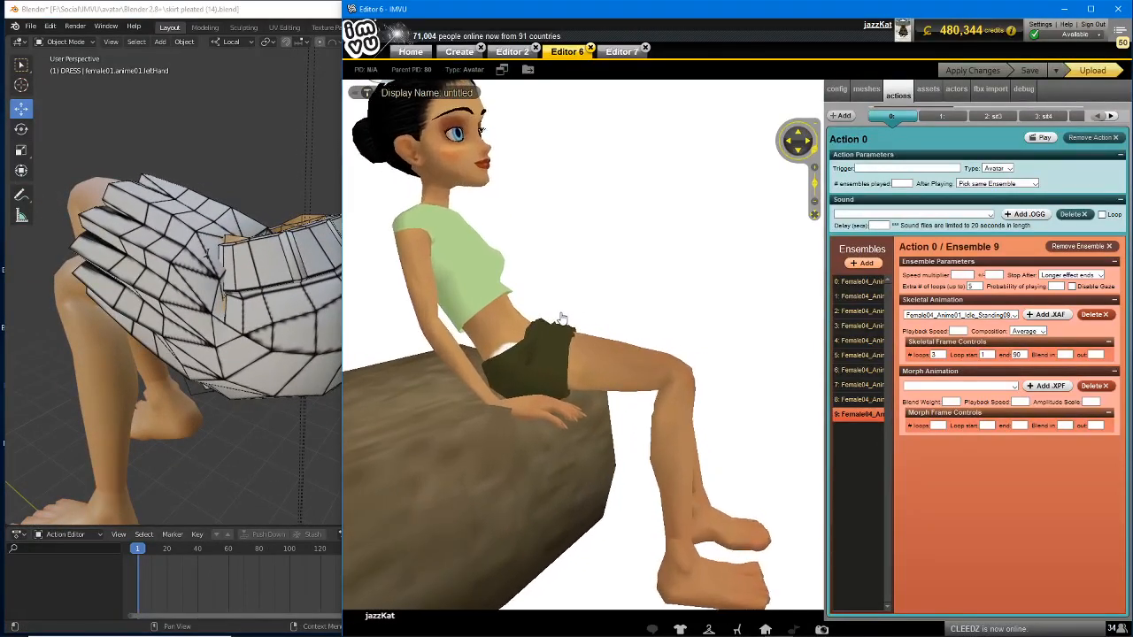
{"action": "left_click_drag", "start_coordinate": [561, 342], "coordinate": [693, 346]}
{"action": "left_click_drag", "start_coordinate": [581, 385], "coordinate": [601, 378]}
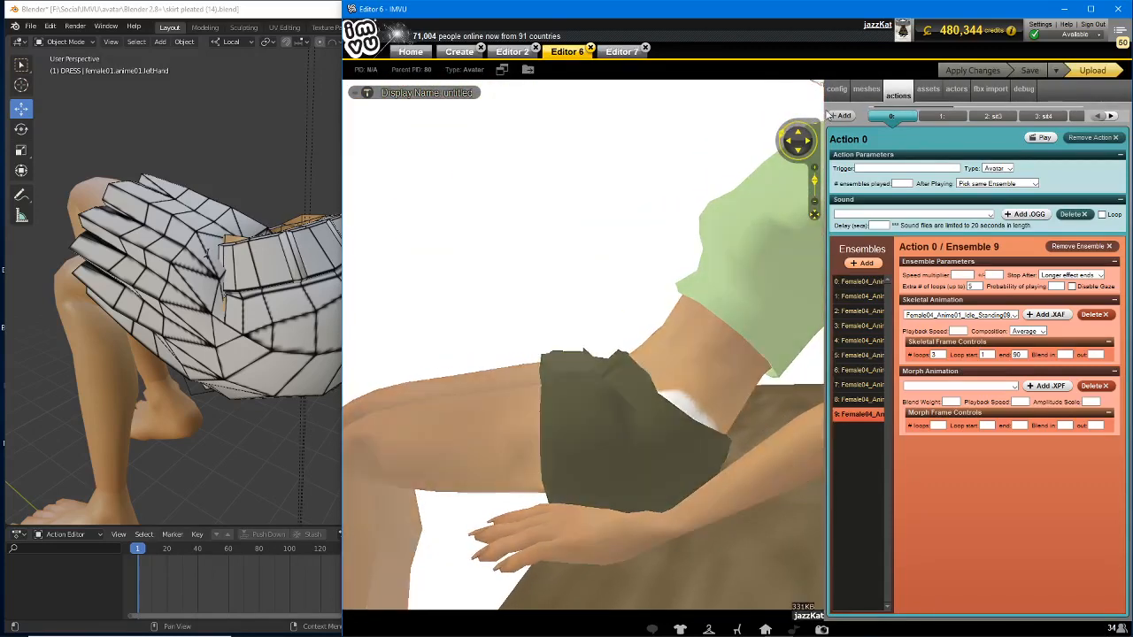
- Check the other open editor projects and derive a new product from the female Bottom, product ID 171
{"action": "left_click", "coordinate": [511, 53]}
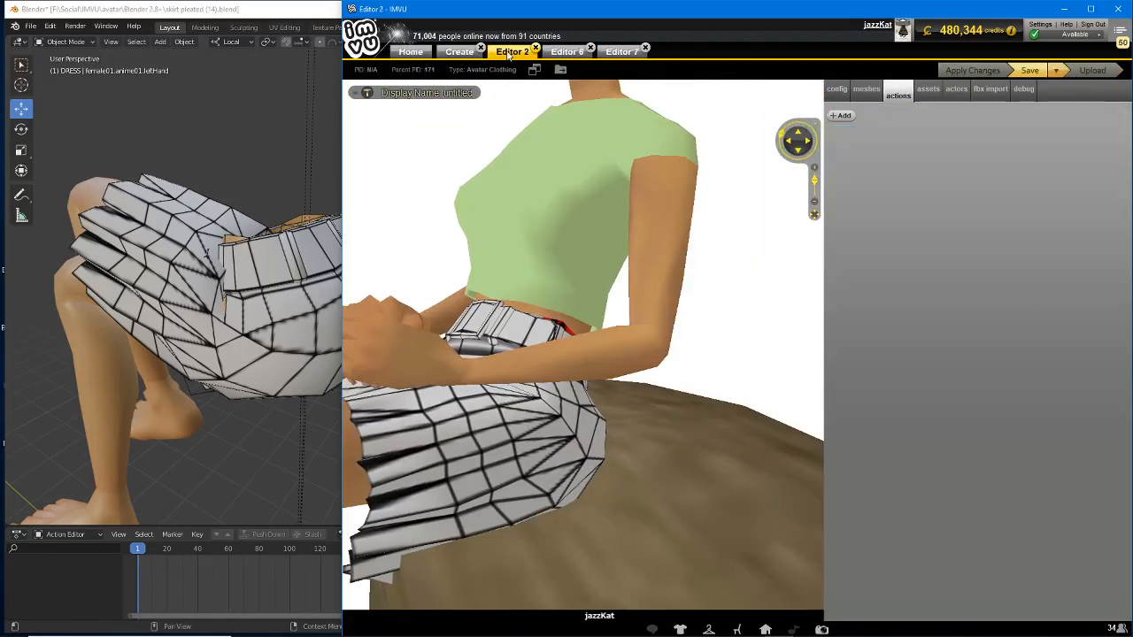
{"action": "left_click", "coordinate": [565, 53]}
{"action": "left_click", "coordinate": [624, 53]}
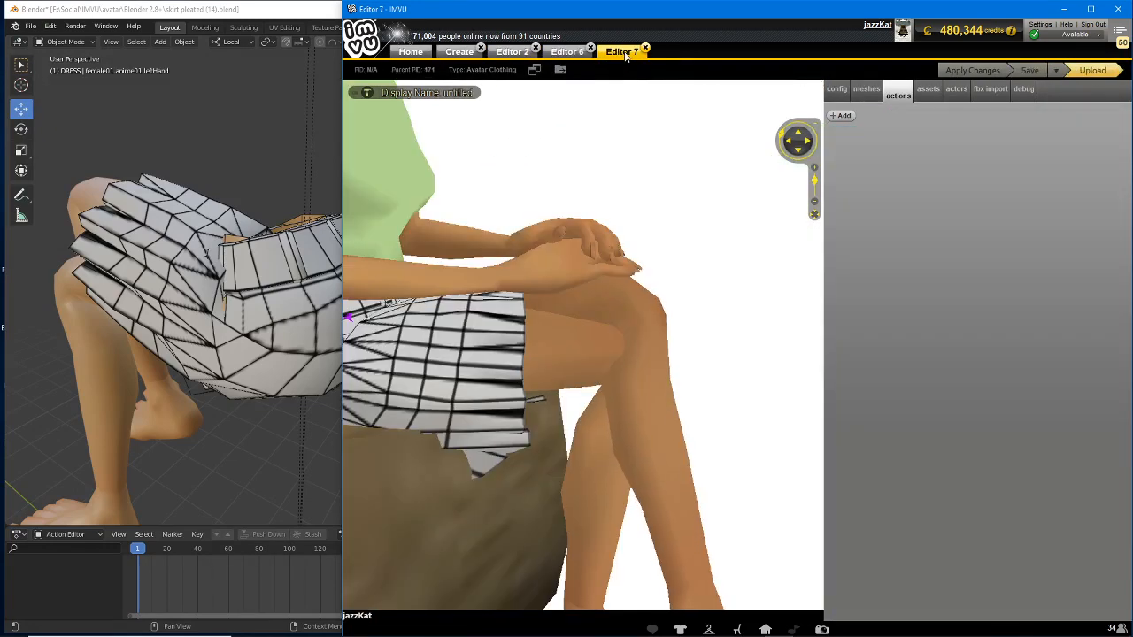
{"action": "left_click", "coordinate": [459, 51]}
{"action": "left_click", "coordinate": [411, 261]}
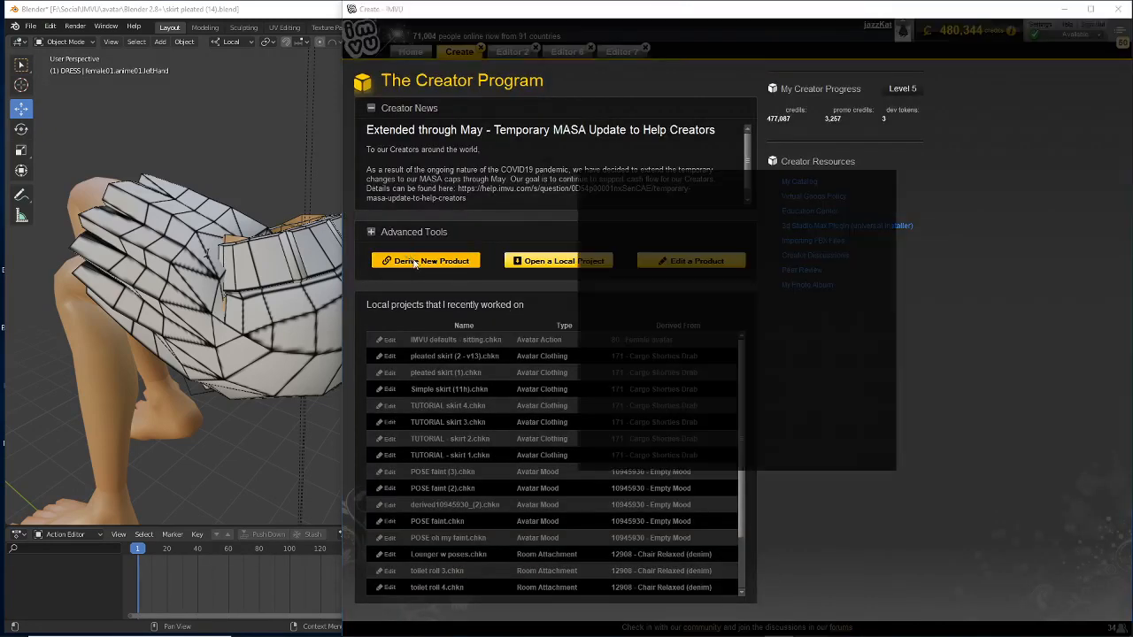
{"action": "left_click", "coordinate": [664, 274]}
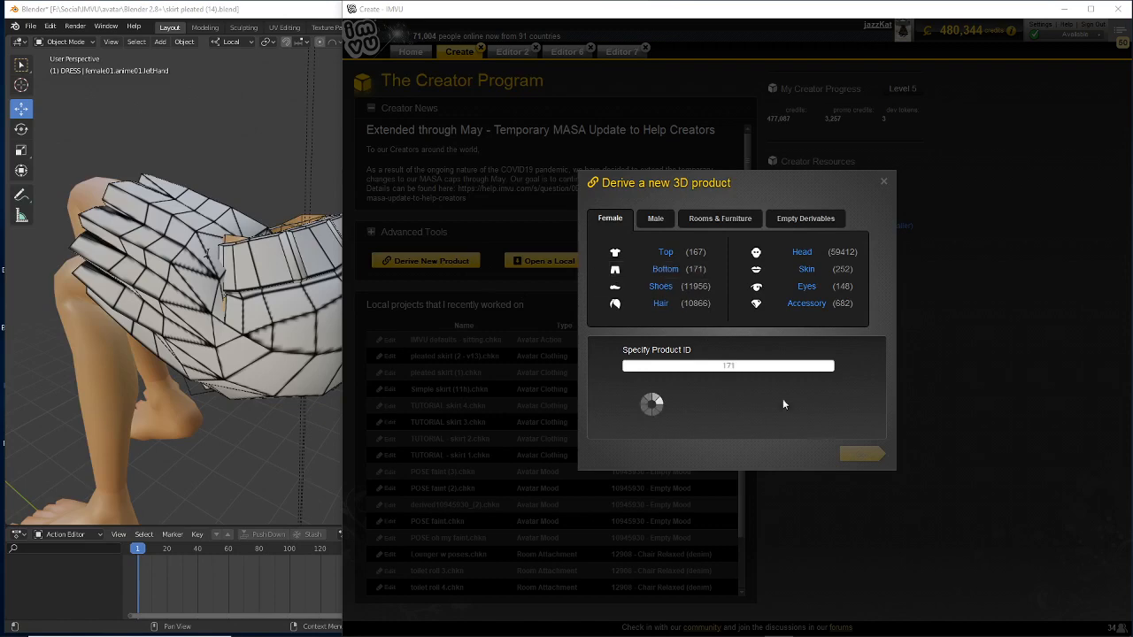
{"action": "left_click", "coordinate": [860, 455]}
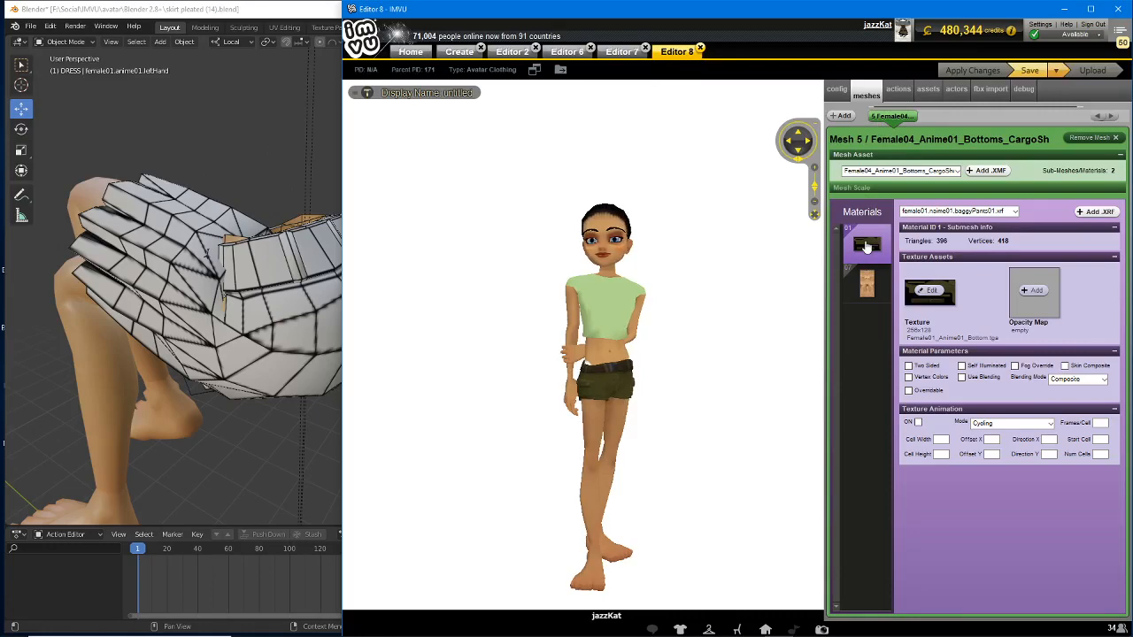
- Start adding an opacity map to the shorts' first material and search the avatar Blender 2.8+ folder for a suitable image
{"action": "left_click", "coordinate": [1035, 291]}
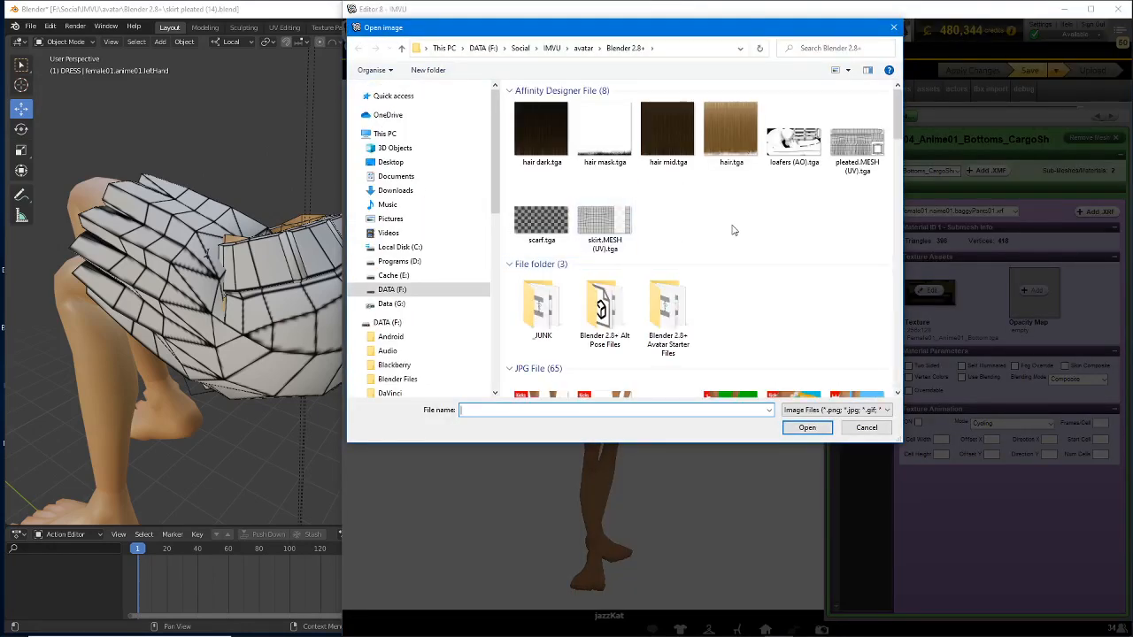
{"action": "scroll", "coordinate": [732, 231], "scroll_direction": "down", "scroll_amount": 5}
{"action": "scroll", "coordinate": [732, 230], "scroll_direction": "down", "scroll_amount": 15}
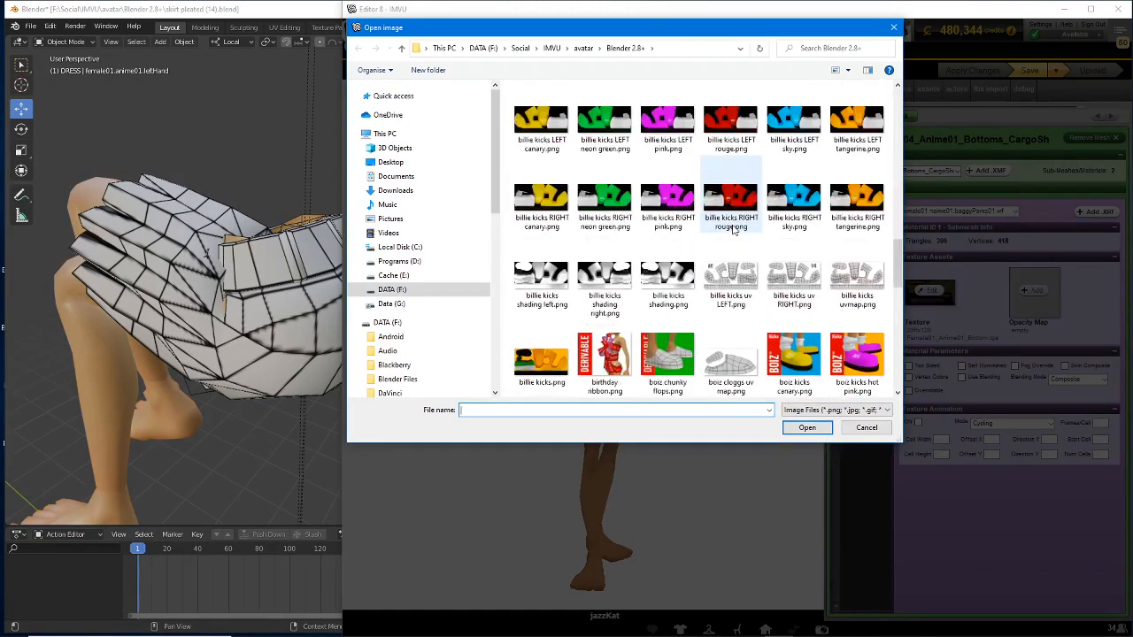
{"action": "scroll", "coordinate": [732, 231], "scroll_direction": "up", "scroll_amount": 5}
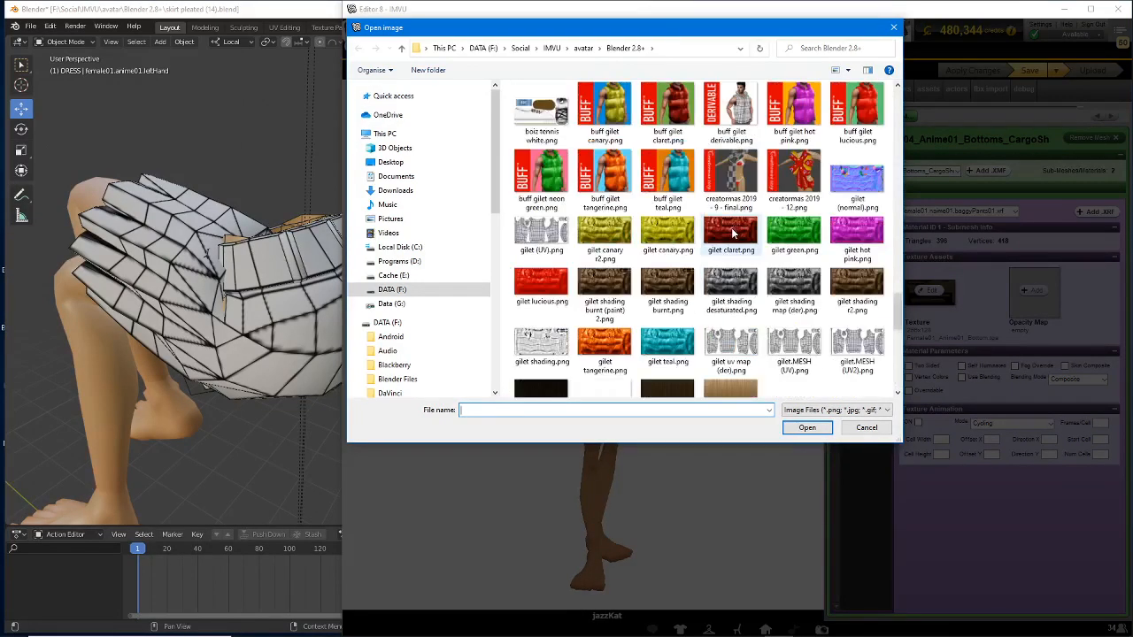
{"action": "scroll", "coordinate": [732, 232], "scroll_direction": "down", "scroll_amount": 3}
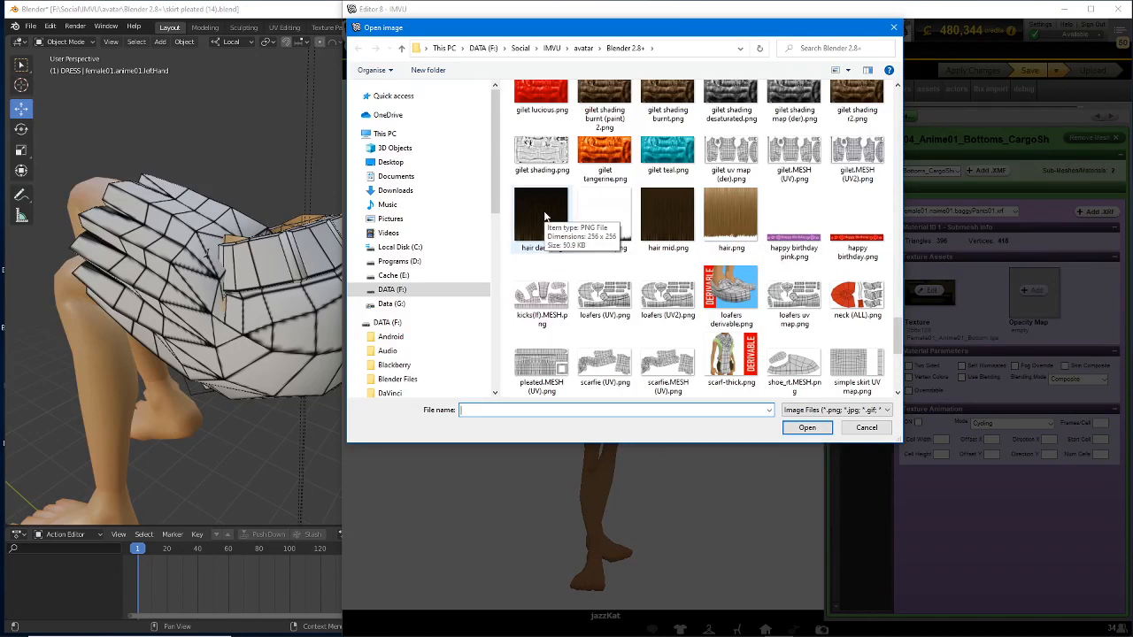
{"action": "scroll", "coordinate": [639, 271], "scroll_direction": "down", "scroll_amount": 5}
{"action": "scroll", "coordinate": [639, 272], "scroll_direction": "up", "scroll_amount": 12}
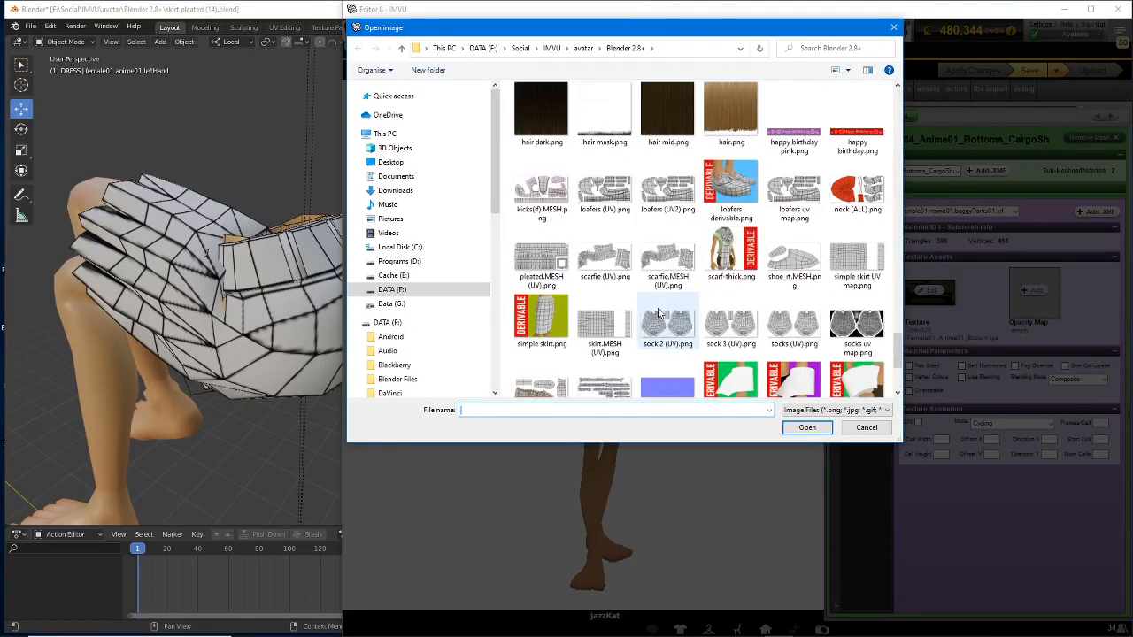
{"action": "scroll", "coordinate": [658, 314], "scroll_direction": "up", "scroll_amount": 10}
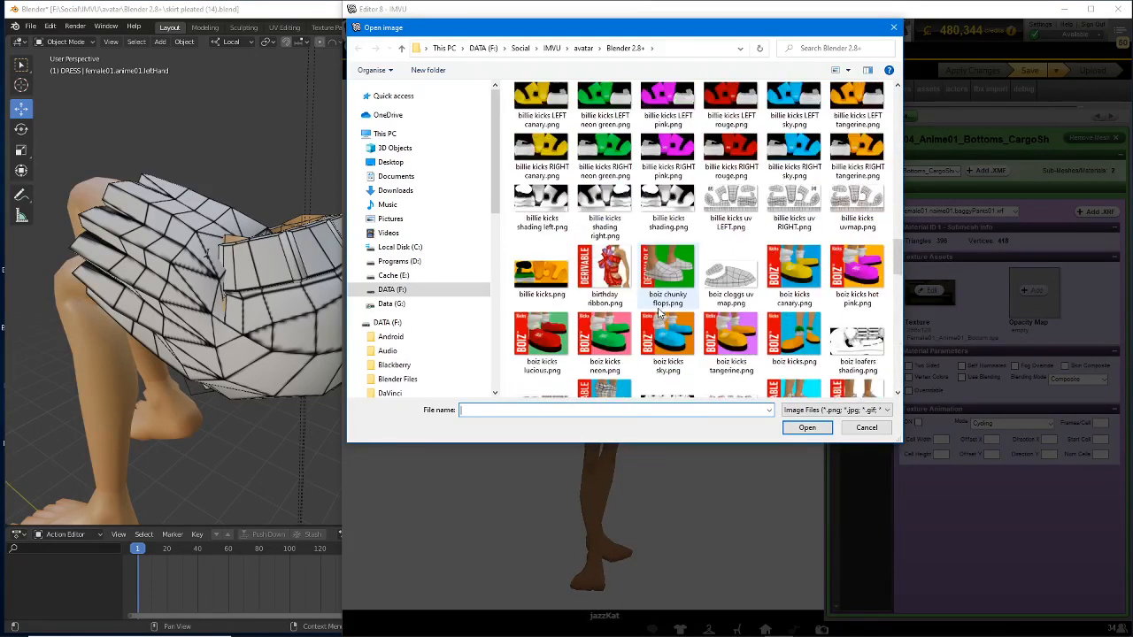
{"action": "scroll", "coordinate": [658, 314], "scroll_direction": "up", "scroll_amount": 5}
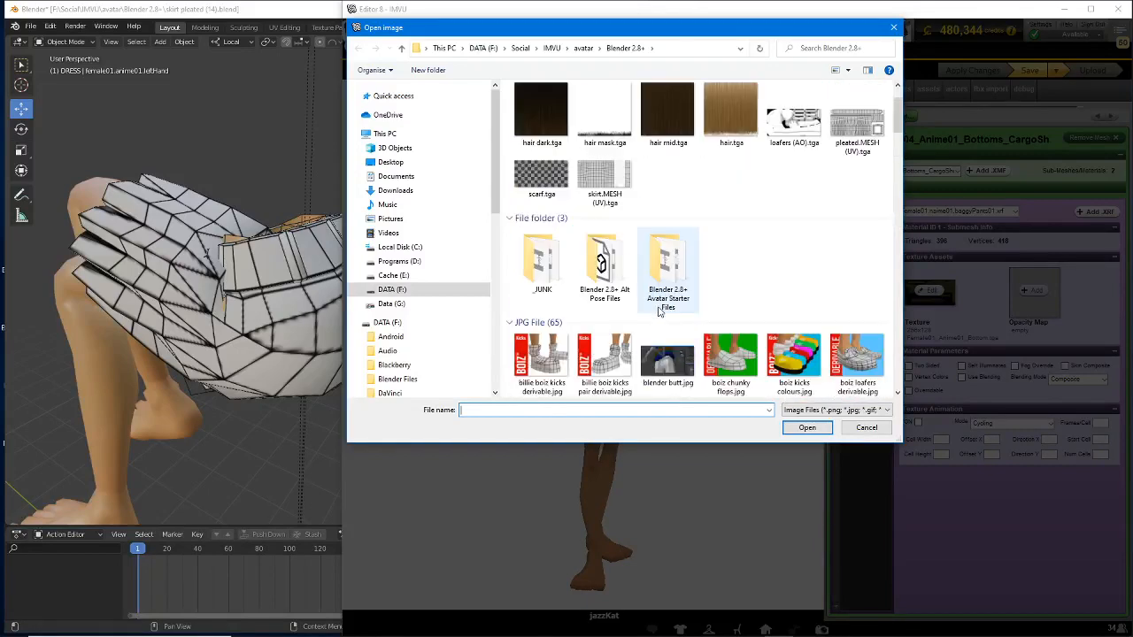
{"action": "scroll", "coordinate": [658, 312], "scroll_direction": "up", "scroll_amount": 1}
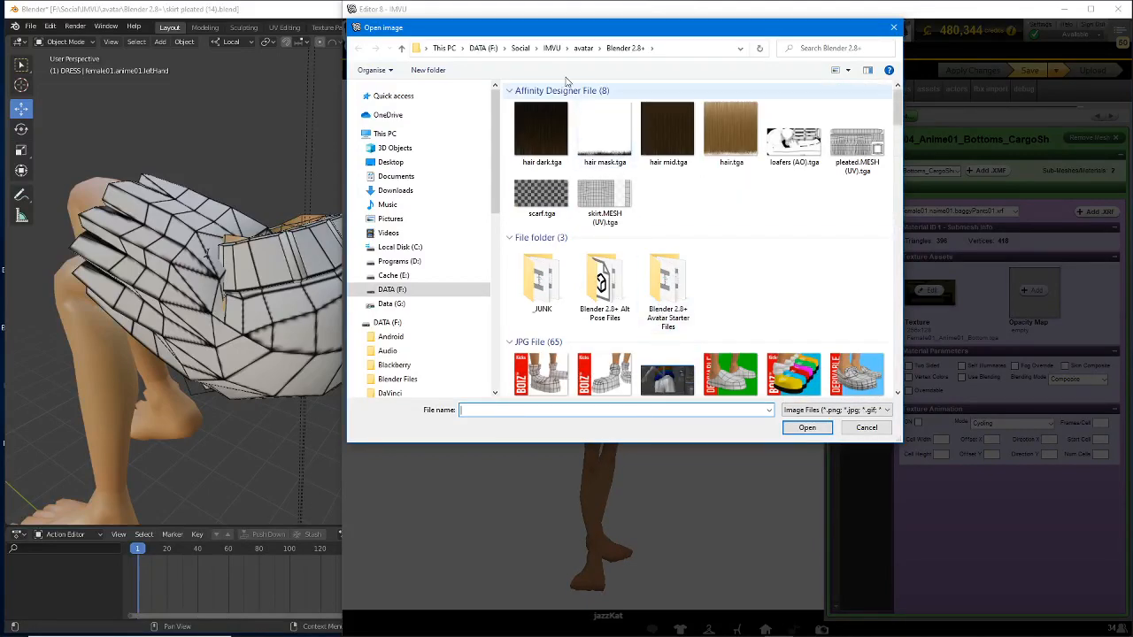
- Load opacity-map.tga from the IMVU accessories Blender 2.8 folder as the shorts material's opacity map
{"action": "left_click", "coordinate": [568, 49]}
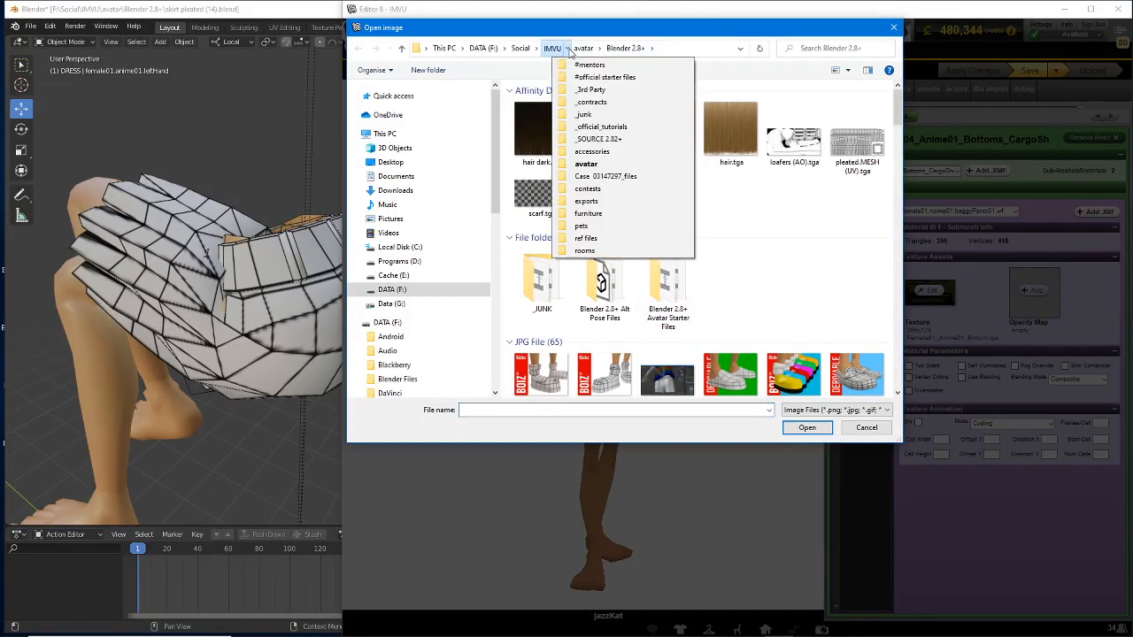
{"action": "left_click", "coordinate": [586, 151]}
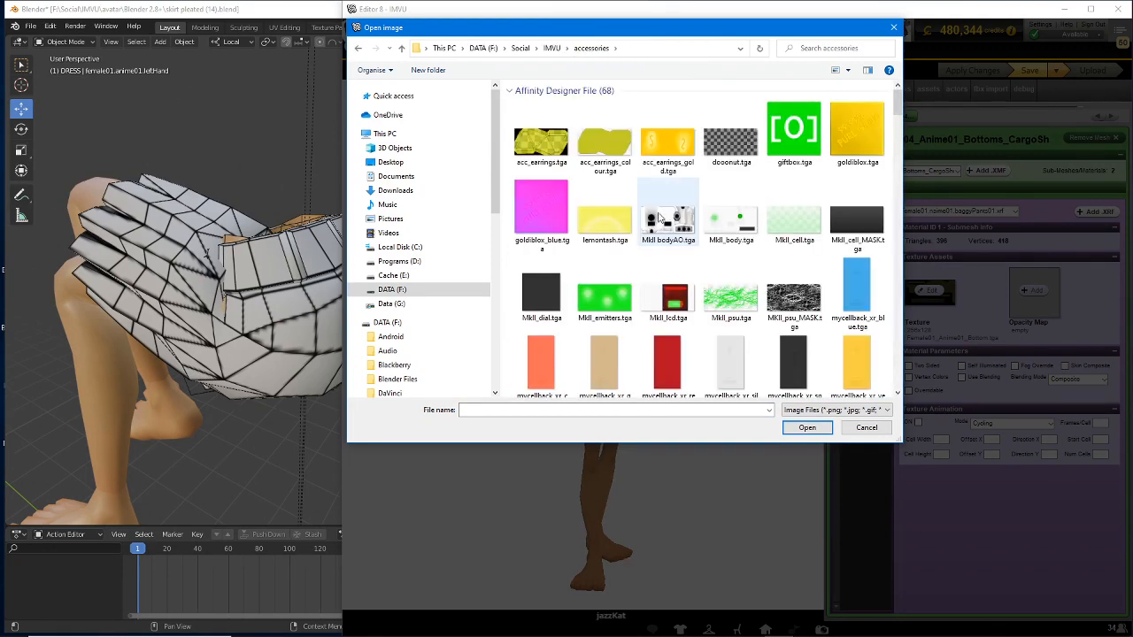
{"action": "left_click", "coordinate": [617, 49]}
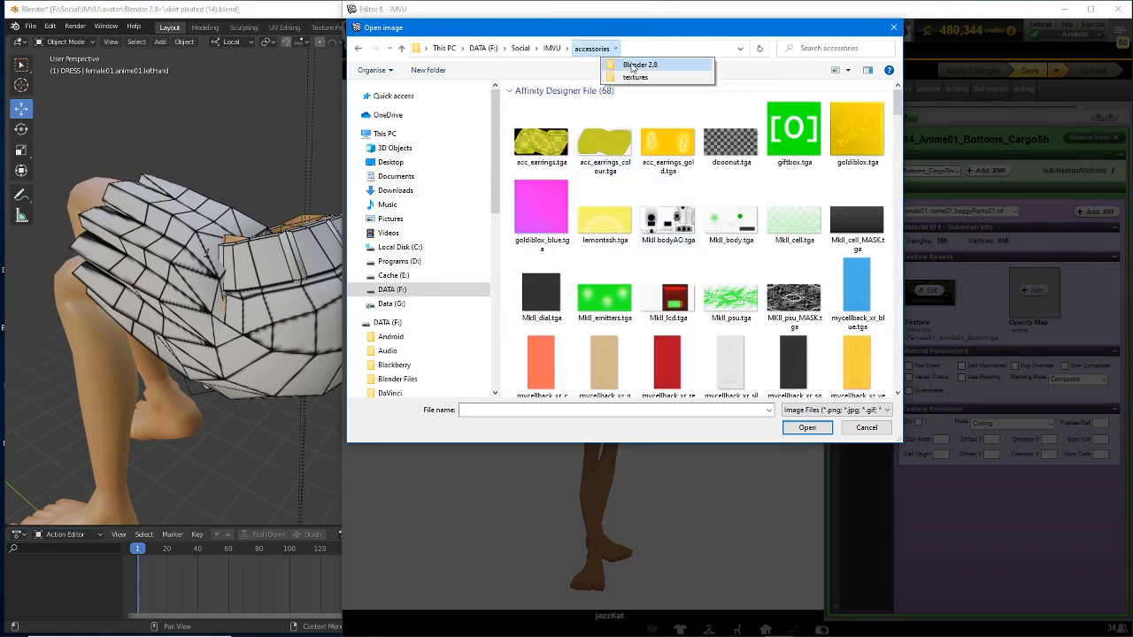
{"action": "left_click", "coordinate": [631, 64]}
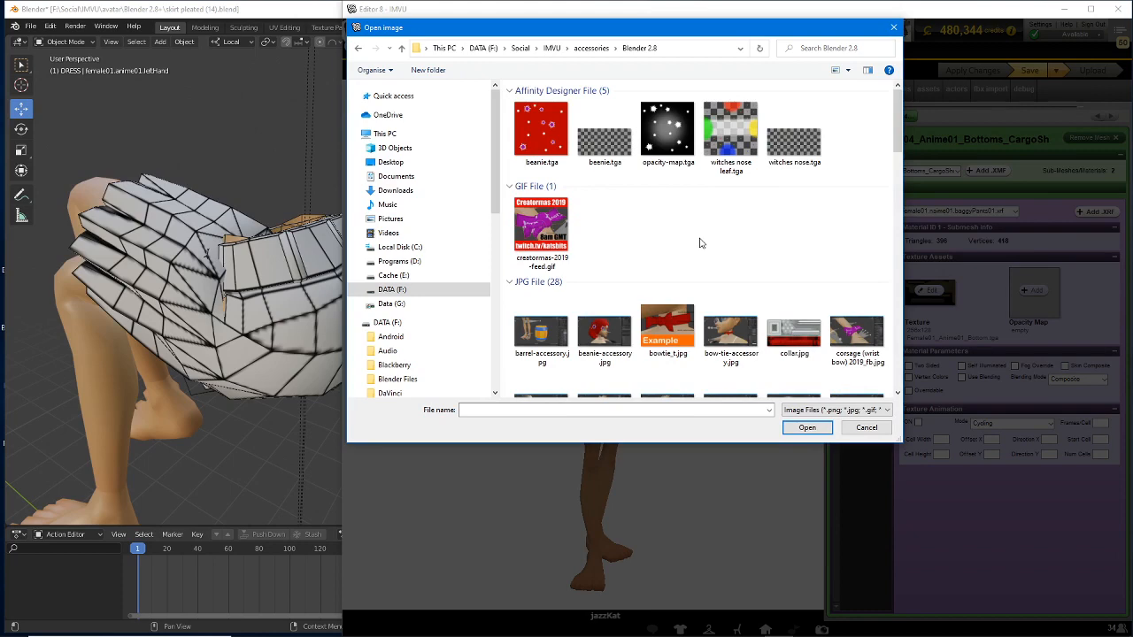
{"action": "scroll", "coordinate": [699, 242], "scroll_direction": "down", "scroll_amount": 10}
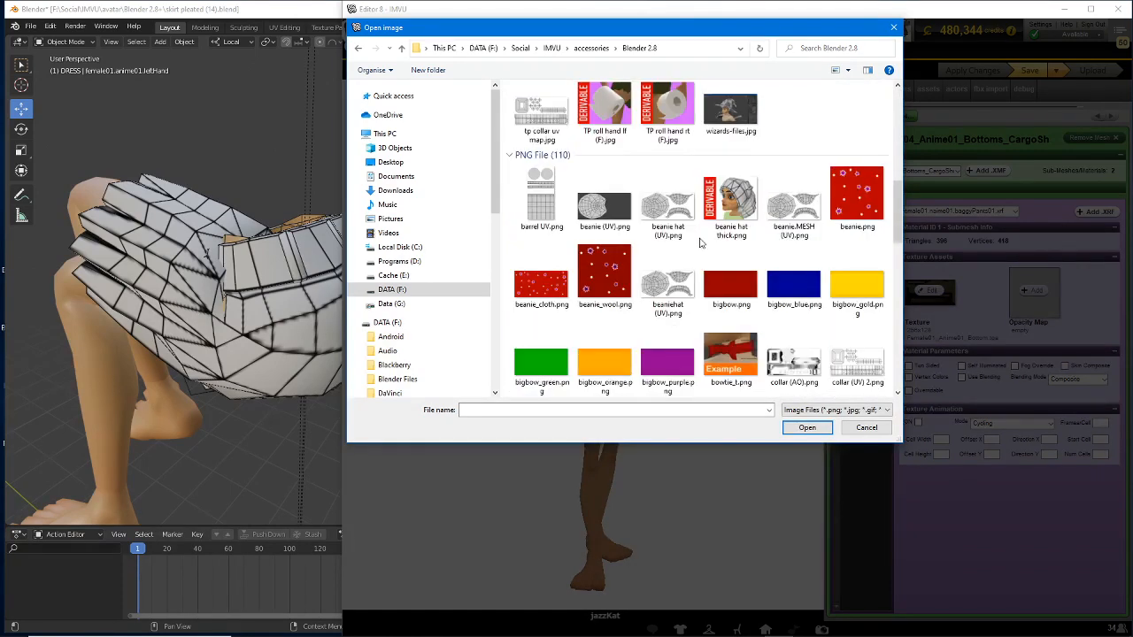
{"action": "scroll", "coordinate": [699, 242], "scroll_direction": "up", "scroll_amount": 12}
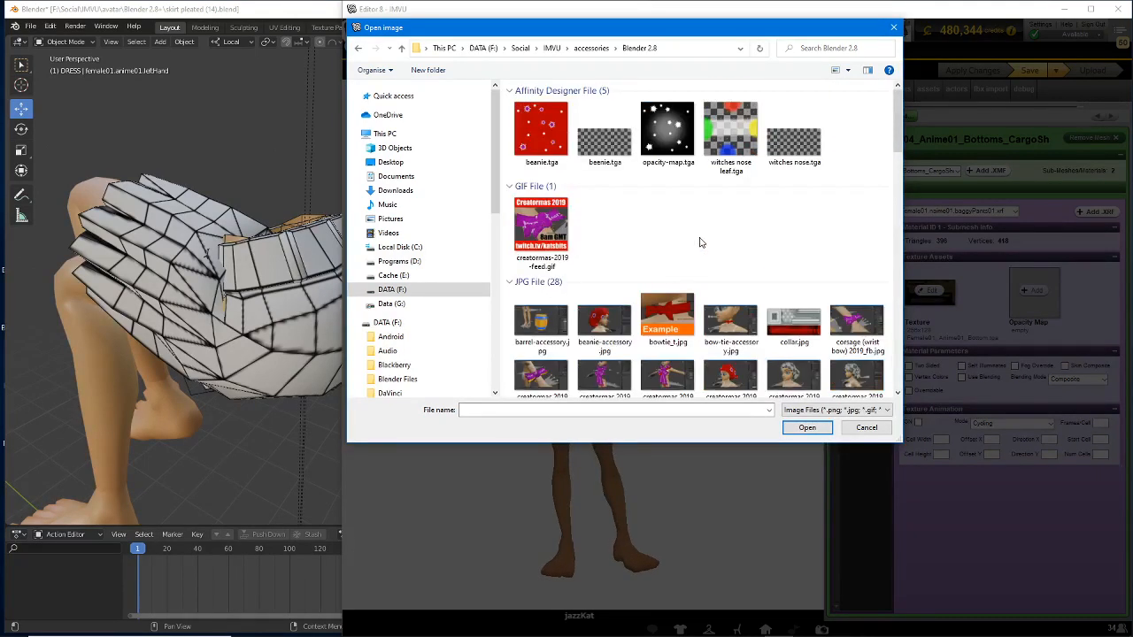
{"action": "left_click", "coordinate": [680, 143]}
{"action": "left_click", "coordinate": [808, 428]}
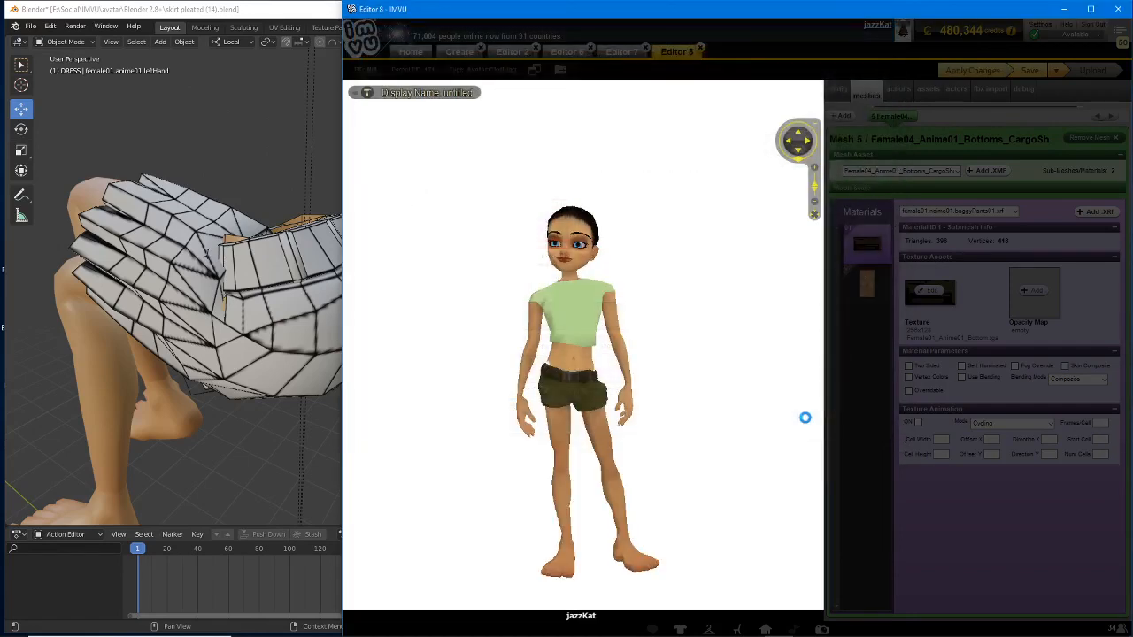
- Apply the product changes and inspect the masked shorts on the avatar's hip close up
{"action": "left_click", "coordinate": [975, 73]}
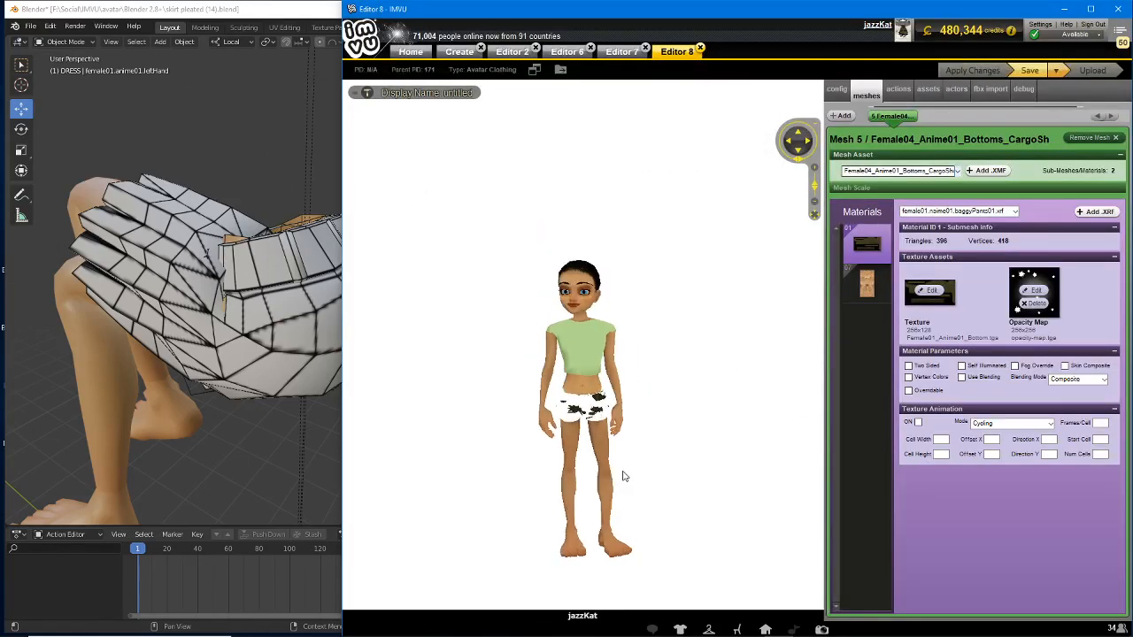
{"action": "scroll", "coordinate": [623, 452], "scroll_direction": "up", "scroll_amount": 5}
{"action": "left_click_drag", "start_coordinate": [624, 425], "coordinate": [560, 399]}
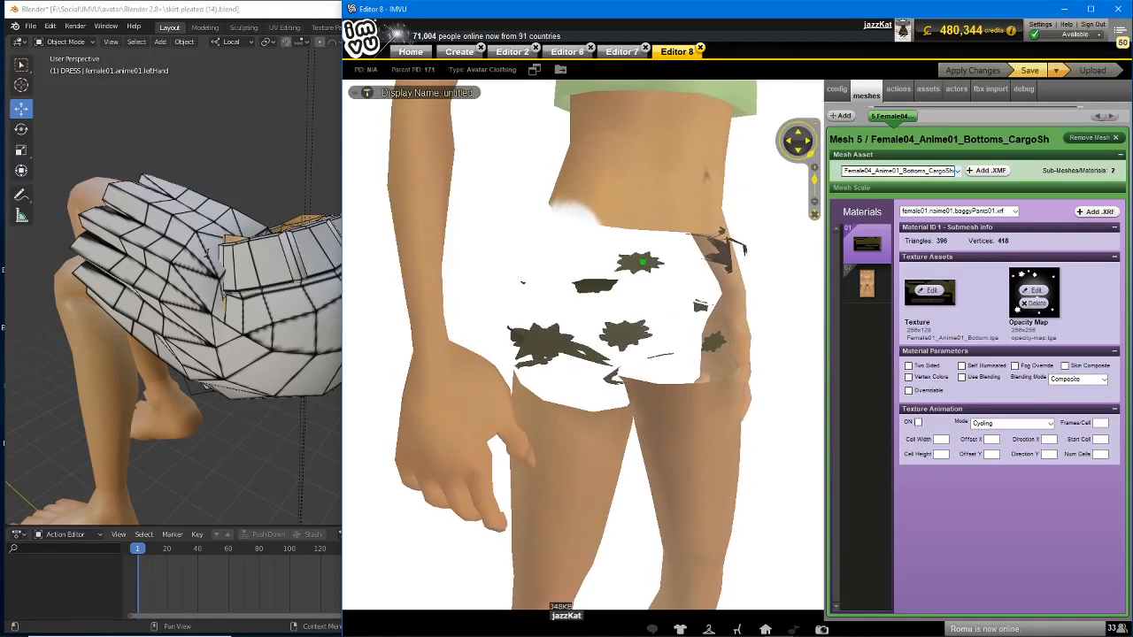
- Outline the opacity-masked shorts on the avatar with a freehand screen annotation and clear the marking
{"action": "mouse_move", "coordinate": [617, 230]}
{"action": "left_mouse_down"}
{"action": "mouse_move", "coordinate": [532, 221]}
{"action": "mouse_move", "coordinate": [521, 379]}
{"action": "mouse_move", "coordinate": [625, 391]}
{"action": "mouse_move", "coordinate": [612, 382]}
{"action": "mouse_move", "coordinate": [731, 384]}
{"action": "mouse_move", "coordinate": [744, 252]}
{"action": "mouse_move", "coordinate": [640, 229]}
{"action": "left_mouse_up"}
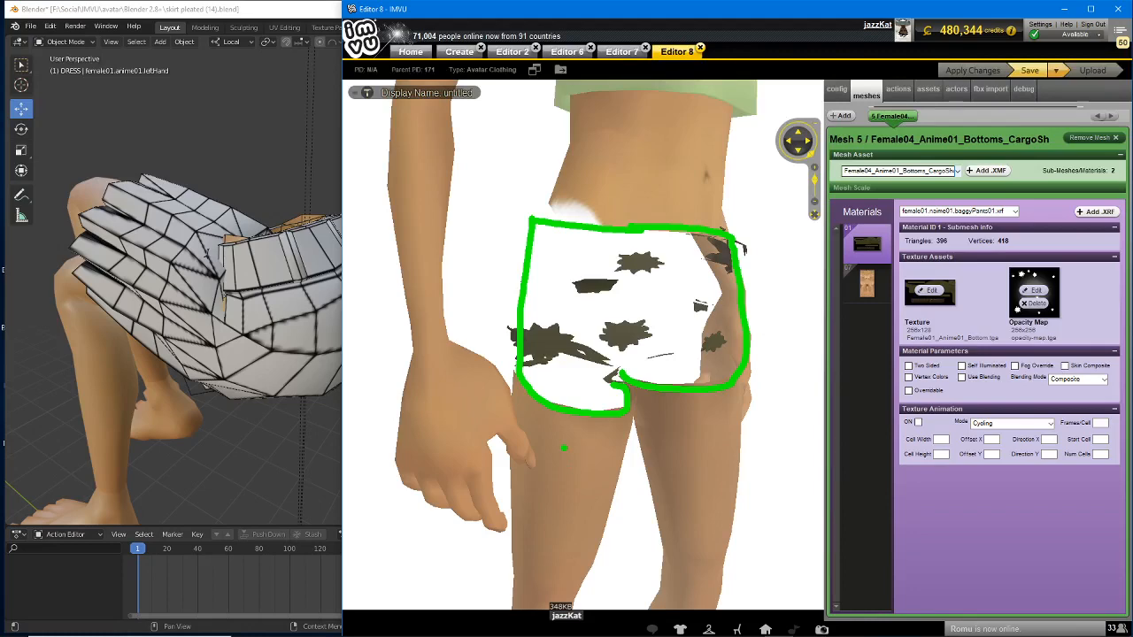
{"action": "key", "text": "Escape"}
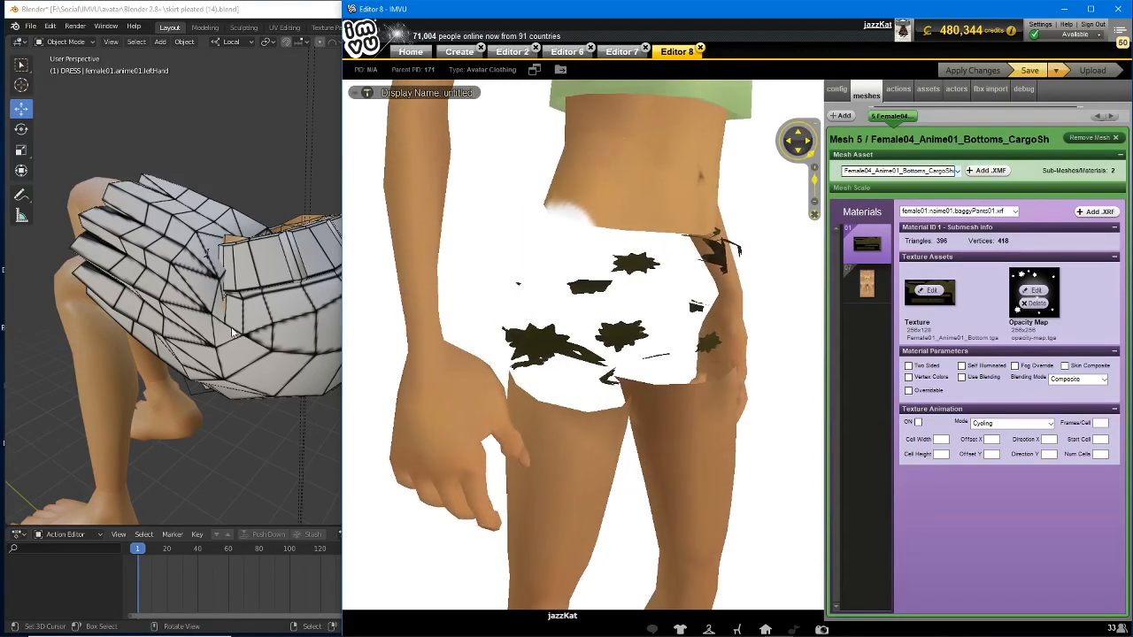
- Uncover the Blender viewport, inspect the pleated skirt's hip close up and circle the gap there with a screen annotation
{"action": "left_click_drag", "start_coordinate": [446, 28], "coordinate": [755, 2]}
{"action": "scroll", "coordinate": [237, 351], "scroll_direction": "up", "scroll_amount": 4}
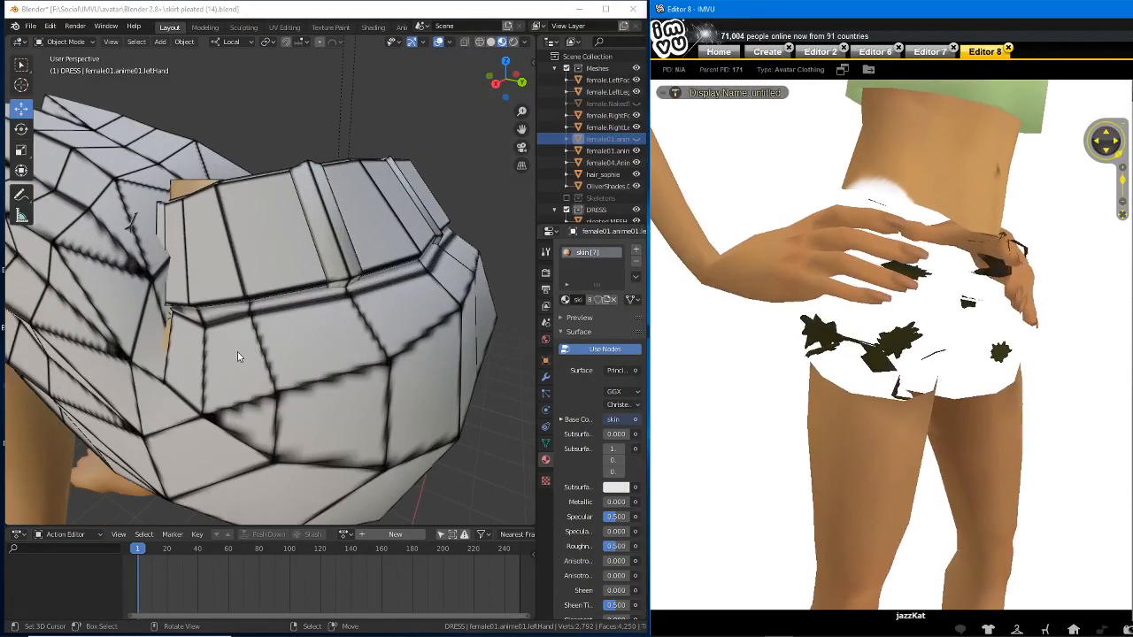
{"action": "middle_click_drag", "start_coordinate": [237, 352], "coordinate": [253, 350]}
{"action": "key", "text": "ctrl+2"}
{"action": "mouse_move", "coordinate": [192, 286]}
{"action": "left_mouse_down"}
{"action": "mouse_move", "coordinate": [170, 364]}
{"action": "mouse_move", "coordinate": [190, 281]}
{"action": "left_mouse_up"}
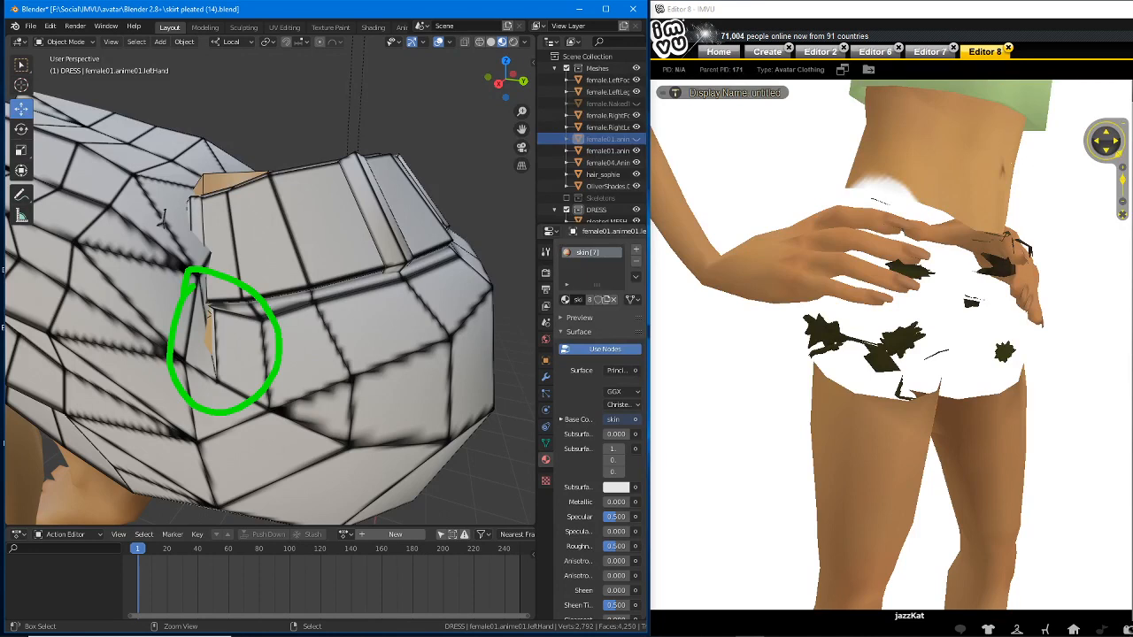
- Outline the masked shorts on the standing avatar, mark a wavy line down each side, and clear all annotations
{"action": "mouse_move", "coordinate": [840, 189]}
{"action": "left_mouse_down"}
{"action": "mouse_move", "coordinate": [809, 372]}
{"action": "mouse_move", "coordinate": [944, 396]}
{"action": "mouse_move", "coordinate": [885, 347]}
{"action": "left_mouse_up"}
{"action": "mouse_move", "coordinate": [955, 401]}
{"action": "left_mouse_down"}
{"action": "mouse_move", "coordinate": [1019, 390]}
{"action": "mouse_move", "coordinate": [1034, 293]}
{"action": "left_mouse_up"}
{"action": "left_click_drag", "start_coordinate": [930, 207], "coordinate": [845, 182]}
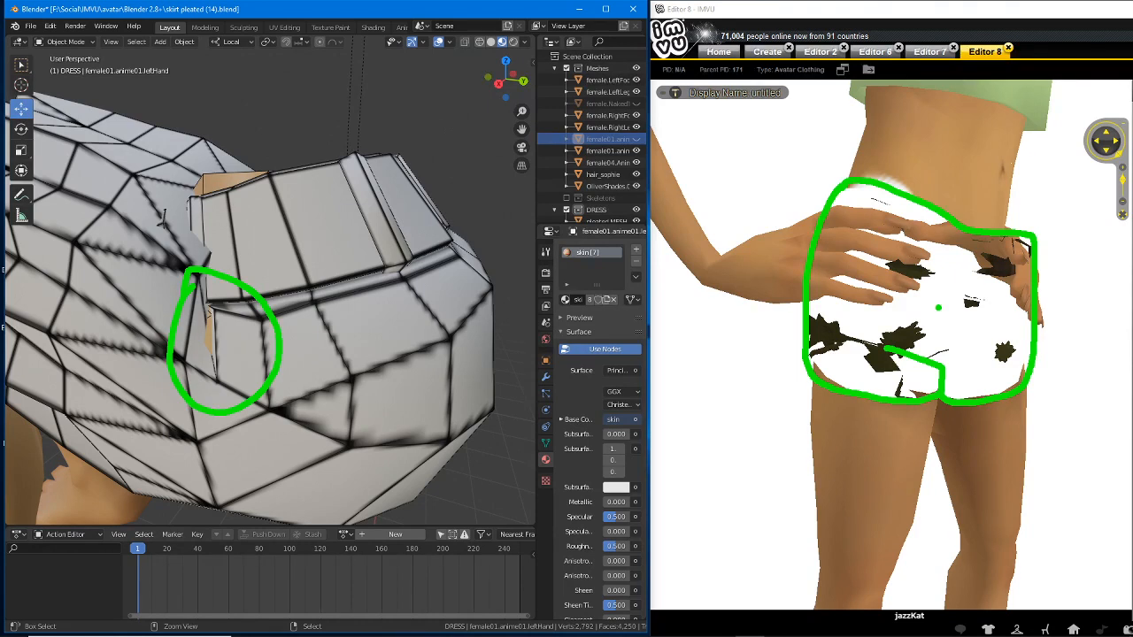
{"action": "left_click_drag", "start_coordinate": [861, 248], "coordinate": [881, 348]}
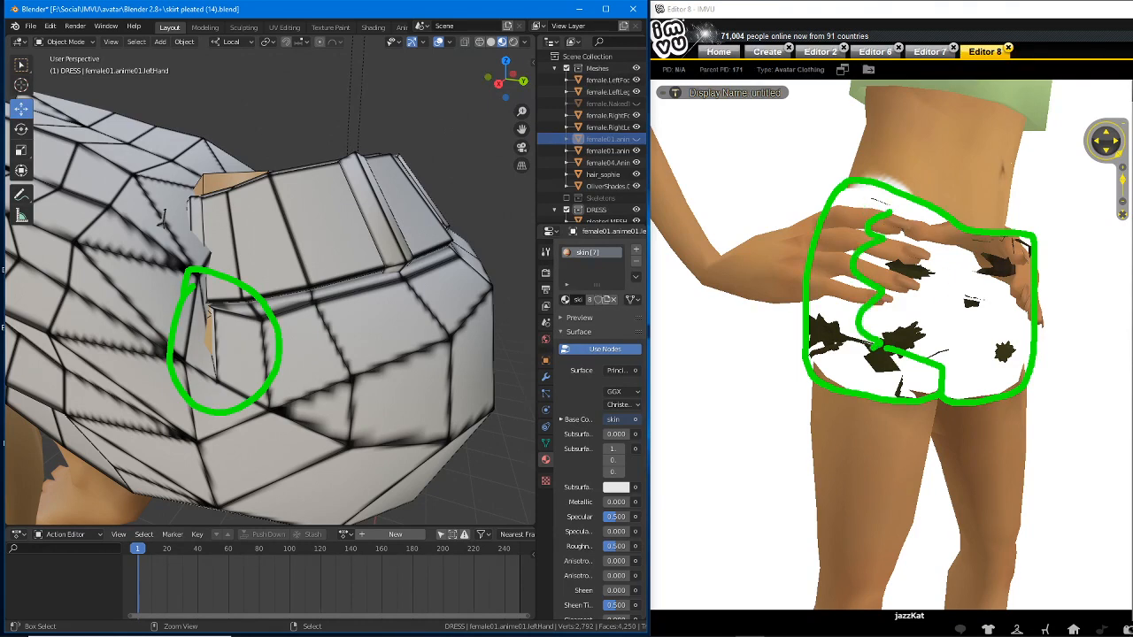
{"action": "left_click_drag", "start_coordinate": [995, 253], "coordinate": [981, 354]}
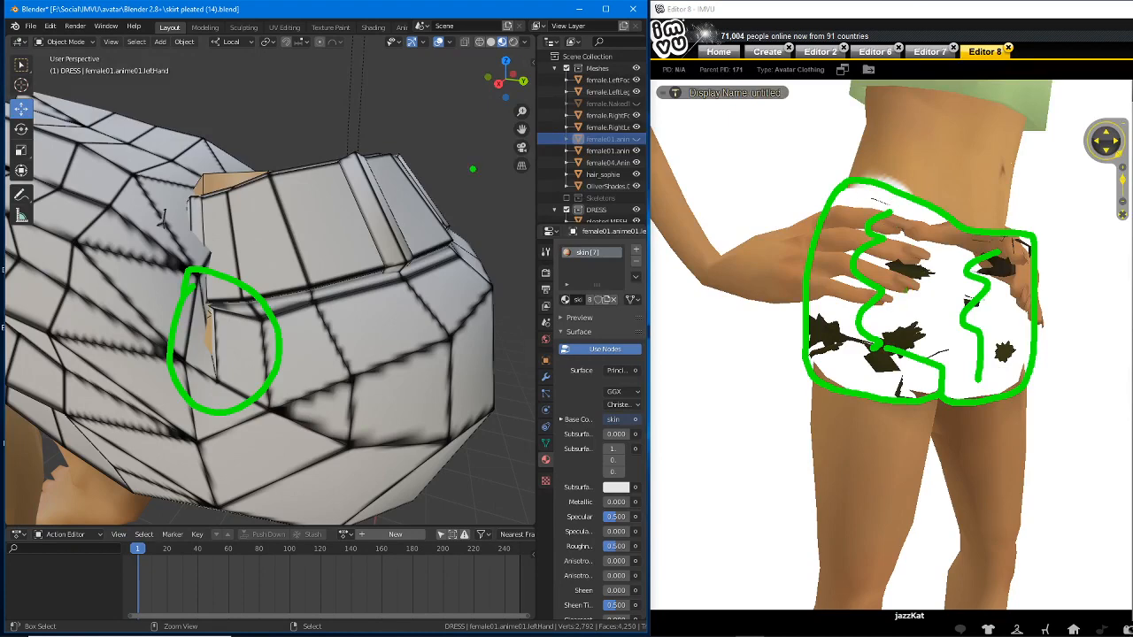
{"action": "key", "text": "Escape"}
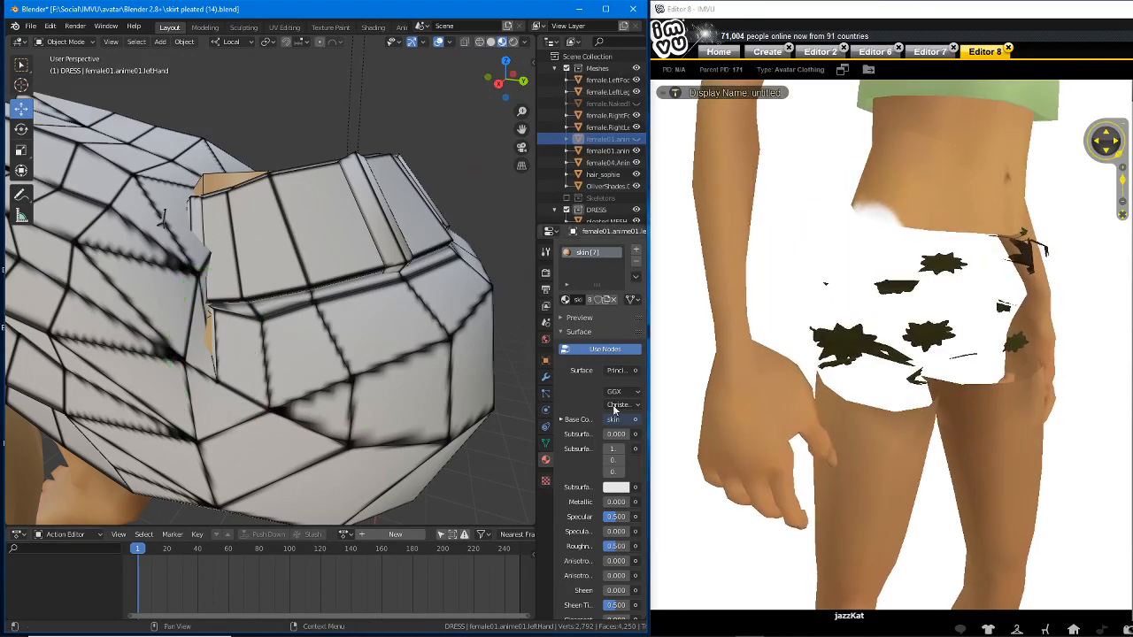
- Show the Skeletons collection in Blender, select the Female03MasterRoot armature and examine the skirt's hip deformation in the Sit3.POSE action
{"action": "left_click_drag", "start_coordinate": [941, 498], "coordinate": [868, 503]}
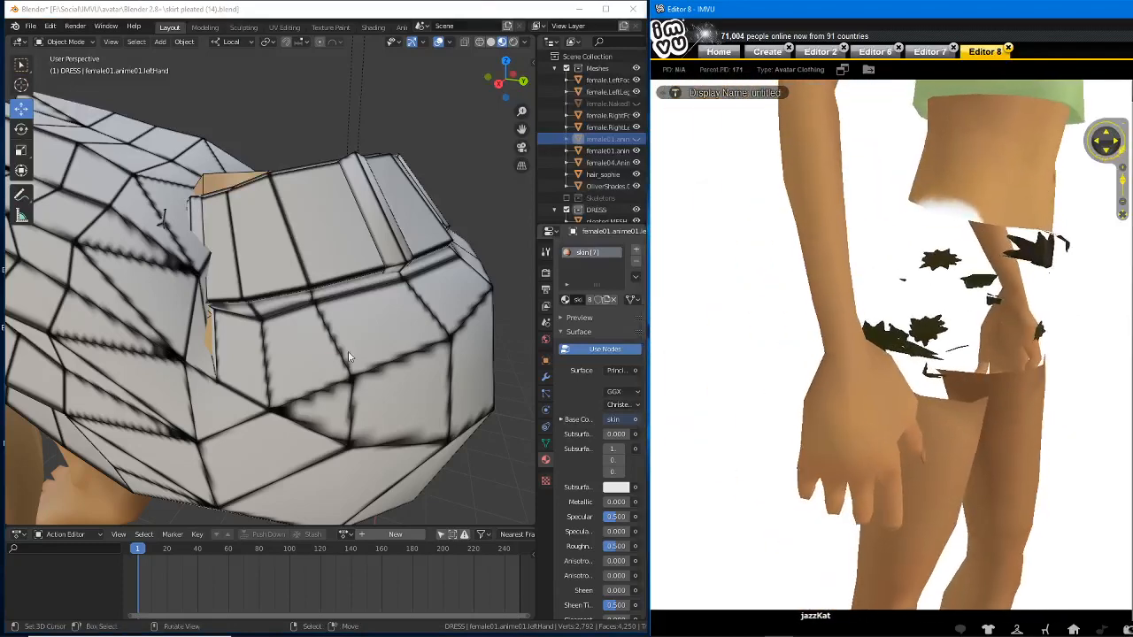
{"action": "scroll", "coordinate": [252, 374], "scroll_direction": "down", "scroll_amount": 6}
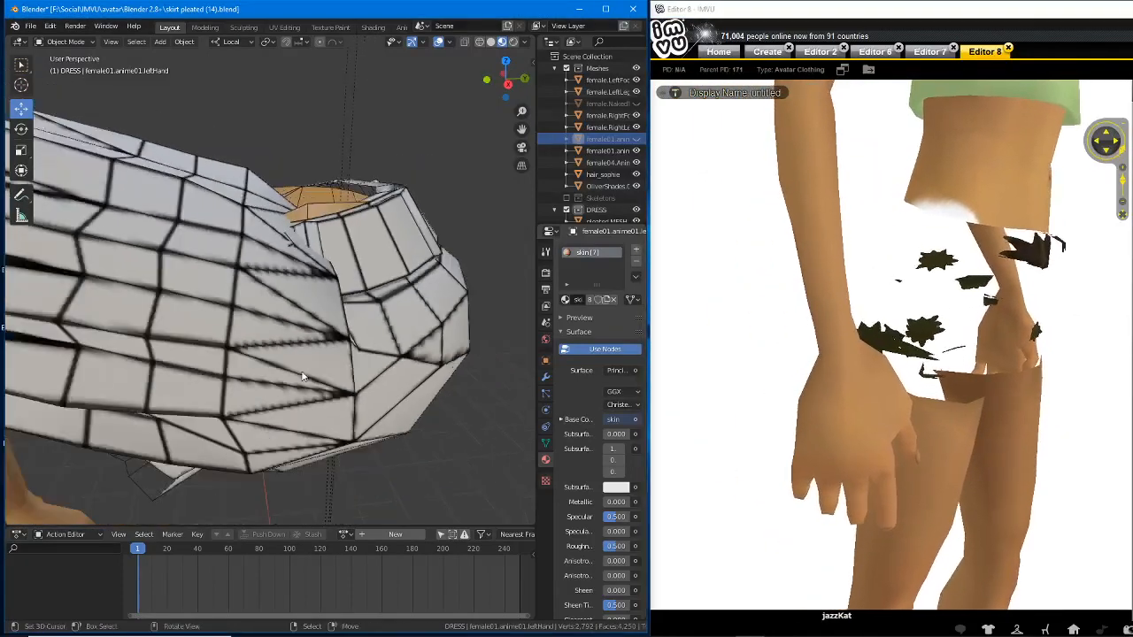
{"action": "middle_click_drag", "start_coordinate": [304, 376], "coordinate": [252, 339]}
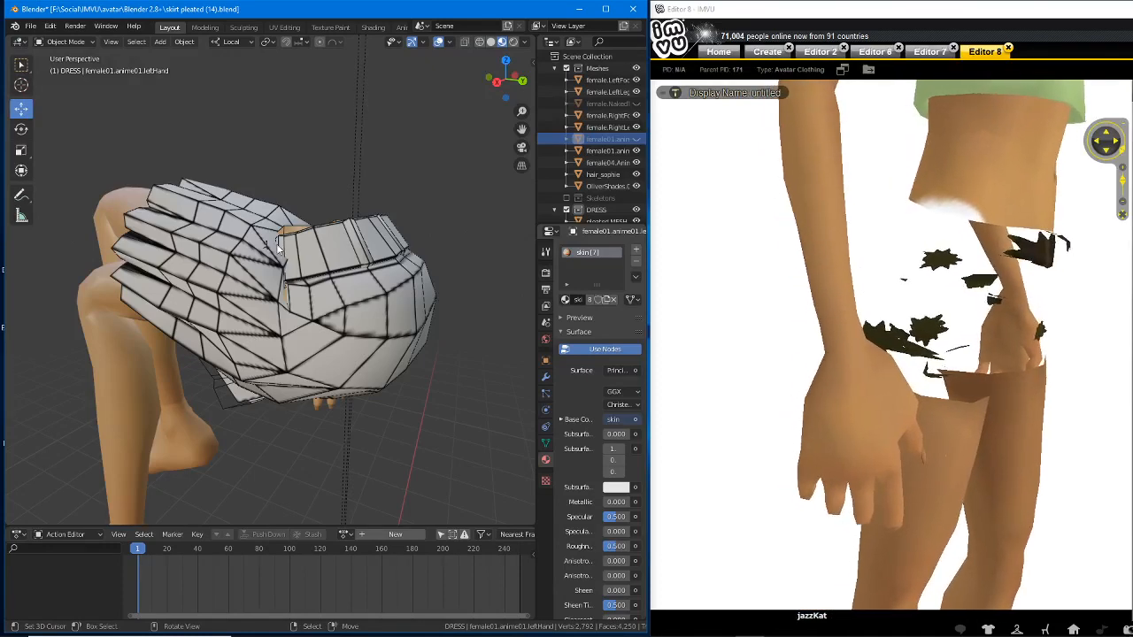
{"action": "left_click", "coordinate": [567, 198]}
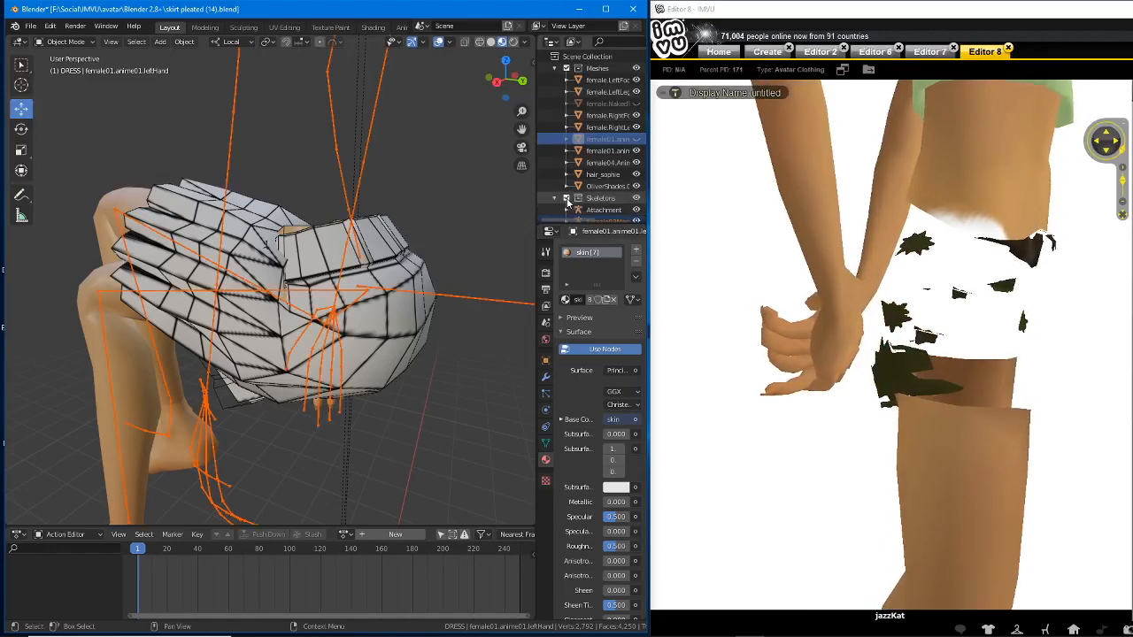
{"action": "left_click", "coordinate": [352, 195]}
{"action": "middle_click_drag", "start_coordinate": [269, 364], "coordinate": [301, 366]}
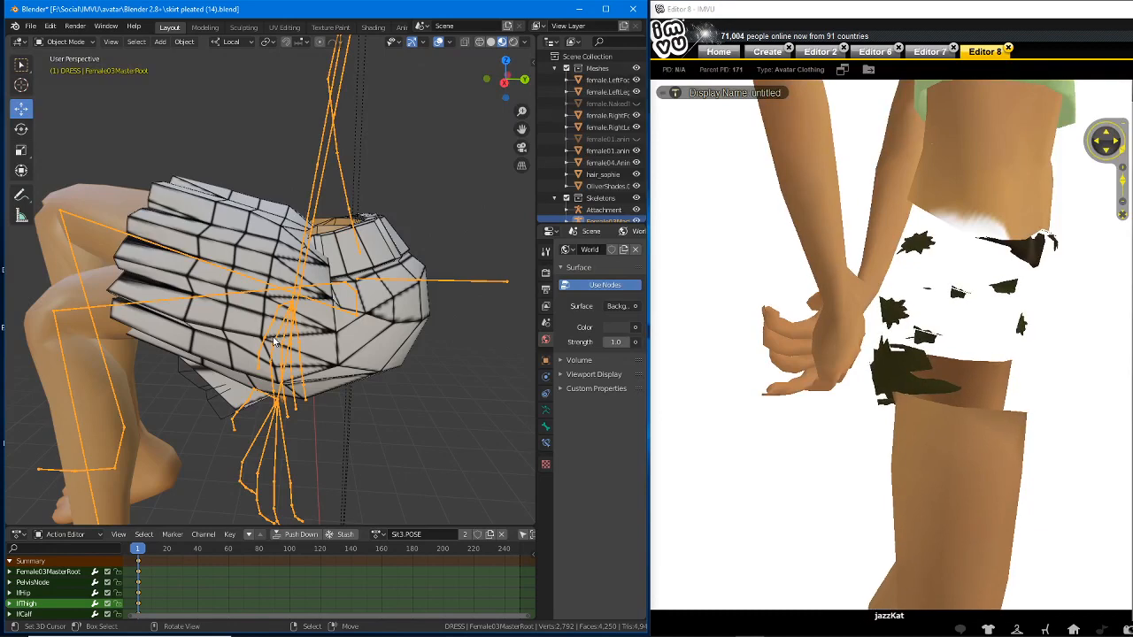
{"action": "middle_click_drag", "start_coordinate": [276, 347], "coordinate": [237, 348]}
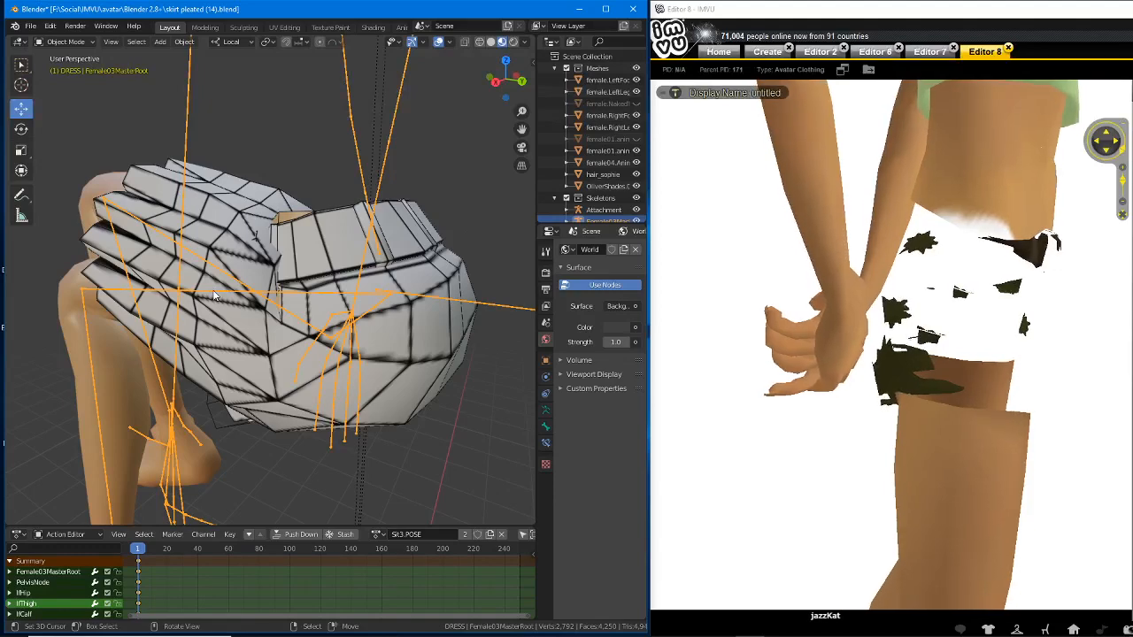
{"action": "middle_click_drag", "start_coordinate": [213, 296], "coordinate": [262, 329]}
{"action": "scroll", "coordinate": [259, 332], "scroll_direction": "up", "scroll_amount": 5}
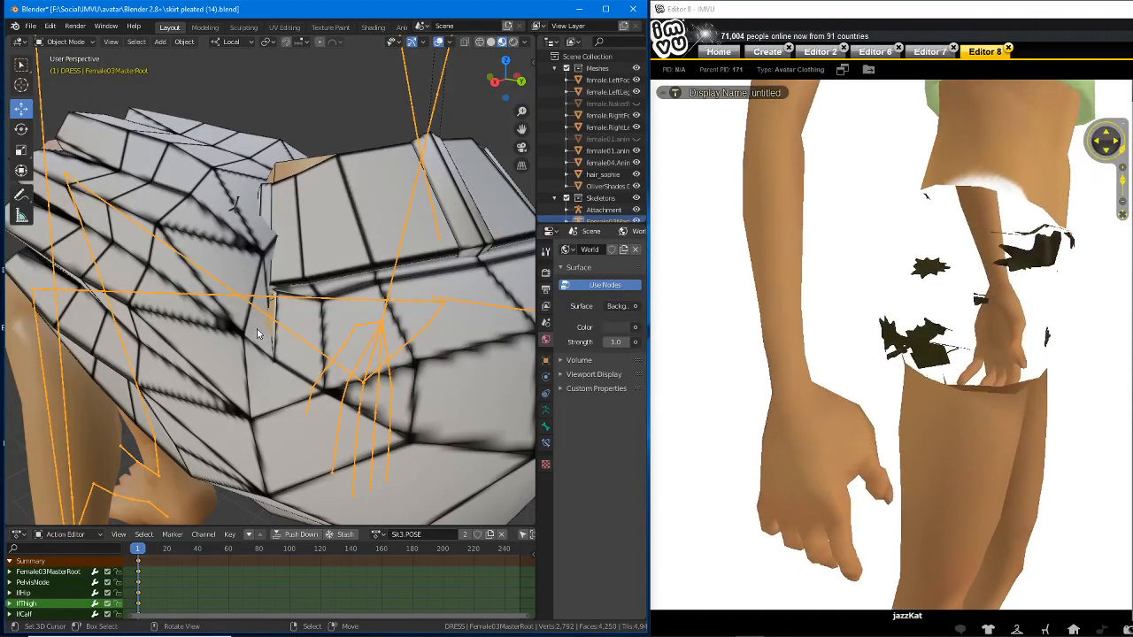
{"action": "scroll", "coordinate": [253, 347], "scroll_direction": "down", "scroll_amount": 2}
{"action": "middle_click_drag", "start_coordinate": [249, 351], "coordinate": [341, 349]}
- Check the skirt in the Editor 7 project and view the seated avatar in Editor 6 from the opposite side
{"action": "left_click", "coordinate": [929, 57]}
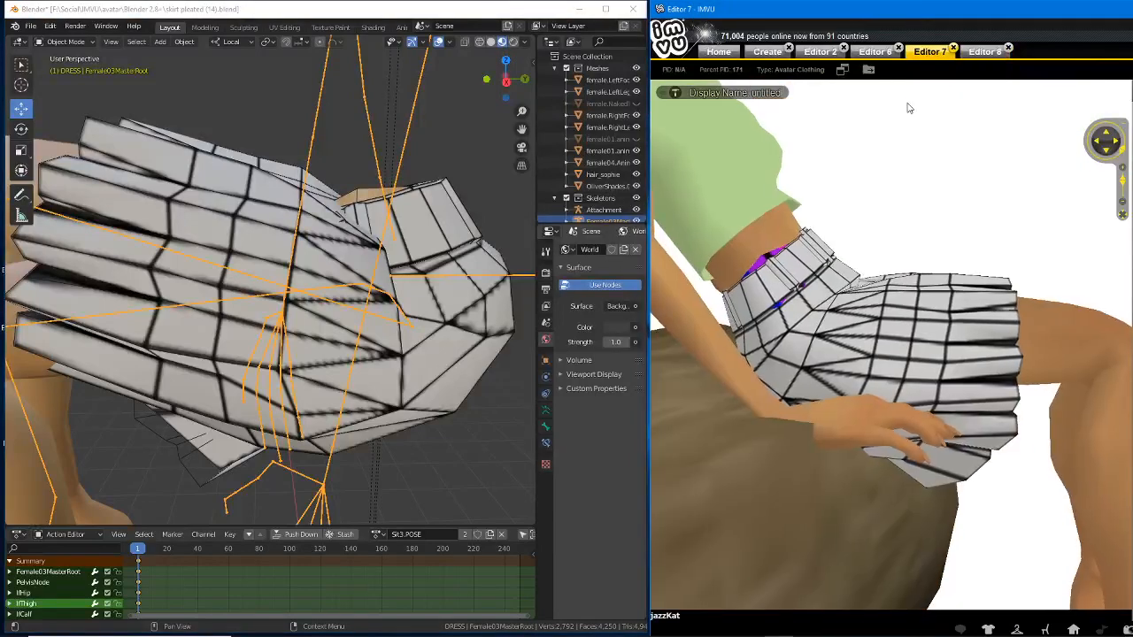
{"action": "left_click", "coordinate": [875, 55]}
{"action": "scroll", "coordinate": [889, 379], "scroll_direction": "down", "scroll_amount": 2}
{"action": "scroll", "coordinate": [889, 379], "scroll_direction": "down", "scroll_amount": 4}
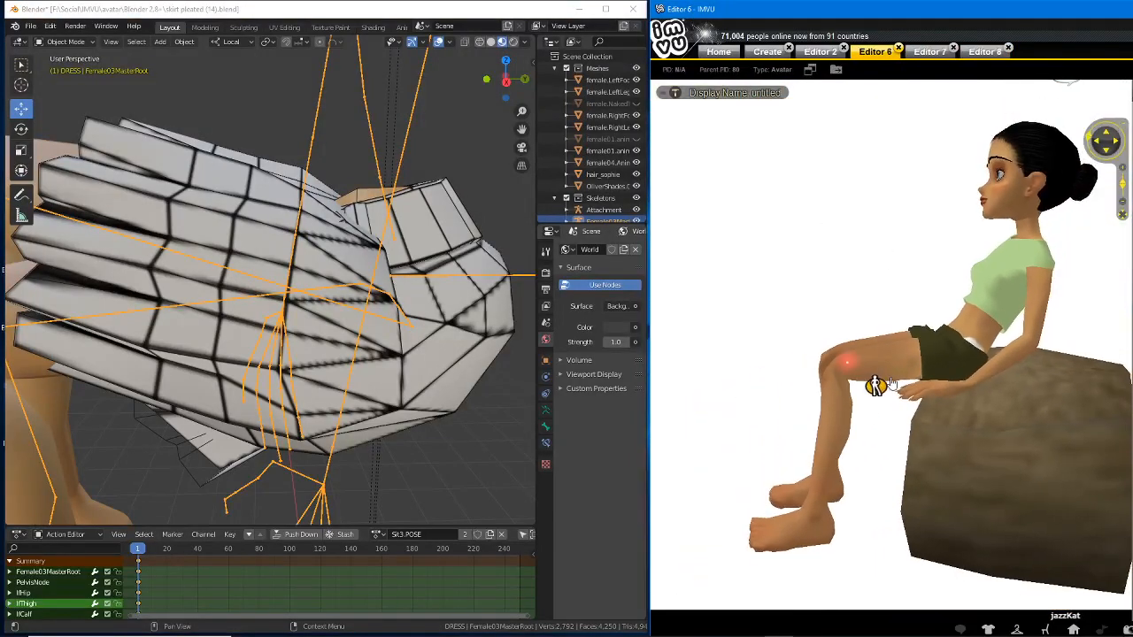
{"action": "left_click_drag", "start_coordinate": [865, 409], "coordinate": [1012, 401]}
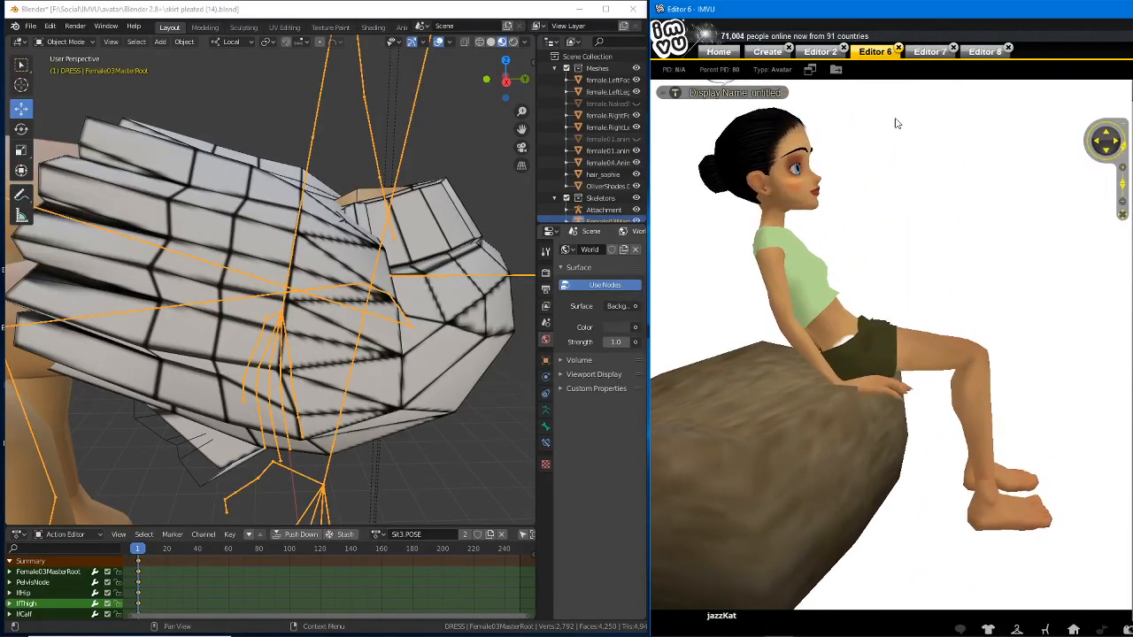
- Reveal the Editor 6 avatar project's settings and browse its actions through to Action 10, the sit3 trigger
{"action": "left_click_drag", "start_coordinate": [797, 8], "coordinate": [573, 9]}
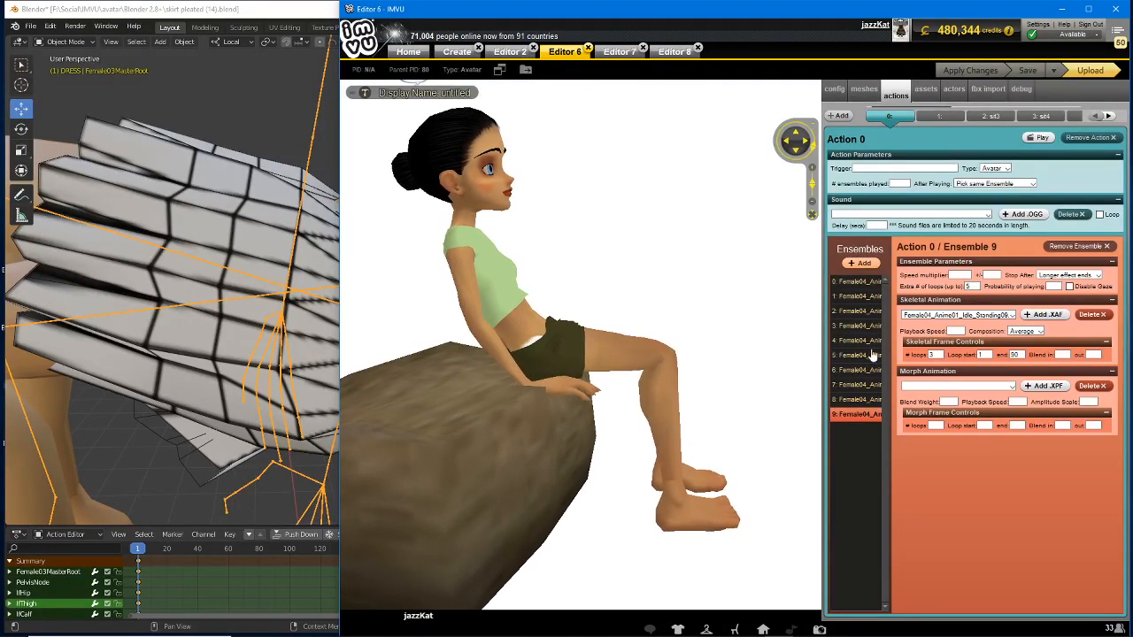
{"action": "left_click", "coordinate": [1110, 117]}
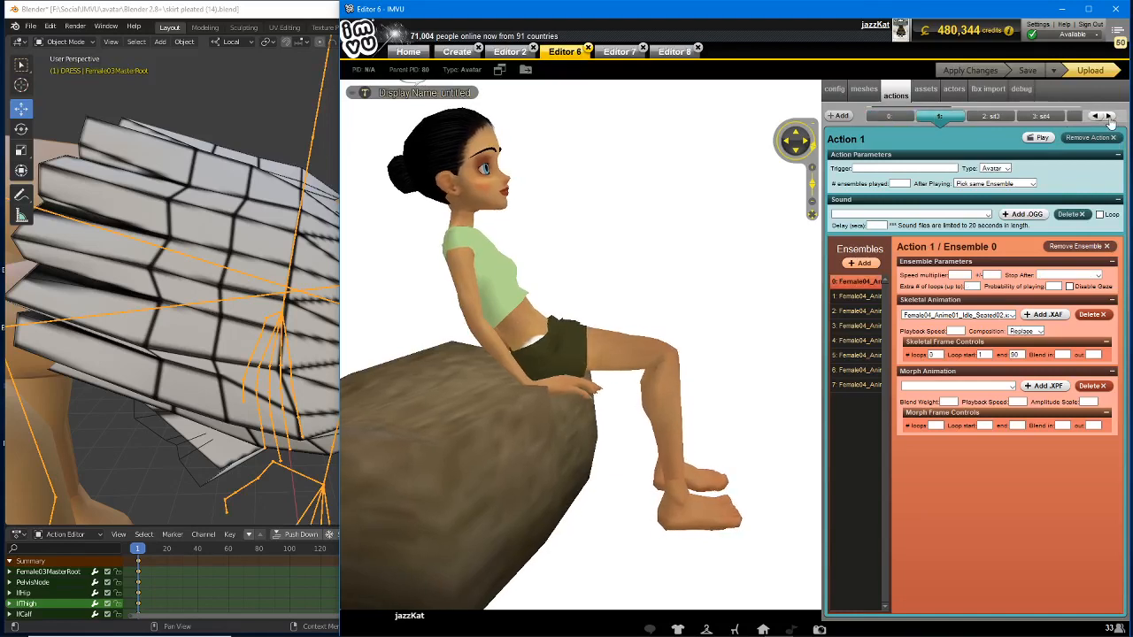
{"action": "left_click", "coordinate": [1110, 118]}
{"action": "left_click", "coordinate": [1110, 118]}
{"action": "left_click", "coordinate": [1109, 118]}
{"action": "left_click", "coordinate": [1109, 117]}
{"action": "left_click", "coordinate": [1109, 118]}
{"action": "left_click", "coordinate": [1109, 117]}
{"action": "left_click", "coordinate": [1109, 118]}
{"action": "left_click", "coordinate": [1110, 118]}
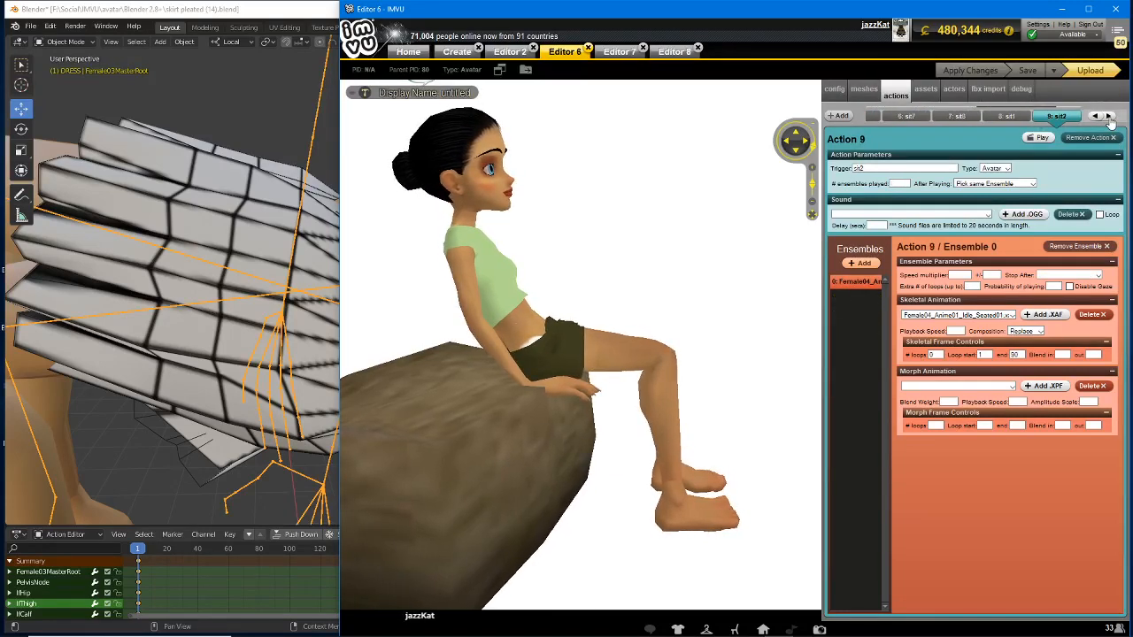
{"action": "left_click", "coordinate": [1109, 118]}
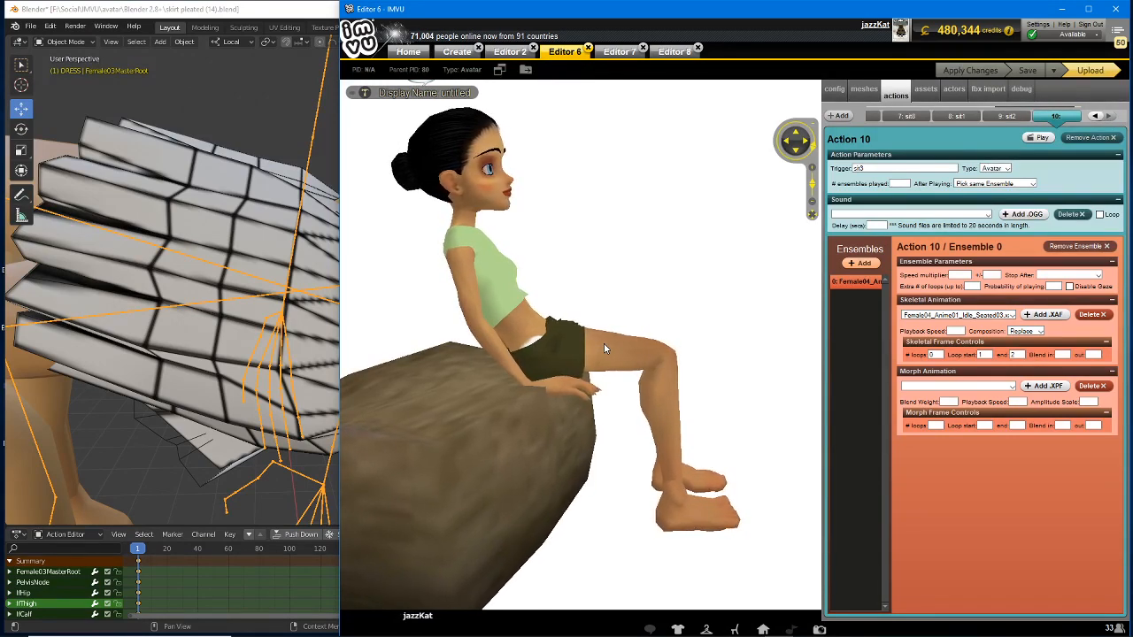
{"action": "scroll", "coordinate": [593, 343], "scroll_direction": "up", "scroll_amount": 3}
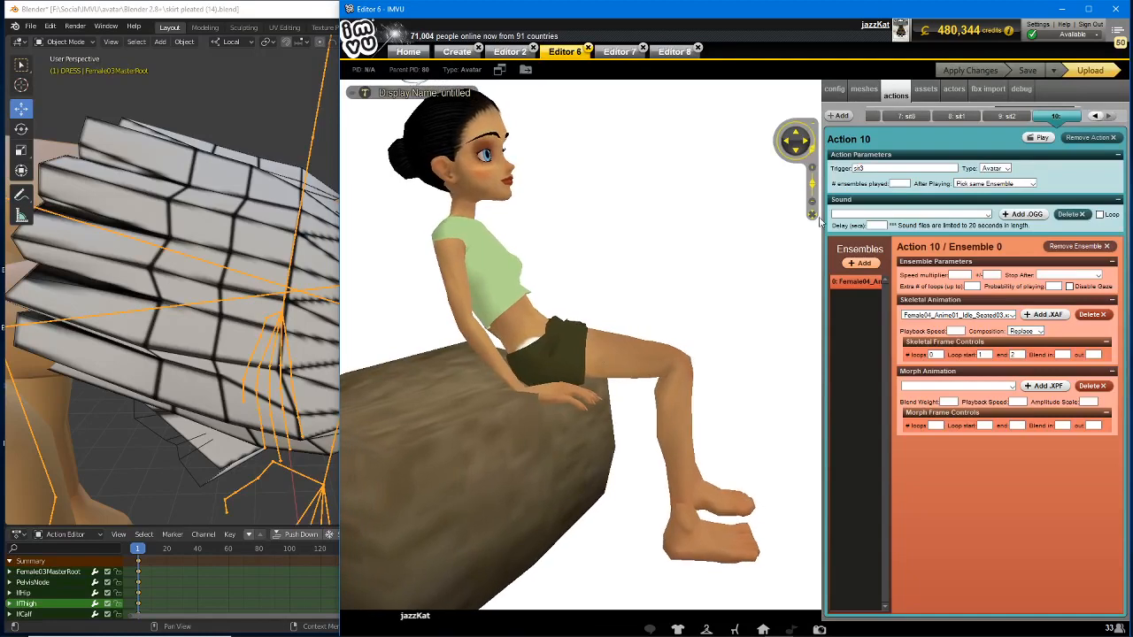
- Compare the masked shorts and the seated skirts across the other editor projects, and return to the seated avatar in Editor 6
{"action": "left_click", "coordinate": [675, 51]}
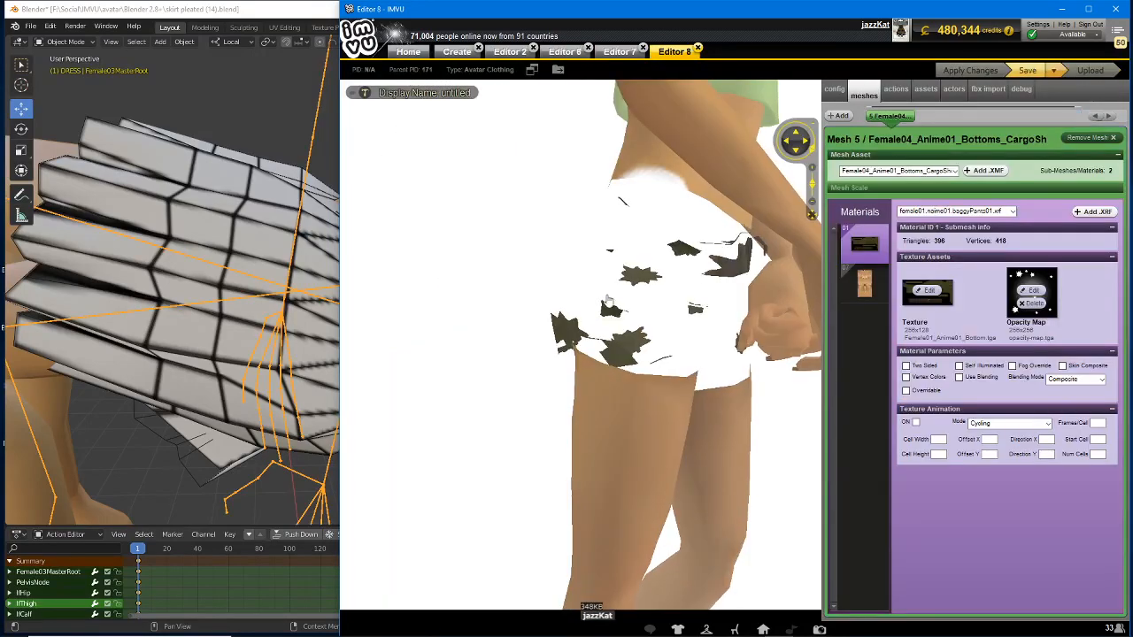
{"action": "left_click", "coordinate": [624, 53]}
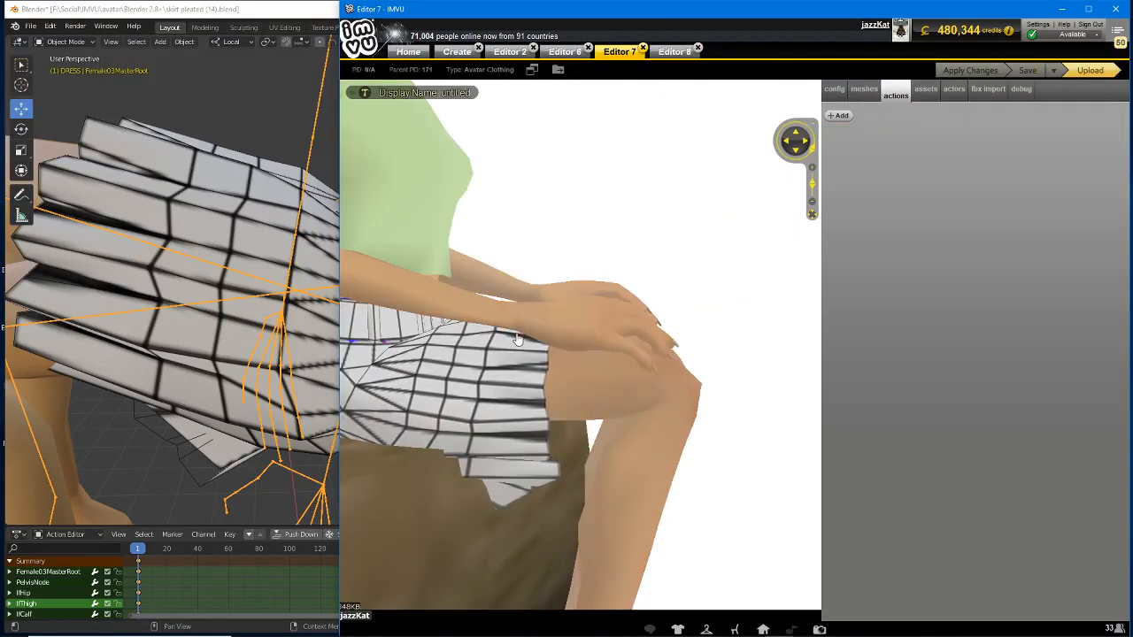
{"action": "left_click", "coordinate": [564, 52]}
{"action": "left_click", "coordinate": [511, 51]}
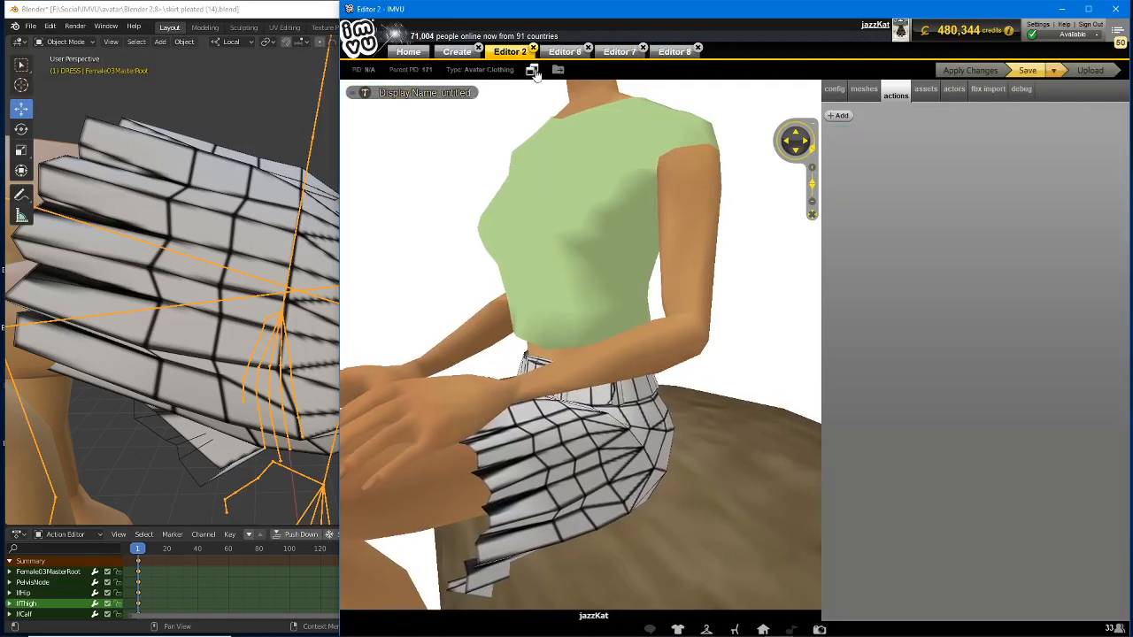
{"action": "left_click", "coordinate": [565, 51]}
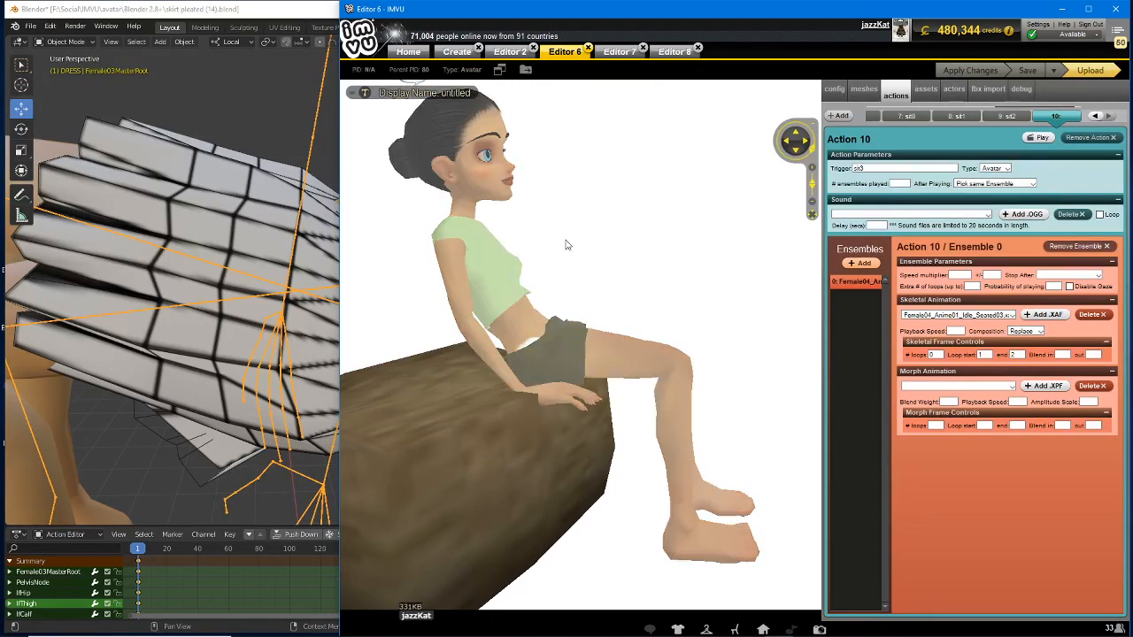
{"action": "mouse_move", "coordinate": [475, 12]}
{"action": "left_mouse_down"}
{"action": "mouse_move", "coordinate": [759, 13]}
{"action": "mouse_move", "coordinate": [455, 17]}
{"action": "left_mouse_up"}
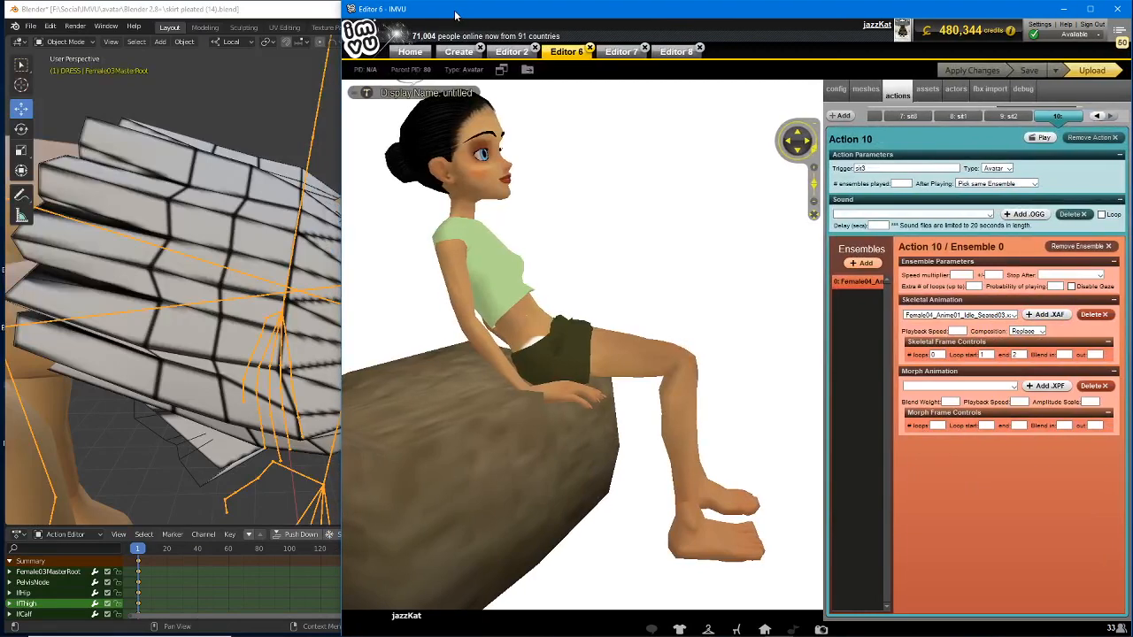
{"action": "left_click", "coordinate": [677, 52]}
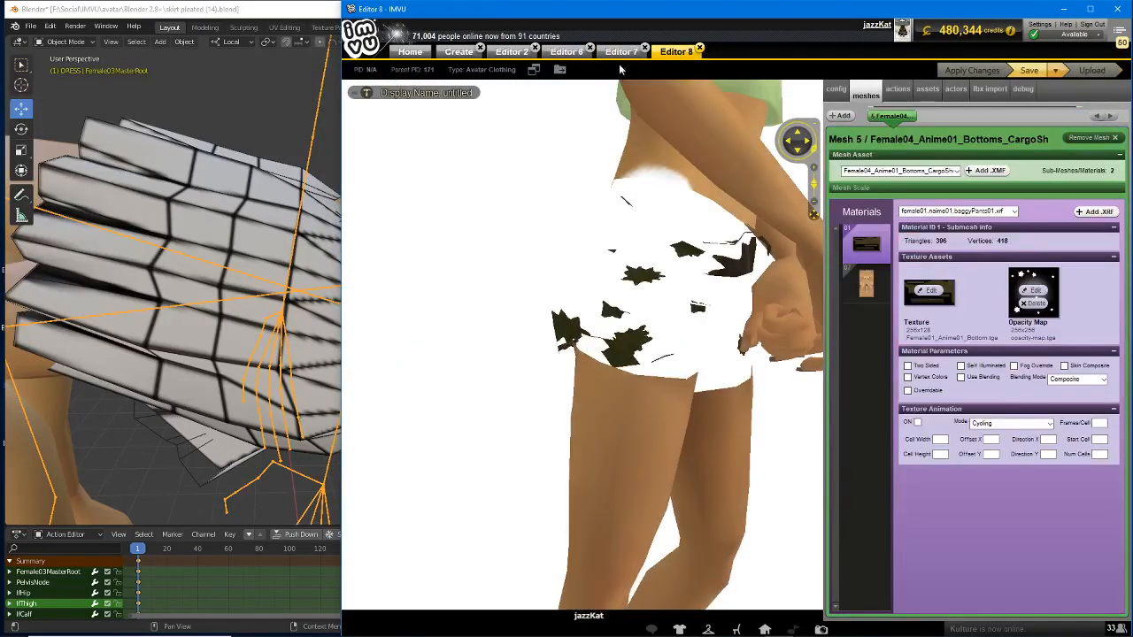
{"action": "left_click", "coordinate": [620, 51]}
{"action": "left_click", "coordinate": [566, 51]}
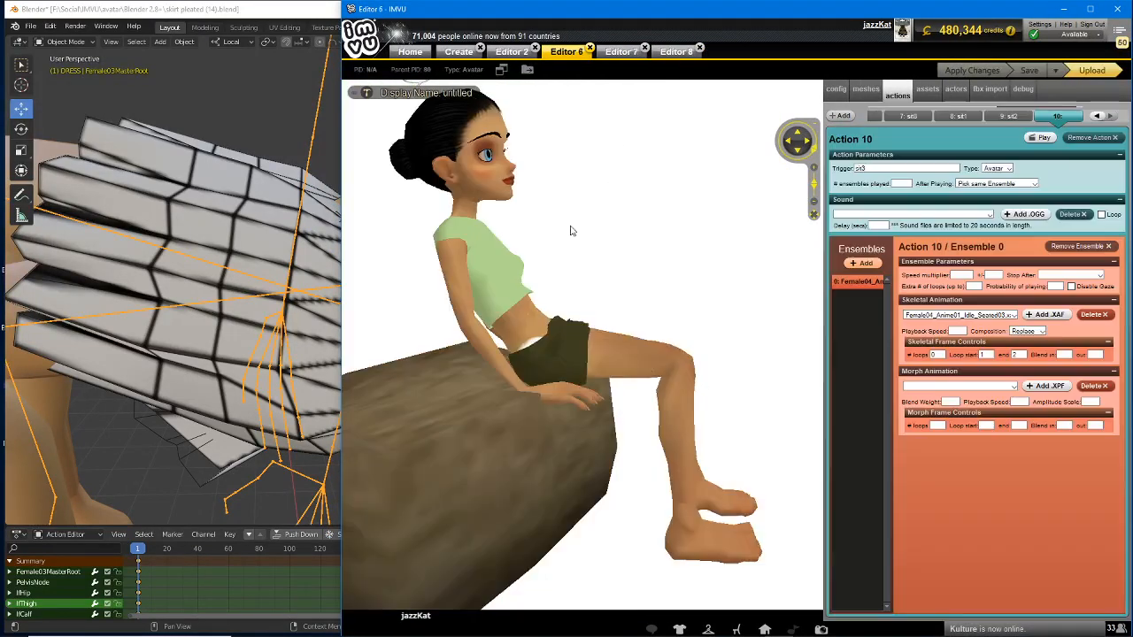
{"action": "scroll", "coordinate": [585, 272], "scroll_direction": "up", "scroll_amount": 2}
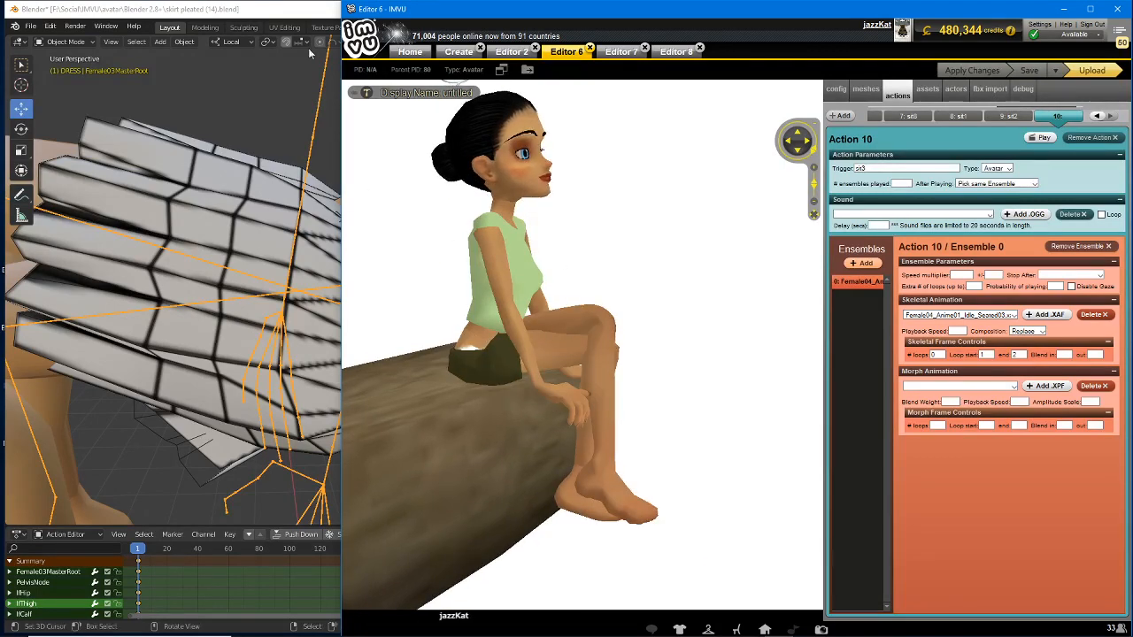
- Uncover Blender, unhide the two hidden female body meshes and inspect the full figure with the skirt in the sitting pose
{"action": "left_click_drag", "start_coordinate": [442, 12], "coordinate": [756, 7]}
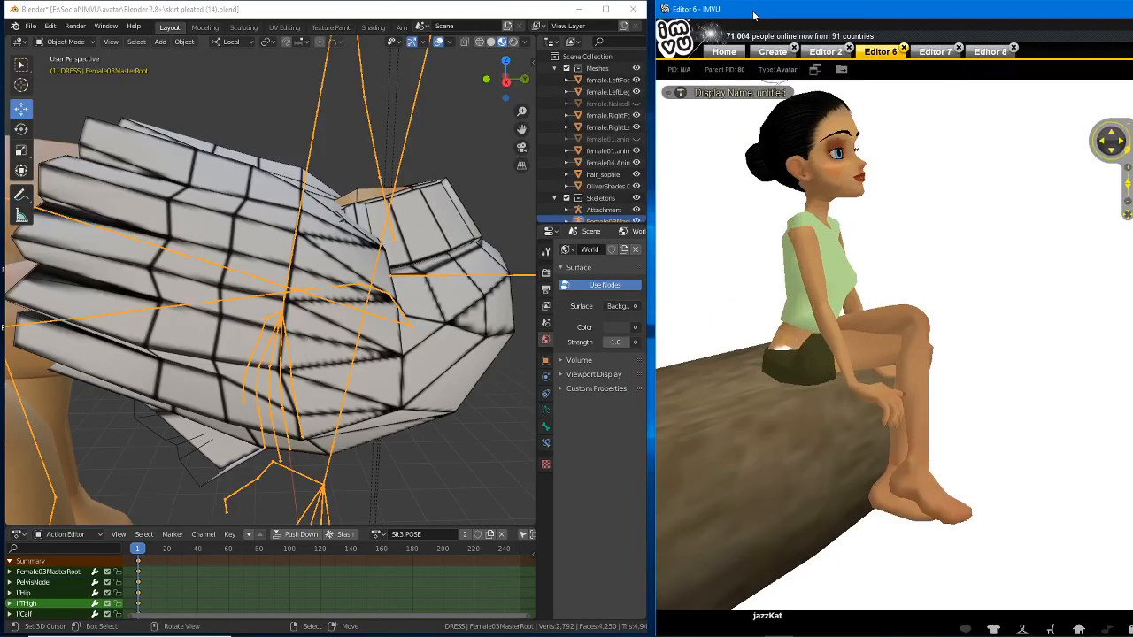
{"action": "middle_click_drag", "start_coordinate": [320, 359], "coordinate": [230, 330]}
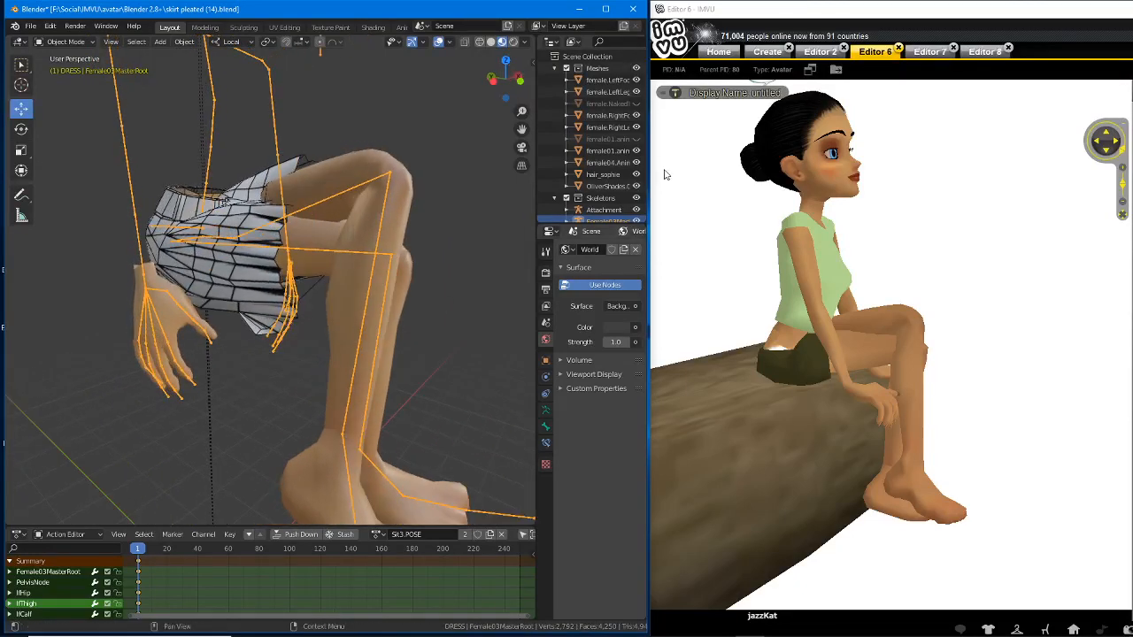
{"action": "left_click", "coordinate": [636, 104]}
{"action": "left_click", "coordinate": [636, 139]}
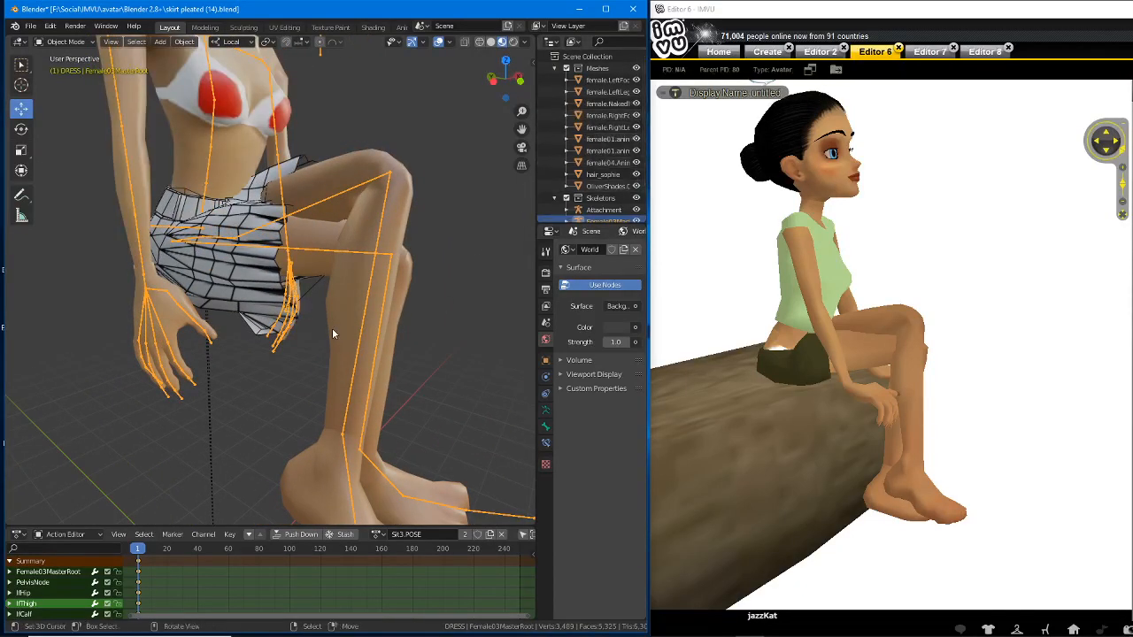
{"action": "middle_click_drag", "start_coordinate": [332, 327], "coordinate": [224, 354]}
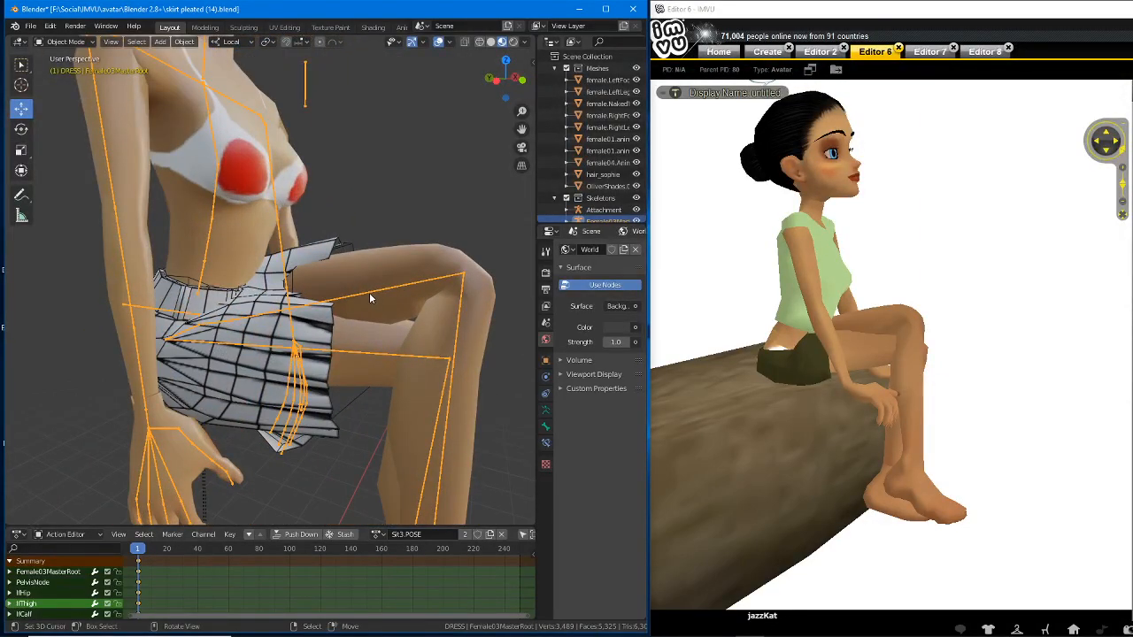
- Put the female skeleton in Pose Mode and view the skirt with the Sit4.POSE and T.POSE actions
{"action": "key", "text": "Tab"}
{"action": "key", "text": "Tab"}
{"action": "key", "text": "ctrl+Tab"}
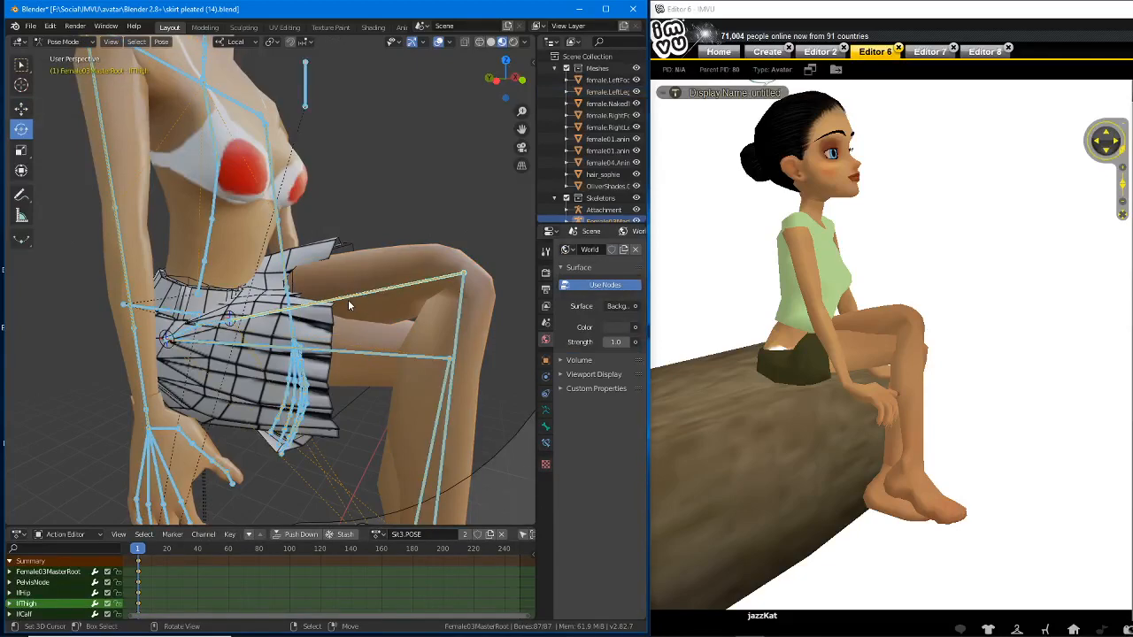
{"action": "mouse_move", "coordinate": [404, 342]}
{"action": "middle_mouse_down"}
{"action": "mouse_move", "coordinate": [258, 338]}
{"action": "mouse_move", "coordinate": [423, 342]}
{"action": "mouse_move", "coordinate": [384, 346]}
{"action": "middle_mouse_up"}
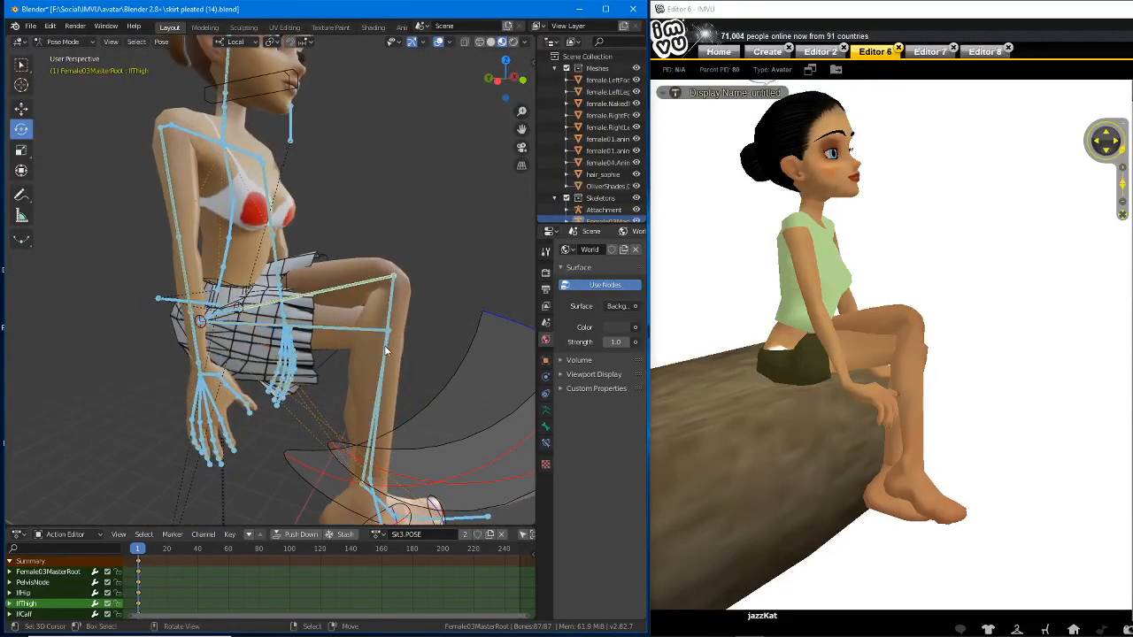
{"action": "middle_click_drag", "start_coordinate": [331, 321], "coordinate": [319, 374]}
{"action": "left_click", "coordinate": [385, 542]}
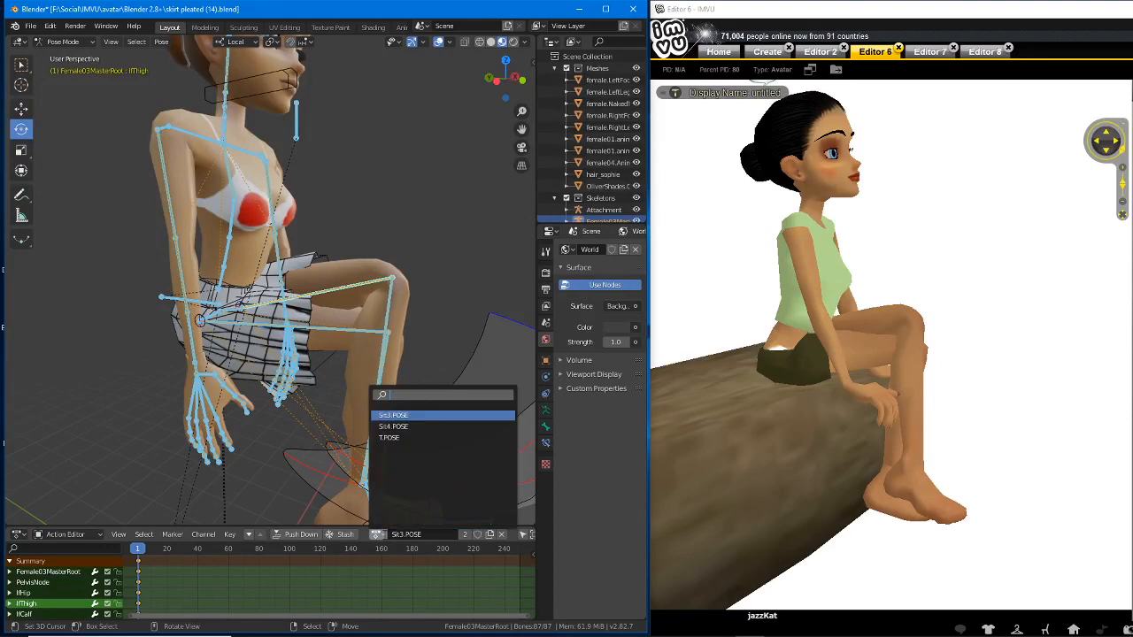
{"action": "left_click", "coordinate": [391, 438]}
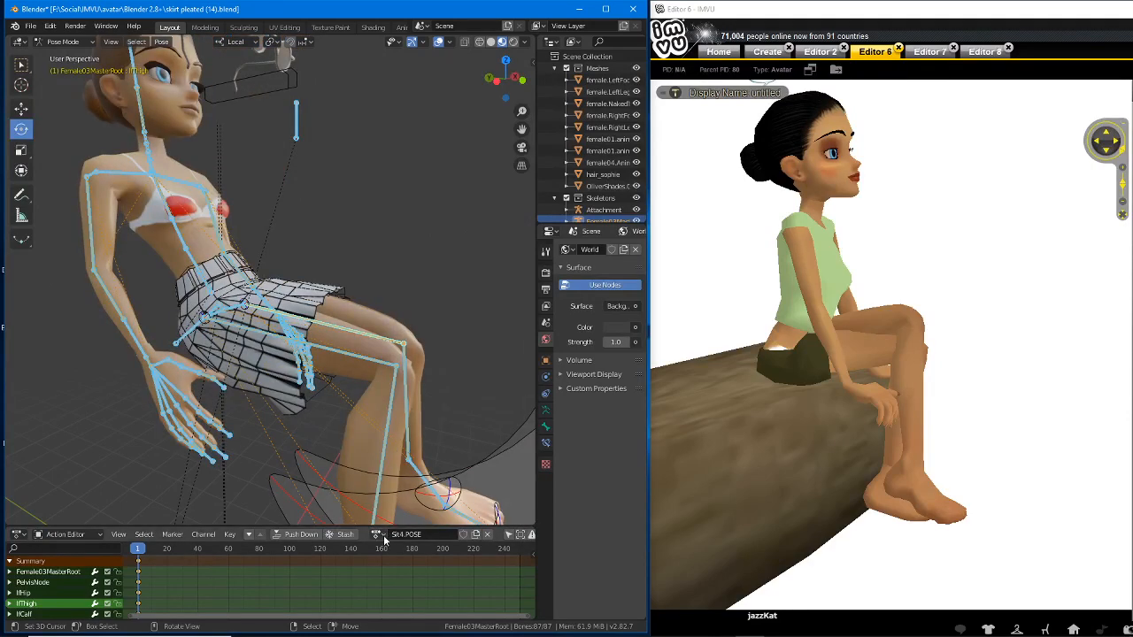
{"action": "left_click", "coordinate": [377, 534]}
{"action": "left_click", "coordinate": [395, 438]}
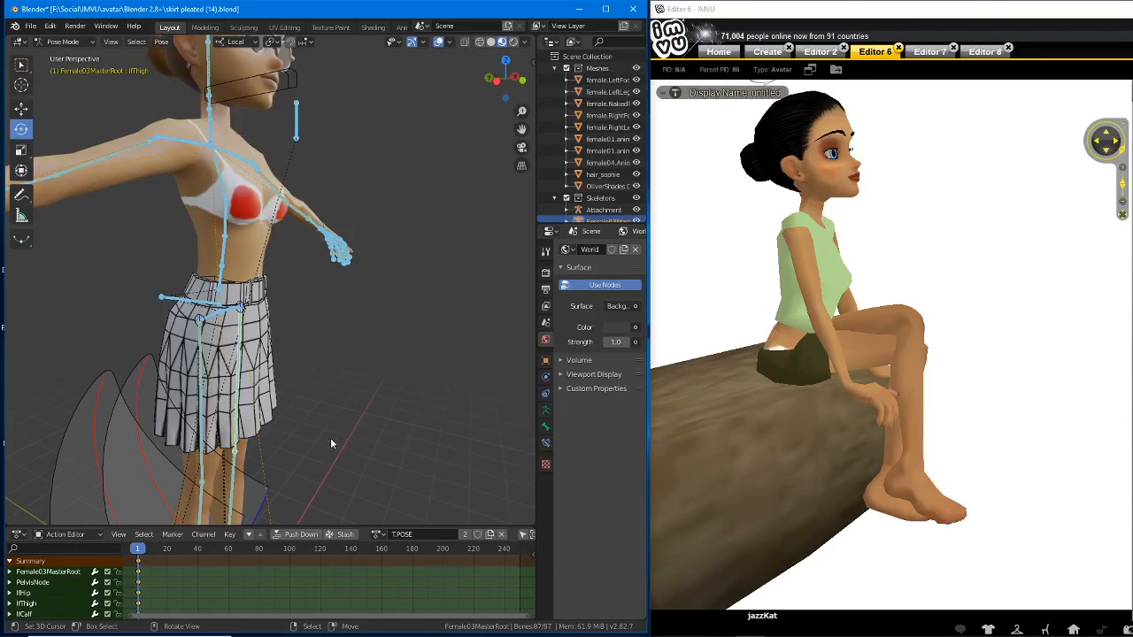
- Assign Sit3.POSE and Sit4.POSE in turn and compare the skirt with the seated IMVU avatar
{"action": "left_click", "coordinate": [377, 534]}
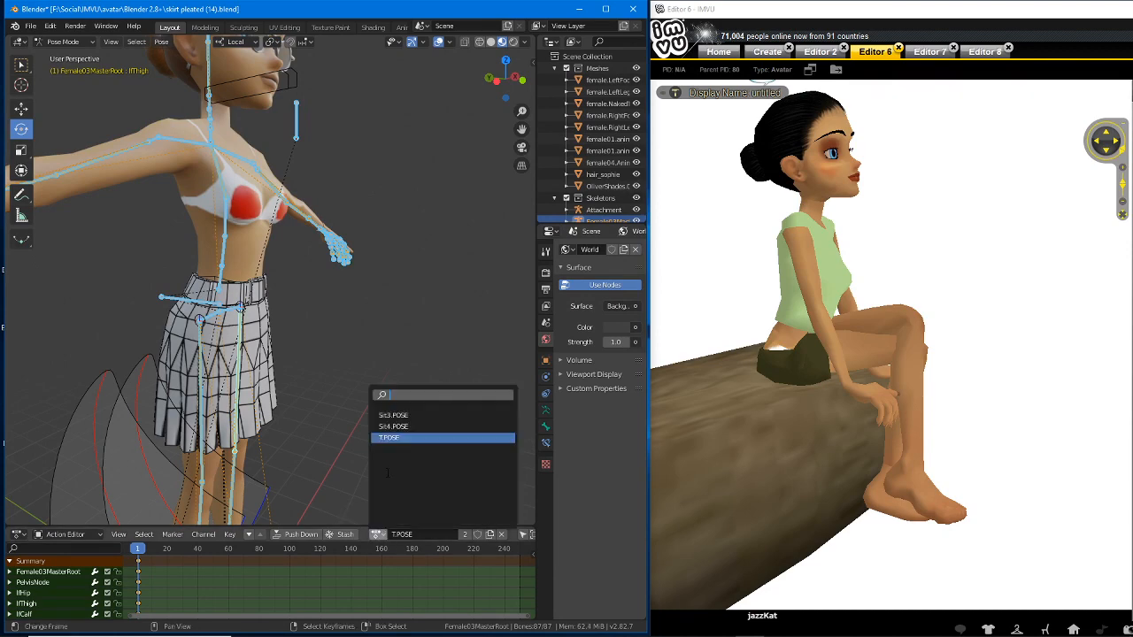
{"action": "left_click", "coordinate": [388, 419]}
{"action": "middle_click_drag", "start_coordinate": [389, 379], "coordinate": [382, 390]}
{"action": "left_click", "coordinate": [377, 534]}
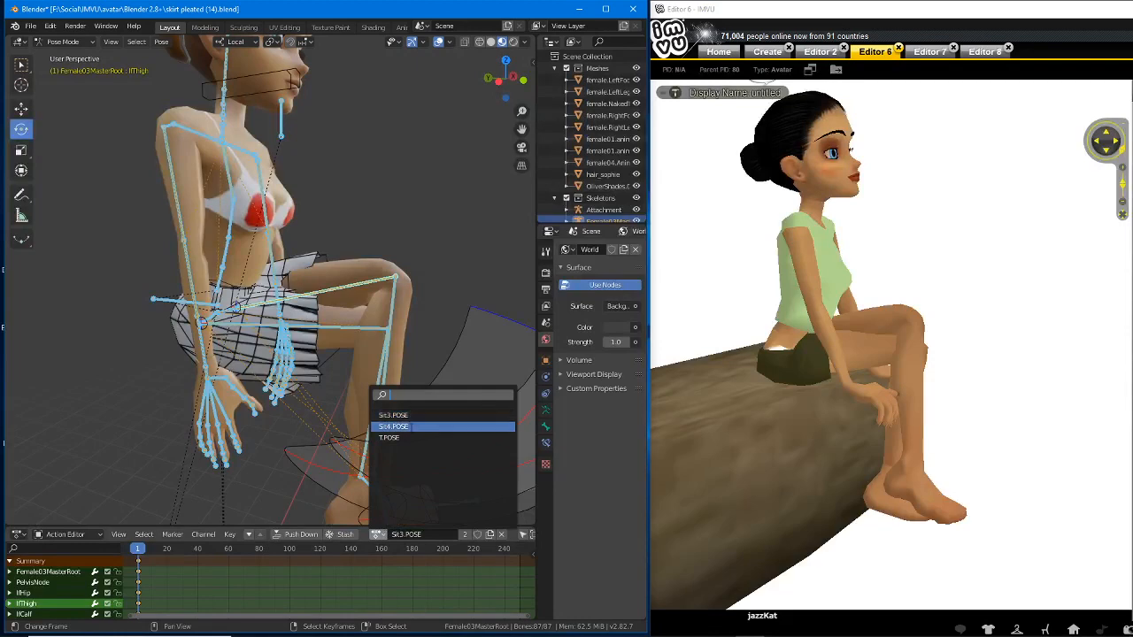
{"action": "left_click", "coordinate": [407, 427]}
{"action": "mouse_move", "coordinate": [373, 380]}
{"action": "middle_mouse_down"}
{"action": "mouse_move", "coordinate": [276, 377]}
{"action": "mouse_move", "coordinate": [388, 382]}
{"action": "mouse_move", "coordinate": [383, 393]}
{"action": "mouse_move", "coordinate": [358, 379]}
{"action": "middle_mouse_up"}
{"action": "left_click_drag", "start_coordinate": [933, 345], "coordinate": [901, 285]}
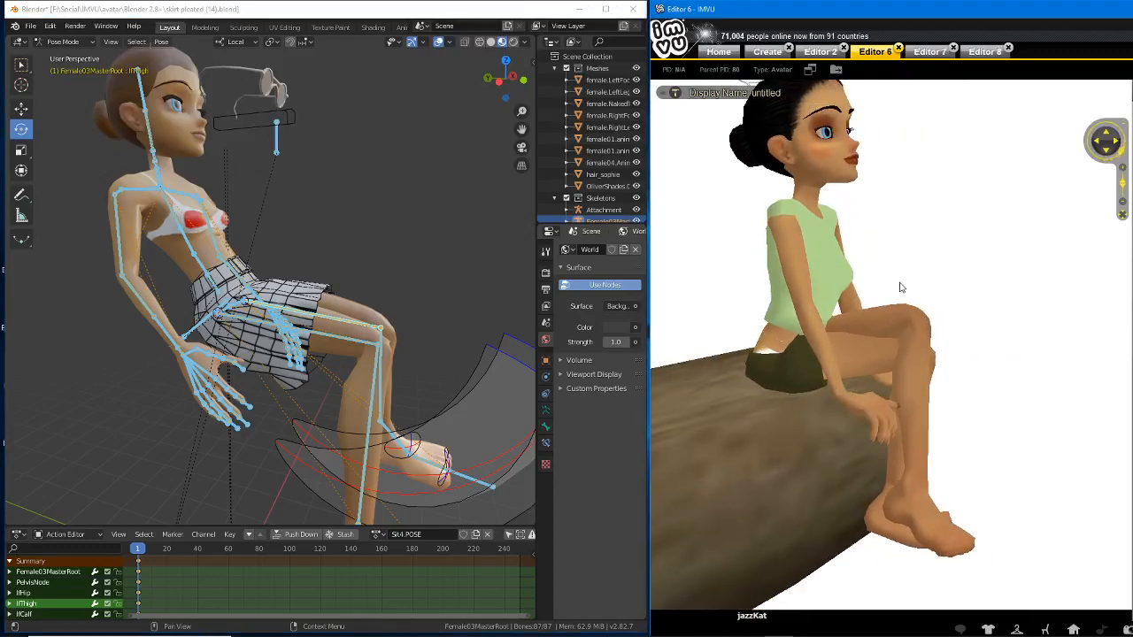
- Alternate the skeleton between Sit3.POSE and Sit4.POSE and inspect how the skirt bends at the hip
{"action": "left_click", "coordinate": [435, 4]}
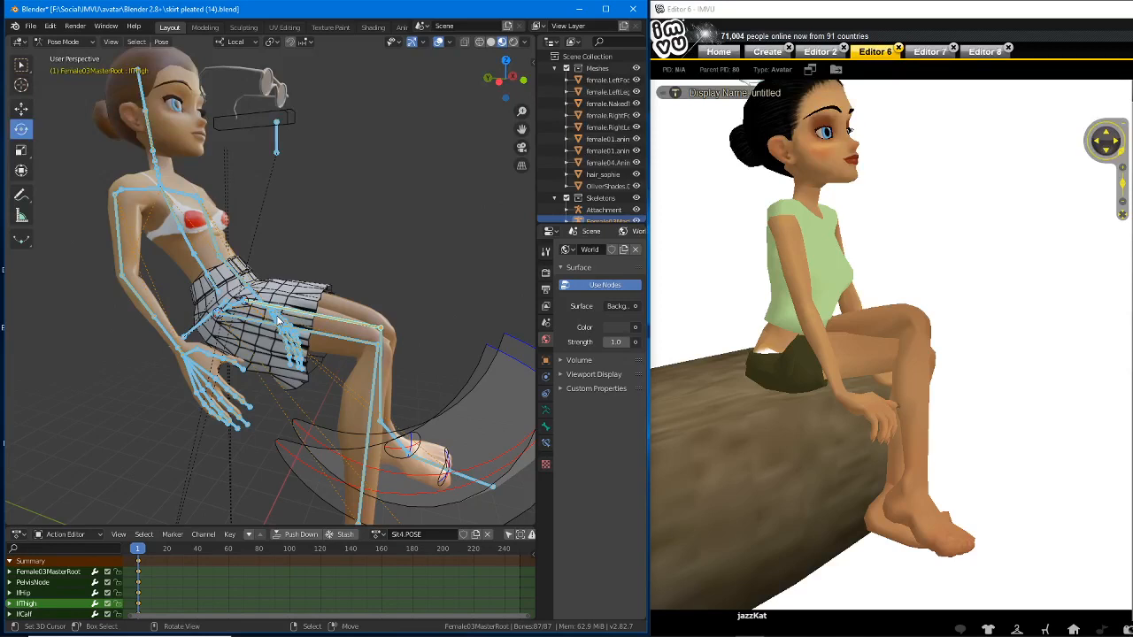
{"action": "left_click", "coordinate": [379, 534]}
{"action": "left_click", "coordinate": [400, 416]}
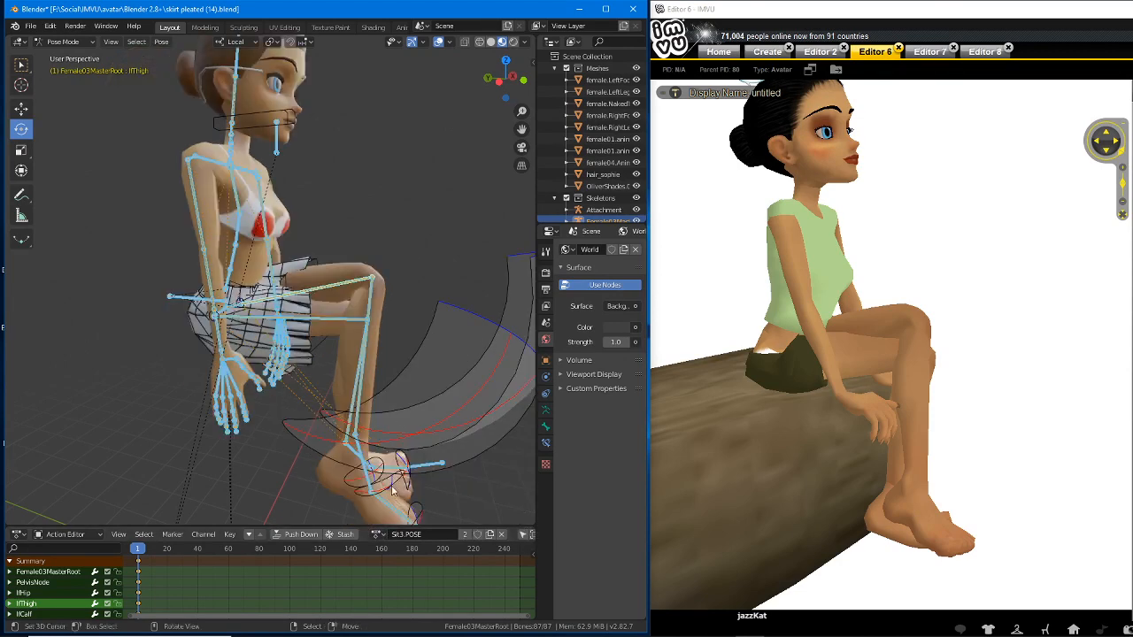
{"action": "left_click", "coordinate": [378, 534]}
{"action": "left_click", "coordinate": [392, 427]}
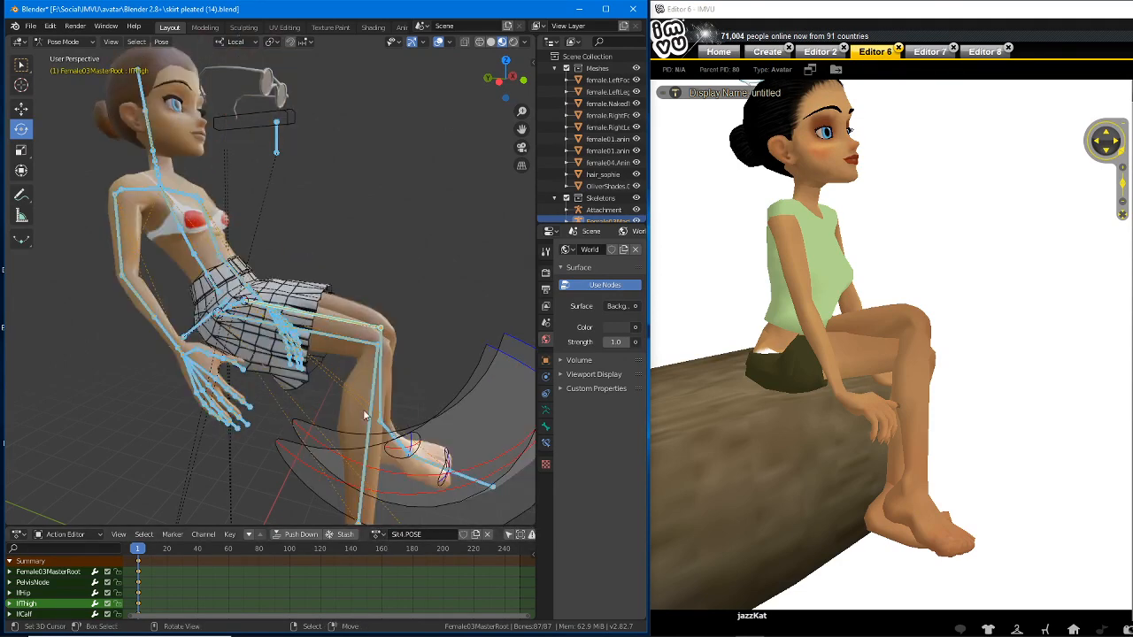
{"action": "mouse_move", "coordinate": [235, 377]}
{"action": "middle_mouse_down"}
{"action": "mouse_move", "coordinate": [400, 366]}
{"action": "mouse_move", "coordinate": [239, 372]}
{"action": "middle_mouse_up"}
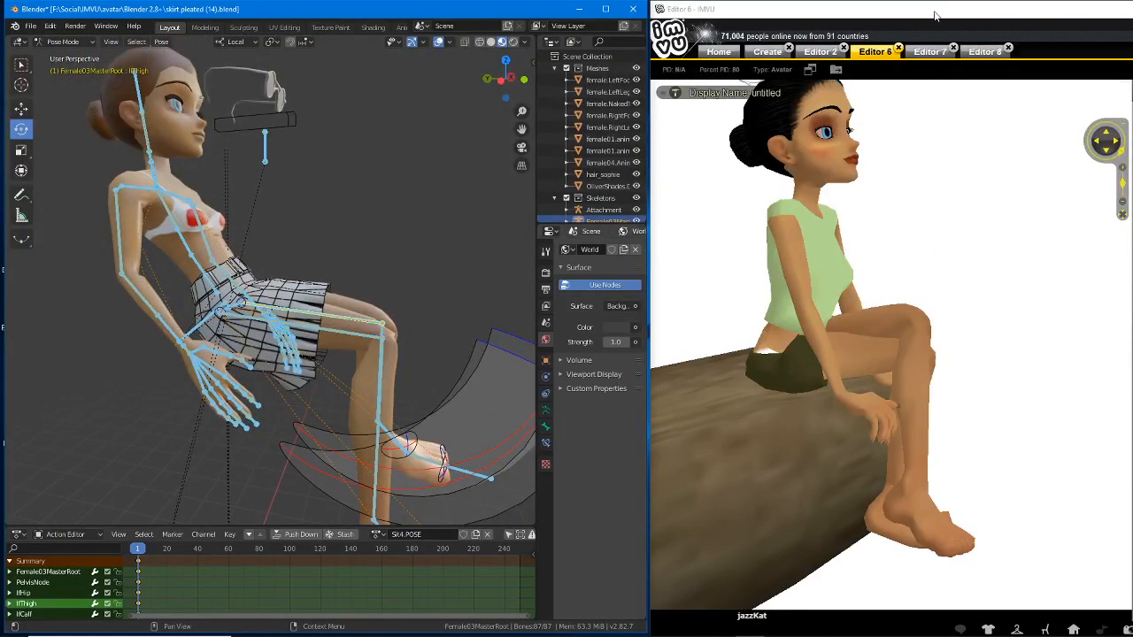
- Run the IMVU avatar through its sit6 and sit7 triggers and view the seated figure from the side
{"action": "left_click", "coordinate": [939, 262]}
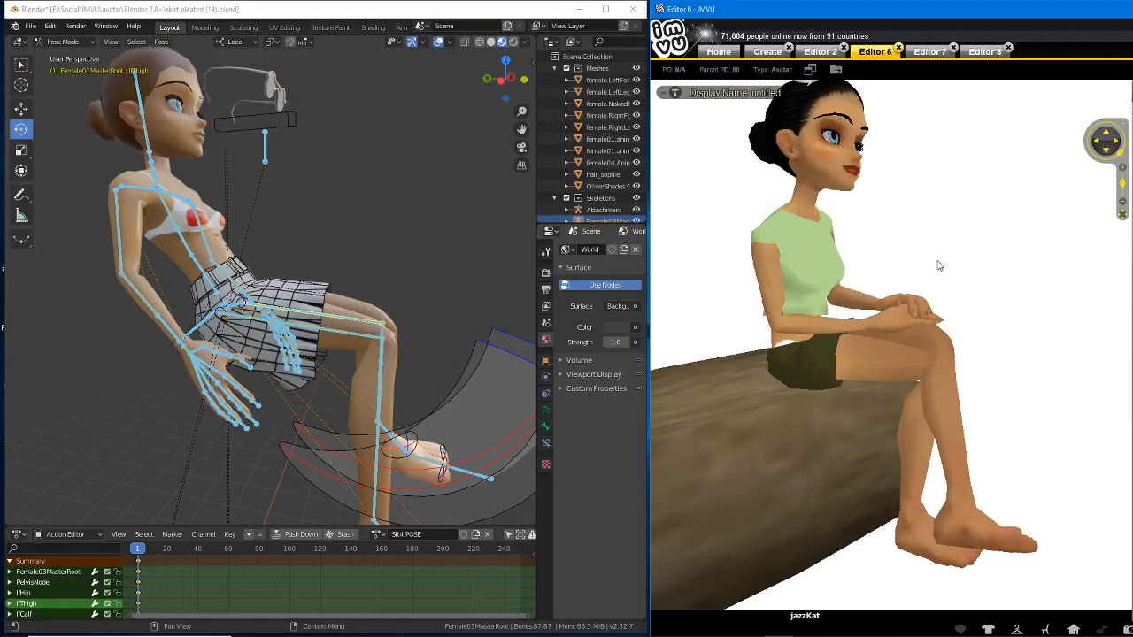
{"action": "left_click_drag", "start_coordinate": [937, 264], "coordinate": [916, 340]}
{"action": "scroll", "coordinate": [809, 338], "scroll_direction": "down", "scroll_amount": 3}
{"action": "scroll", "coordinate": [797, 337], "scroll_direction": "up", "scroll_amount": 4}
{"action": "scroll", "coordinate": [916, 340], "scroll_direction": "down", "scroll_amount": 3}
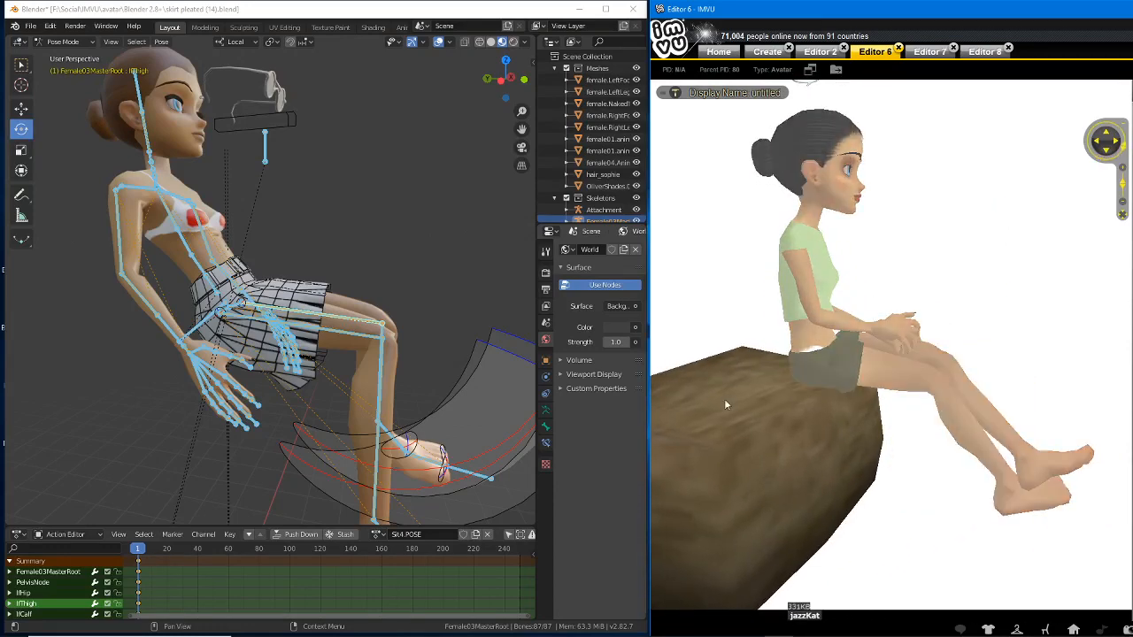
- Compare the skirt across Sit3.POSE, Sit4.POSE and T.POSE, and return to Sit3.POSE
{"action": "left_click", "coordinate": [378, 535]}
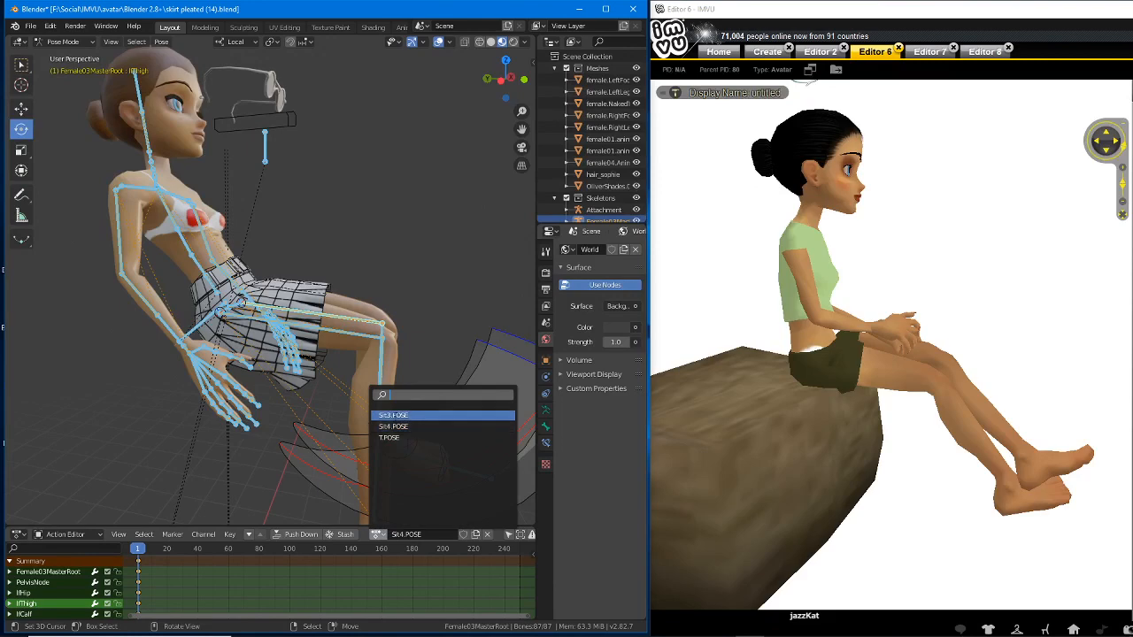
{"action": "left_click", "coordinate": [394, 414]}
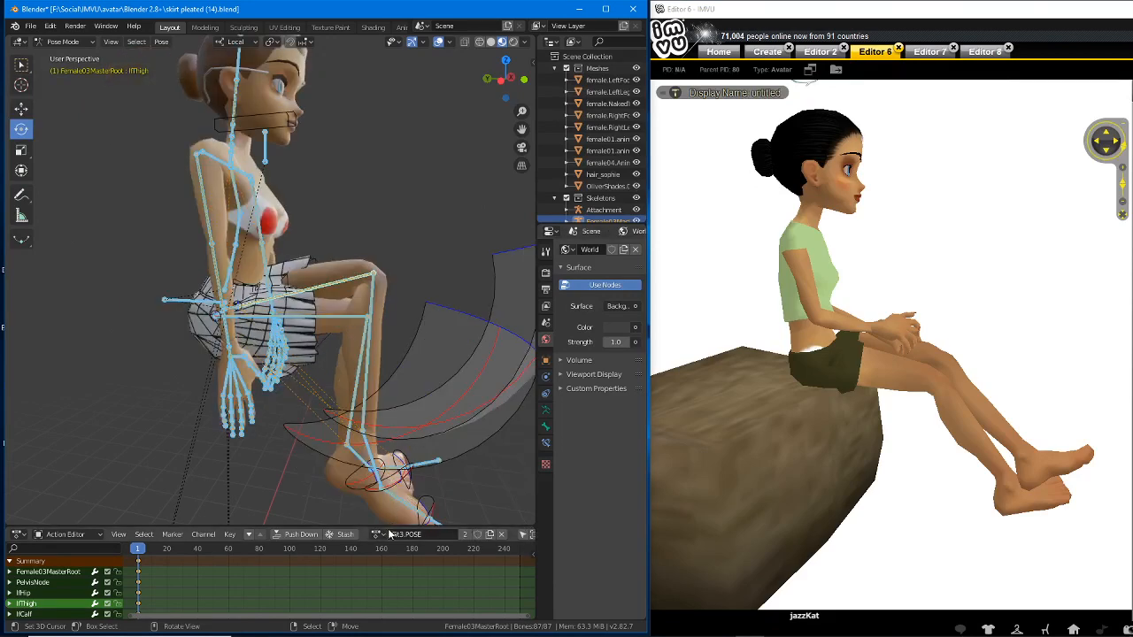
{"action": "left_click", "coordinate": [378, 535]}
{"action": "left_click", "coordinate": [401, 426]}
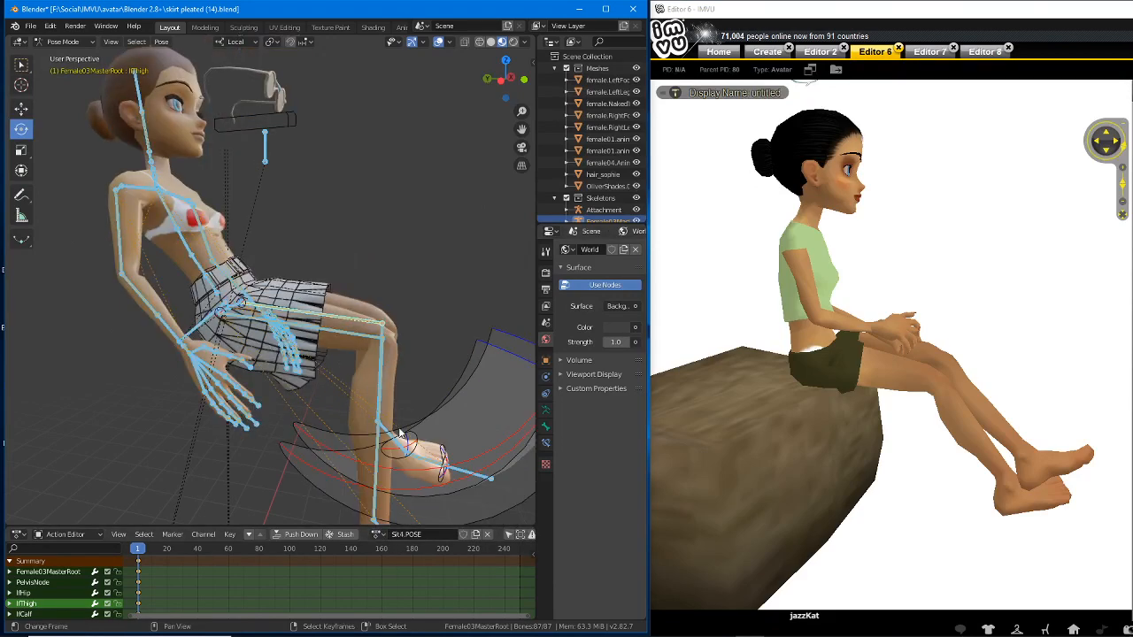
{"action": "left_click", "coordinate": [378, 534]}
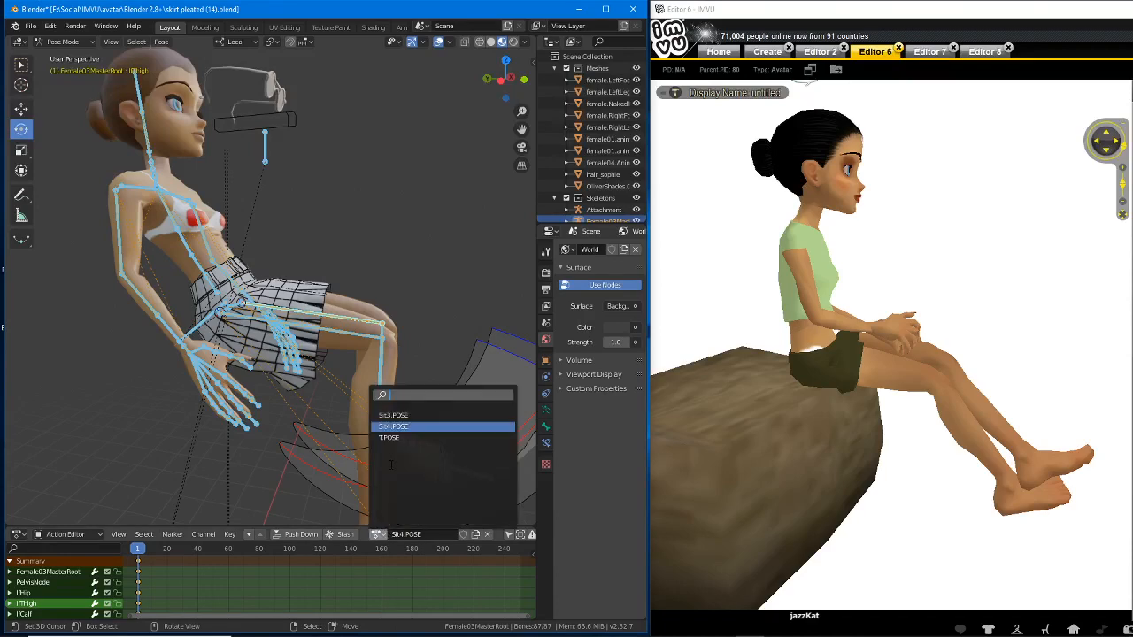
{"action": "left_click", "coordinate": [390, 438]}
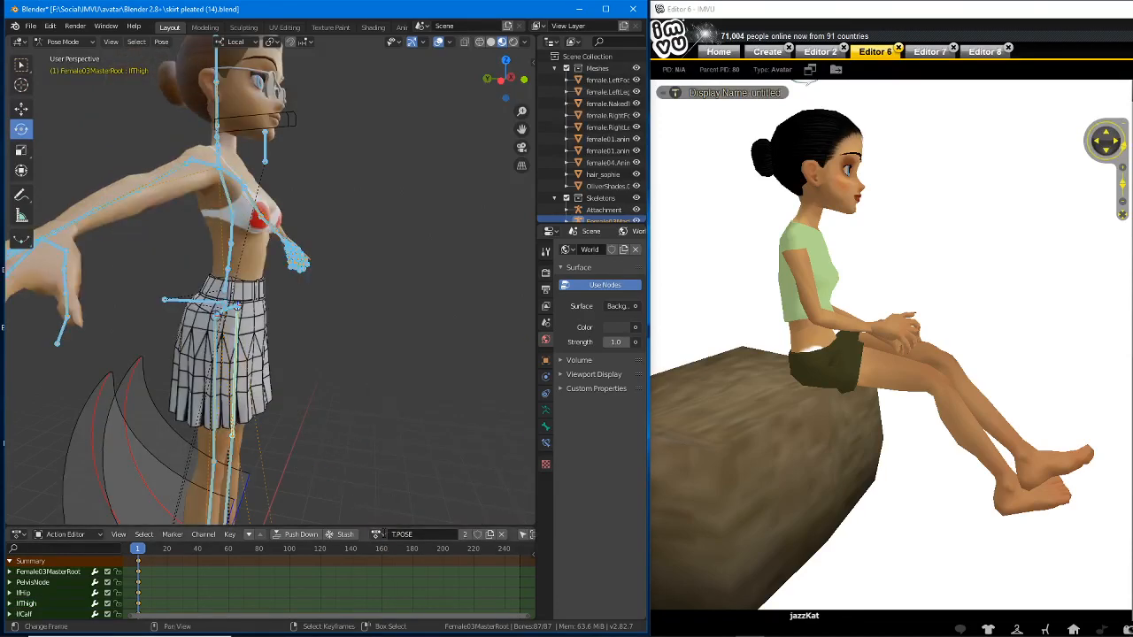
{"action": "left_click", "coordinate": [378, 534]}
{"action": "left_click", "coordinate": [389, 416]}
{"action": "middle_click_drag", "start_coordinate": [388, 416], "coordinate": [478, 509]}
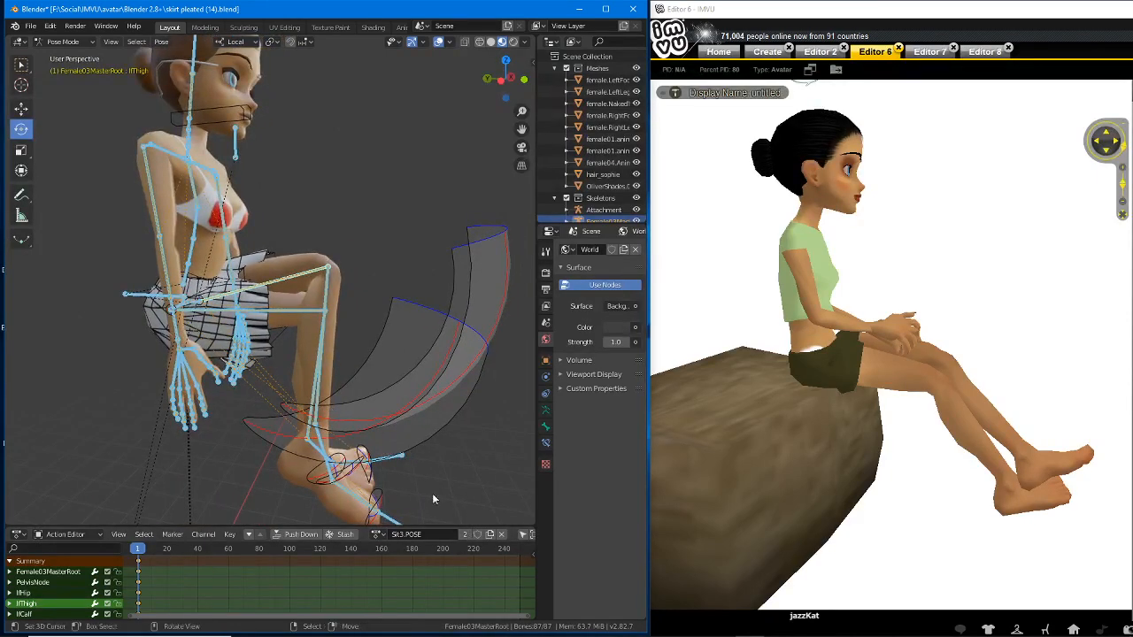
- Assign T.POSE, duplicate it as a new action and name the copy Sit7.POSE to match the avatar's trigger
{"action": "left_click", "coordinate": [378, 535]}
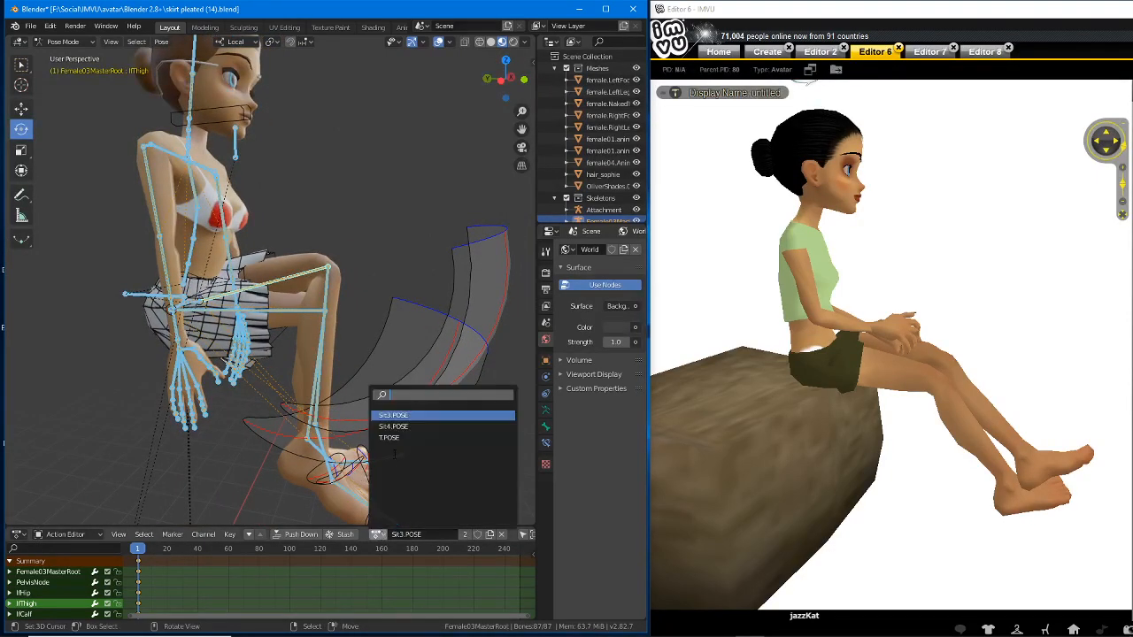
{"action": "left_click", "coordinate": [390, 437]}
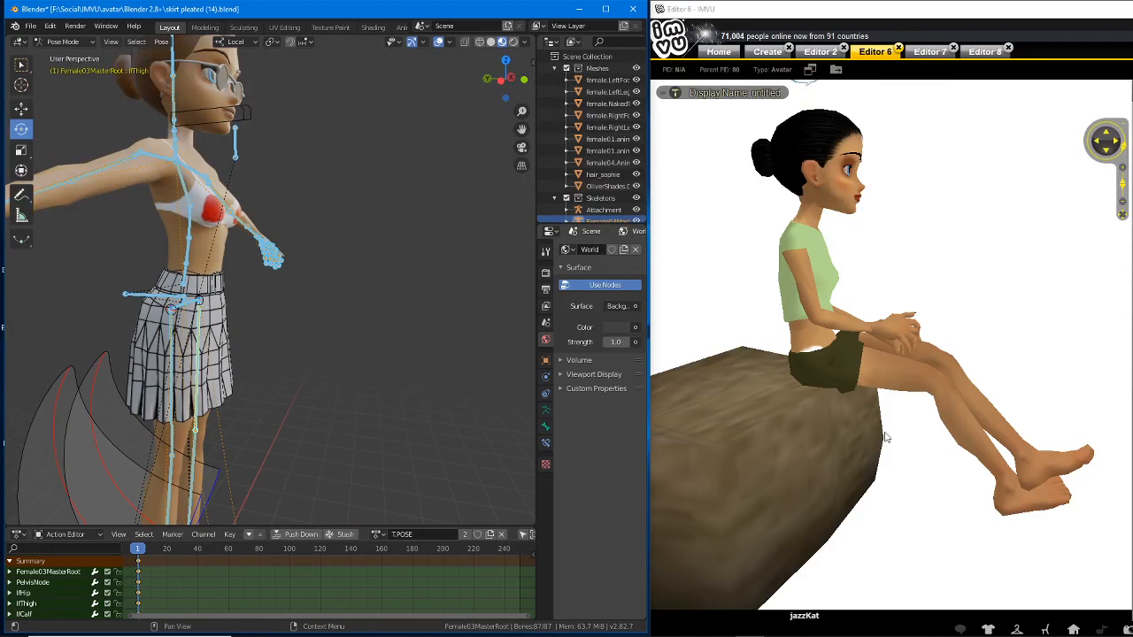
{"action": "left_click_drag", "start_coordinate": [885, 433], "coordinate": [941, 458]}
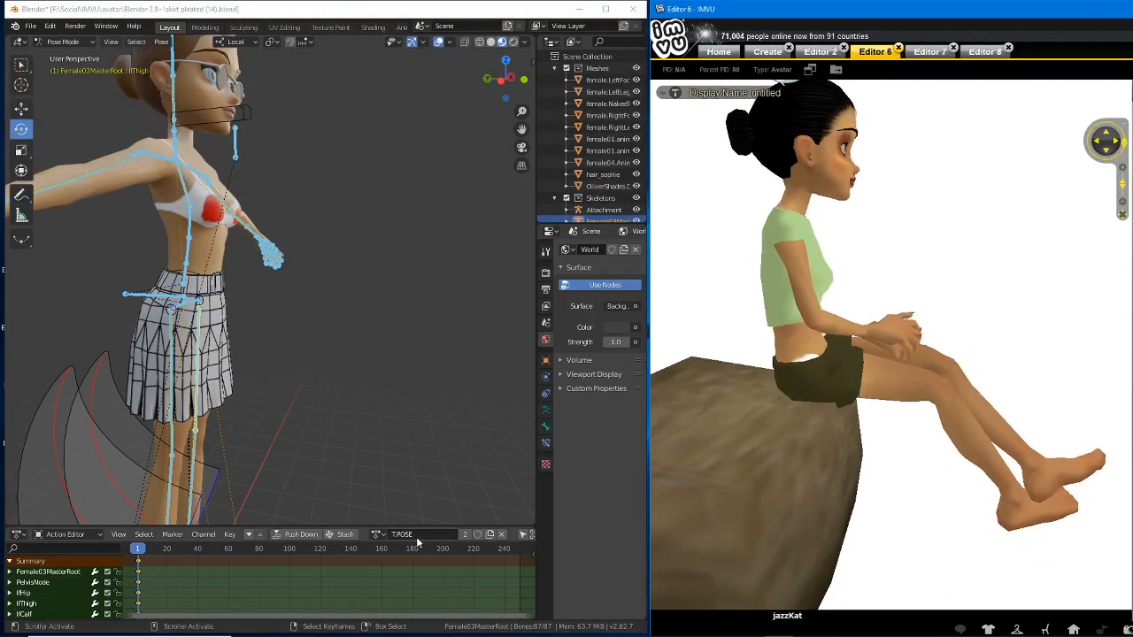
{"action": "left_click", "coordinate": [489, 534]}
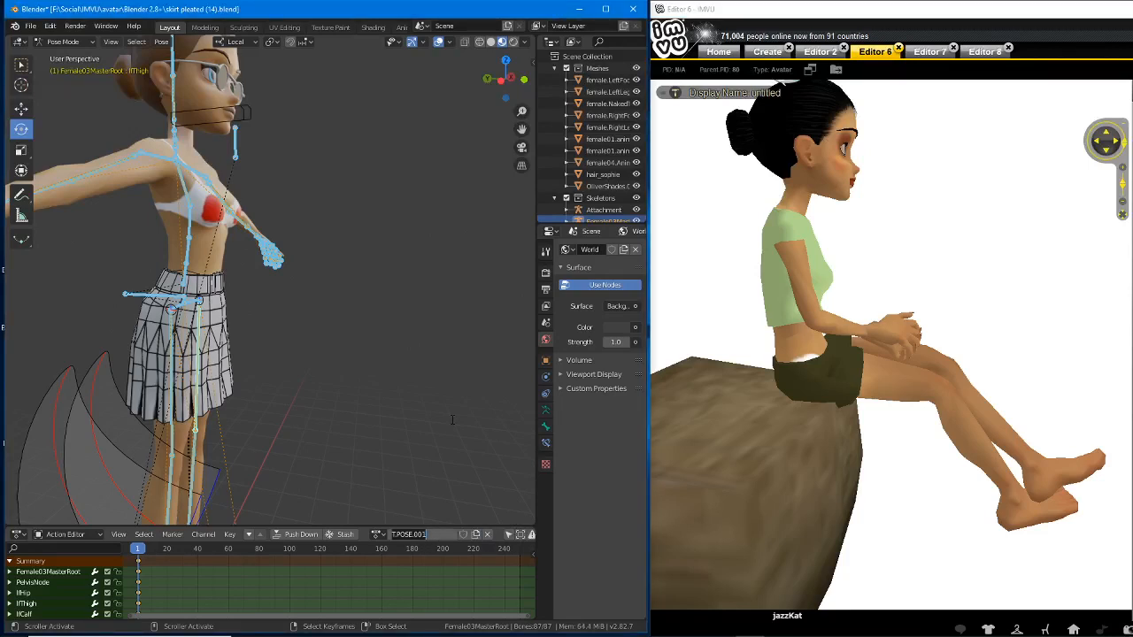
{"action": "left_click", "coordinate": [693, 173]}
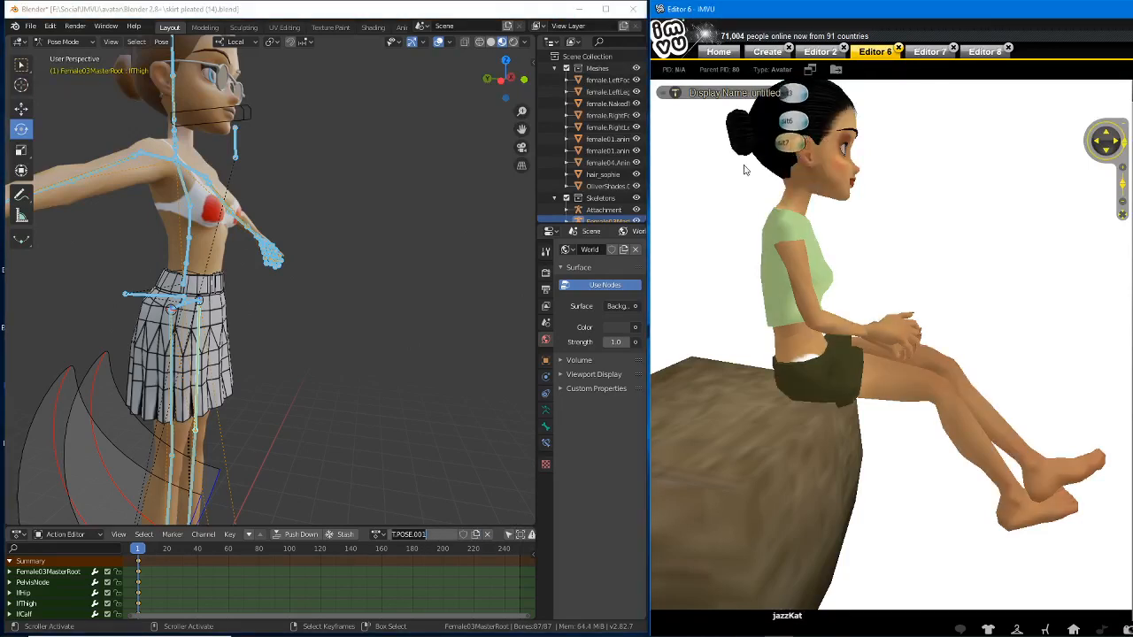
{"action": "right_click", "coordinate": [721, 199]}
{"action": "left_click_drag", "start_coordinate": [439, 535], "coordinate": [393, 534]}
{"action": "type", "text": "Si"}
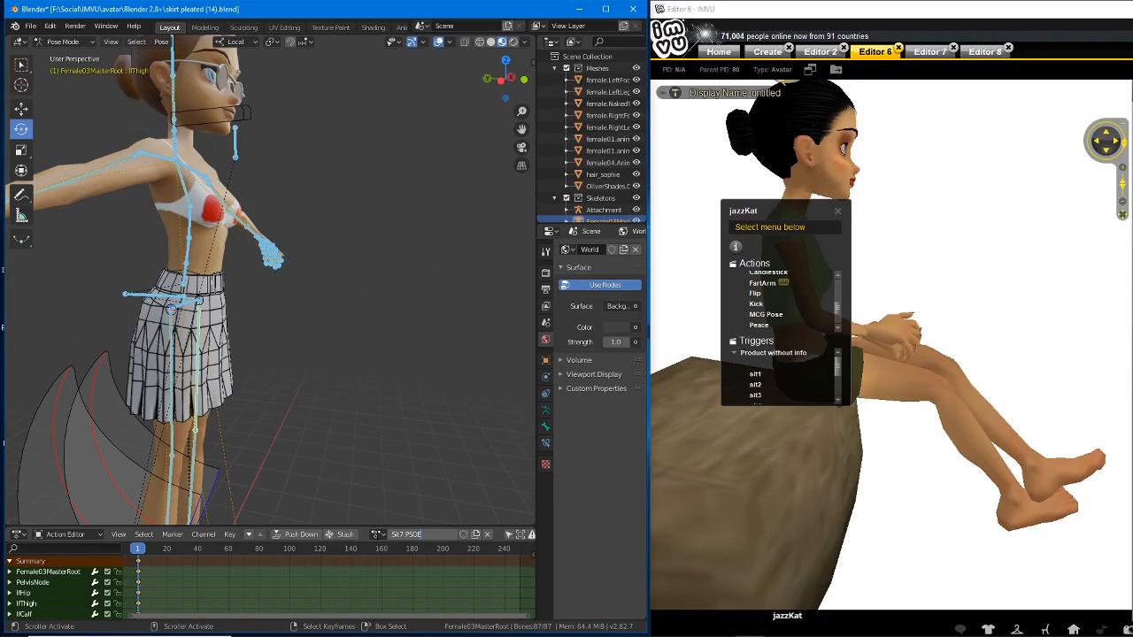
{"action": "type", "text": "t7.POSE"}
{"action": "key", "text": "Return"}
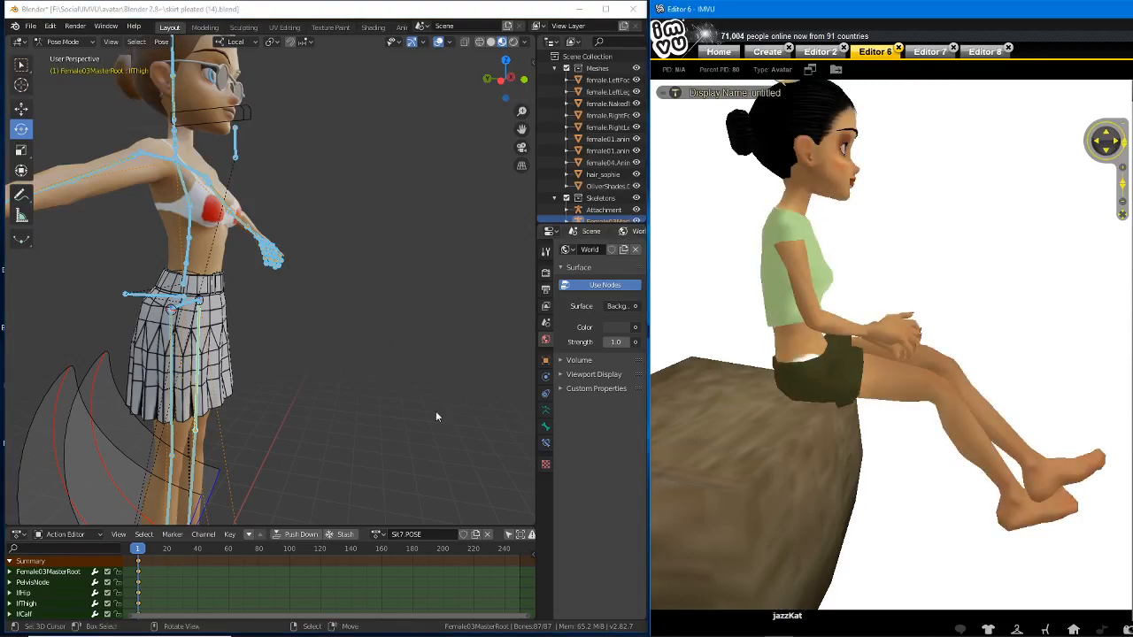
- Rotate both thigh bones together about -79.4° around their local X axis to raise the legs forward
{"action": "left_click", "coordinate": [186, 357]}
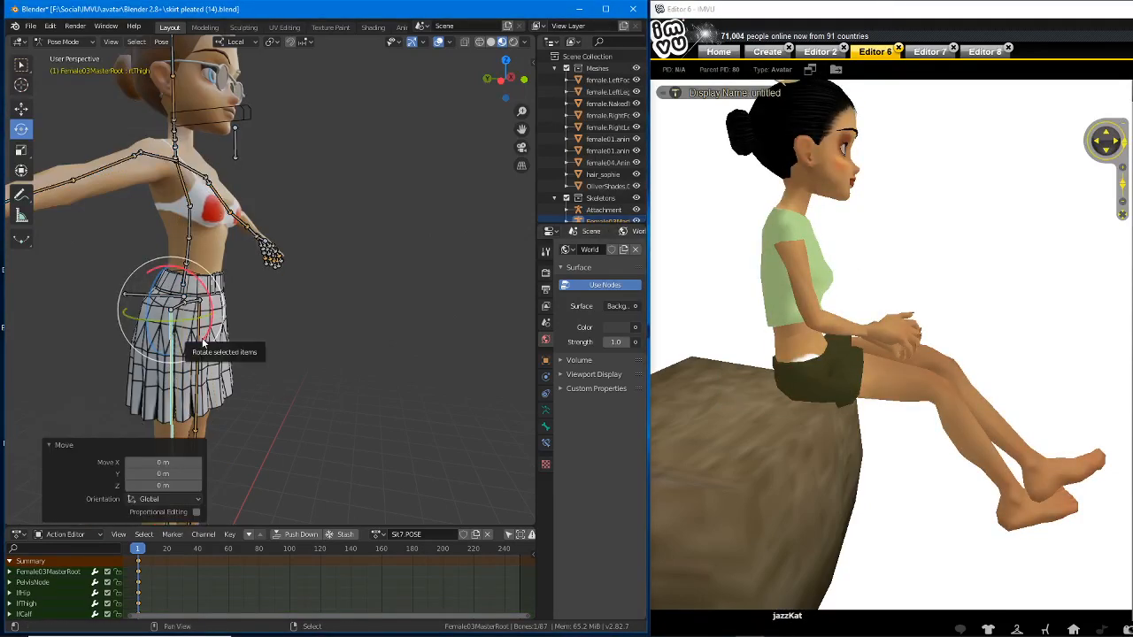
{"action": "left_click", "coordinate": [212, 406]}
{"action": "middle_click_drag", "start_coordinate": [212, 405], "coordinate": [306, 281]}
{"action": "key", "text": "r"}
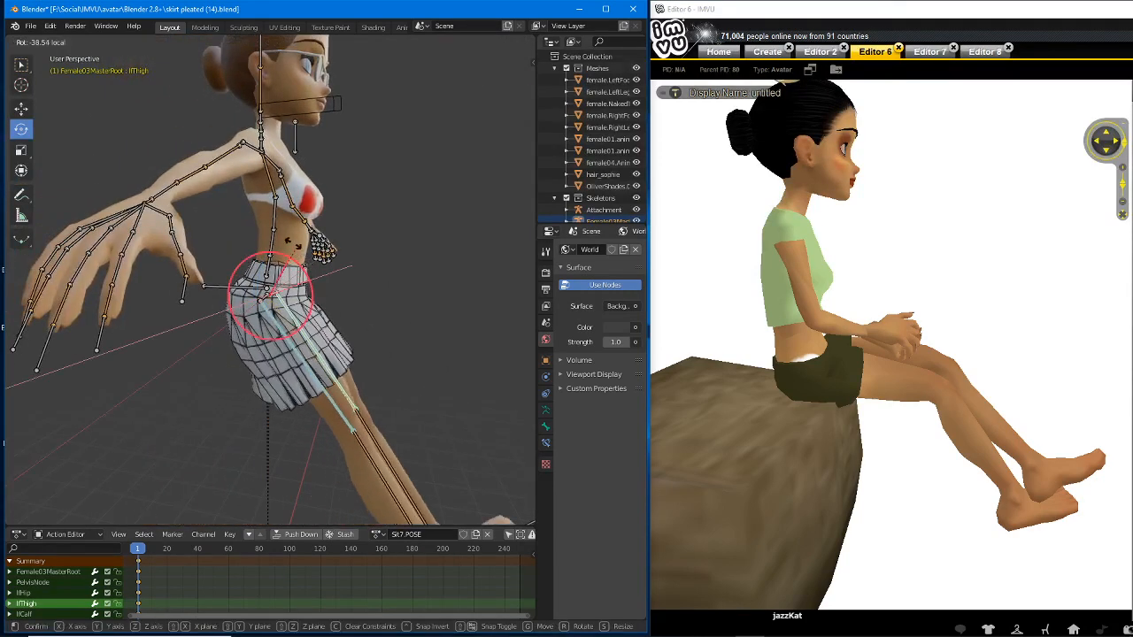
{"action": "left_click", "coordinate": [254, 219]}
{"action": "middle_click_drag", "start_coordinate": [397, 311], "coordinate": [289, 264], "text": "shift"}
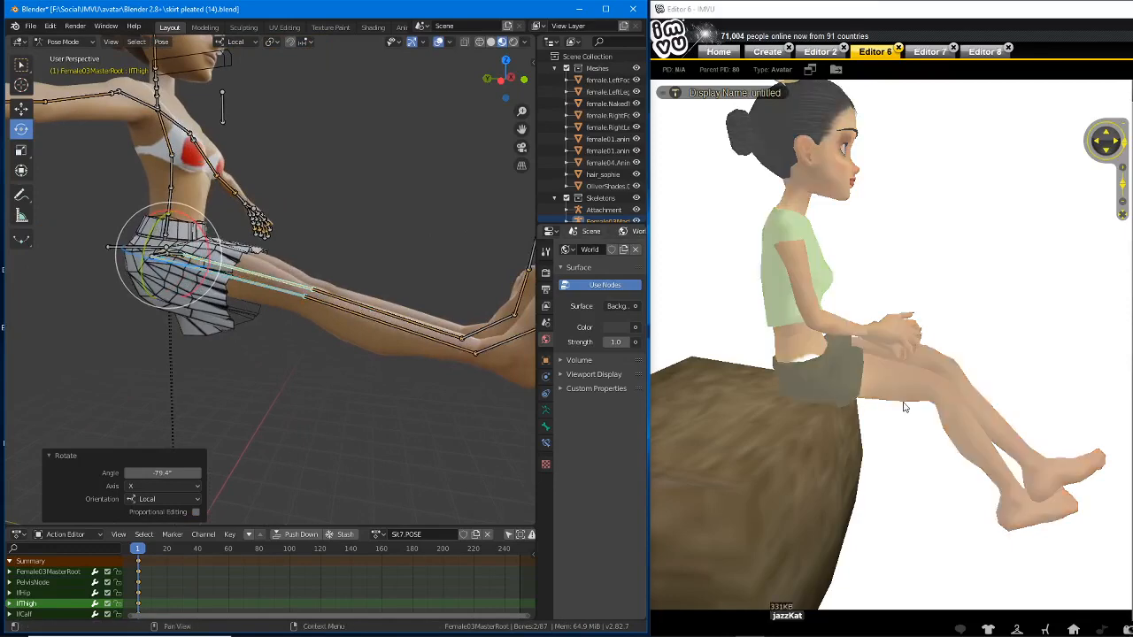
- Swing the right thigh bone inward towards the left leg, using the IMVU avatar's front view as reference
{"action": "left_click", "coordinate": [929, 435]}
{"action": "left_click_drag", "start_coordinate": [929, 435], "coordinate": [822, 446]}
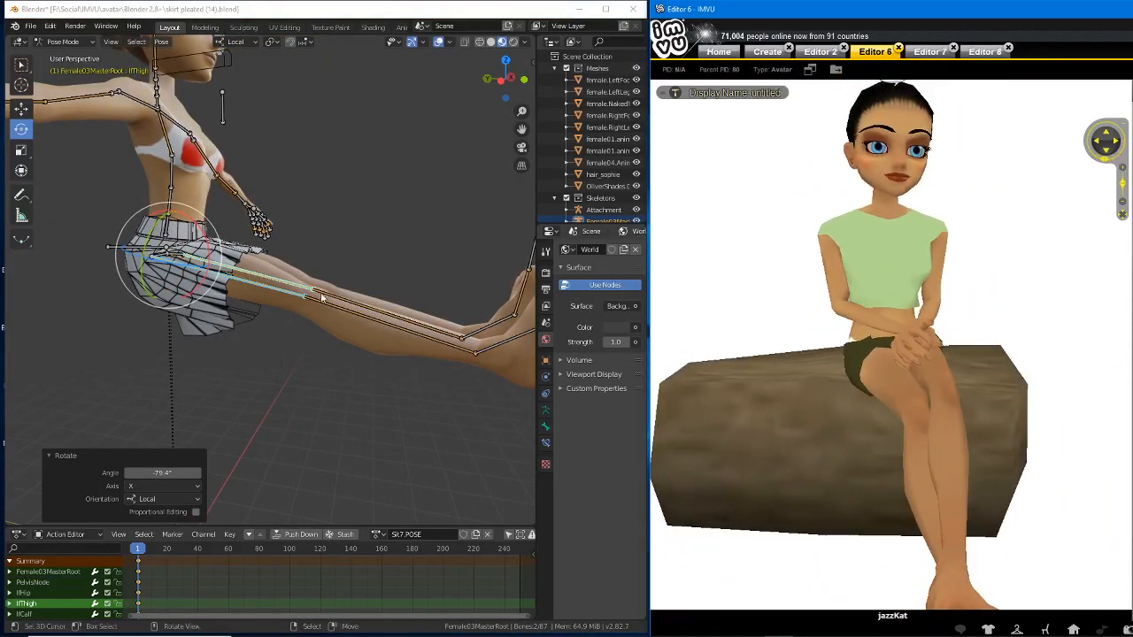
{"action": "middle_click_drag", "start_coordinate": [360, 362], "coordinate": [309, 431]}
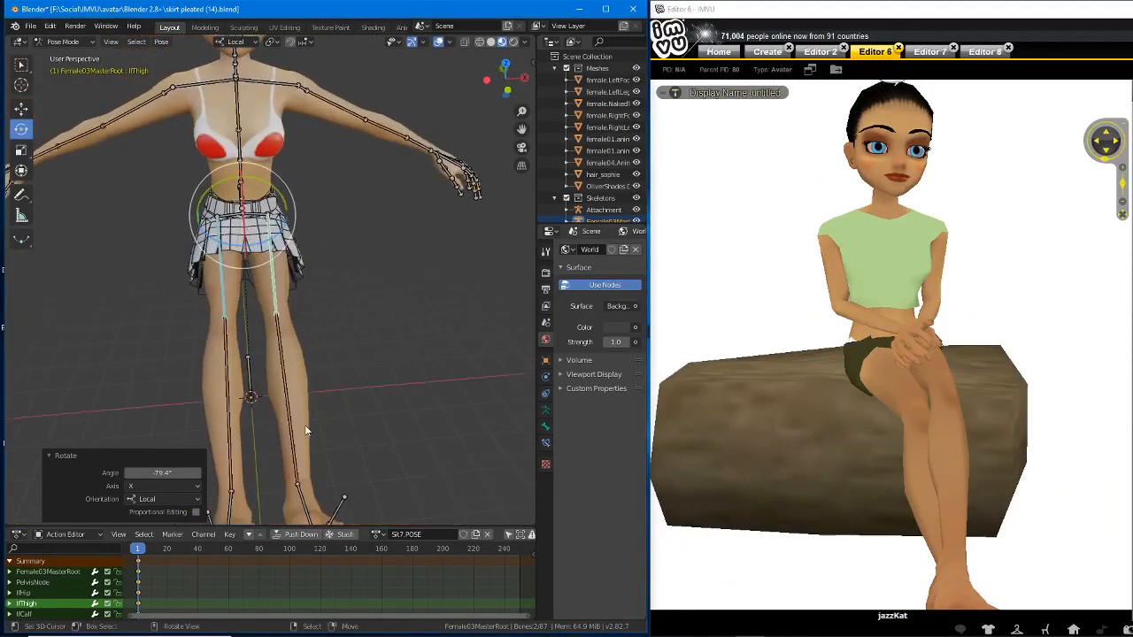
{"action": "left_click", "coordinate": [247, 279]}
{"action": "left_click_drag", "start_coordinate": [238, 246], "coordinate": [260, 381]}
- Bend the right calf bone down about 39° around its local X axis and check the avatar's knee from the side
{"action": "left_click", "coordinate": [263, 376]}
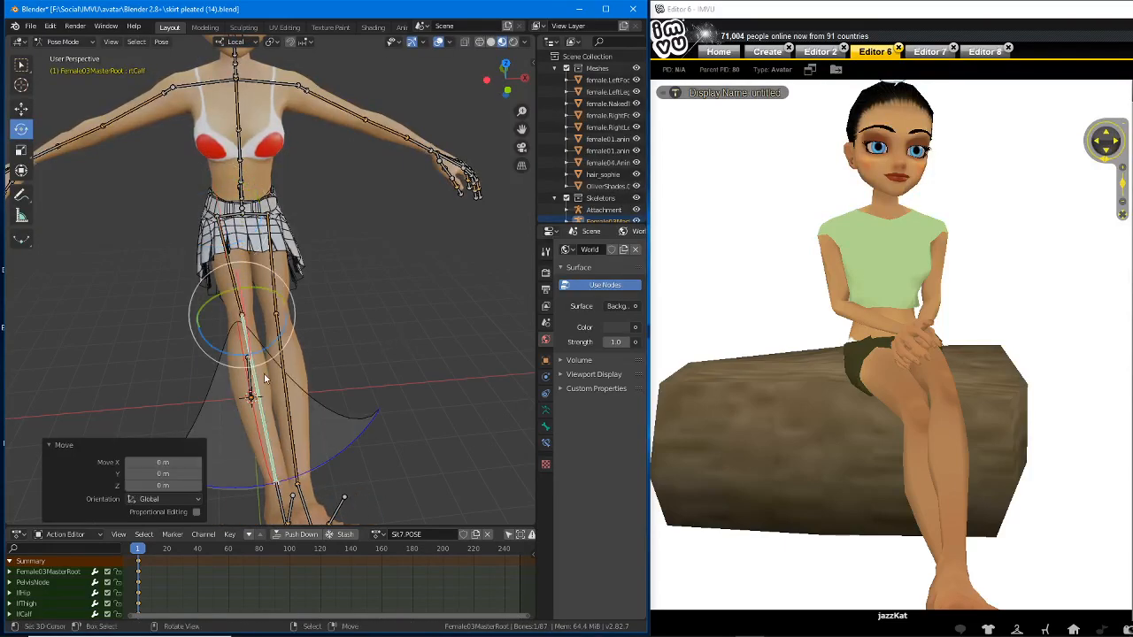
{"action": "middle_click_drag", "start_coordinate": [264, 378], "coordinate": [409, 336]}
{"action": "key", "text": "r"}
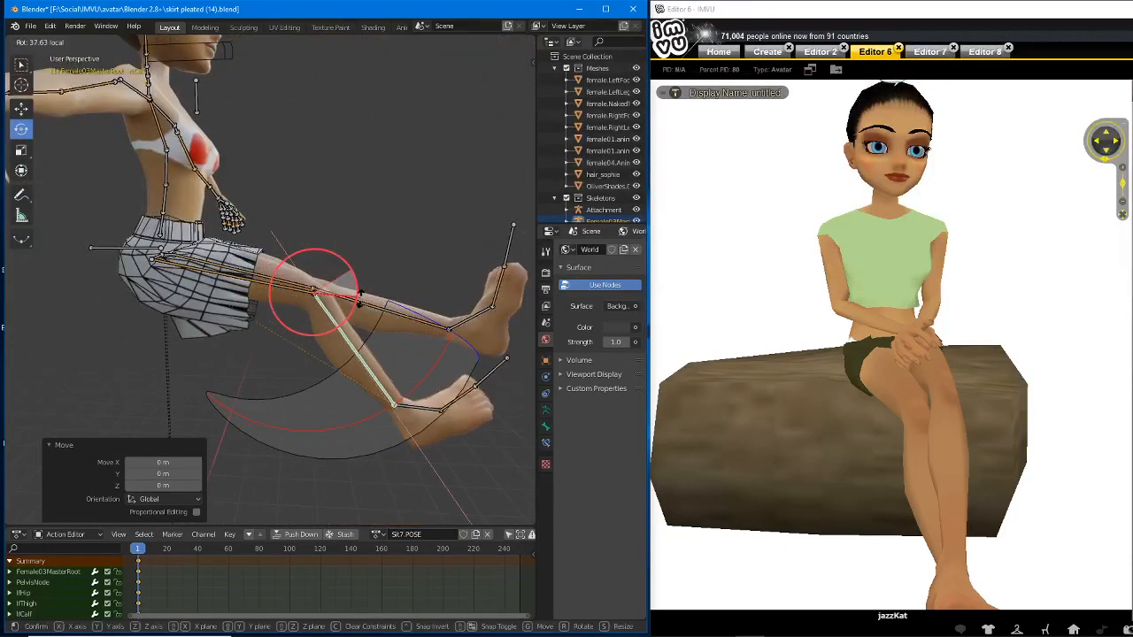
{"action": "left_click_drag", "start_coordinate": [360, 298], "coordinate": [360, 298]}
{"action": "left_click_drag", "start_coordinate": [857, 406], "coordinate": [991, 407]}
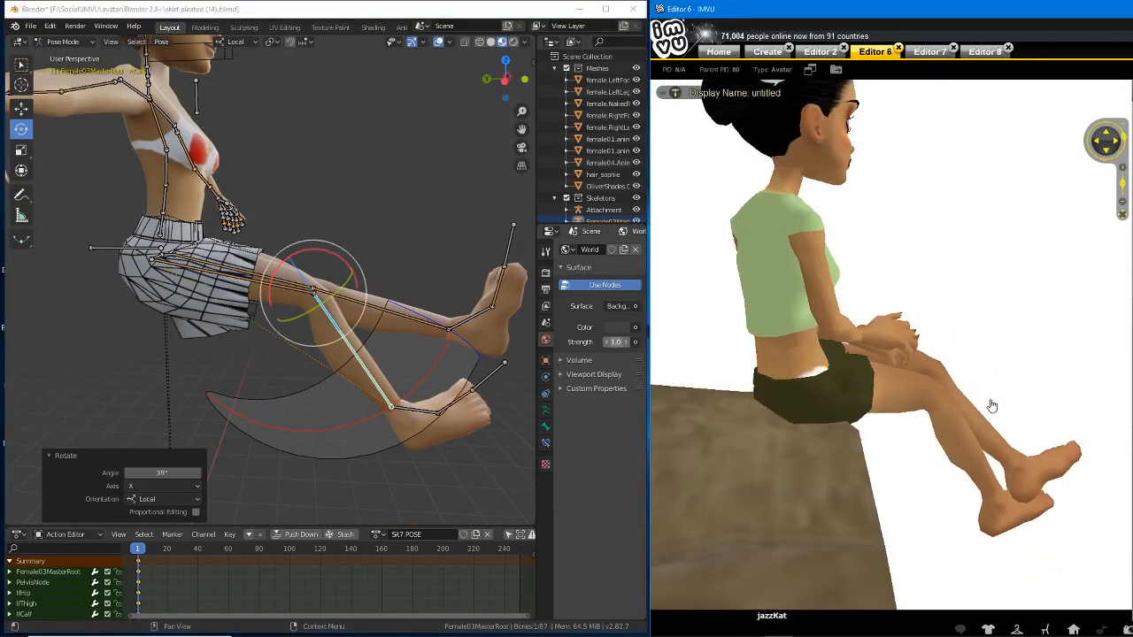
- Turn the left calf bone about 9.12° around its local Z axis and bend it down about 22.1° around local X
{"action": "scroll", "coordinate": [991, 407], "scroll_direction": "down", "scroll_amount": 3}
{"action": "middle_click_drag", "start_coordinate": [494, 371], "coordinate": [398, 360]}
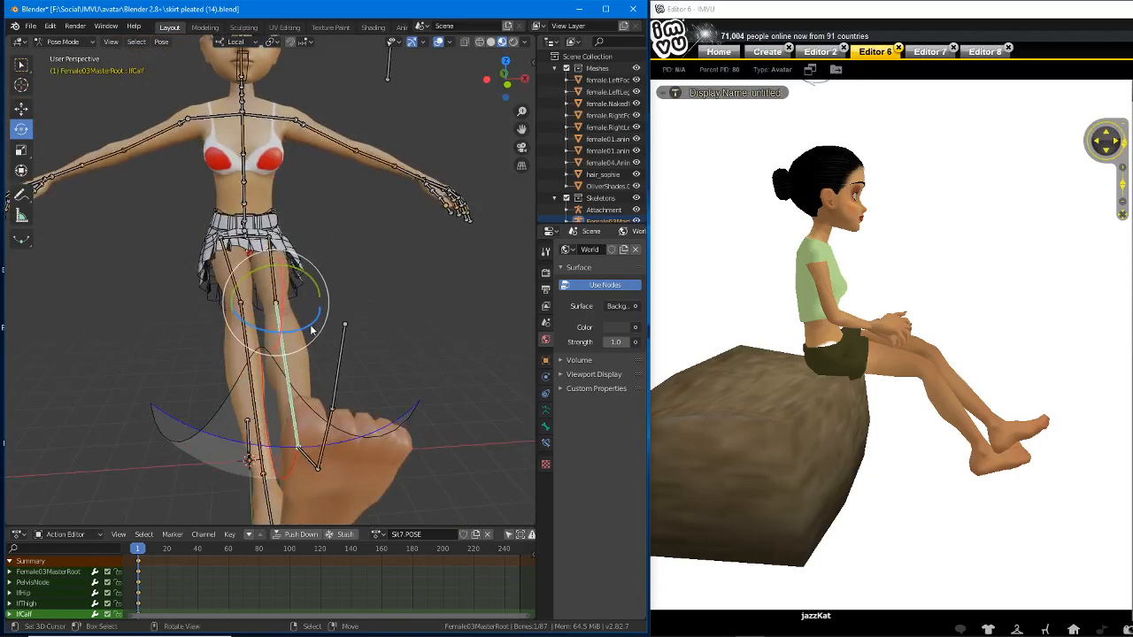
{"action": "mouse_move", "coordinate": [311, 329]}
{"action": "left_mouse_down"}
{"action": "mouse_move", "coordinate": [282, 334]}
{"action": "mouse_move", "coordinate": [300, 332]}
{"action": "left_mouse_up"}
{"action": "middle_click_drag", "start_coordinate": [279, 332], "coordinate": [358, 287]}
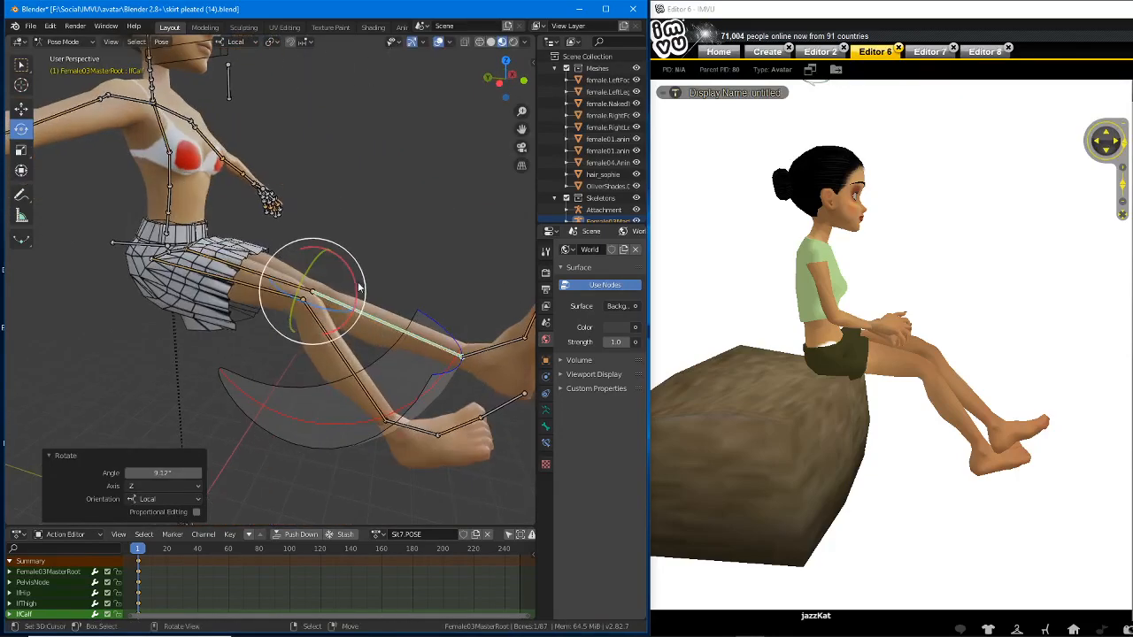
{"action": "mouse_move", "coordinate": [358, 287]}
{"action": "left_mouse_down"}
{"action": "mouse_move", "coordinate": [378, 296]}
{"action": "mouse_move", "coordinate": [348, 263]}
{"action": "mouse_move", "coordinate": [364, 284]}
{"action": "left_mouse_up"}
{"action": "key", "text": "ctrl+z"}
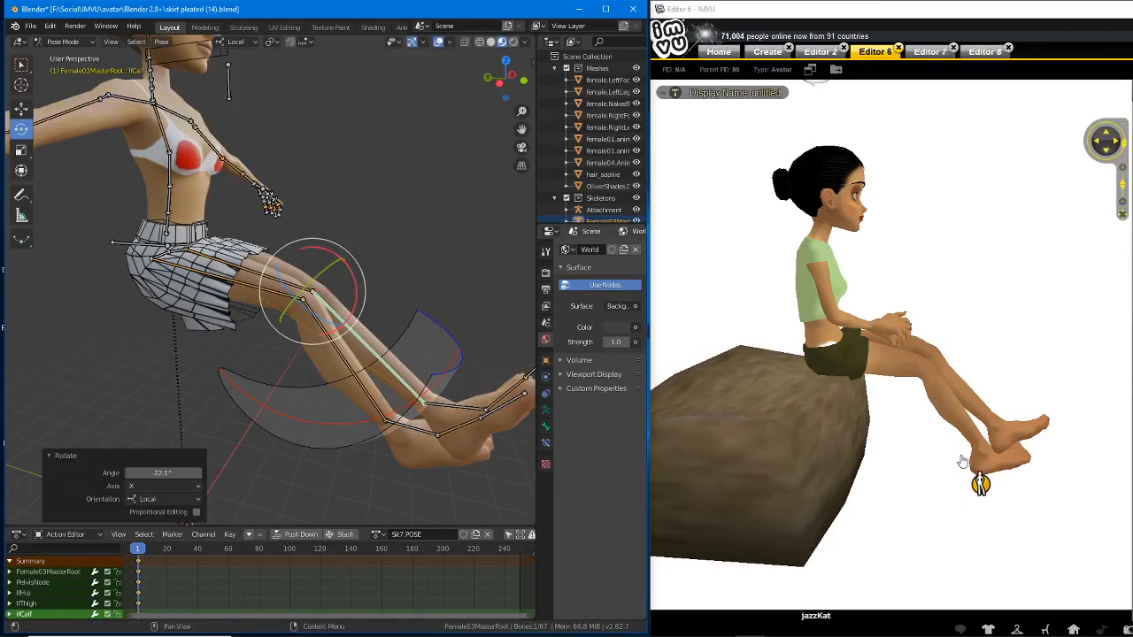
- Adjust the left thigh bone's rotation in small amounts from several angles, using the IMVU avatar's front view as reference
{"action": "left_click_drag", "start_coordinate": [956, 465], "coordinate": [796, 452]}
{"action": "middle_click_drag", "start_coordinate": [435, 350], "coordinate": [313, 332]}
{"action": "left_click_drag", "start_coordinate": [880, 417], "coordinate": [899, 427]}
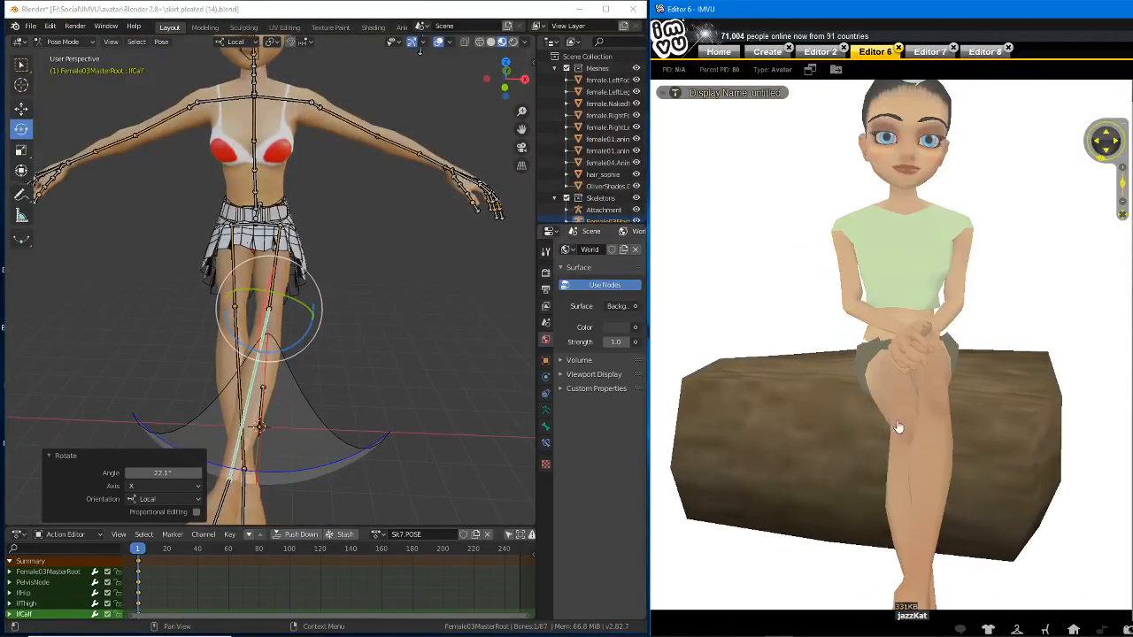
{"action": "right_click", "coordinate": [279, 251]}
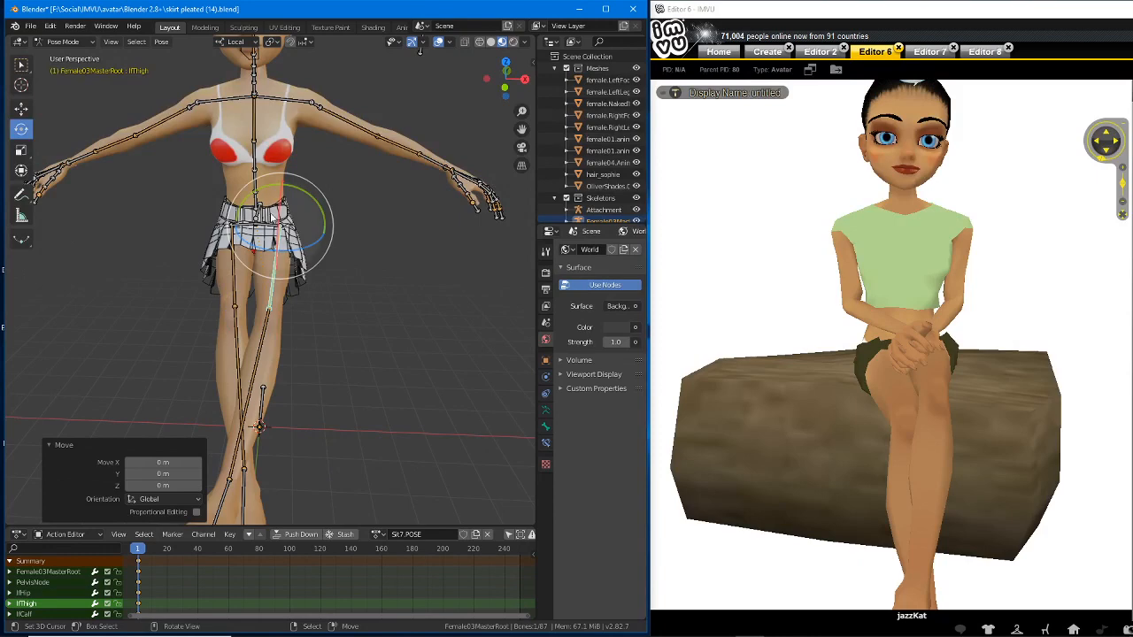
{"action": "middle_click_drag", "start_coordinate": [301, 269], "coordinate": [209, 250]}
{"action": "mouse_move", "coordinate": [311, 231]}
{"action": "left_mouse_down"}
{"action": "mouse_move", "coordinate": [320, 213]}
{"action": "mouse_move", "coordinate": [315, 227]}
{"action": "left_mouse_up"}
{"action": "middle_click_drag", "start_coordinate": [310, 254], "coordinate": [386, 257]}
{"action": "left_click_drag", "start_coordinate": [336, 229], "coordinate": [337, 233]}
{"action": "middle_click_drag", "start_coordinate": [350, 248], "coordinate": [412, 257]}
{"action": "left_click_drag", "start_coordinate": [220, 221], "coordinate": [229, 228]}
- Rotate the left calf bone about 5.8° around its local Z axis and bend it further down around local X
{"action": "left_click", "coordinate": [334, 290]}
{"action": "middle_click_drag", "start_coordinate": [334, 290], "coordinate": [305, 308]}
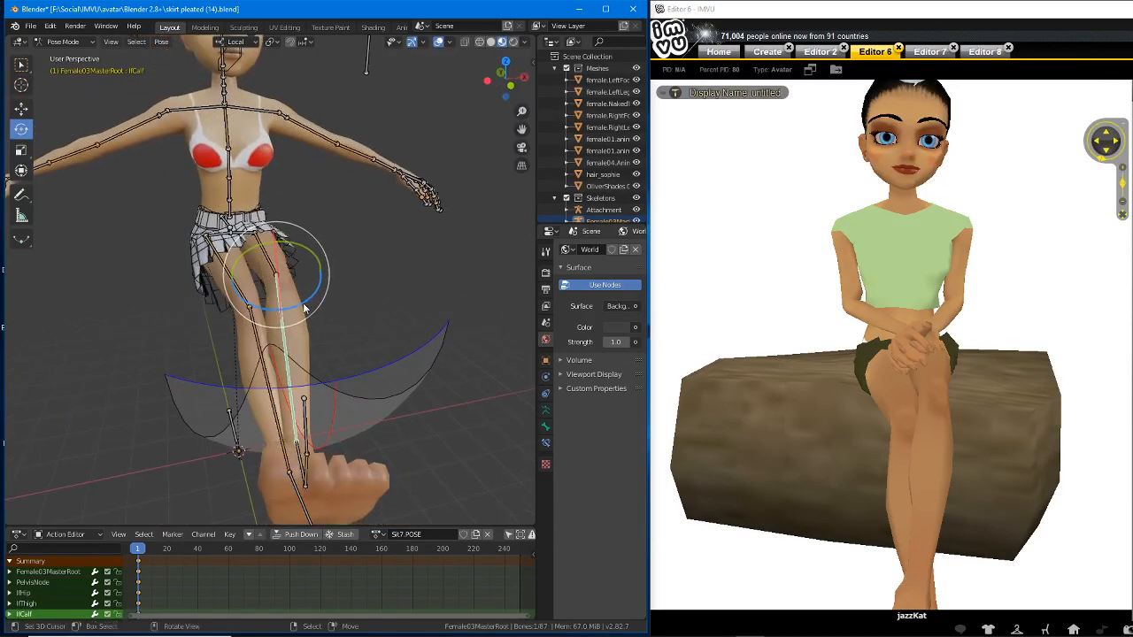
{"action": "left_click_drag", "start_coordinate": [305, 308], "coordinate": [300, 307]}
{"action": "middle_click_drag", "start_coordinate": [300, 307], "coordinate": [358, 266]}
{"action": "key", "text": "r"}
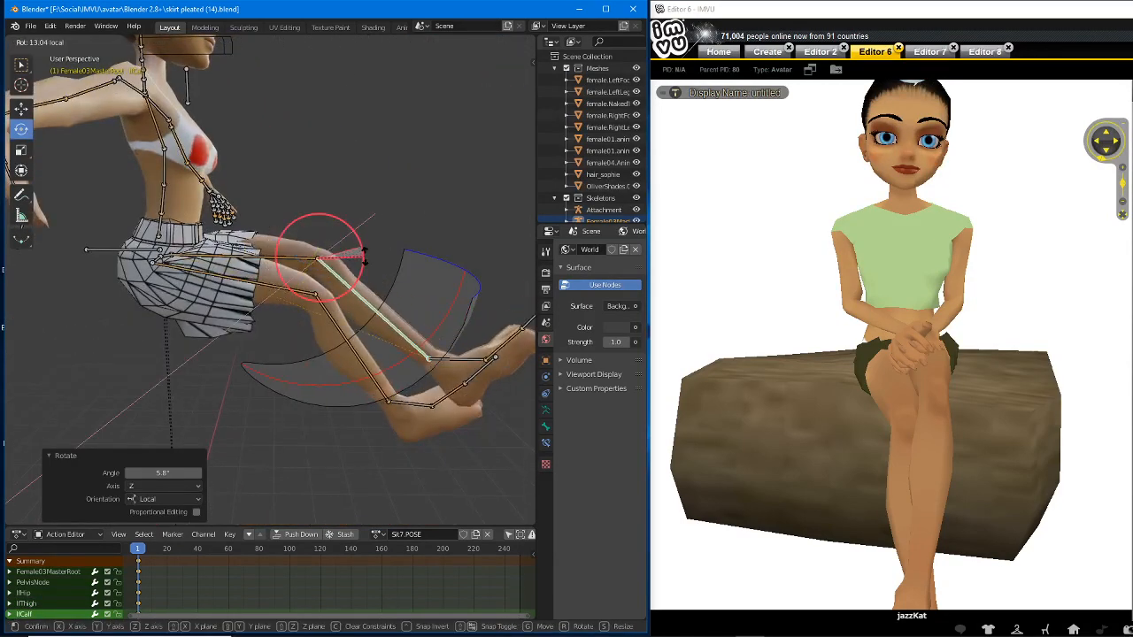
{"action": "left_click", "coordinate": [362, 257]}
- Lower the left thigh bone about 2.54° around its local X axis
{"action": "middle_click_drag", "start_coordinate": [442, 291], "coordinate": [398, 262]}
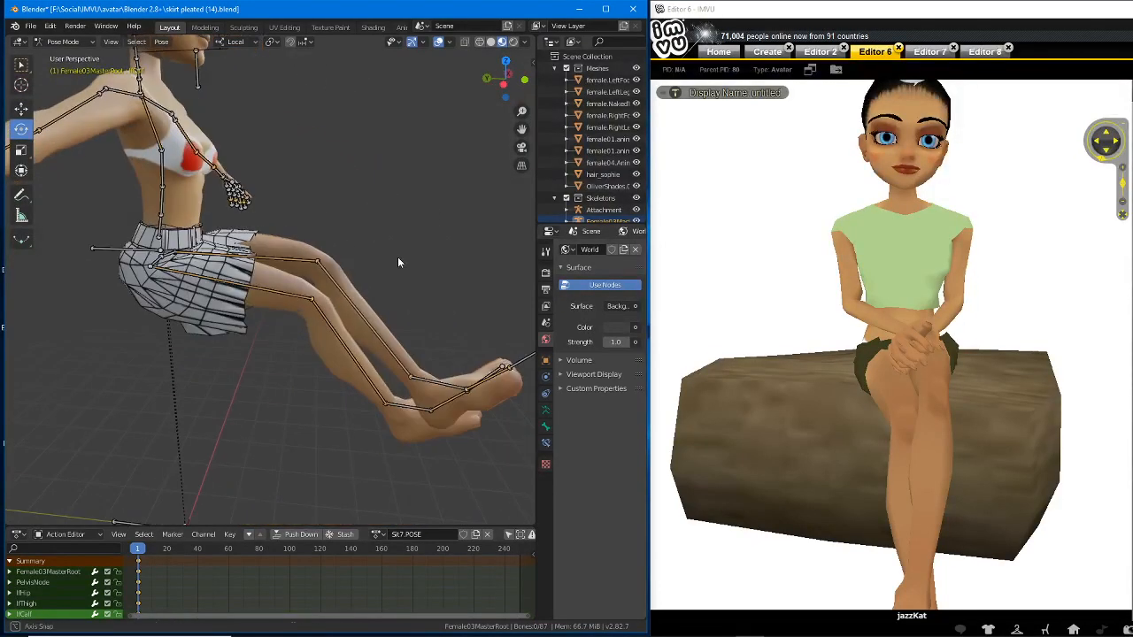
{"action": "left_click", "coordinate": [310, 260]}
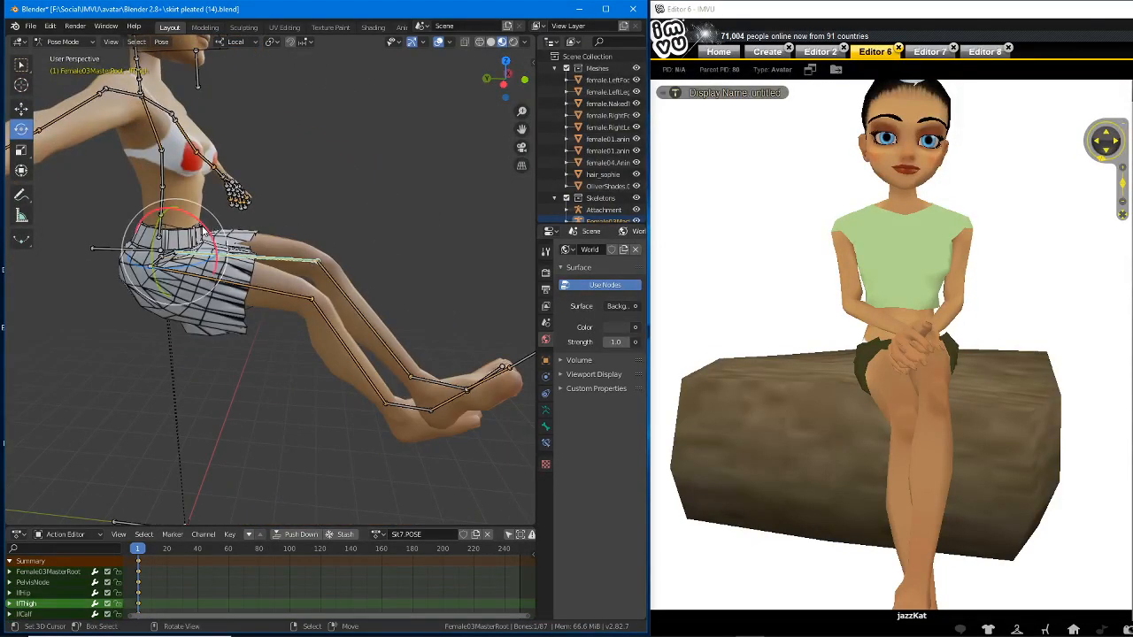
{"action": "key", "text": "r"}
{"action": "key", "text": "x"}
{"action": "left_click_drag", "start_coordinate": [200, 225], "coordinate": [200, 225]}
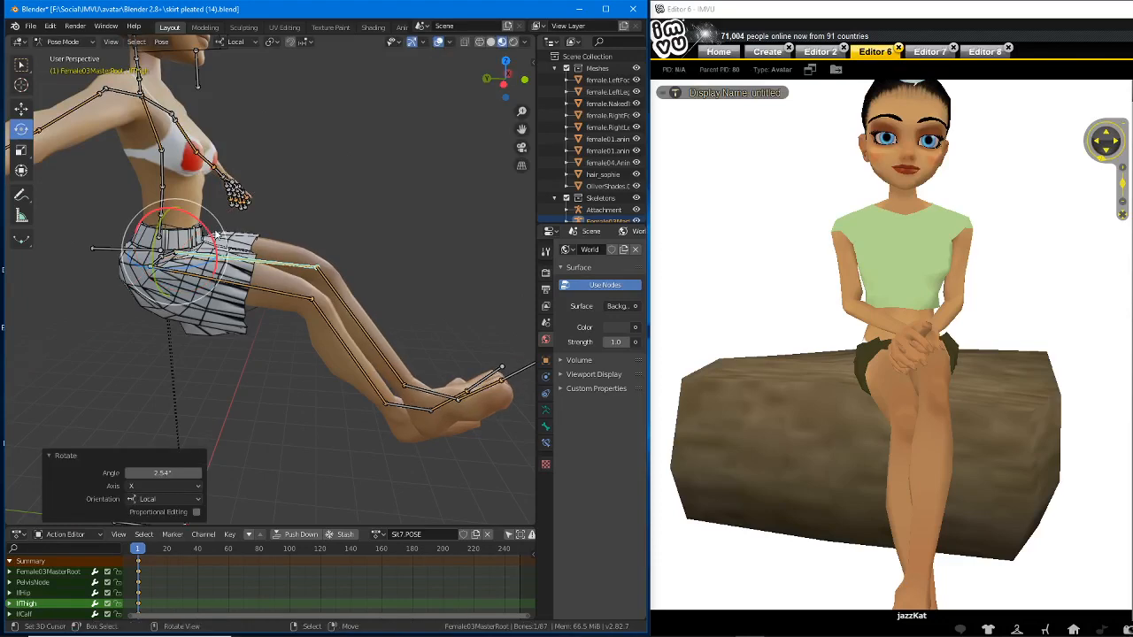
- Check the avatar from the side and rotate the right and left thigh bones slightly around local Z, the left by about -1.78°
{"action": "left_click_drag", "start_coordinate": [832, 368], "coordinate": [903, 357]}
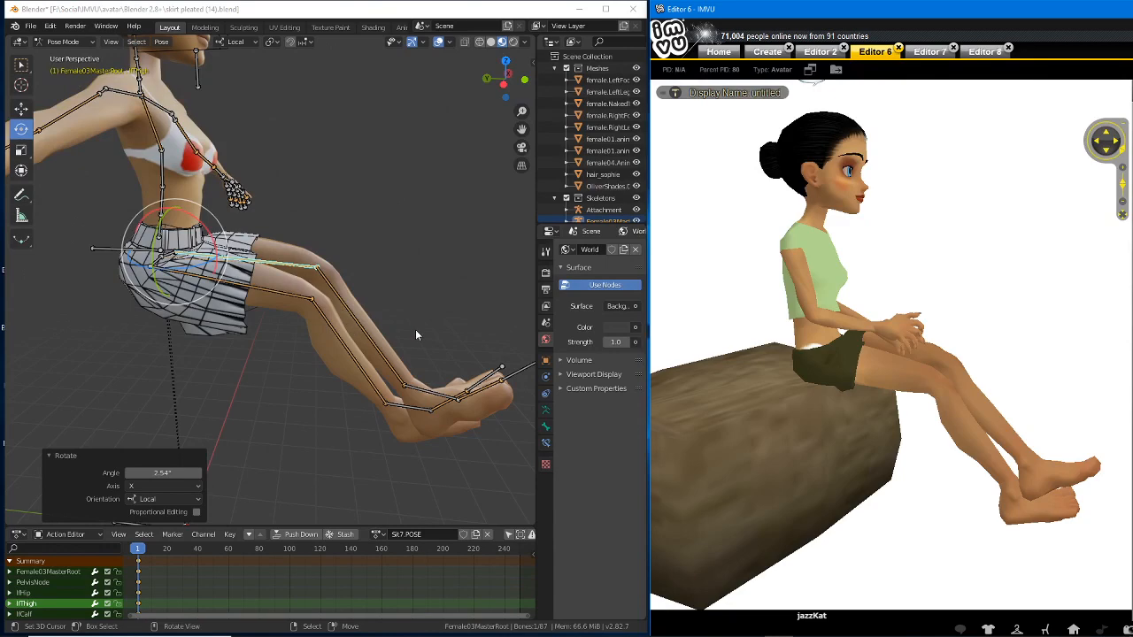
{"action": "middle_click_drag", "start_coordinate": [412, 330], "coordinate": [294, 301]}
{"action": "right_click", "coordinate": [278, 258]}
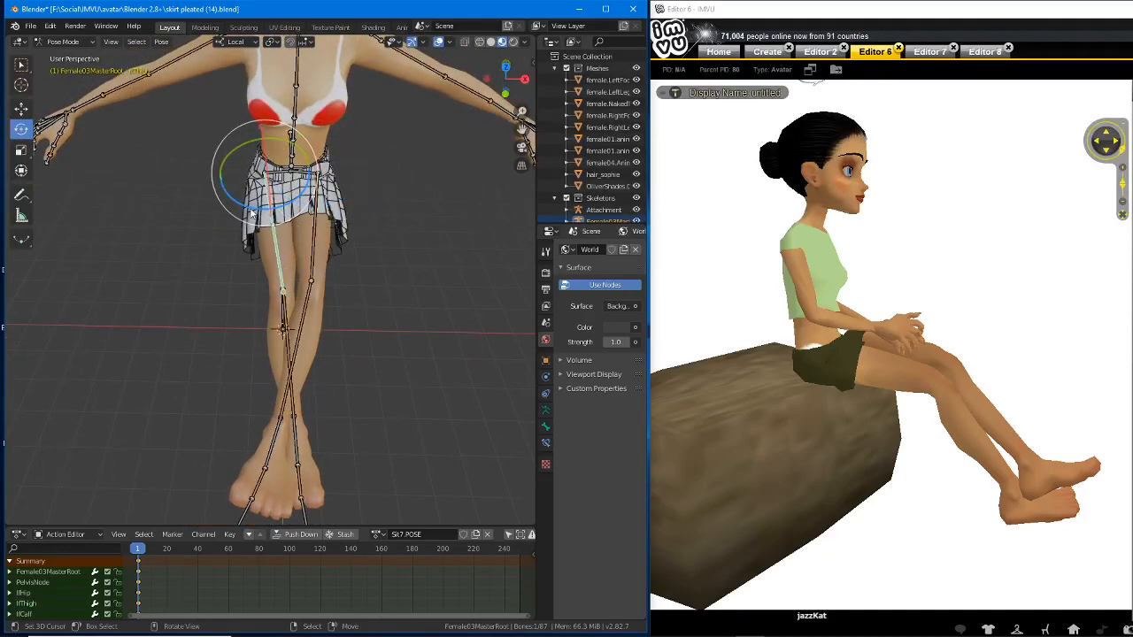
{"action": "left_click_drag", "start_coordinate": [252, 212], "coordinate": [335, 204]}
{"action": "right_click", "coordinate": [310, 246]}
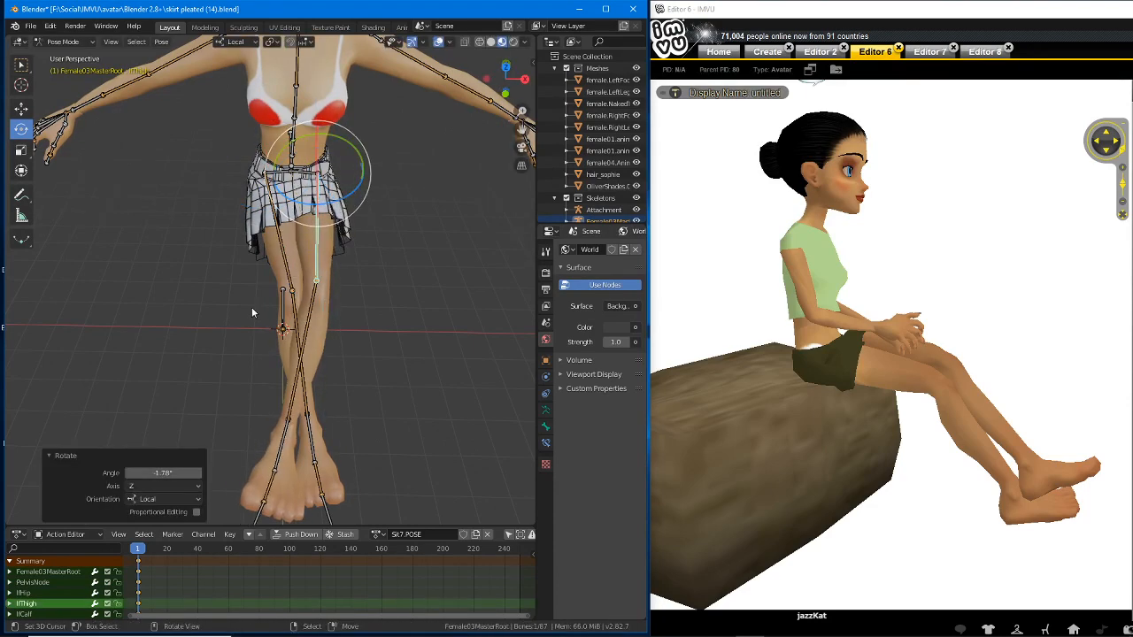
- Turn the left calf bone slightly with a free rotation, bend it about 2.04° around local X and compare the legs with the avatar
{"action": "middle_click_drag", "start_coordinate": [251, 308], "coordinate": [368, 329]}
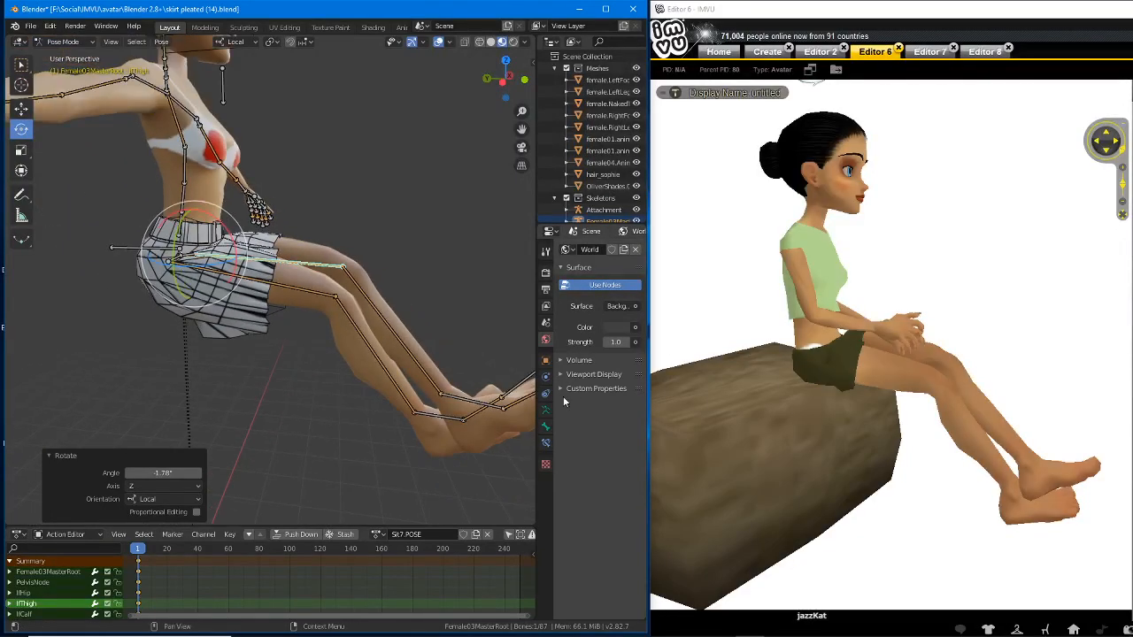
{"action": "mouse_move", "coordinate": [881, 406]}
{"action": "left_mouse_down"}
{"action": "mouse_move", "coordinate": [888, 412]}
{"action": "mouse_move", "coordinate": [877, 411]}
{"action": "left_mouse_up"}
{"action": "middle_click_drag", "start_coordinate": [371, 330], "coordinate": [316, 346]}
{"action": "left_click", "coordinate": [337, 359]}
{"action": "left_click_drag", "start_coordinate": [320, 337], "coordinate": [327, 338]}
{"action": "middle_click_drag", "start_coordinate": [332, 333], "coordinate": [401, 309]}
{"action": "key", "text": "r"}
{"action": "key", "text": "x"}
{"action": "key", "text": "x"}
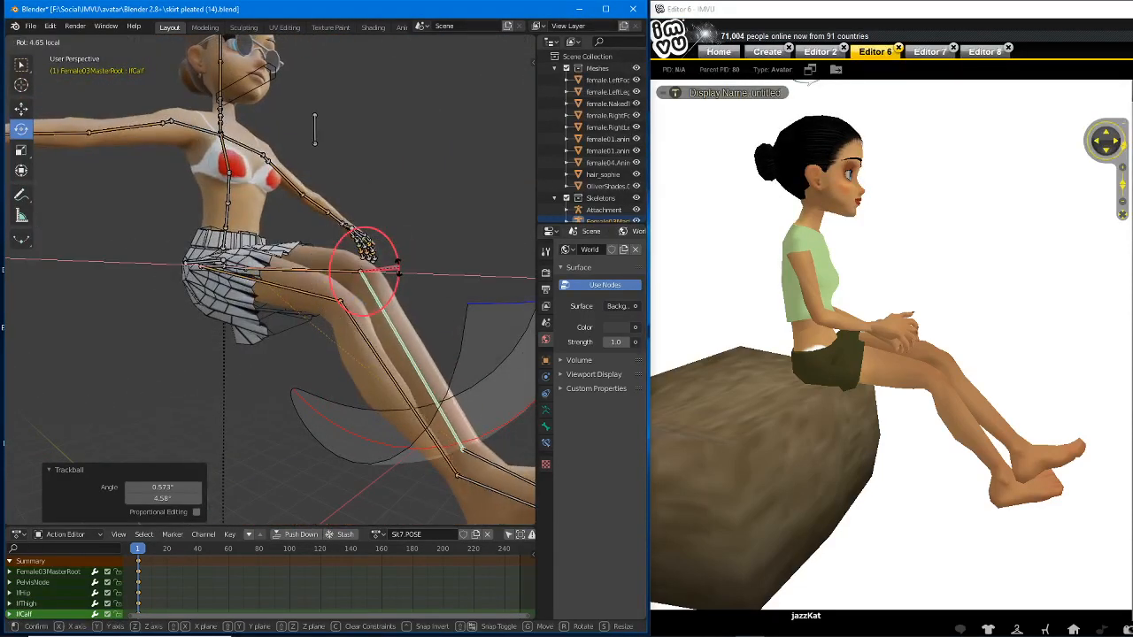
{"action": "left_click", "coordinate": [399, 270]}
{"action": "middle_click_drag", "start_coordinate": [399, 270], "coordinate": [336, 322]}
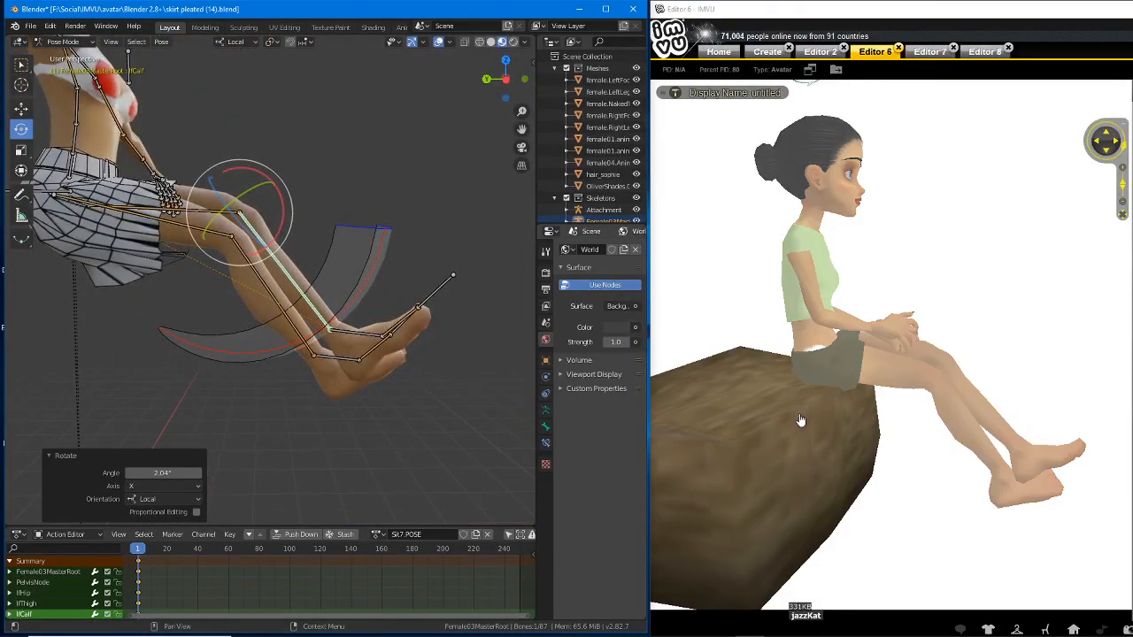
{"action": "left_click_drag", "start_coordinate": [977, 407], "coordinate": [884, 414]}
{"action": "middle_click_drag", "start_coordinate": [400, 396], "coordinate": [339, 408]}
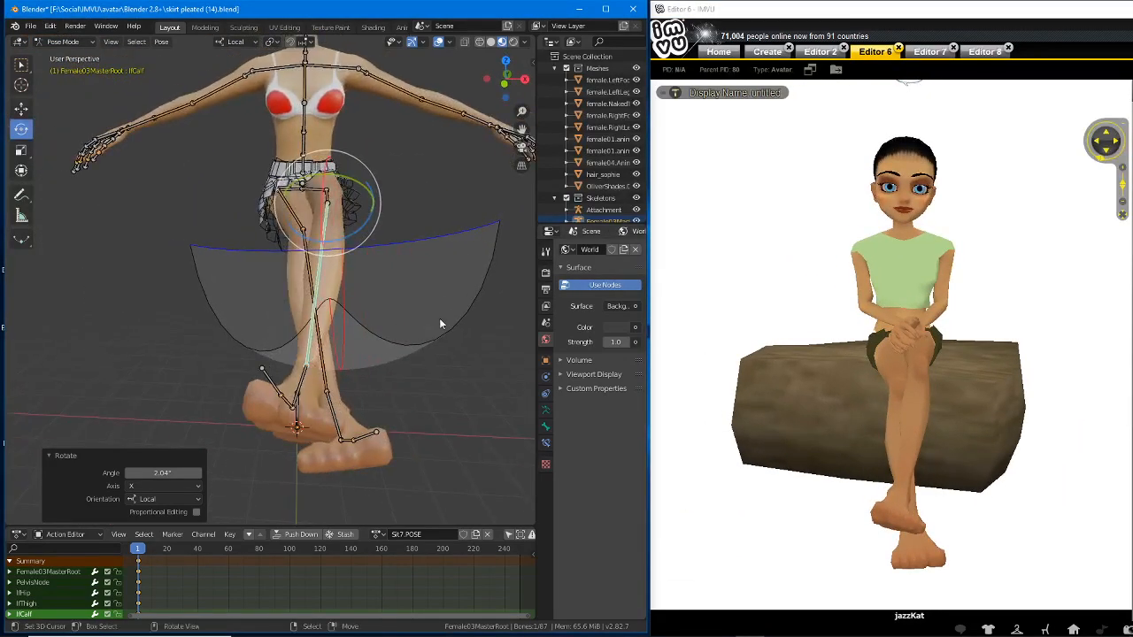
- Try adjusting the right thigh bone's rotation against the avatar's side view and undo it
{"action": "middle_click_drag", "start_coordinate": [200, 287], "coordinate": [292, 319]}
{"action": "right_click", "coordinate": [284, 289]}
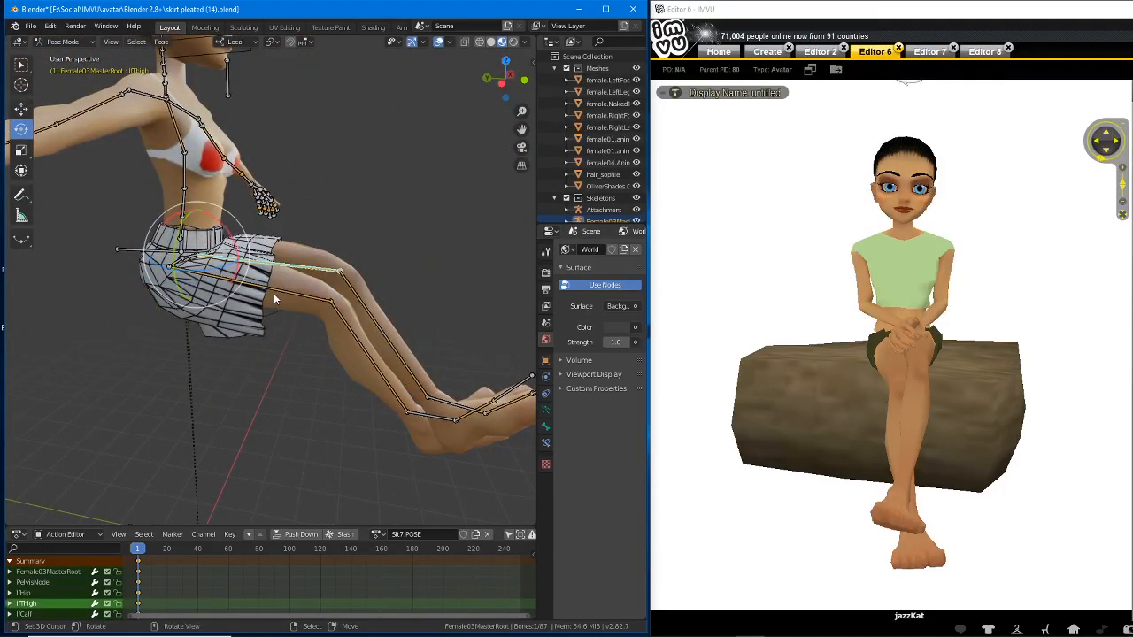
{"action": "left_click_drag", "start_coordinate": [719, 401], "coordinate": [894, 385]}
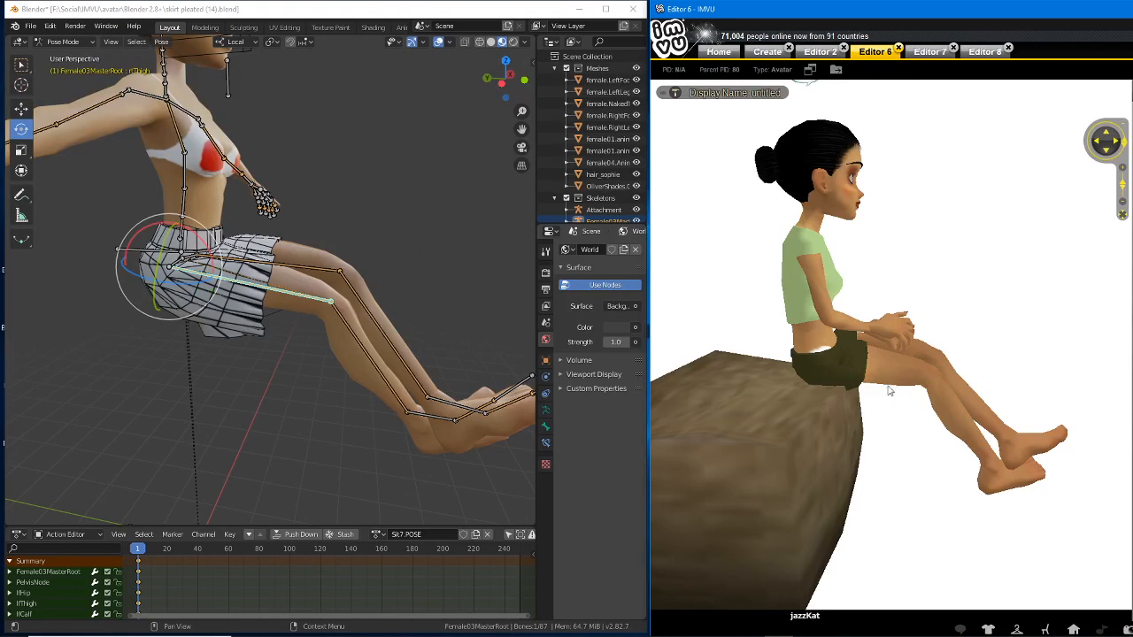
{"action": "mouse_move", "coordinate": [887, 431]}
{"action": "left_mouse_down"}
{"action": "mouse_move", "coordinate": [872, 409]}
{"action": "mouse_move", "coordinate": [888, 441]}
{"action": "left_mouse_up"}
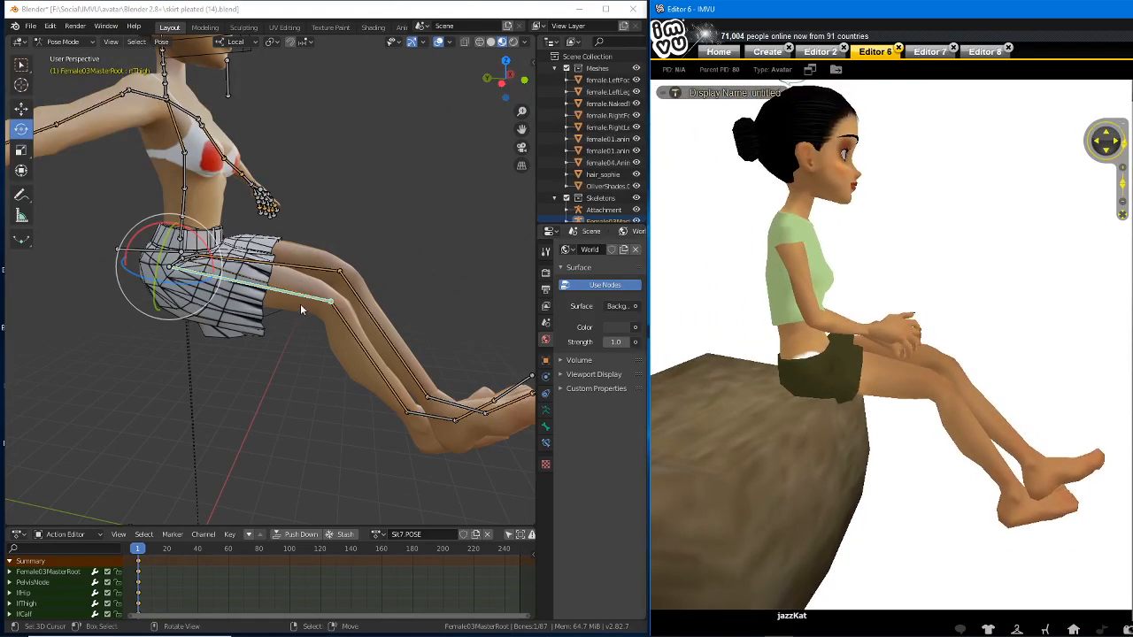
{"action": "left_click_drag", "start_coordinate": [181, 256], "coordinate": [191, 226]}
{"action": "middle_click_drag", "start_coordinate": [156, 190], "coordinate": [244, 273]}
{"action": "key", "text": "ctrl+z"}
- Move the right hand bone down beside the hip, about 321 m in X, -17.5 m in Y and -149 m in Z, and adjust the right wrist
{"action": "middle_click_drag", "start_coordinate": [265, 362], "coordinate": [119, 320]}
{"action": "key", "text": "g"}
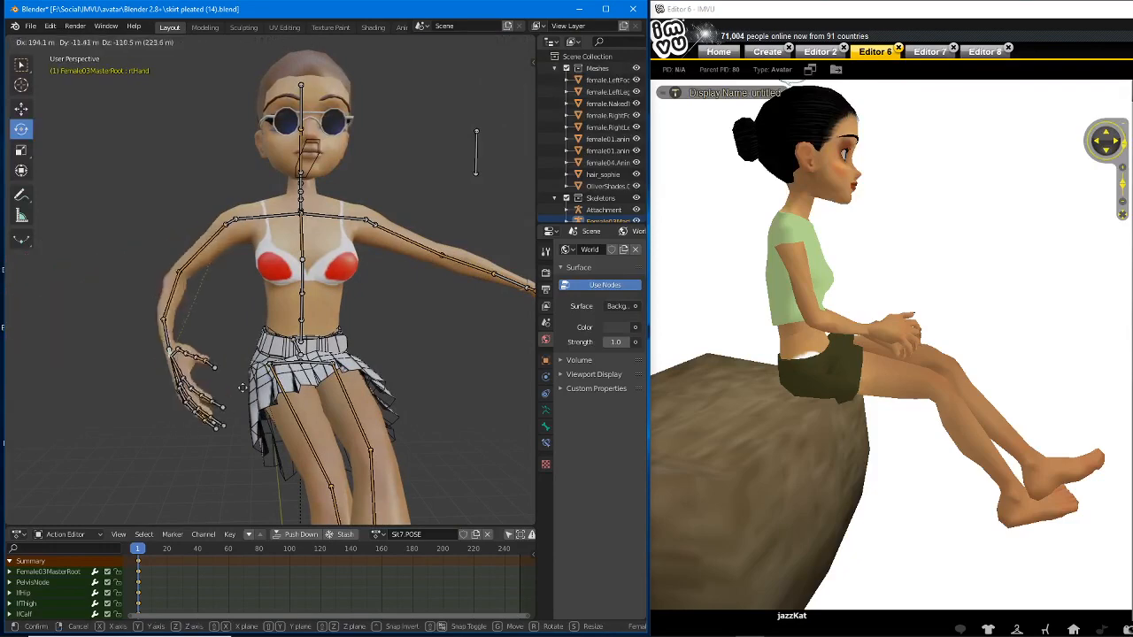
{"action": "left_click", "coordinate": [241, 387]}
{"action": "middle_click_drag", "start_coordinate": [242, 387], "coordinate": [275, 396]}
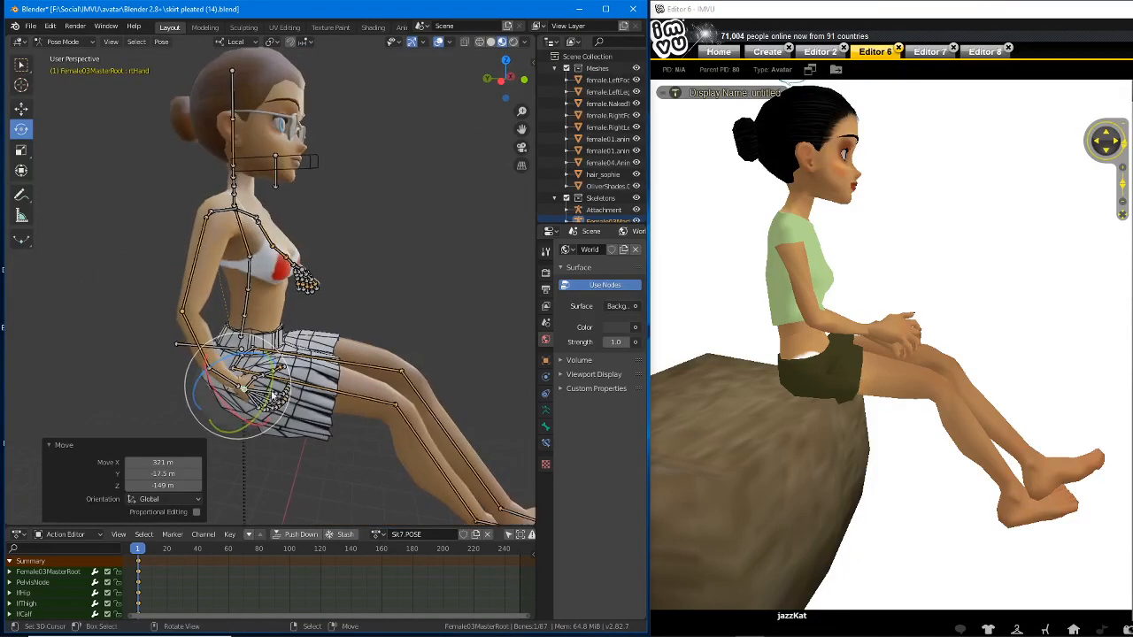
{"action": "left_click", "coordinate": [227, 382]}
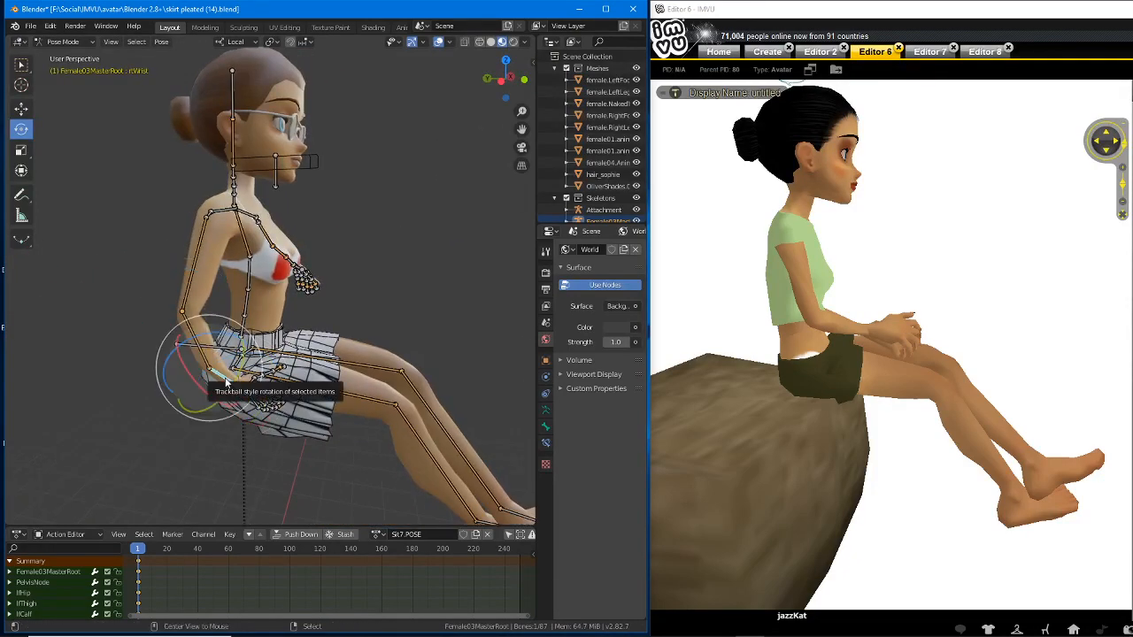
{"action": "left_click_drag", "start_coordinate": [227, 383], "coordinate": [189, 361]}
- Move the right elbow bone forward in two passes to bring the forearm over the thigh
{"action": "left_click", "coordinate": [212, 376]}
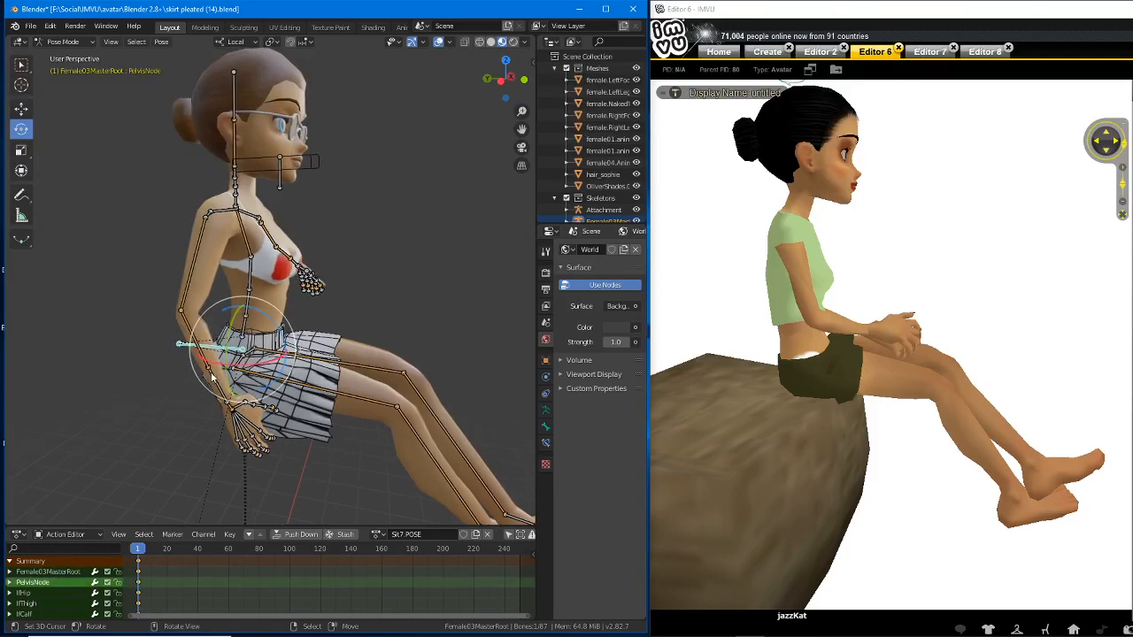
{"action": "left_click", "coordinate": [210, 375]}
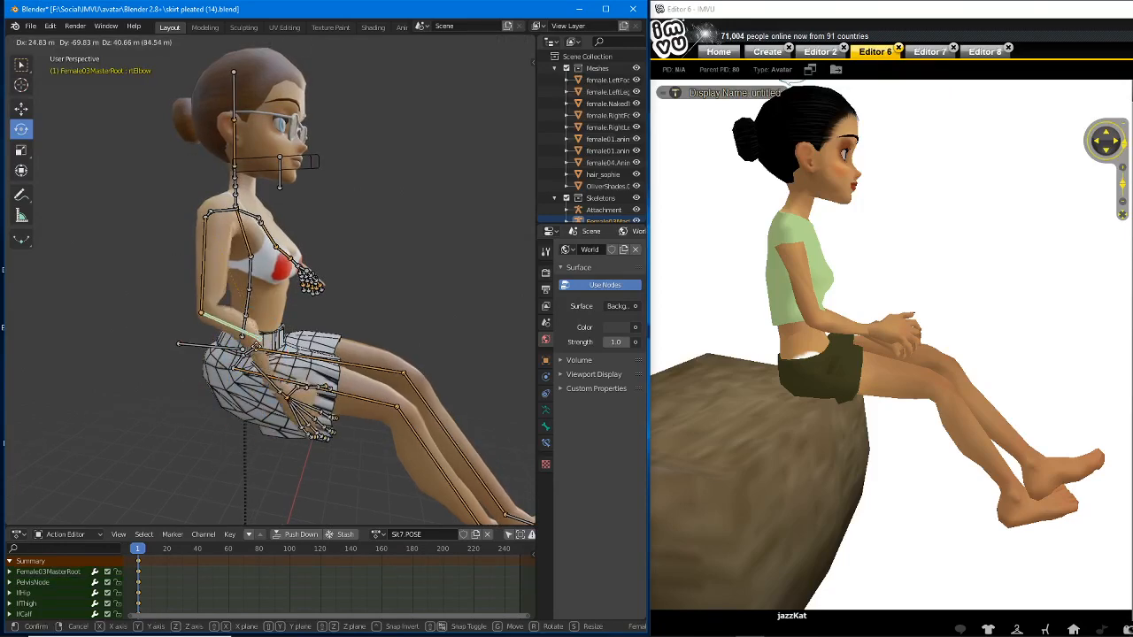
{"action": "left_click", "coordinate": [274, 363]}
{"action": "middle_click_drag", "start_coordinate": [297, 368], "coordinate": [228, 256]}
{"action": "key", "text": "g"}
{"action": "left_click", "coordinate": [263, 379]}
- Move the right bicep bone closer to the body and rotate it about -12.4° in the view, following the avatar's arm
{"action": "left_click_drag", "start_coordinate": [779, 412], "coordinate": [730, 403]}
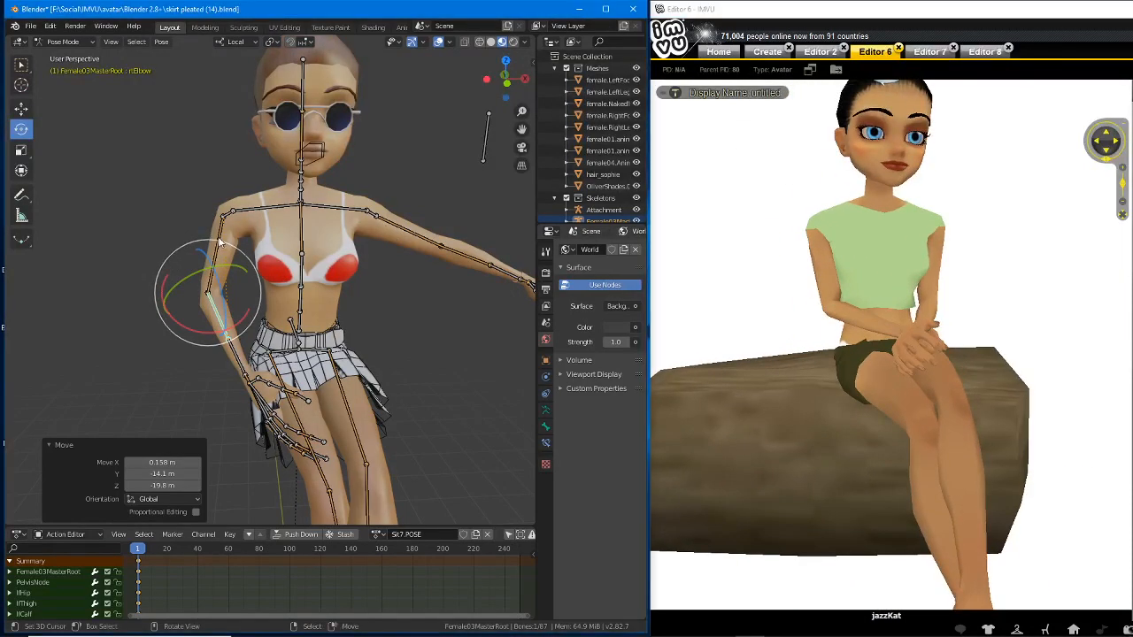
{"action": "left_click", "coordinate": [215, 240]}
{"action": "key", "text": "g"}
{"action": "left_click", "coordinate": [223, 263]}
{"action": "middle_click_drag", "start_coordinate": [223, 264], "coordinate": [200, 285]}
{"action": "key", "text": "r"}
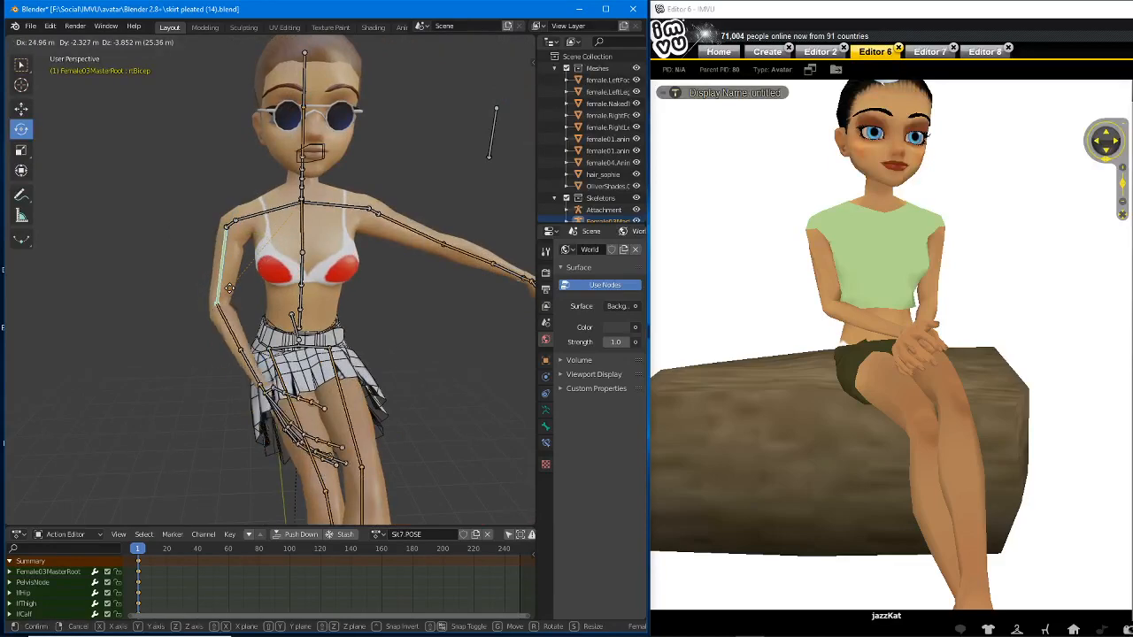
{"action": "left_click", "coordinate": [228, 305]}
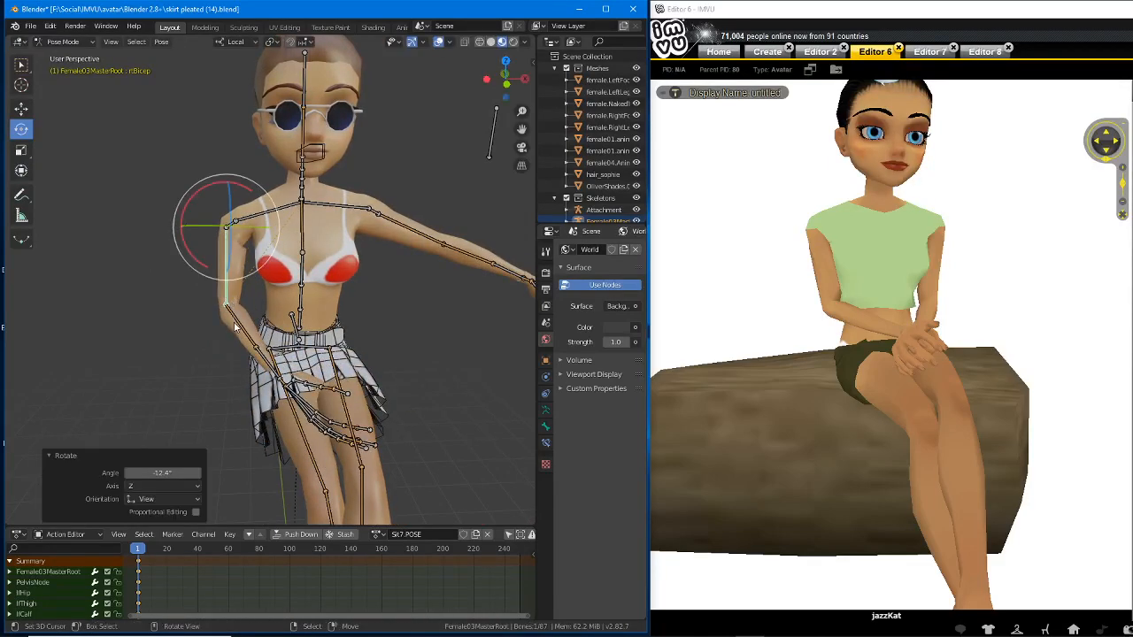
- Twist the right elbow bone about -76.8° around its local Y axis and rotate it about -22.2° around local X
{"action": "right_click", "coordinate": [234, 325]}
{"action": "middle_click_drag", "start_coordinate": [234, 325], "coordinate": [227, 335]}
{"action": "left_click_drag", "start_coordinate": [211, 288], "coordinate": [244, 289]}
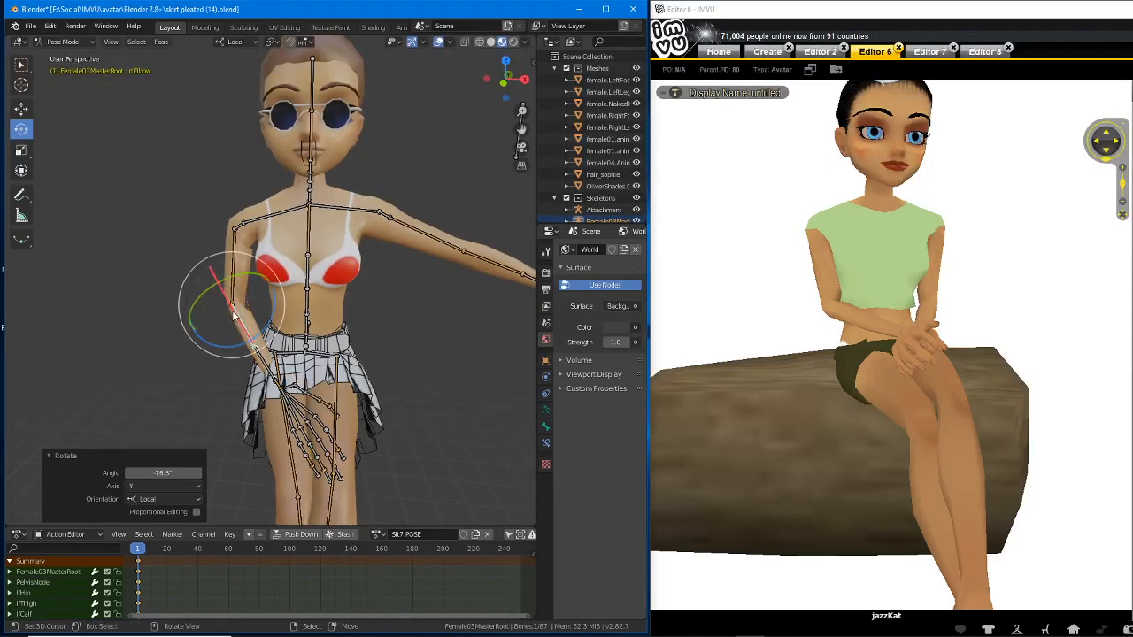
{"action": "middle_click_drag", "start_coordinate": [237, 307], "coordinate": [239, 343]}
{"action": "key", "text": "r"}
{"action": "left_click", "coordinate": [236, 298]}
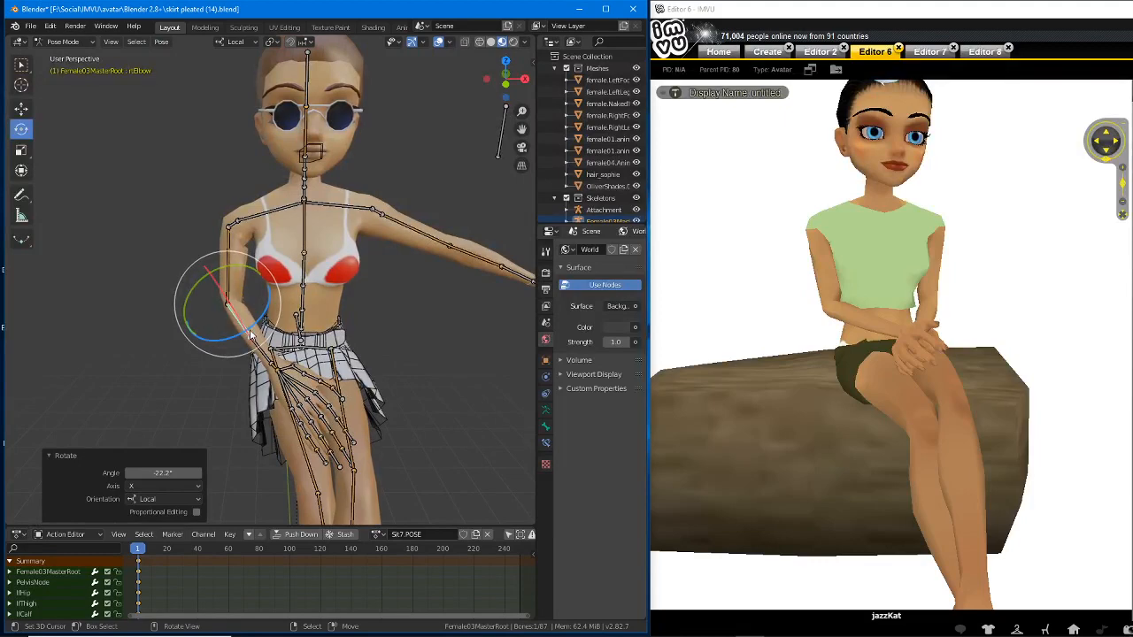
- Rotate the left bicep bone down about 72.9° in the front view and adjust its angle from the side
{"action": "left_click", "coordinate": [401, 221]}
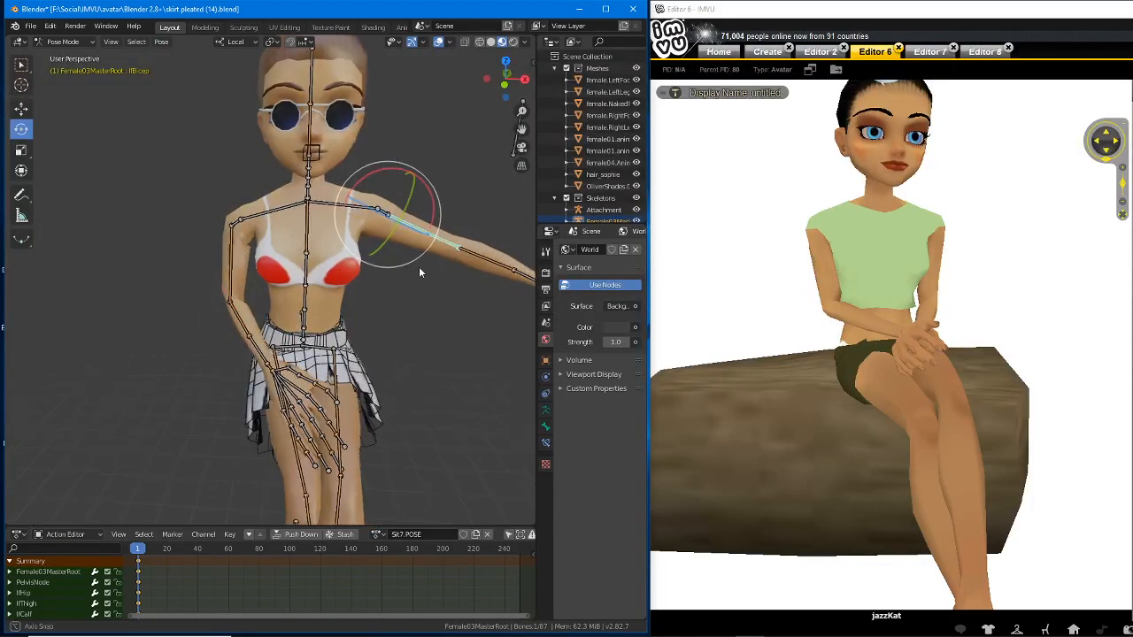
{"action": "key", "text": "r"}
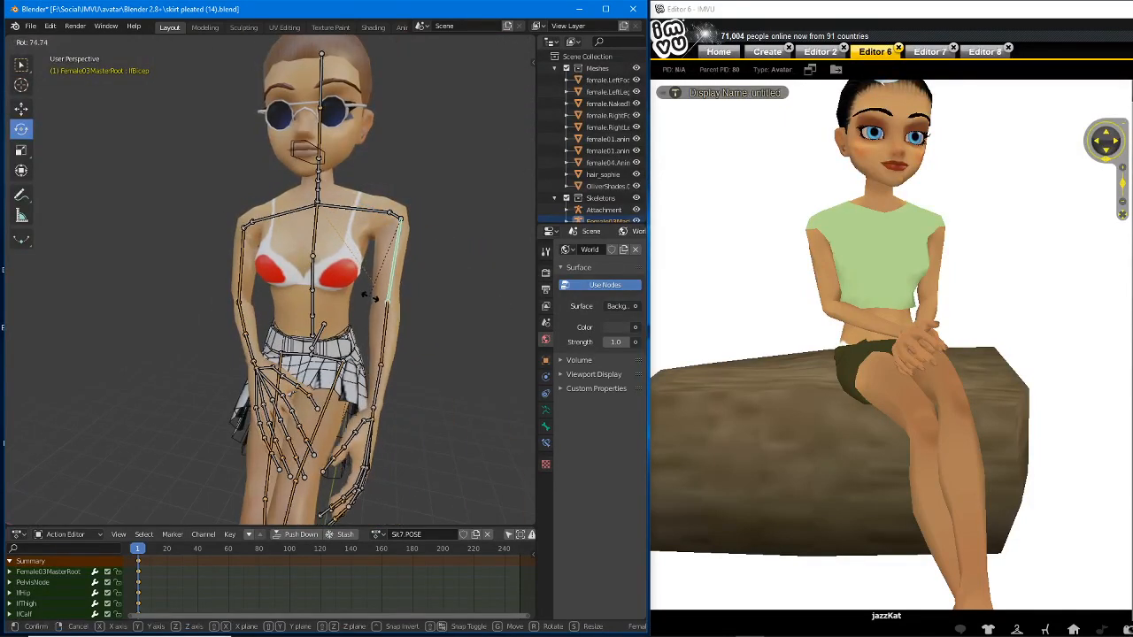
{"action": "left_click", "coordinate": [373, 297]}
{"action": "middle_click_drag", "start_coordinate": [374, 297], "coordinate": [277, 310]}
{"action": "key", "text": "r"}
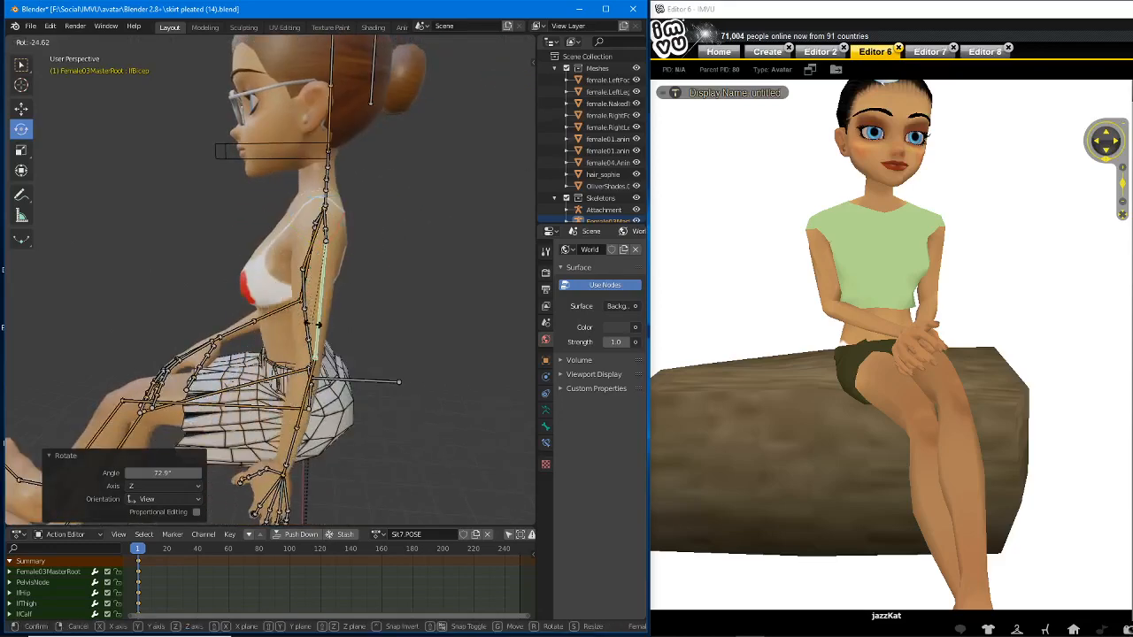
{"action": "left_click", "coordinate": [312, 337]}
- Bend the left elbow bone forward about 57.5° in the side view to bring the hand over the lap
{"action": "right_click", "coordinate": [294, 437]}
{"action": "key", "text": "r"}
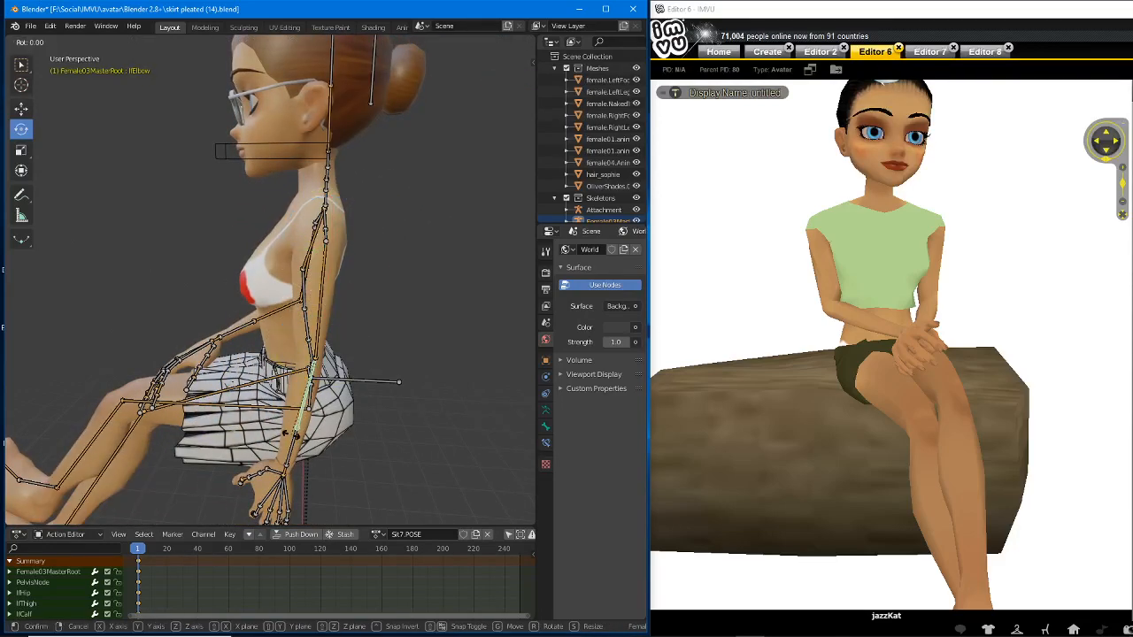
{"action": "left_click", "coordinate": [232, 390]}
{"action": "middle_click_drag", "start_coordinate": [232, 390], "coordinate": [389, 363]}
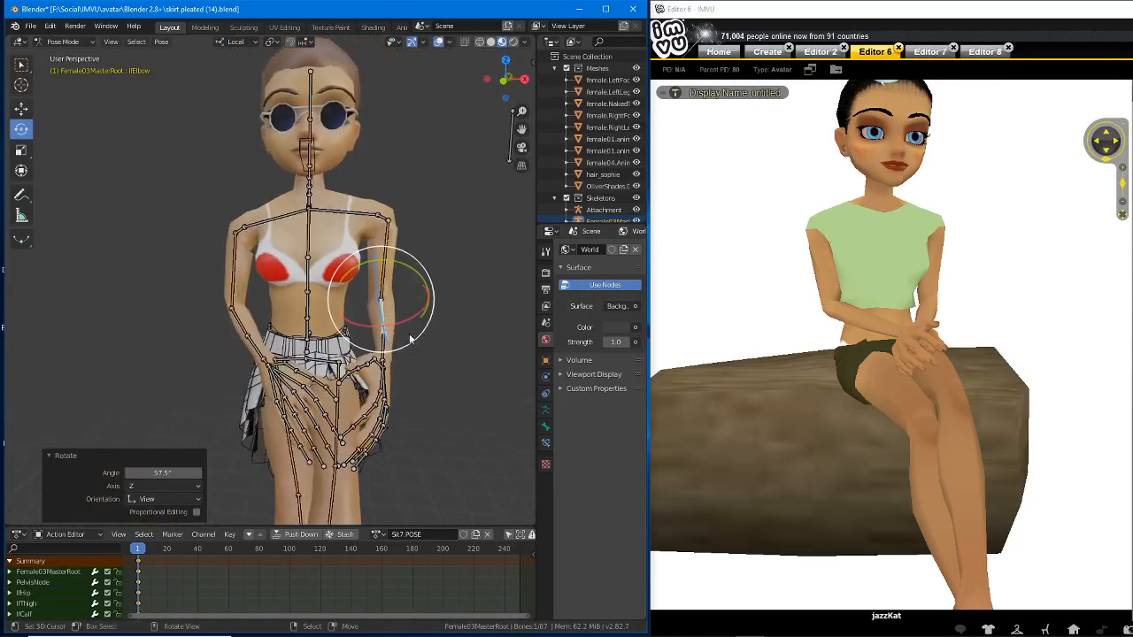
- Rotate the left elbow bone inward about 14.9° and 33.1° in the view, shifting it slightly so the forearm crosses the lap
{"action": "key", "text": "r"}
{"action": "left_click", "coordinate": [409, 377]}
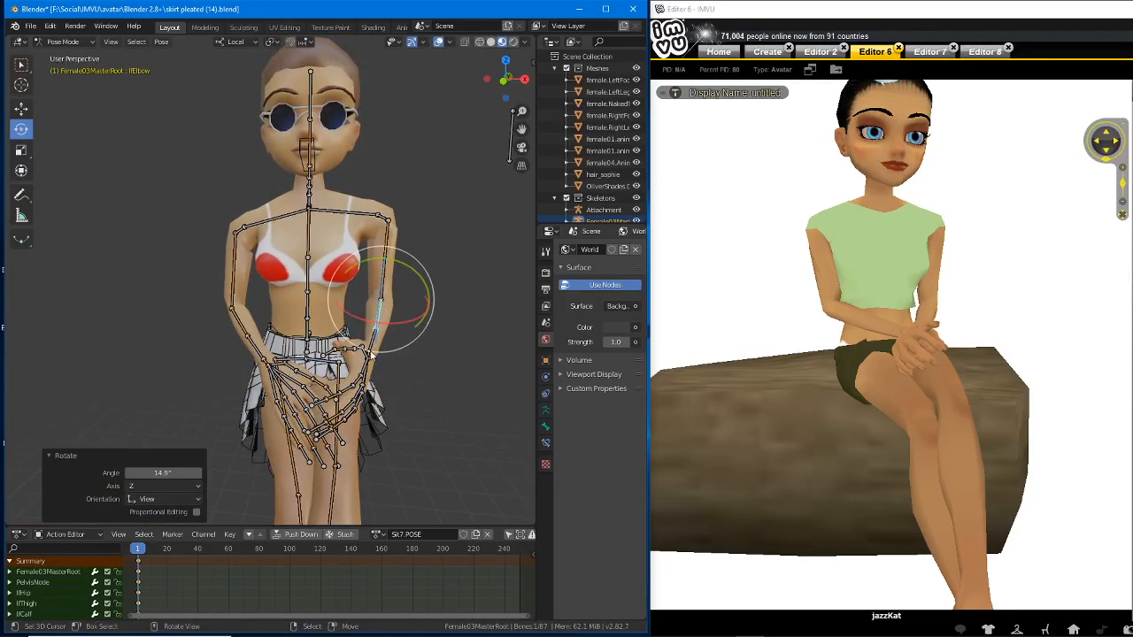
{"action": "key", "text": "g"}
{"action": "left_click", "coordinate": [360, 347]}
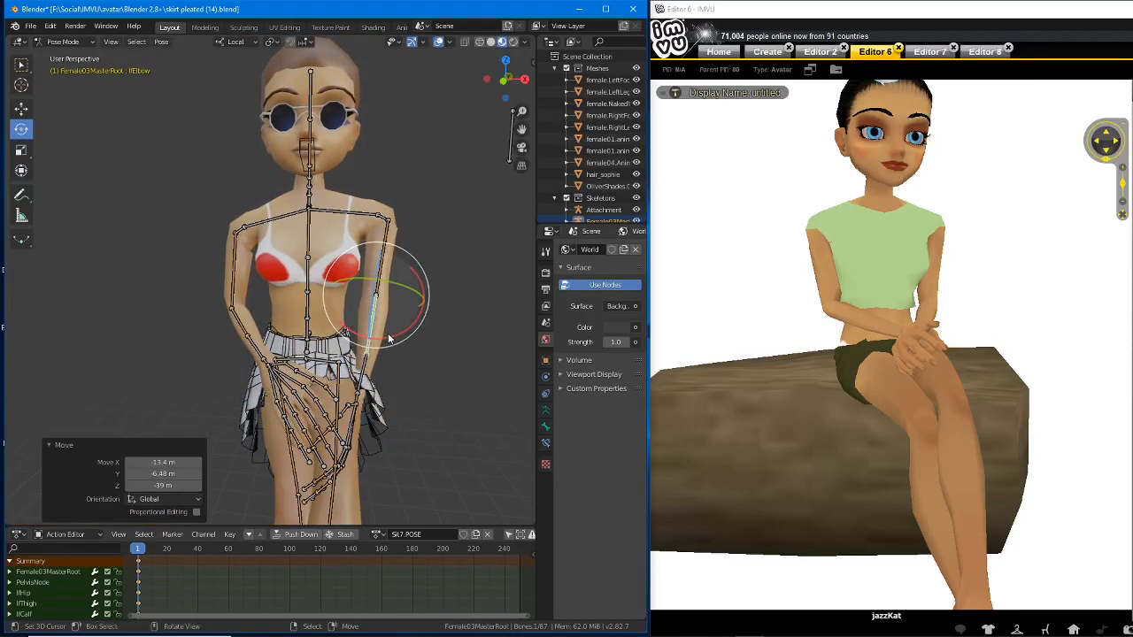
{"action": "middle_click_drag", "start_coordinate": [388, 333], "coordinate": [275, 324]}
{"action": "key", "text": "r"}
{"action": "left_click", "coordinate": [313, 377]}
- Twist the left elbow bone around its local Y axis and fine-tune it about 3.52° in local orientation
{"action": "middle_click_drag", "start_coordinate": [314, 377], "coordinate": [382, 374]}
{"action": "key", "text": "y"}
{"action": "key", "text": "y"}
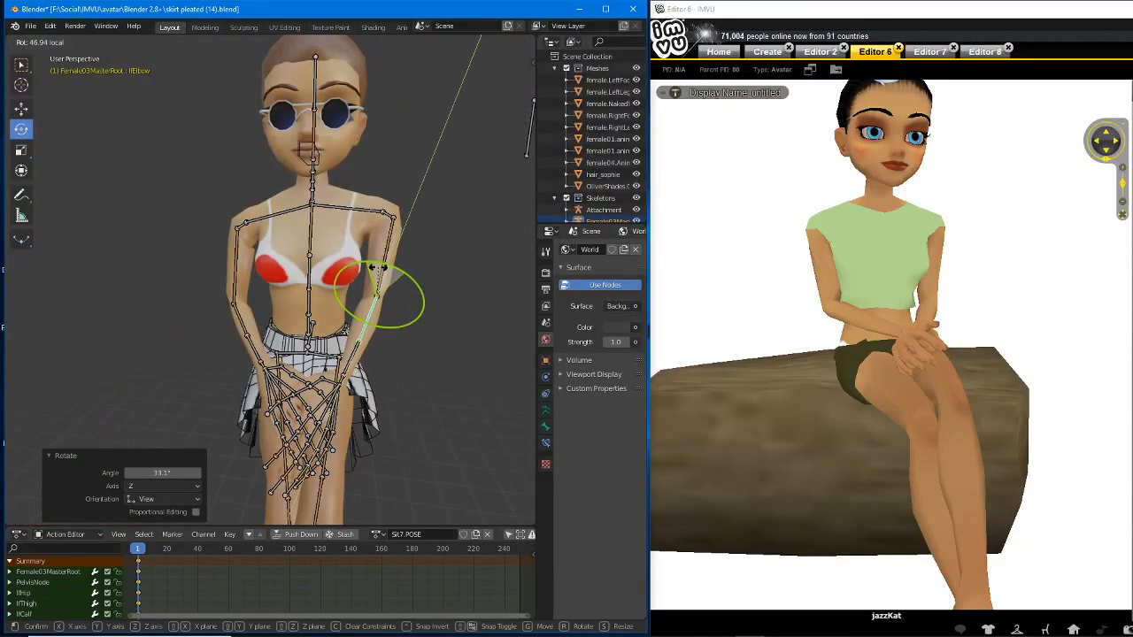
{"action": "left_click", "coordinate": [386, 302]}
{"action": "left_click_drag", "start_coordinate": [400, 339], "coordinate": [399, 342]}
- Lower the left clavicle bone by rotating it about 3.76° in the front view
{"action": "middle_click_drag", "start_coordinate": [398, 341], "coordinate": [392, 306]}
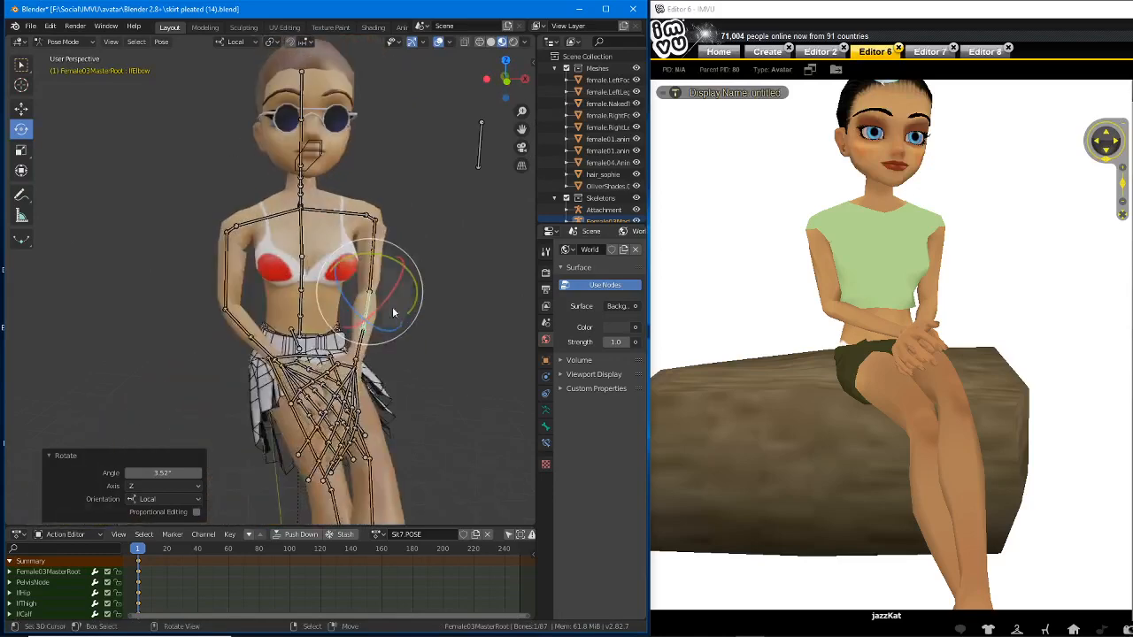
{"action": "right_click", "coordinate": [340, 215]}
{"action": "middle_click_drag", "start_coordinate": [340, 215], "coordinate": [406, 242]}
{"action": "key", "text": "r"}
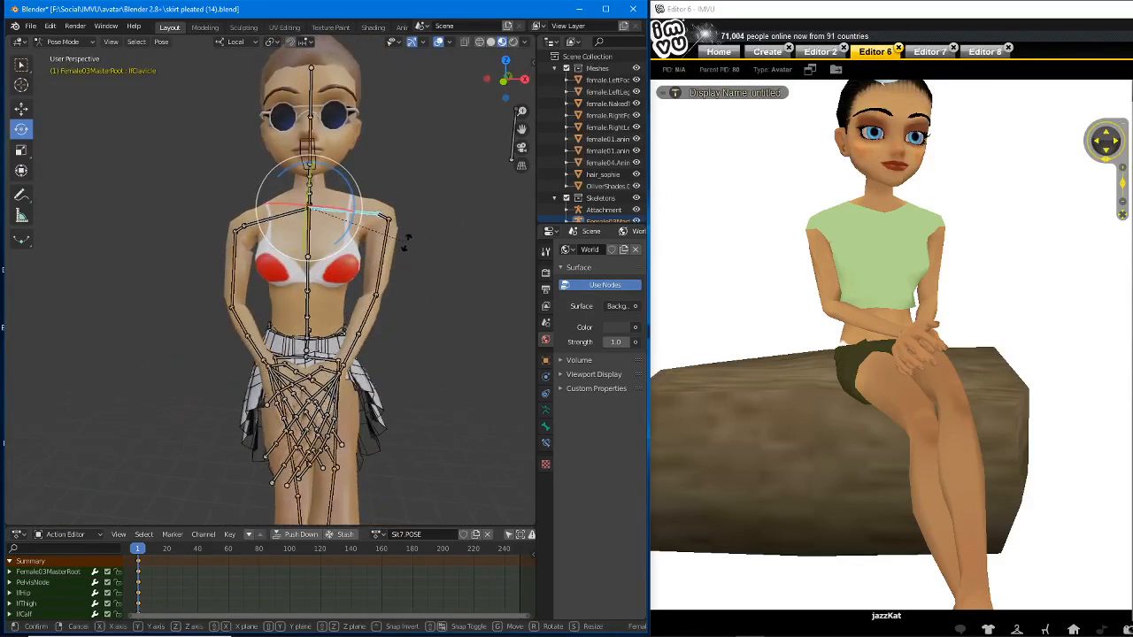
{"action": "left_click", "coordinate": [406, 250]}
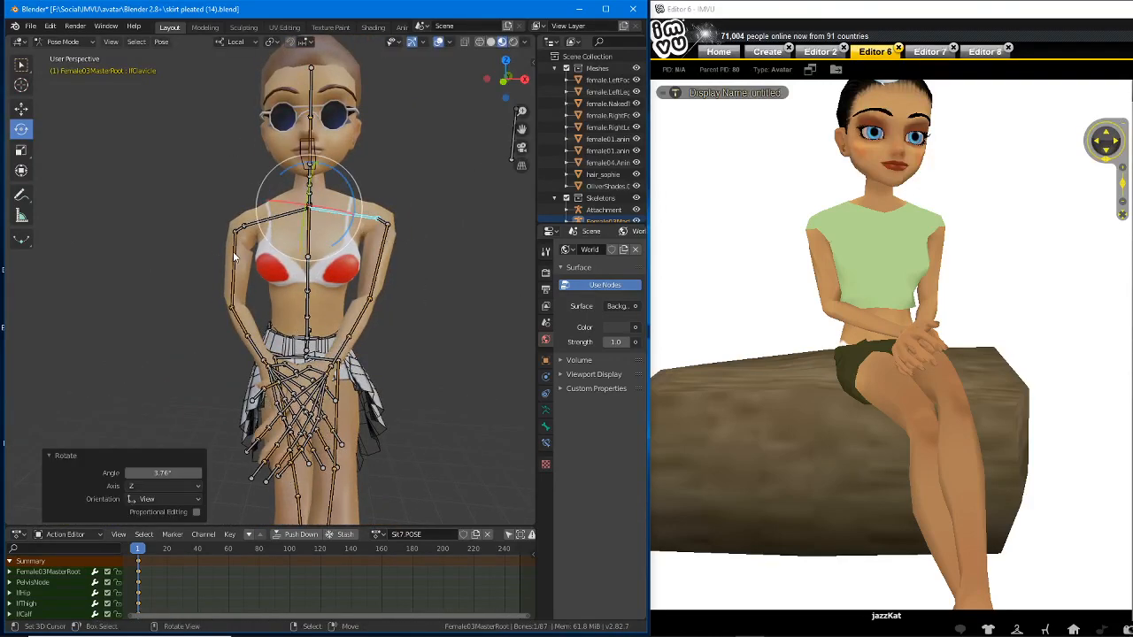
- Examine the skirt's deformation around the hips and thighs, and compare the sitting pose side-on with the IMVU avatar
{"action": "right_click", "coordinate": [233, 252]}
{"action": "middle_click_drag", "start_coordinate": [371, 327], "coordinate": [302, 298]}
{"action": "scroll", "coordinate": [297, 298], "scroll_direction": "down", "scroll_amount": 1}
{"action": "scroll", "coordinate": [195, 274], "scroll_direction": "up", "scroll_amount": 5}
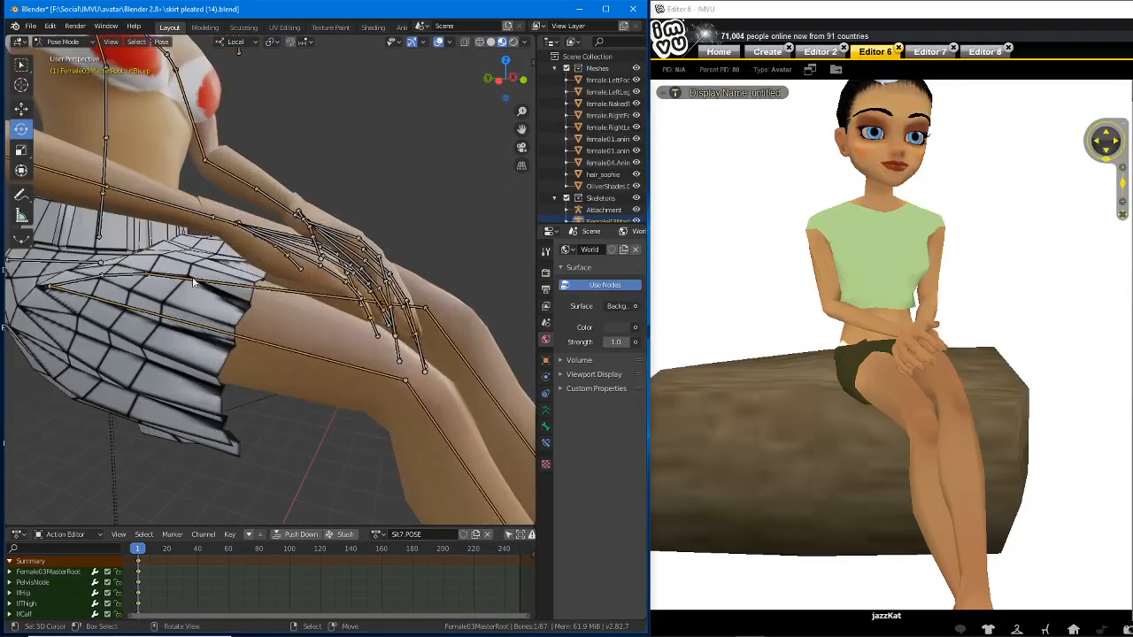
{"action": "middle_click_drag", "start_coordinate": [195, 274], "coordinate": [400, 330], "text": "shift"}
{"action": "scroll", "coordinate": [383, 329], "scroll_direction": "up", "scroll_amount": 2}
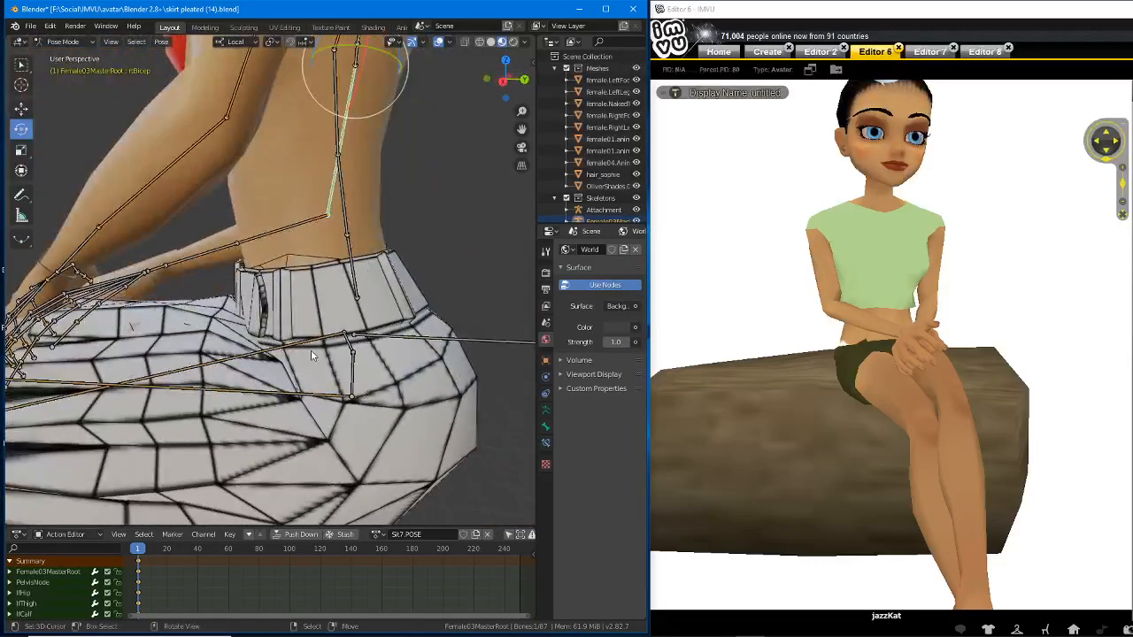
{"action": "key", "text": "ctrl+2"}
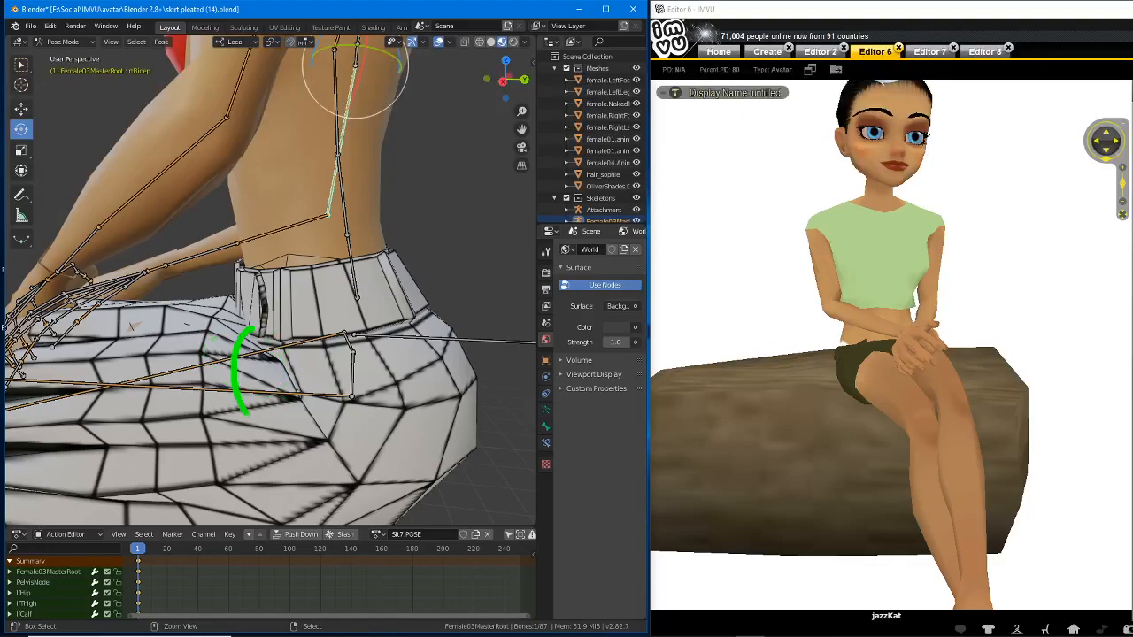
{"action": "key", "text": "Escape"}
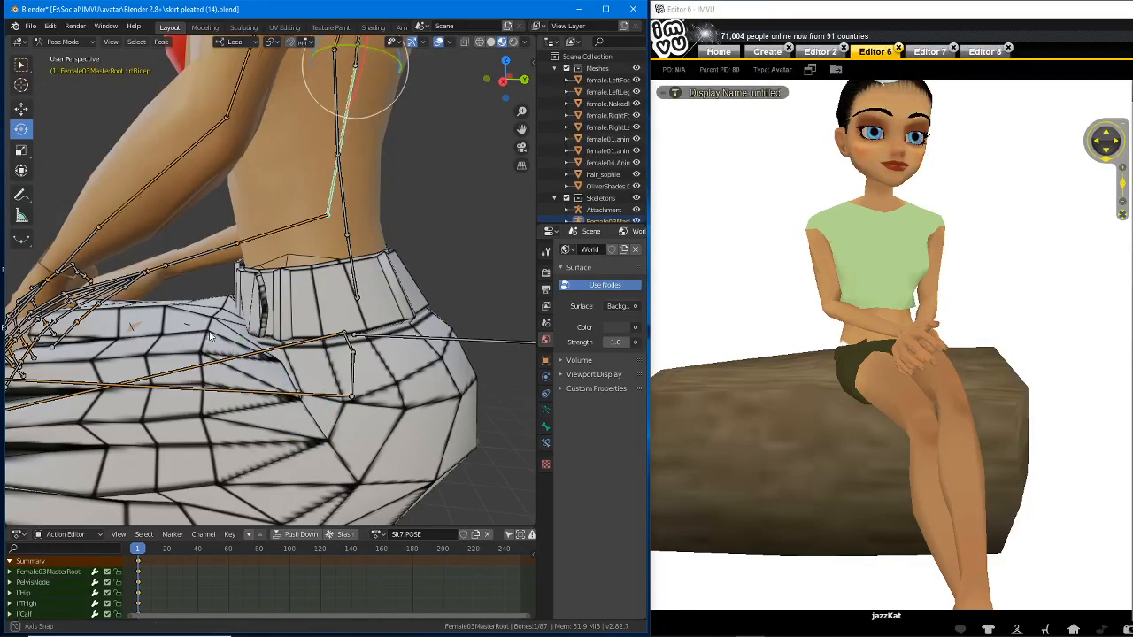
{"action": "middle_click_drag", "start_coordinate": [210, 337], "coordinate": [377, 337]}
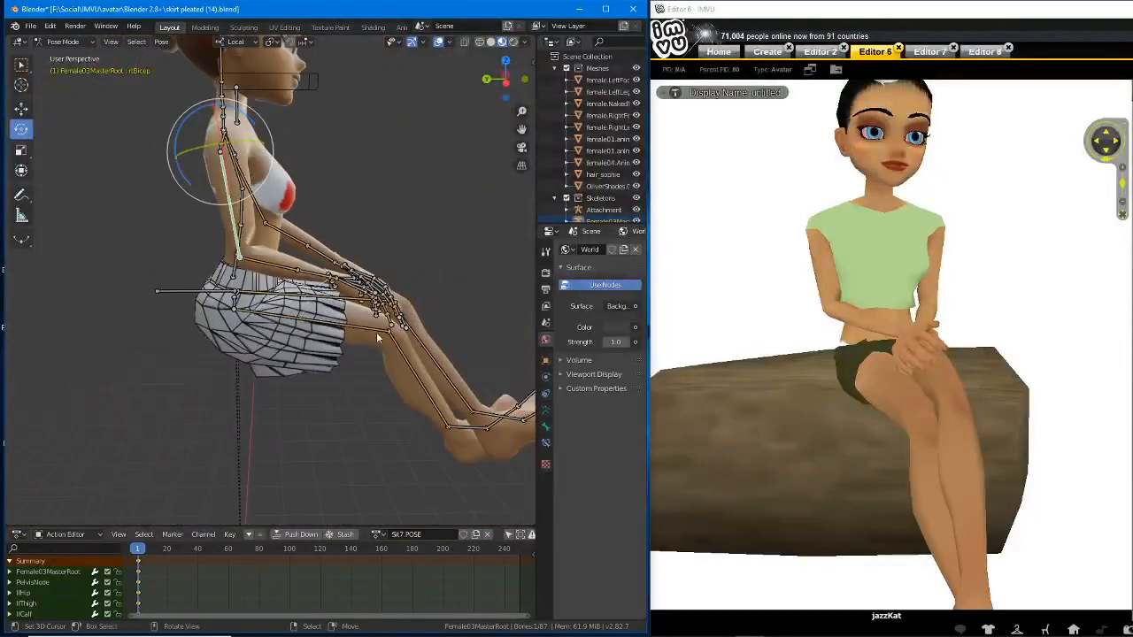
{"action": "middle_click_drag", "start_coordinate": [344, 300], "coordinate": [294, 354], "text": "shift"}
{"action": "left_click_drag", "start_coordinate": [752, 381], "coordinate": [856, 389]}
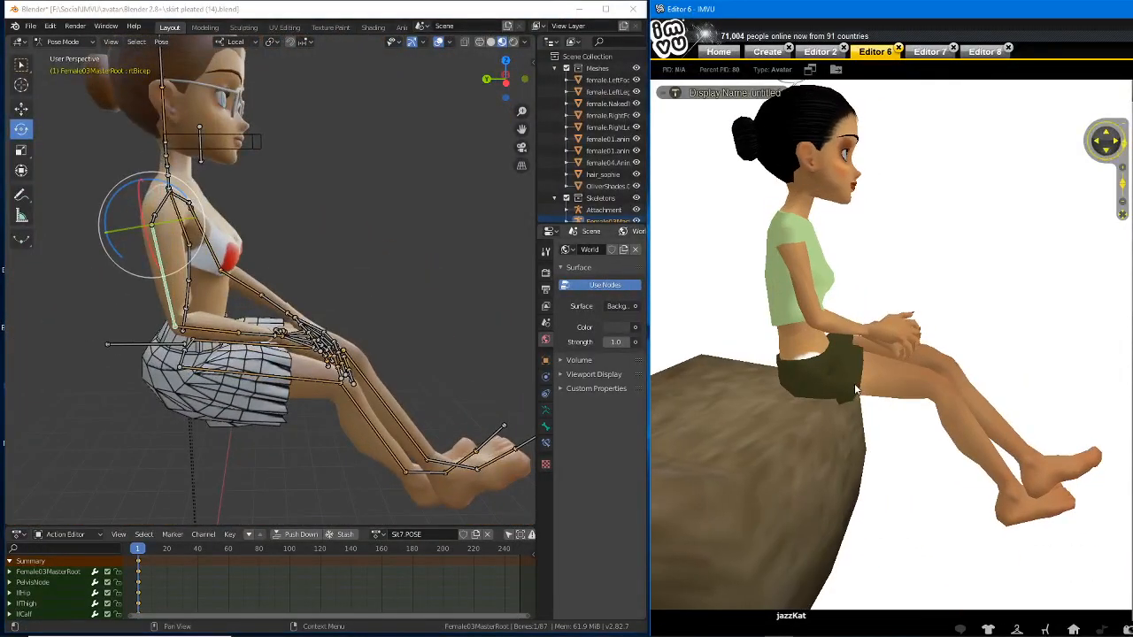
{"action": "middle_click_drag", "start_coordinate": [299, 366], "coordinate": [272, 309]}
{"action": "scroll", "coordinate": [311, 370], "scroll_direction": "up", "scroll_amount": 2}
{"action": "scroll", "coordinate": [311, 371], "scroll_direction": "down", "scroll_amount": 1}
{"action": "middle_click_drag", "start_coordinate": [270, 321], "coordinate": [300, 320]}
- Keyframe all bones at frame 1 in the Sit7.POSE action and protect the action with a fake user
{"action": "key", "text": "a"}
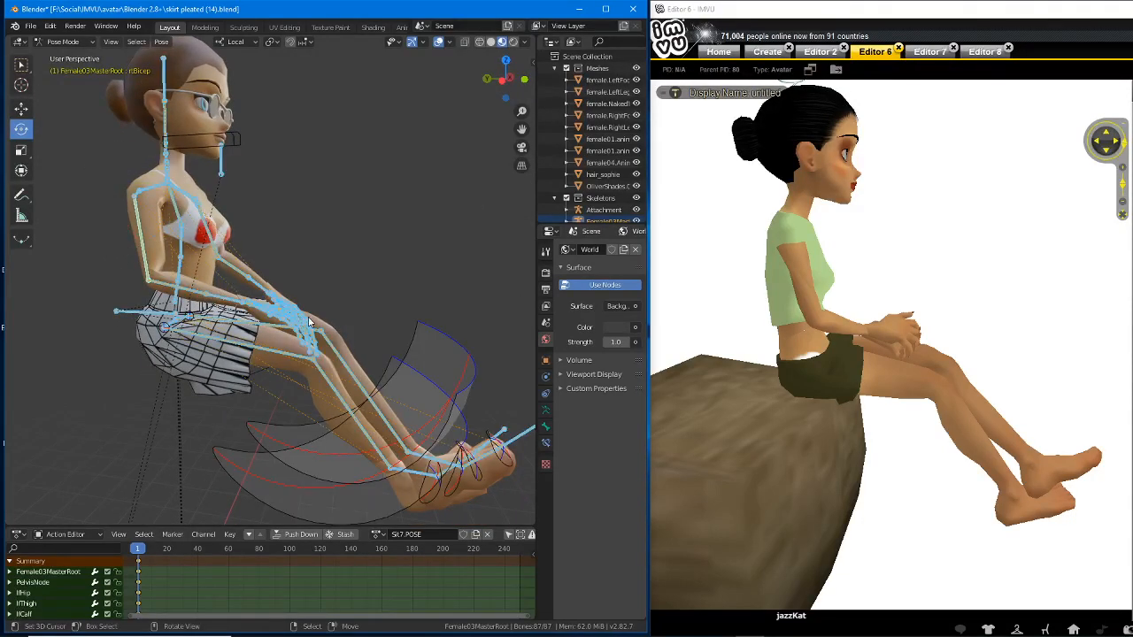
{"action": "key", "text": "i"}
{"action": "left_click", "coordinate": [234, 319]}
{"action": "left_click", "coordinate": [378, 535]}
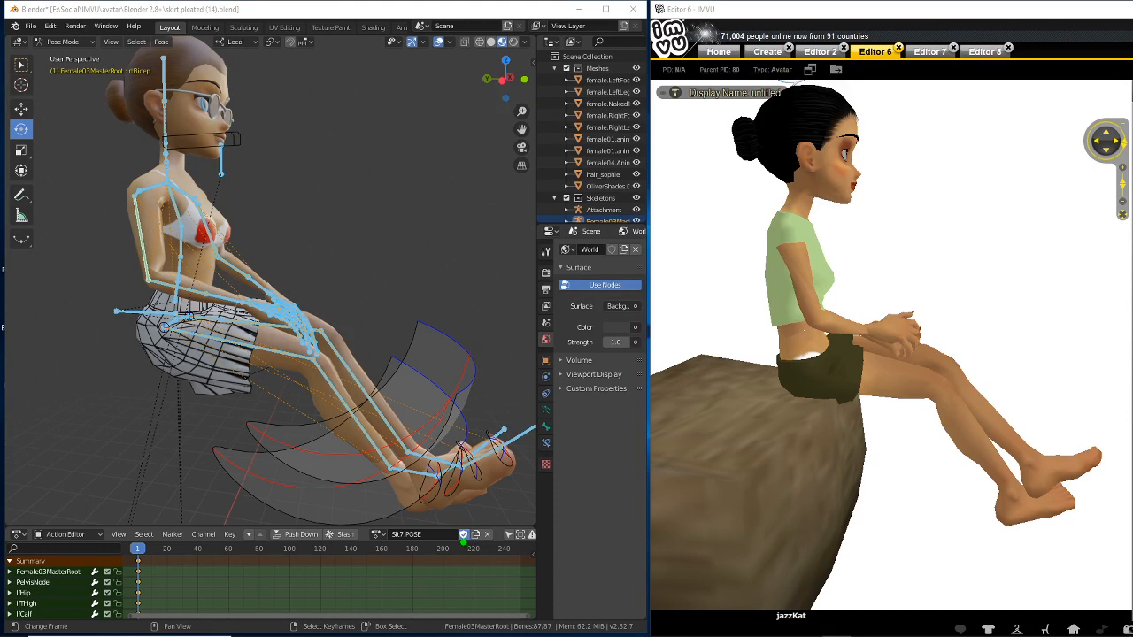
{"action": "mouse_move", "coordinate": [465, 548]}
{"action": "left_mouse_down"}
{"action": "mouse_move", "coordinate": [465, 584]}
{"action": "mouse_move", "coordinate": [451, 565]}
{"action": "mouse_move", "coordinate": [487, 563]}
{"action": "left_mouse_up"}
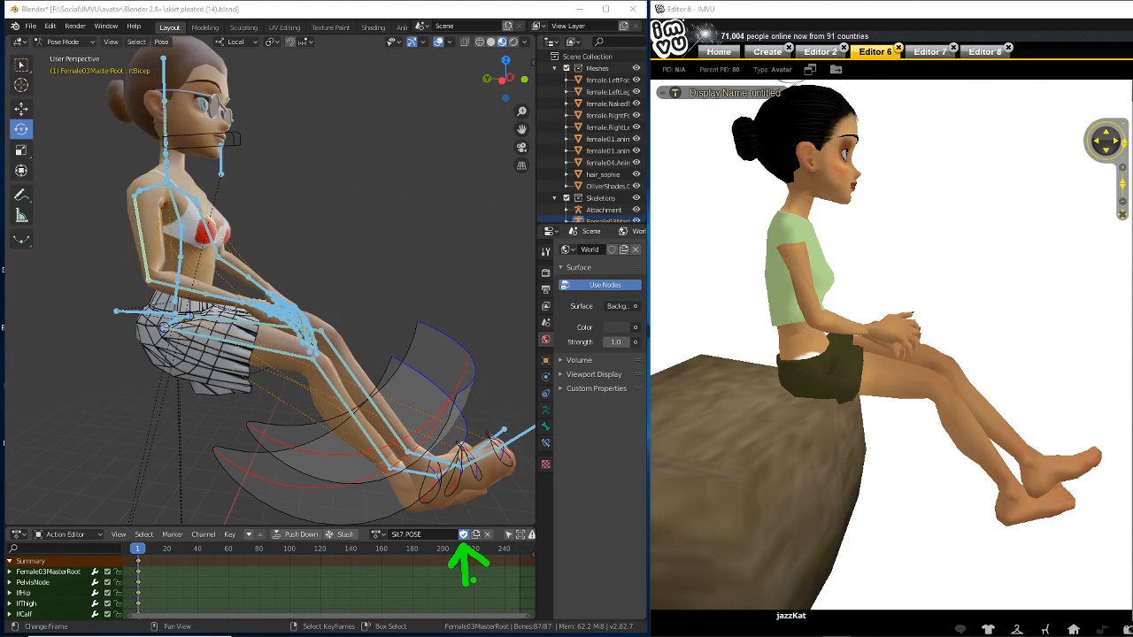
{"action": "key", "text": "Escape"}
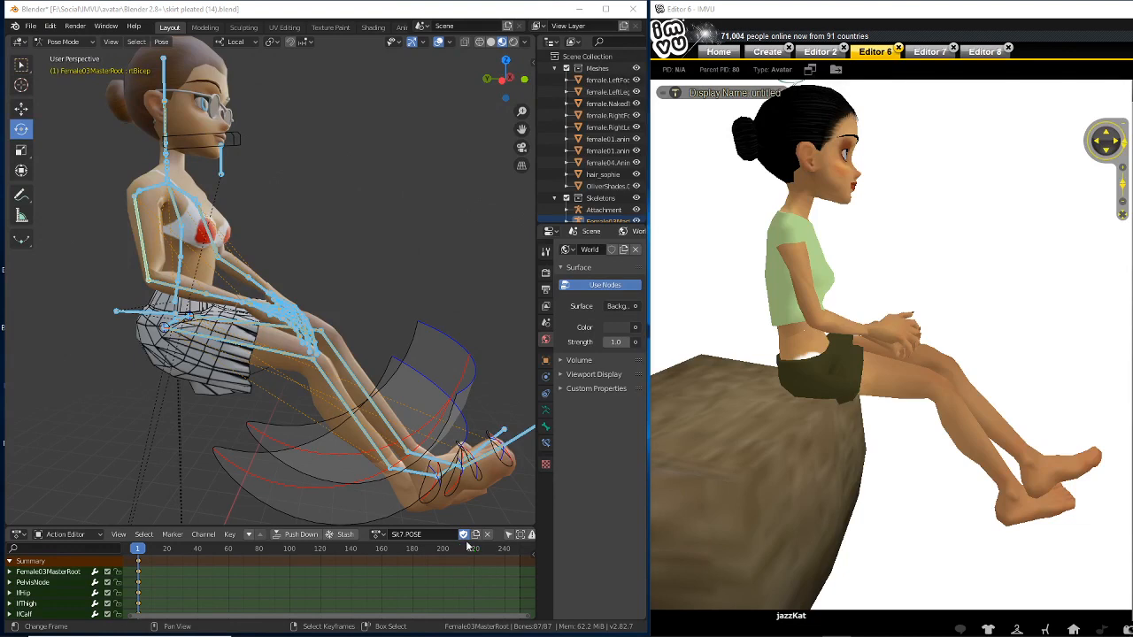
- Switch through the Sit4.POSE, Sit3.POSE and T.POSE actions, making sure each is protected with a fake user
{"action": "left_click", "coordinate": [379, 533]}
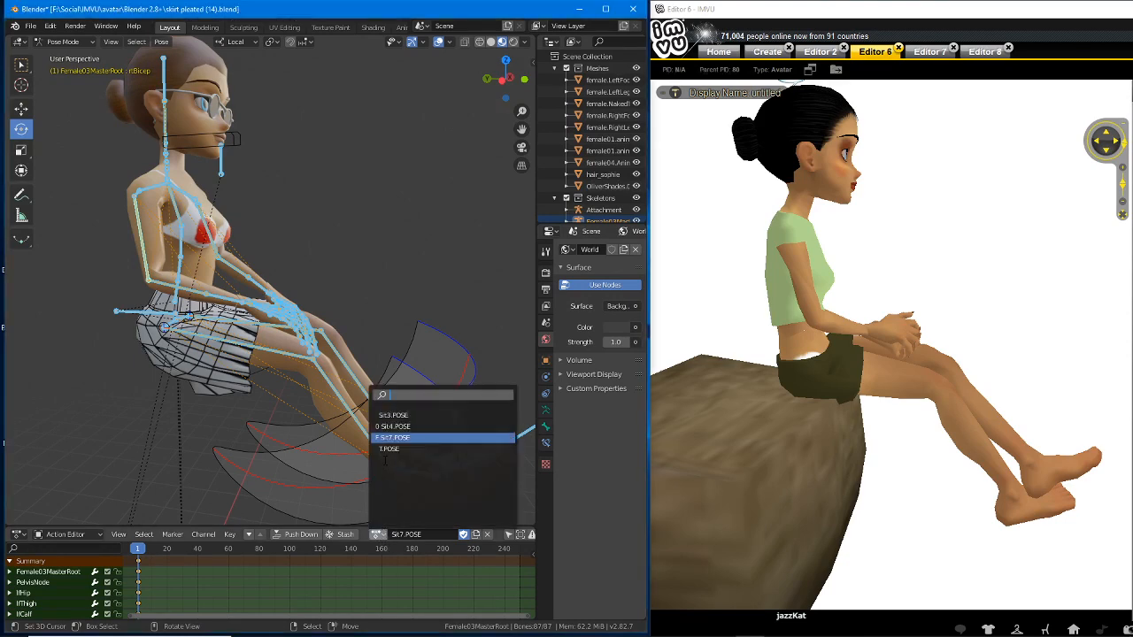
{"action": "left_click", "coordinate": [393, 426]}
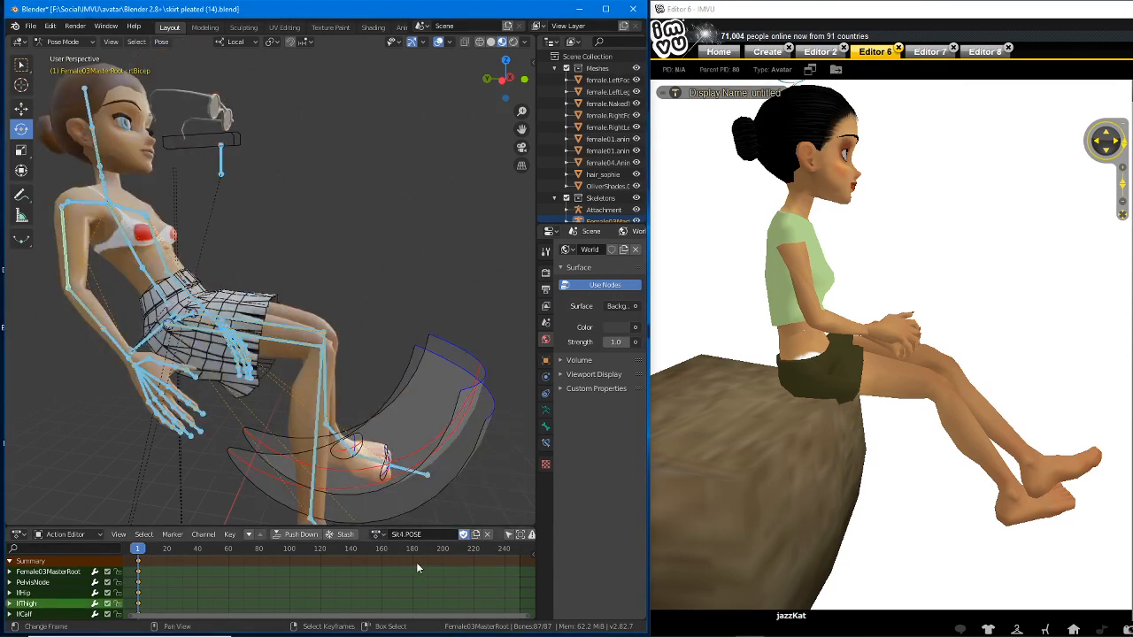
{"action": "left_click", "coordinate": [376, 535]}
{"action": "left_click", "coordinate": [393, 414]}
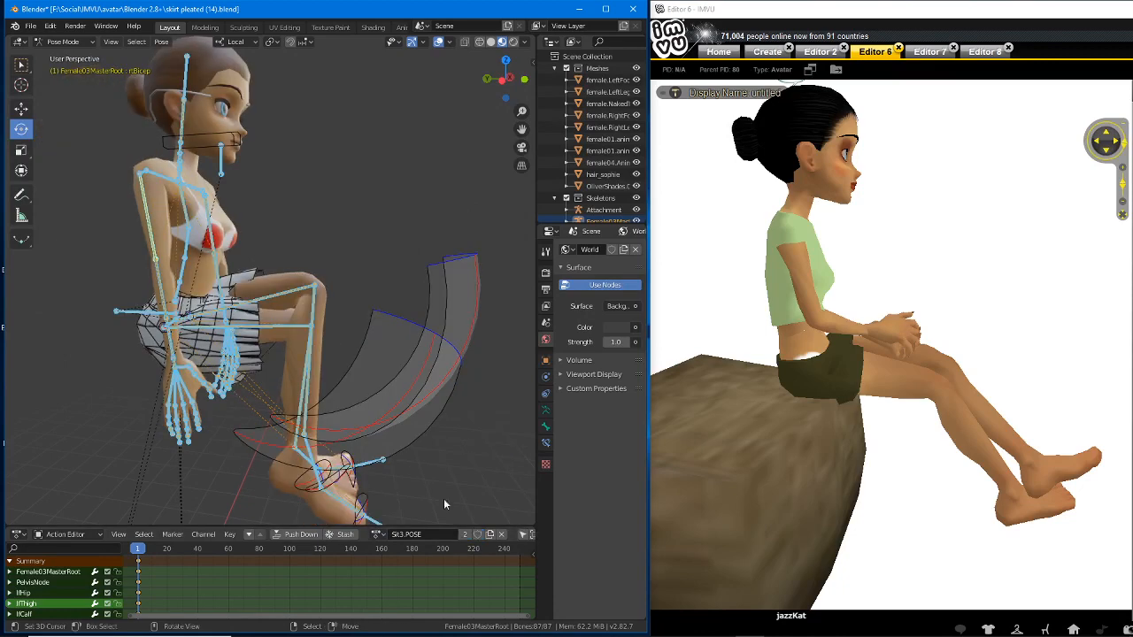
{"action": "left_click", "coordinate": [465, 535]}
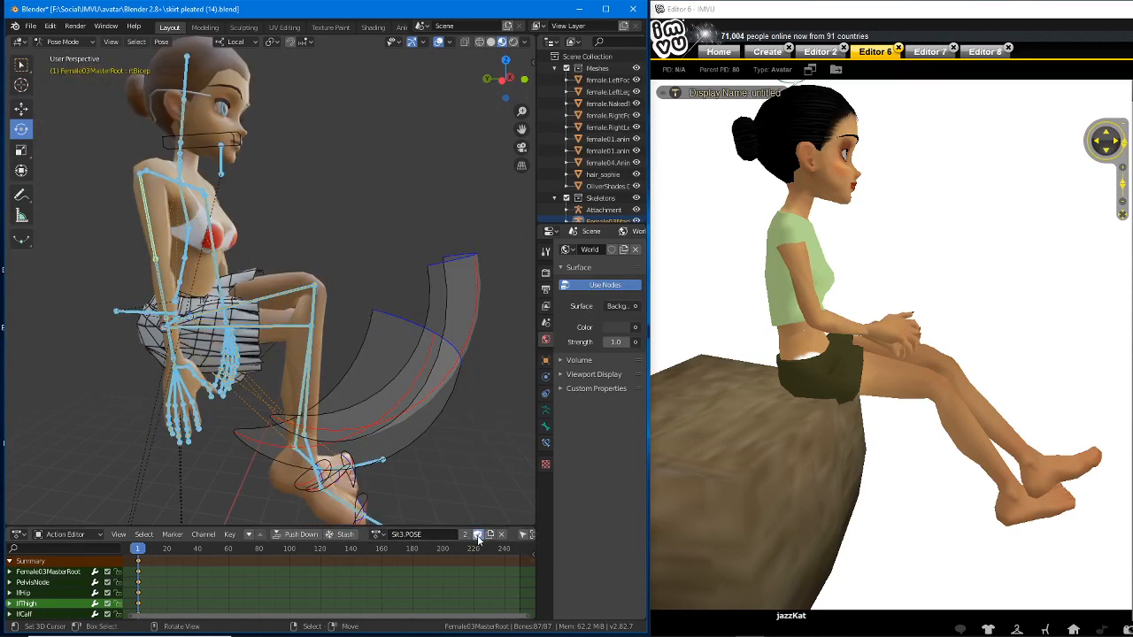
{"action": "left_click", "coordinate": [377, 534]}
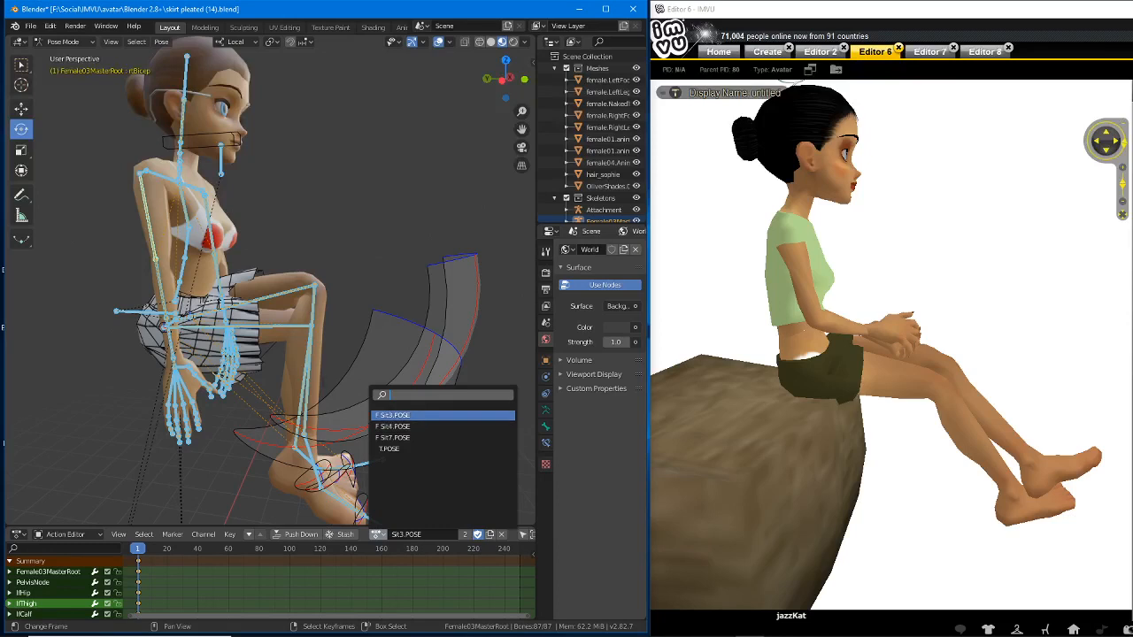
{"action": "left_click", "coordinate": [391, 449]}
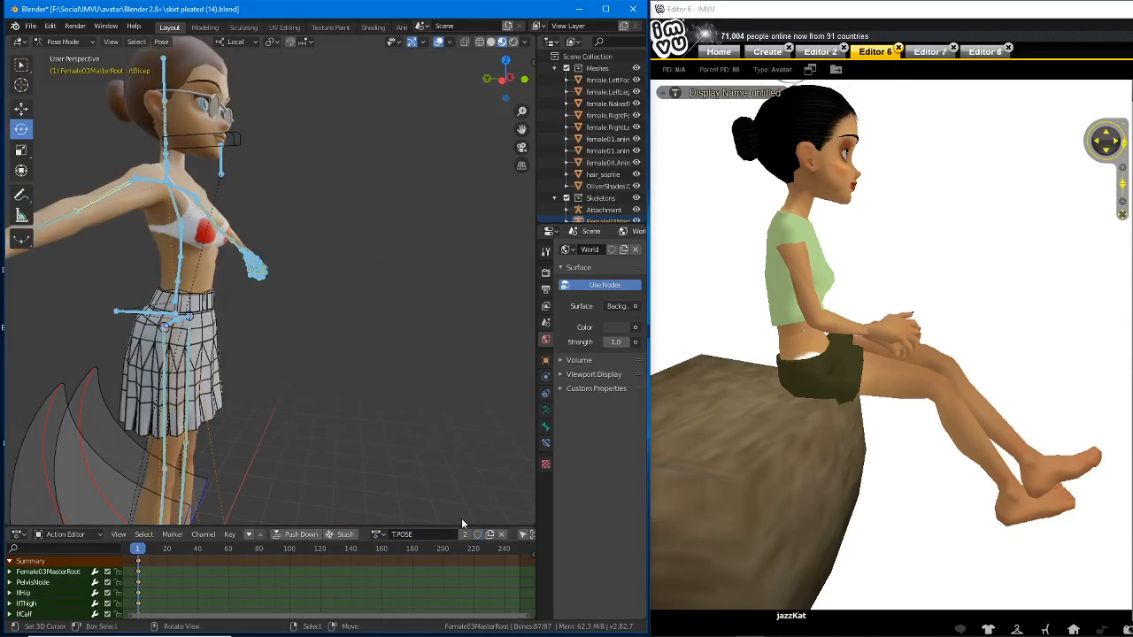
{"action": "left_click", "coordinate": [478, 534]}
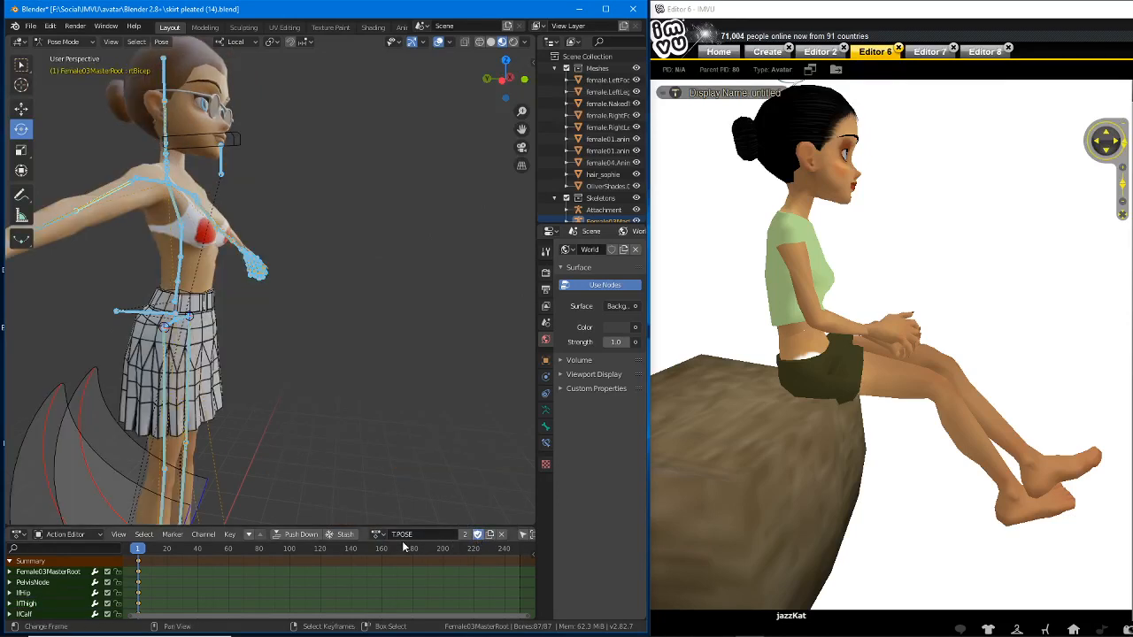
- Deselect all bones, switch to Object Mode and inspect the selected pleated skirt mesh in the T-pose
{"action": "middle_click_drag", "start_coordinate": [301, 411], "coordinate": [338, 360]}
{"action": "key", "text": "alt+a"}
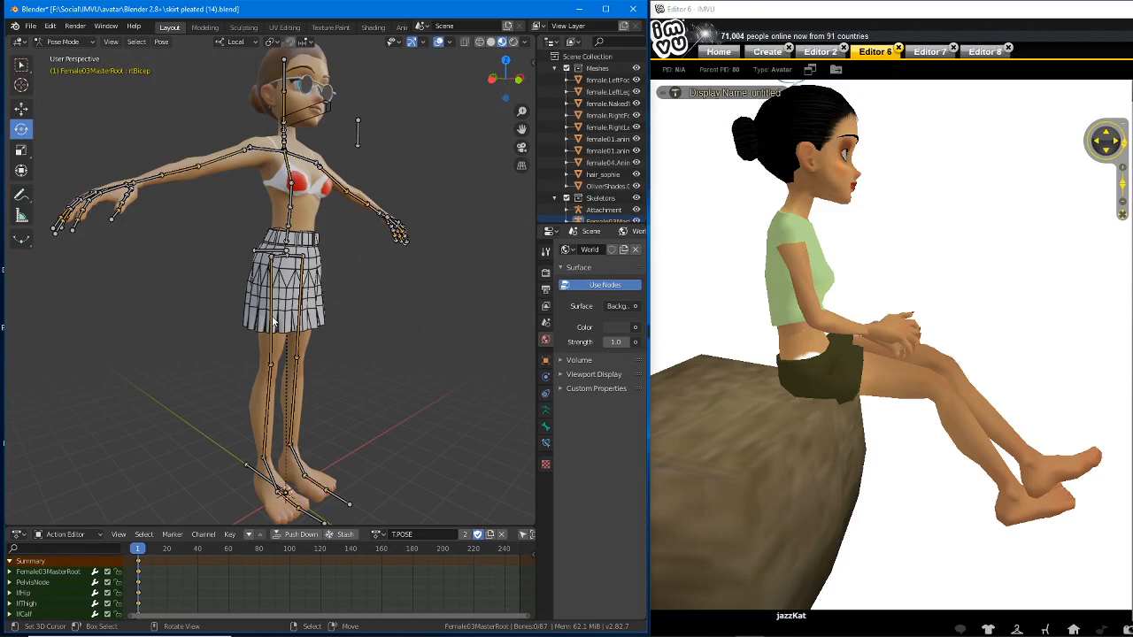
{"action": "key", "text": "ctrl+Tab"}
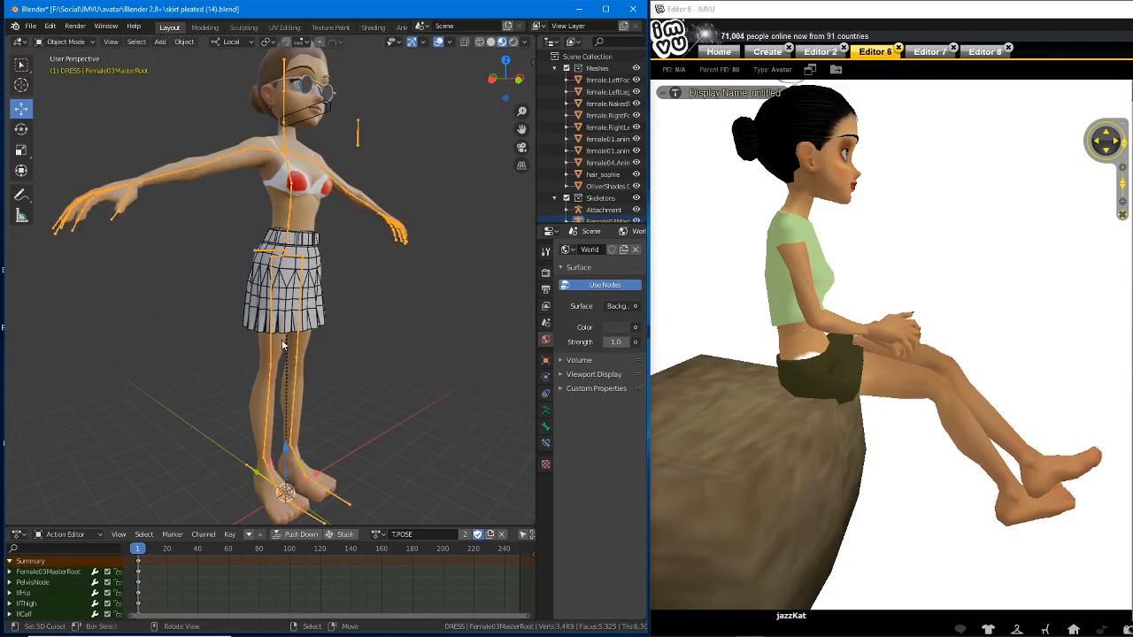
{"action": "left_click", "coordinate": [246, 312]}
{"action": "middle_click_drag", "start_coordinate": [316, 266], "coordinate": [262, 283]}
{"action": "scroll", "coordinate": [262, 282], "scroll_direction": "up", "scroll_amount": 3}
{"action": "scroll", "coordinate": [334, 214], "scroll_direction": "down", "scroll_amount": 4}
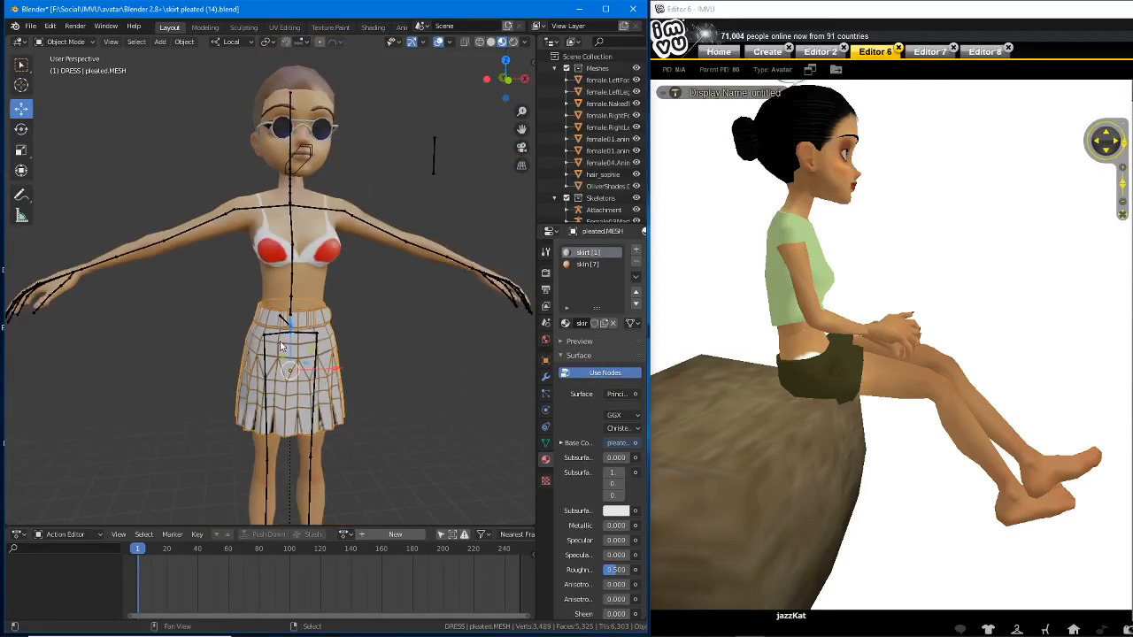
{"action": "middle_click_drag", "start_coordinate": [281, 342], "coordinate": [306, 223]}
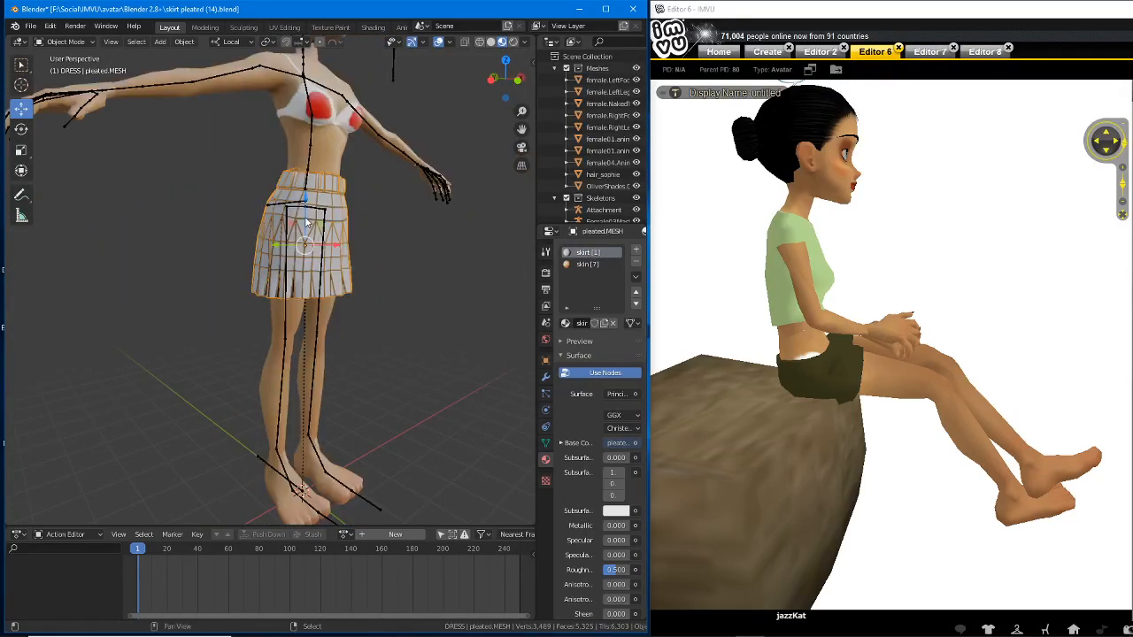
- Select the Female03MasterRoot armature and review its viewport Display As options
{"action": "left_click", "coordinate": [372, 492]}
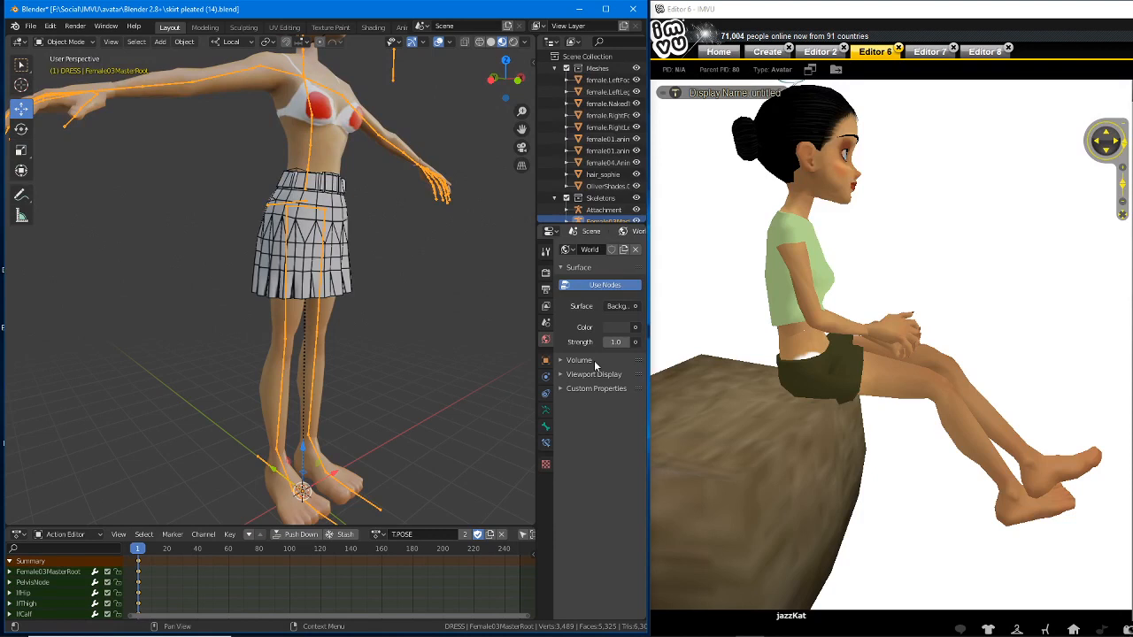
{"action": "left_click", "coordinate": [545, 361]}
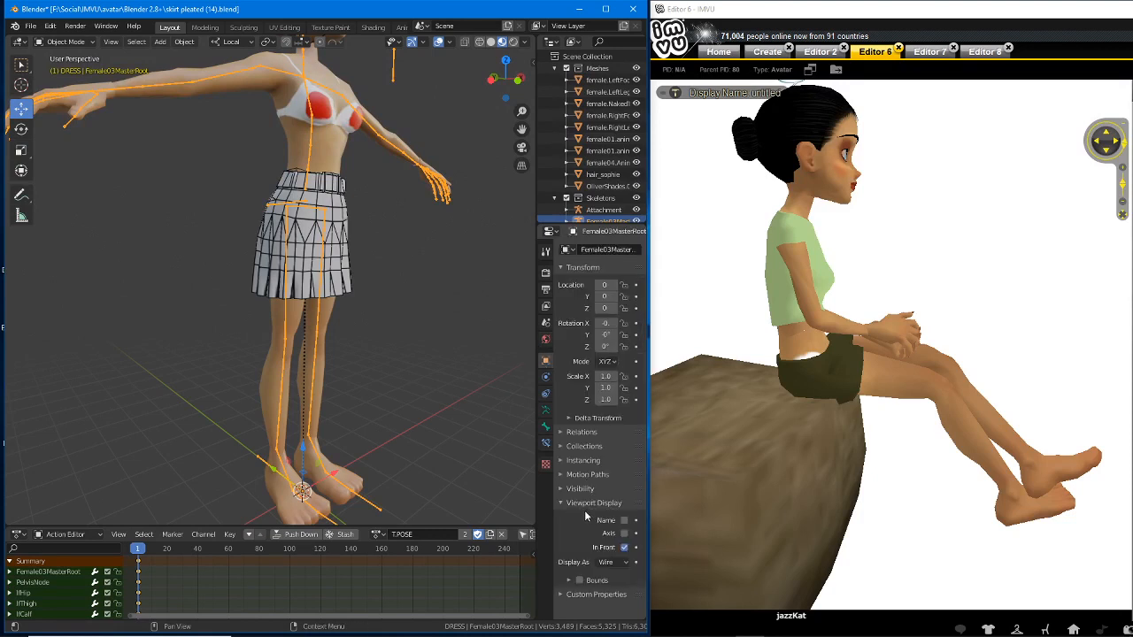
{"action": "left_click", "coordinate": [615, 563]}
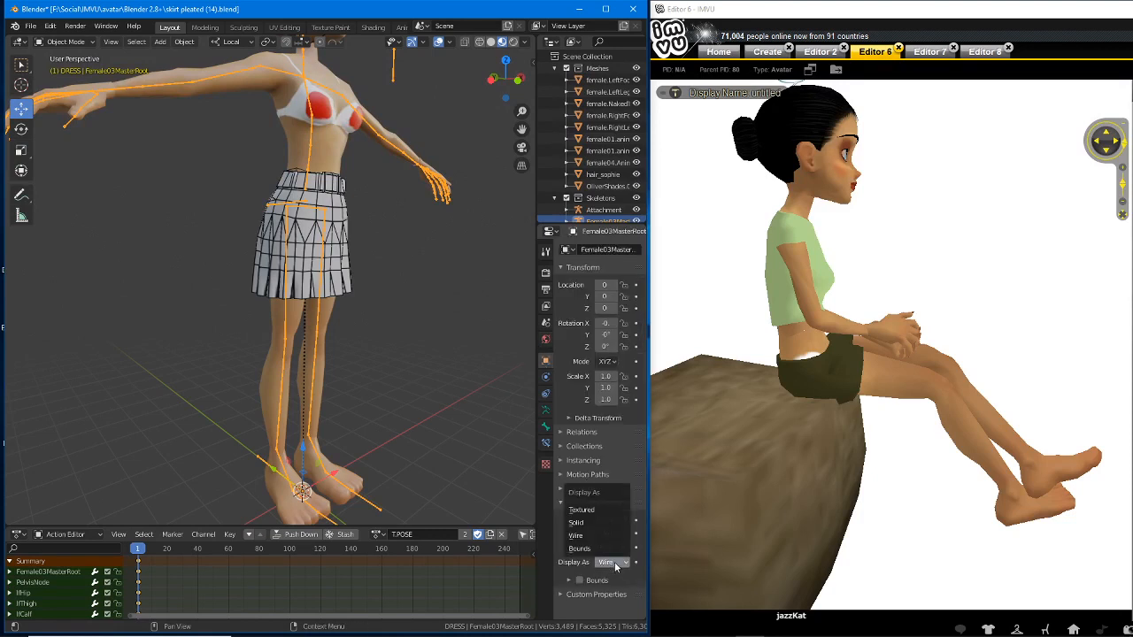
{"action": "left_click", "coordinate": [558, 520]}
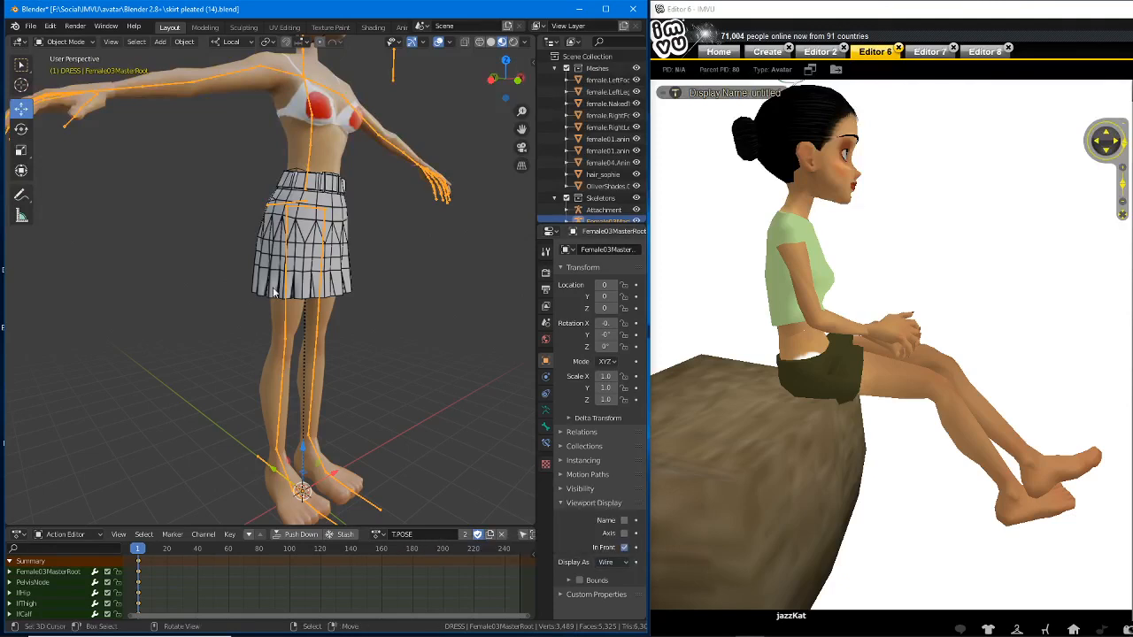
- Enter Pose Mode on the armature and lower the right arm to the body's side by moving its hand bone
{"action": "mouse_move", "coordinate": [295, 282]}
{"action": "middle_mouse_down"}
{"action": "mouse_move", "coordinate": [261, 273]}
{"action": "mouse_move", "coordinate": [286, 280]}
{"action": "middle_mouse_up"}
{"action": "scroll", "coordinate": [261, 272], "scroll_direction": "up", "scroll_amount": 4}
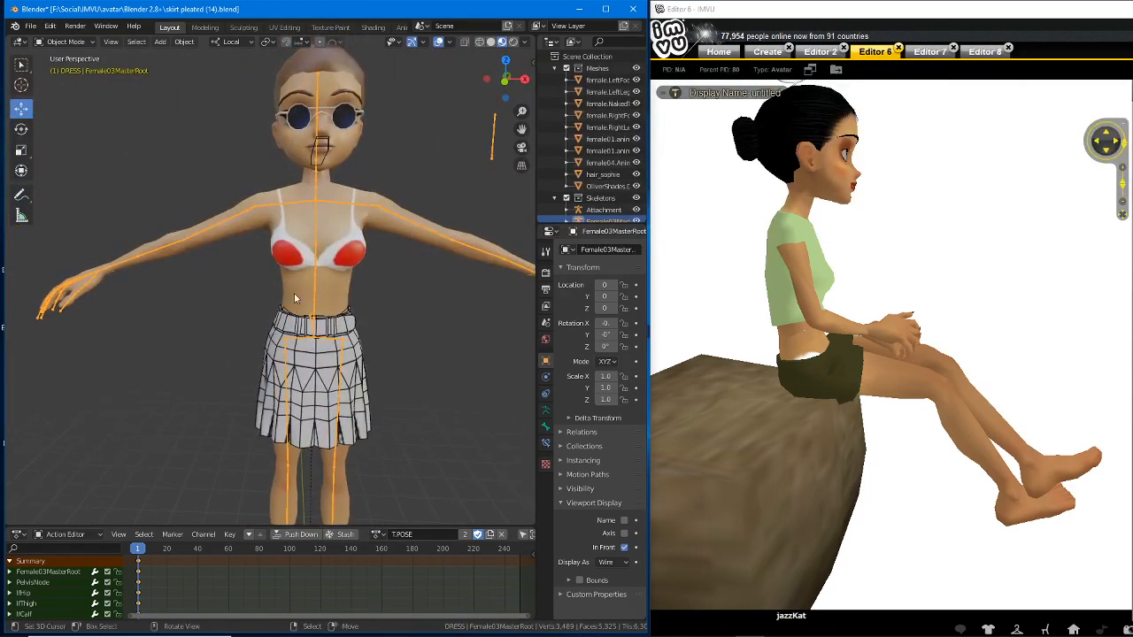
{"action": "scroll", "coordinate": [334, 308], "scroll_direction": "up", "scroll_amount": 2}
{"action": "middle_click_drag", "start_coordinate": [334, 307], "coordinate": [270, 254]}
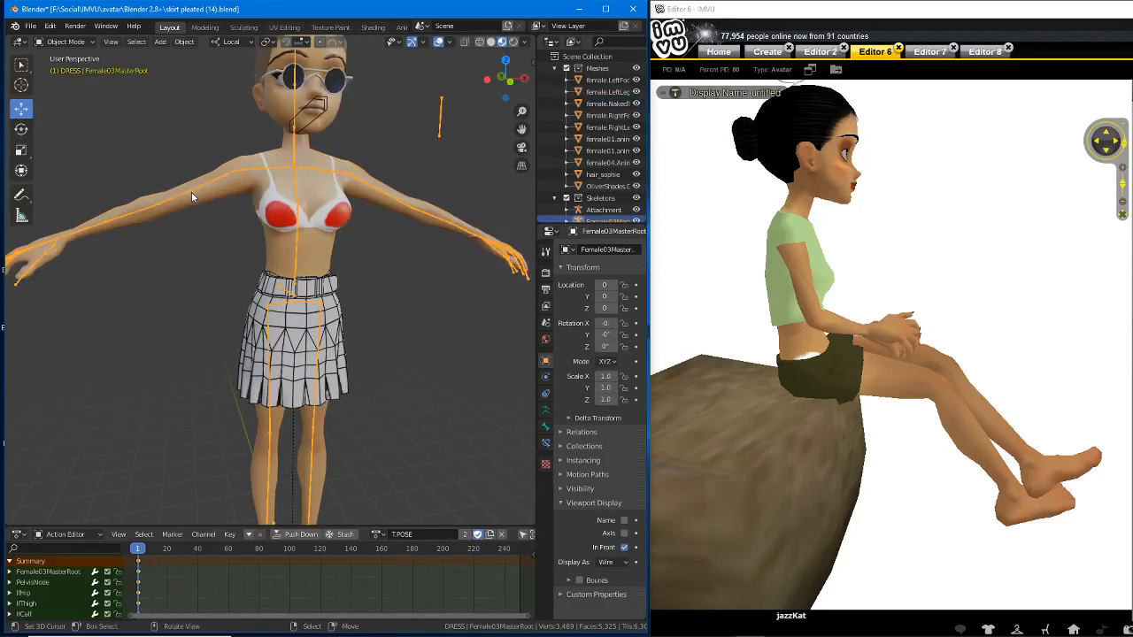
{"action": "key", "text": "ctrl+Tab"}
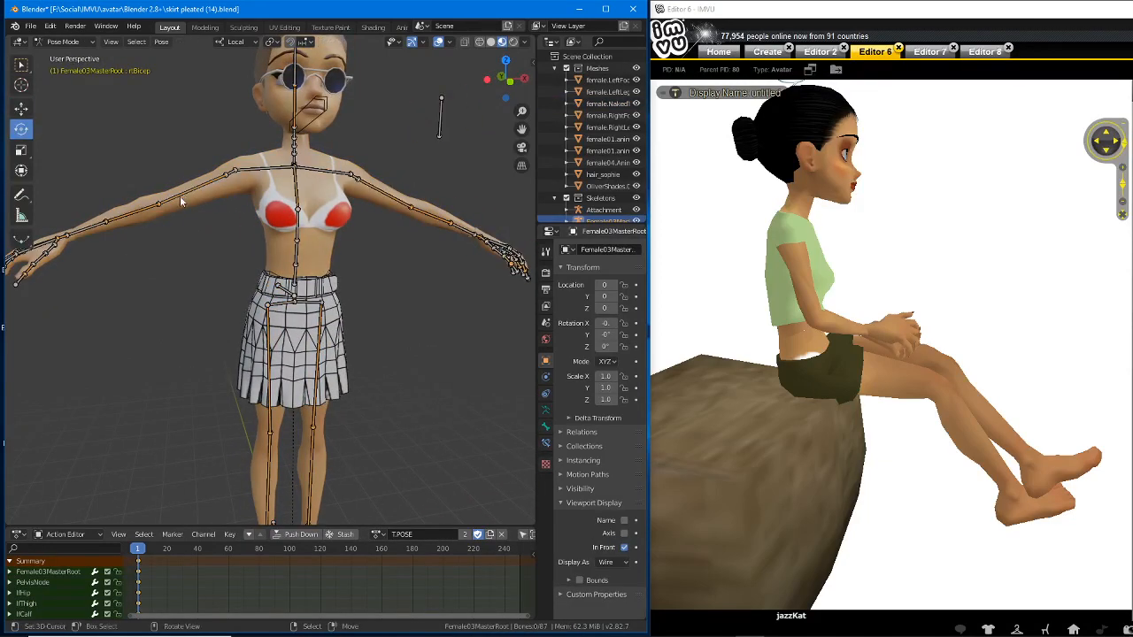
{"action": "left_click", "coordinate": [69, 238]}
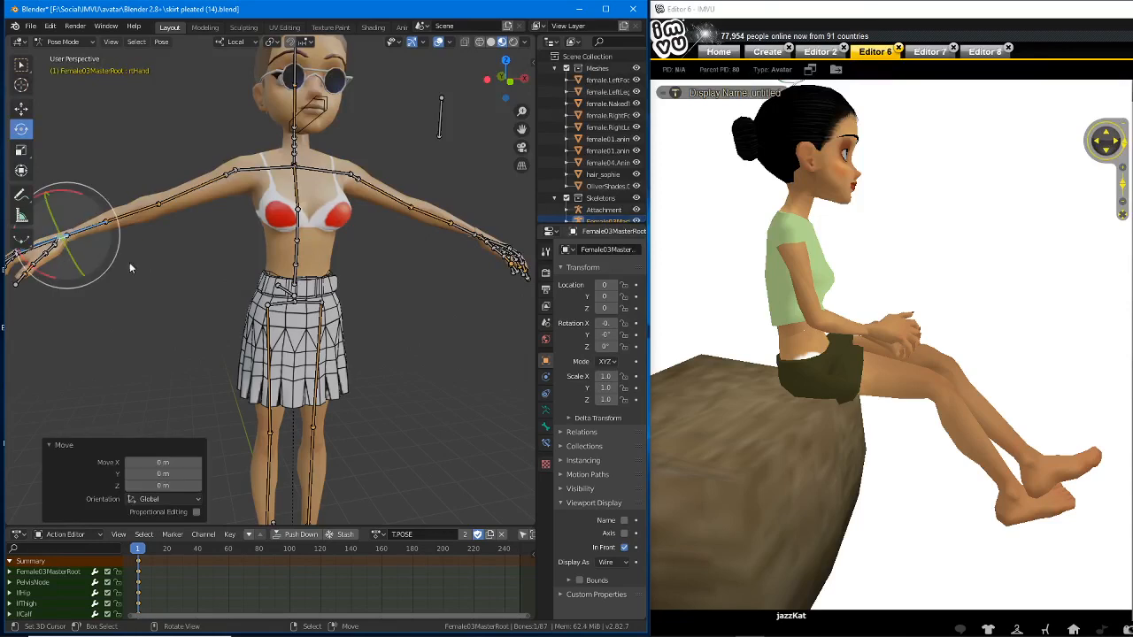
{"action": "key", "text": "g"}
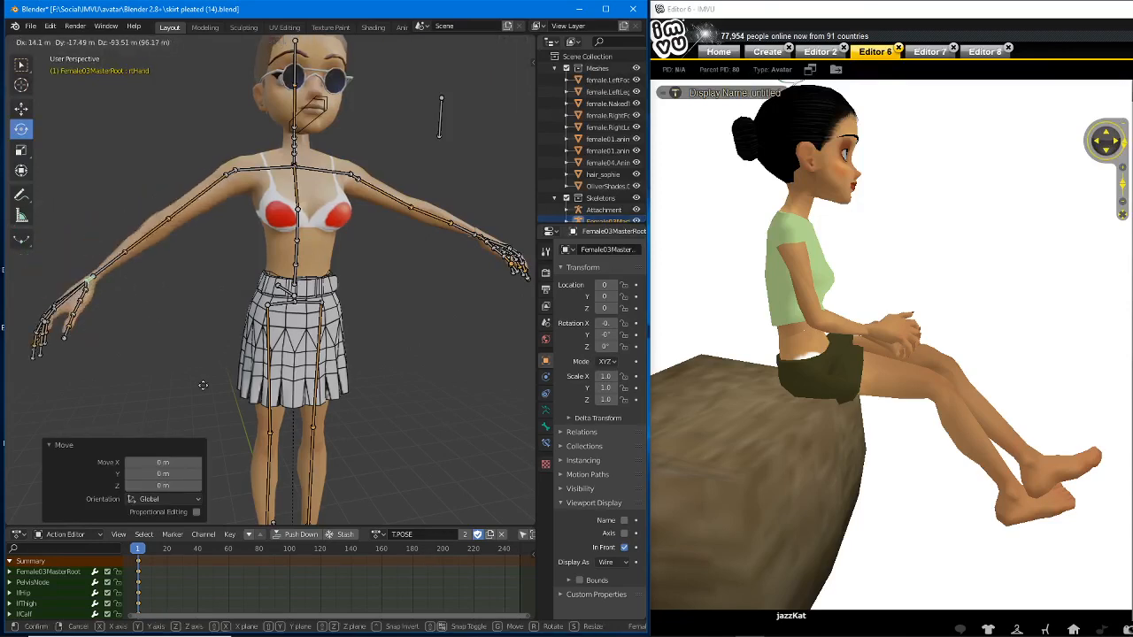
{"action": "left_click", "coordinate": [292, 444]}
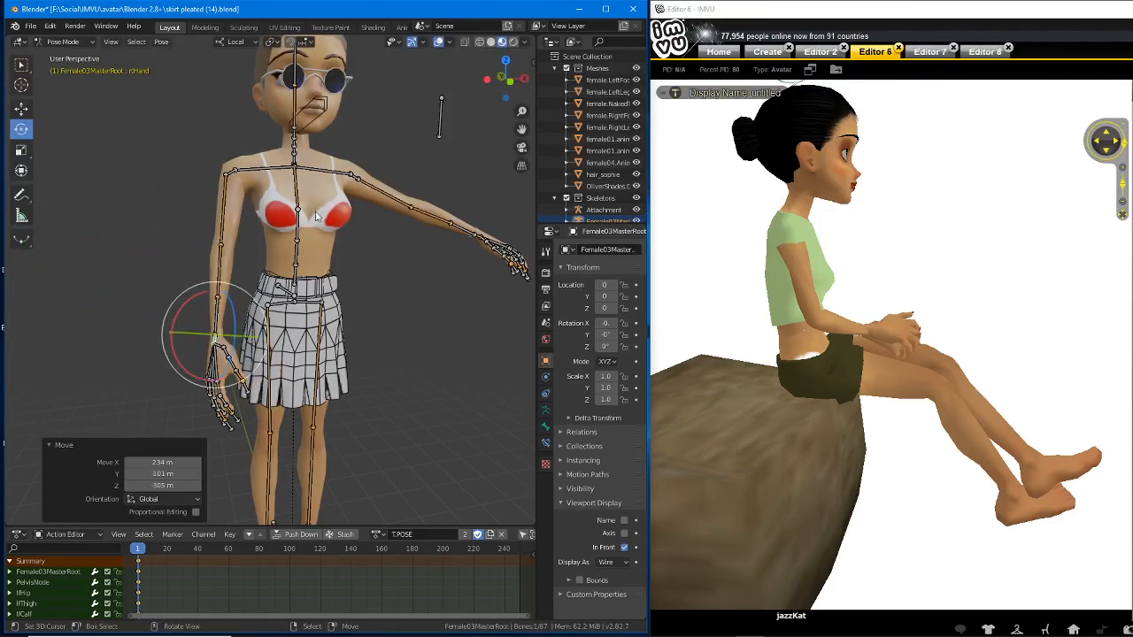
- Lower the left arm to the body's side by moving its hand bone, mirroring the right arm
{"action": "right_click", "coordinate": [474, 235]}
{"action": "middle_click_drag", "start_coordinate": [488, 289], "coordinate": [460, 293]}
{"action": "right_click", "coordinate": [517, 237]}
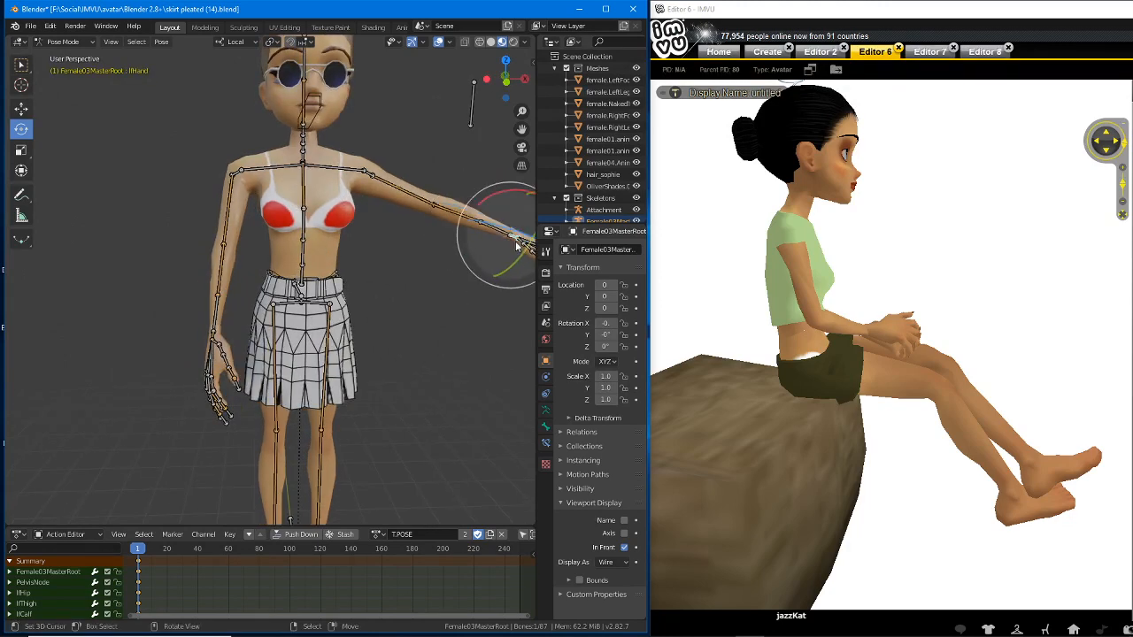
{"action": "key", "text": "r"}
{"action": "left_click", "coordinate": [464, 291]}
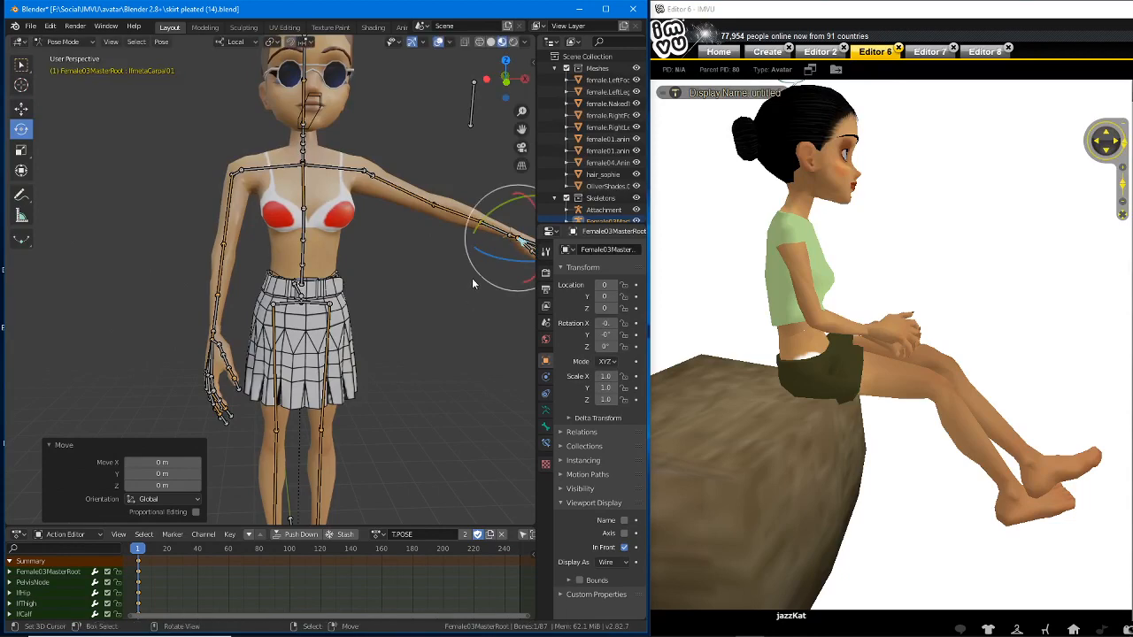
{"action": "key", "text": "r"}
{"action": "left_click", "coordinate": [386, 450]}
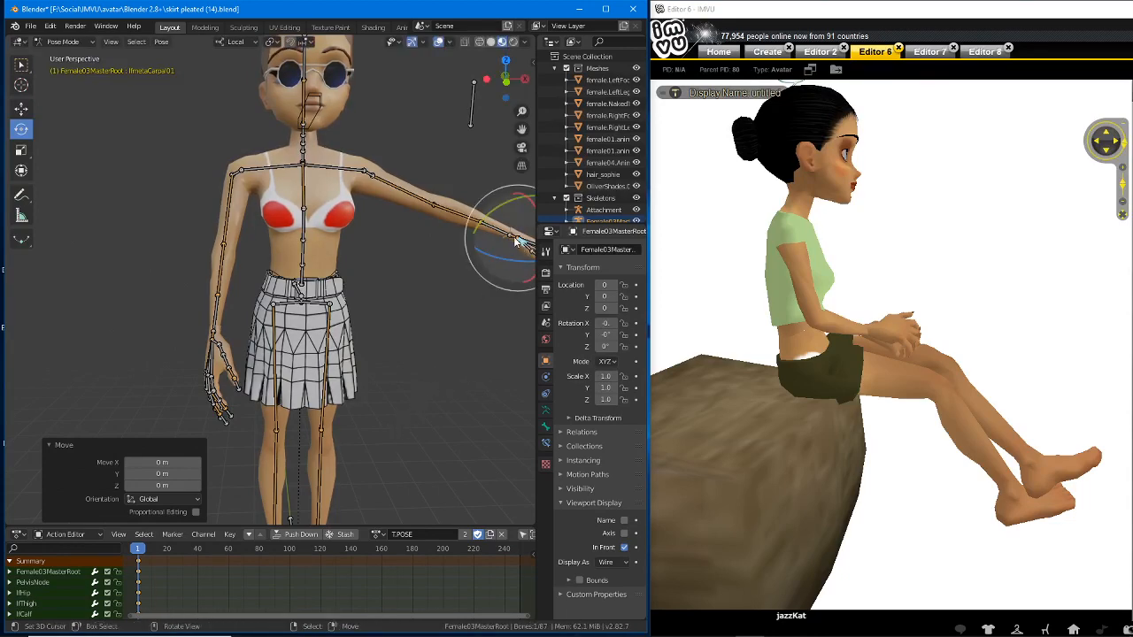
{"action": "right_click", "coordinate": [519, 238]}
{"action": "key", "text": "g"}
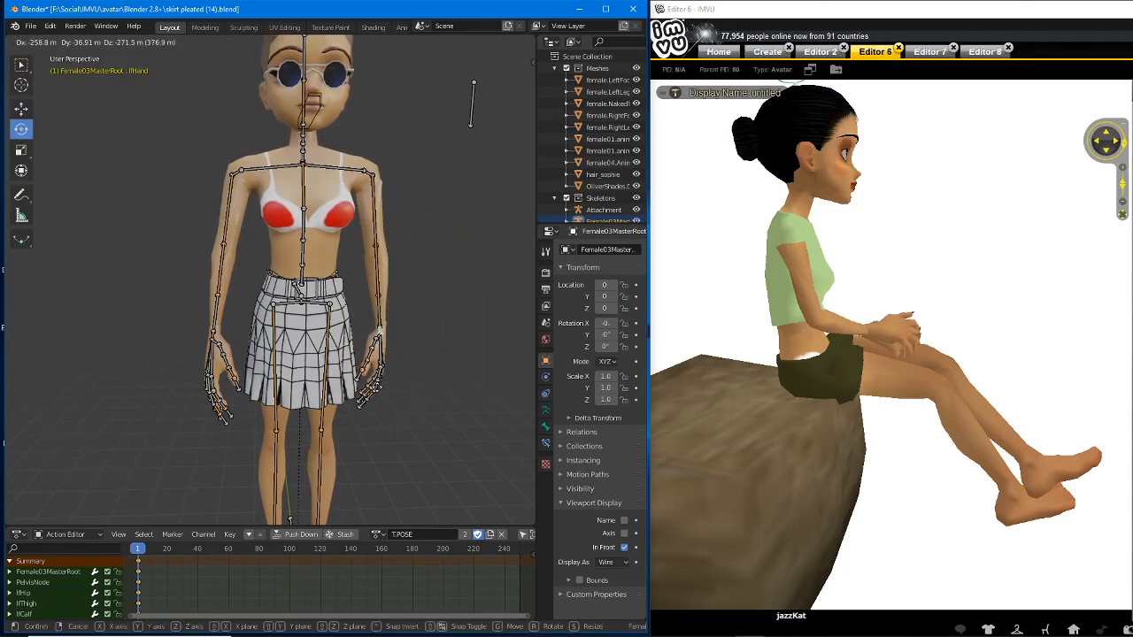
{"action": "left_click", "coordinate": [276, 76]}
- Examine the mesh deformation at the right armpit up close with the arm lowered
{"action": "scroll", "coordinate": [292, 294], "scroll_direction": "up", "scroll_amount": 3}
{"action": "scroll", "coordinate": [256, 317], "scroll_direction": "up", "scroll_amount": 4}
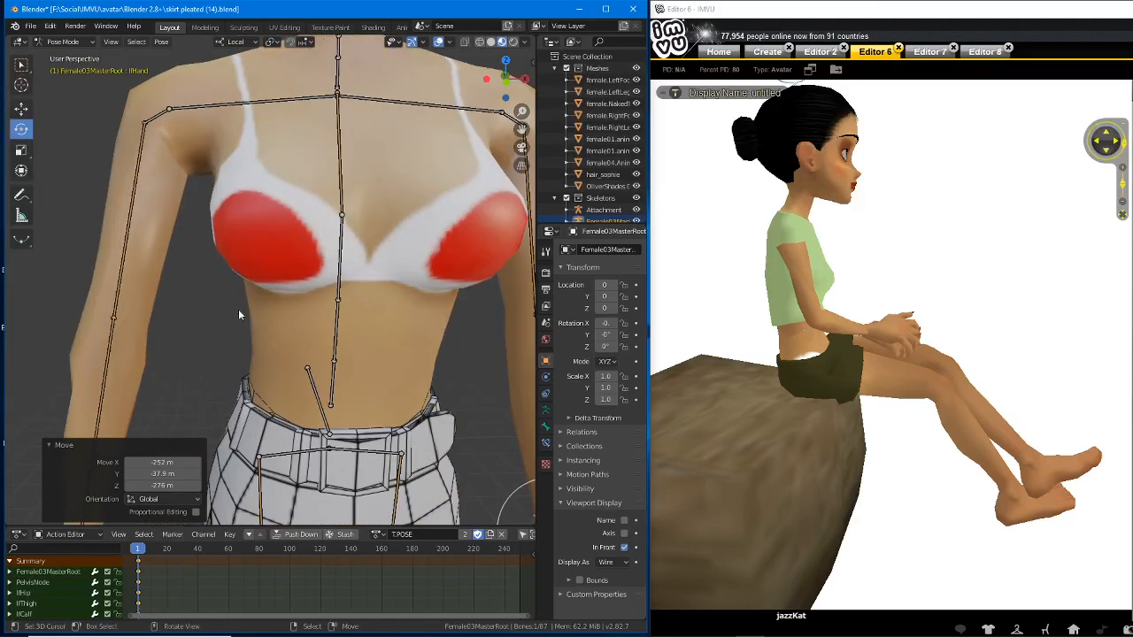
{"action": "middle_click_drag", "start_coordinate": [238, 309], "coordinate": [226, 252]}
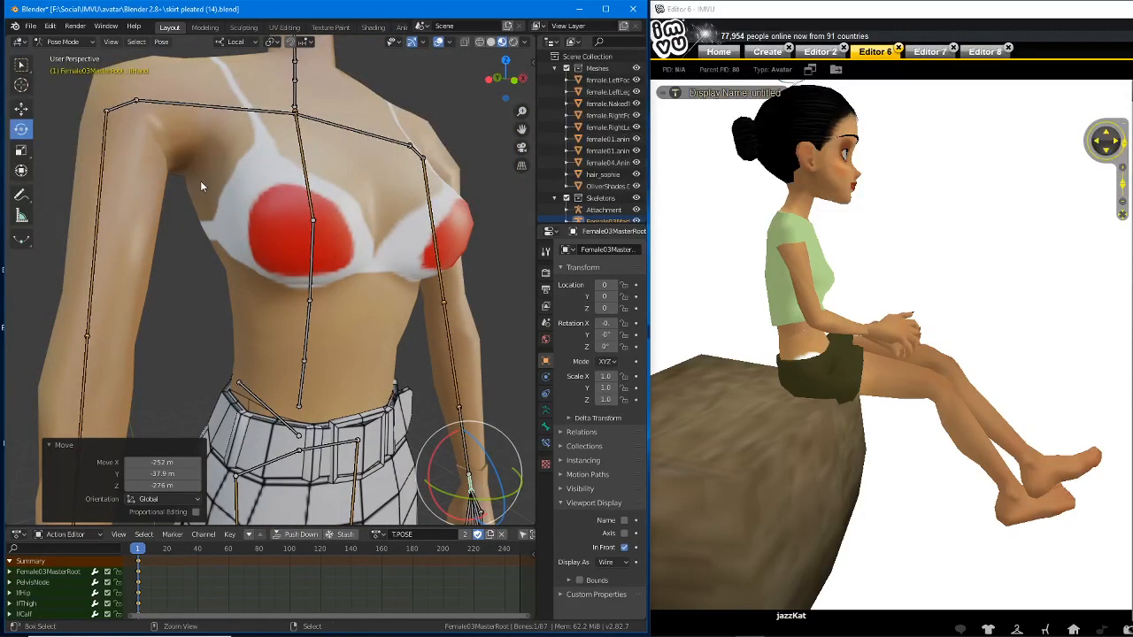
{"action": "key", "text": "ctrl+2"}
{"action": "mouse_move", "coordinate": [163, 141]}
{"action": "left_mouse_down"}
{"action": "mouse_move", "coordinate": [152, 162]}
{"action": "mouse_move", "coordinate": [156, 139]}
{"action": "left_mouse_up"}
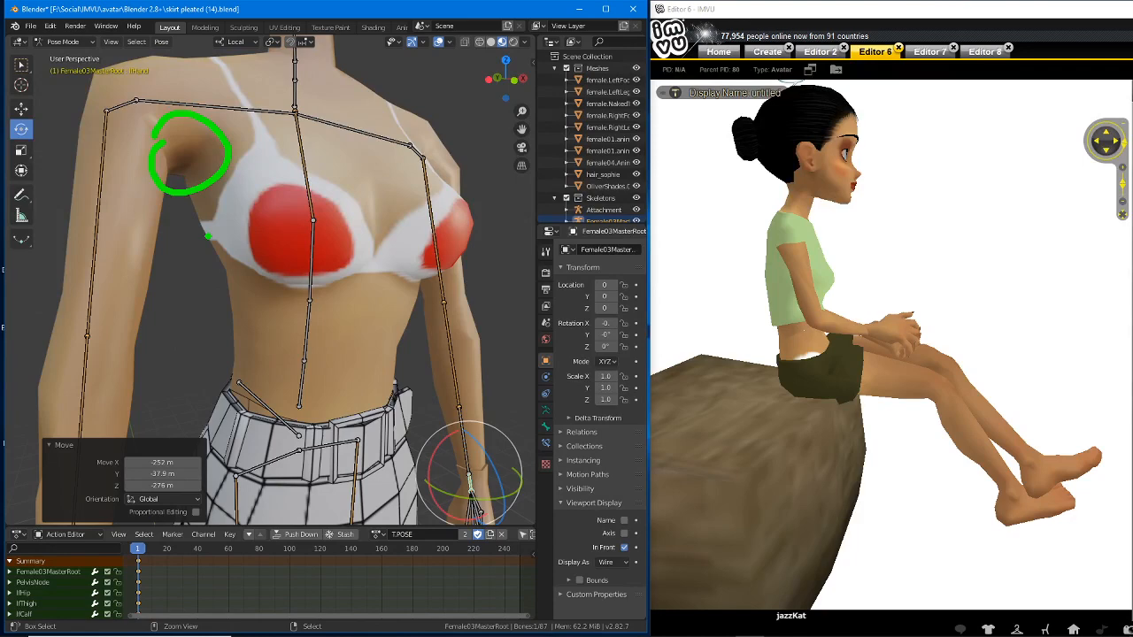
{"action": "key", "text": "Escape"}
- Select all bones and clear their rotation to return the arms to the T-pose
{"action": "scroll", "coordinate": [213, 213], "scroll_direction": "down", "scroll_amount": 4}
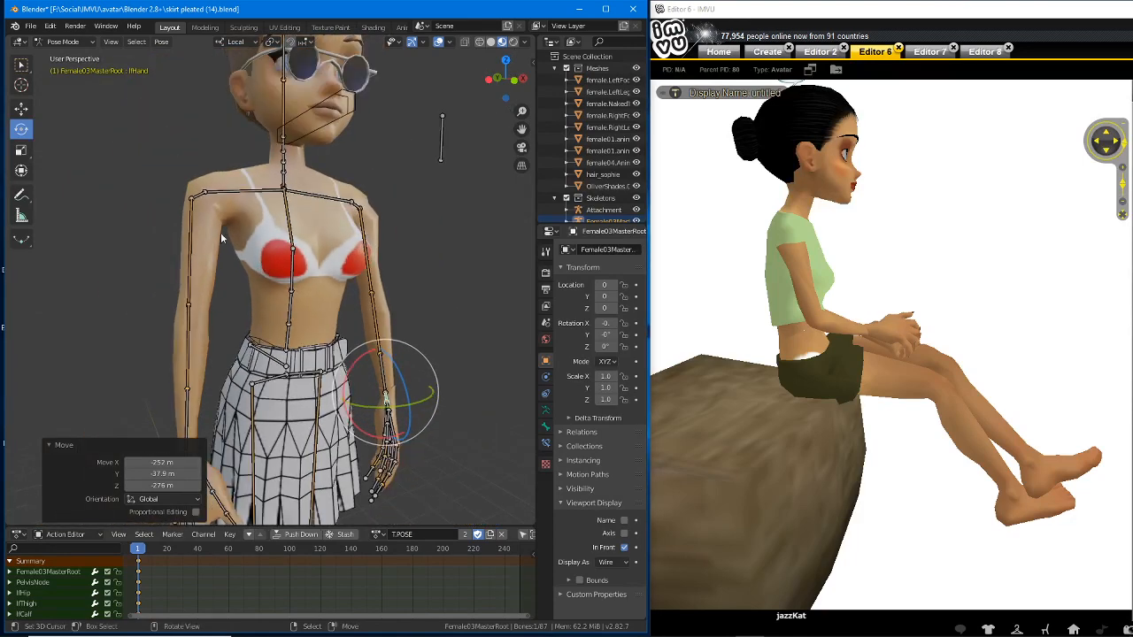
{"action": "key", "text": "a"}
{"action": "key", "text": "alt+r"}
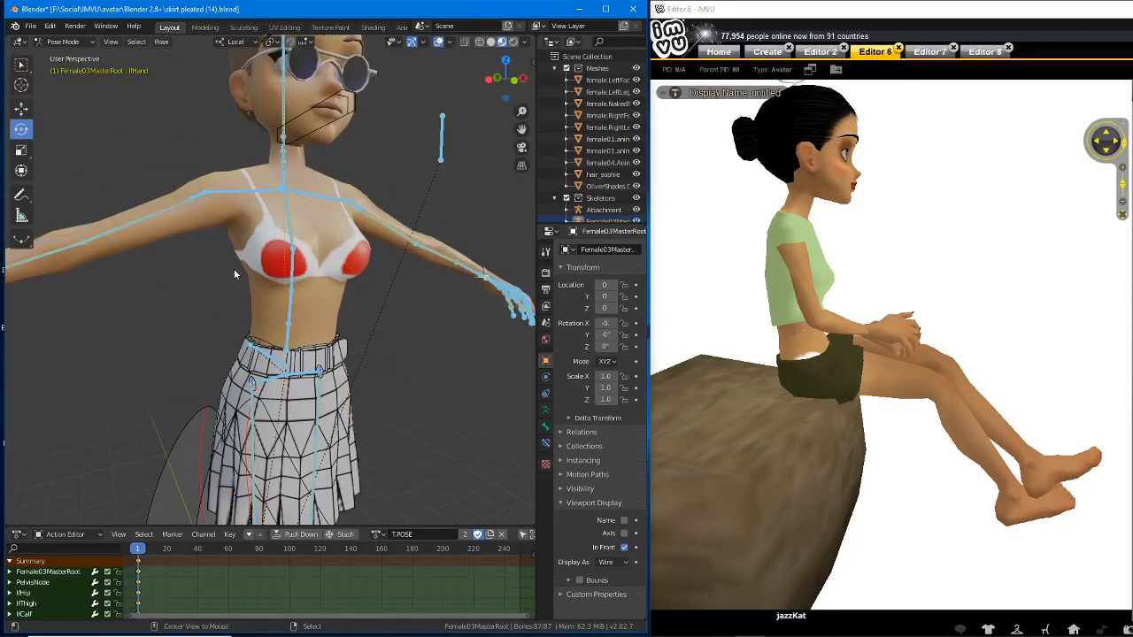
{"action": "middle_click_drag", "start_coordinate": [234, 269], "coordinate": [154, 253]}
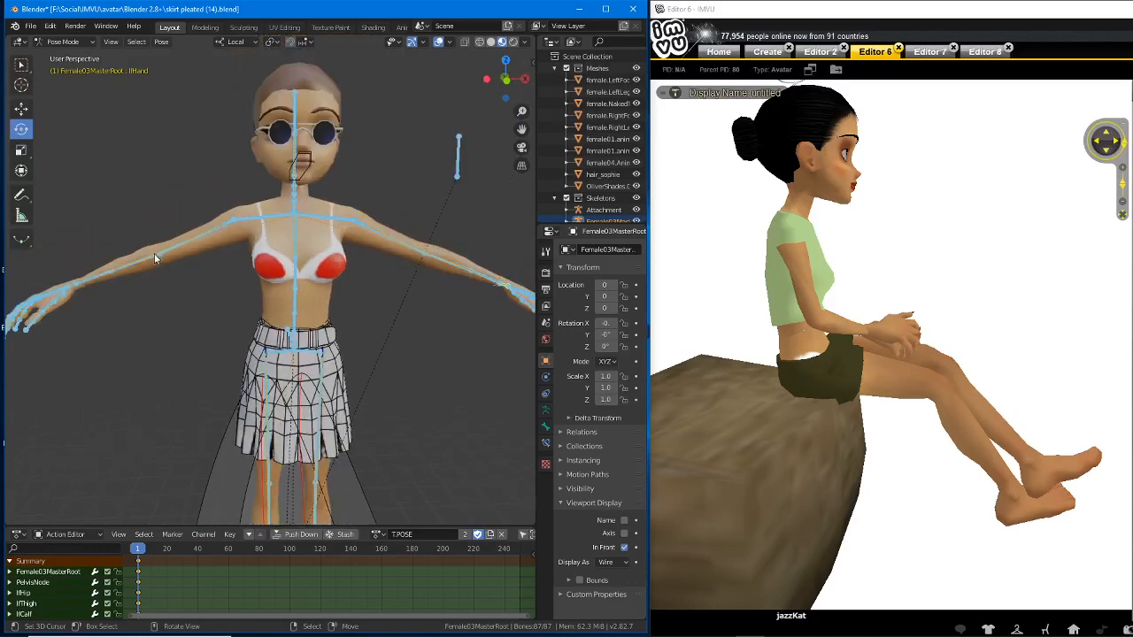
- Select the right hand bone and examine the armpit and surrounding shoulder area up close in the T-pose
{"action": "left_click", "coordinate": [73, 287]}
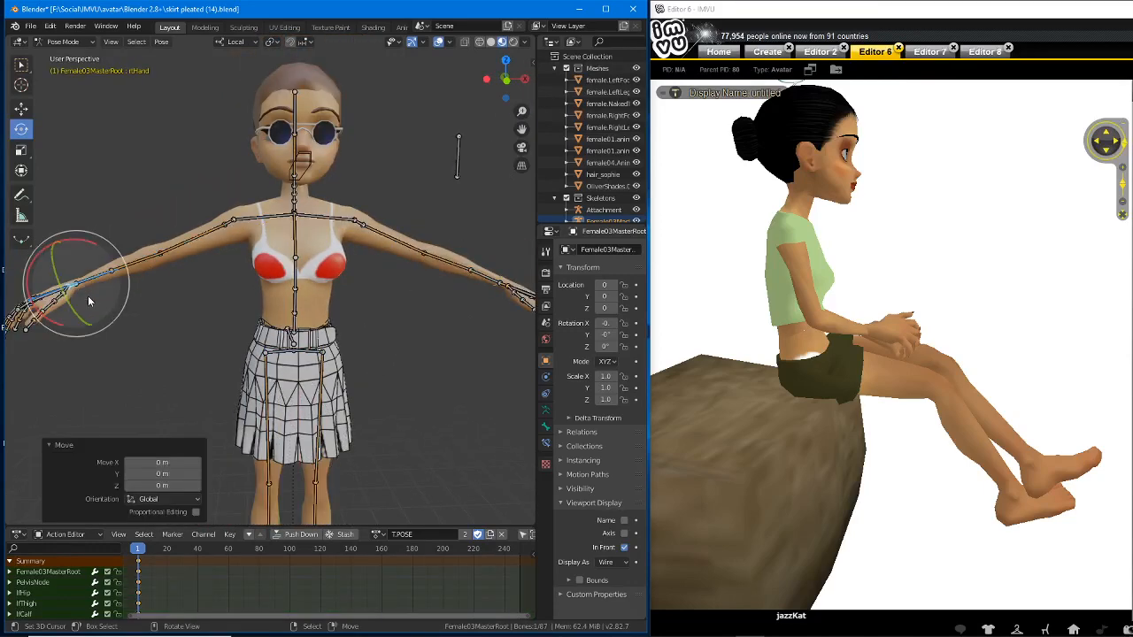
{"action": "middle_click_drag", "start_coordinate": [252, 251], "coordinate": [329, 257]}
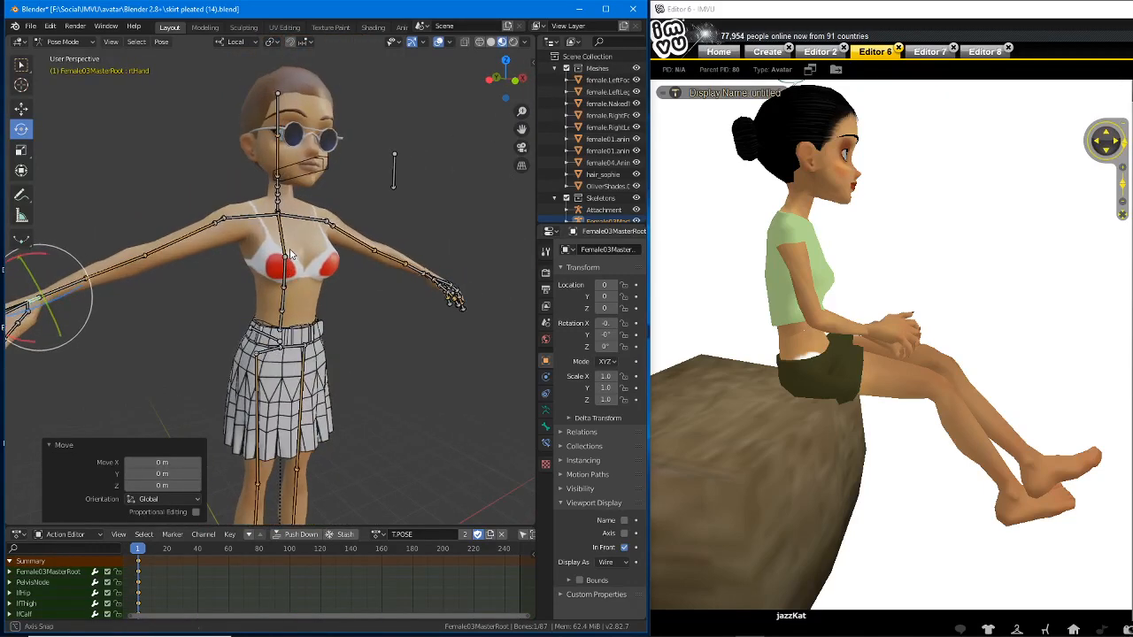
{"action": "scroll", "coordinate": [199, 249], "scroll_direction": "up", "scroll_amount": 3}
{"action": "middle_click_drag", "start_coordinate": [198, 250], "coordinate": [261, 197], "text": "shift"}
{"action": "scroll", "coordinate": [261, 197], "scroll_direction": "up", "scroll_amount": 2}
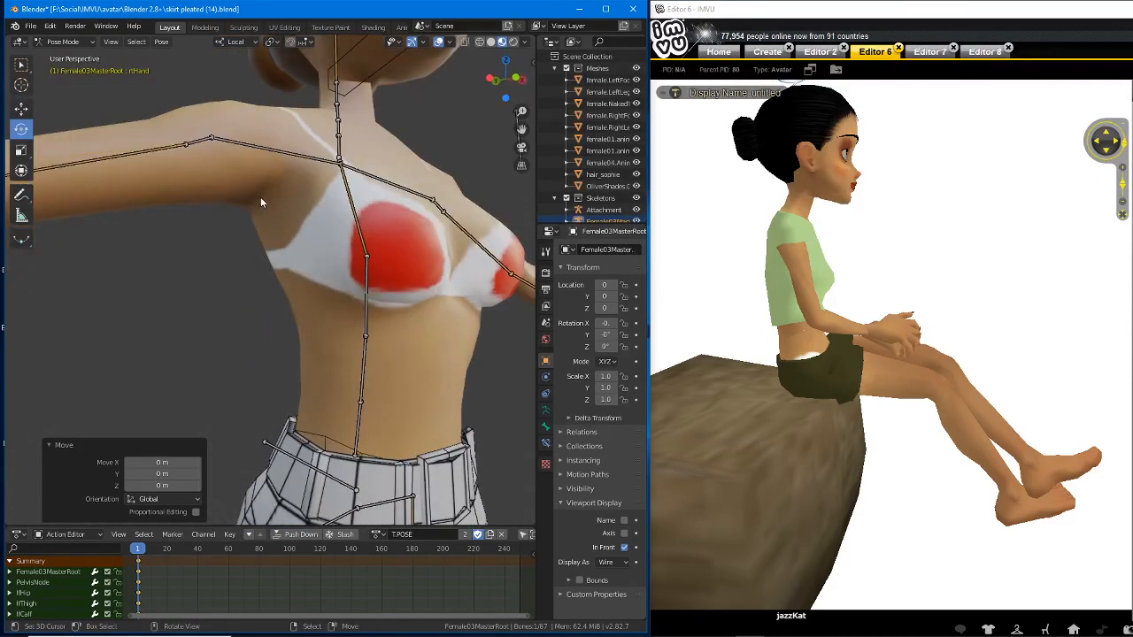
{"action": "mouse_move", "coordinate": [237, 182]}
{"action": "left_mouse_down"}
{"action": "mouse_move", "coordinate": [278, 188]}
{"action": "mouse_move", "coordinate": [249, 189]}
{"action": "left_mouse_up"}
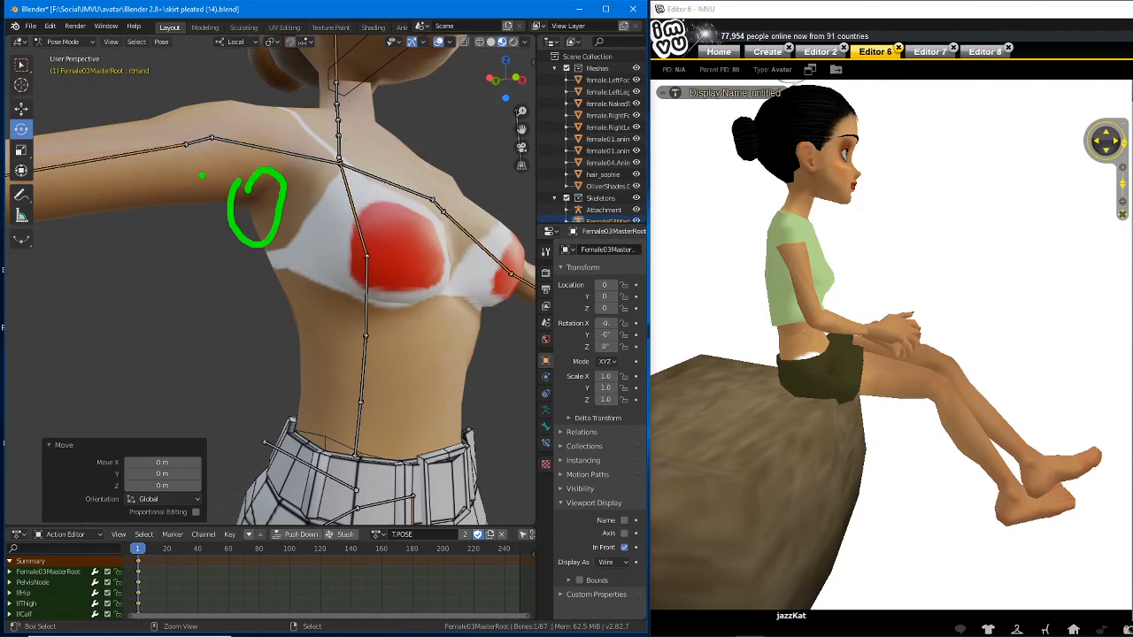
{"action": "mouse_move", "coordinate": [193, 177]}
{"action": "left_mouse_down"}
{"action": "mouse_move", "coordinate": [196, 206]}
{"action": "mouse_move", "coordinate": [230, 211]}
{"action": "left_mouse_up"}
{"action": "mouse_move", "coordinate": [248, 248]}
{"action": "left_mouse_down"}
{"action": "mouse_move", "coordinate": [305, 303]}
{"action": "mouse_move", "coordinate": [322, 190]}
{"action": "mouse_move", "coordinate": [235, 145]}
{"action": "mouse_move", "coordinate": [188, 202]}
{"action": "left_mouse_up"}
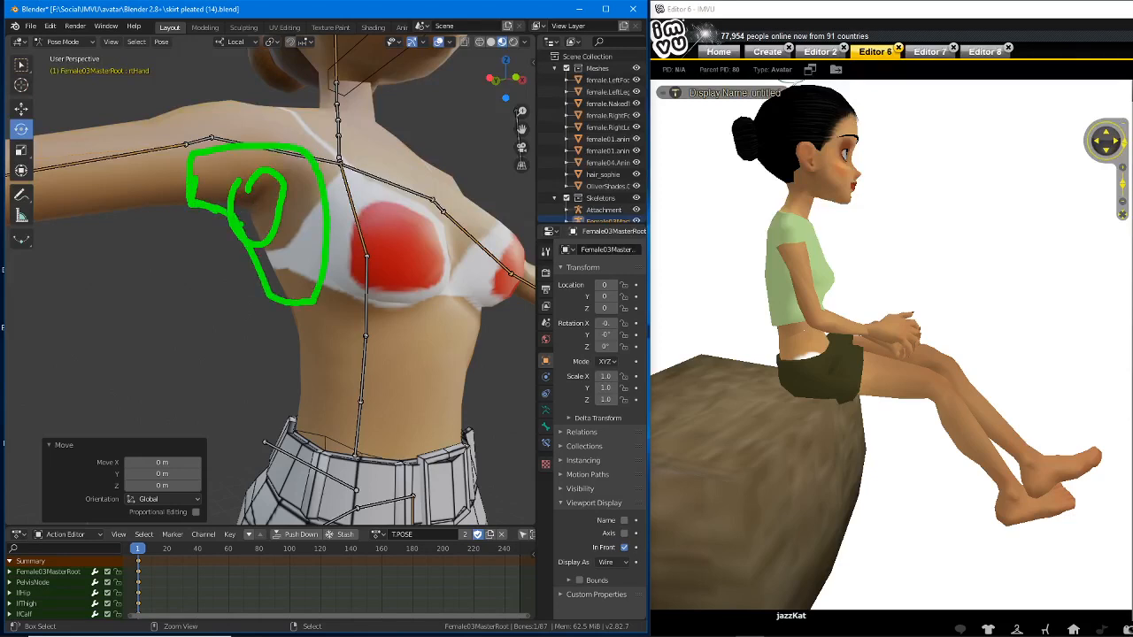
{"action": "key", "text": "Escape"}
- Examine the right arm's T-pose position from the front relative to its fully raised and fully lowered directions
{"action": "scroll", "coordinate": [370, 281], "scroll_direction": "down", "scroll_amount": 2}
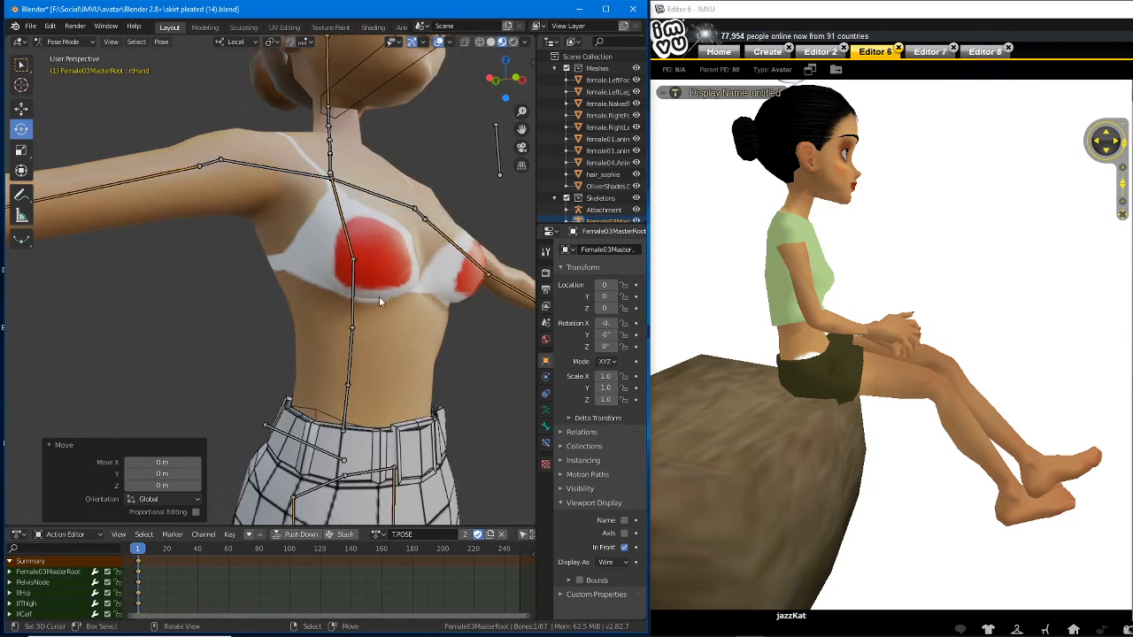
{"action": "middle_click_drag", "start_coordinate": [373, 296], "coordinate": [277, 304]}
{"action": "scroll", "coordinate": [325, 302], "scroll_direction": "down", "scroll_amount": 2}
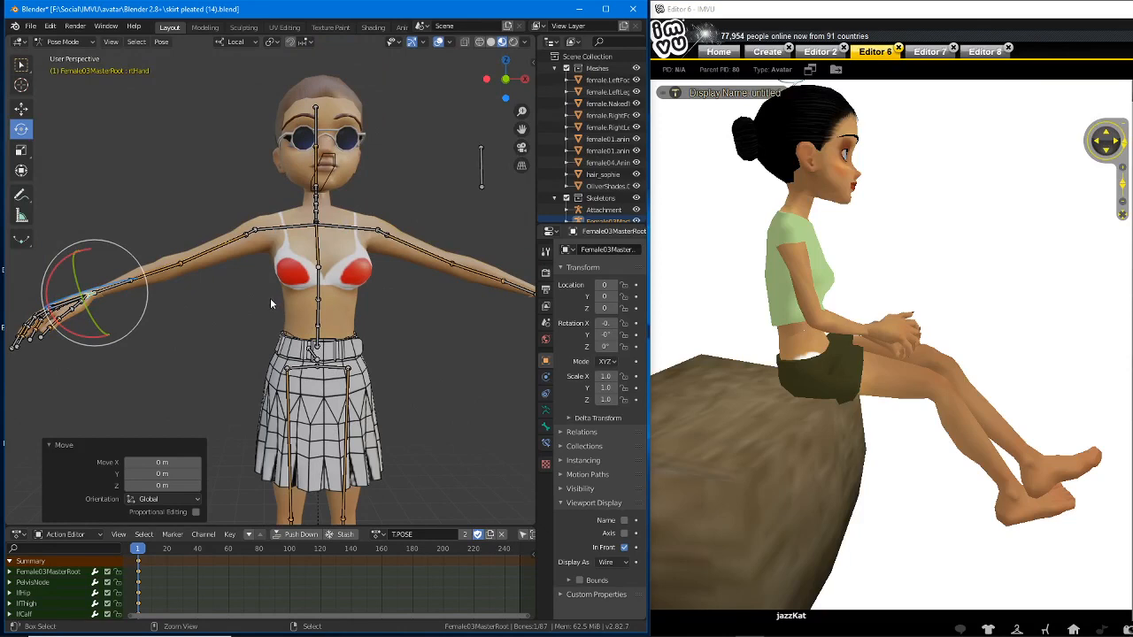
{"action": "left_click_drag", "start_coordinate": [255, 284], "coordinate": [251, 386]}
{"action": "mouse_move", "coordinate": [238, 363]}
{"action": "left_mouse_down"}
{"action": "mouse_move", "coordinate": [242, 376]}
{"action": "mouse_move", "coordinate": [271, 361]}
{"action": "left_mouse_up"}
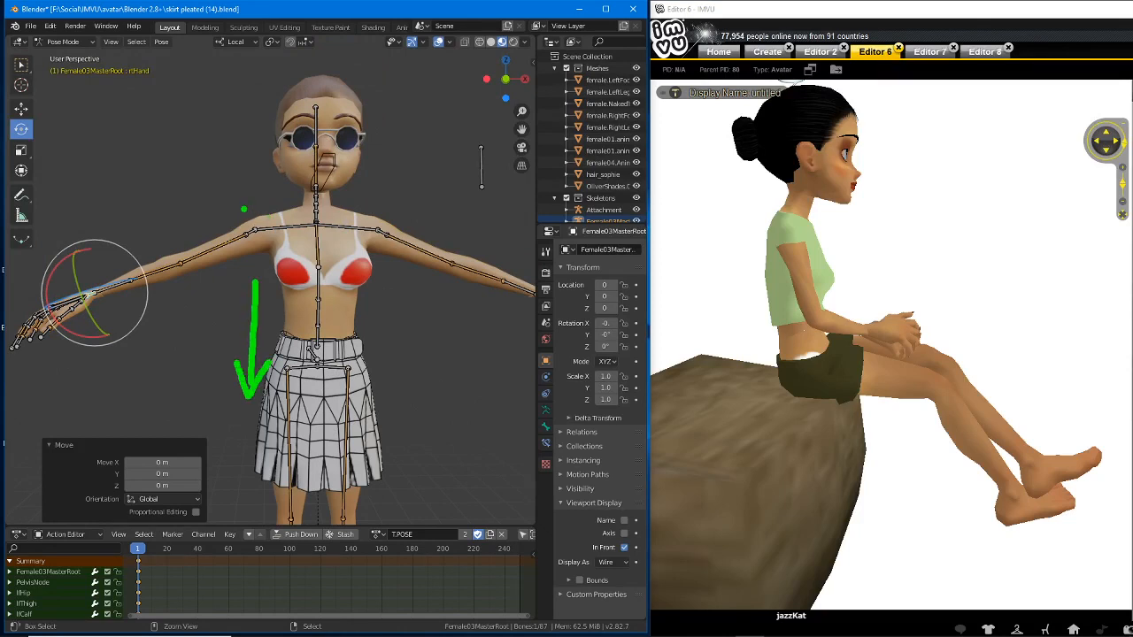
{"action": "mouse_move", "coordinate": [257, 213]}
{"action": "left_mouse_down"}
{"action": "mouse_move", "coordinate": [226, 73]}
{"action": "mouse_move", "coordinate": [264, 101]}
{"action": "left_mouse_up"}
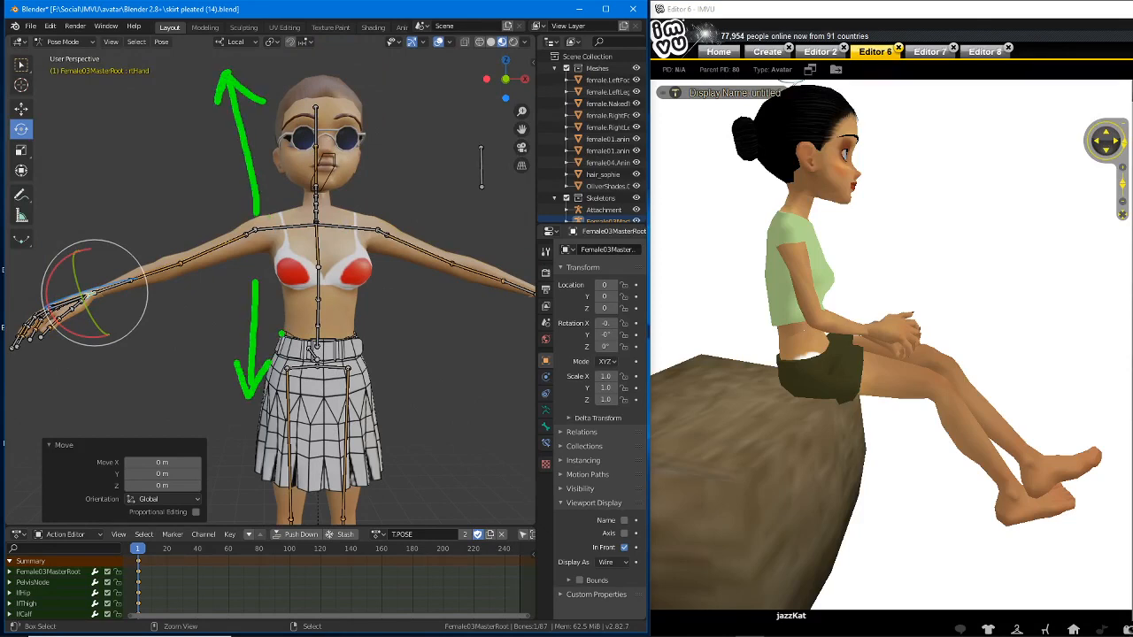
{"action": "mouse_move", "coordinate": [245, 232]}
{"action": "left_mouse_down"}
{"action": "mouse_move", "coordinate": [71, 302]}
{"action": "mouse_move", "coordinate": [105, 311]}
{"action": "left_mouse_up"}
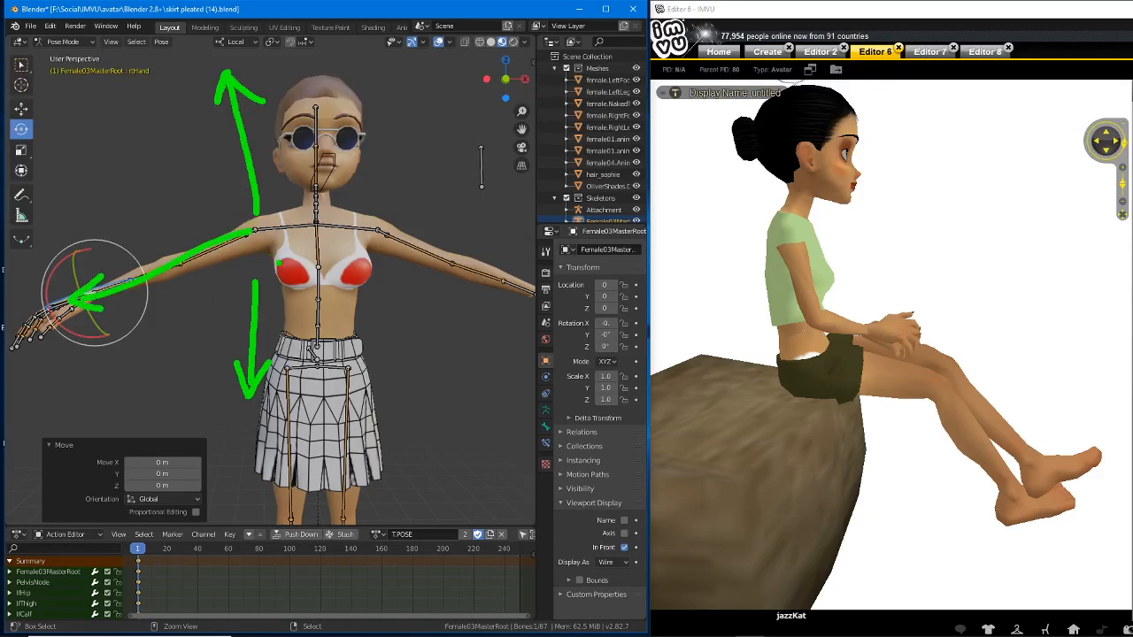
{"action": "mouse_move", "coordinate": [239, 257]}
{"action": "left_mouse_down"}
{"action": "mouse_move", "coordinate": [269, 246]}
{"action": "mouse_move", "coordinate": [281, 291]}
{"action": "left_mouse_up"}
{"action": "left_click_drag", "start_coordinate": [247, 222], "coordinate": [282, 209]}
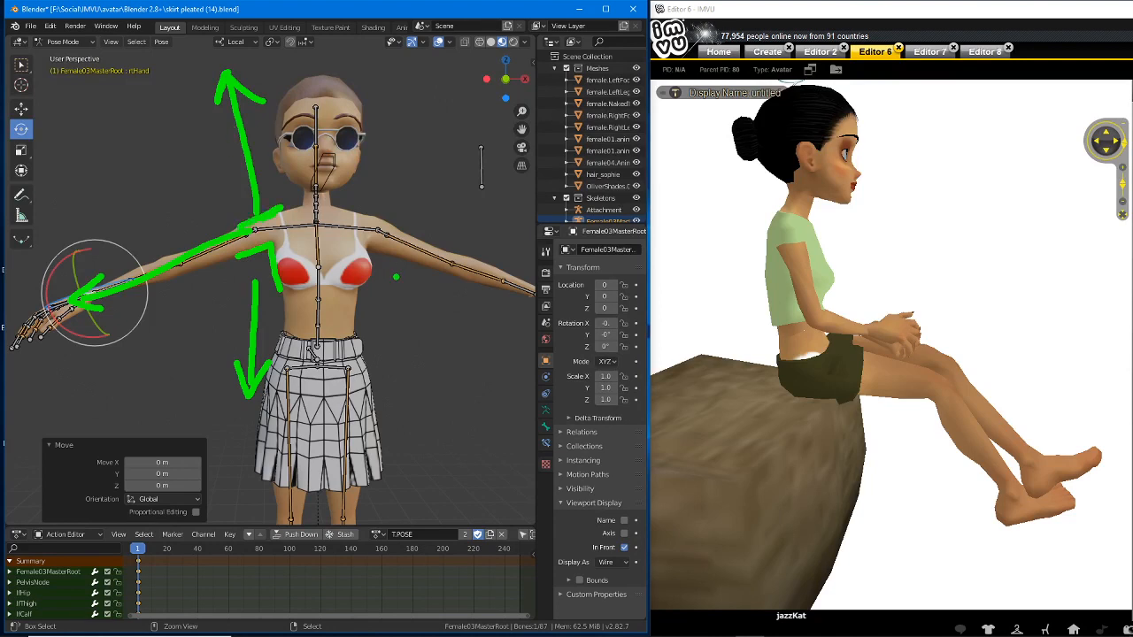
{"action": "key", "text": "Escape"}
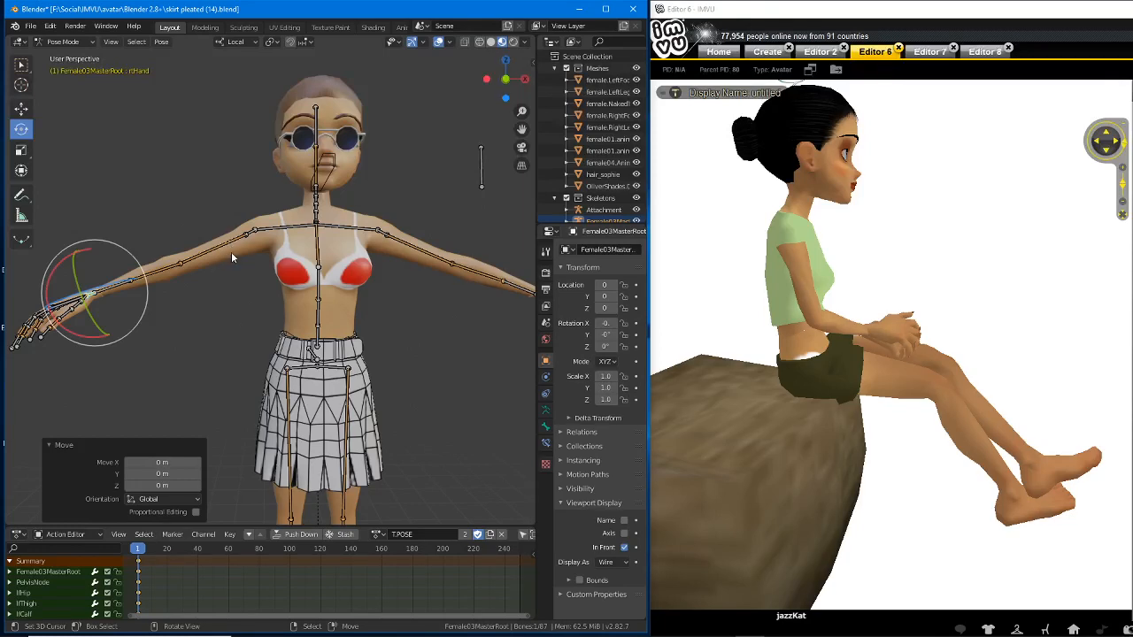
- Return to Object Mode and switch the armature's action through Sit7.POSE and Sit4.POSE to Sit3.POSE
{"action": "middle_click_drag", "start_coordinate": [224, 257], "coordinate": [341, 237]}
{"action": "middle_click_drag", "start_coordinate": [350, 299], "coordinate": [300, 287]}
{"action": "key", "text": "ctrl+Tab"}
{"action": "left_click", "coordinate": [379, 534]}
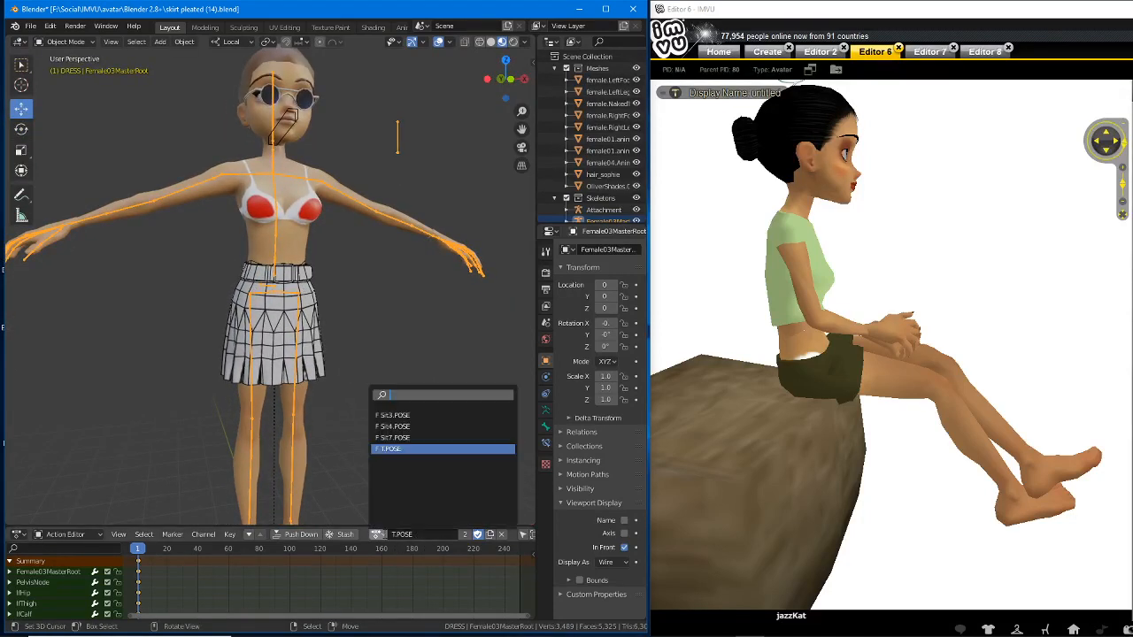
{"action": "left_click", "coordinate": [391, 438]}
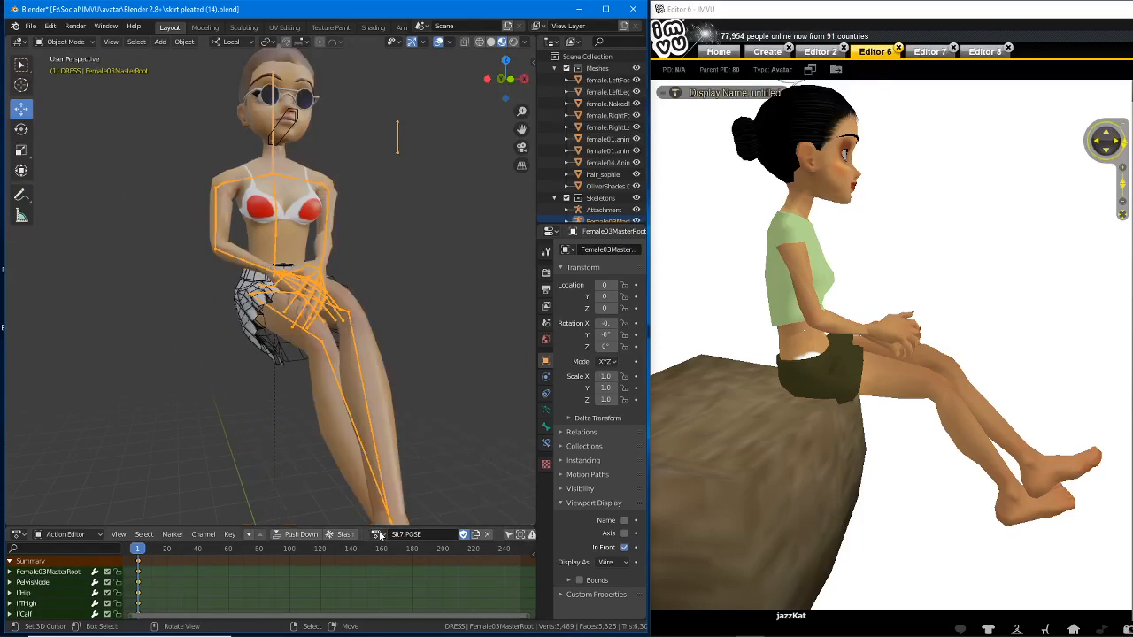
{"action": "left_click", "coordinate": [390, 427]}
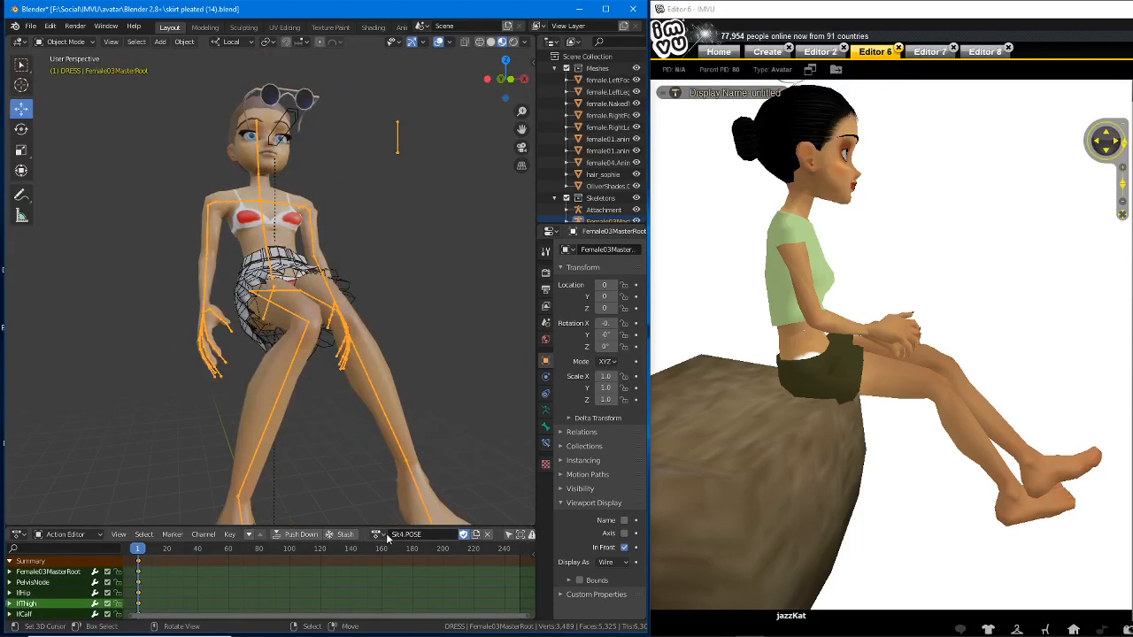
{"action": "left_click", "coordinate": [379, 533]}
{"action": "left_click", "coordinate": [393, 415]}
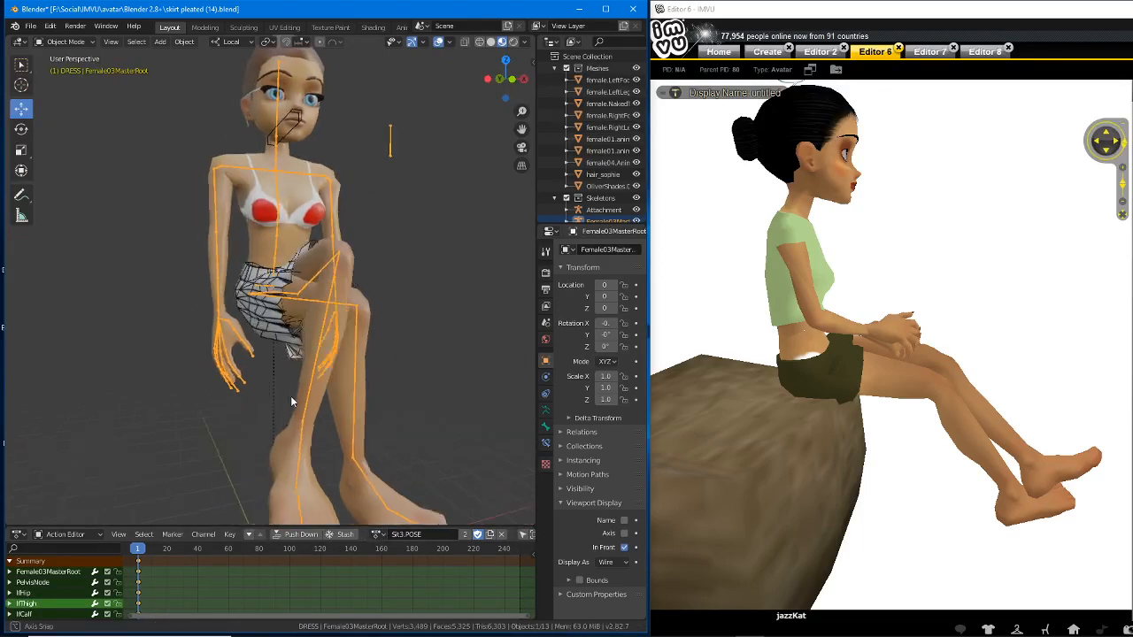
- View the Sit3.POSE skirt from the side and switch to IMVU's Editor 7 to examine the seated skirt's hip creases
{"action": "middle_click_drag", "start_coordinate": [291, 396], "coordinate": [345, 402]}
{"action": "scroll", "coordinate": [346, 397], "scroll_direction": "up", "scroll_amount": 2}
{"action": "scroll", "coordinate": [346, 397], "scroll_direction": "down", "scroll_amount": 2}
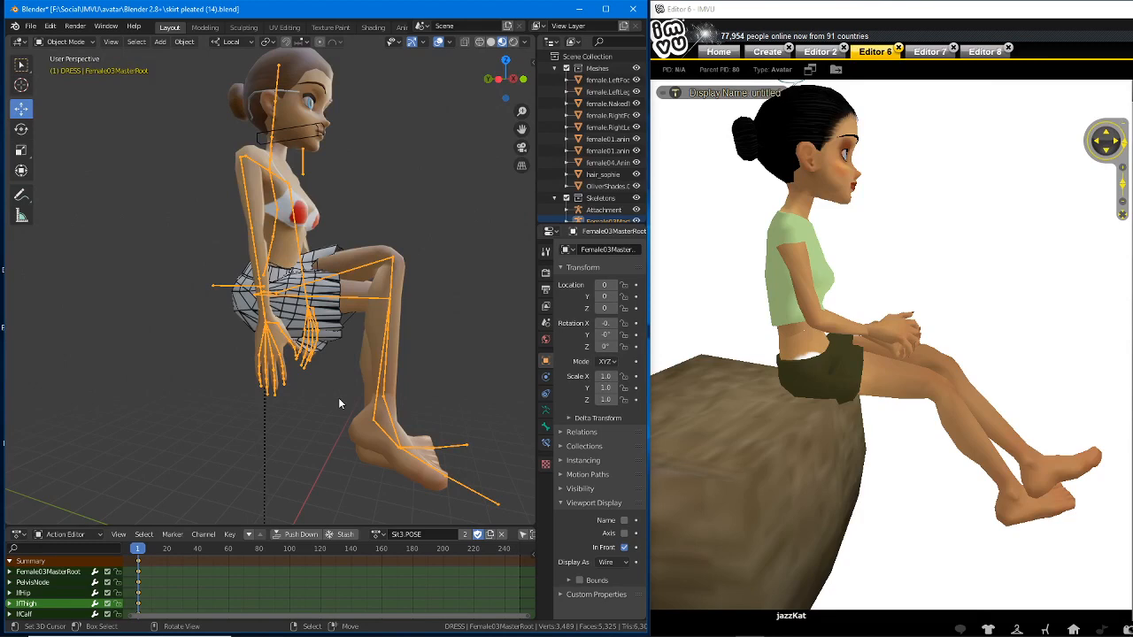
{"action": "left_click", "coordinate": [930, 52]}
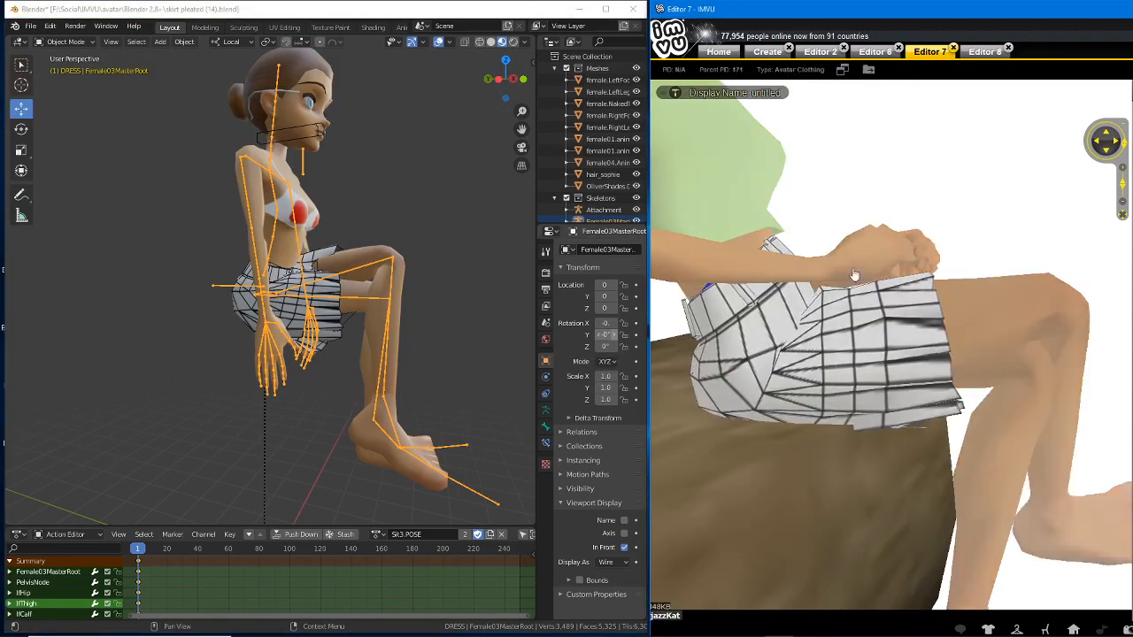
{"action": "left_click_drag", "start_coordinate": [835, 362], "coordinate": [820, 316]}
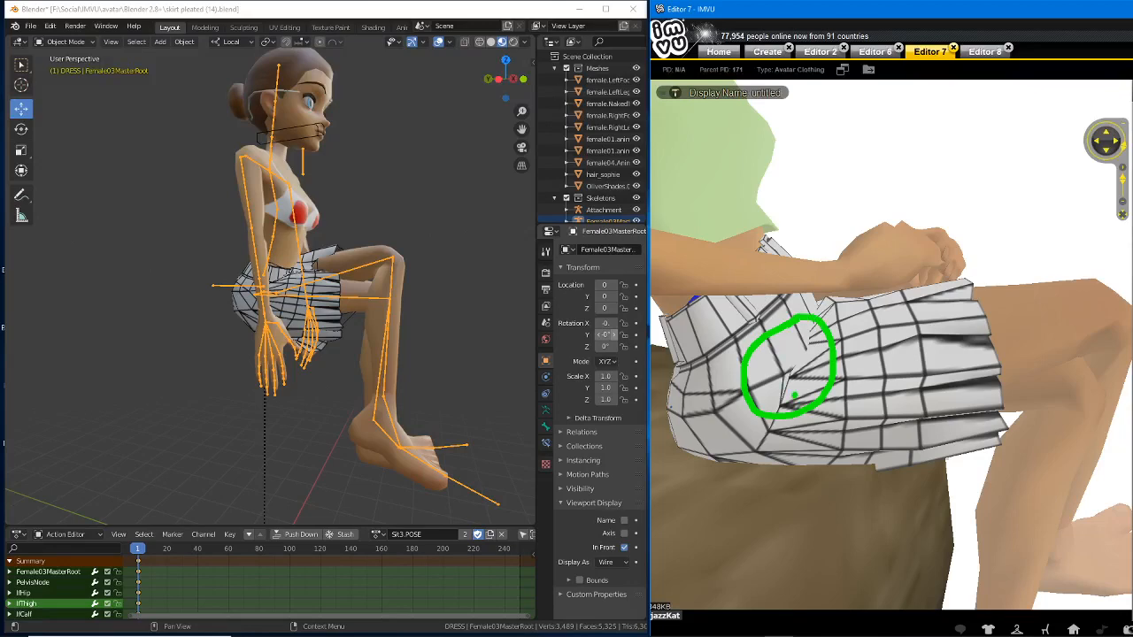
- Examine the back of the seated skirt in IMVU's Editor 7 and compare its hip crease with the skirt in Editor 2
{"action": "key", "text": "Escape"}
{"action": "mouse_move", "coordinate": [852, 368]}
{"action": "left_mouse_down"}
{"action": "mouse_move", "coordinate": [830, 374]}
{"action": "mouse_move", "coordinate": [814, 362]}
{"action": "mouse_move", "coordinate": [901, 366]}
{"action": "mouse_move", "coordinate": [901, 172]}
{"action": "left_mouse_up"}
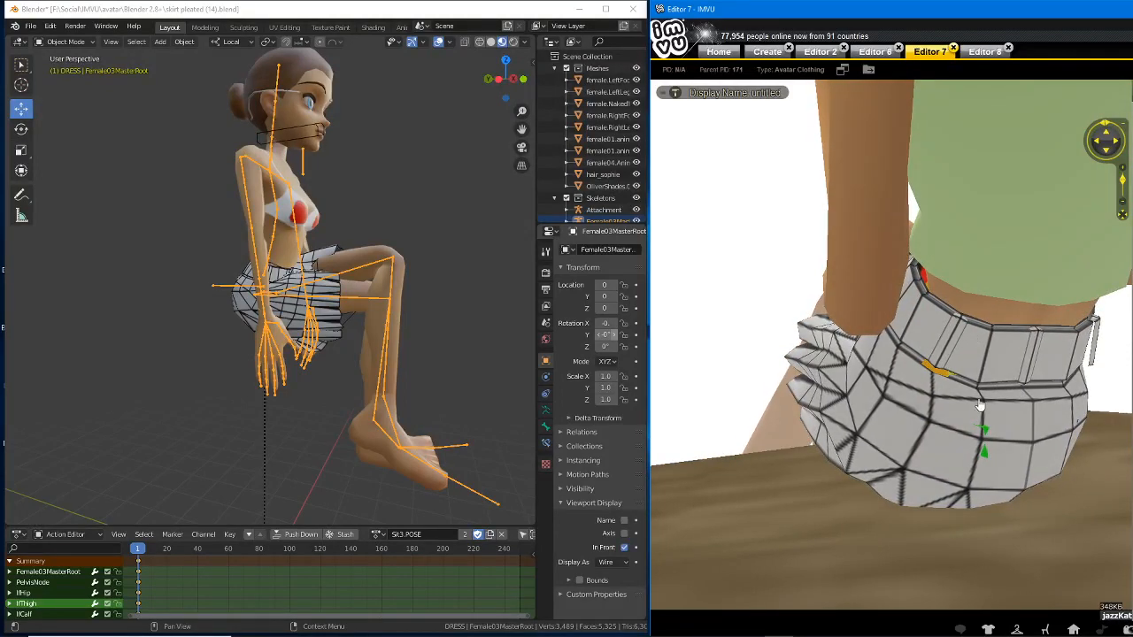
{"action": "left_click", "coordinate": [873, 53]}
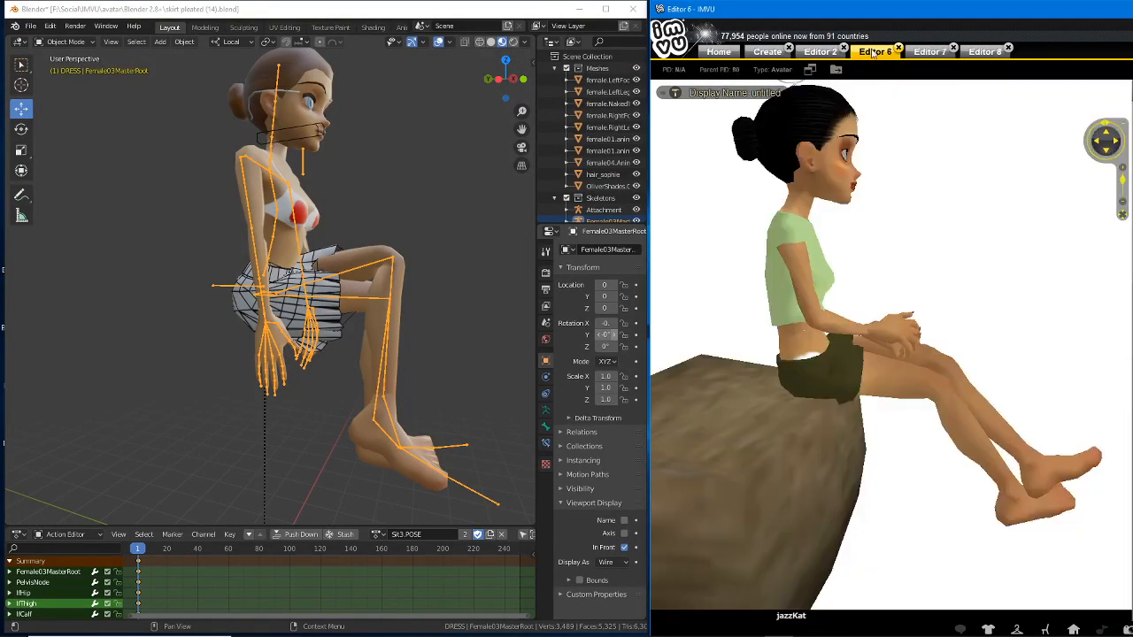
{"action": "left_click", "coordinate": [821, 53]}
{"action": "mouse_move", "coordinate": [836, 143]}
{"action": "left_mouse_down"}
{"action": "mouse_move", "coordinate": [1077, 306]}
{"action": "mouse_move", "coordinate": [980, 354]}
{"action": "mouse_move", "coordinate": [967, 379]}
{"action": "mouse_move", "coordinate": [837, 379]}
{"action": "mouse_move", "coordinate": [912, 375]}
{"action": "mouse_move", "coordinate": [882, 381]}
{"action": "mouse_move", "coordinate": [876, 414]}
{"action": "mouse_move", "coordinate": [879, 358]}
{"action": "left_mouse_up"}
{"action": "scroll", "coordinate": [978, 366], "scroll_direction": "down", "scroll_amount": 2}
{"action": "left_click_drag", "start_coordinate": [874, 363], "coordinate": [874, 378]}
{"action": "left_click", "coordinate": [874, 387]}
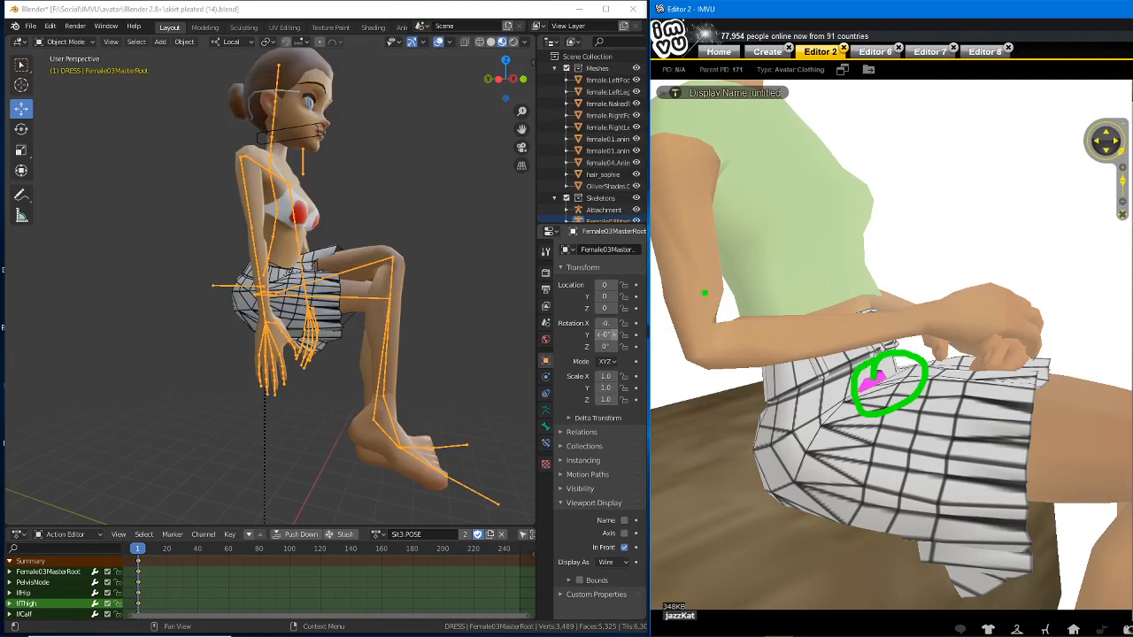
{"action": "scroll", "coordinate": [897, 420], "scroll_direction": "down", "scroll_amount": 5}
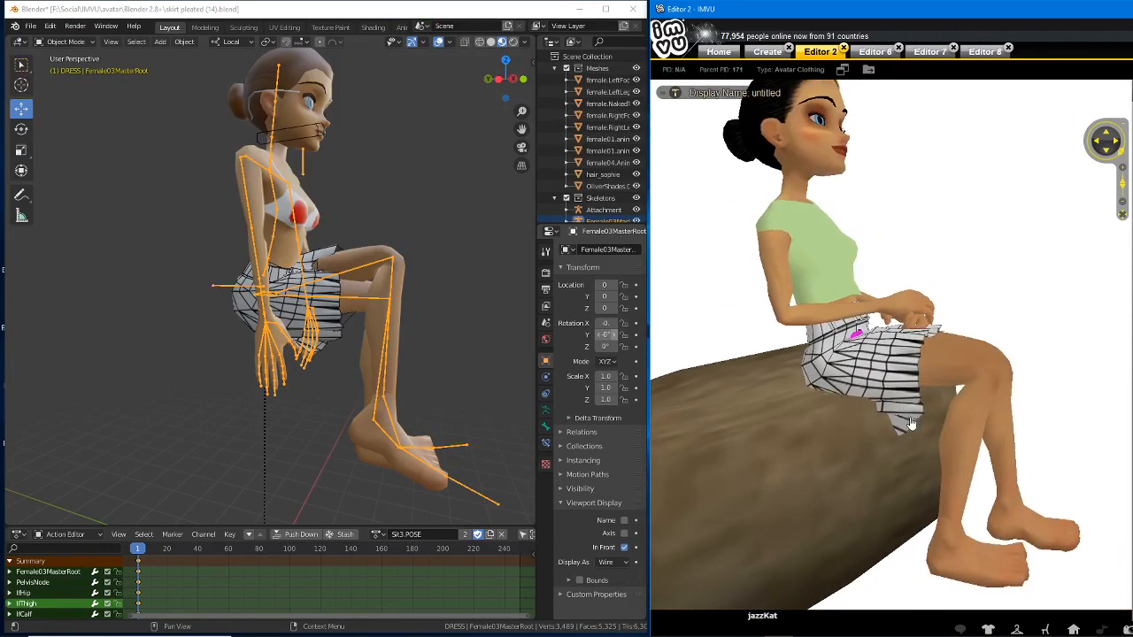
- Switch the armature's action to Sit4.POSE in Blender and examine the skirt's waist and hip up close
{"action": "left_click", "coordinate": [379, 534]}
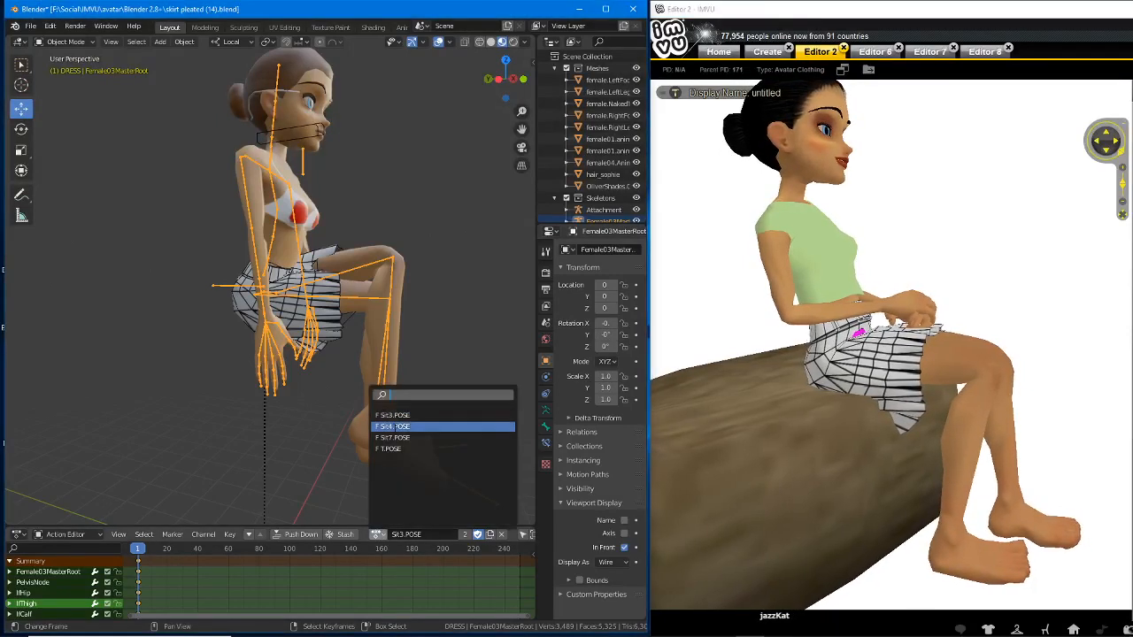
{"action": "left_click", "coordinate": [395, 427]}
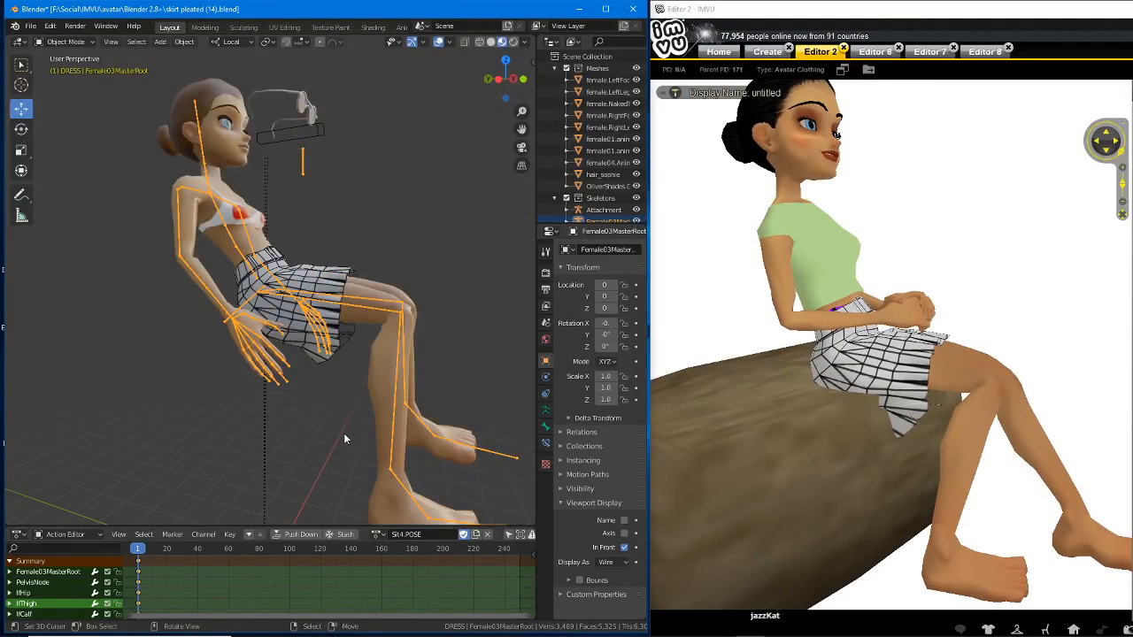
{"action": "scroll", "coordinate": [323, 310], "scroll_direction": "up", "scroll_amount": 5}
{"action": "mouse_move", "coordinate": [329, 285]}
{"action": "middle_mouse_down"}
{"action": "mouse_move", "coordinate": [324, 322]}
{"action": "mouse_move", "coordinate": [323, 306]}
{"action": "middle_mouse_up"}
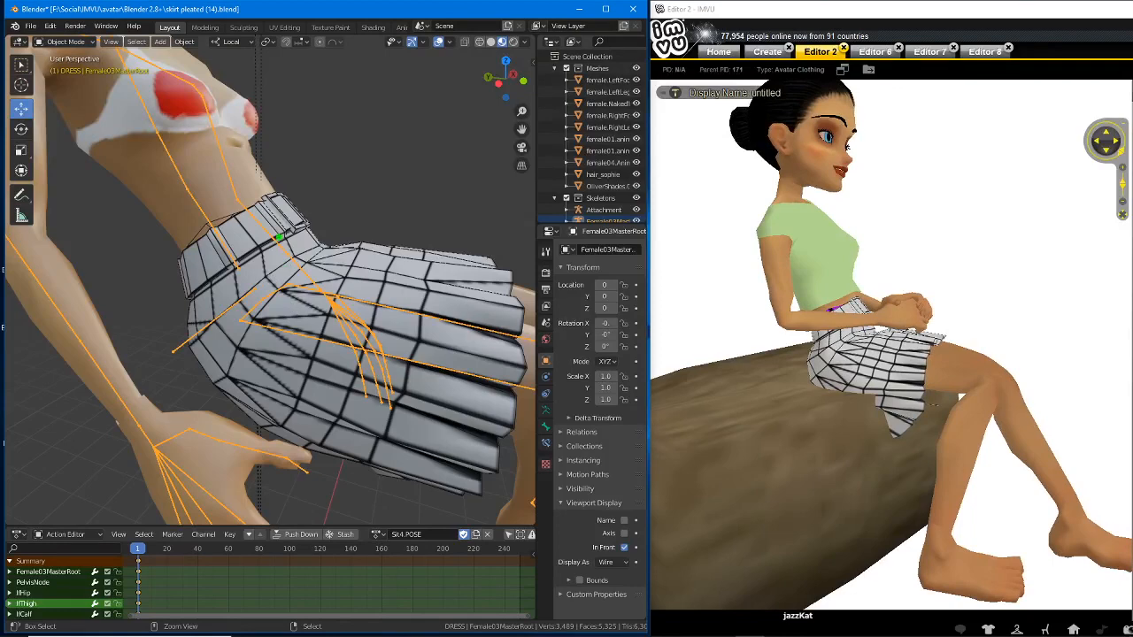
{"action": "left_click_drag", "start_coordinate": [278, 237], "coordinate": [241, 252]}
{"action": "key", "text": "Escape"}
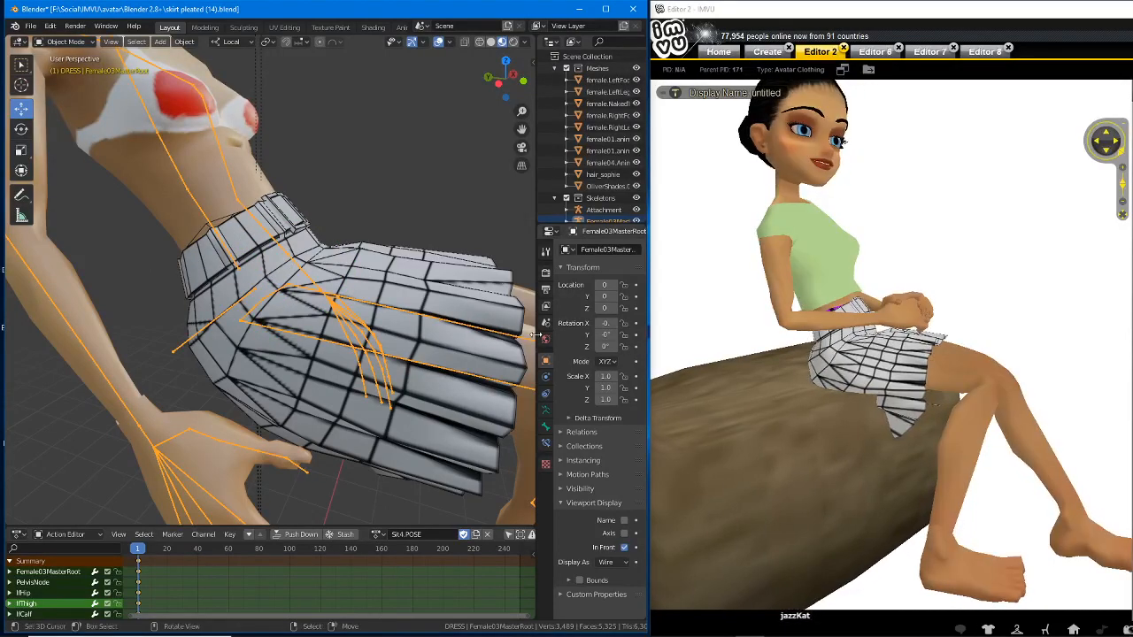
{"action": "scroll", "coordinate": [358, 298], "scroll_direction": "down", "scroll_amount": 3}
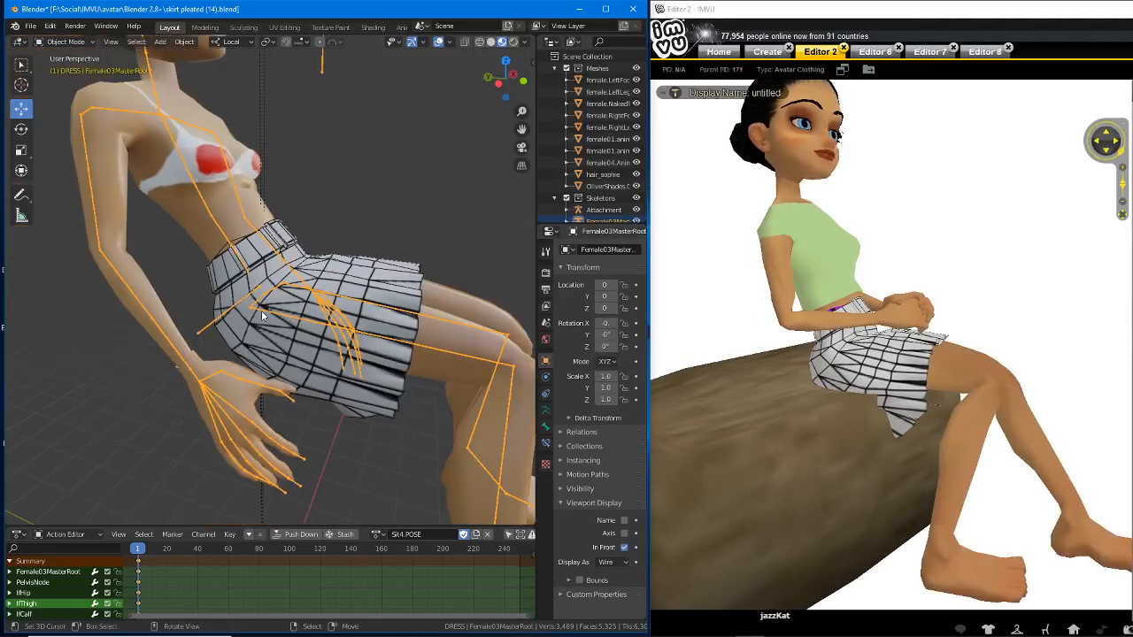
- Select the Female03MasterRoot armature and enter Pose Mode
{"action": "left_click", "coordinate": [208, 225]}
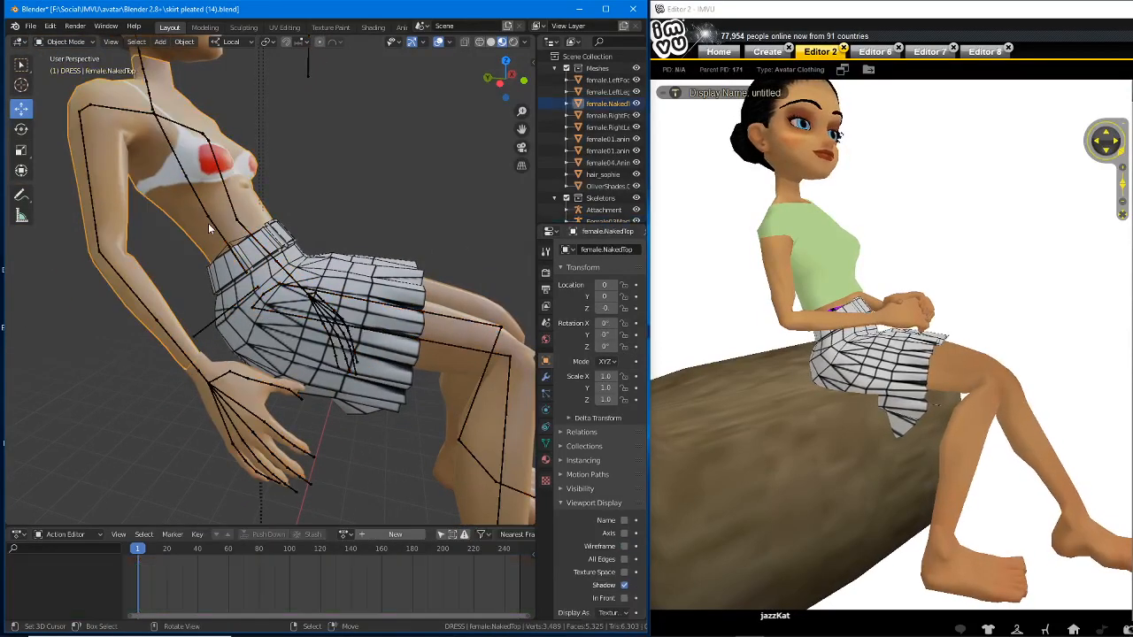
{"action": "left_click", "coordinate": [210, 221]}
{"action": "key", "text": "ctrl+Tab"}
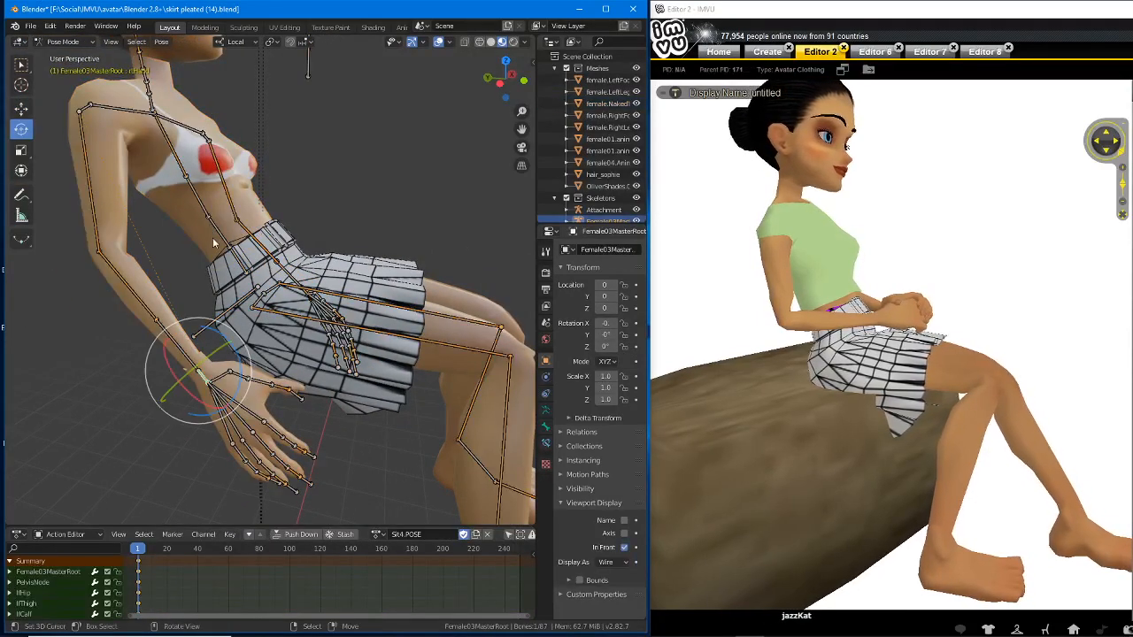
- Find the armature's viewport display settings, try Octahedral bones, and set the bone display to B-Bone
{"action": "left_click", "coordinate": [546, 427]}
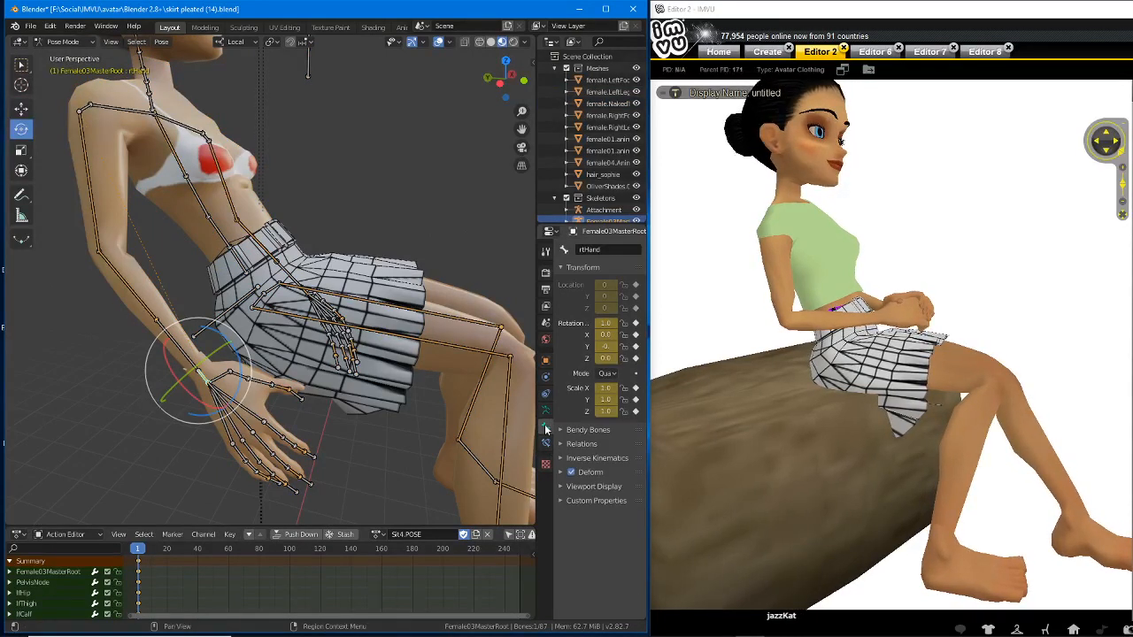
{"action": "left_click", "coordinate": [561, 487]}
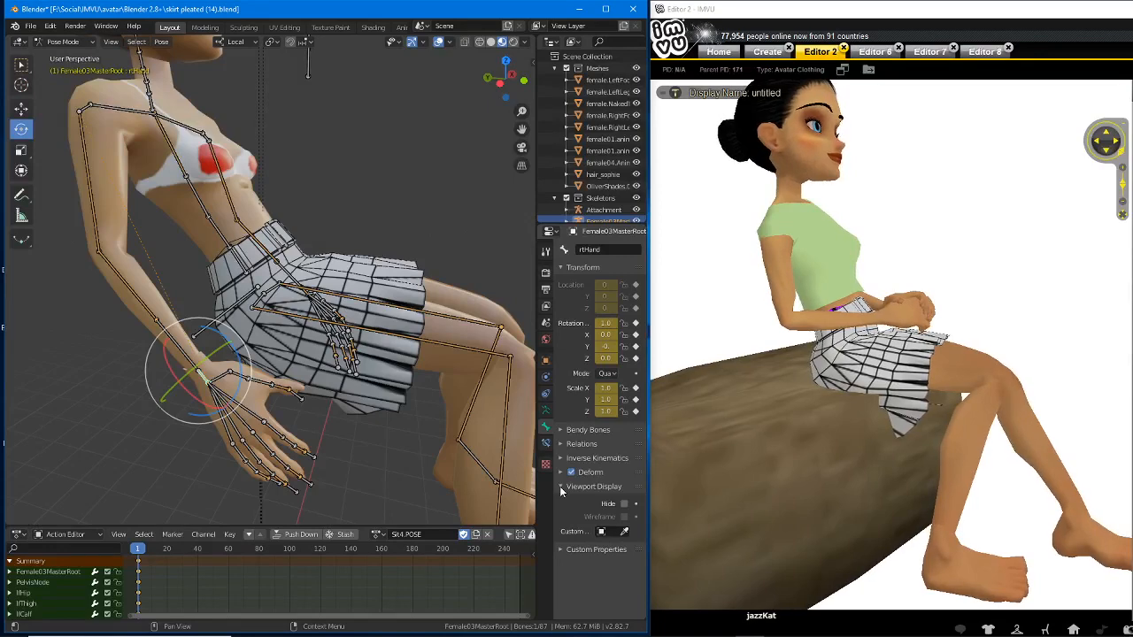
{"action": "left_click", "coordinate": [561, 488]}
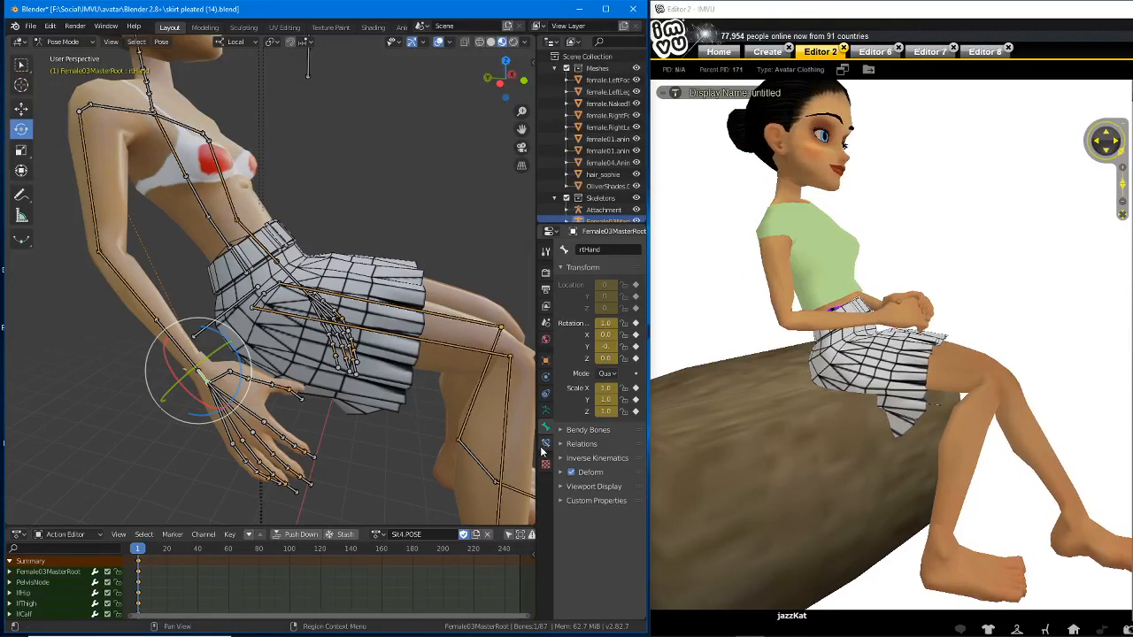
{"action": "left_click", "coordinate": [546, 412]}
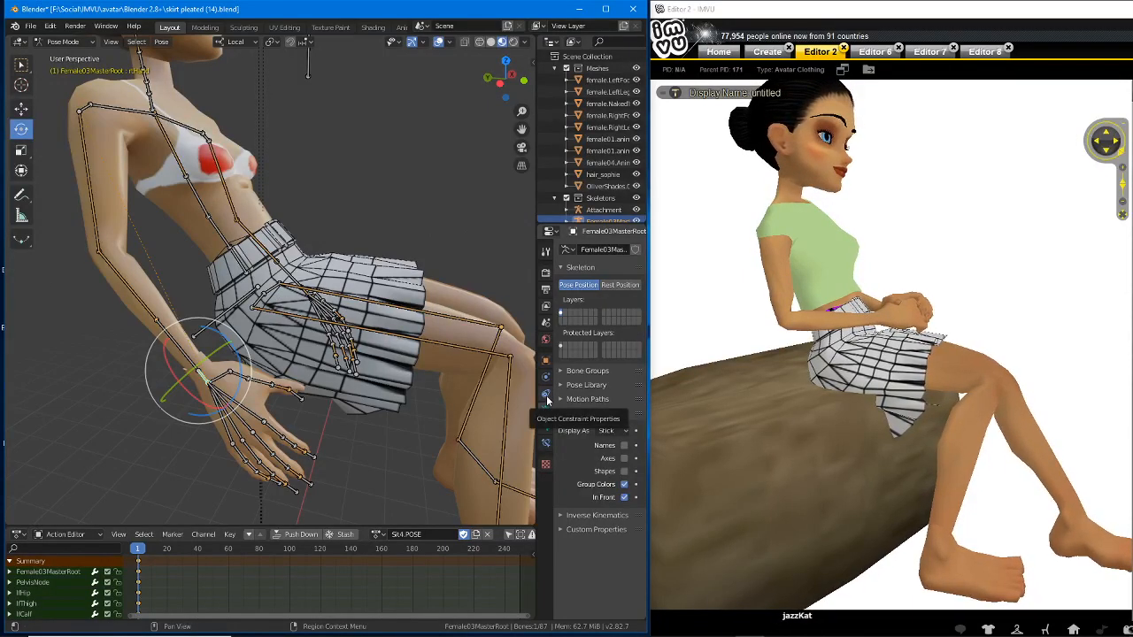
{"action": "left_click", "coordinate": [607, 431]}
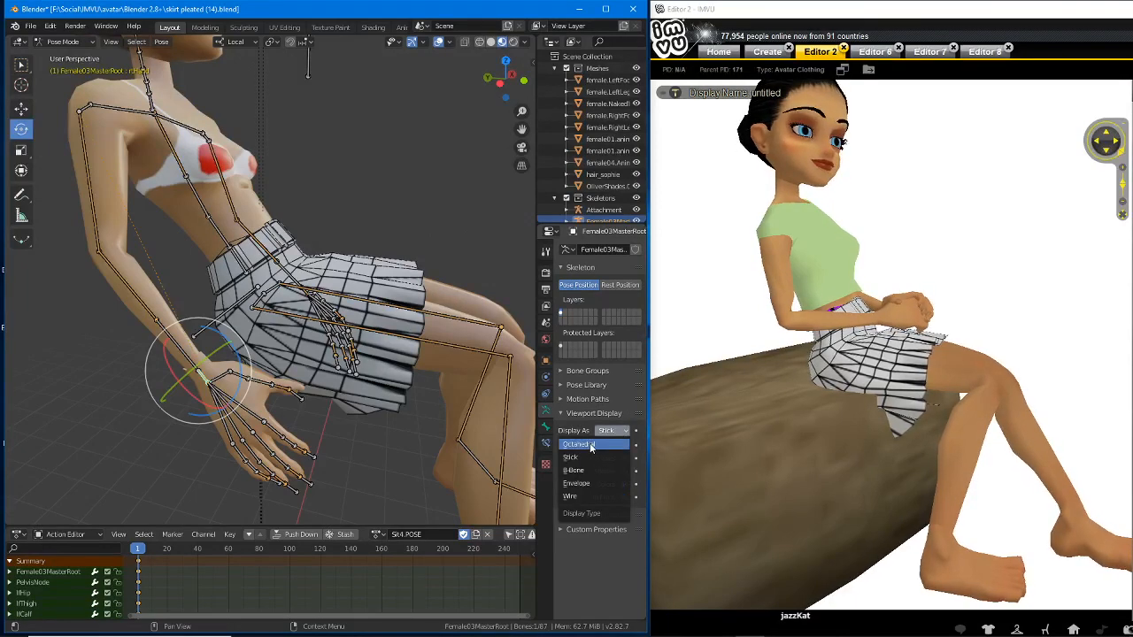
{"action": "left_click", "coordinate": [590, 443]}
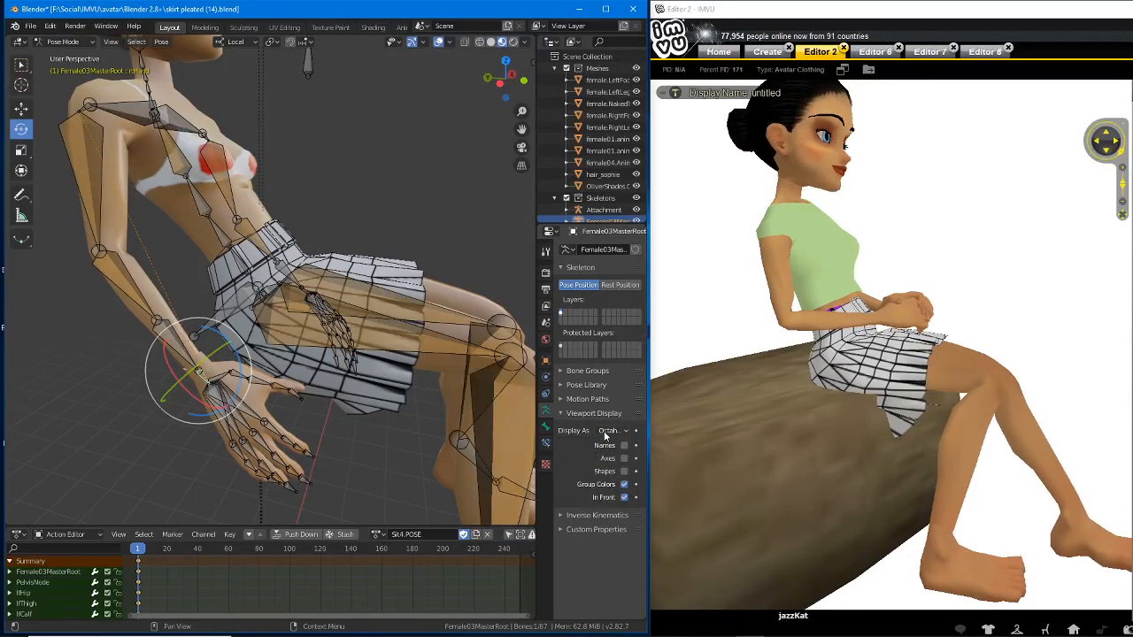
{"action": "left_click", "coordinate": [607, 430]}
{"action": "left_click", "coordinate": [577, 468]}
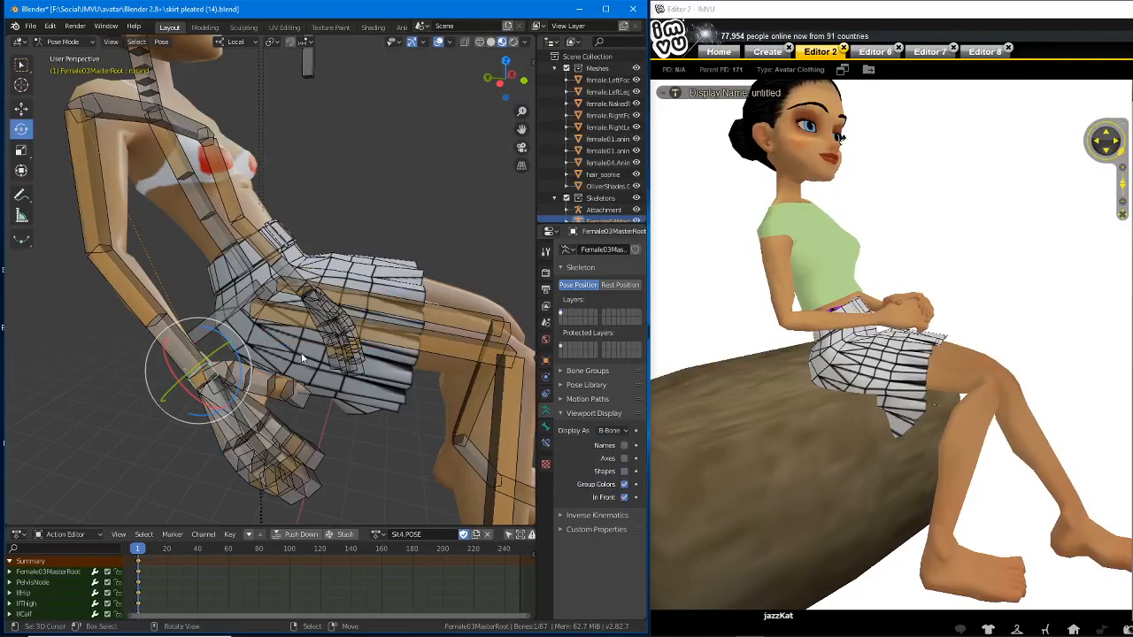
- Examine the leg bones' position at the skirt's hip in the Sit4.POSE and compare it with the seated skirt in IMVU's Editor 2
{"action": "middle_click_drag", "start_coordinate": [301, 356], "coordinate": [327, 340]}
{"action": "scroll", "coordinate": [327, 340], "scroll_direction": "up", "scroll_amount": 5}
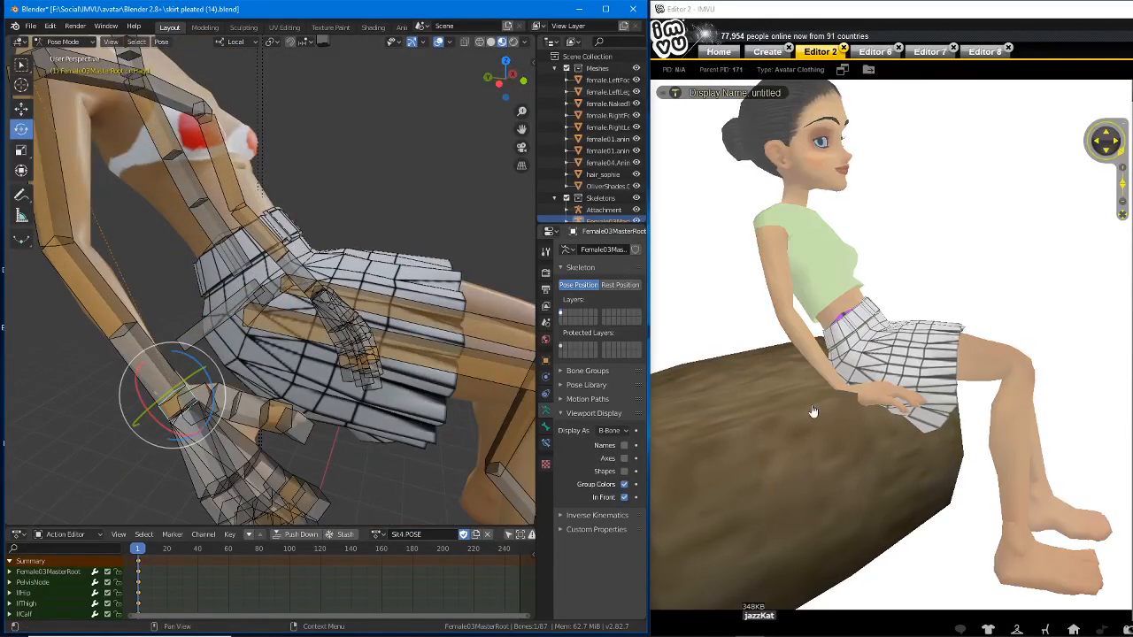
{"action": "left_click_drag", "start_coordinate": [814, 412], "coordinate": [800, 410]}
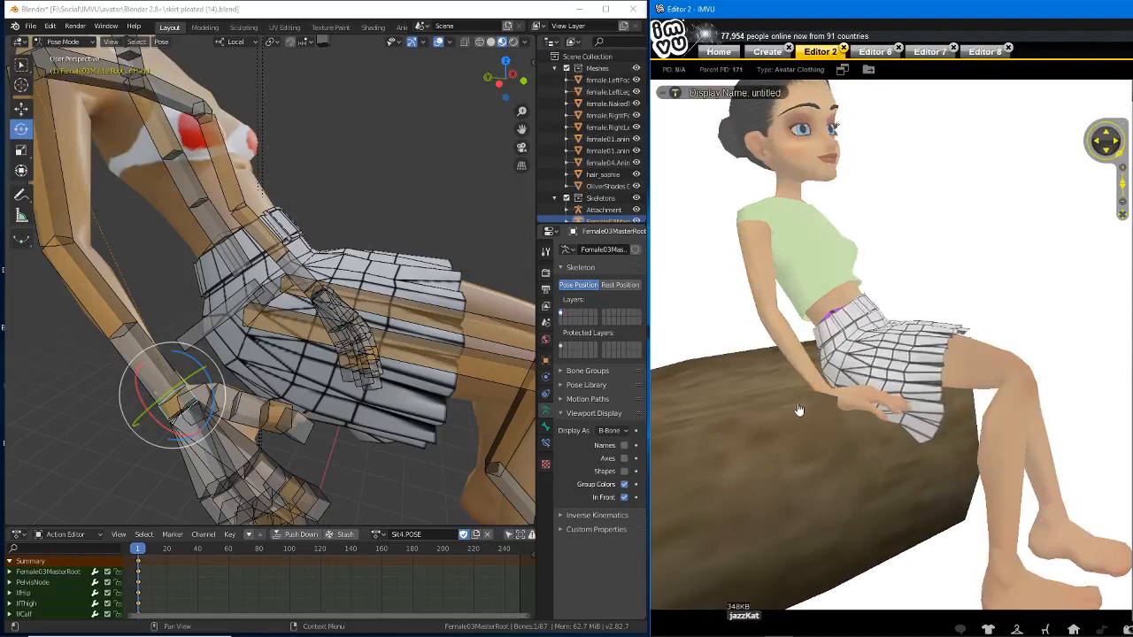
{"action": "left_click_drag", "start_coordinate": [877, 414], "coordinate": [867, 430]}
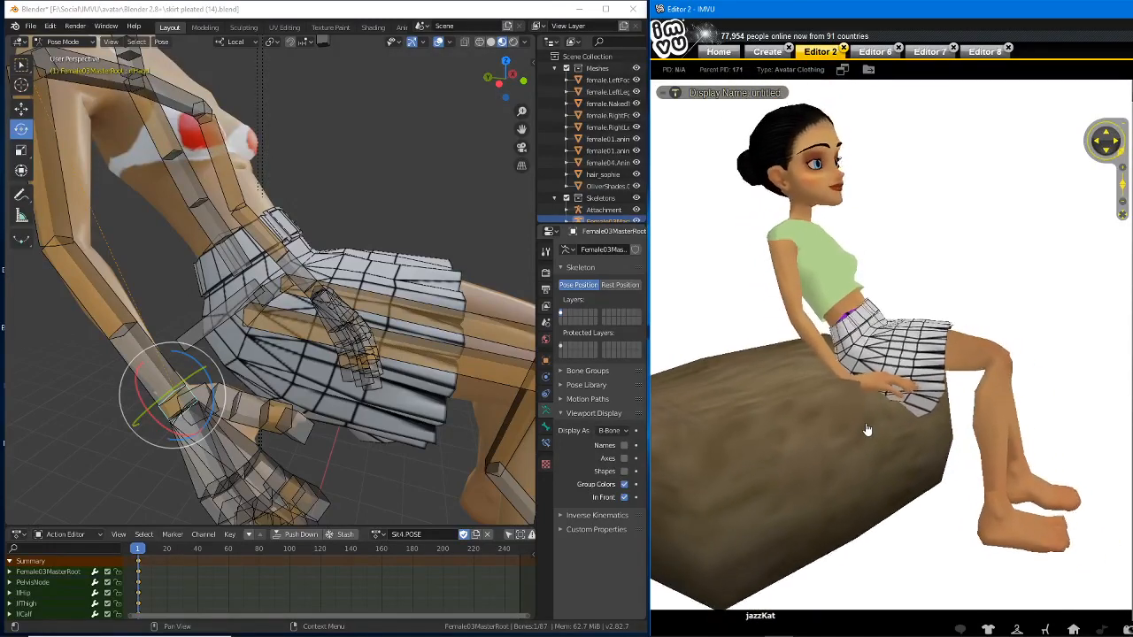
{"action": "middle_click_drag", "start_coordinate": [371, 402], "coordinate": [362, 405]}
{"action": "scroll", "coordinate": [356, 354], "scroll_direction": "down", "scroll_amount": 2}
{"action": "middle_click_drag", "start_coordinate": [356, 354], "coordinate": [315, 344]}
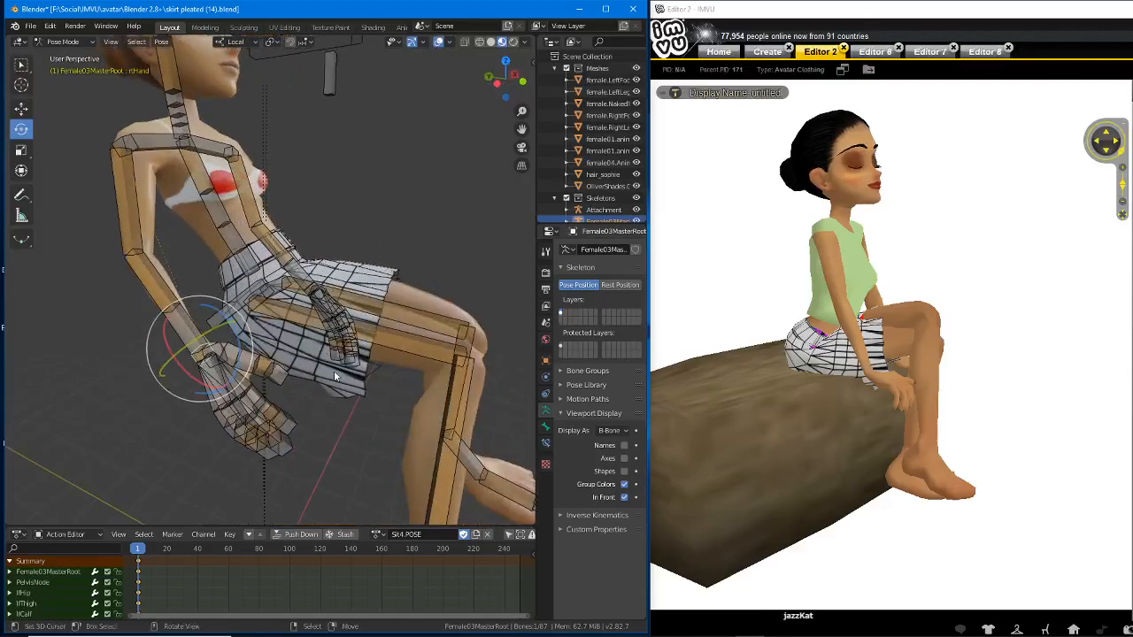
{"action": "scroll", "coordinate": [833, 381], "scroll_direction": "up", "scroll_amount": 2}
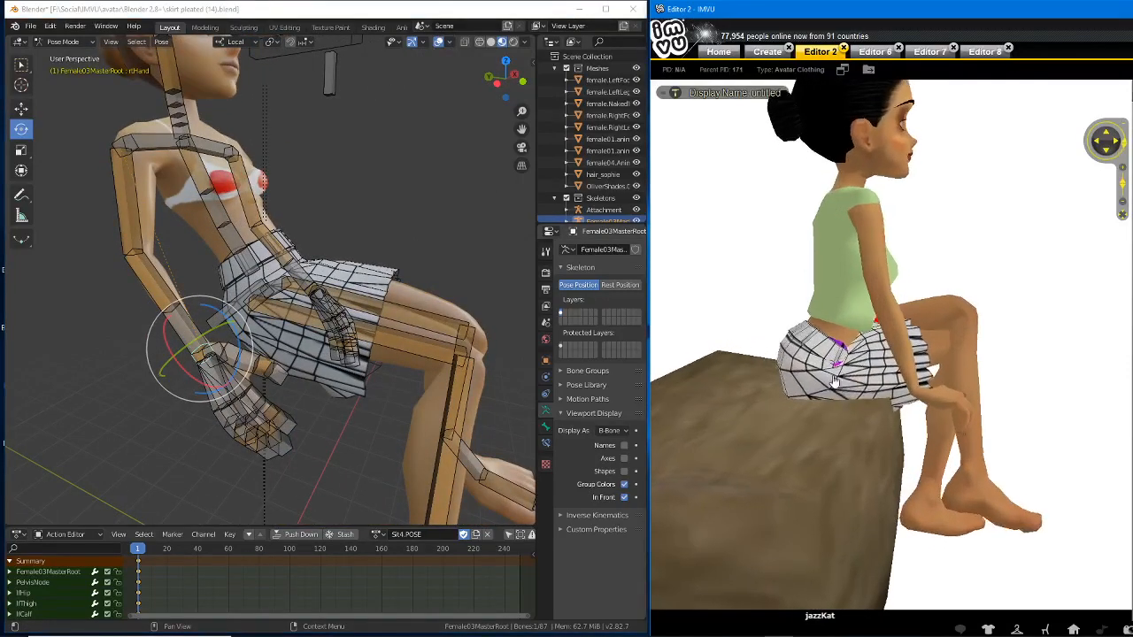
{"action": "scroll", "coordinate": [833, 381], "scroll_direction": "up", "scroll_amount": 2}
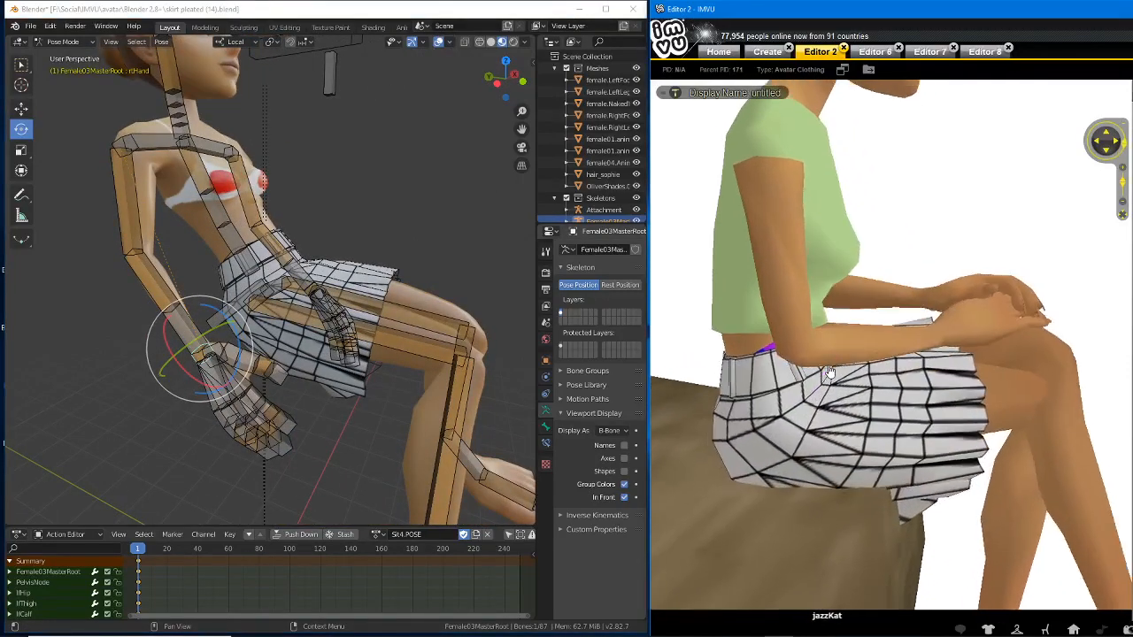
{"action": "scroll", "coordinate": [817, 387], "scroll_direction": "down", "scroll_amount": 3}
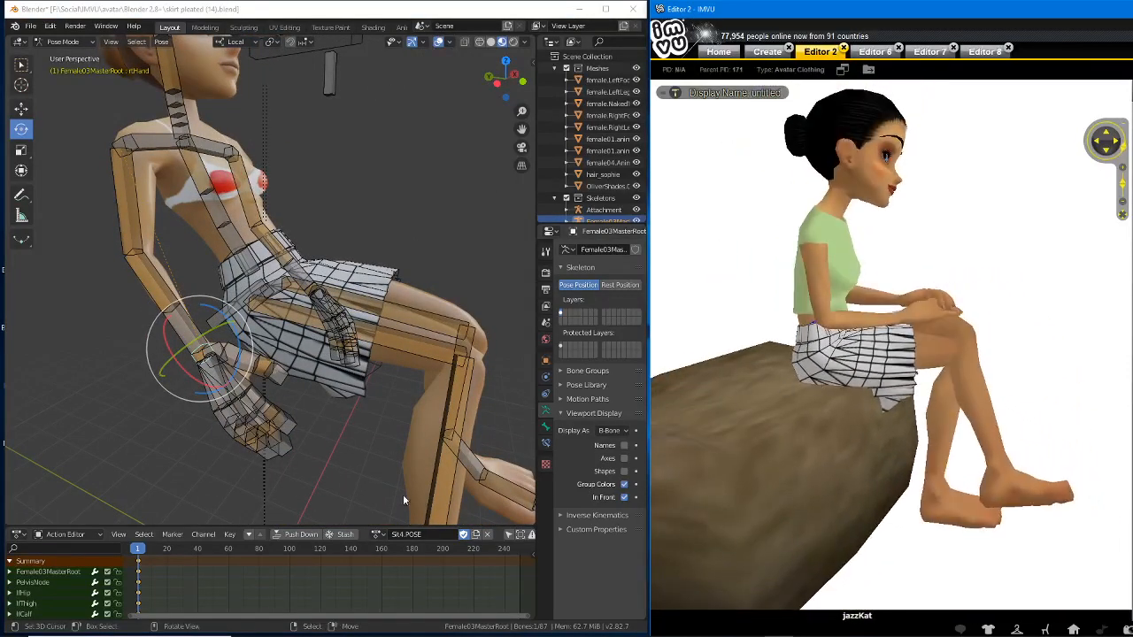
- Switch the armature's action back to Sit3.POSE and view the whole seated figure from the side
{"action": "left_click", "coordinate": [378, 534]}
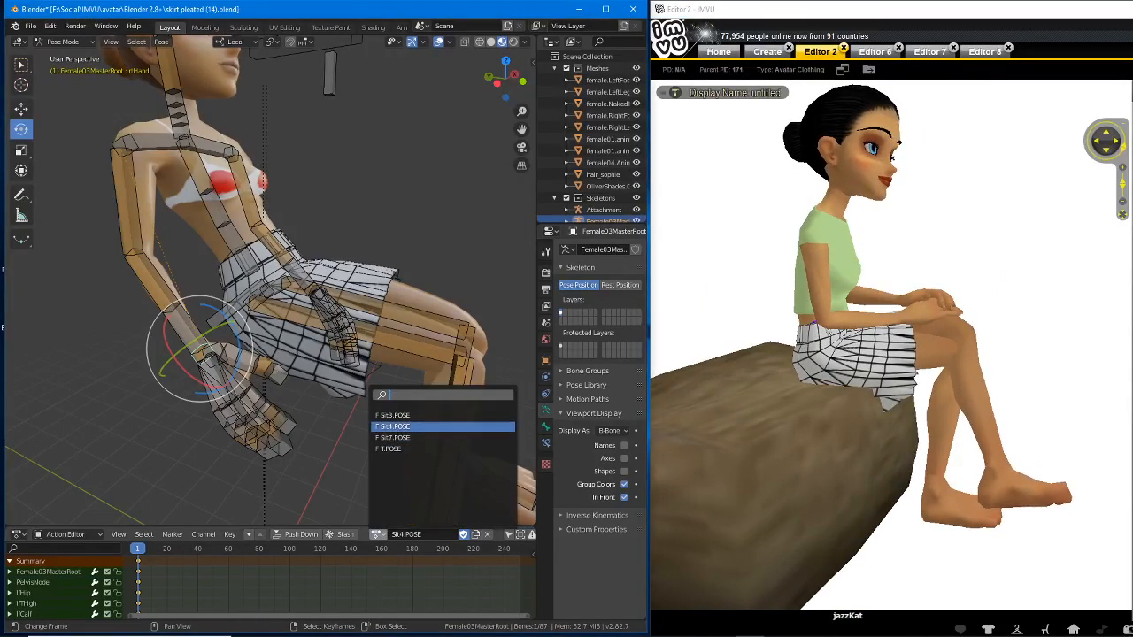
{"action": "left_click", "coordinate": [396, 415]}
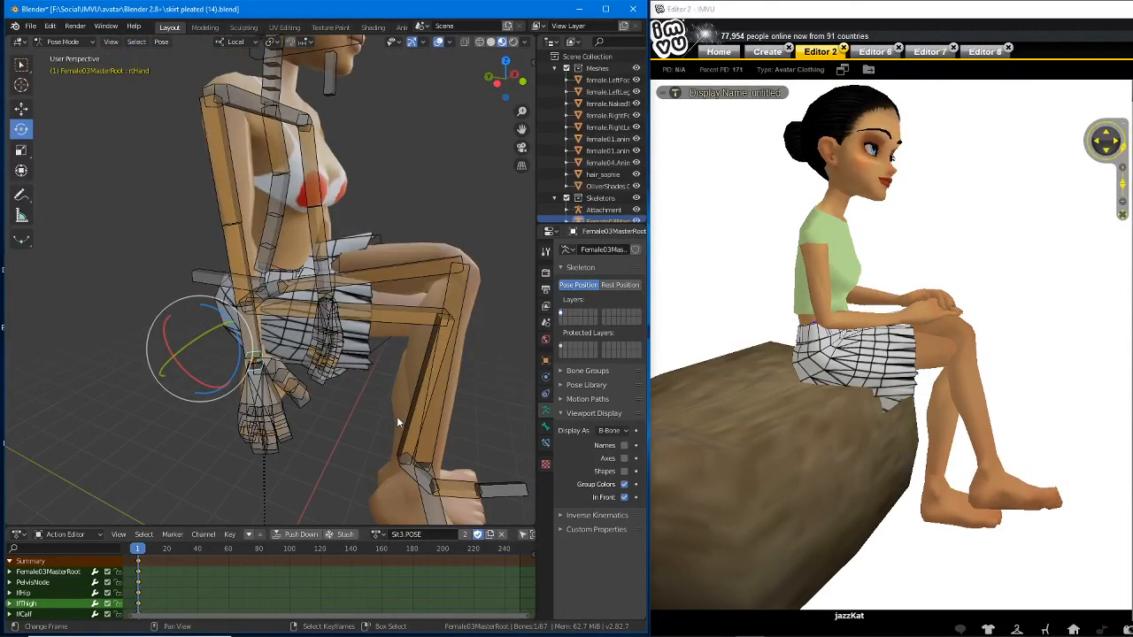
{"action": "scroll", "coordinate": [357, 375], "scroll_direction": "down", "scroll_amount": 2}
{"action": "mouse_move", "coordinate": [350, 371]}
{"action": "middle_mouse_down"}
{"action": "mouse_move", "coordinate": [239, 369]}
{"action": "mouse_move", "coordinate": [362, 364]}
{"action": "middle_mouse_up"}
- Close IMVU's Editor 8 without saving
{"action": "left_click", "coordinate": [984, 51]}
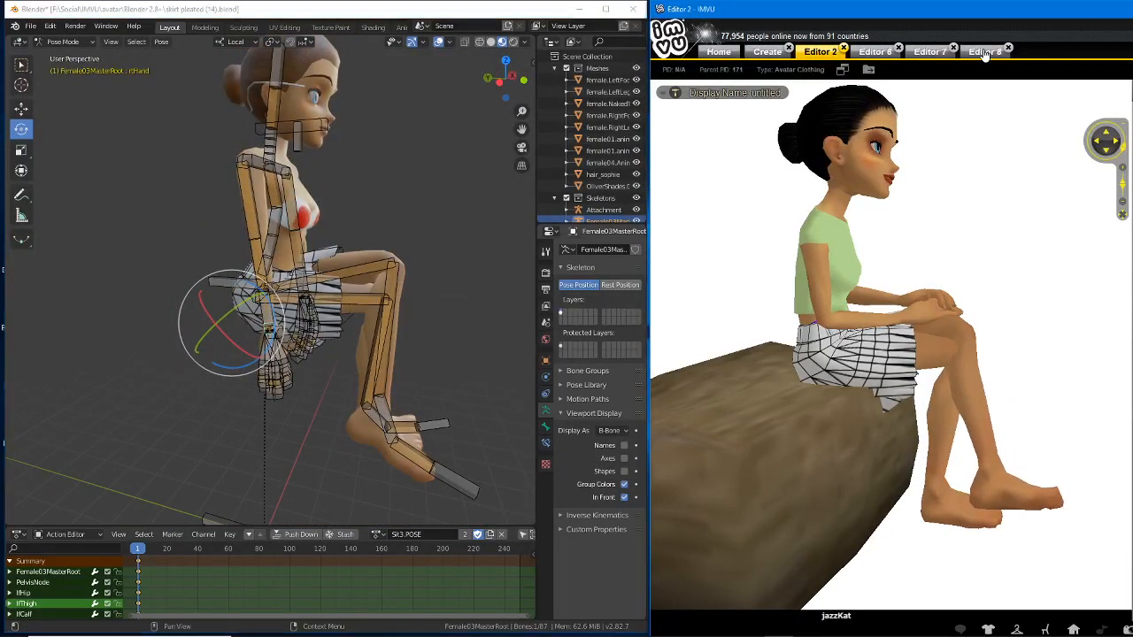
{"action": "left_click", "coordinate": [1009, 49]}
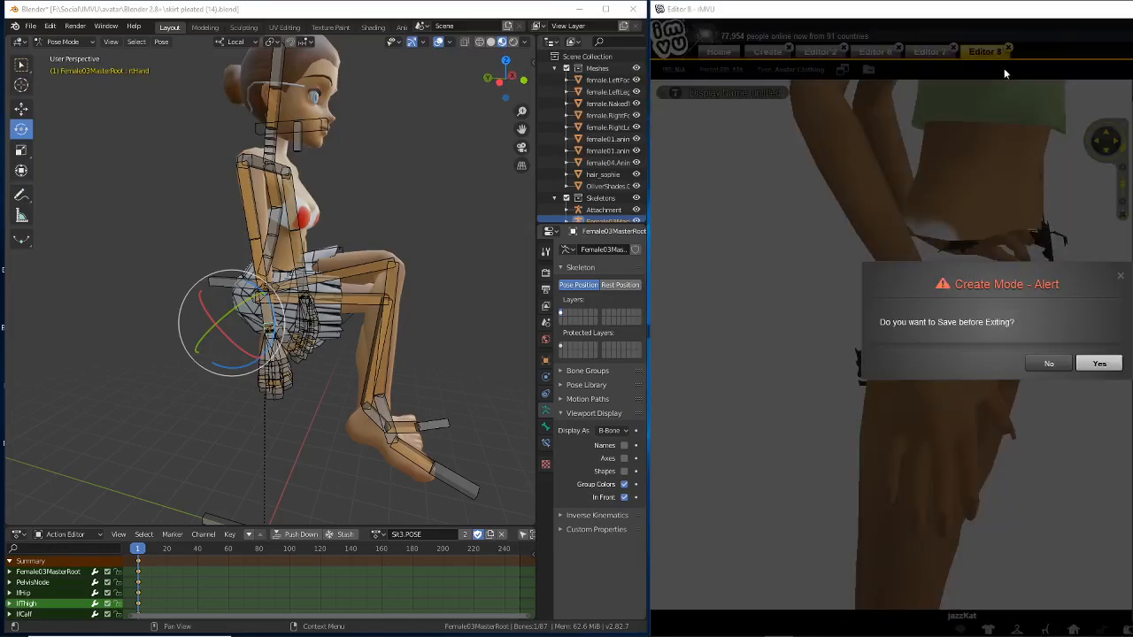
{"action": "left_click", "coordinate": [1045, 363]}
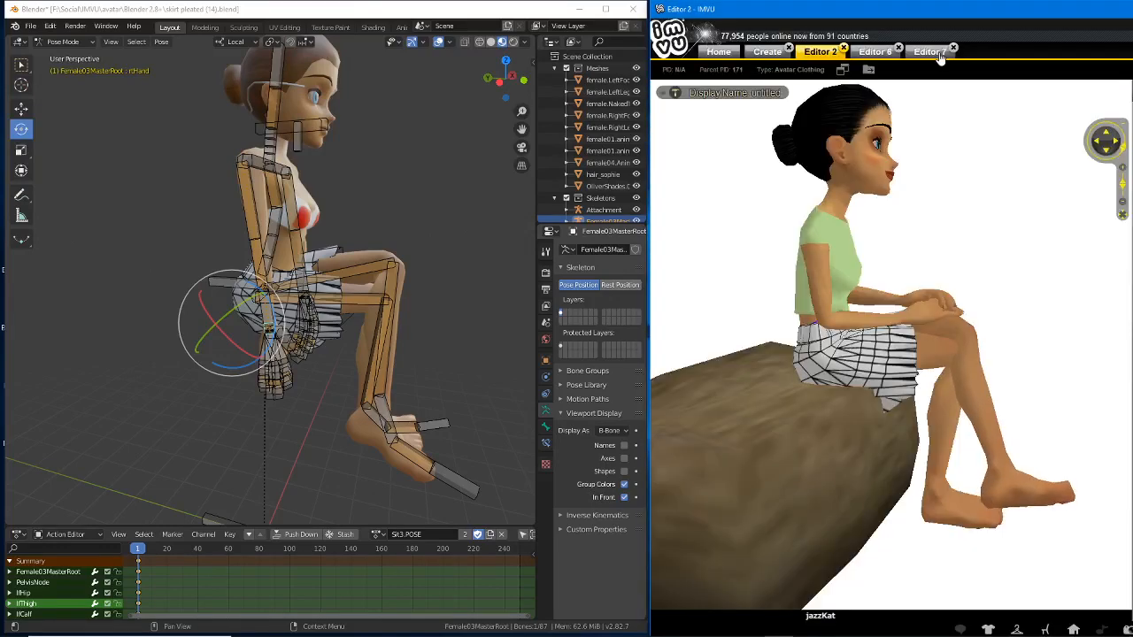
- Examine the seated avatars in Editor 7 and Editor 6, and move the IMVU window to uncover Editor 6's action settings
{"action": "left_click", "coordinate": [938, 53]}
{"action": "left_click_drag", "start_coordinate": [868, 334], "coordinate": [802, 341]}
{"action": "left_click", "coordinate": [879, 53]}
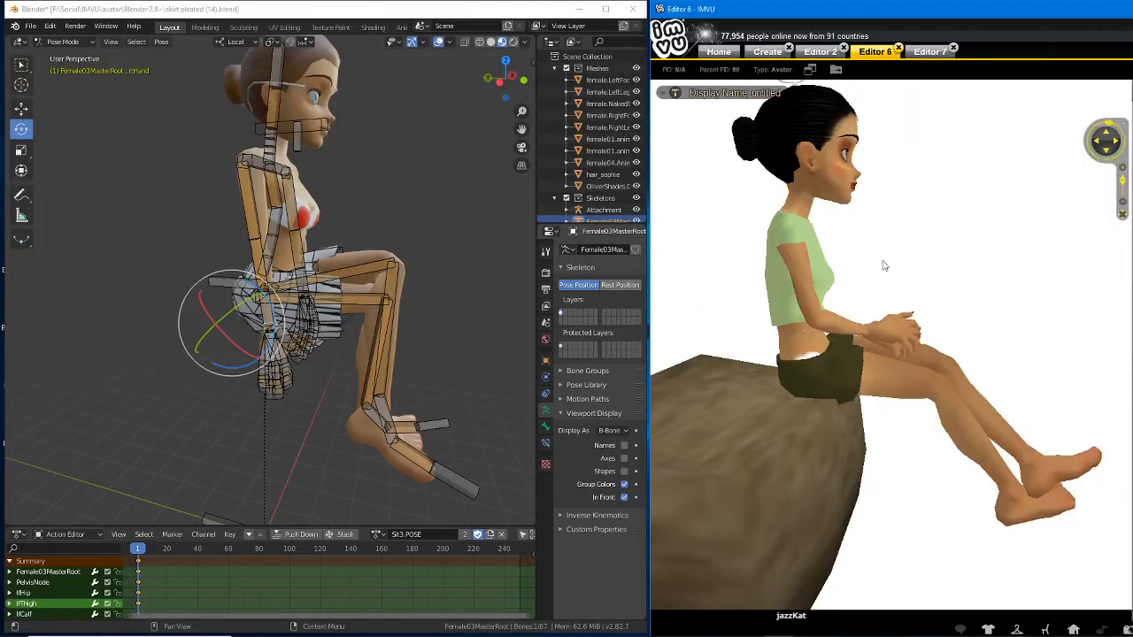
{"action": "left_click_drag", "start_coordinate": [832, 382], "coordinate": [855, 380]}
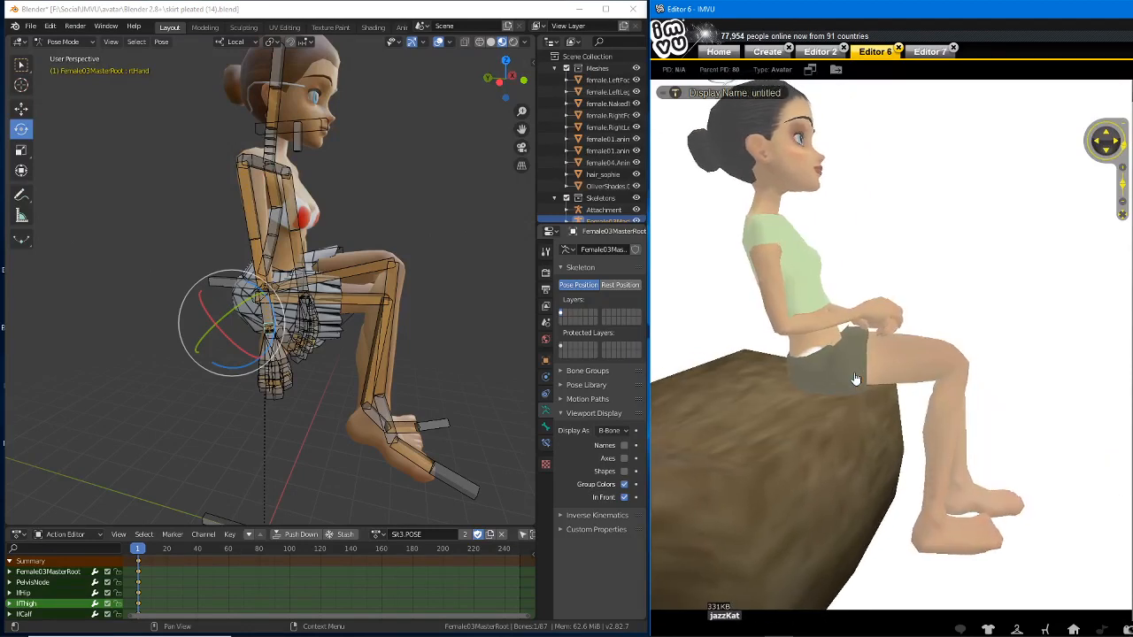
{"action": "left_click_drag", "start_coordinate": [1098, 358], "coordinate": [1040, 354]}
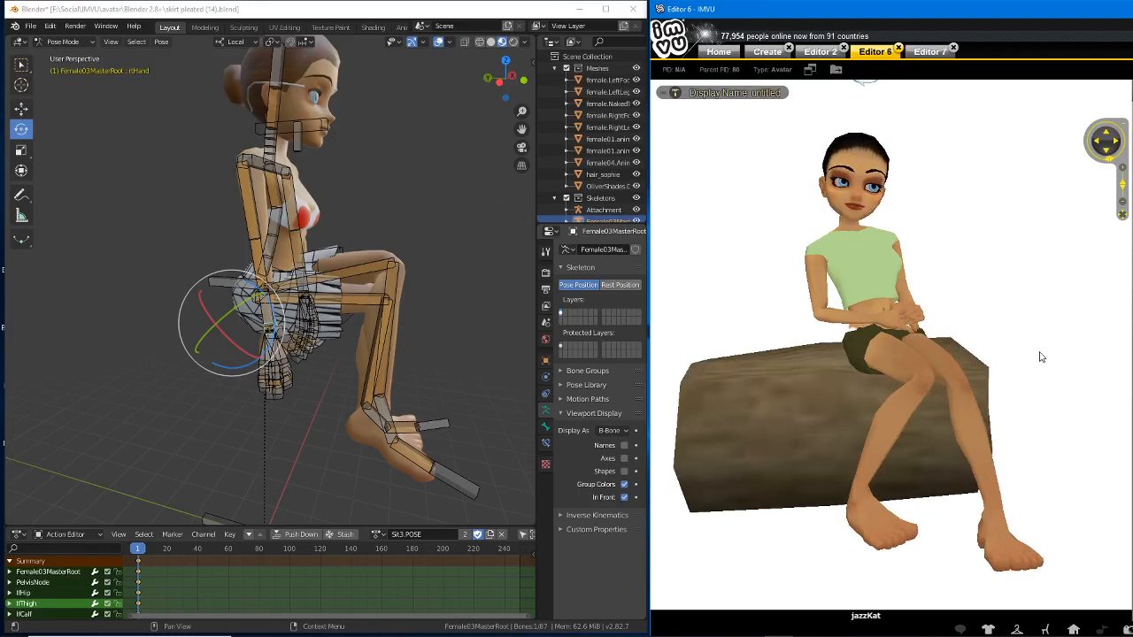
{"action": "left_click_drag", "start_coordinate": [940, 389], "coordinate": [980, 387]}
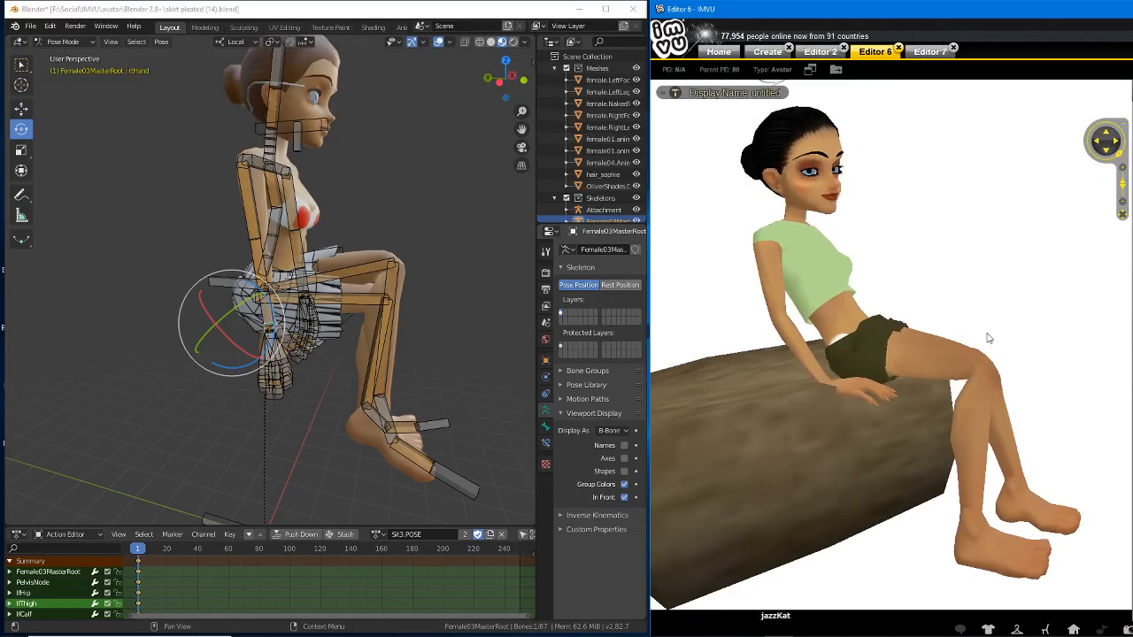
{"action": "left_click_drag", "start_coordinate": [992, 11], "coordinate": [662, 7]}
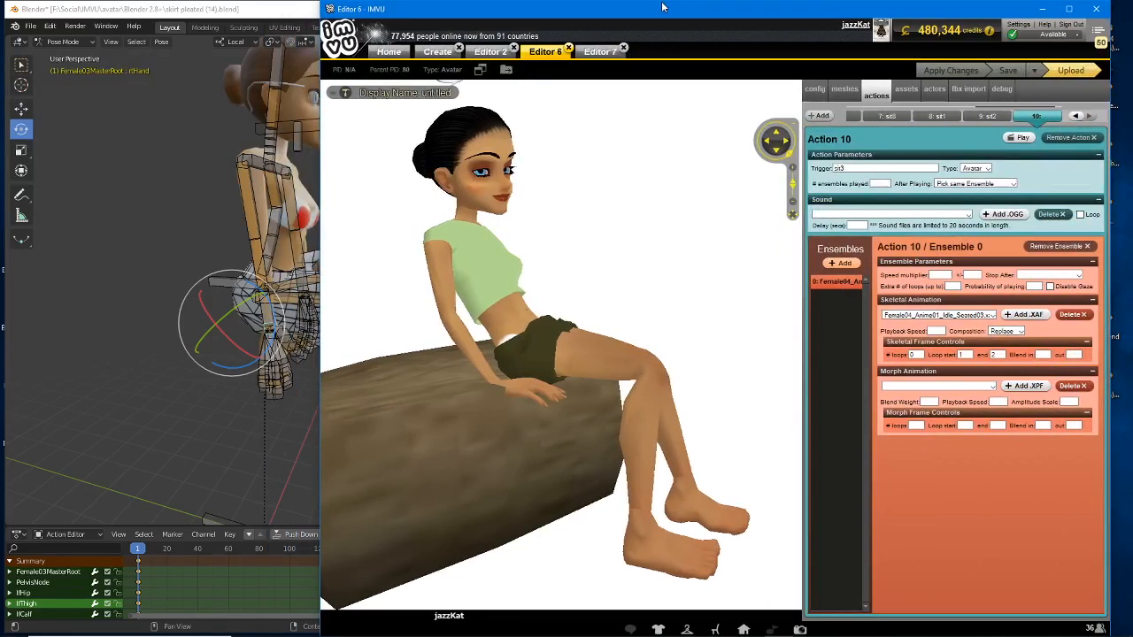
- Step back through Editor 6's avatar actions from Action 10 to Action 0
{"action": "left_click", "coordinate": [1078, 118]}
{"action": "left_click", "coordinate": [1078, 118]}
{"action": "left_click", "coordinate": [1078, 118]}
{"action": "left_click", "coordinate": [1078, 117]}
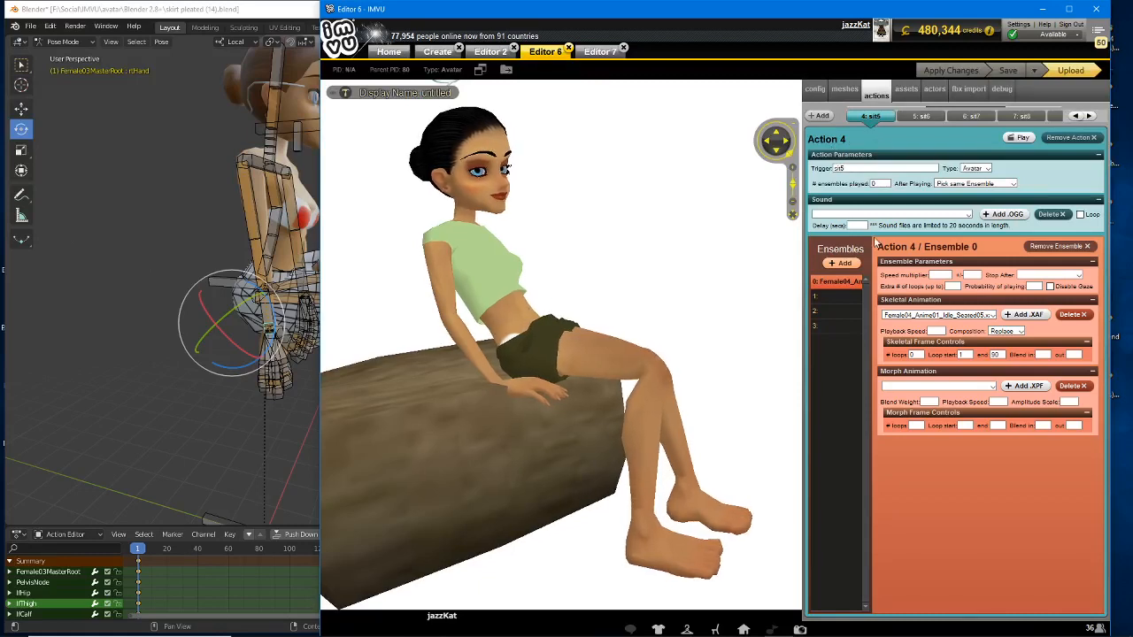
{"action": "left_click", "coordinate": [1076, 116]}
- Check the skeletal animation files assigned to Action 0's ensembles, from Ensemble 1 through Ensemble 9
{"action": "left_click", "coordinate": [845, 298]}
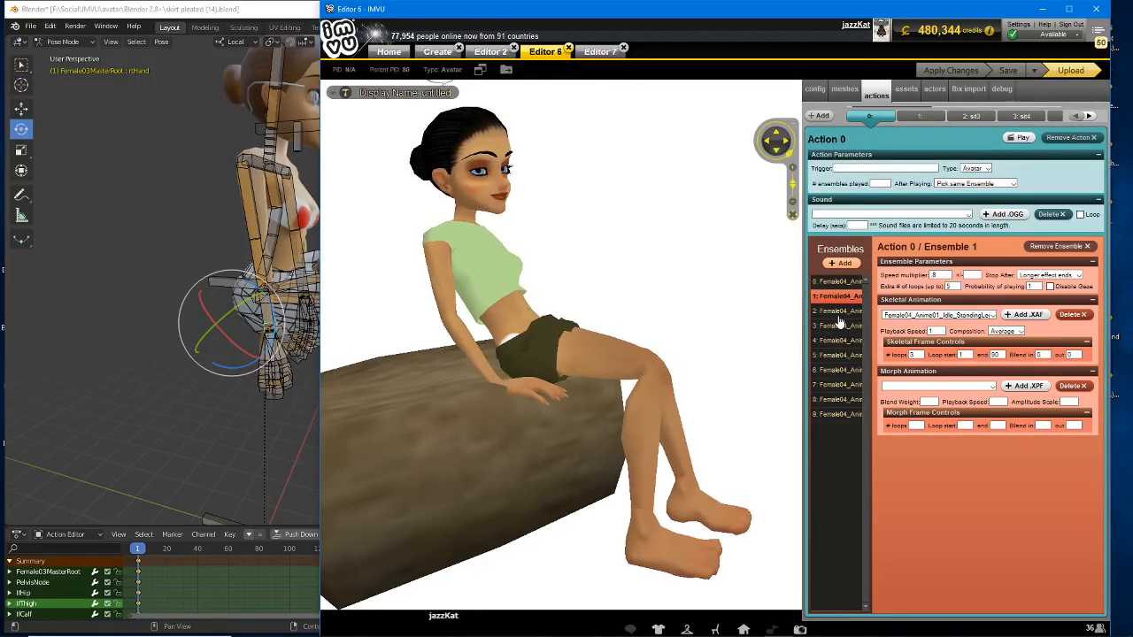
{"action": "left_click", "coordinate": [840, 314]}
{"action": "left_click", "coordinate": [839, 327]}
{"action": "left_click", "coordinate": [838, 342]}
{"action": "left_click", "coordinate": [836, 357]}
{"action": "left_click", "coordinate": [837, 370]}
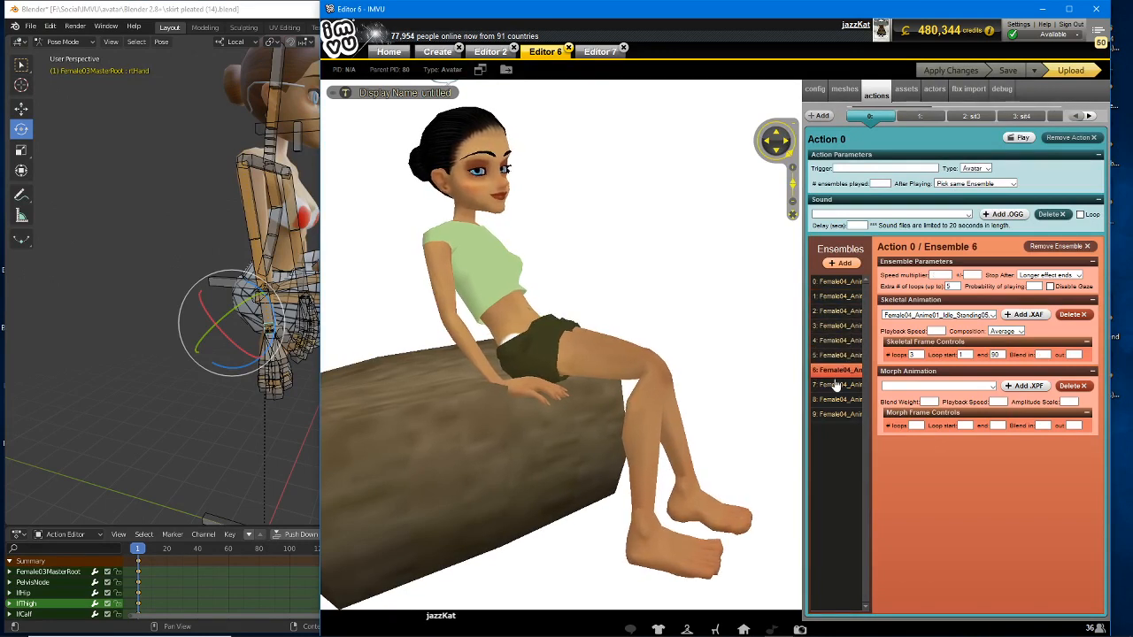
{"action": "left_click", "coordinate": [838, 385]}
{"action": "left_click", "coordinate": [837, 400]}
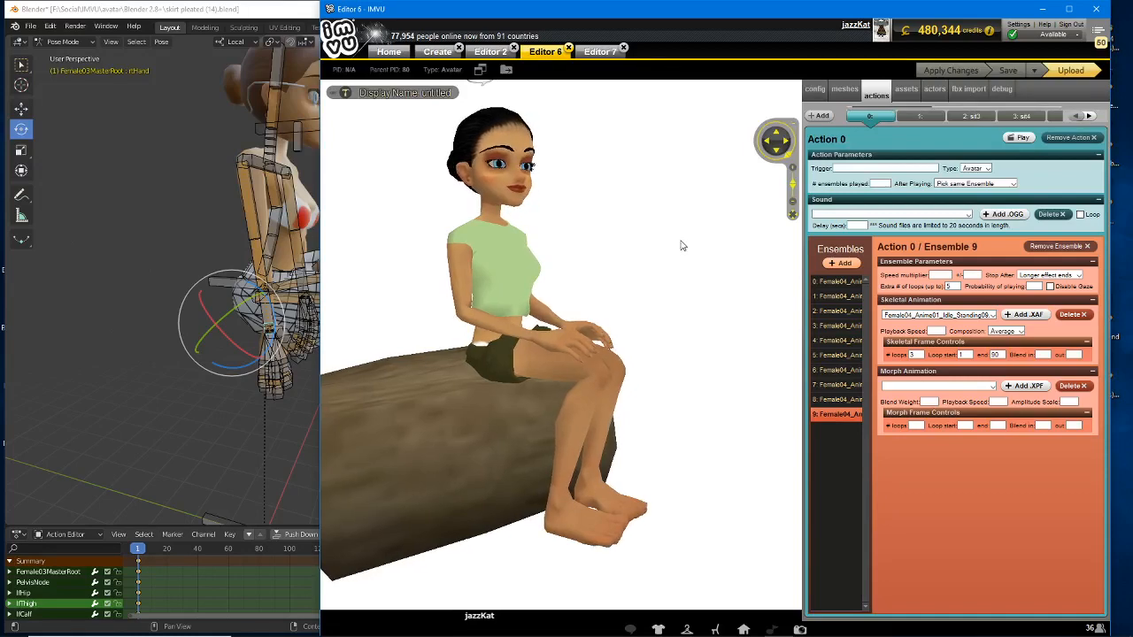
- View Editor 6's seated avatar from the side and move the IMVU window to uncover Blender's full workspace
{"action": "left_click_drag", "start_coordinate": [682, 245], "coordinate": [707, 285]}
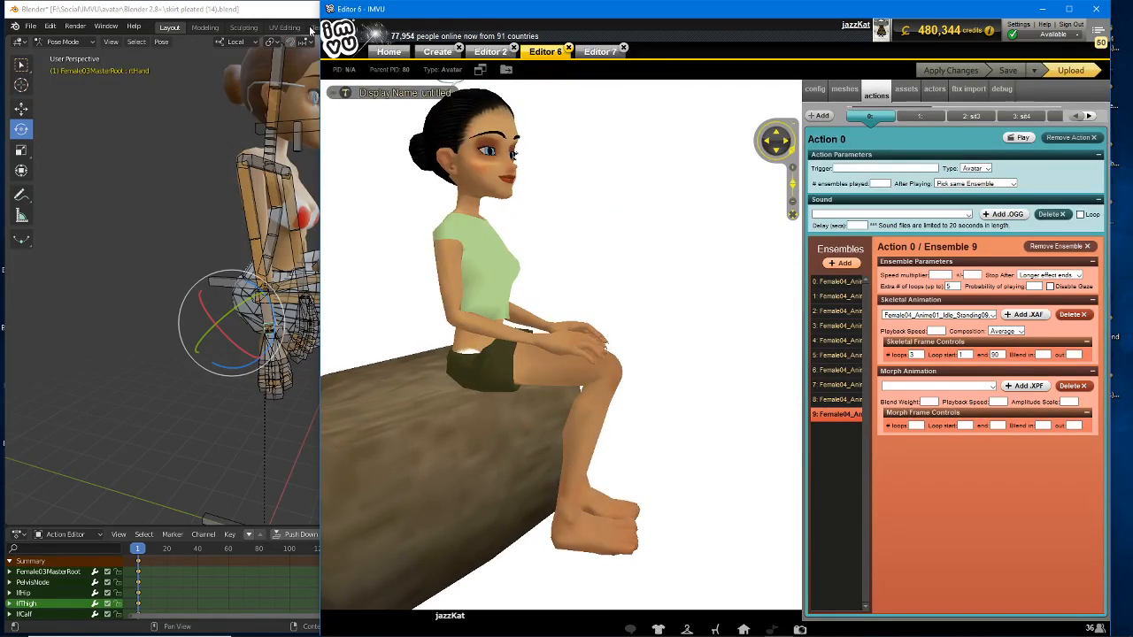
{"action": "left_click", "coordinate": [240, 11]}
{"action": "middle_click_drag", "start_coordinate": [313, 323], "coordinate": [407, 310]}
{"action": "left_click", "coordinate": [740, 18]}
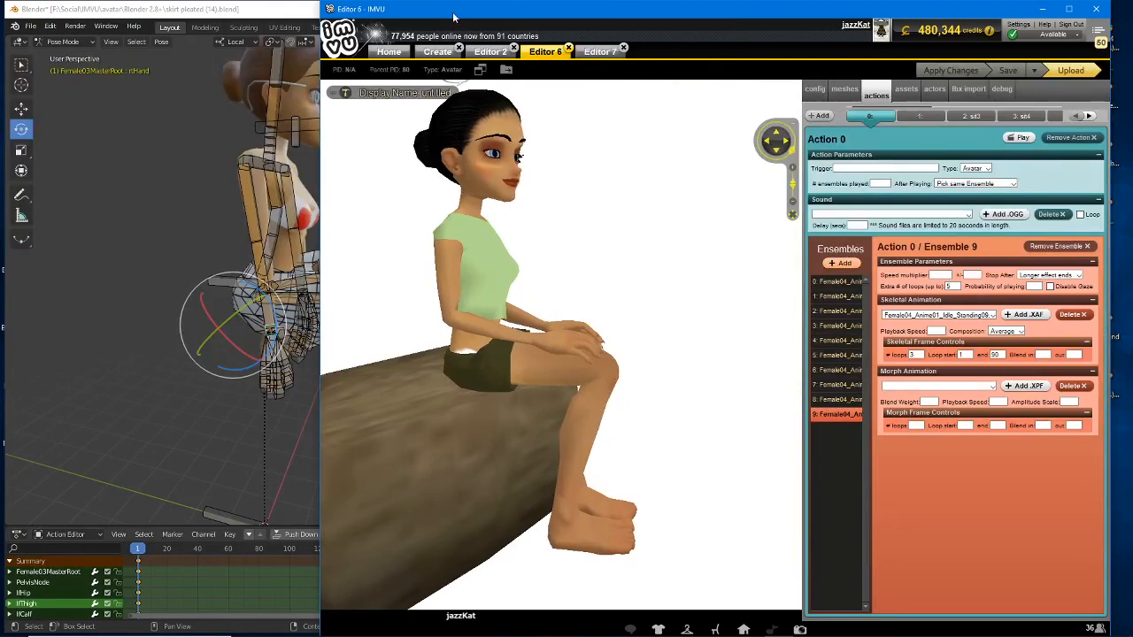
{"action": "left_click_drag", "start_coordinate": [392, 31], "coordinate": [782, 27]}
{"action": "mouse_move", "coordinate": [885, 381]}
{"action": "left_mouse_down"}
{"action": "mouse_move", "coordinate": [811, 377]}
{"action": "mouse_move", "coordinate": [894, 383]}
{"action": "left_mouse_up"}
{"action": "scroll", "coordinate": [894, 384], "scroll_direction": "up", "scroll_amount": 3}
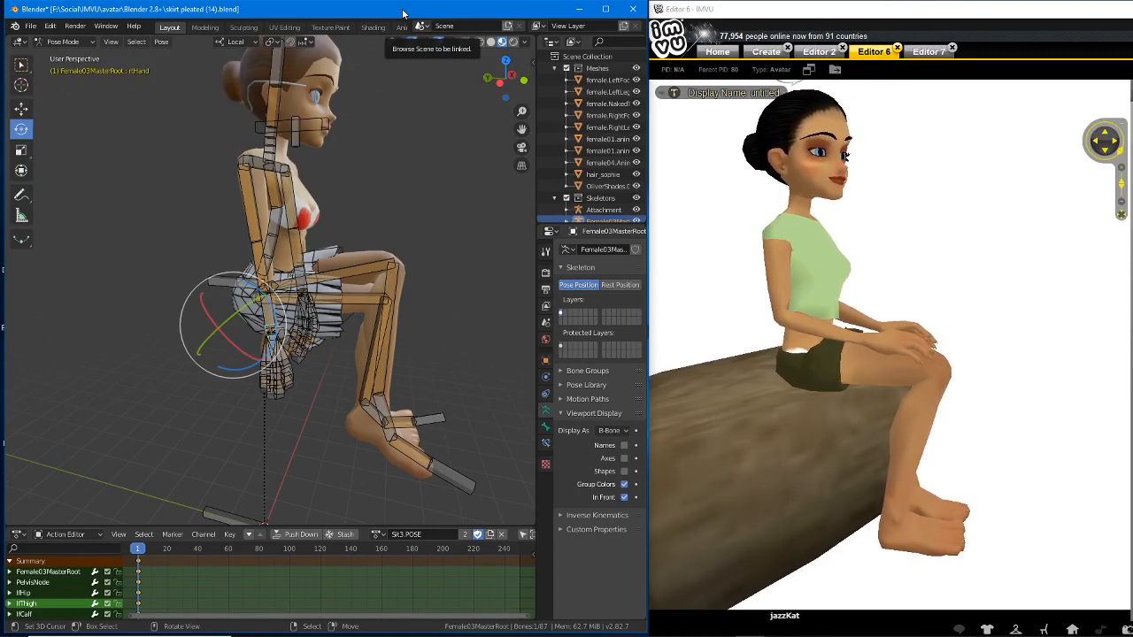
- Set the armature's viewport display to Stick and view the leg bones around the skirt's hip
{"action": "left_click", "coordinate": [609, 431]}
{"action": "left_click", "coordinate": [594, 455]}
{"action": "scroll", "coordinate": [328, 311], "scroll_direction": "up", "scroll_amount": 5}
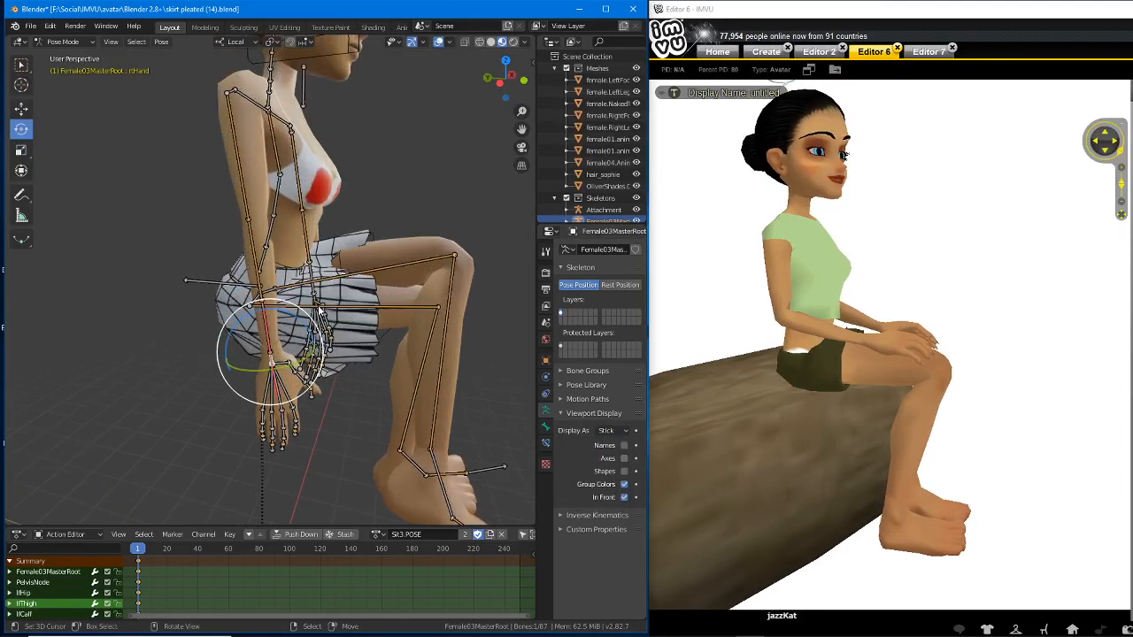
{"action": "middle_click_drag", "start_coordinate": [328, 311], "coordinate": [232, 307]}
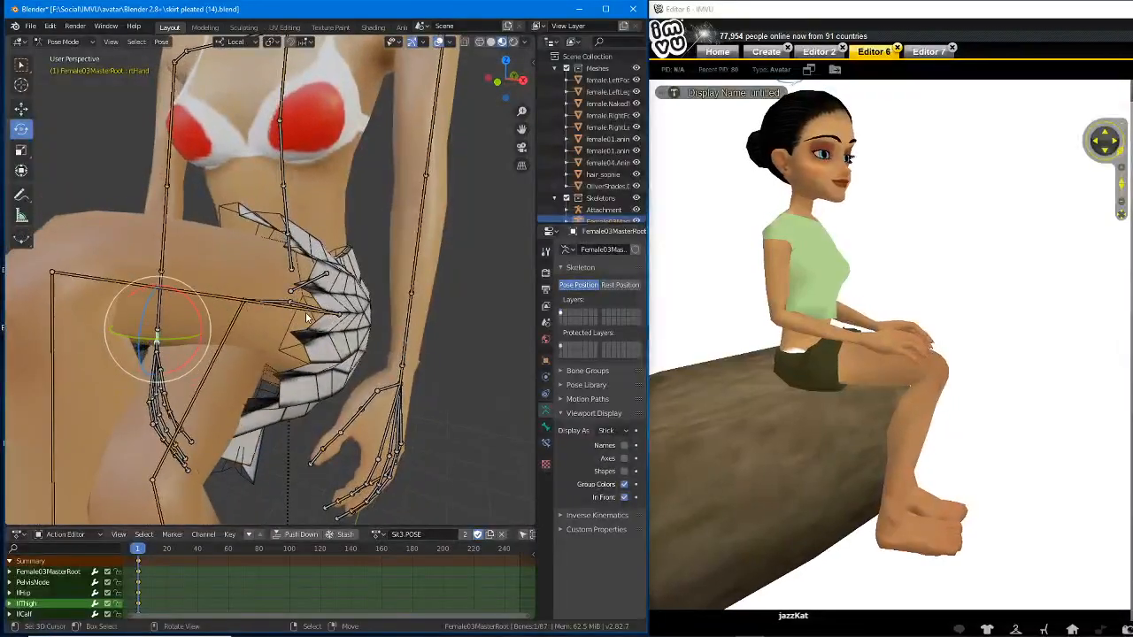
- Leave Pose Mode for Object Mode and select the pleated skirt mesh
{"action": "left_click", "coordinate": [304, 322]}
{"action": "key", "text": "ctrl+Tab"}
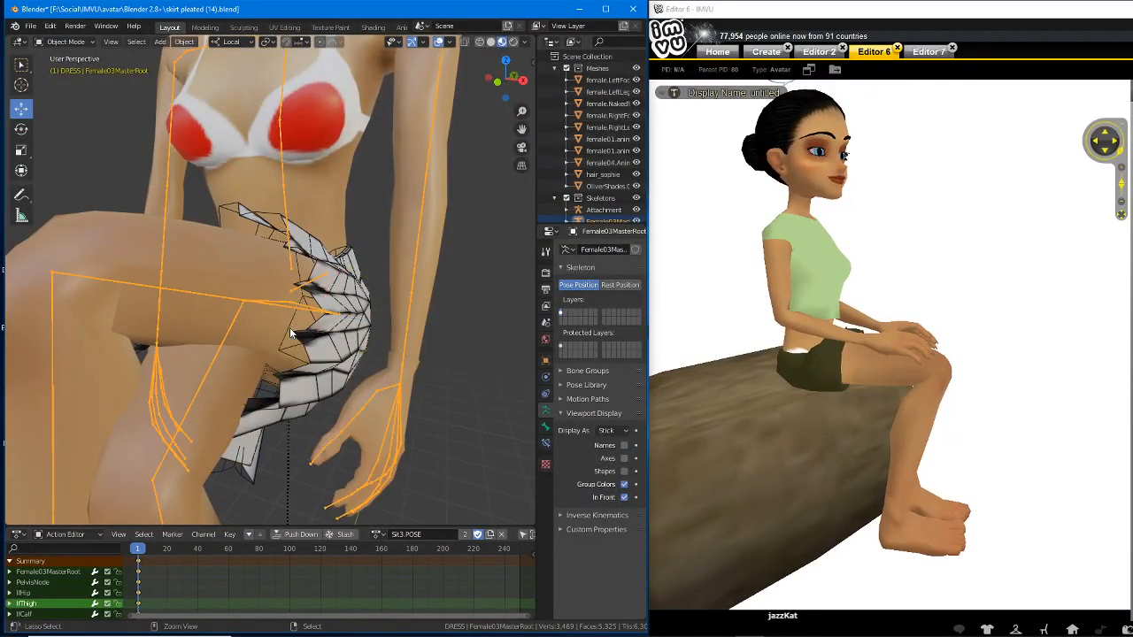
{"action": "left_click", "coordinate": [290, 332]}
{"action": "middle_click_drag", "start_coordinate": [246, 335], "coordinate": [272, 295]}
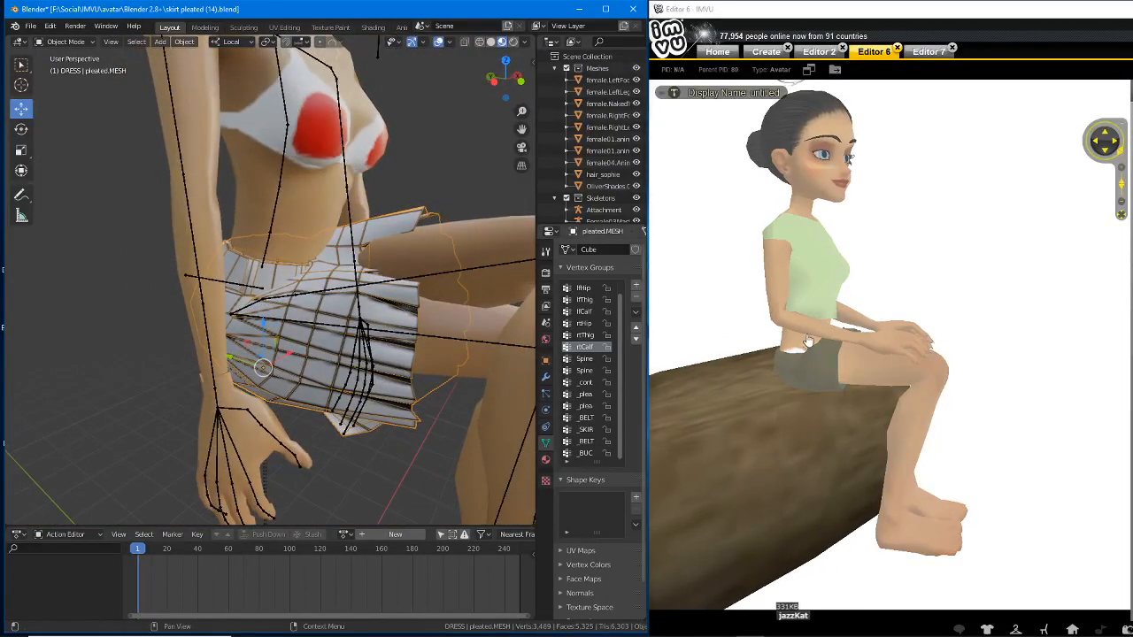
- Examine the seated skirt's hip deformation in IMVU's Editor 2 and compare it with the posed skirt mesh in Blender
{"action": "left_click_drag", "start_coordinate": [829, 291], "coordinate": [827, 338]}
{"action": "left_click", "coordinate": [824, 55]}
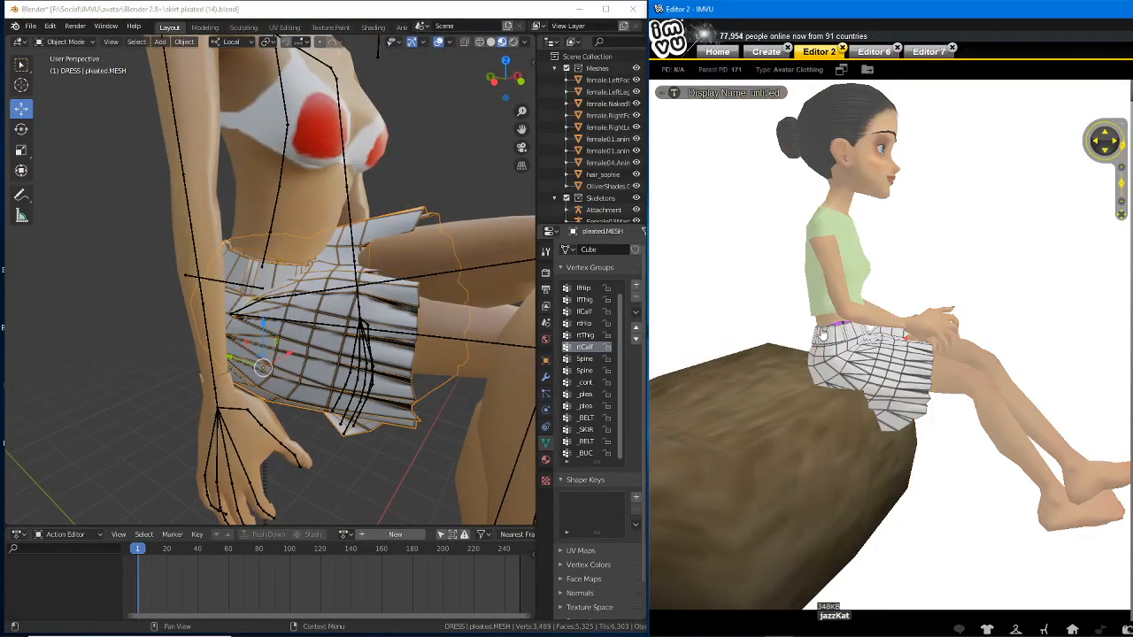
{"action": "scroll", "coordinate": [823, 321], "scroll_direction": "up", "scroll_amount": 3}
{"action": "left_click_drag", "start_coordinate": [824, 321], "coordinate": [849, 323]}
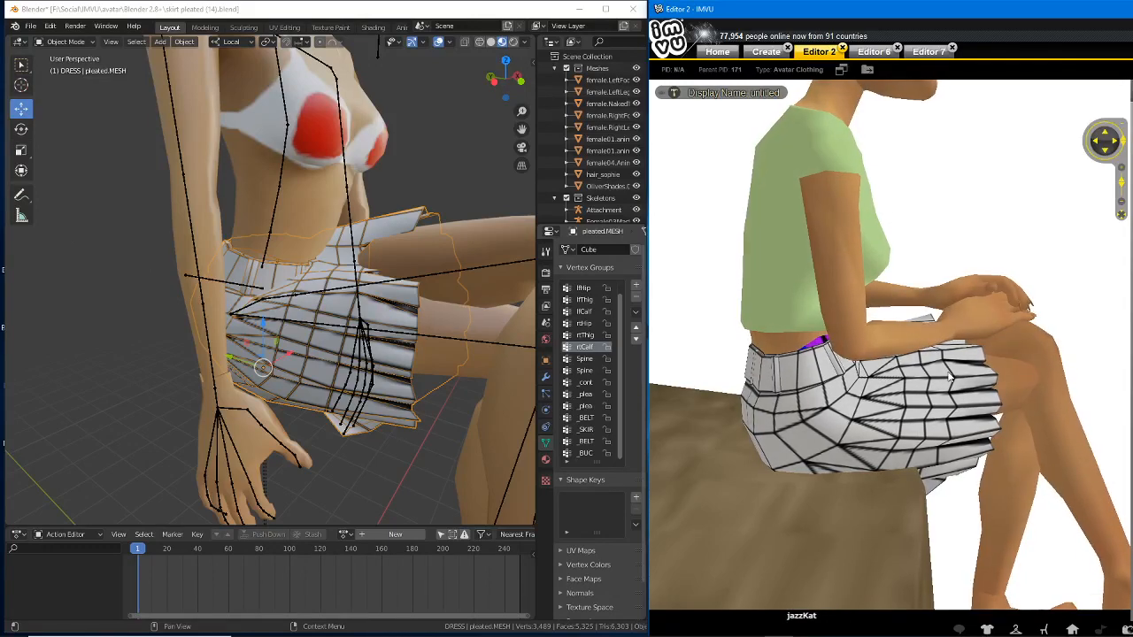
{"action": "left_click_drag", "start_coordinate": [948, 377], "coordinate": [901, 423]}
{"action": "scroll", "coordinate": [901, 423], "scroll_direction": "up", "scroll_amount": 5}
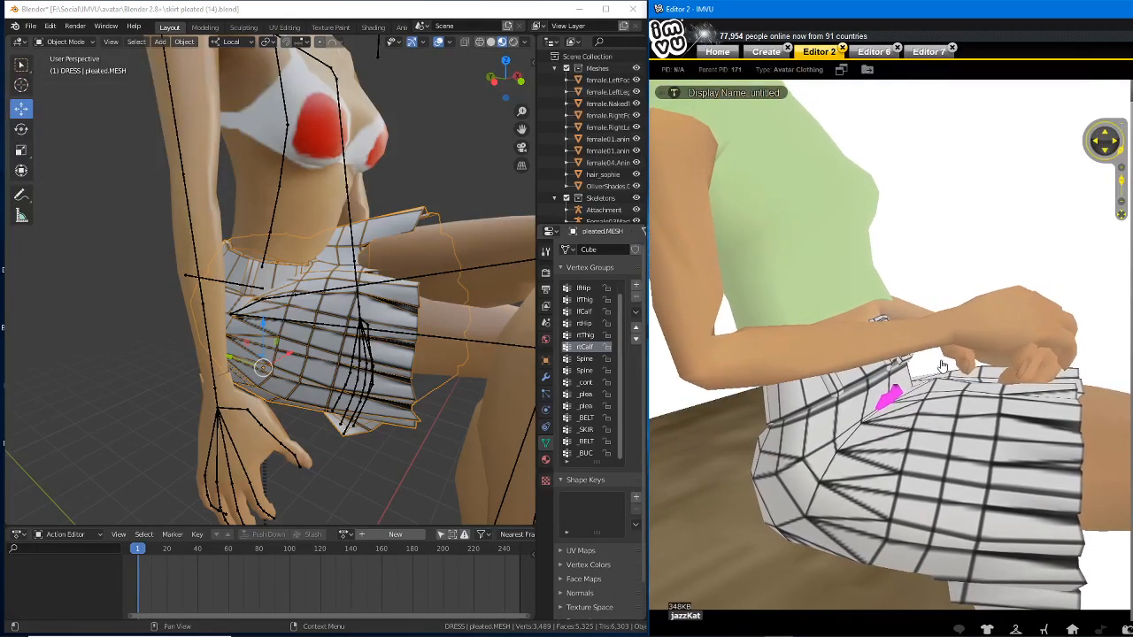
{"action": "mouse_move", "coordinate": [976, 289]}
{"action": "left_mouse_down"}
{"action": "mouse_move", "coordinate": [908, 287]}
{"action": "mouse_move", "coordinate": [993, 288]}
{"action": "mouse_move", "coordinate": [779, 280]}
{"action": "mouse_move", "coordinate": [974, 281]}
{"action": "left_mouse_up"}
{"action": "scroll", "coordinate": [825, 271], "scroll_direction": "up", "scroll_amount": 1}
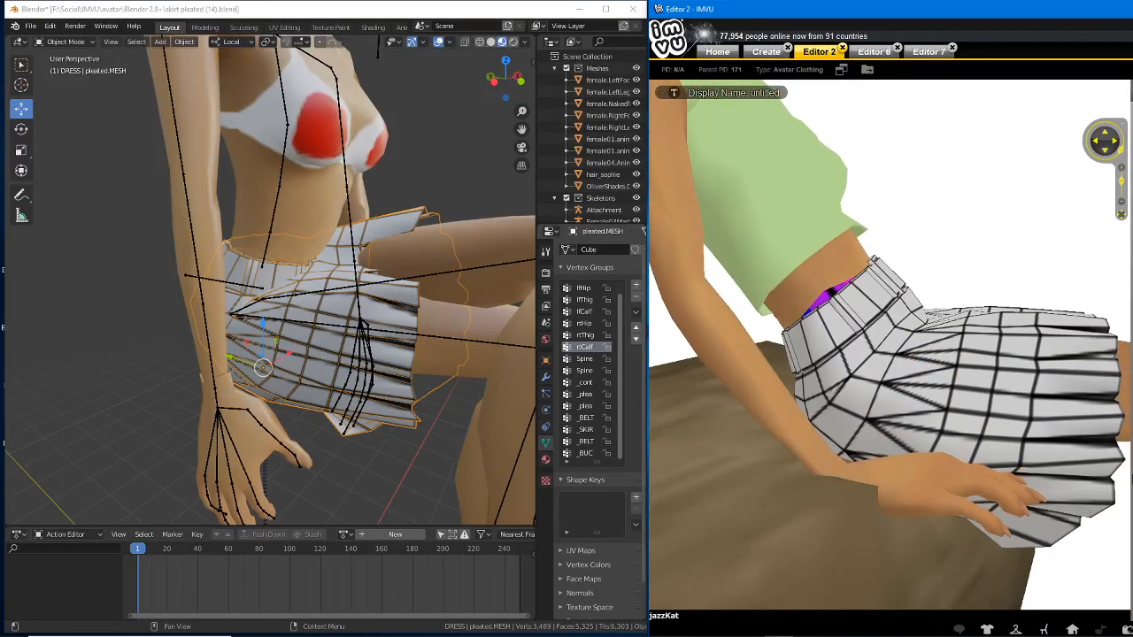
{"action": "left_click", "coordinate": [285, 13]}
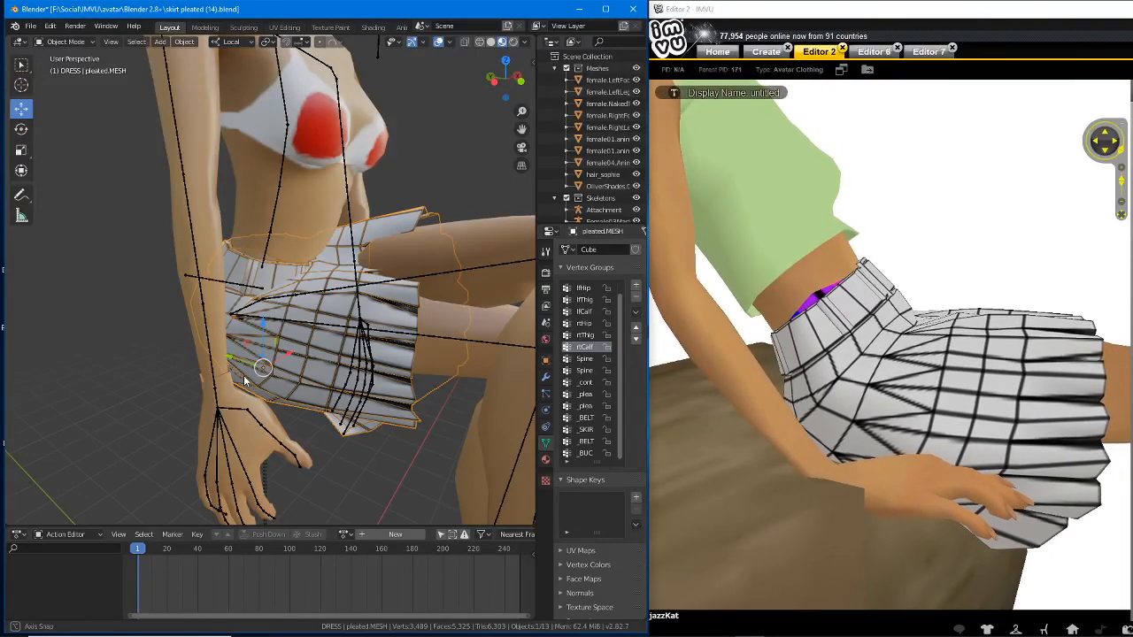
{"action": "middle_click_drag", "start_coordinate": [251, 379], "coordinate": [498, 381]}
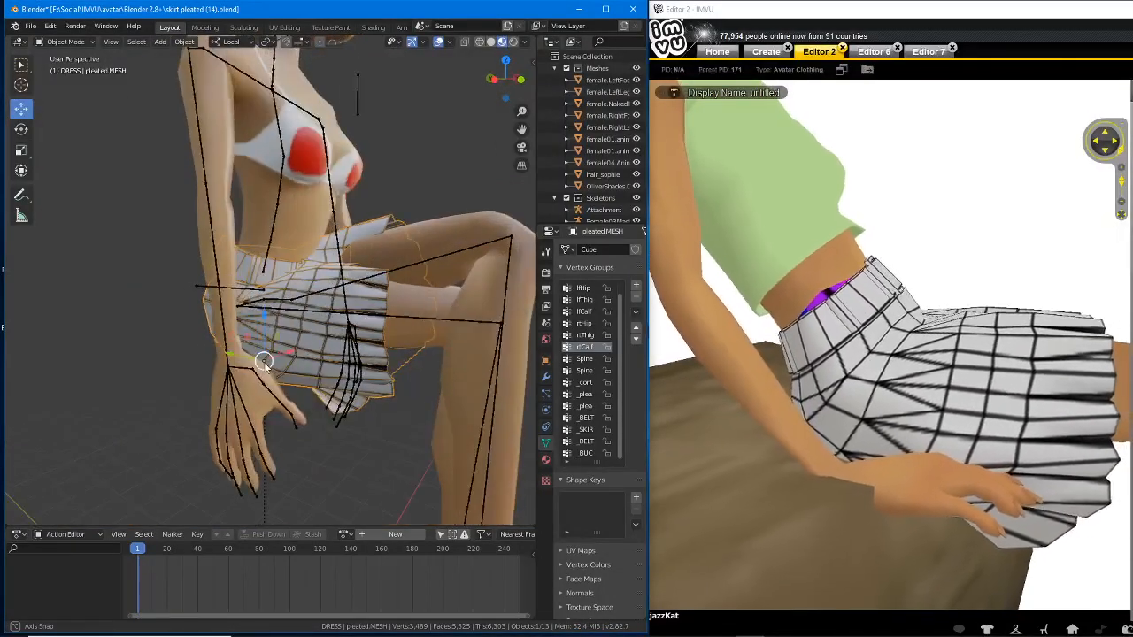